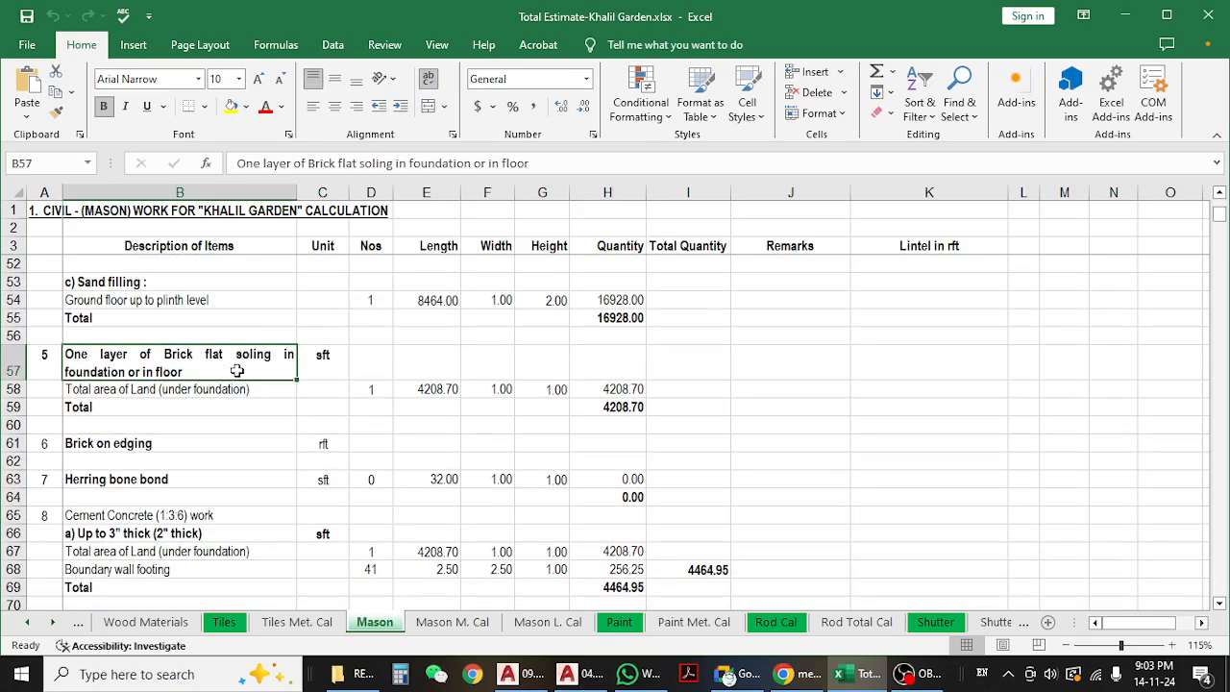
- Trace the brick flat soling length in E58 to its source cell and examine the foundation area sum in the Remarks column
click(442, 390)
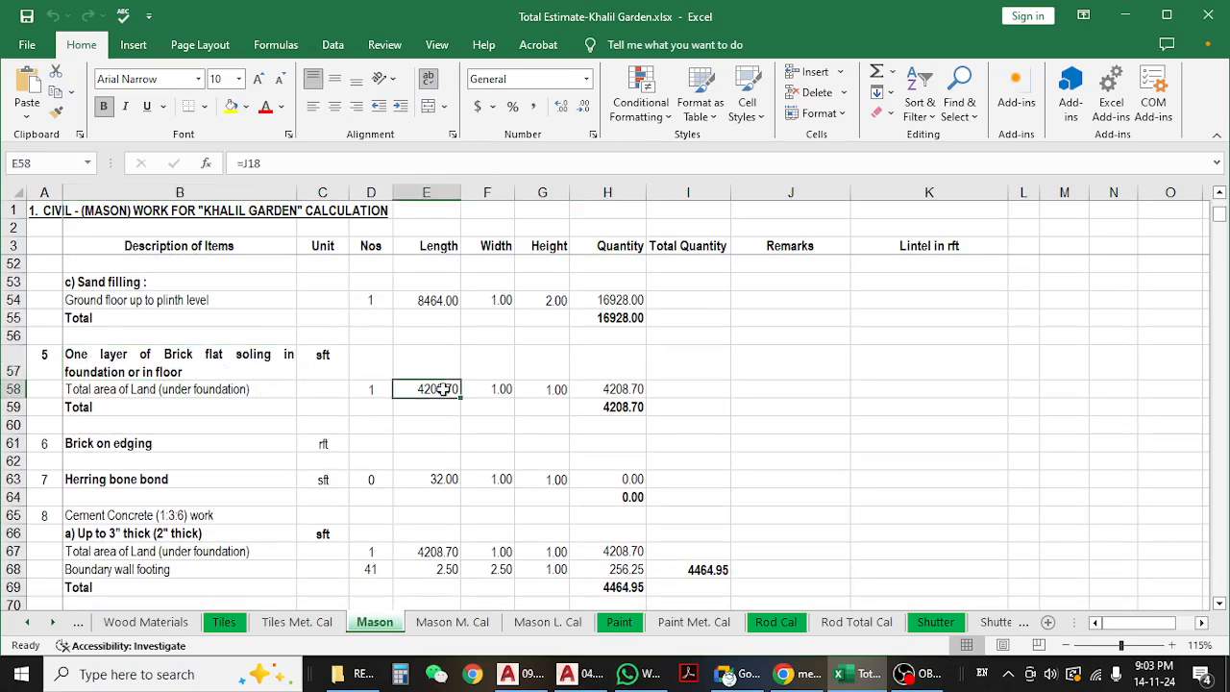
click(620, 389)
click(413, 390)
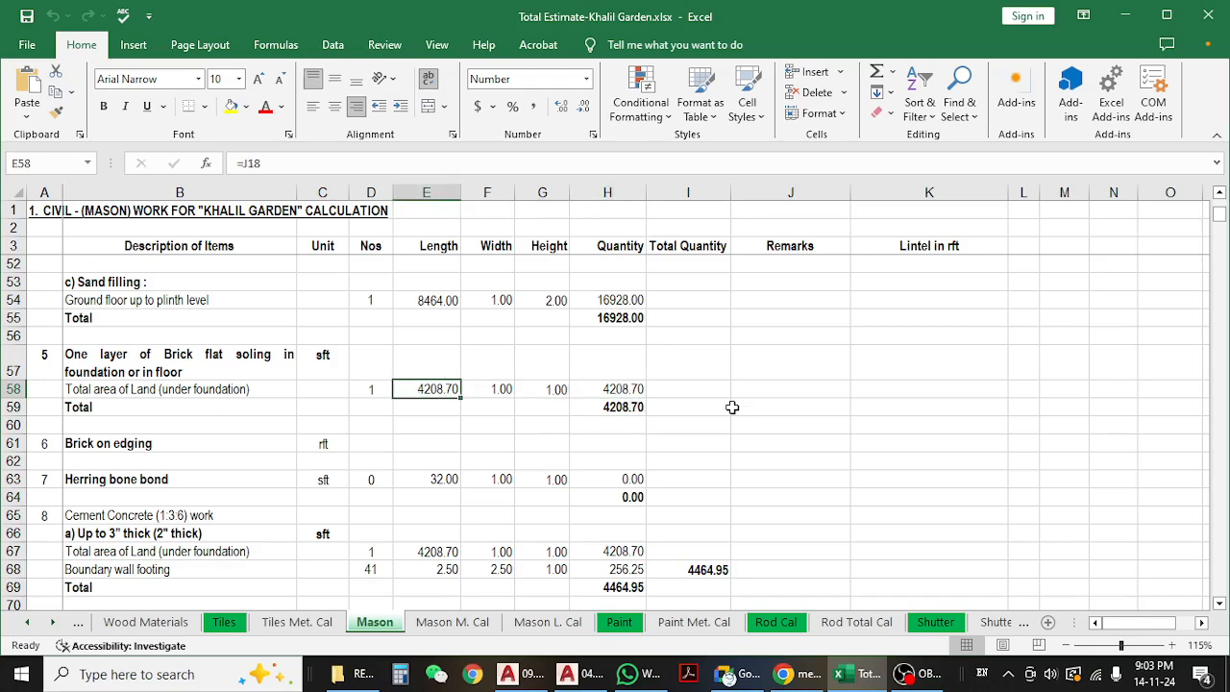
key(ctrl+bracketleft)
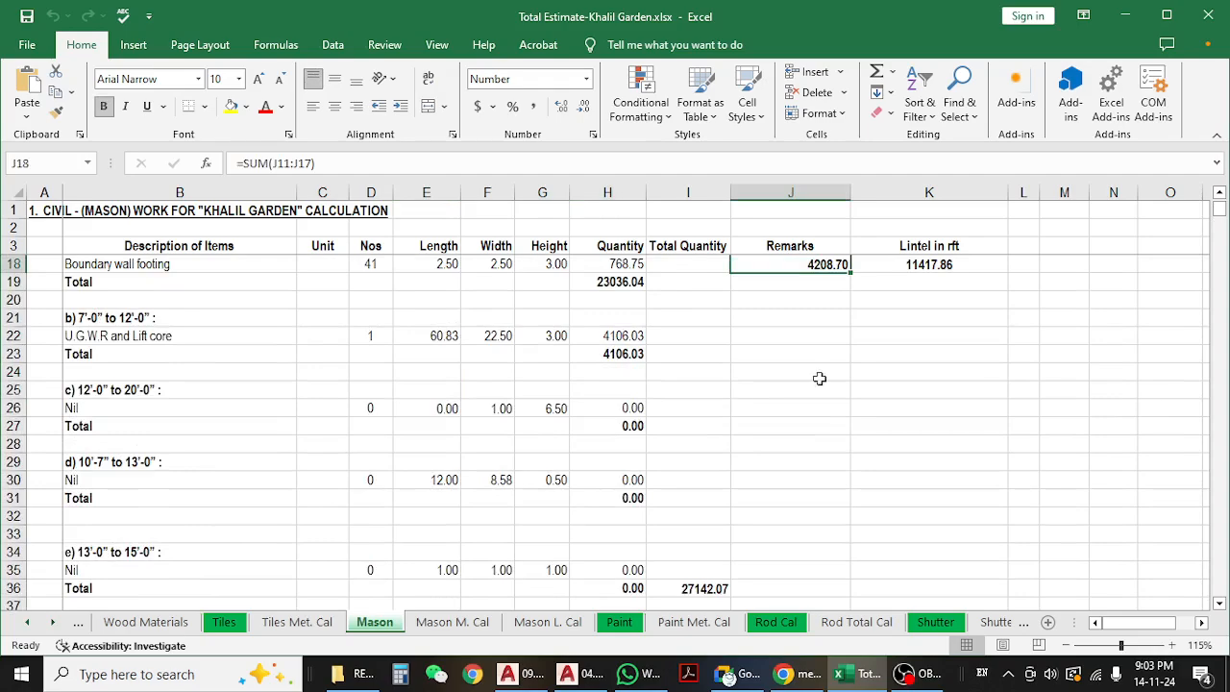
scroll(825, 294, up, 4)
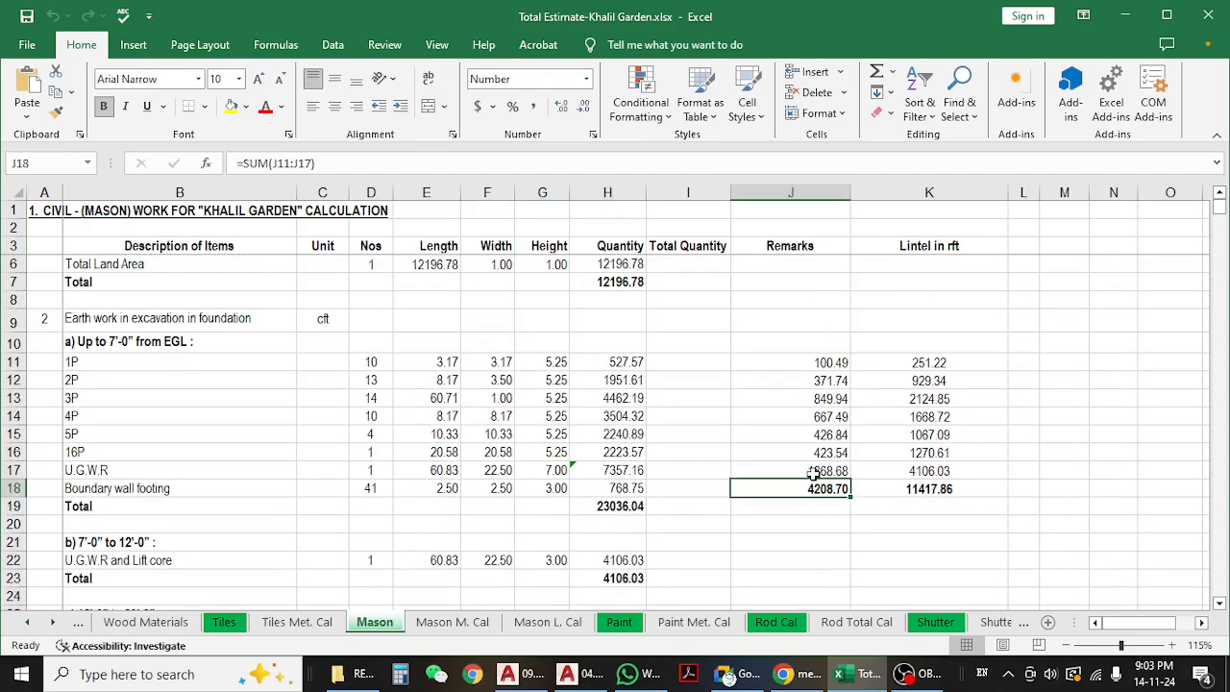
scroll(815, 469, down, 2)
scroll(781, 447, down, 6)
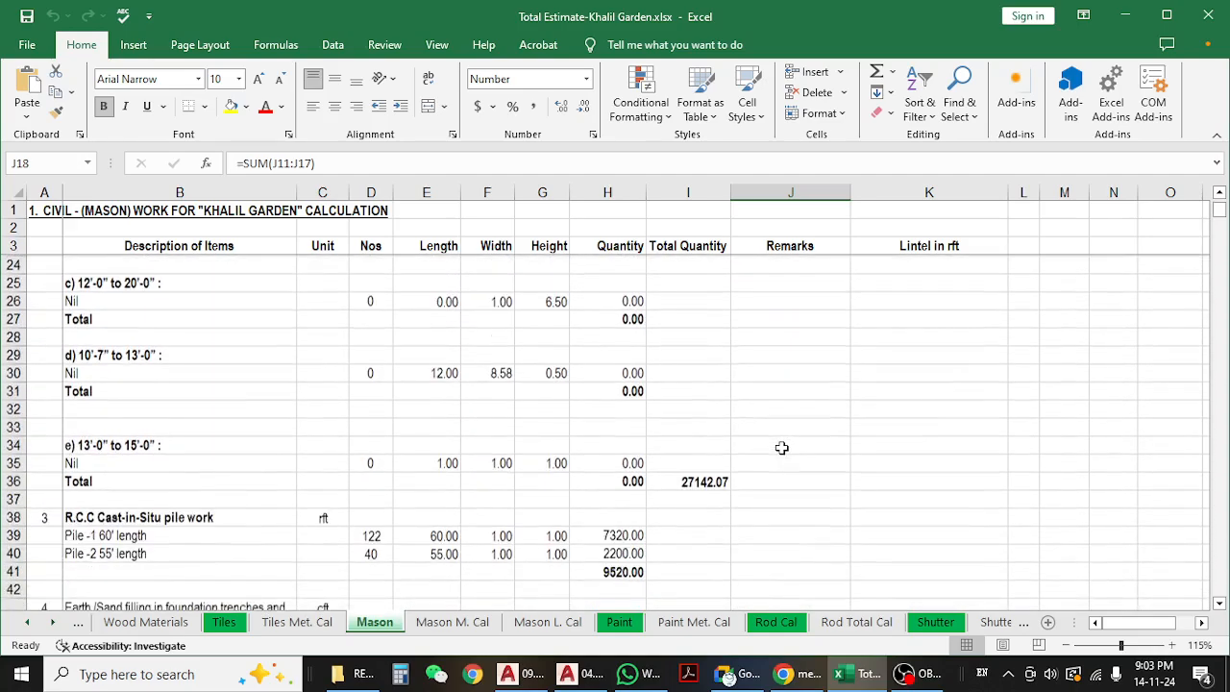
scroll(781, 447, up, 4)
scroll(781, 447, up, 2)
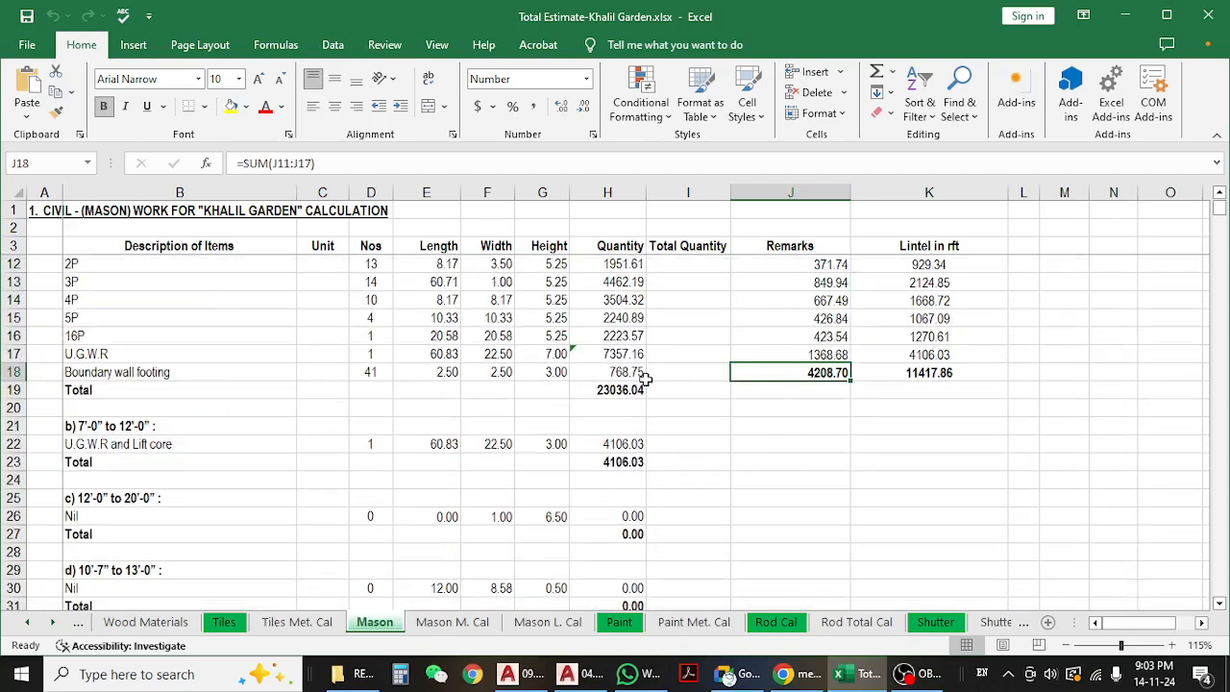
- Check the length and number of the boundary wall footing under the 2" thick cement concrete item
scroll(696, 409, down, 12)
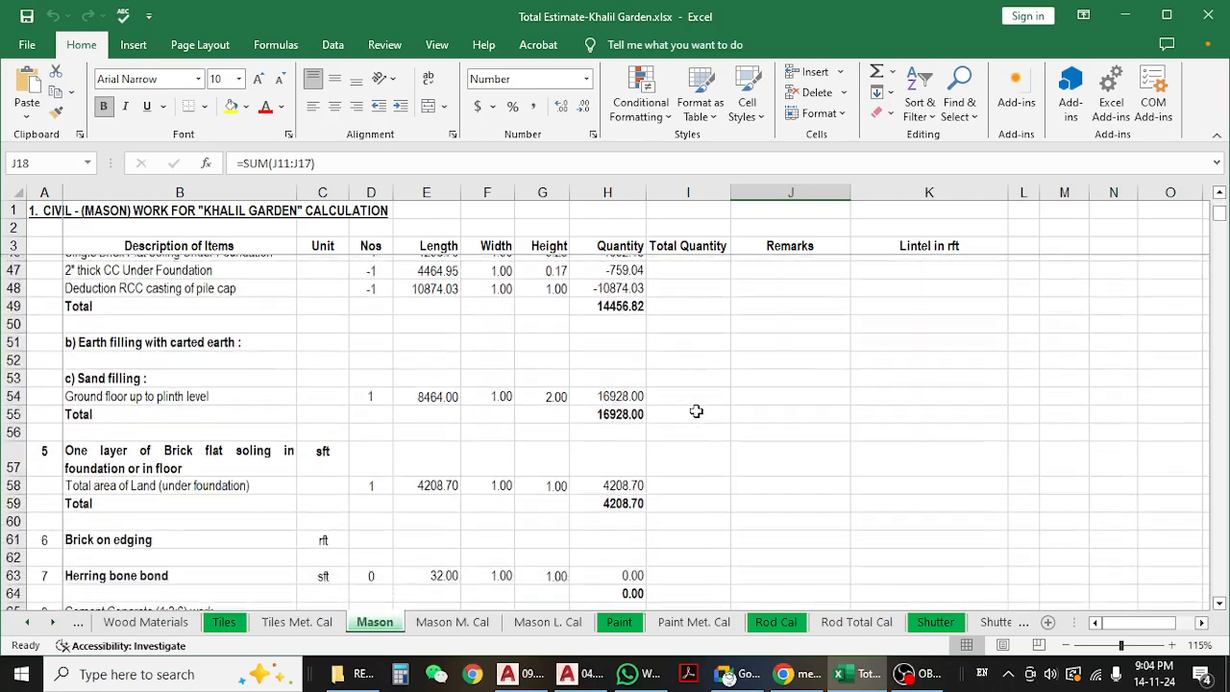
scroll(696, 411, down, 4)
click(440, 407)
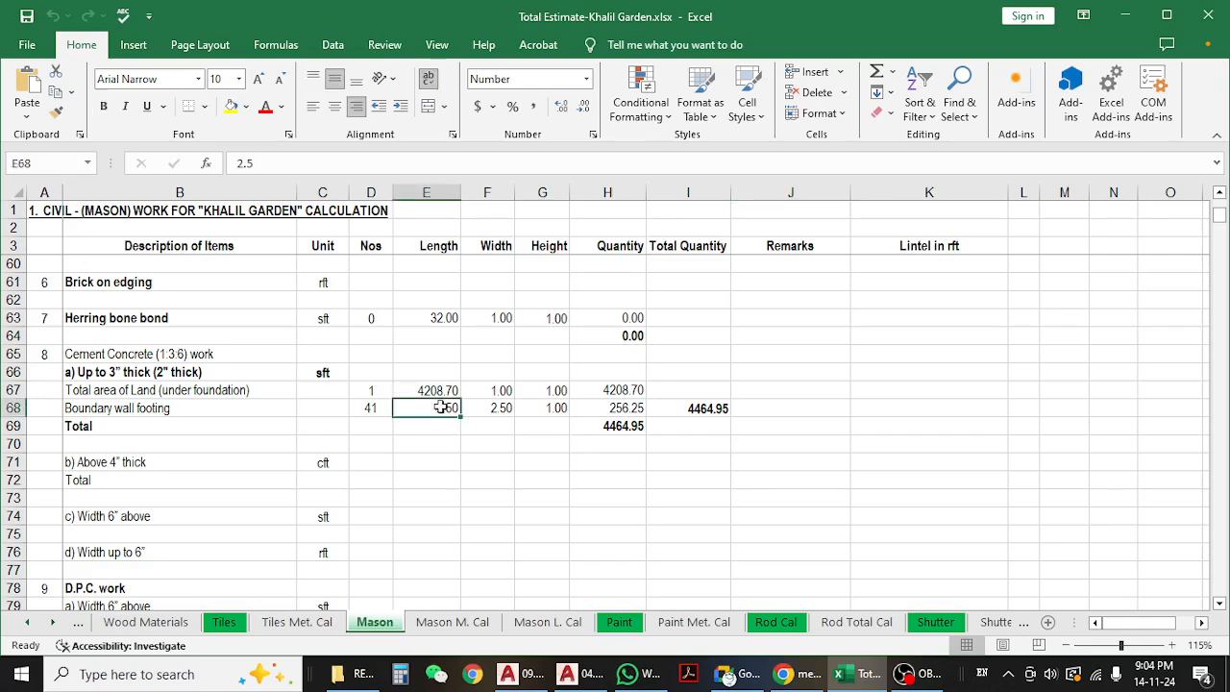
click(367, 408)
scroll(375, 406, up, 3)
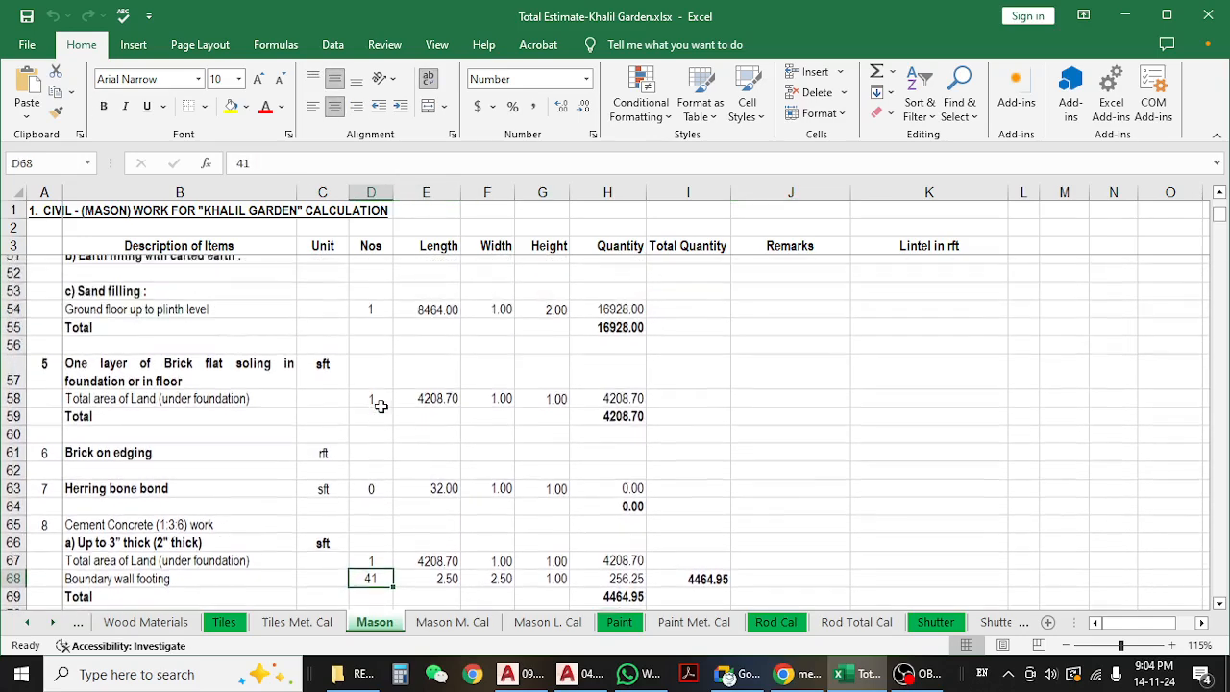
scroll(424, 408, up, 1)
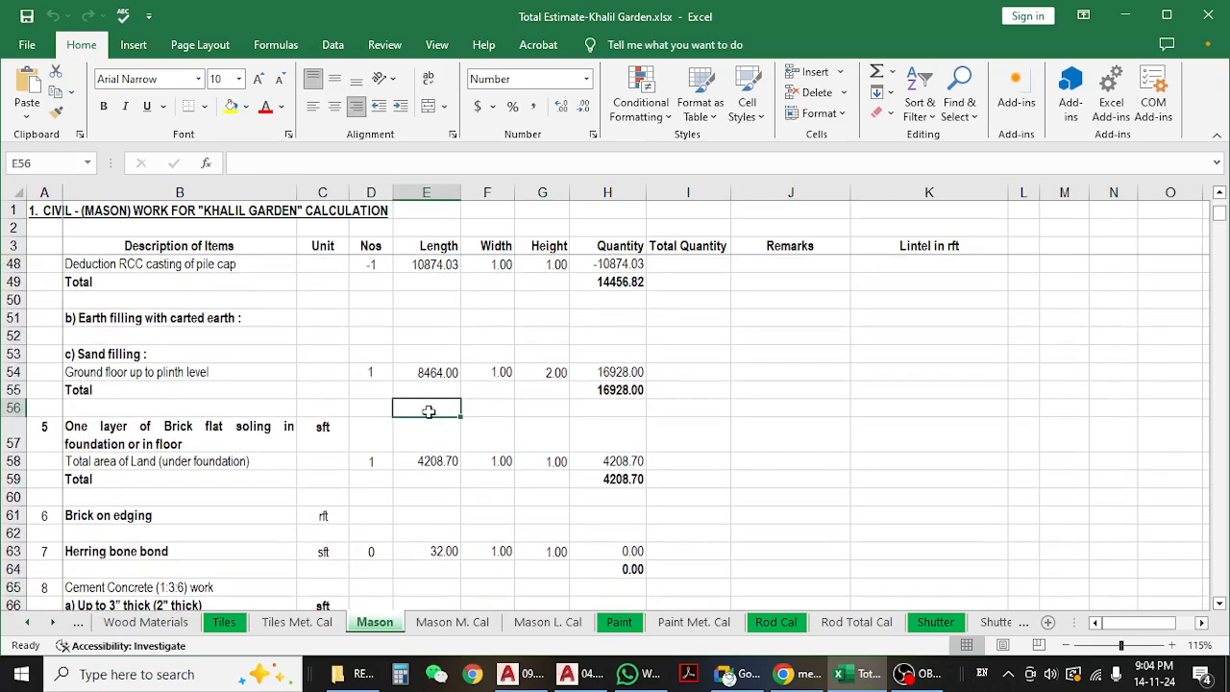
- Review the description, length and quantity formula of the land area row under brick flat soling
click(426, 463)
click(241, 465)
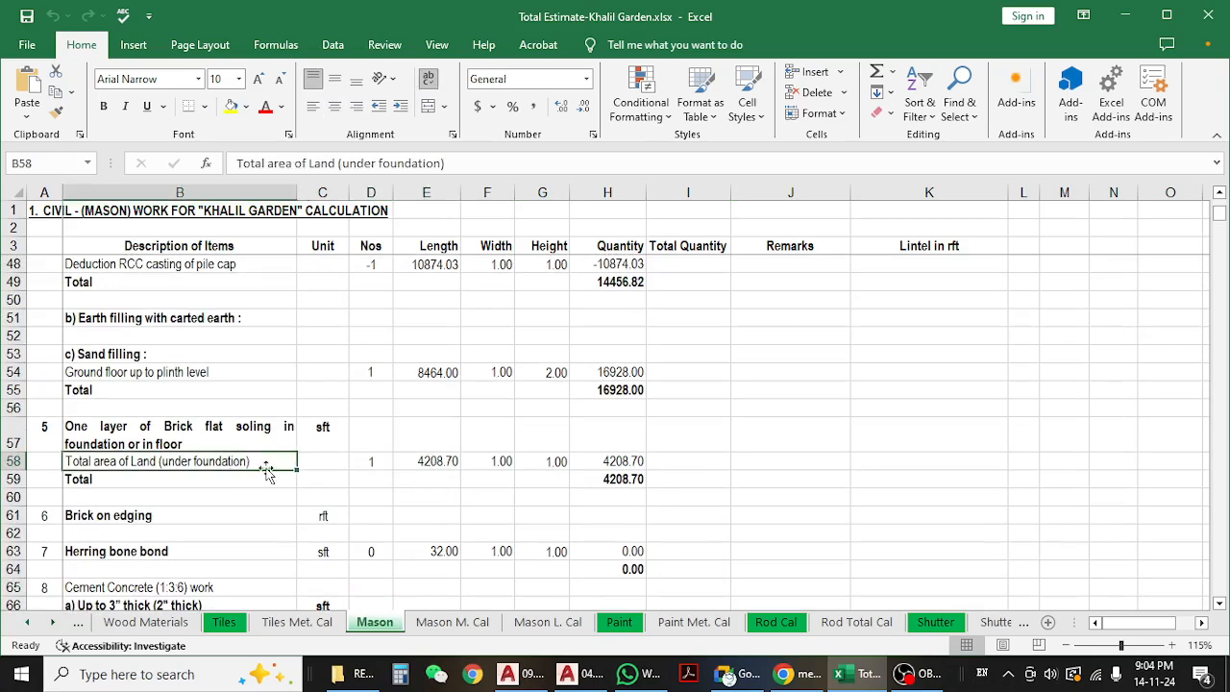
click(425, 463)
click(579, 461)
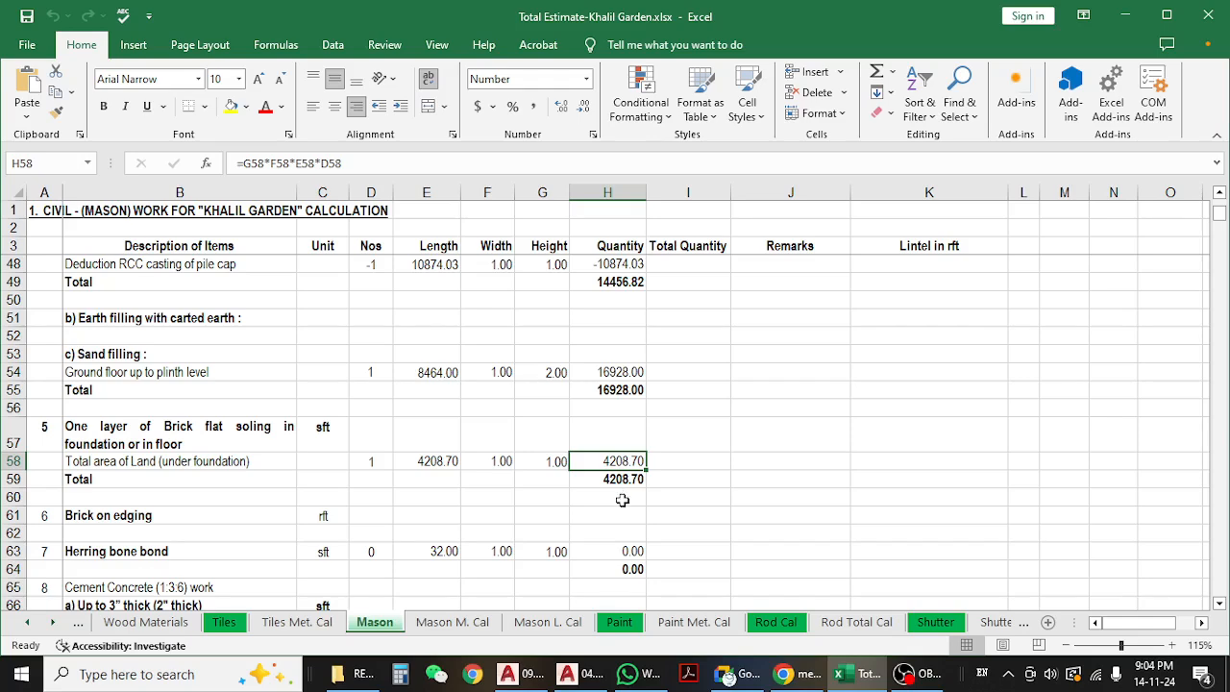
- Switch to File Explorer and go to the inner RE 00 KHOLIL GARDEN 02 07 2015 Final folder under Drawings & Doc
click(1117, 17)
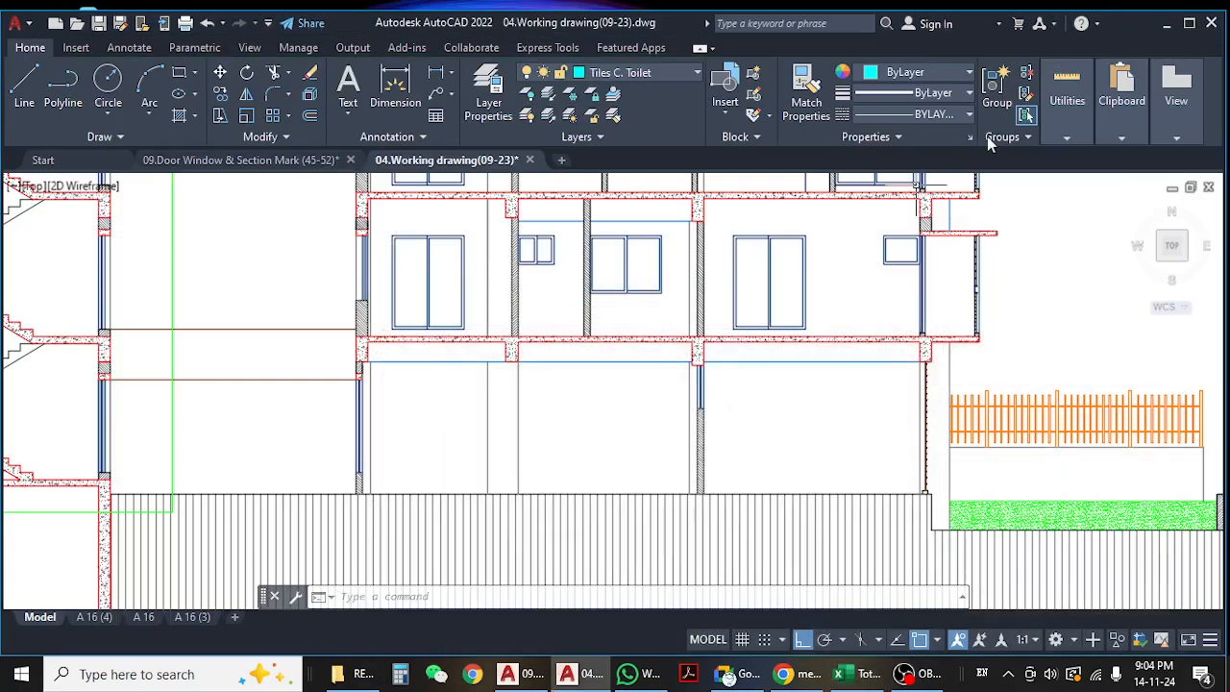
click(1165, 22)
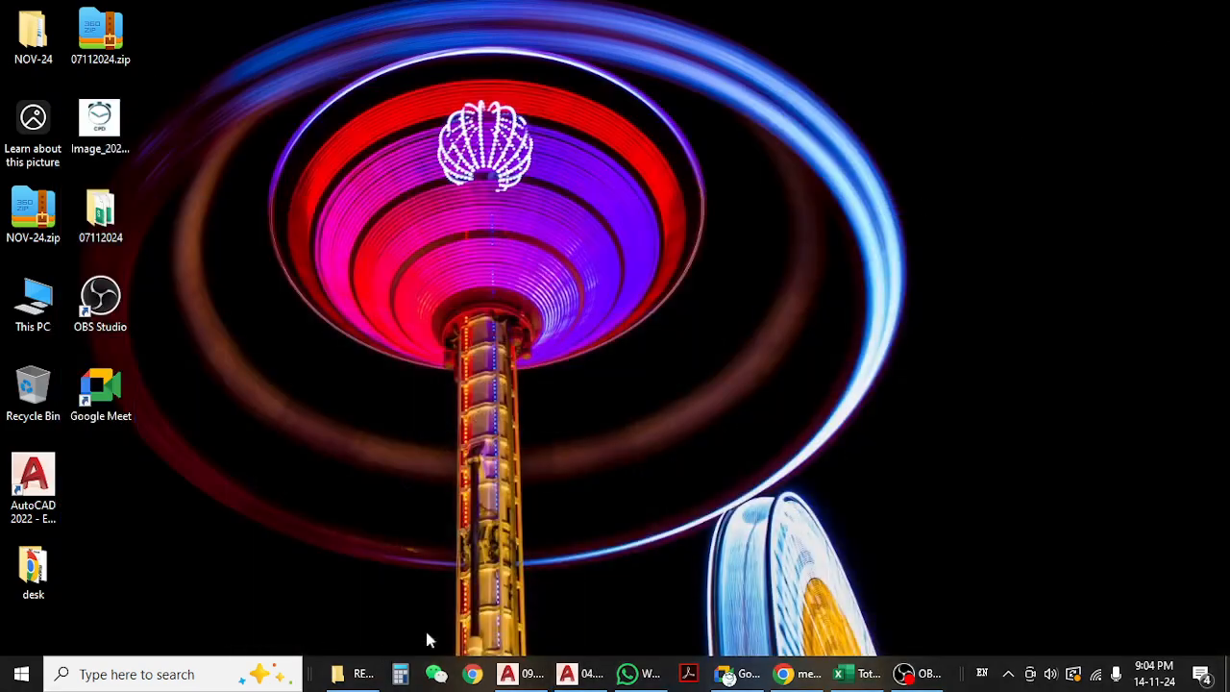
click(351, 673)
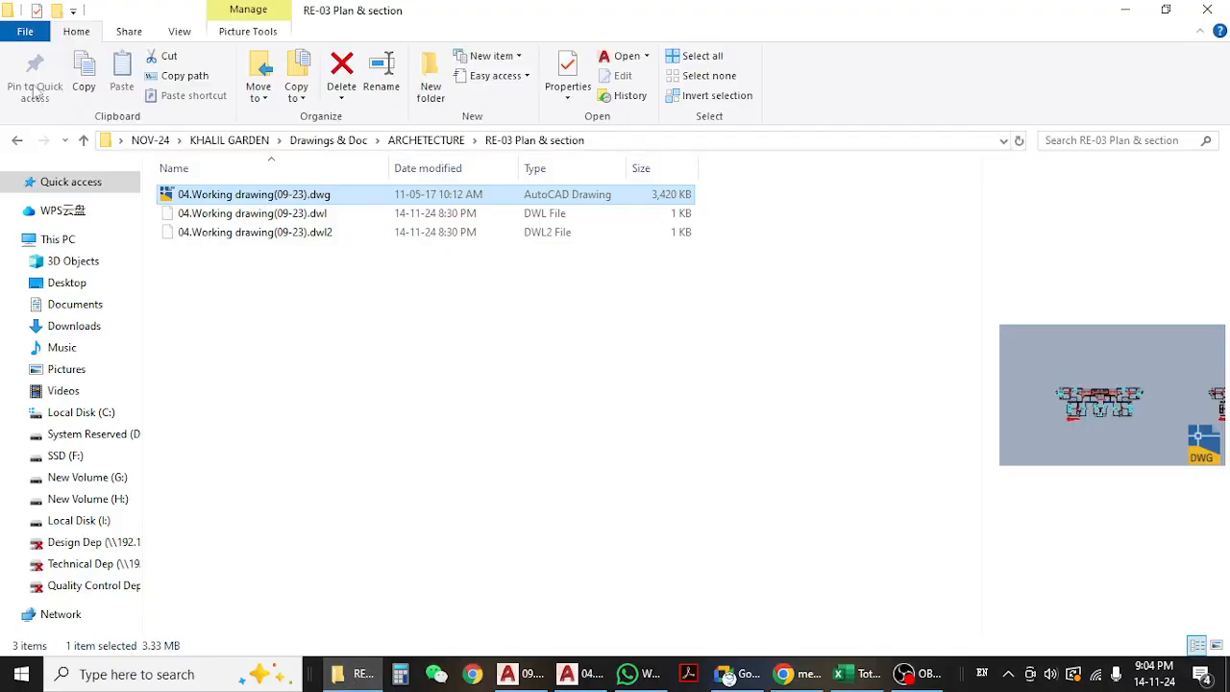
click(16, 141)
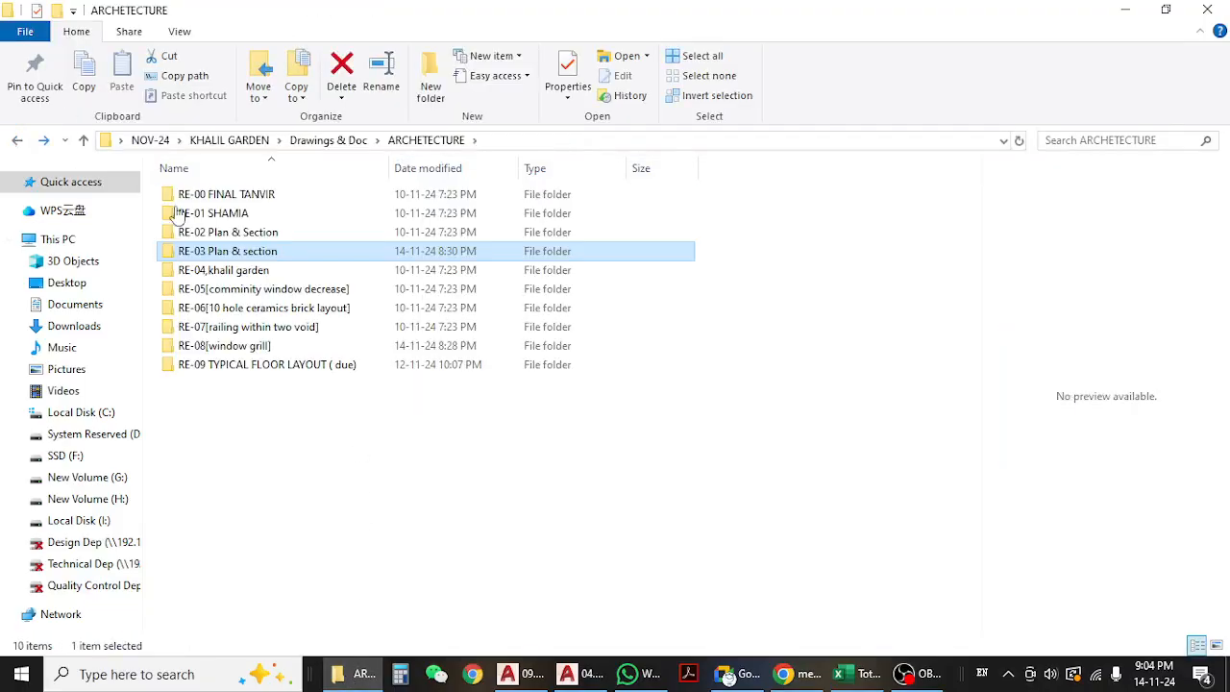
click(16, 141)
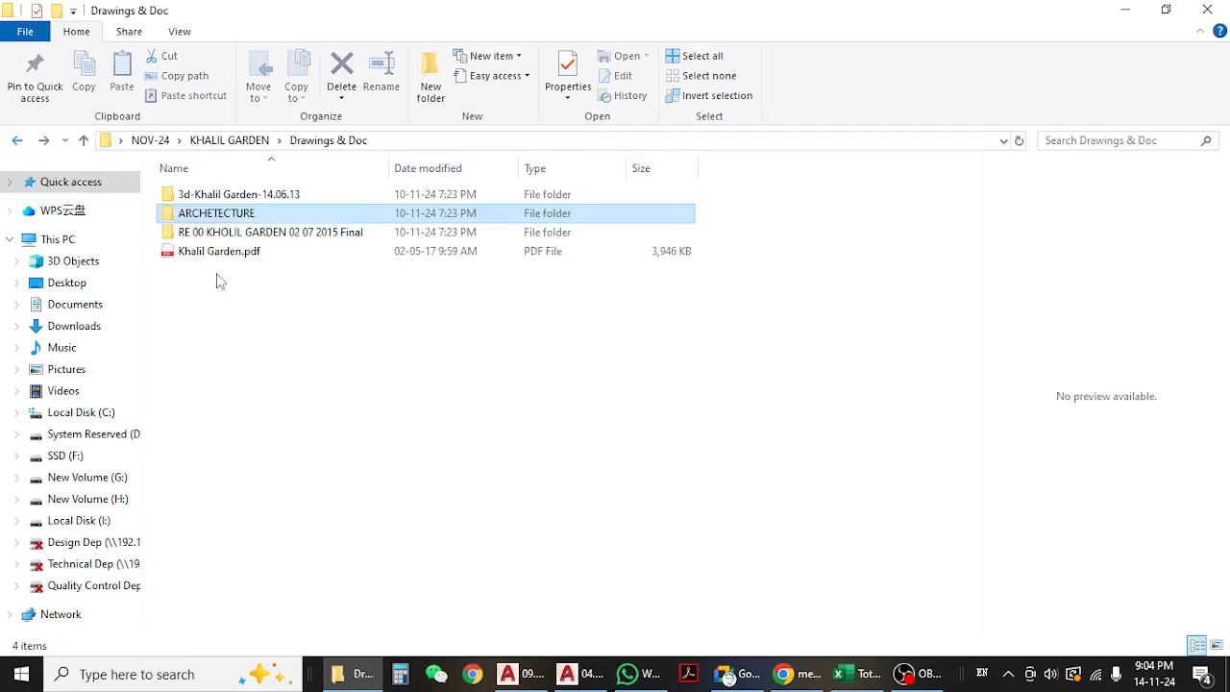
double_click(233, 233)
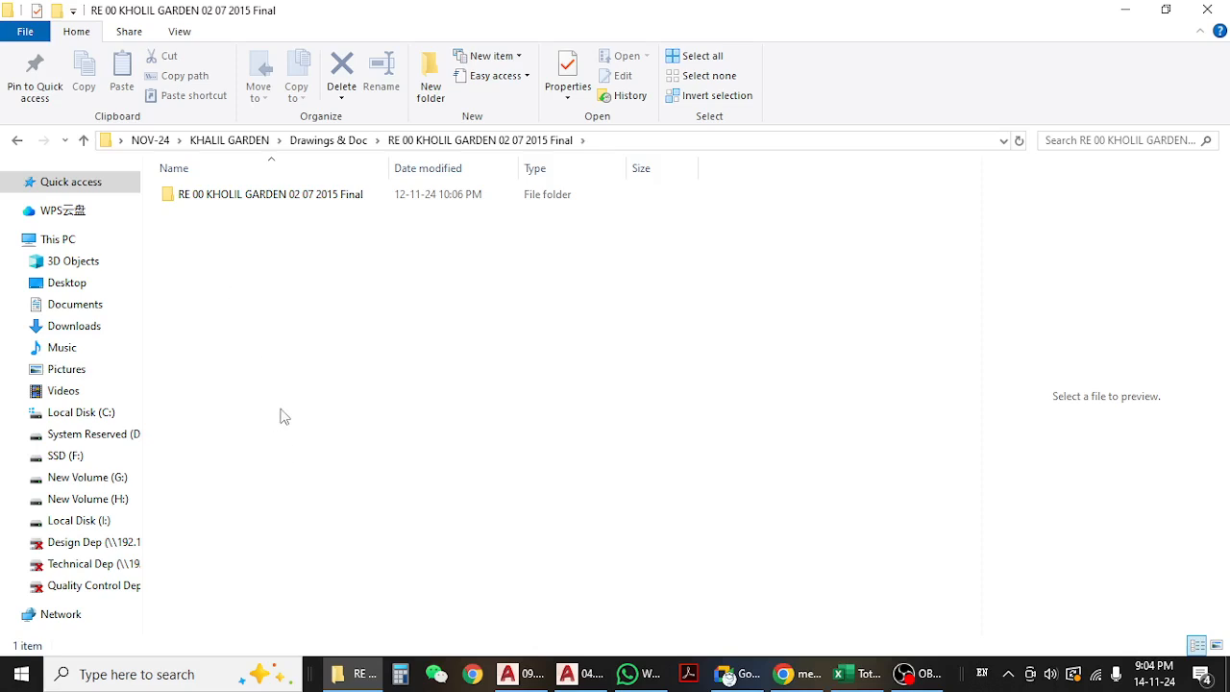
double_click(250, 197)
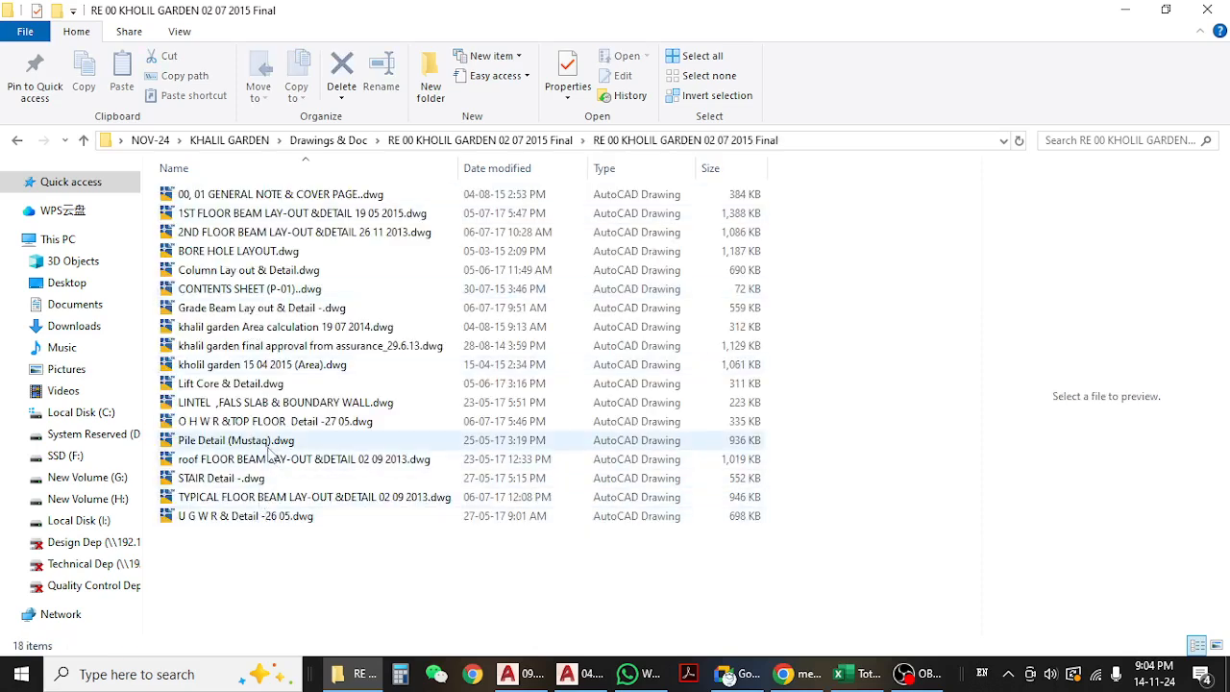
- Find and open the drawing LINTEL ,FALS SLAB & BOUNDARY WALL.dwg in AutoCAD
click(286, 366)
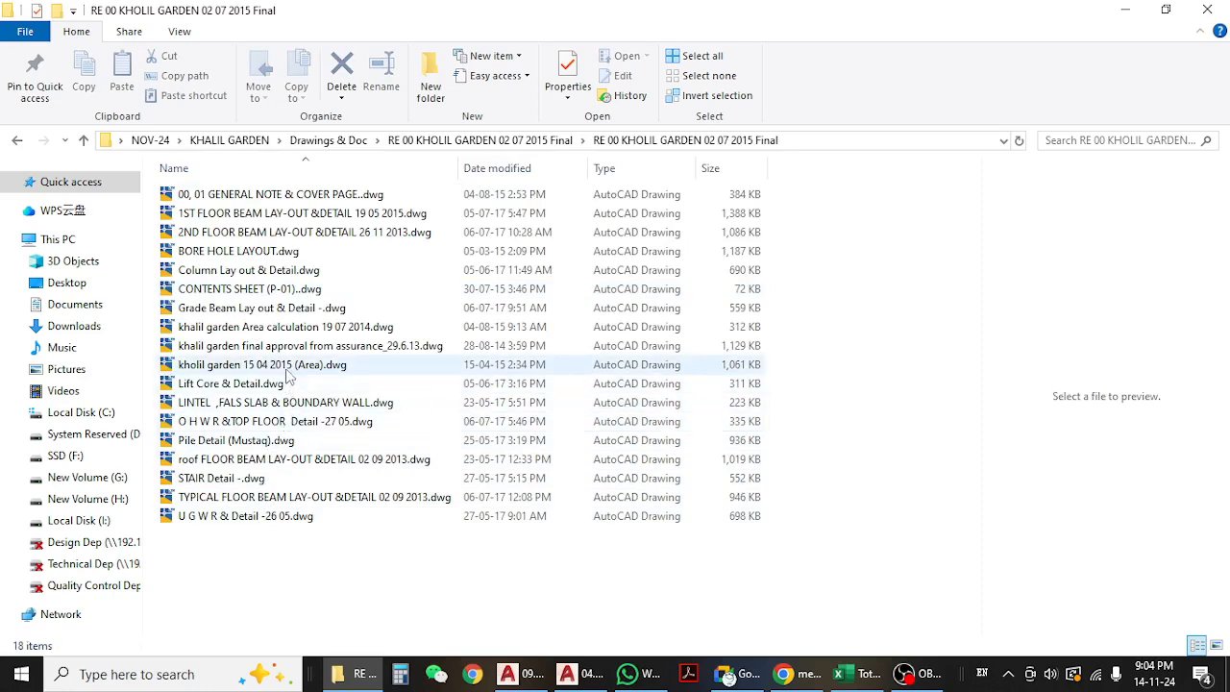
click(278, 420)
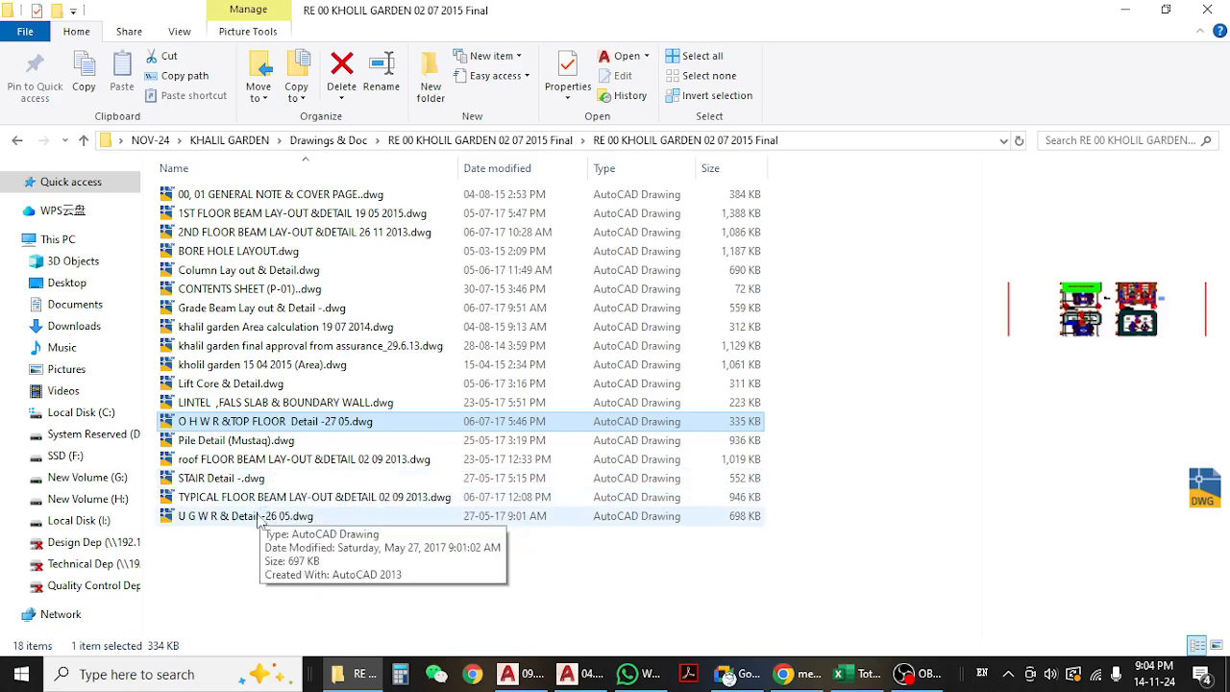
click(269, 462)
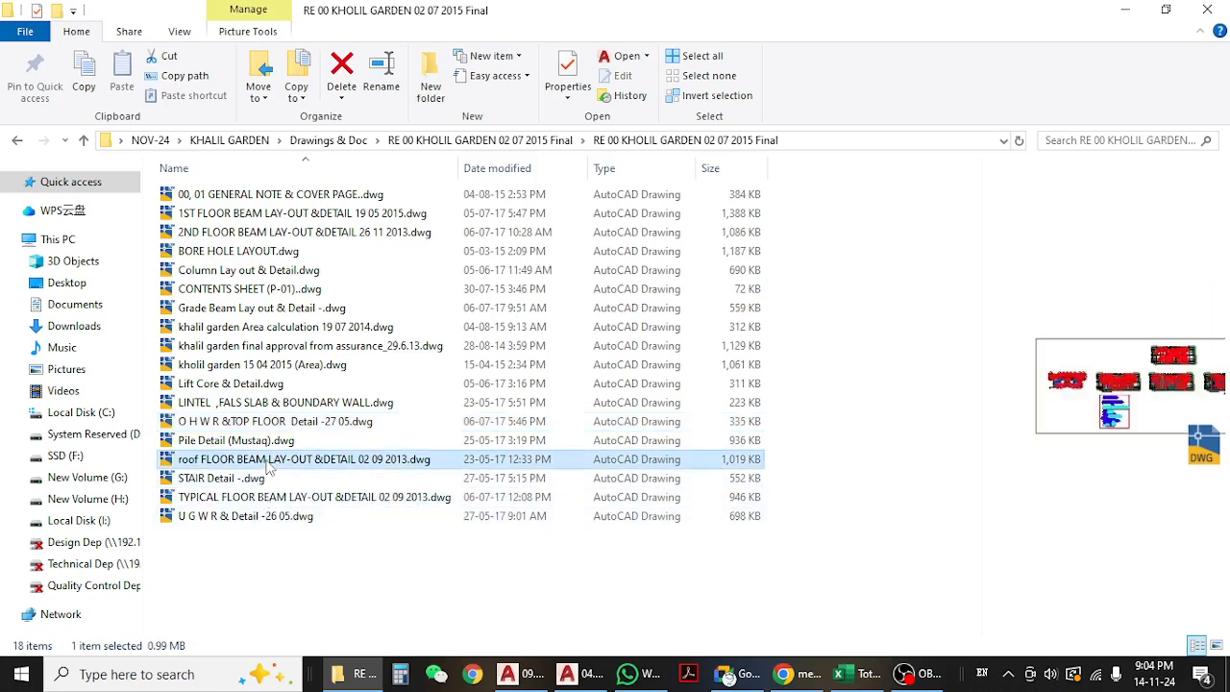
double_click(278, 401)
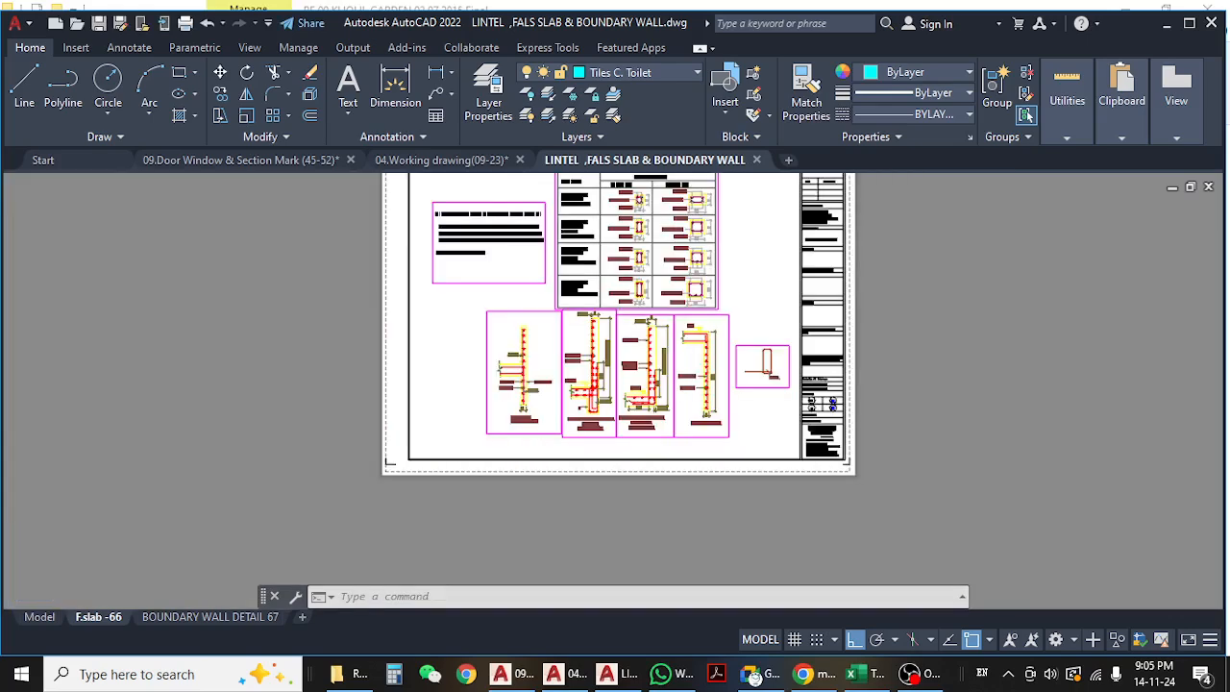
- Show the BOUNDARY WALL DETAIL 67 layout and examine the footing sections' dimensions and C.C. layer
scroll(534, 240, up, 5)
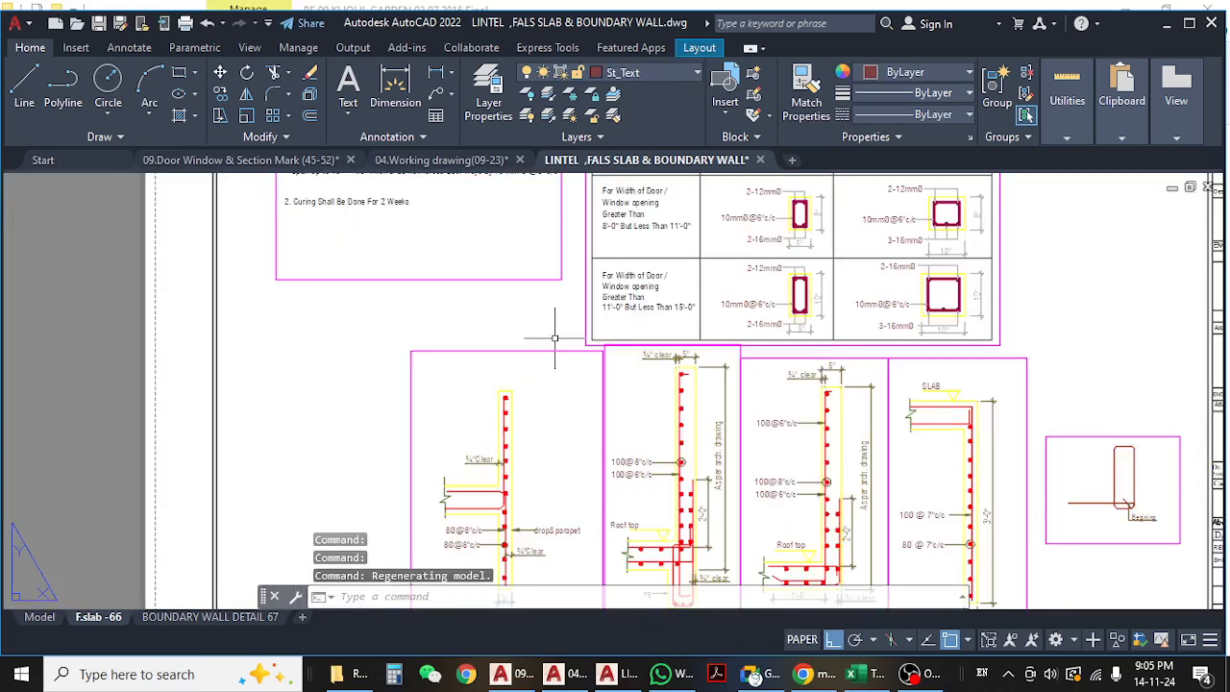
middle_drag(578, 405, 596, 416)
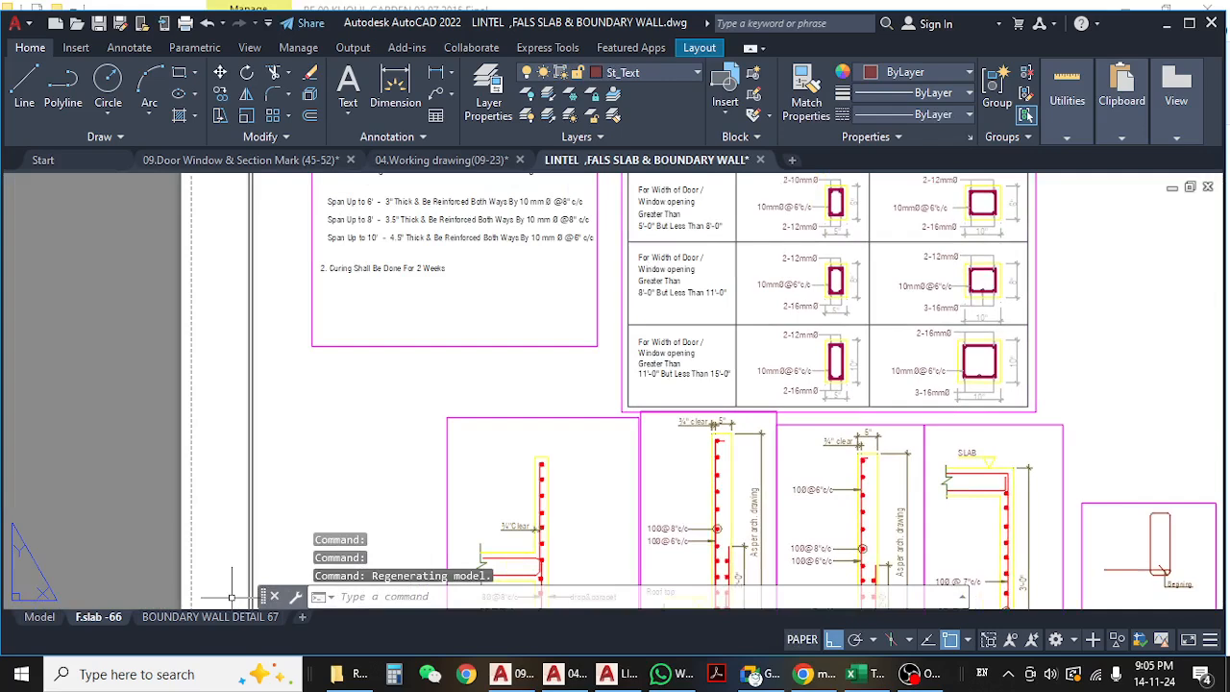
click(189, 619)
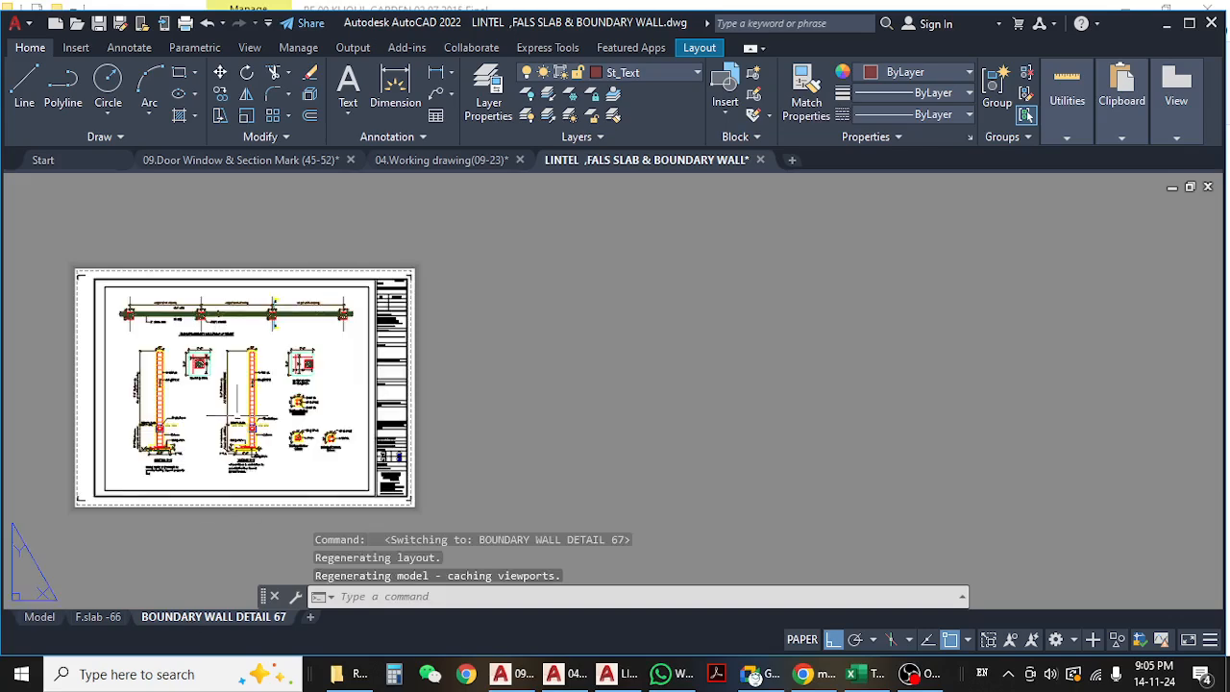
scroll(177, 453, up, 10)
middle_drag(184, 454, 669, 492)
middle_drag(521, 439, 335, 462)
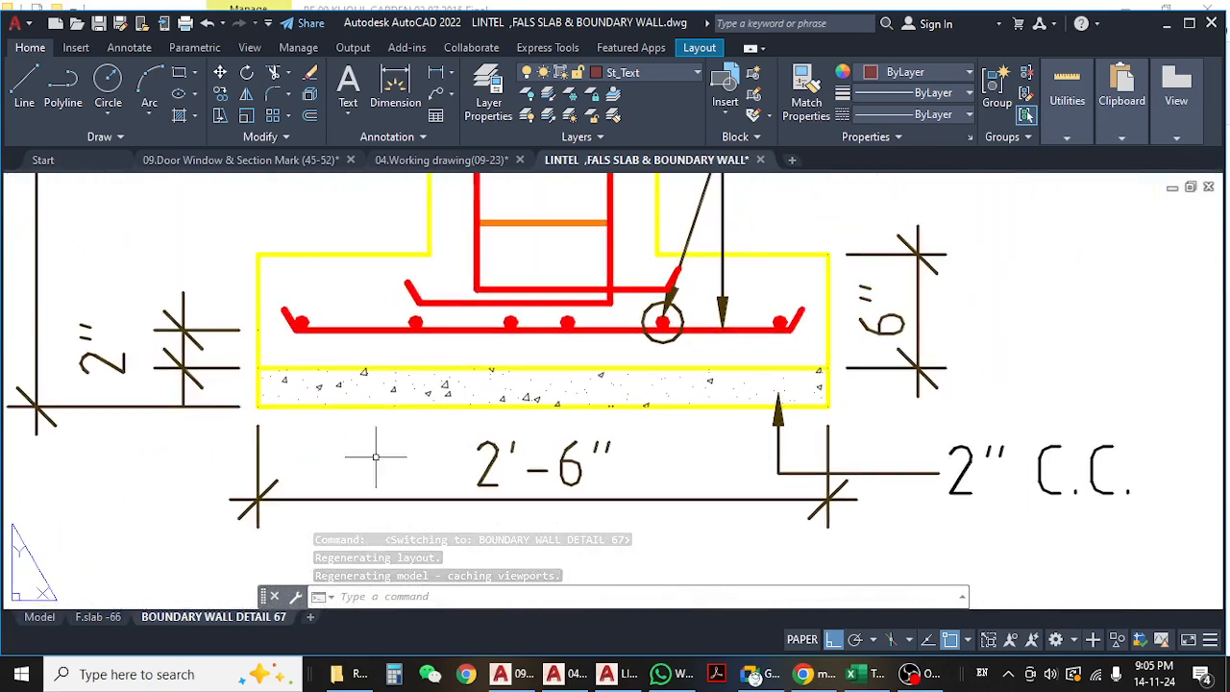
scroll(375, 458, down, 6)
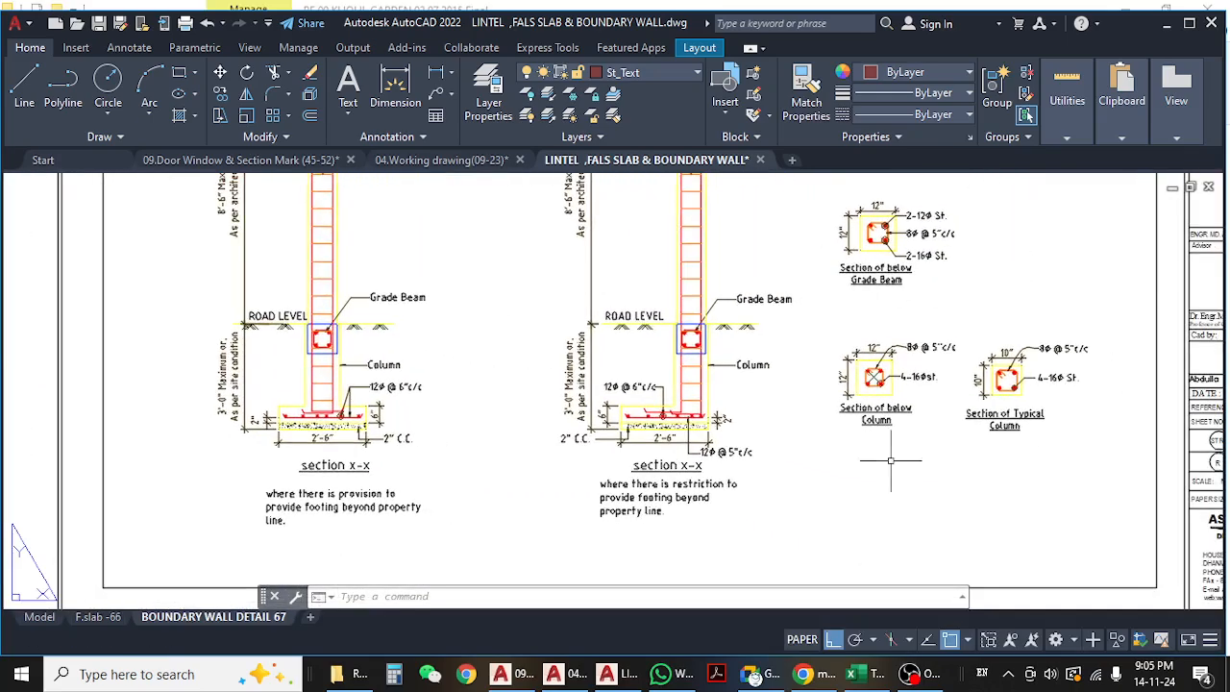
middle_drag(890, 460, 845, 452)
- Switch back to the Excel estimate and recheck the length and quantity cells of the brick flat soling row
click(862, 674)
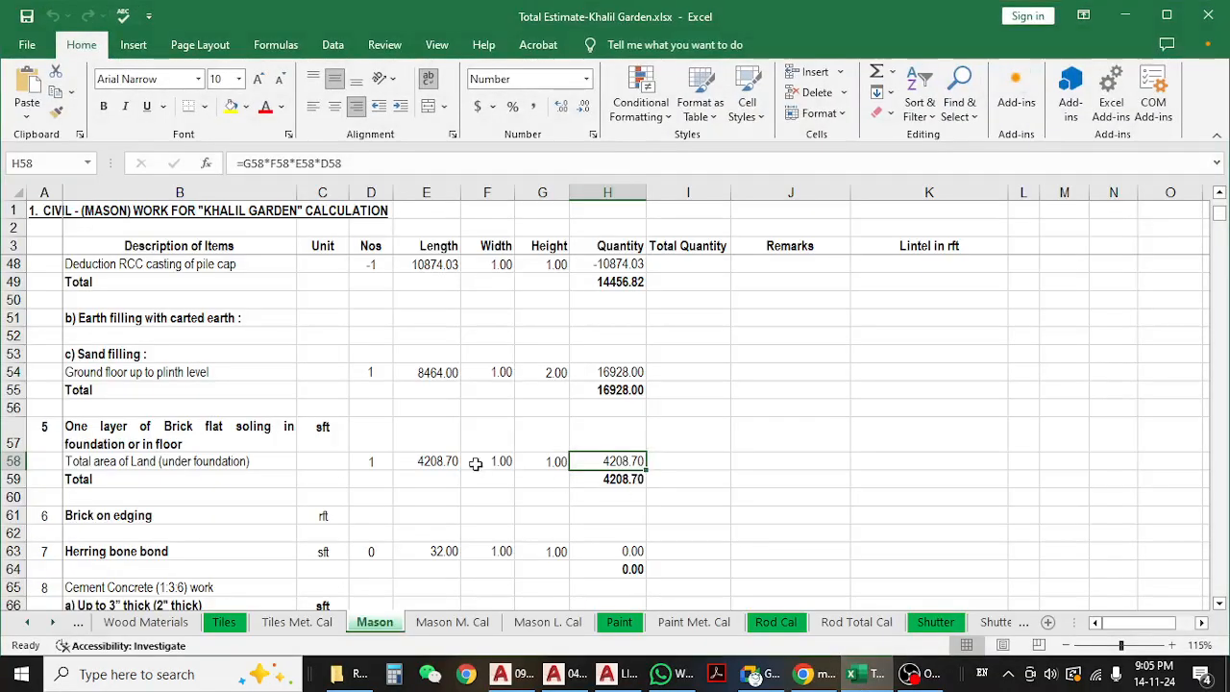
click(441, 461)
click(617, 462)
click(432, 461)
scroll(426, 462, down, 2)
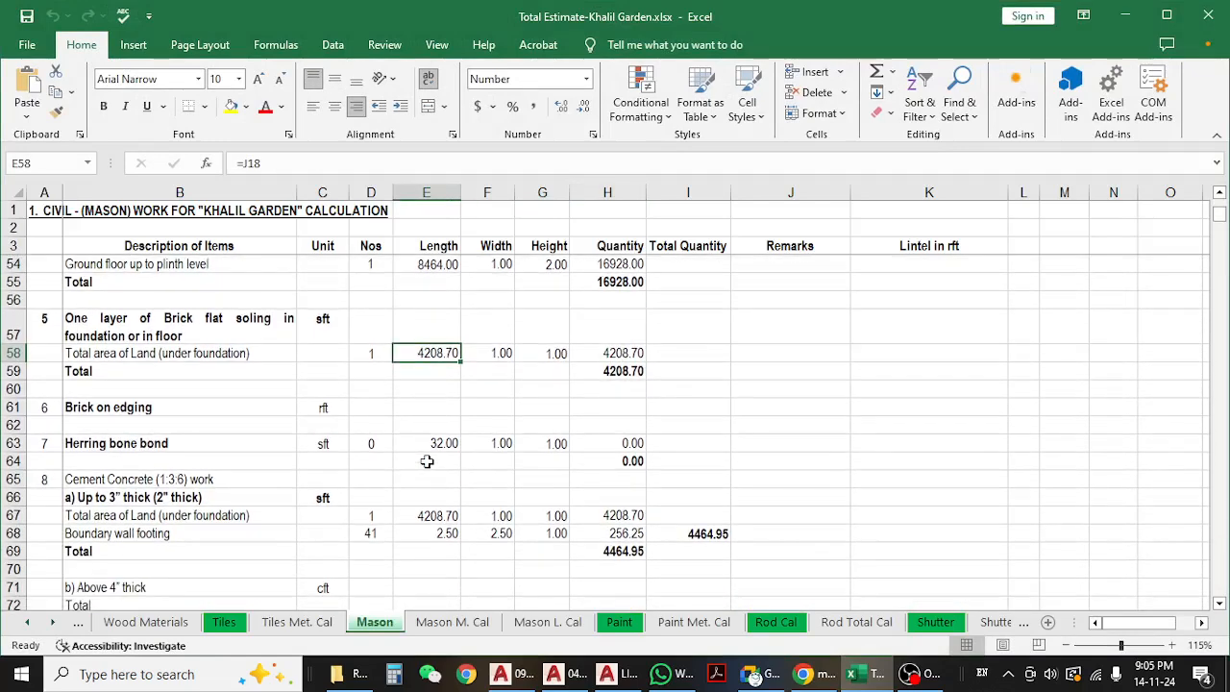
- Review the description, unit and quantity cells of the Brick on edging item in row 61
click(138, 410)
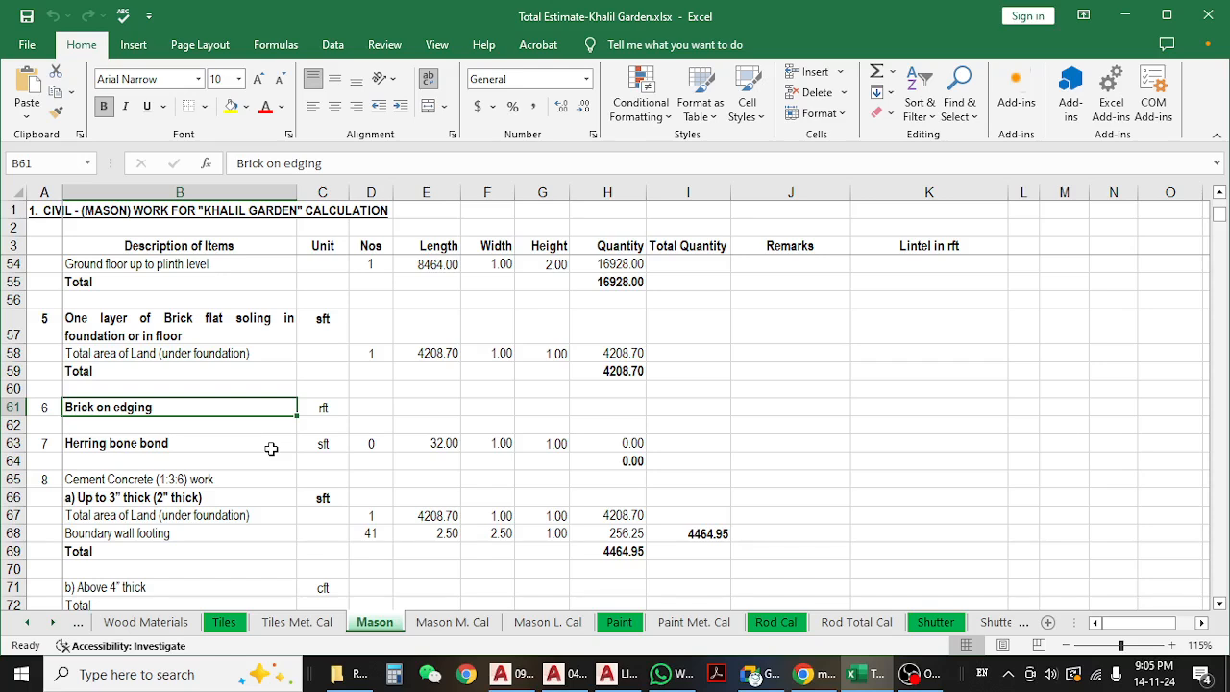
click(326, 405)
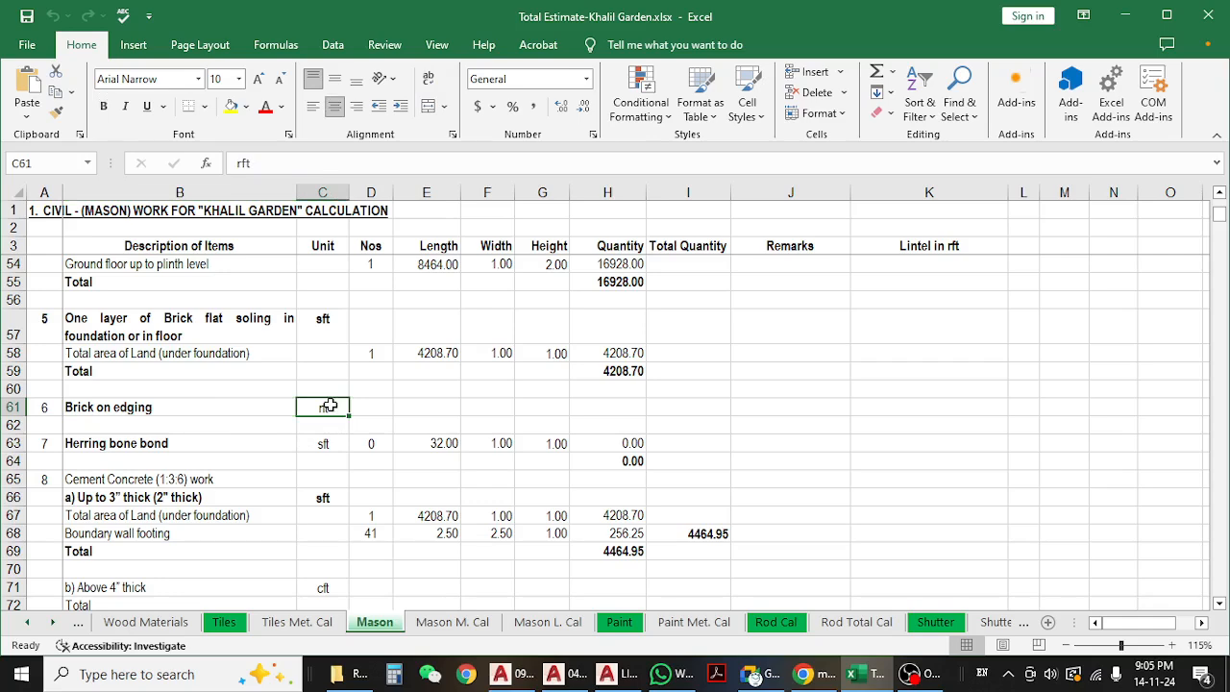
click(578, 410)
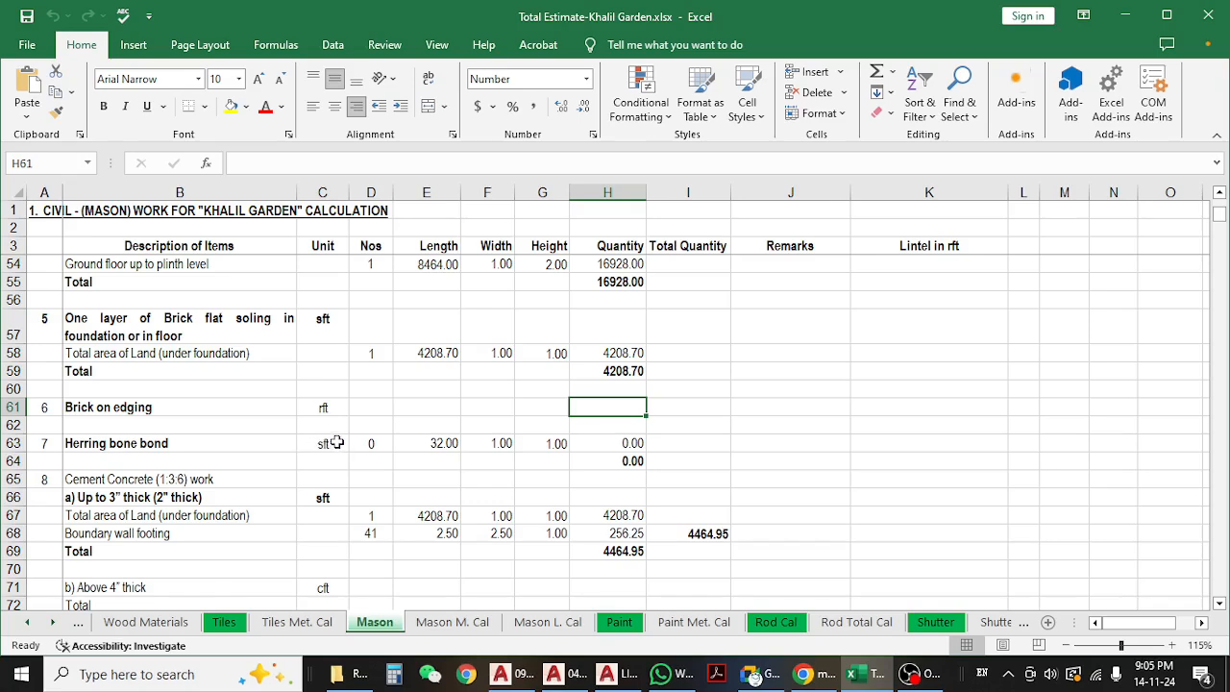
click(332, 403)
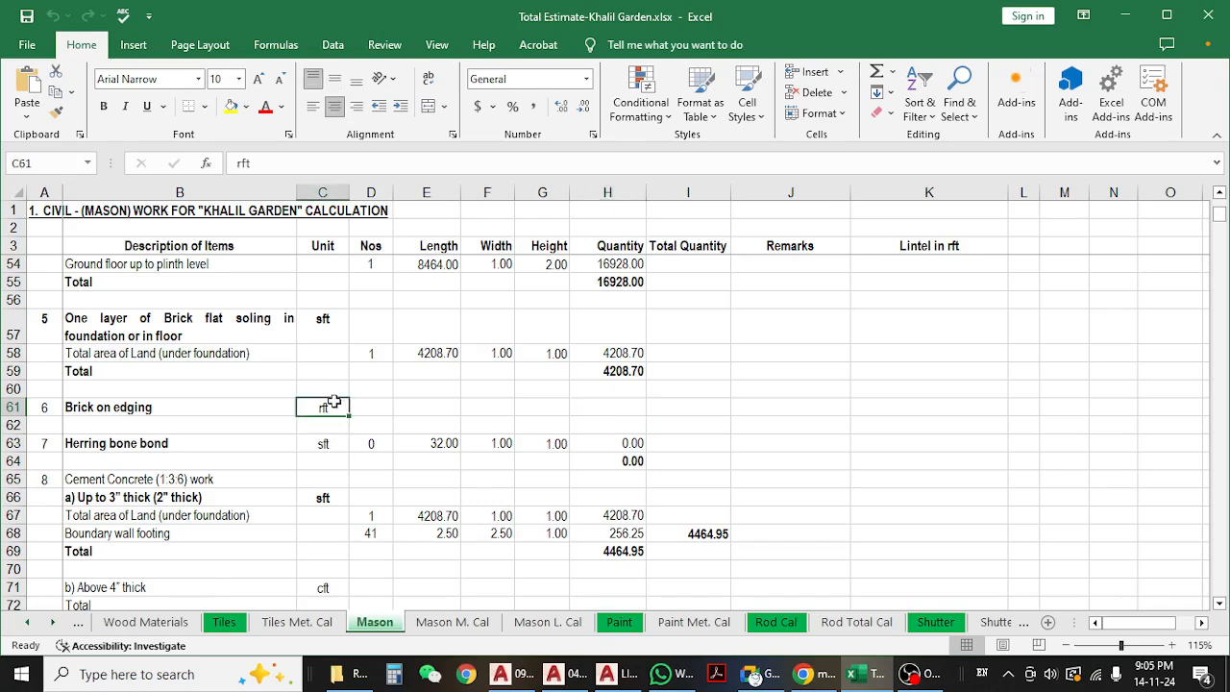
click(609, 412)
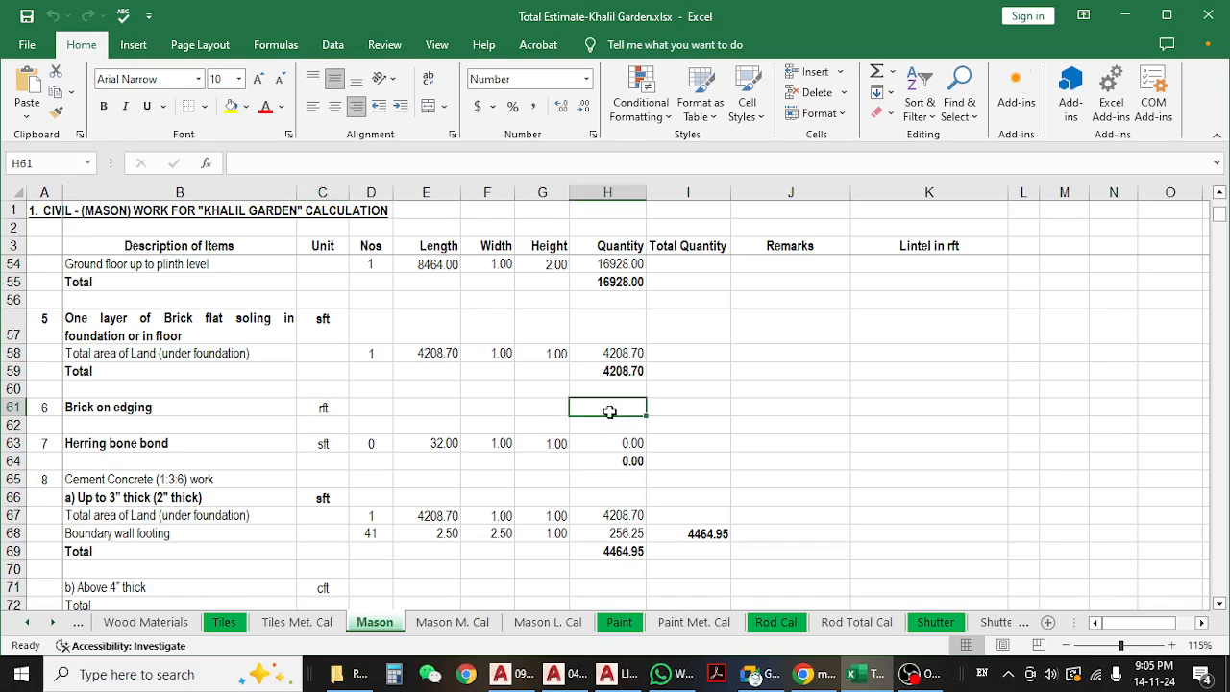
- Check the unit, number, length, width and quantity cells of the Brick on edging item
click(329, 408)
click(509, 404)
click(606, 404)
click(307, 408)
click(374, 407)
click(422, 407)
- Review the Herring bone bond item in row 63, including its description, length and quantity formula
scroll(220, 390, down, 1)
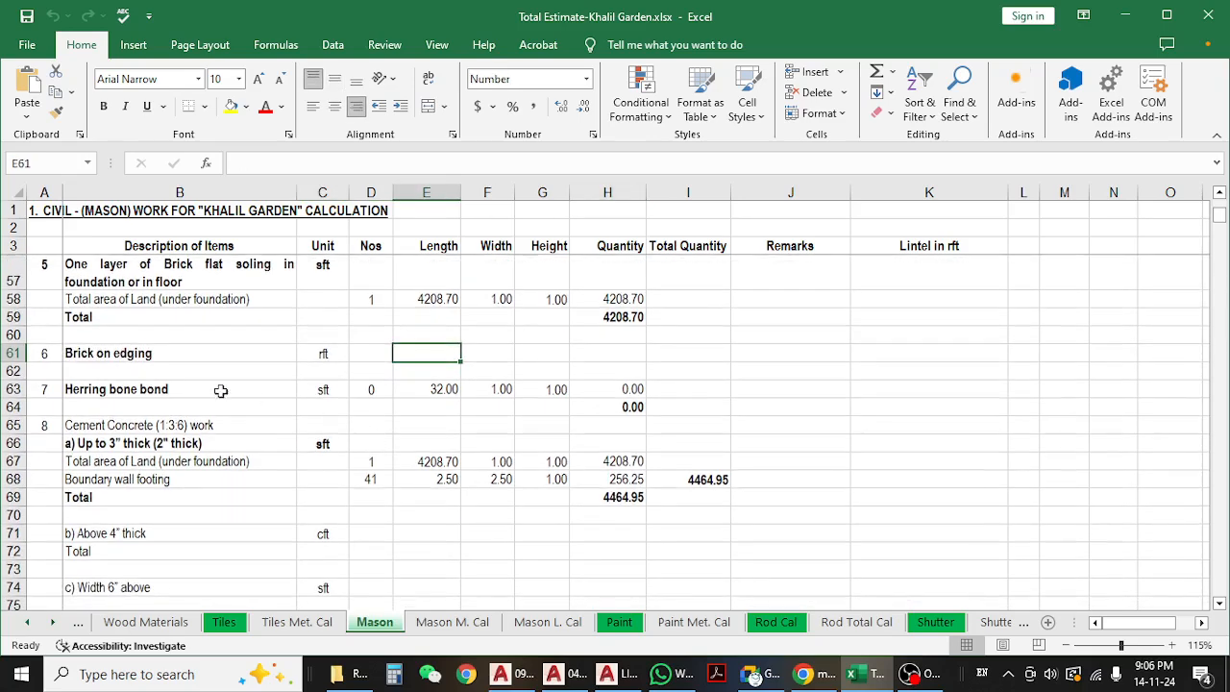
click(197, 388)
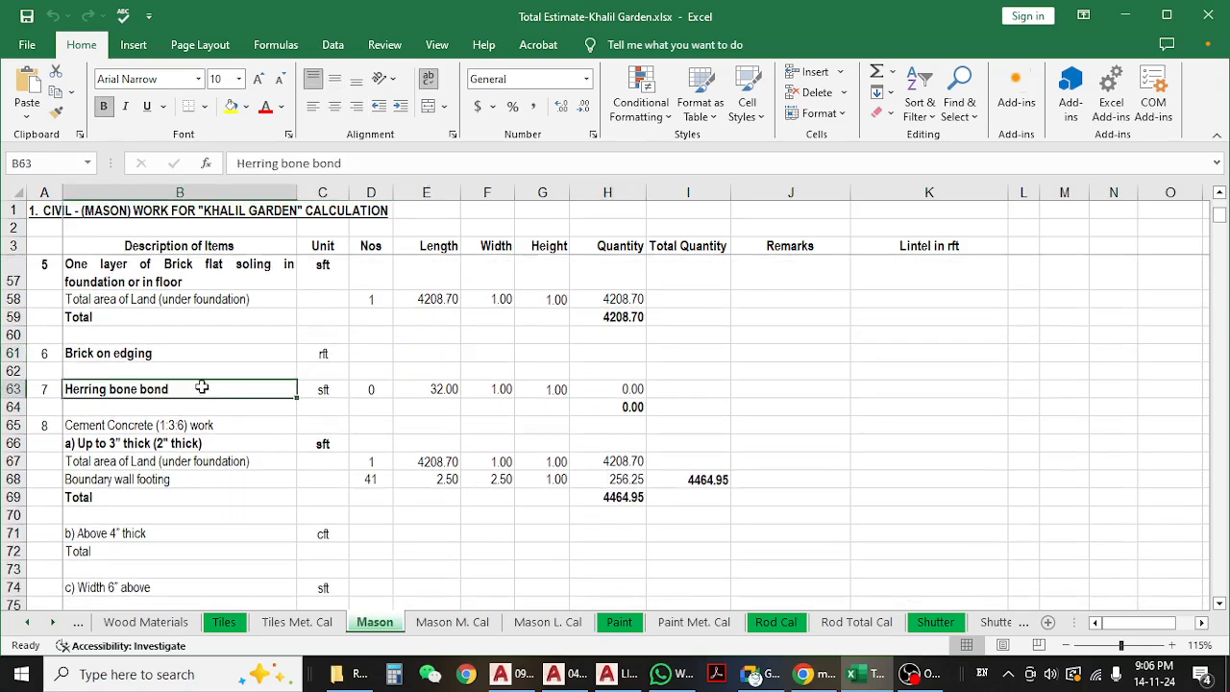
click(242, 440)
click(234, 385)
click(355, 389)
click(425, 392)
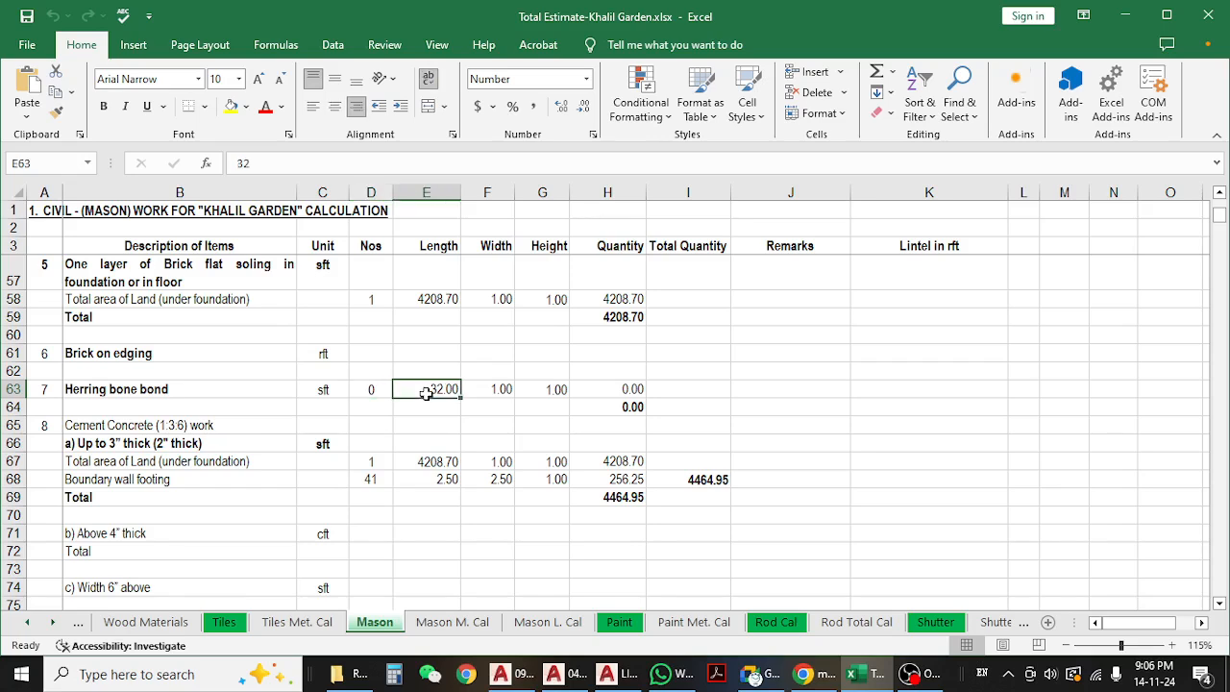
click(610, 390)
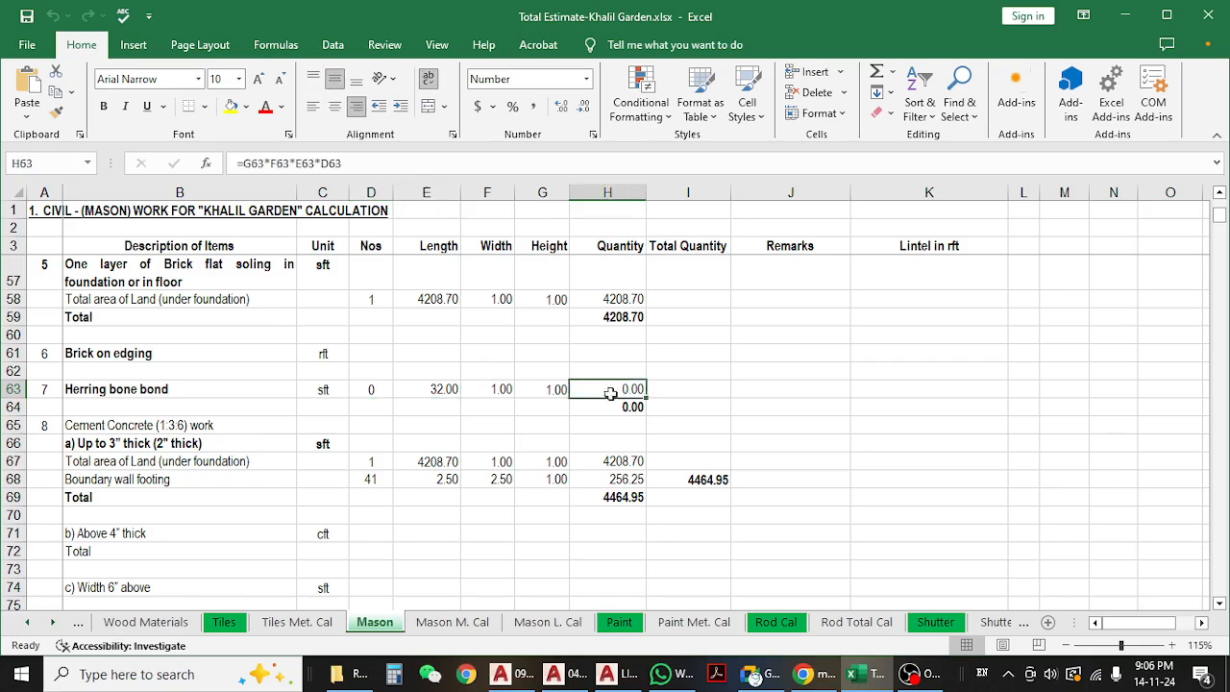
click(403, 390)
click(159, 392)
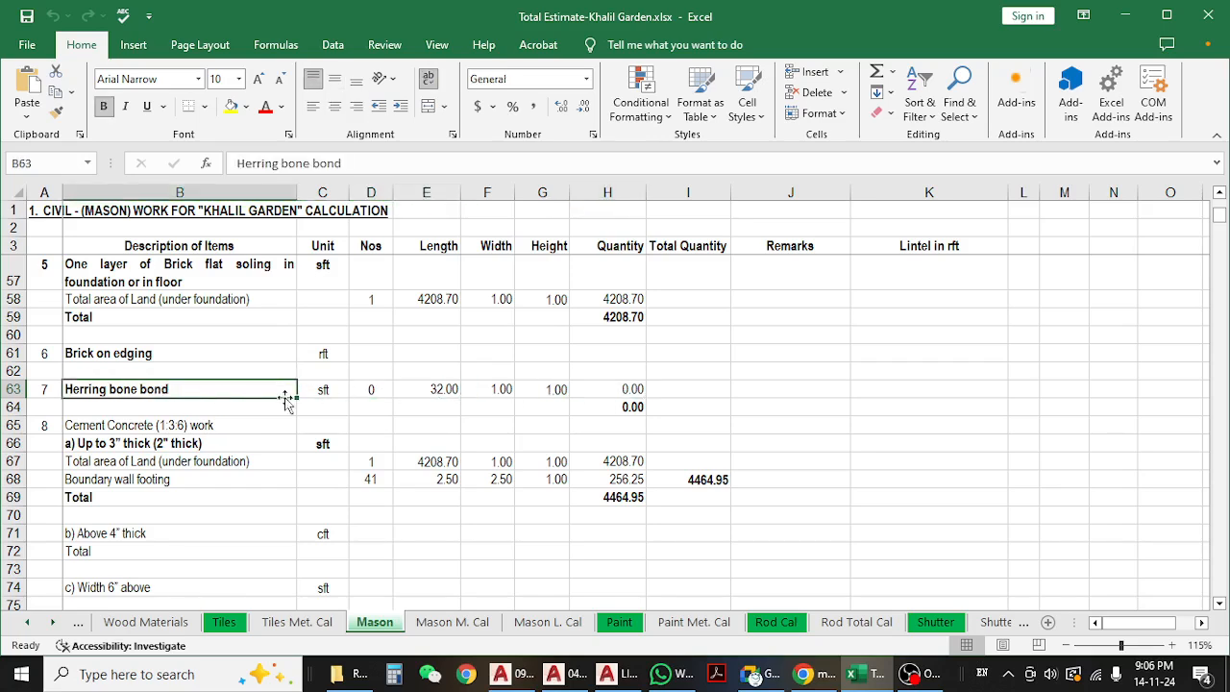
- Recheck the Herring bone bond row's unit, length, width and quantity cells, plus the total beneath it
click(336, 388)
click(386, 395)
click(618, 393)
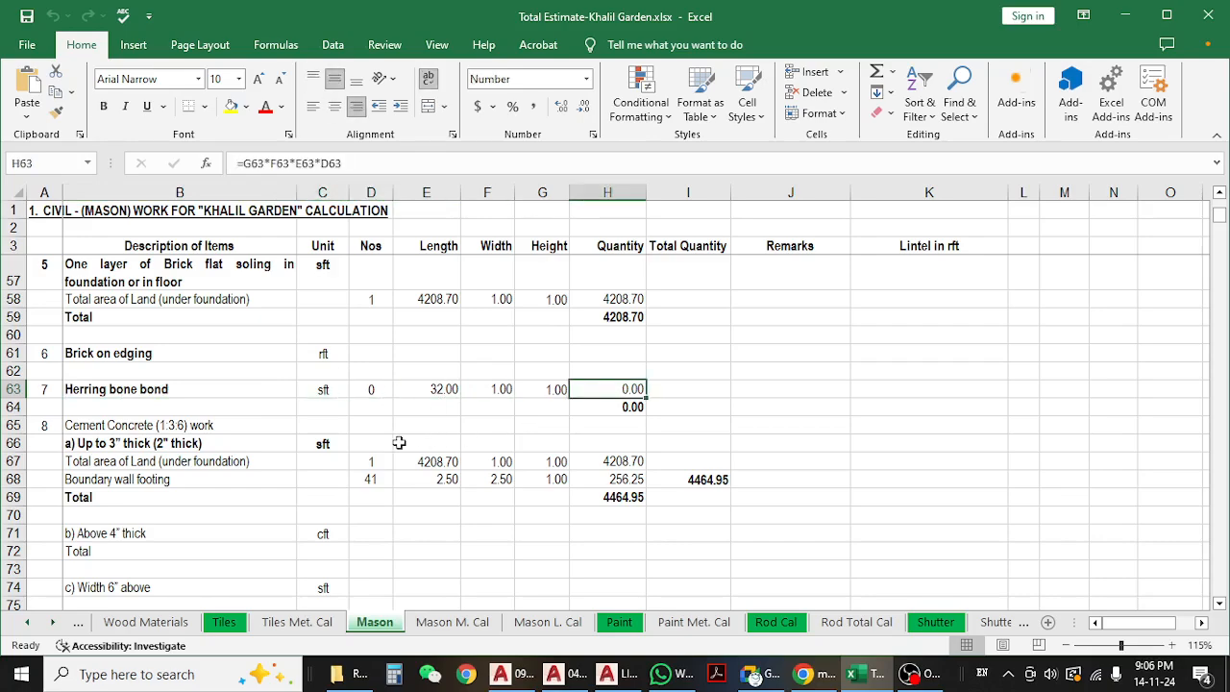
scroll(394, 443, down, 1)
scroll(394, 443, up, 1)
click(300, 388)
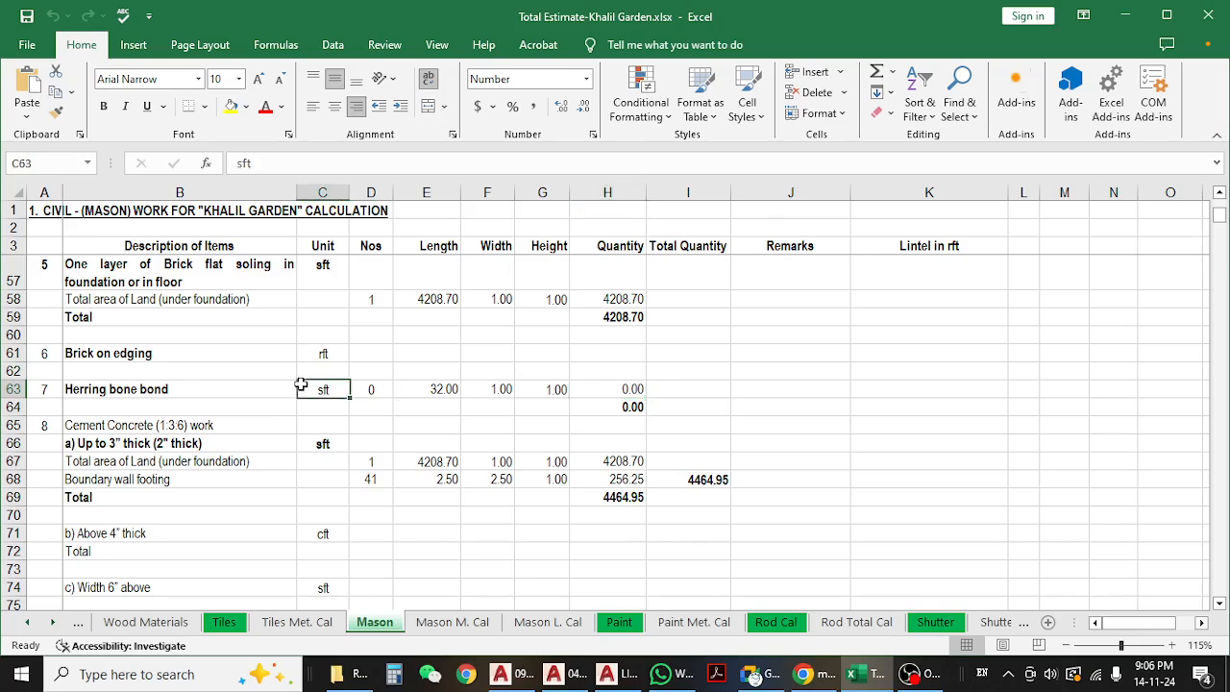
click(421, 395)
click(475, 392)
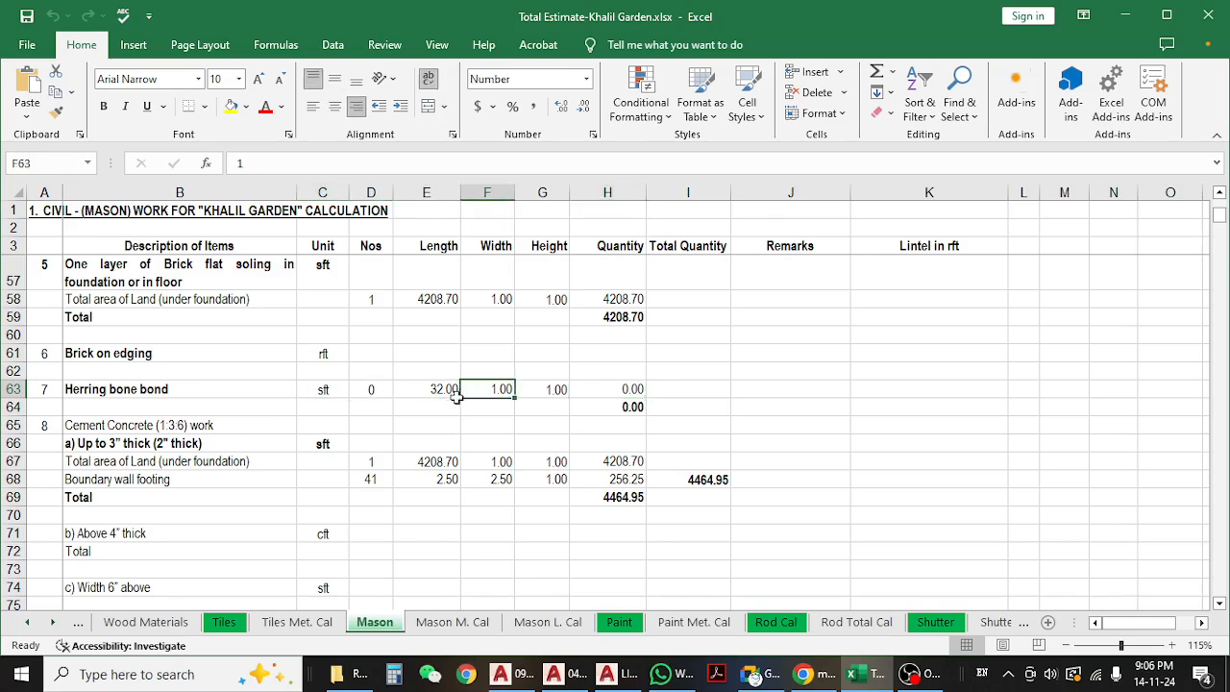
click(609, 388)
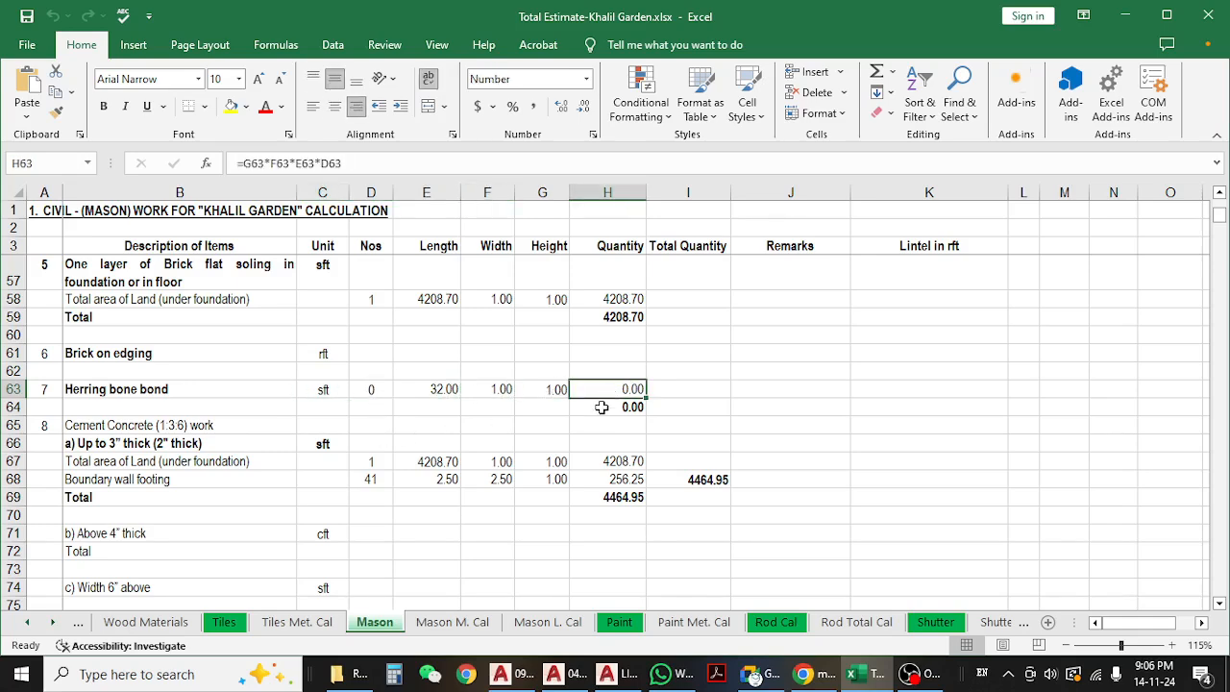
click(601, 407)
- Review the descriptions and unit of the Cement Concrete (1:3:6) item, including the foundation area and boundary wall footing lines
scroll(385, 448, down, 1)
click(197, 358)
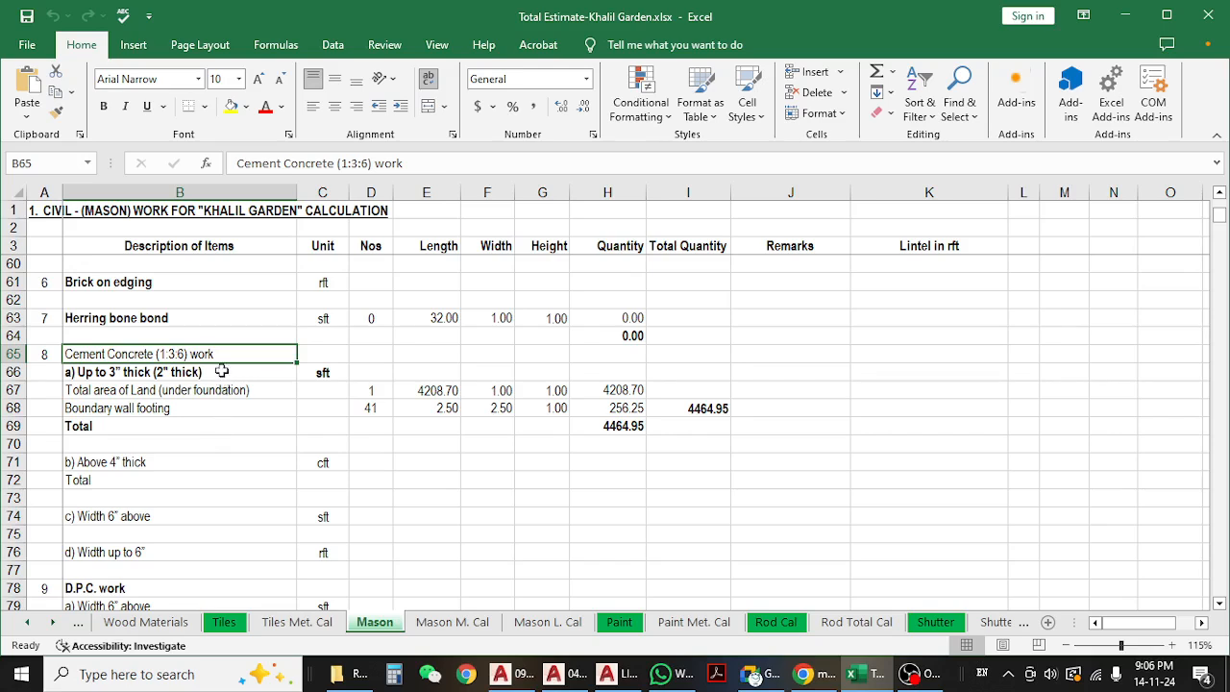
click(197, 386)
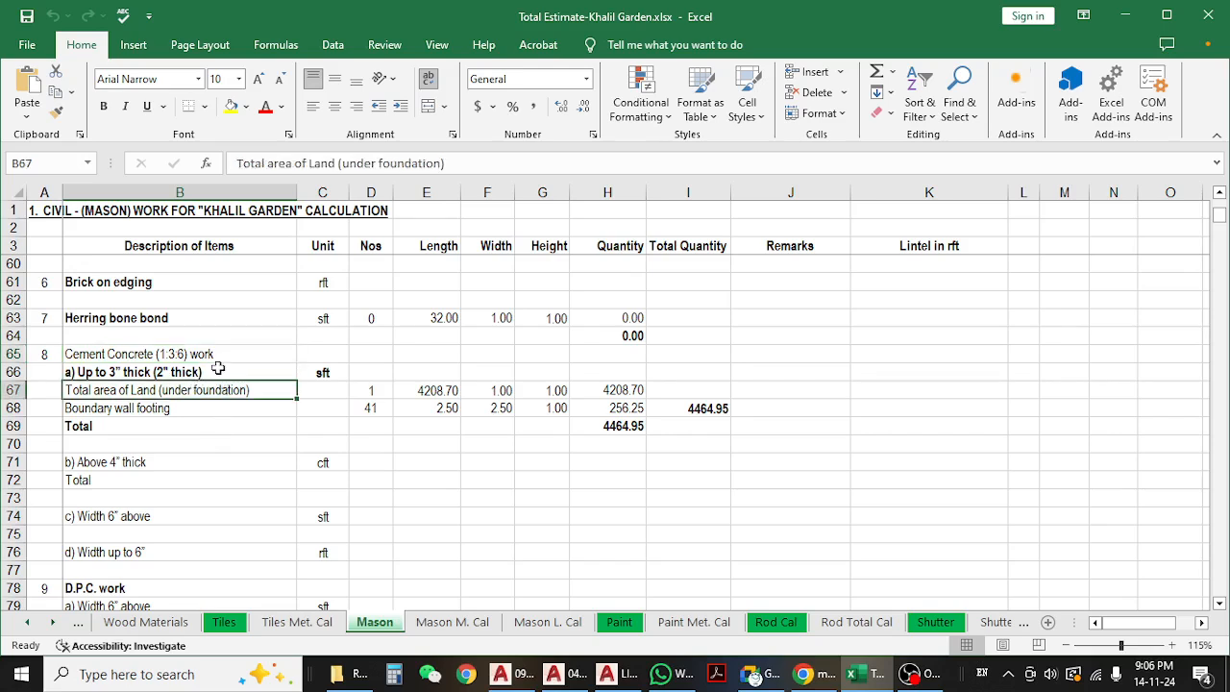
click(217, 370)
click(211, 391)
drag(213, 373, 251, 404)
click(271, 388)
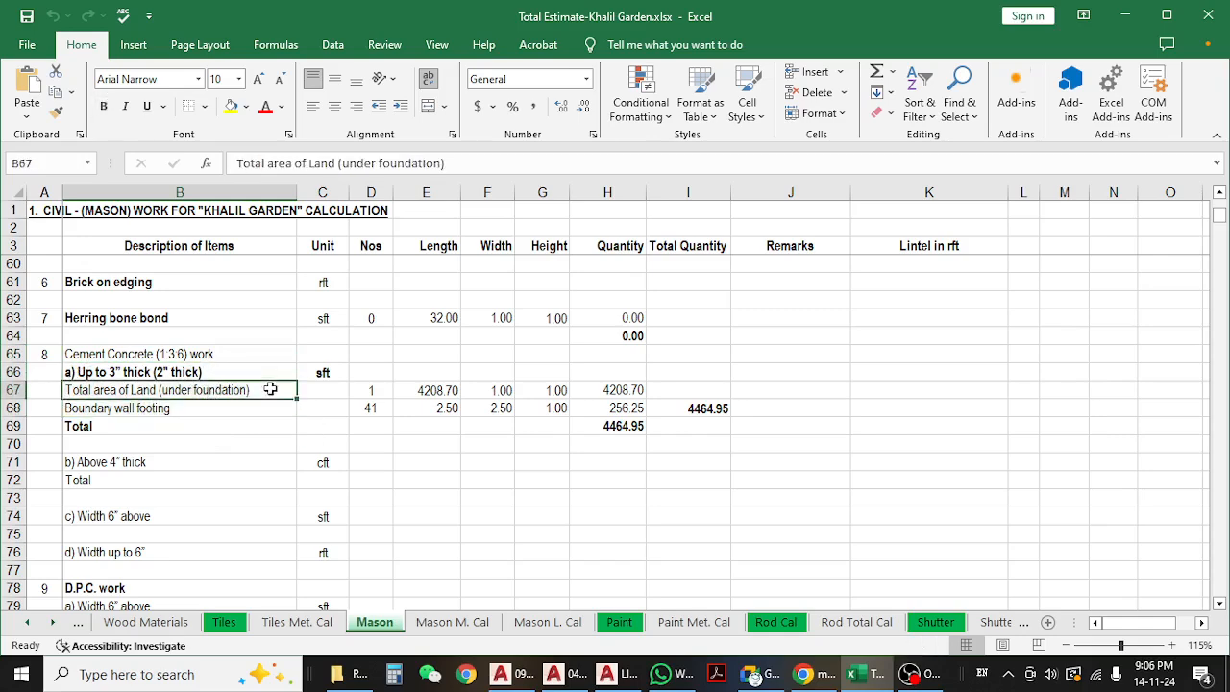
click(321, 374)
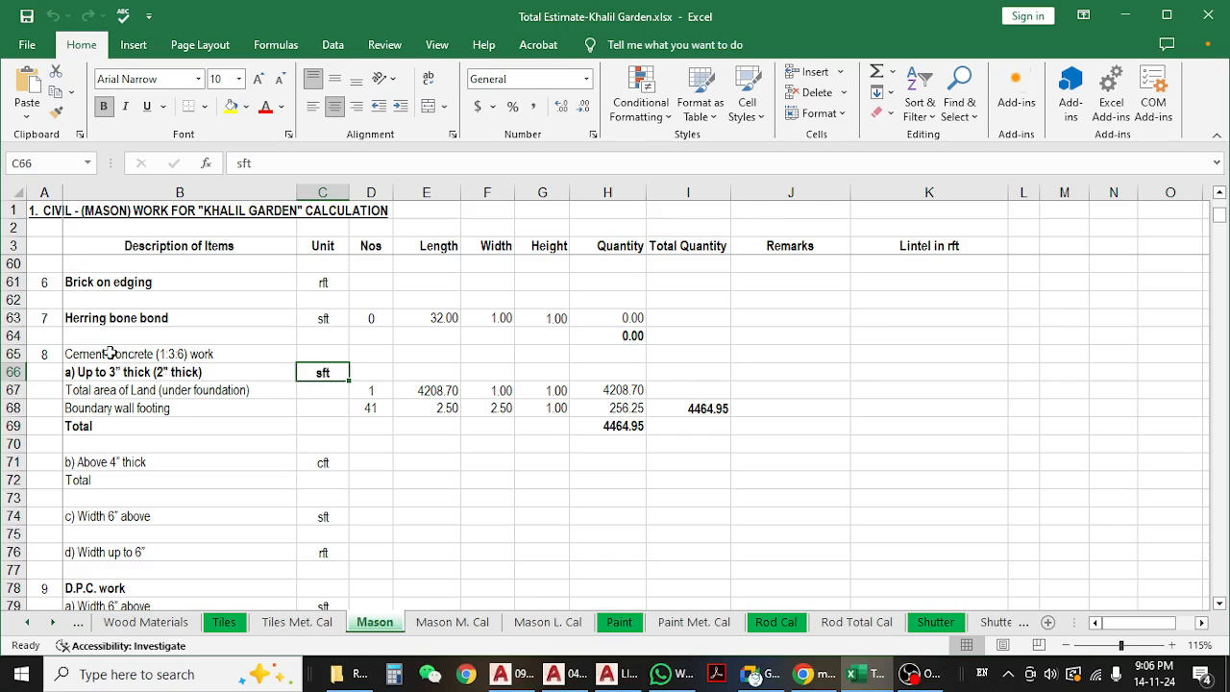
click(269, 408)
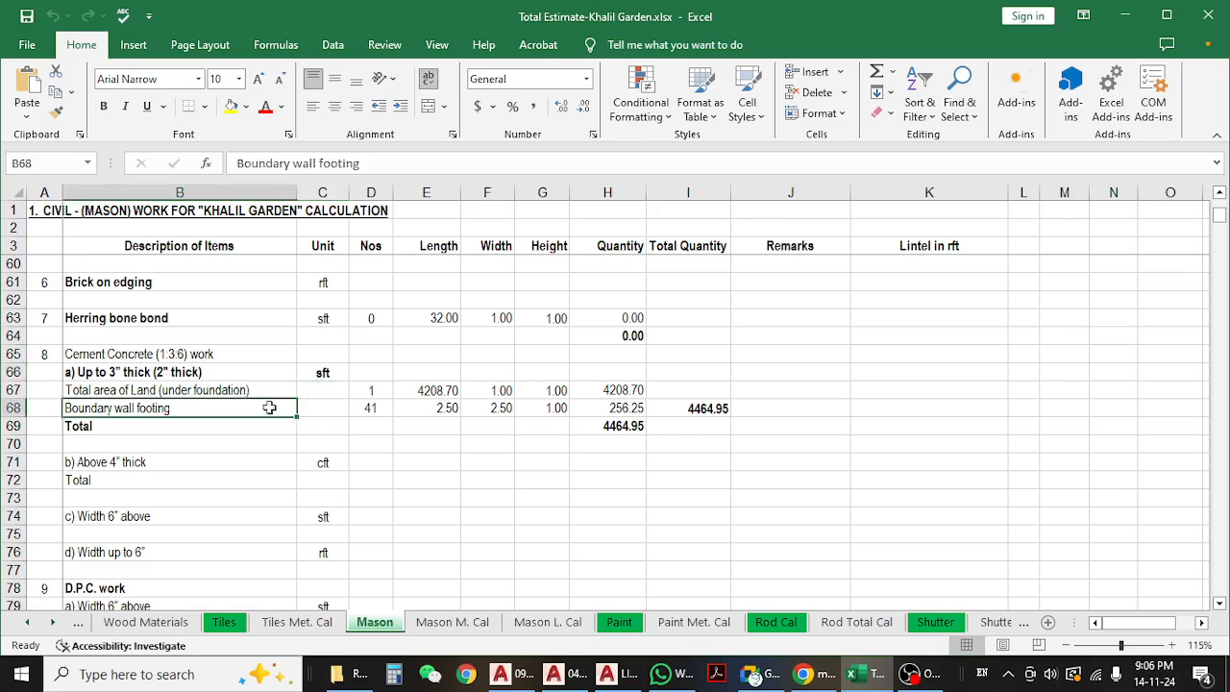
click(207, 375)
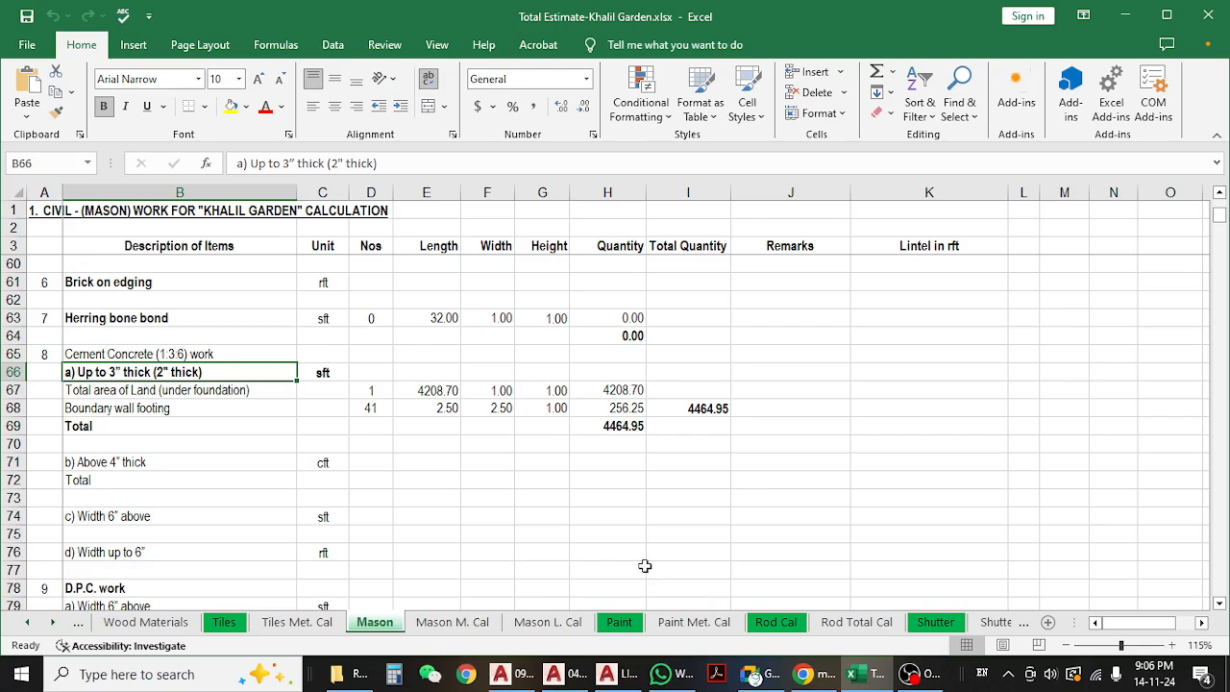
- Inspect the foundation area's linked length and the boundary wall footing's number, width and height cells
click(439, 392)
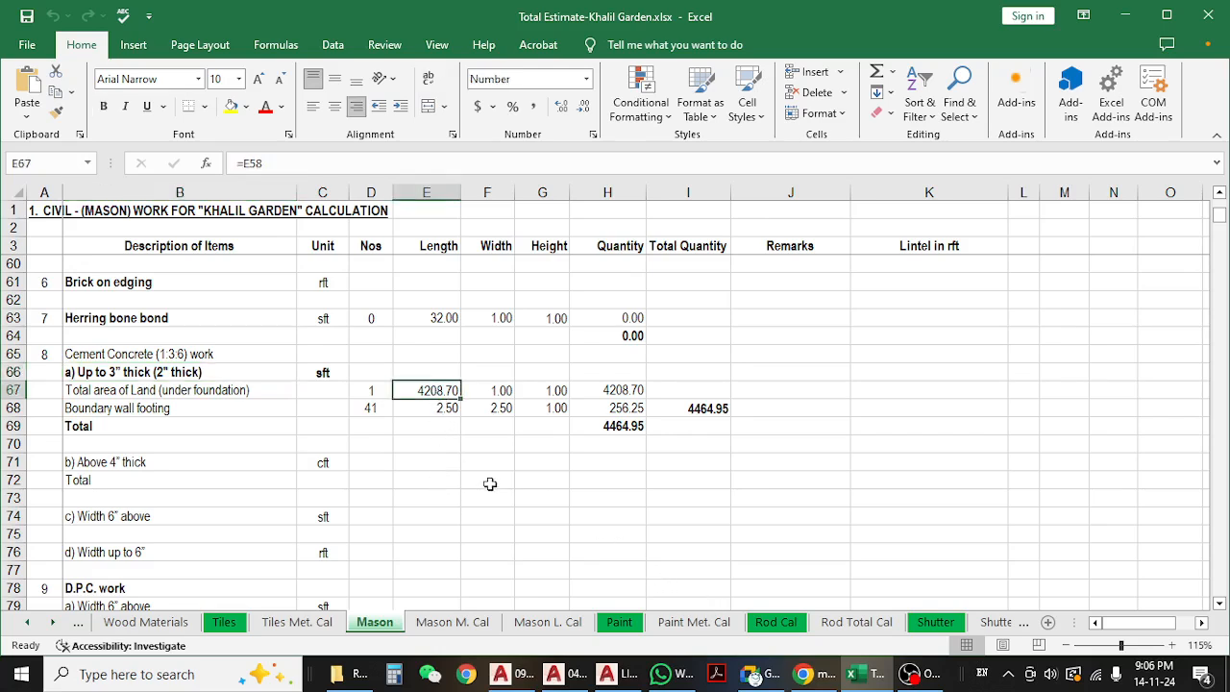
click(364, 406)
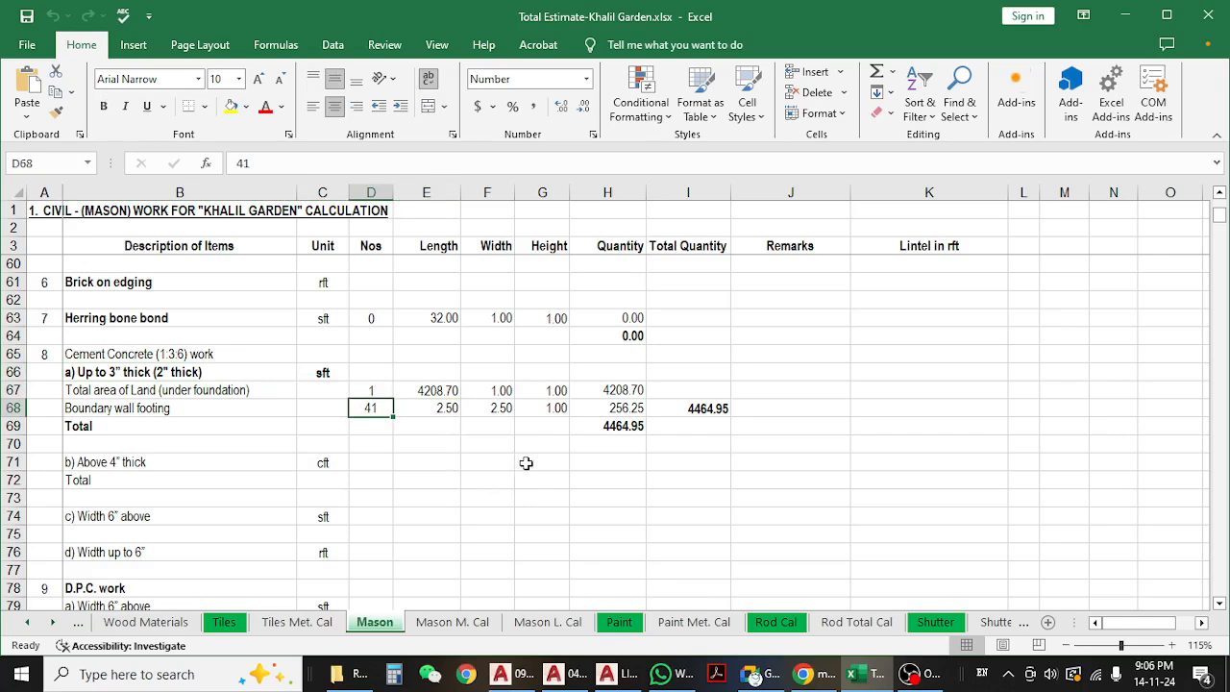
click(488, 406)
click(553, 407)
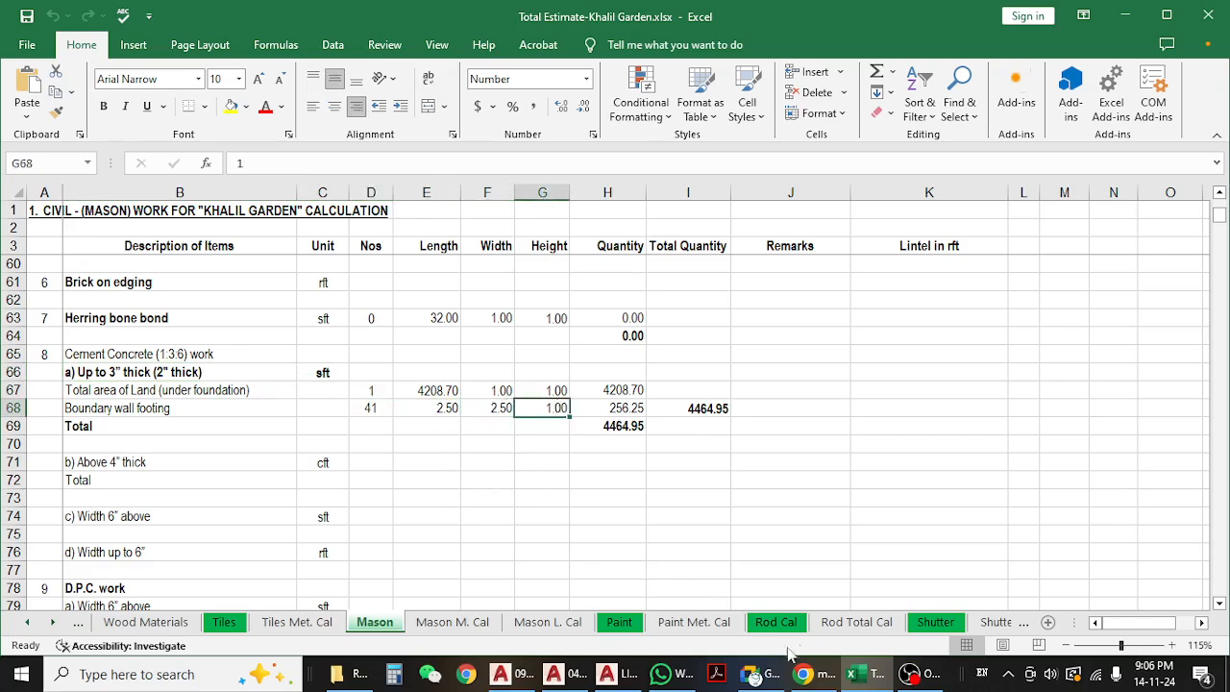
click(541, 391)
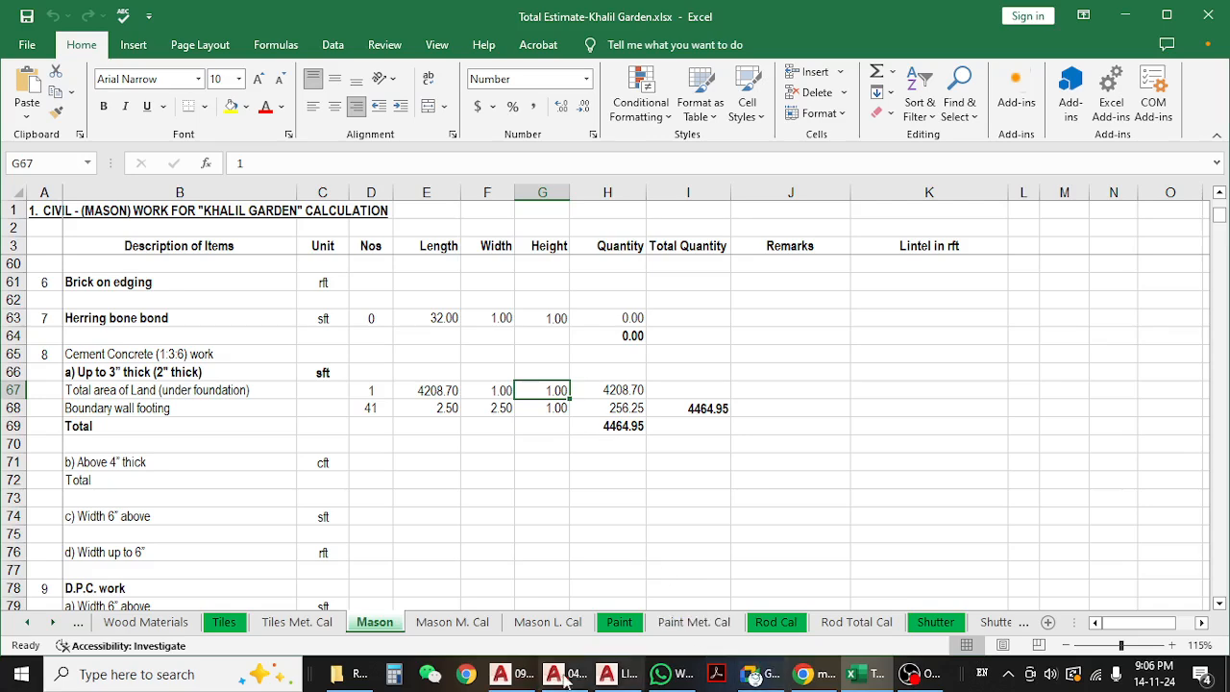
- Compare the concrete item's sft unit with the height cells and quantity formulas in rows 67 and 68
click(325, 373)
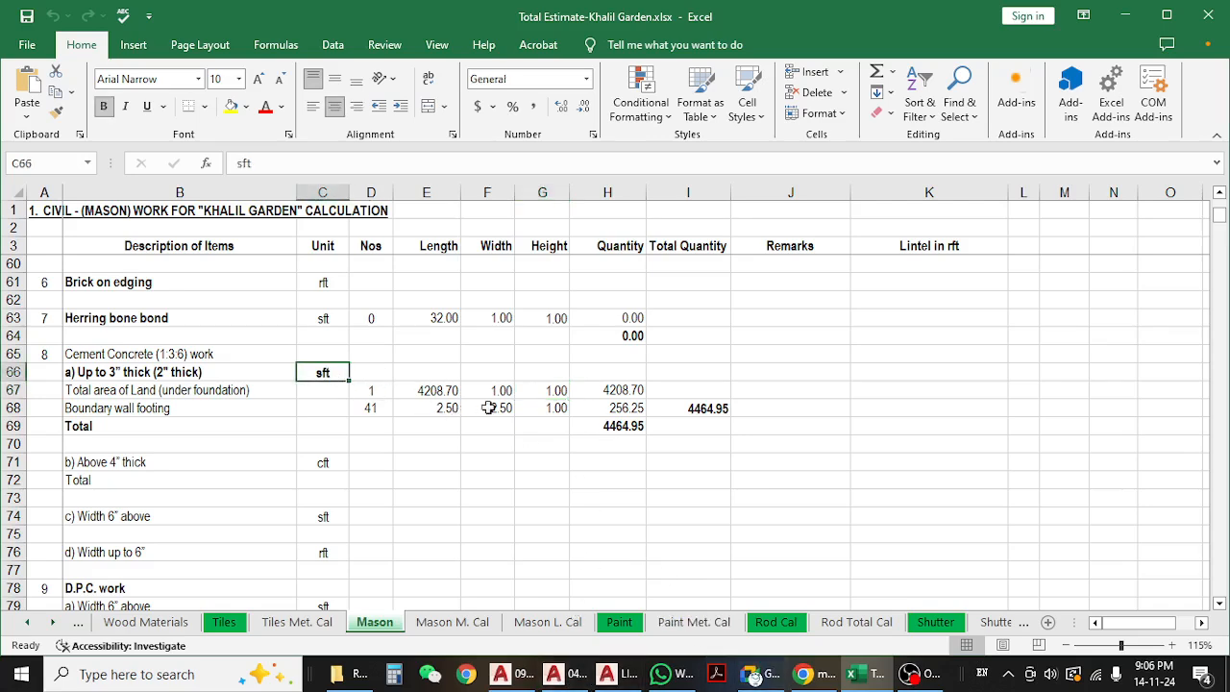
click(573, 392)
click(555, 408)
click(611, 393)
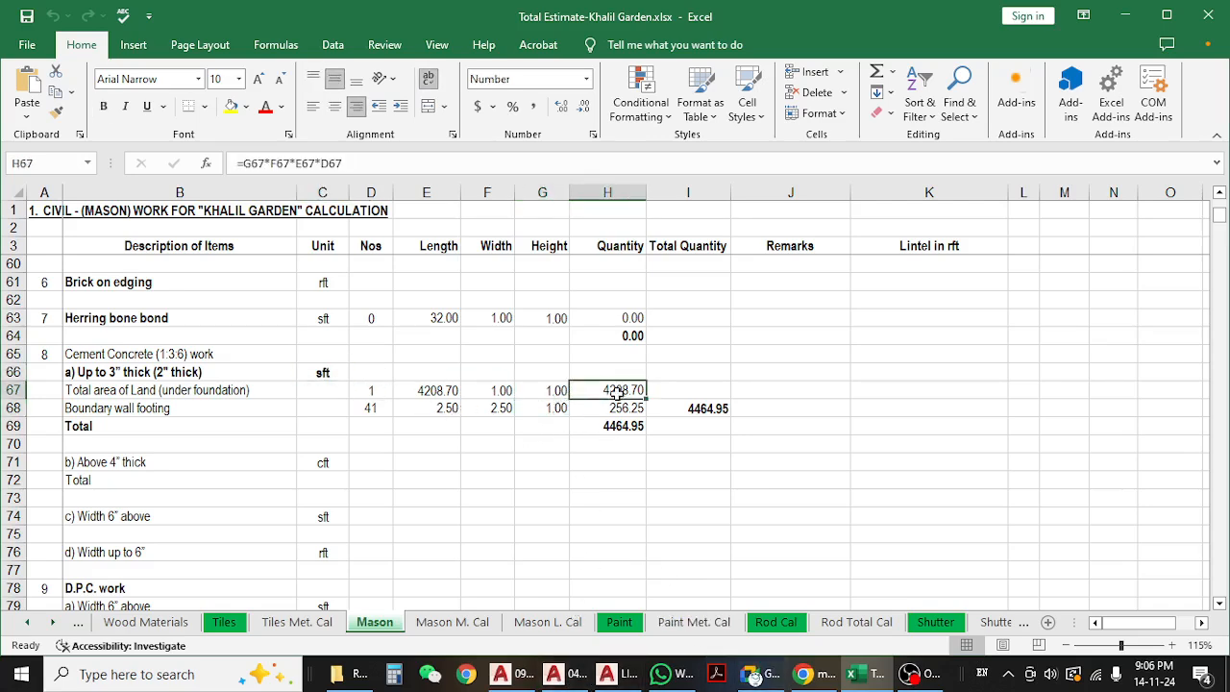
click(607, 409)
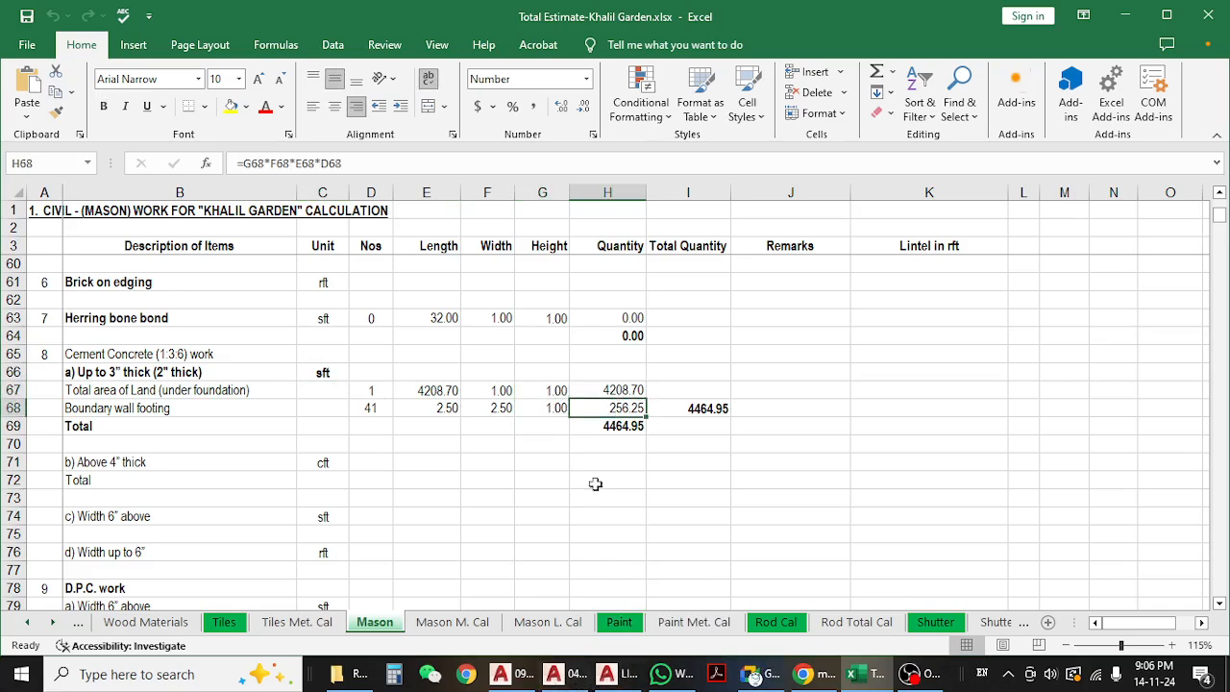
click(481, 407)
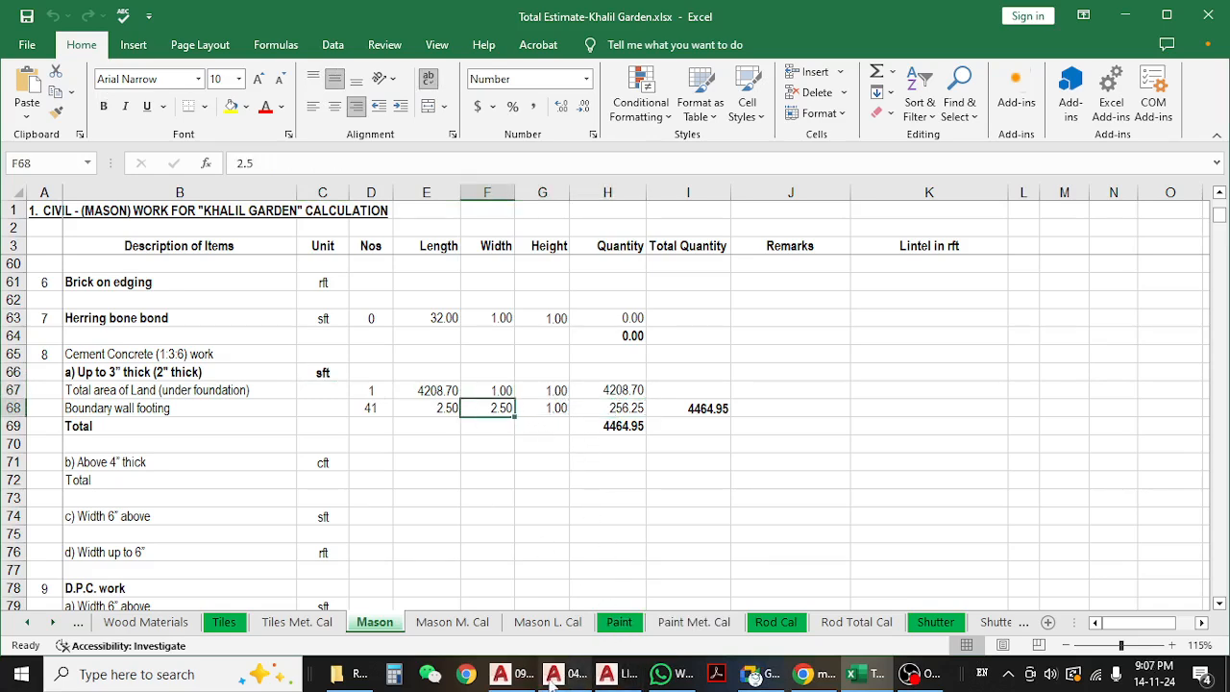
- Switch to the LINTEL ,FALS SLAB & BOUNDARY WALL drawing in AutoCAD and examine the footing width and C.C. thickness in section x-x
click(609, 673)
scroll(222, 418, up, 8)
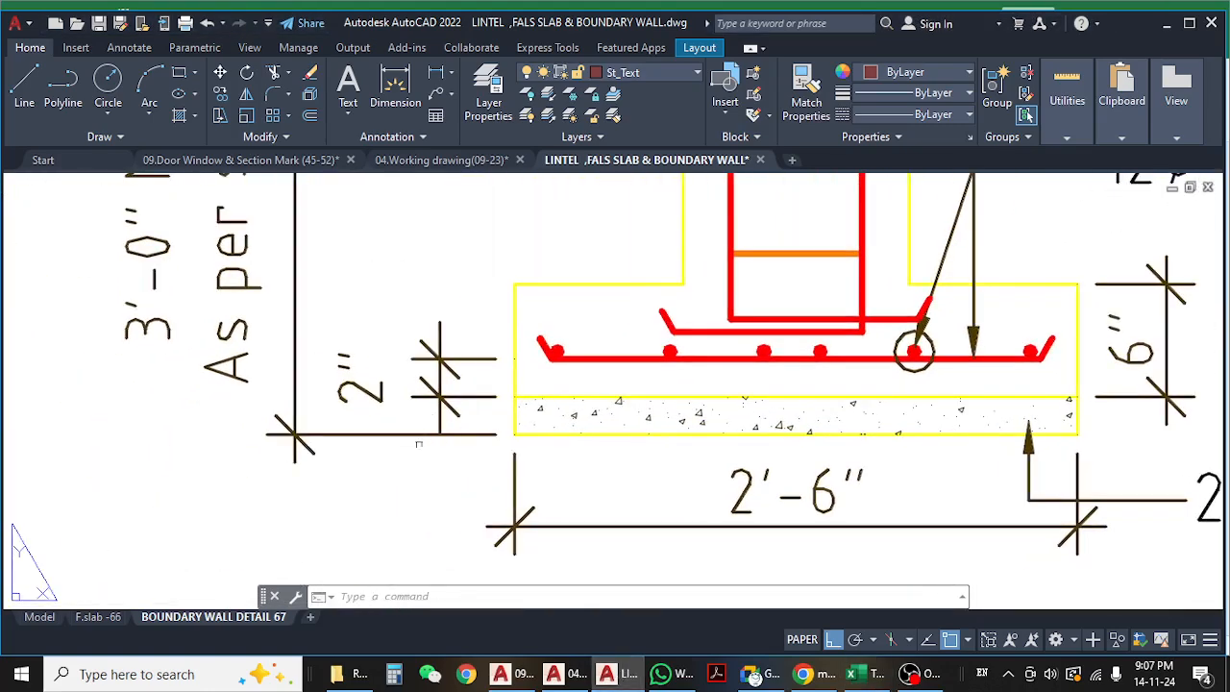
scroll(472, 424, down, 6)
scroll(469, 434, up, 6)
scroll(468, 434, down, 2)
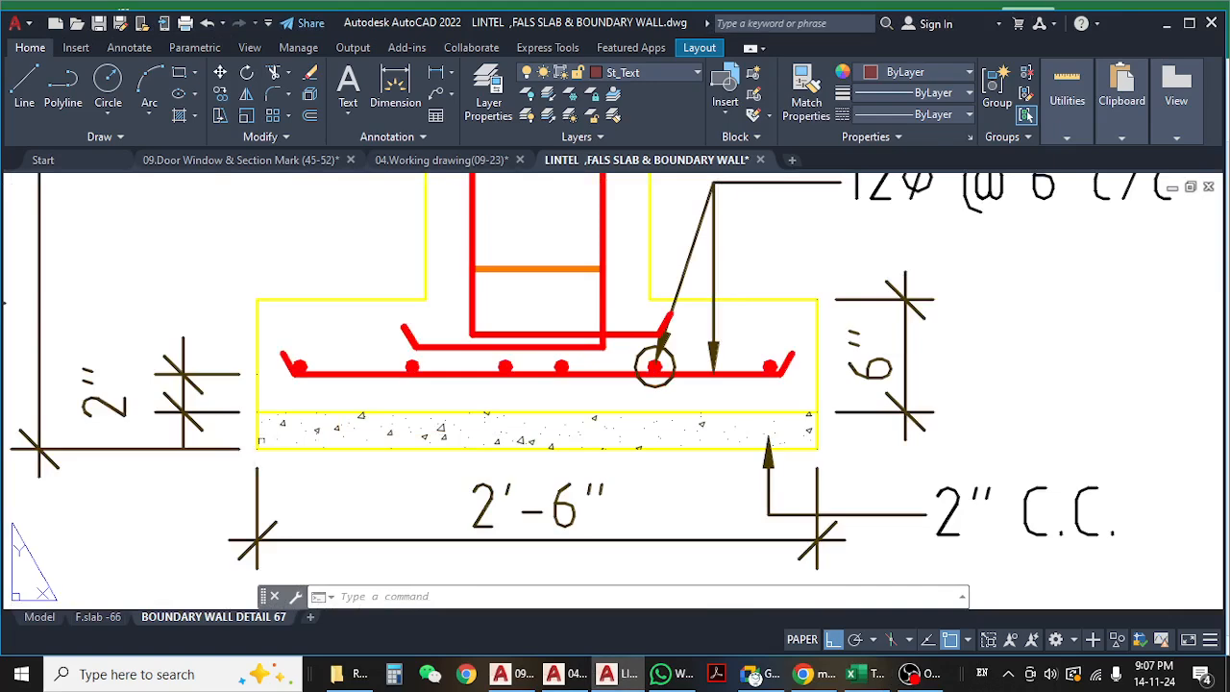
scroll(533, 463, down, 3)
middle_drag(755, 467, 481, 469)
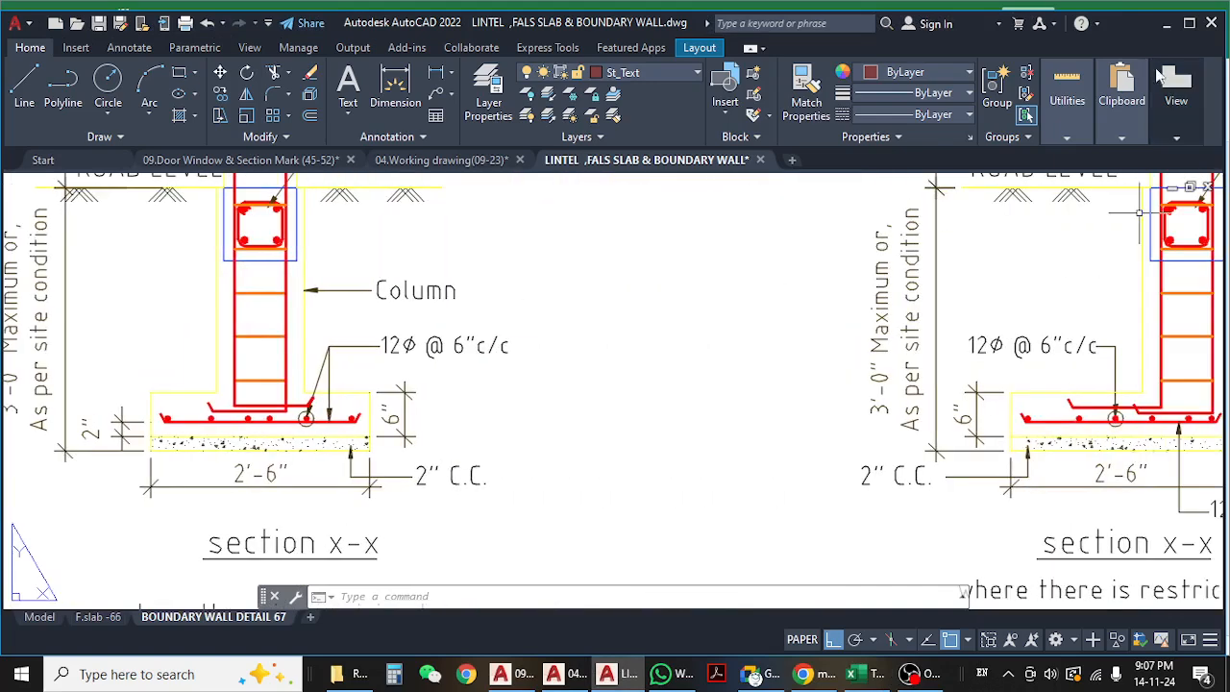
click(1189, 25)
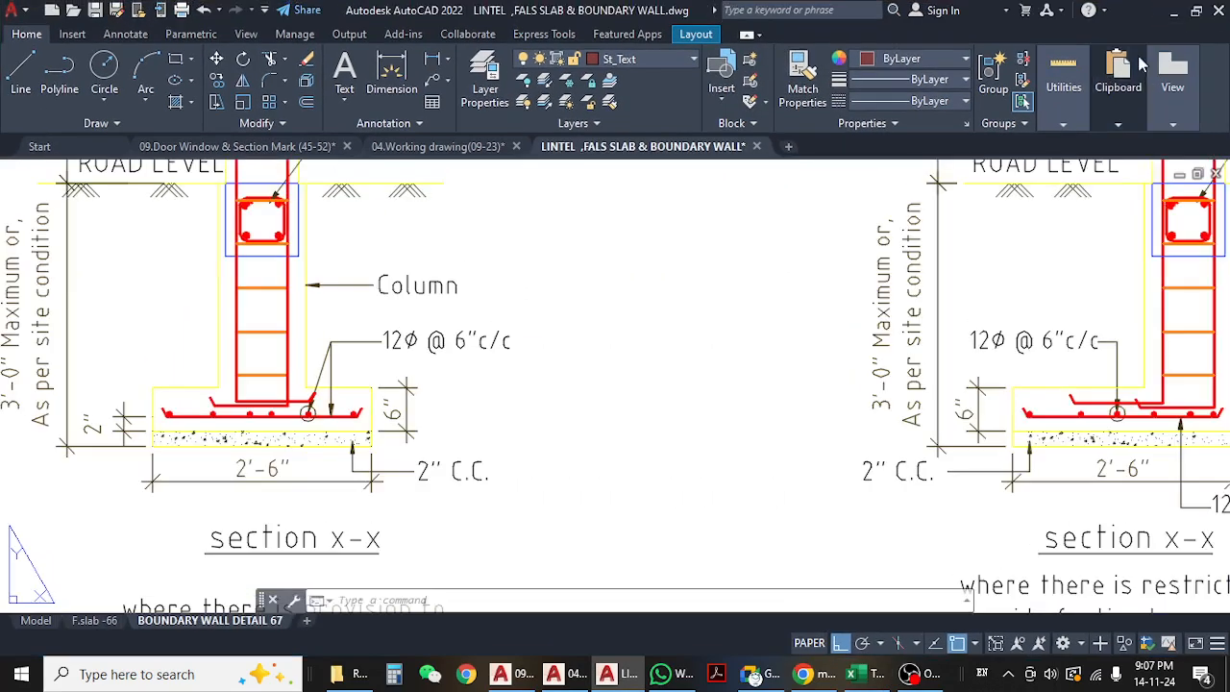
- Return to the Excel estimate and check the length cells of the boundary wall footing and foundation area rows
click(851, 675)
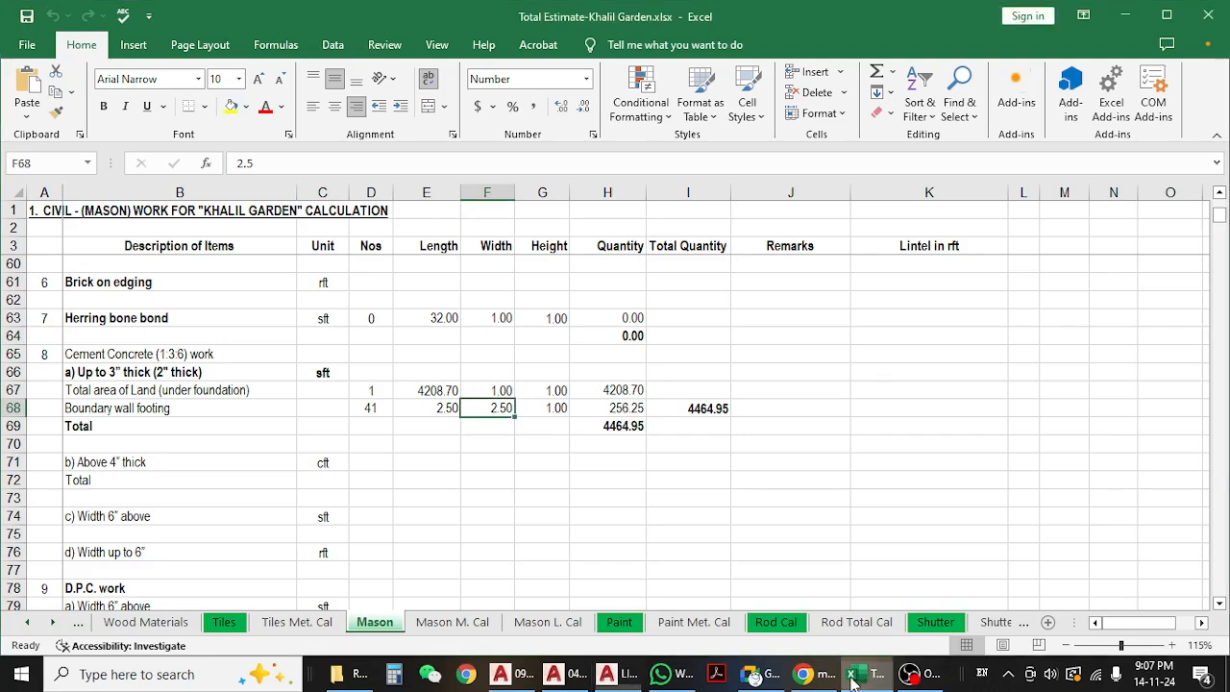
click(437, 407)
click(435, 391)
scroll(442, 362, up, 2)
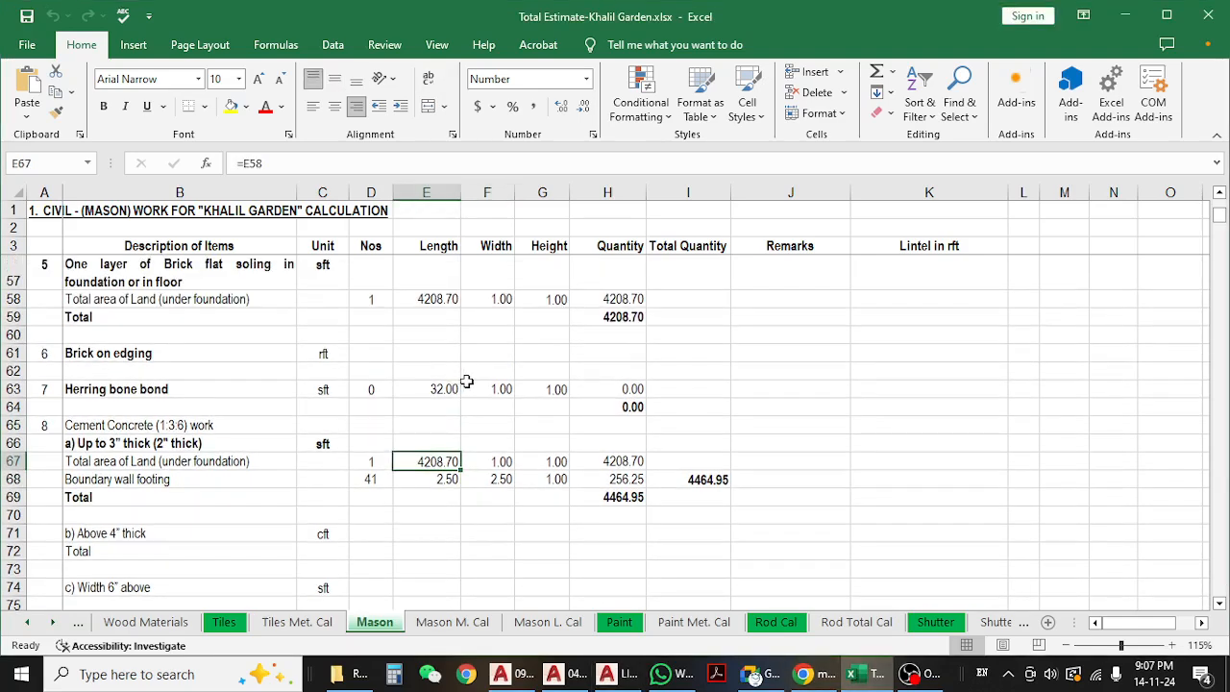
- Review the boundary wall footing row's number, length and width cells and the quantity formula that multiplies them
click(365, 479)
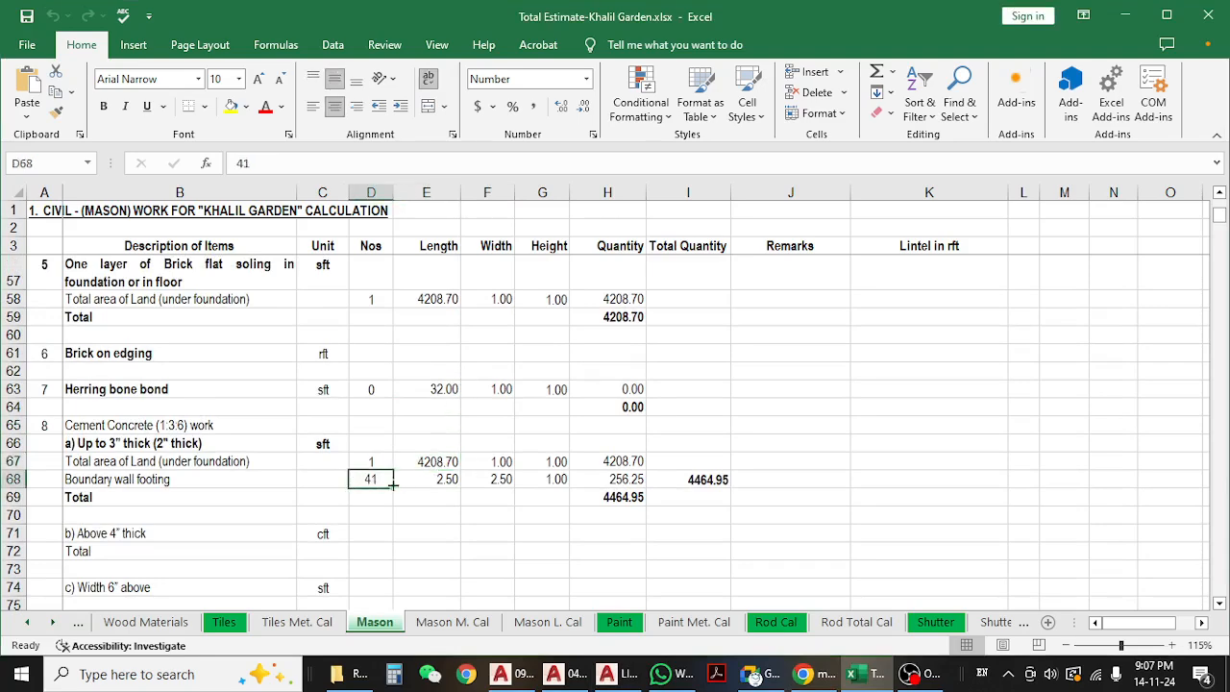
click(447, 478)
click(494, 478)
click(407, 478)
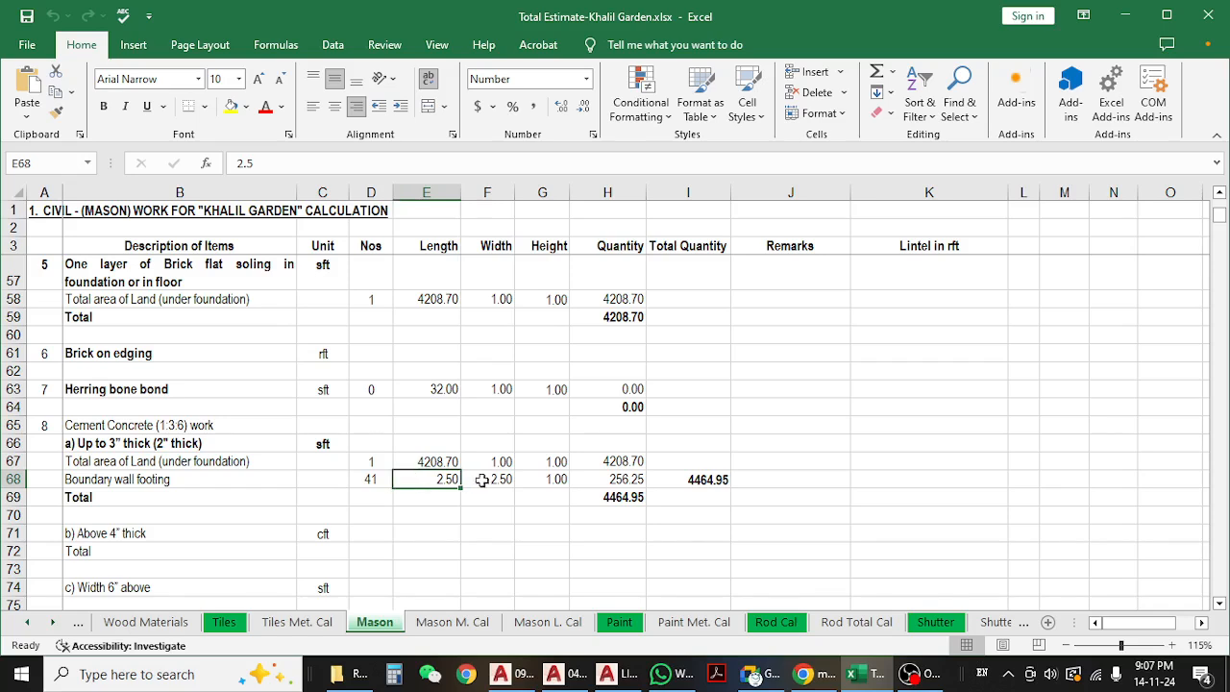
click(489, 480)
click(373, 479)
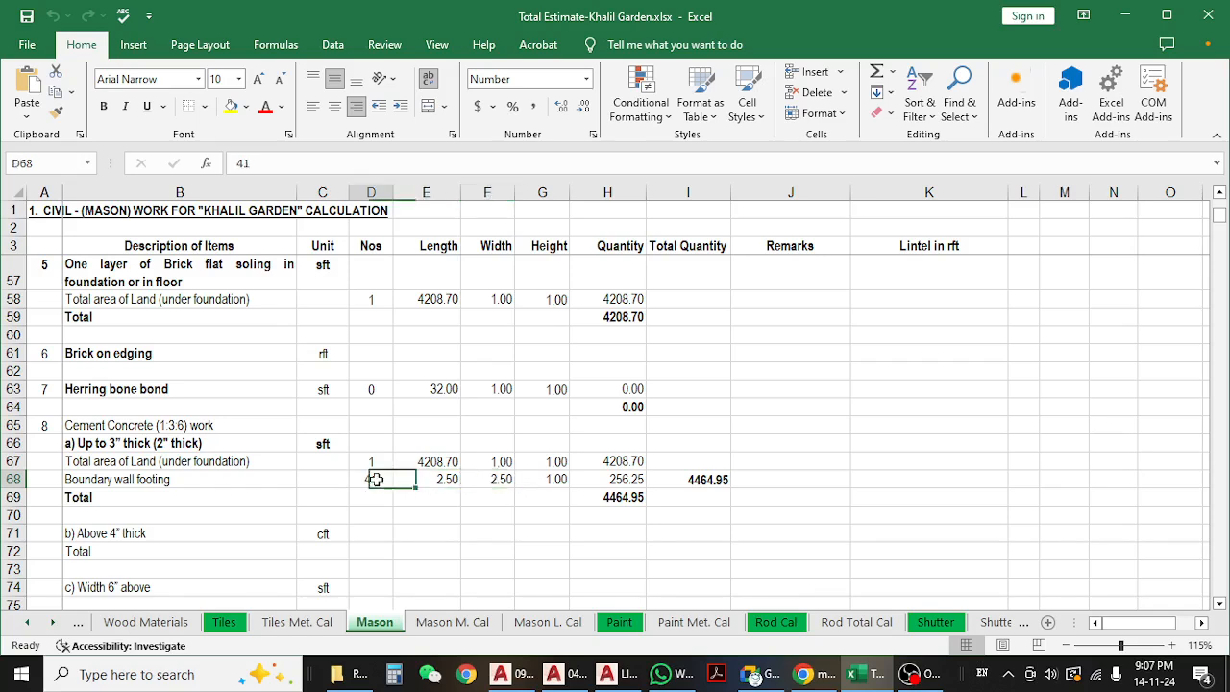
click(602, 478)
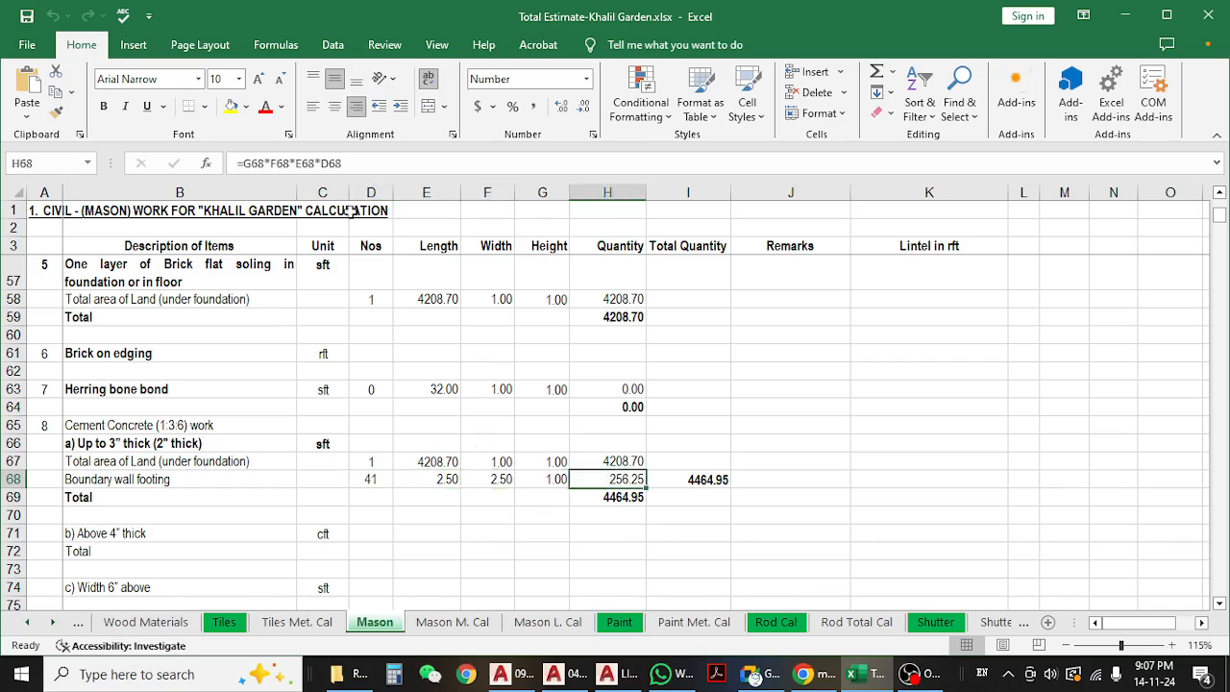
- Check the total quantity formula in H69 against the description of the up to 3" thick cement concrete item
click(592, 497)
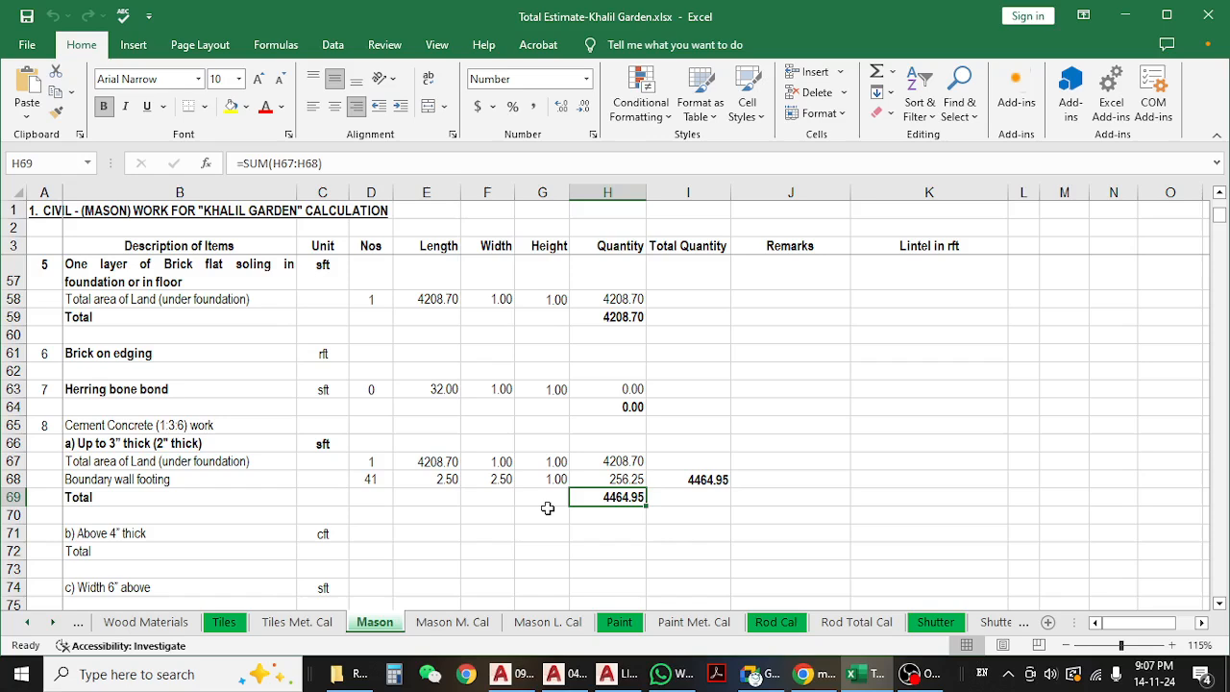
click(338, 463)
click(622, 499)
click(203, 446)
click(191, 492)
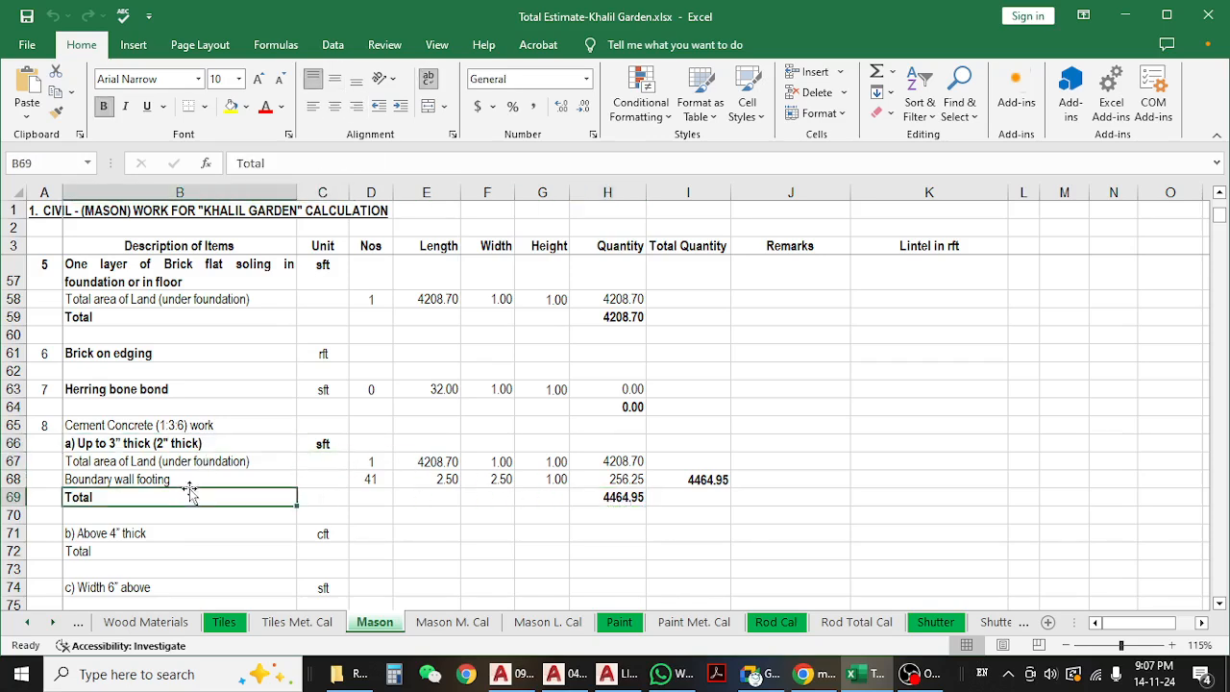
- Review the cement concrete sub-items for above 4" thick, width 6" above and width up to 6"
scroll(270, 469, down, 3)
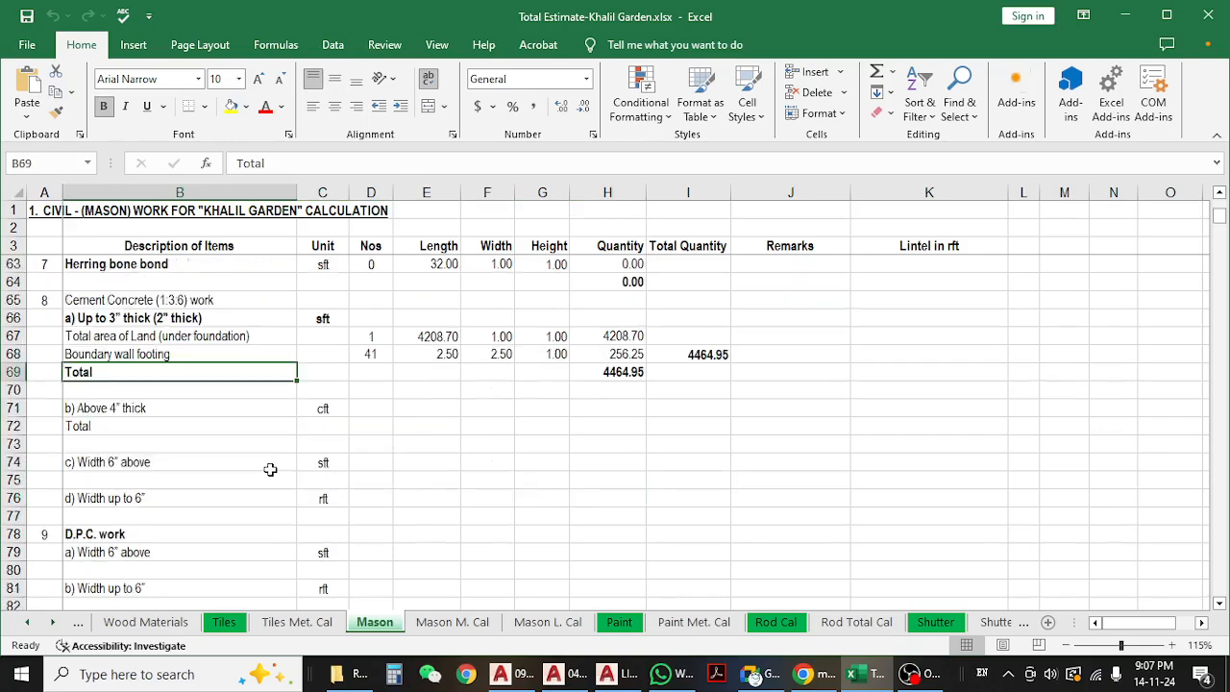
scroll(289, 461, up, 1)
scroll(288, 461, down, 1)
scroll(290, 463, down, 1)
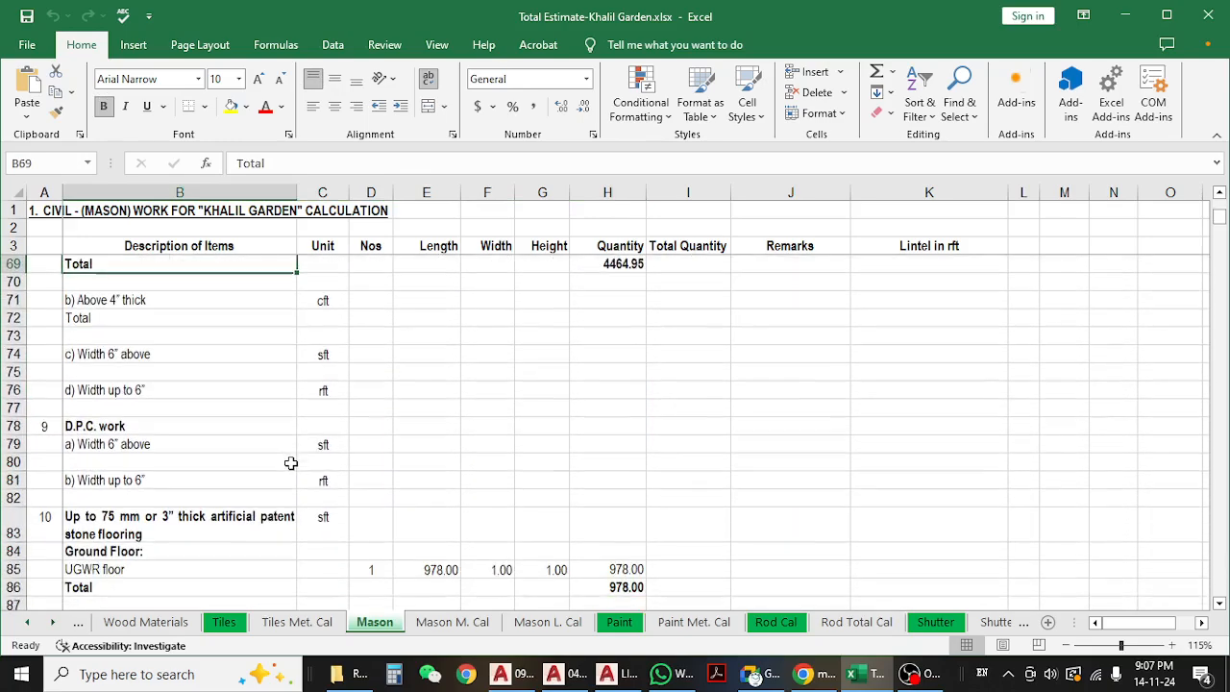
scroll(290, 463, up, 1)
click(215, 355)
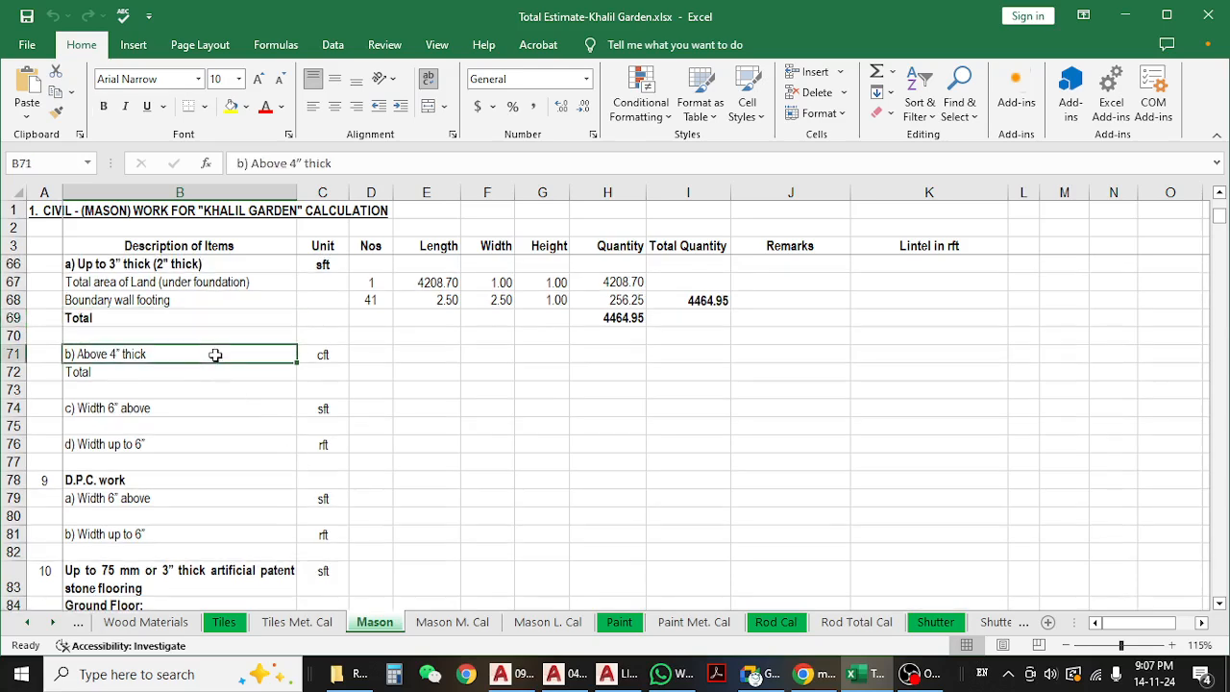
click(218, 412)
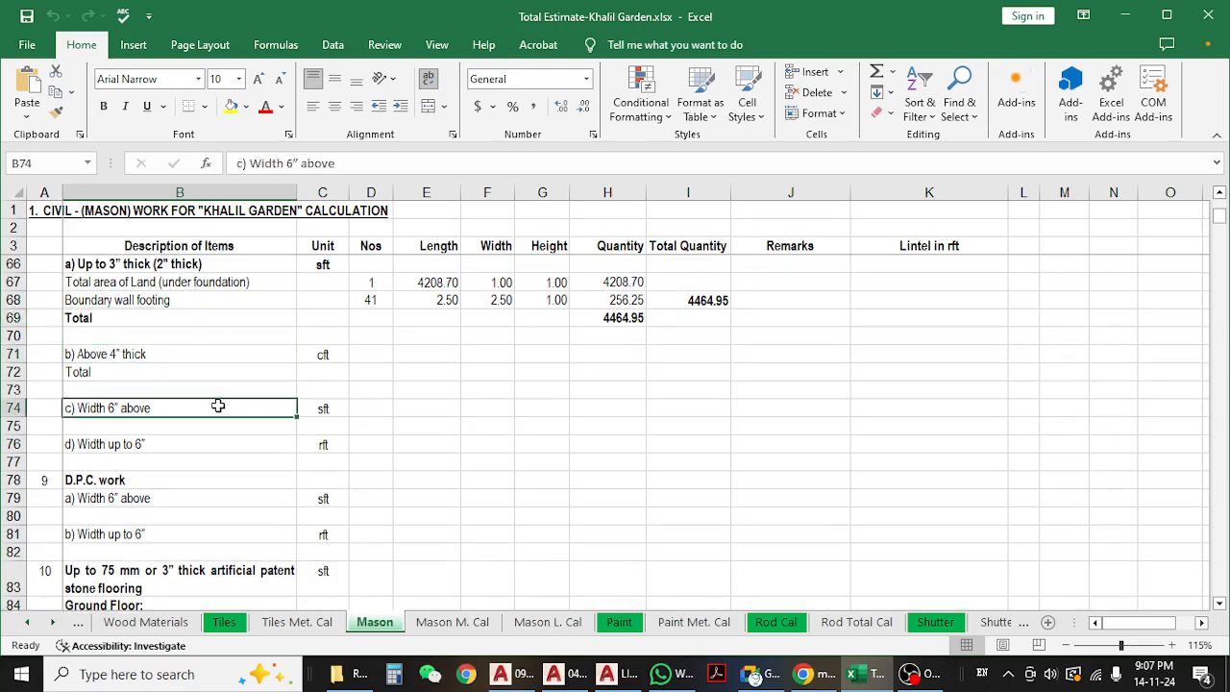
click(192, 453)
click(208, 396)
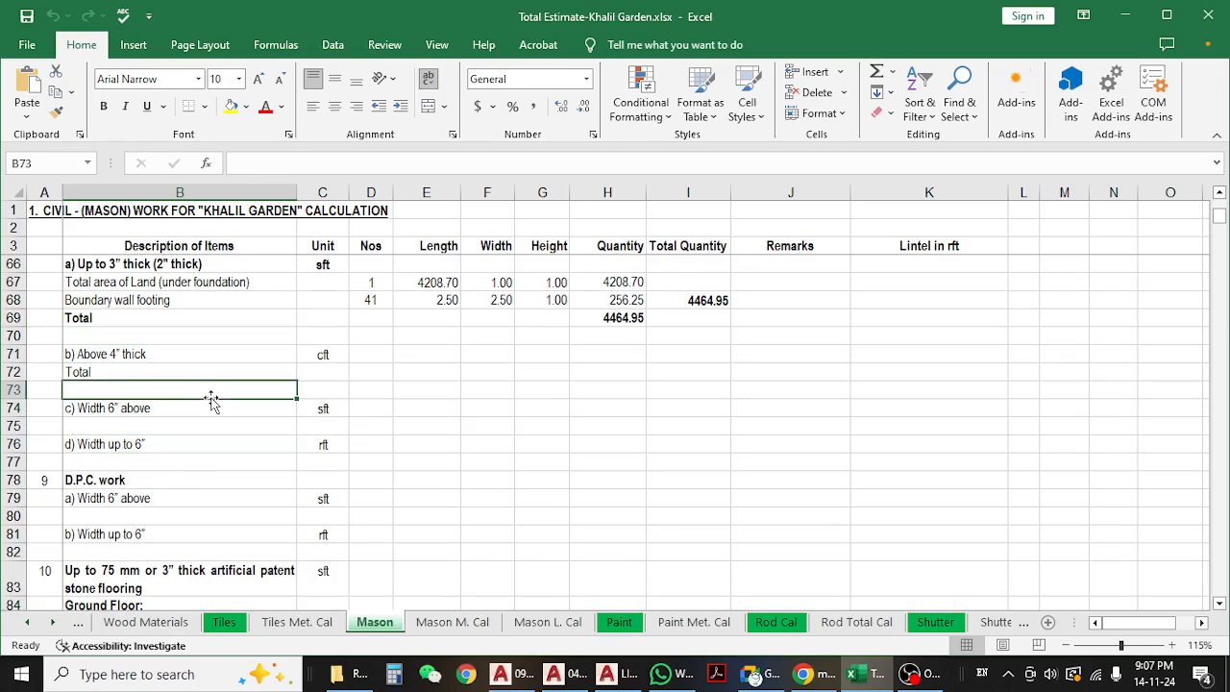
click(191, 446)
click(201, 407)
click(184, 444)
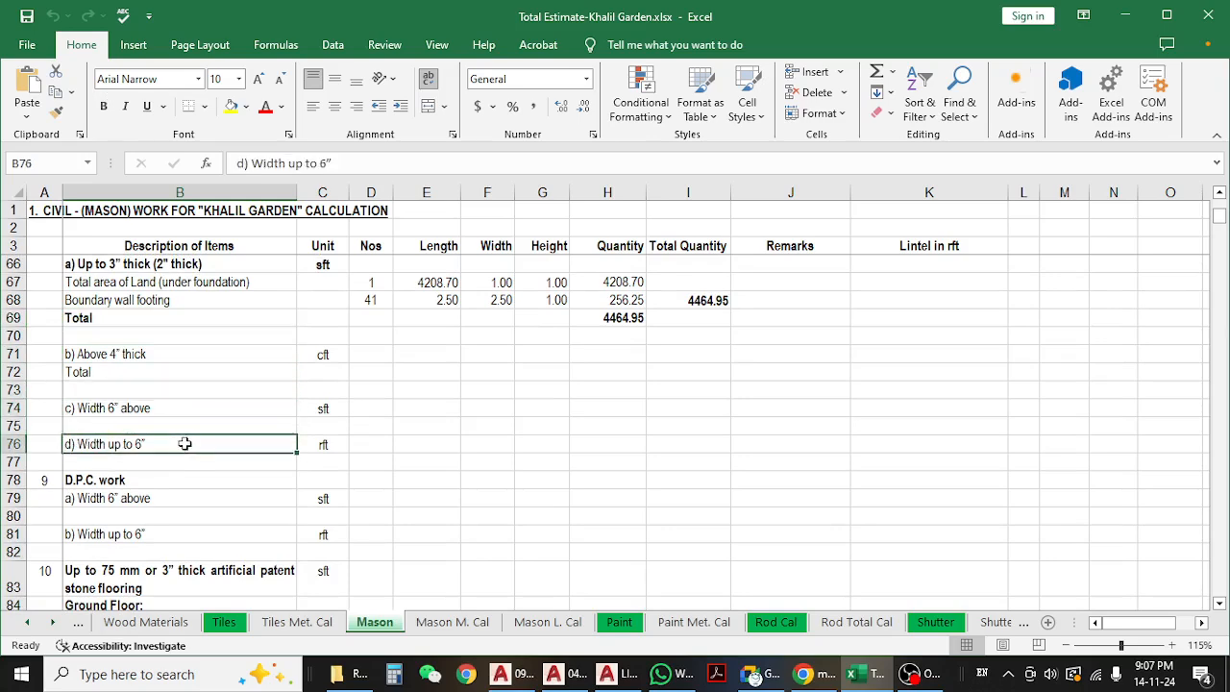
- Examine the D.P.C. work sub-items for width 6" above and width up to 6", including their empty measurement cells
scroll(184, 443, down, 1)
click(213, 356)
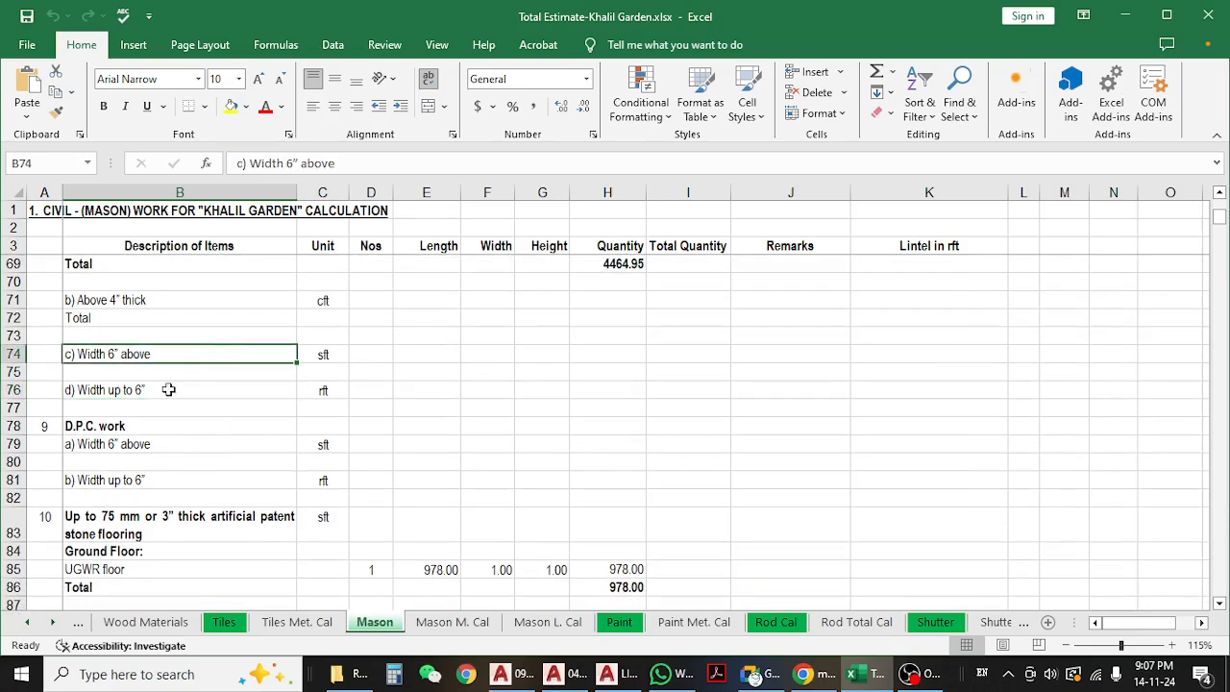
click(161, 409)
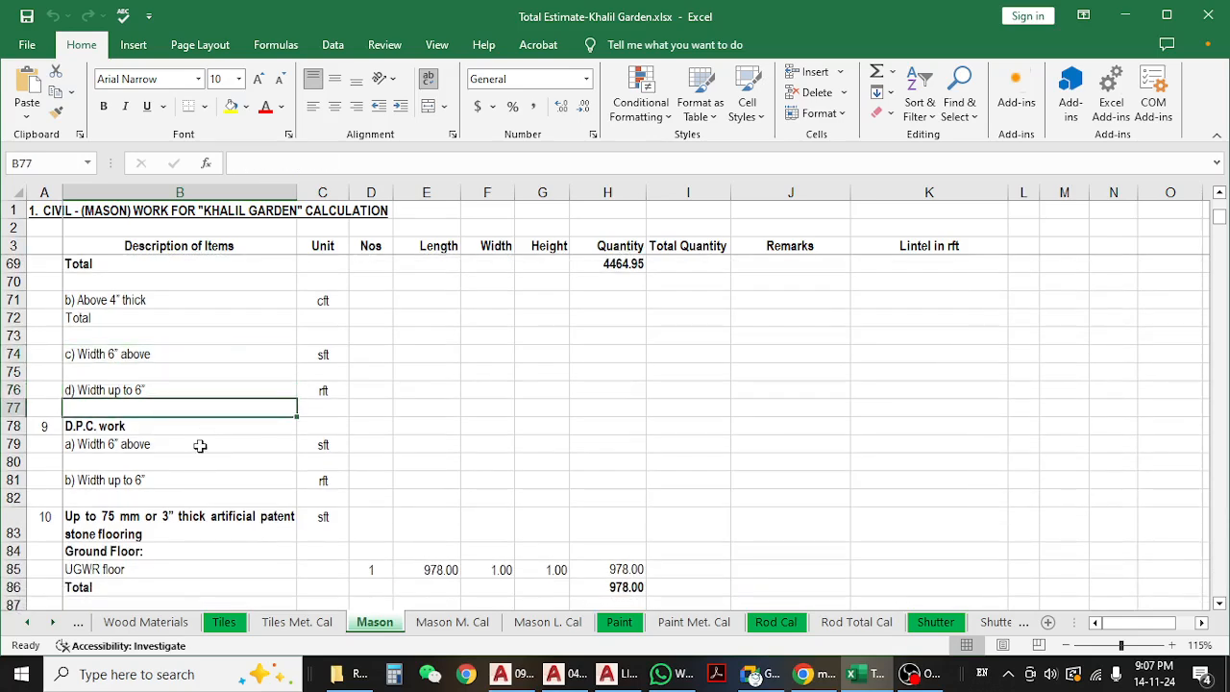
click(200, 444)
scroll(204, 401, up, 1)
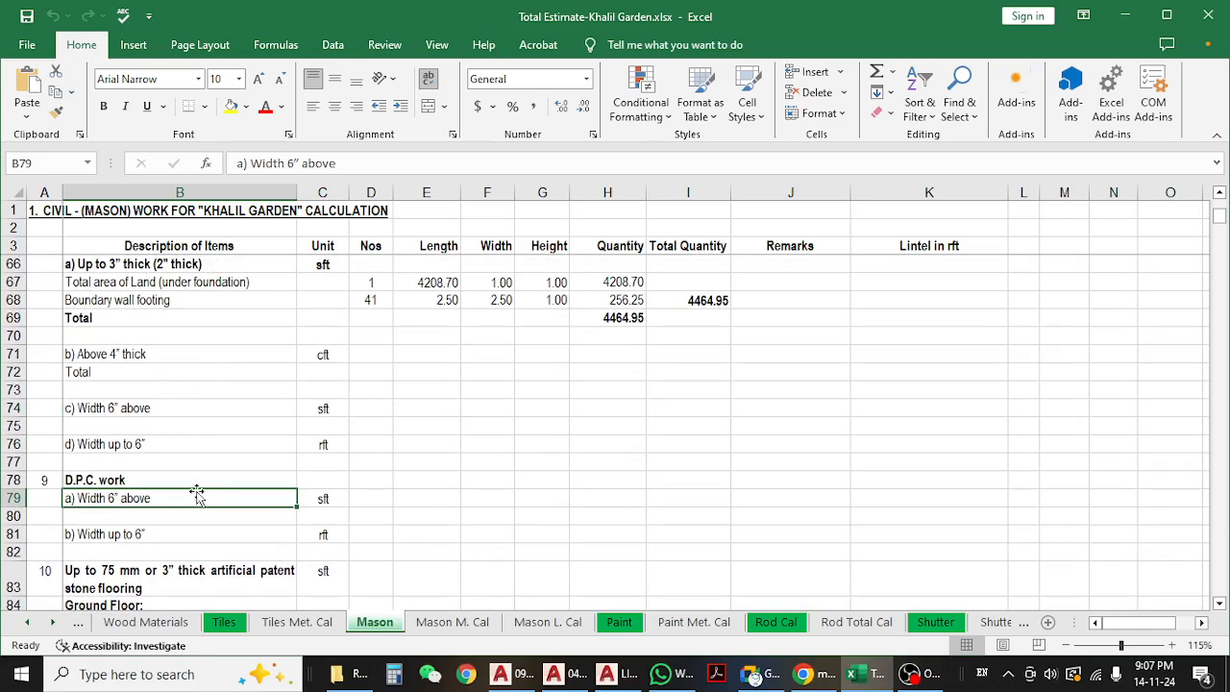
scroll(198, 494, down, 2)
click(200, 426)
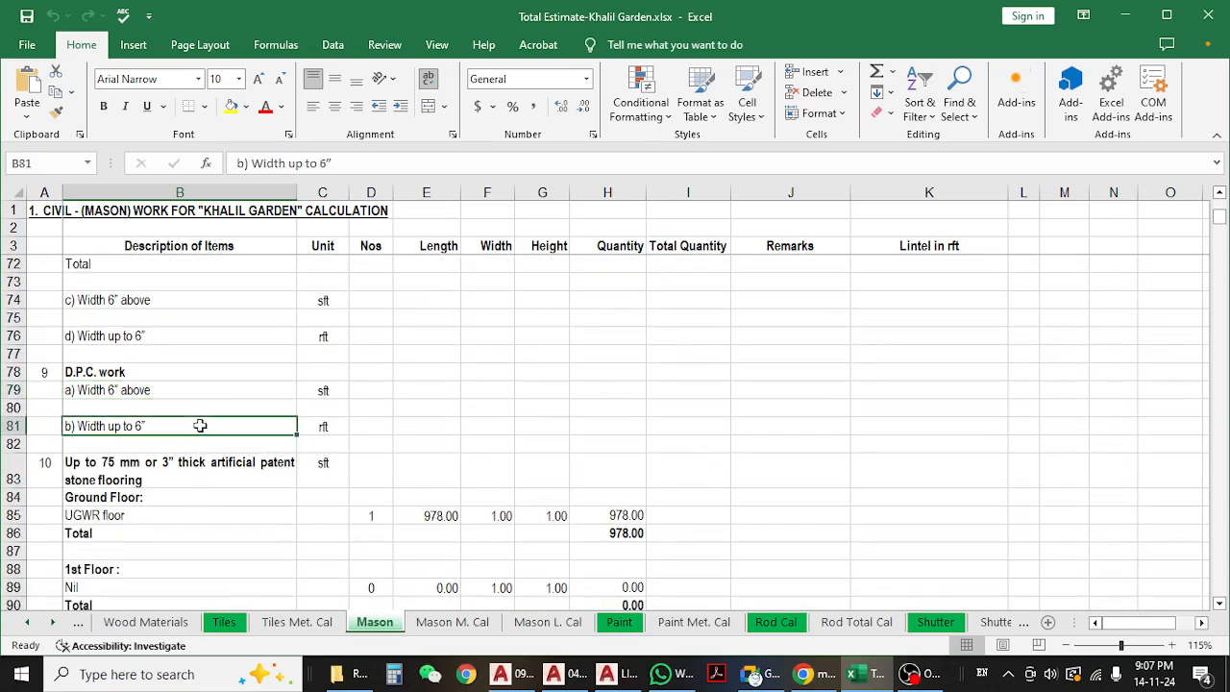
click(208, 358)
click(543, 403)
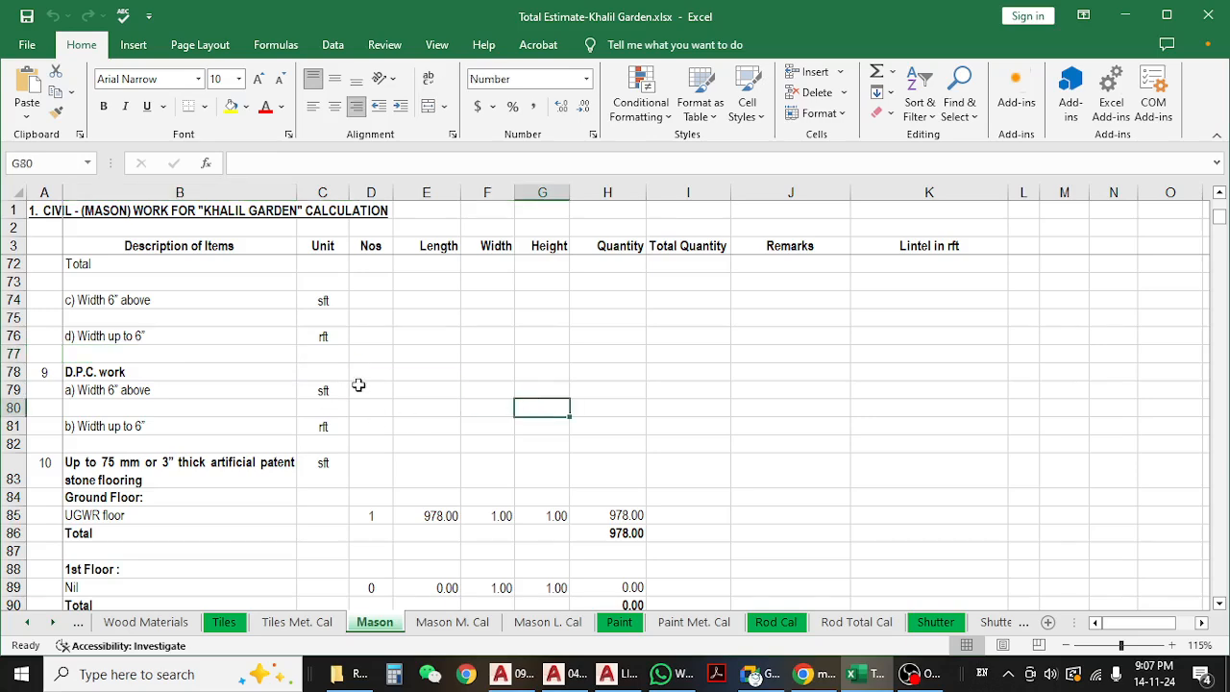
- Check the unit and measurement cells of the cement concrete rows for above 4" thick and width 6" above
scroll(370, 423, up, 1)
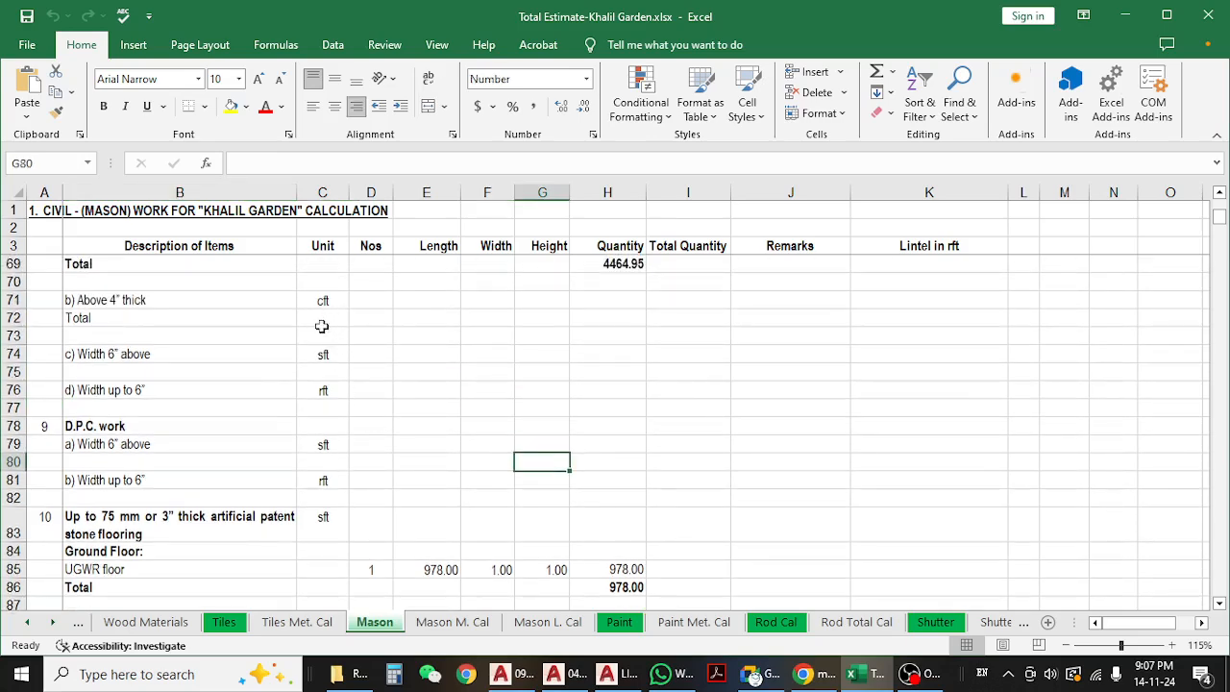
scroll(322, 331, up, 1)
click(324, 352)
click(596, 352)
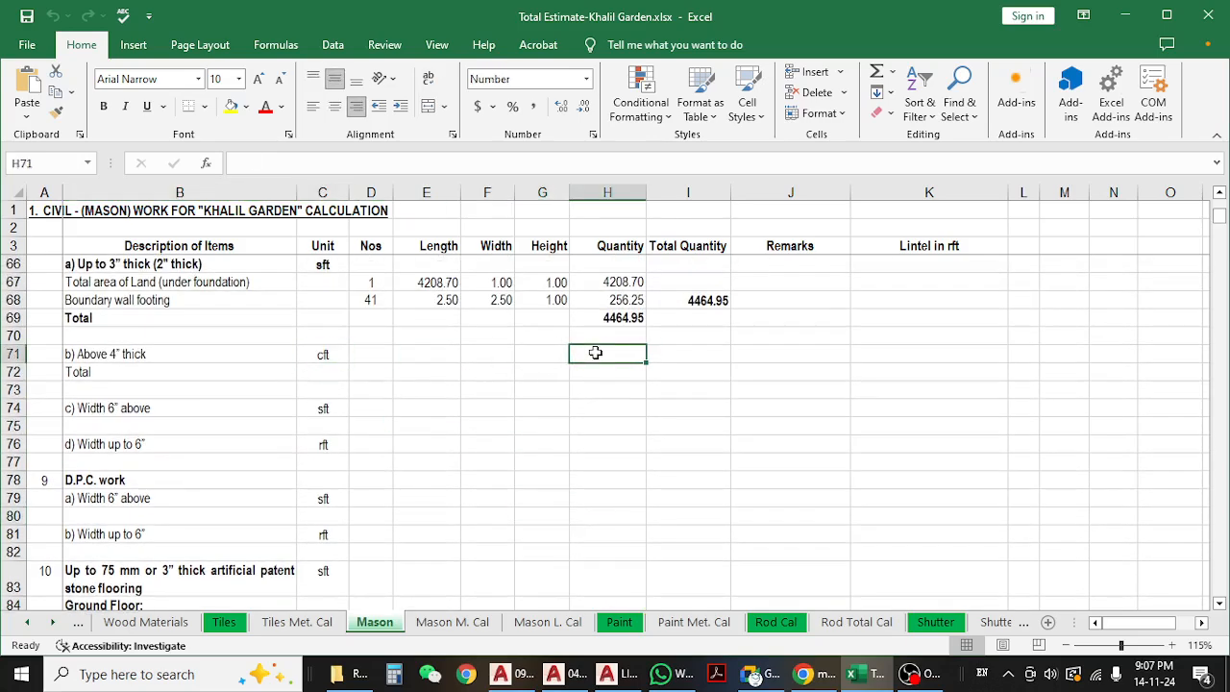
click(360, 355)
click(485, 371)
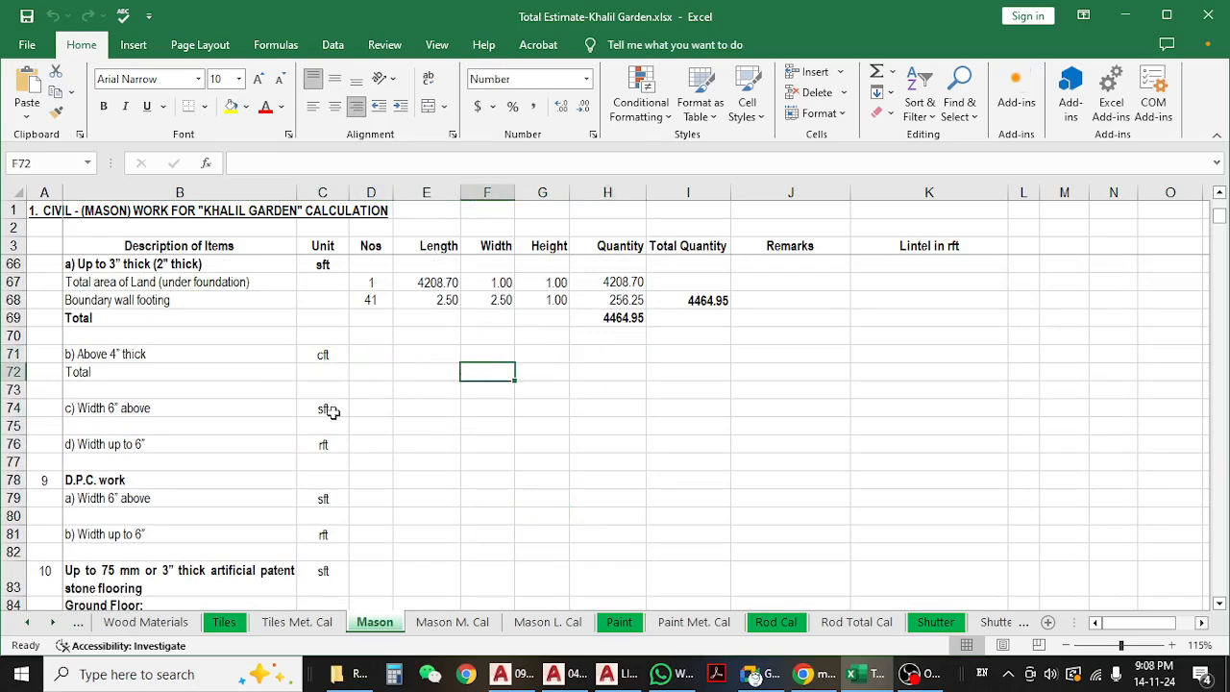
click(211, 412)
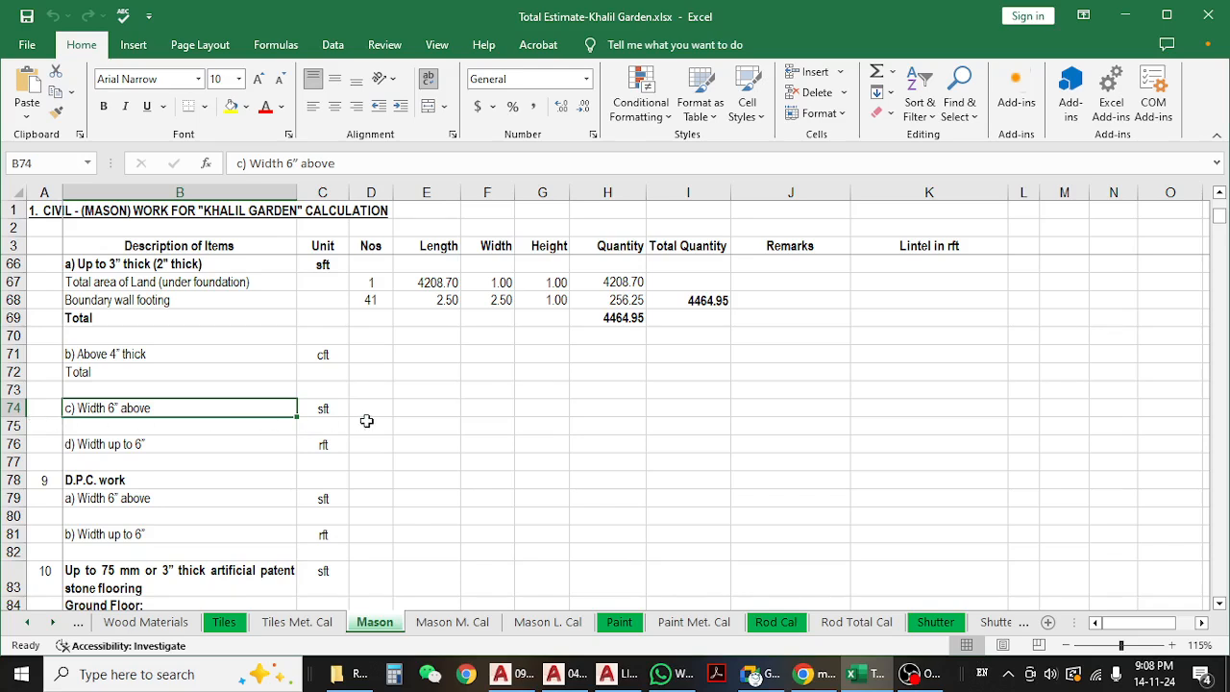
click(323, 411)
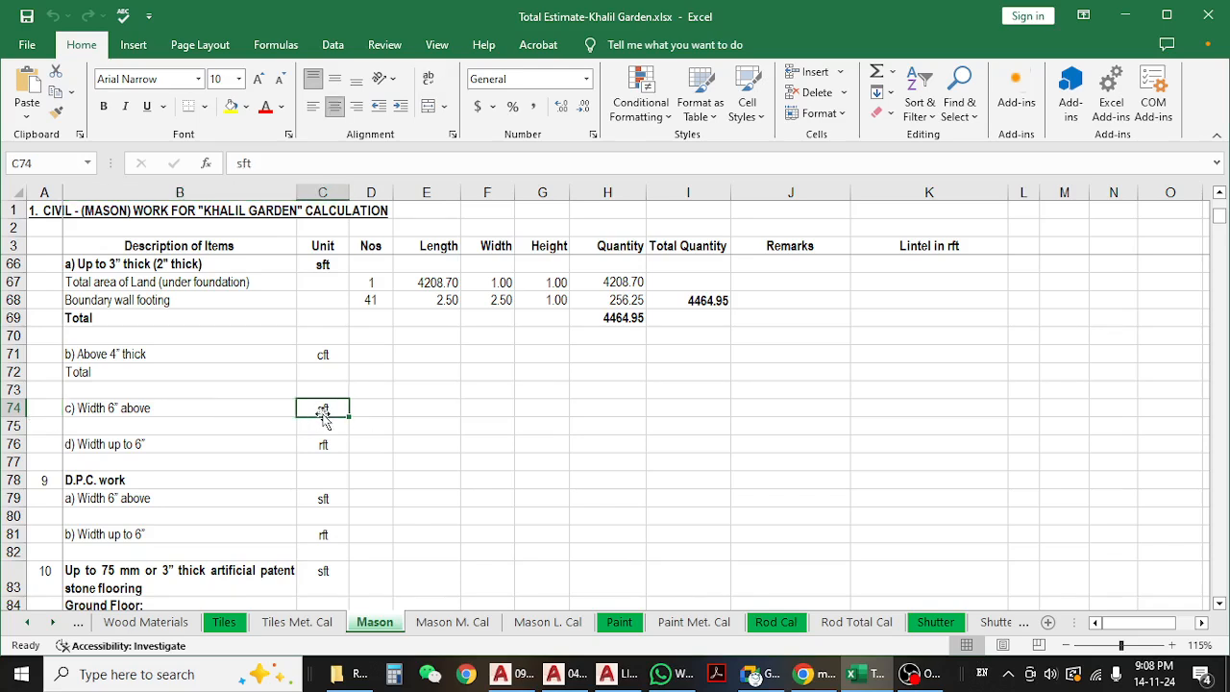
click(458, 411)
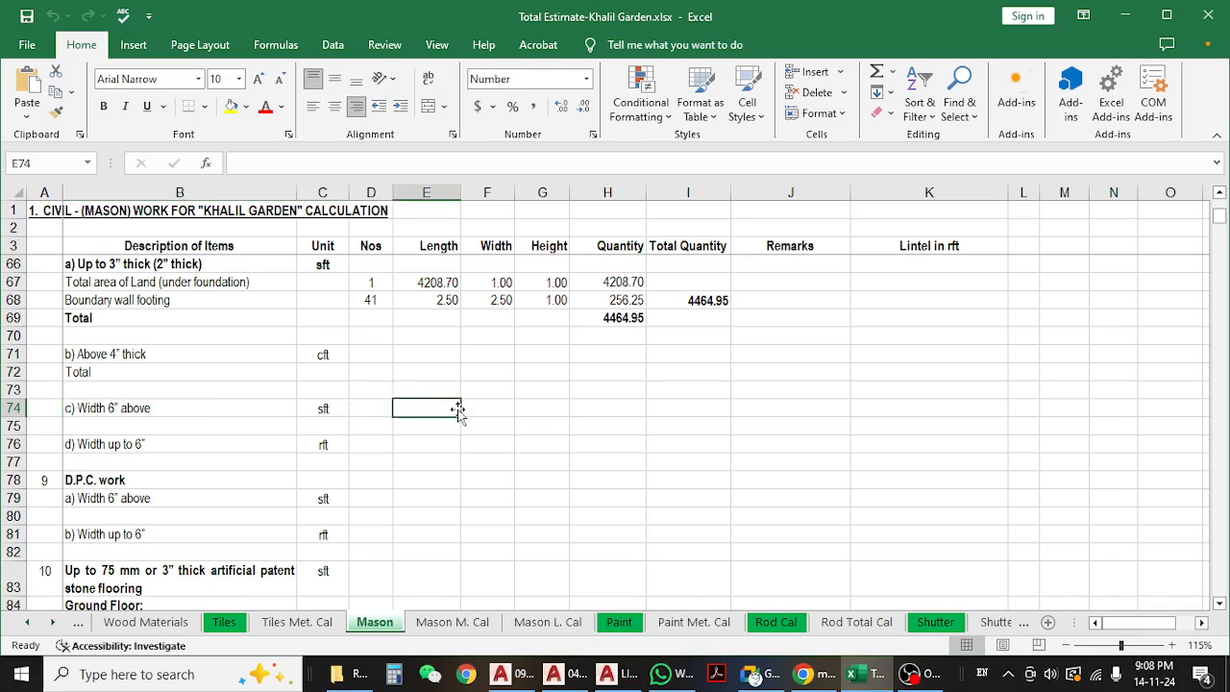
click(259, 425)
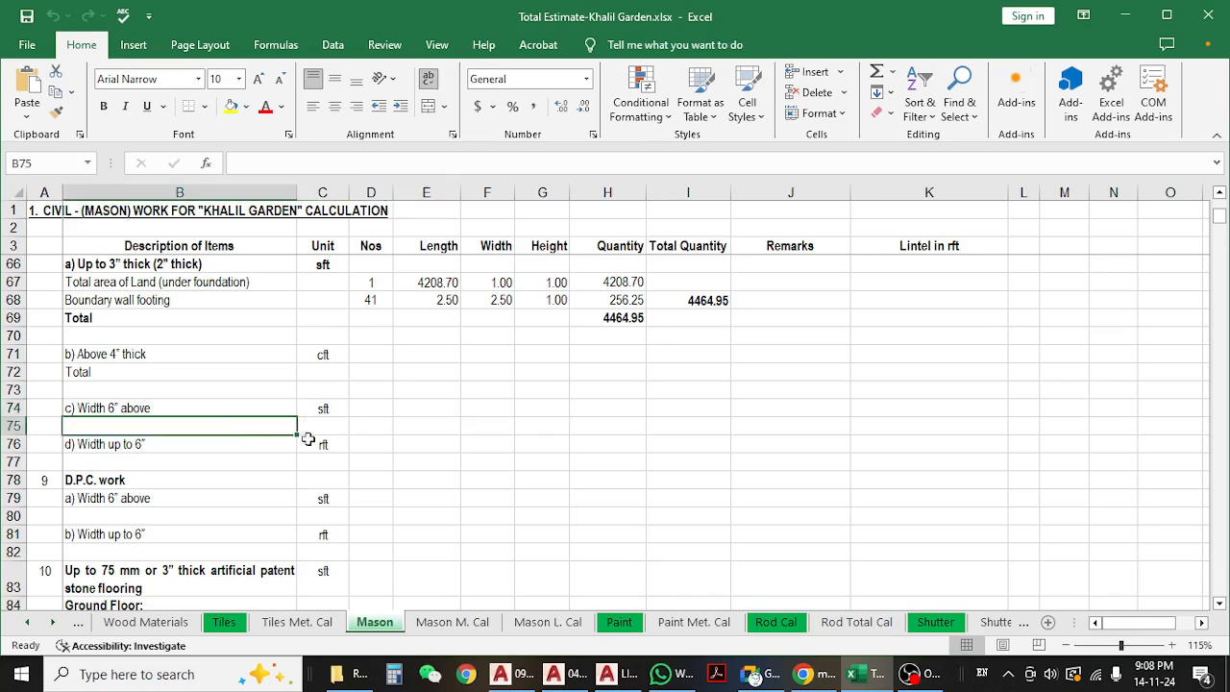
- Move on from D.P.C. work to item 10 and read the description of the 3" thick artificial patent stone flooring
scroll(305, 439, down, 2)
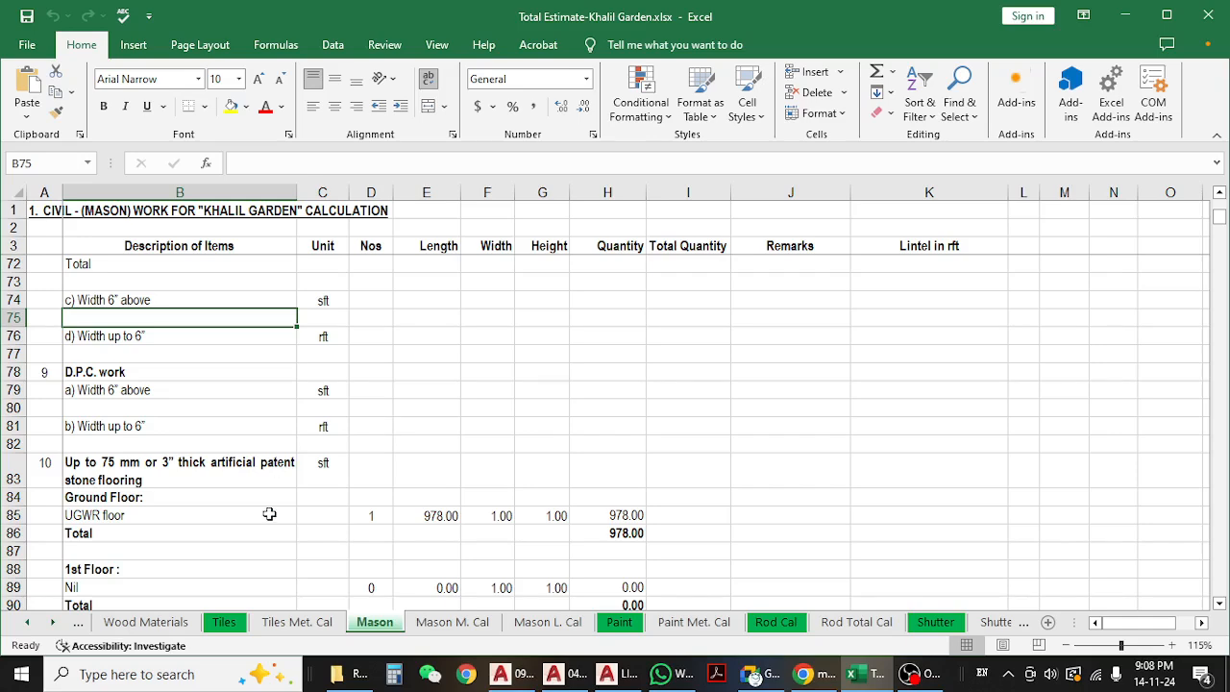
scroll(269, 514, down, 1)
scroll(270, 512, down, 1)
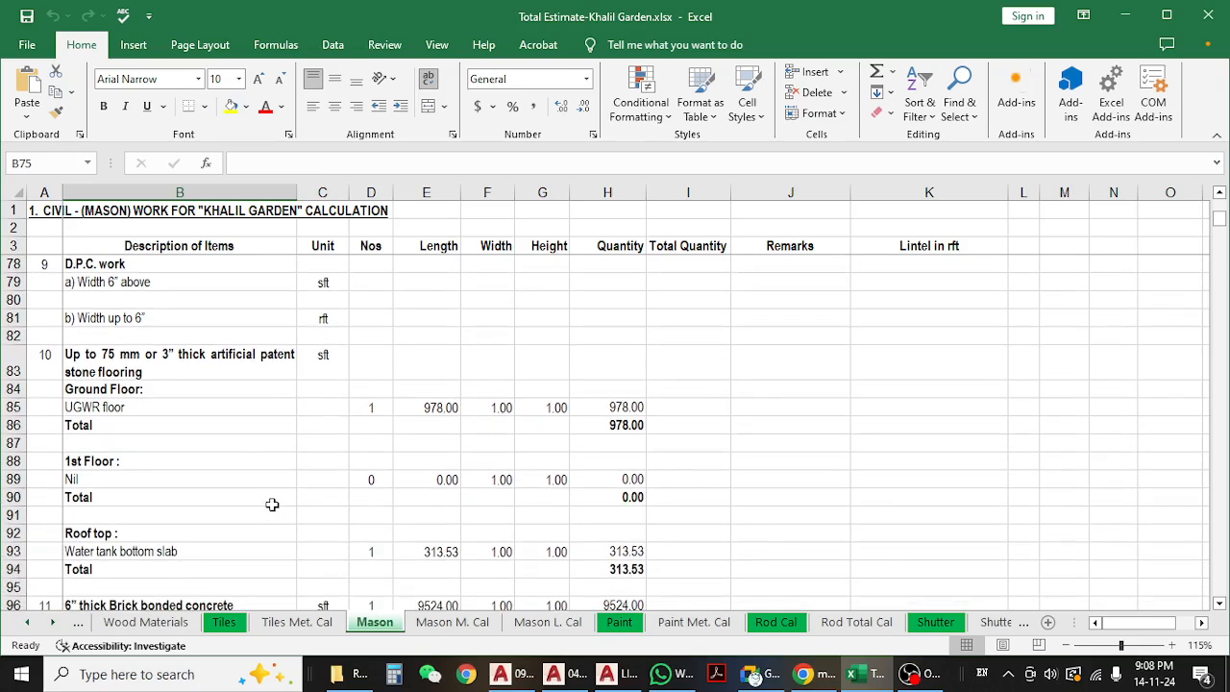
click(61, 367)
click(162, 279)
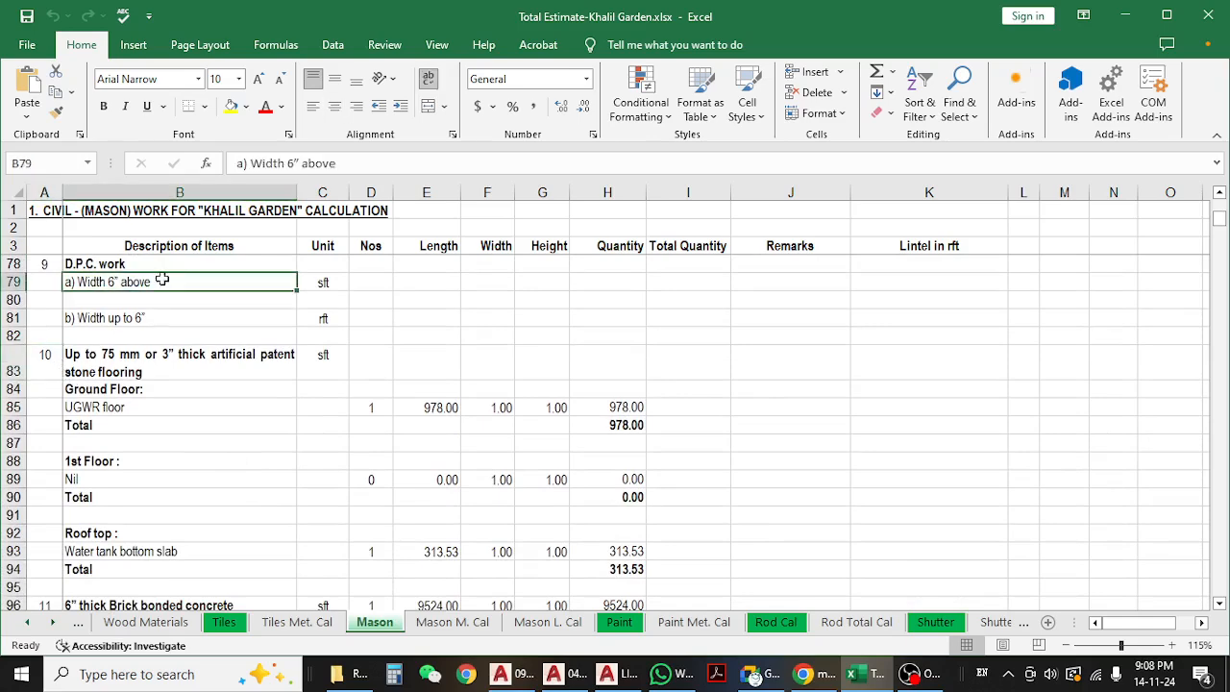
click(151, 334)
click(185, 414)
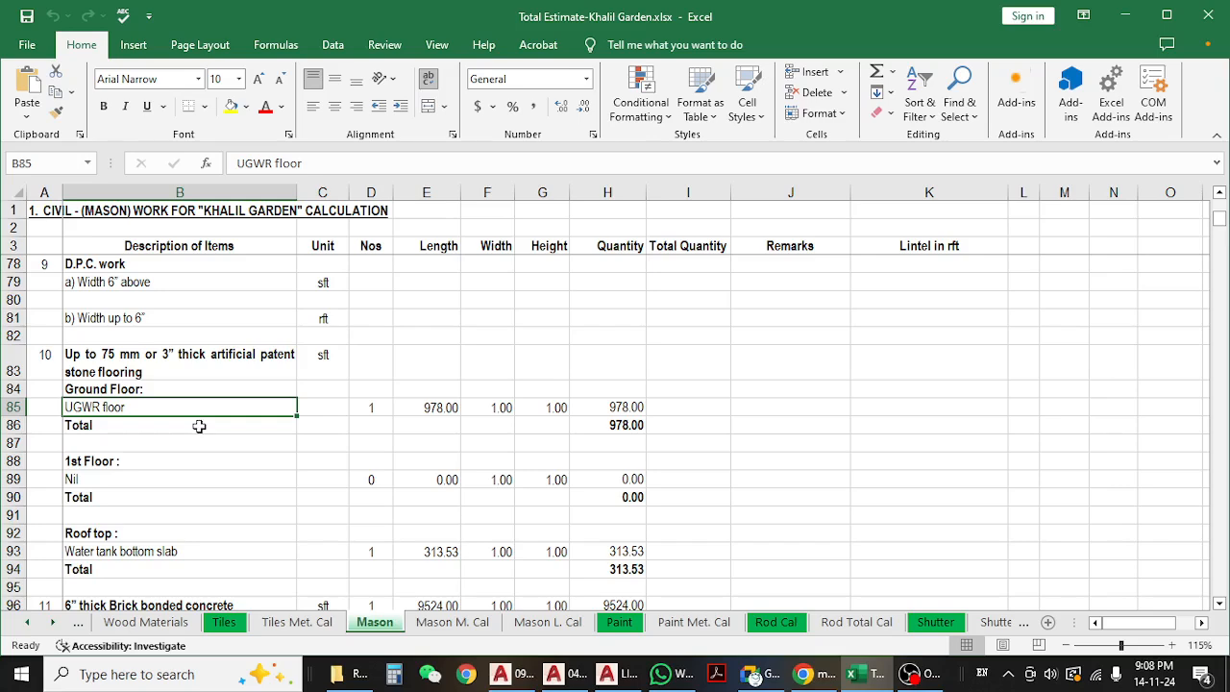
click(191, 369)
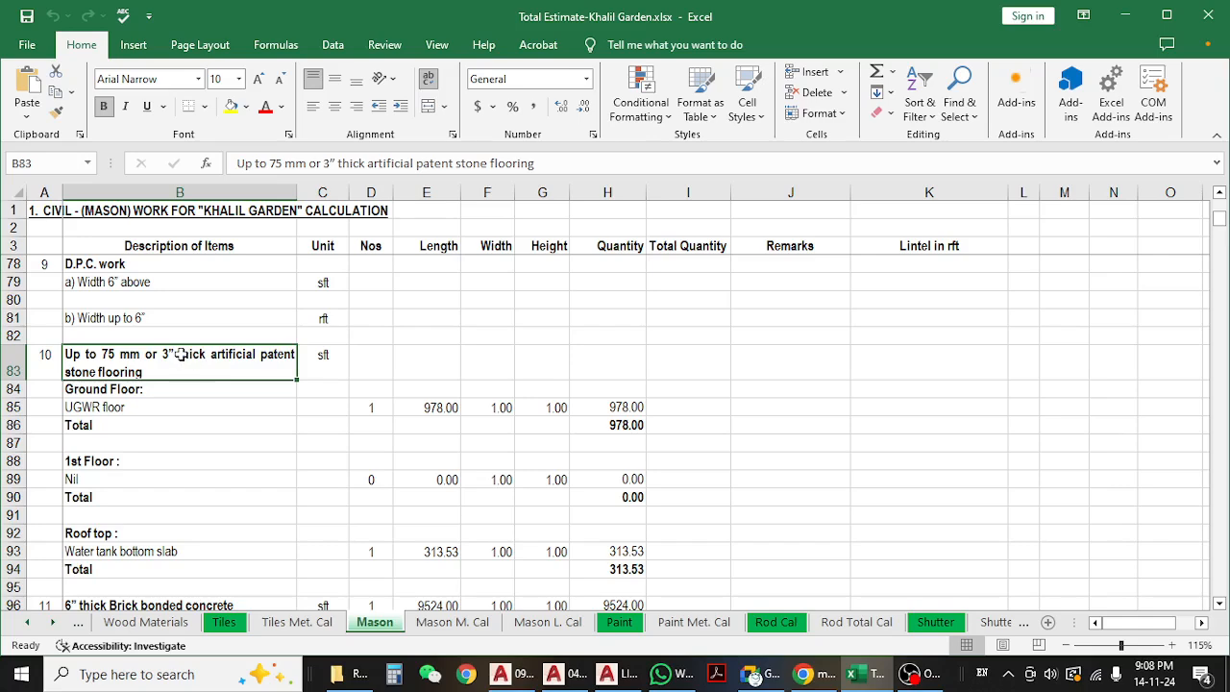
- Review the patent stone flooring entries by floor, from the UGWR floor to the roof top water tank bottom slab and its length
click(167, 403)
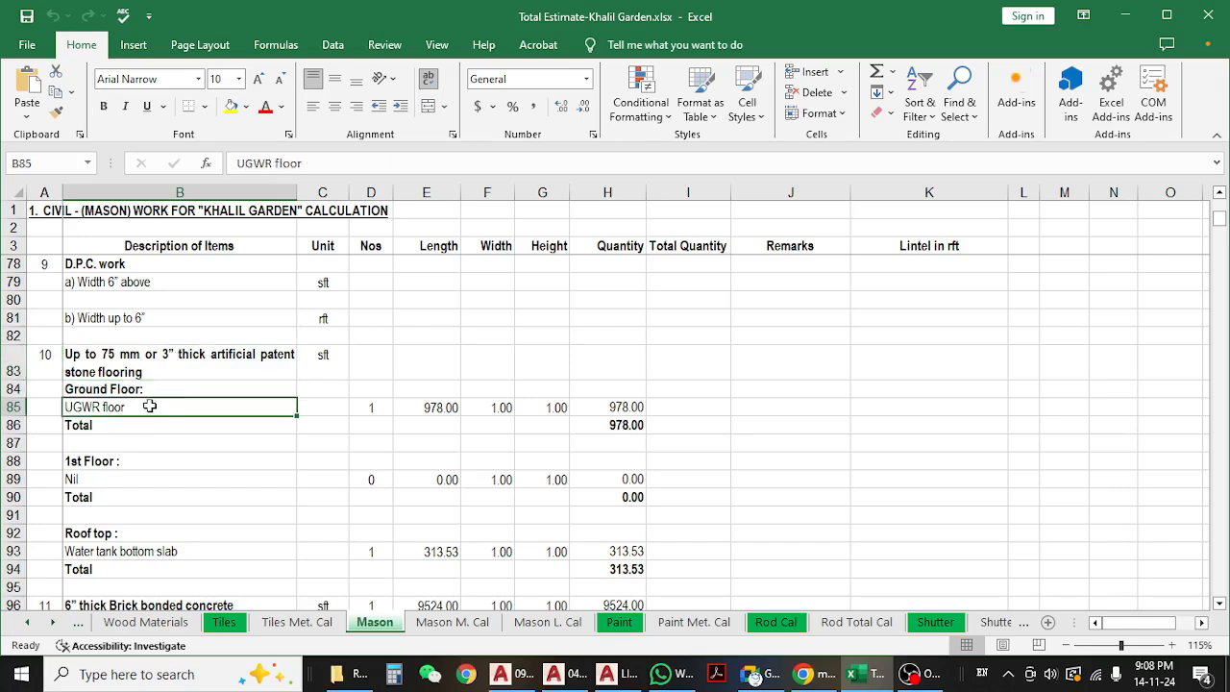
click(153, 458)
click(151, 407)
scroll(151, 407, down, 1)
scroll(163, 442, down, 1)
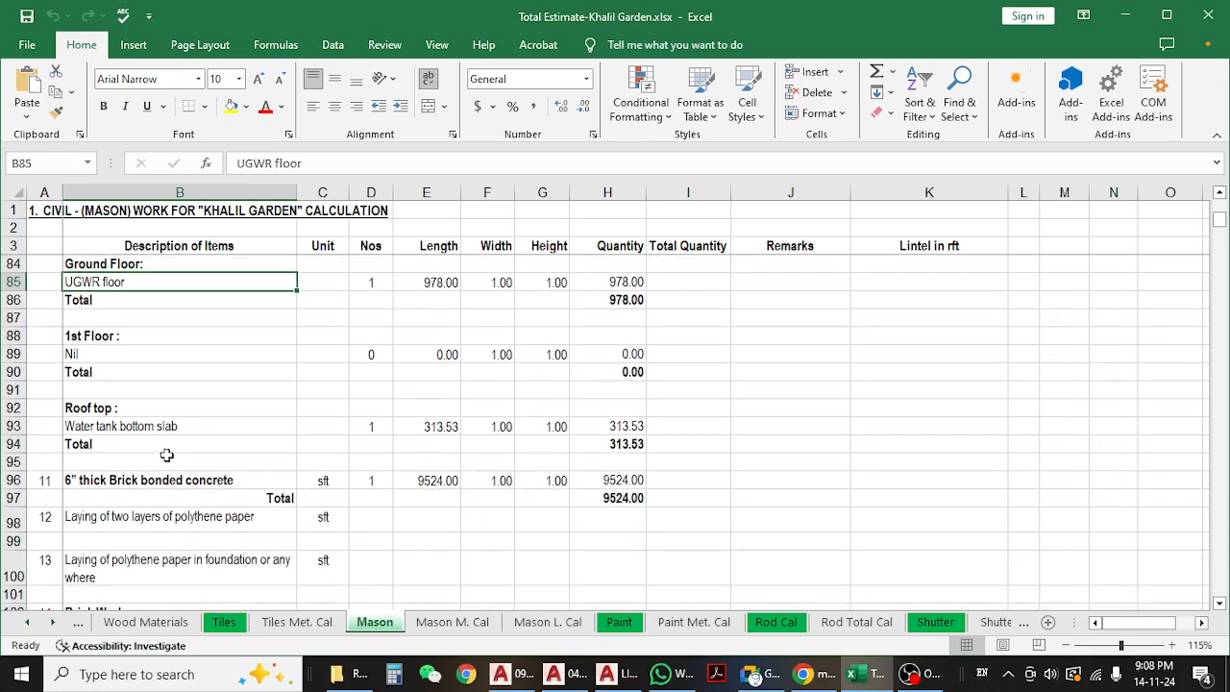
click(174, 427)
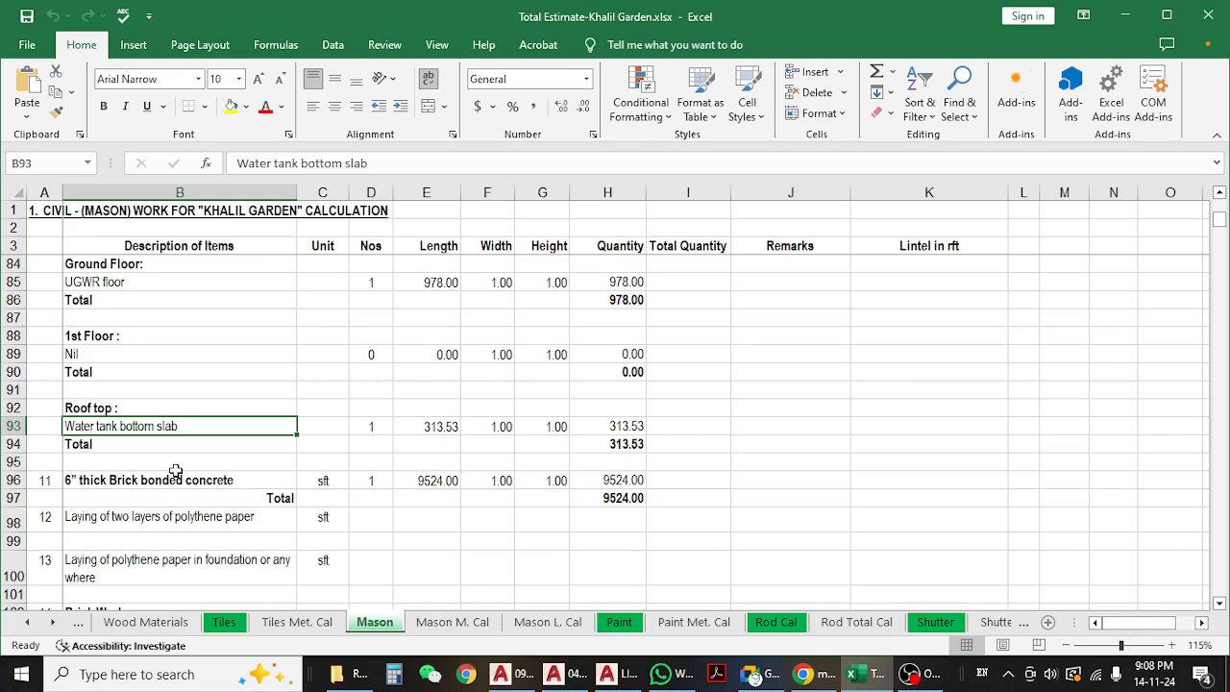
click(429, 428)
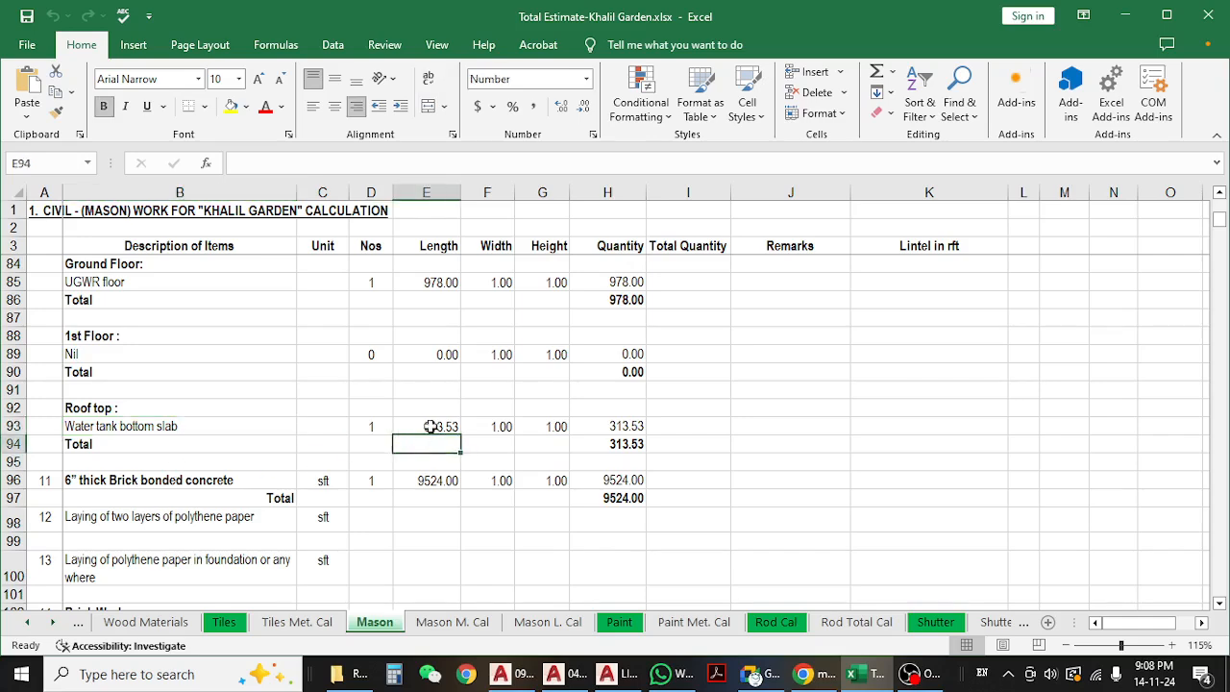
- Check the UGWR floor row's length, its quantity formula in H85 and the ground floor total formula in H86
scroll(651, 397, up, 1)
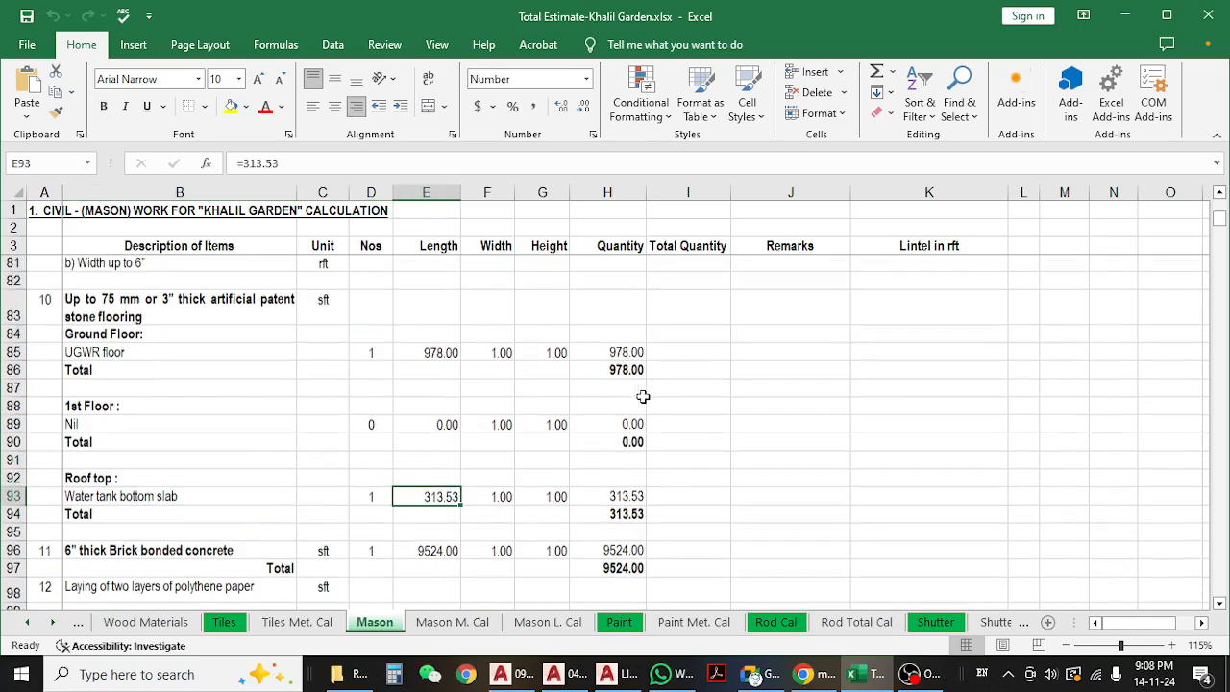
click(440, 353)
click(159, 352)
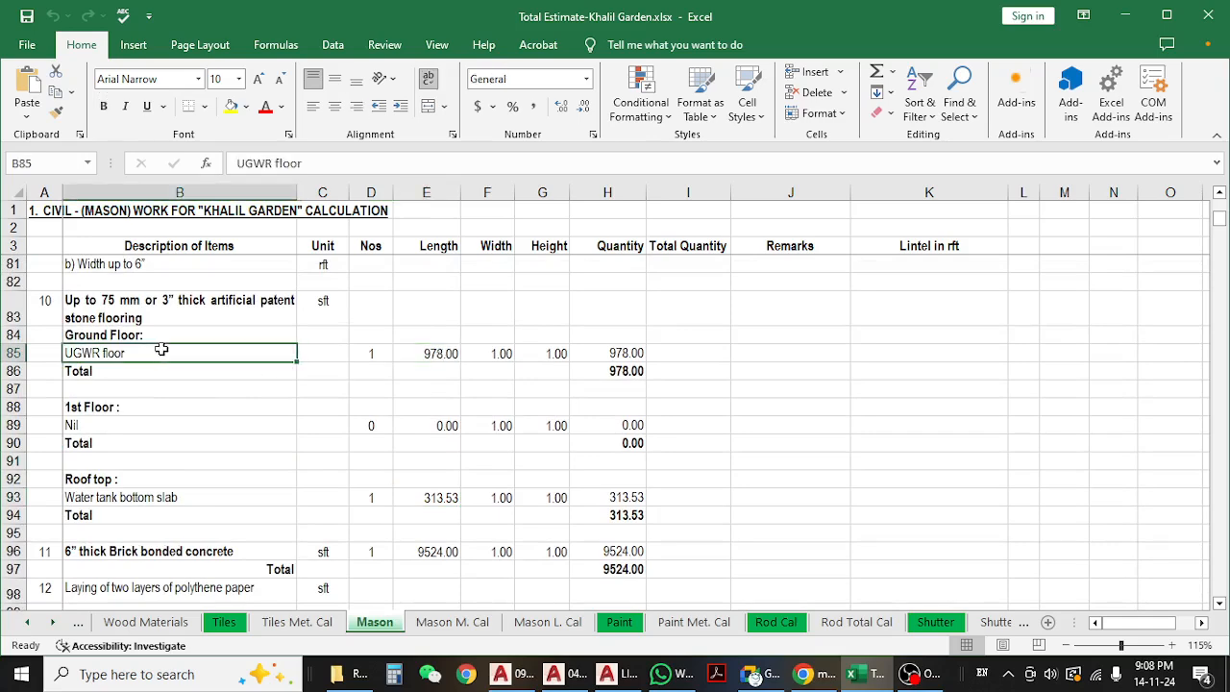
click(406, 354)
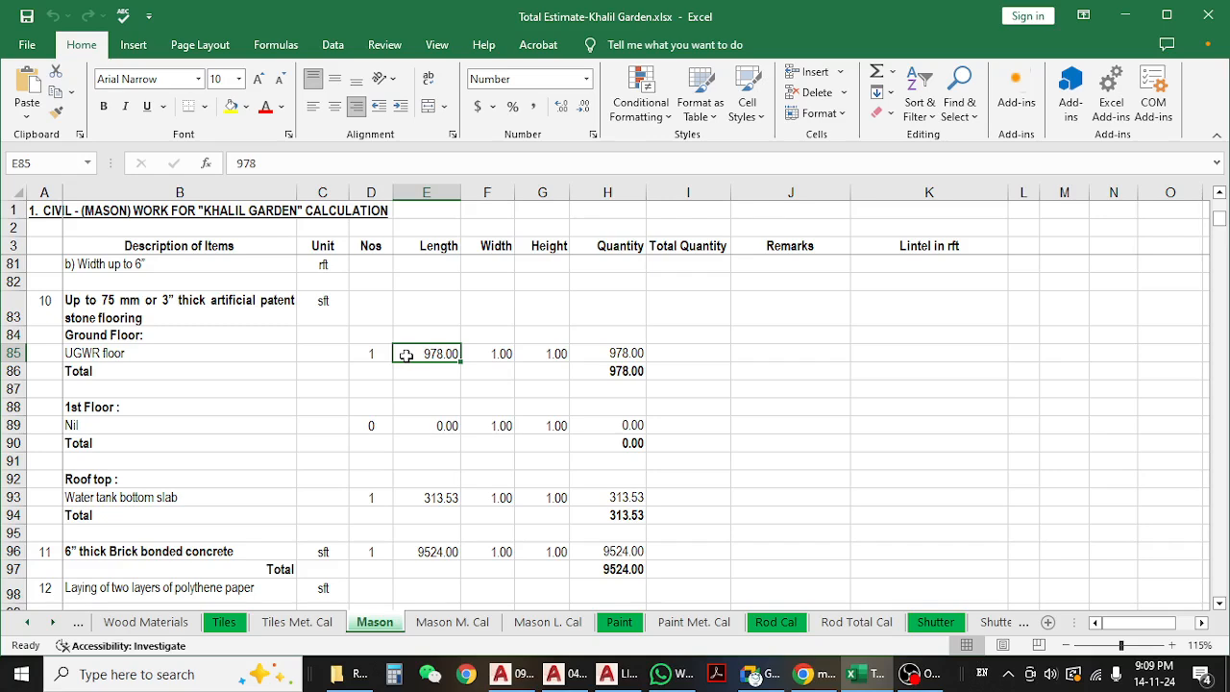
click(605, 338)
click(453, 353)
click(611, 352)
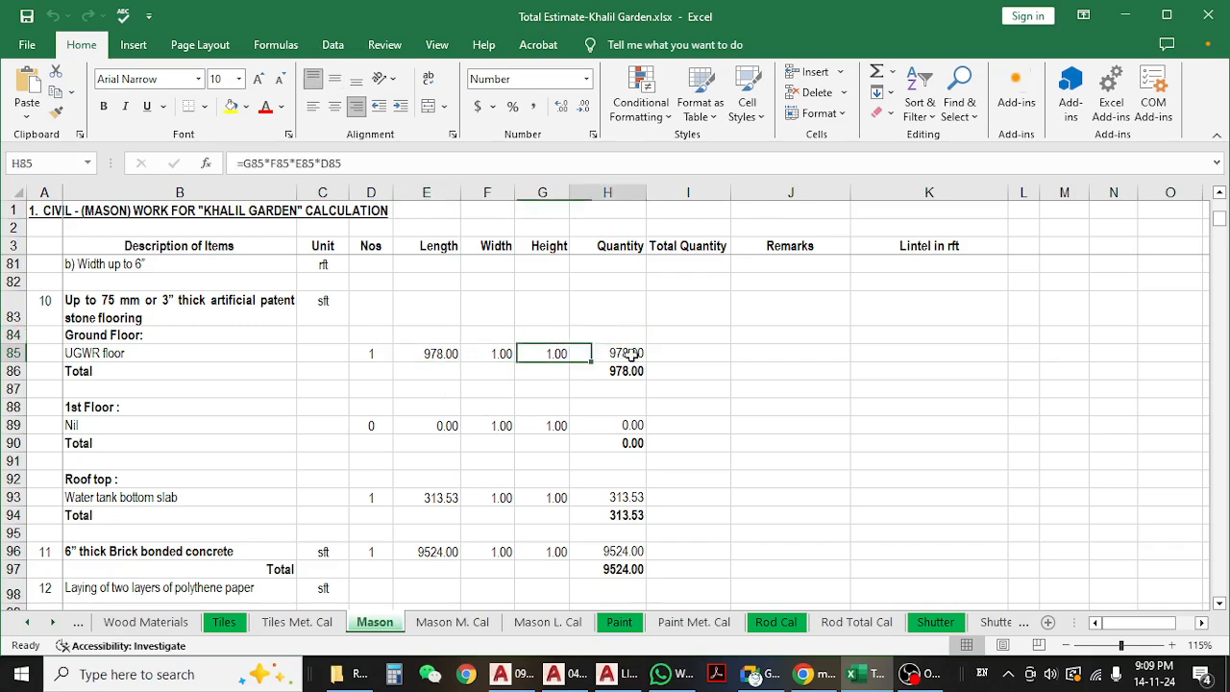
click(612, 373)
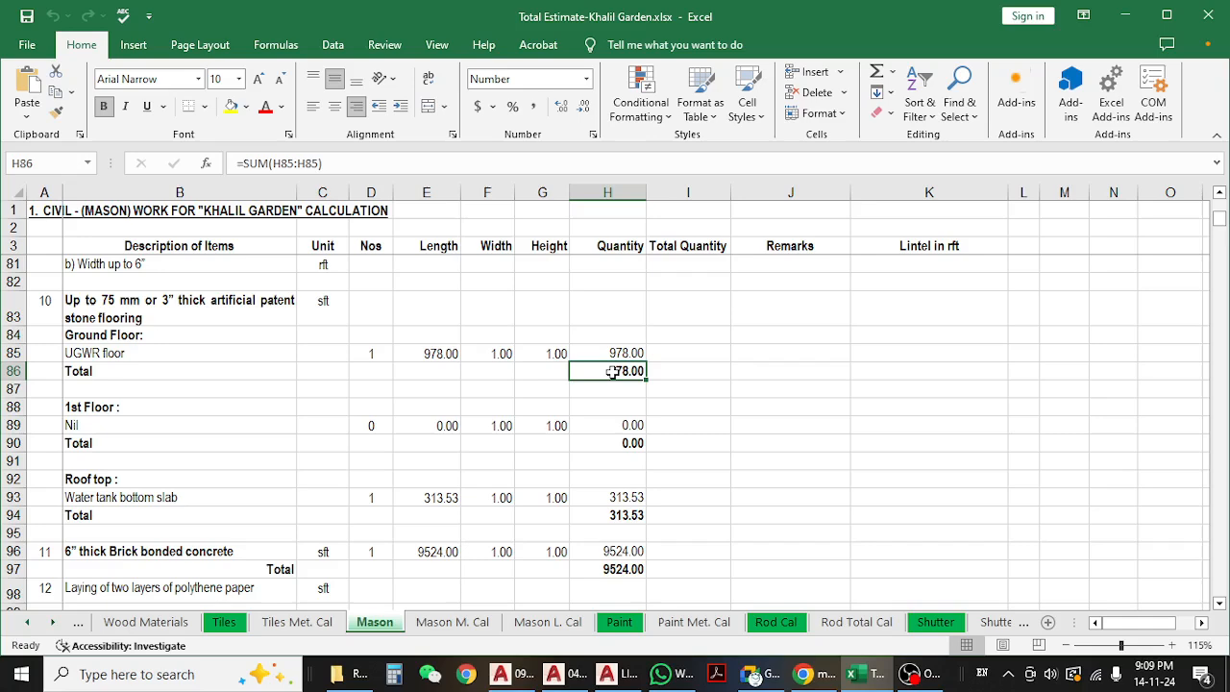
- Recheck the UGWR floor's length cell E85 against its description
click(427, 353)
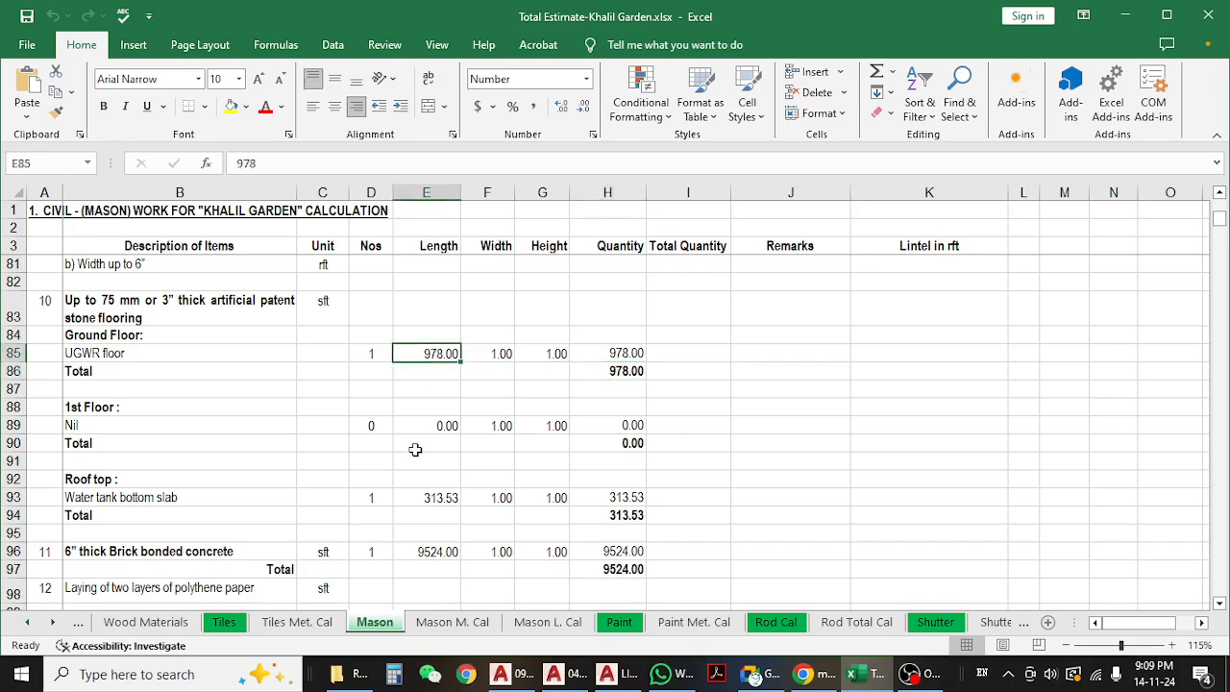
scroll(404, 423, down, 1)
click(128, 284)
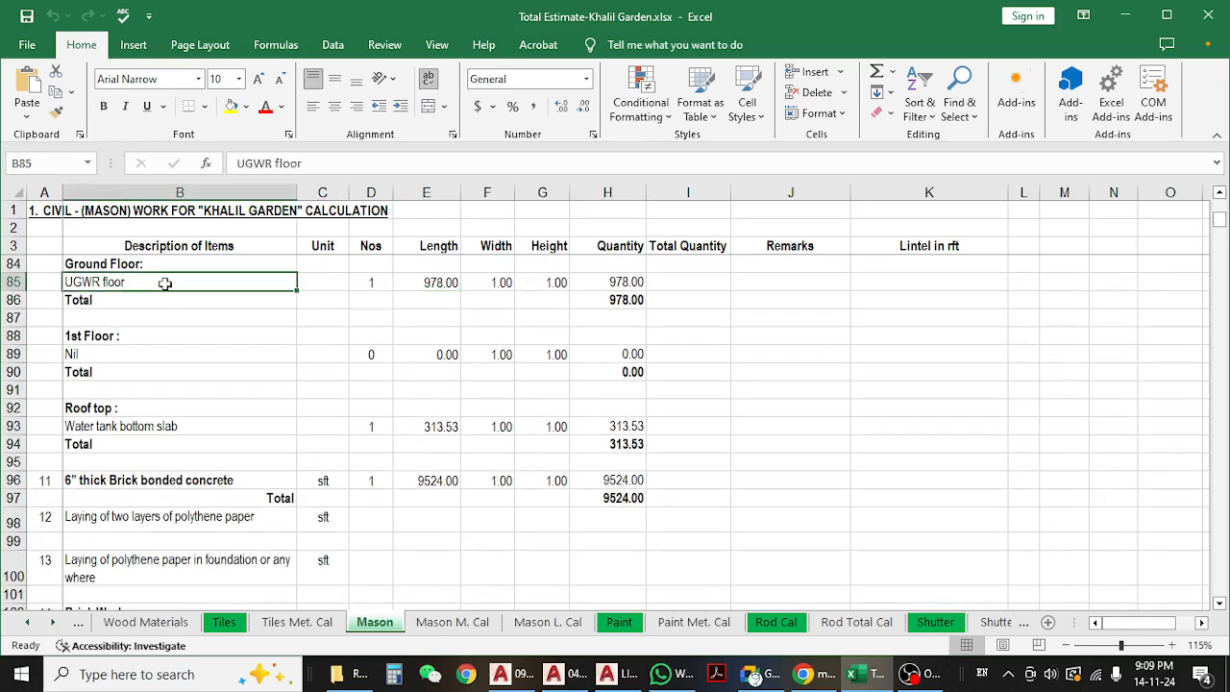
click(449, 286)
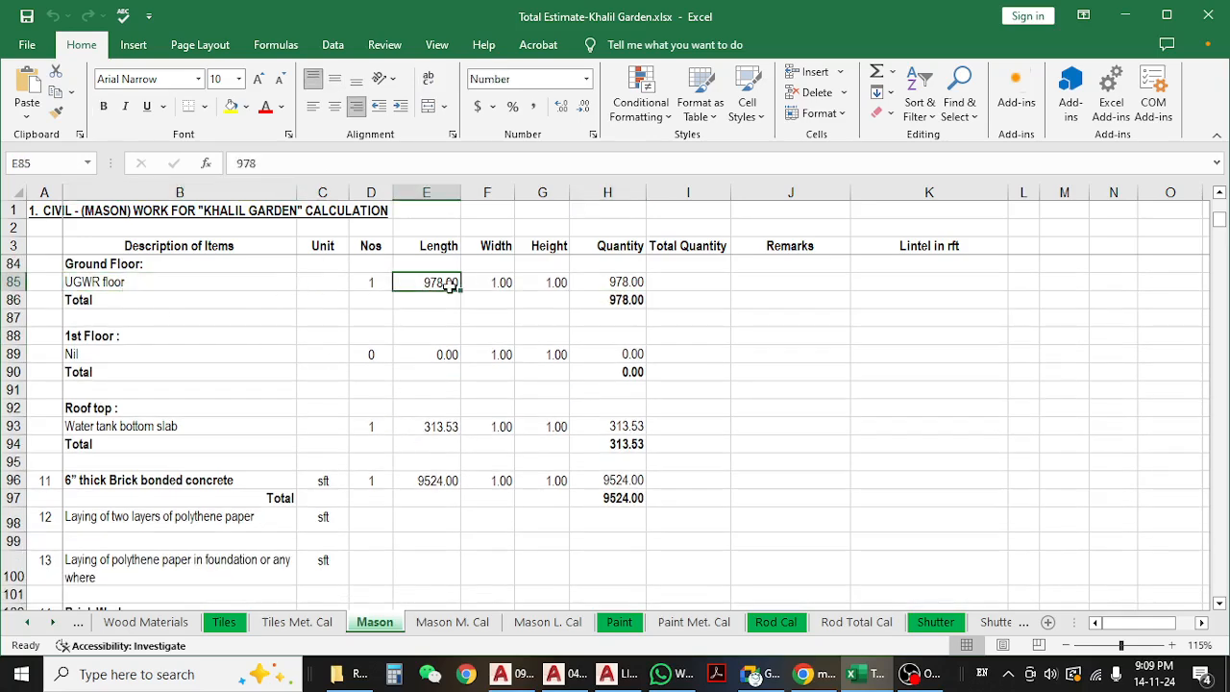
- Check the UGWR floor's quantity formula in H85 and the roof top water tank bottom slab's length and quantity formula in row 93
click(618, 284)
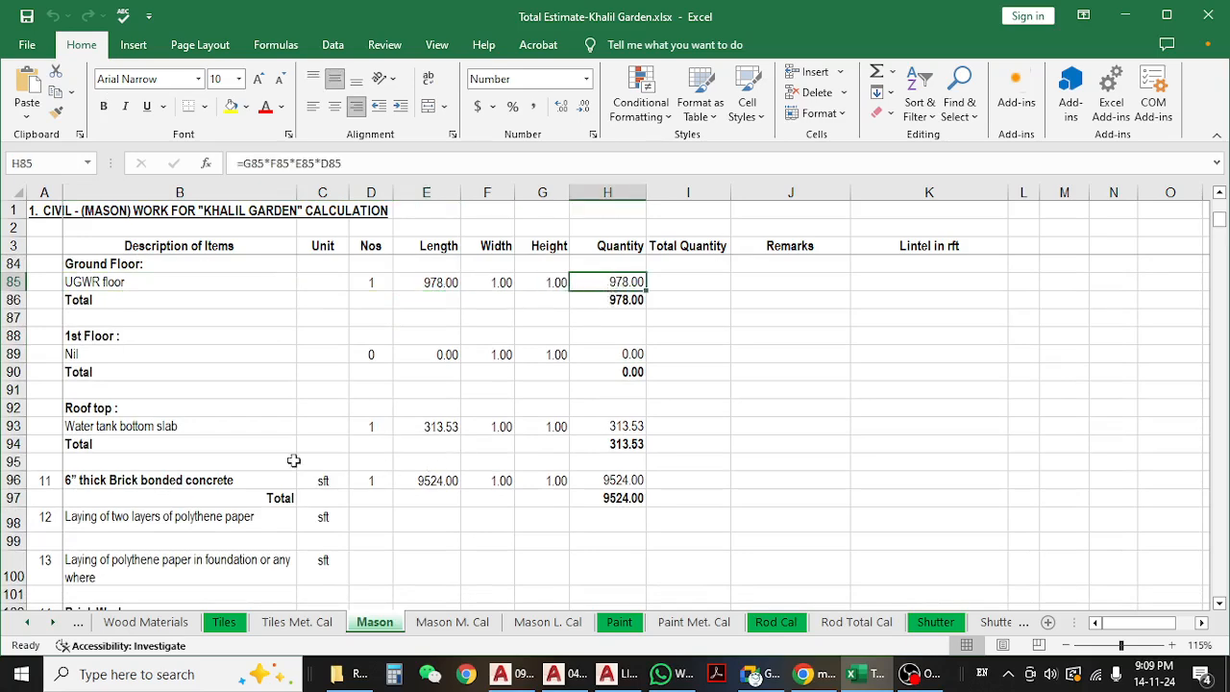
click(176, 423)
click(443, 427)
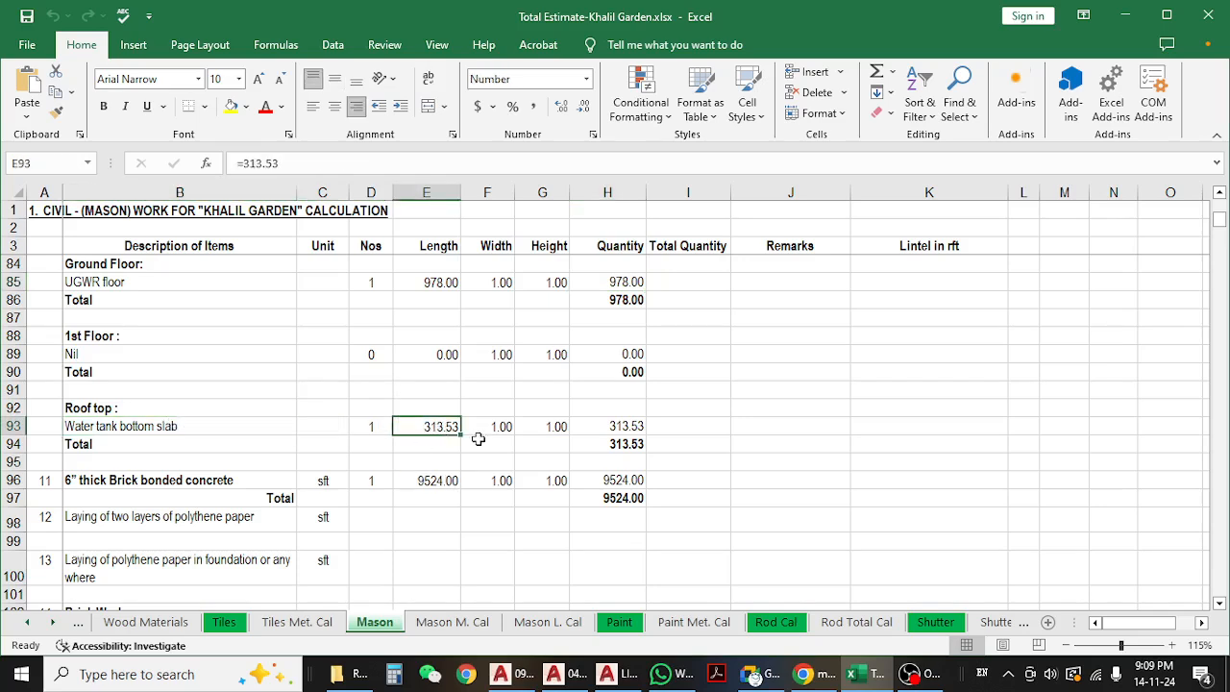
click(629, 428)
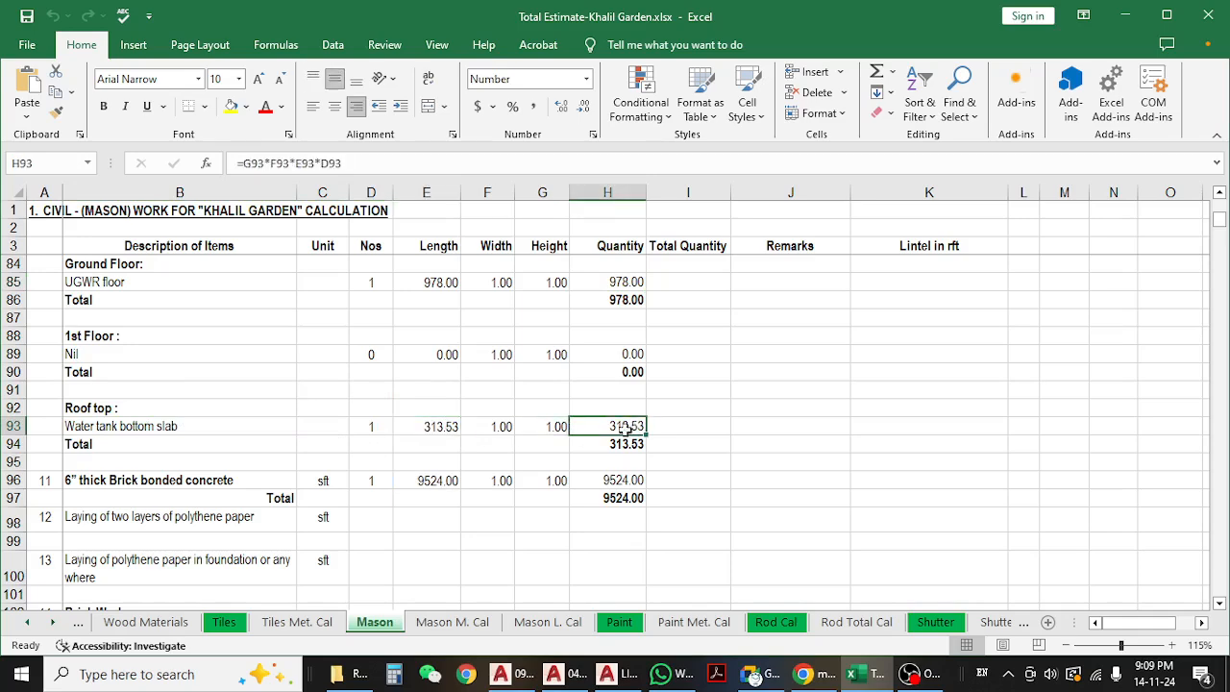
scroll(377, 453, down, 1)
scroll(376, 453, up, 2)
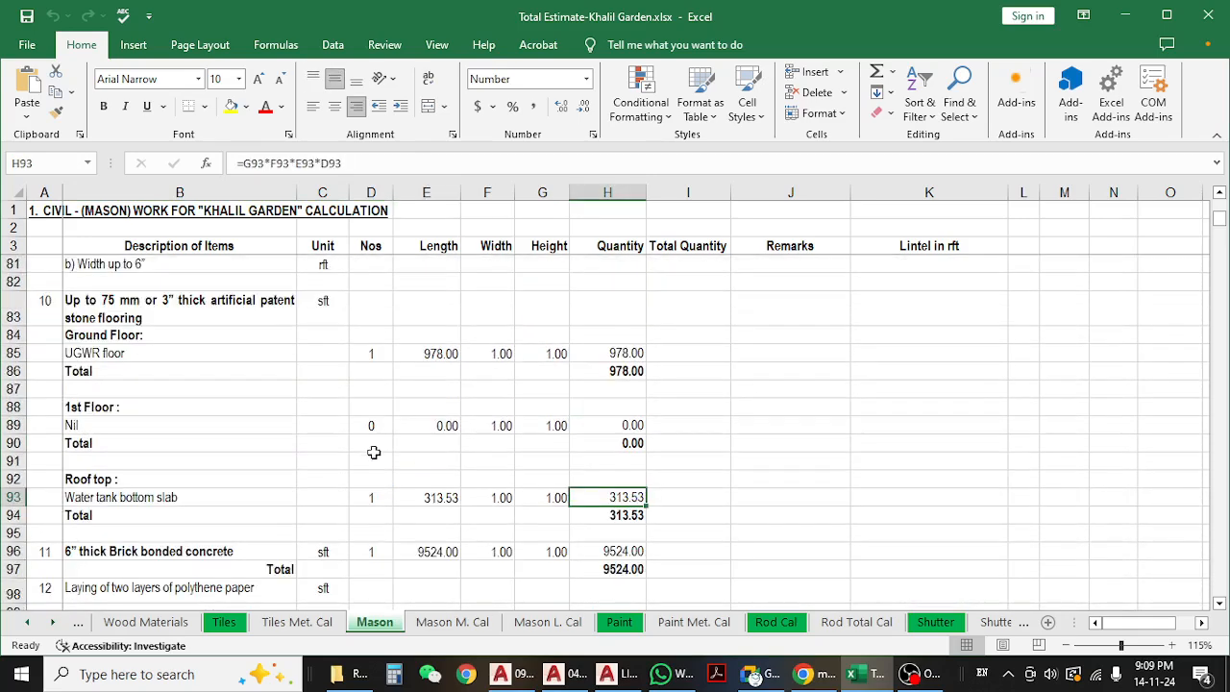
- Reread the item 10 patent stone flooring description together with its roof top water tank bottom slab entry
click(192, 311)
scroll(271, 417, down, 2)
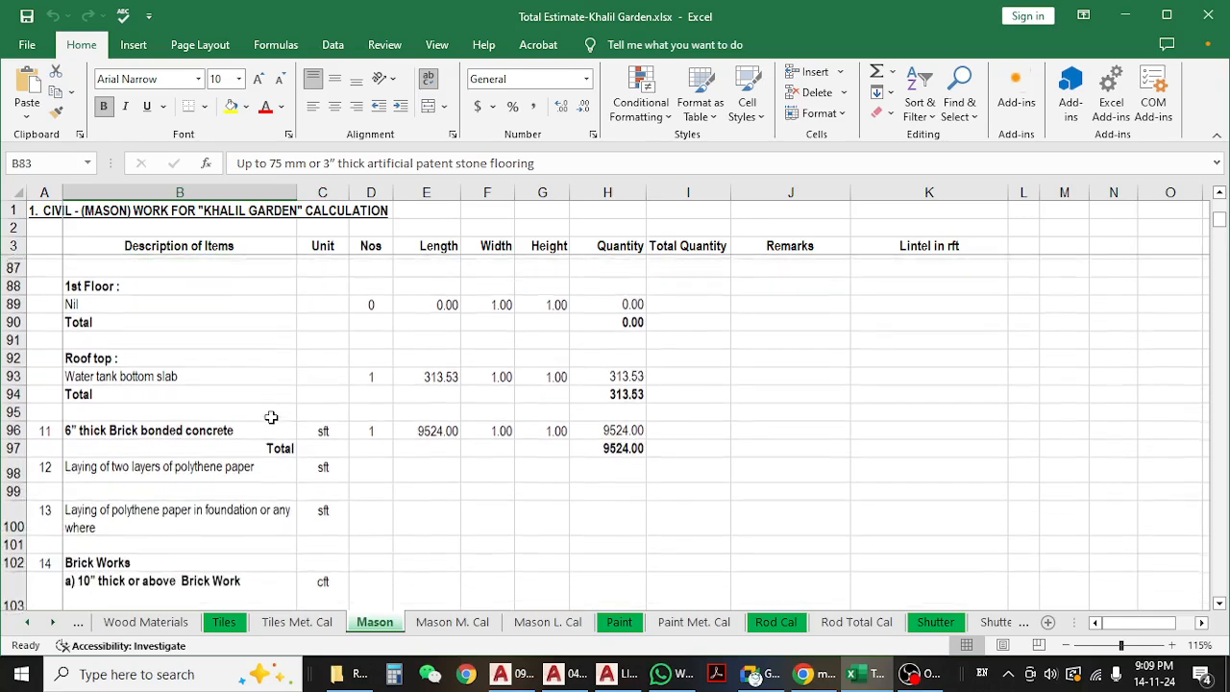
scroll(269, 417, up, 1)
click(183, 426)
scroll(182, 427, down, 1)
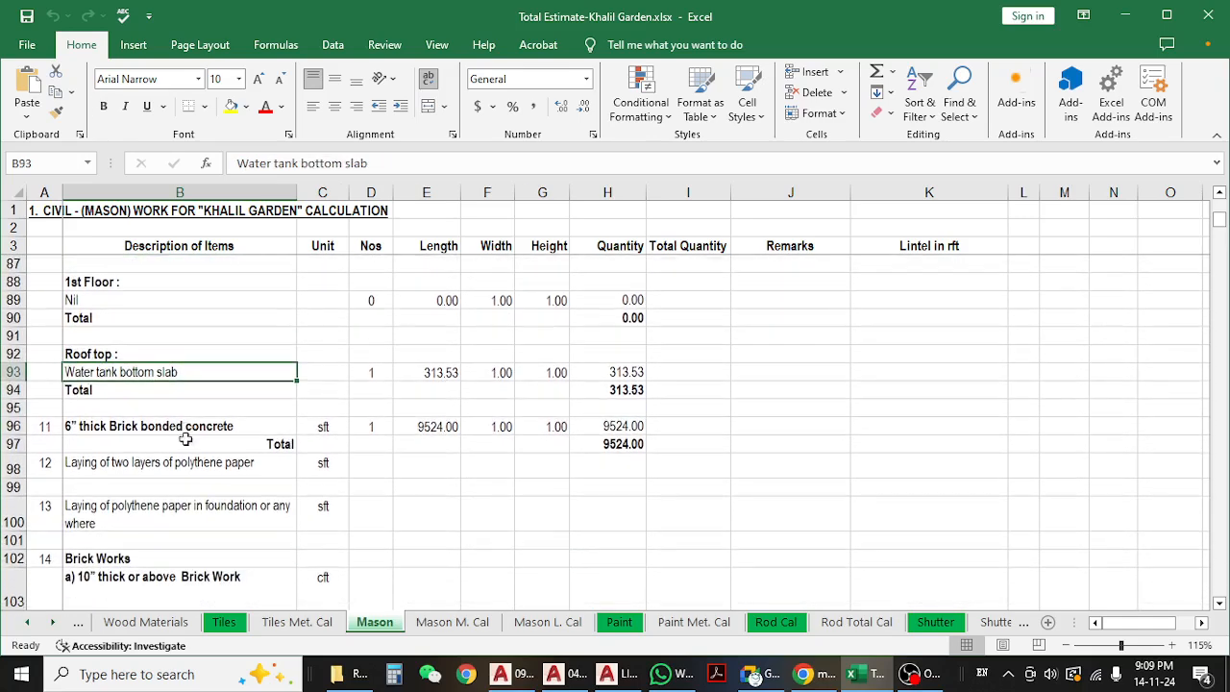
- Move on to item 11 and read the description of the 6" thick brick bonded concrete
click(177, 426)
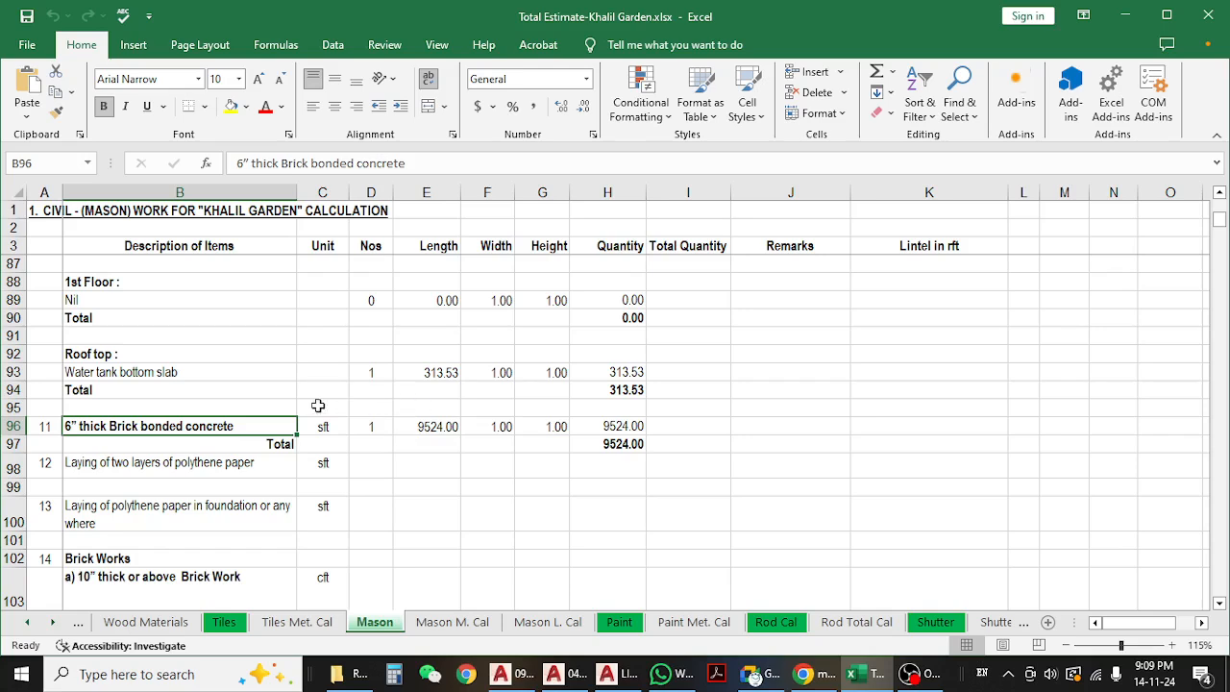
click(202, 370)
click(196, 424)
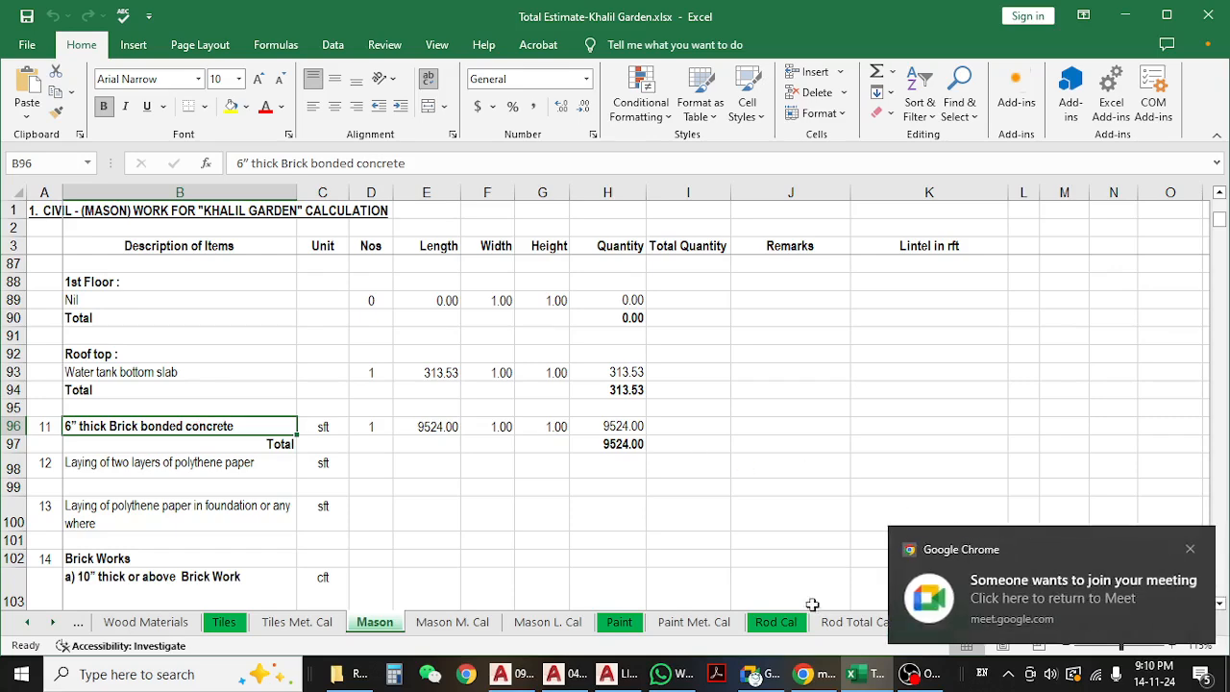
- Switch to the Google Meet call, admit the waiting participant and return to the estimate workbook
click(759, 672)
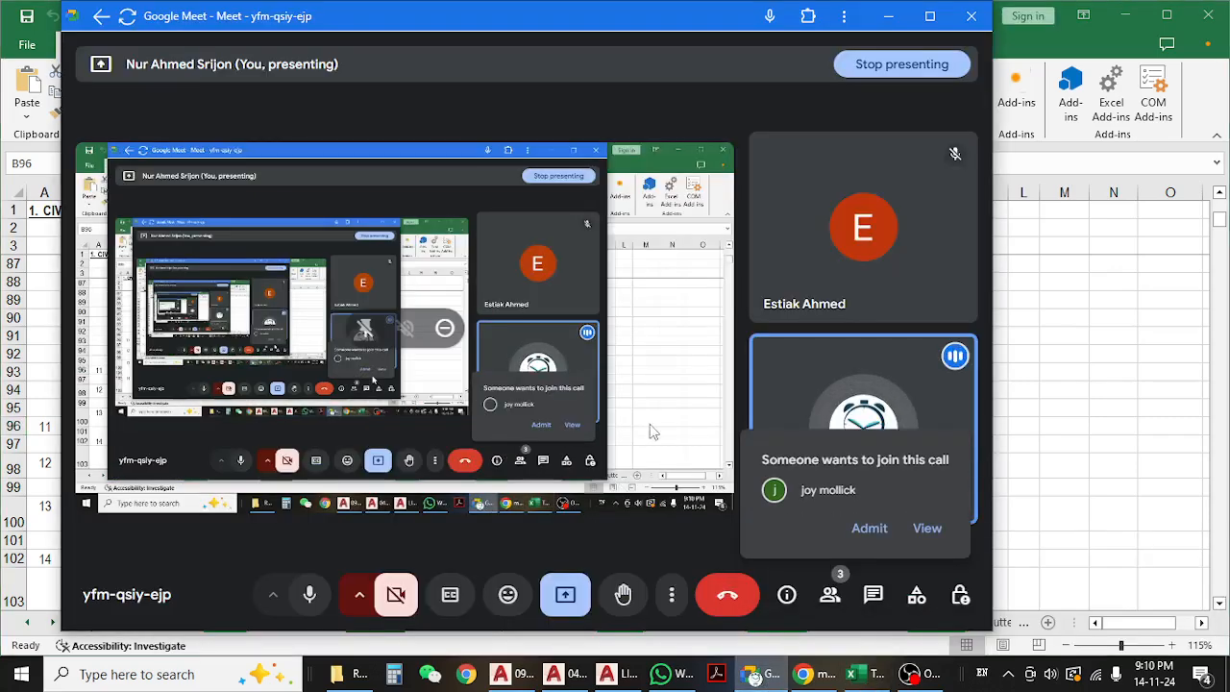
click(870, 529)
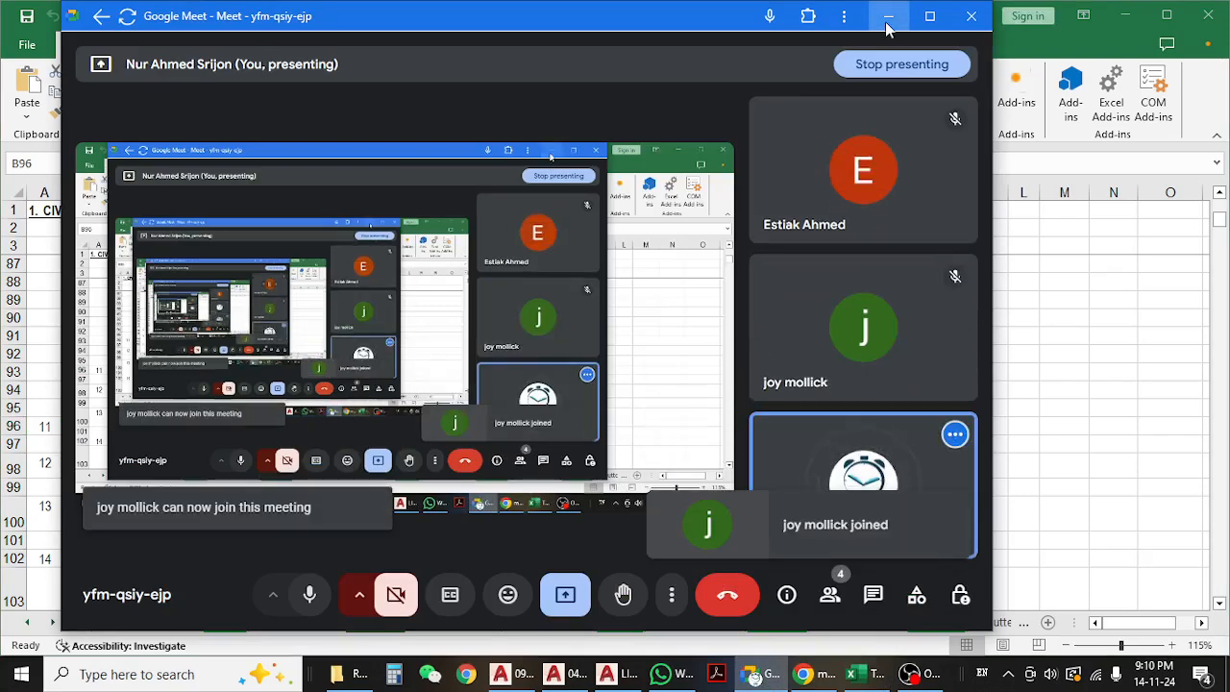
click(887, 19)
- Check the item 11 length cell E96 against the brick bonded concrete description
click(289, 461)
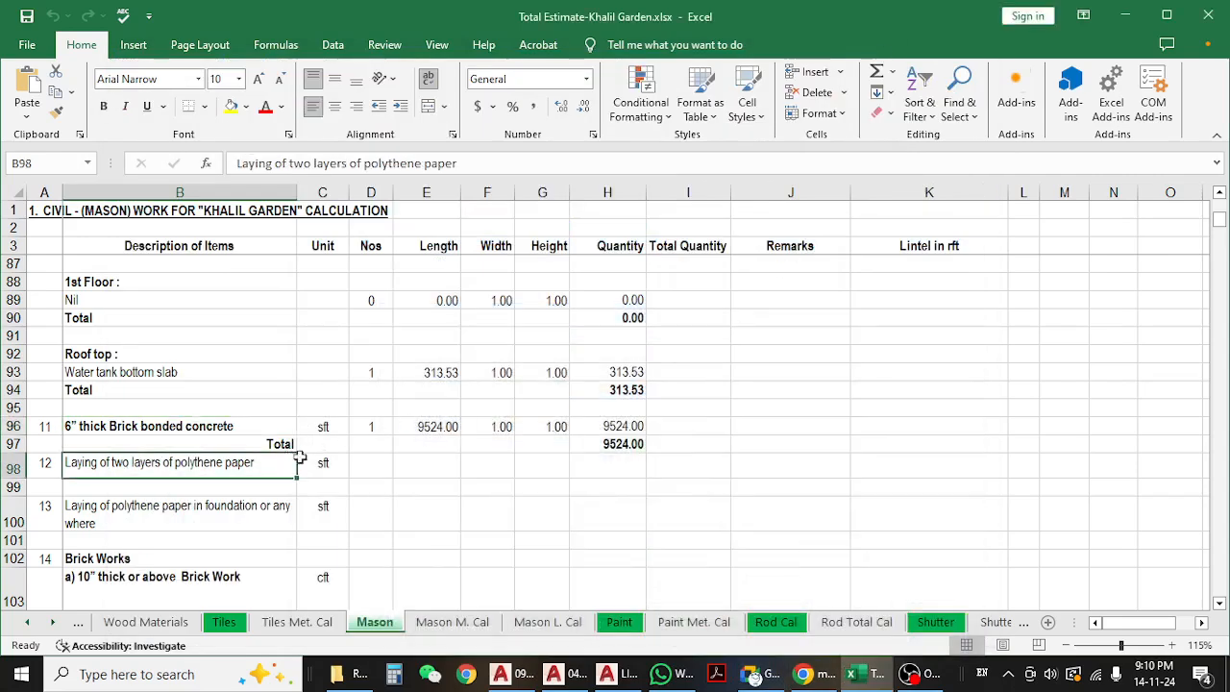
click(450, 425)
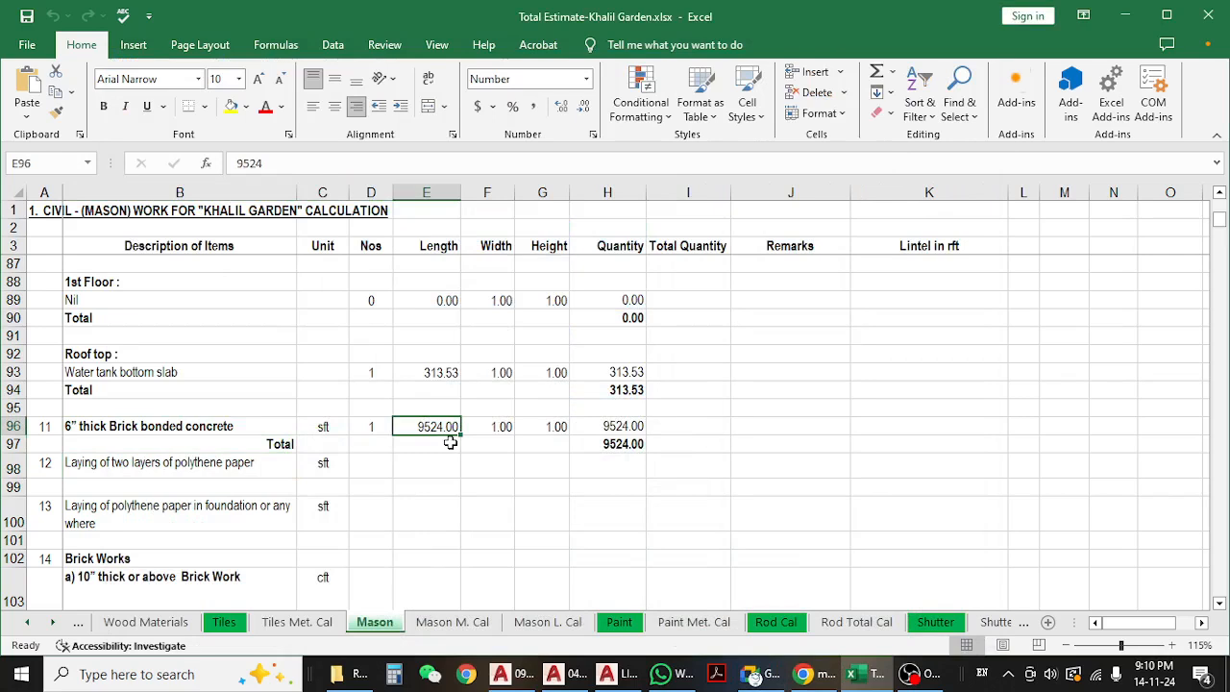
click(210, 422)
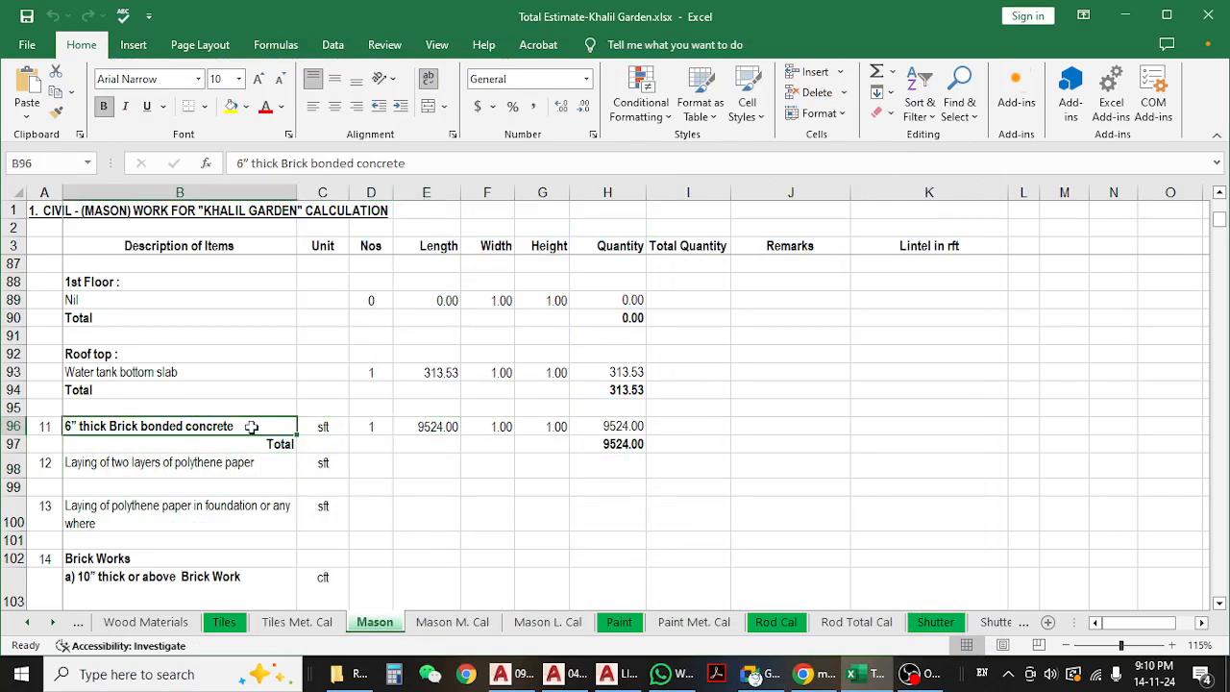
click(436, 426)
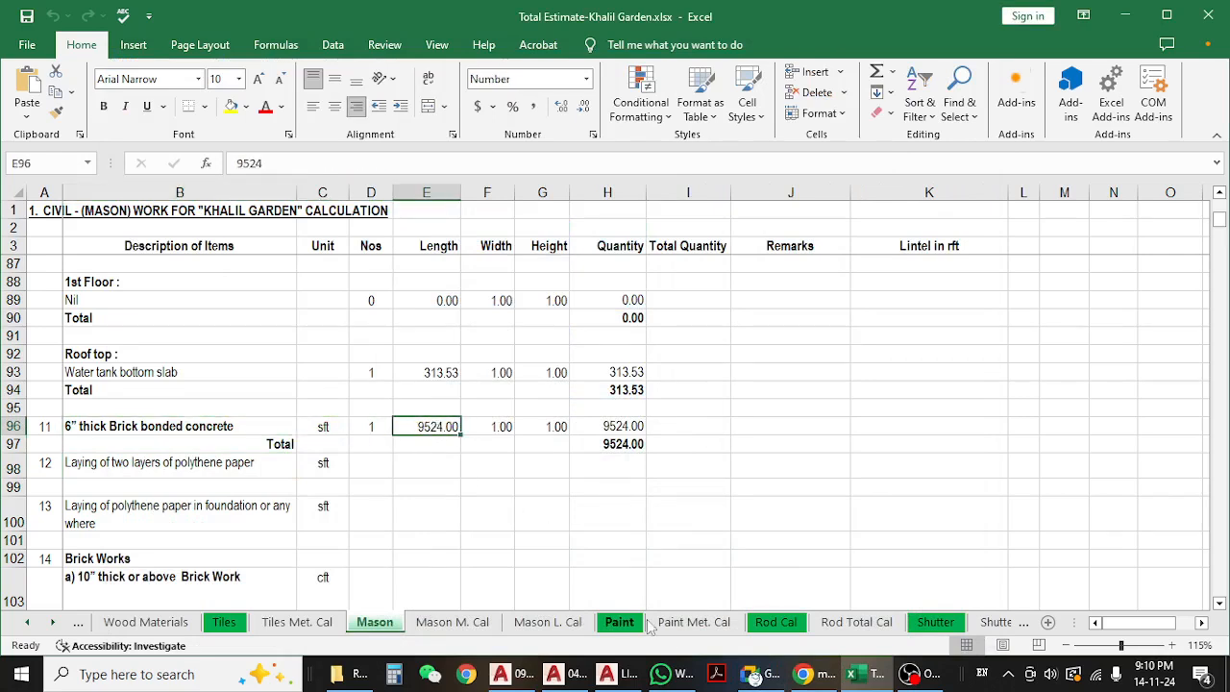
- Switch to AutoCAD's 09.Door Window & Section Mark (45-52) drawing and bring up the overall floor plan
click(511, 674)
double_click(522, 461)
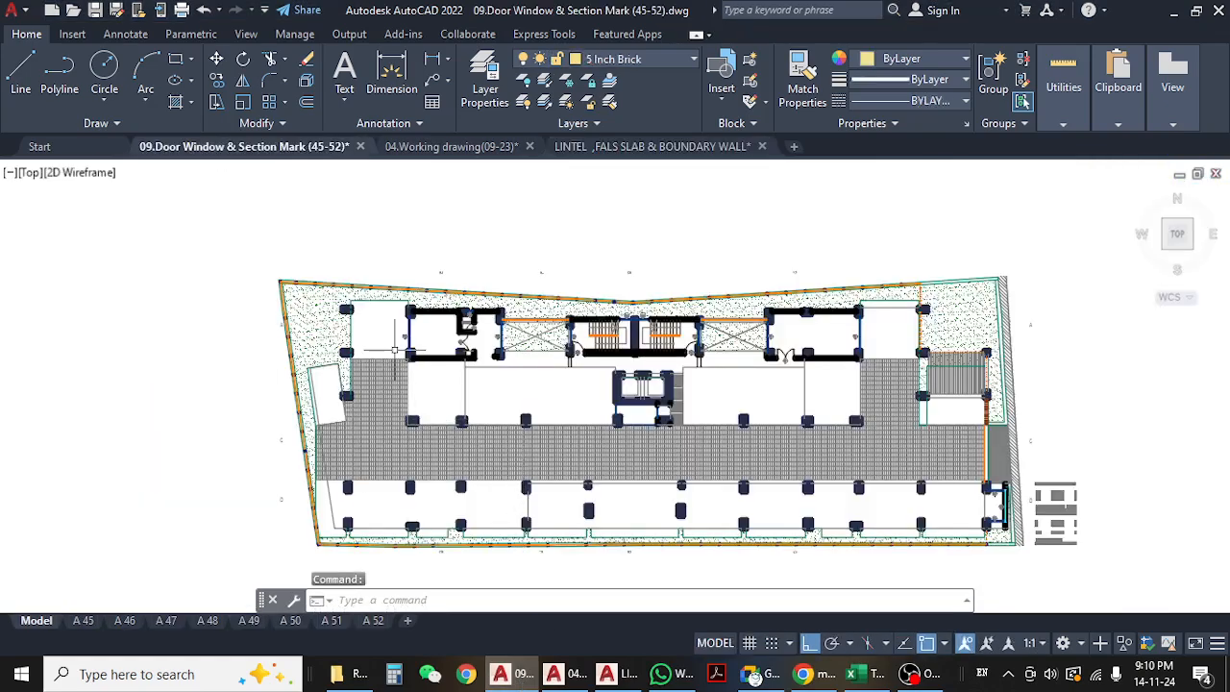
scroll(394, 350, up, 4)
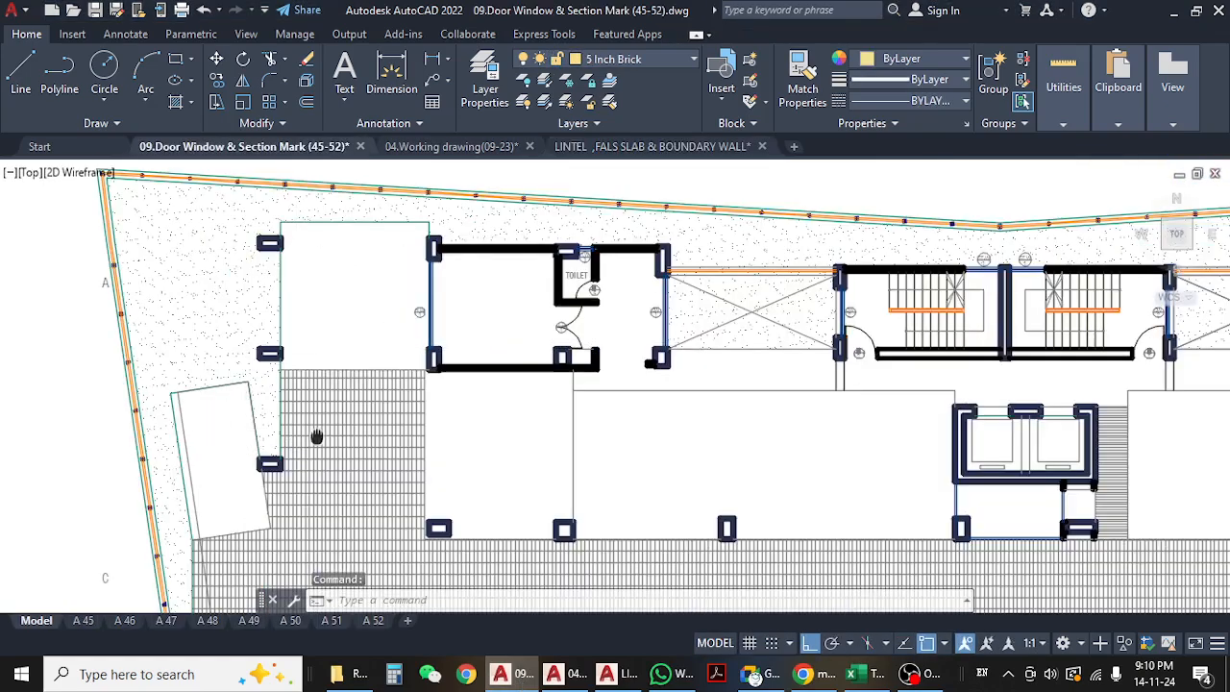
scroll(307, 437, down, 5)
scroll(461, 278, up, 2)
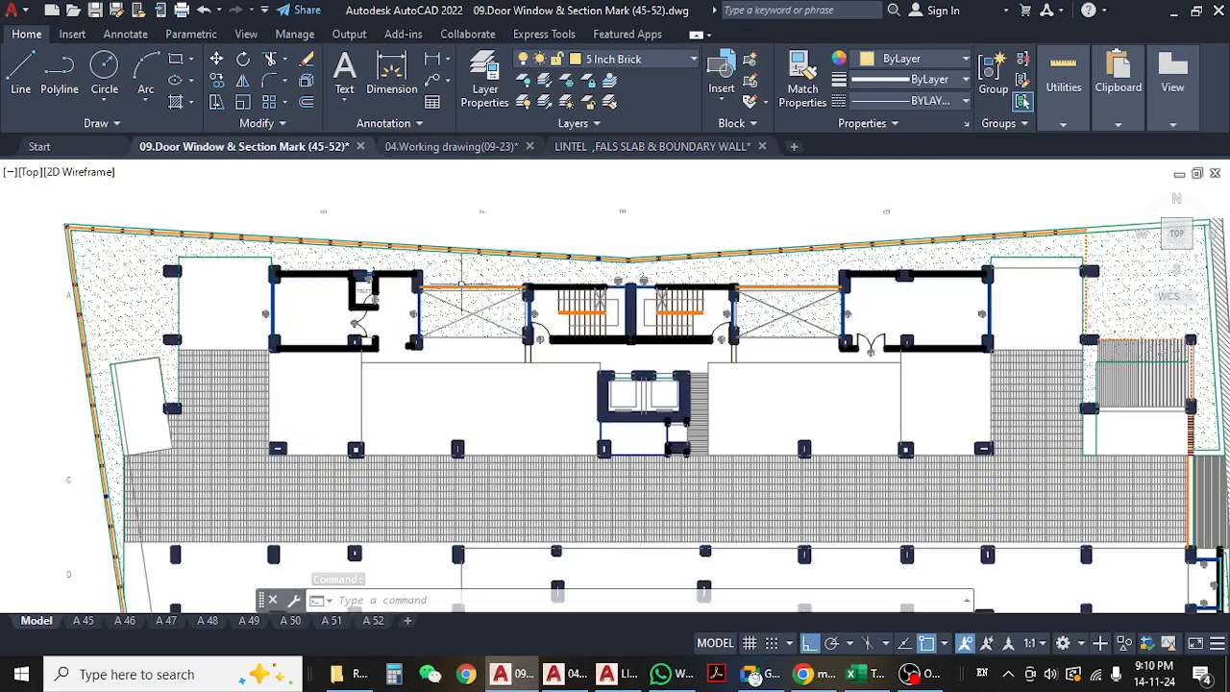
- Highlight the AR-SAND hatch around the building to inspect its extent across the plan, and clear the selection
click(459, 272)
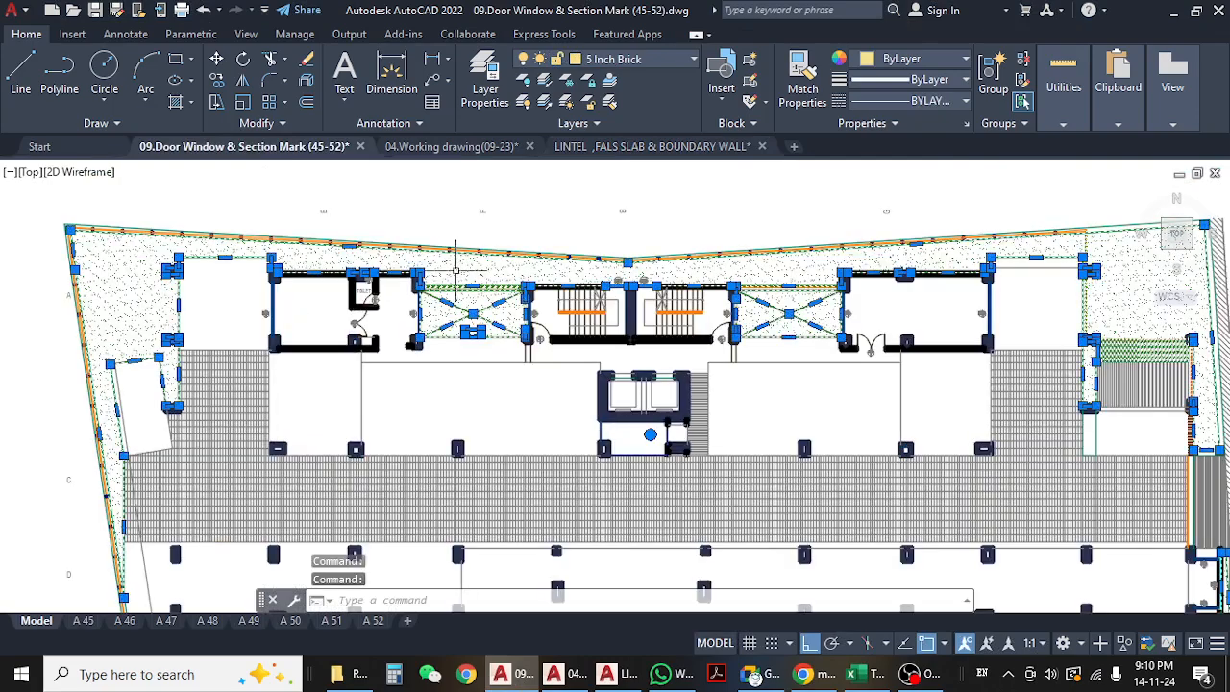
middle_drag(860, 457, 685, 421)
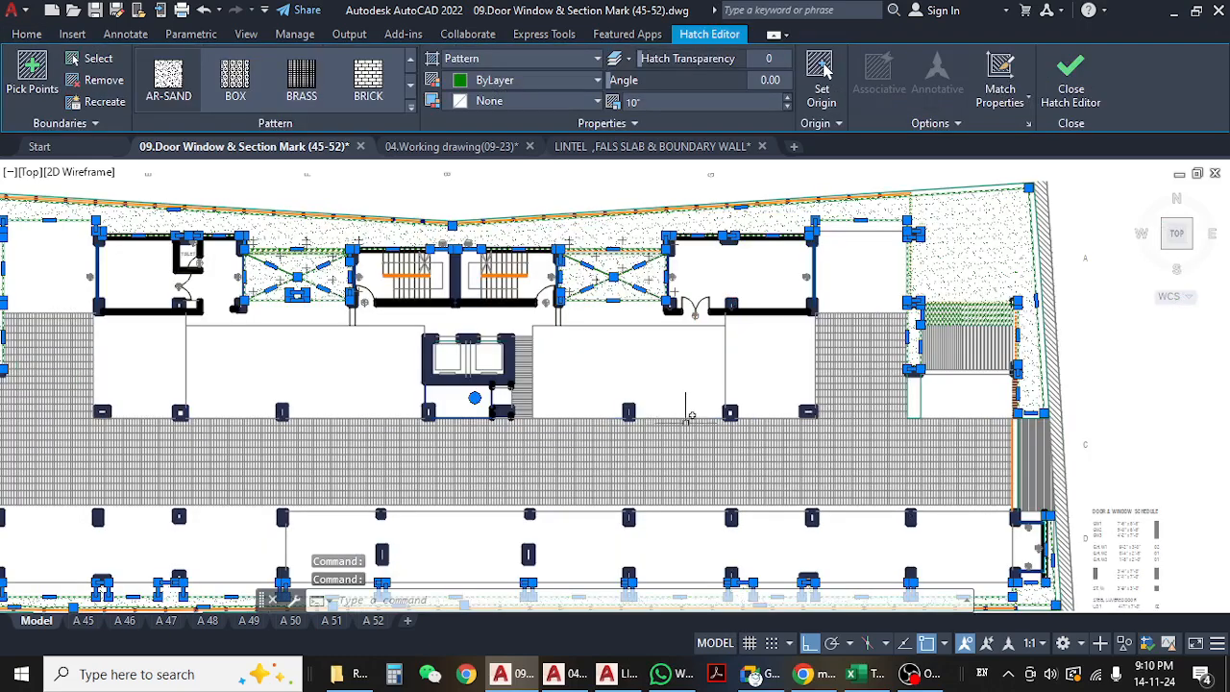
mouse_move(615, 397)
middle_down()
mouse_move(713, 417)
mouse_move(761, 398)
middle_up()
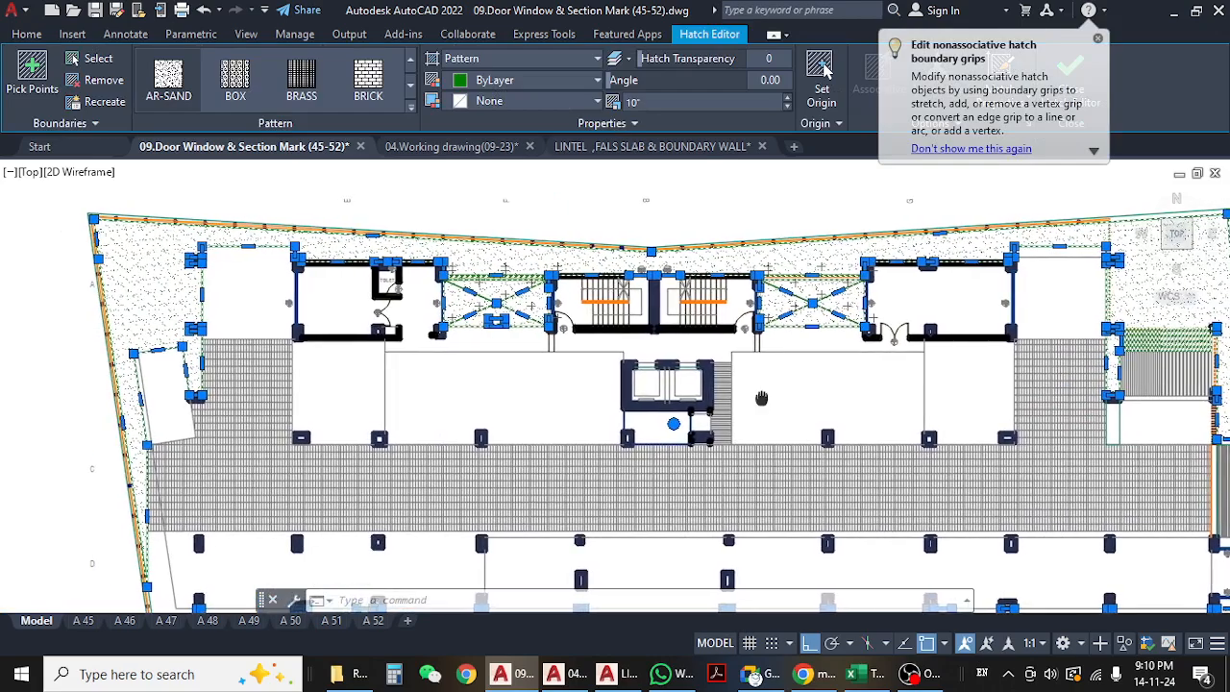
key(Escape)
mouse_move(473, 396)
middle_down()
mouse_move(502, 395)
mouse_move(497, 361)
middle_up()
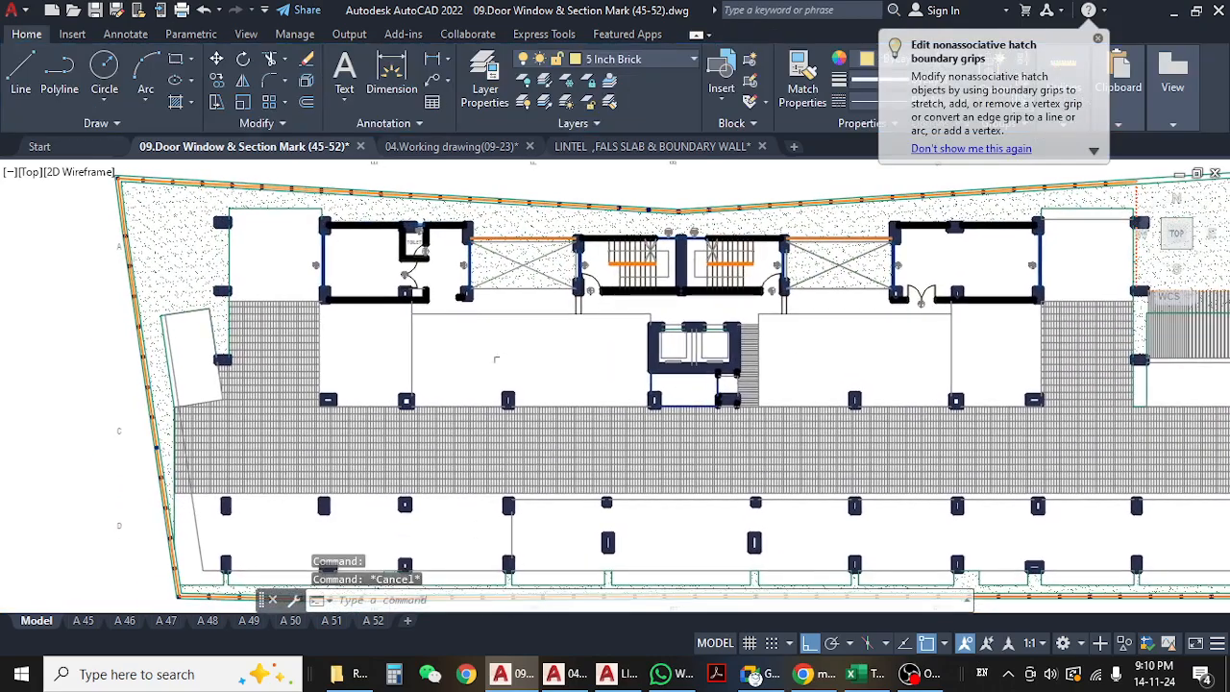
- Examine the twin staircases, the lift core and the lobby between them on the floor plan
scroll(560, 300, up, 4)
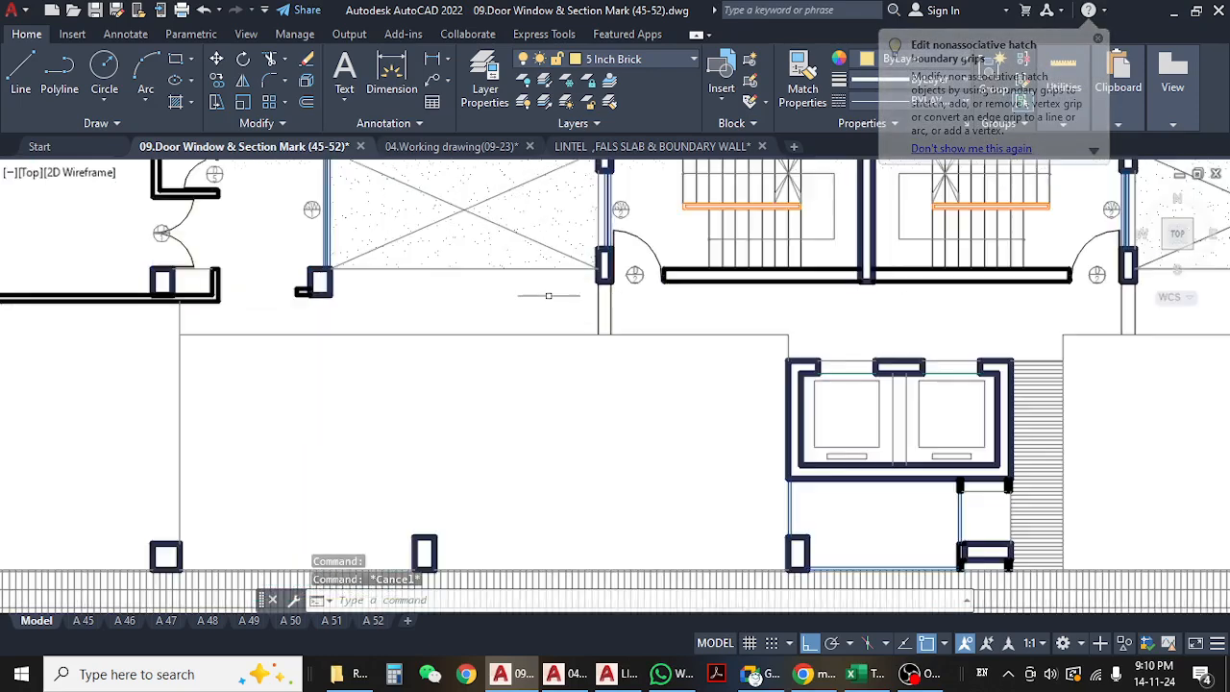
middle_drag(605, 336, 403, 455)
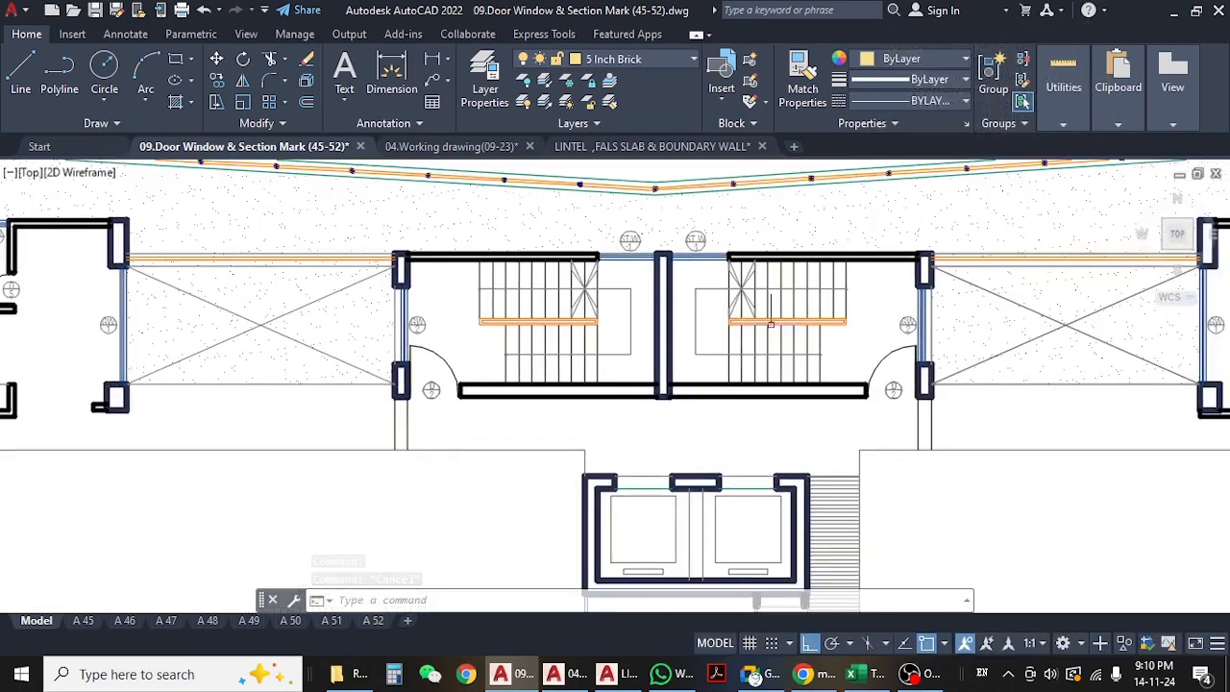
middle_drag(833, 542, 659, 382)
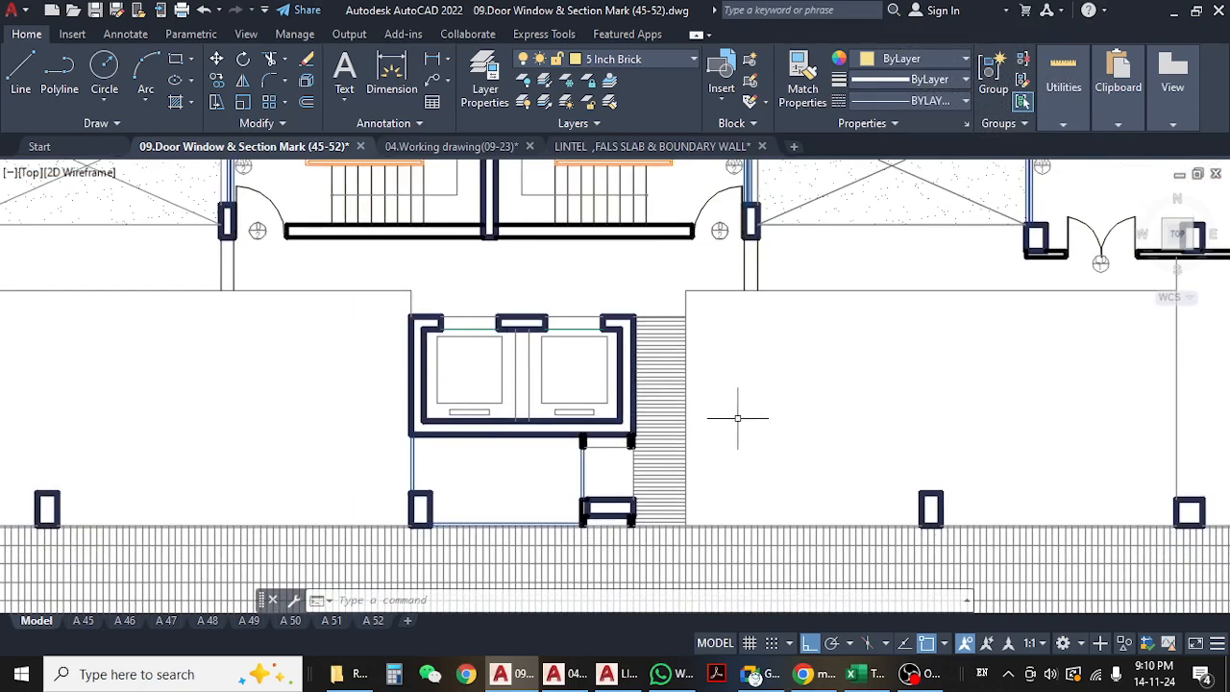
scroll(737, 418, down, 4)
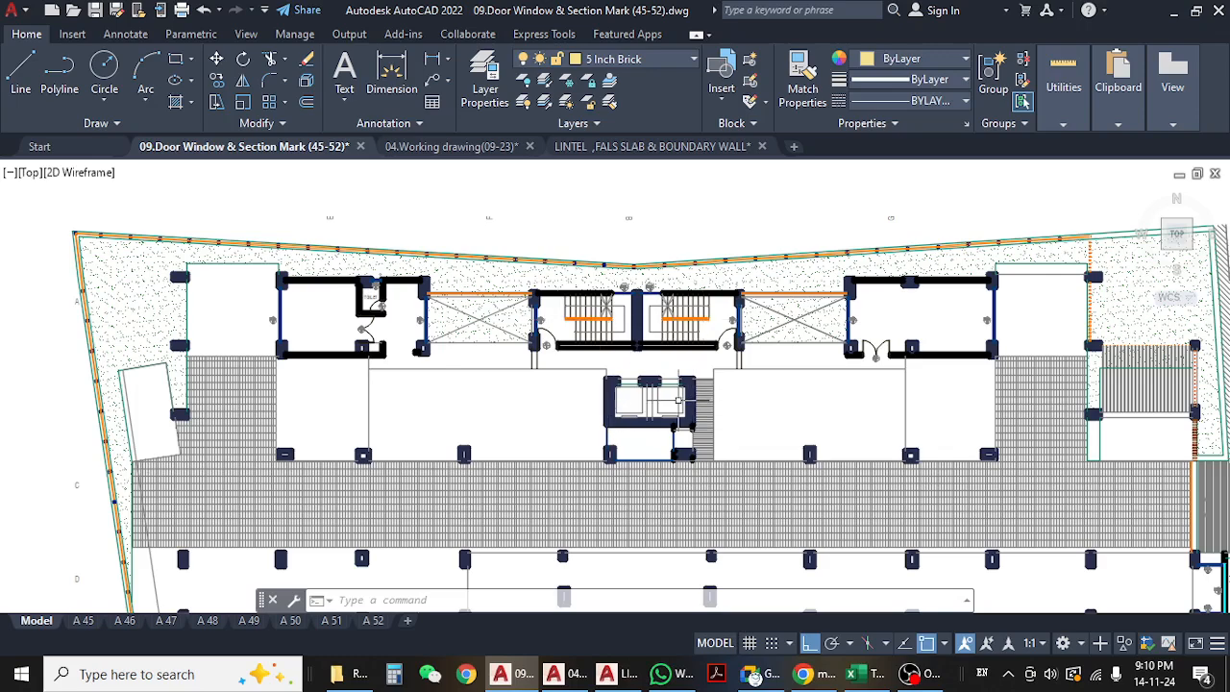
scroll(653, 365, up, 4)
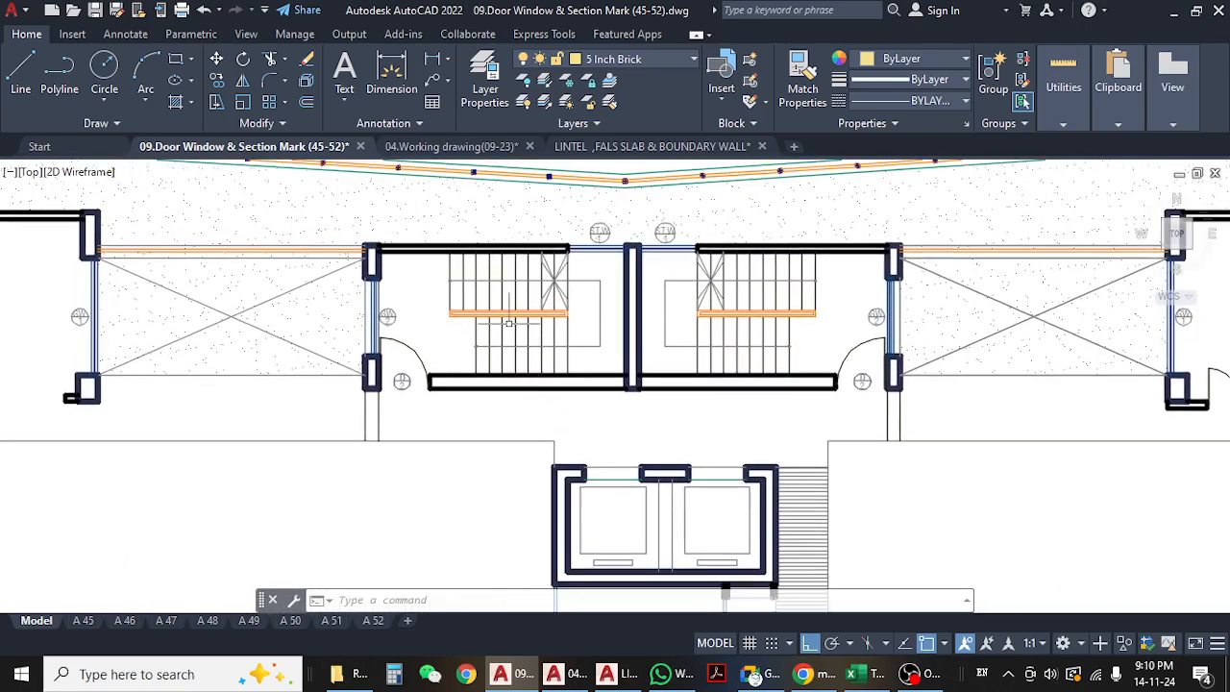
middle_drag(719, 401, 737, 388)
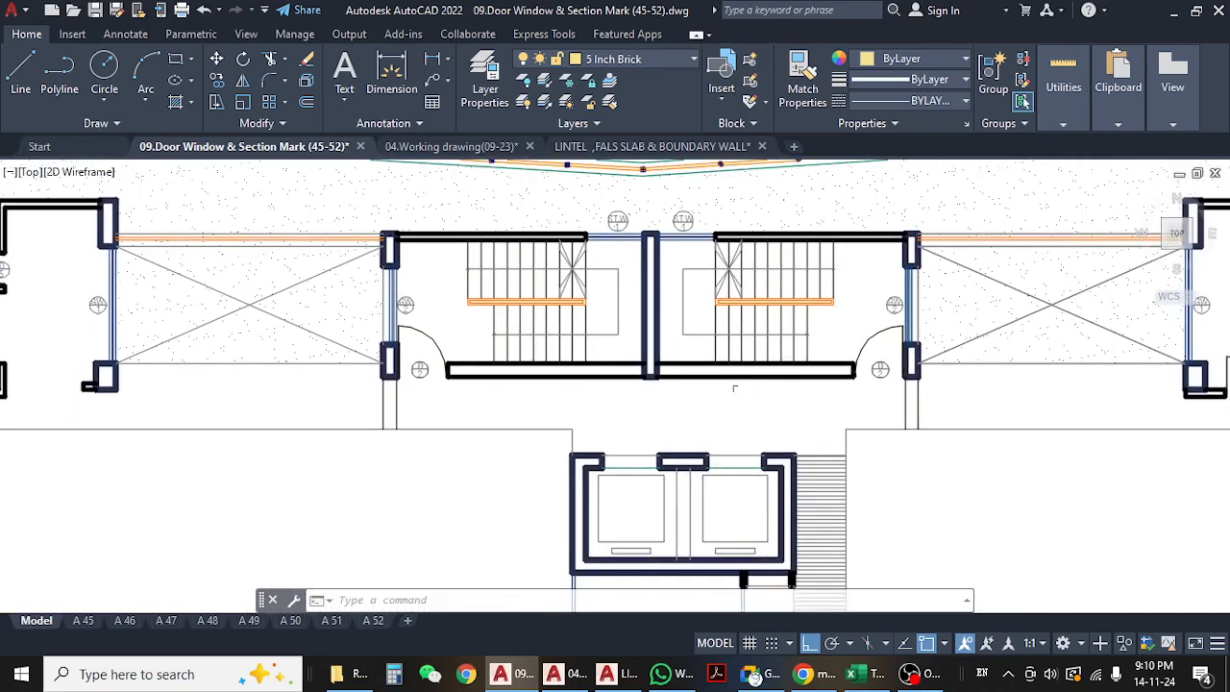
middle_drag(680, 451, 588, 411)
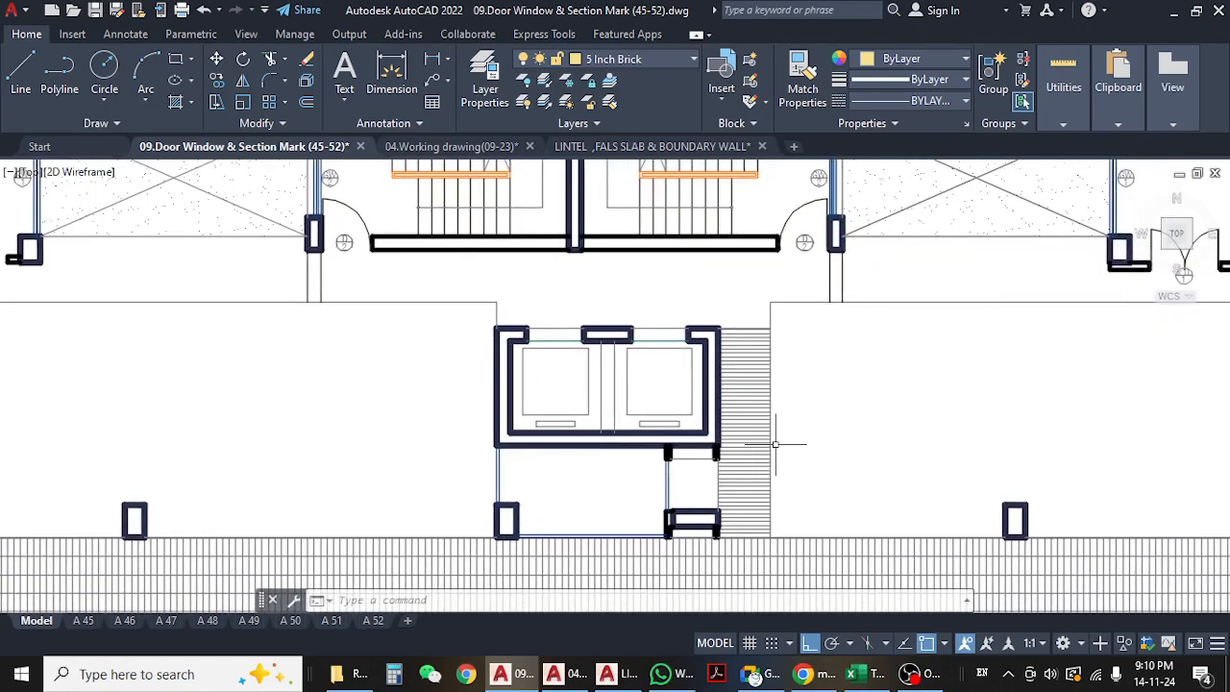
middle_drag(548, 361, 691, 464)
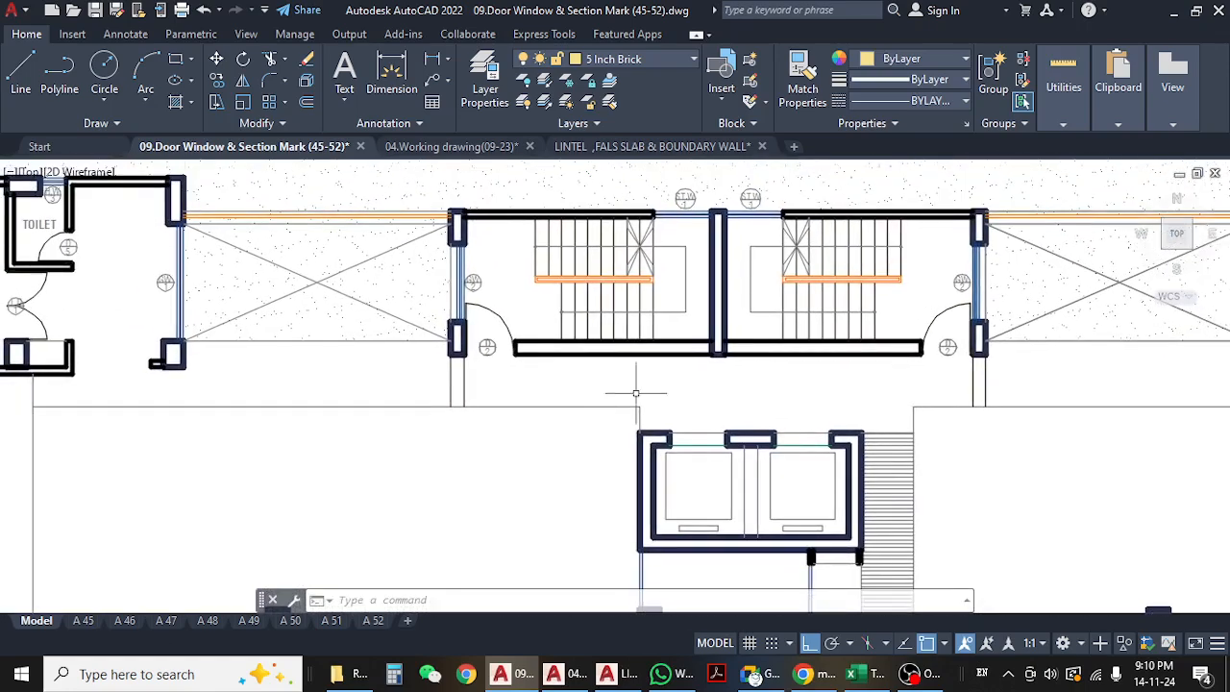
- Examine the open floor areas on both sides of the lift core, the hatched driveway and the column rows beyond it
scroll(626, 388, down, 2)
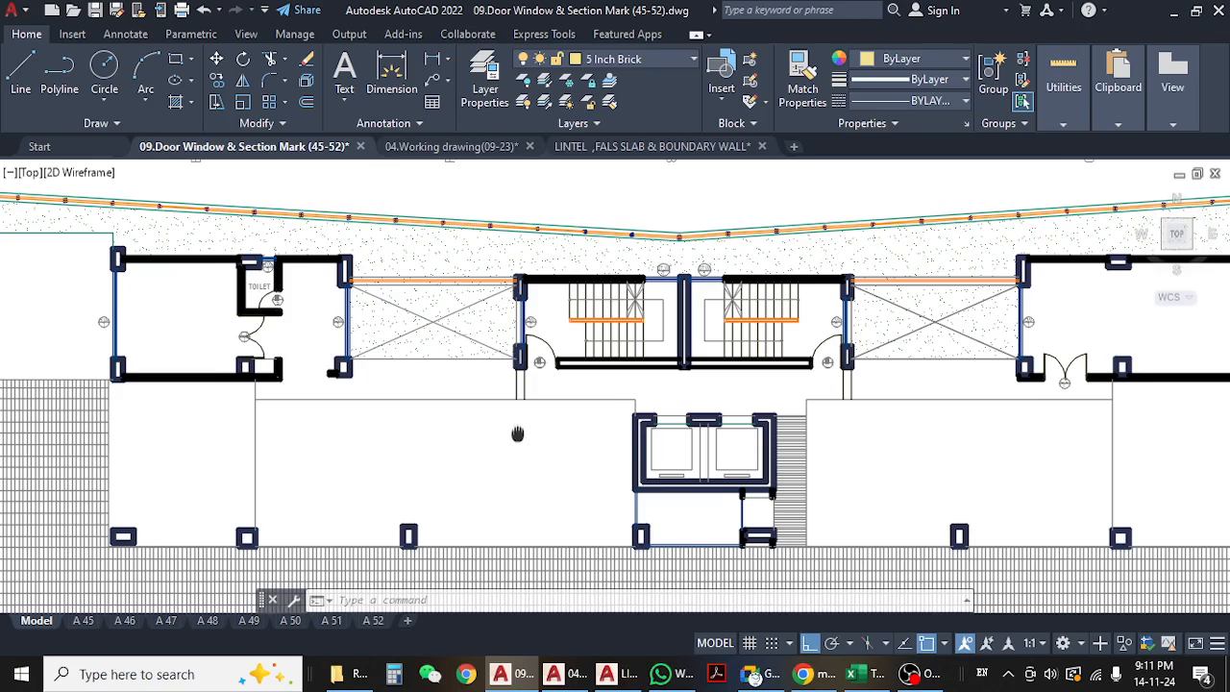
middle_drag(518, 432, 506, 378)
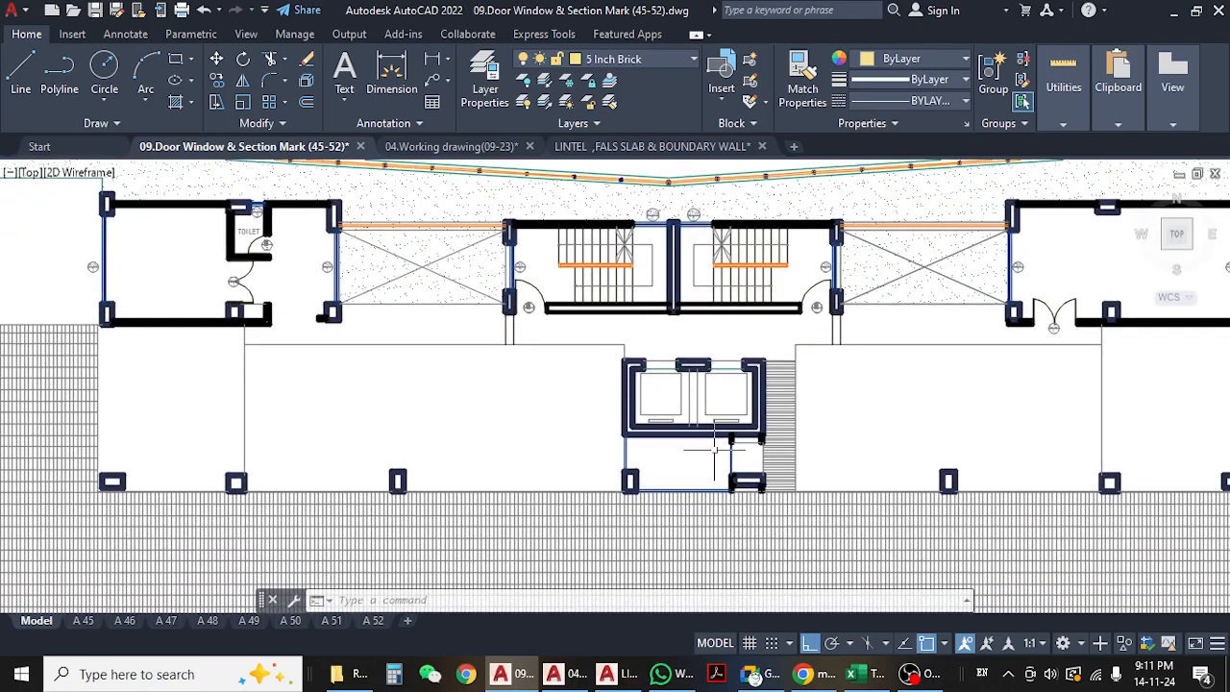
middle_drag(714, 452, 756, 473)
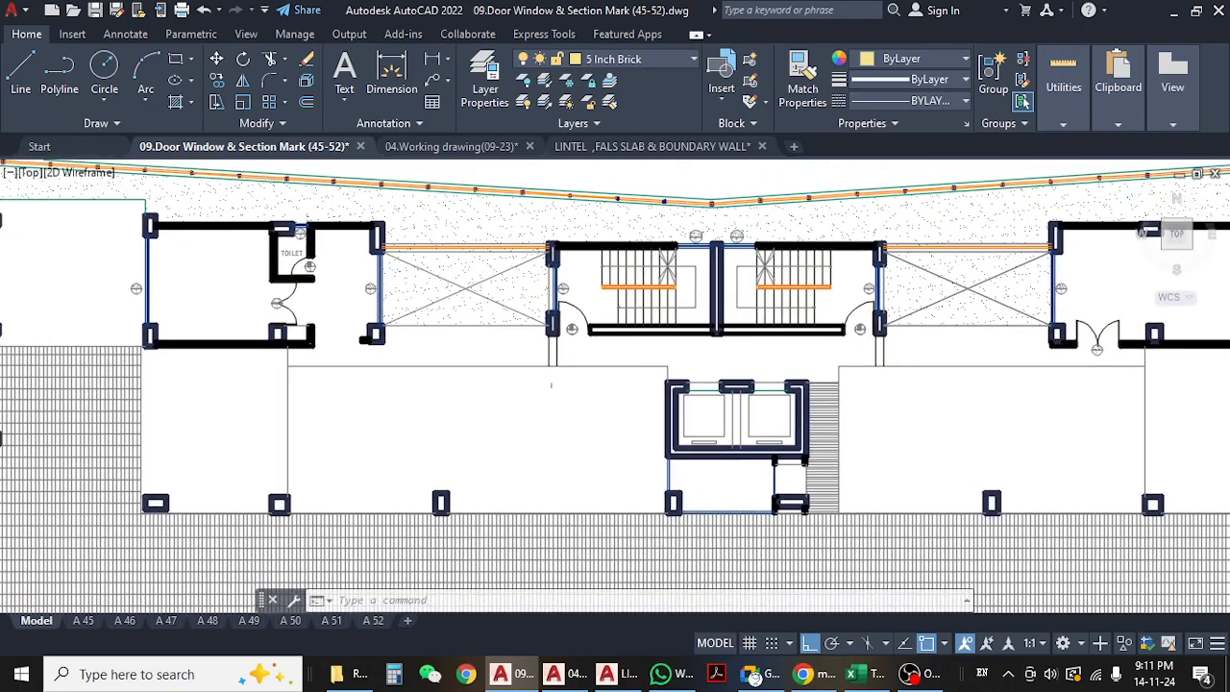
middle_drag(901, 374, 527, 394)
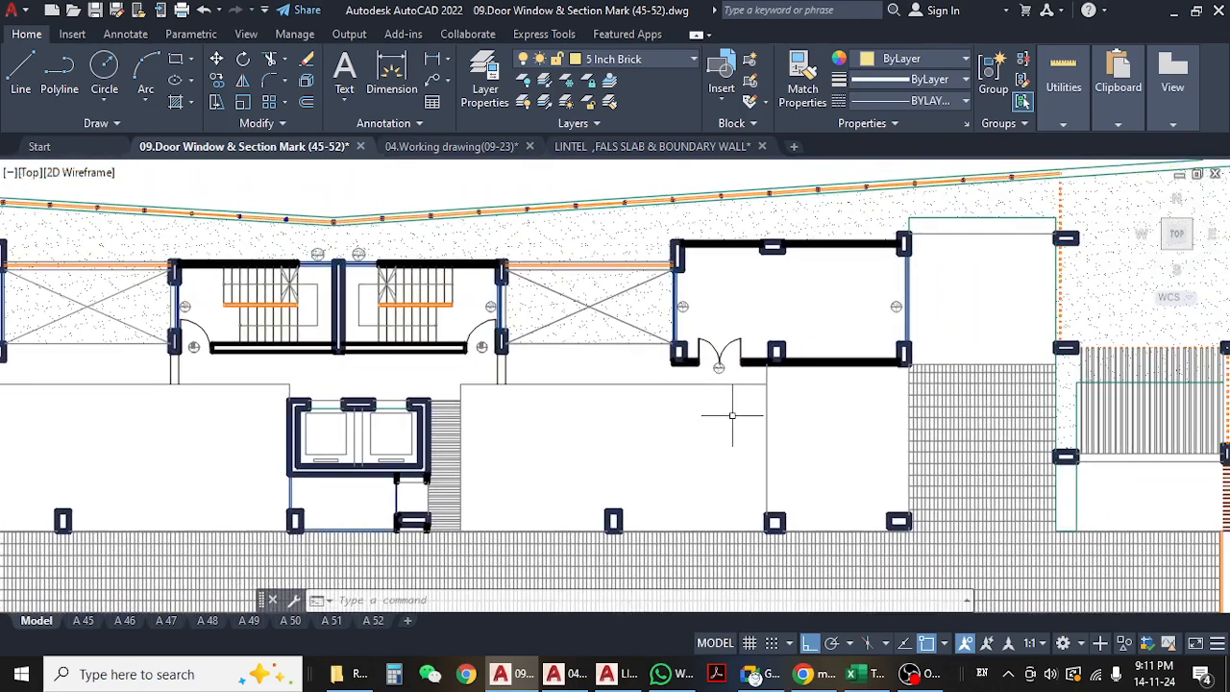
middle_drag(733, 412, 546, 400)
middle_drag(947, 519, 925, 321)
scroll(948, 415, down, 2)
scroll(589, 459, down, 2)
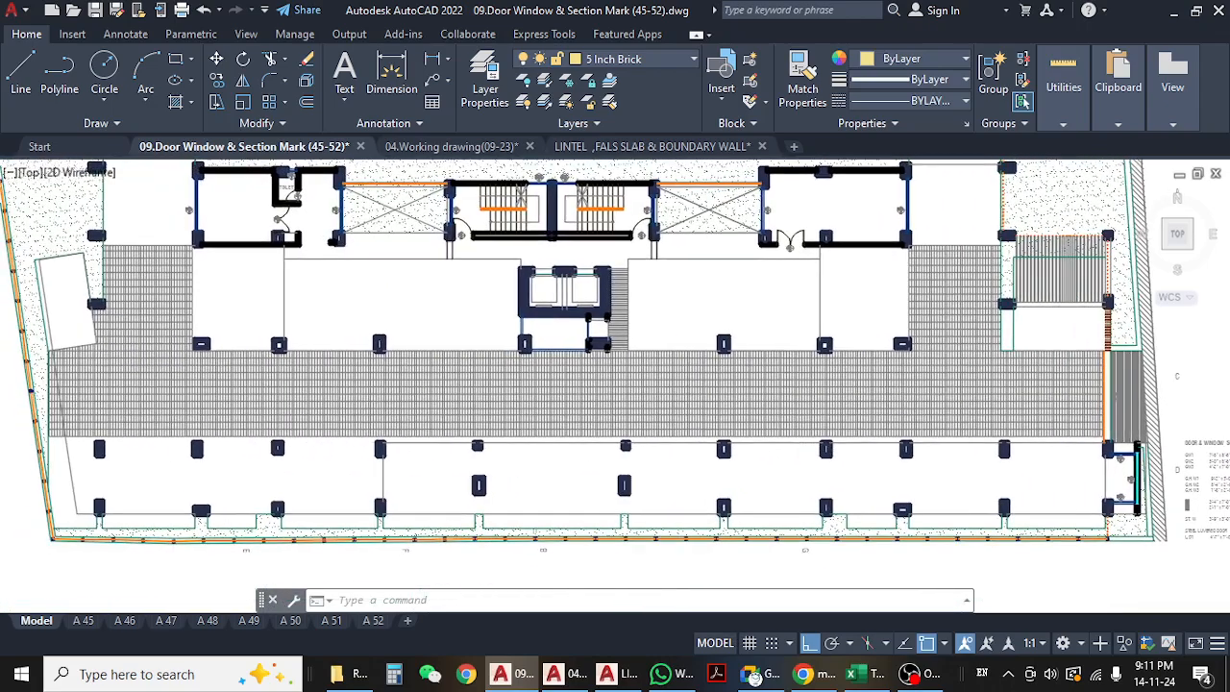
middle_drag(590, 459, 728, 478)
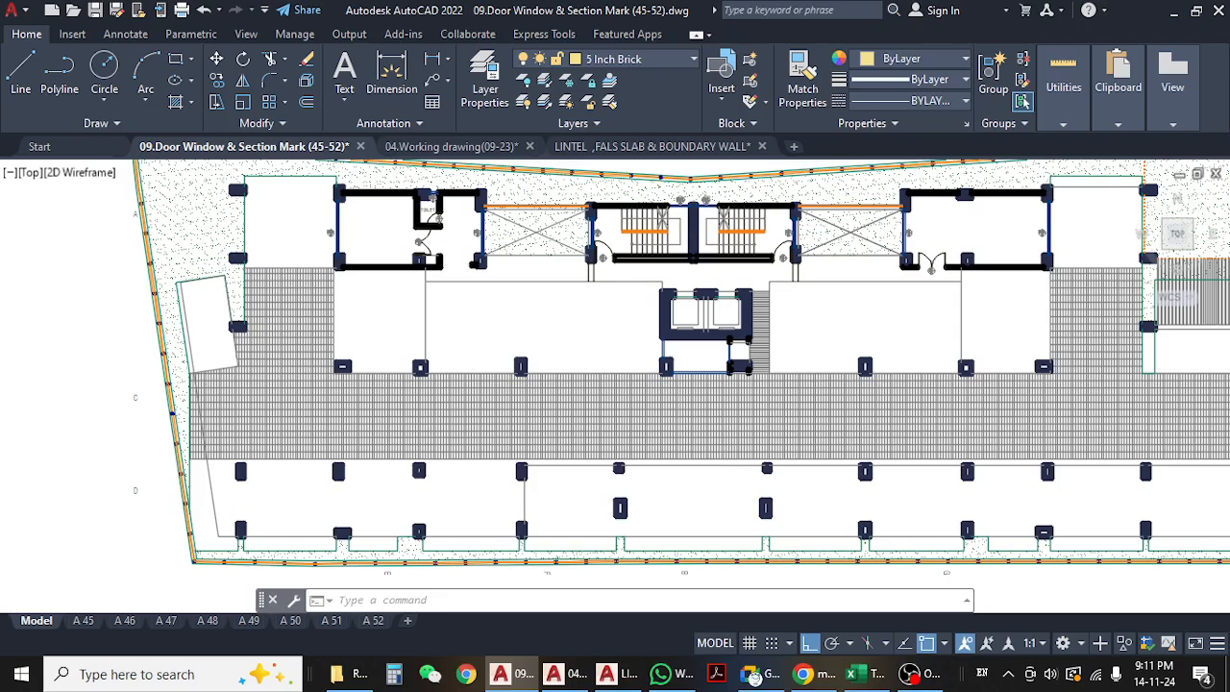
- Examine the whole floor plan around the hatched driveway, from the far boundary wall to the entrance-side ramp and guard room
middle_drag(434, 370, 514, 410)
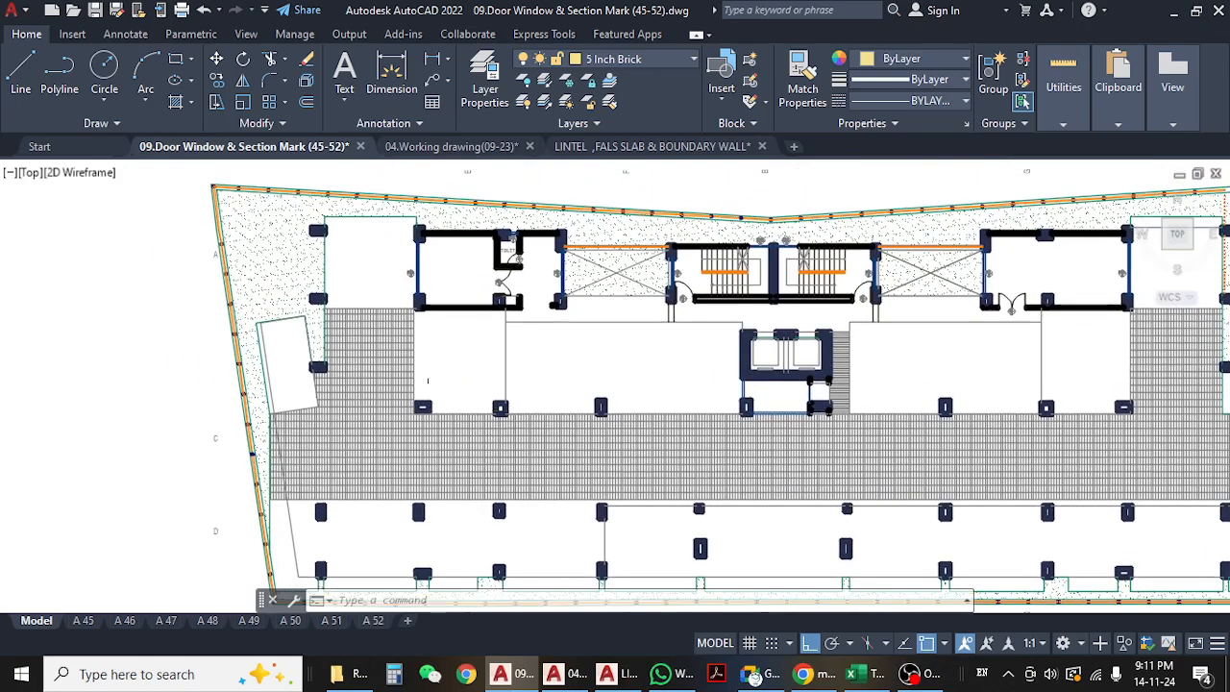
middle_drag(593, 533, 505, 487)
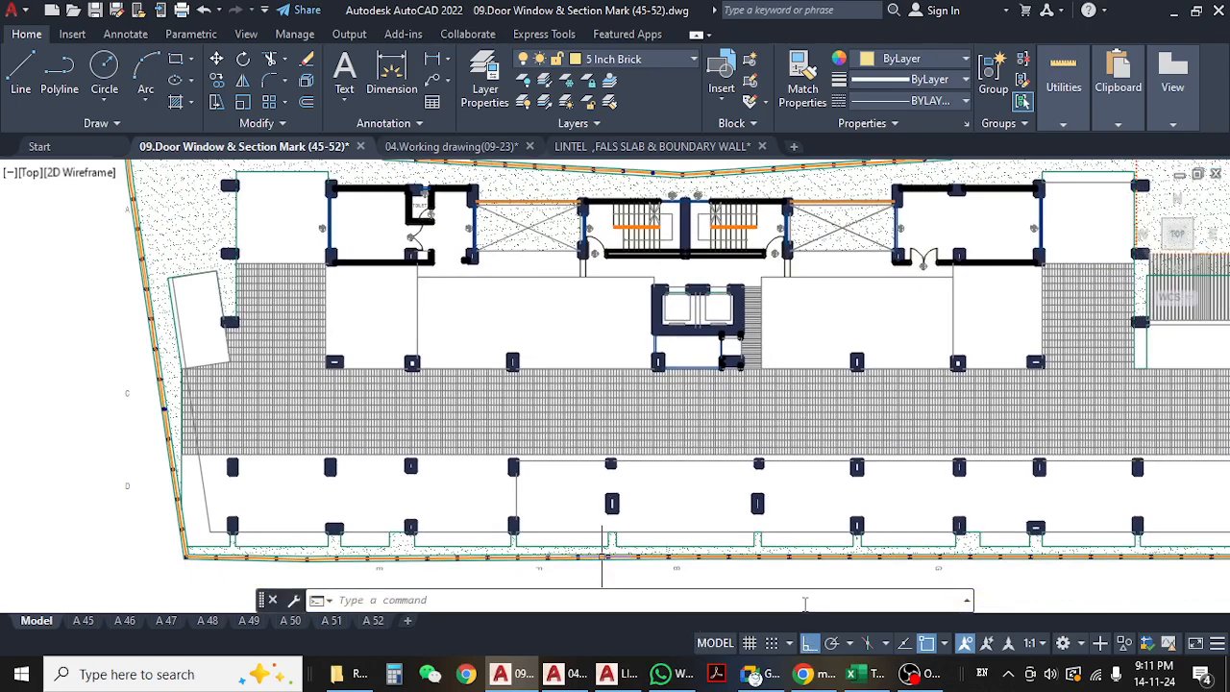
middle_drag(571, 488, 456, 509)
middle_drag(693, 513, 648, 513)
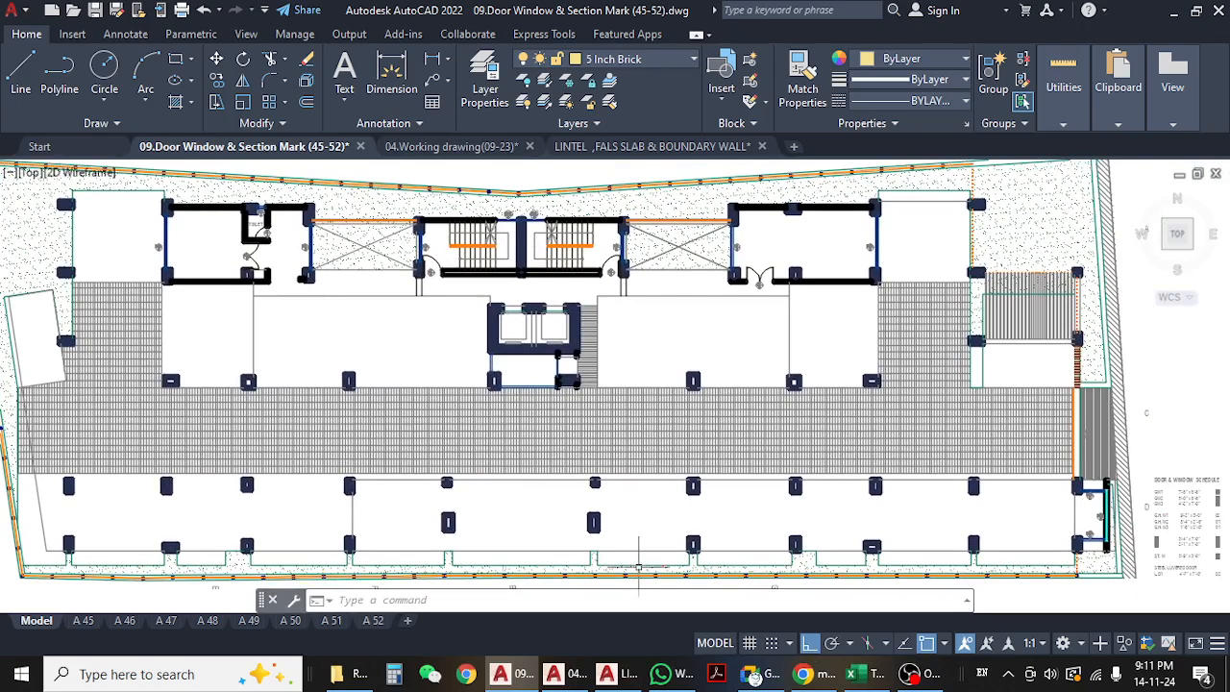
middle_drag(603, 561, 638, 547)
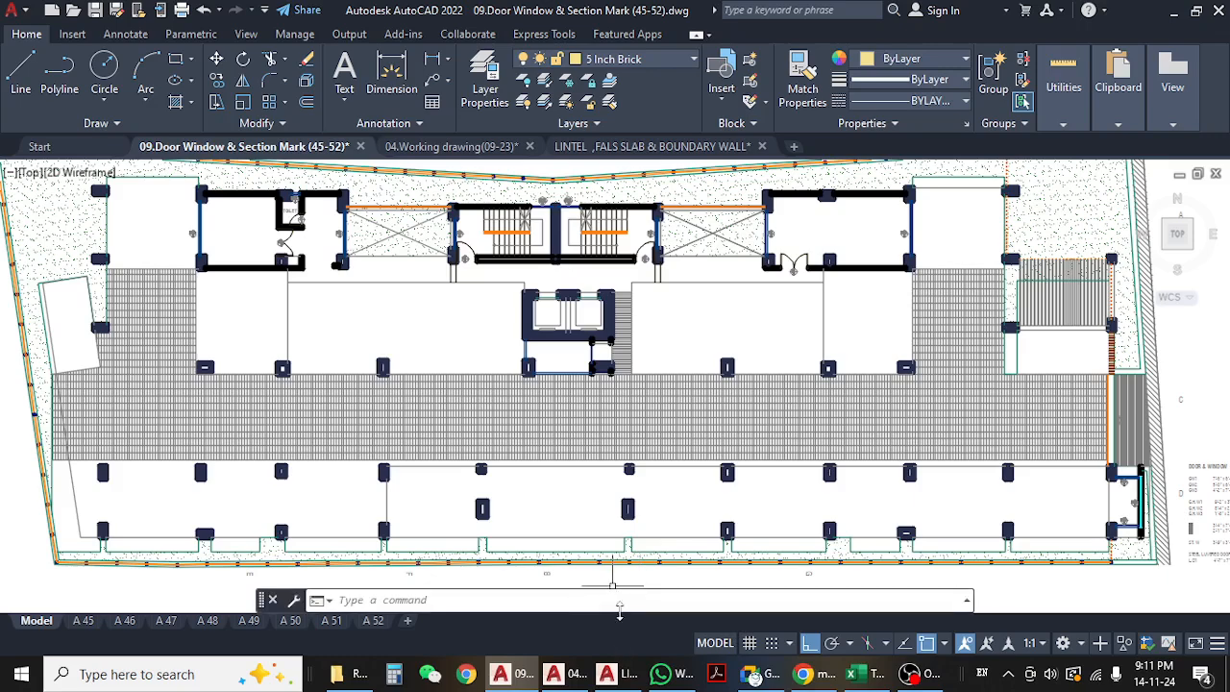
middle_drag(540, 501, 617, 540)
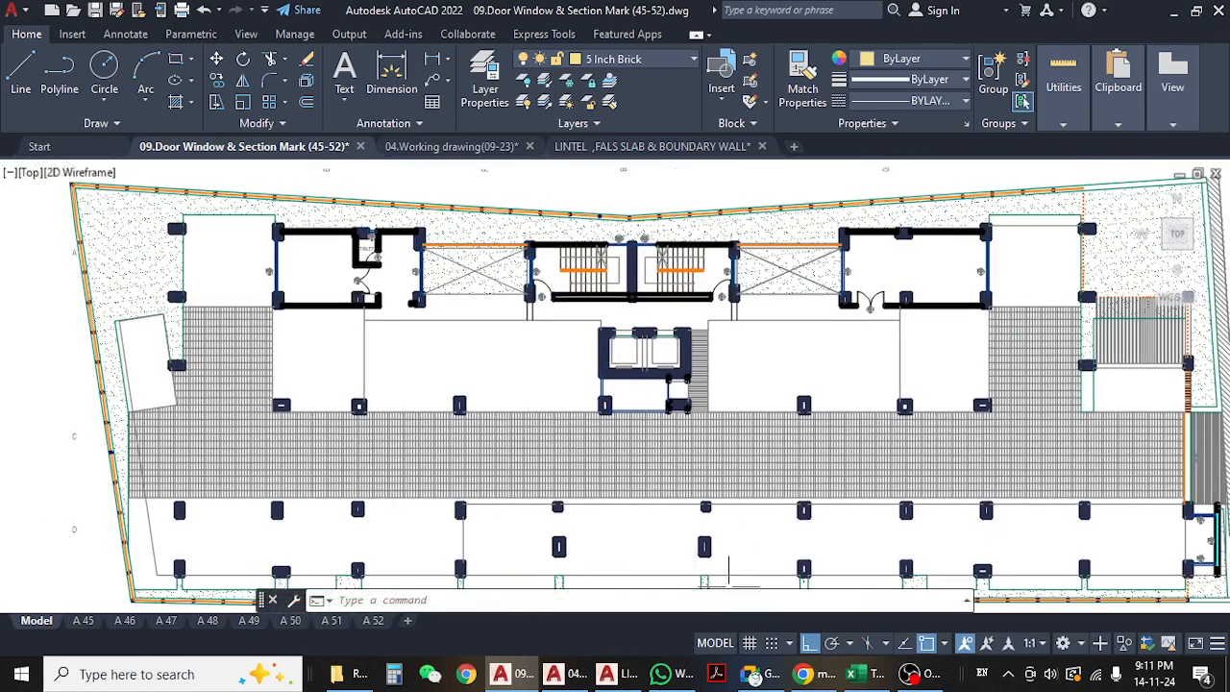
middle_drag(592, 540, 516, 535)
middle_drag(668, 533, 700, 544)
mouse_move(600, 545)
middle_down()
mouse_move(647, 545)
mouse_move(584, 550)
mouse_move(594, 548)
middle_up()
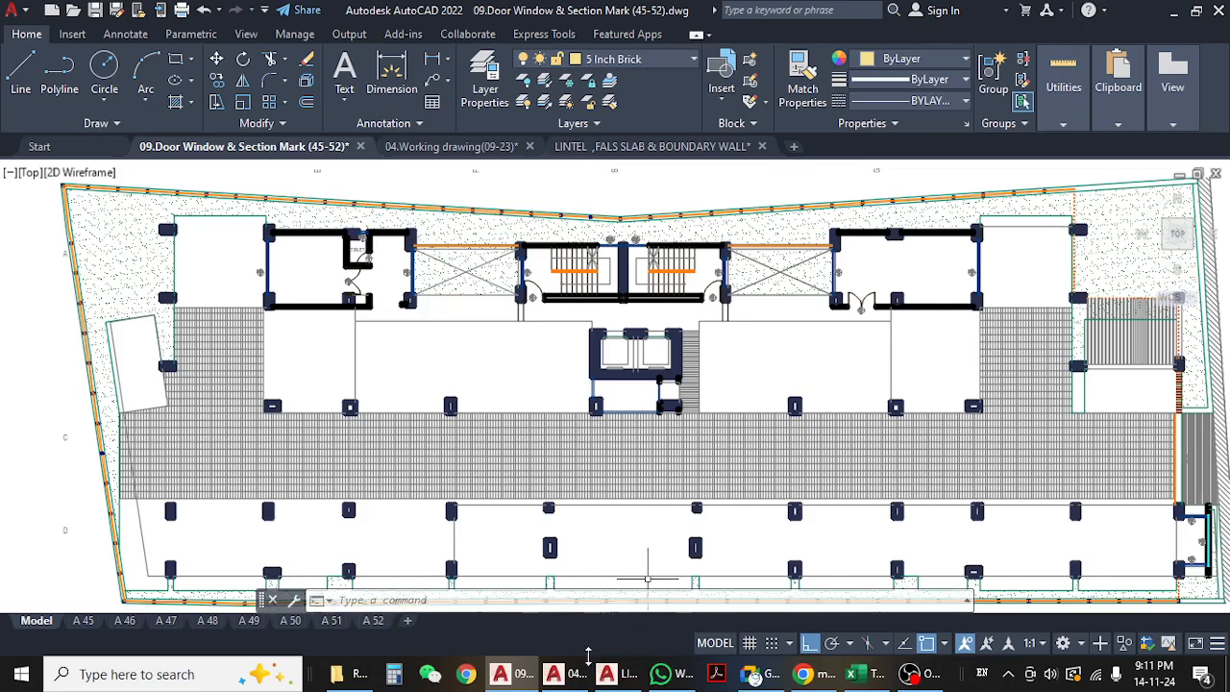
- Switch to the Total Estimate-Khalil Garden workbook in Excel and inspect the length entry for the 6" thick brick bonded concrete item
click(853, 675)
click(409, 444)
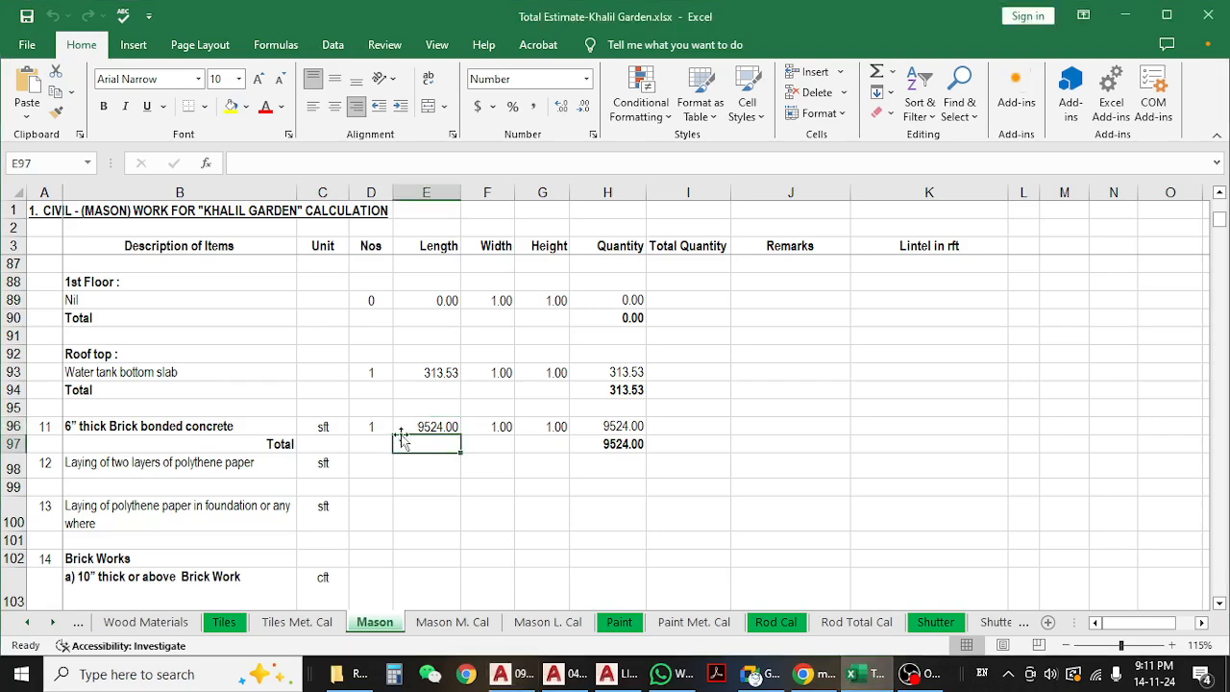
scroll(336, 432, down, 1)
click(223, 374)
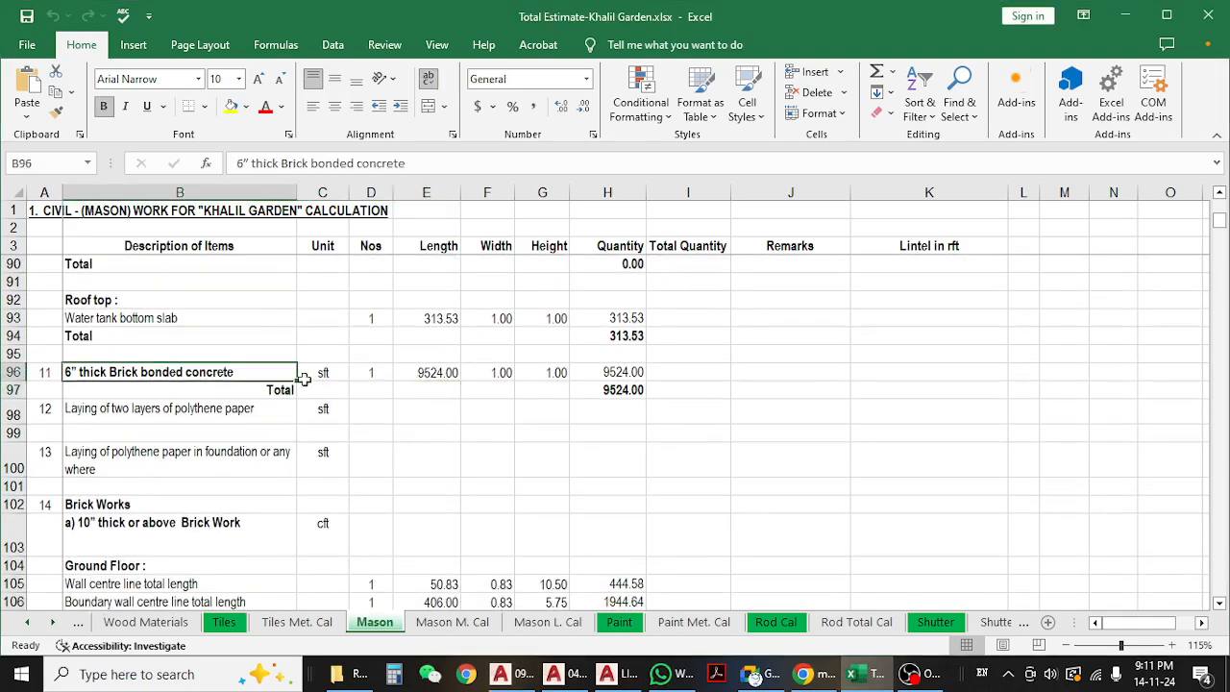
click(430, 375)
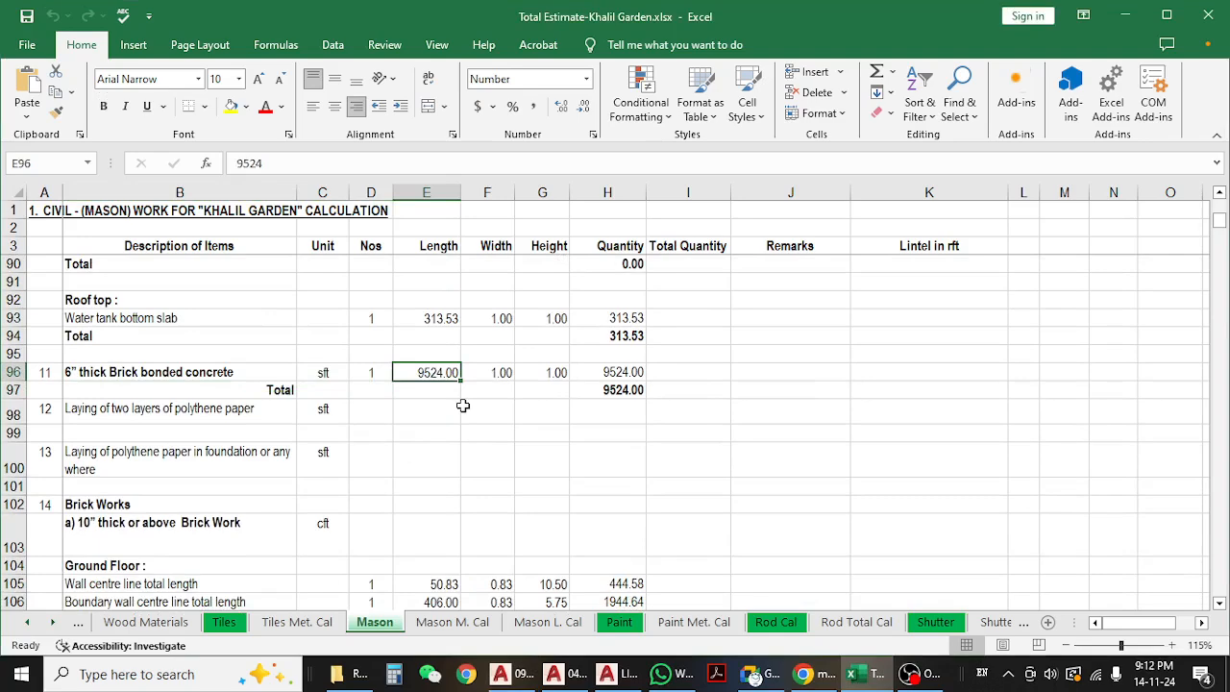
scroll(385, 420, down, 1)
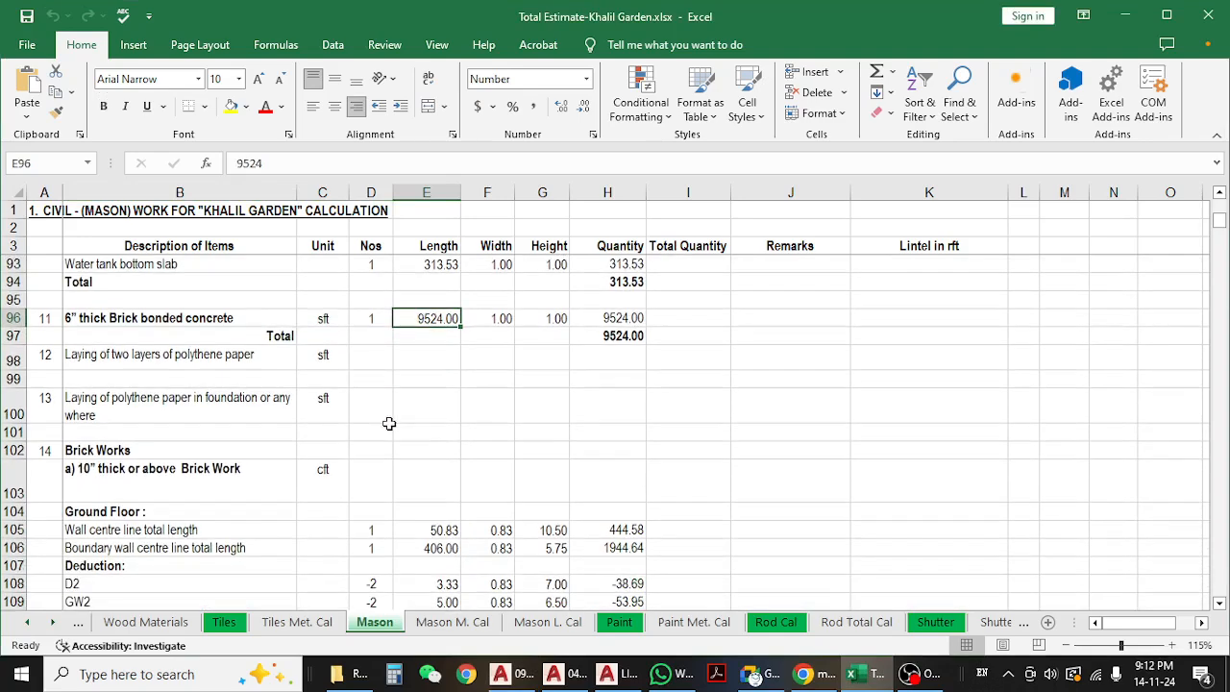
scroll(390, 422, up, 1)
scroll(497, 437, up, 1)
scroll(467, 442, down, 3)
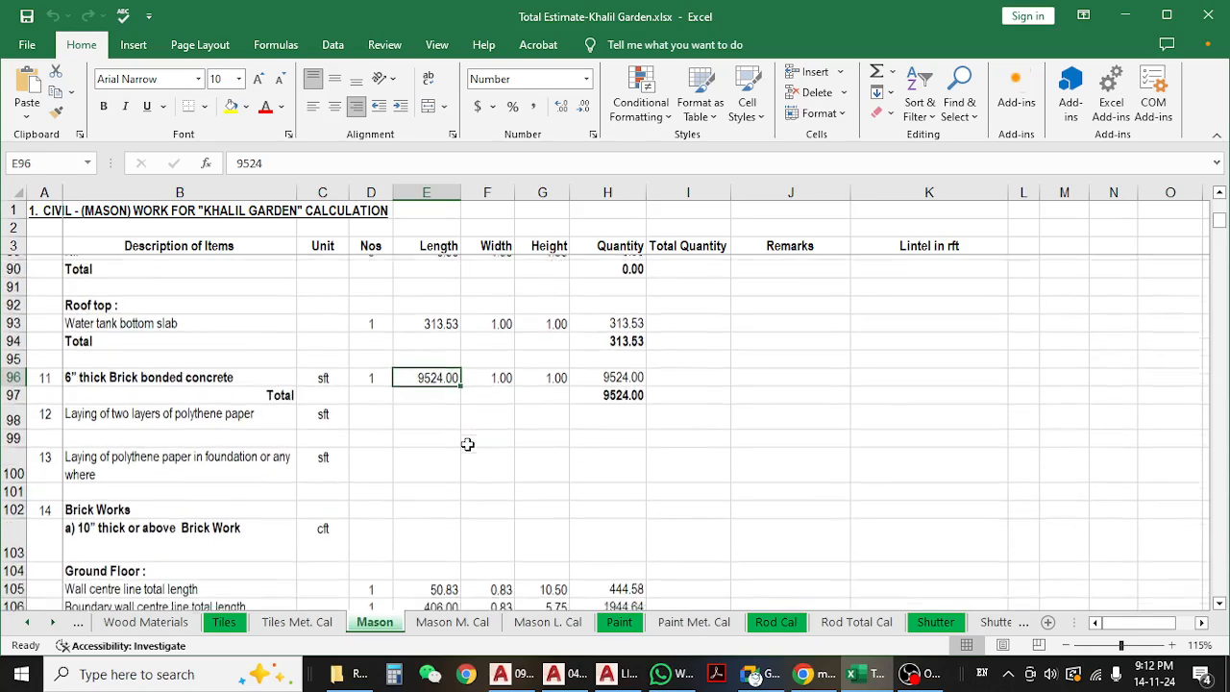
scroll(467, 444, up, 2)
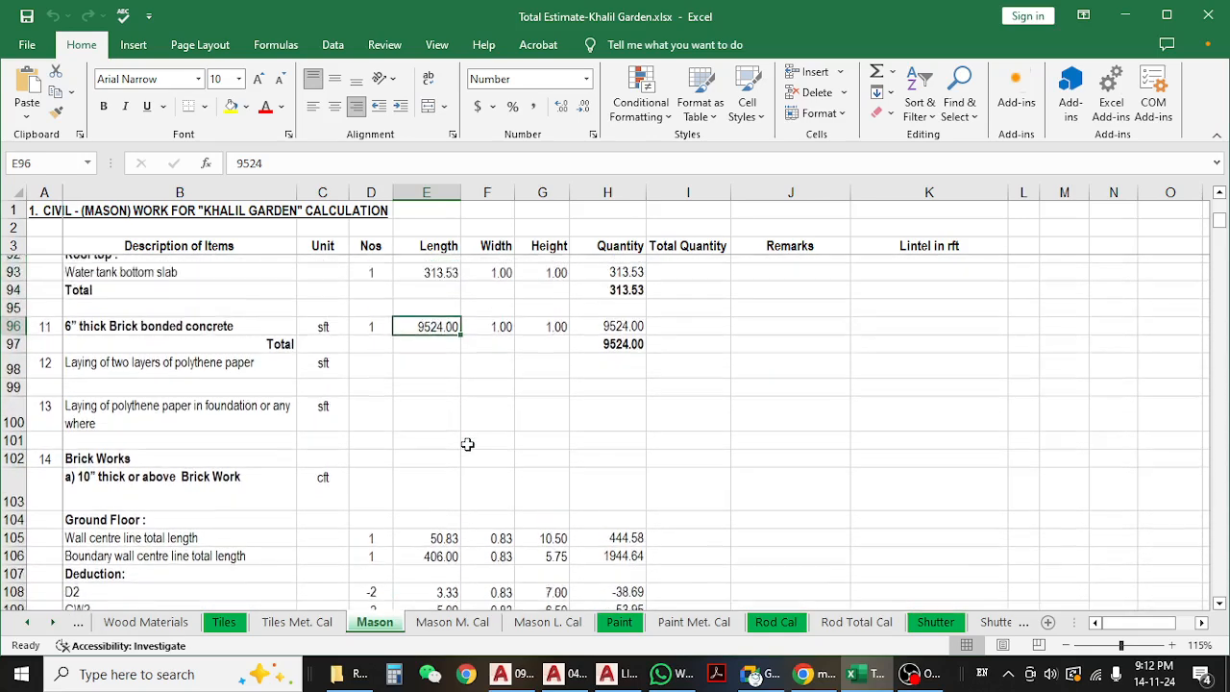
- Inspect the item for laying two layers of polythene paper, checking its number, length and quantity cells
click(204, 396)
click(170, 416)
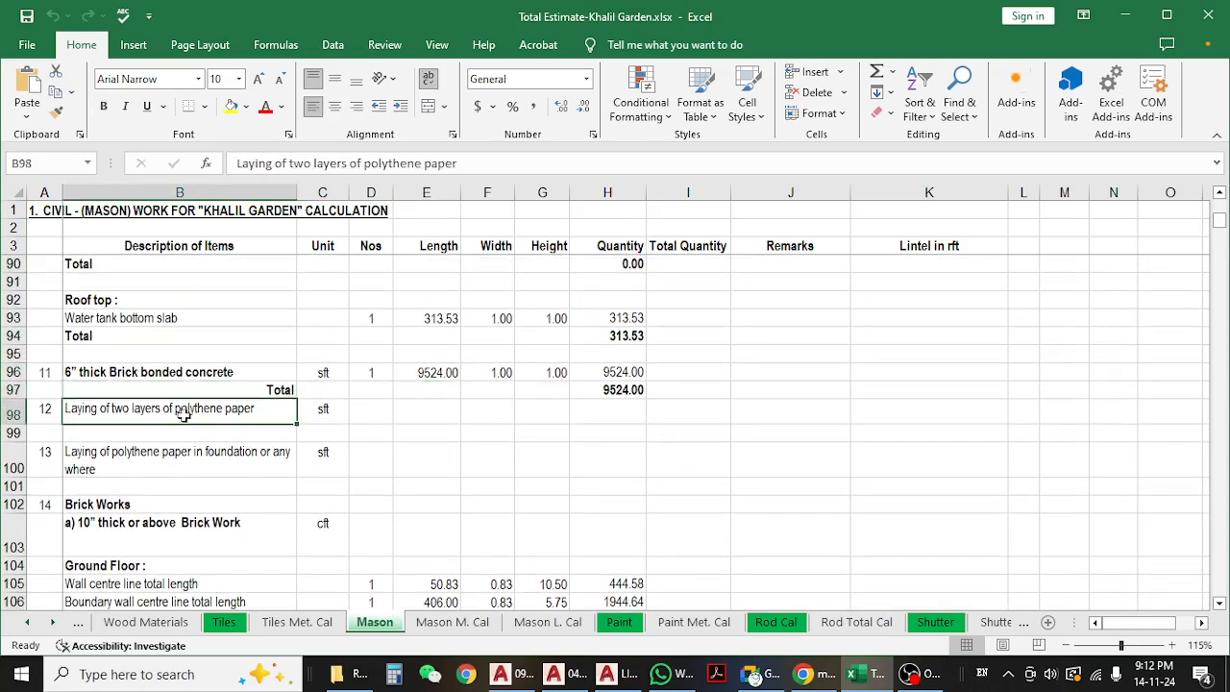
click(425, 409)
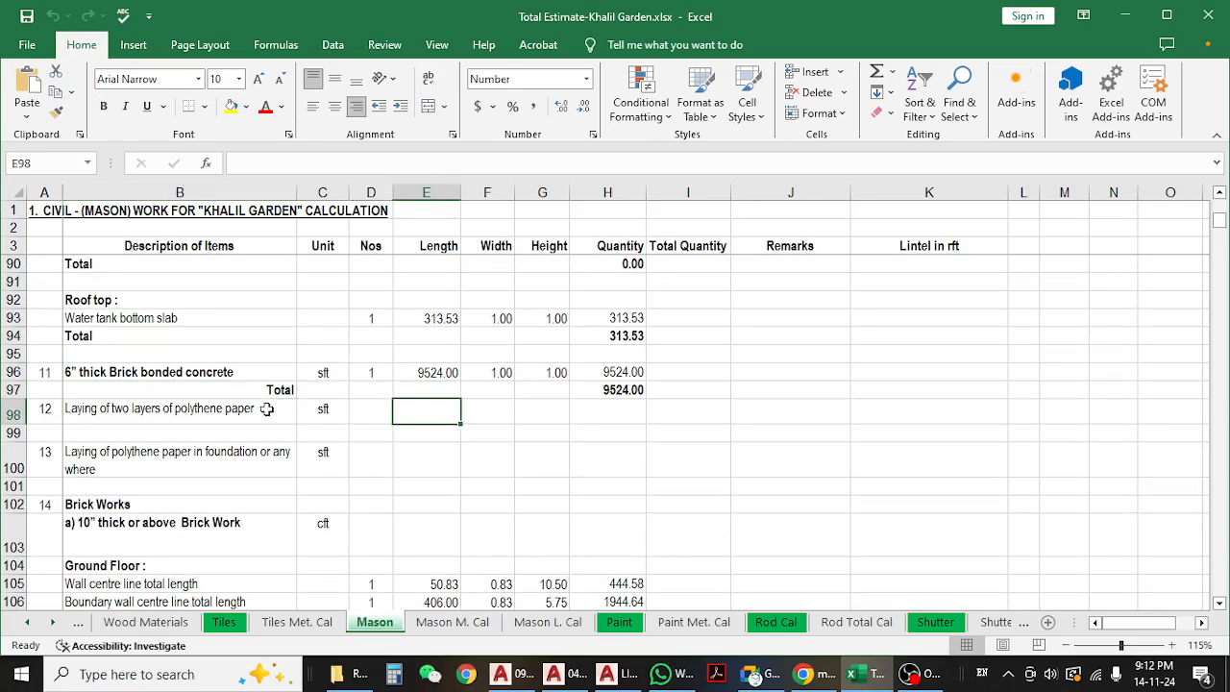
click(232, 402)
click(426, 408)
click(601, 416)
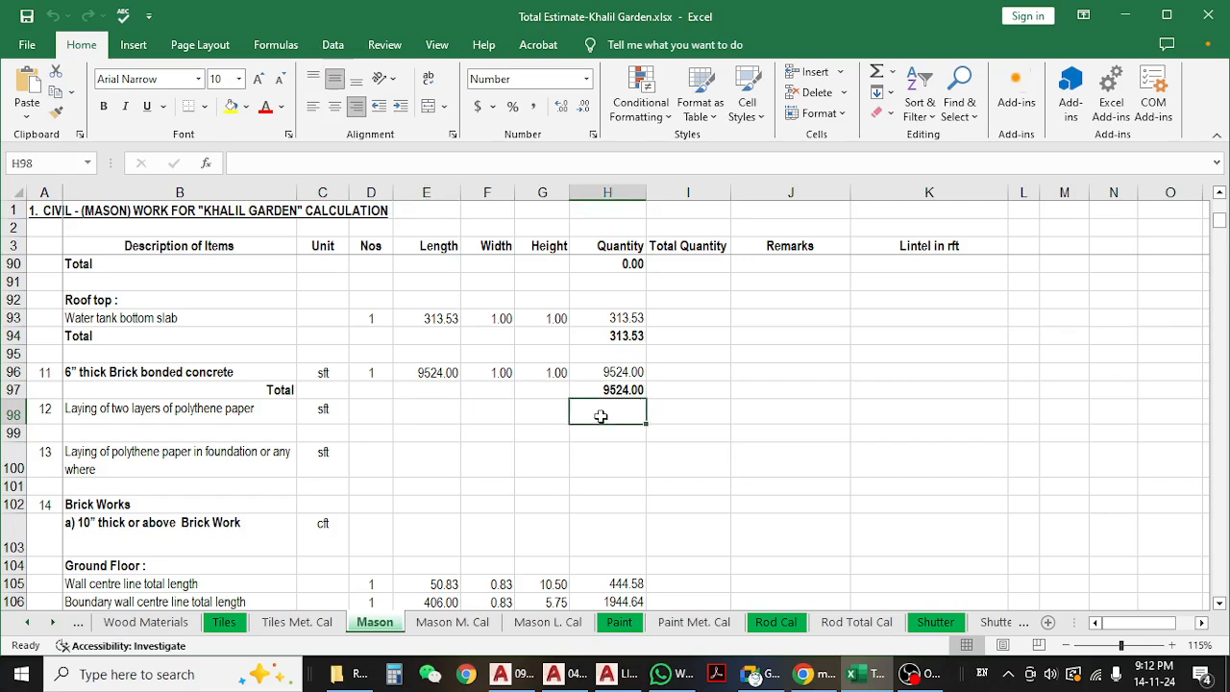
click(259, 465)
click(236, 401)
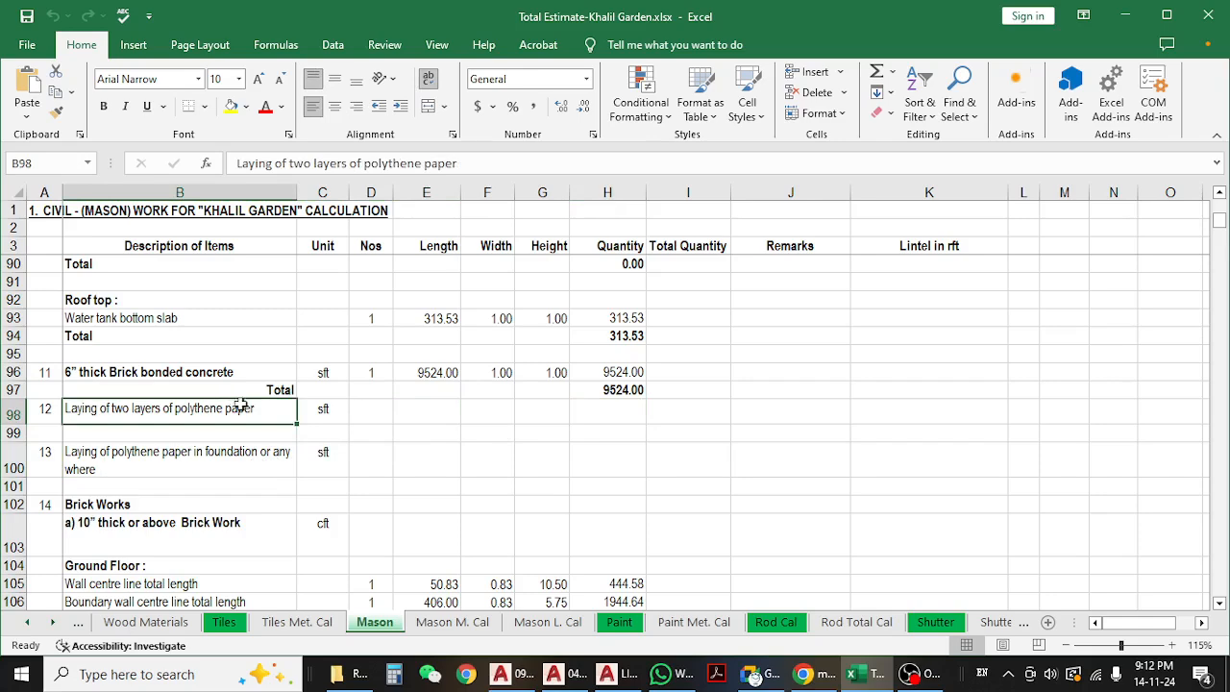
click(363, 420)
click(594, 420)
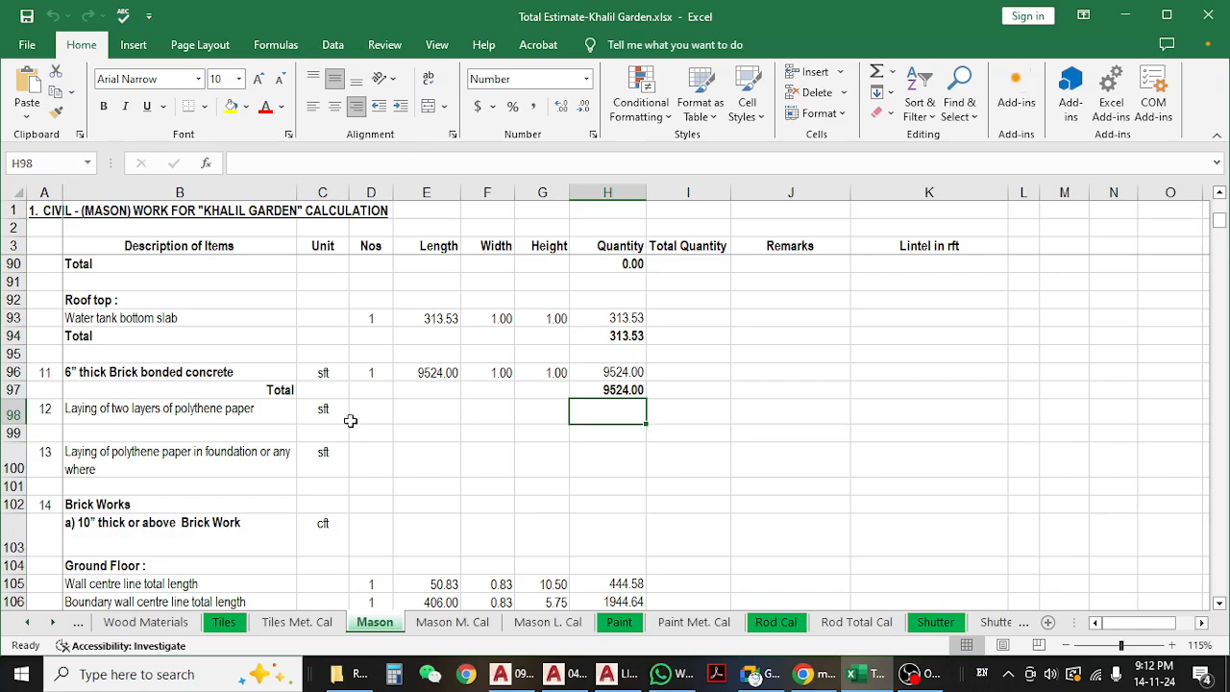
scroll(340, 422, down, 1)
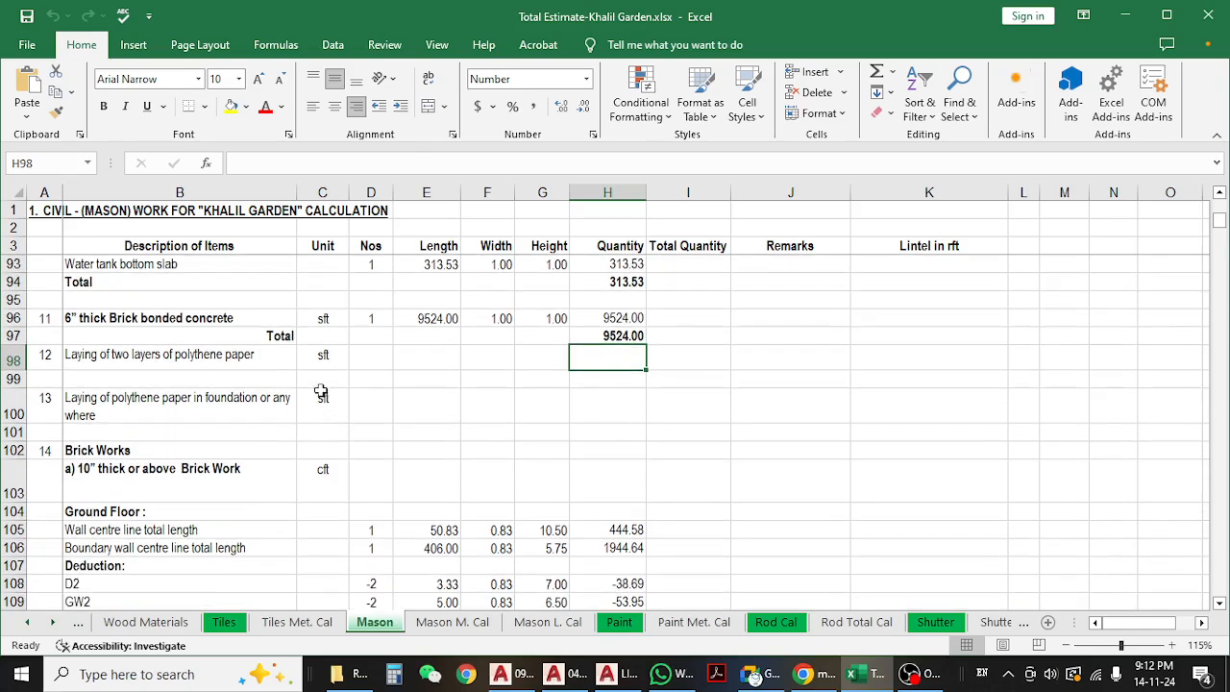
- Compare the brick bonded concrete item's number and length with the length cell of the two-layer polythene item
click(202, 332)
click(373, 321)
click(434, 322)
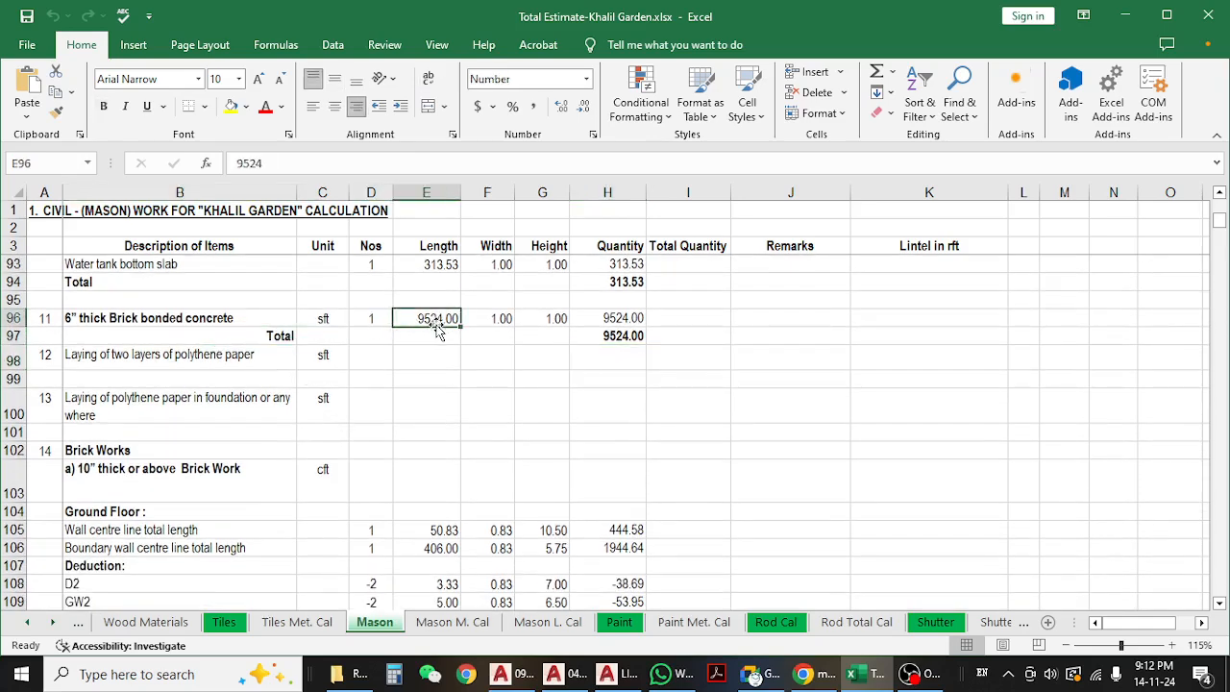
click(203, 357)
click(404, 364)
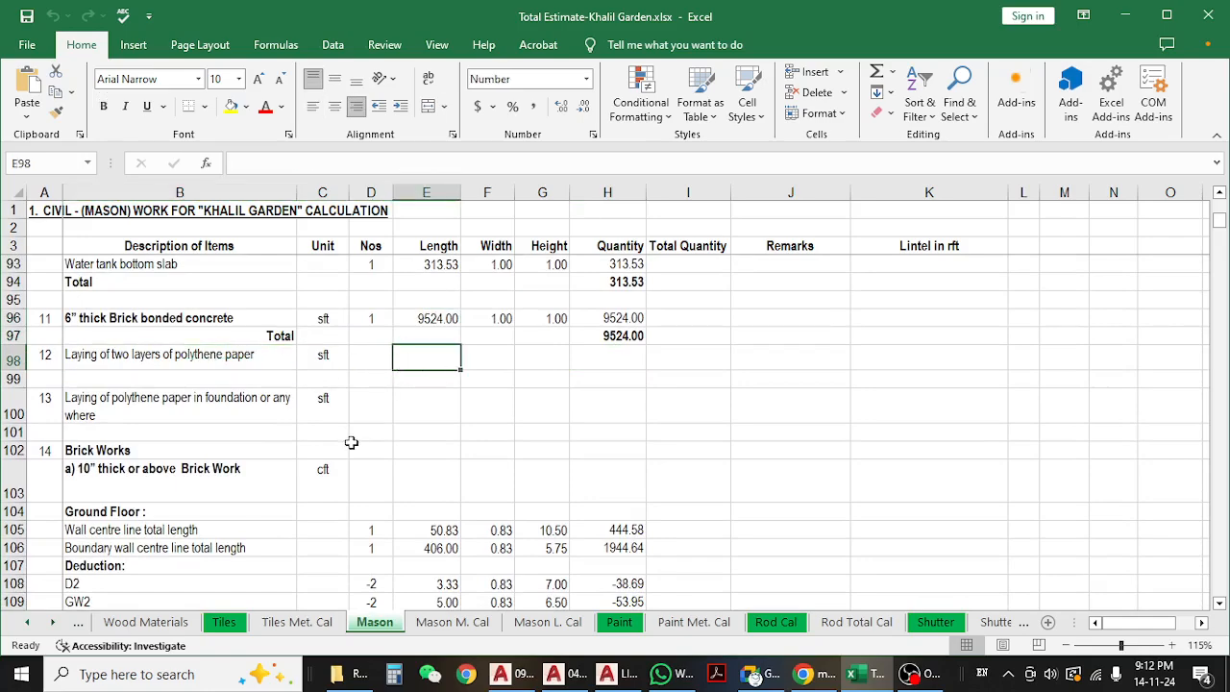
- Compare the descriptions of the two-layer polythene item and the item for polythene paper in foundation or anywhere
scroll(288, 413, down, 1)
click(176, 351)
scroll(317, 394, down, 1)
scroll(307, 403, up, 2)
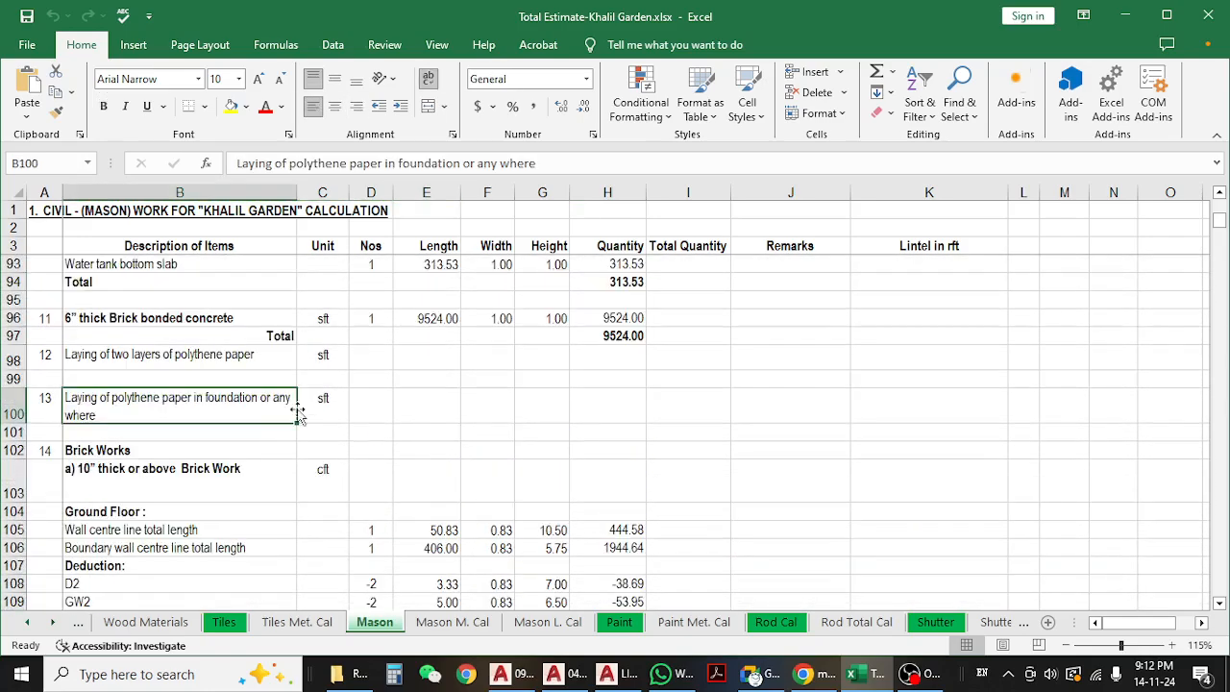
click(227, 361)
click(221, 429)
click(227, 352)
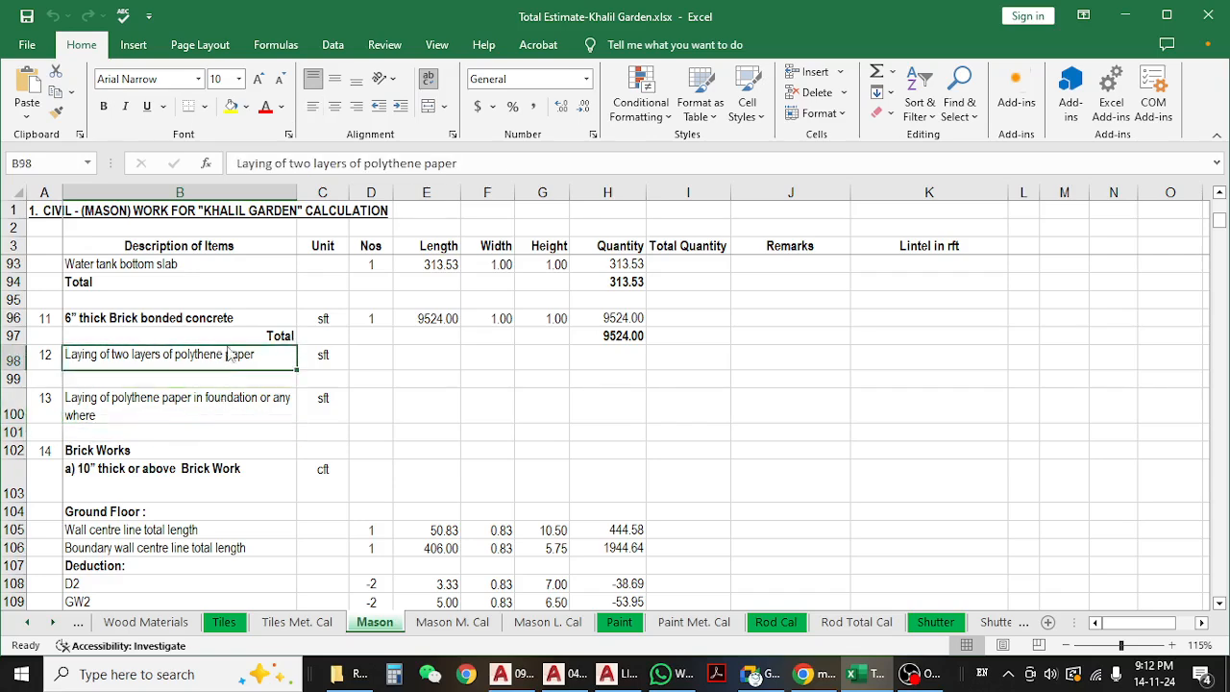
click(213, 417)
scroll(219, 415, down, 1)
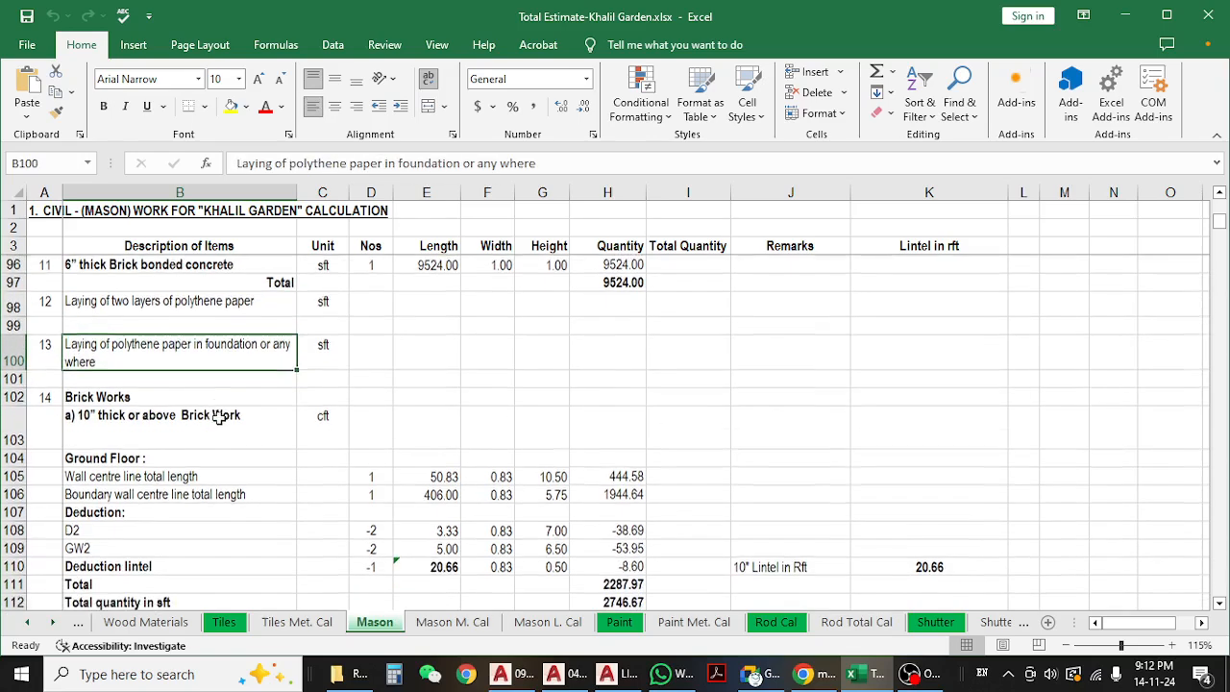
click(210, 302)
click(210, 348)
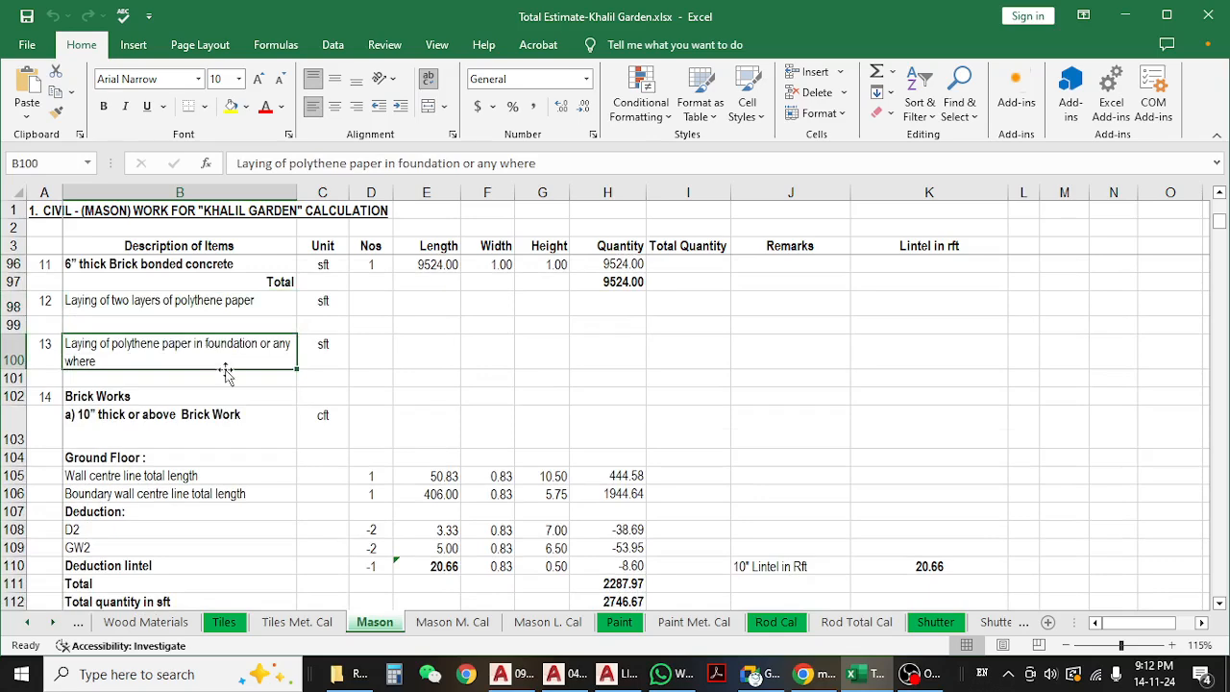
- Check the number and quantity cells beside the two polythene paper items
scroll(240, 373, up, 1)
click(377, 363)
click(642, 376)
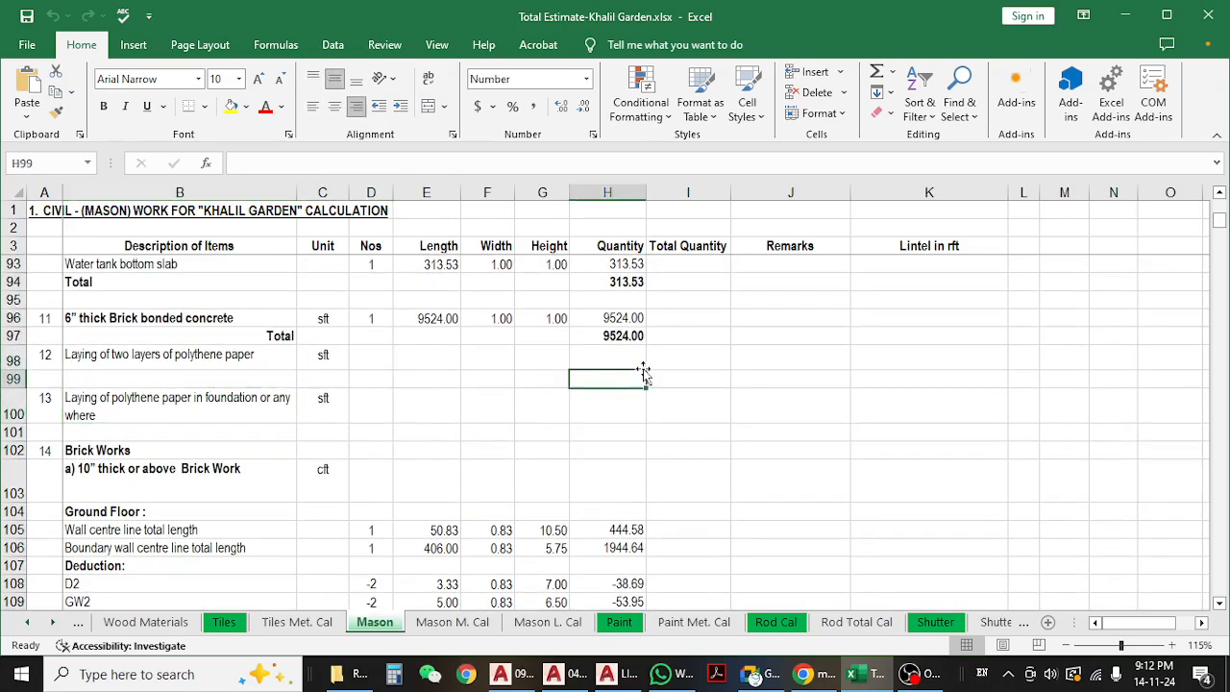
click(384, 411)
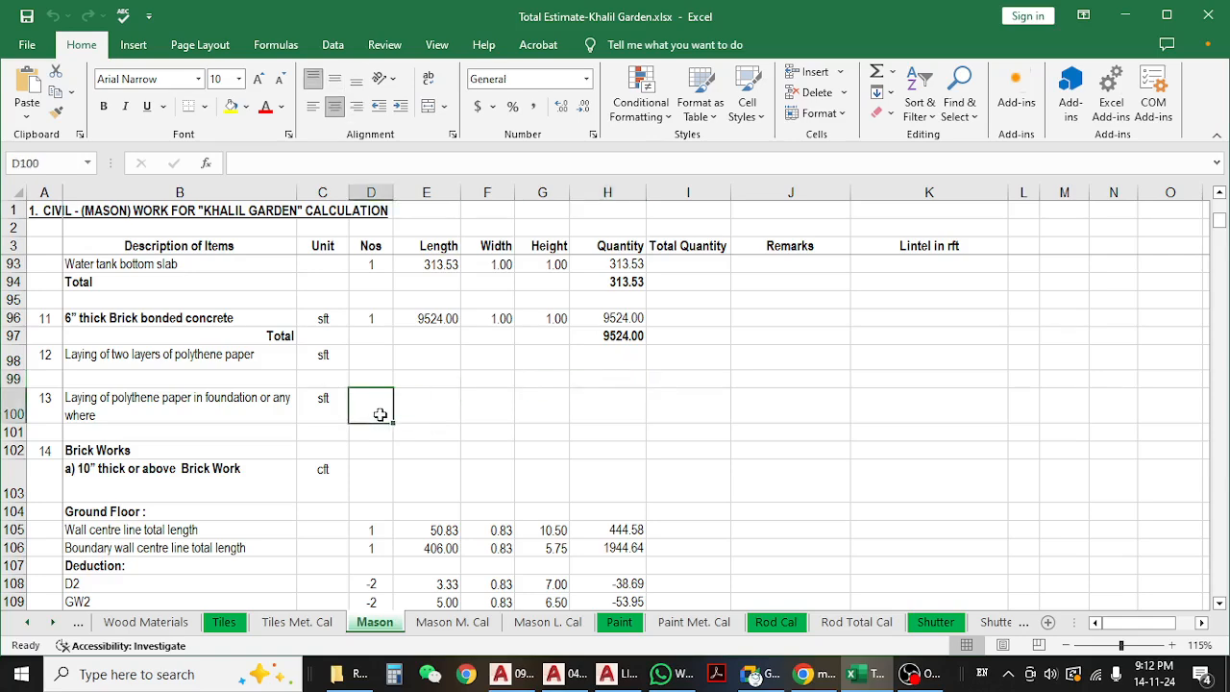
- Go to the Brick Works section and select the "a) 10" thick or above Brick Work" item to review its ground floor rows
scroll(351, 437, down, 1)
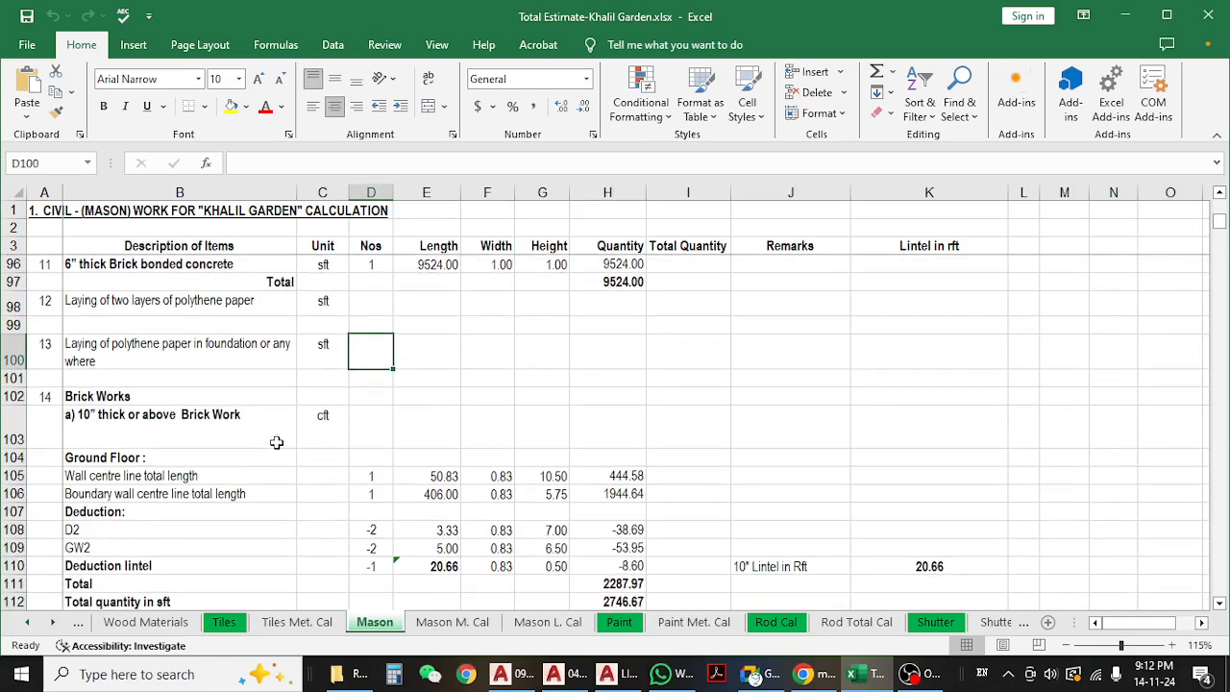
scroll(220, 433, down, 1)
click(236, 363)
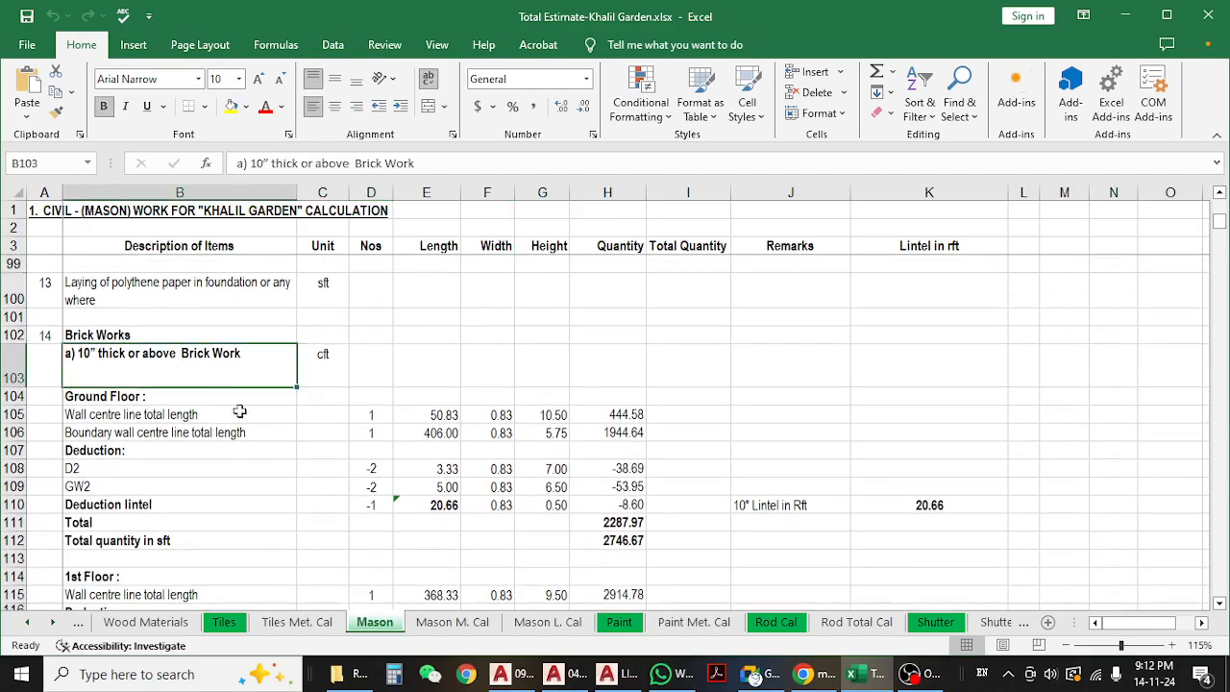
scroll(245, 423, down, 1)
scroll(256, 438, up, 1)
scroll(256, 438, up, 1)
- Switch to the Google Meet call, turn the microphone on, and minimise the call to return to the workbook
click(766, 681)
click(310, 591)
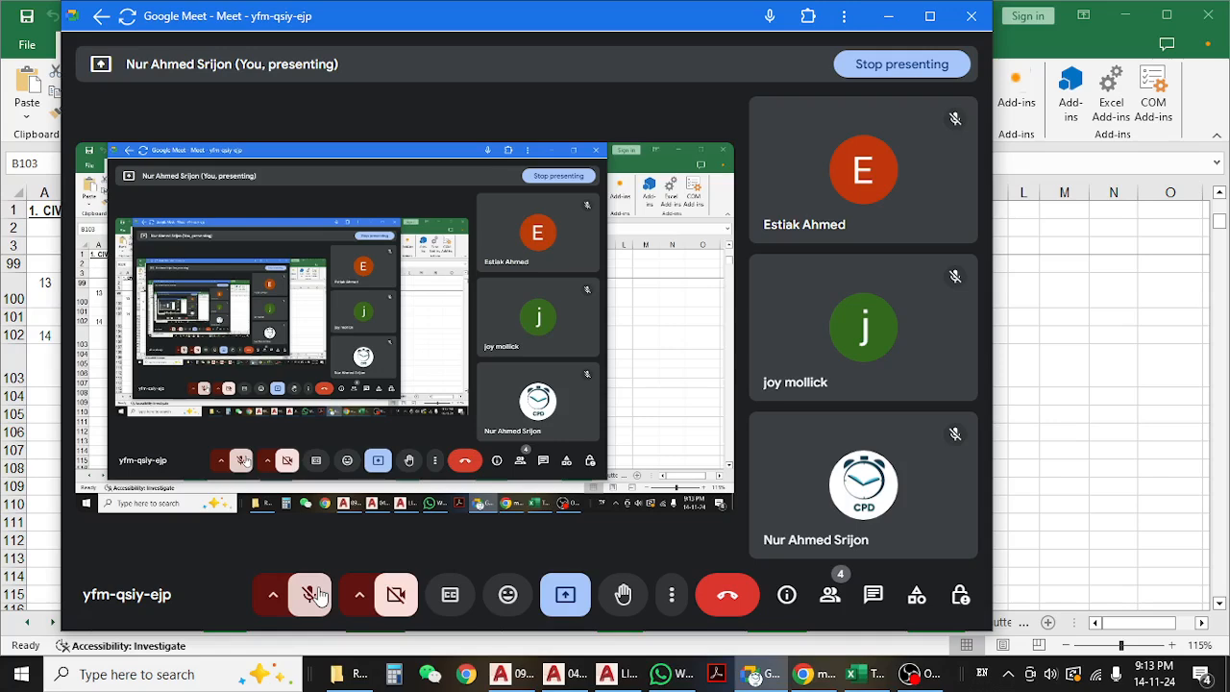
click(313, 595)
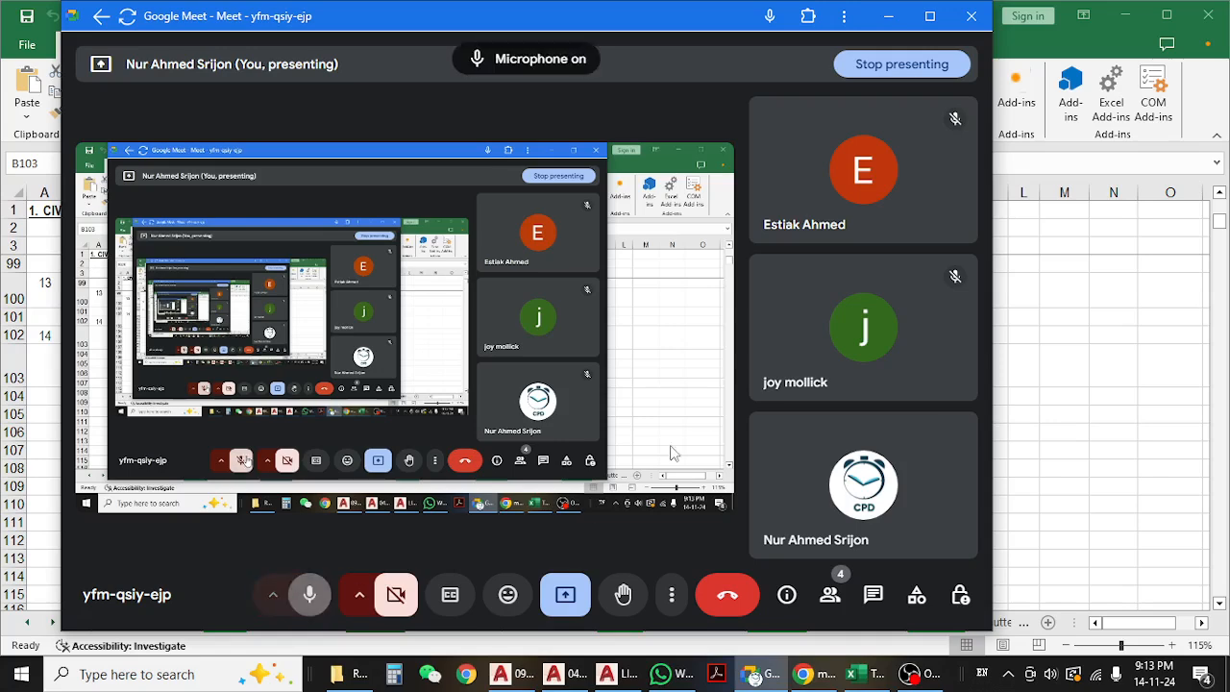
click(889, 16)
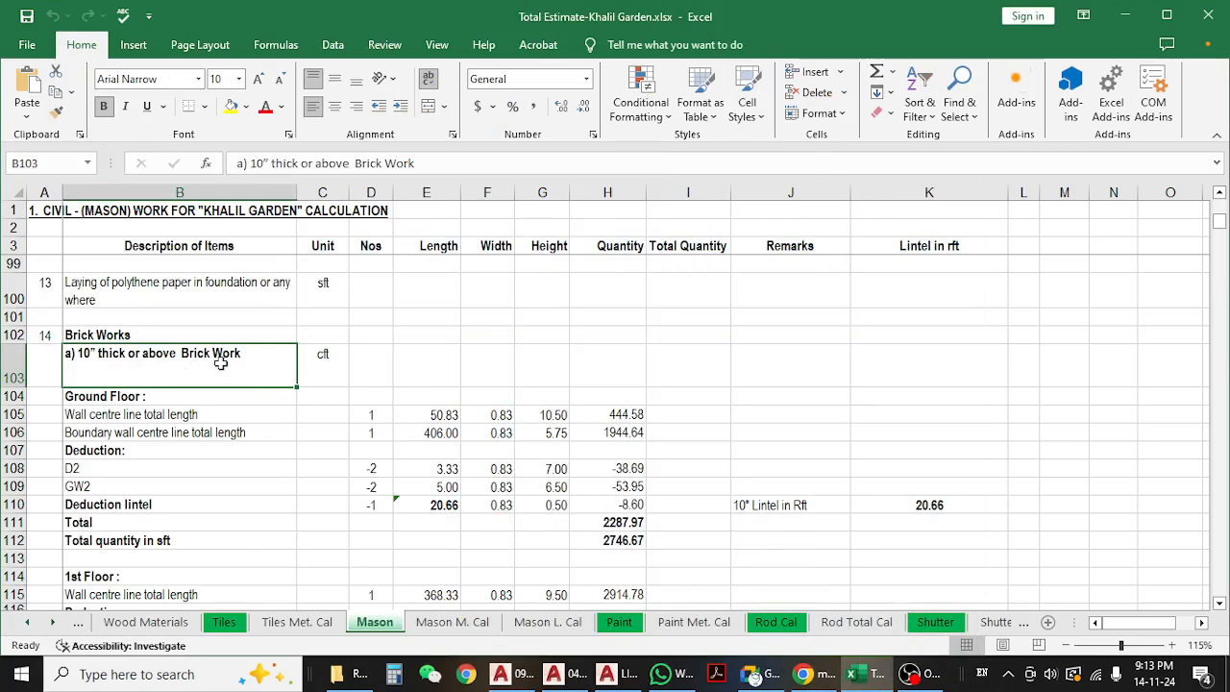
- Examine the ground floor wall centre line and boundary wall centre line length rows under the 10" brick work
click(244, 430)
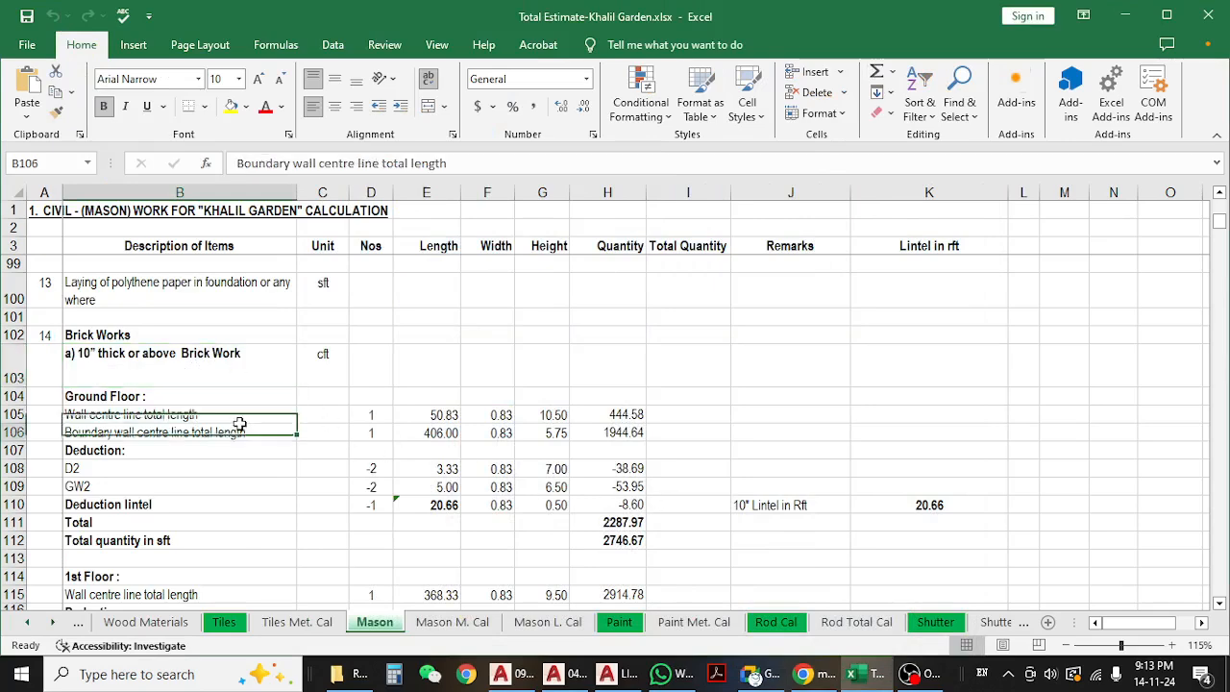
click(244, 413)
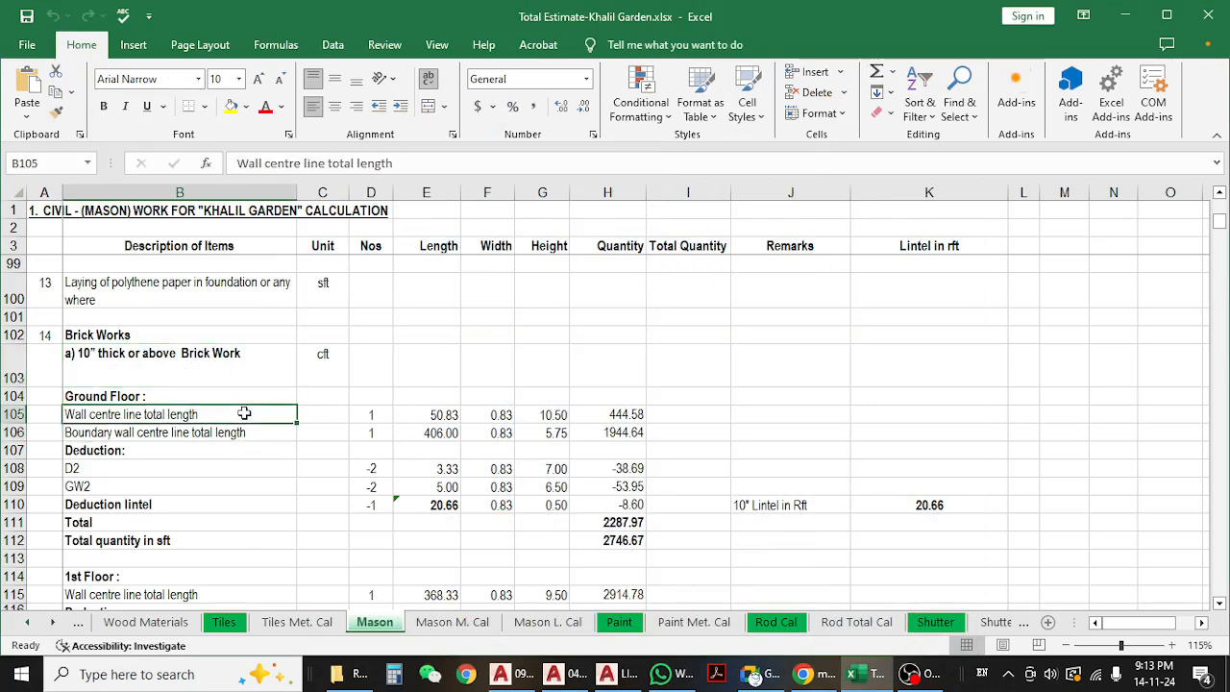
click(140, 395)
click(185, 432)
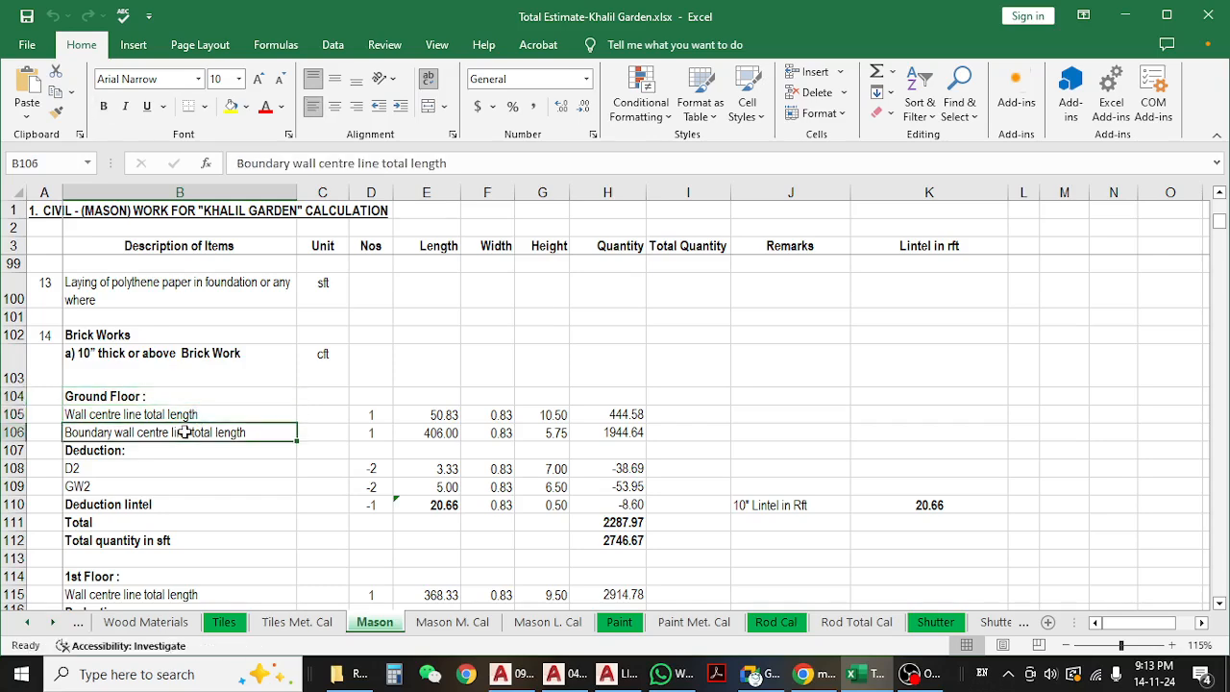
click(186, 416)
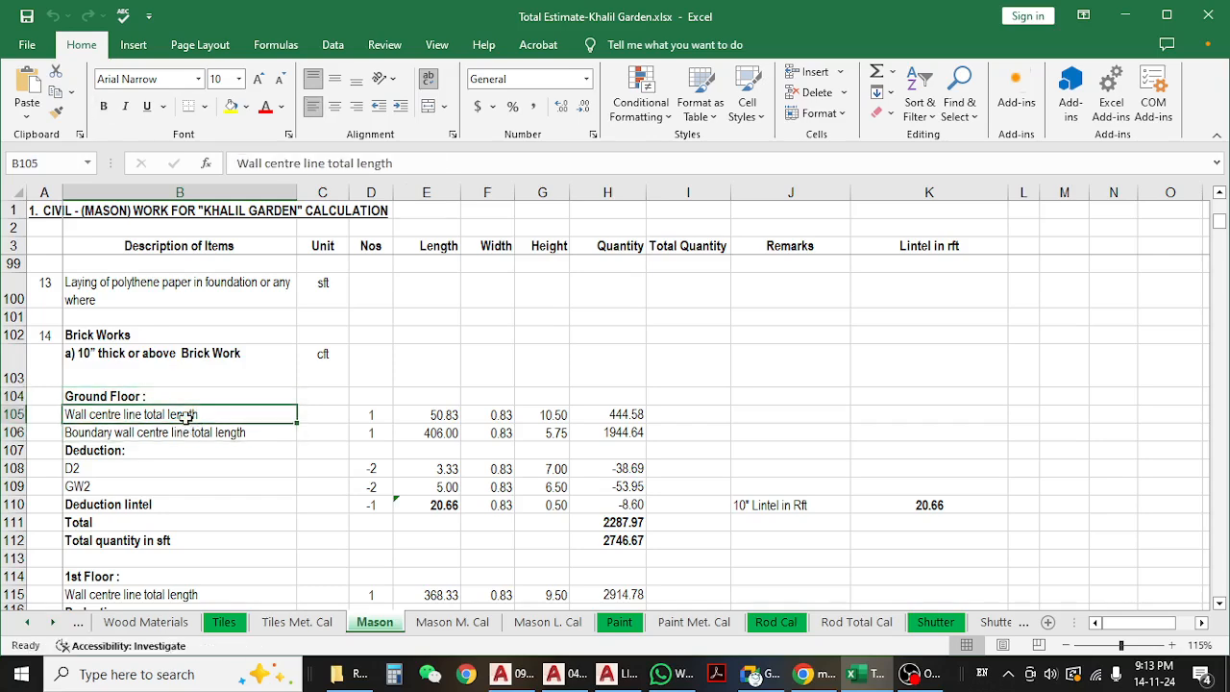
- Examine the length, width, height and quantity formula cells of the ground floor wall centre line row, comparing the width with the boundary wall row
click(184, 436)
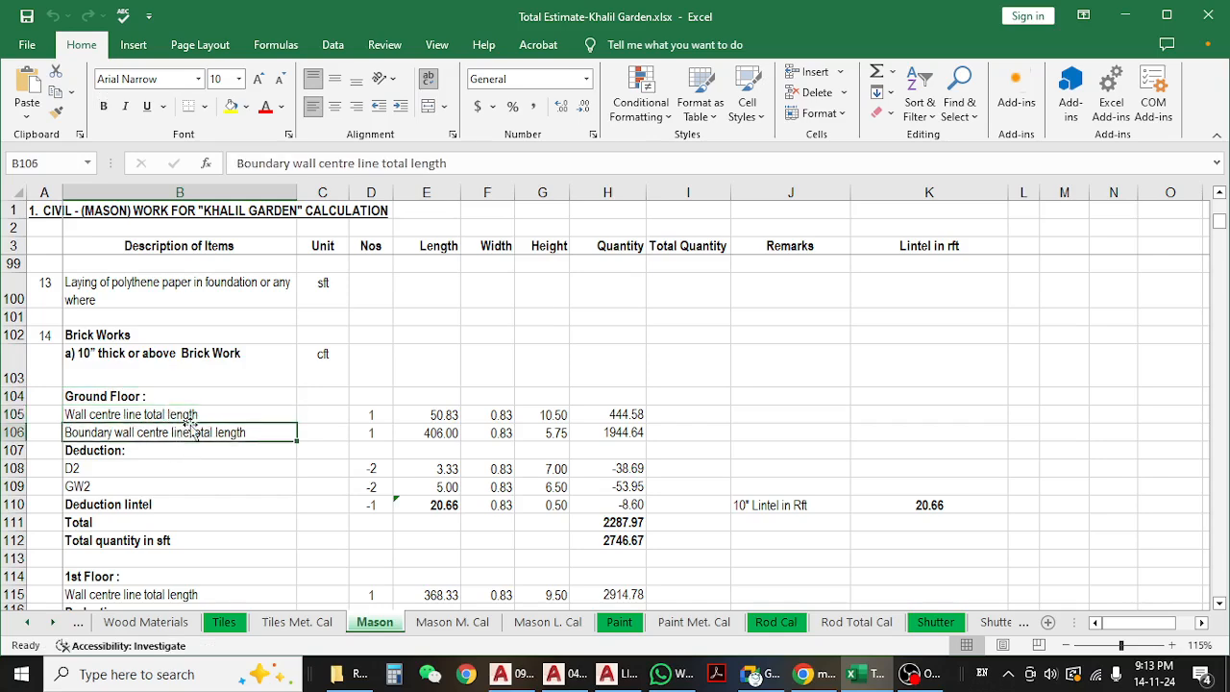
click(189, 414)
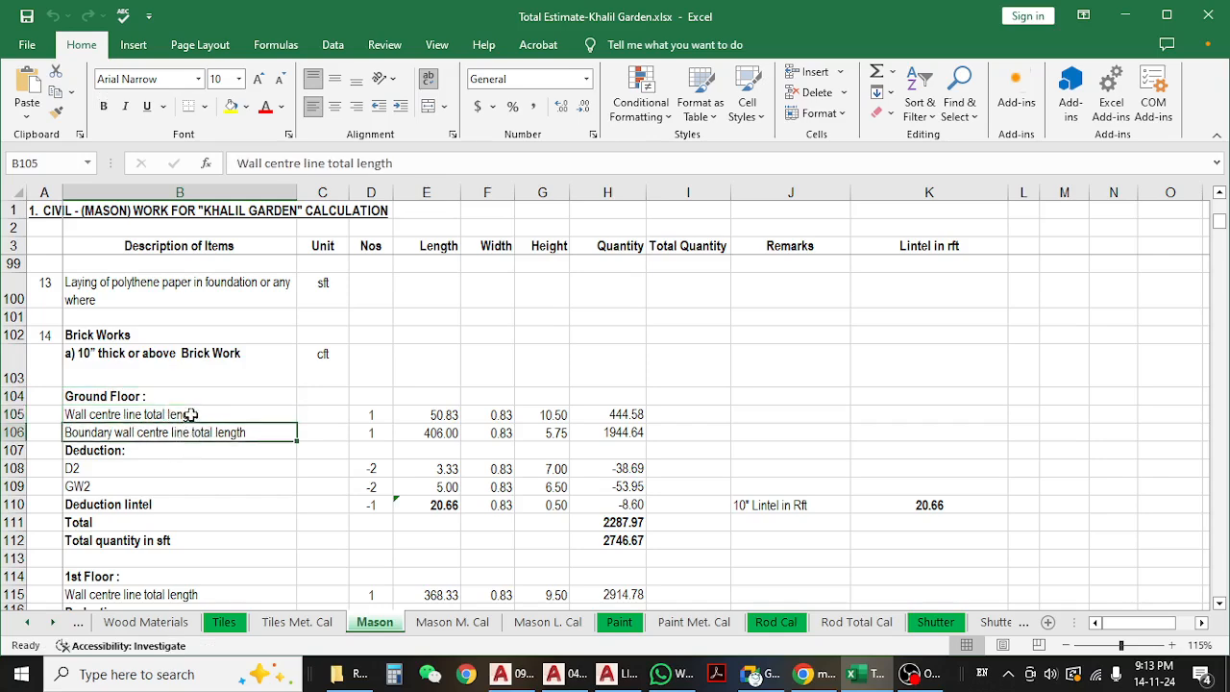
click(427, 414)
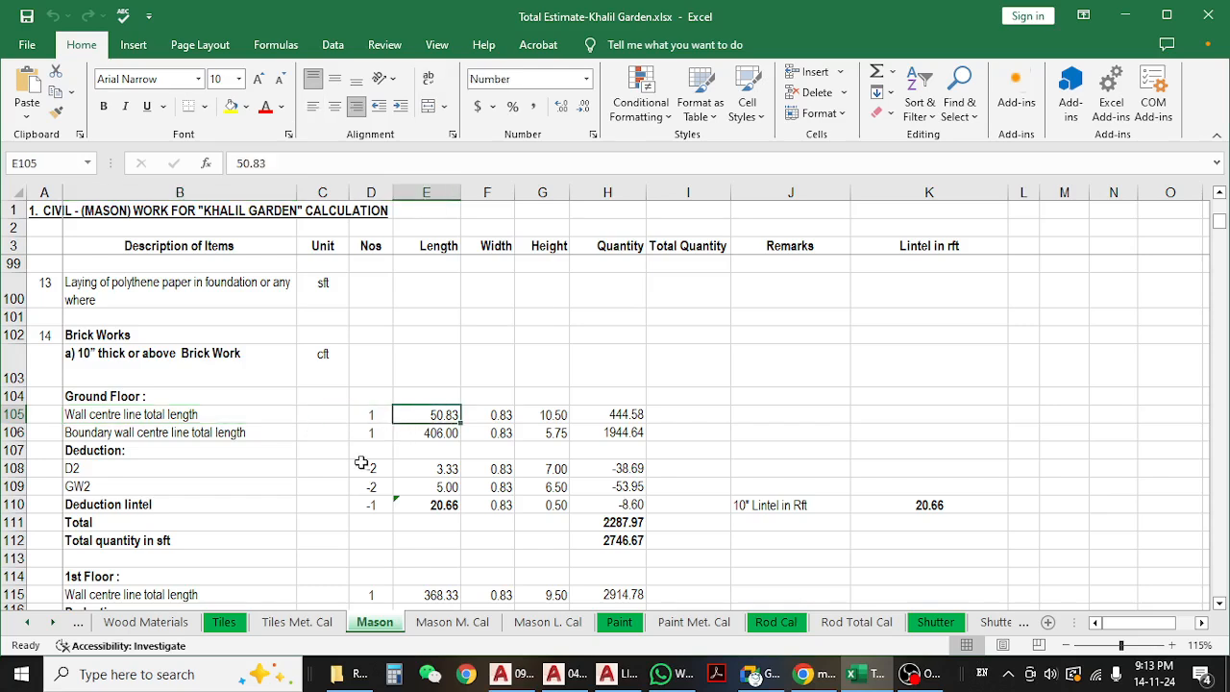
click(472, 418)
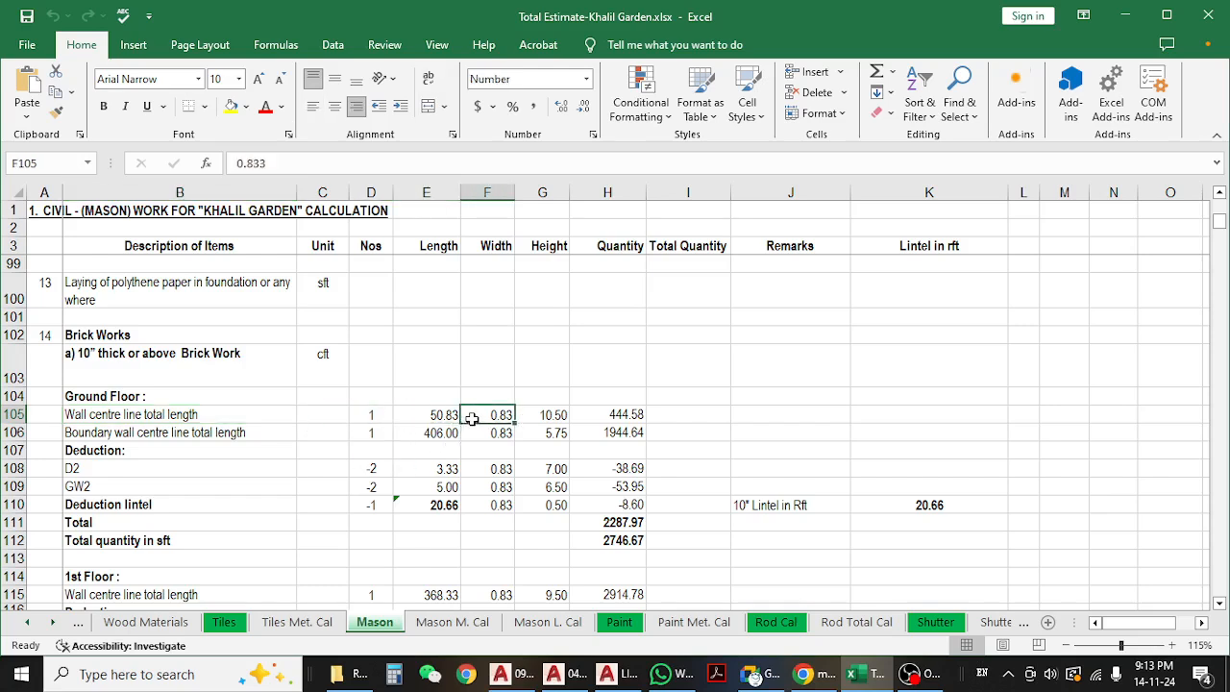
click(498, 431)
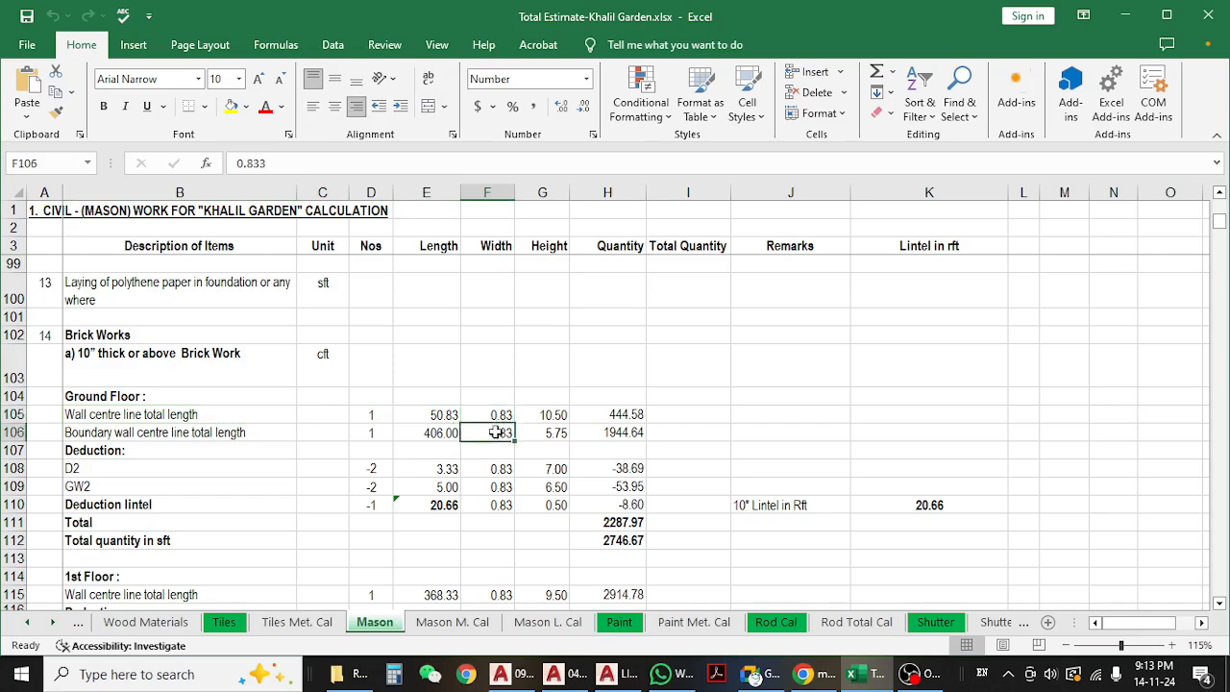
click(495, 418)
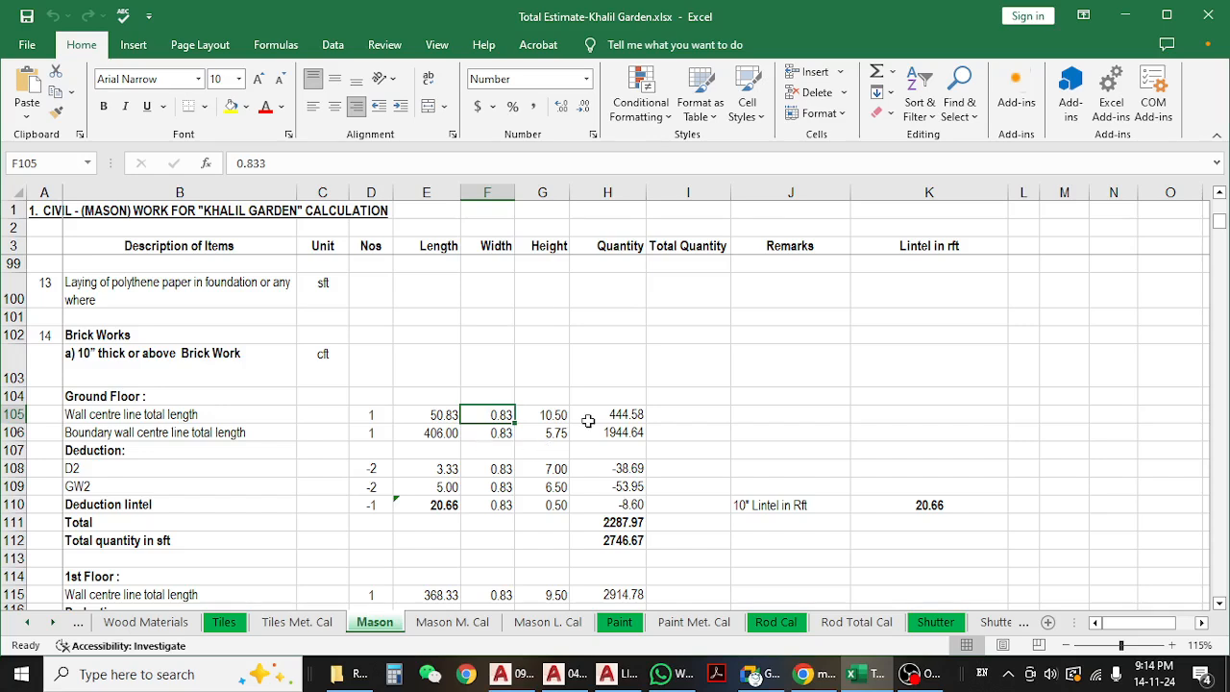
click(544, 418)
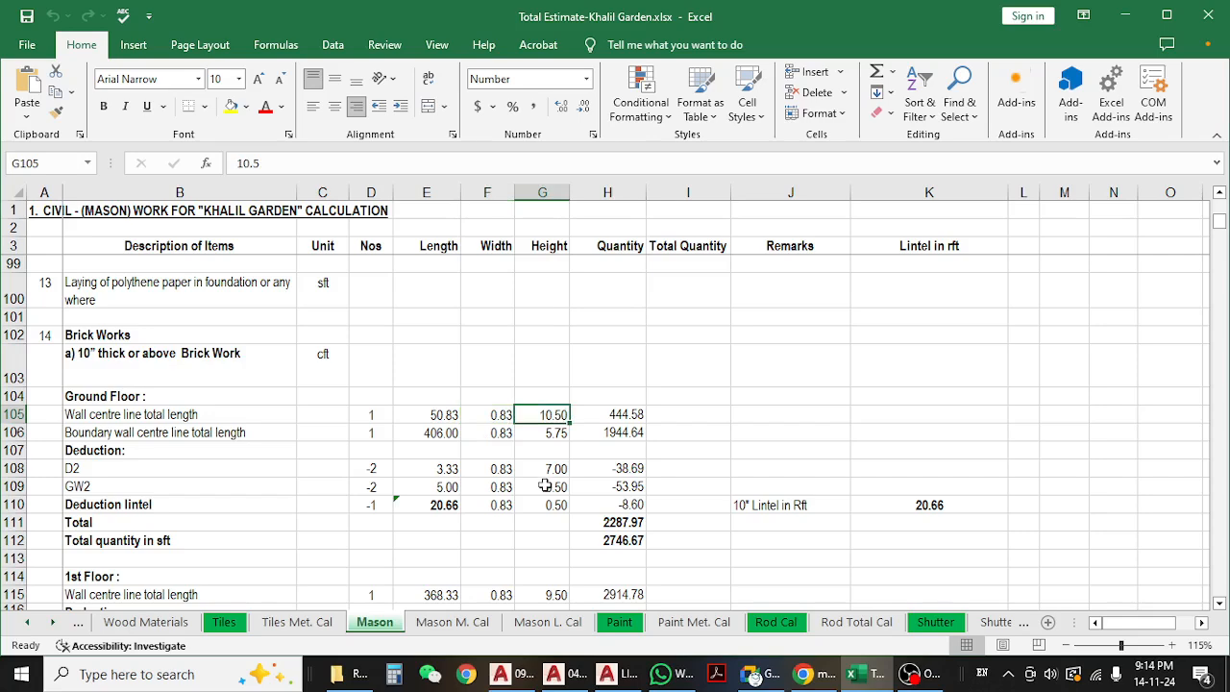
click(620, 413)
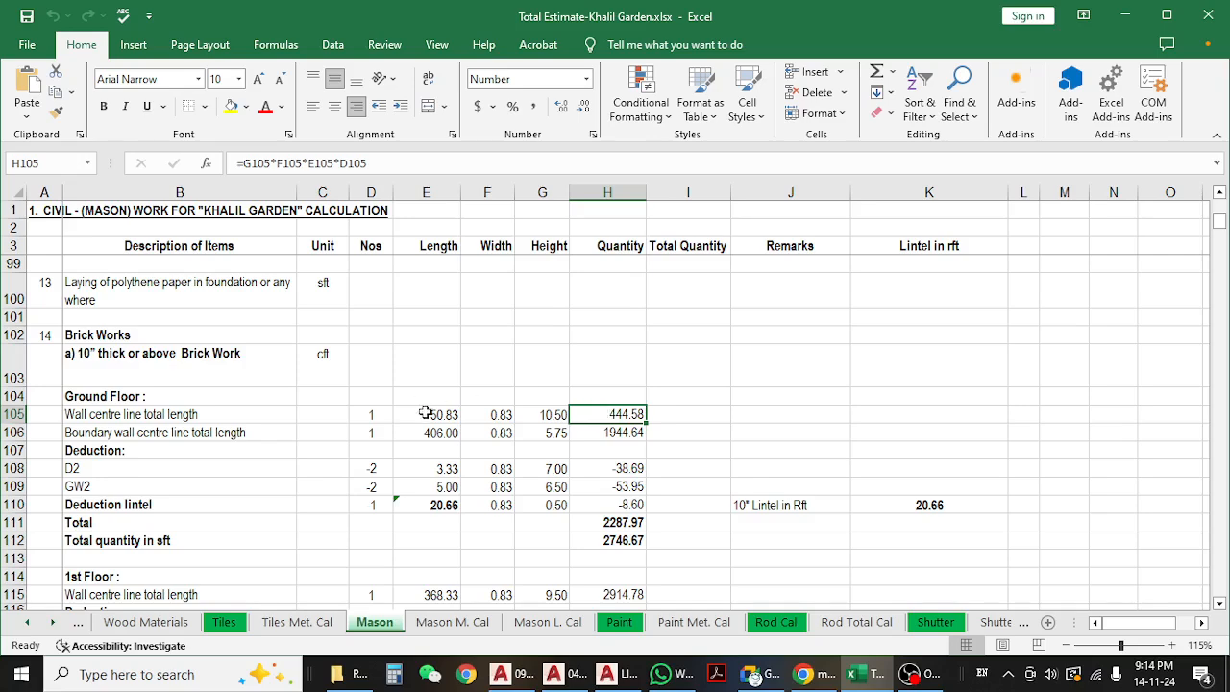
drag(426, 413, 538, 415)
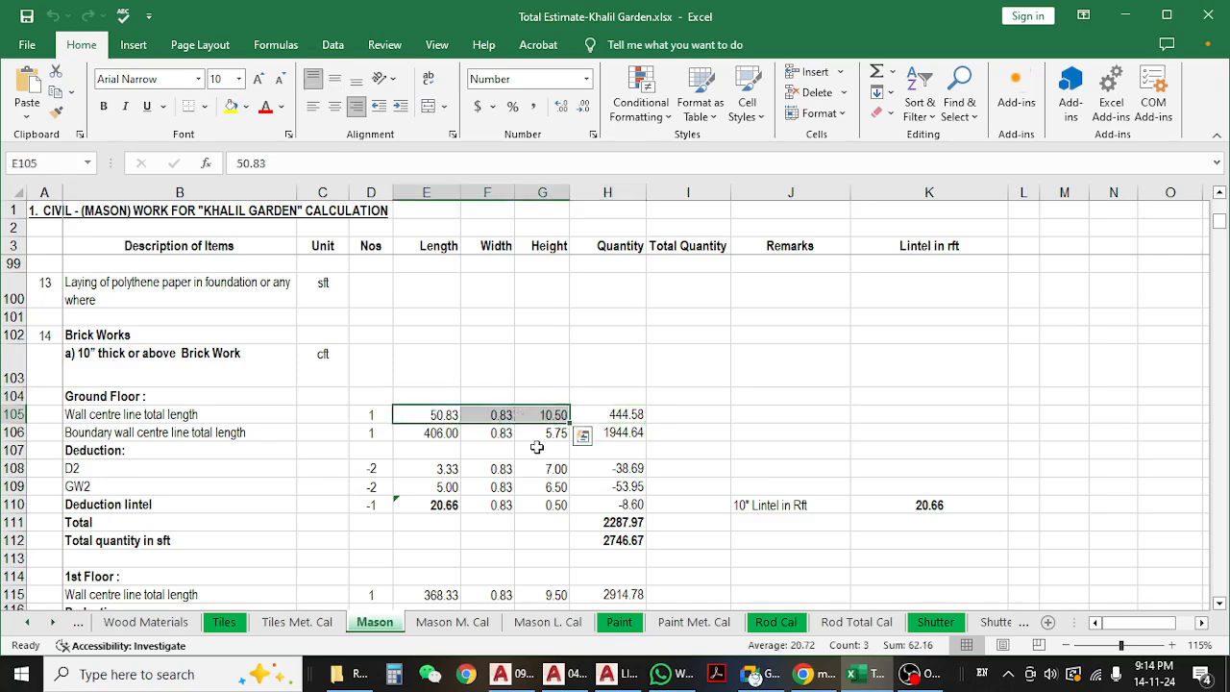
- Minimise the workbook, switch to File Explorer and open the ARCHETECTURE folder inside Drawings & Doc
click(1124, 15)
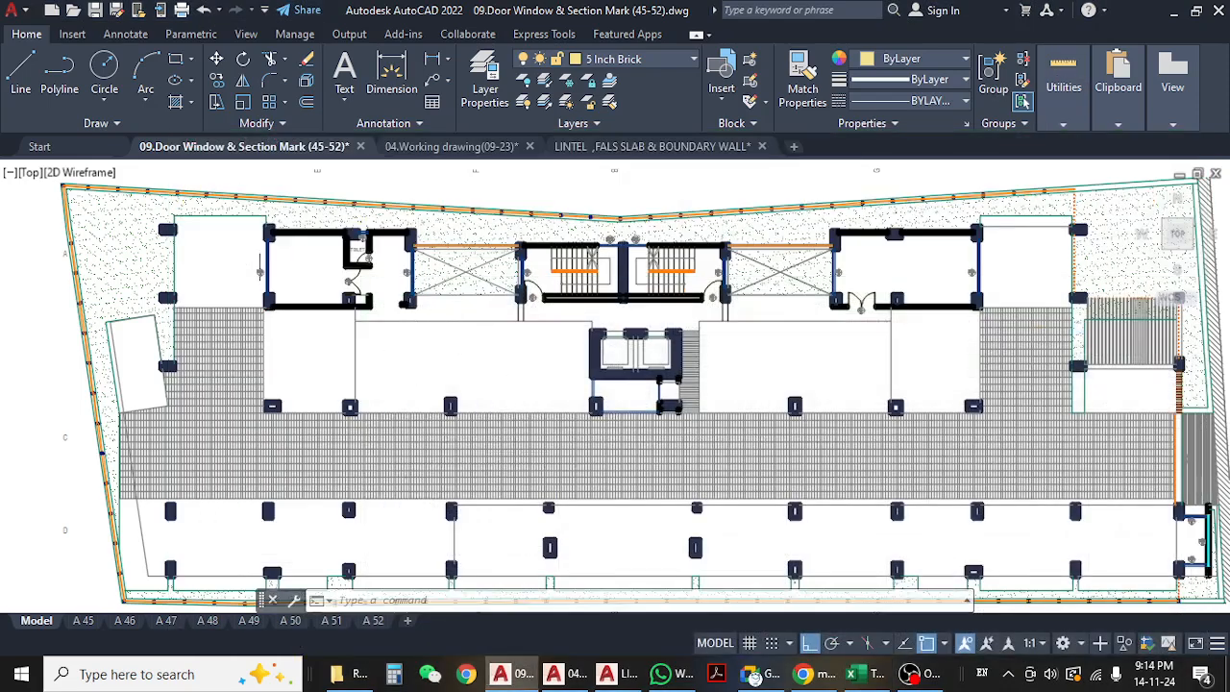
mouse_move(186, 153)
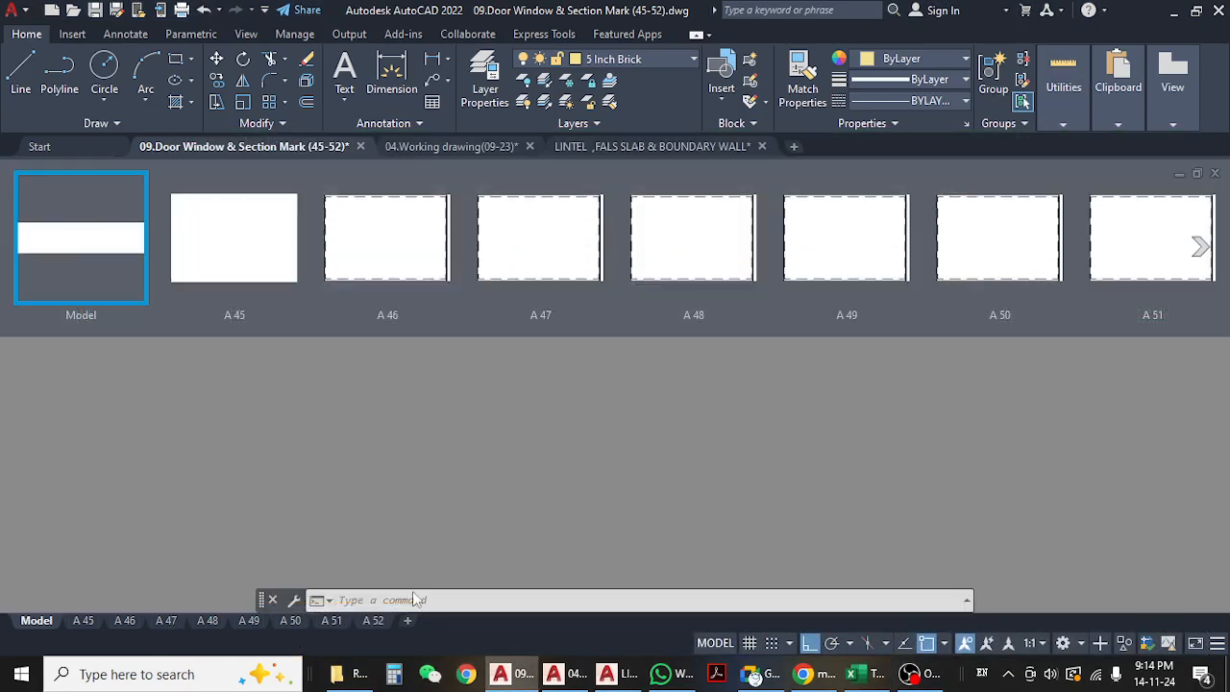
click(350, 673)
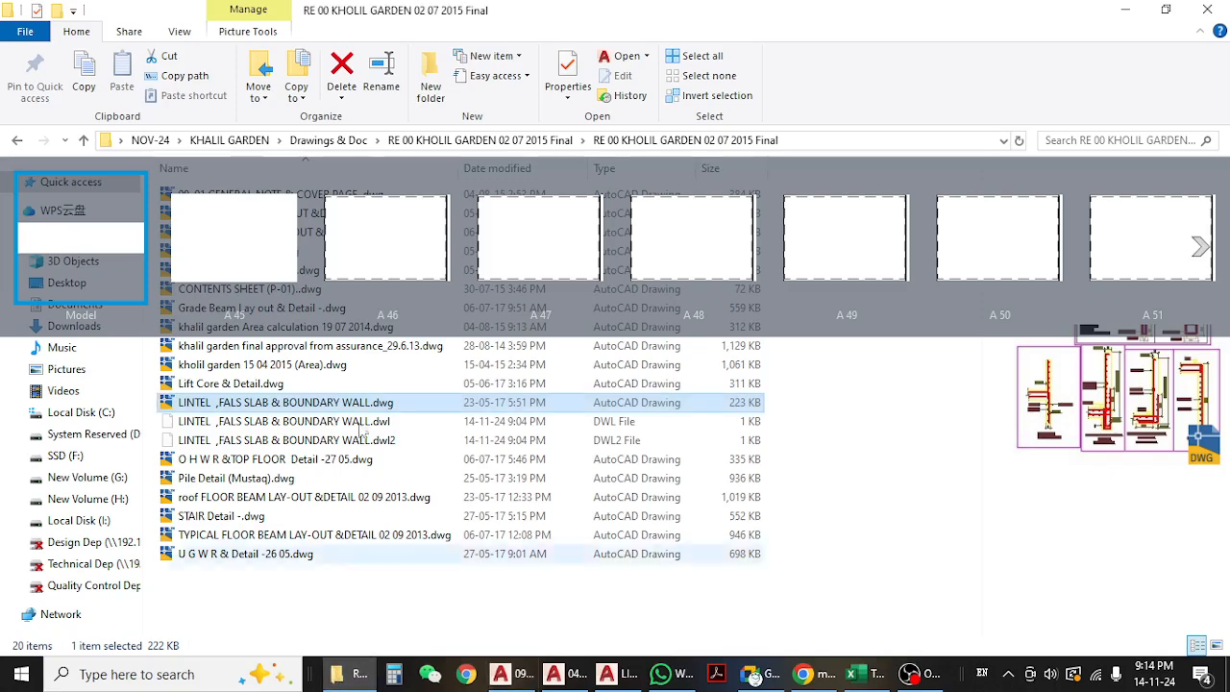
click(890, 507)
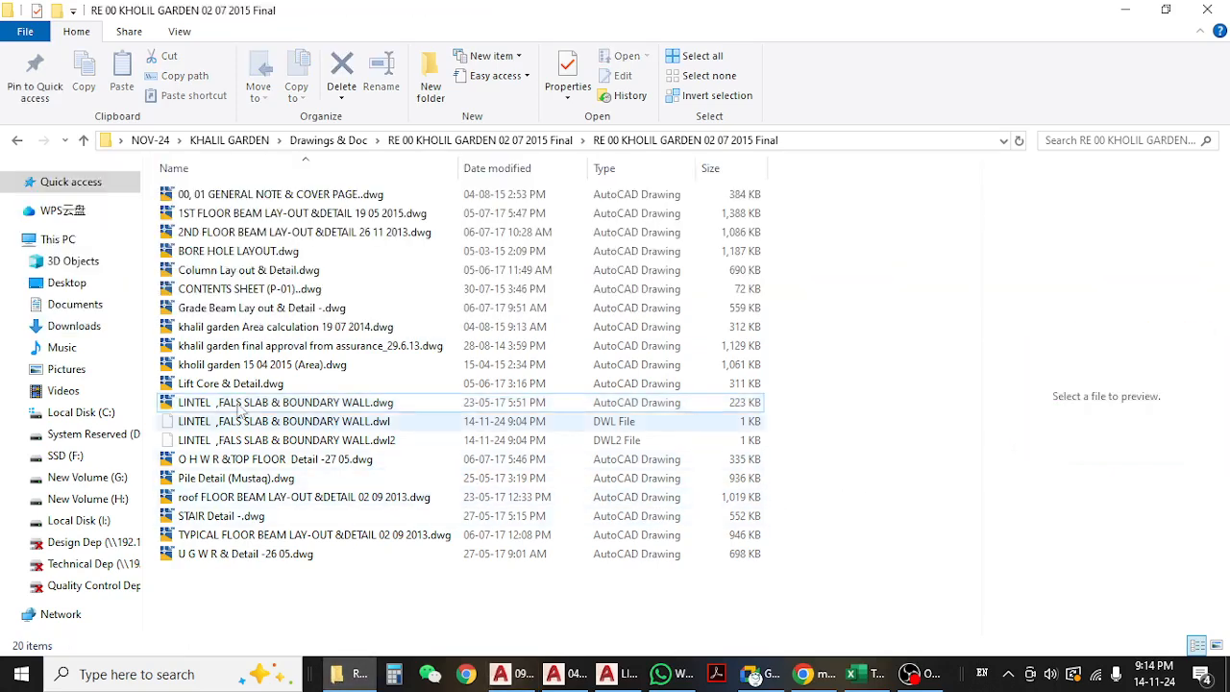
click(19, 141)
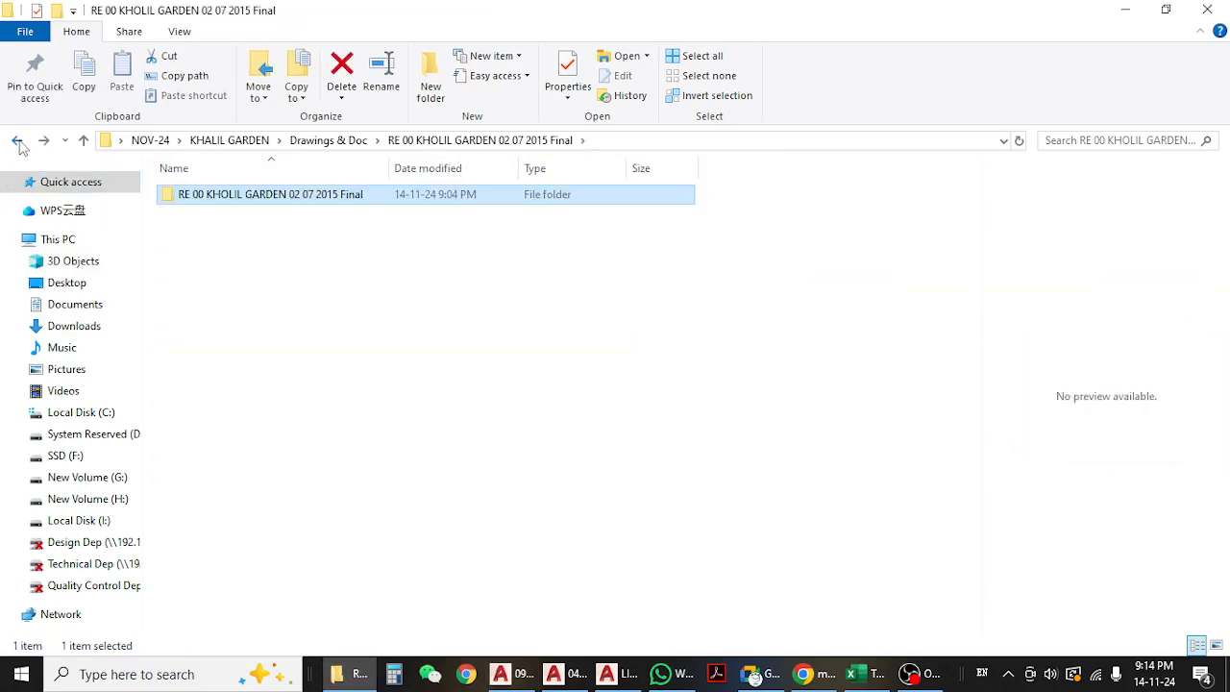
click(18, 141)
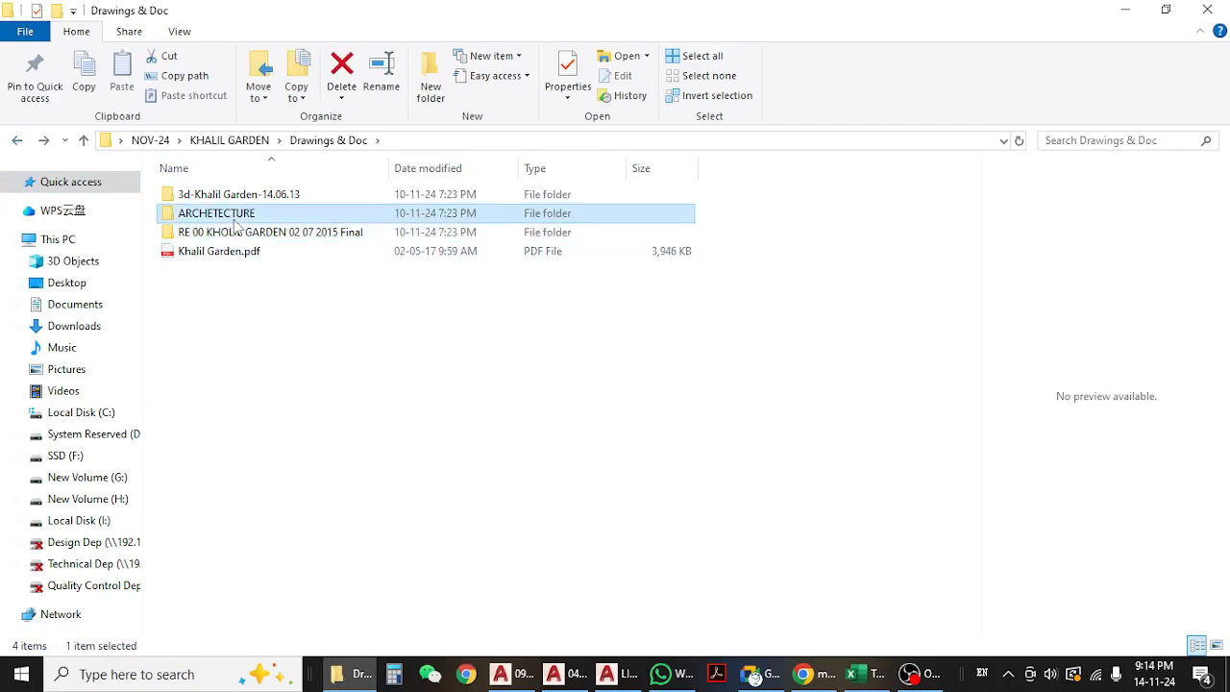
double_click(221, 213)
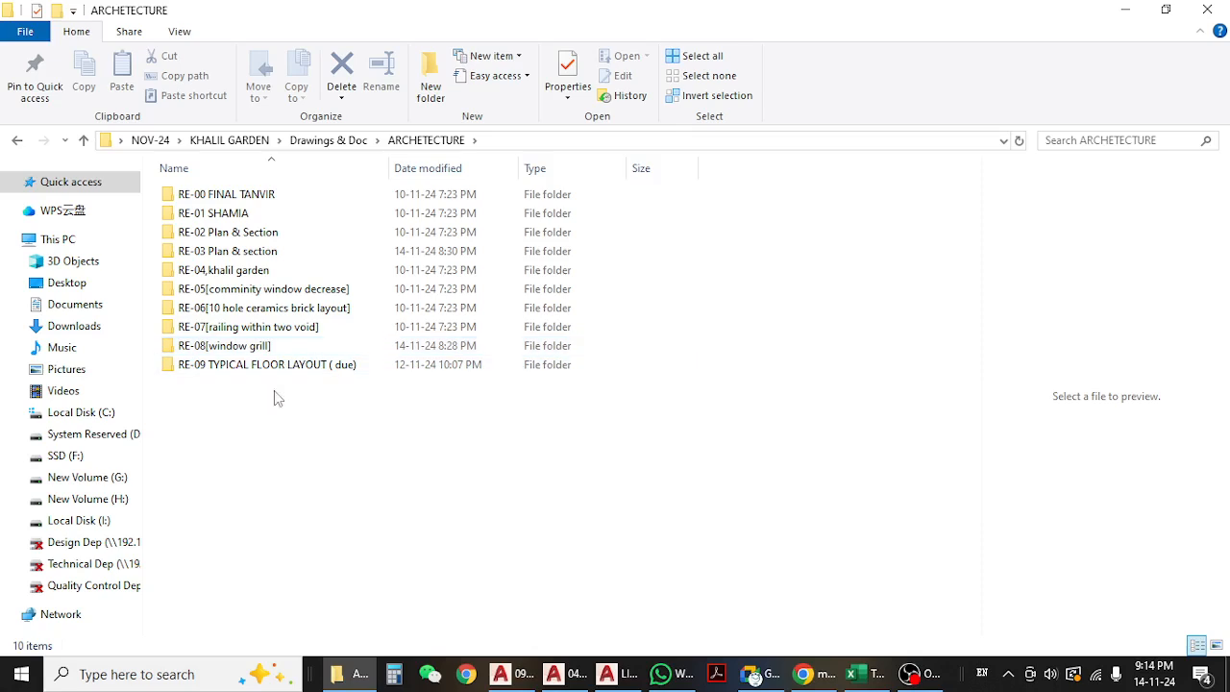
click(277, 328)
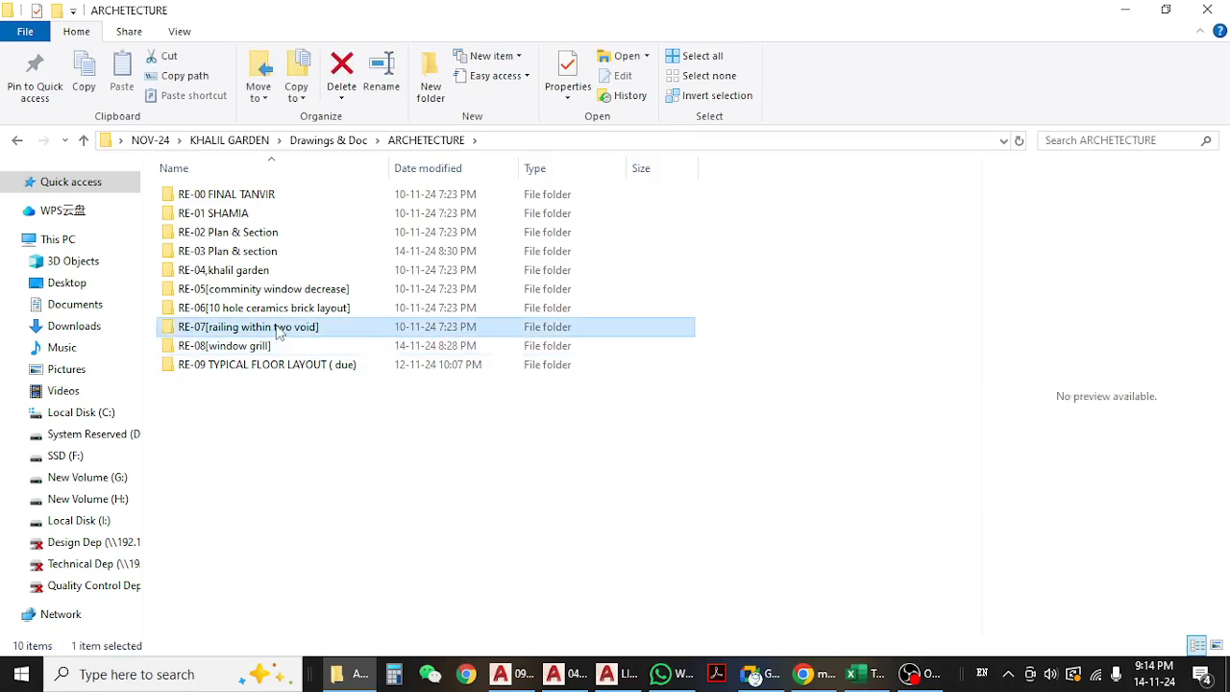
click(253, 348)
click(282, 411)
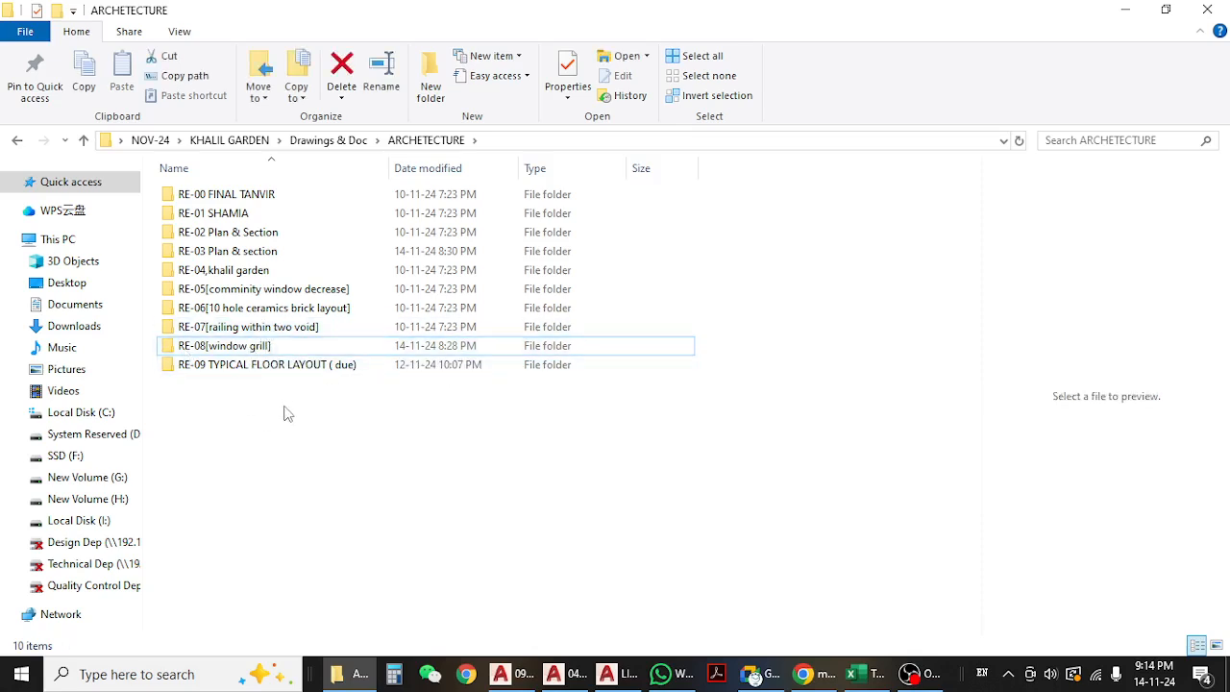
click(228, 347)
click(217, 370)
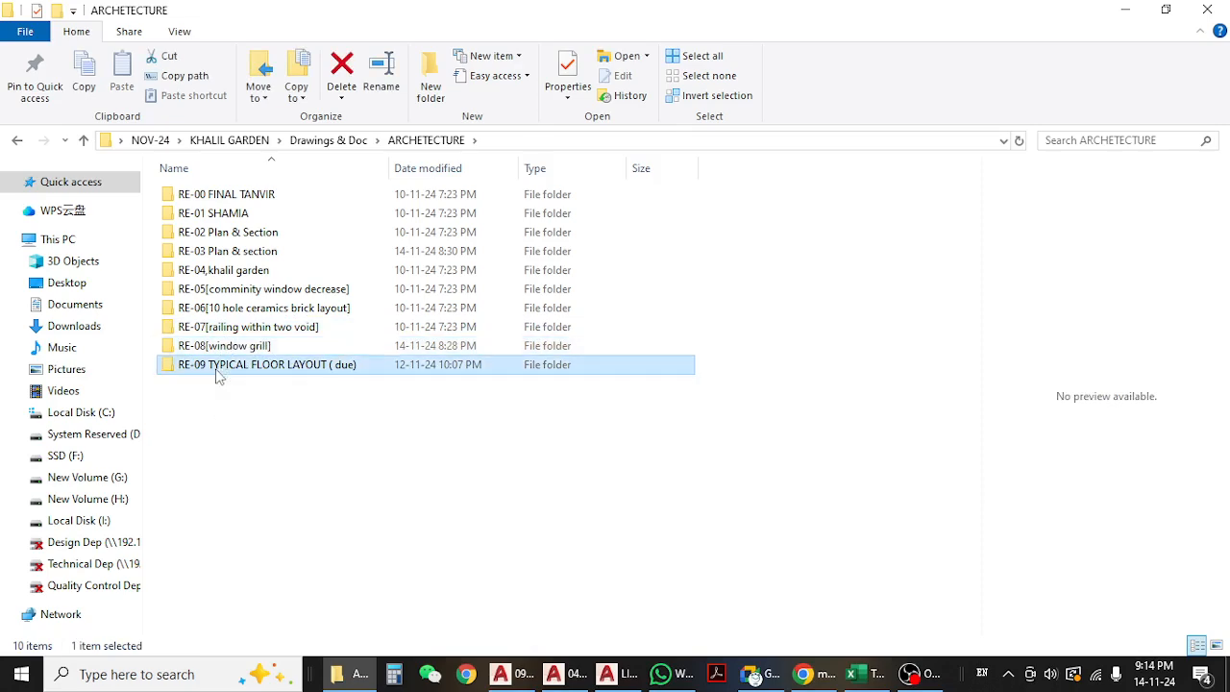
double_click(217, 370)
click(17, 140)
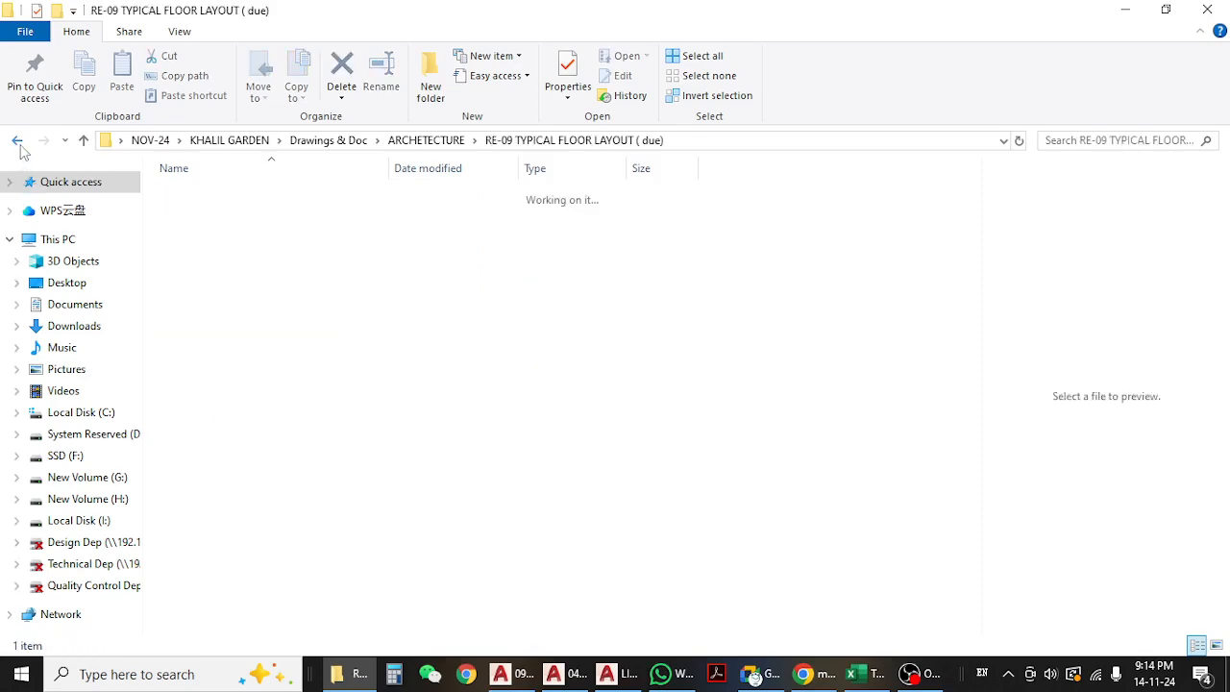
click(276, 442)
- Open the TYPICAL FLOOR CHANGES.dwg drawing from the RE-09 TYPICAL FLOOR LAYOUT ( due) folder in AutoCAD
click(258, 370)
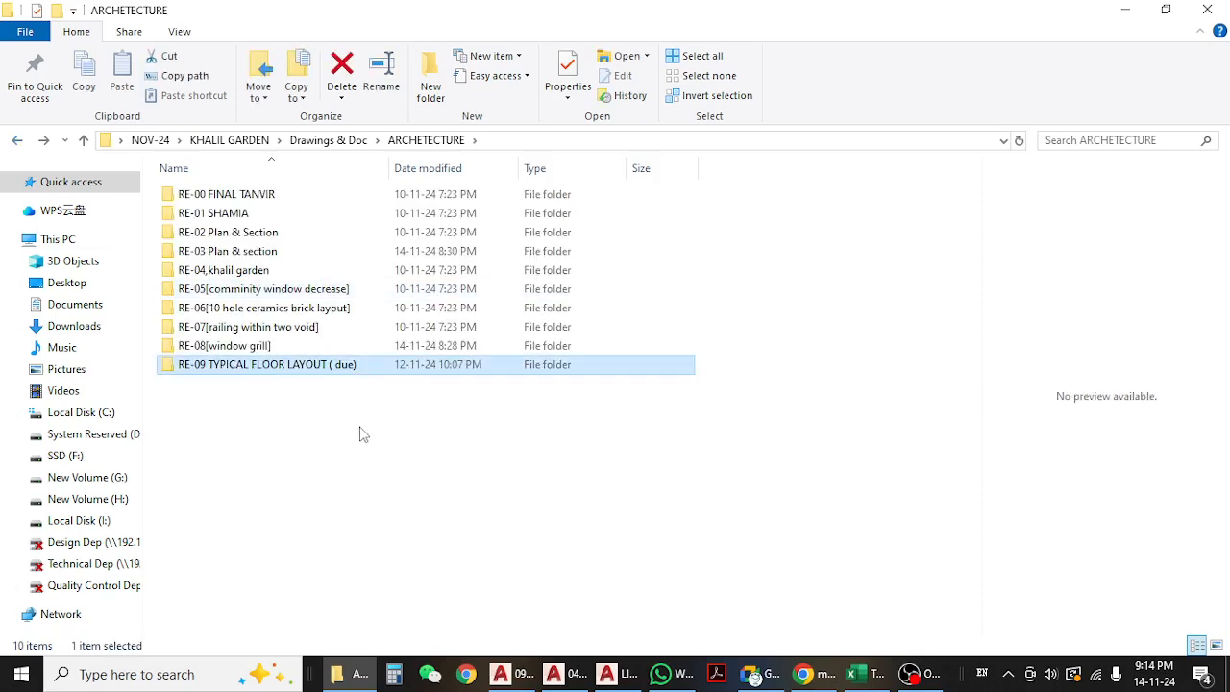
double_click(257, 370)
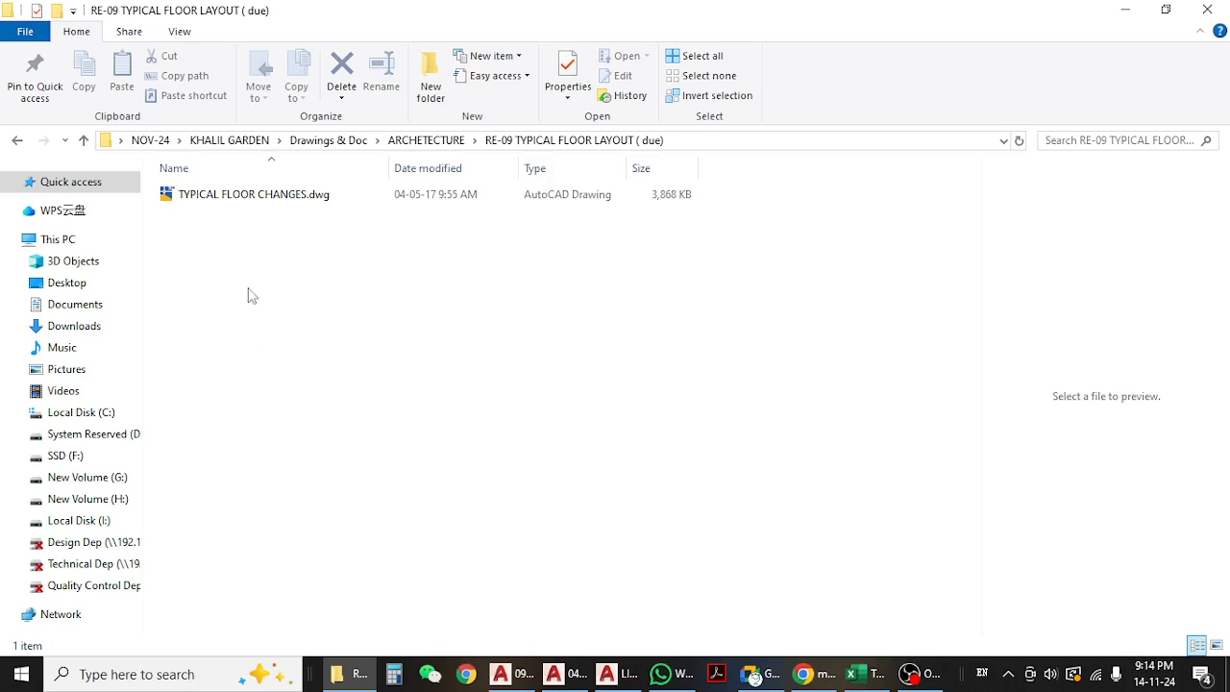
click(237, 197)
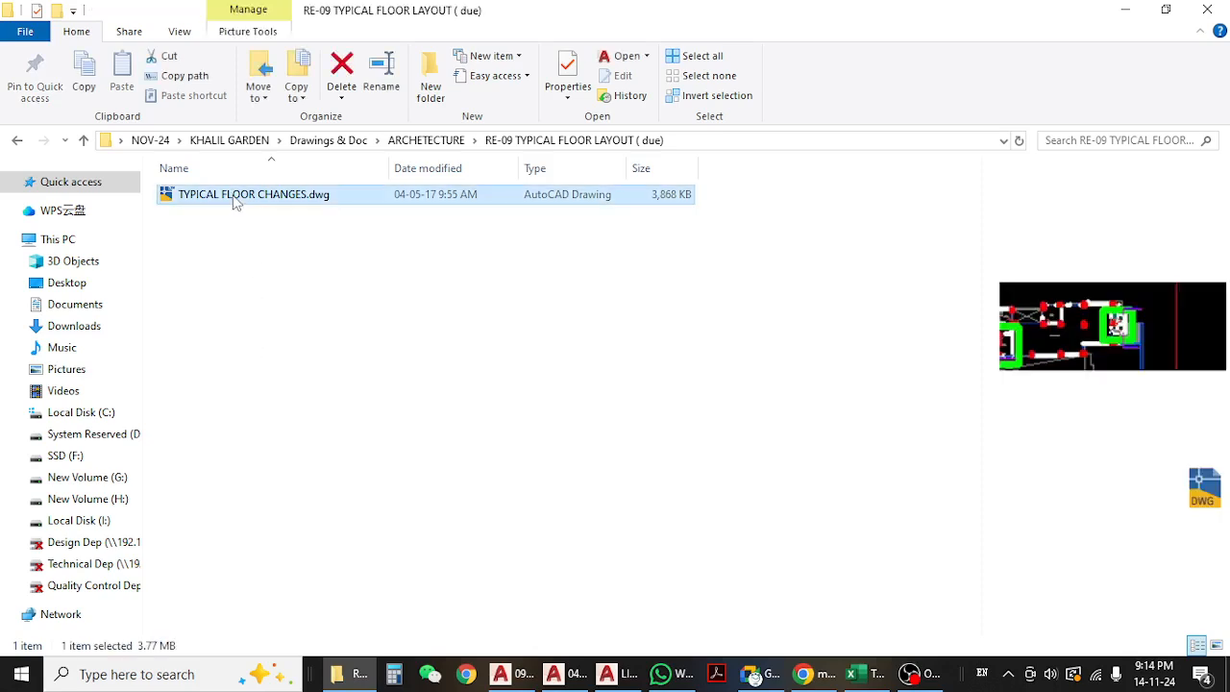
double_click(236, 197)
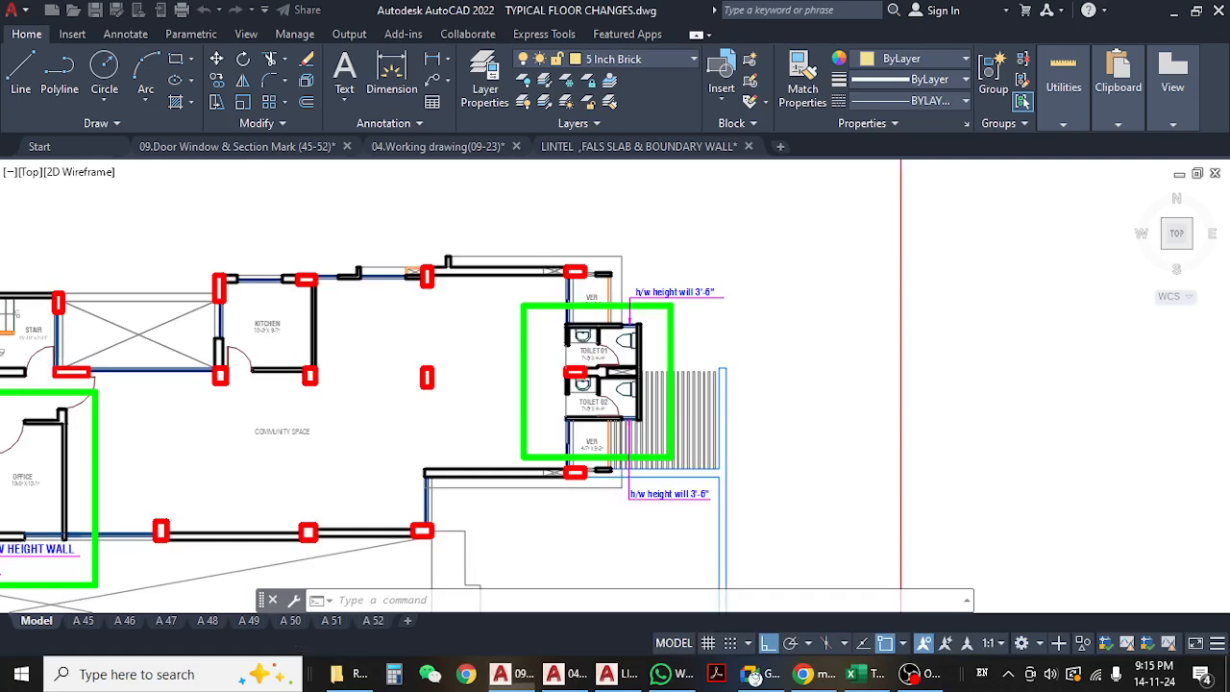
- Examine the revised 1st floor plan, its green-marked areas and its title
scroll(526, 375, down, 2)
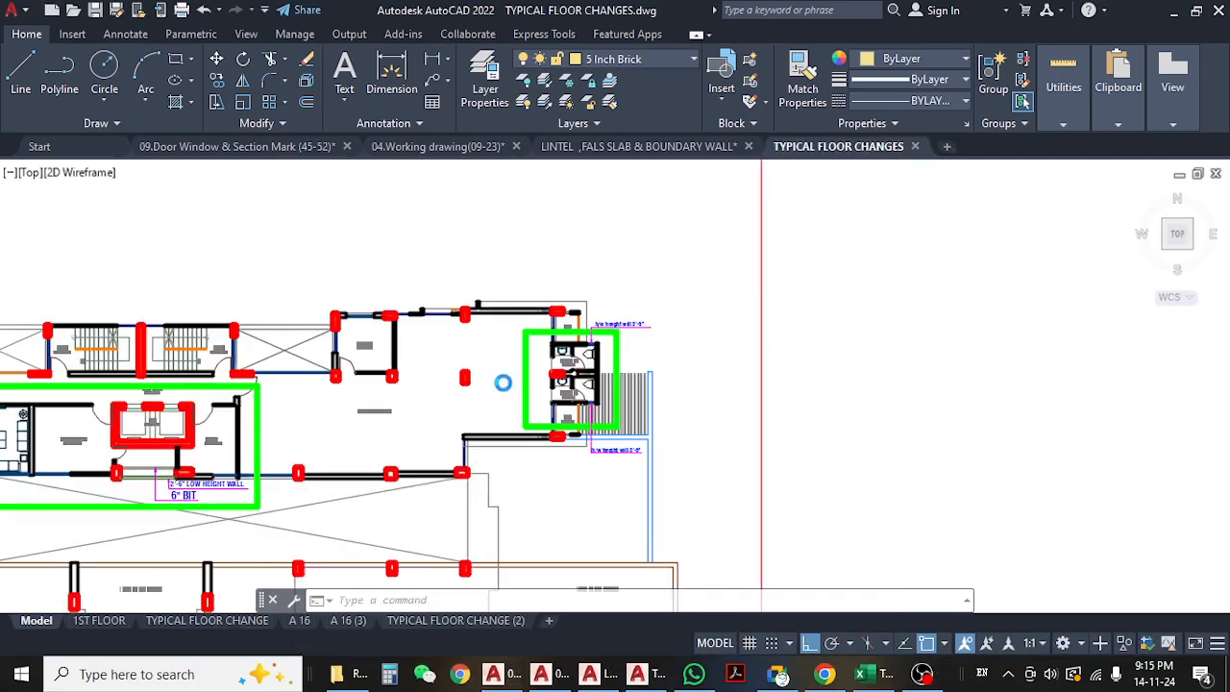
scroll(504, 383, down, 2)
mouse_move(313, 407)
middle_down()
mouse_move(426, 382)
mouse_move(625, 365)
middle_up()
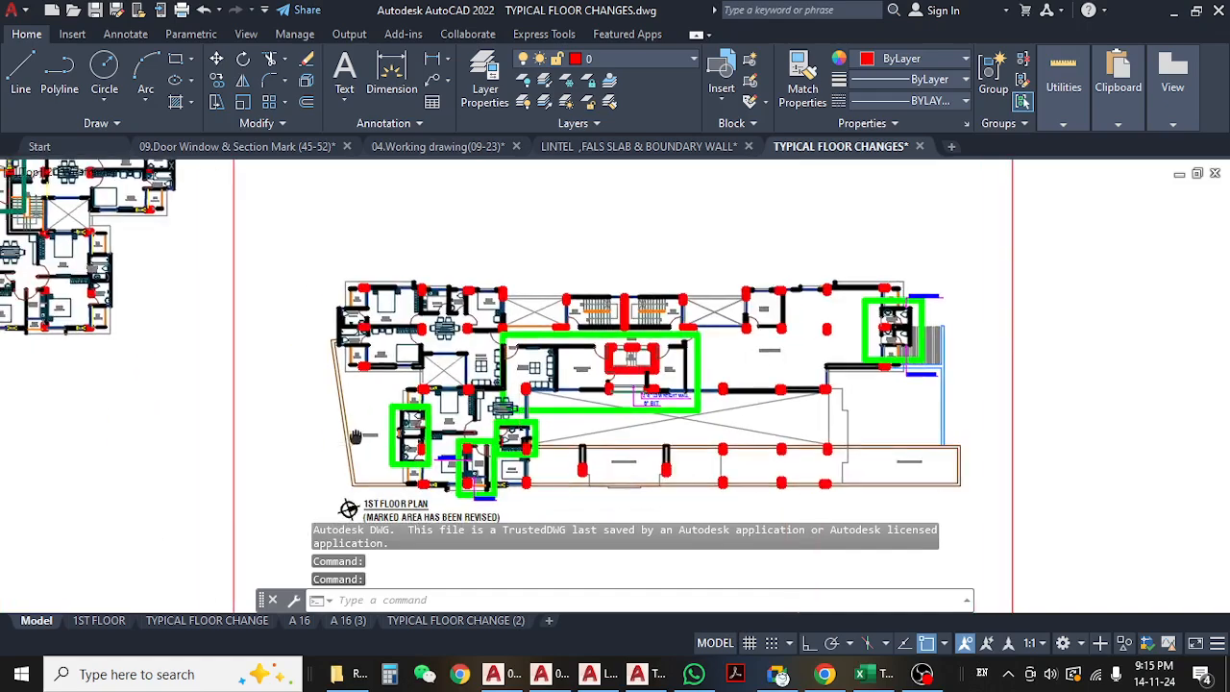
middle_drag(365, 440, 624, 395)
scroll(538, 397, down, 8)
scroll(572, 386, up, 12)
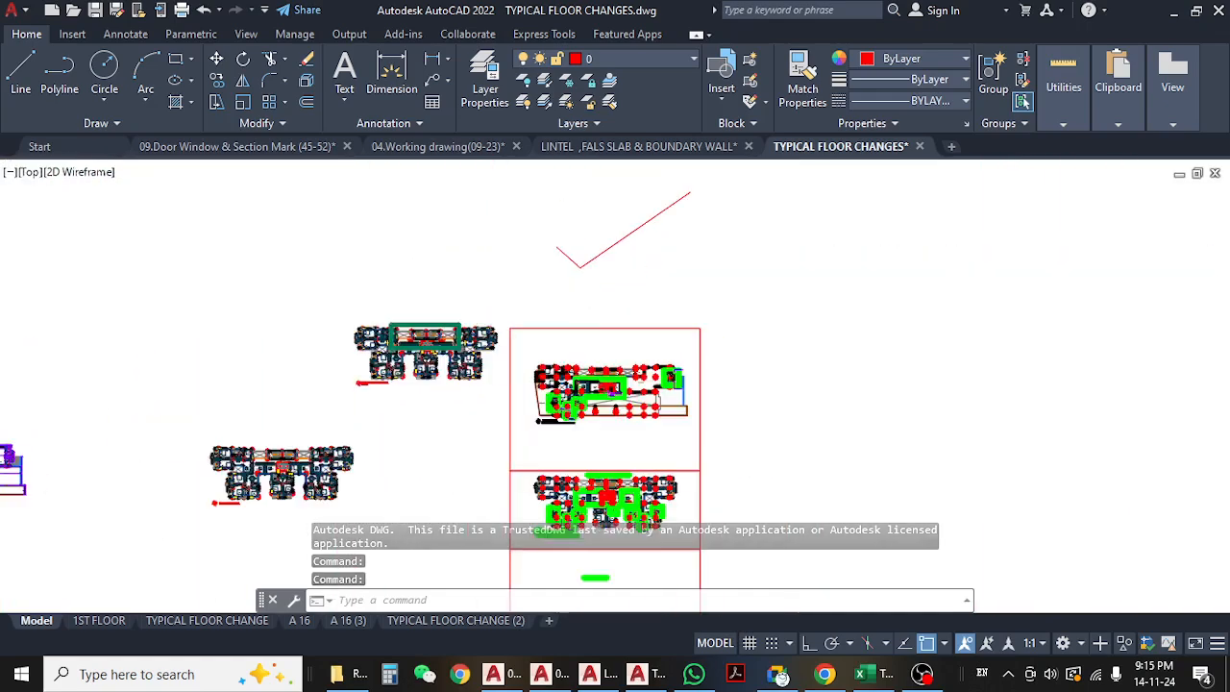
middle_drag(560, 415, 524, 190)
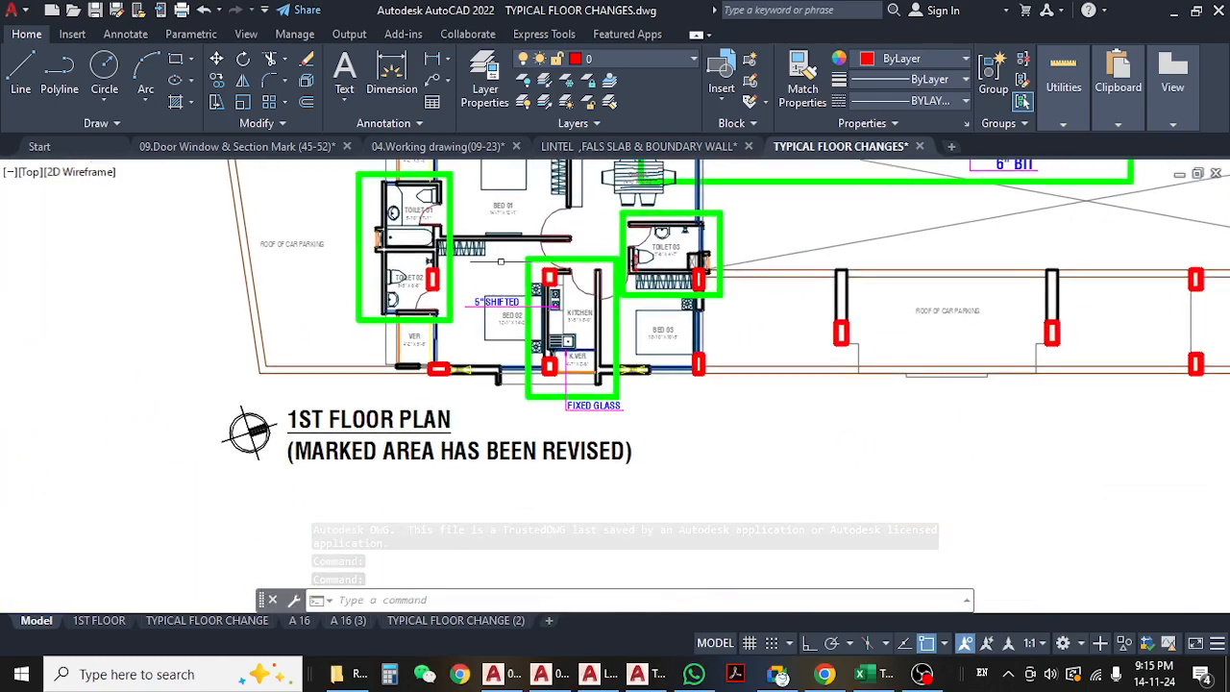
- Inspect the revised plans below the 1st floor plan, including the typical floor plan and its title
scroll(486, 345, down, 10)
scroll(512, 468, down, 2)
scroll(512, 451, up, 12)
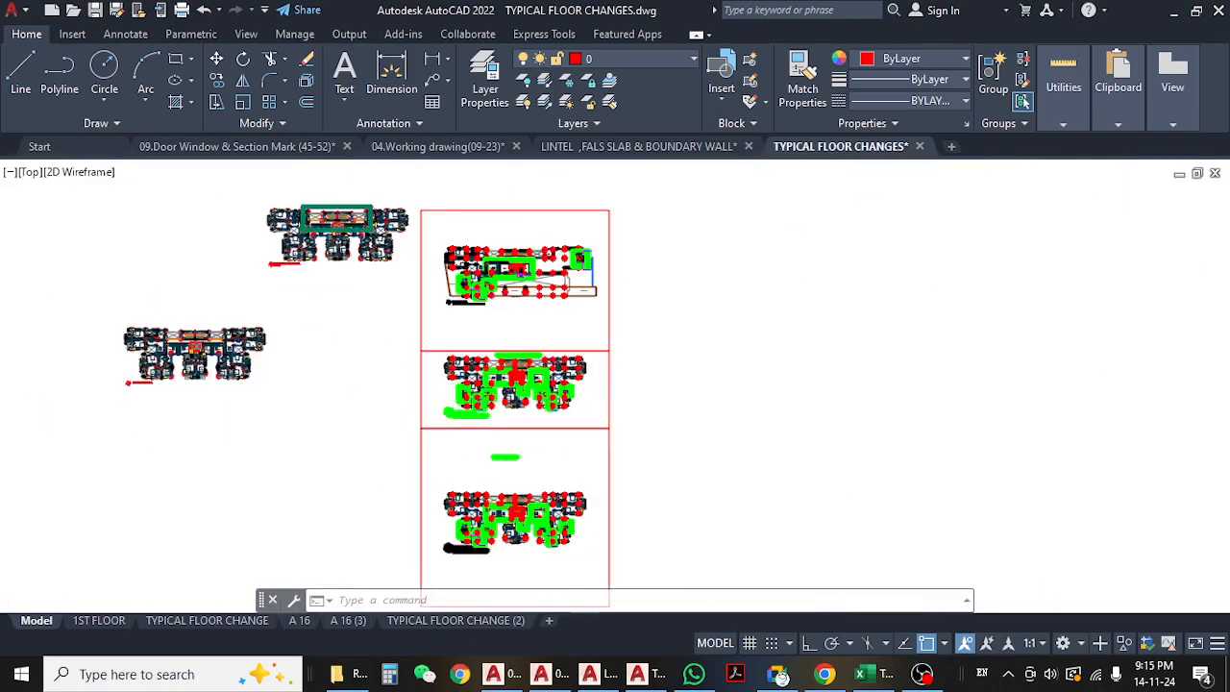
scroll(403, 370, down, 10)
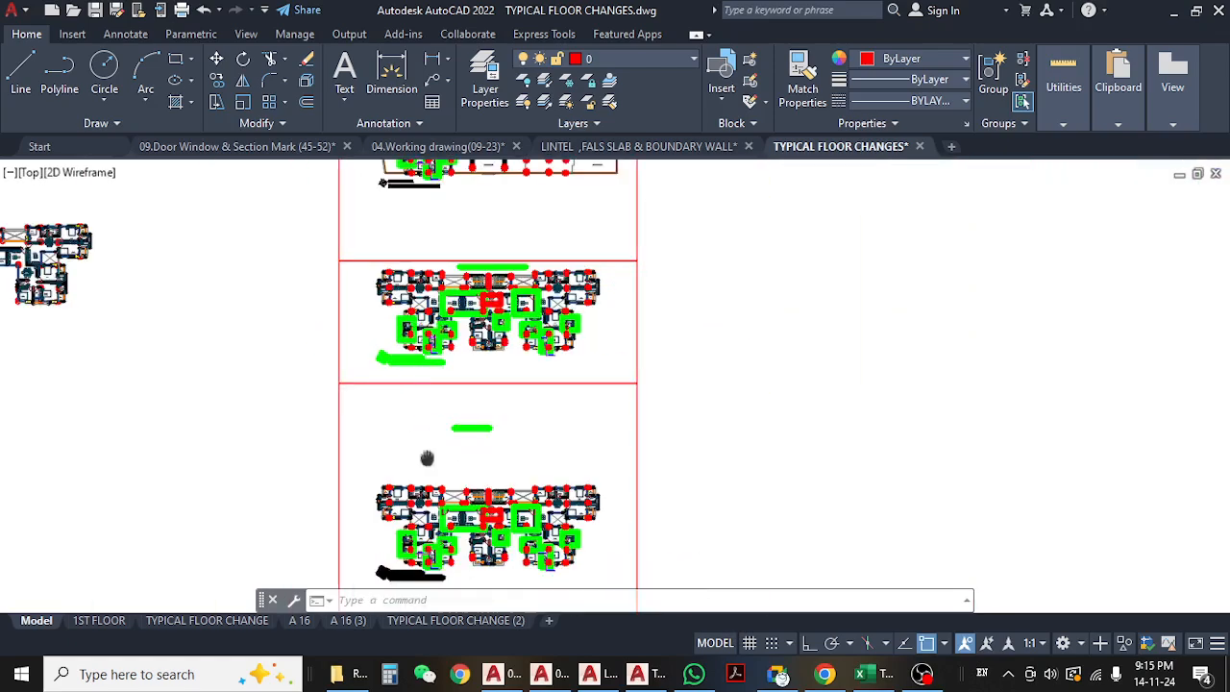
scroll(426, 458, up, 12)
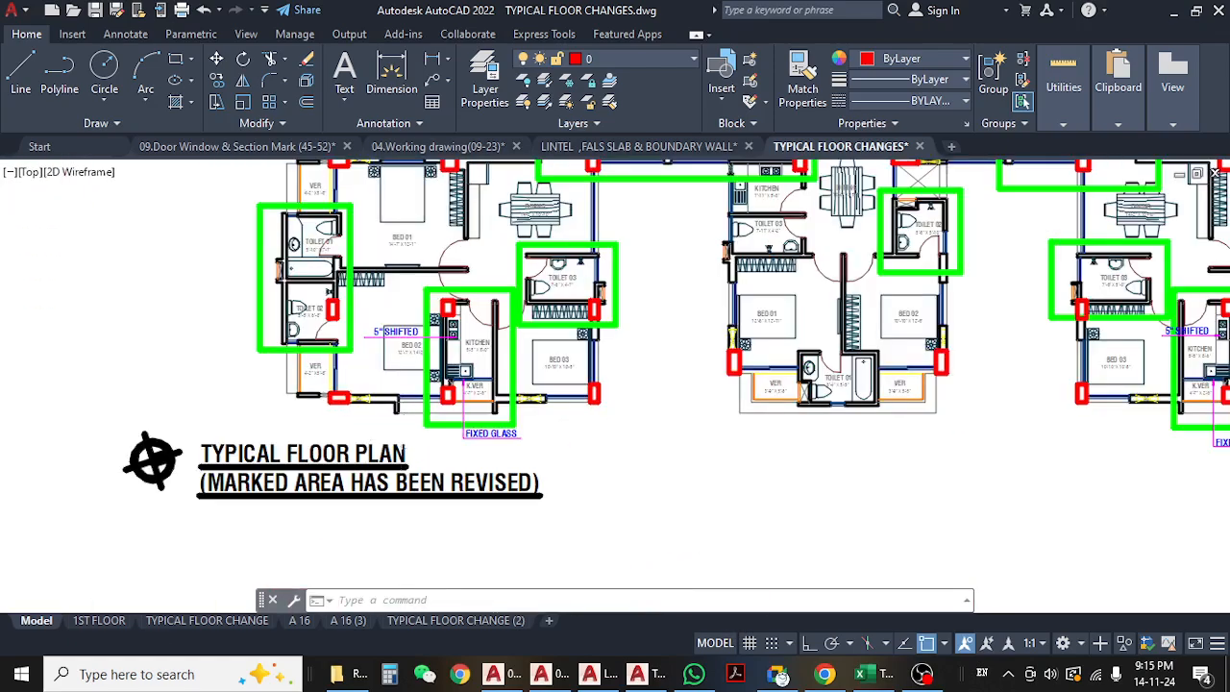
scroll(399, 438, down, 10)
scroll(417, 478, up, 10)
scroll(417, 481, down, 5)
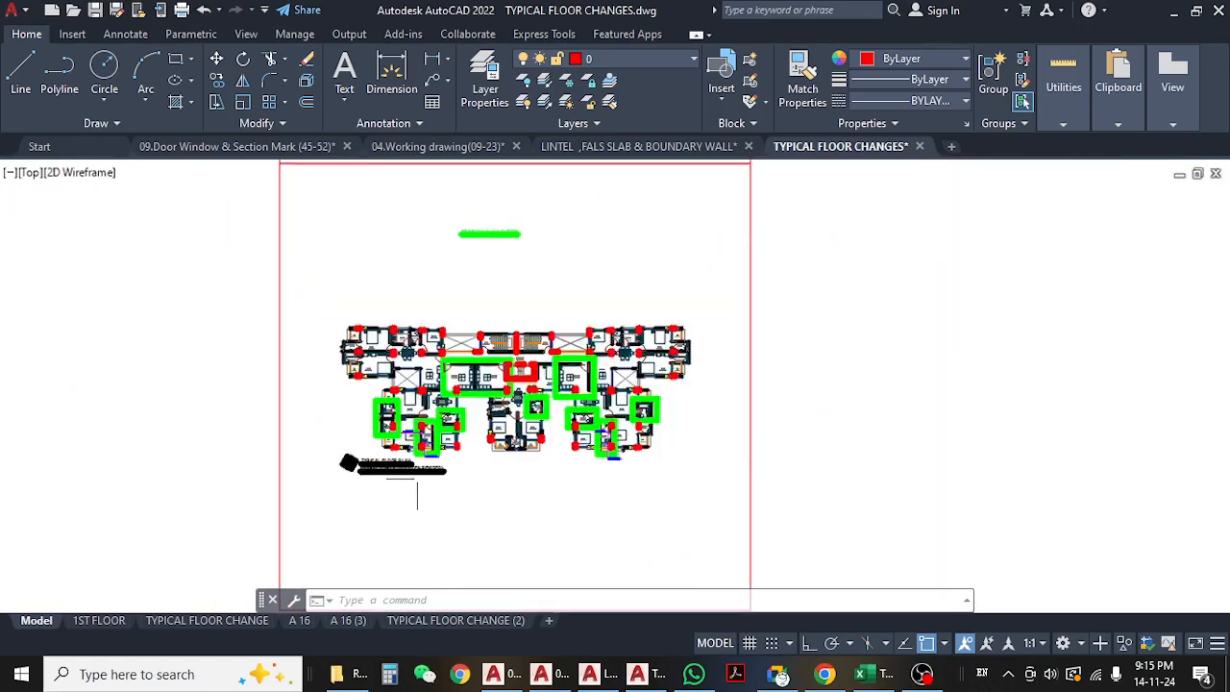
- Look through the remaining plans beside the framed revised sheets, up to the purple-walled 1st and 2nd floor plans
scroll(417, 485, down, 2)
middle_drag(355, 301, 498, 396)
scroll(499, 396, down, 2)
scroll(499, 397, down, 2)
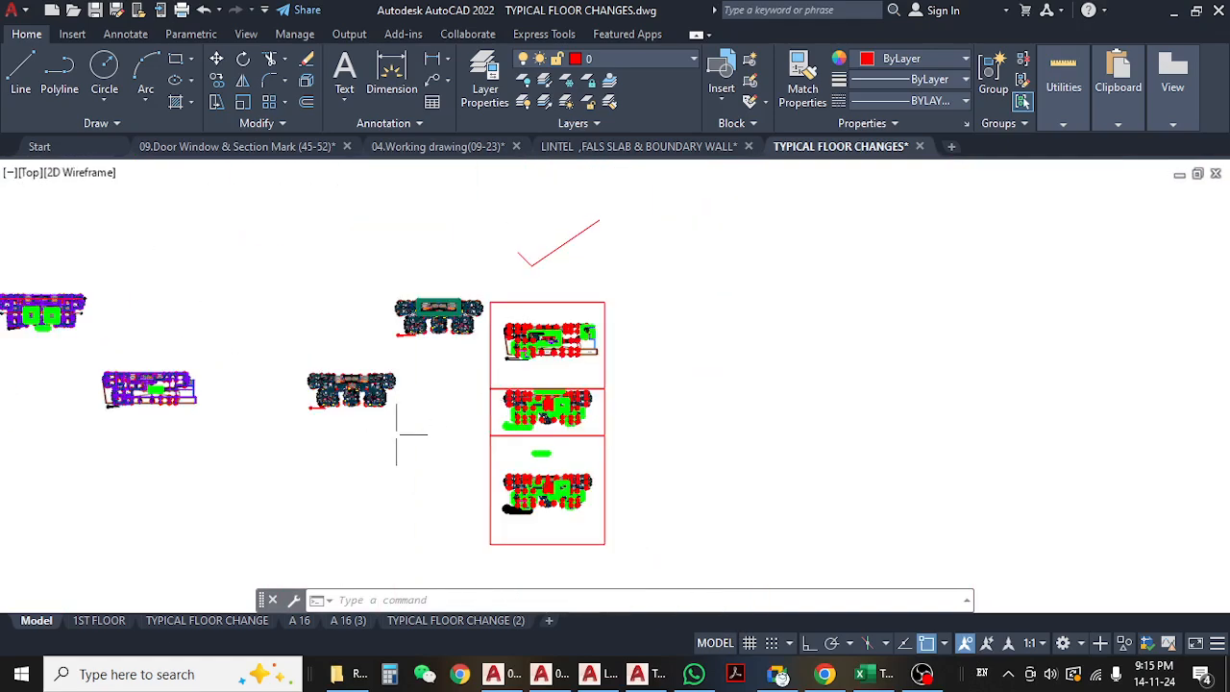
middle_drag(400, 412, 622, 437)
scroll(205, 310, up, 2)
scroll(205, 311, up, 2)
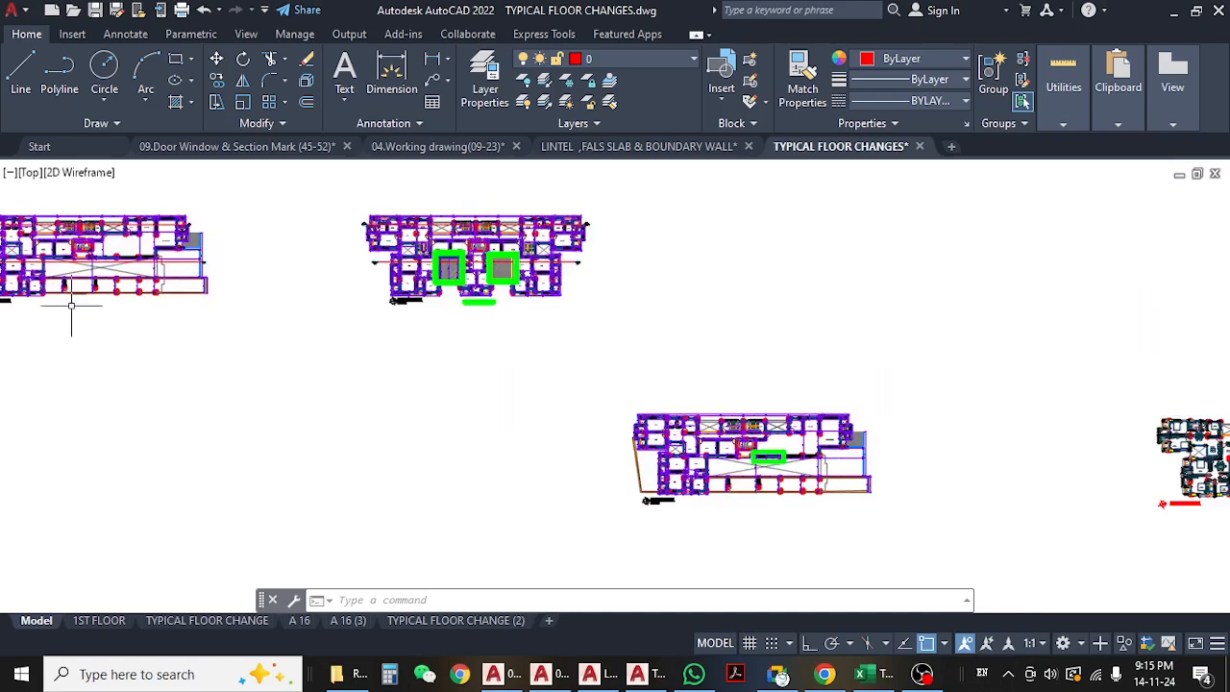
scroll(74, 311, up, 3)
middle_drag(184, 310, 355, 384)
scroll(234, 378, down, 2)
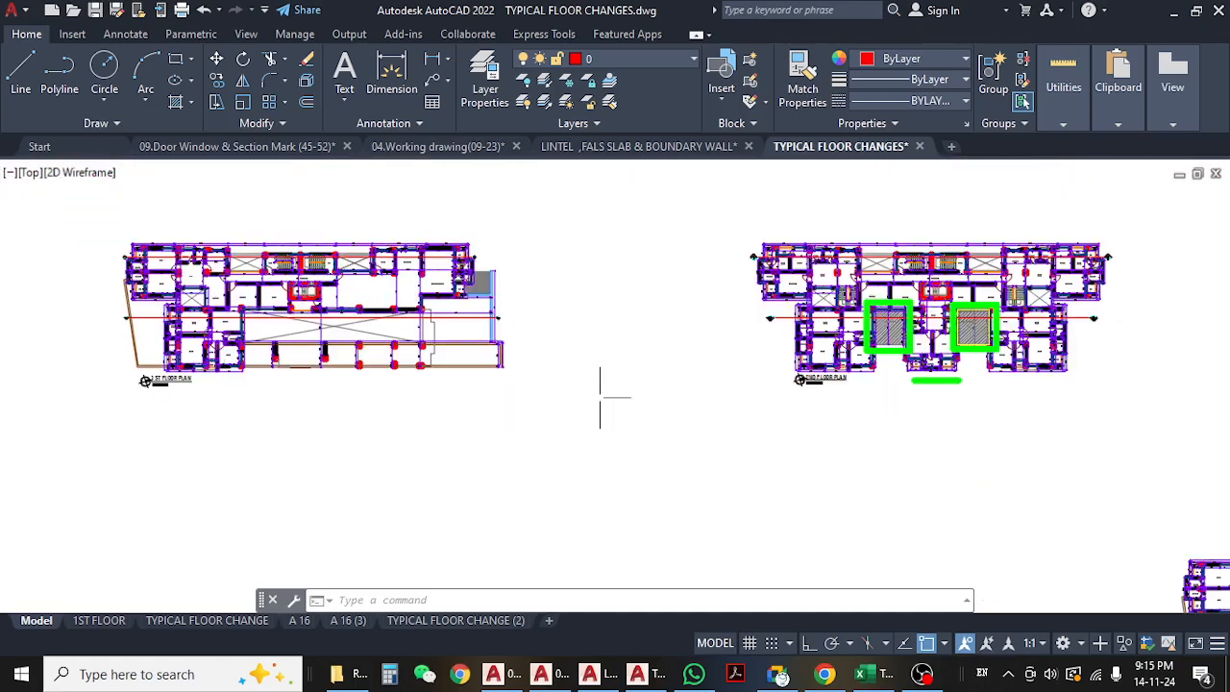
- Compare the purple-walled 2nd and 1st floor plans, their green-marked changes and the typical floor plan near the framed revised sheets
scroll(872, 366, up, 3)
scroll(913, 403, up, 2)
middle_drag(914, 425, 583, 427)
scroll(513, 412, down, 3)
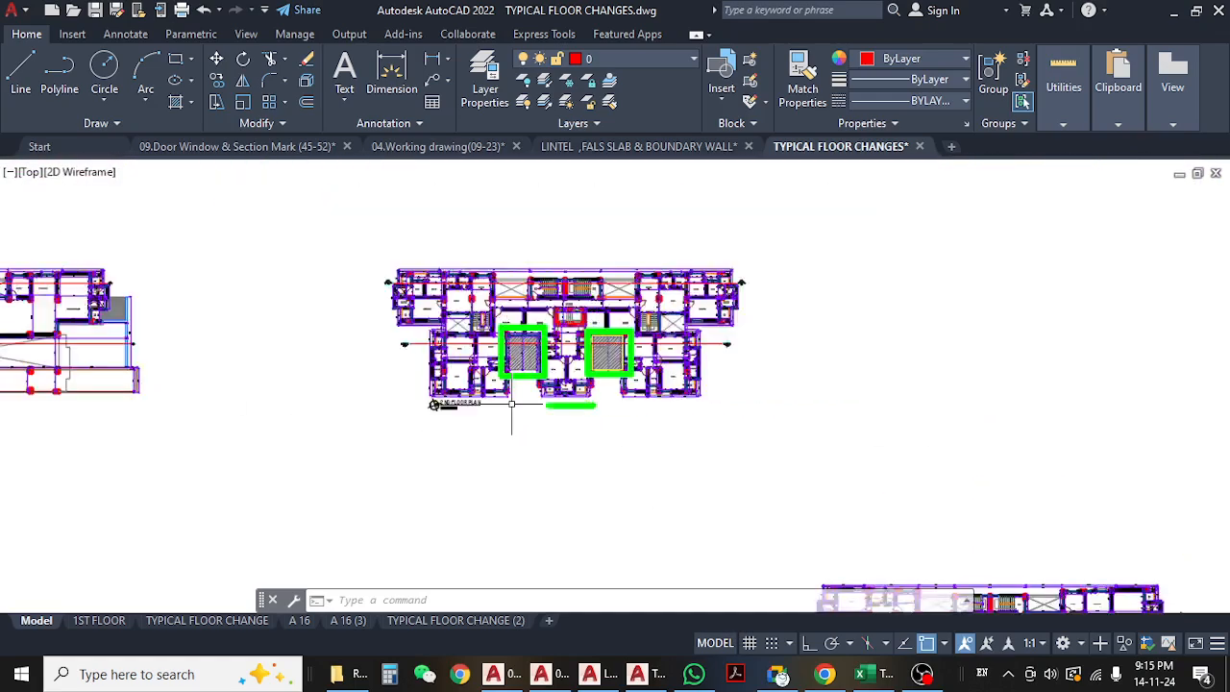
middle_drag(716, 476, 609, 275)
scroll(757, 381, up, 3)
scroll(752, 374, up, 2)
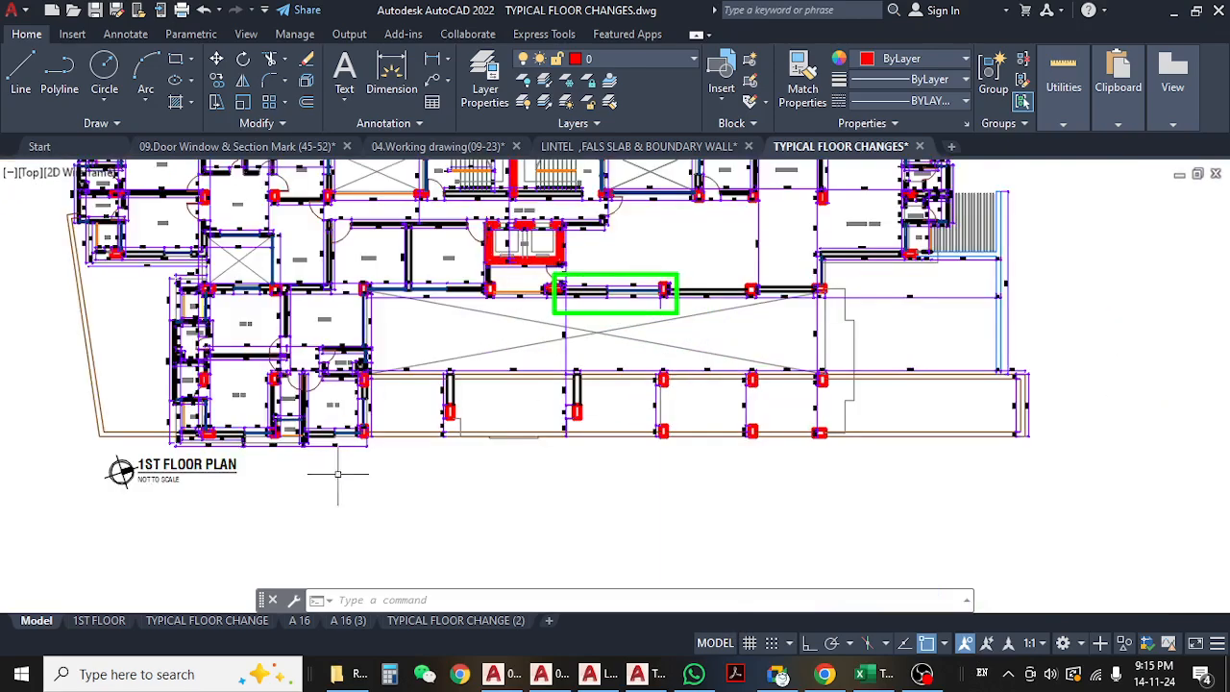
scroll(415, 444, down, 5)
middle_drag(947, 476, 661, 447)
scroll(673, 437, up, 4)
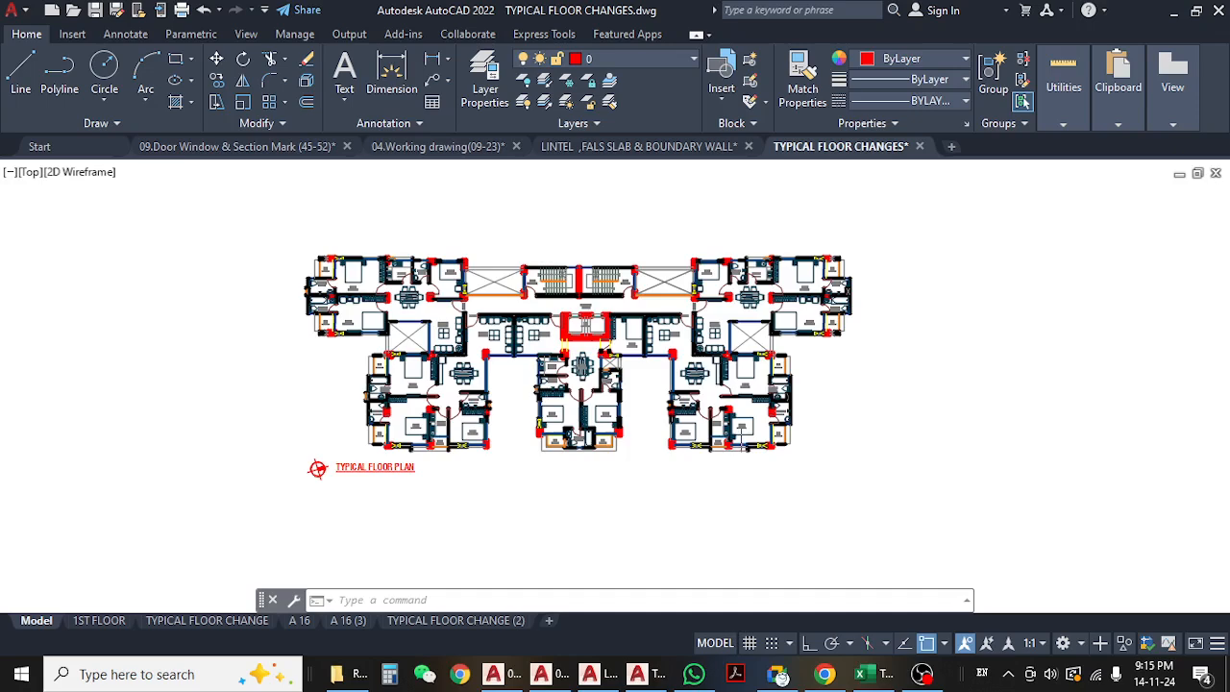
scroll(864, 360, down, 6)
middle_drag(865, 360, 718, 384)
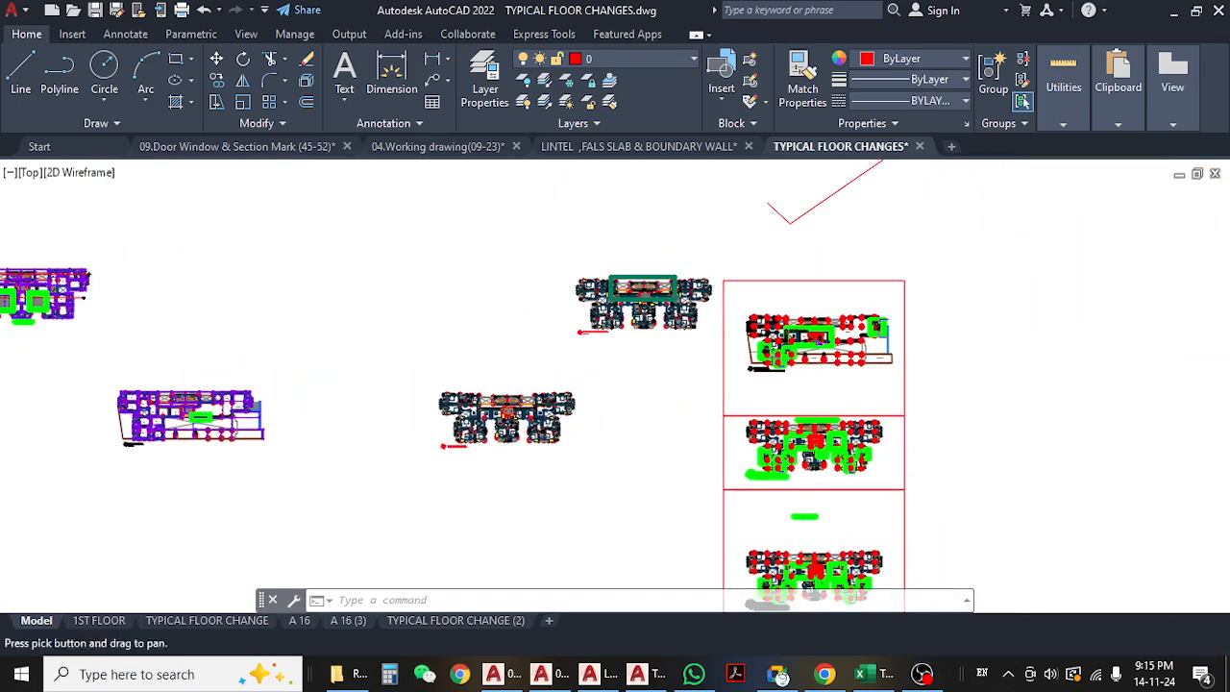
- Switch to the 09.Door Window & Section Mark (45-52) drawing and check its source file in the RE-08[window grill] folder
mouse_move(452, 161)
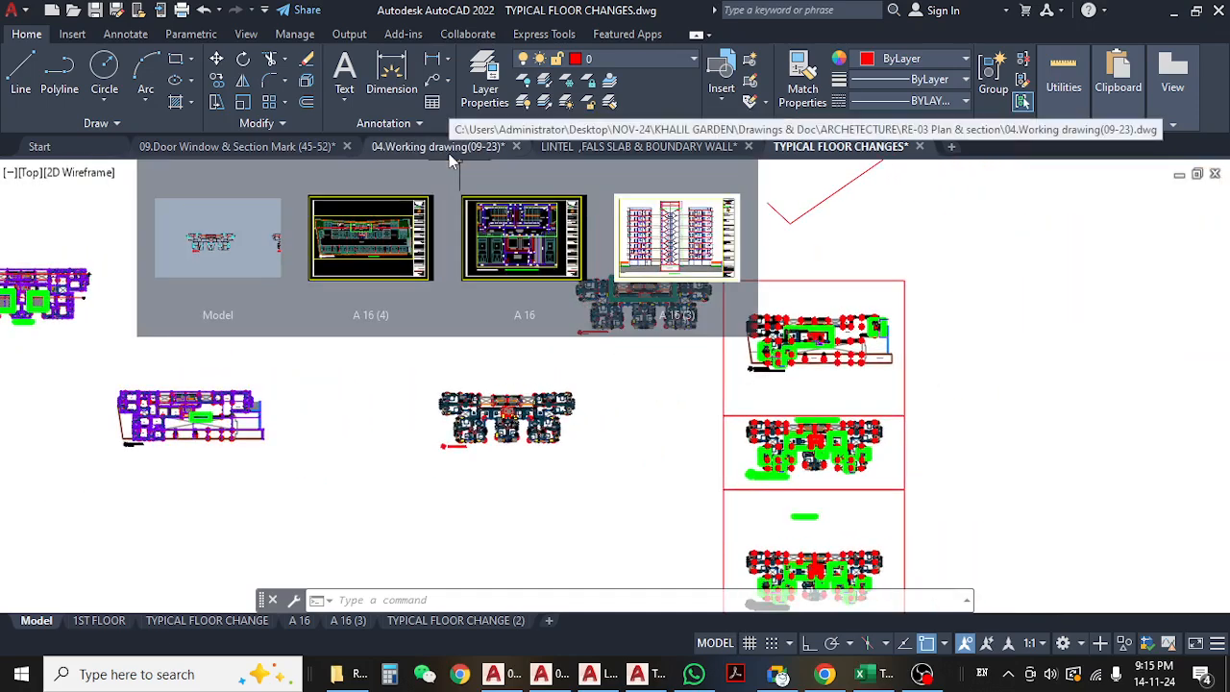
click(175, 146)
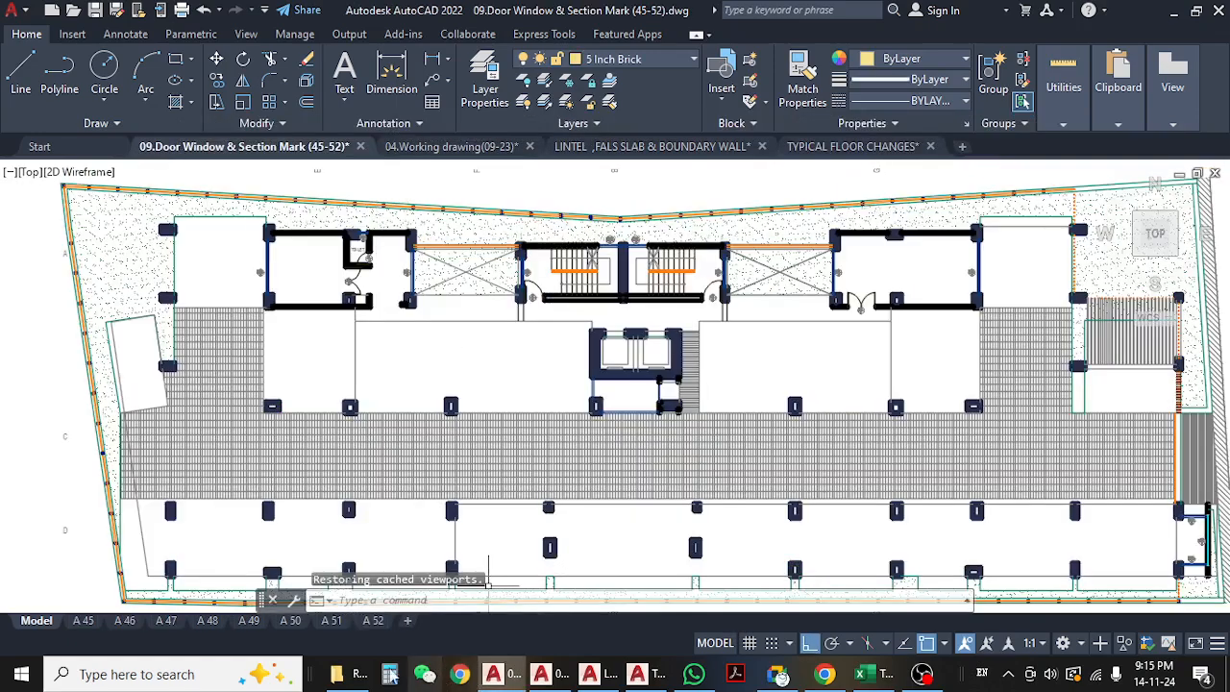
click(339, 674)
click(17, 141)
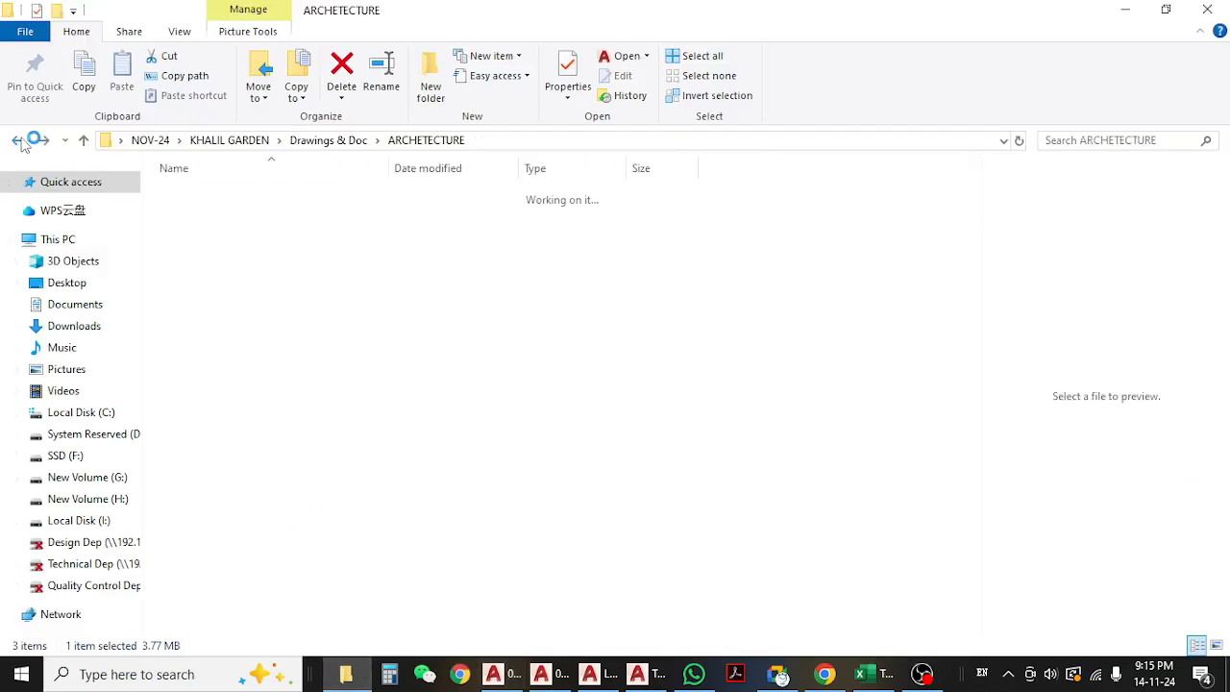
double_click(283, 348)
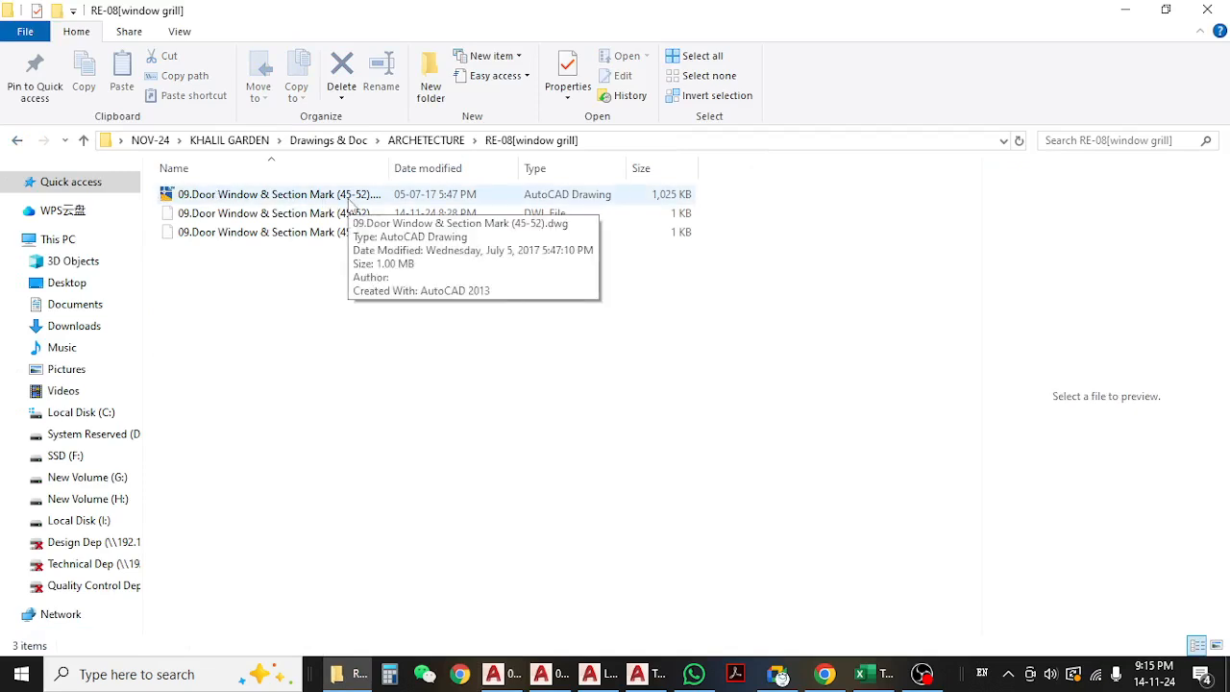
click(1125, 11)
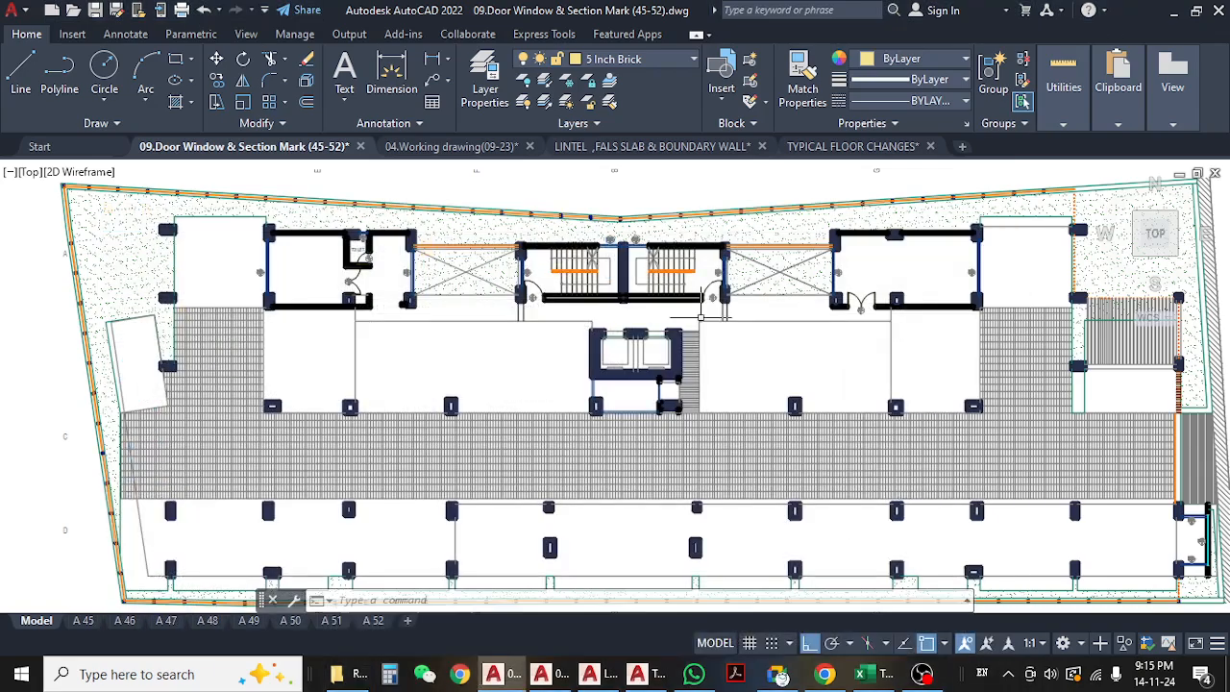
- Examine the walls, doors and staircases of the ground-level plan inside the boundary wall
scroll(605, 307, down, 3)
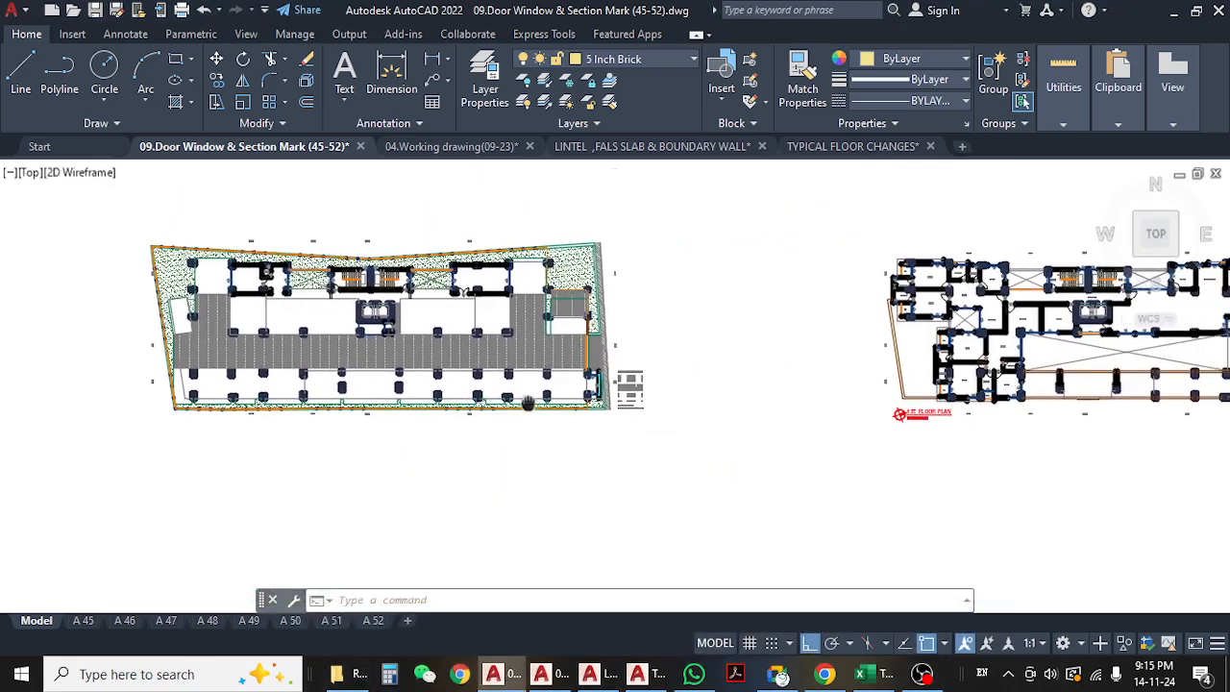
scroll(381, 363, up, 4)
middle_drag(250, 291, 650, 404)
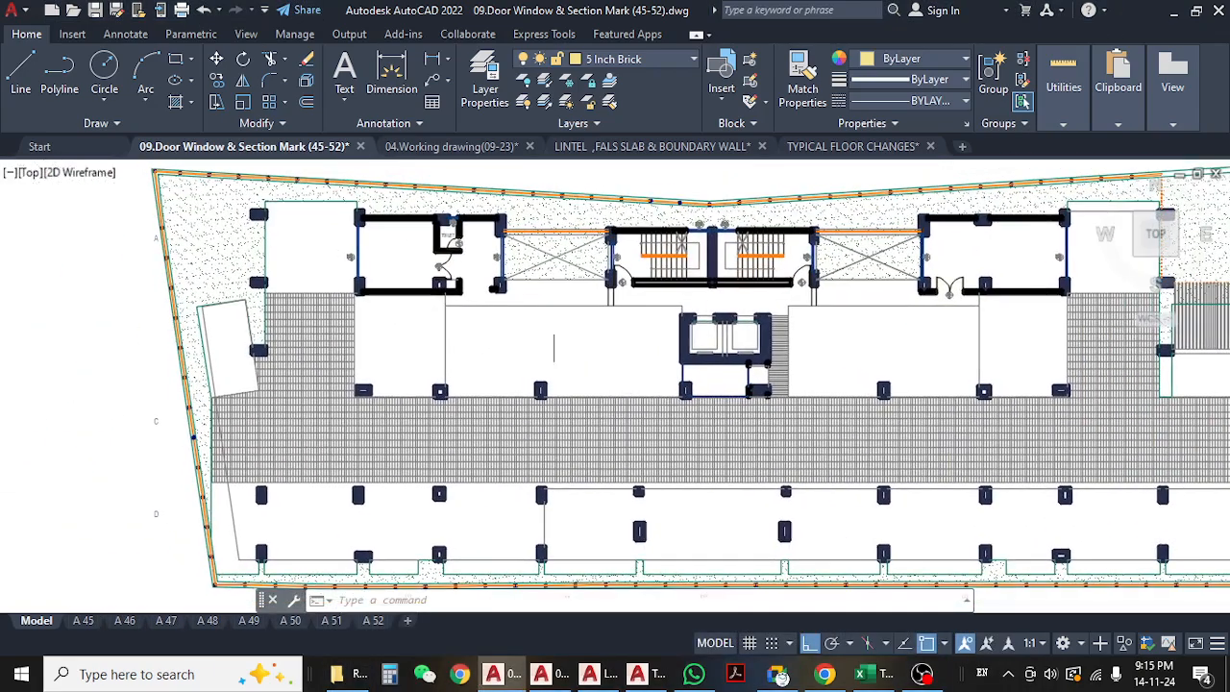
scroll(532, 274, up, 2)
scroll(532, 250, up, 4)
middle_drag(447, 410, 551, 437)
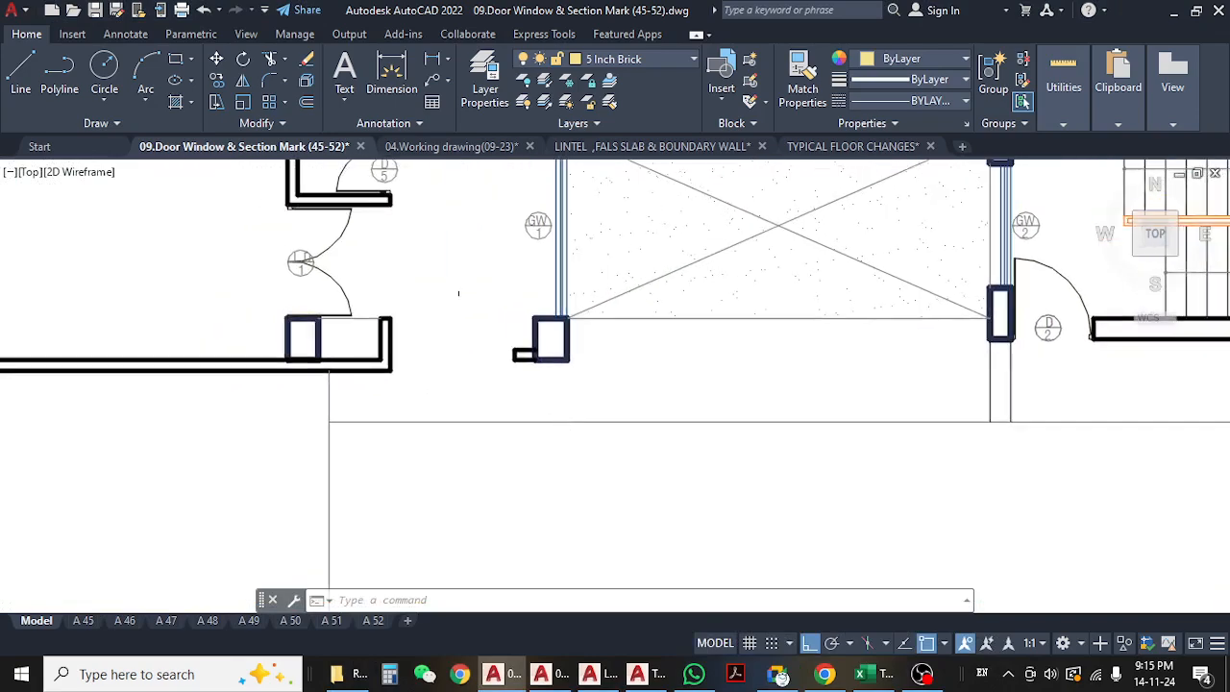
middle_drag(442, 304, 500, 429)
scroll(480, 349, down, 5)
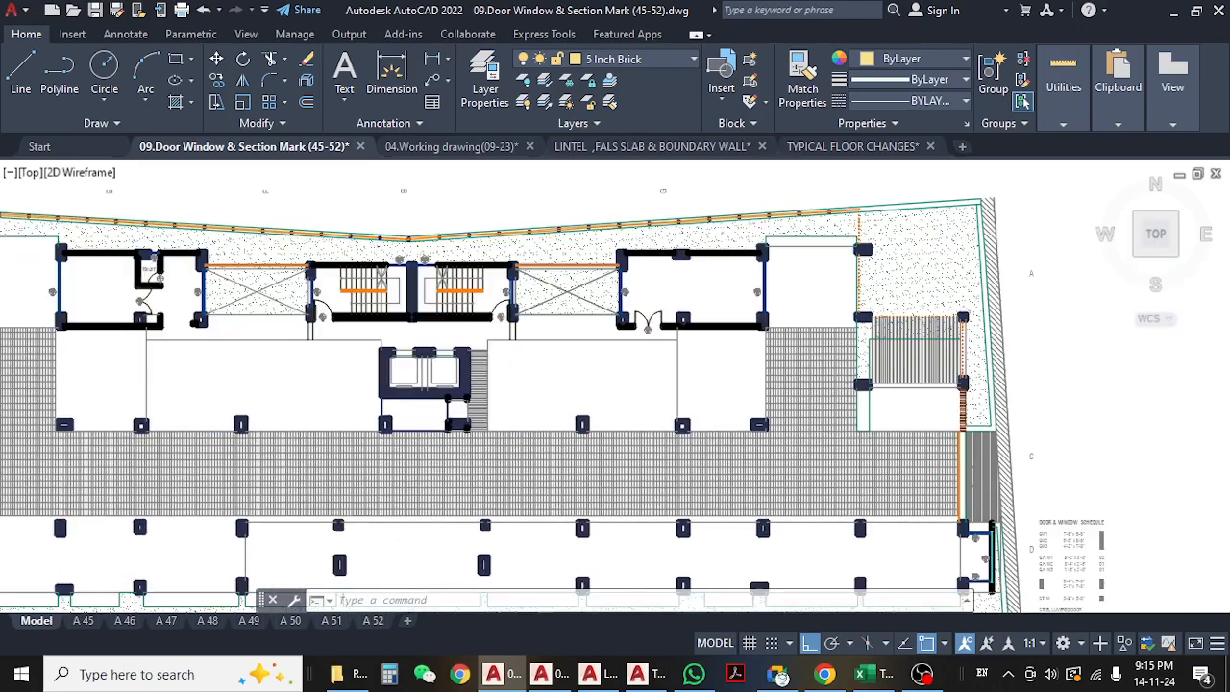
middle_drag(637, 405, 563, 403)
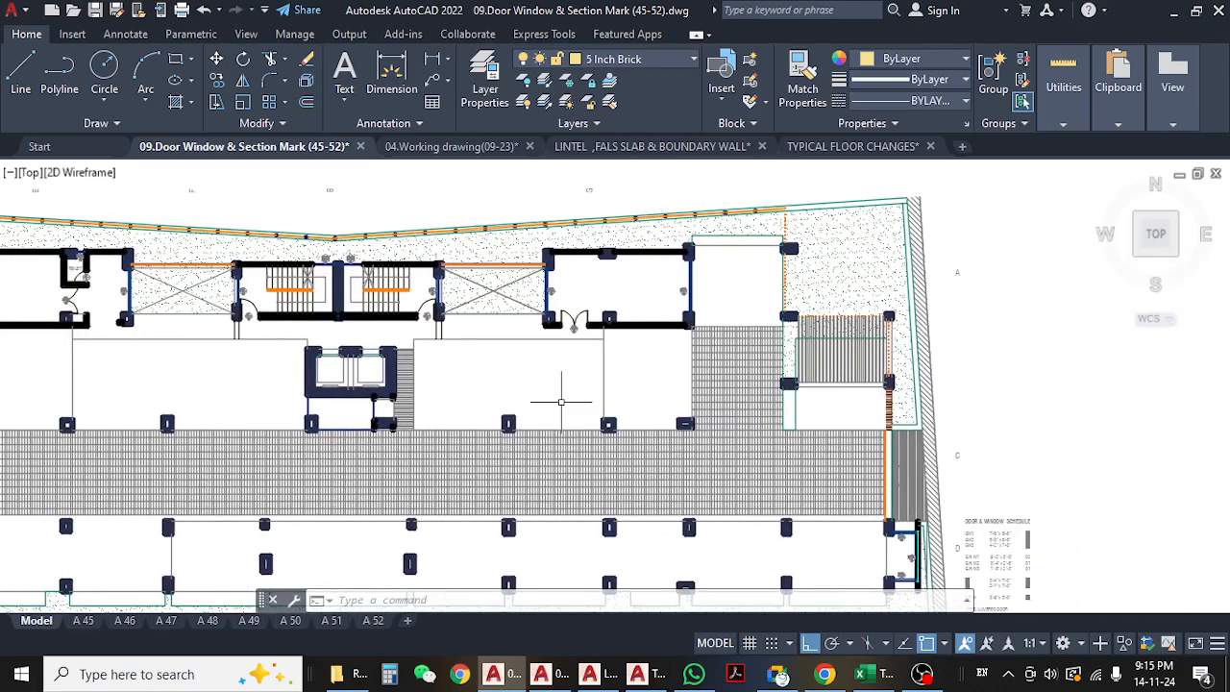
middle_drag(473, 350, 576, 371)
scroll(538, 323, up, 5)
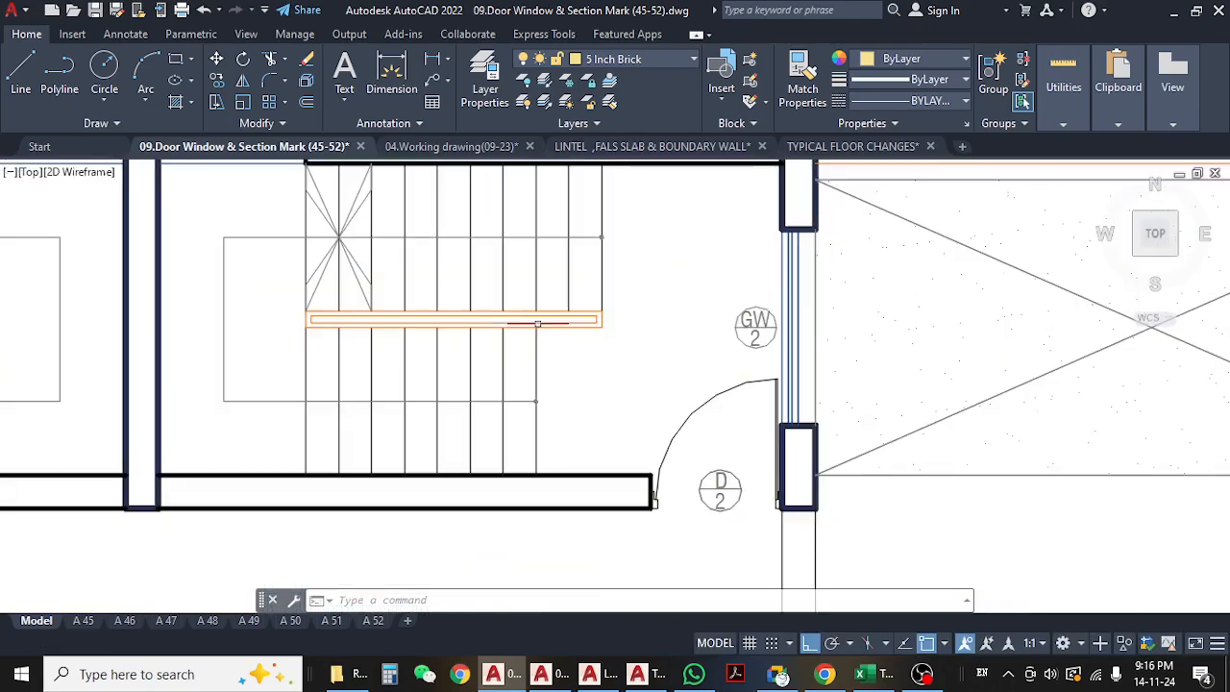
scroll(605, 333, down, 5)
scroll(585, 394, up, 1)
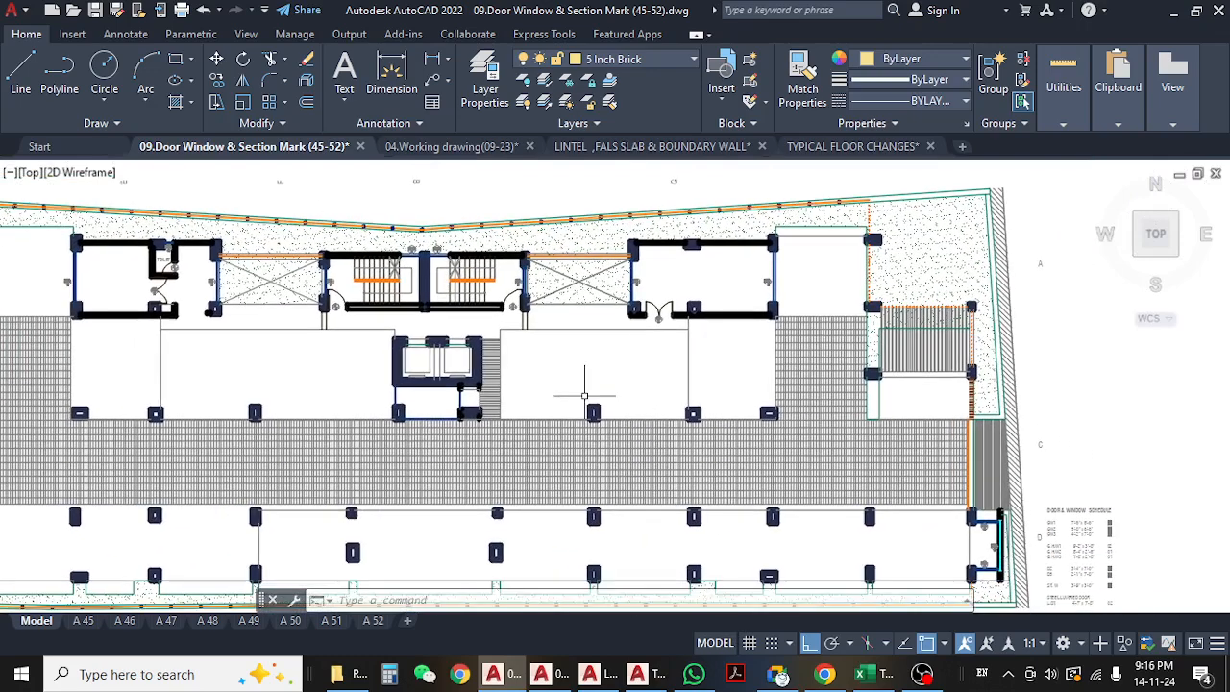
key(Escape)
key(Escape)
key(Escape)
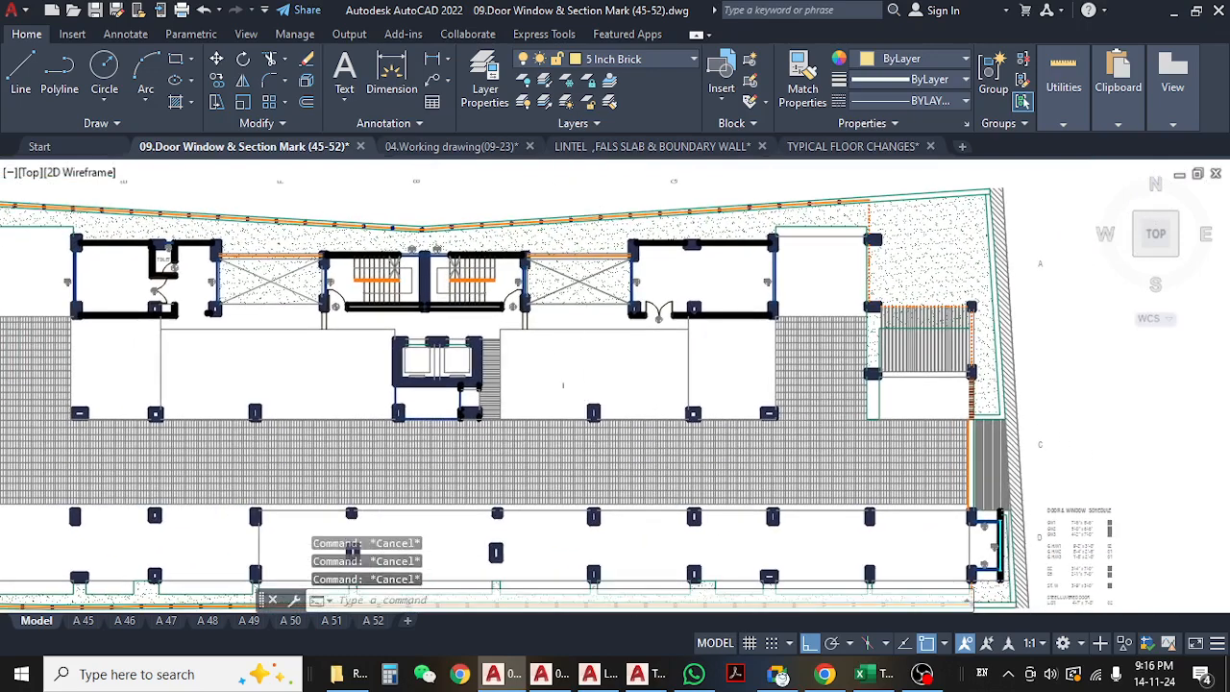
middle_drag(567, 391, 563, 386)
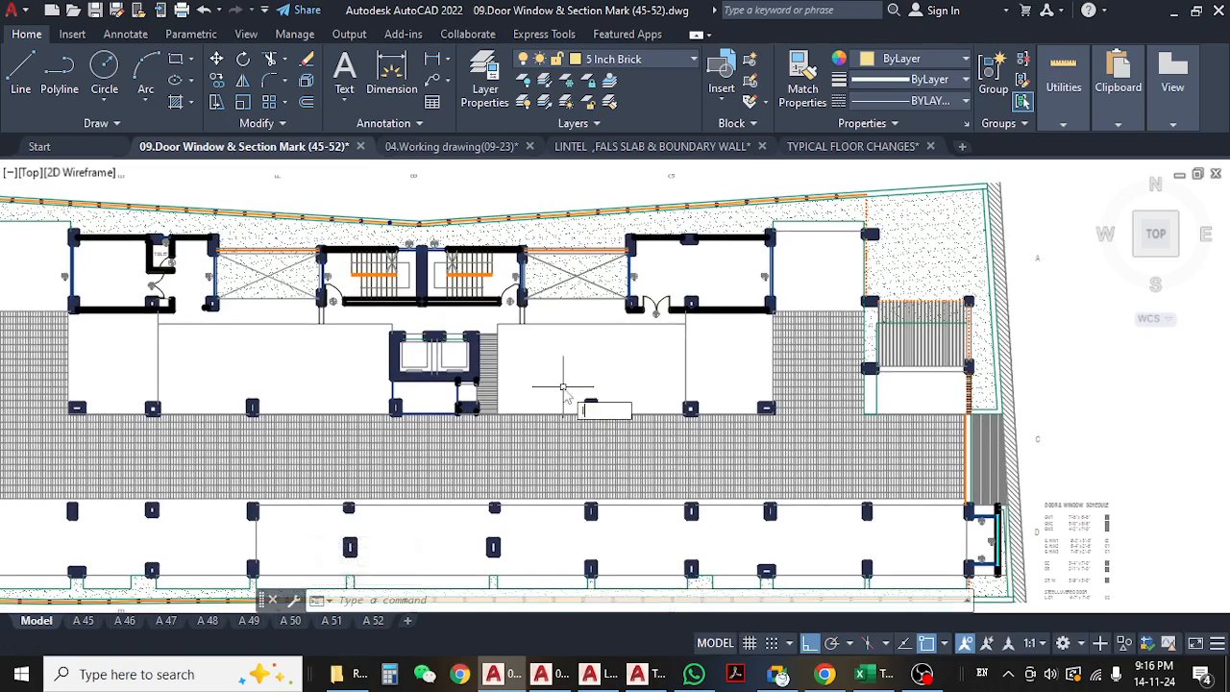
- Open the layer properties manager and look through the existing layers, including 5 Inch Brick and 10 Inch Brick
key(Return)
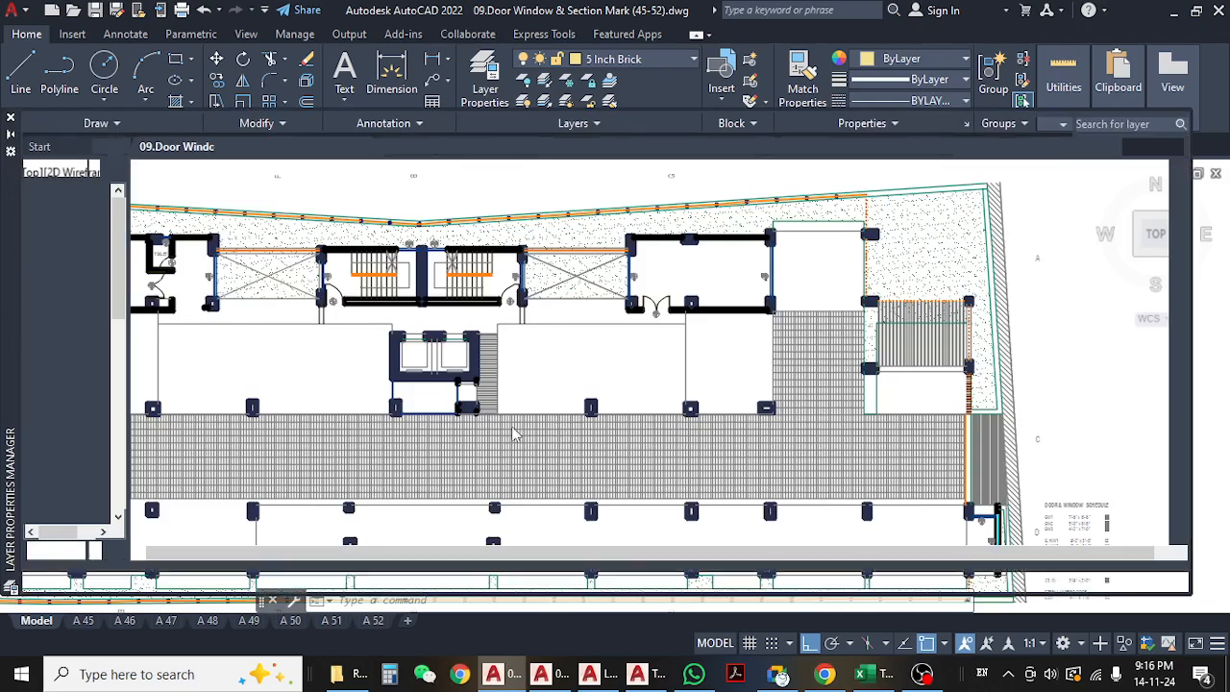
scroll(322, 360, down, 1)
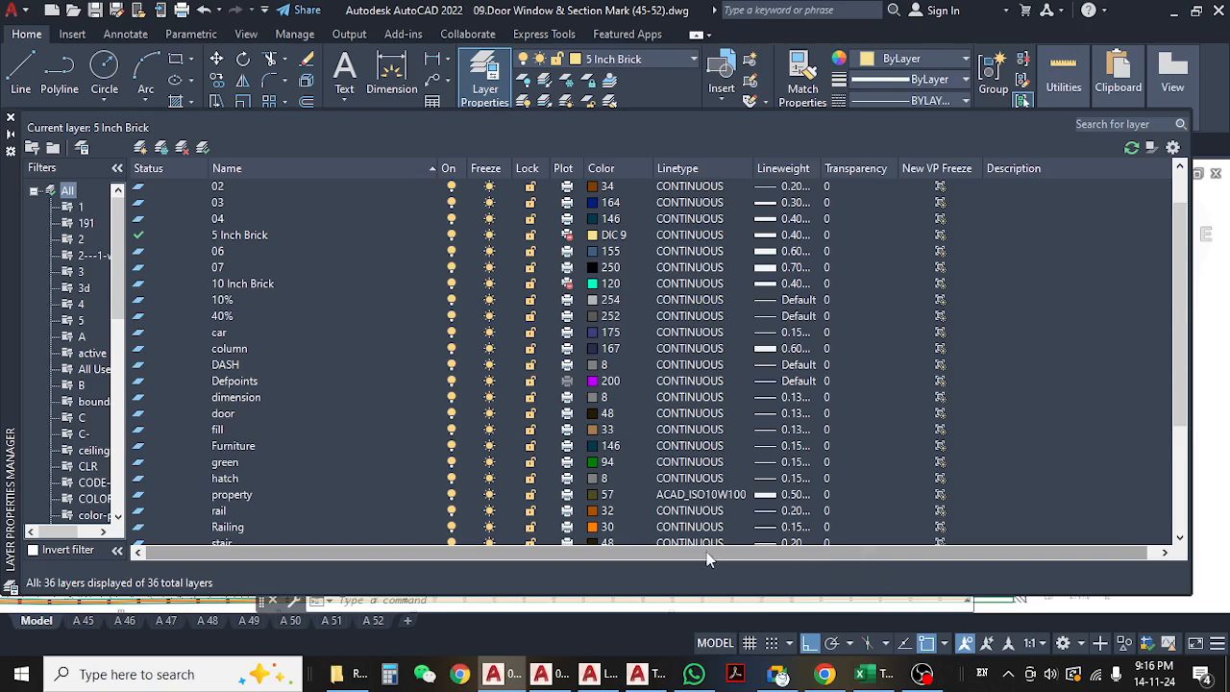
scroll(231, 342, down, 2)
scroll(185, 316, up, 3)
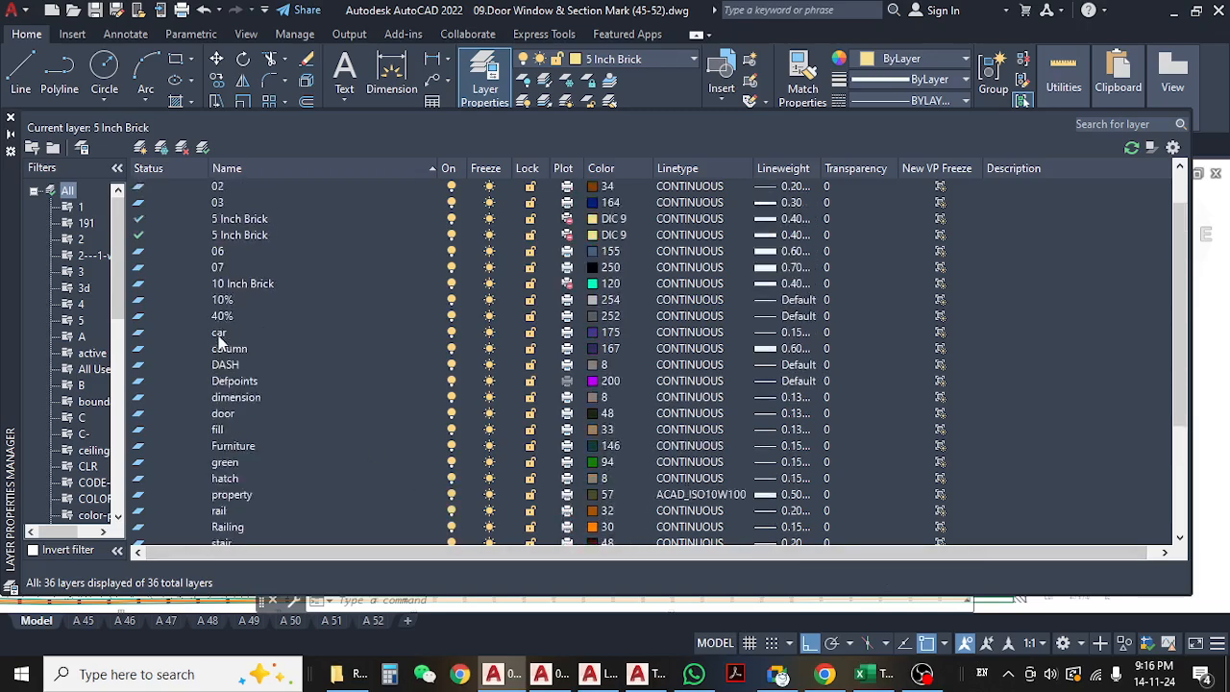
scroll(221, 346, down, 5)
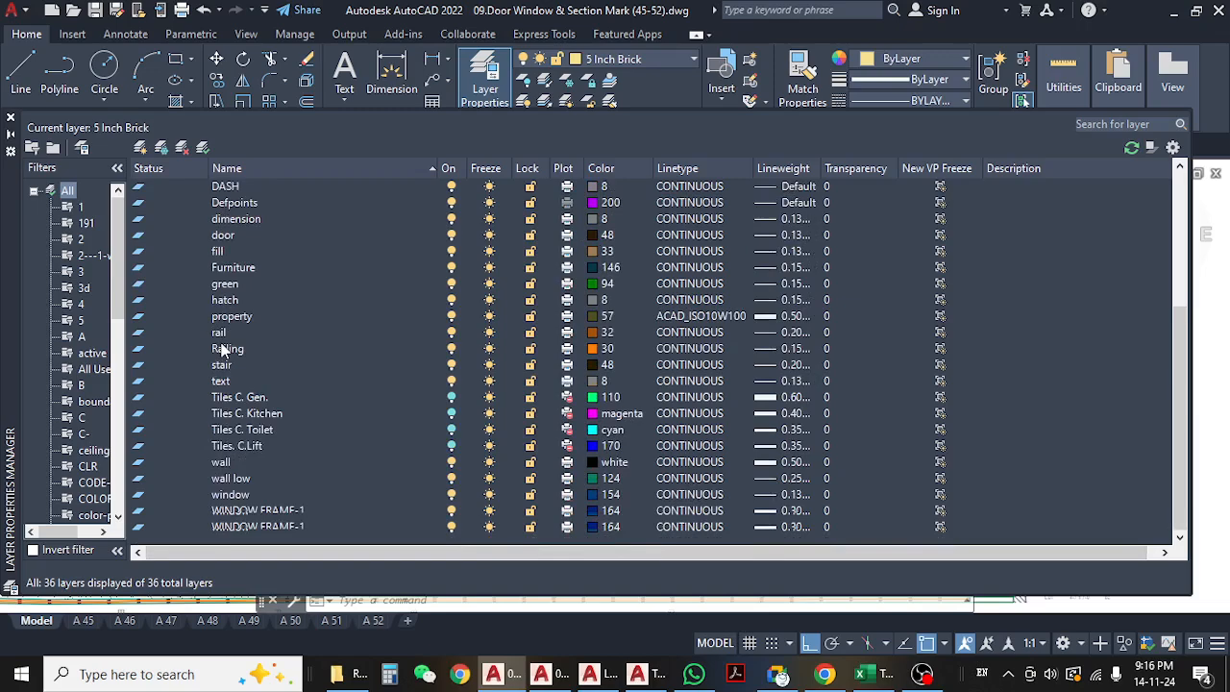
scroll(221, 350, up, 5)
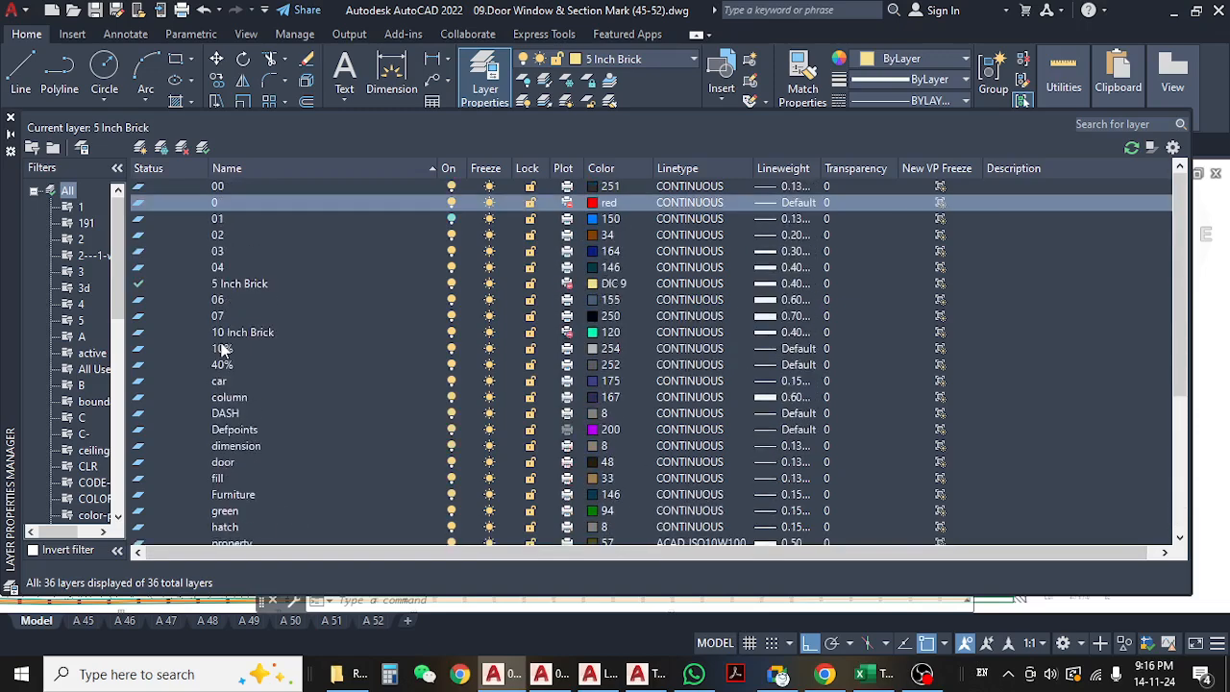
- Try to delete the 10 Inch Brick layer
click(257, 332)
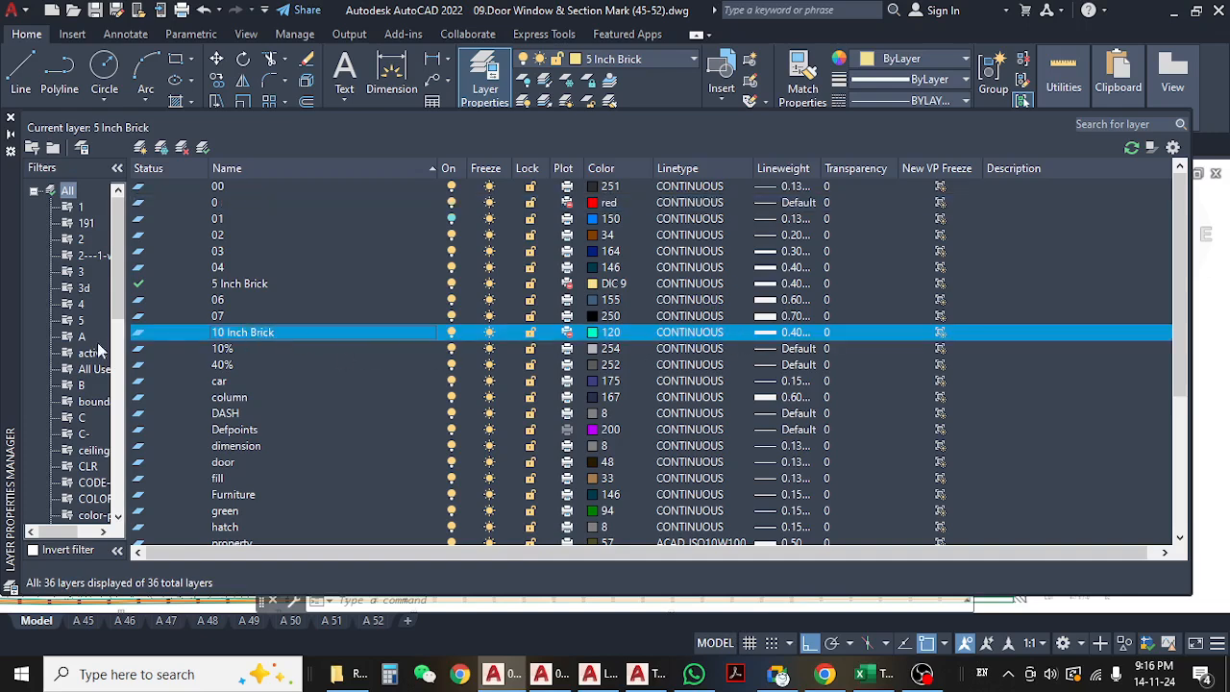
click(214, 286)
click(148, 337)
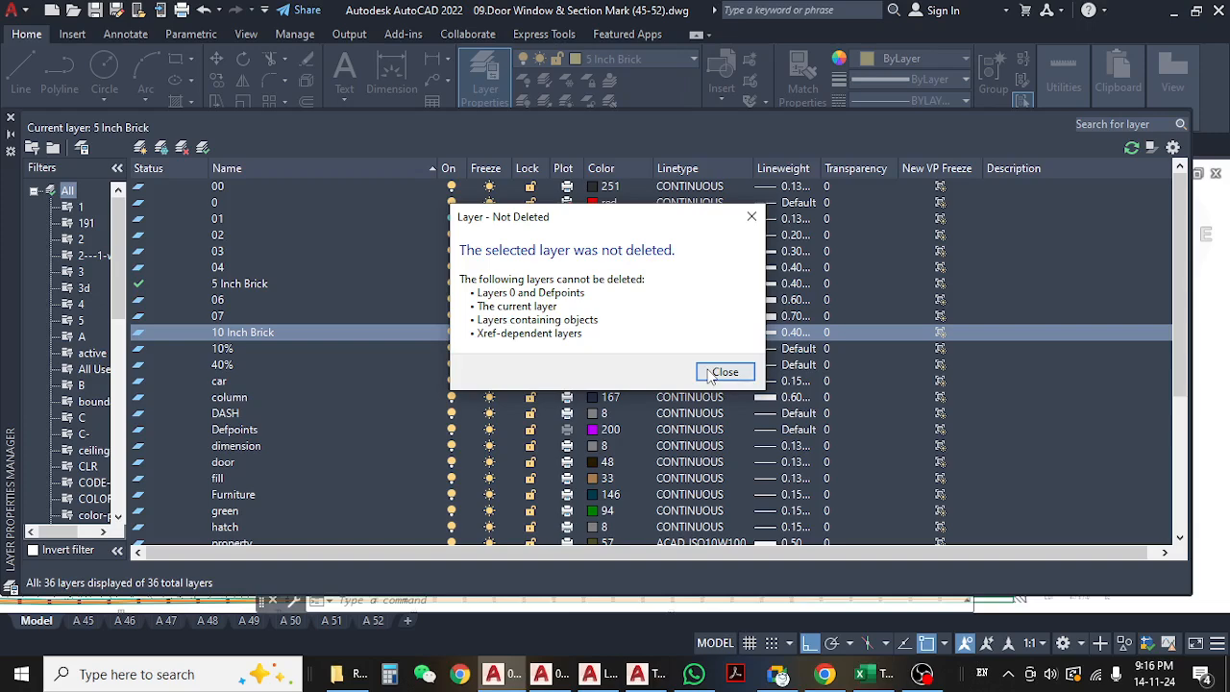
click(722, 372)
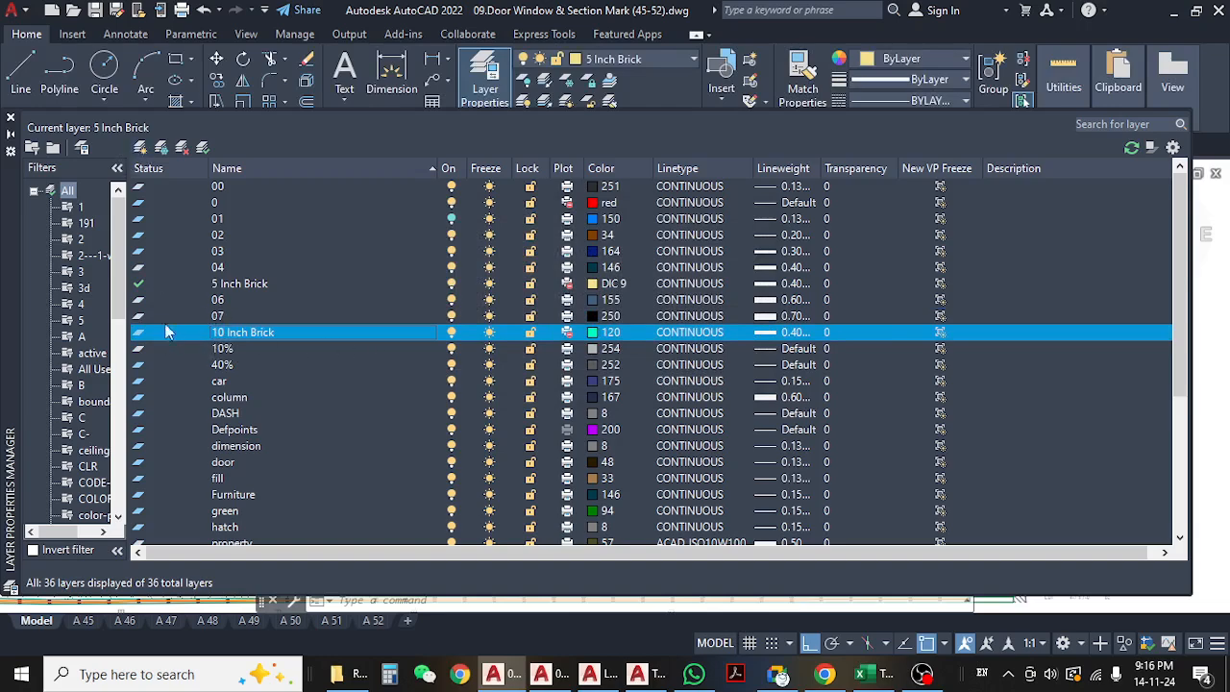
- Create a layer named QS 10 inch Brick Wall, make it current and close the layer properties manager
click(141, 148)
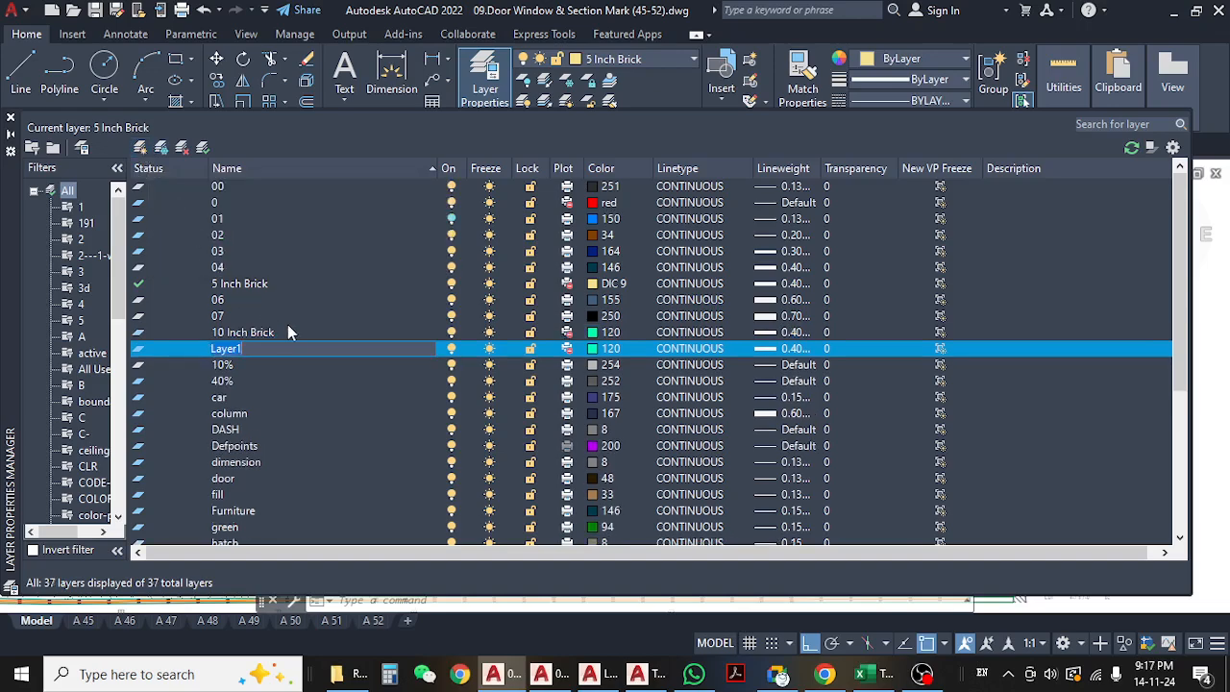
text(QS)
click(299, 383)
double_click(181, 346)
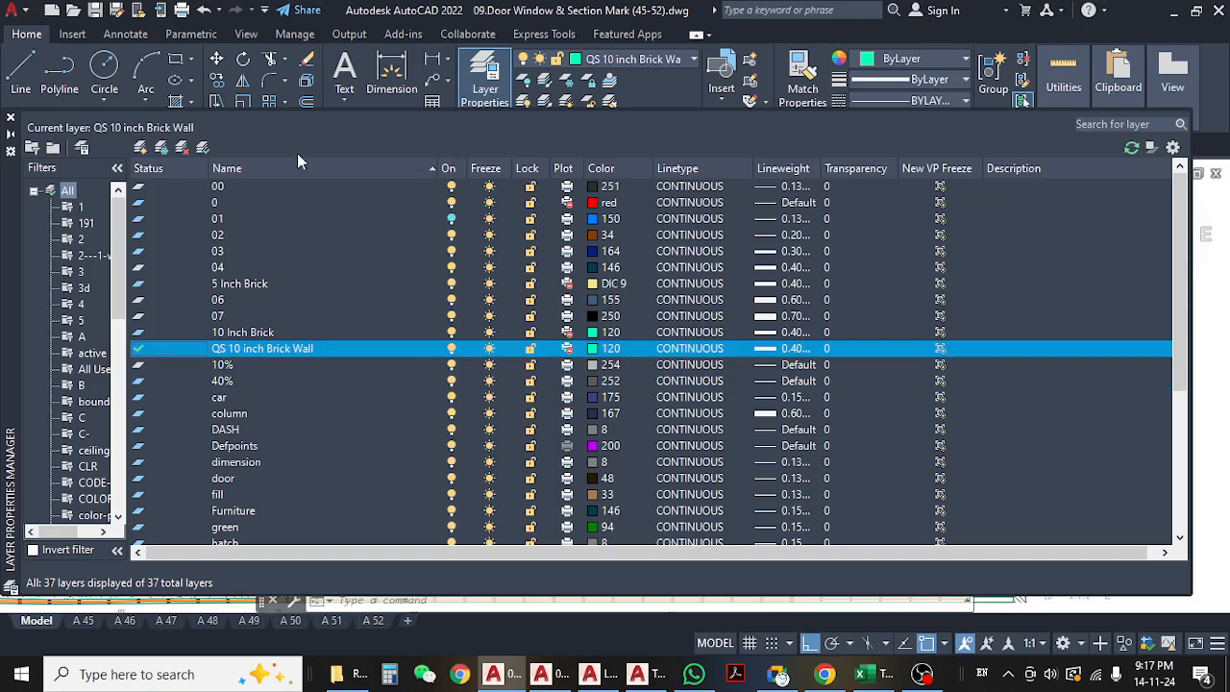
click(9, 118)
- Inspect the ground-level plan's walls, including the small room with the G.W 3 and H.W 2 windows beside the door and window schedule
scroll(452, 327, down, 1)
scroll(452, 327, up, 3)
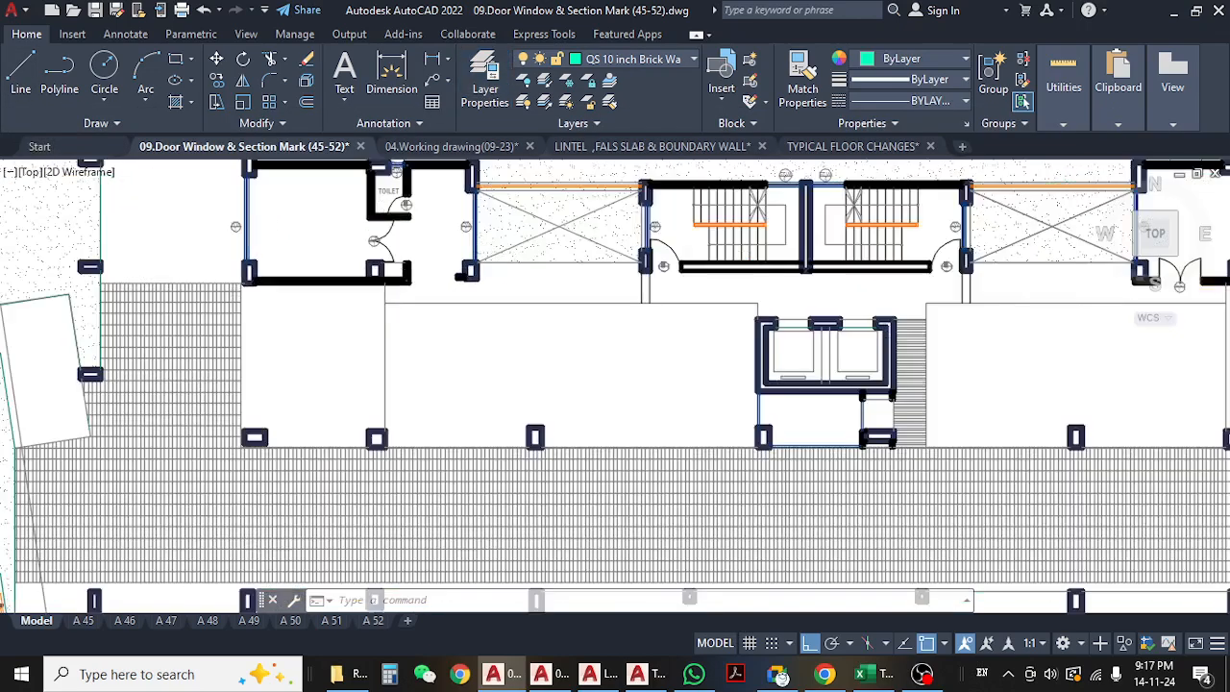
scroll(439, 318, up, 1)
scroll(439, 318, down, 5)
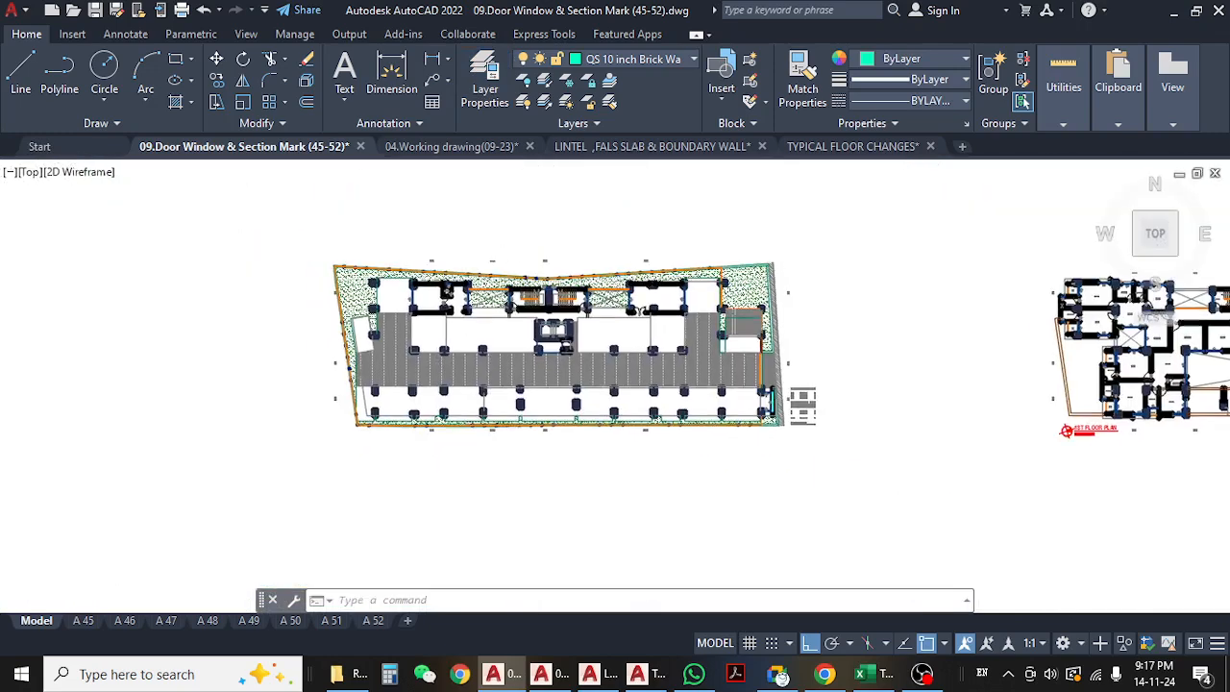
scroll(521, 390, up, 5)
middle_drag(522, 390, 365, 390)
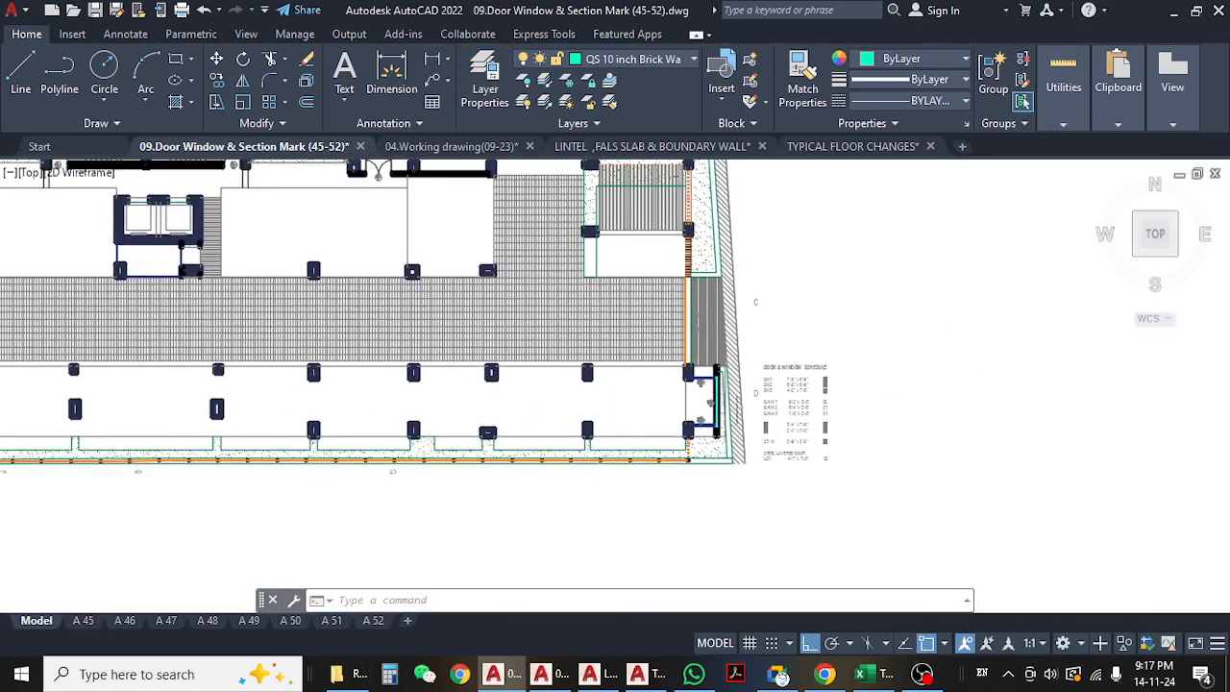
scroll(700, 385, up, 6)
middle_drag(612, 371, 769, 355)
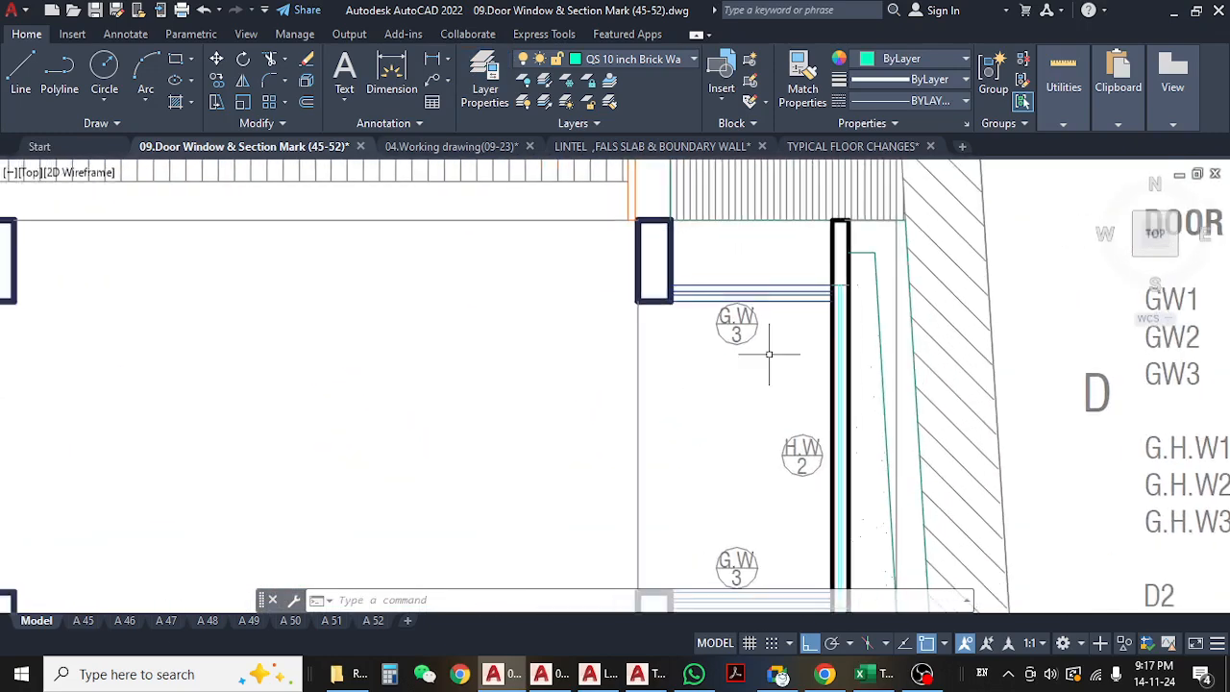
scroll(761, 363, down, 6)
middle_drag(437, 347, 909, 400)
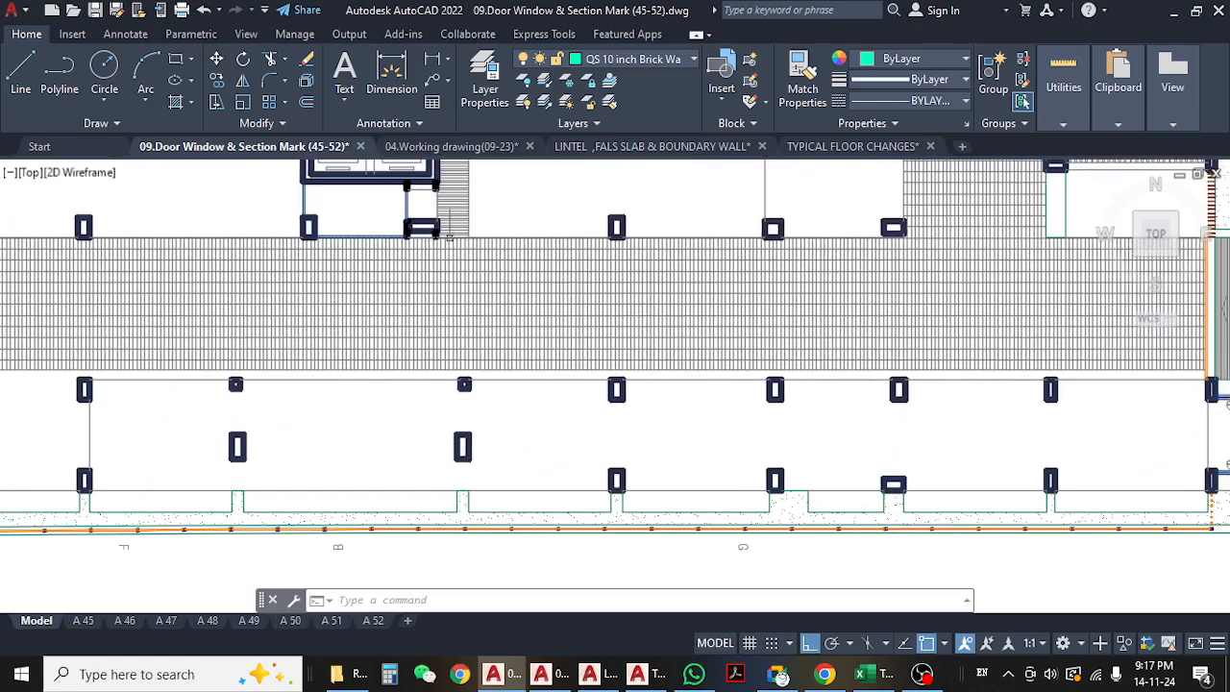
- Locate the wall between the two D2 doors, running along the staircases opposite the lifts
middle_drag(450, 238, 492, 459)
middle_drag(545, 352, 682, 378)
key(Escape)
key(Escape)
key(Escape)
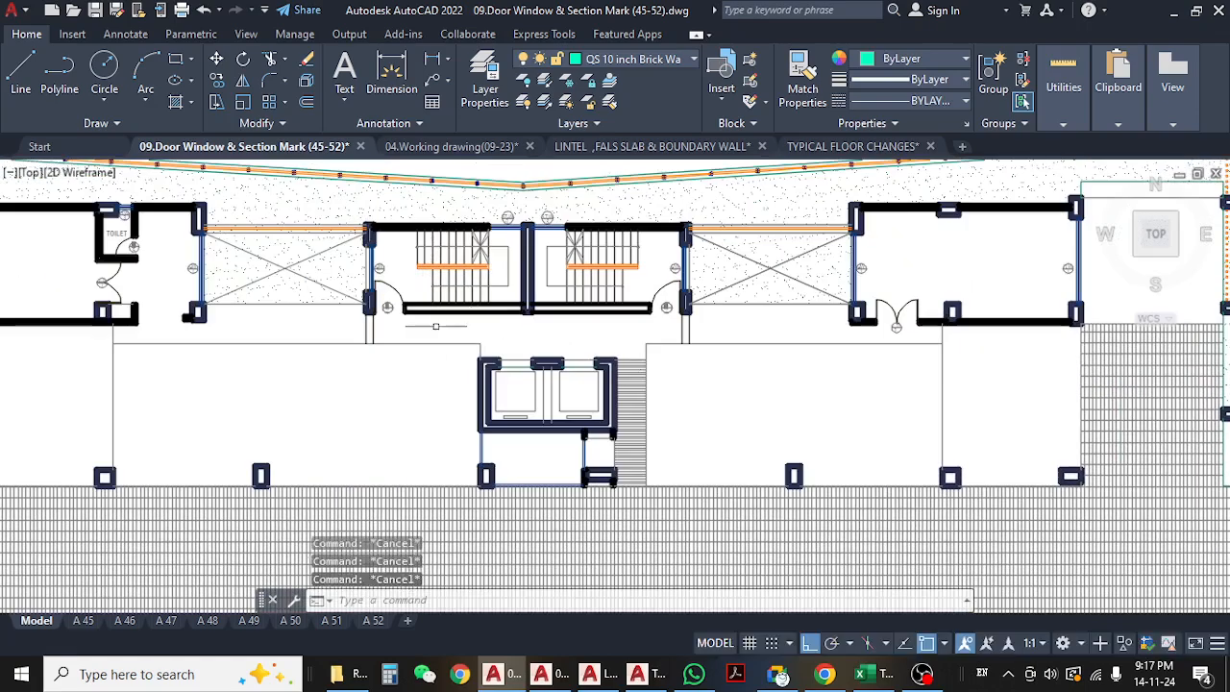
scroll(437, 331, up, 4)
middle_drag(437, 339, 434, 343)
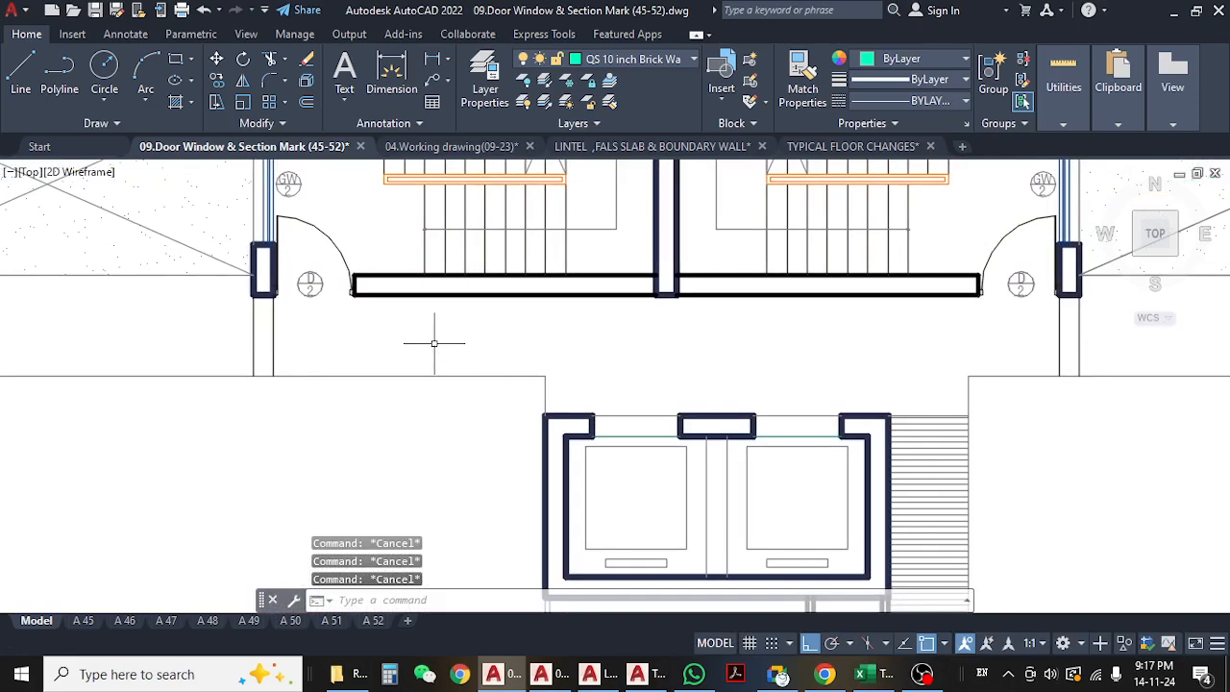
- Trace a polyline along the stair wall's south face, from the west column beside door D2 to the central wall's near corner
text(pl)
key(Return)
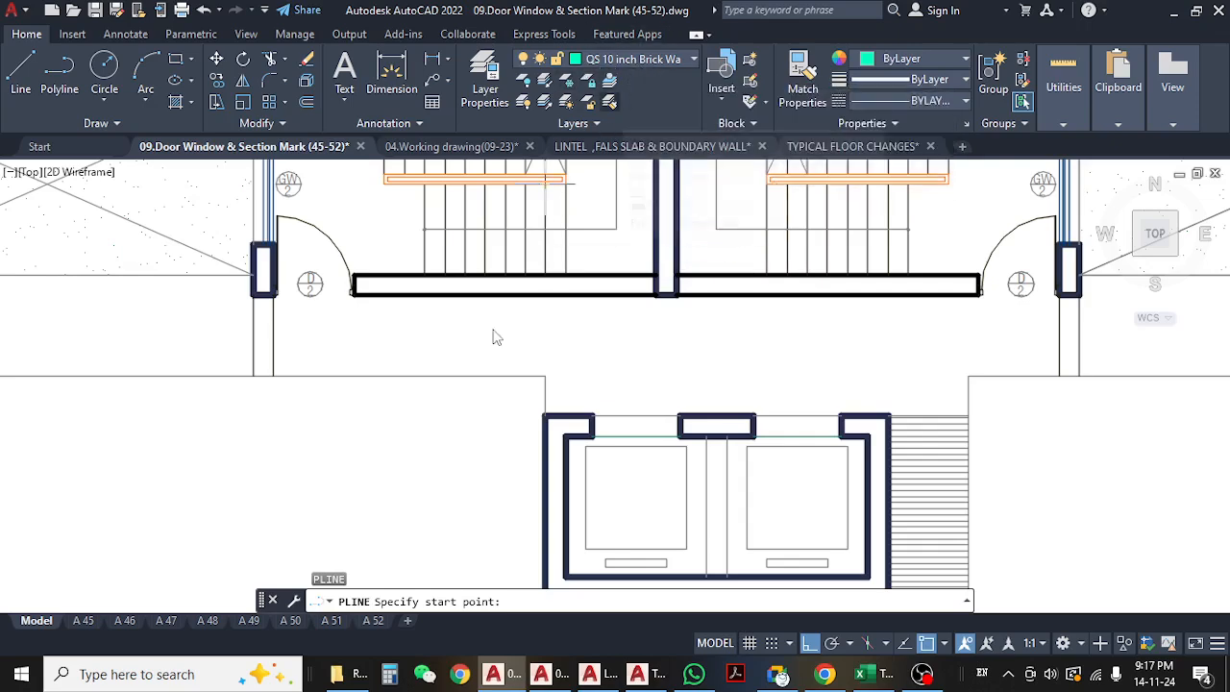
middle_drag(448, 327, 366, 365)
scroll(216, 336, up, 2)
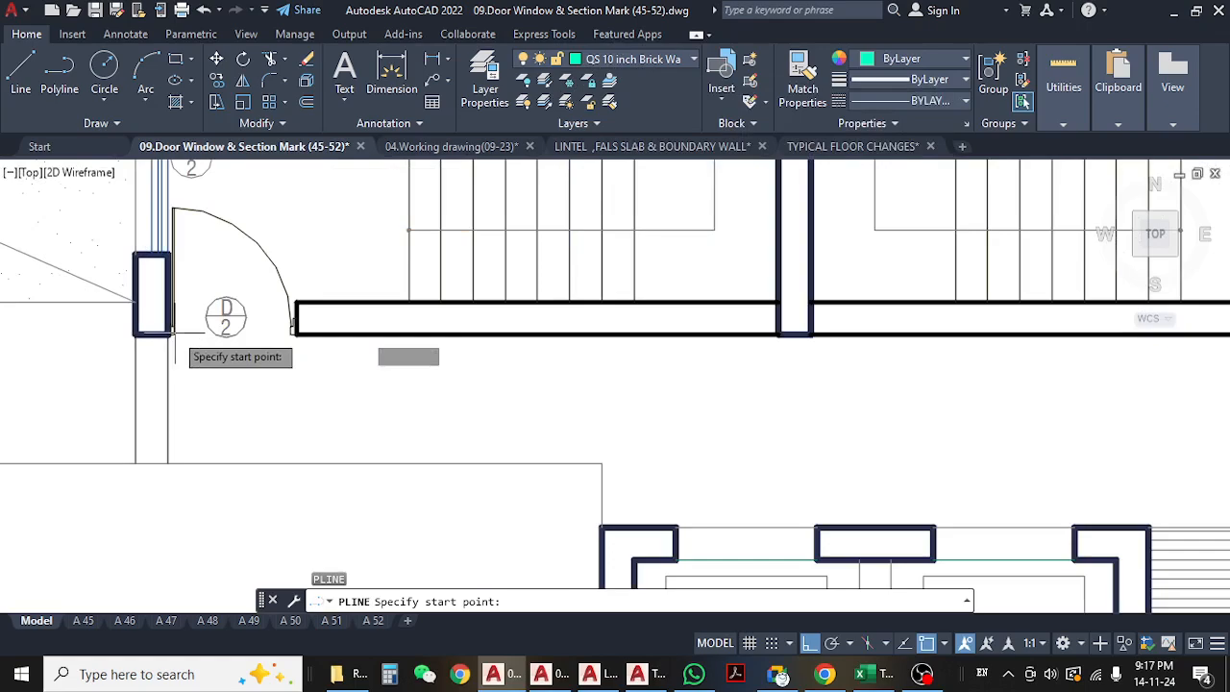
scroll(174, 333, up, 4)
click(154, 338)
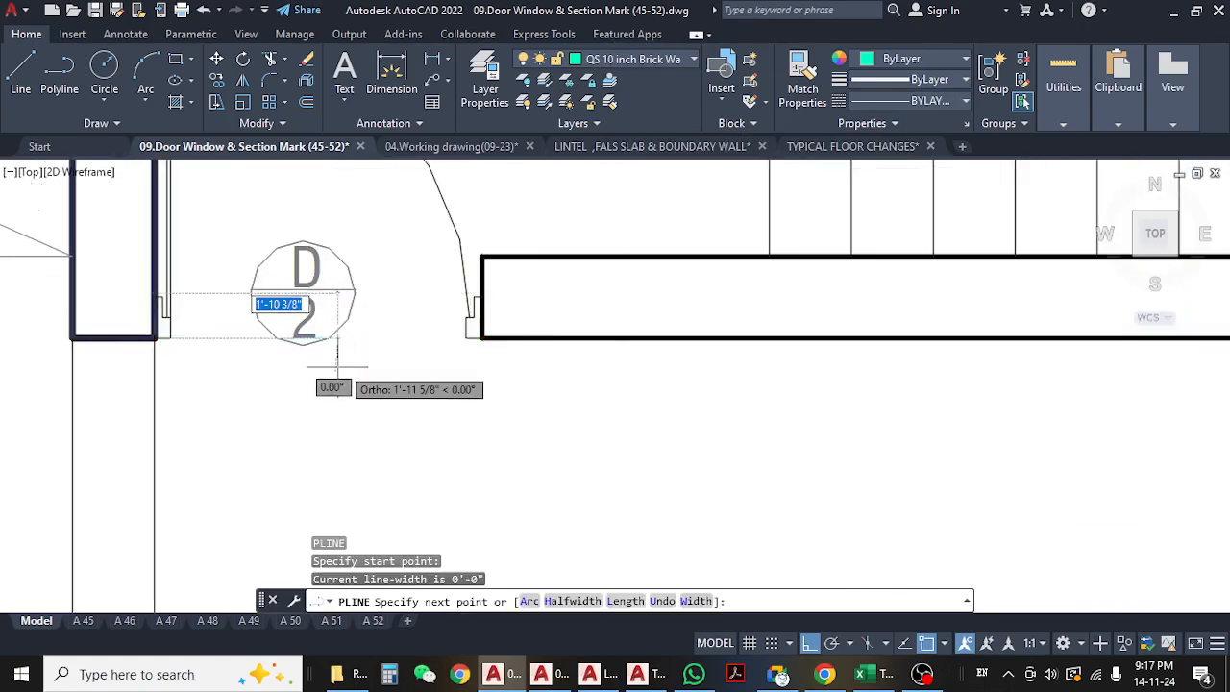
scroll(631, 397, down, 4)
scroll(577, 362, up, 5)
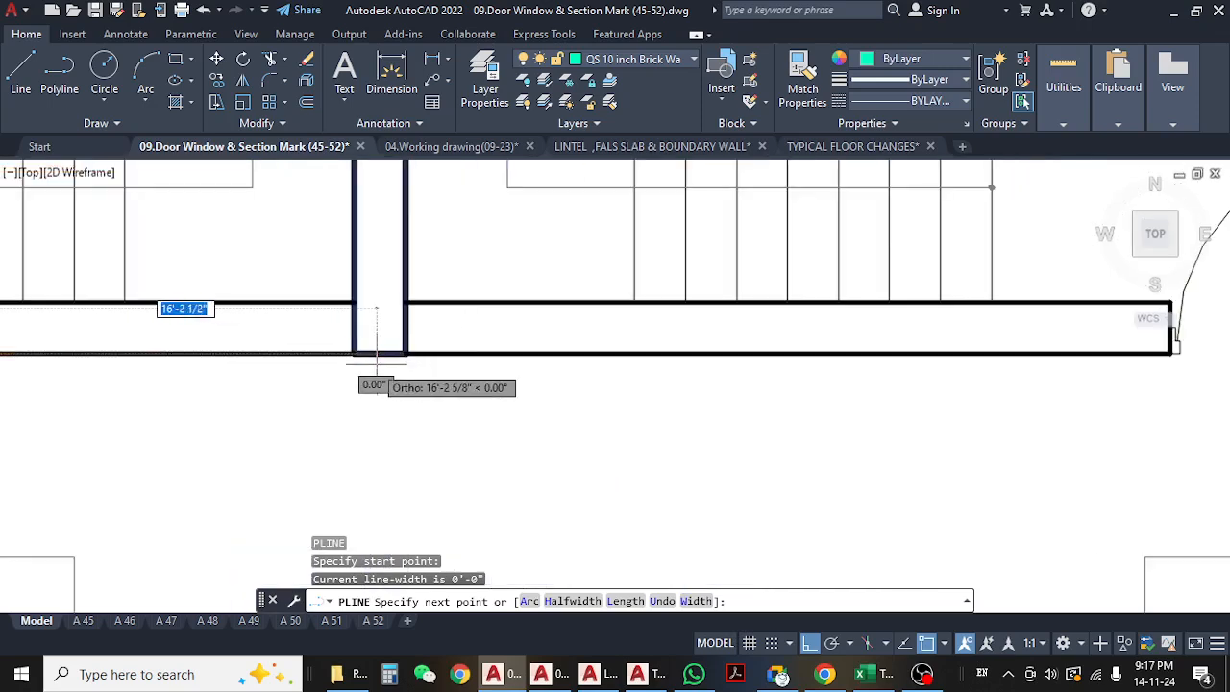
click(353, 354)
key(Escape)
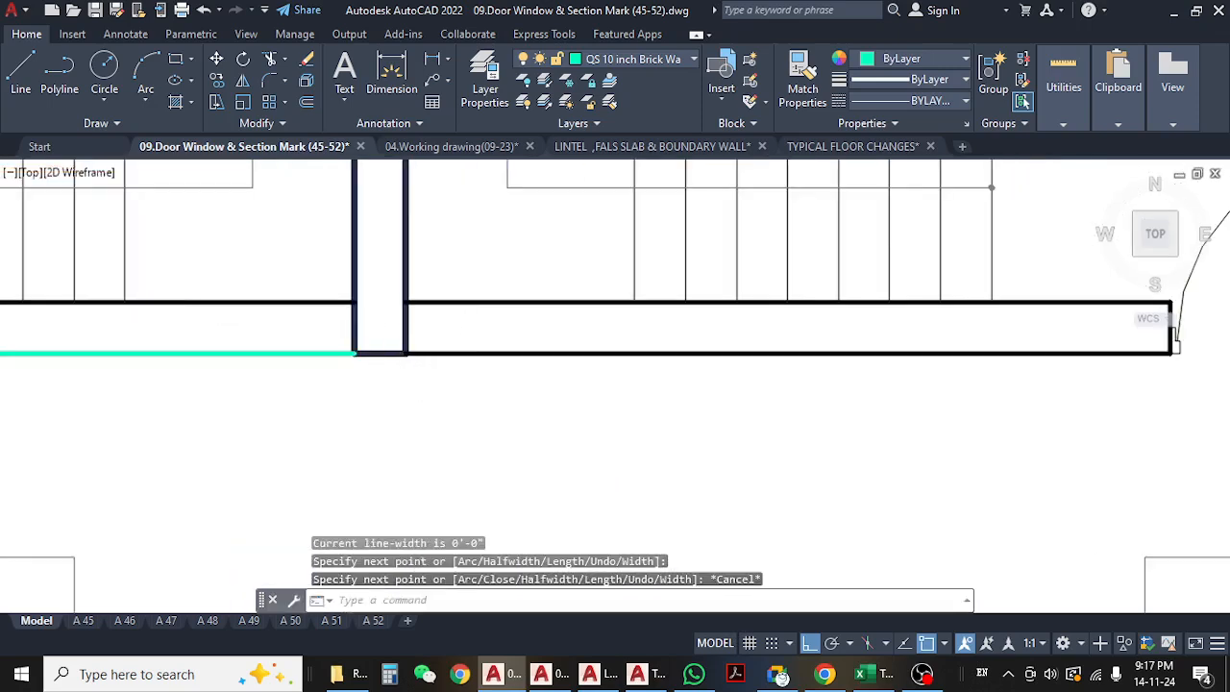
- Trace a second polyline along the stair wall's south face, from the central wall to the east column beyond door D2
middle_drag(462, 392, 380, 392)
key(space)
click(326, 354)
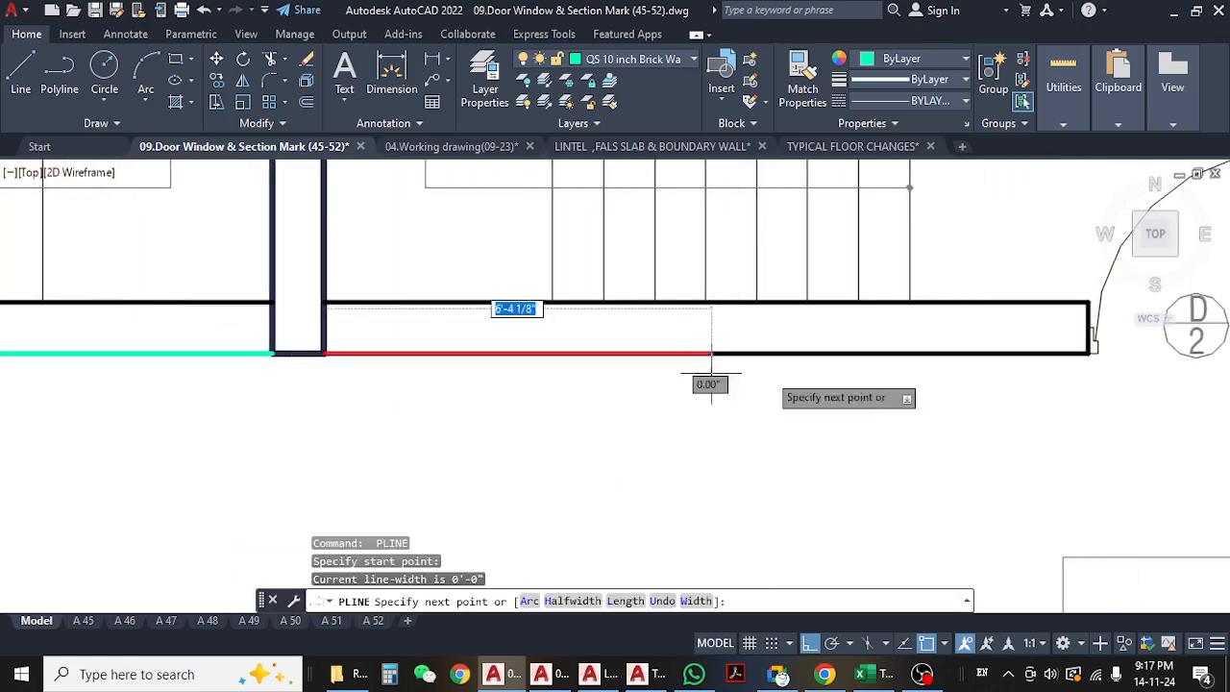
middle_drag(882, 388, 425, 389)
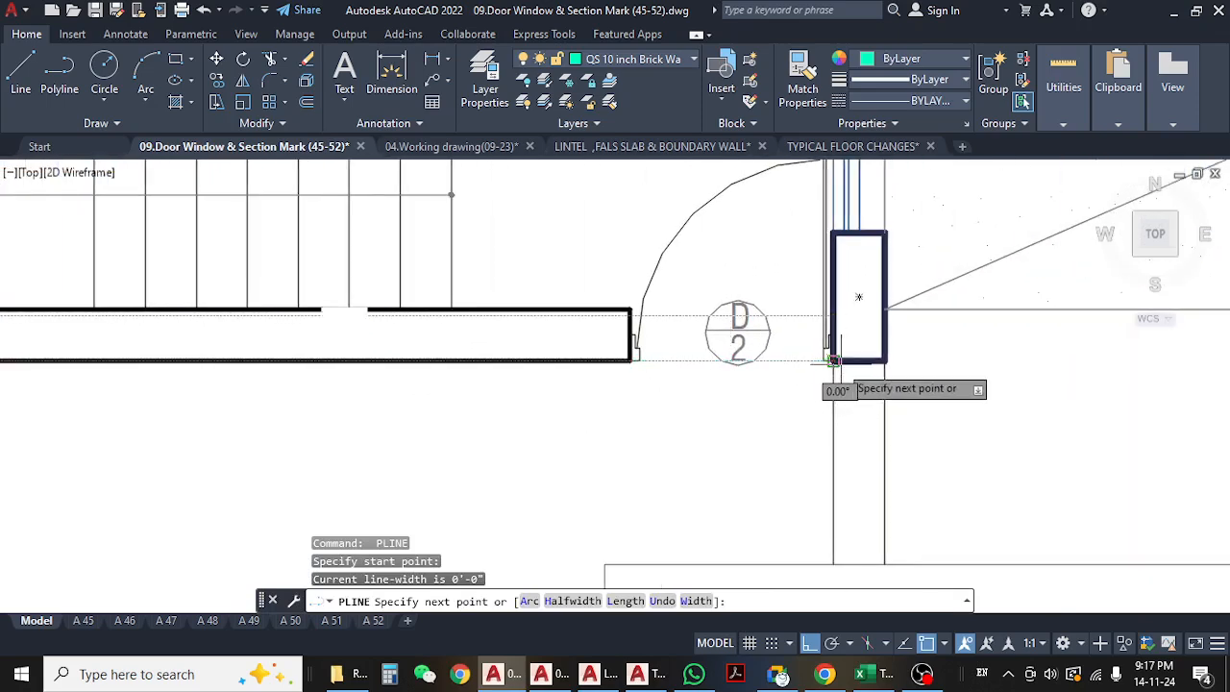
click(834, 361)
key(Escape)
scroll(777, 384, down, 3)
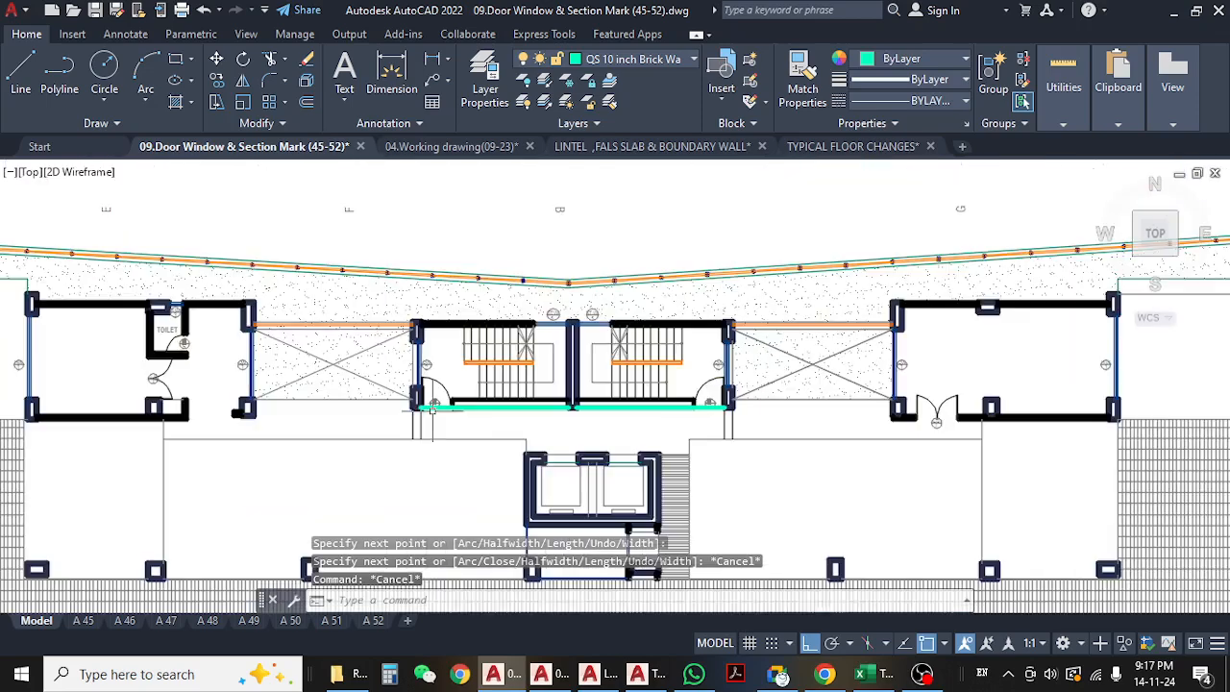
- Measure the stair wall's thickness near the west D2 door with a temporary linear dimension
scroll(439, 404, up, 4)
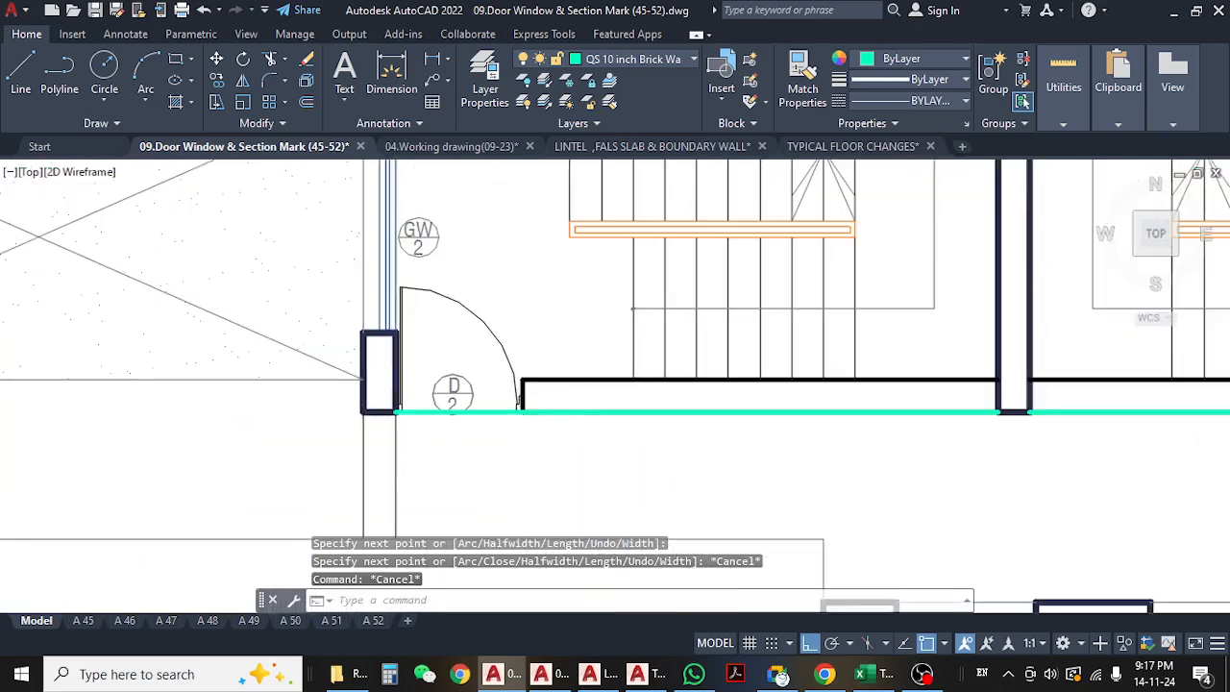
click(434, 63)
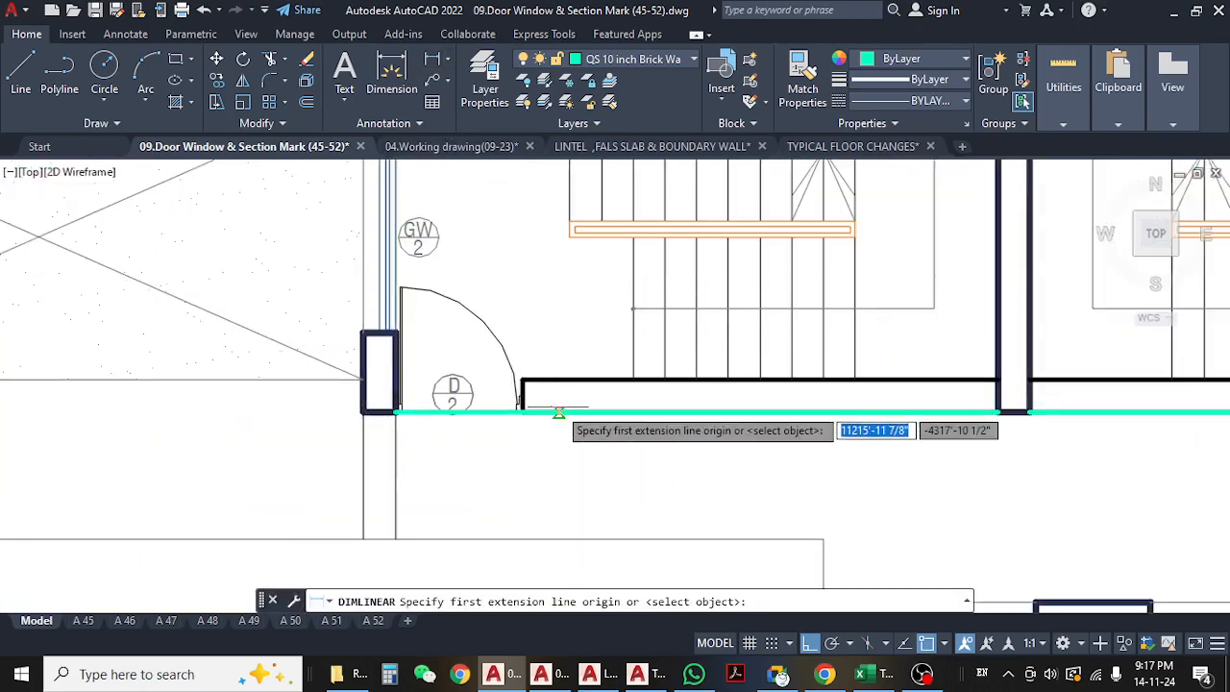
click(558, 411)
click(569, 381)
scroll(577, 394, up, 6)
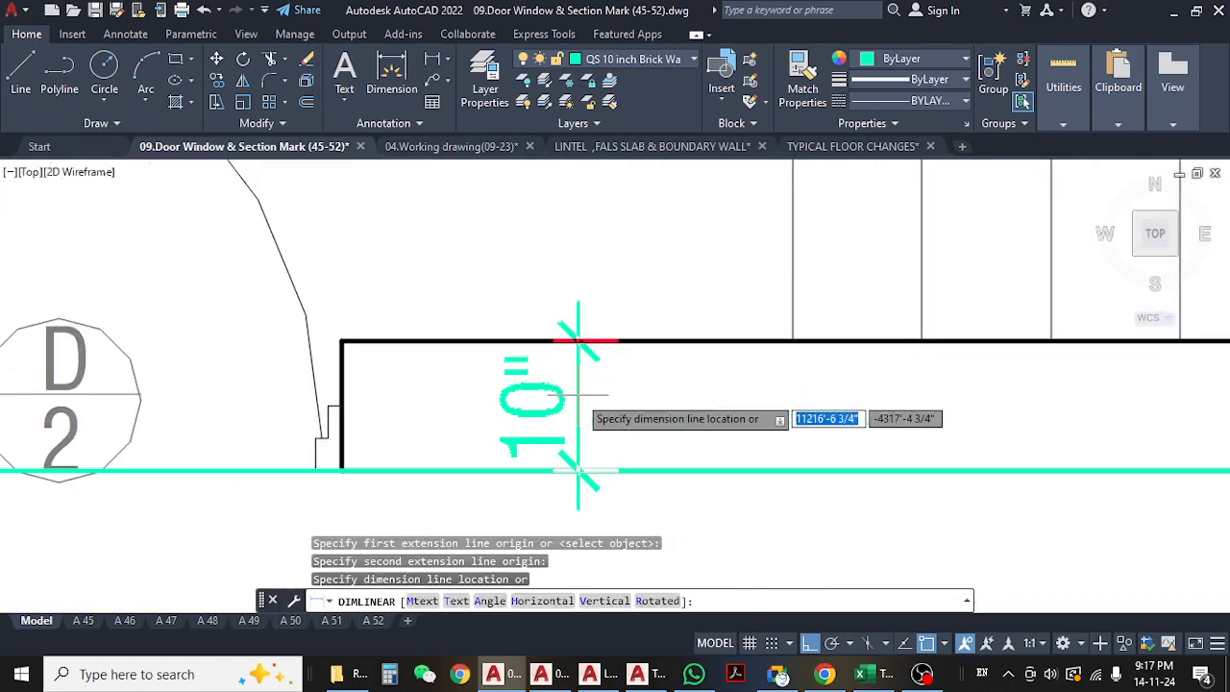
scroll(578, 394, down, 6)
key(Escape)
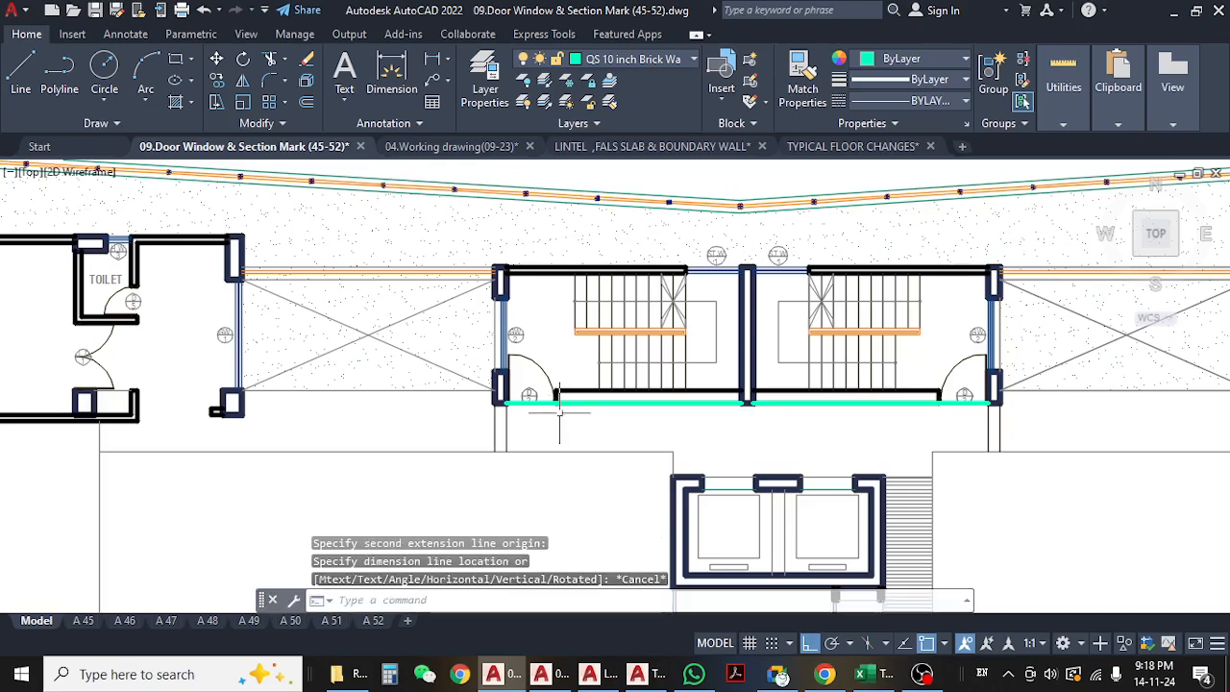
- Examine the walls of the east room with the double door and the lobby south of the lifts for further brickwork
mouse_move(438, 485)
middle_down()
mouse_move(502, 359)
mouse_move(502, 412)
mouse_move(508, 393)
middle_up()
scroll(503, 393, down, 5)
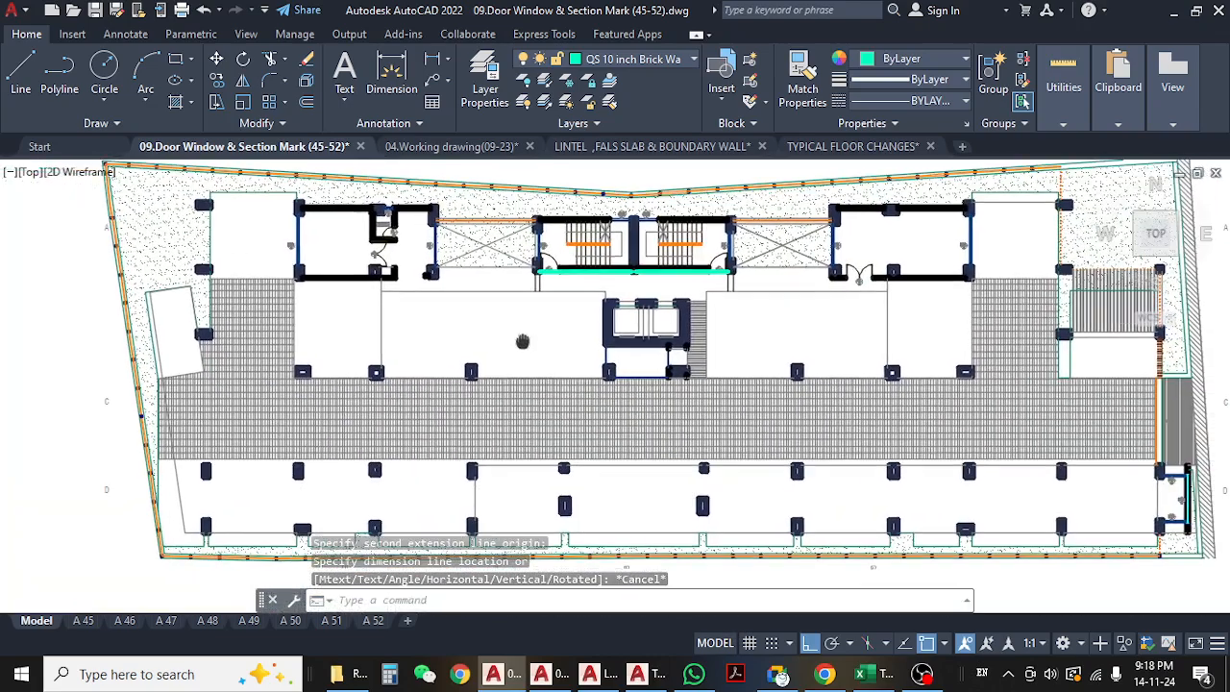
scroll(663, 353, up, 5)
middle_drag(730, 329, 613, 395)
middle_drag(764, 349, 405, 397)
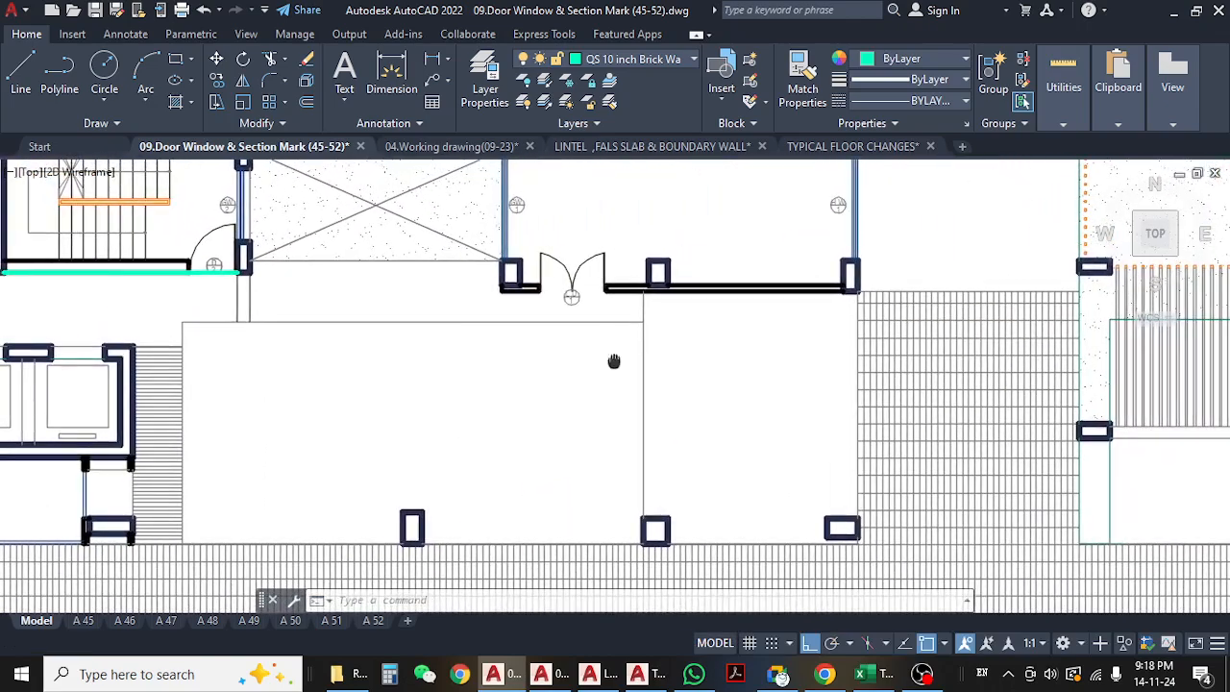
middle_drag(615, 359, 588, 476)
middle_drag(698, 488, 711, 408)
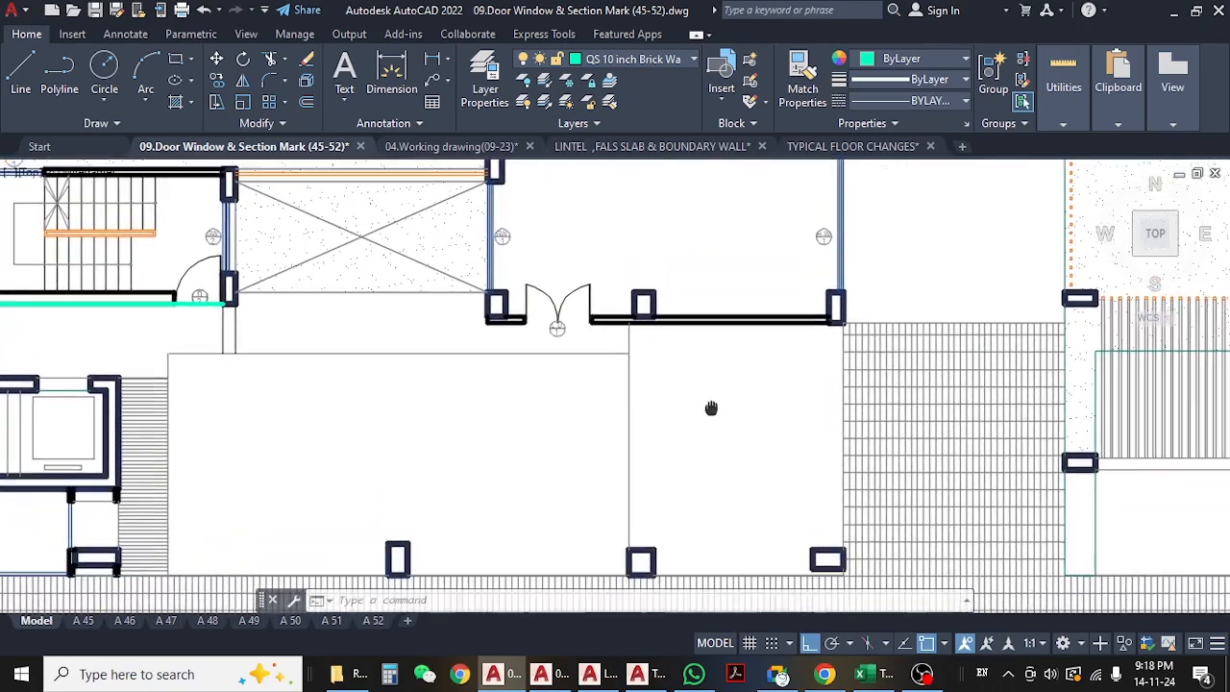
scroll(687, 398, down, 5)
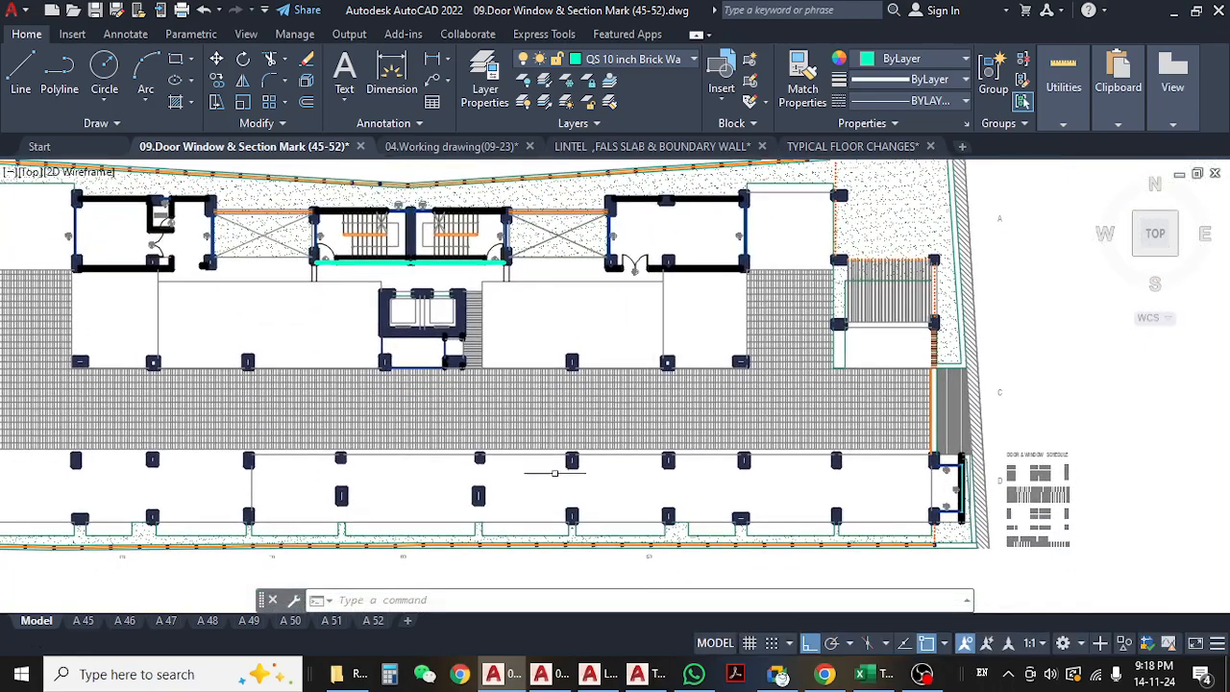
scroll(399, 392, up, 6)
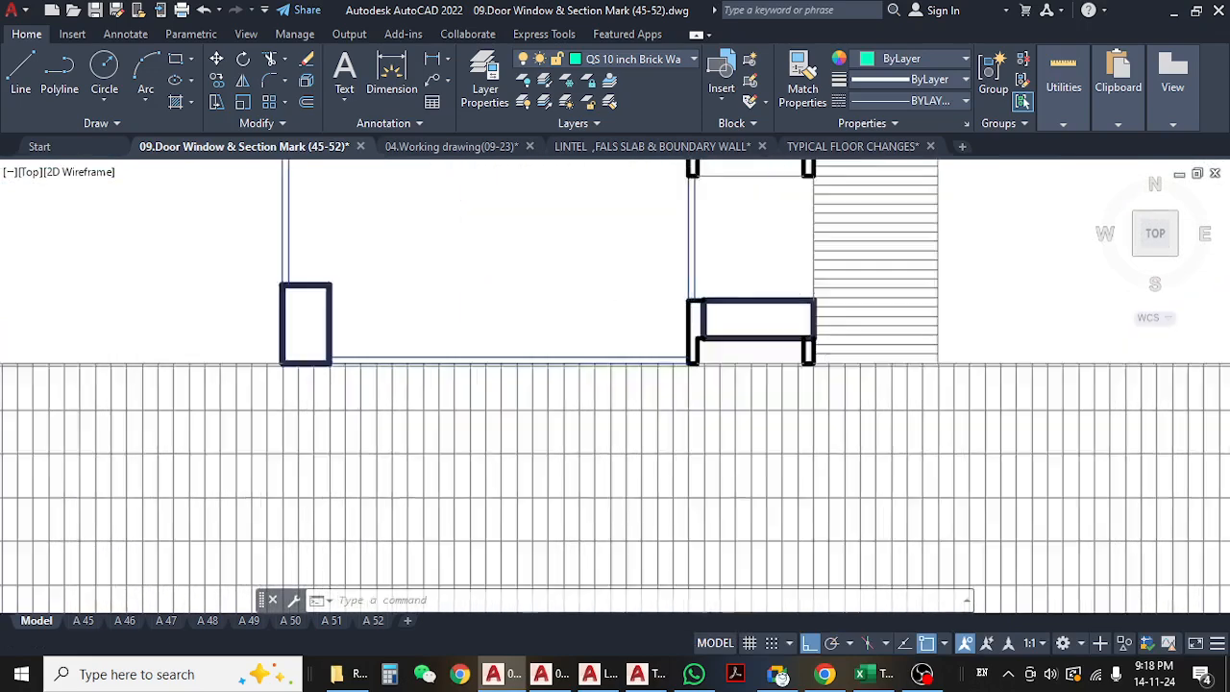
scroll(750, 346, up, 3)
middle_drag(740, 363, 645, 369)
scroll(667, 354, down, 8)
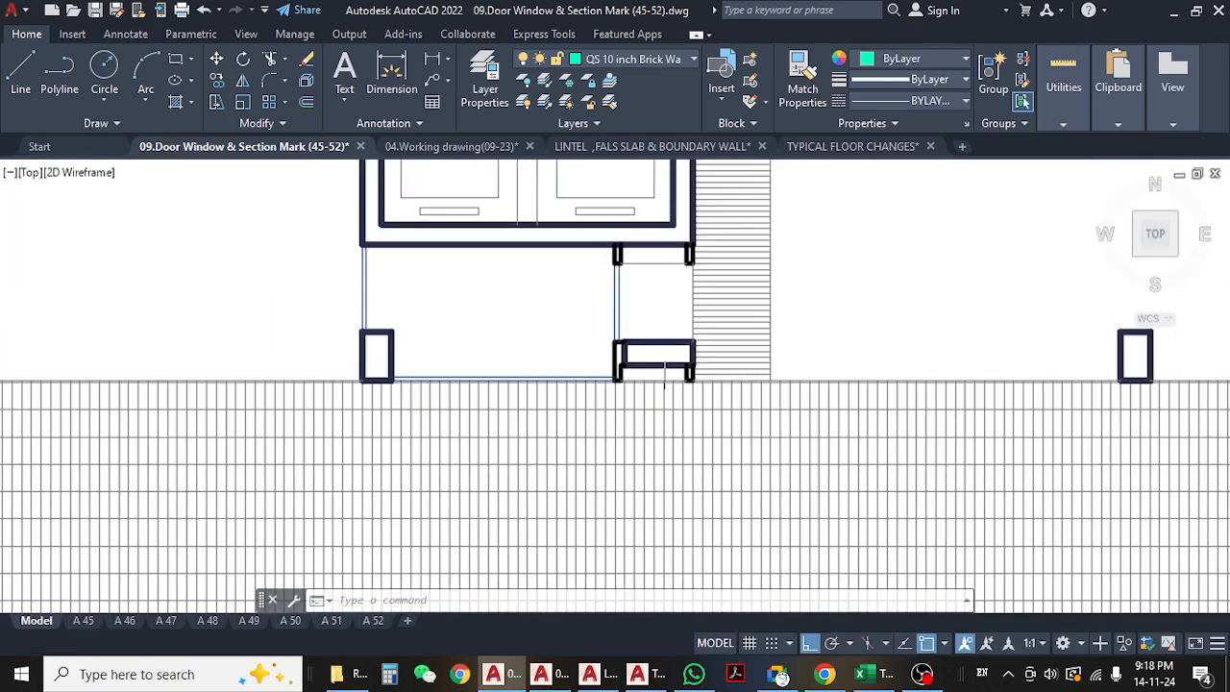
- Examine the southern column rows towards the west boundary and the walls around the toilet block
mouse_move(613, 514)
middle_down()
mouse_move(666, 349)
mouse_move(733, 303)
middle_up()
scroll(672, 334, down, 3)
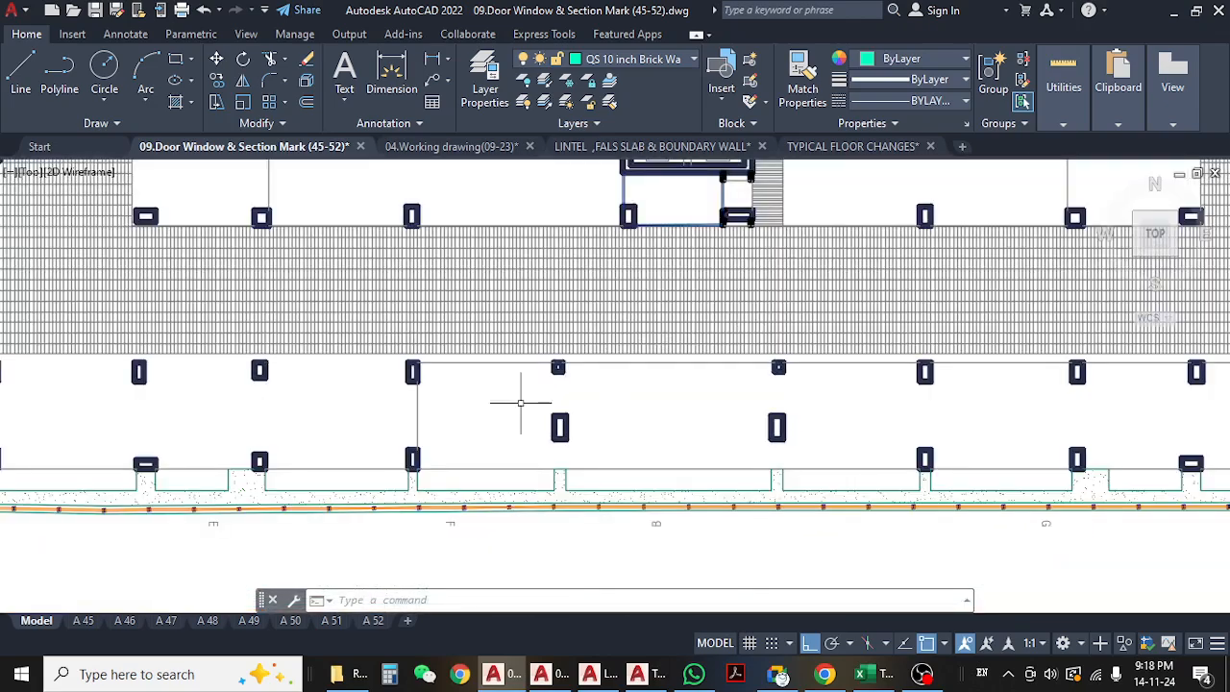
middle_drag(409, 425, 601, 412)
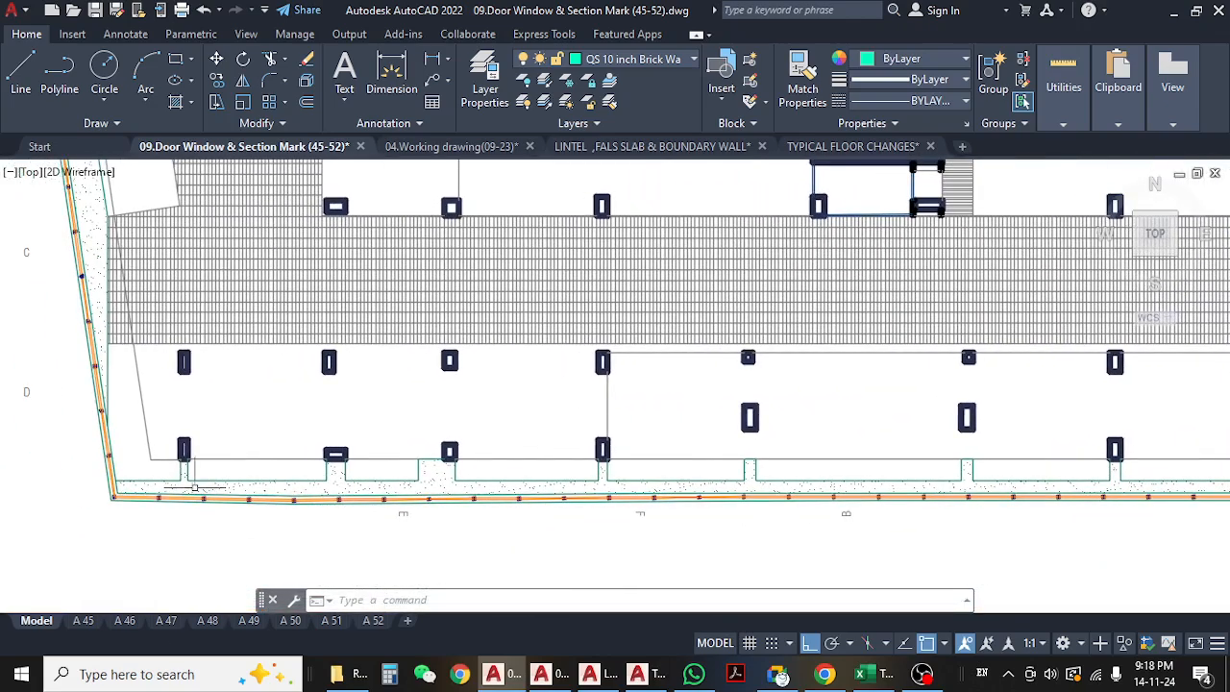
middle_drag(250, 377, 252, 527)
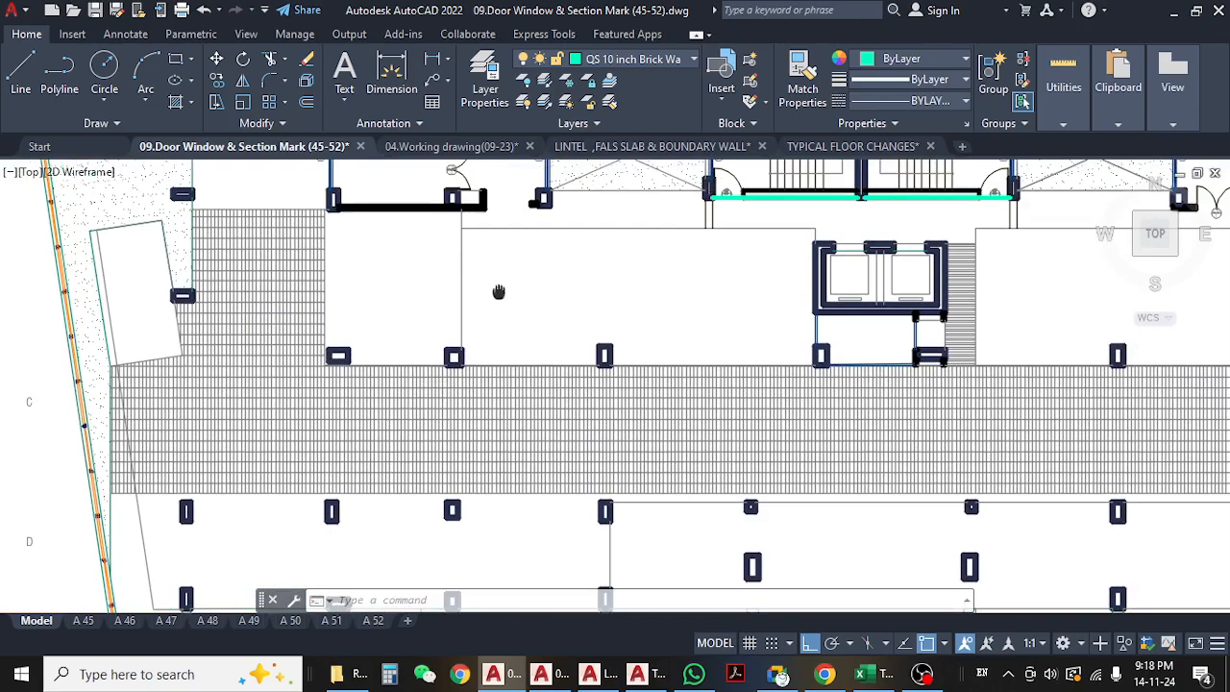
middle_drag(499, 292, 435, 456)
middle_drag(510, 434, 474, 433)
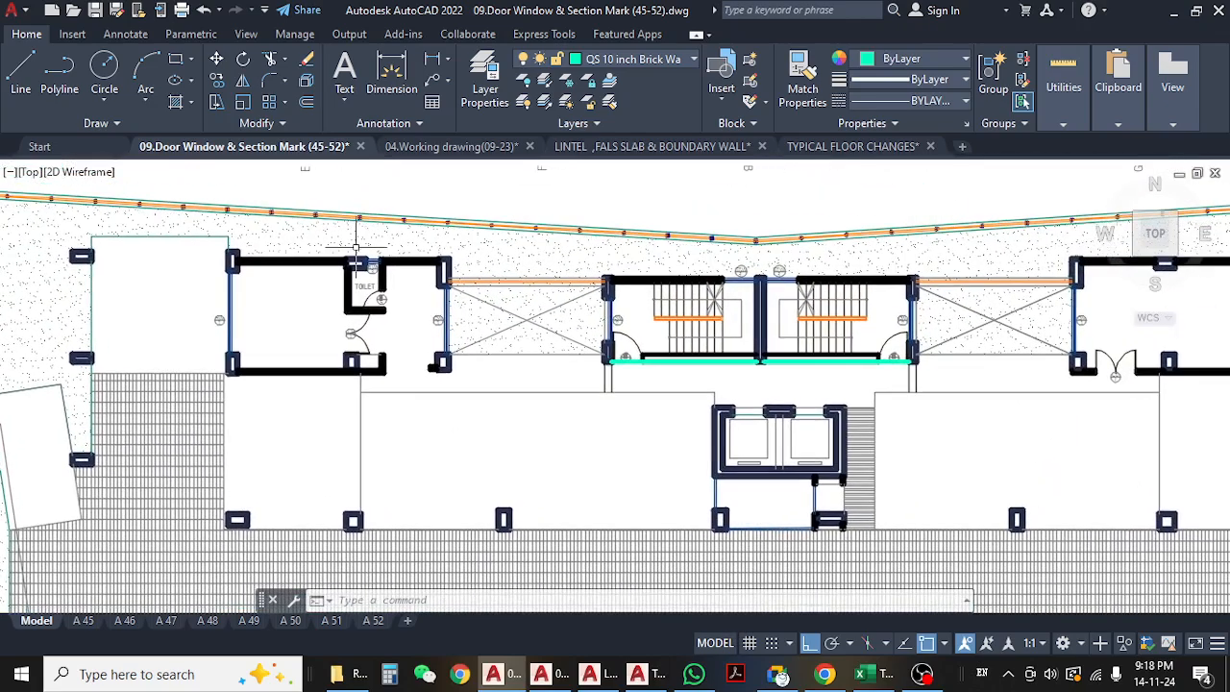
scroll(357, 247, up, 8)
scroll(403, 305, down, 6)
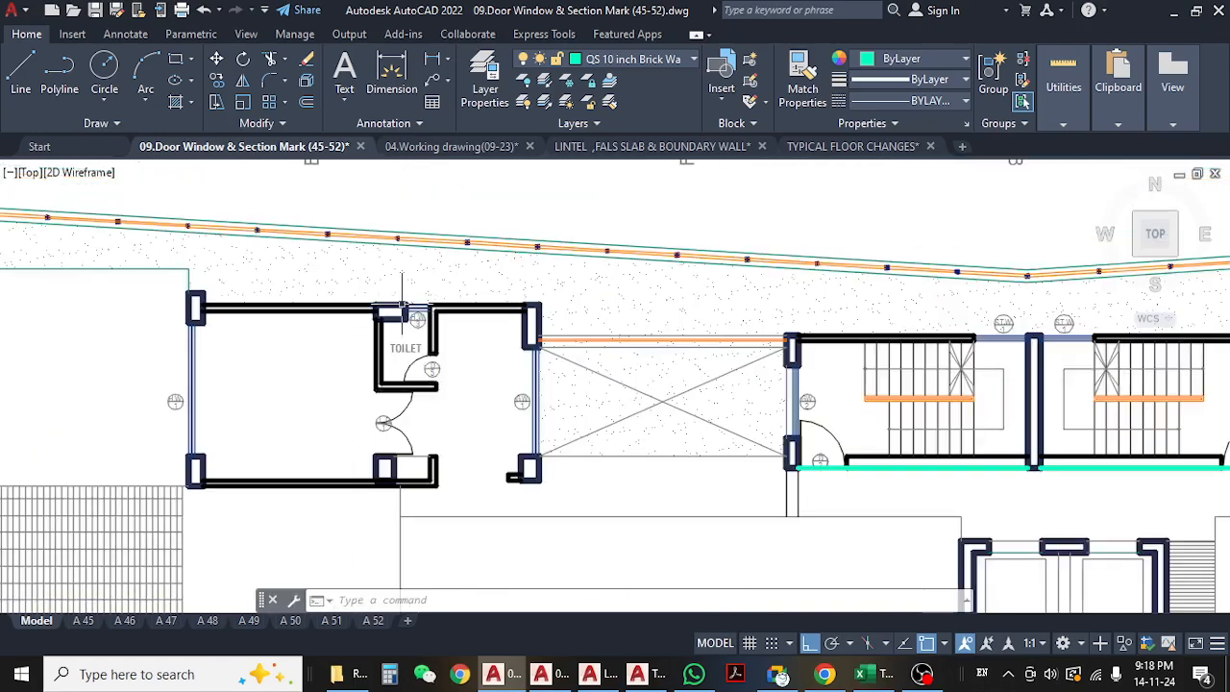
- Inspect the walls from the staircases to the east room and the small room beside the door and window schedule
middle_drag(510, 497, 295, 380)
middle_drag(637, 447, 299, 434)
middle_drag(706, 429, 532, 428)
middle_drag(749, 420, 545, 471)
mouse_move(876, 465)
middle_down()
mouse_move(747, 417)
mouse_move(663, 457)
mouse_move(650, 365)
mouse_move(661, 289)
middle_up()
scroll(661, 305, down, 3)
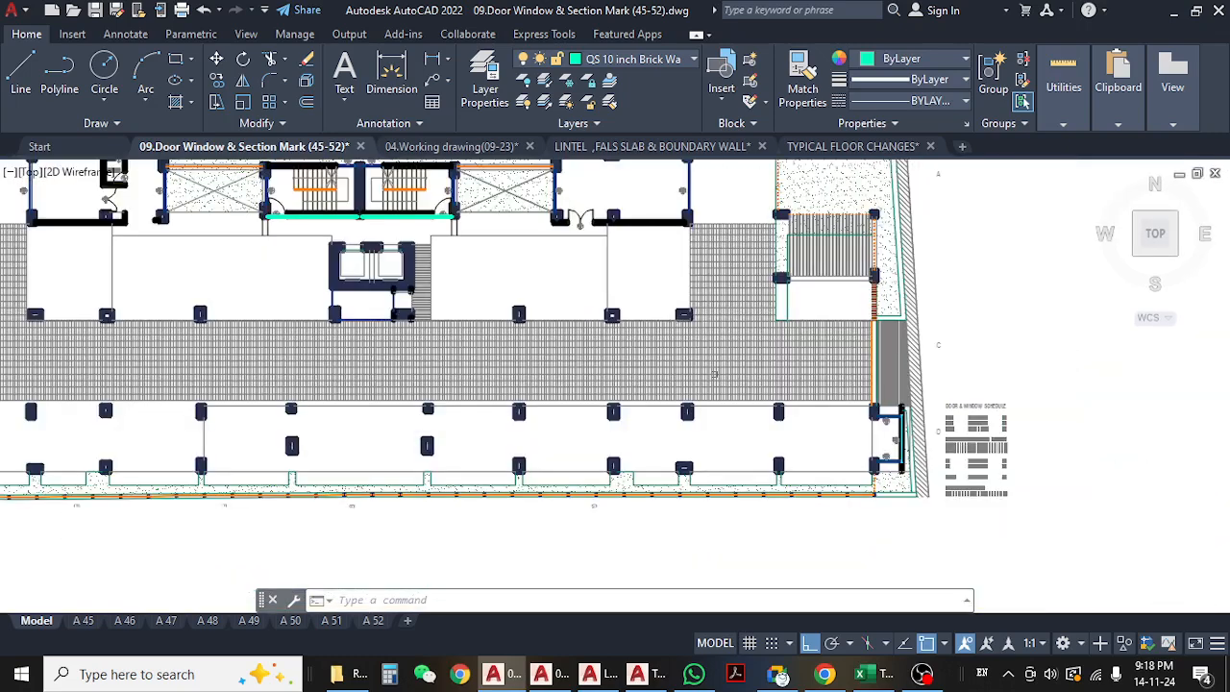
scroll(922, 423, up, 3)
mouse_move(701, 460)
middle_down()
mouse_move(759, 369)
mouse_move(868, 361)
middle_up()
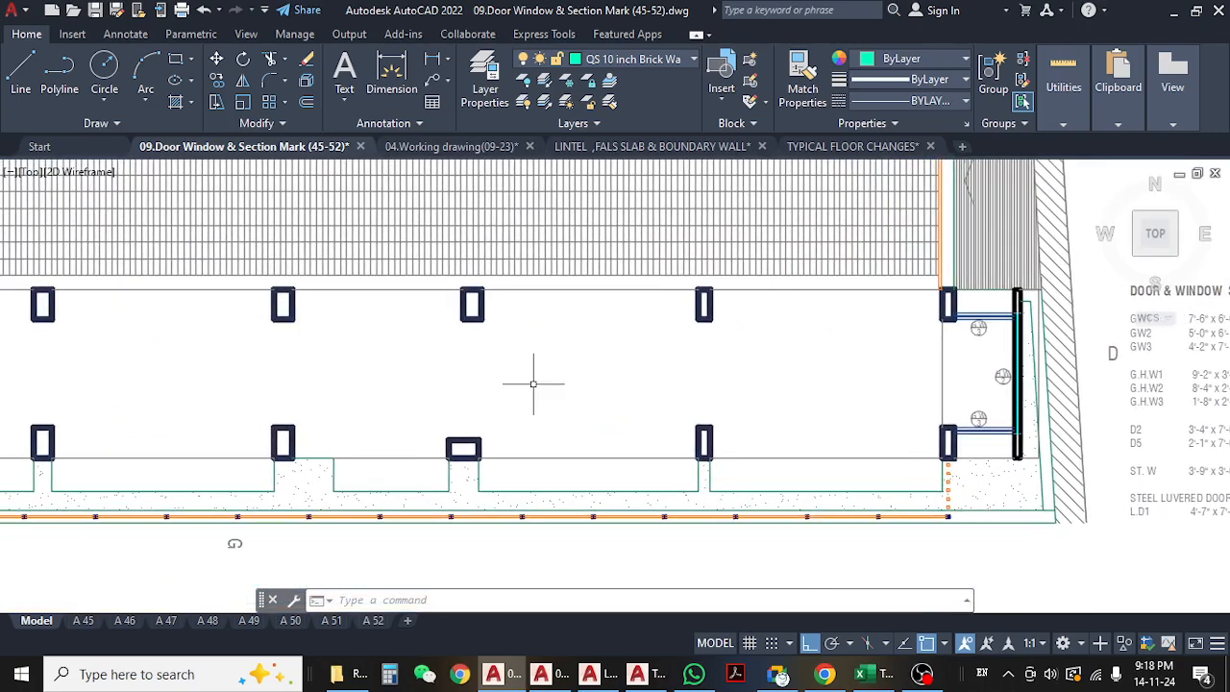
- Check the southern column bays from east to west for walls and return to the toilet block
middle_drag(533, 383, 818, 381)
middle_drag(388, 388, 521, 384)
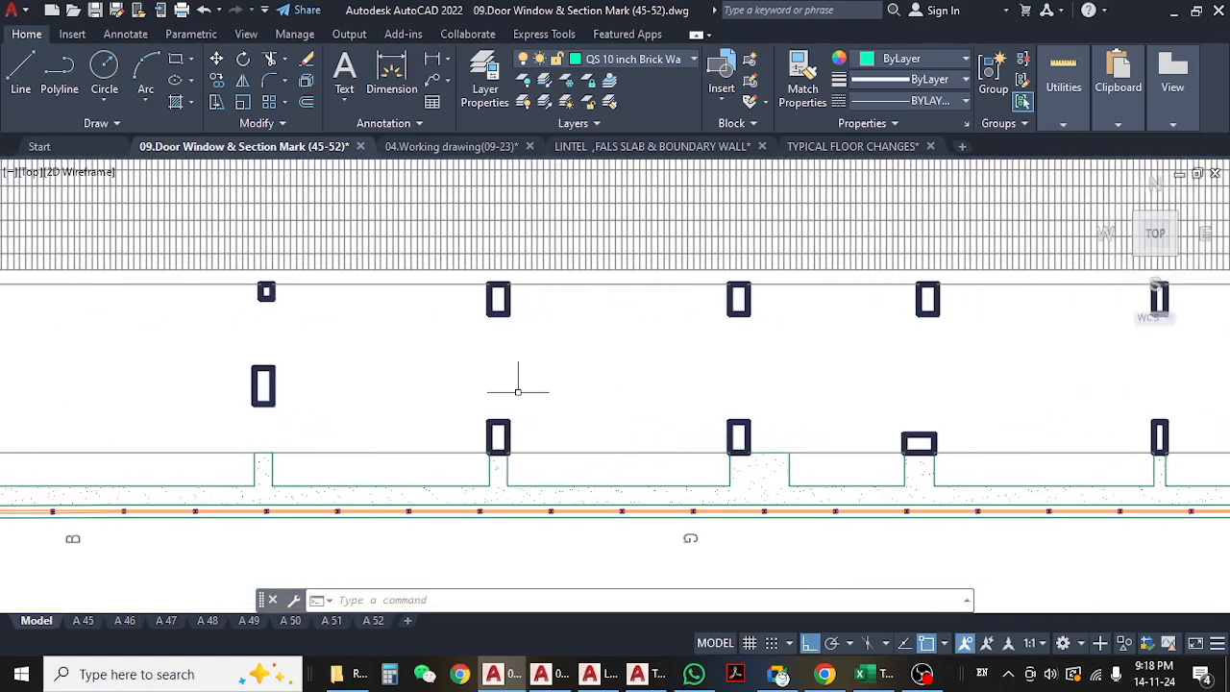
scroll(518, 391, down, 4)
middle_drag(383, 390, 576, 428)
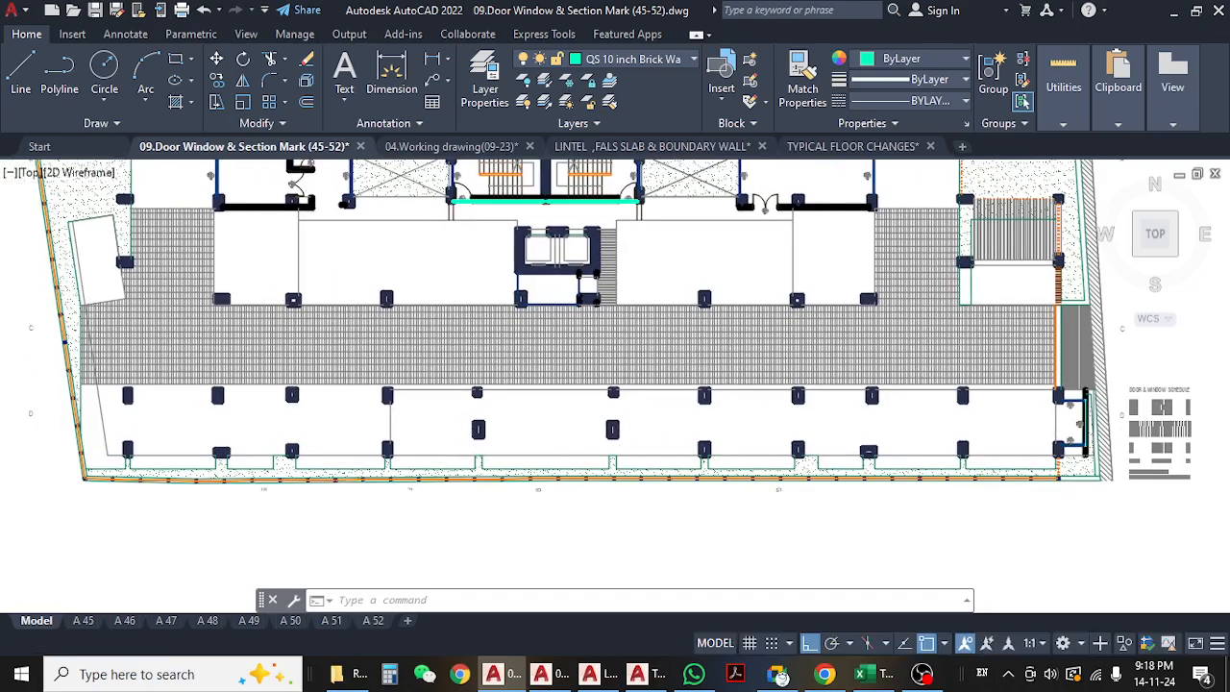
scroll(324, 450, up, 4)
middle_drag(318, 365, 615, 369)
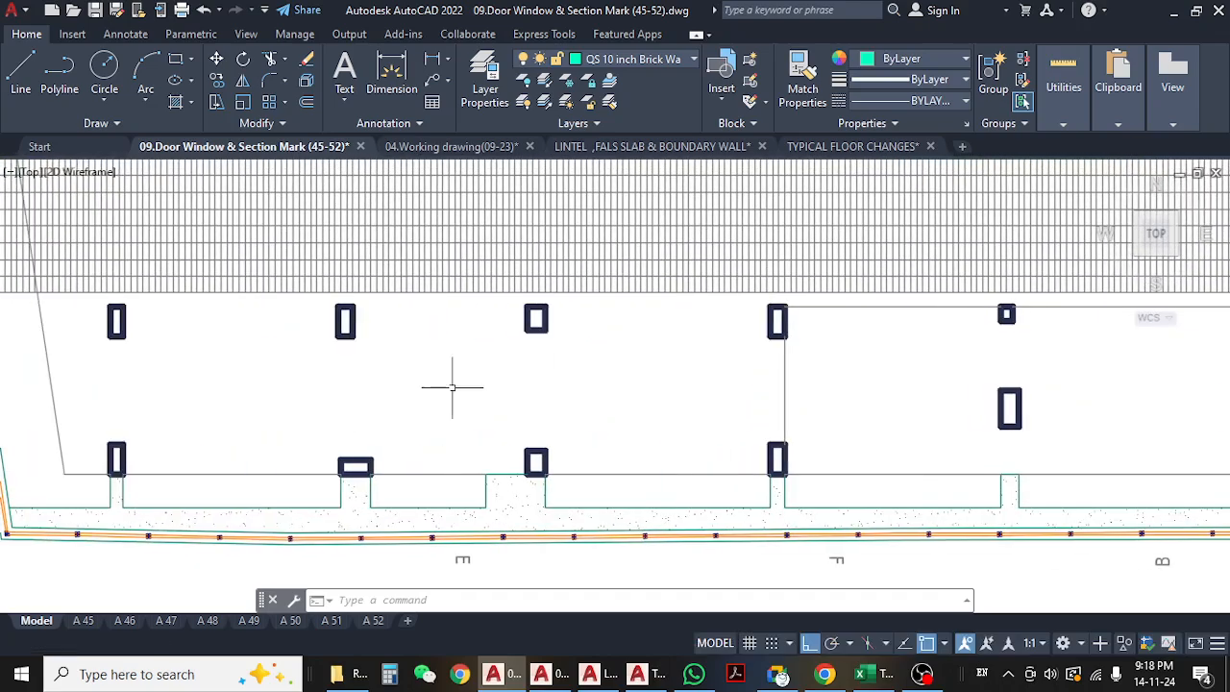
middle_drag(225, 408, 331, 626)
mouse_move(434, 334)
middle_down()
mouse_move(378, 538)
mouse_move(451, 415)
mouse_move(406, 512)
middle_up()
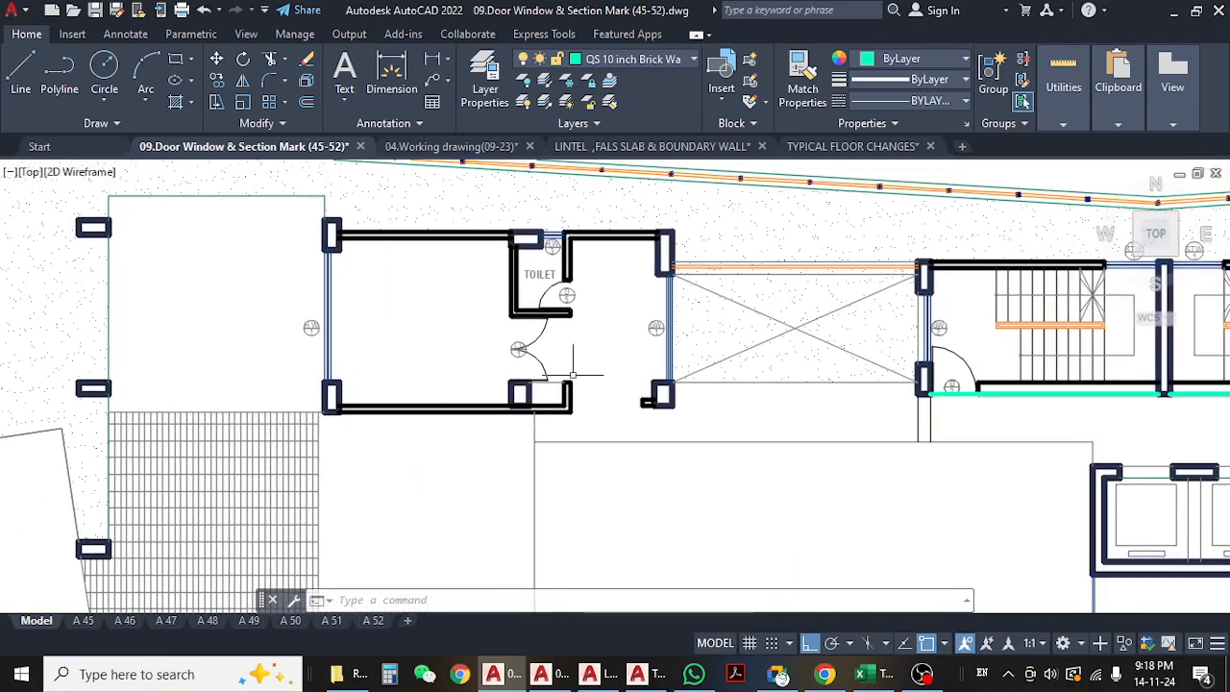
- Review the walls from the toilet block past both staircases to the east room and the lift lobby
scroll(676, 243, up, 4)
scroll(599, 286, down, 3)
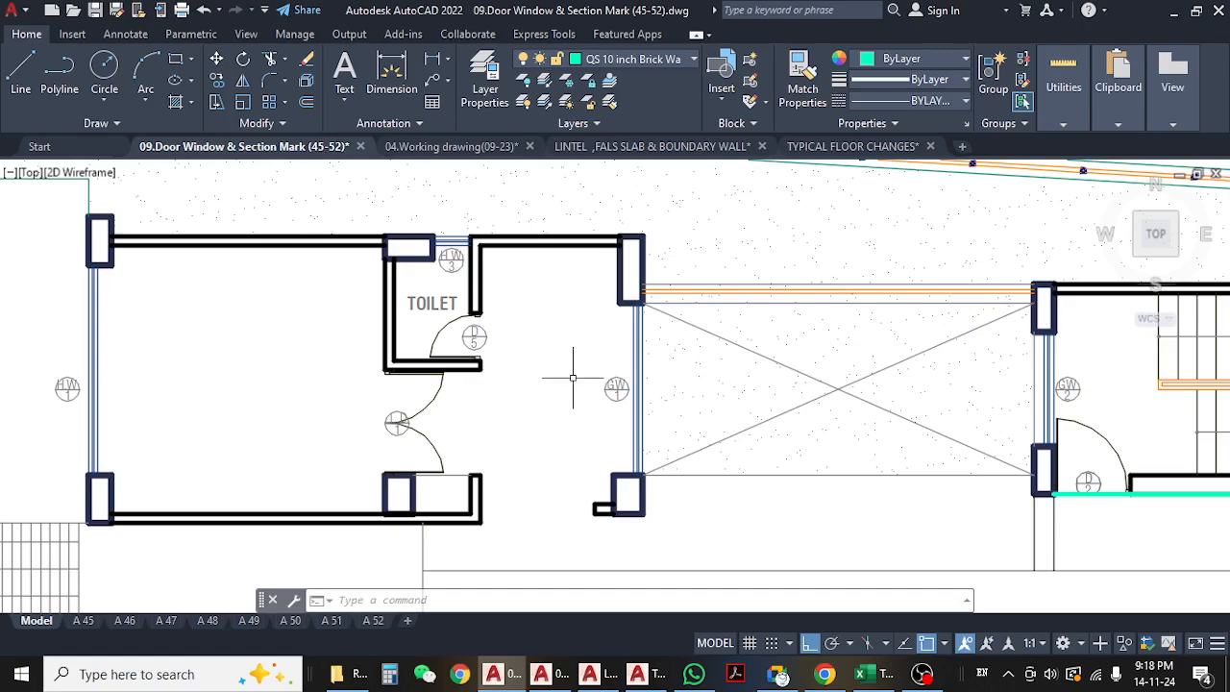
middle_drag(570, 357, 495, 266)
middle_drag(651, 448, 333, 440)
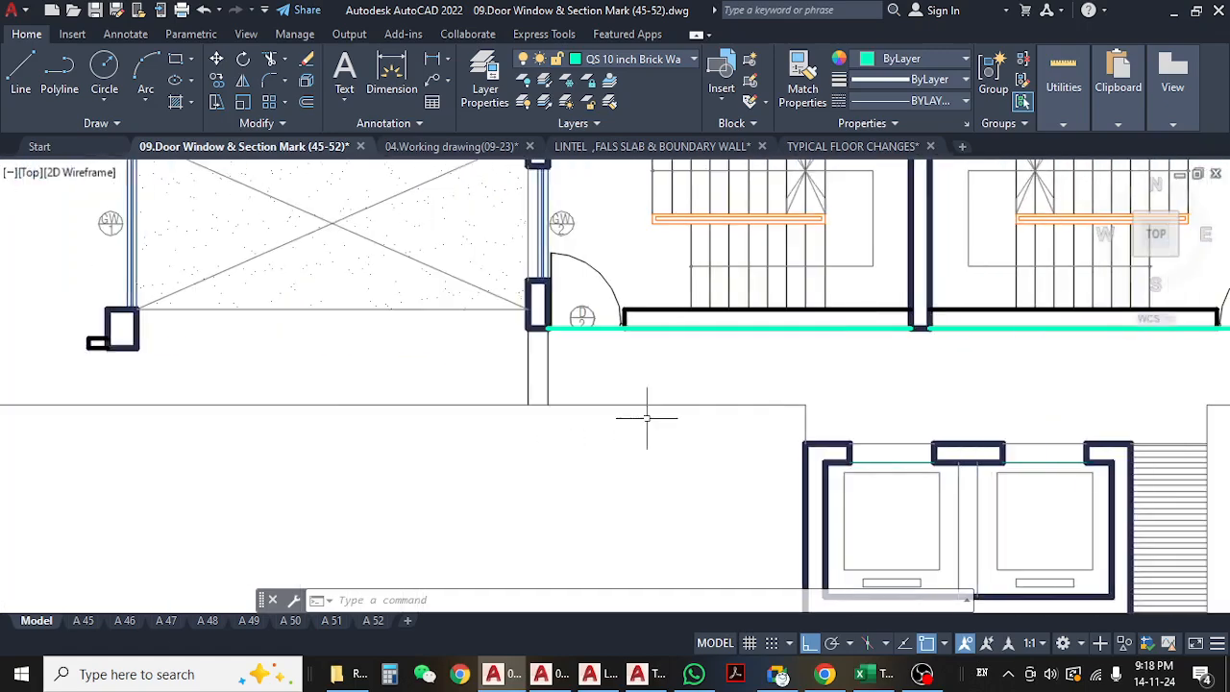
middle_drag(727, 410, 503, 498)
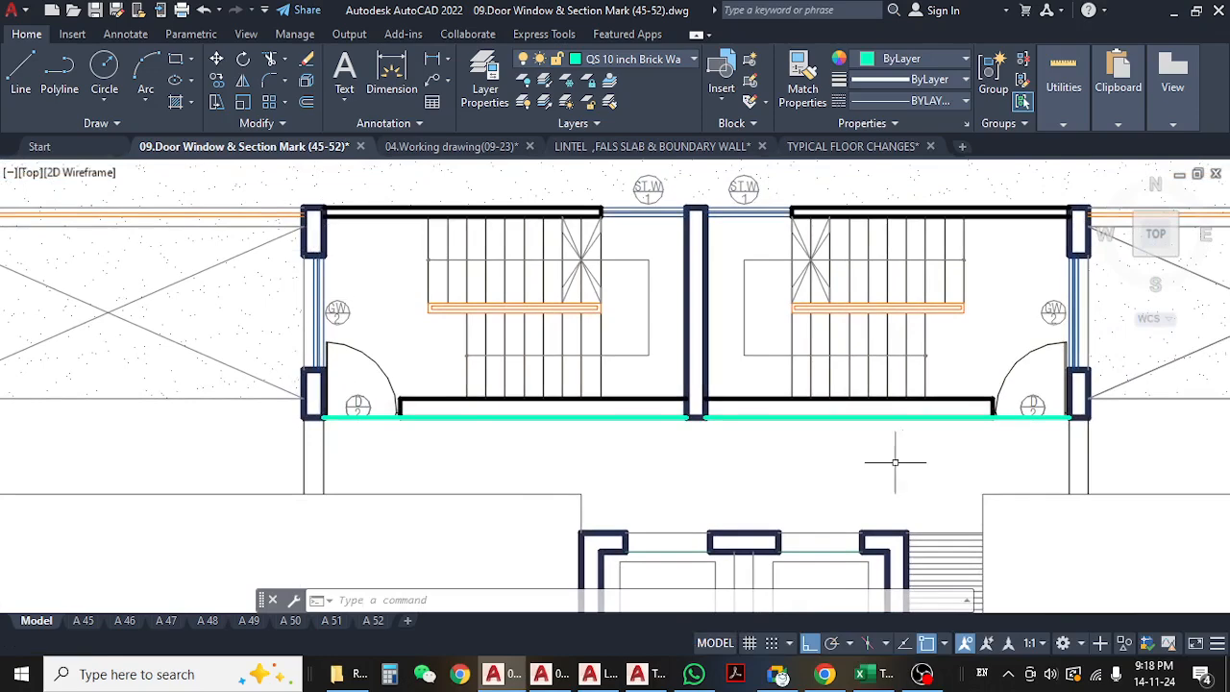
mouse_move(880, 458)
middle_down()
mouse_move(525, 410)
mouse_move(772, 442)
mouse_move(685, 482)
mouse_move(339, 445)
middle_up()
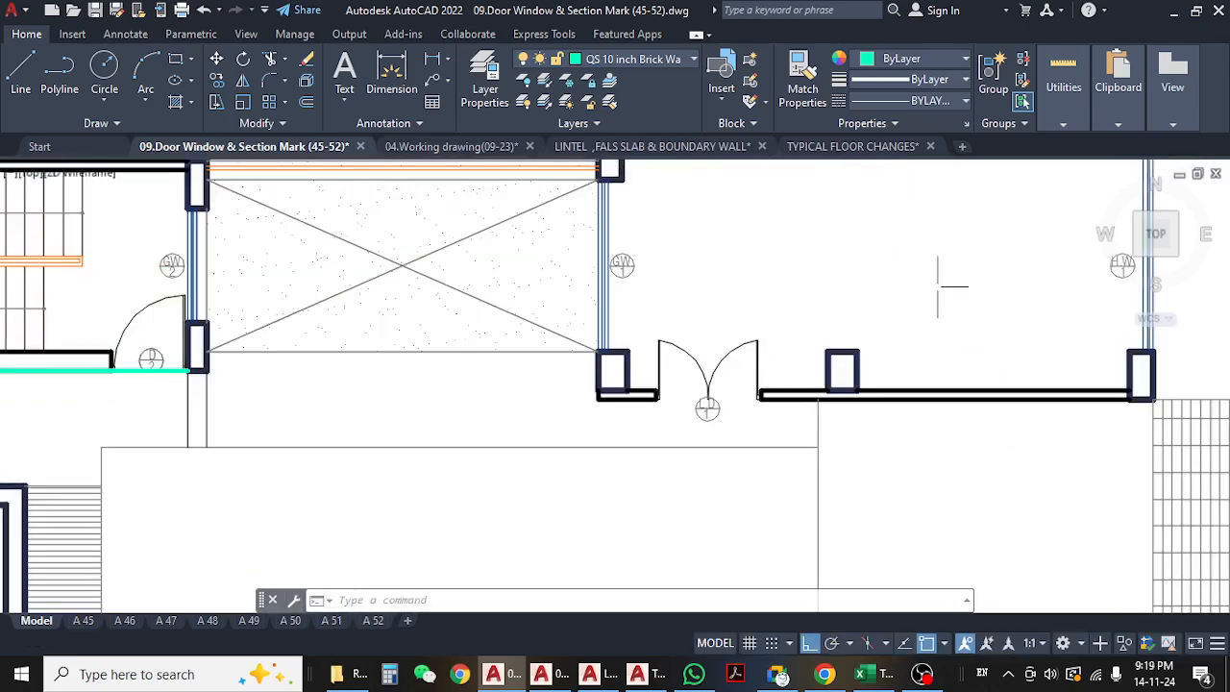
mouse_move(951, 285)
middle_down()
mouse_move(823, 458)
mouse_move(804, 316)
middle_up()
scroll(799, 337, down, 2)
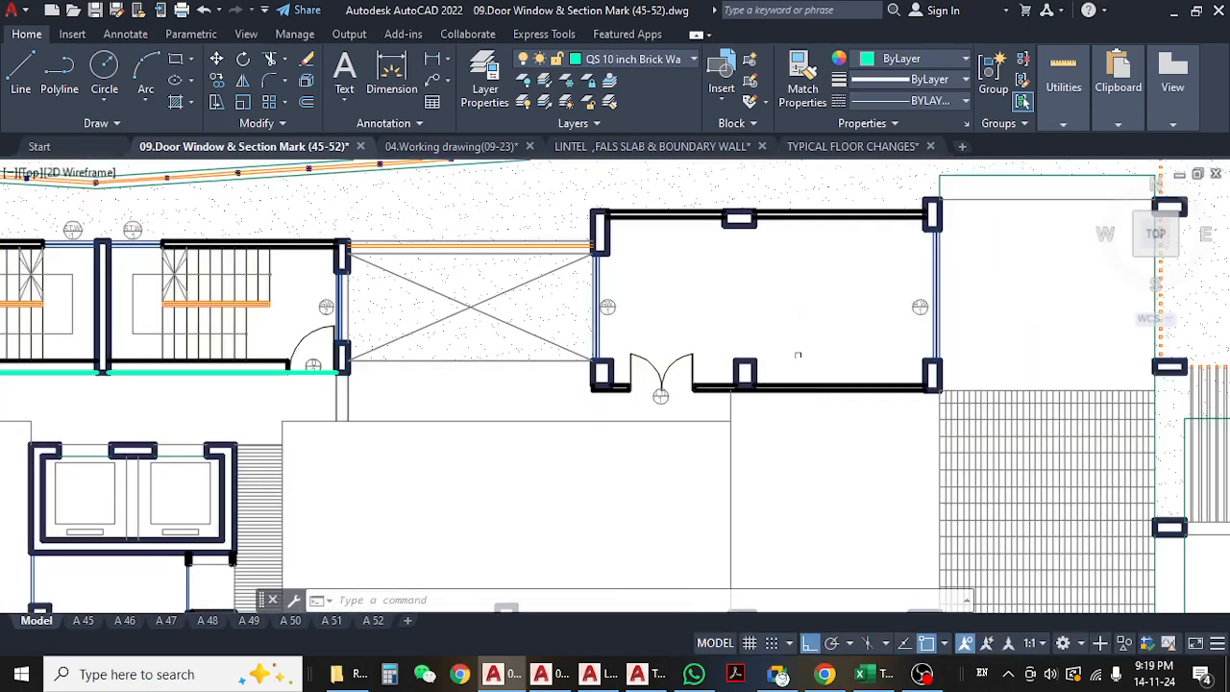
middle_drag(765, 456, 807, 308)
middle_drag(580, 401, 793, 377)
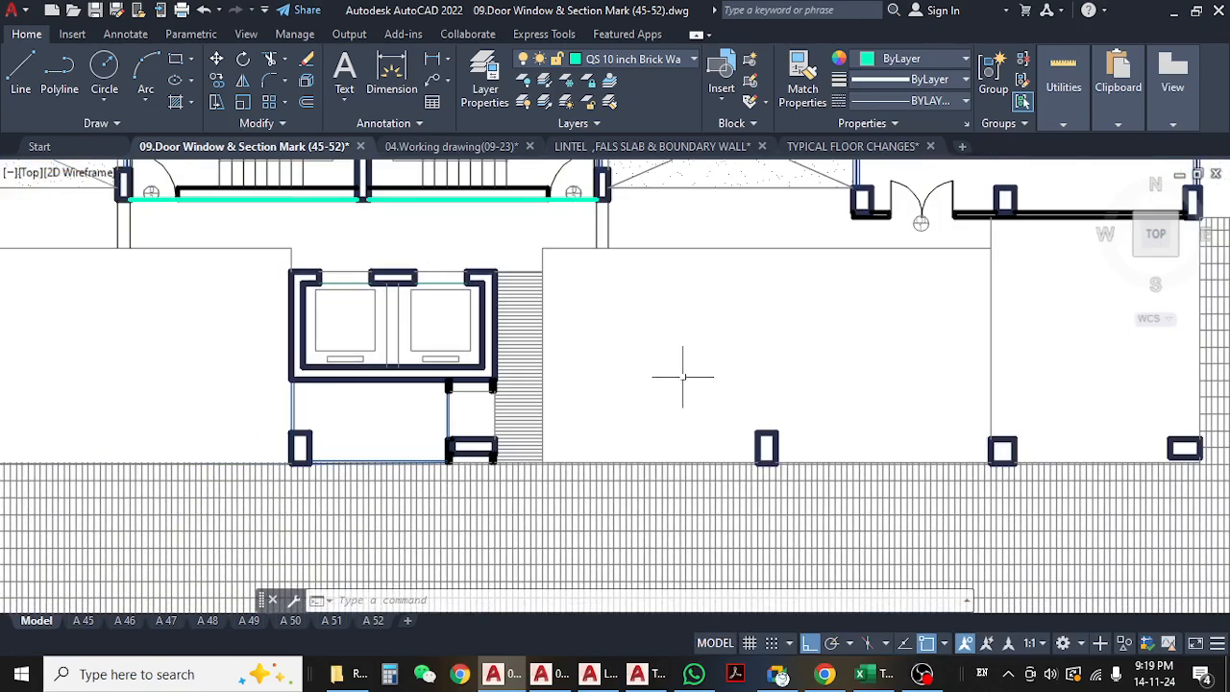
- Examine the column bays east of the lift as far as the small room beside the door and window schedule
mouse_move(682, 377)
middle_down()
mouse_move(810, 390)
mouse_move(622, 391)
mouse_move(794, 384)
middle_up()
scroll(715, 396, up, 2)
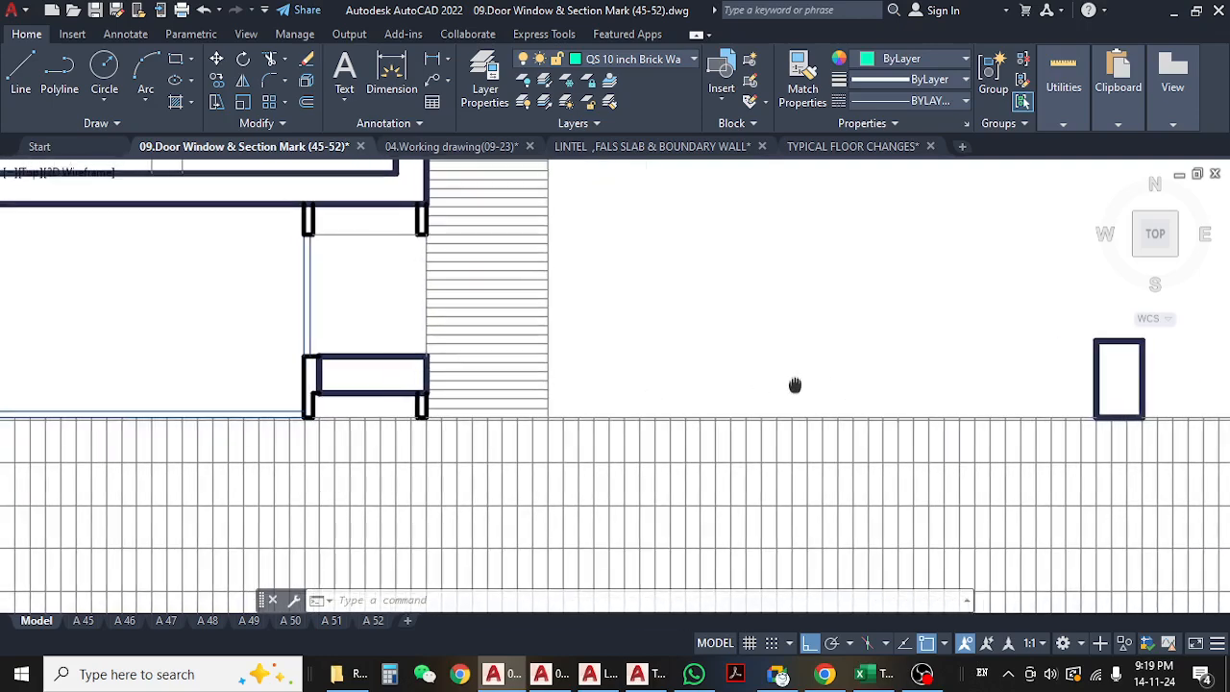
scroll(547, 358, down, 4)
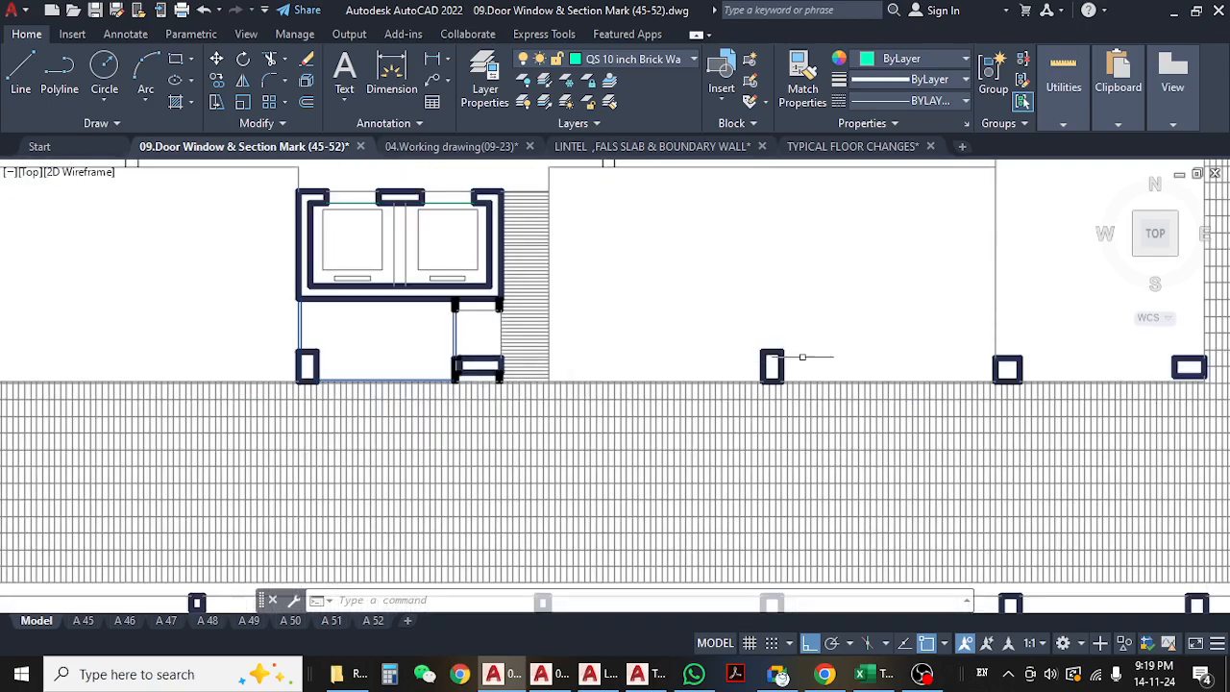
middle_drag(851, 354, 510, 343)
middle_drag(758, 333, 777, 190)
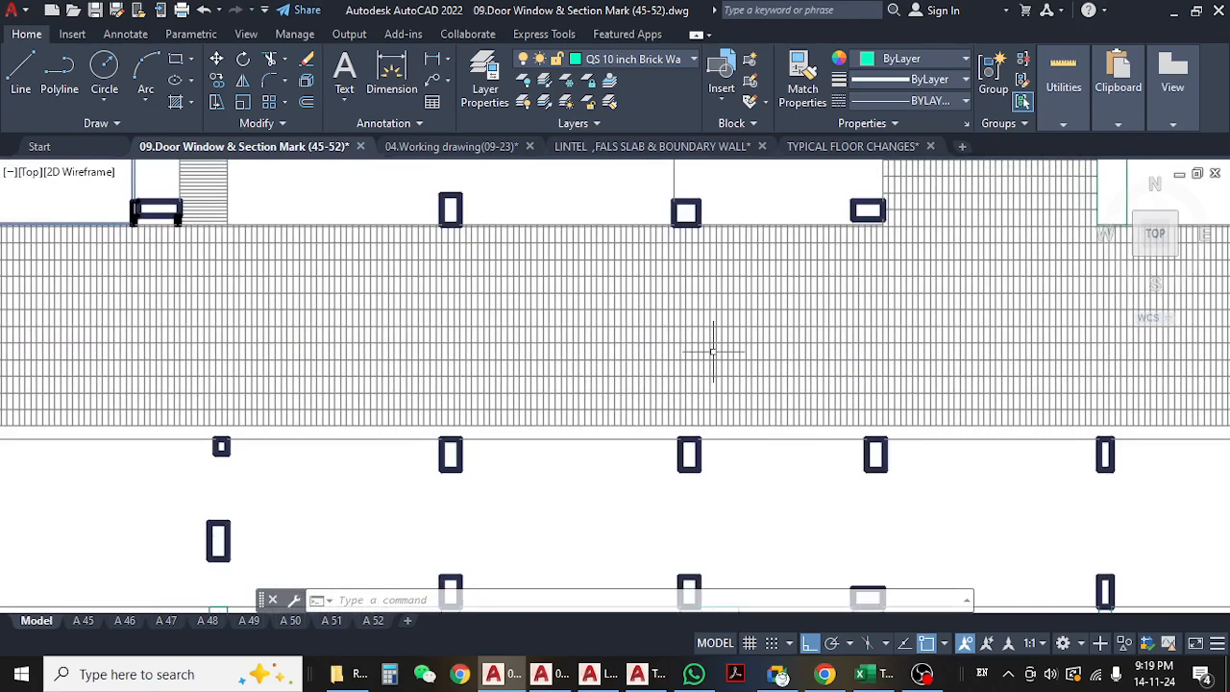
scroll(713, 352, down, 2)
middle_drag(766, 484, 563, 488)
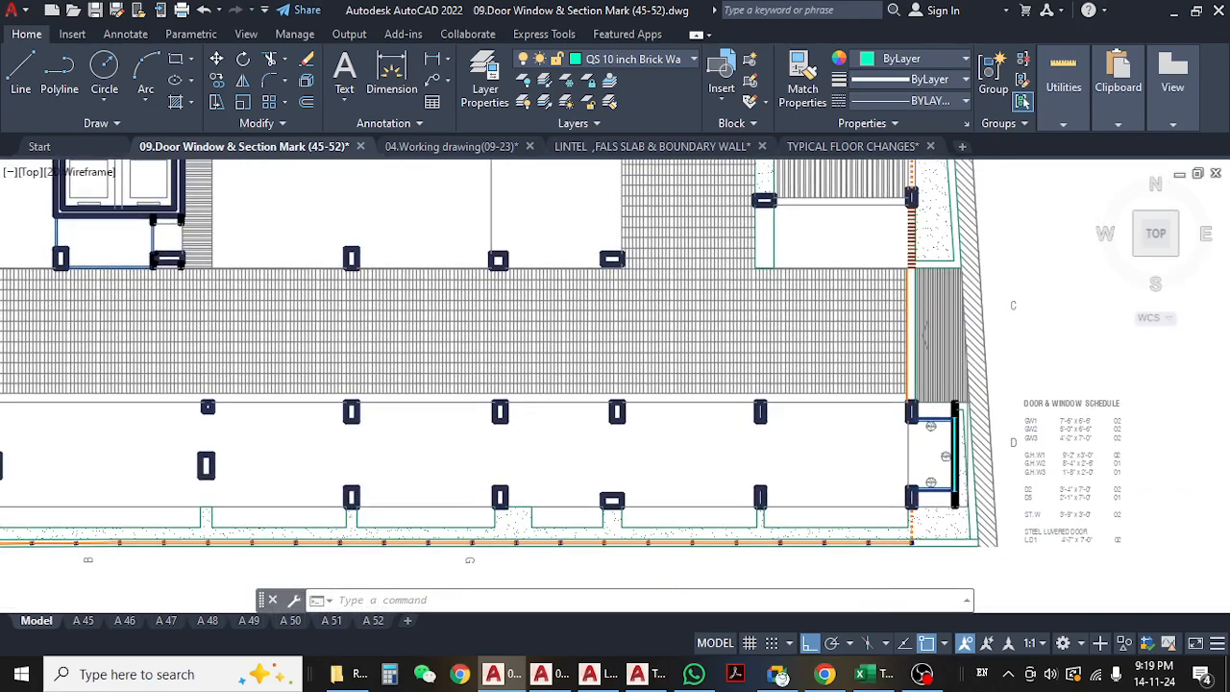
scroll(946, 429, up, 4)
scroll(878, 442, down, 6)
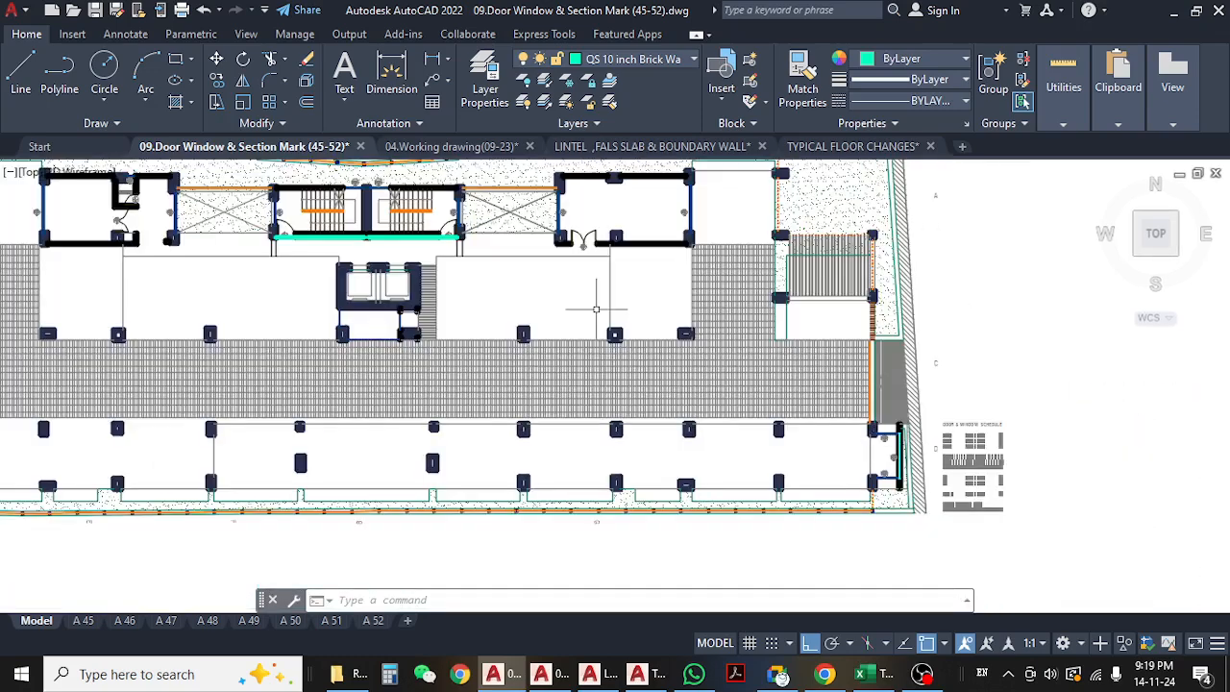
- Measure the traced 10-inch wall line across the south side of both staircases, from its west end column to its east one
middle_drag(433, 300, 492, 331)
scroll(423, 307, up, 7)
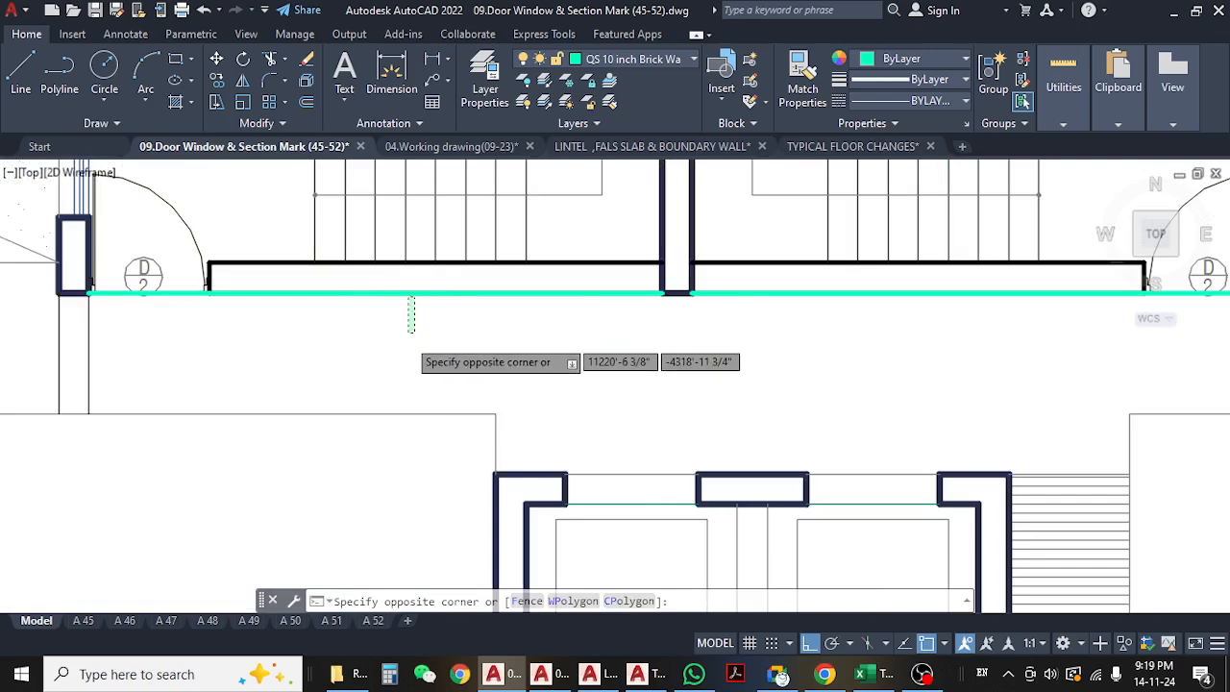
key(Escape)
click(418, 75)
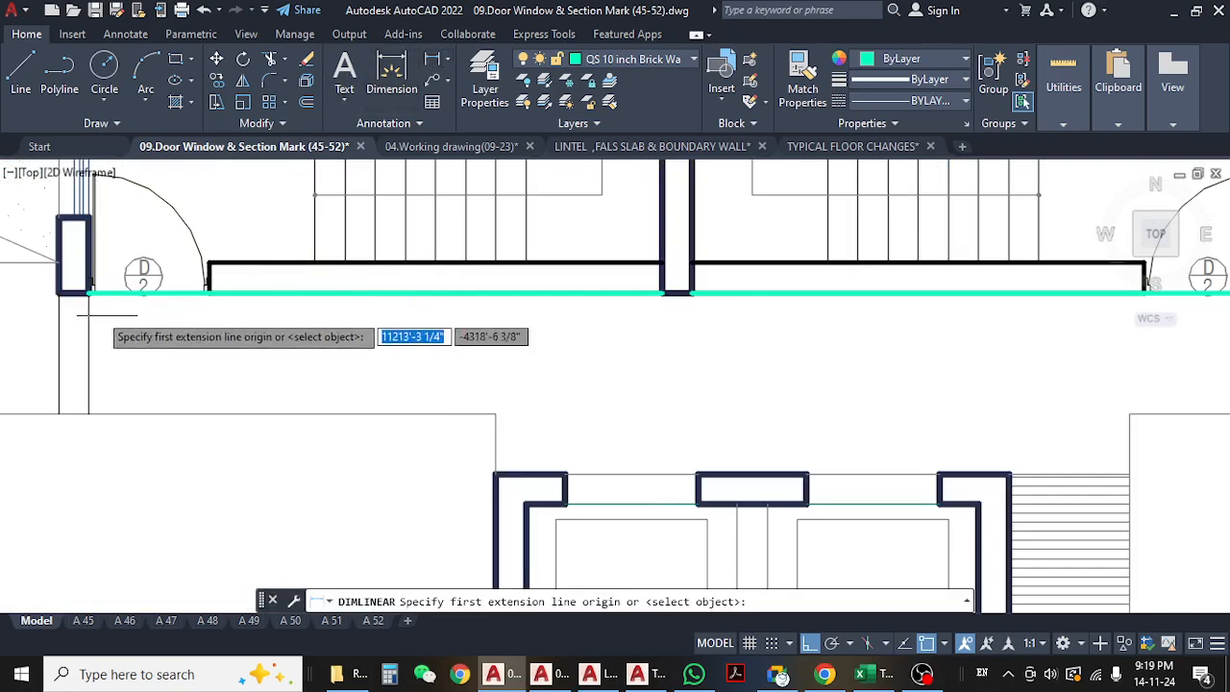
click(88, 293)
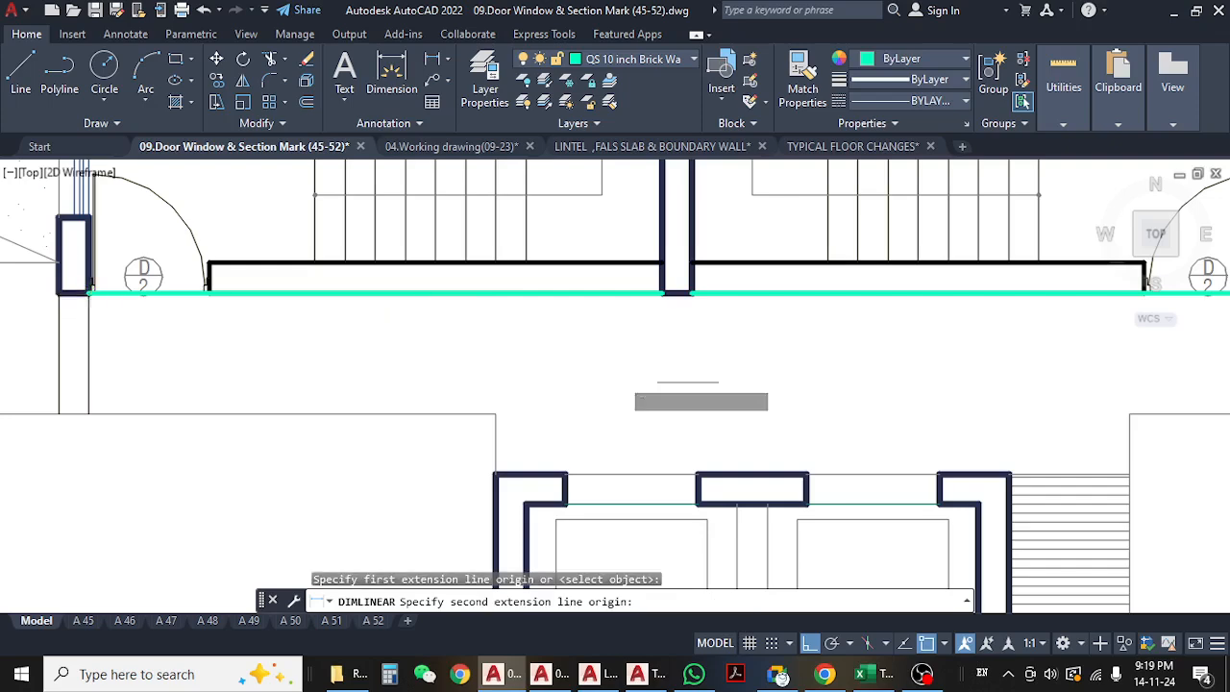
middle_drag(755, 382, 465, 378)
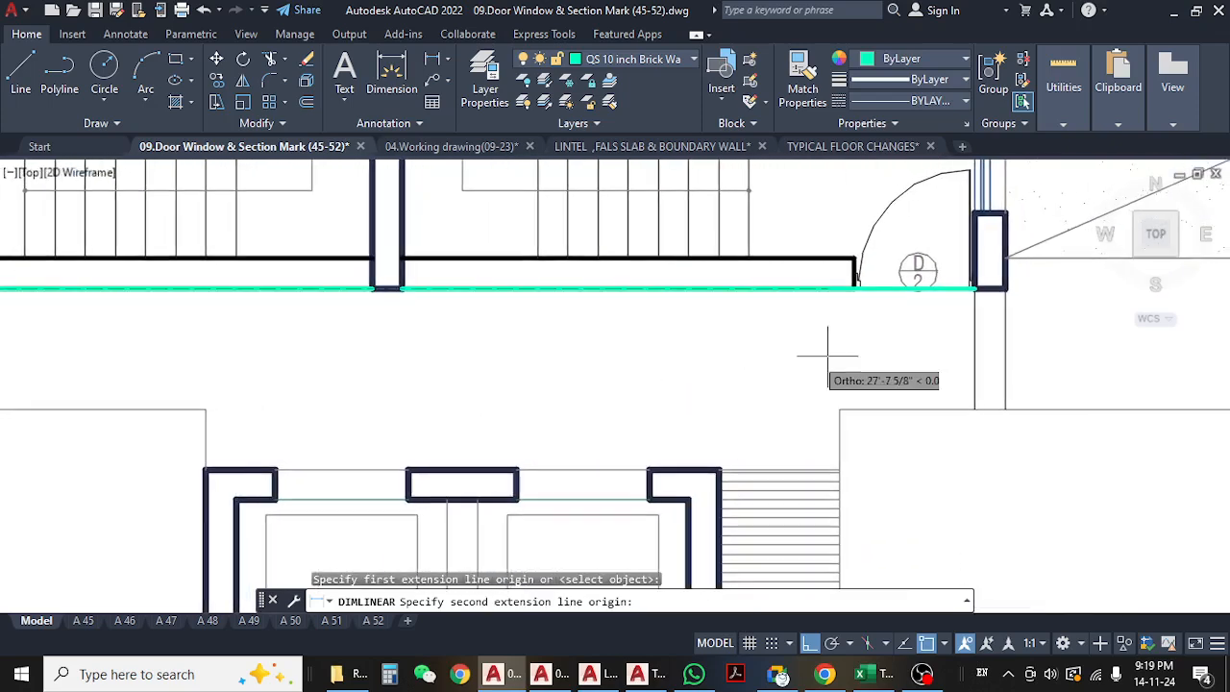
click(974, 287)
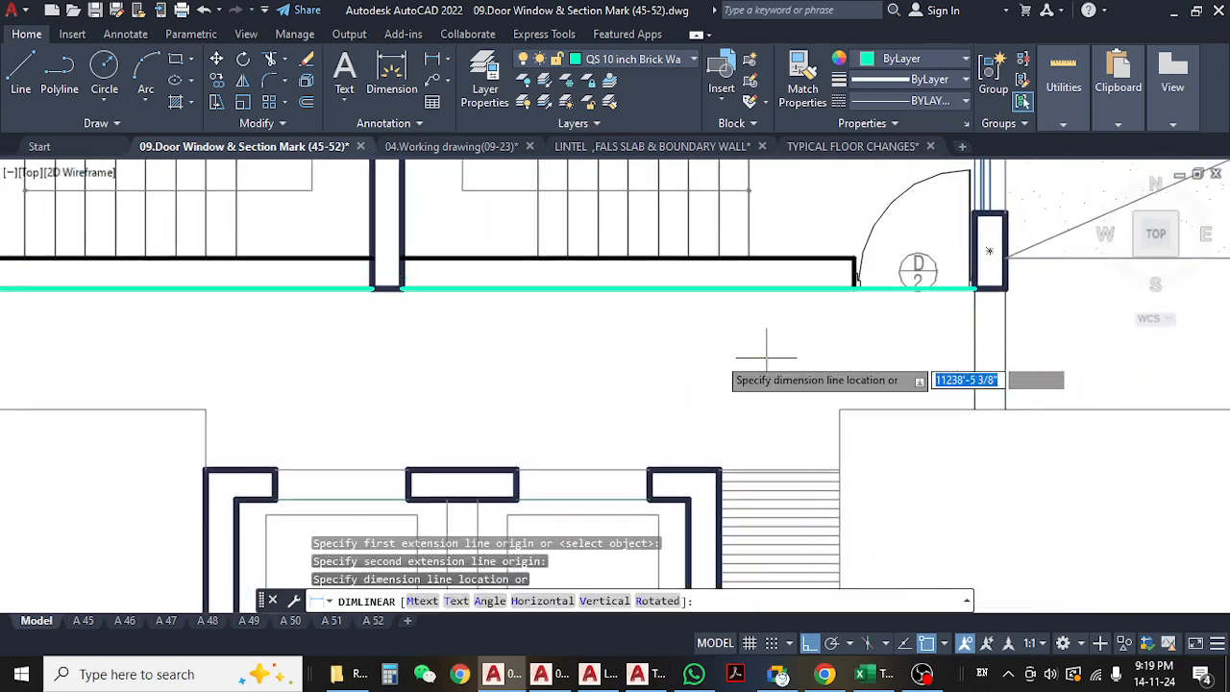
key(Escape)
- Select the vertical line below the column beside the east staircase's D2 door to check its layer, and deselect it
scroll(705, 352, down, 4)
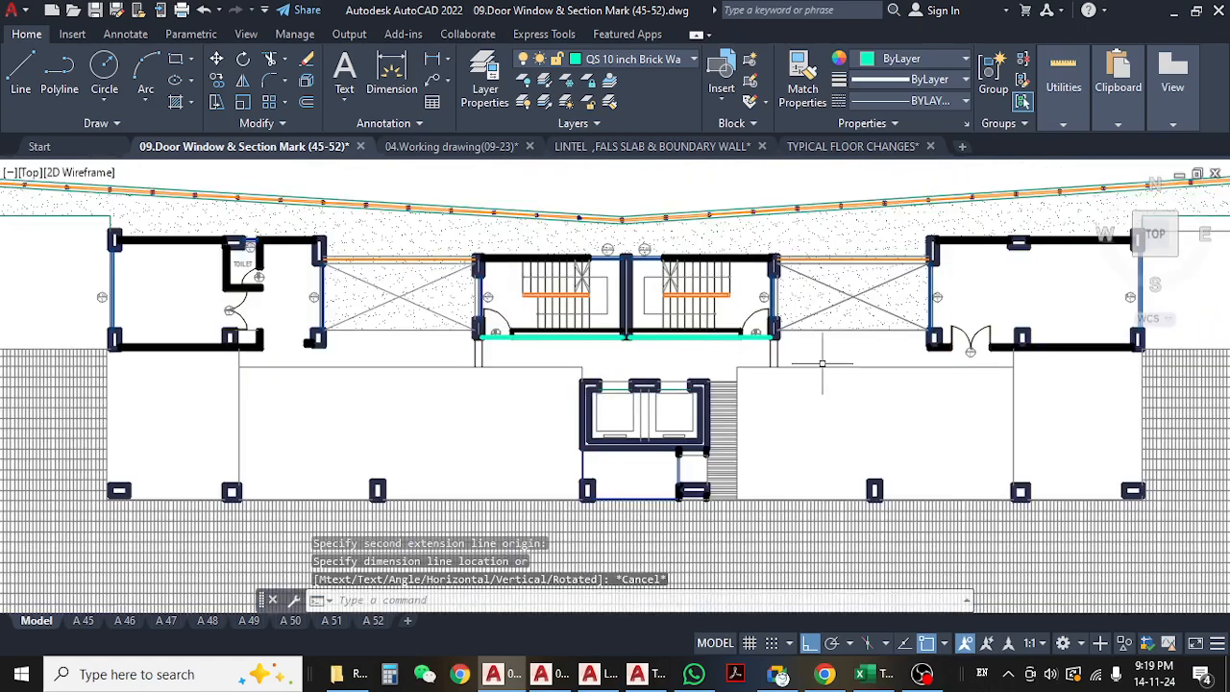
scroll(822, 363, up, 4)
middle_drag(804, 346, 785, 410)
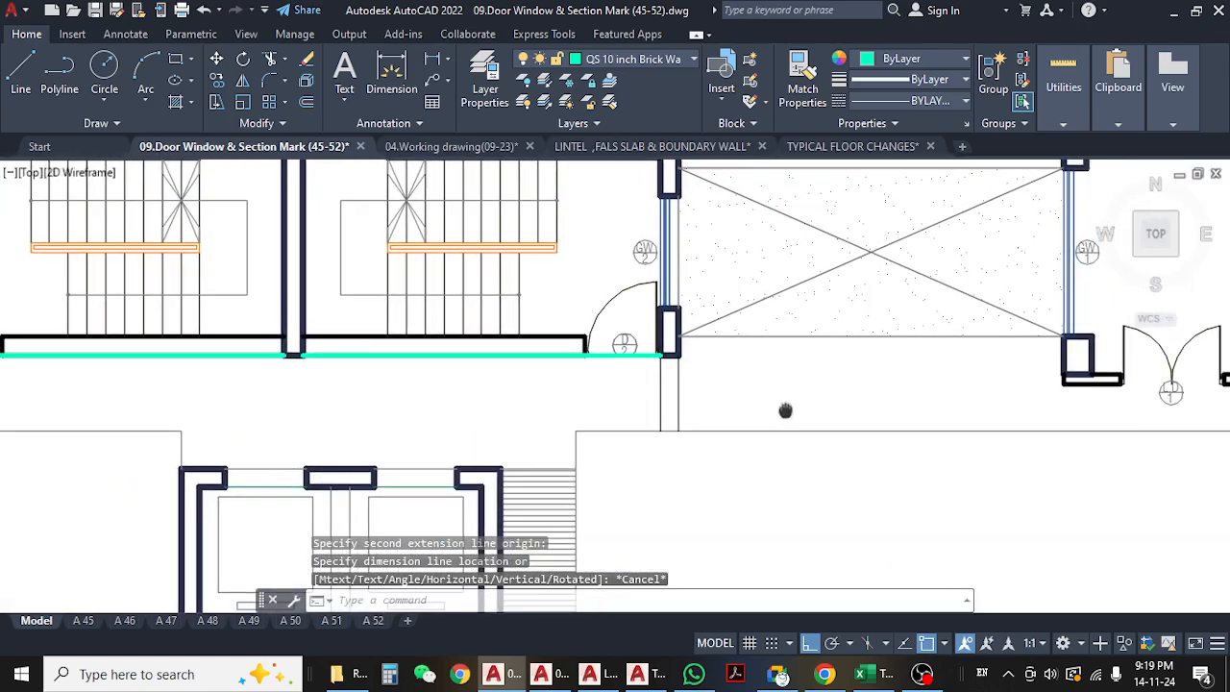
click(672, 392)
click(637, 392)
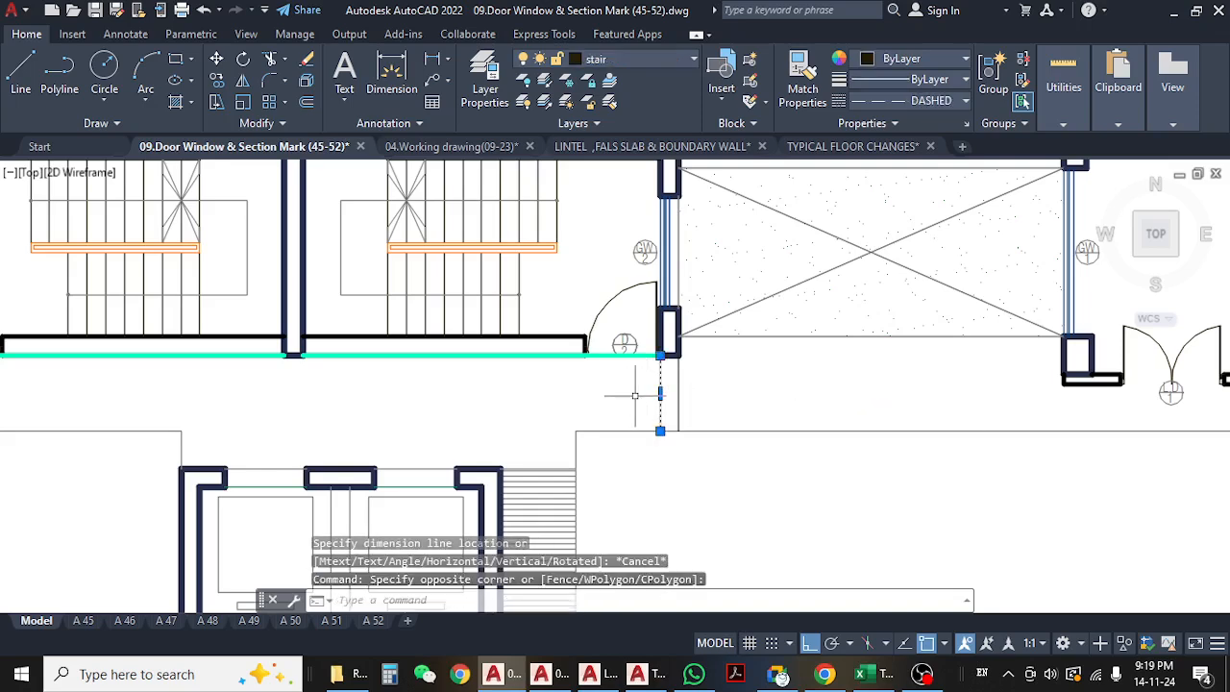
key(Escape)
- Select the outer wall line south of the toilet block to check its layer, and deselect it
middle_drag(598, 426, 653, 431)
scroll(654, 430, down, 2)
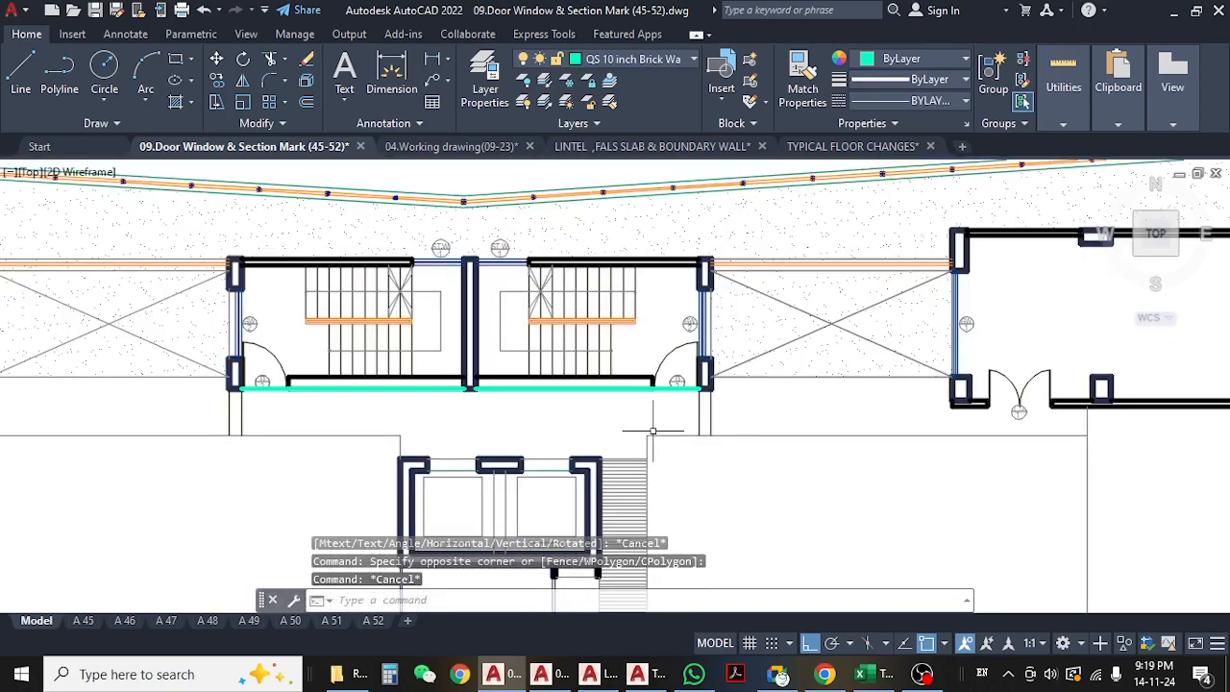
mouse_move(705, 495)
middle_down()
mouse_move(794, 464)
mouse_move(484, 431)
mouse_move(860, 423)
middle_up()
middle_drag(432, 439, 563, 453)
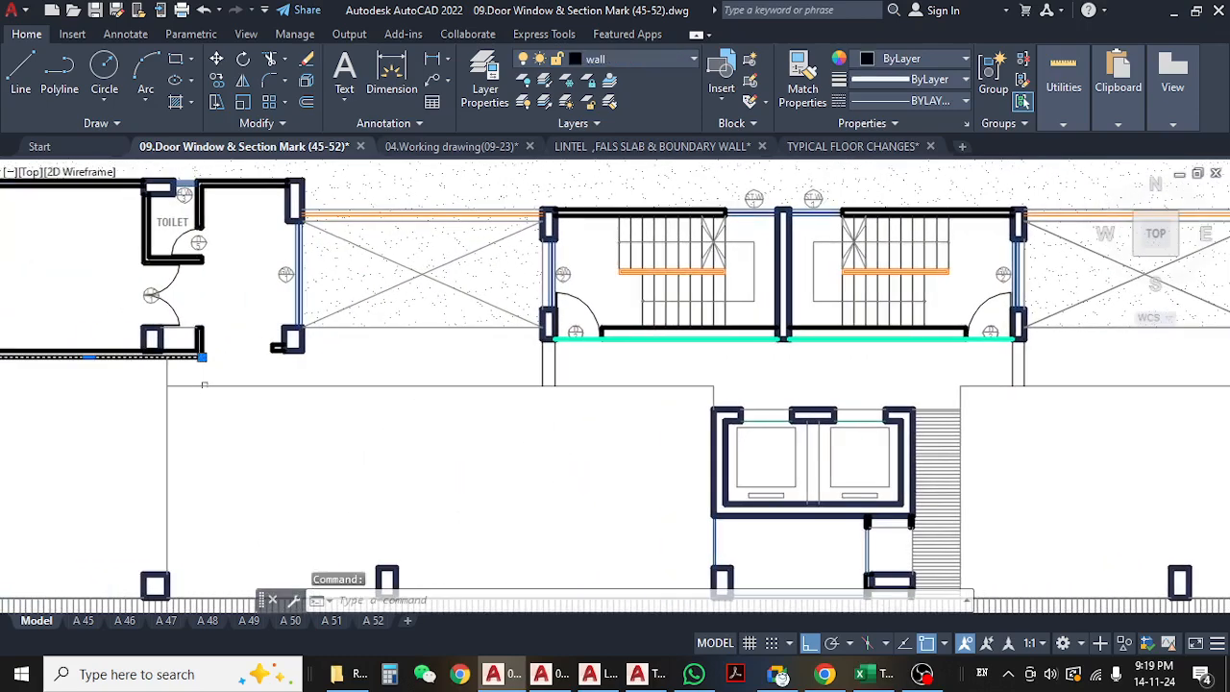
mouse_move(396, 437)
middle_down()
mouse_move(633, 439)
mouse_move(615, 359)
middle_up()
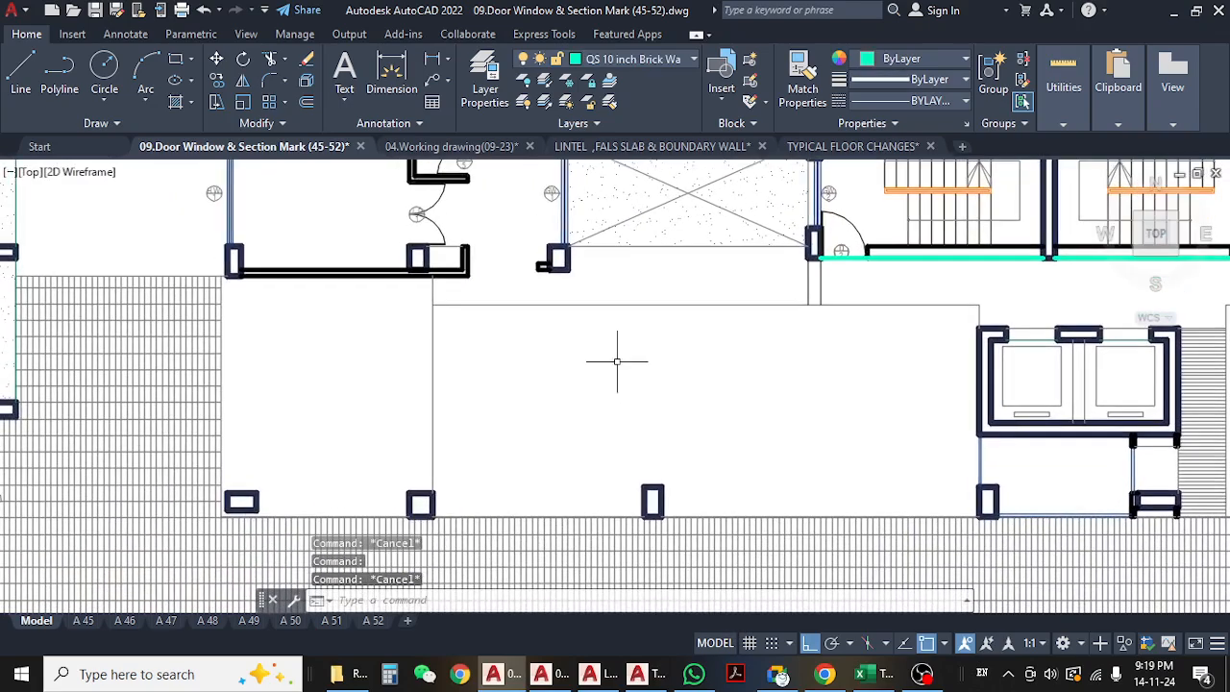
- Inspect the walls below the lift shaft and around the G.W 3 and H.W 2 windows of the small east room
scroll(599, 376, down, 5)
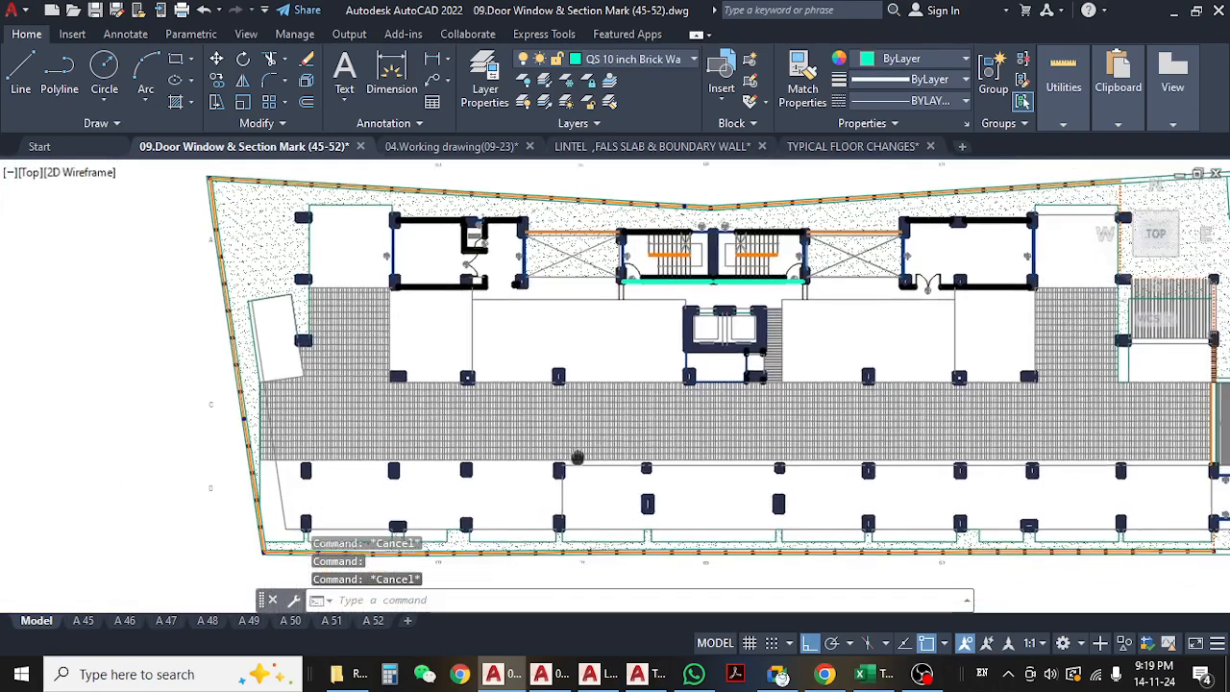
mouse_move(577, 458)
middle_down()
mouse_move(395, 422)
mouse_move(446, 390)
mouse_move(484, 312)
middle_up()
scroll(587, 287, up, 6)
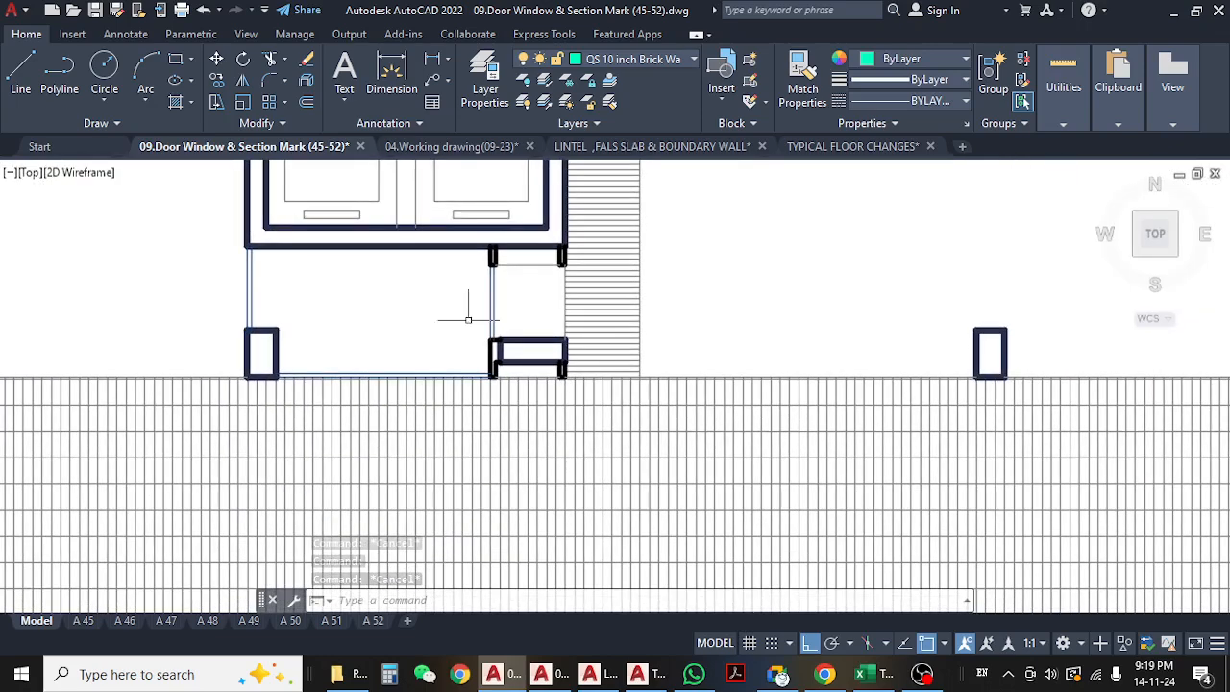
scroll(485, 341, up, 2)
scroll(485, 341, down, 5)
scroll(487, 339, down, 3)
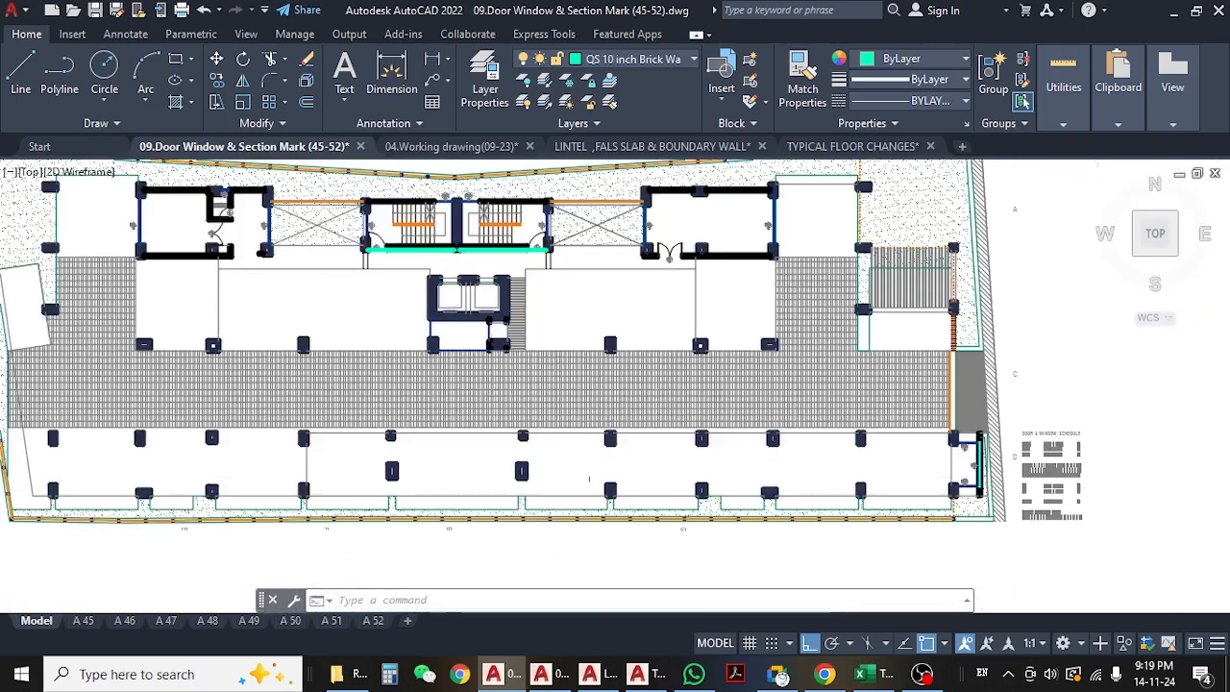
scroll(1006, 519, up, 4)
scroll(890, 460, up, 4)
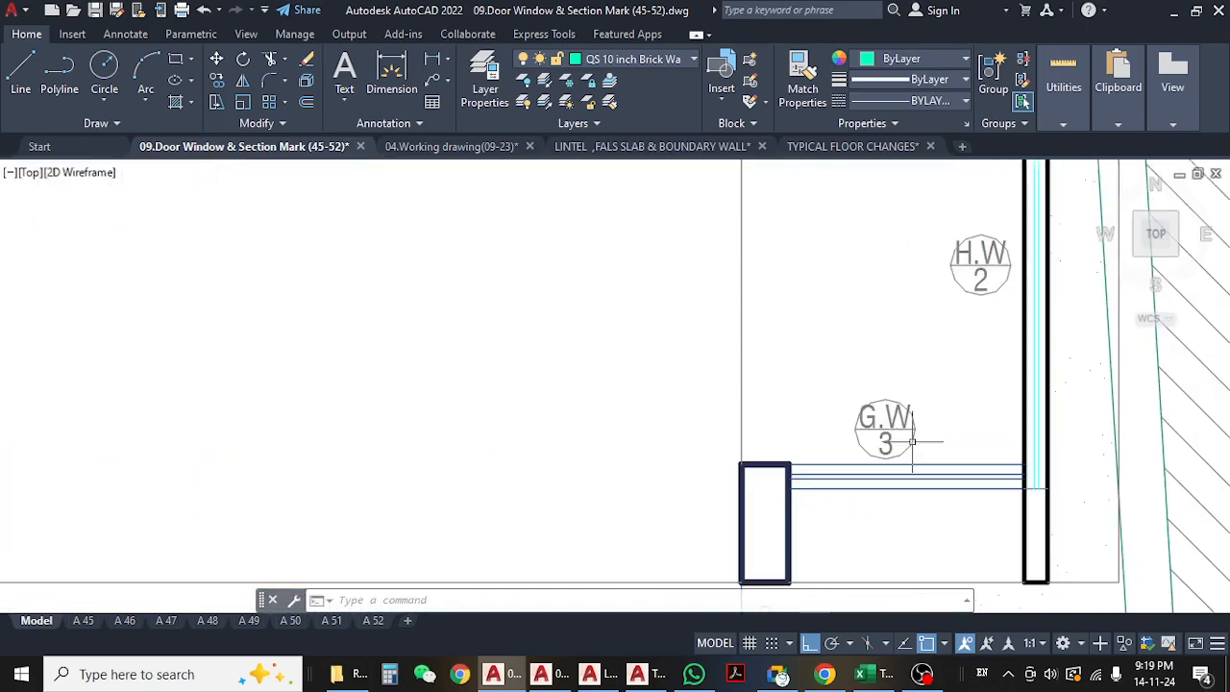
scroll(885, 459, down, 2)
middle_drag(998, 407, 906, 522)
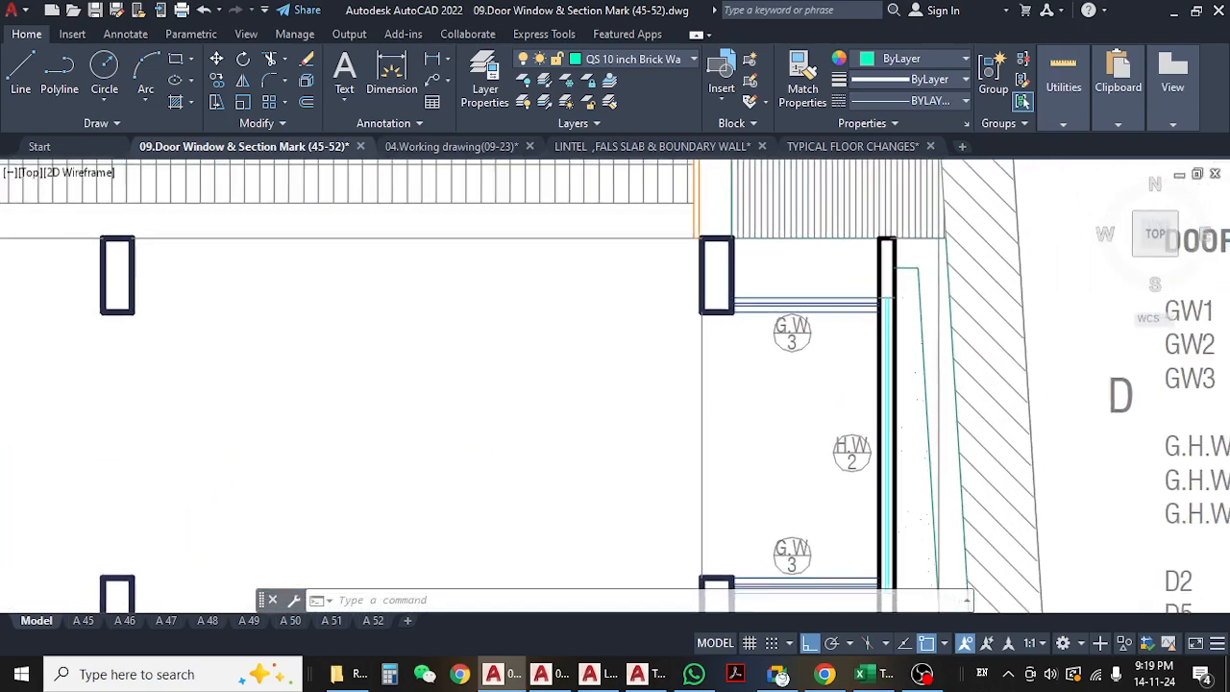
scroll(704, 344, down, 4)
scroll(524, 405, down, 1)
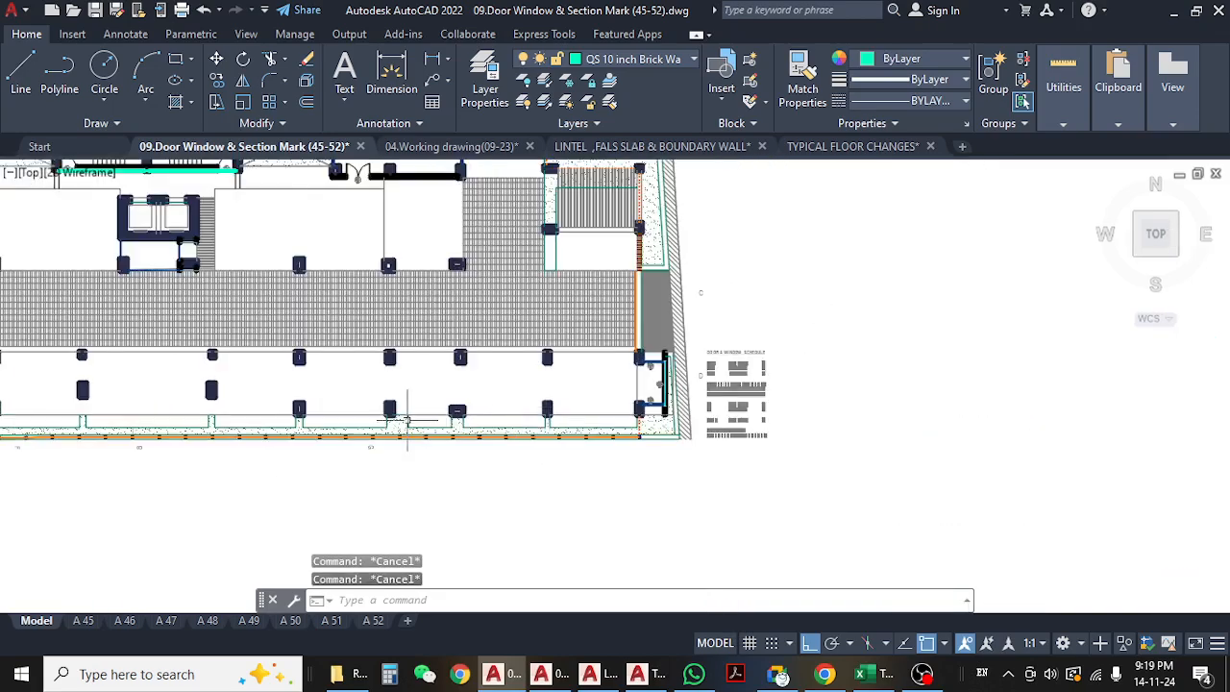
- Check the ramp area at the east boundary and the walls south of the toilet for brick walls
middle_drag(407, 420, 571, 438)
scroll(821, 307, up, 7)
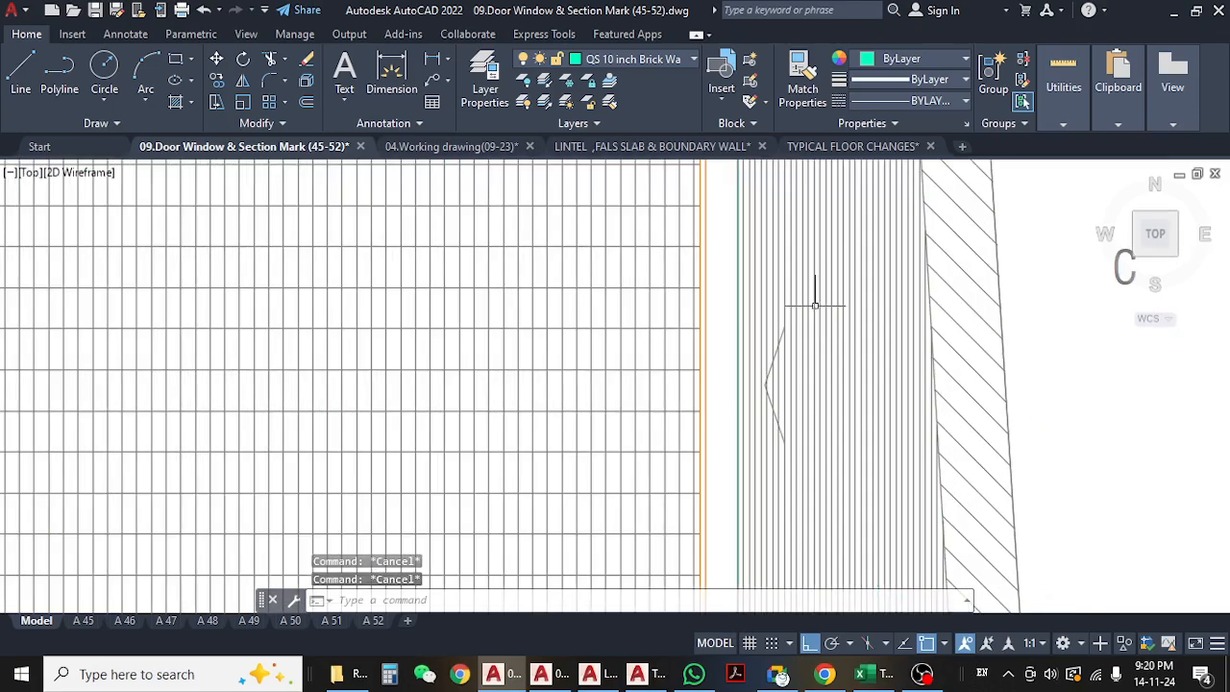
scroll(817, 322, down, 7)
middle_drag(343, 391, 634, 436)
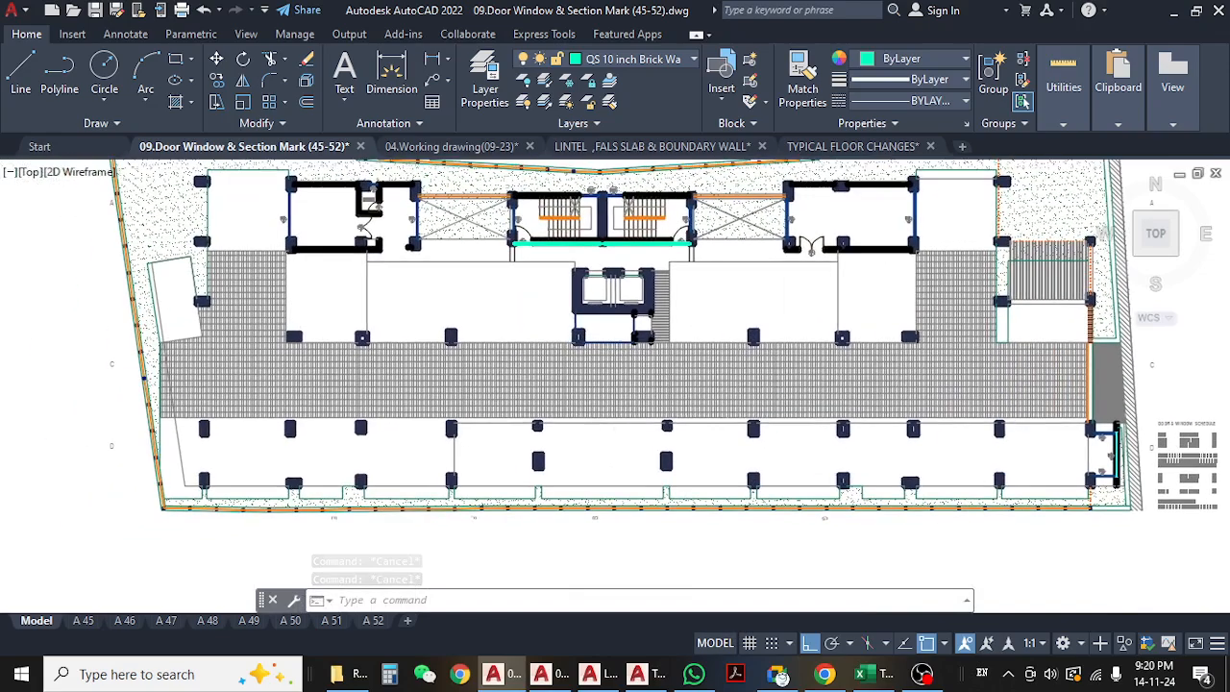
scroll(354, 255, up, 6)
mouse_move(353, 255)
middle_down()
mouse_move(376, 407)
mouse_move(397, 435)
middle_up()
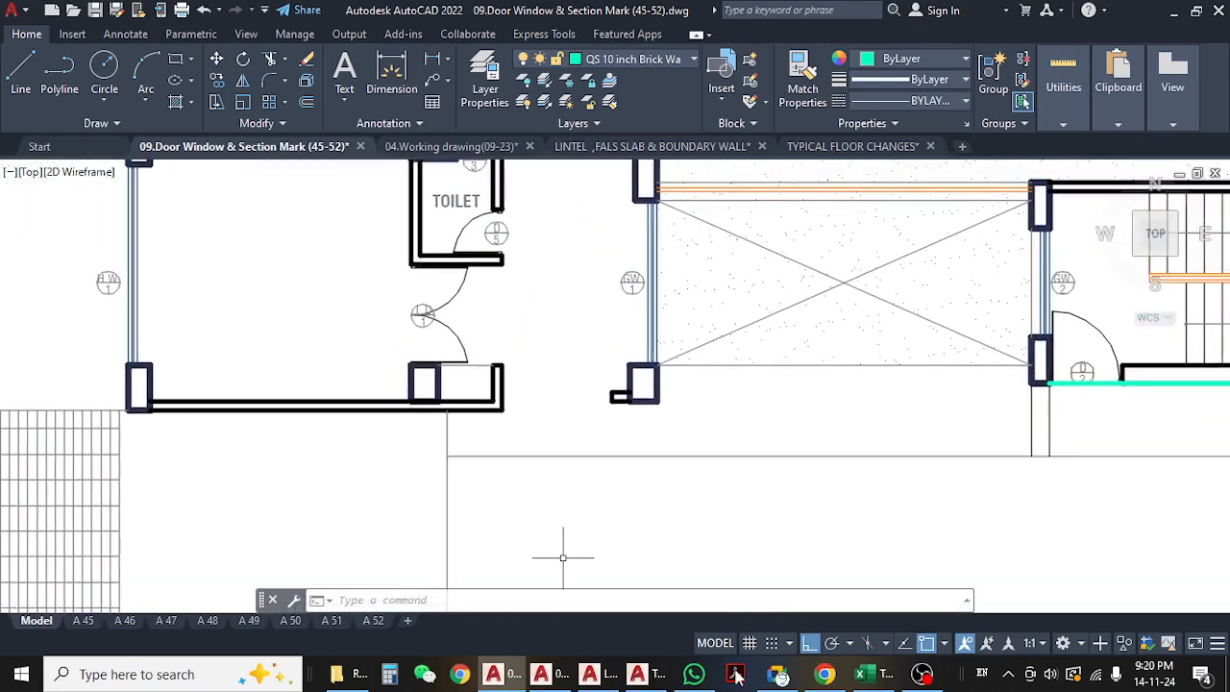
- Switch to the Total Estimate-Khalil Garden workbook in Excel, select the ground-floor wall centre line length in E105, and return to AutoCAD
click(860, 674)
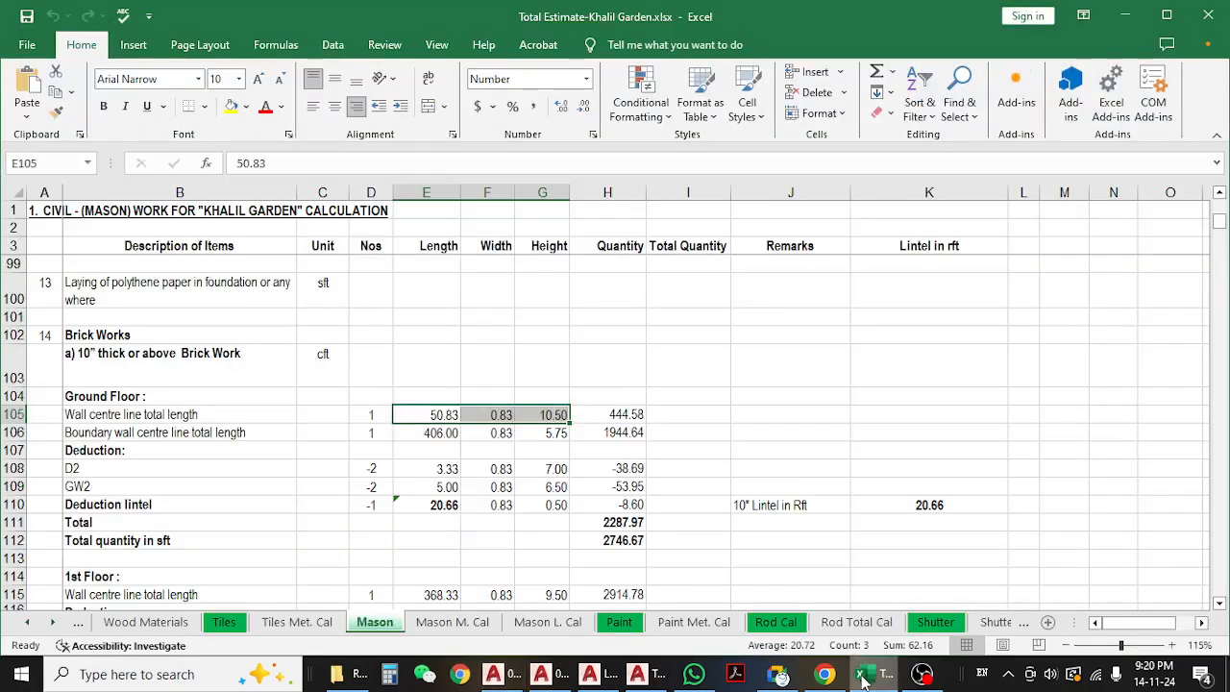
click(417, 415)
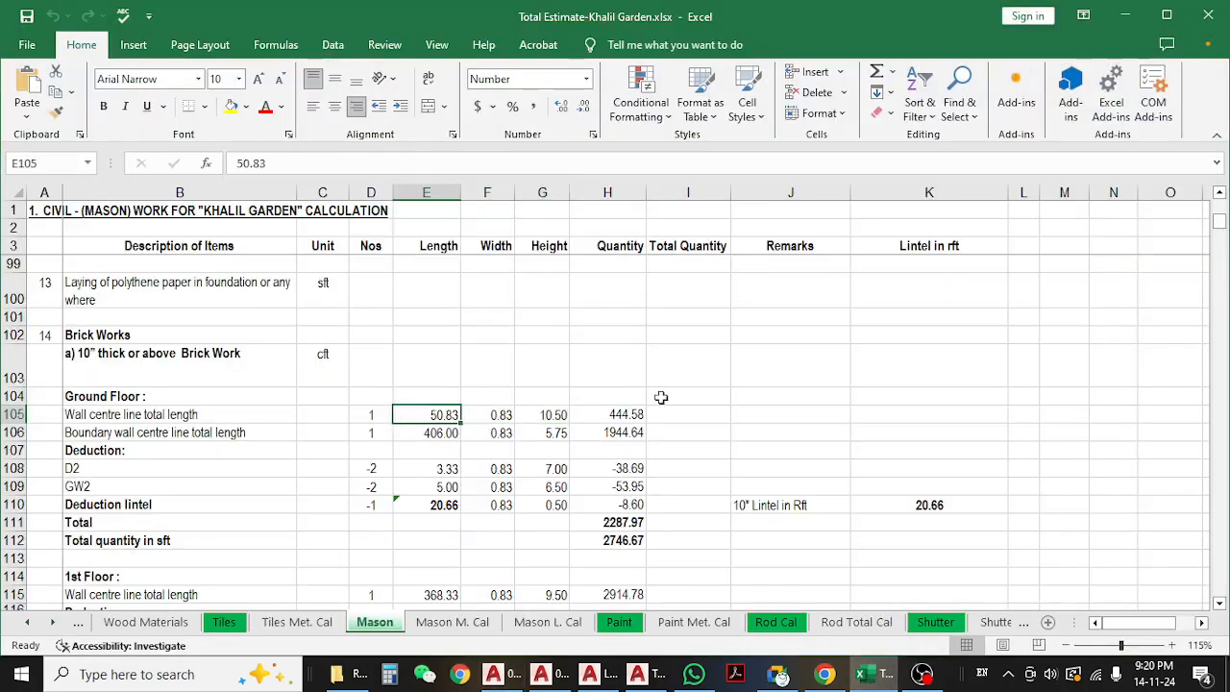
click(1125, 16)
- Measure the GW 2 window opening between the two columns on the west side of the west staircase
middle_drag(536, 415, 561, 544)
scroll(492, 460, down, 1)
scroll(509, 355, up, 4)
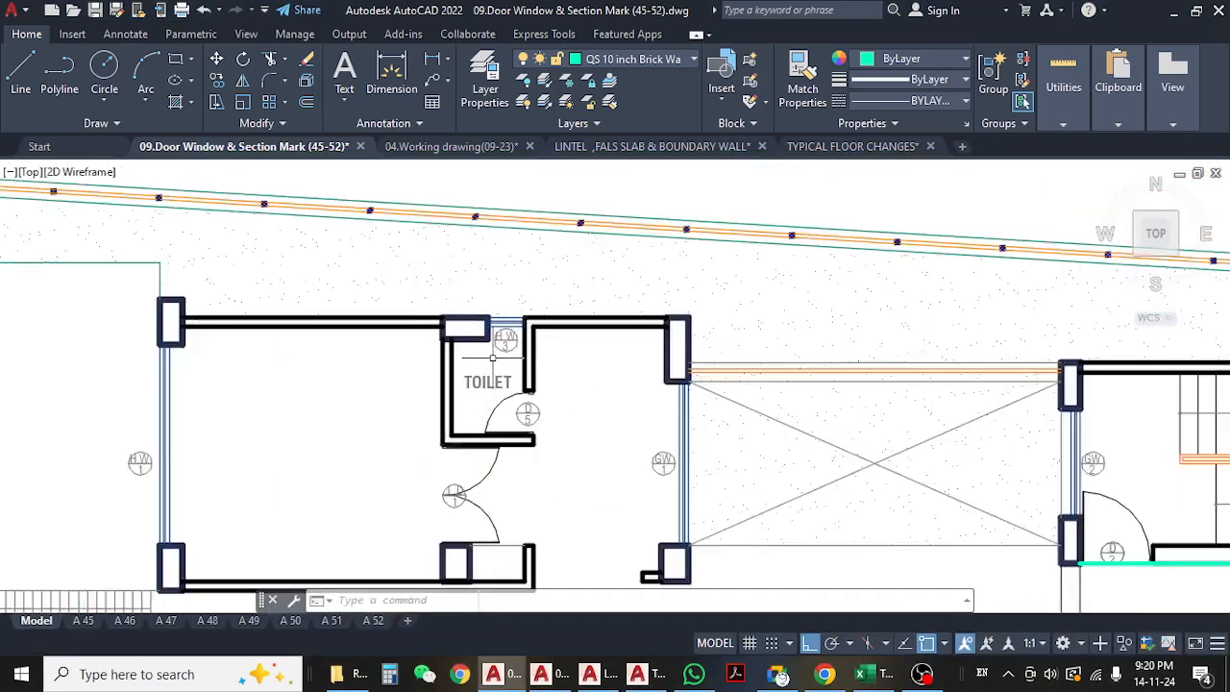
scroll(458, 361, down, 4)
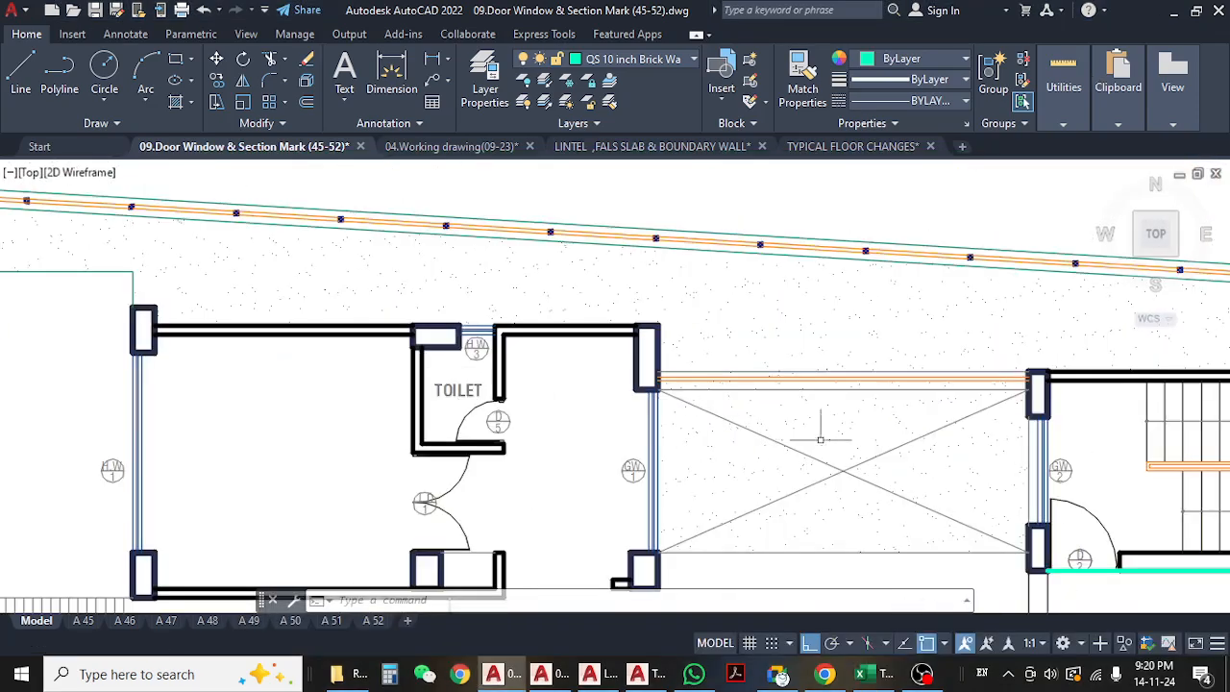
middle_drag(821, 439, 400, 420)
middle_drag(734, 426, 574, 421)
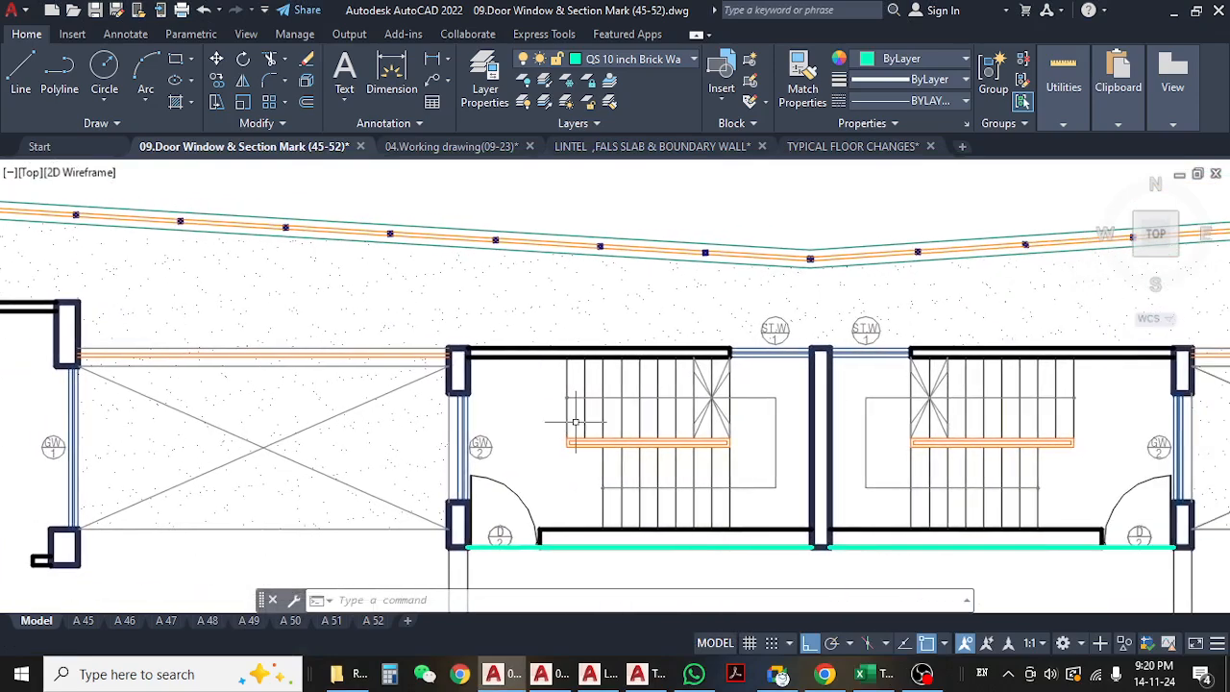
scroll(507, 419, up, 2)
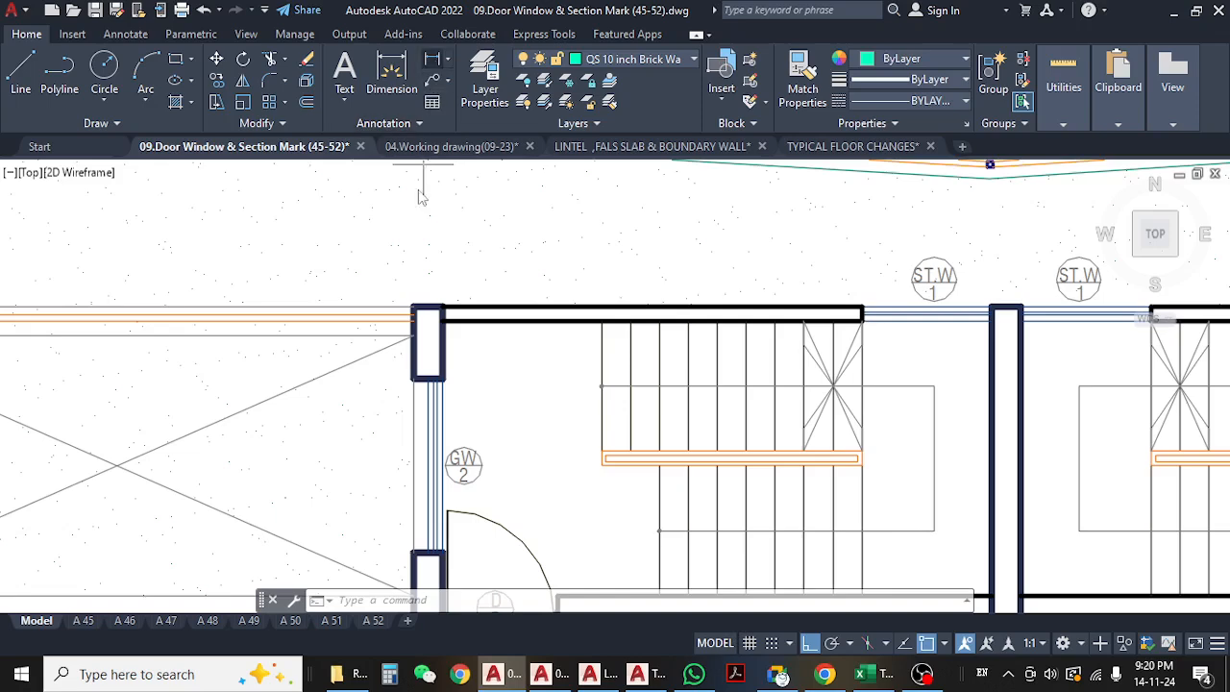
click(432, 58)
click(413, 379)
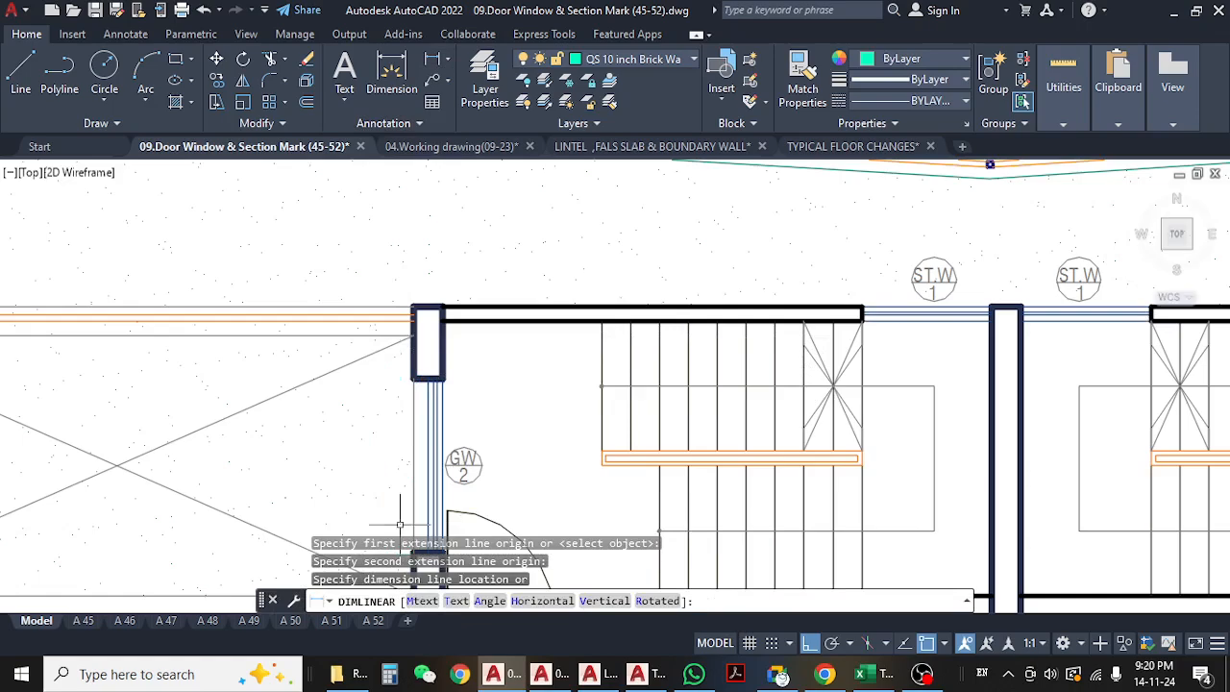
key(Escape)
- Measure the width of the column at the north end of the west staircase's GW 2 window
middle_drag(495, 374, 520, 275)
scroll(478, 281, up, 4)
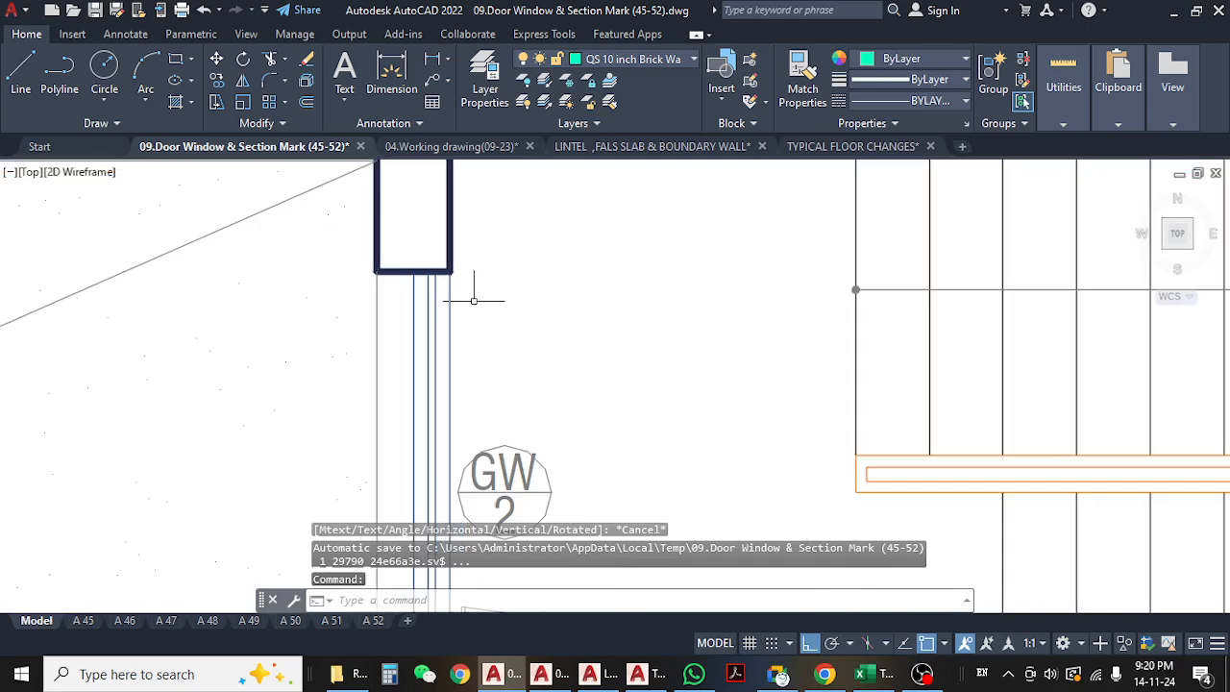
key(Return)
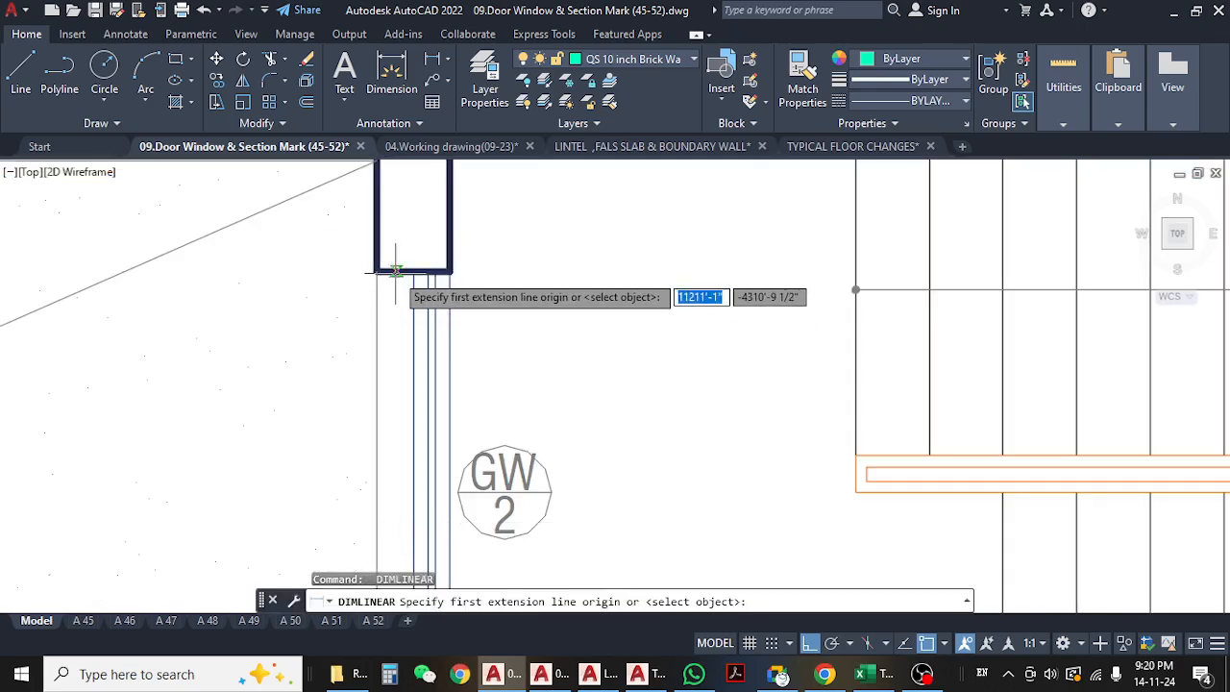
click(375, 271)
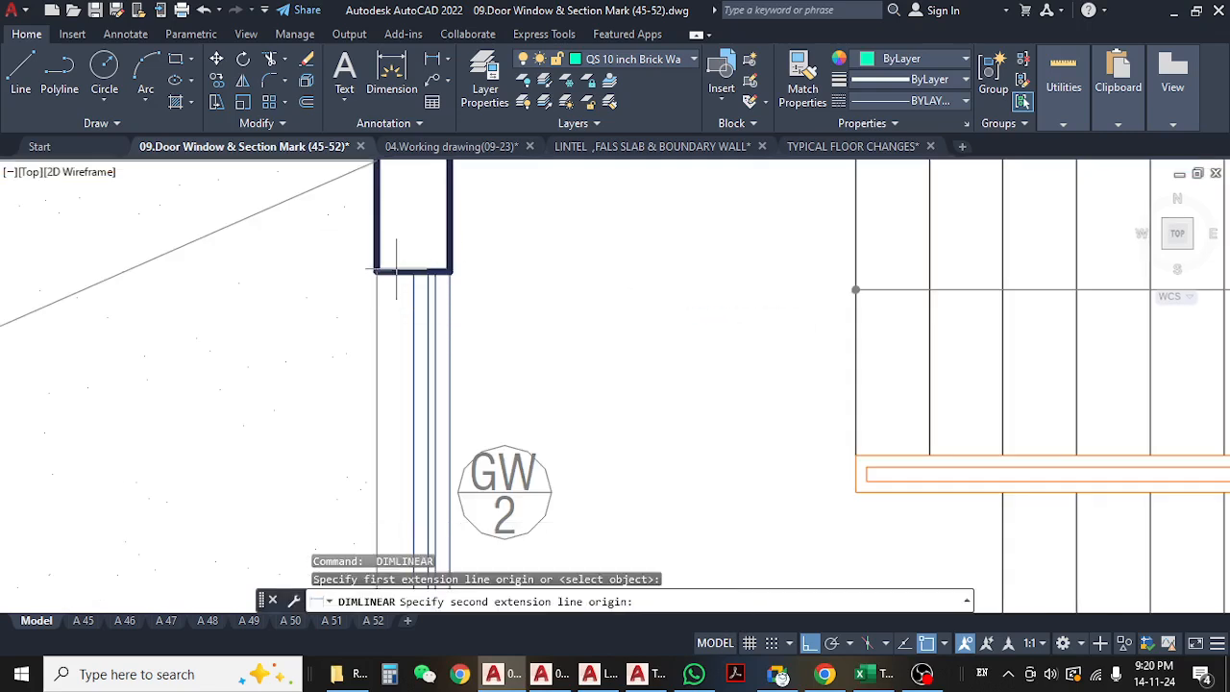
click(452, 271)
key(Escape)
scroll(488, 366, down, 4)
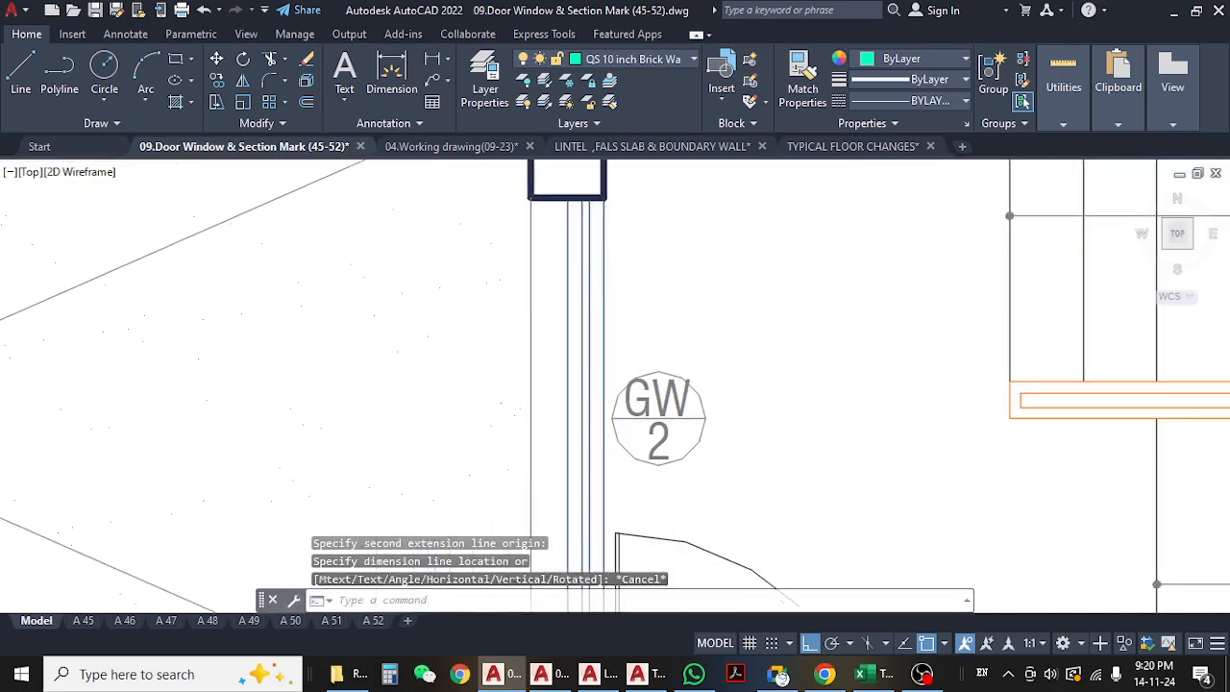
- Measure the west staircase's GW 2 opening along its outer face, from column to column
key(Return)
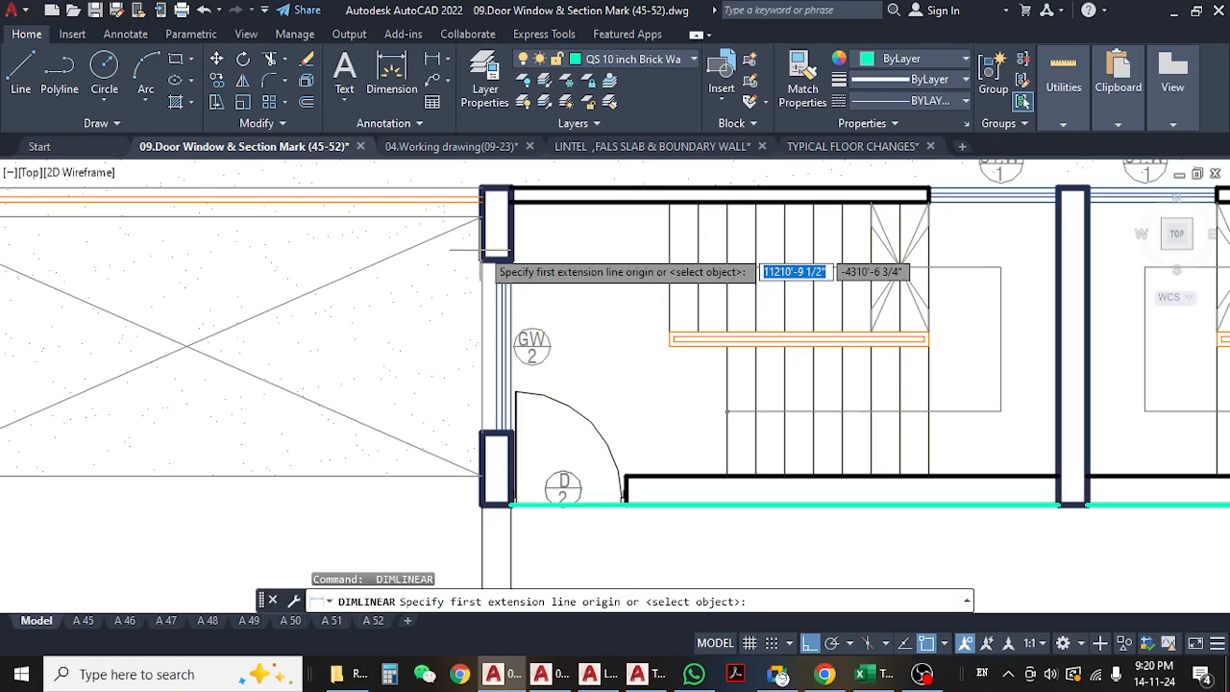
click(481, 261)
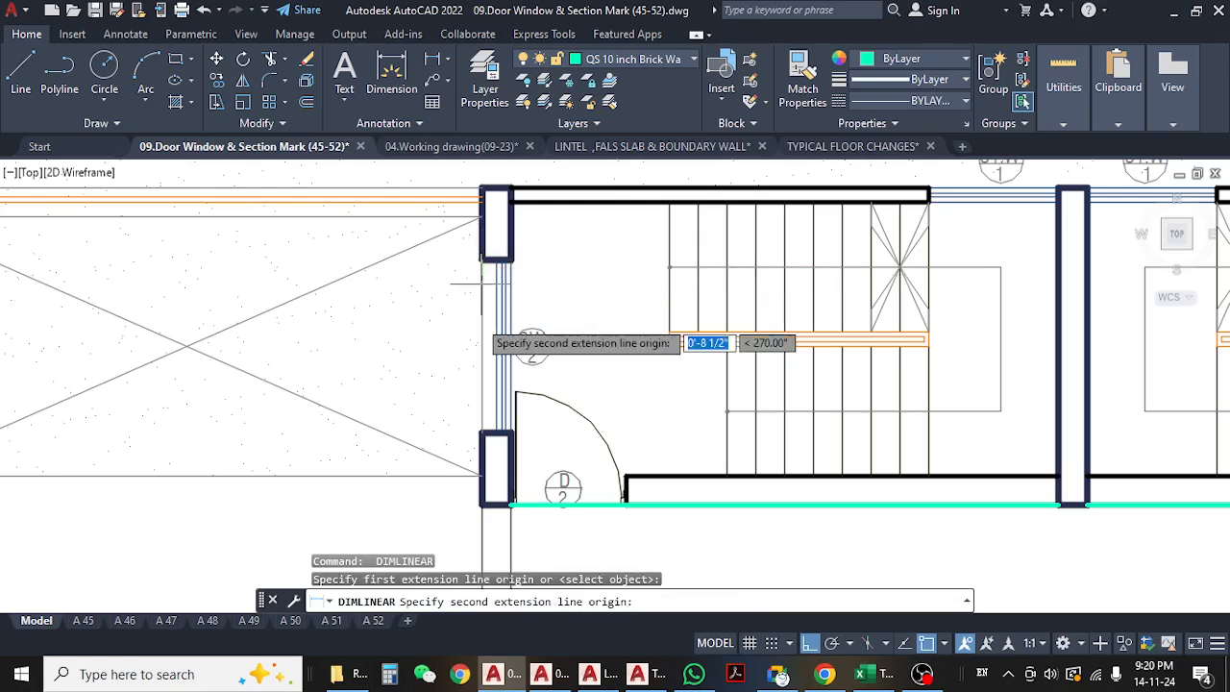
click(481, 431)
key(Escape)
key(Escape)
key(Escape)
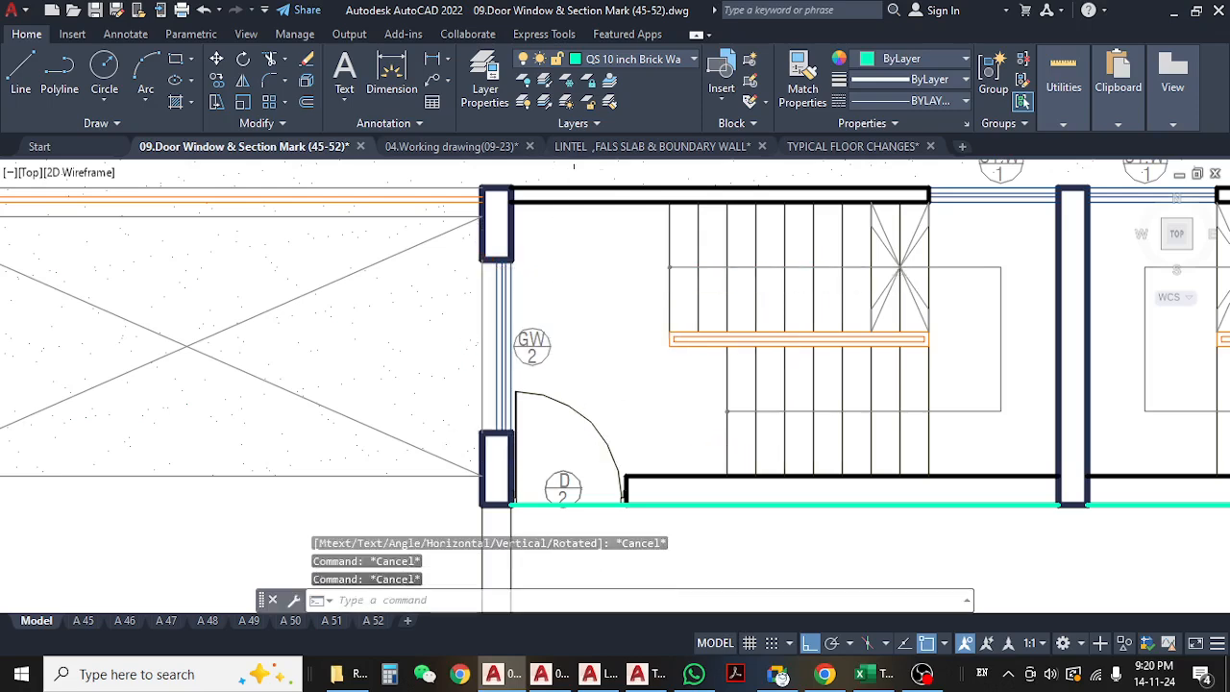
- Trace the outer face of the west staircase's GW 2 opening with a polyline between the two columns
key(Return)
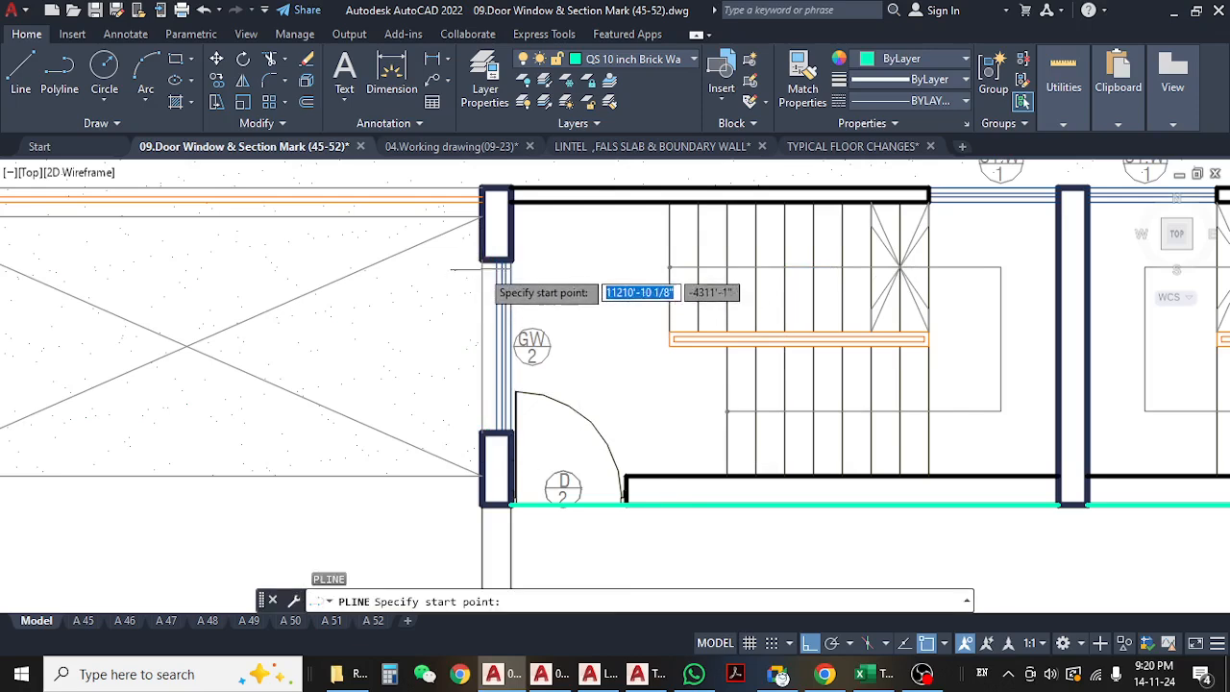
click(481, 260)
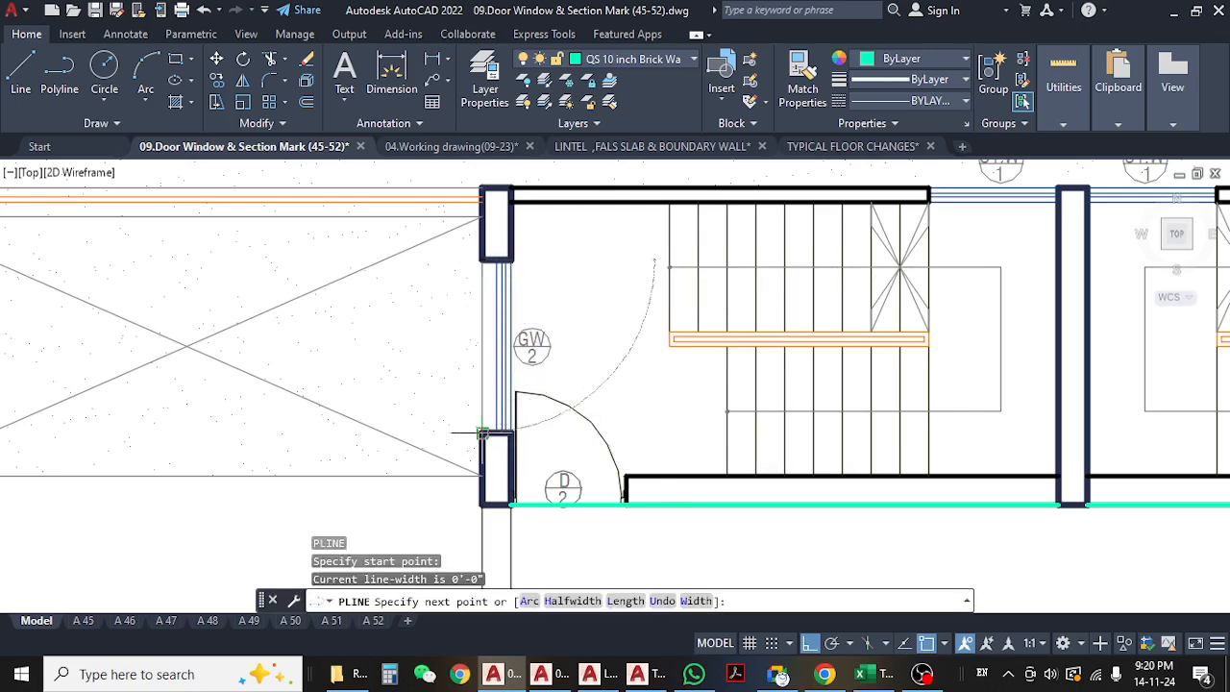
click(481, 431)
key(Escape)
- Trace the outer face of the GW 2 opening on the east side of the east staircase with a polyline from column to column
middle_drag(842, 387, 478, 383)
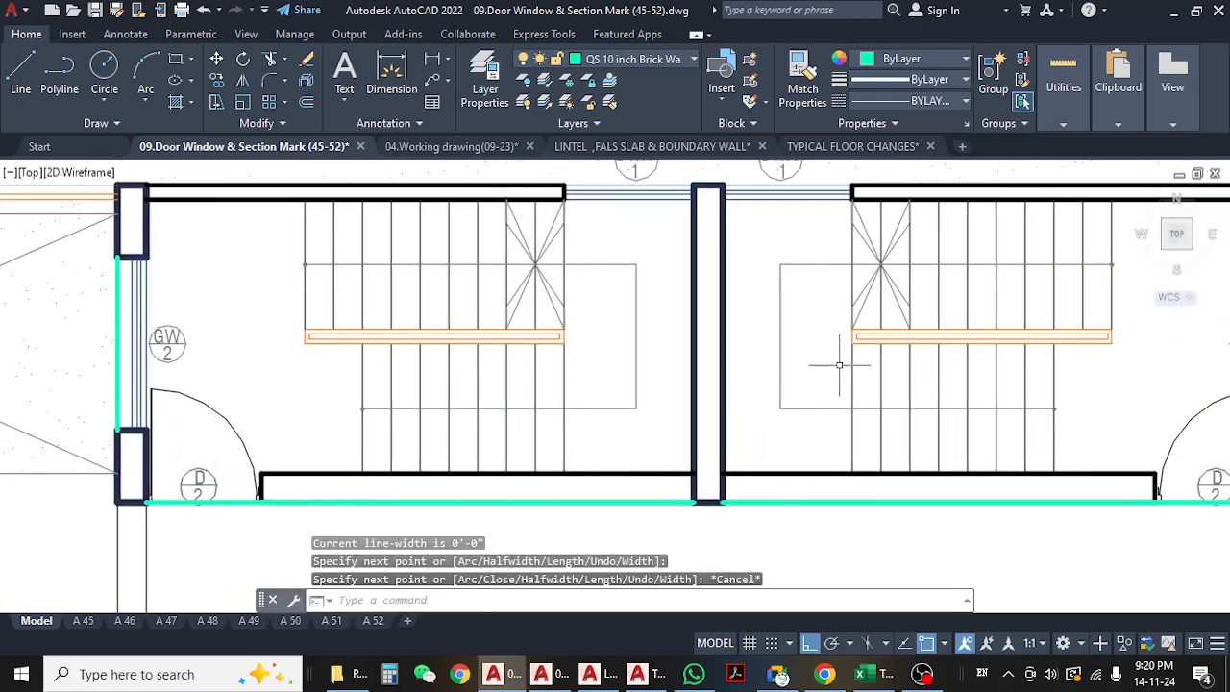
middle_drag(838, 365, 408, 381)
scroll(908, 335, up, 3)
key(space)
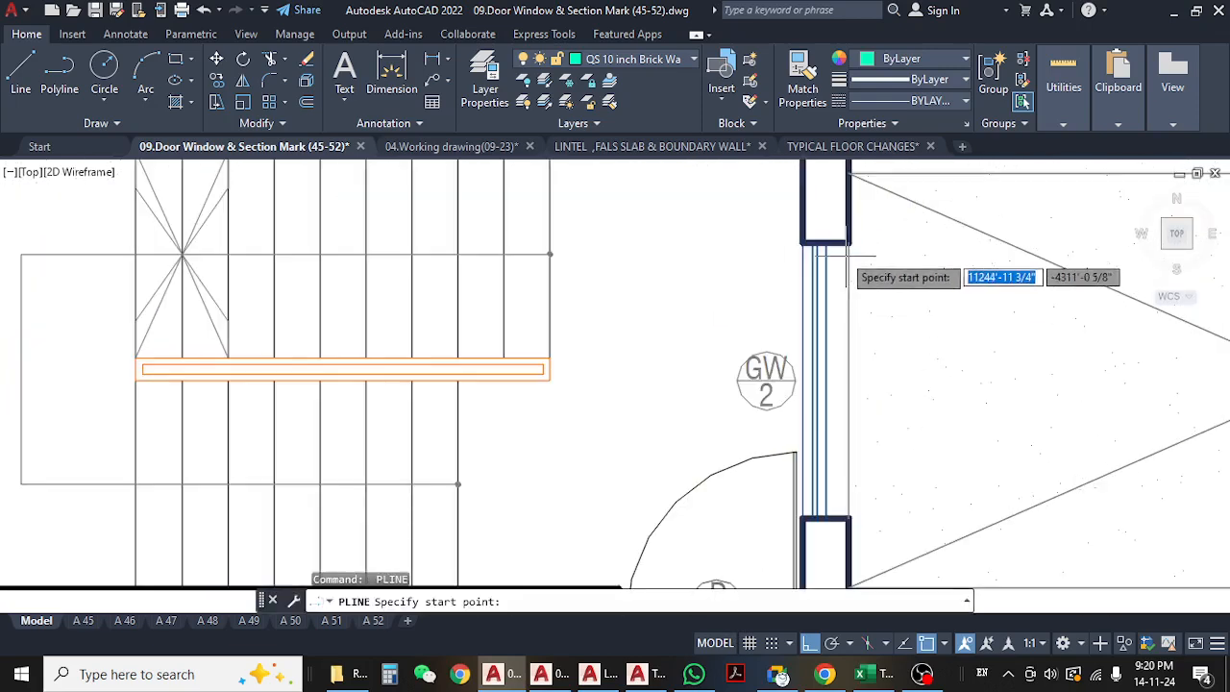
click(869, 275)
click(819, 522)
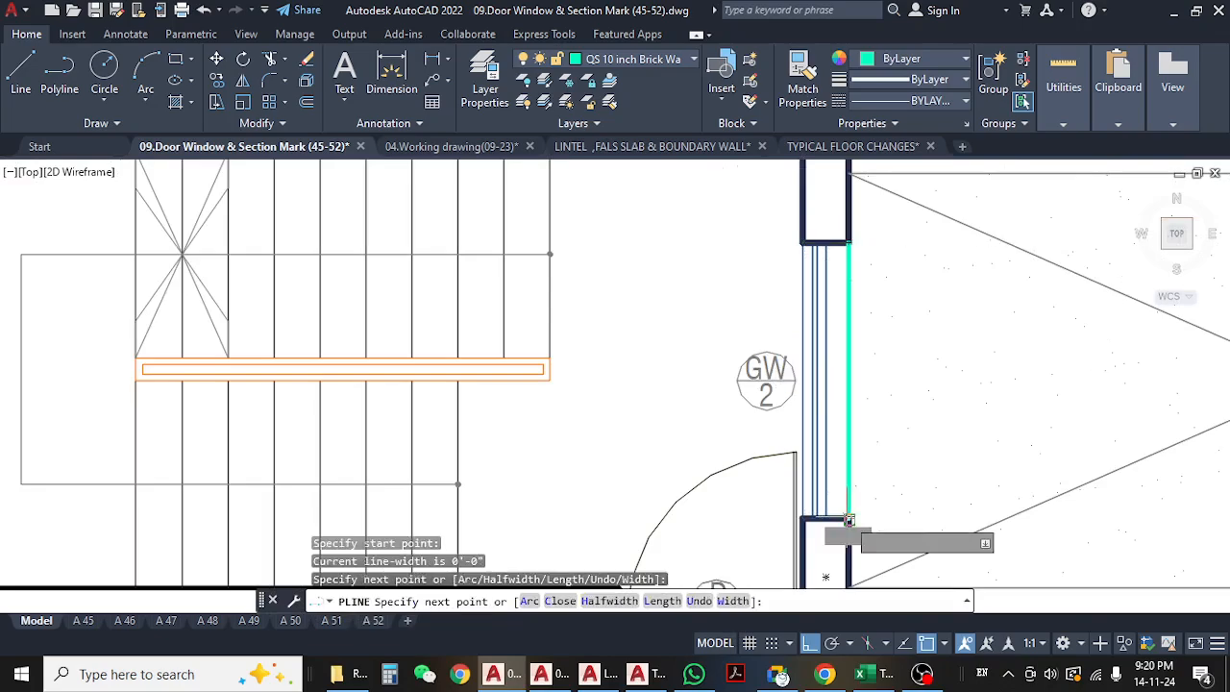
key(Escape)
- Inspect the GW 1 window side of the room east of the staircases and the walls below the lift shaft for further brick walls
scroll(821, 498, down, 5)
mouse_move(821, 501)
middle_down()
mouse_move(642, 445)
mouse_move(505, 431)
middle_up()
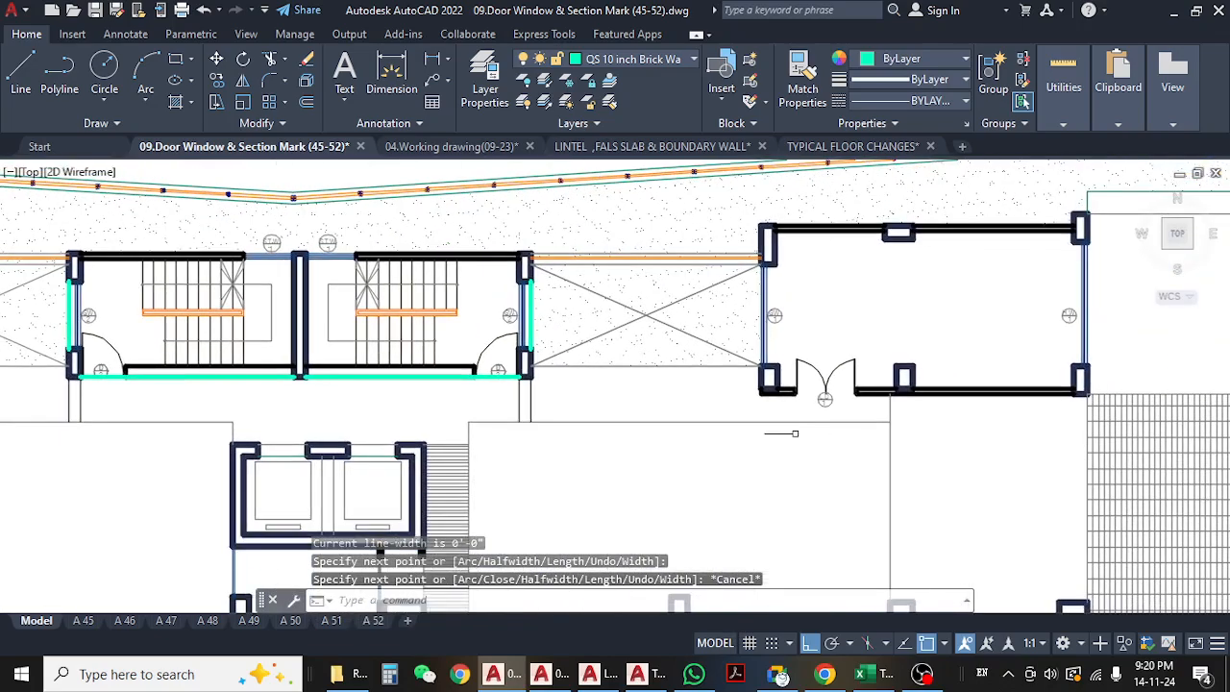
mouse_move(797, 433)
middle_down()
mouse_move(695, 429)
mouse_move(685, 439)
middle_up()
middle_drag(781, 346, 646, 382)
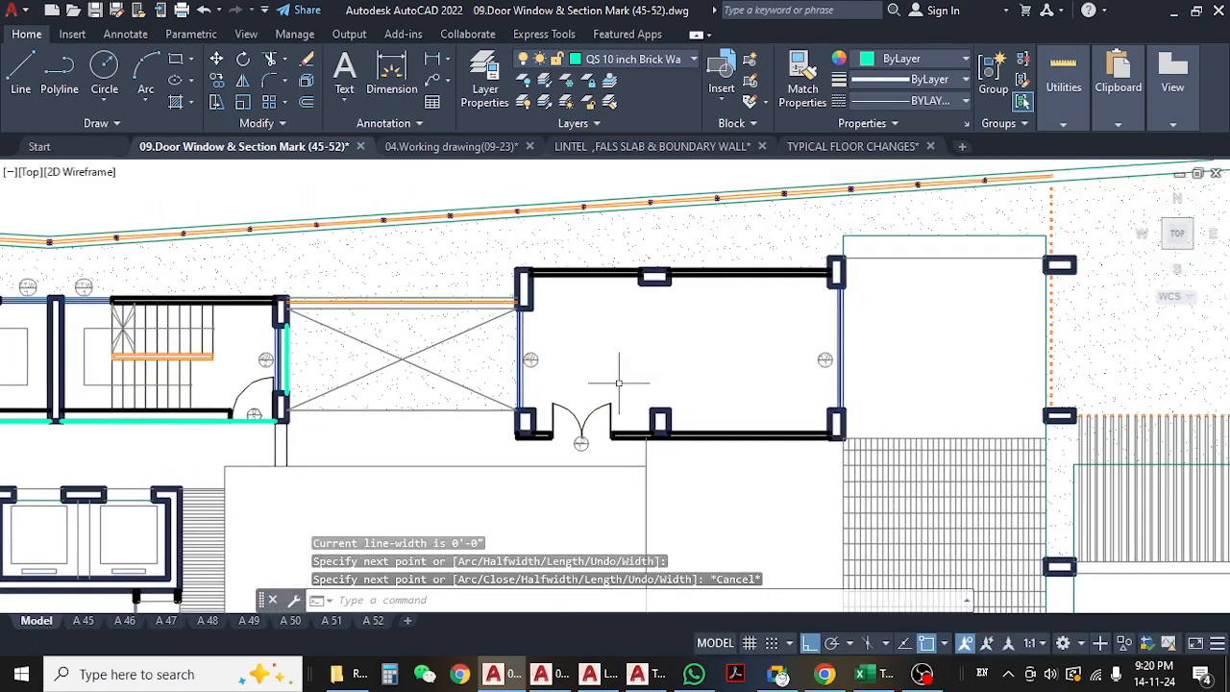
mouse_move(534, 329)
middle_down()
mouse_move(583, 268)
mouse_move(579, 255)
middle_up()
scroll(579, 254, up, 3)
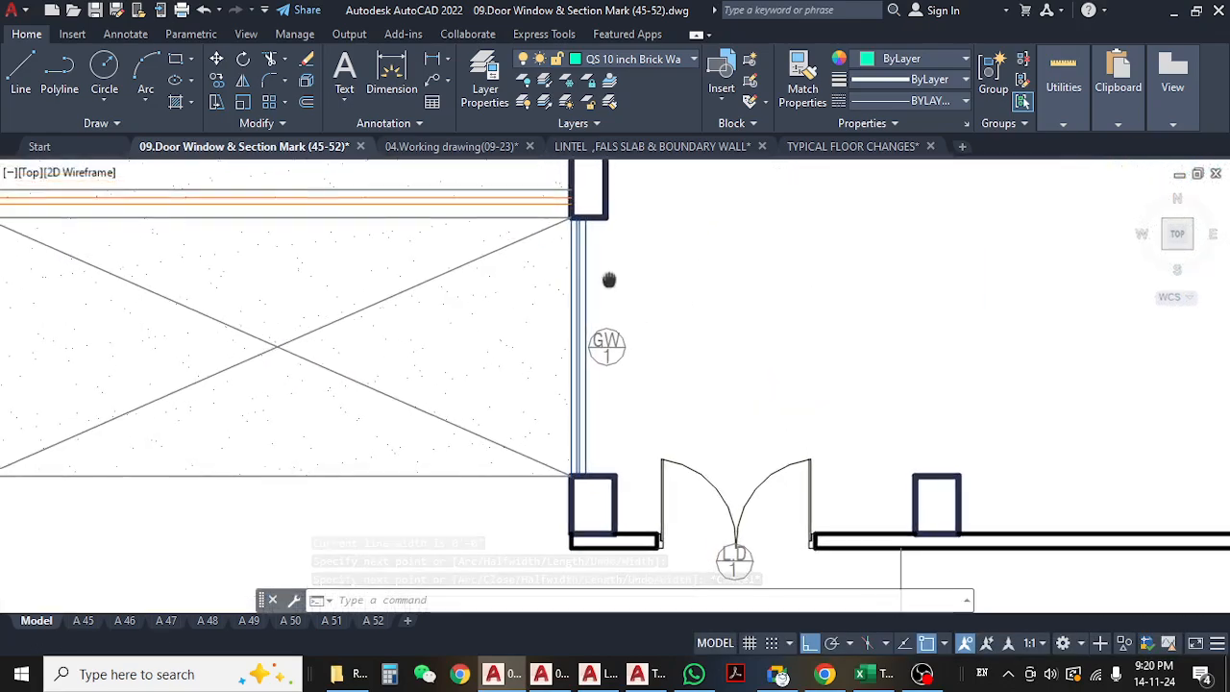
scroll(621, 266, down, 5)
middle_drag(527, 398, 678, 360)
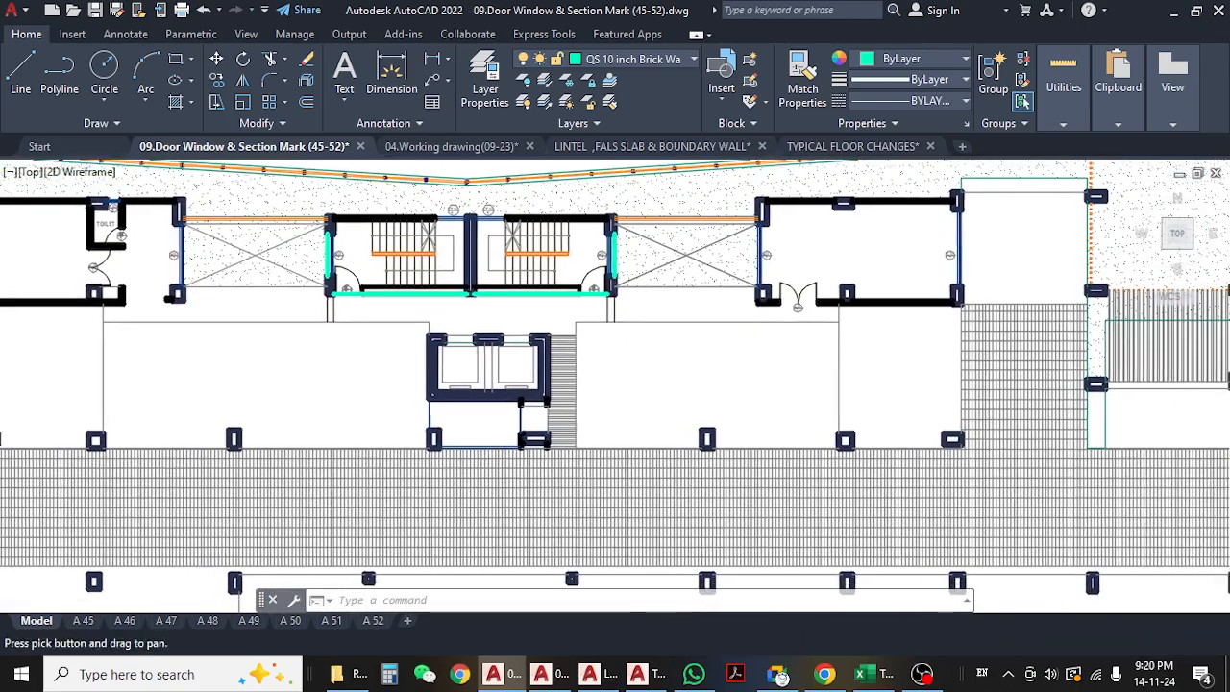
mouse_move(376, 363)
middle_down()
mouse_move(404, 359)
mouse_move(480, 251)
middle_up()
scroll(553, 298, up, 3)
scroll(557, 294, up, 3)
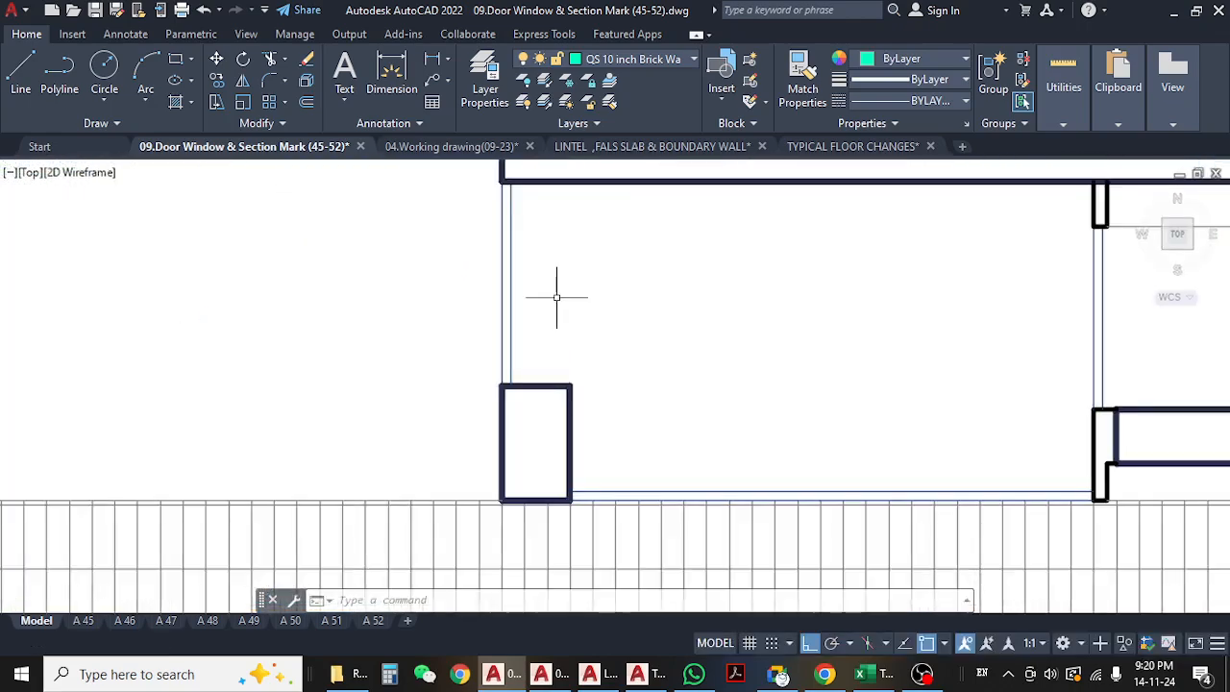
scroll(549, 297, down, 3)
middle_drag(674, 320, 445, 316)
scroll(685, 468, down, 5)
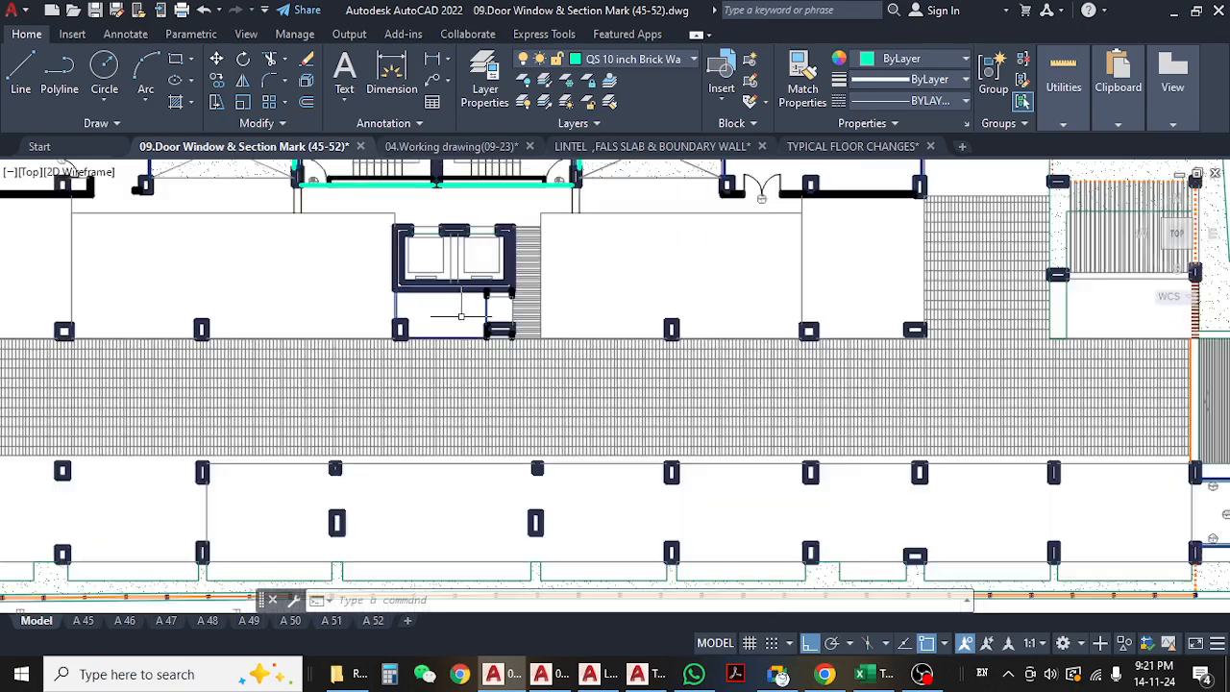
- Measure the thickness of the east wall beside the H.W 2 window in the small east room
scroll(897, 454, up, 8)
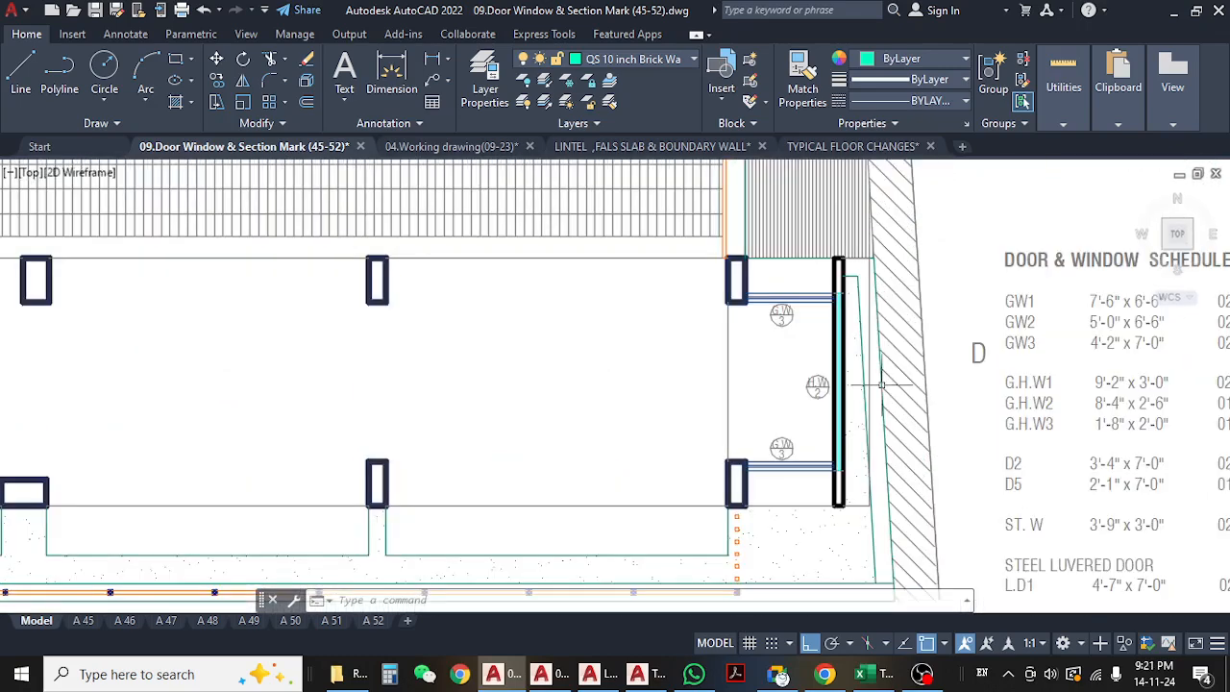
click(432, 62)
click(840, 389)
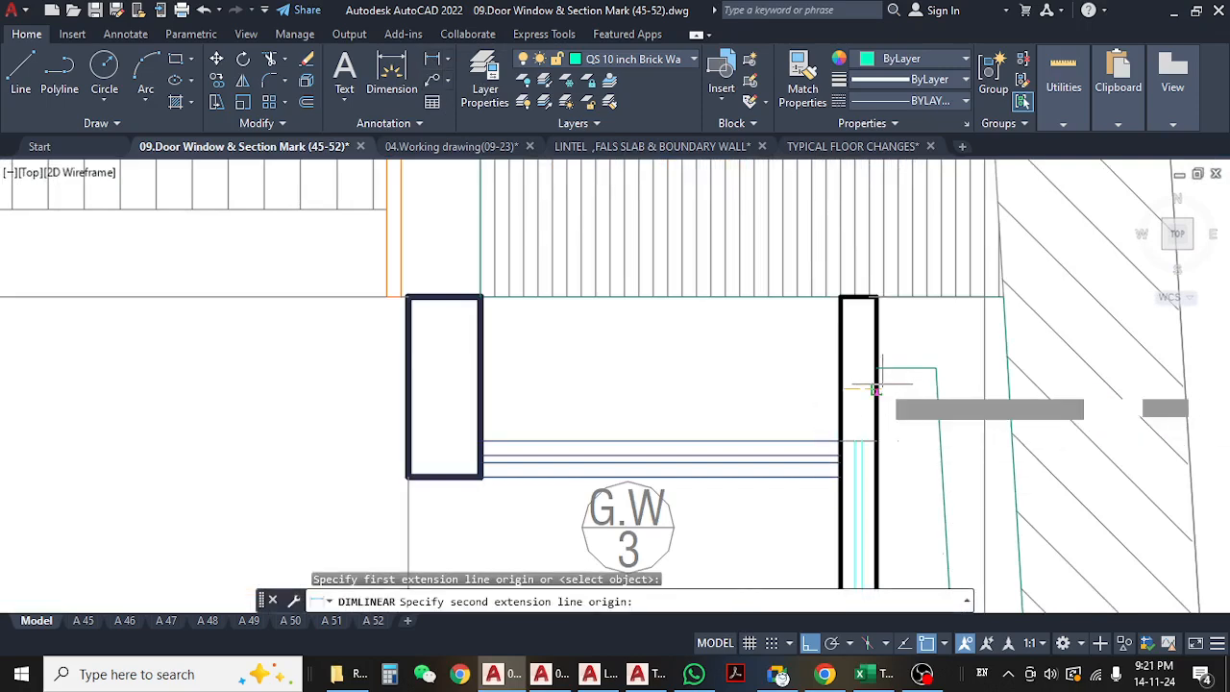
click(862, 402)
scroll(823, 384, up, 2)
scroll(813, 384, down, 6)
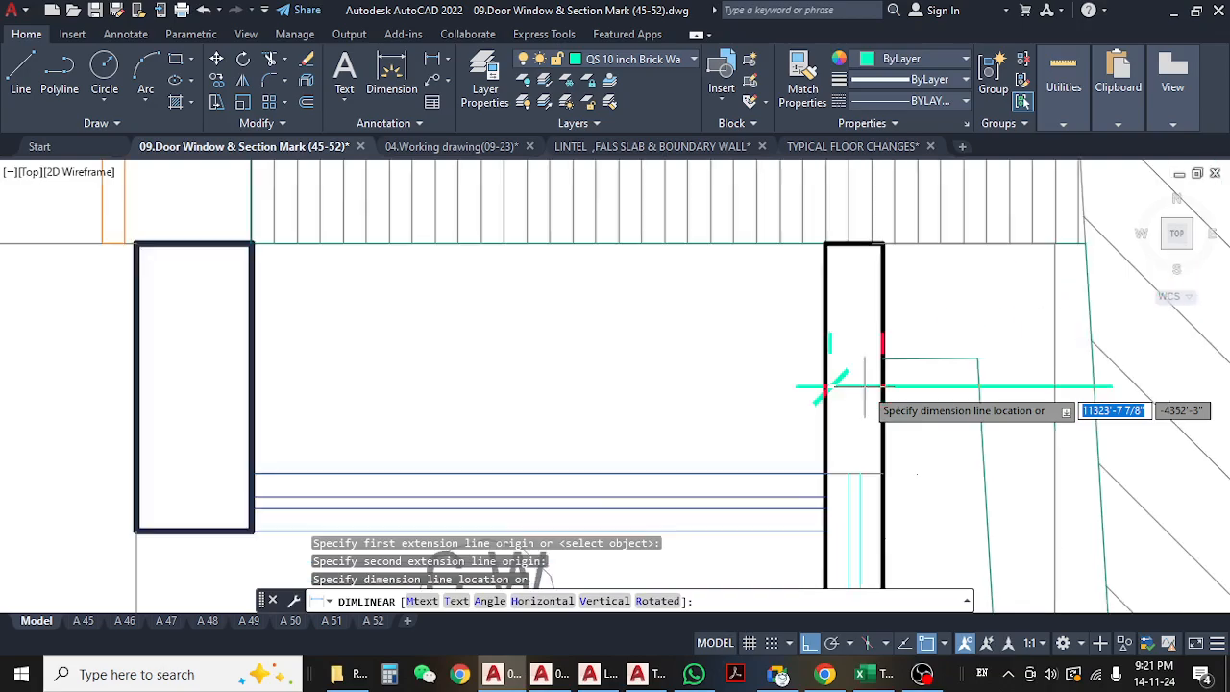
key(Escape)
- Check the southern column rows, the southwest boundary and the walls around the toilet and west GW 1 window for untraced brick walls
middle_drag(867, 384, 515, 446)
scroll(782, 412, down, 6)
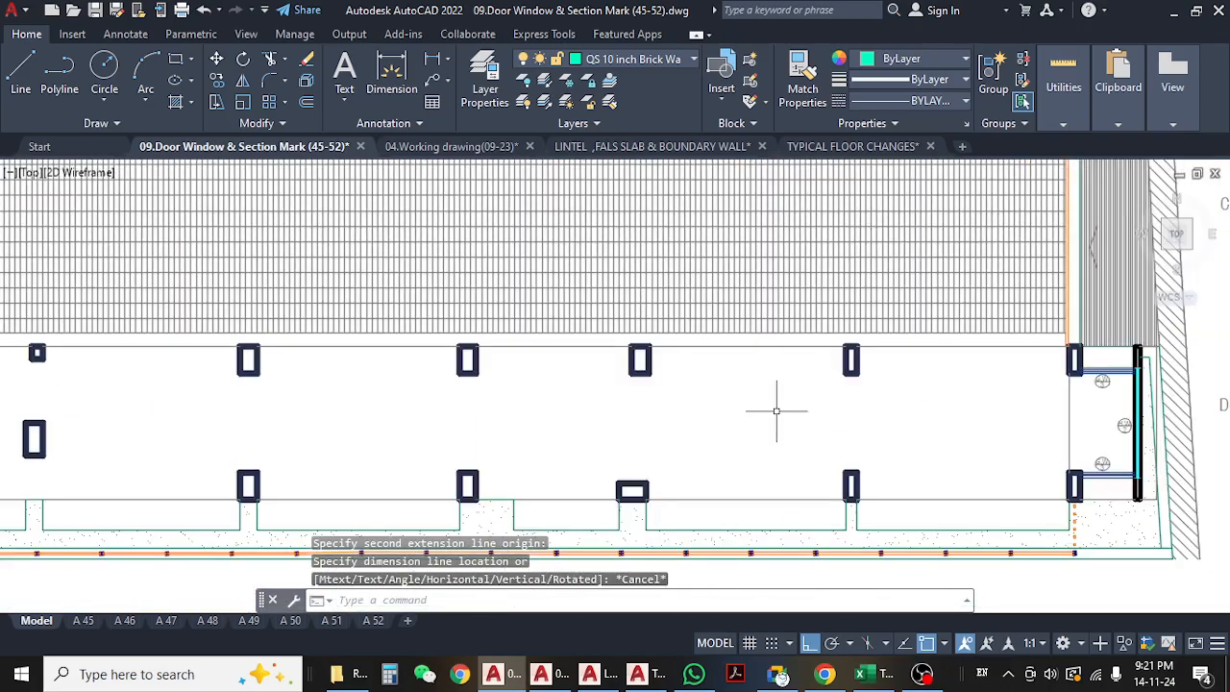
scroll(681, 438, up, 2)
middle_drag(412, 407, 582, 423)
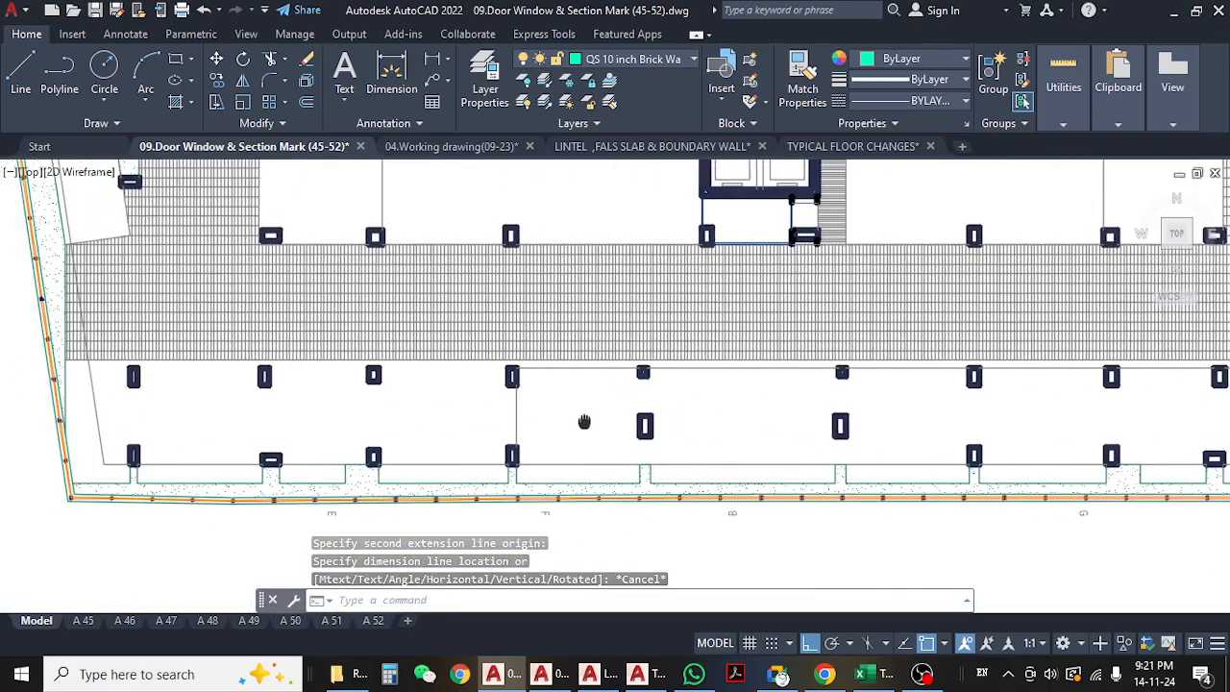
scroll(349, 495, up, 3)
scroll(404, 470, down, 3)
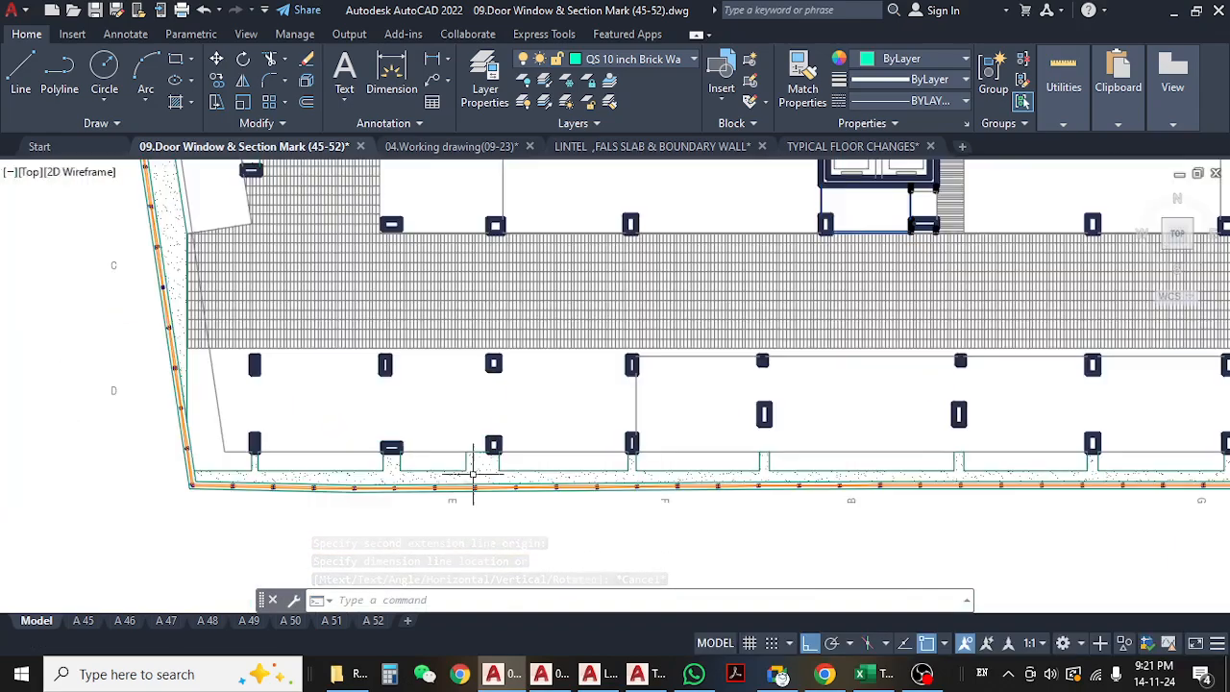
middle_drag(387, 406, 399, 538)
middle_drag(703, 344, 553, 486)
scroll(425, 289, up, 6)
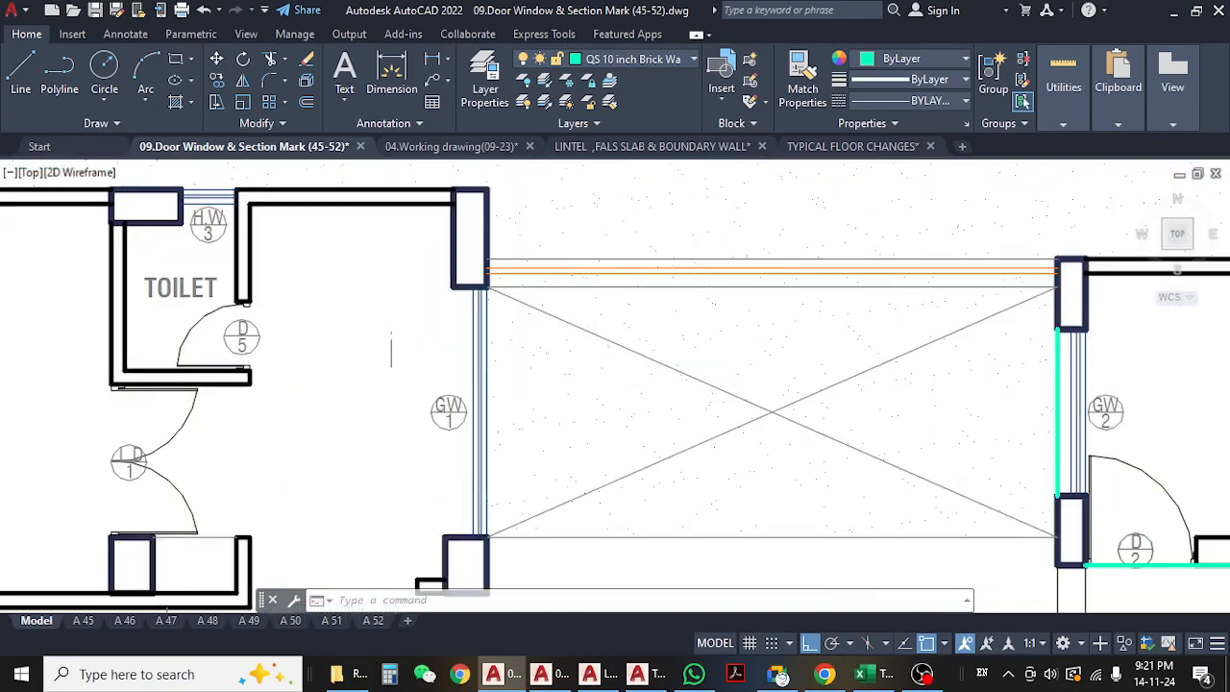
middle_drag(391, 352, 460, 351)
scroll(461, 336, down, 2)
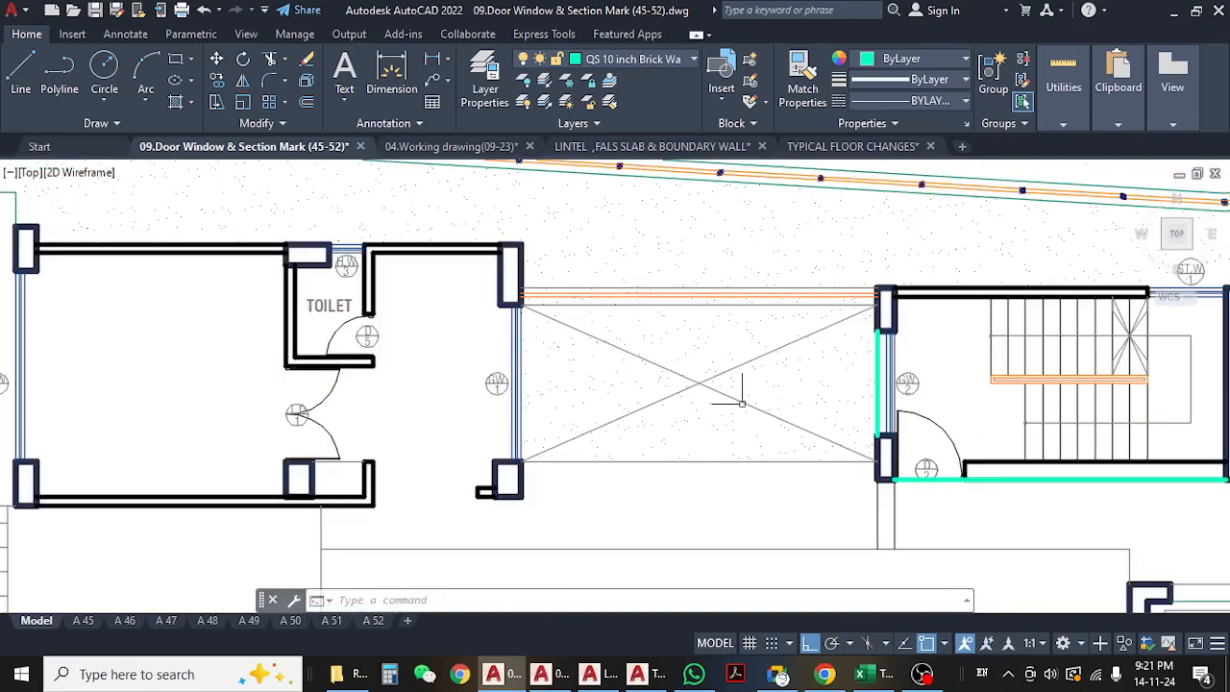
- Measure the traced line across the west staircase's GW 2 opening
middle_drag(742, 403, 555, 420)
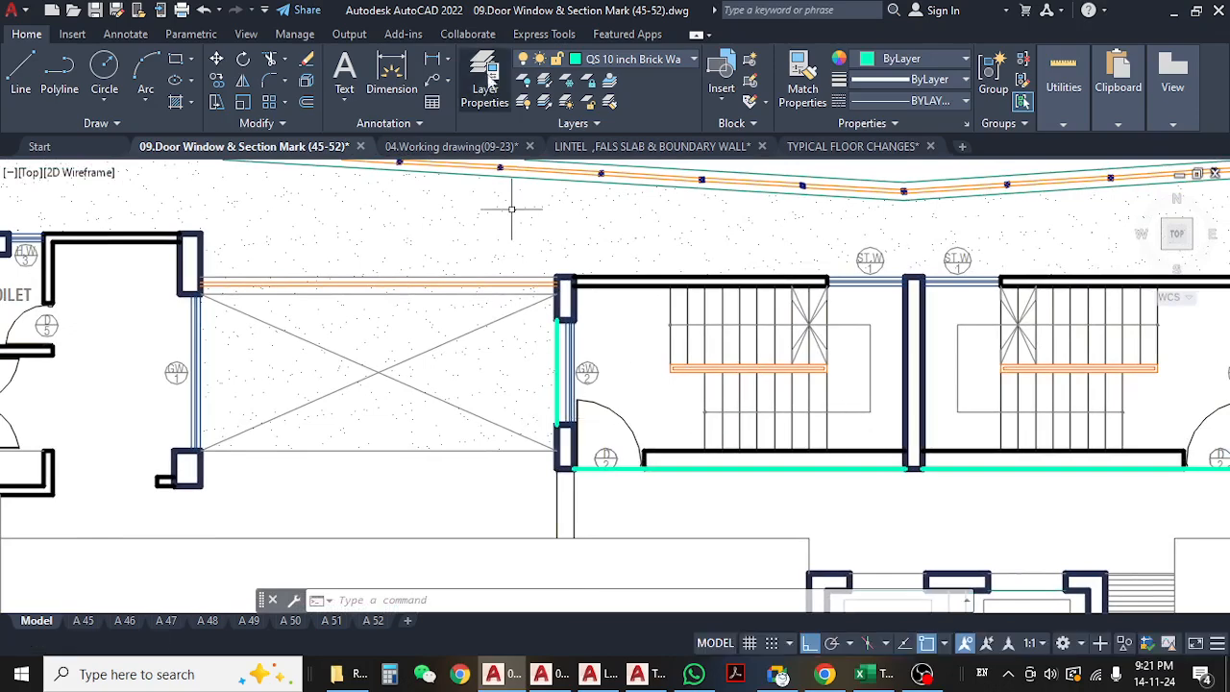
click(434, 60)
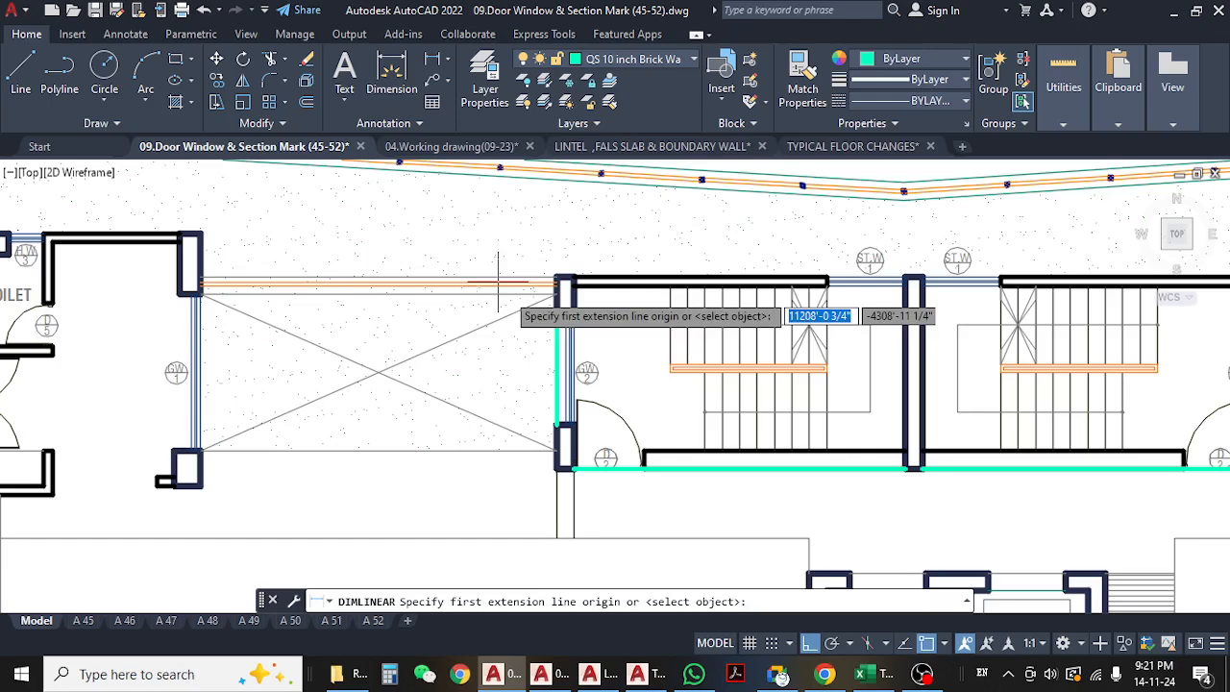
scroll(523, 306, up, 2)
scroll(537, 314, up, 2)
click(598, 336)
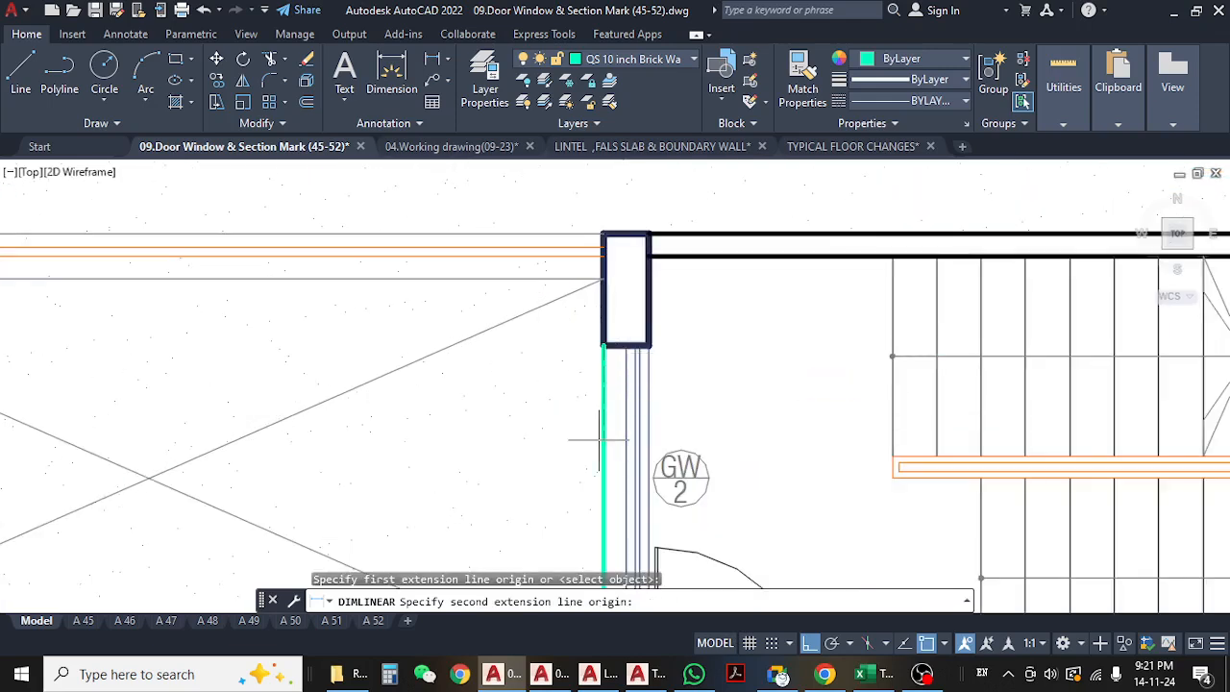
middle_drag(598, 431, 581, 305)
click(606, 474)
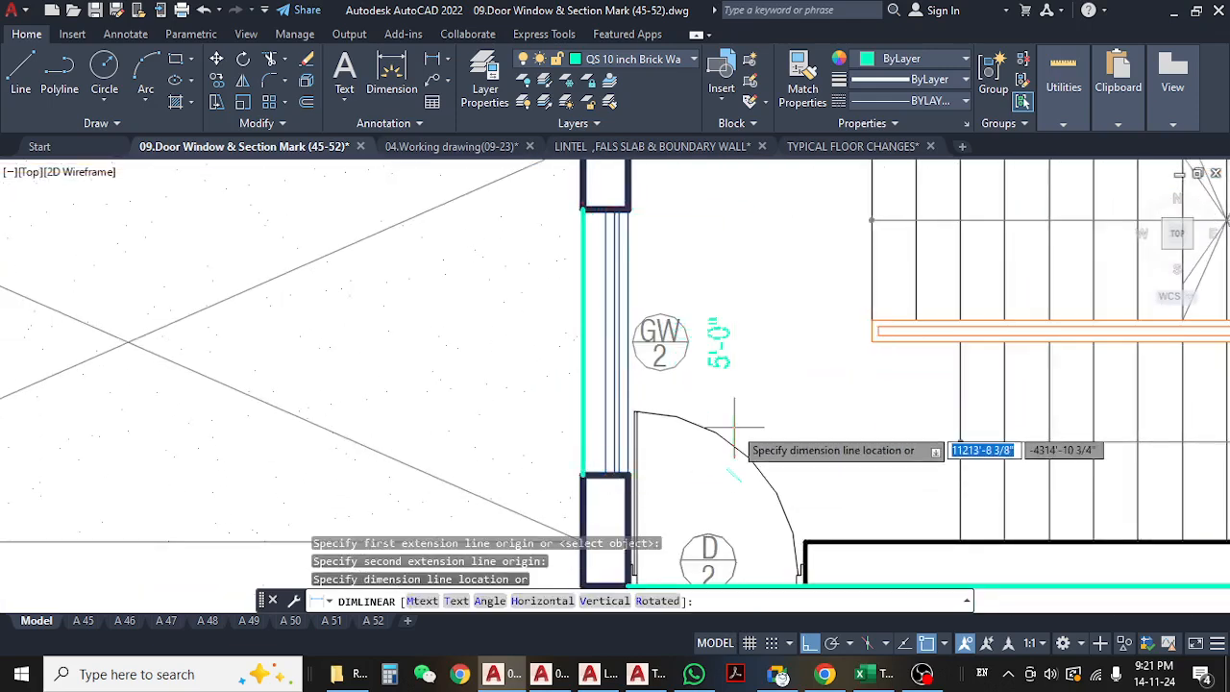
key(Escape)
- Check the walls around the GW 1 and L.D 1 openings of the room east of the staircases, and switch to 04.Working drawing(09-23)
scroll(654, 415, down, 5)
middle_drag(833, 462, 555, 408)
middle_drag(801, 410, 553, 397)
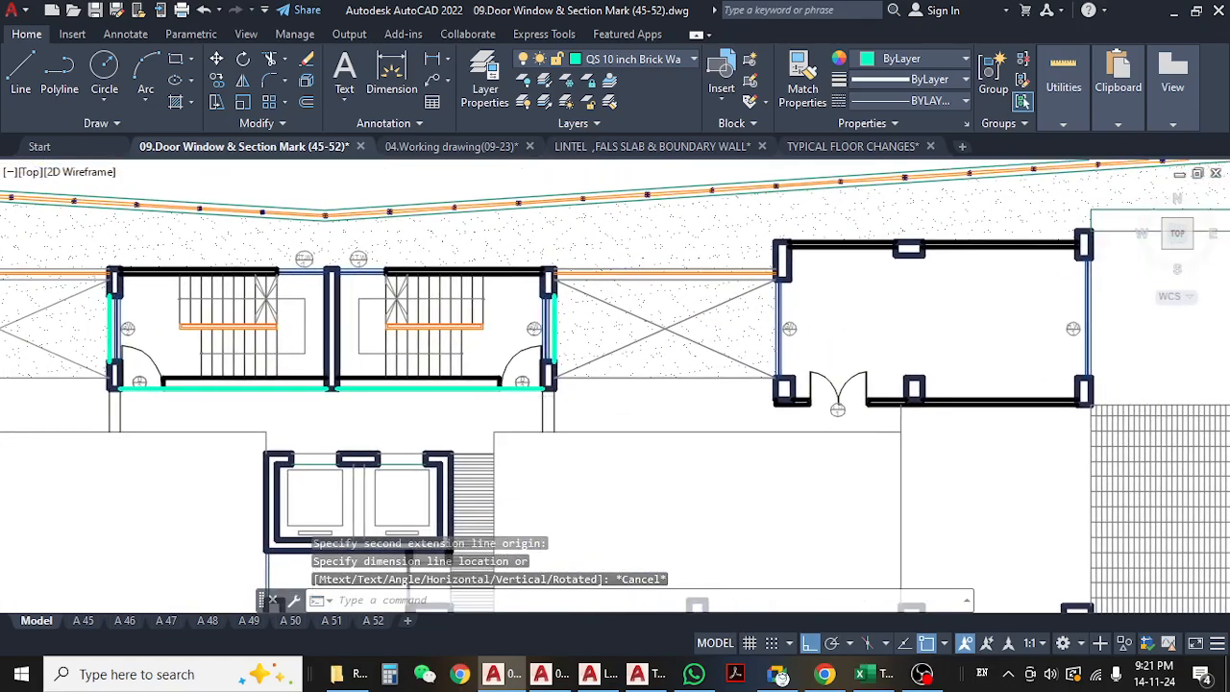
mouse_move(707, 401)
middle_down()
mouse_move(563, 395)
mouse_move(605, 434)
middle_up()
scroll(563, 393, up, 2)
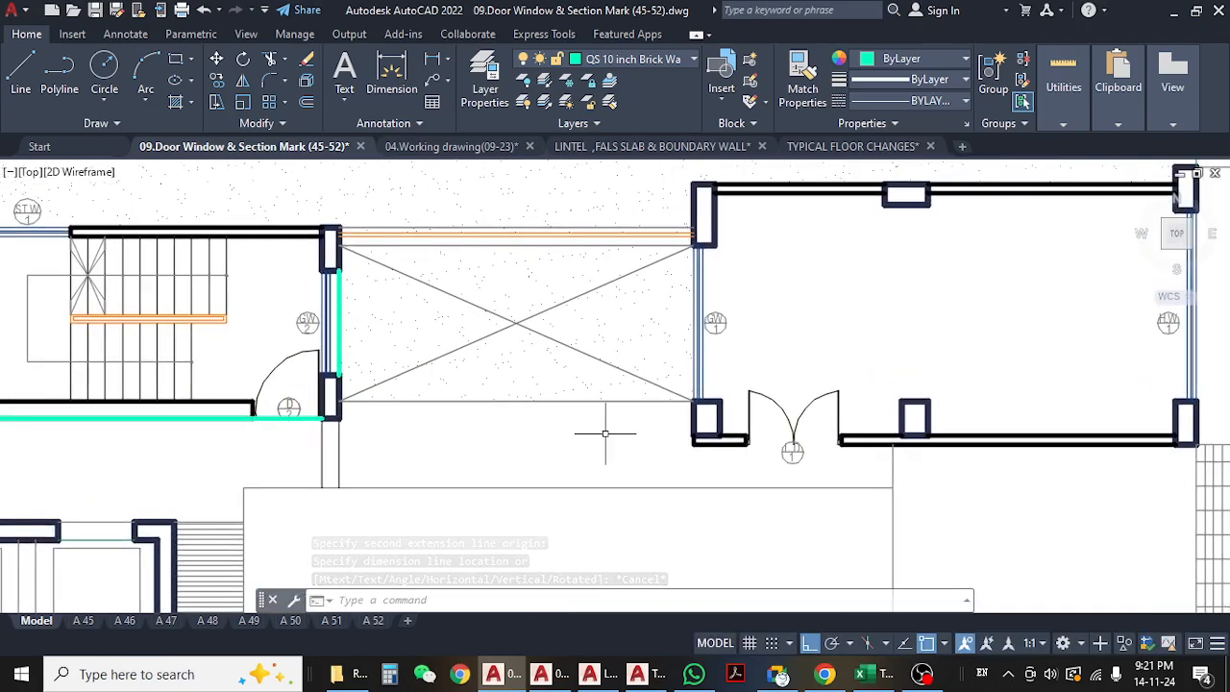
mouse_move(776, 408)
middle_down()
mouse_move(616, 468)
mouse_move(664, 349)
middle_up()
scroll(664, 349, up, 2)
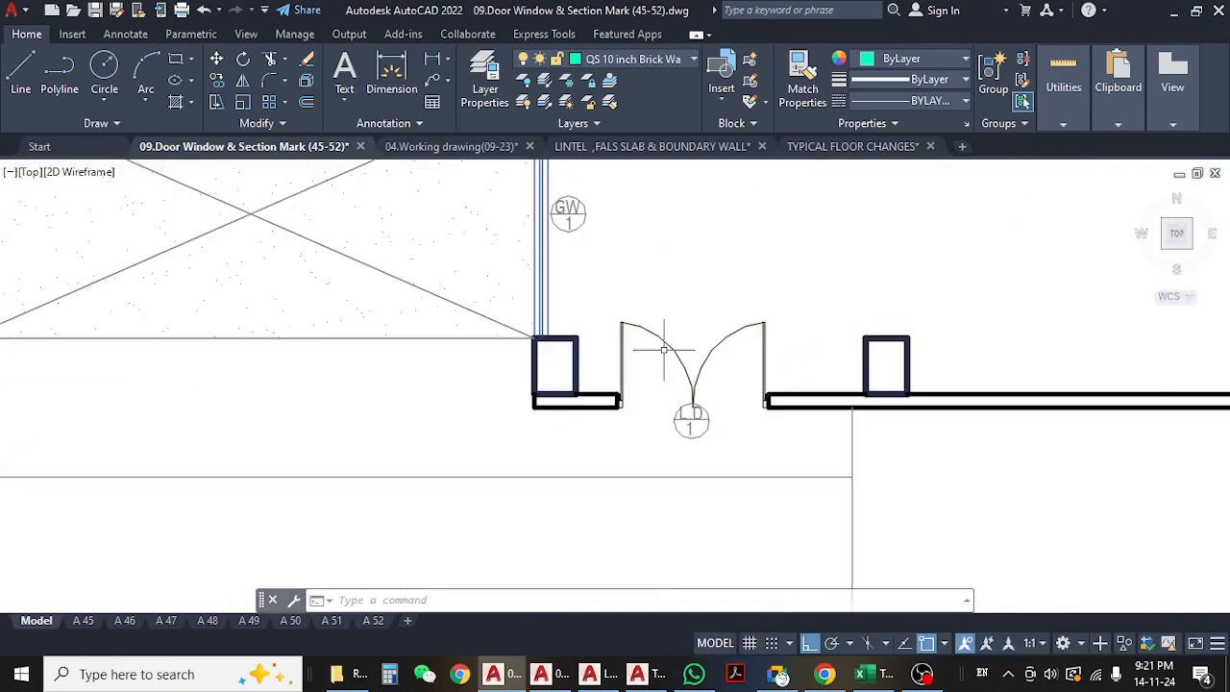
scroll(664, 350, down, 5)
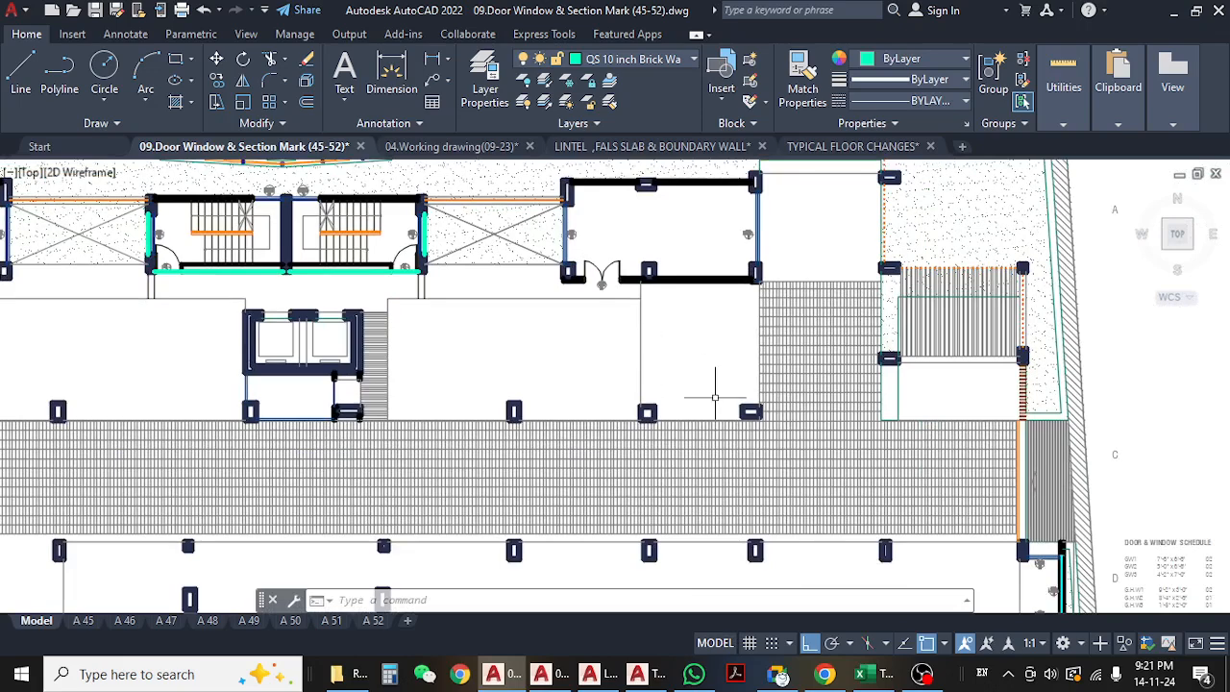
click(451, 146)
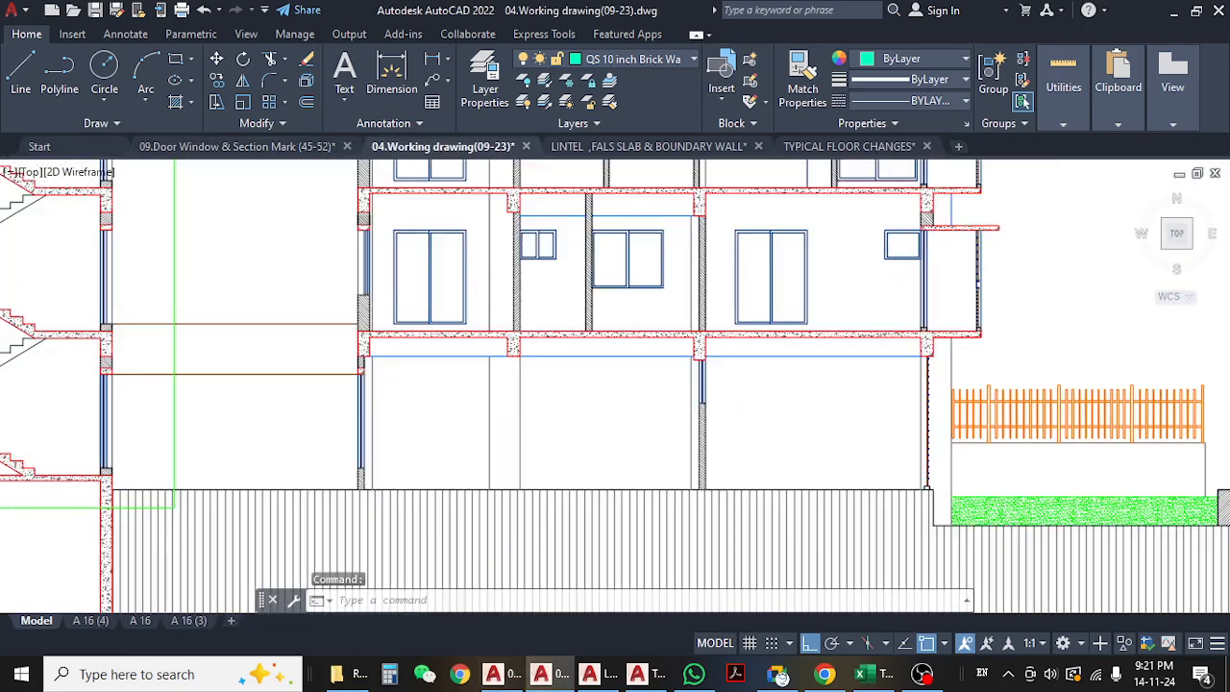
- Look over the 1st floor plan in 04.Working drawing(09-23), and check the door-window drawing and the boundary wall detail
scroll(529, 332, down, 10)
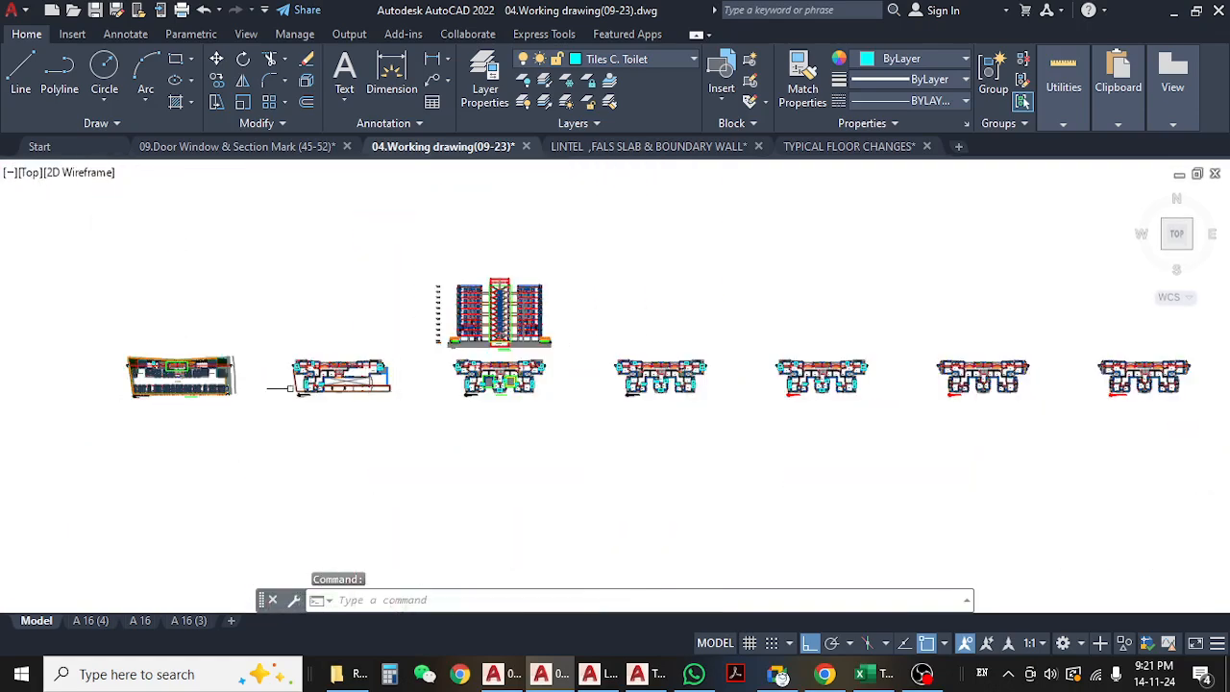
scroll(299, 387, up, 8)
middle_drag(572, 324, 486, 374)
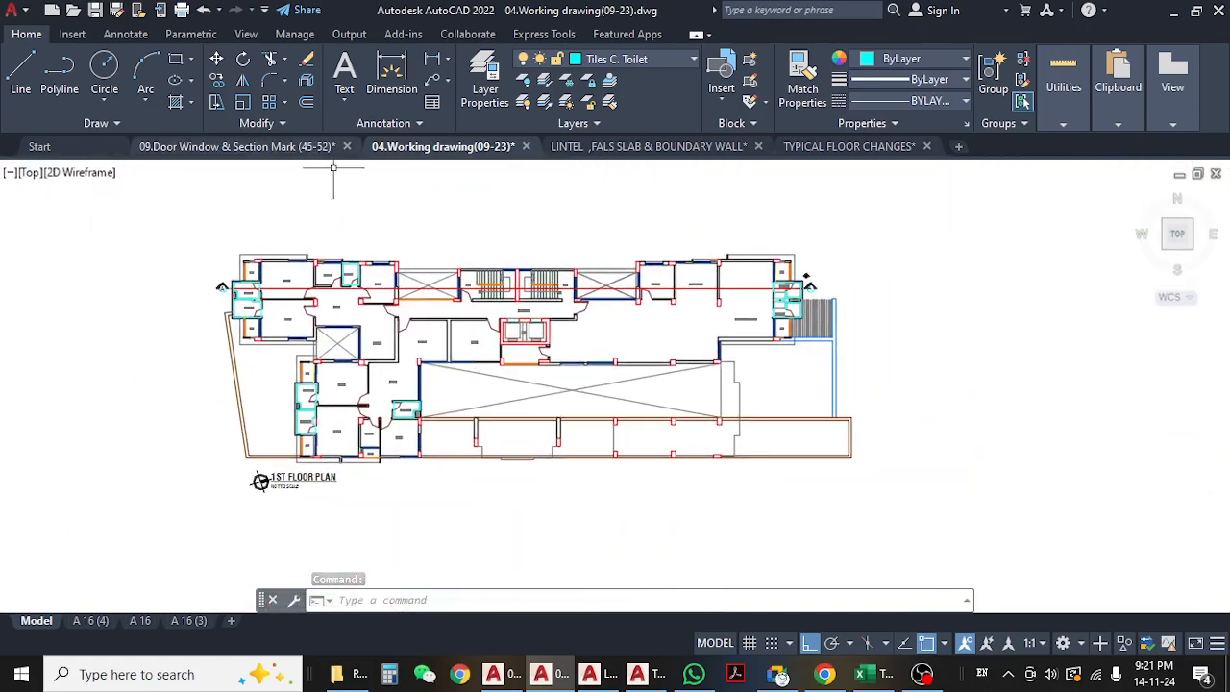
click(276, 146)
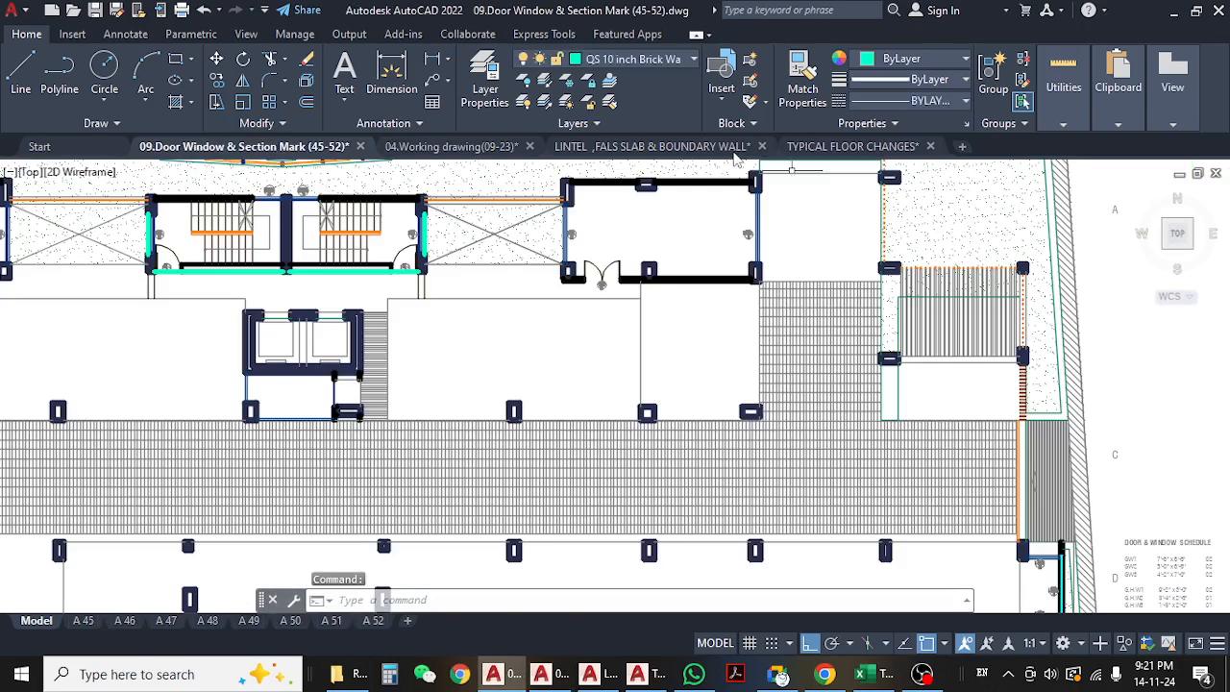
click(673, 146)
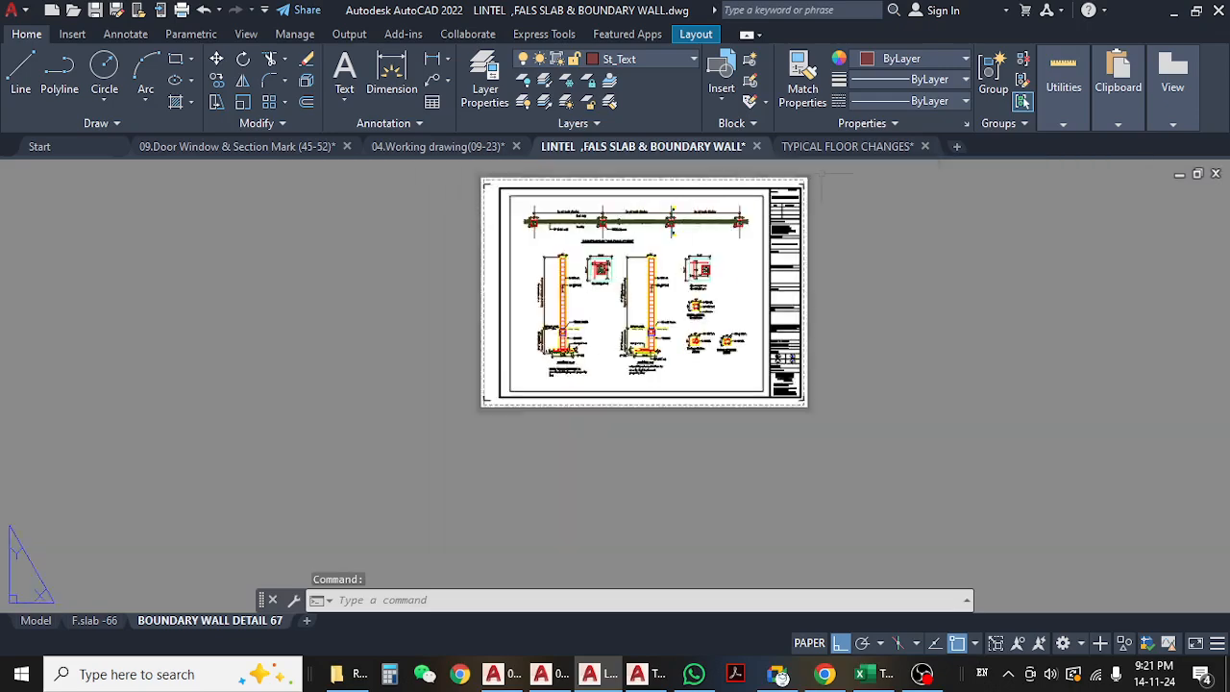
- Examine the marked revised areas of the 1st floor plan in the TYPICAL FLOOR CHANGES drawing
click(834, 147)
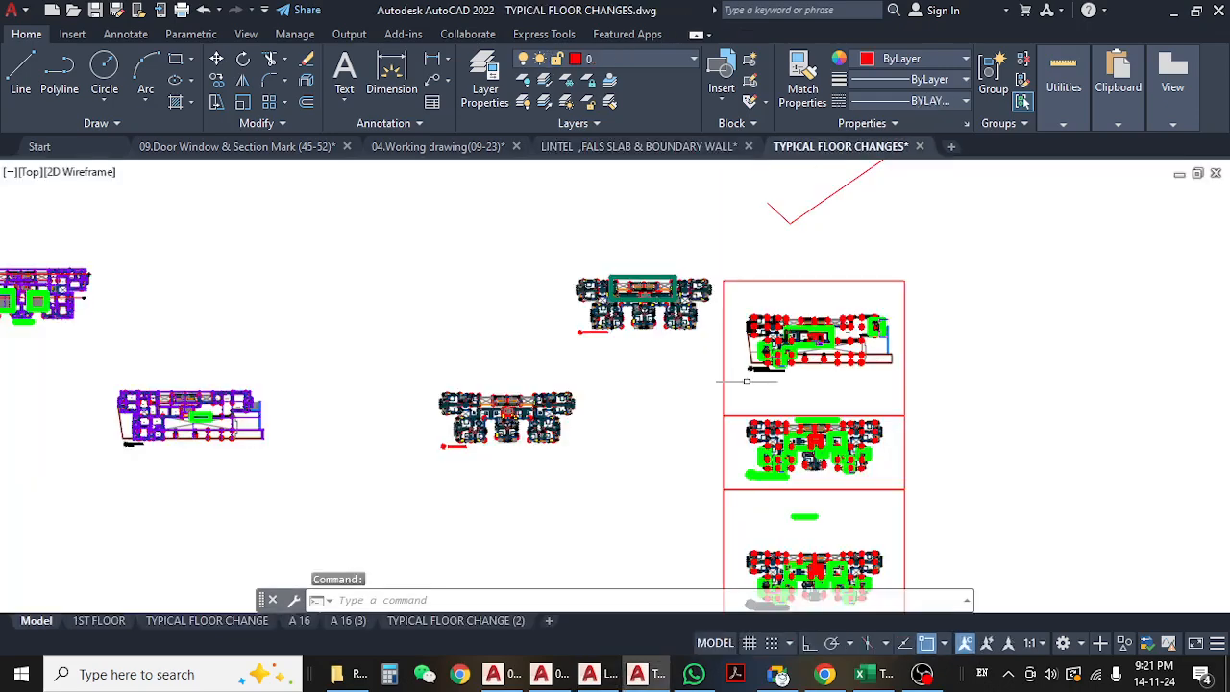
scroll(802, 351, up, 6)
scroll(666, 366, down, 6)
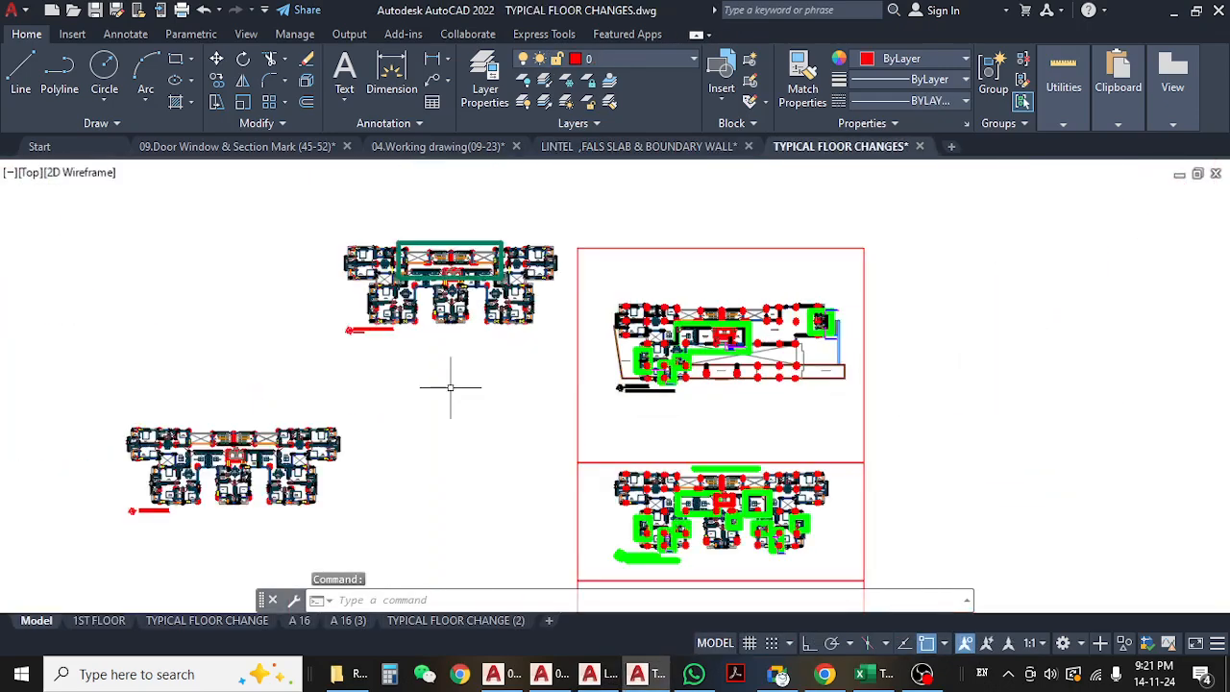
middle_drag(451, 389, 577, 382)
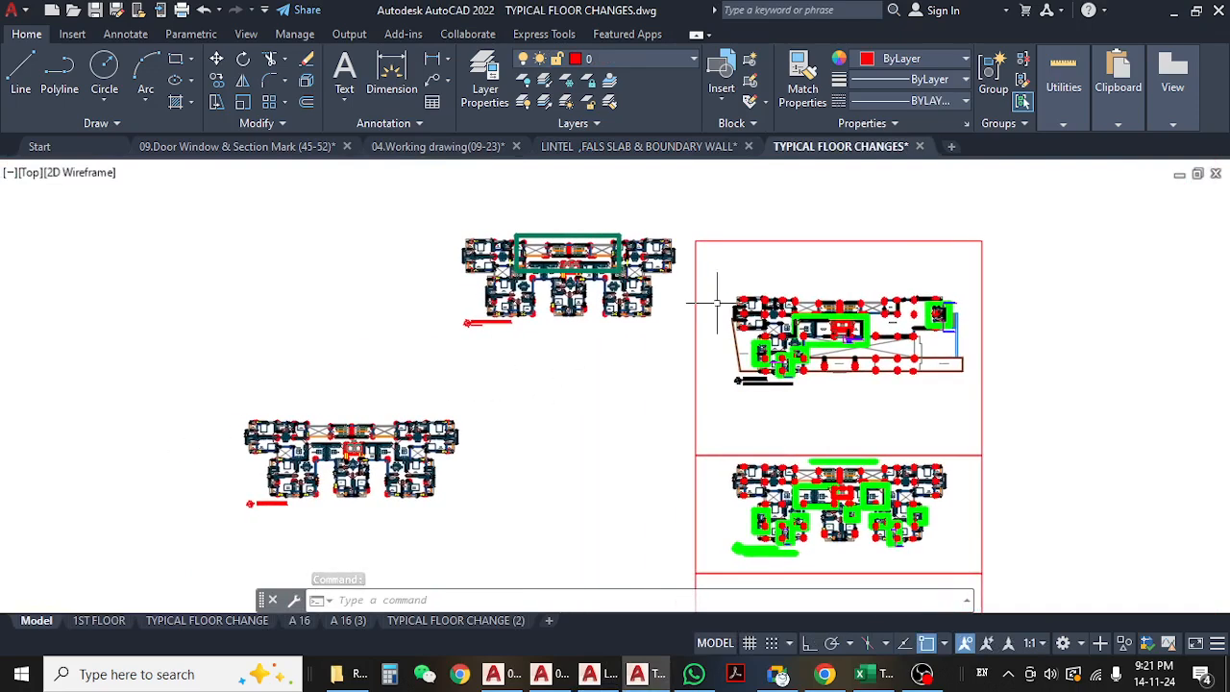
scroll(783, 392, up, 8)
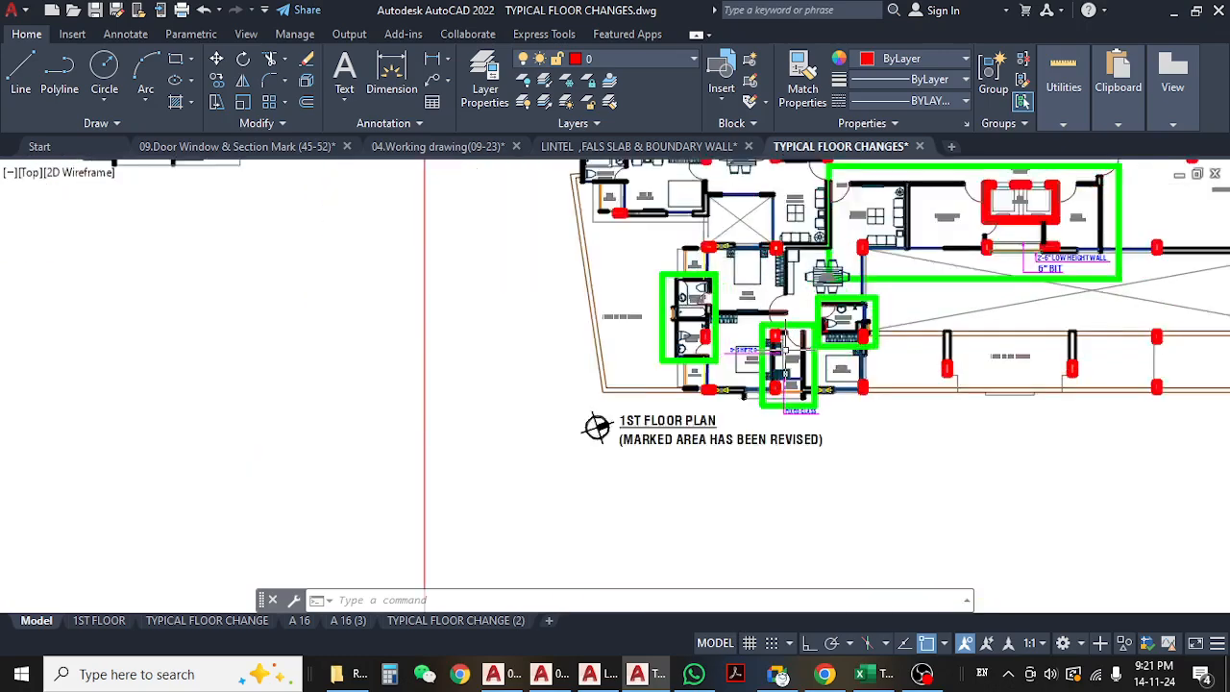
middle_drag(526, 431, 443, 557)
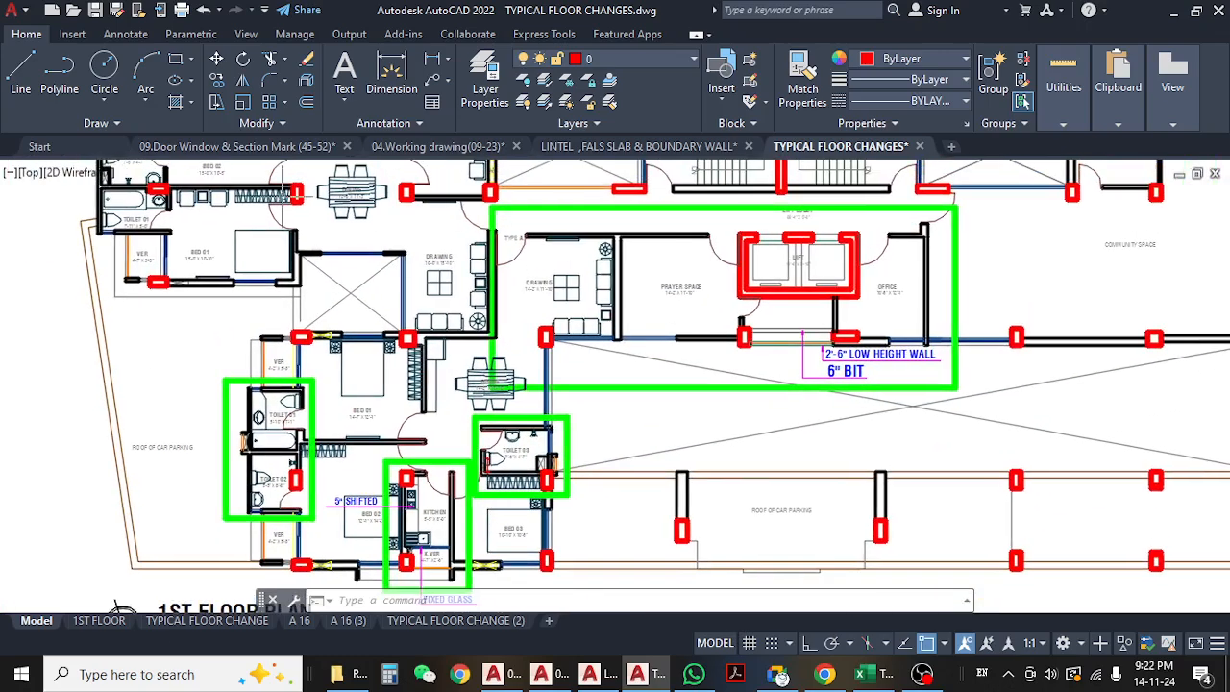
- Return to 09.Door Window & Section Mark (45-52) and check the walls around the lift core and the small room south of it
click(230, 146)
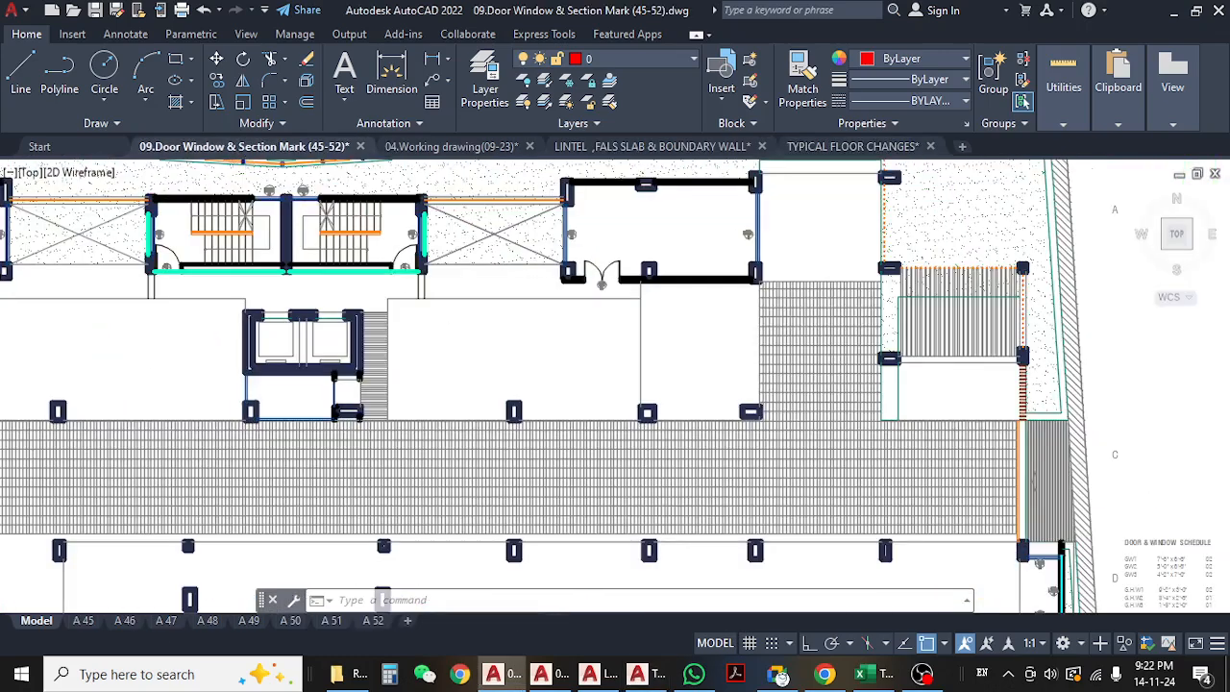
middle_drag(452, 360, 582, 286)
scroll(372, 310, up, 6)
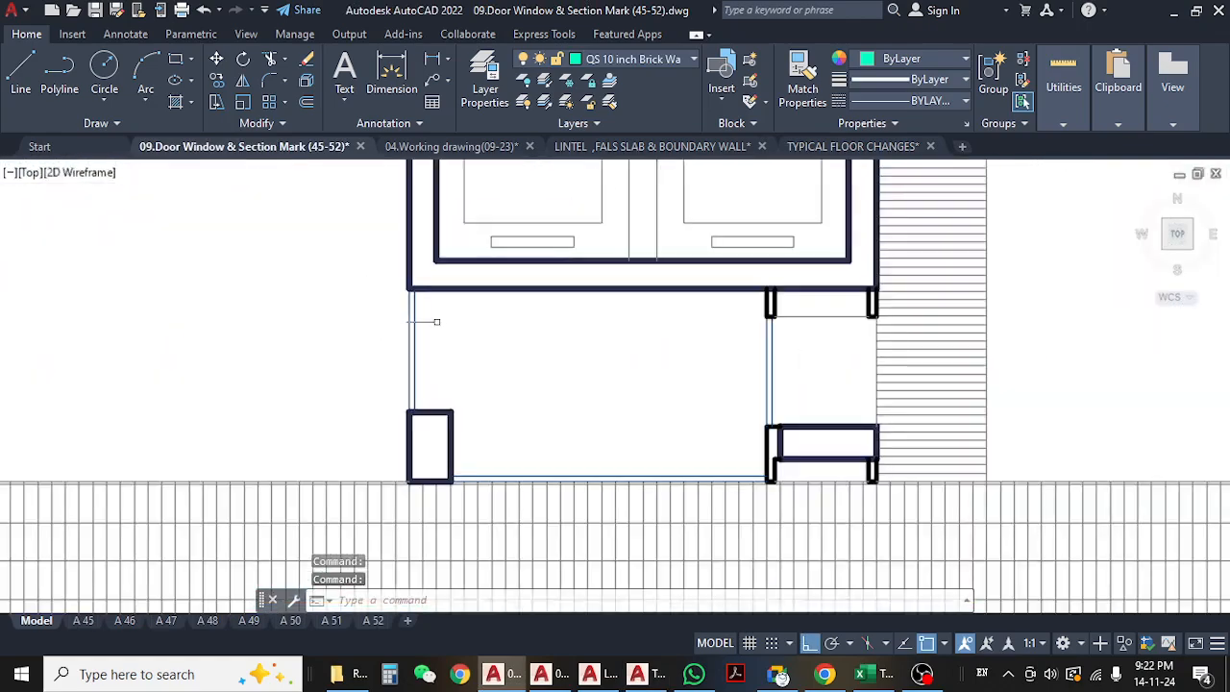
scroll(446, 349, down, 4)
mouse_move(473, 391)
middle_down()
mouse_move(478, 357)
mouse_move(471, 433)
middle_up()
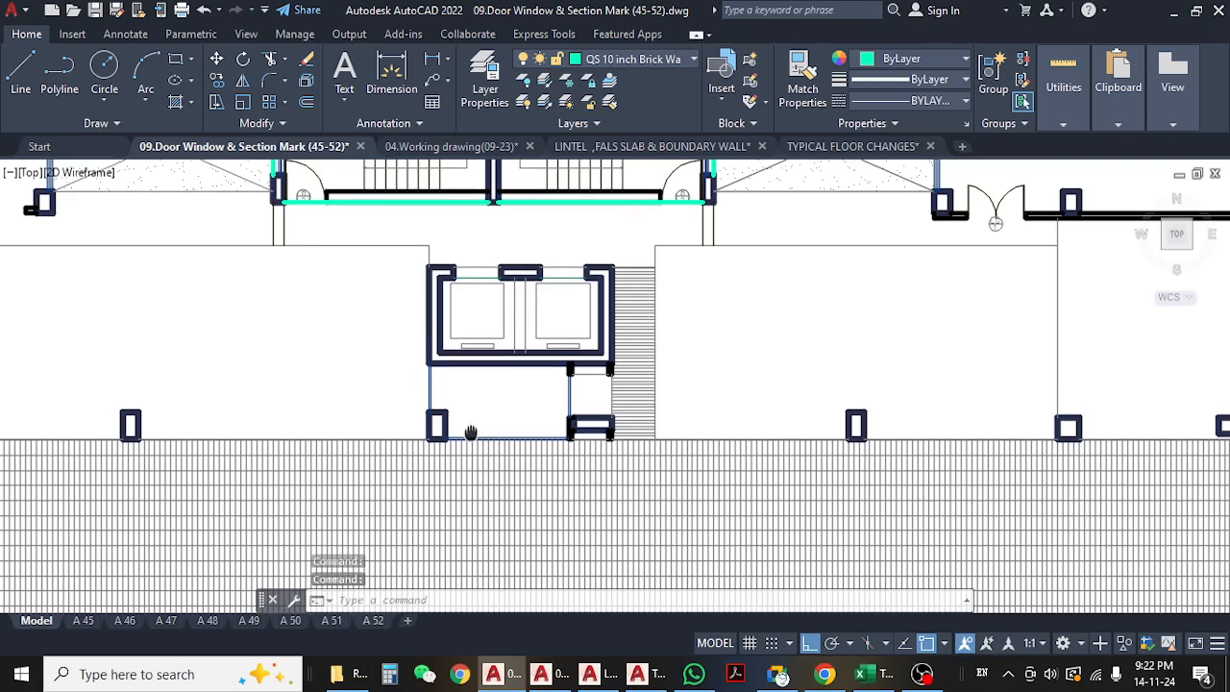
scroll(485, 265, up, 4)
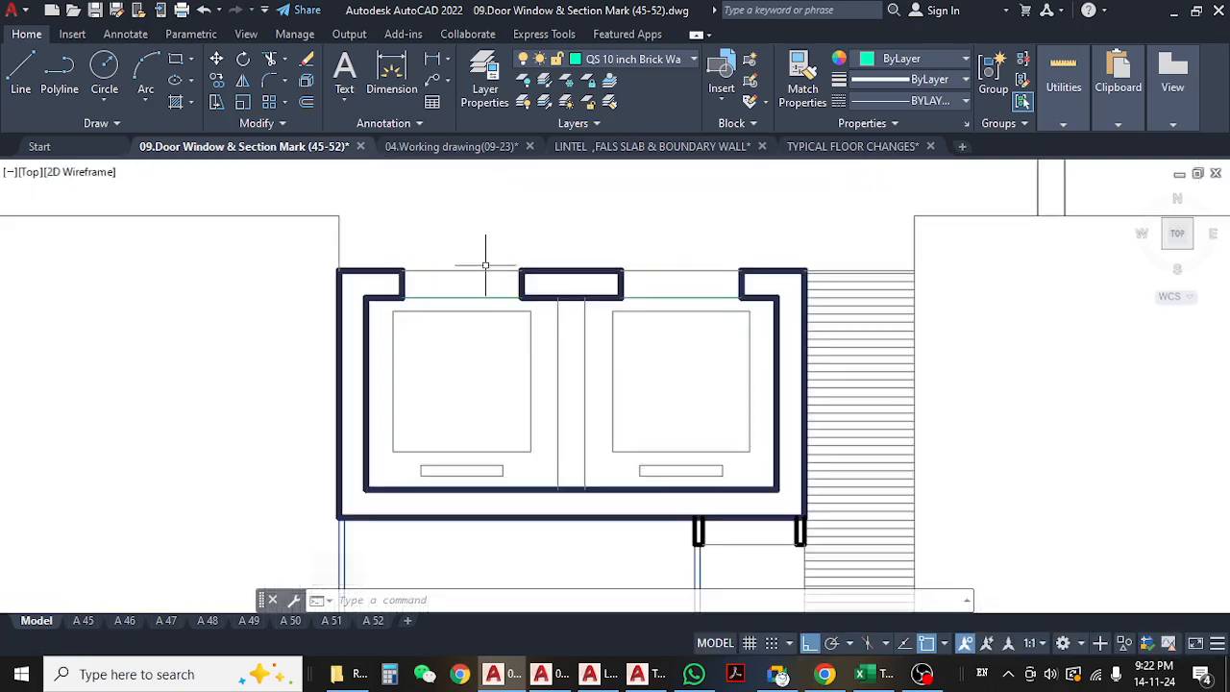
middle_drag(436, 241, 467, 307)
scroll(484, 324, up, 1)
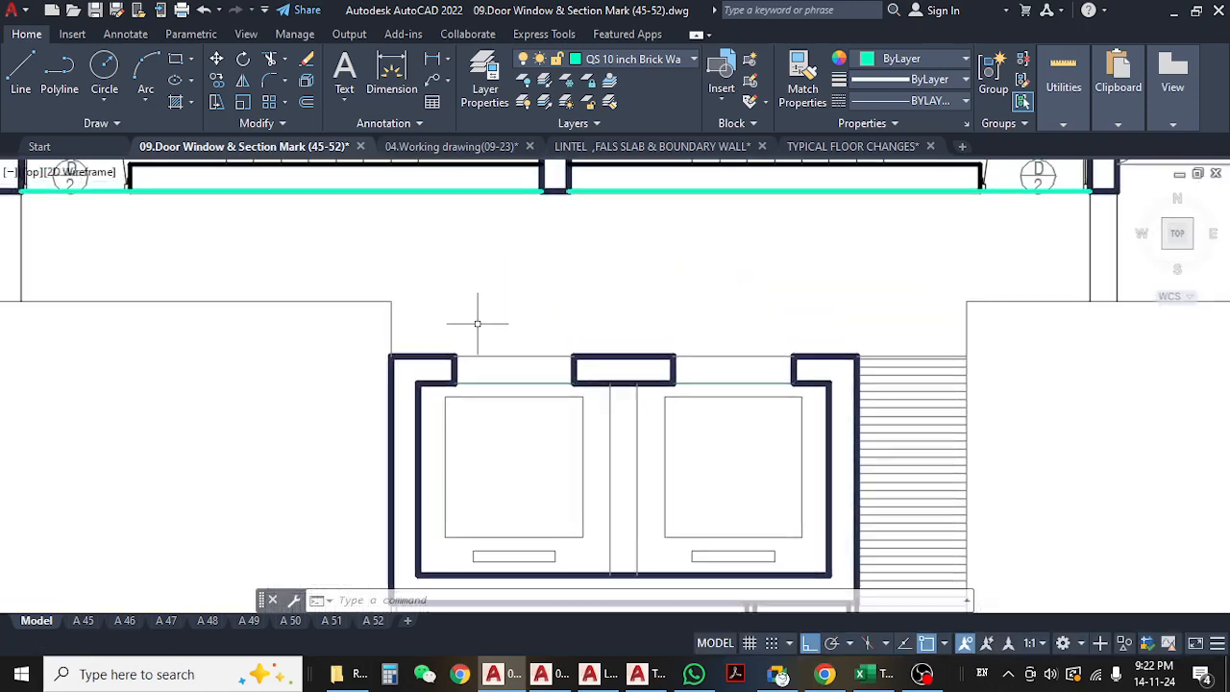
scroll(472, 363, up, 4)
scroll(458, 370, down, 8)
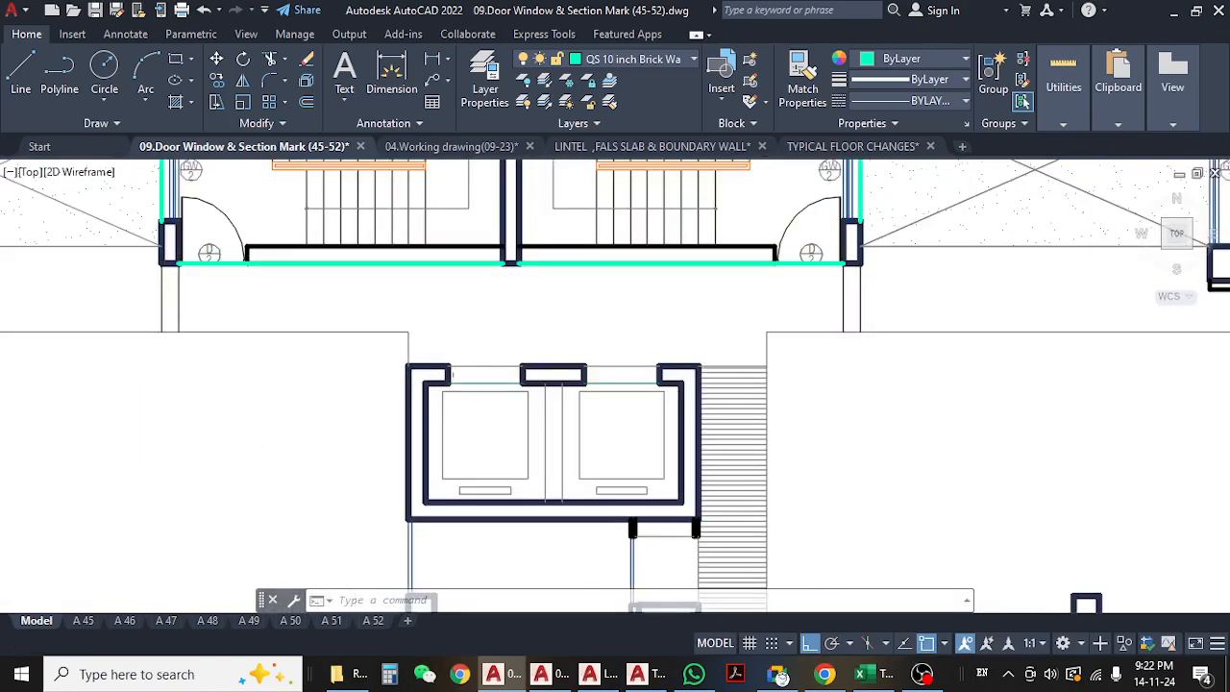
scroll(456, 423, down, 4)
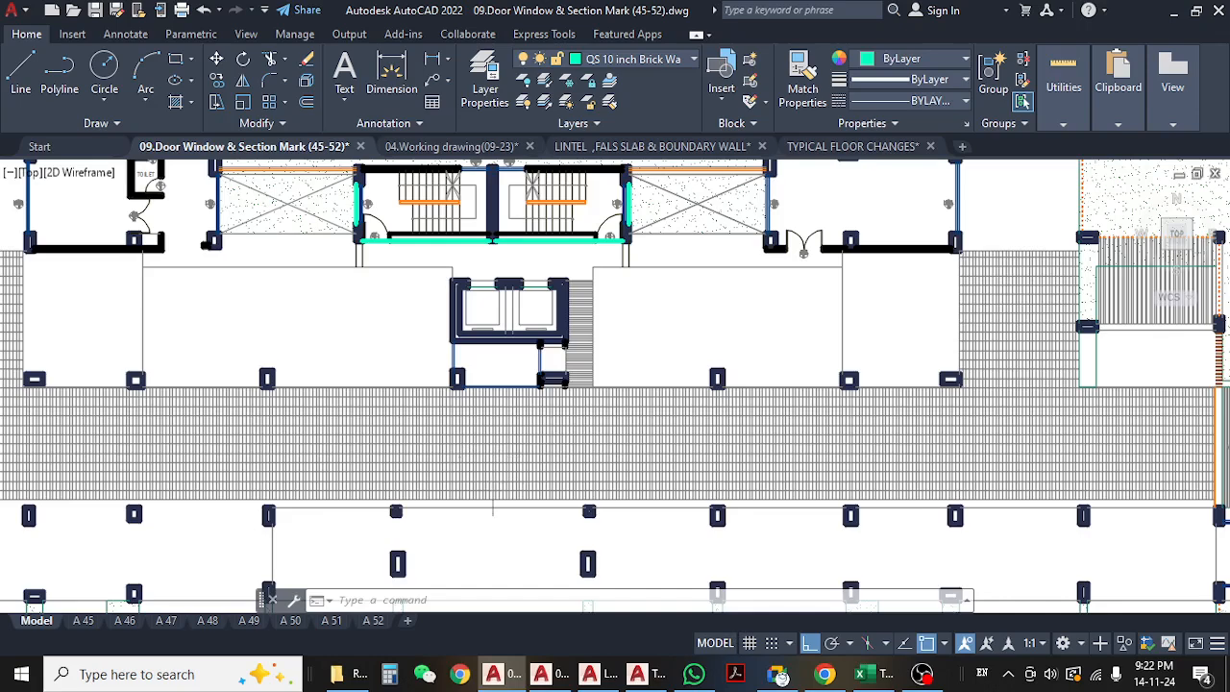
mouse_move(493, 497)
middle_down()
mouse_move(485, 332)
mouse_move(507, 468)
middle_up()
scroll(494, 280, up, 6)
mouse_move(471, 238)
middle_down()
mouse_move(459, 254)
mouse_move(472, 311)
middle_up()
scroll(624, 500, up, 6)
- Check the ground floor 10" brick work rows in the Total Estimate-Khalil Garden workbook against the traced staircase walls in the drawing
click(863, 676)
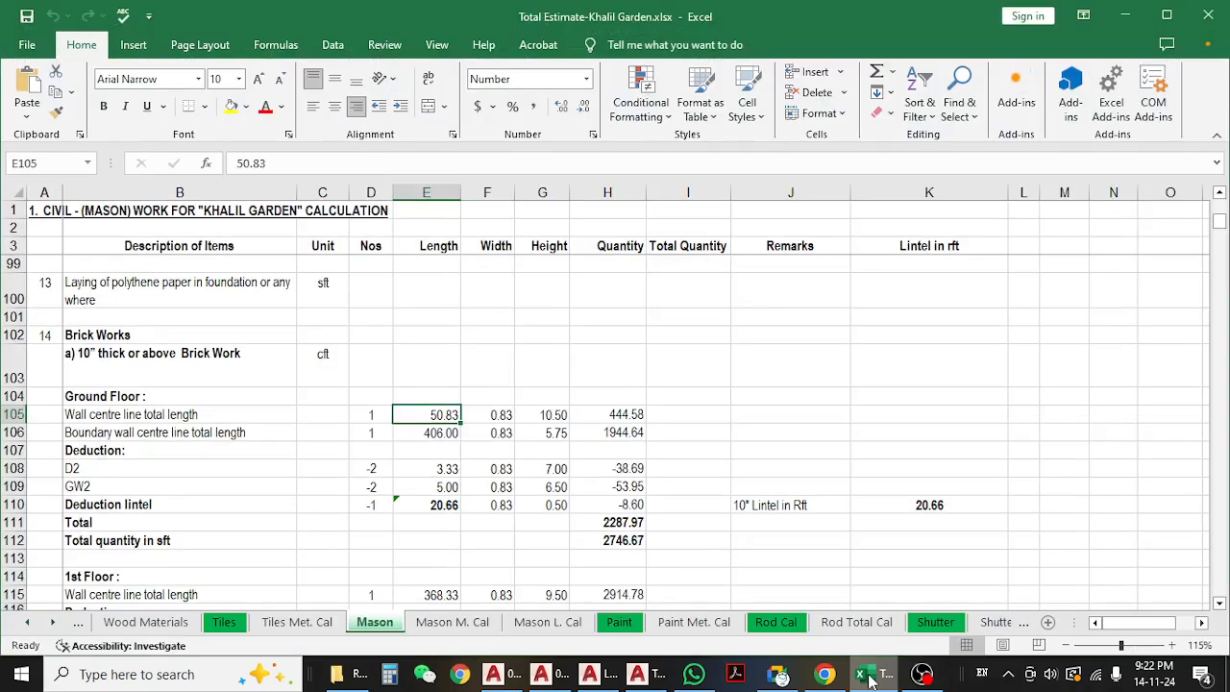
click(869, 679)
scroll(564, 381, down, 8)
middle_drag(499, 302, 513, 392)
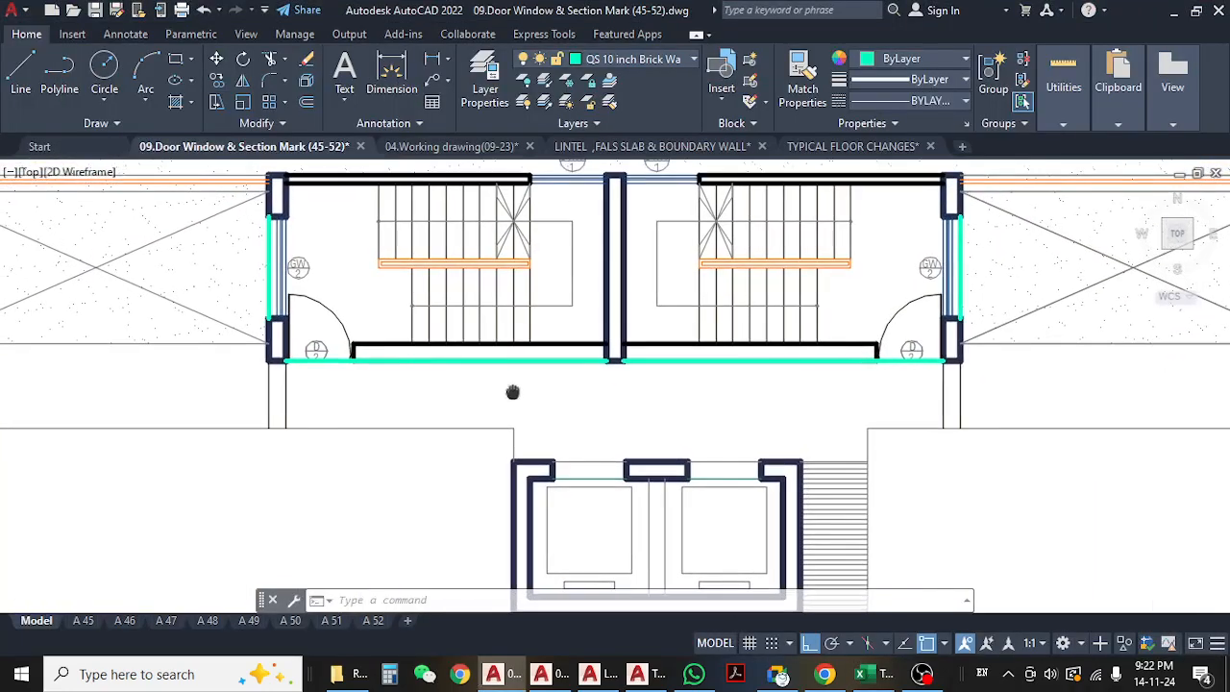
middle_drag(911, 345, 737, 354)
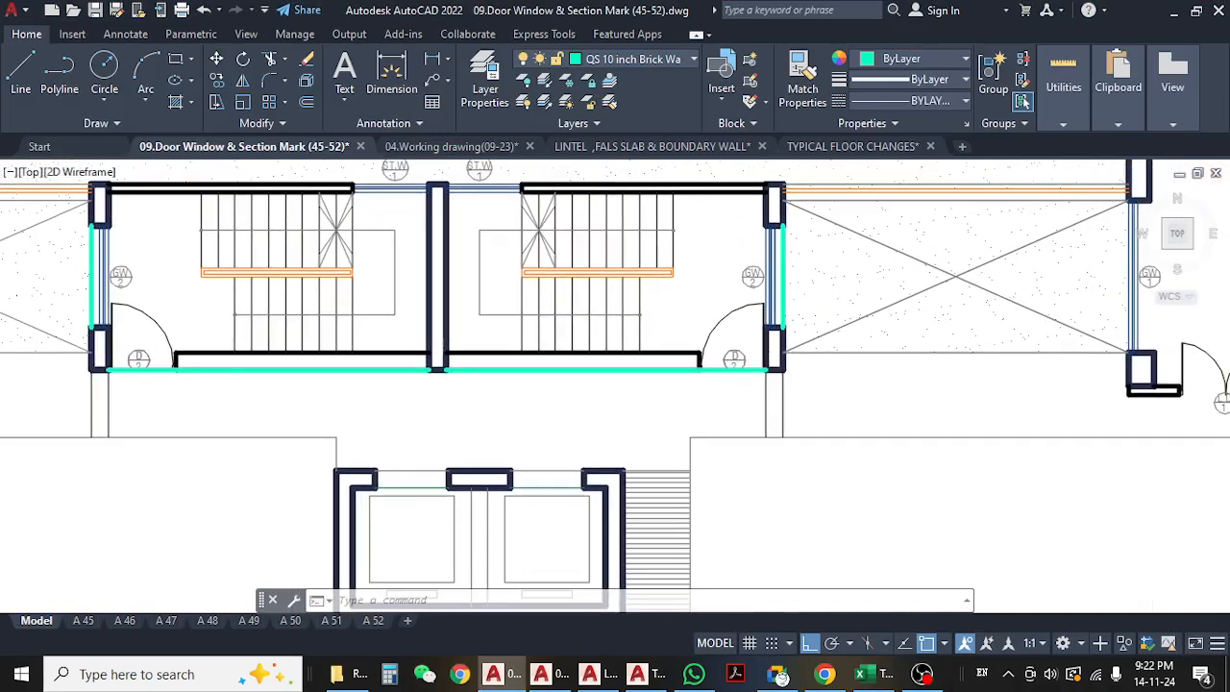
scroll(814, 293, up, 2)
scroll(786, 318, down, 2)
- Check the walls at the GW 1 and L.D 1 openings east of the staircases and around the eastern columns
middle_drag(639, 434, 696, 453)
mouse_move(781, 451)
middle_down()
mouse_move(648, 431)
mouse_move(204, 413)
middle_up()
middle_drag(677, 395, 698, 467)
scroll(637, 318, up, 4)
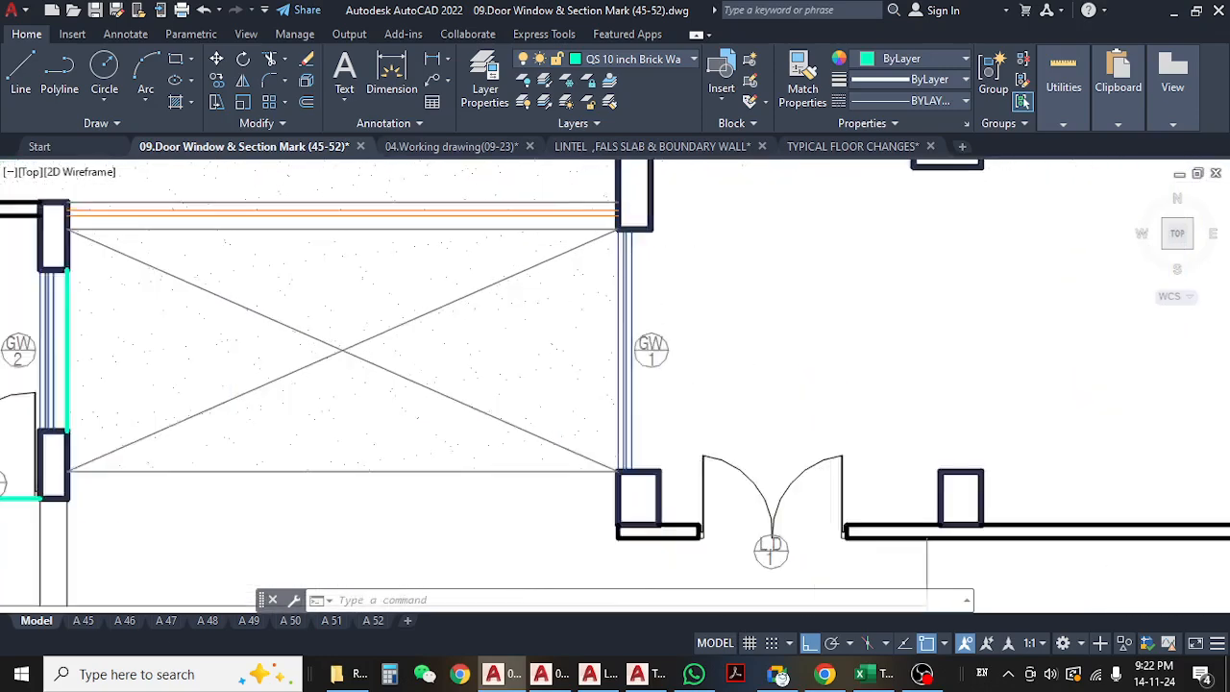
scroll(725, 314, down, 8)
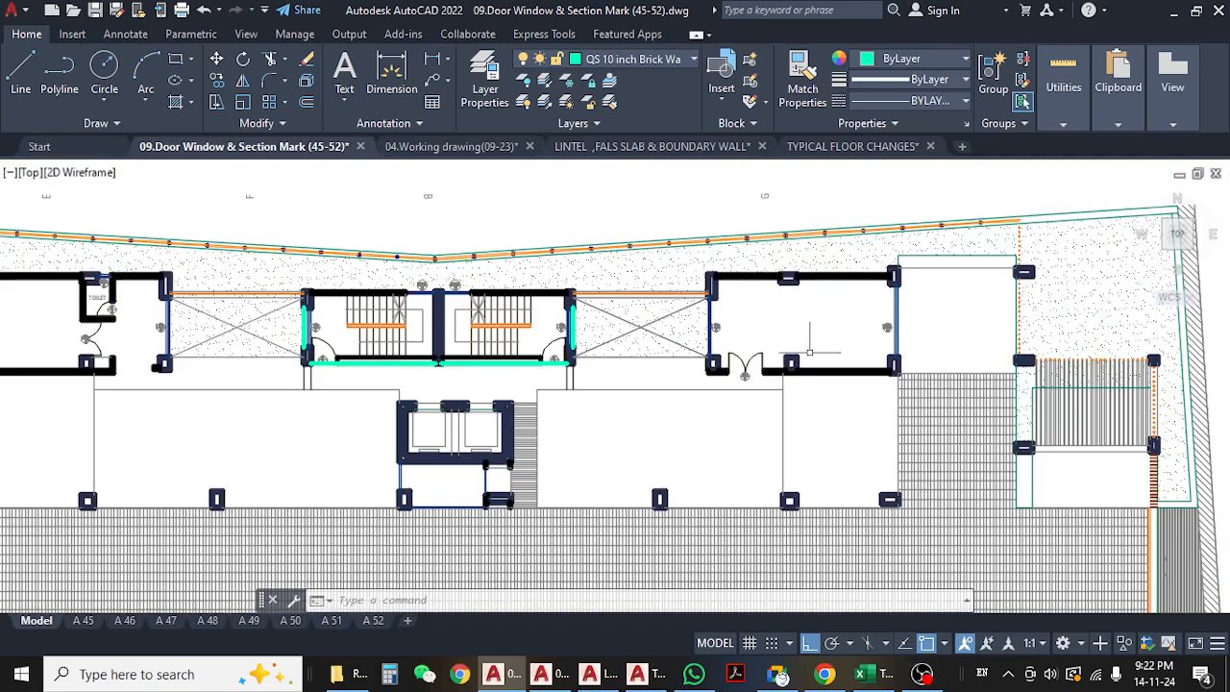
middle_drag(1033, 485, 1030, 388)
scroll(1030, 388, up, 6)
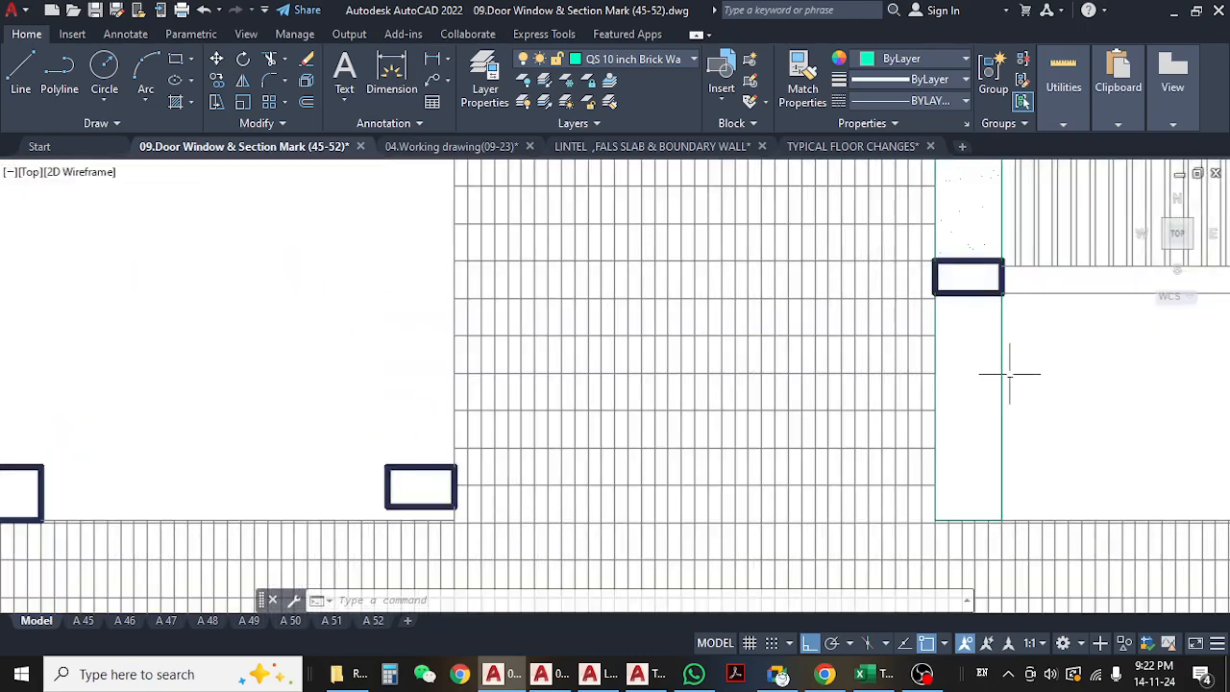
scroll(1009, 375, down, 5)
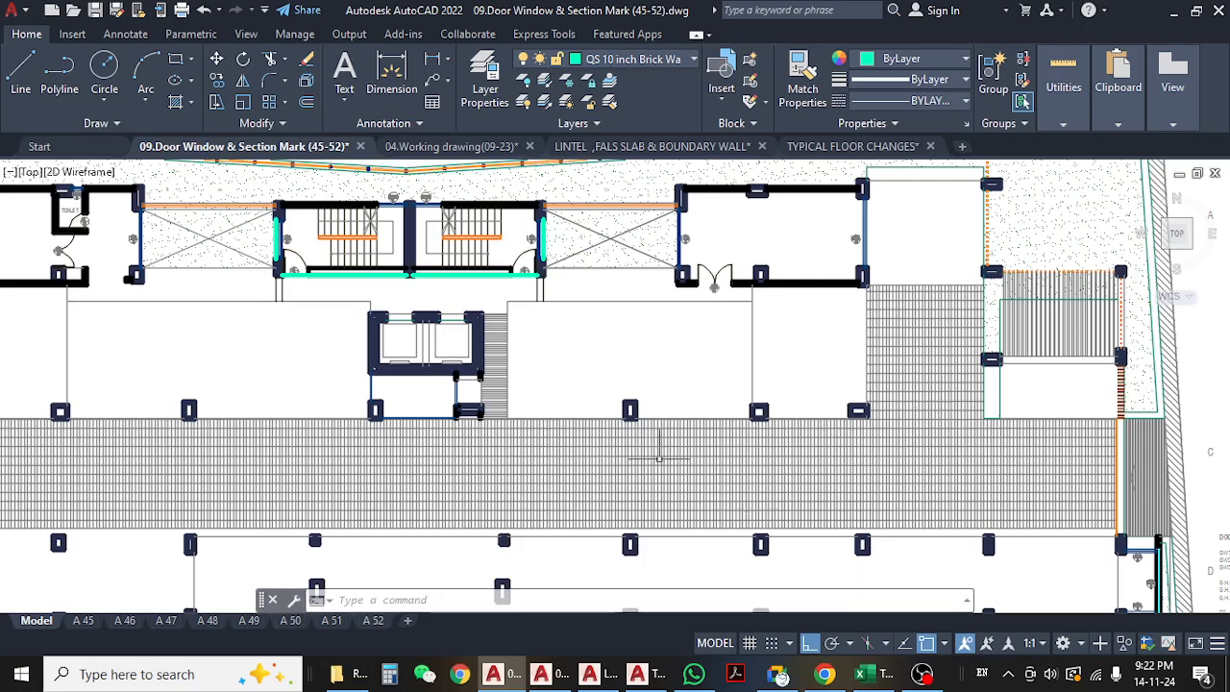
- Review the traced brick lines at the GW 2 openings and along the south walls of both staircases
middle_drag(405, 312, 548, 365)
scroll(391, 289, up, 4)
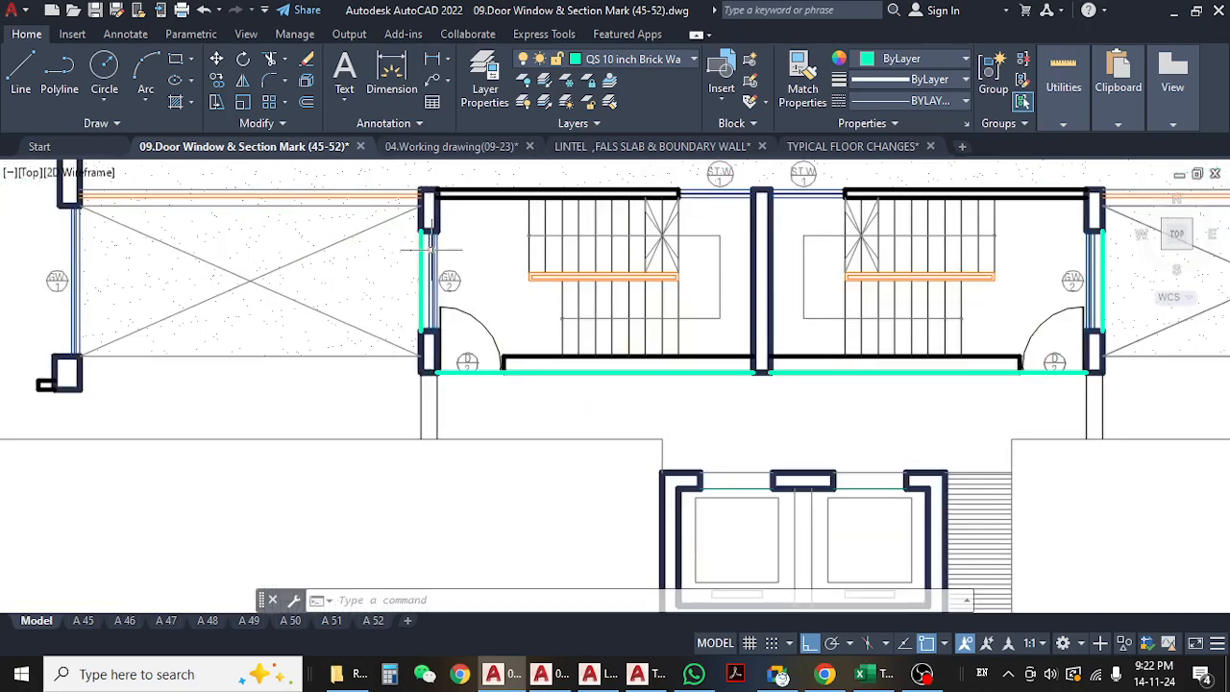
middle_drag(861, 404, 621, 404)
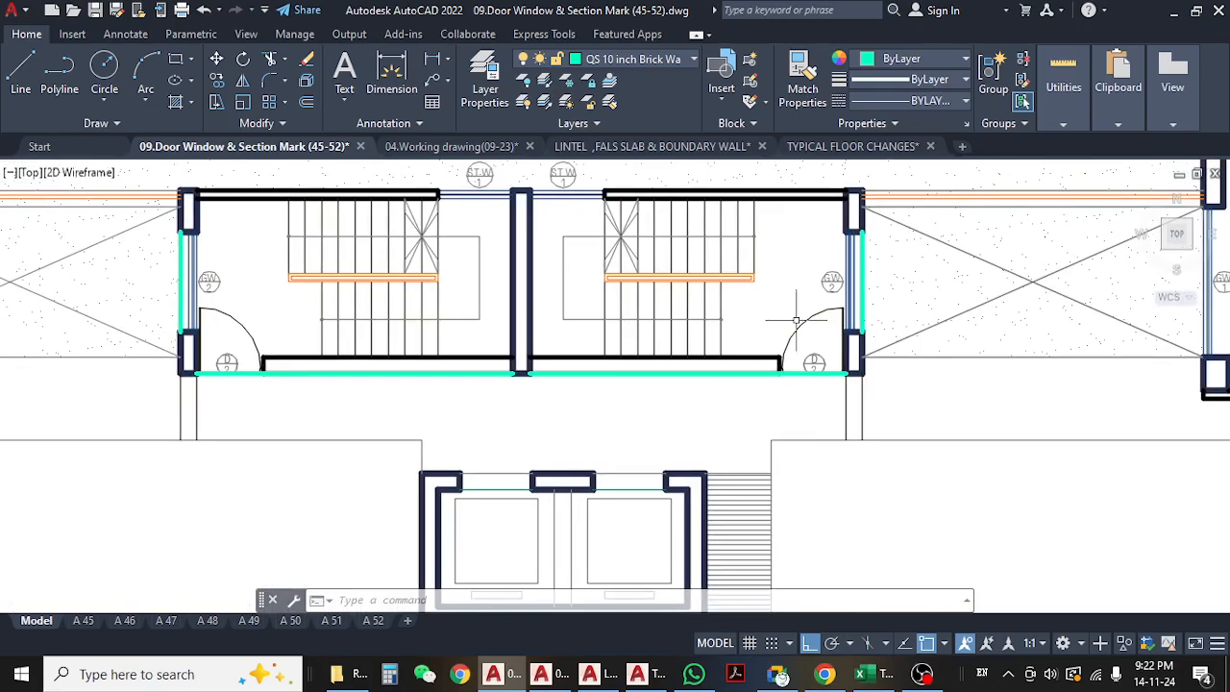
- Examine the 10-inch brick wall lines around the two staircases and the adjoining rooms in the floor plan
scroll(608, 422, down, 6)
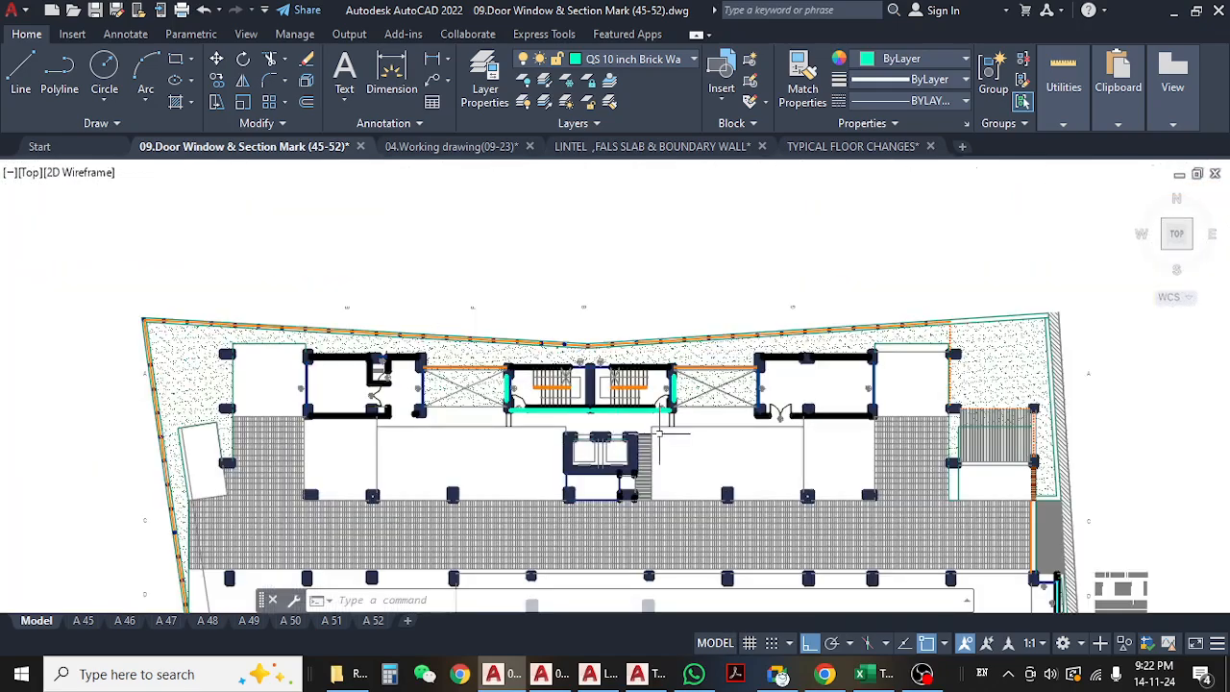
scroll(618, 415, up, 4)
middle_drag(577, 453, 599, 471)
key(Escape)
key(Escape)
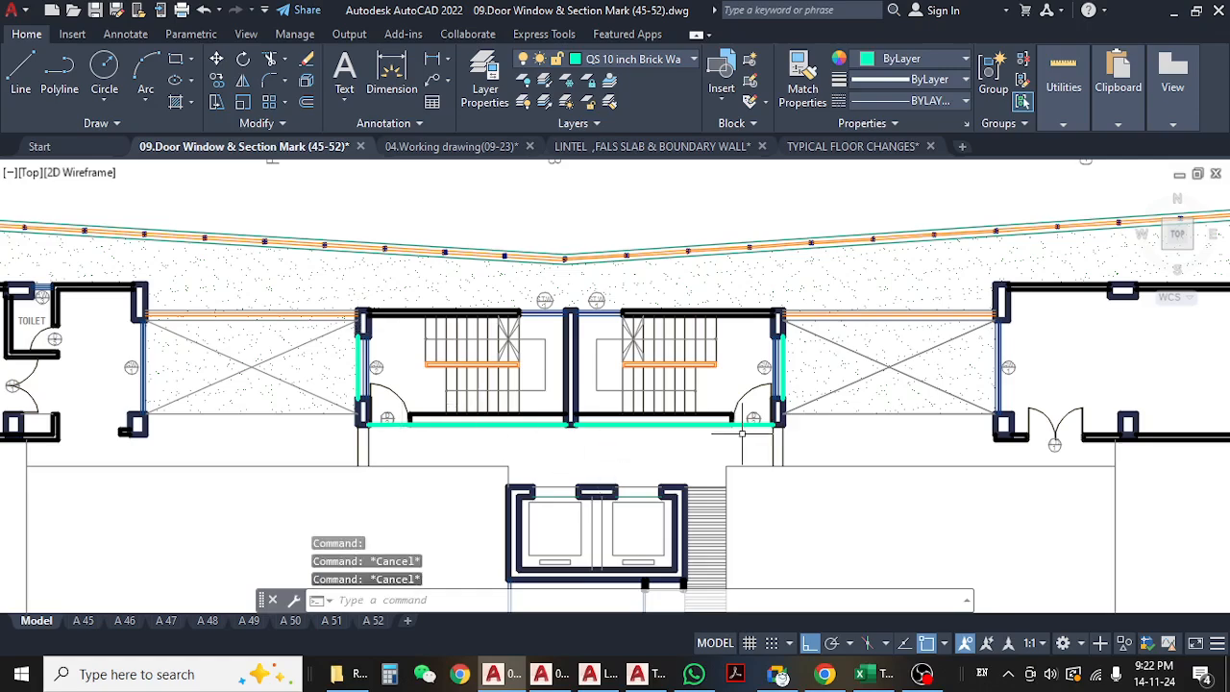
scroll(742, 433, down, 6)
scroll(722, 426, up, 5)
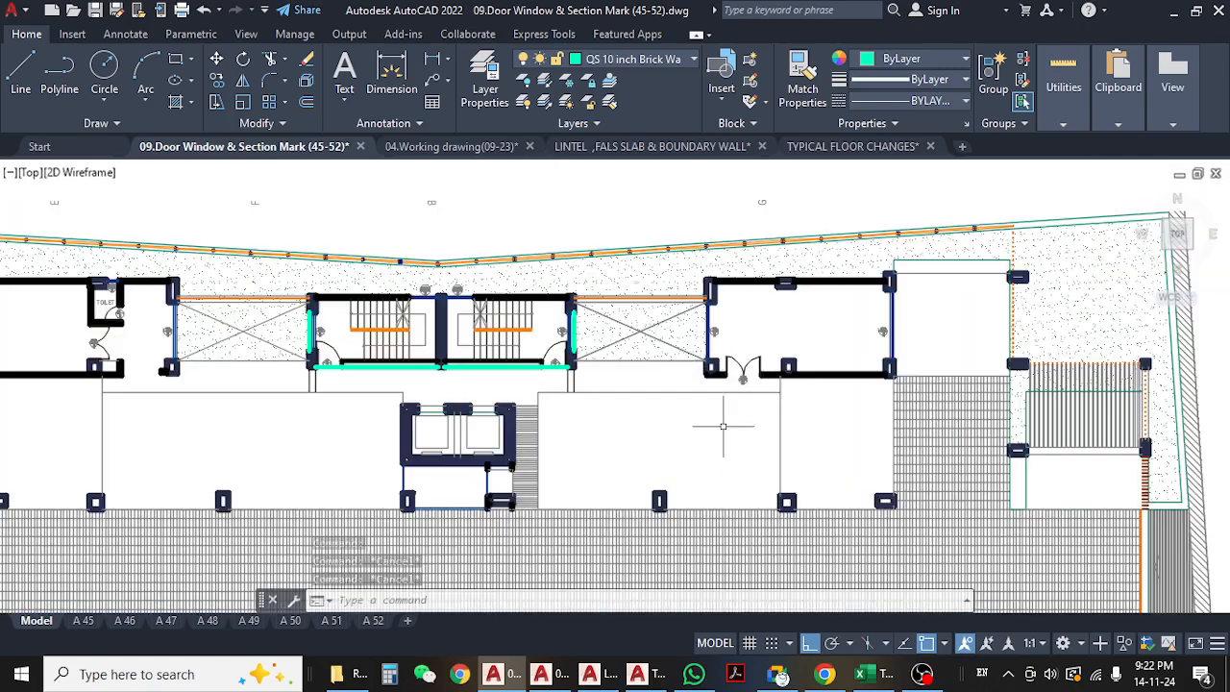
middle_drag(722, 426, 784, 436)
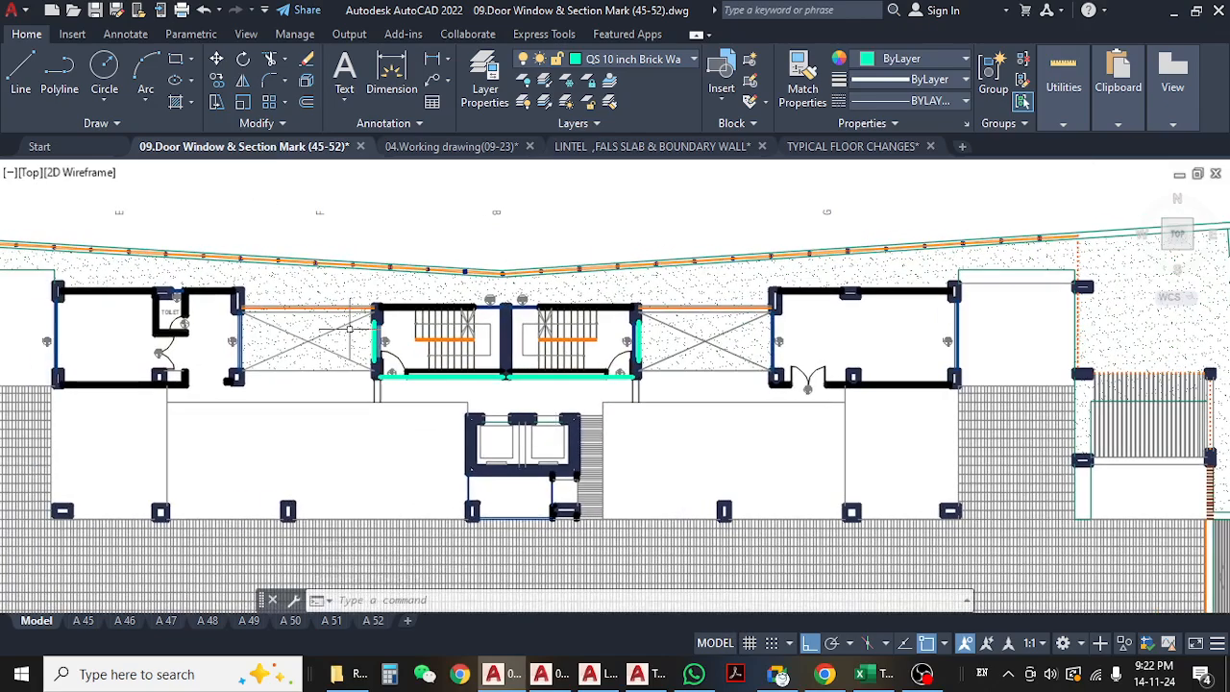
scroll(348, 329, up, 4)
middle_drag(77, 365, 419, 386)
scroll(421, 396, down, 4)
middle_drag(620, 483, 445, 489)
scroll(520, 449, up, 4)
scroll(341, 422, up, 4)
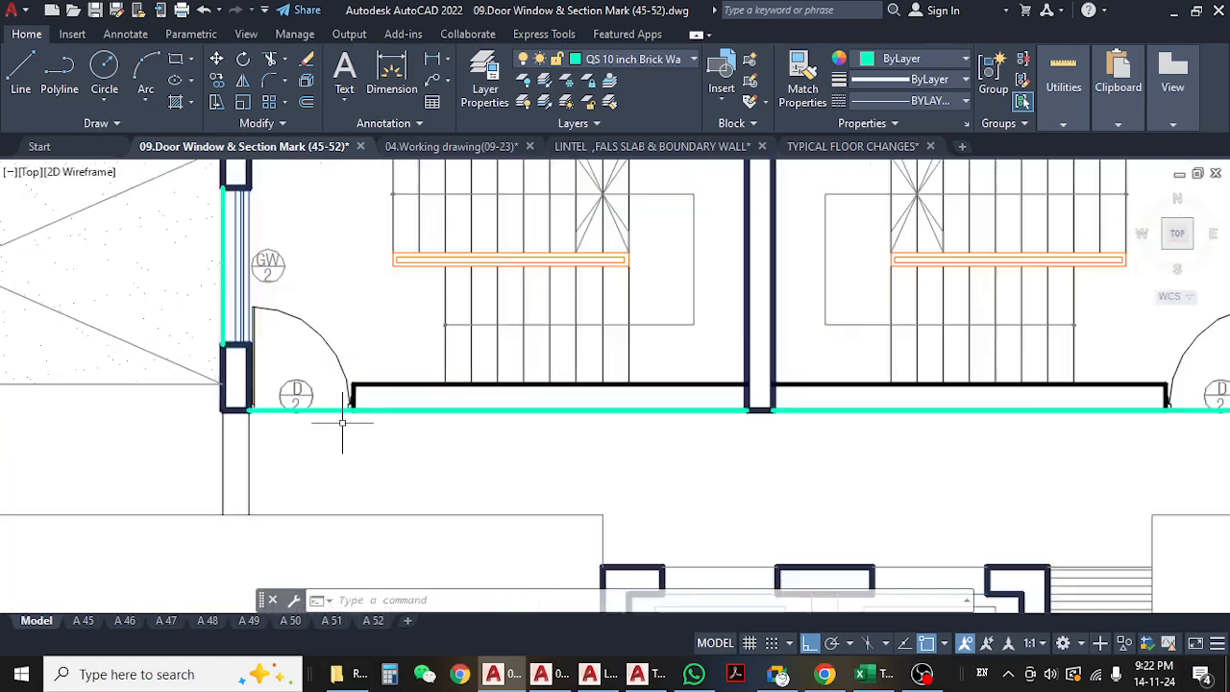
scroll(308, 400, down, 7)
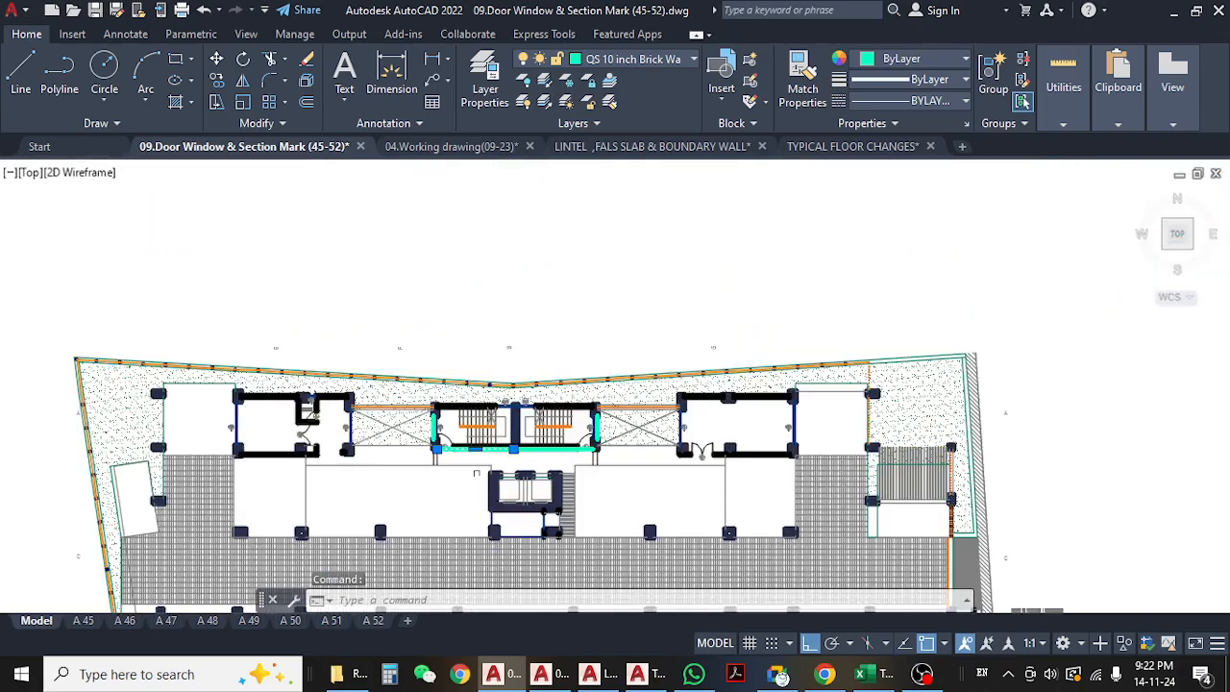
key(Escape)
key(Escape)
scroll(495, 377, up, 6)
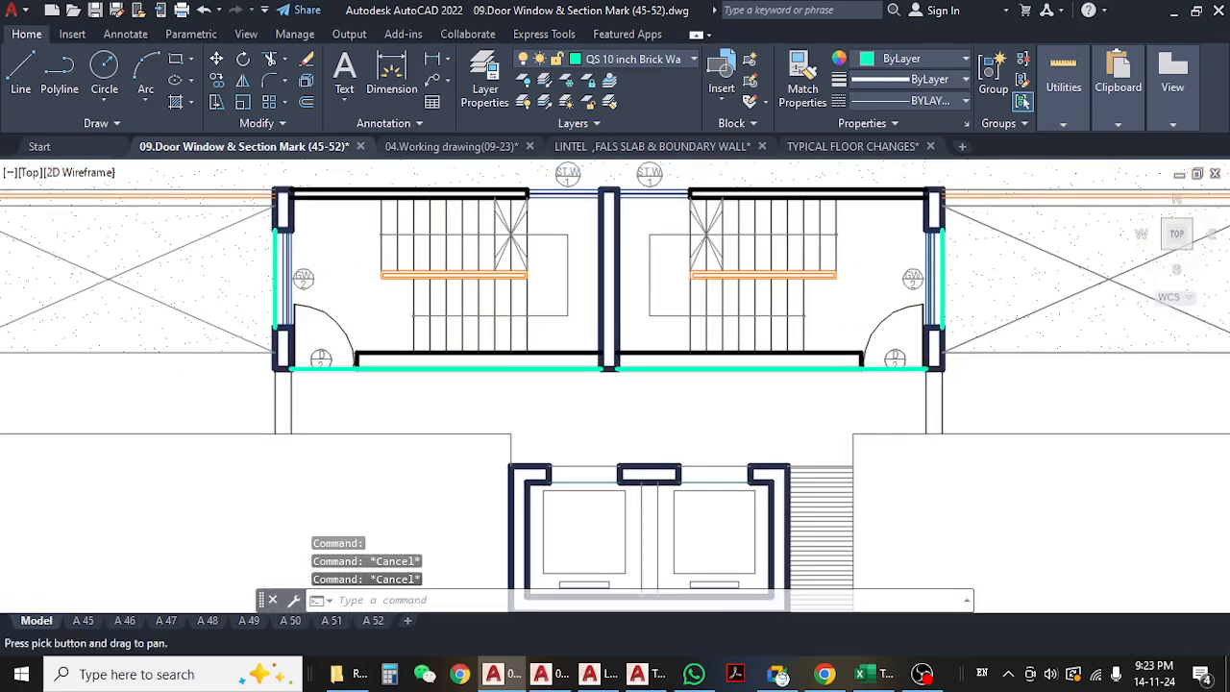
- Use Quick Select on the entire drawing to select all objects whose layer equals QS 10 inch Brick Wall
right_click(484, 416)
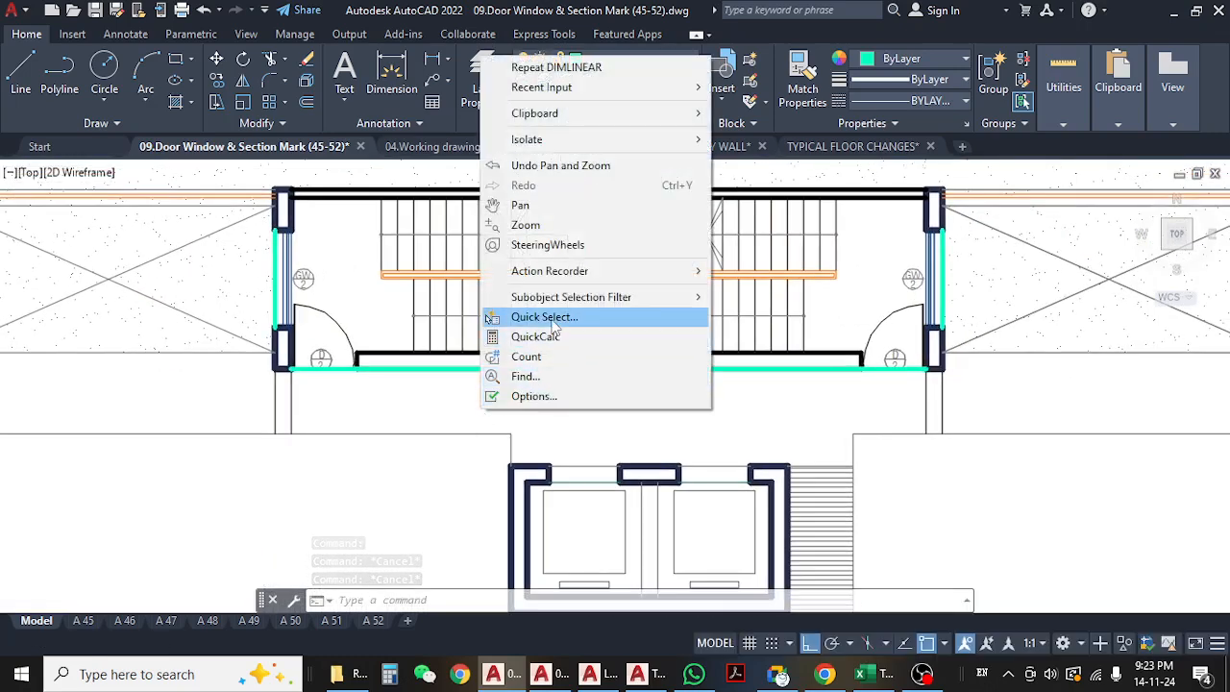
click(553, 321)
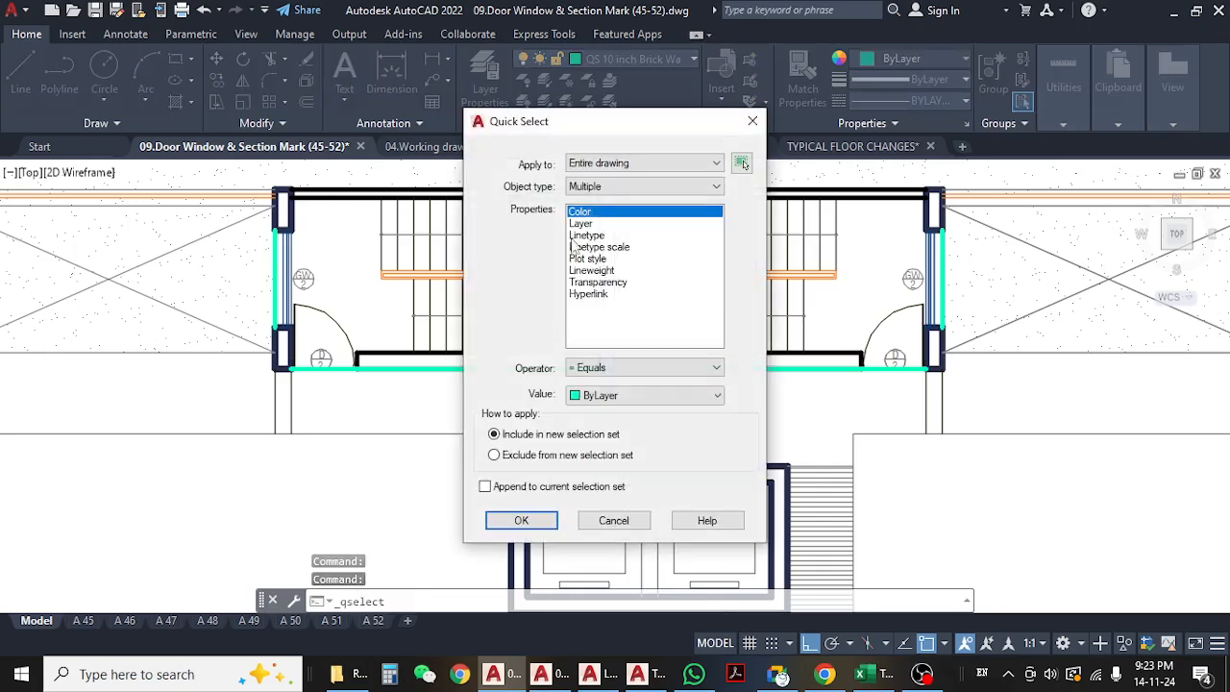
click(582, 223)
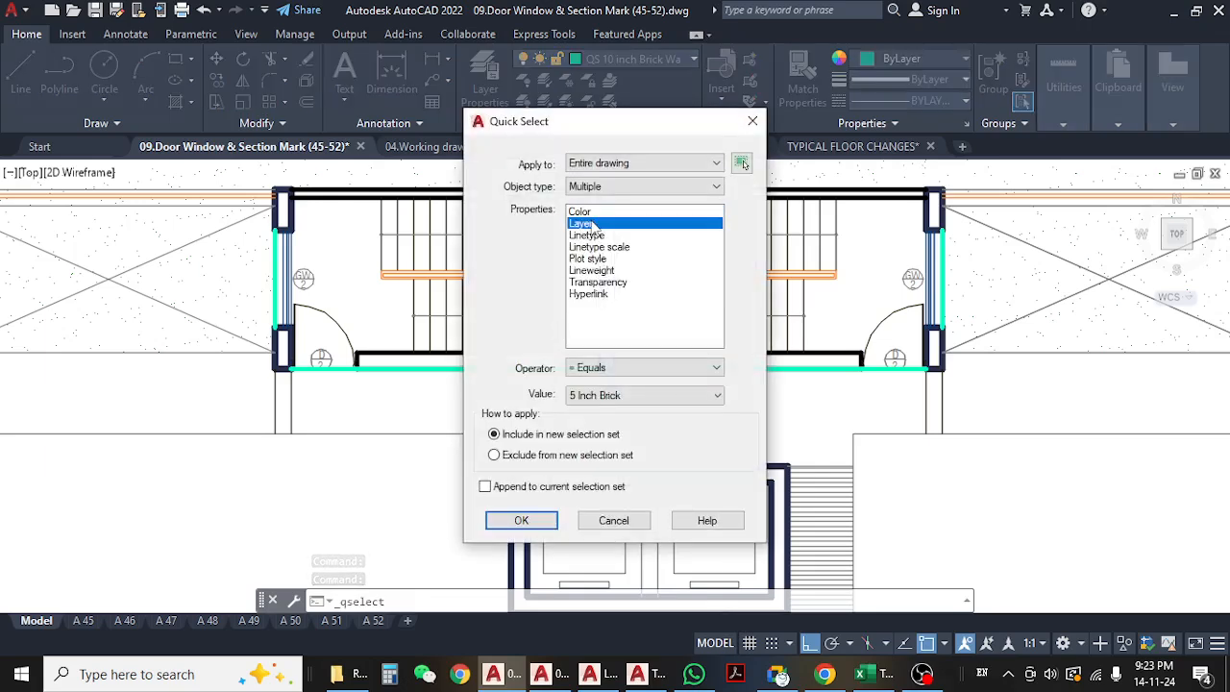
click(674, 398)
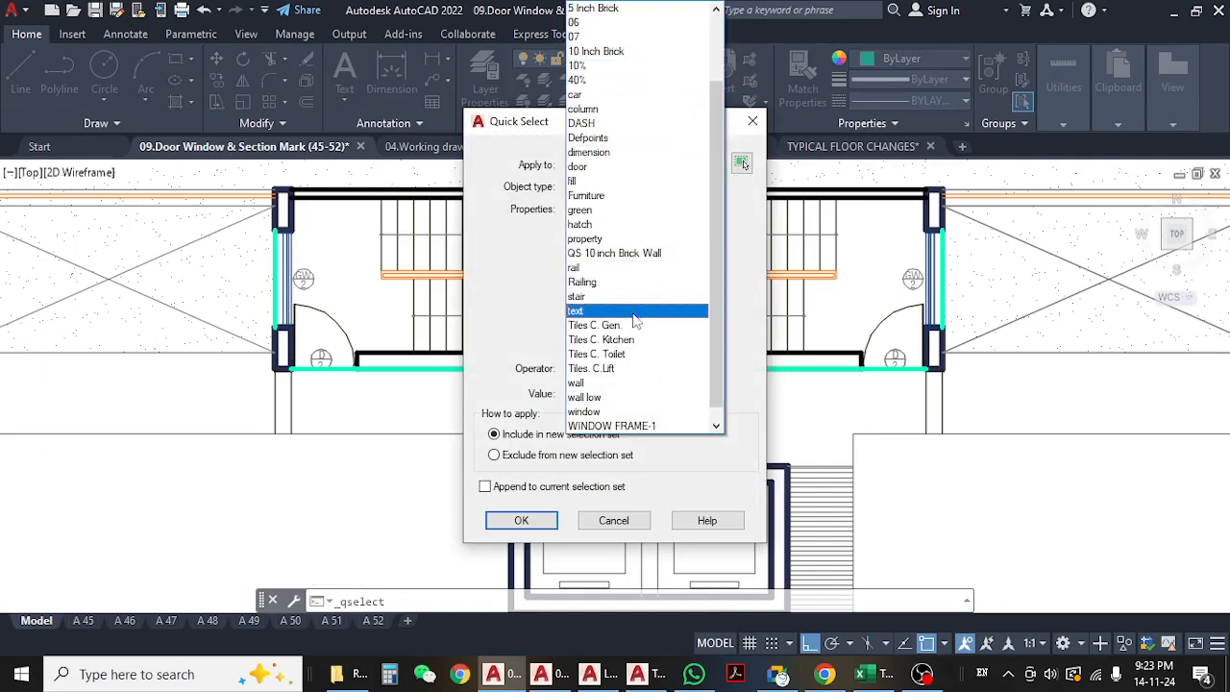
scroll(640, 197, up, 2)
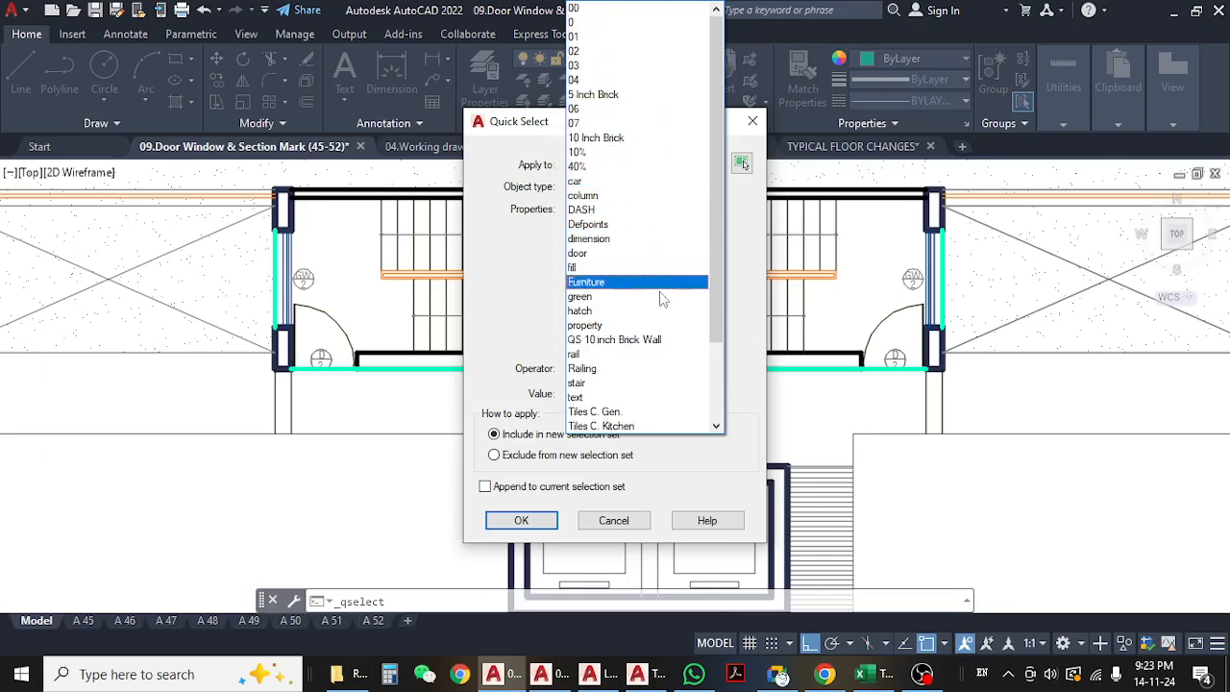
click(639, 339)
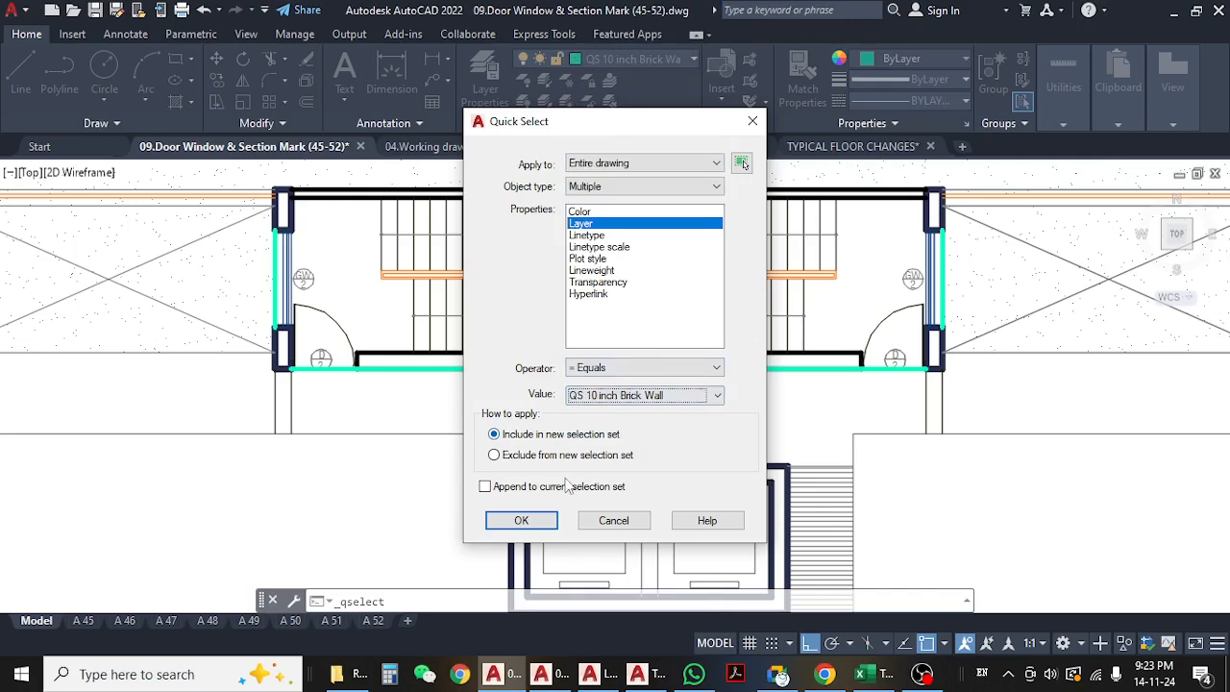
click(521, 520)
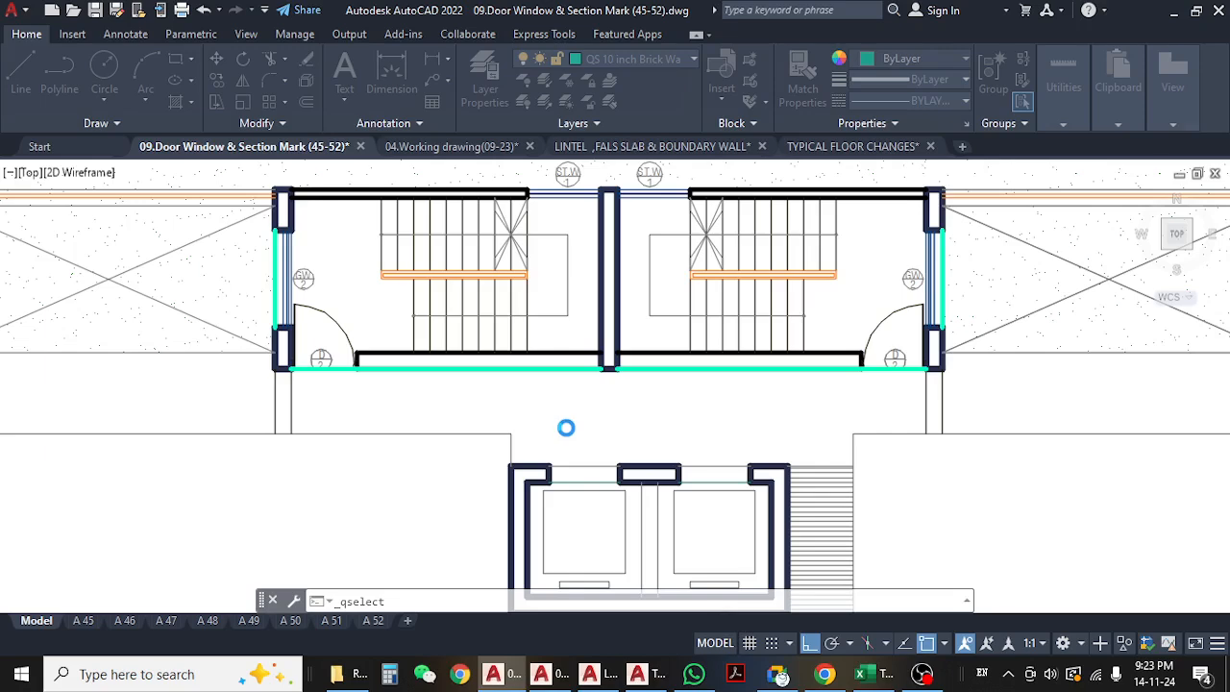
- Copy the selected brick wall lines from the stair core straight up into the empty area above the floor plan
scroll(557, 421, down, 4)
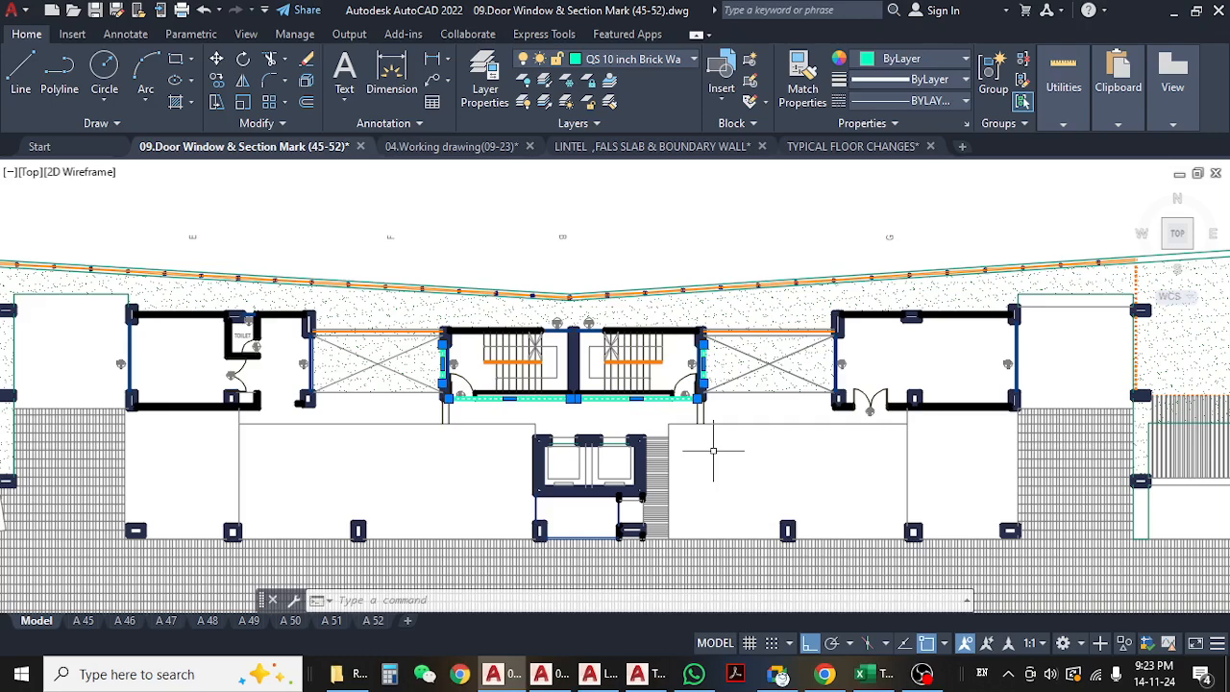
key(Return)
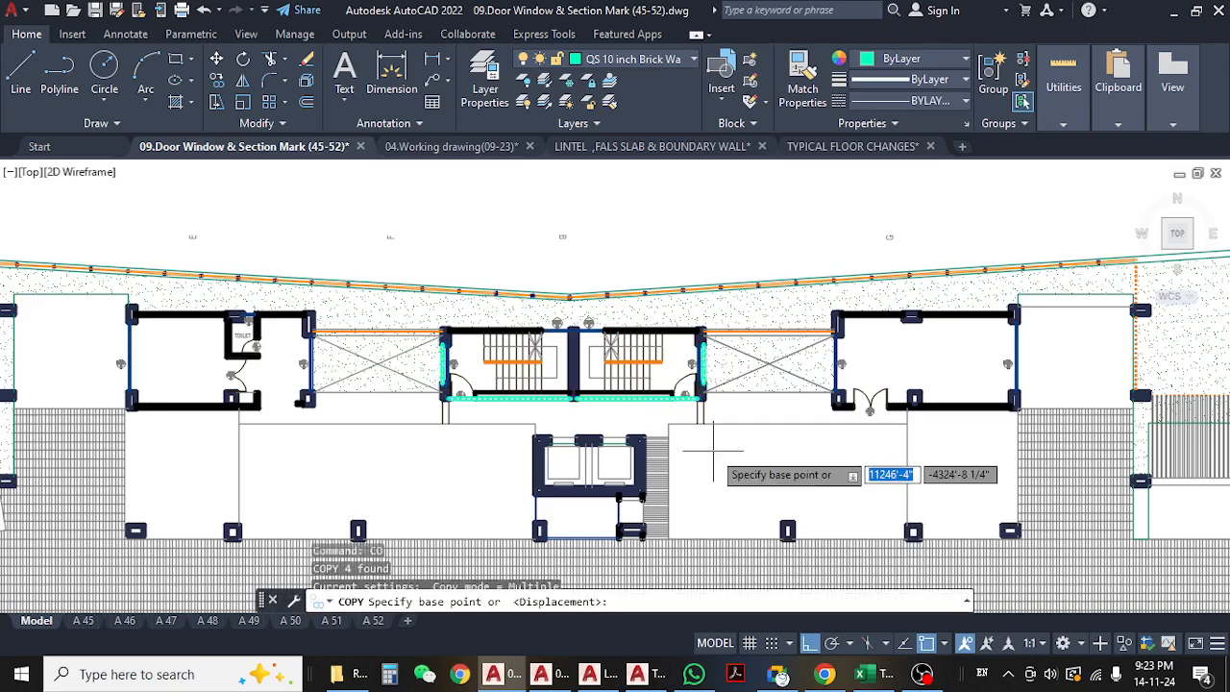
scroll(565, 422, up, 2)
click(581, 386)
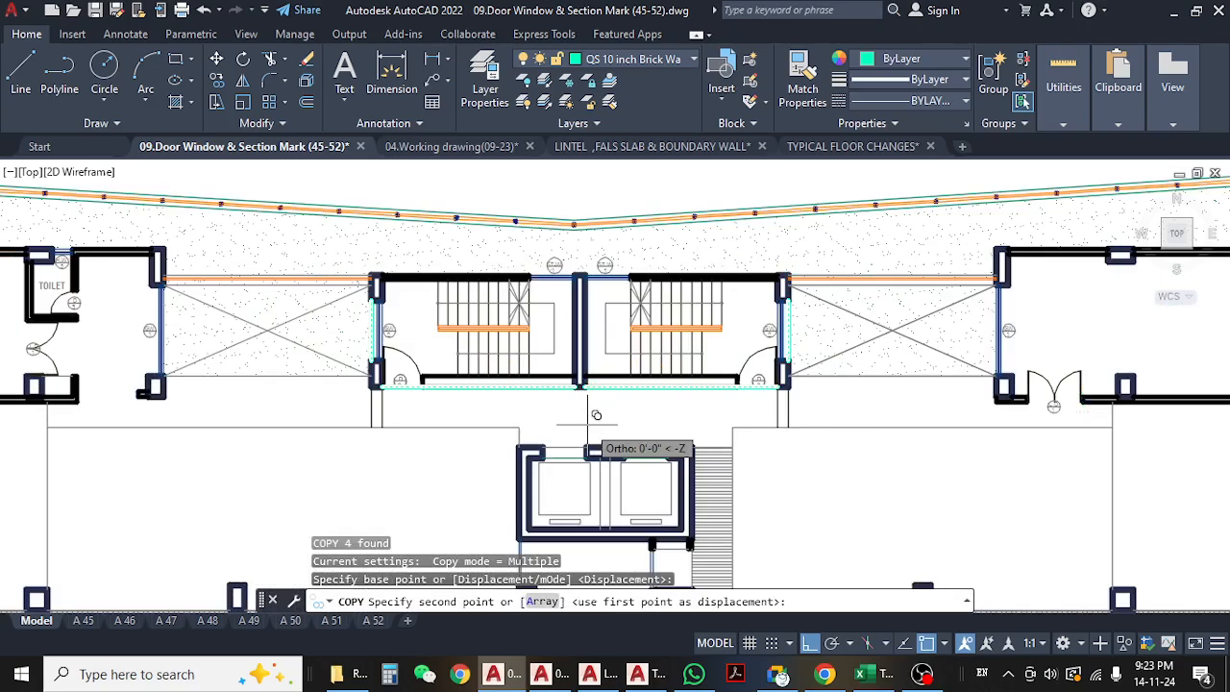
scroll(588, 428, down, 3)
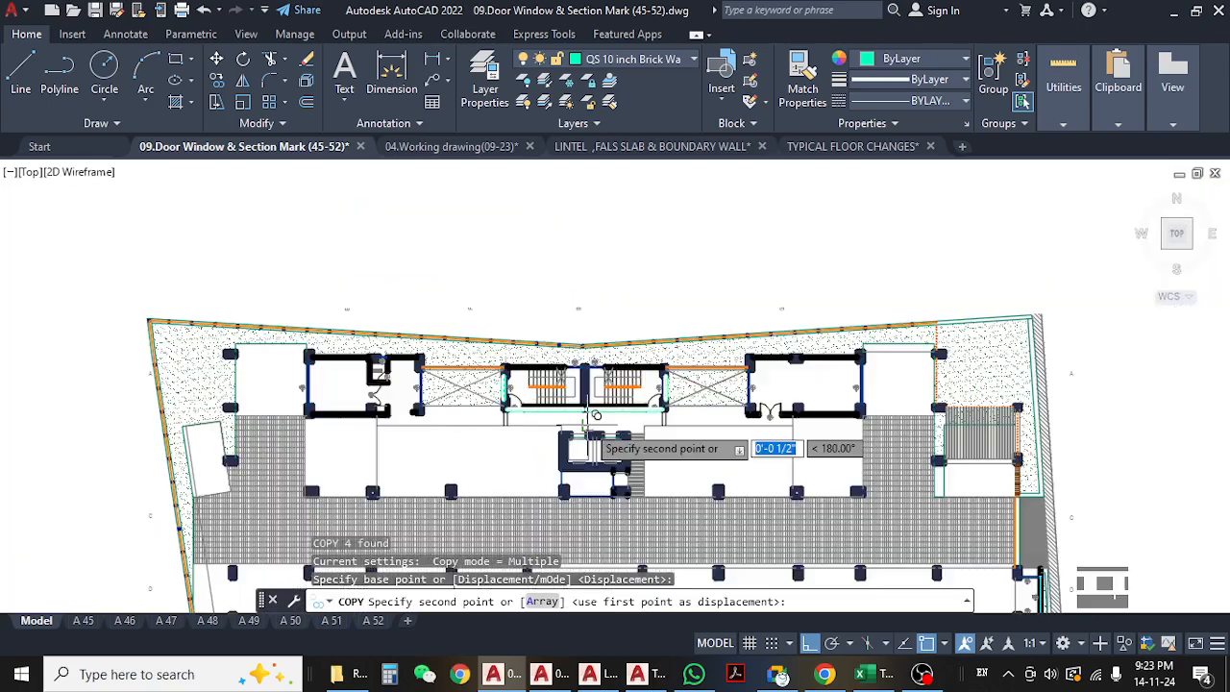
click(586, 232)
key(Escape)
middle_drag(572, 328, 573, 336)
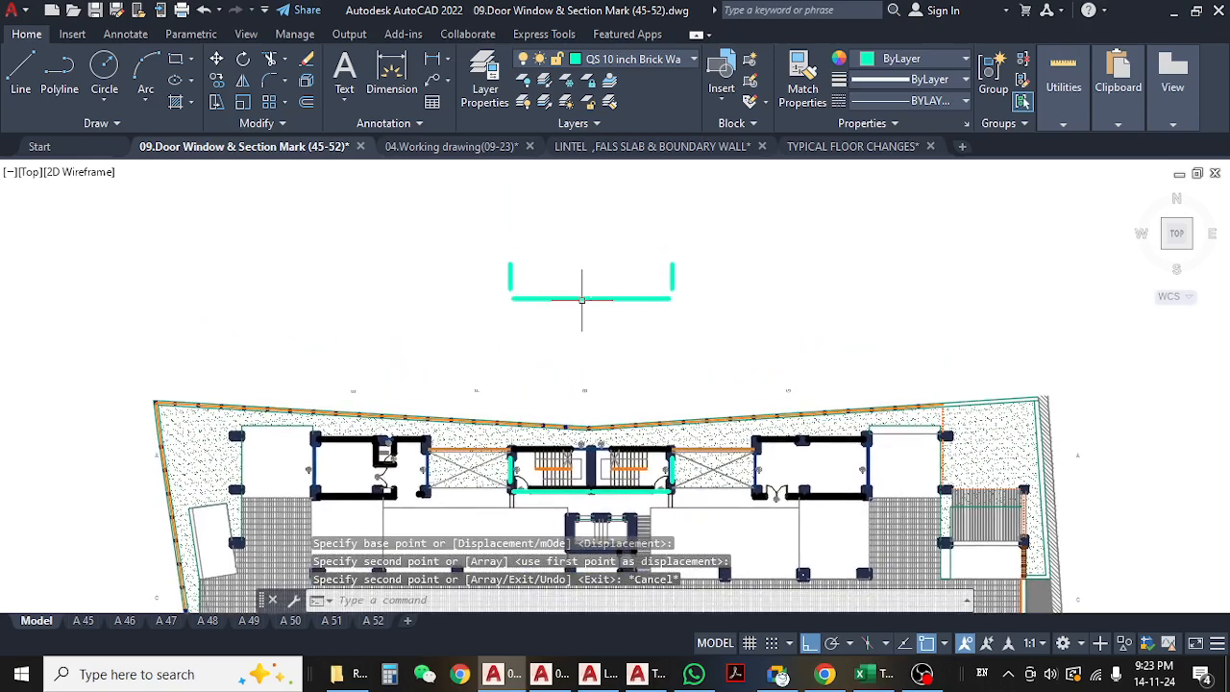
scroll(540, 267, up, 4)
key(Escape)
key(Escape)
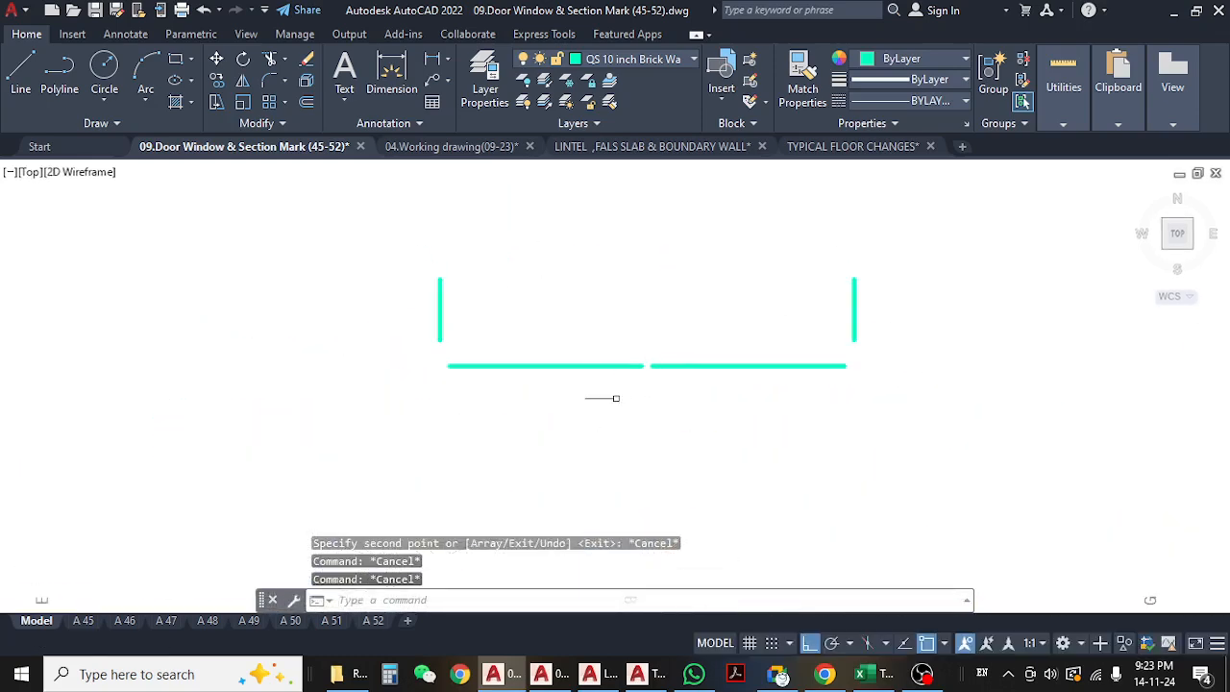
middle_drag(599, 398, 621, 407)
key(Escape)
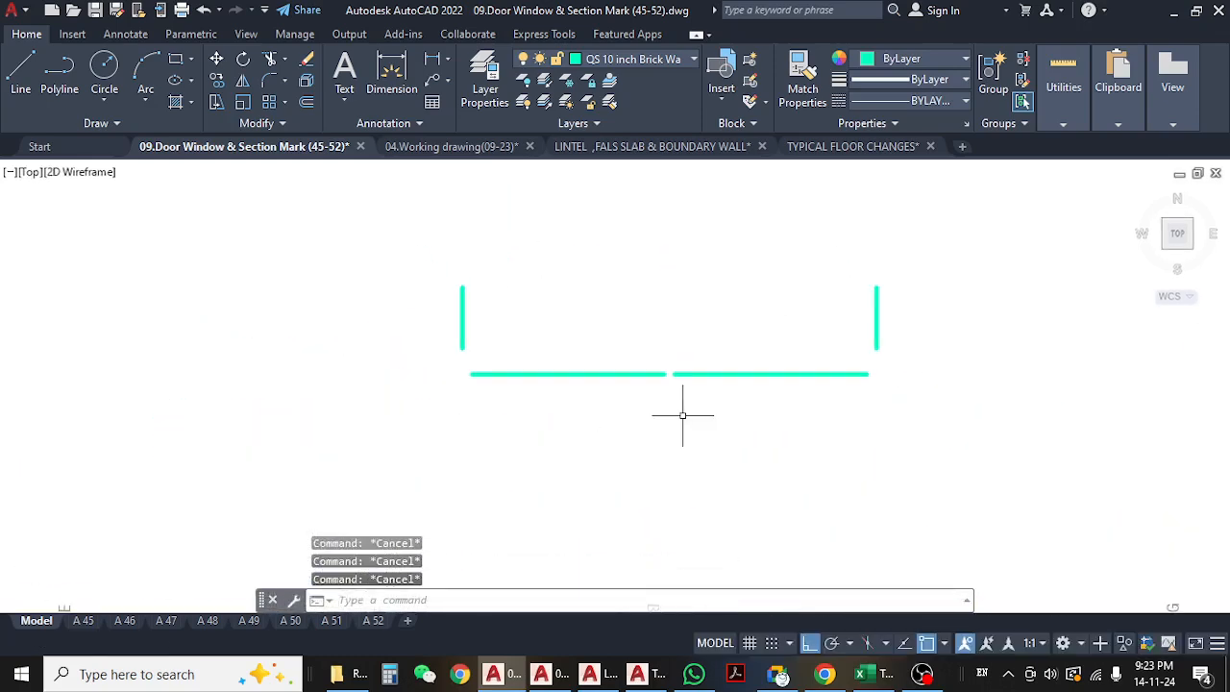
text(m)
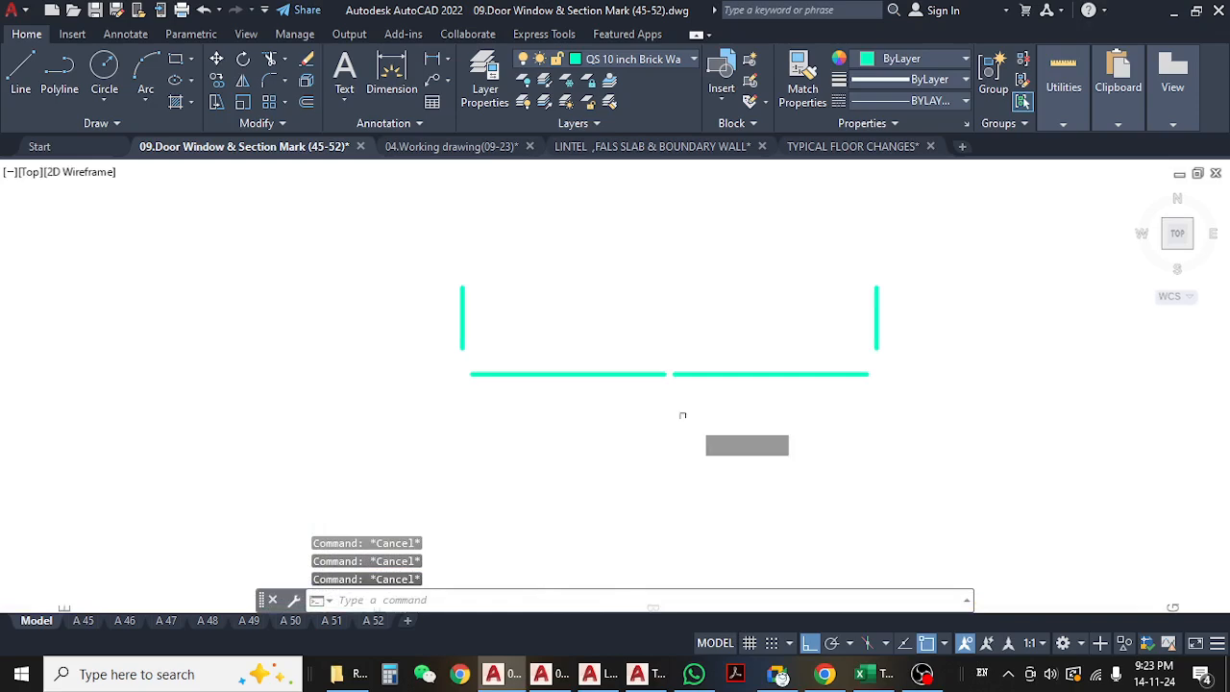
key(Return)
scroll(644, 376, up, 4)
click(661, 344)
click(612, 396)
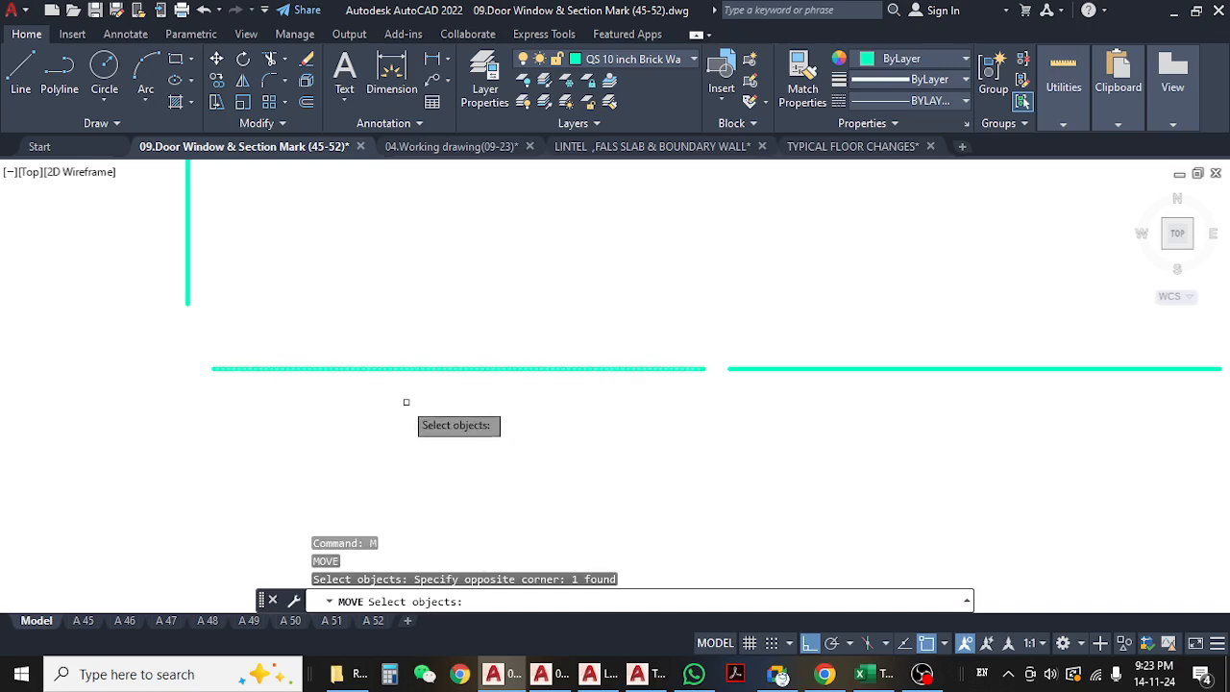
key(Escape)
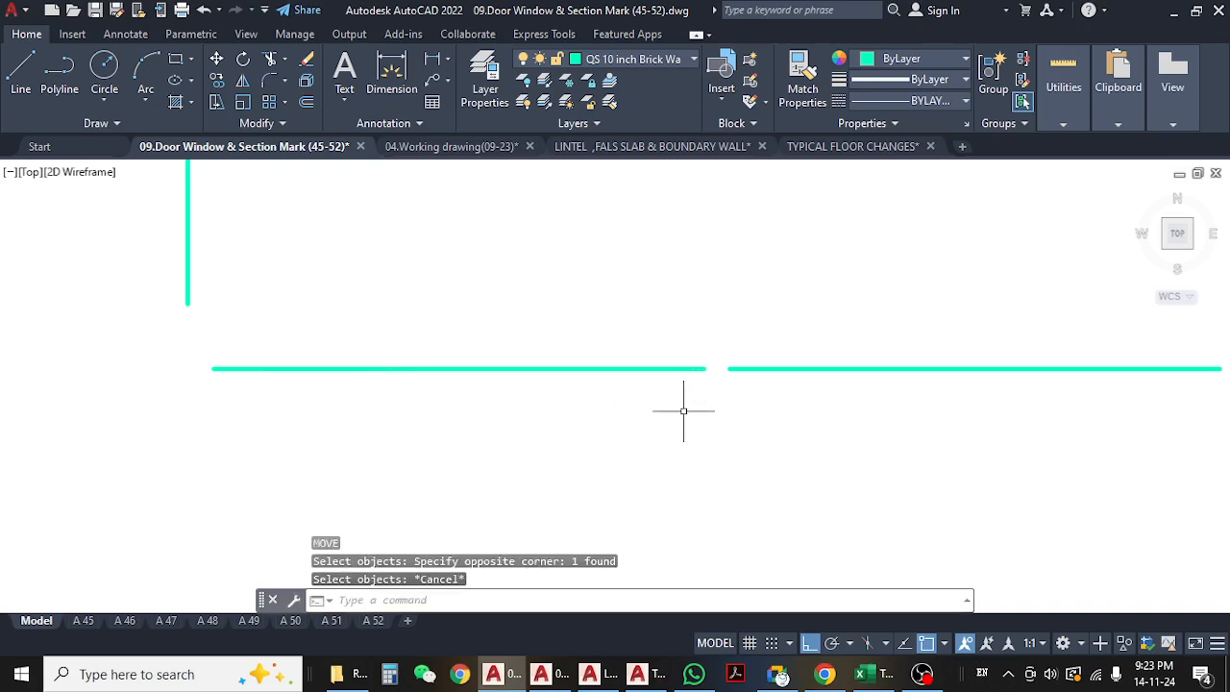
text(m)
key(Return)
click(736, 343)
click(719, 381)
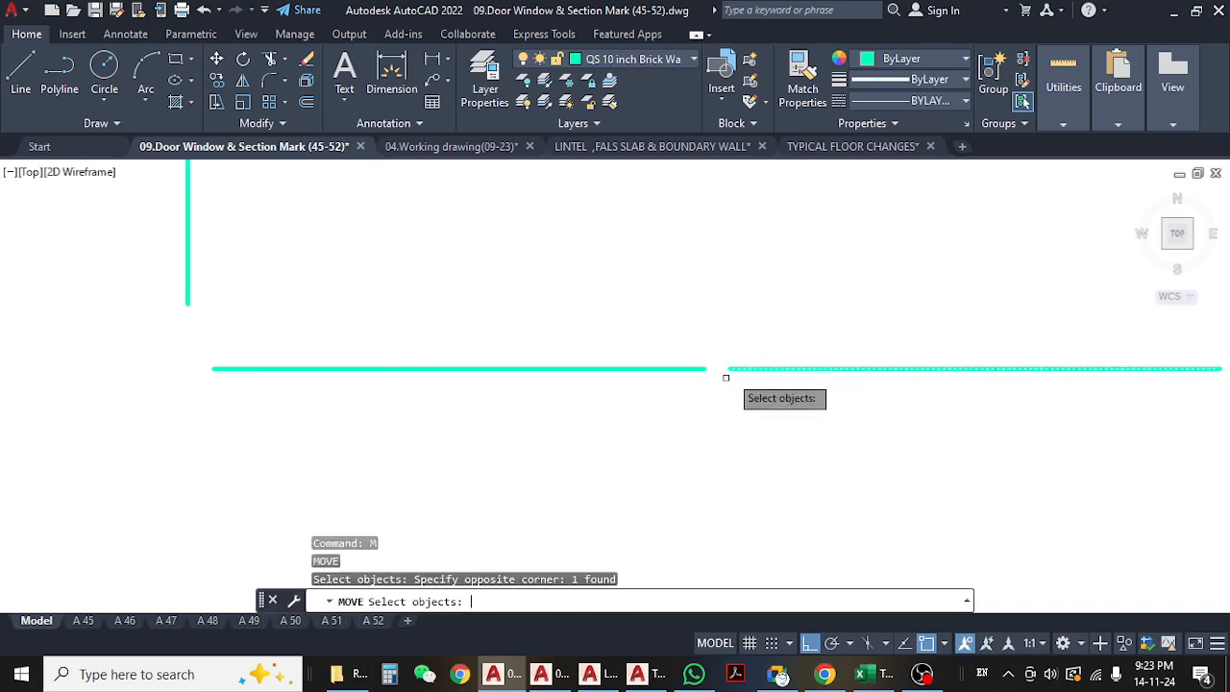
key(Return)
click(726, 369)
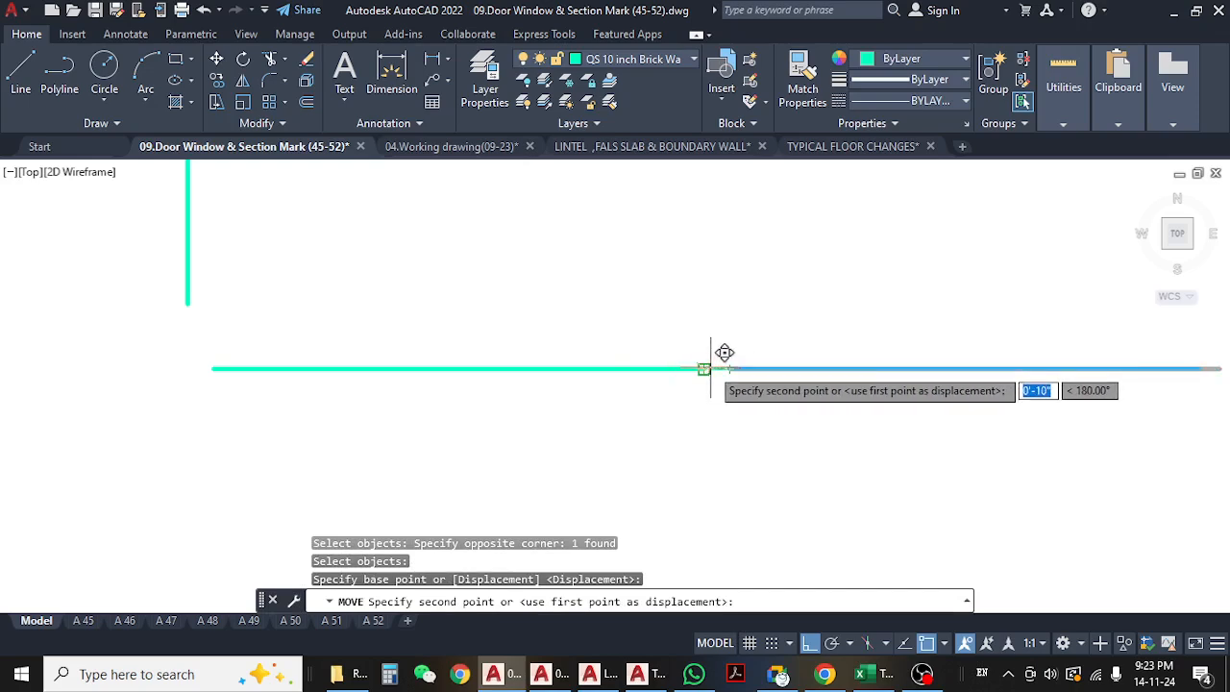
key(Escape)
- Move the right horizontal line of the copied set by its left endpoint onto the right end of the left horizontal line
scroll(750, 394, up, 2)
text(m)
key(Return)
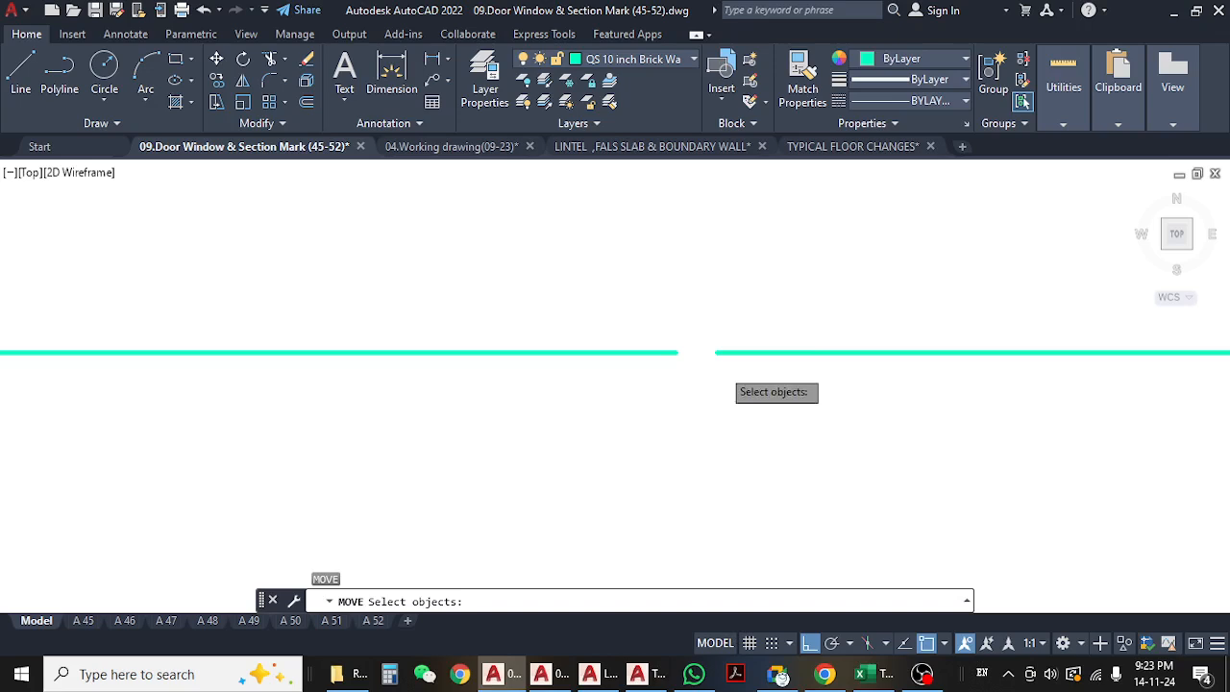
click(721, 380)
click(724, 327)
key(Return)
click(717, 353)
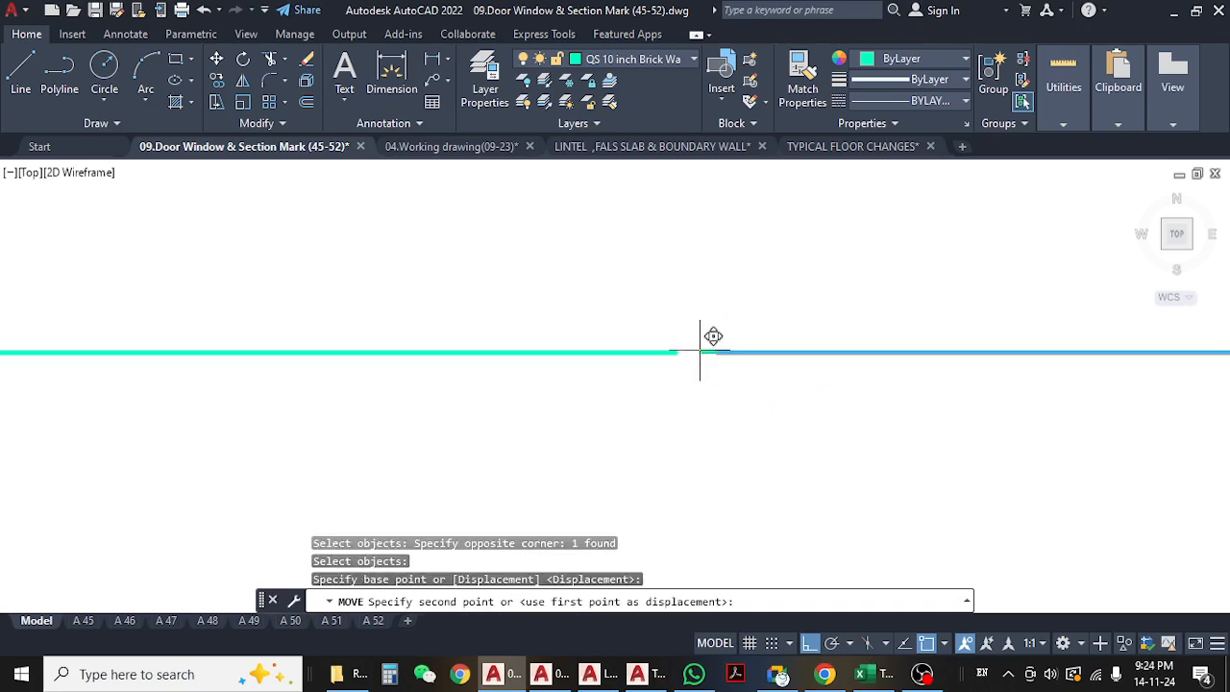
click(682, 347)
scroll(692, 388, down, 1)
scroll(634, 380, down, 2)
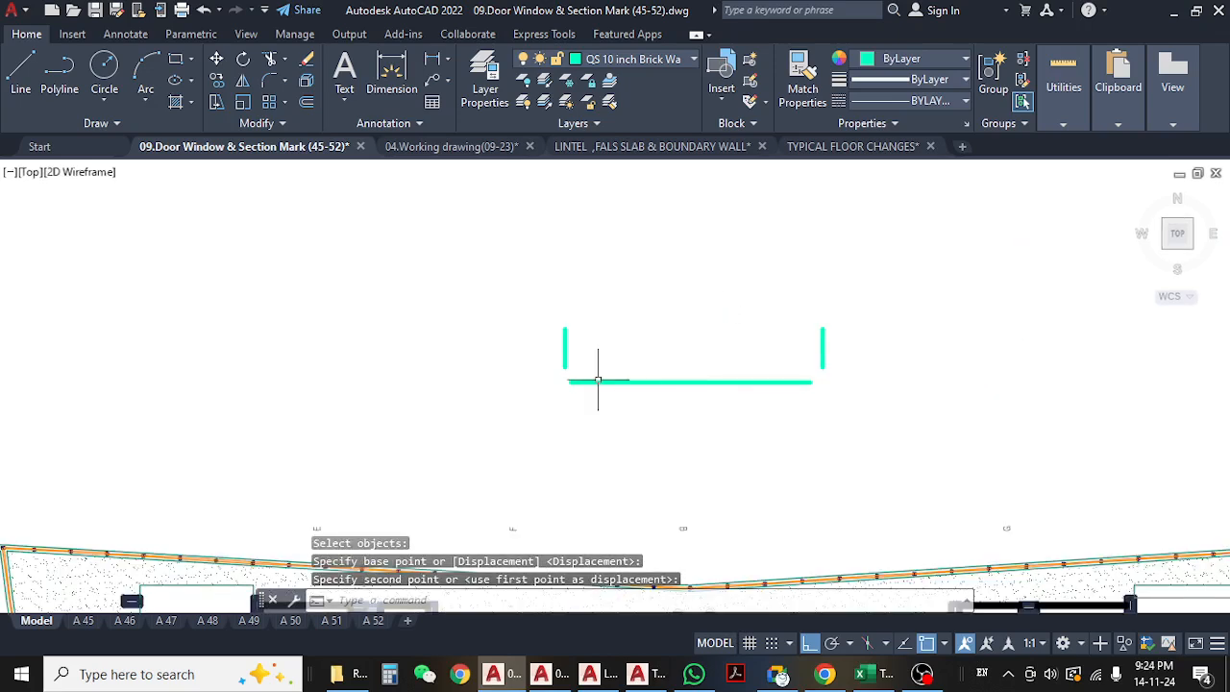
key(Escape)
key(Escape)
- Move the left vertical line by its lower endpoint onto the left end of the joined horizontal line
scroll(566, 359, up, 2)
text(m)
key(Return)
click(595, 359)
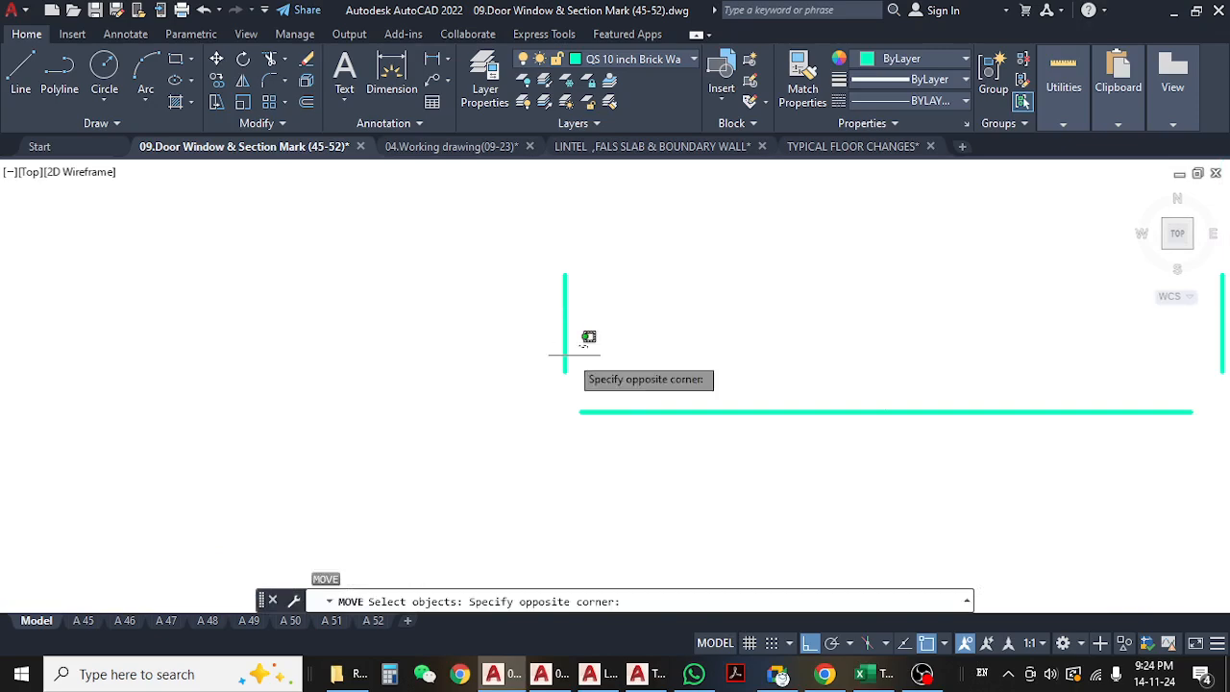
click(549, 378)
scroll(576, 381, up, 2)
key(Return)
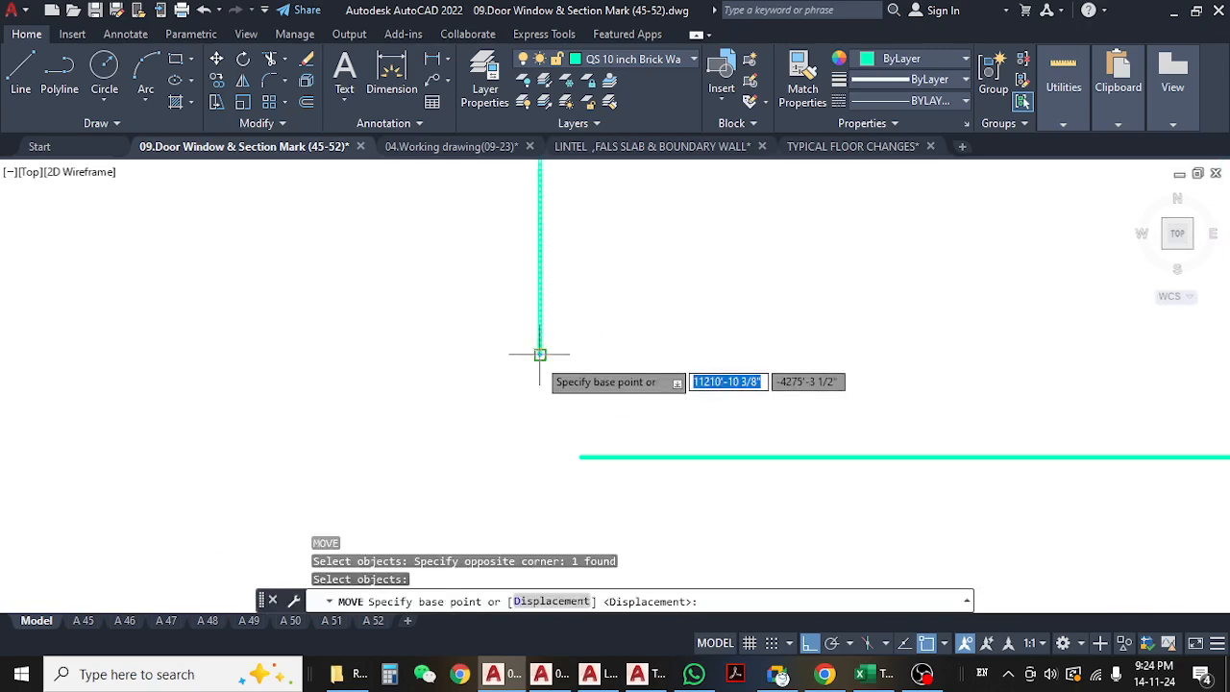
click(540, 354)
click(581, 456)
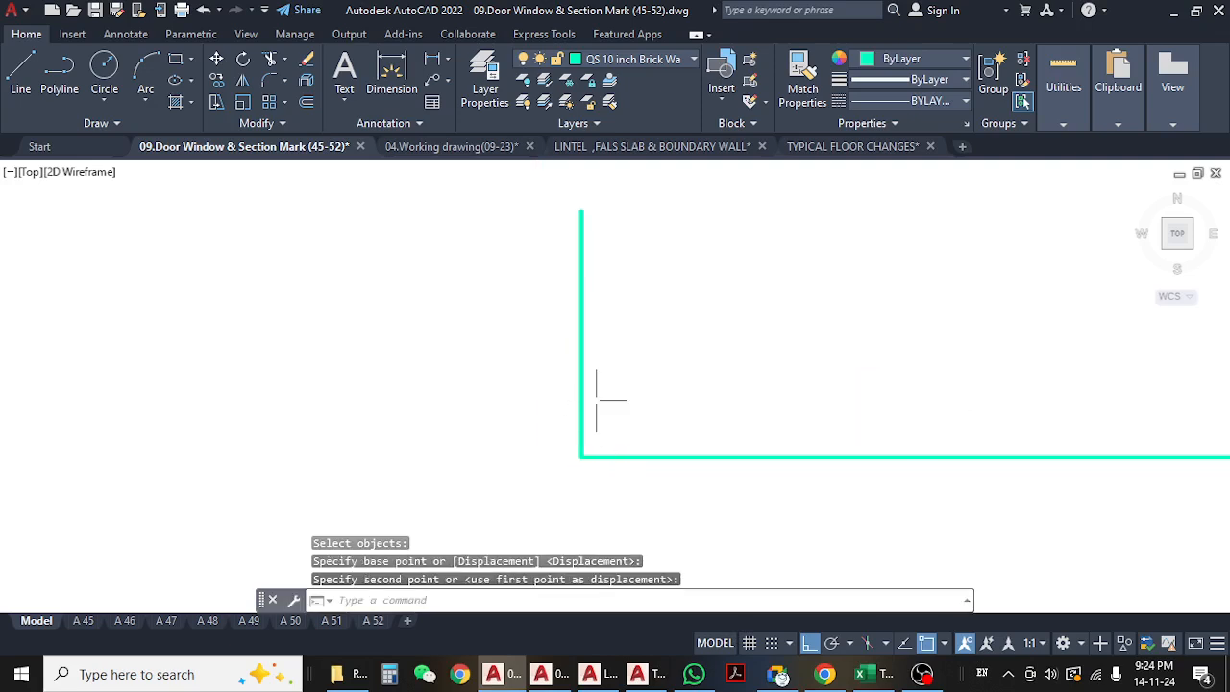
scroll(672, 432, down, 3)
key(Escape)
key(Escape)
- Move the right vertical line by its lower endpoint onto the upper end of the left vertical line
text(m)
key(Return)
scroll(839, 407, up, 5)
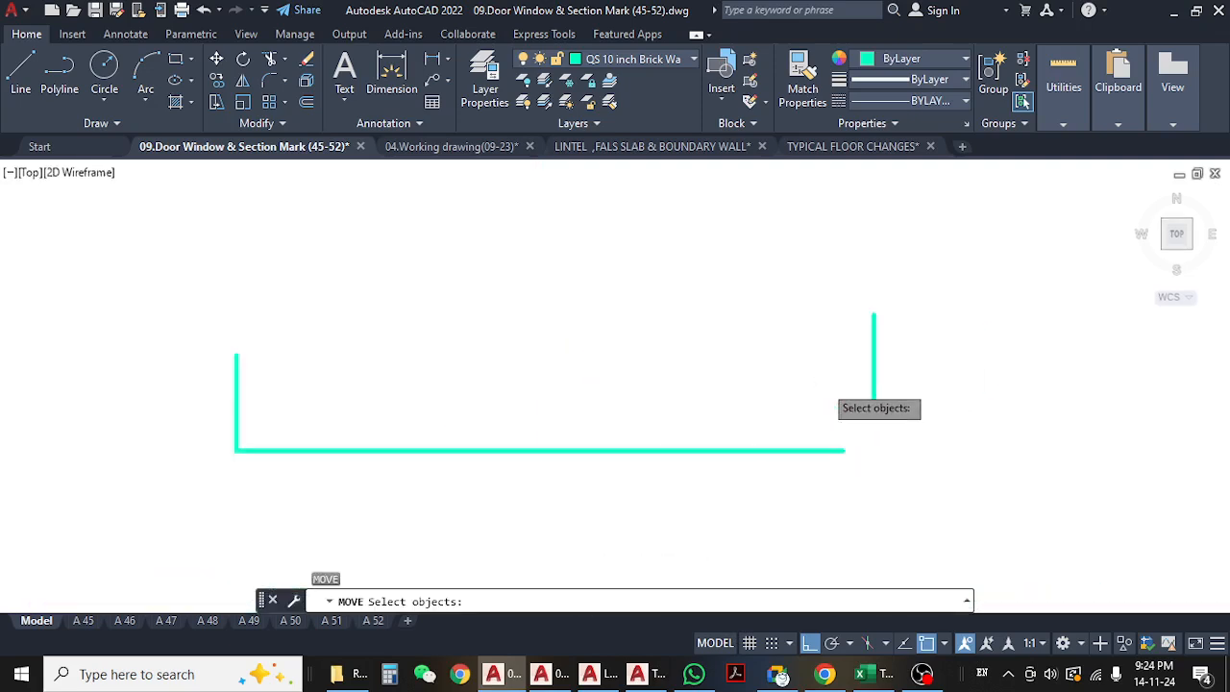
click(934, 388)
click(855, 442)
key(Return)
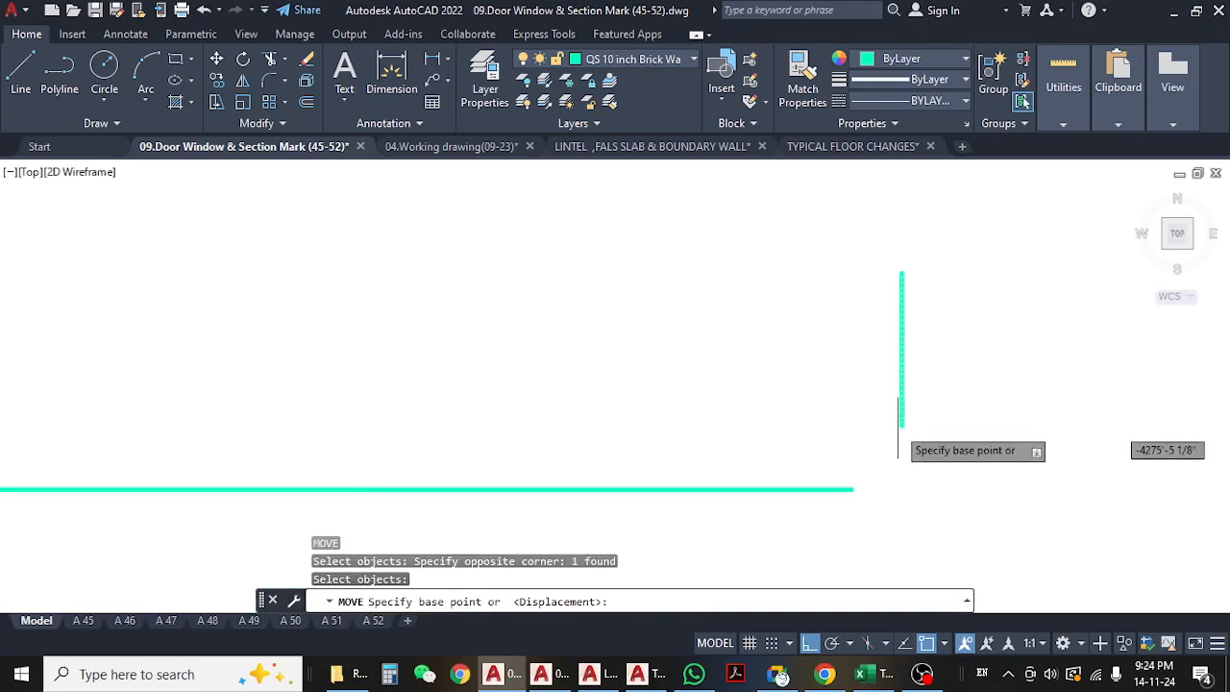
click(902, 426)
scroll(812, 404, down, 2)
scroll(609, 403, up, 5)
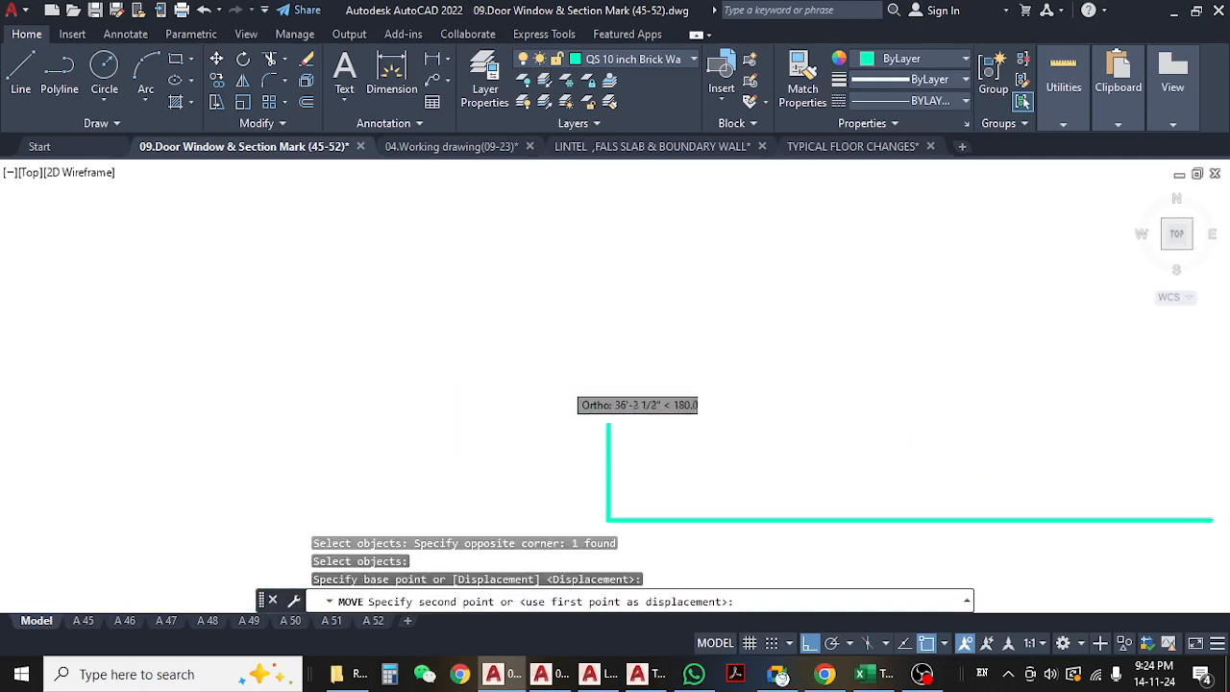
click(659, 490)
scroll(658, 403, down, 6)
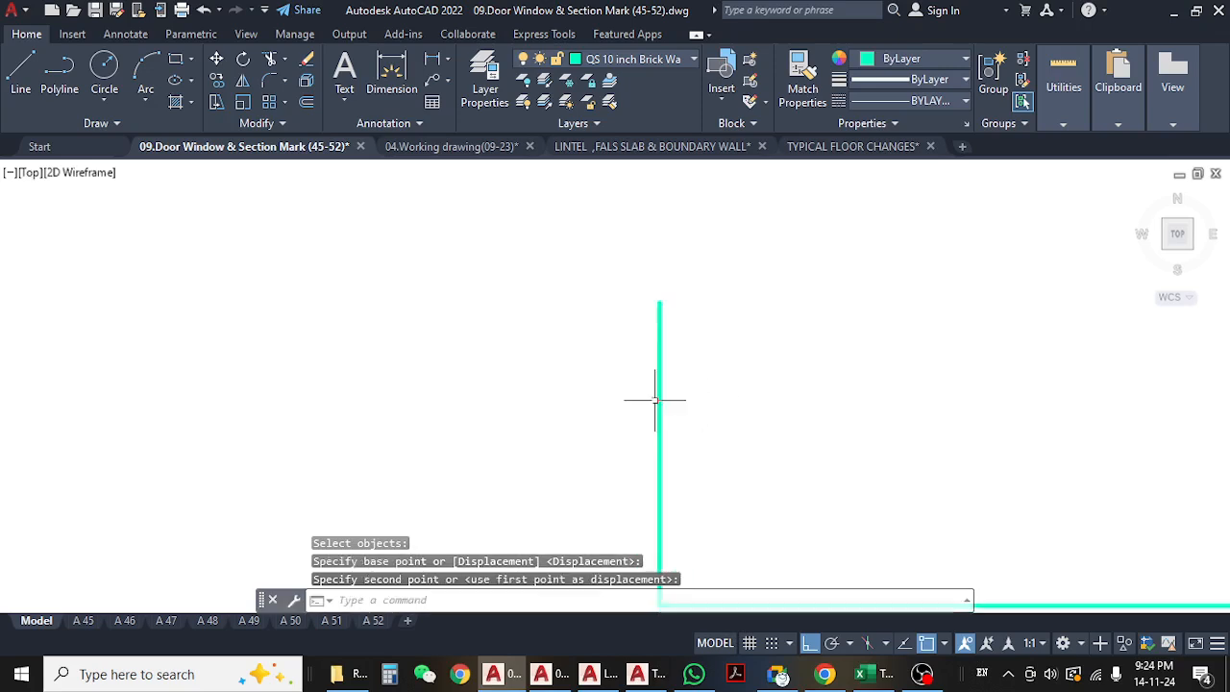
middle_drag(753, 495, 582, 434)
key(Escape)
key(Escape)
scroll(519, 358, up, 2)
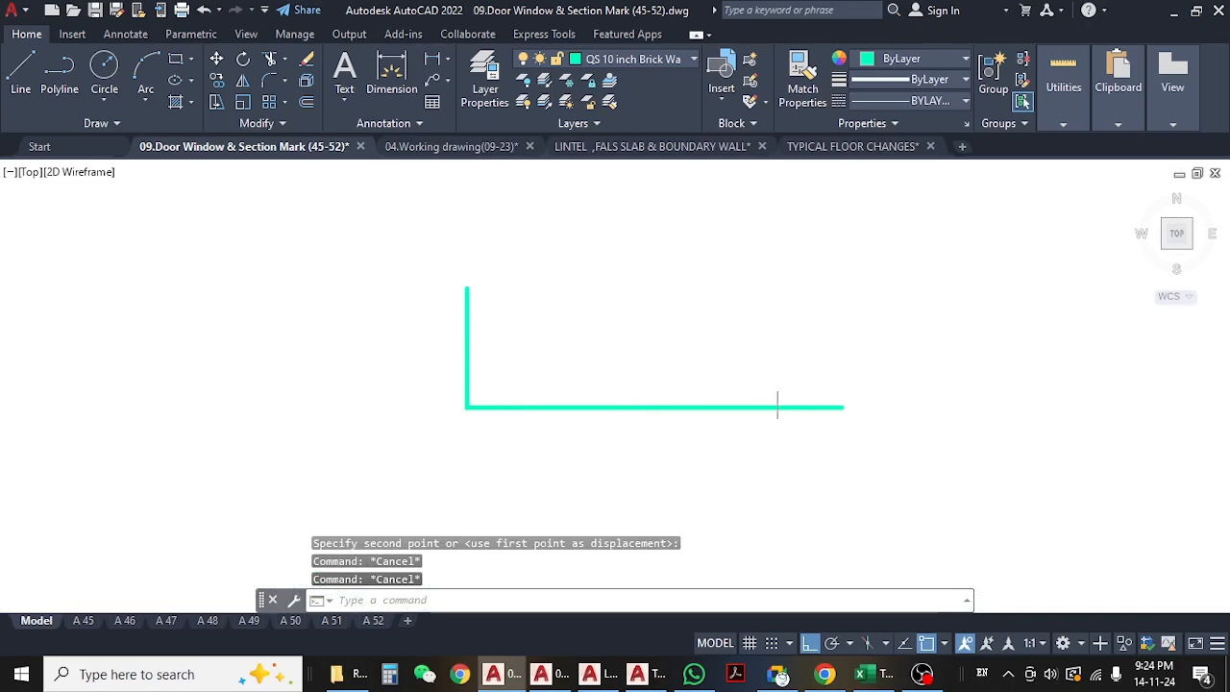
middle_drag(568, 347, 594, 355)
key(Escape)
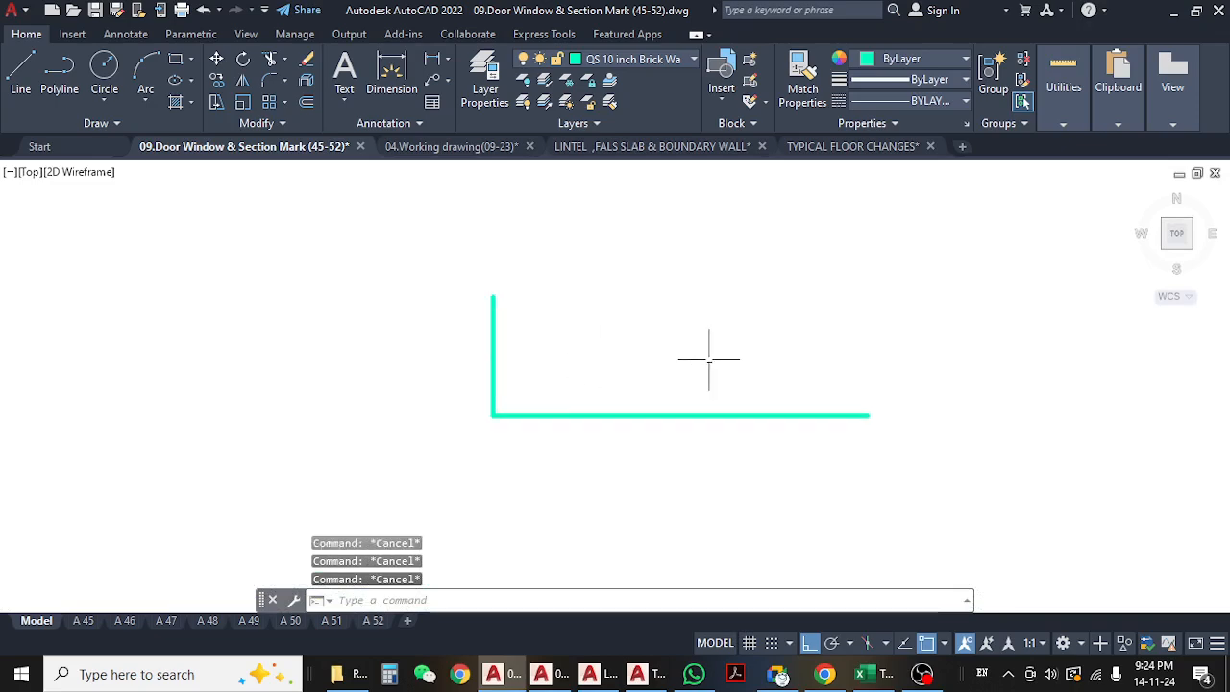
click(897, 303)
click(451, 461)
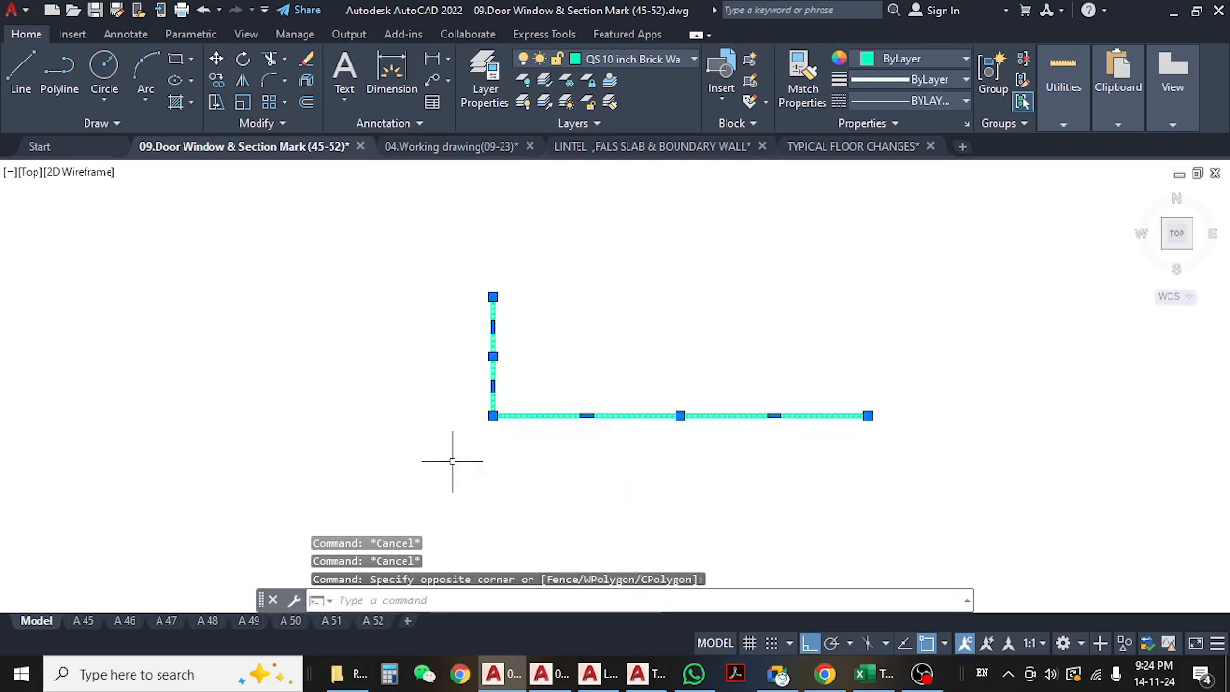
text(J)
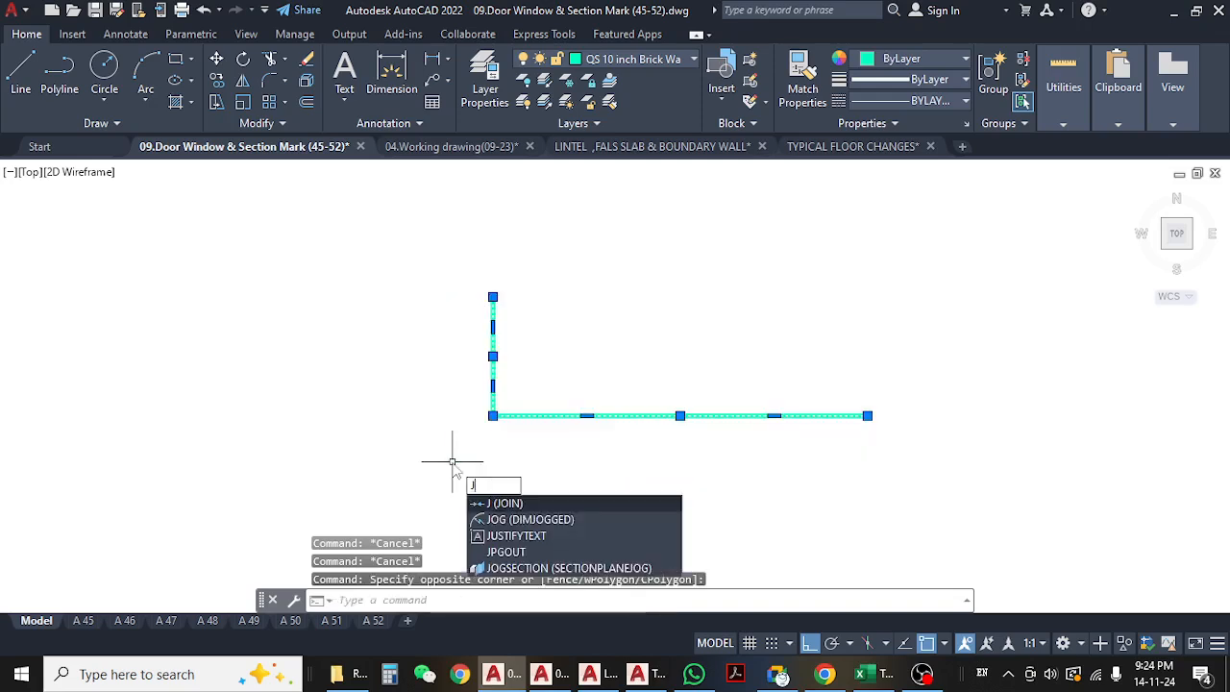
key(Escape)
- Join all the connected L-shaped wall lines into one polyline
click(908, 337)
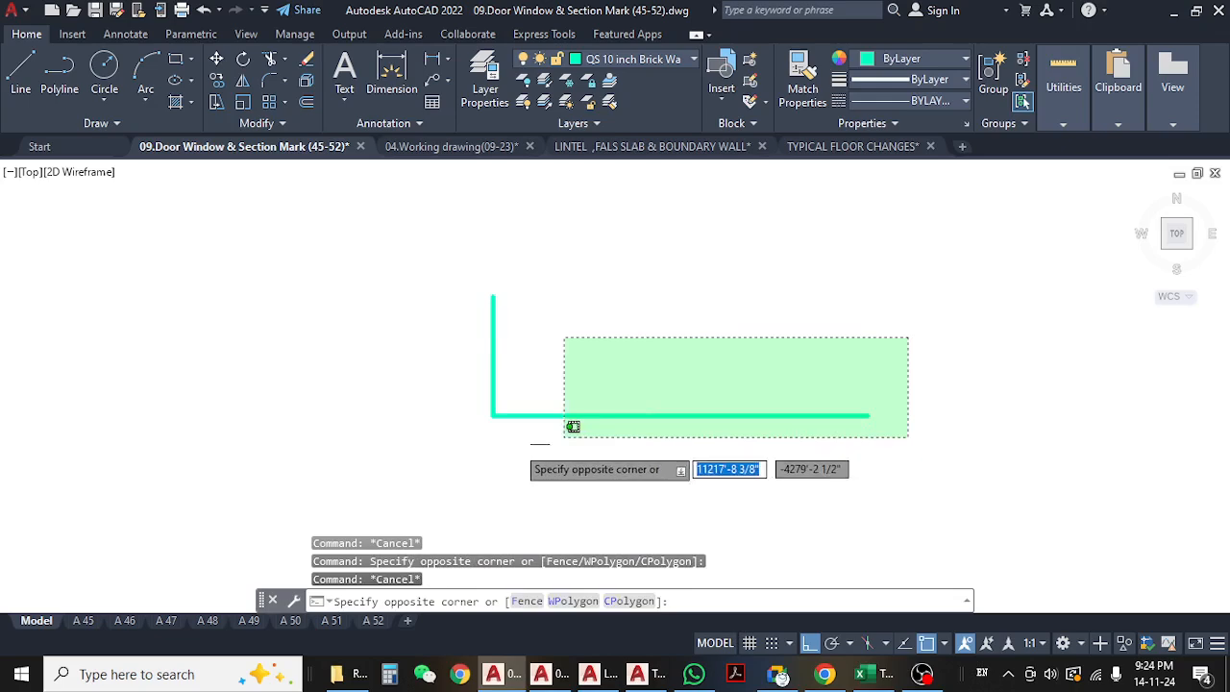
click(444, 455)
text(j)
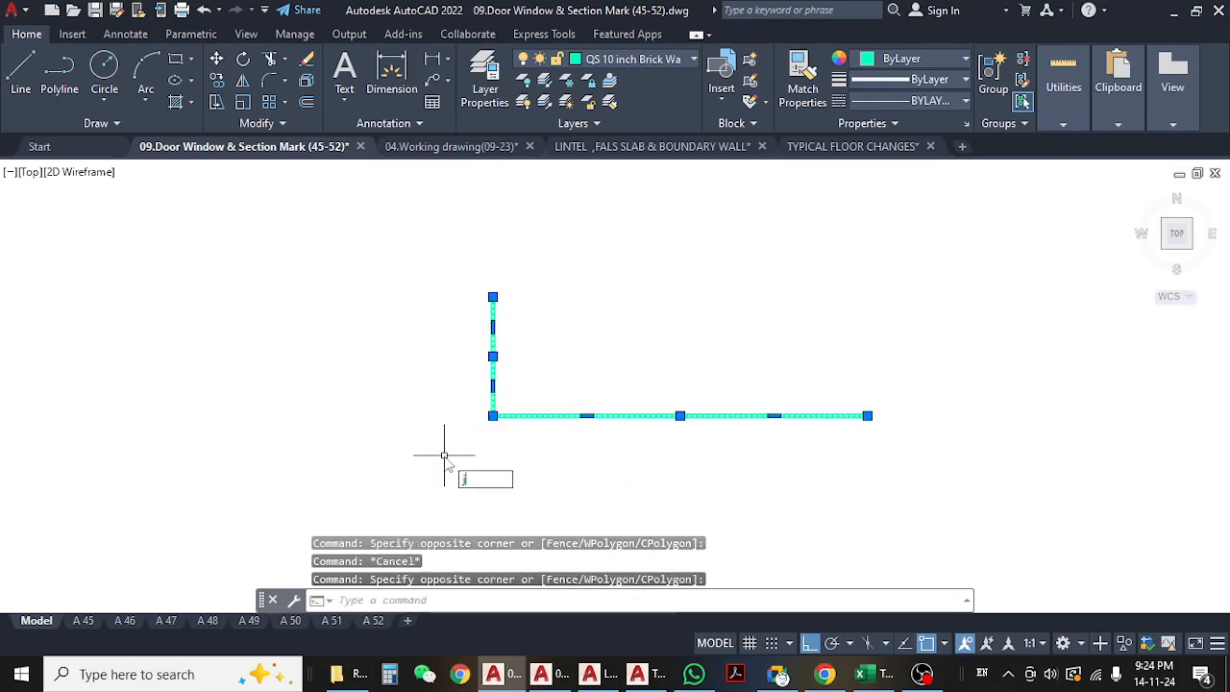
key(Return)
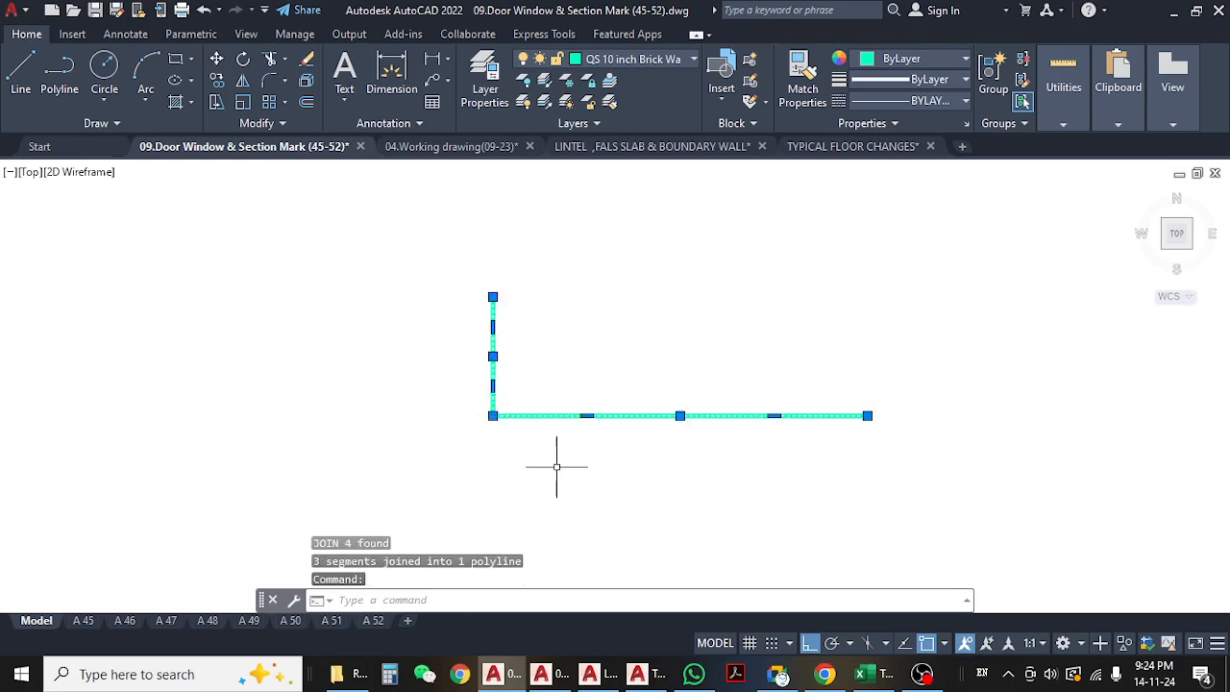
key(Escape)
key(Escape)
- List the properties of the joined wall polyline to read its total length
click(536, 416)
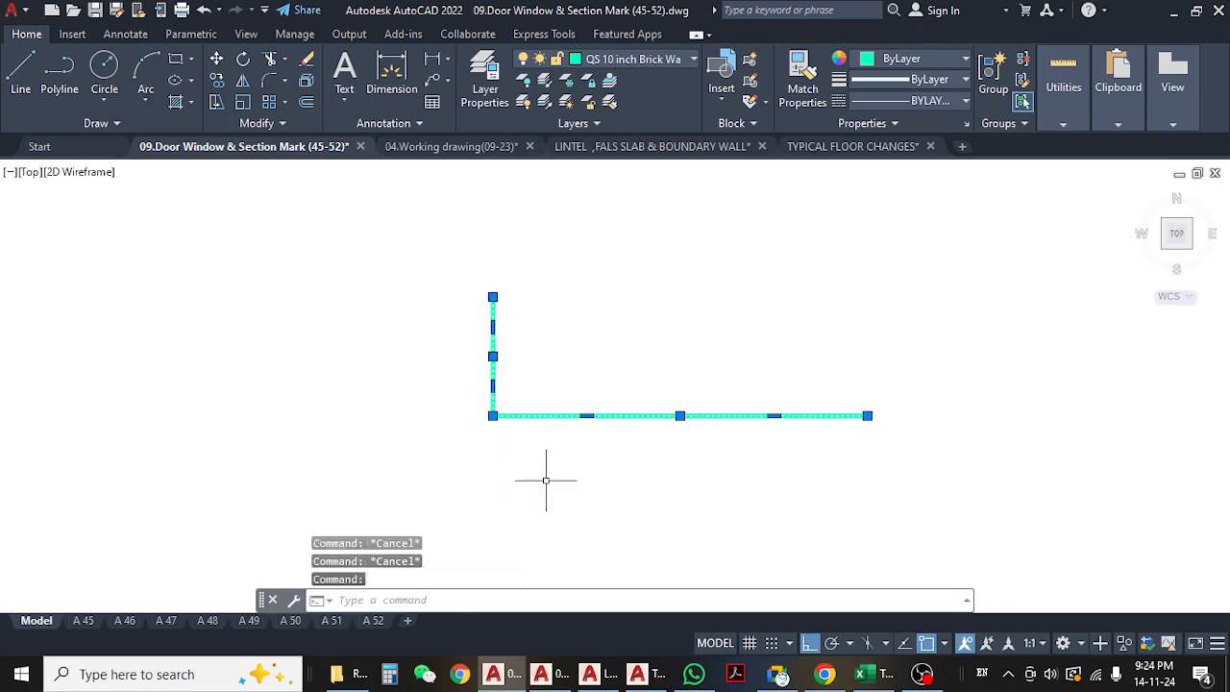
text(li)
key(Return)
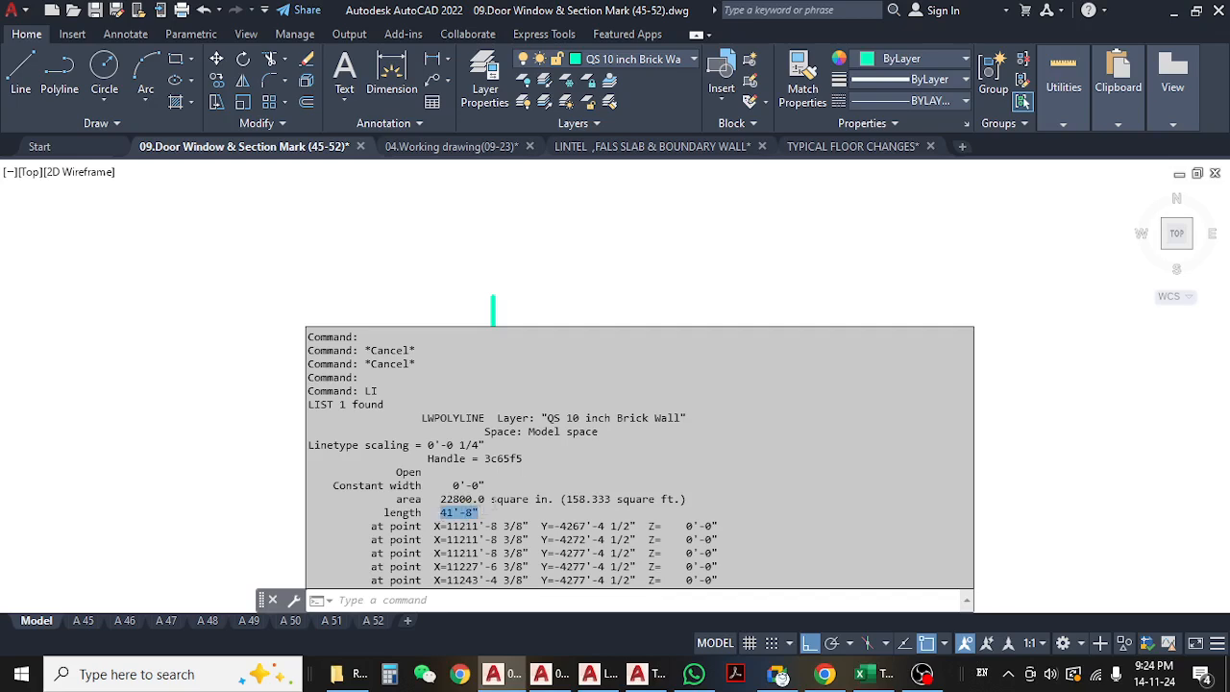
key(Escape)
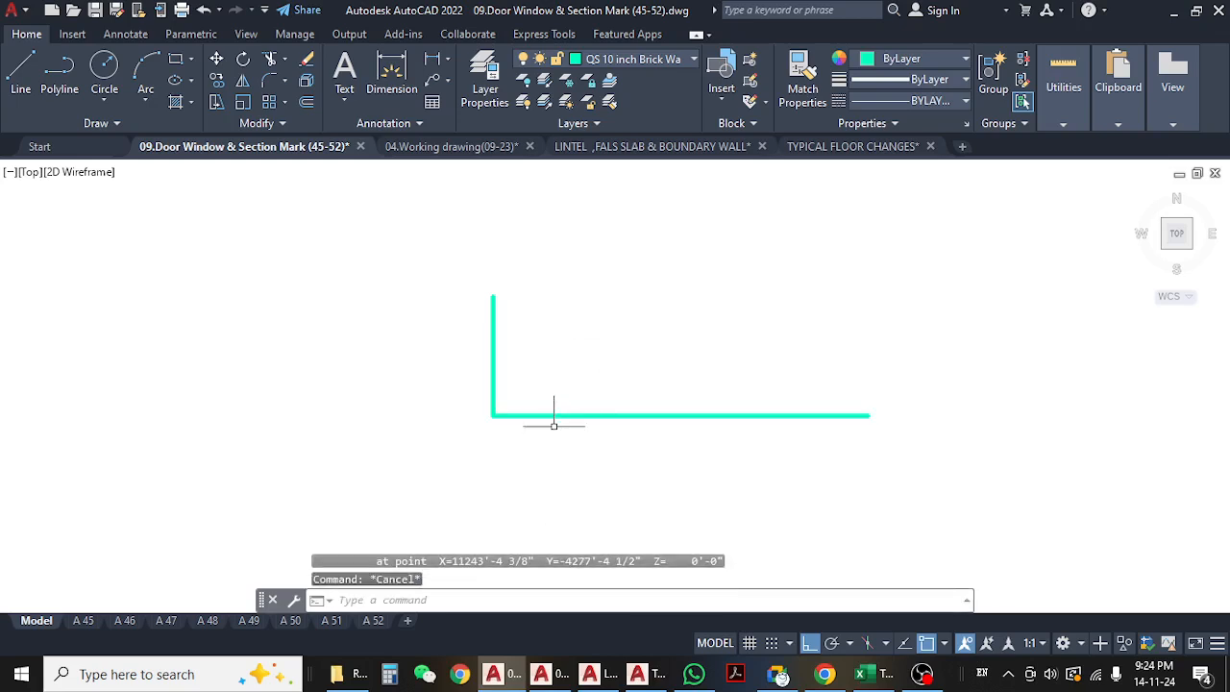
click(494, 389)
key(Escape)
- Switch to the Total Estimate-Khalil Garden.xlsx workbook in Excel and set the ground floor wall centre line total length in E105 to 41.67
click(865, 673)
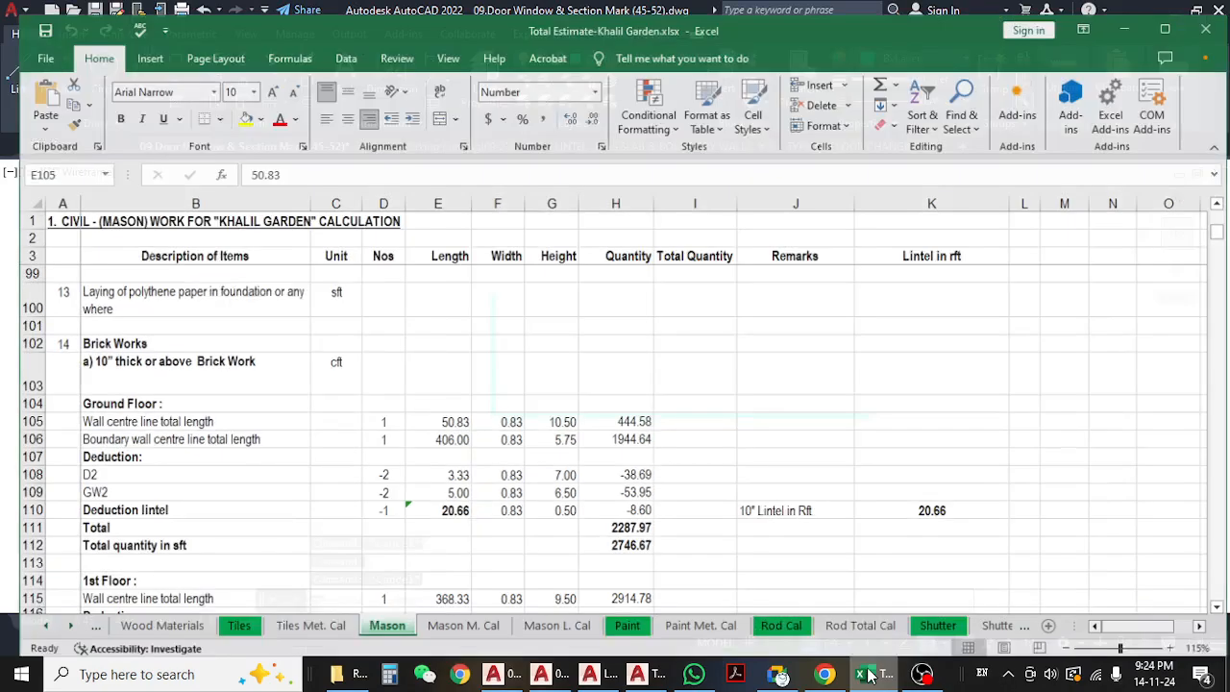
click(414, 416)
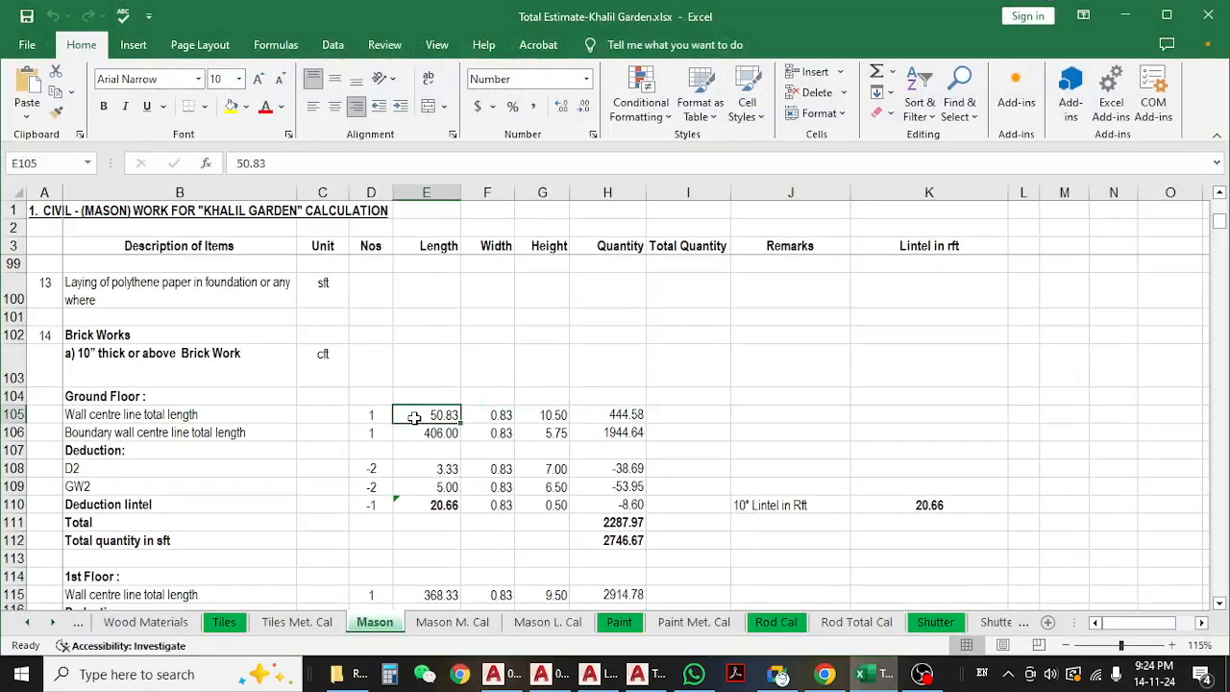
text(41.67)
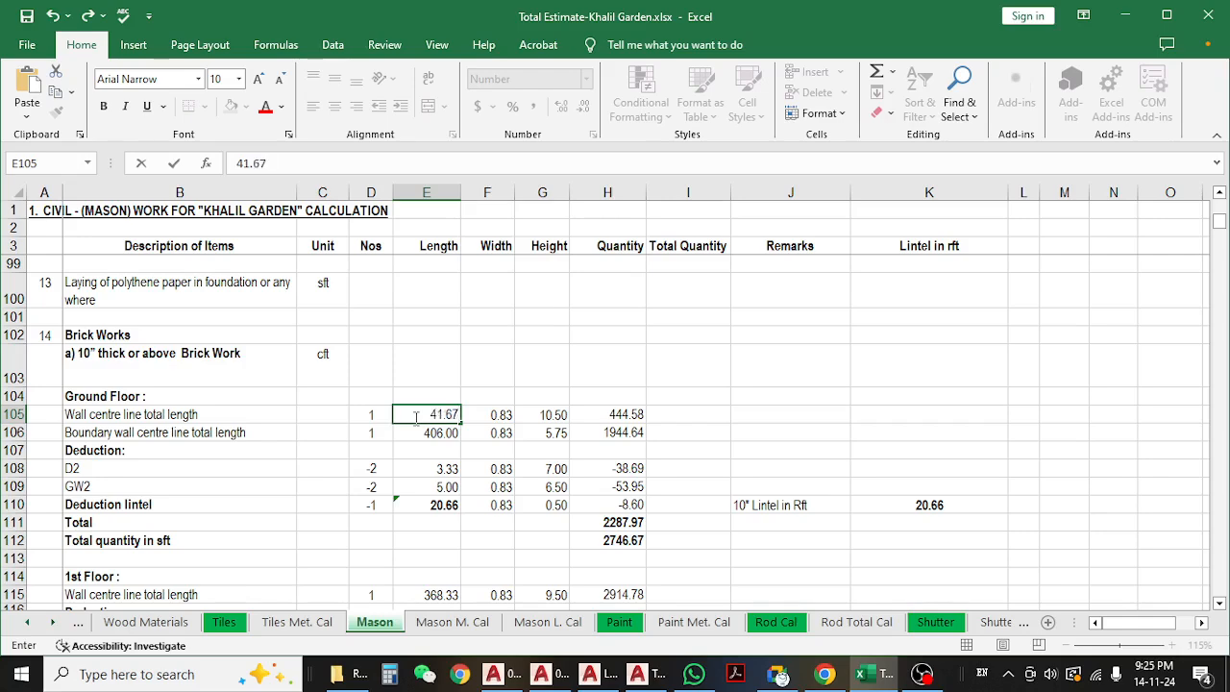
key(Return)
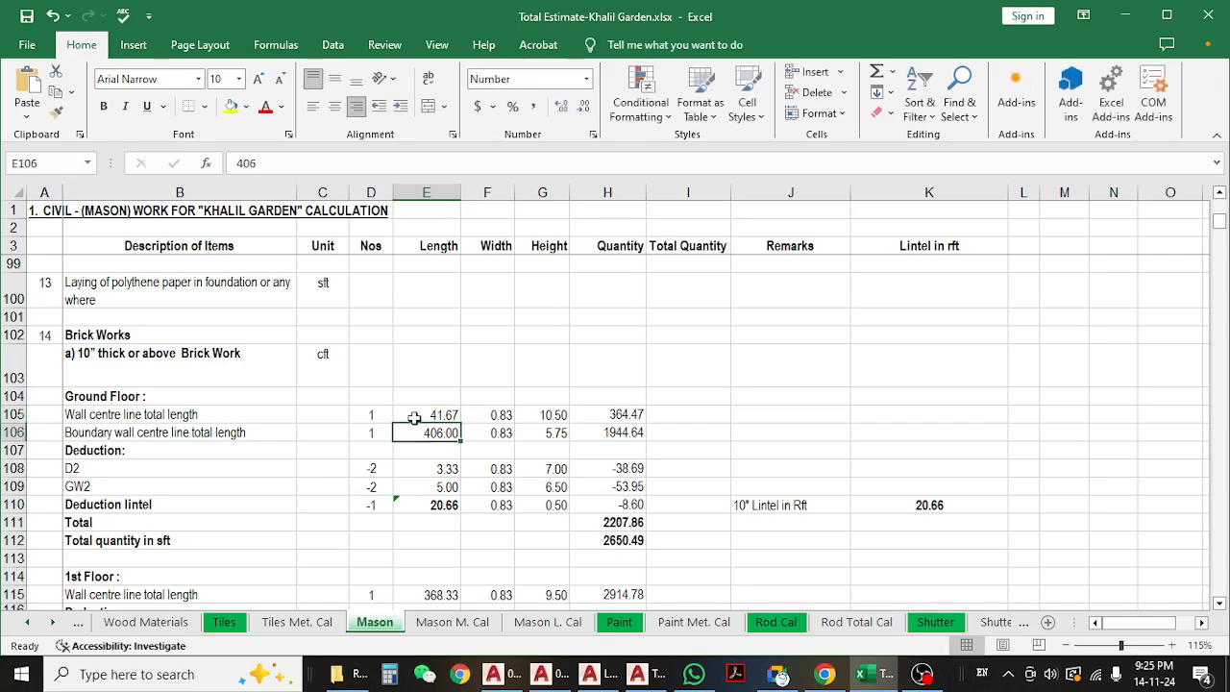
- Check the length, width and height values of the ground floor wall centre line row, and the boundary wall width below it
click(414, 417)
click(490, 417)
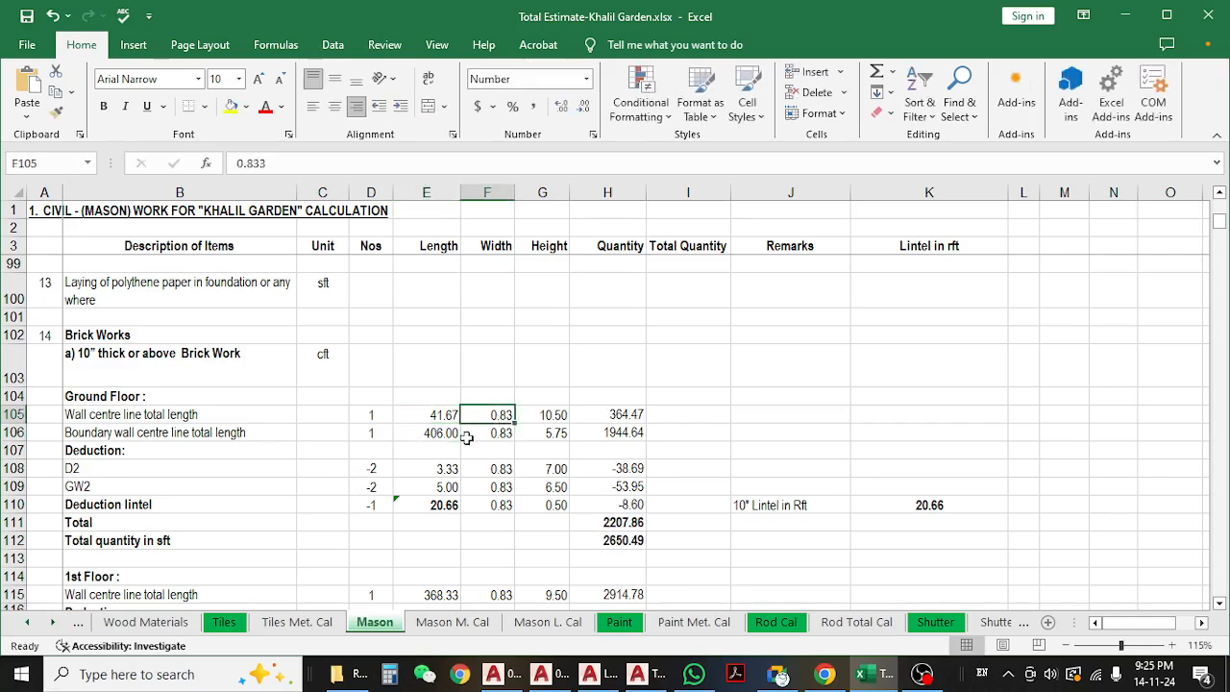
click(490, 435)
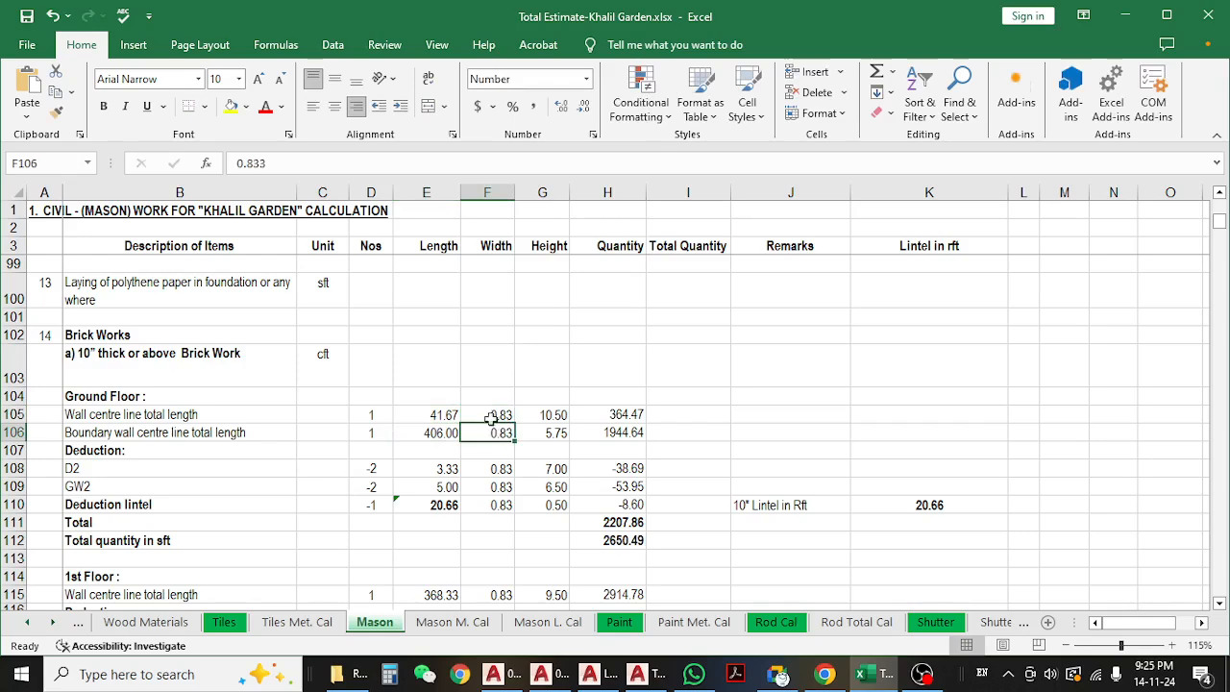
click(493, 415)
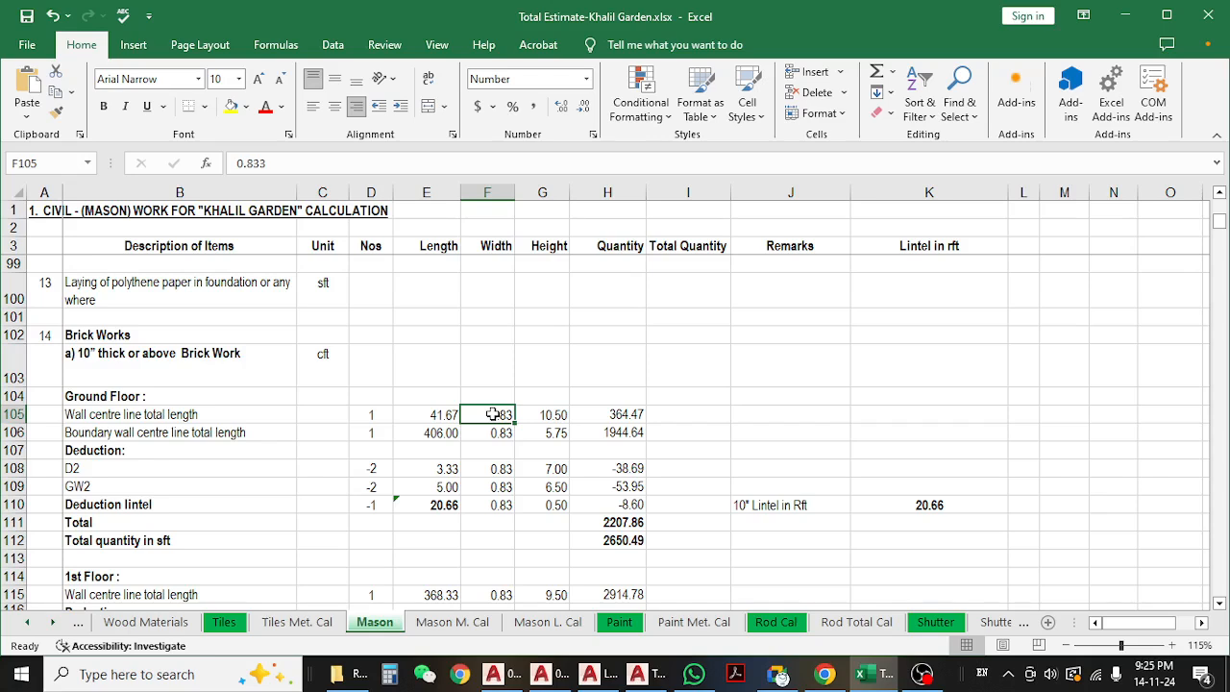
click(531, 413)
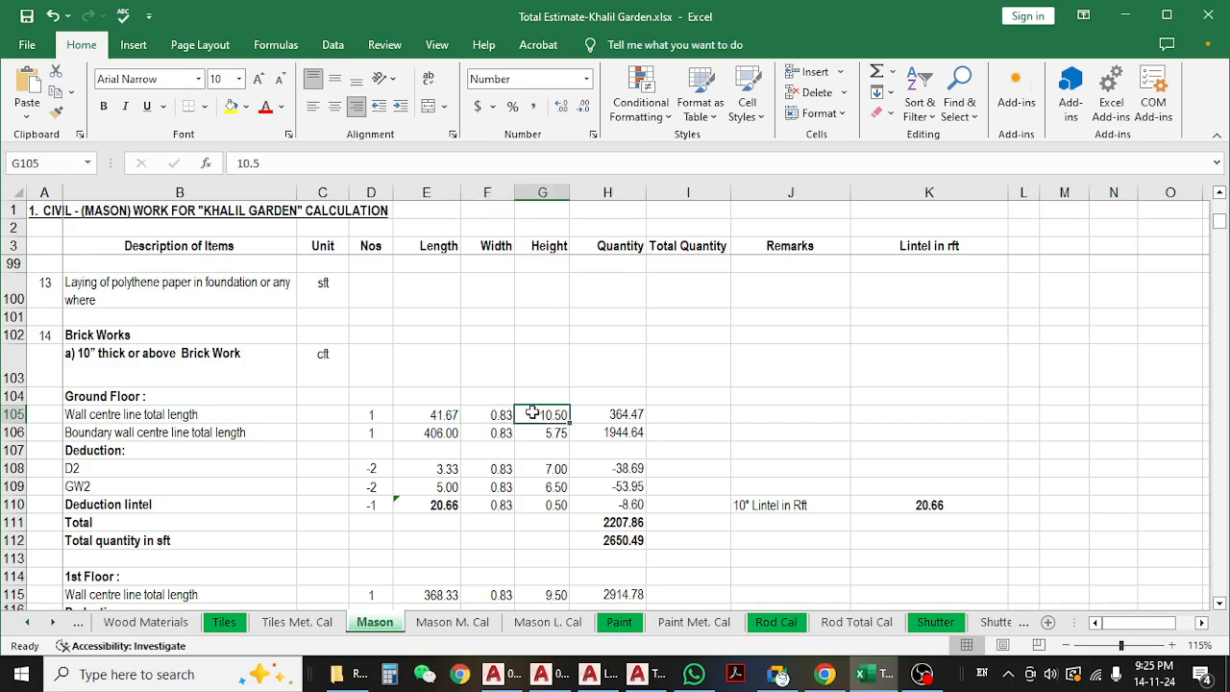
click(496, 419)
click(556, 419)
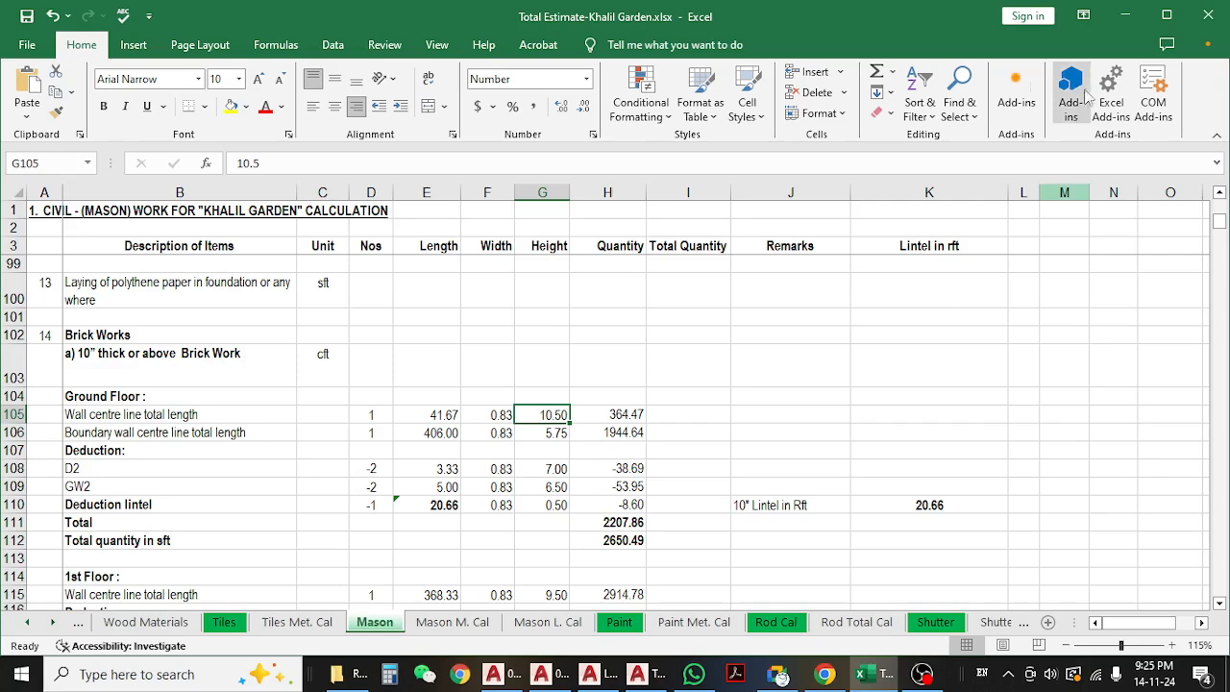
- Browse to the RE-03 Plan & section folder in File Explorer, then bring up the 04.Working drawing(09-23) drawing in AutoCAD
click(1122, 16)
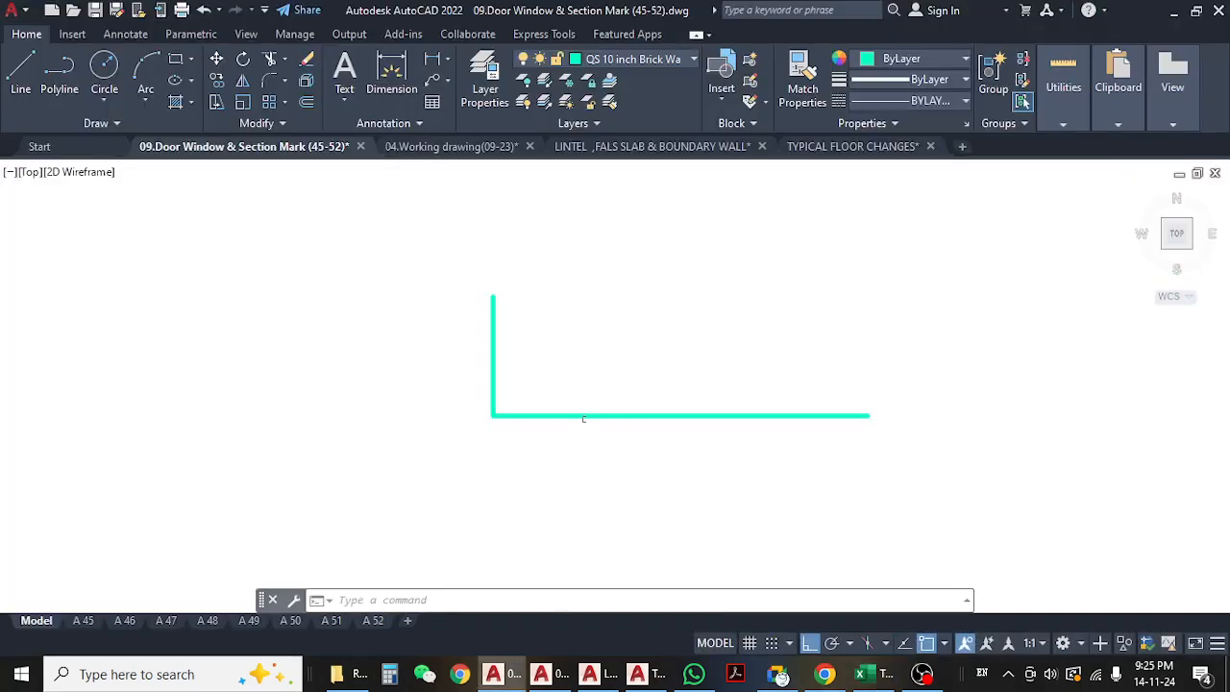
scroll(584, 419, down, 5)
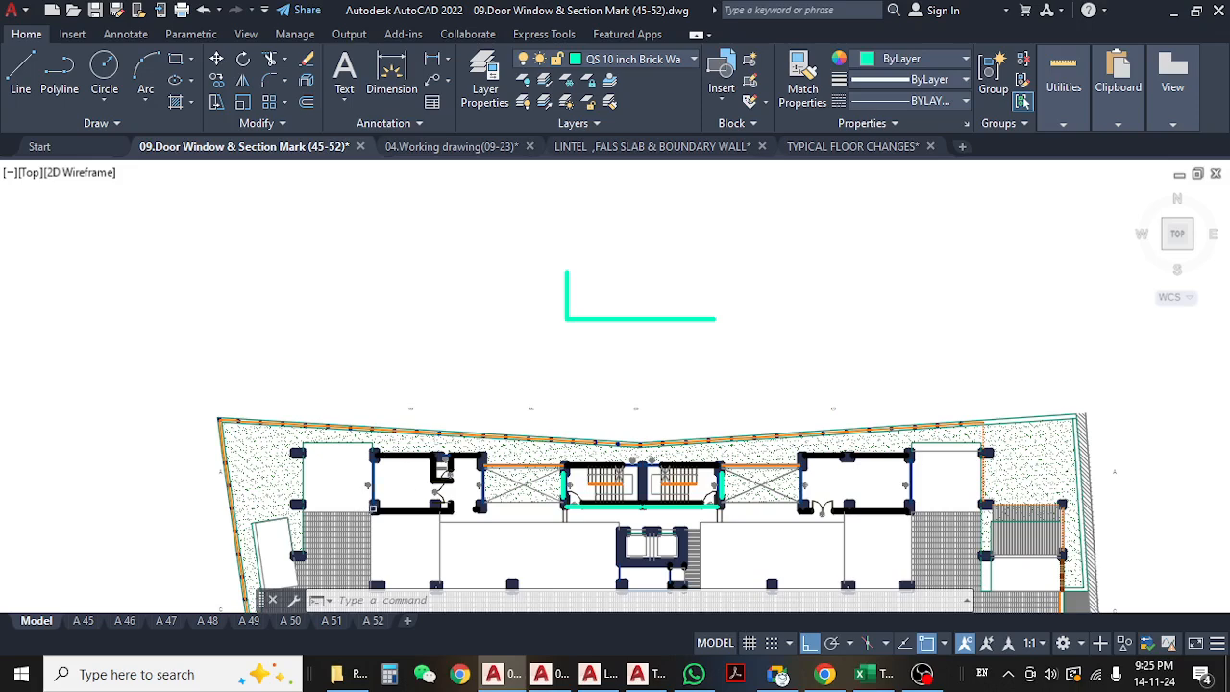
click(346, 674)
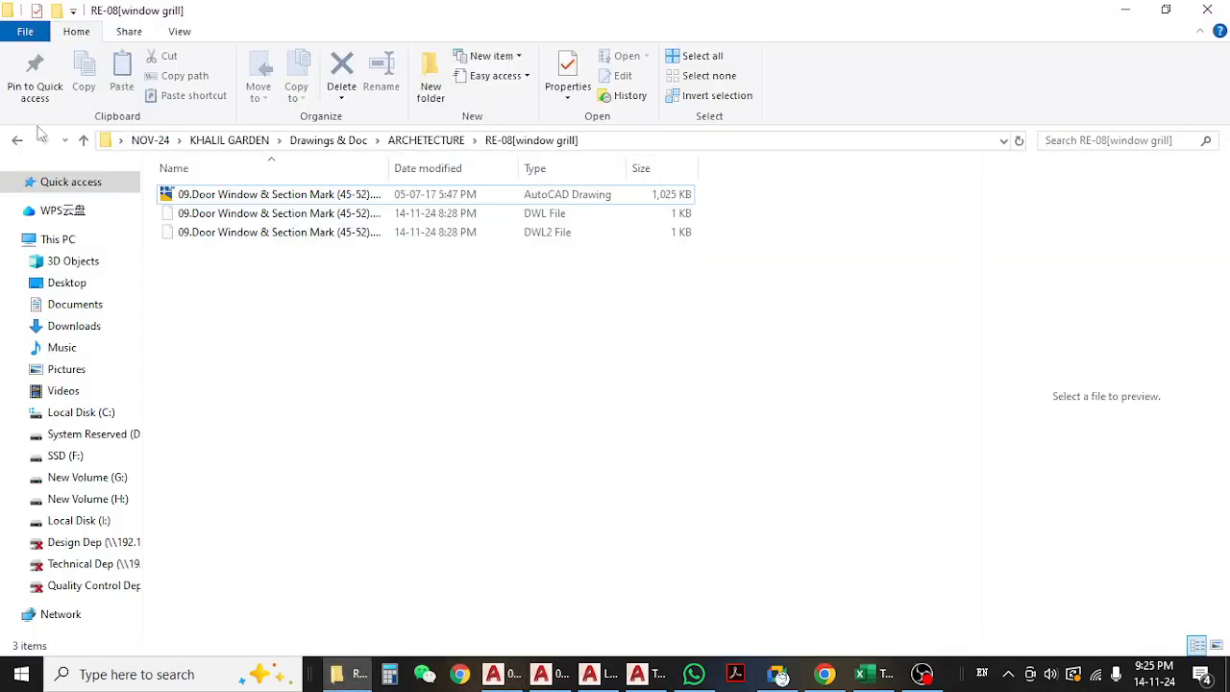
click(17, 141)
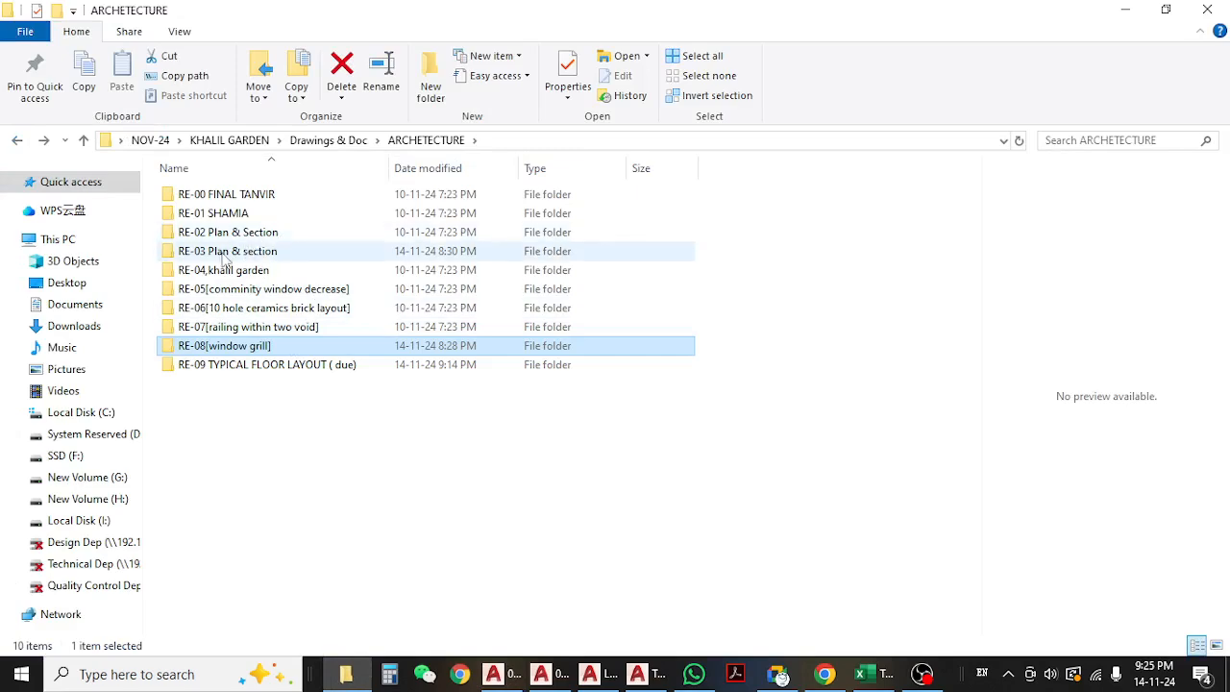
click(265, 256)
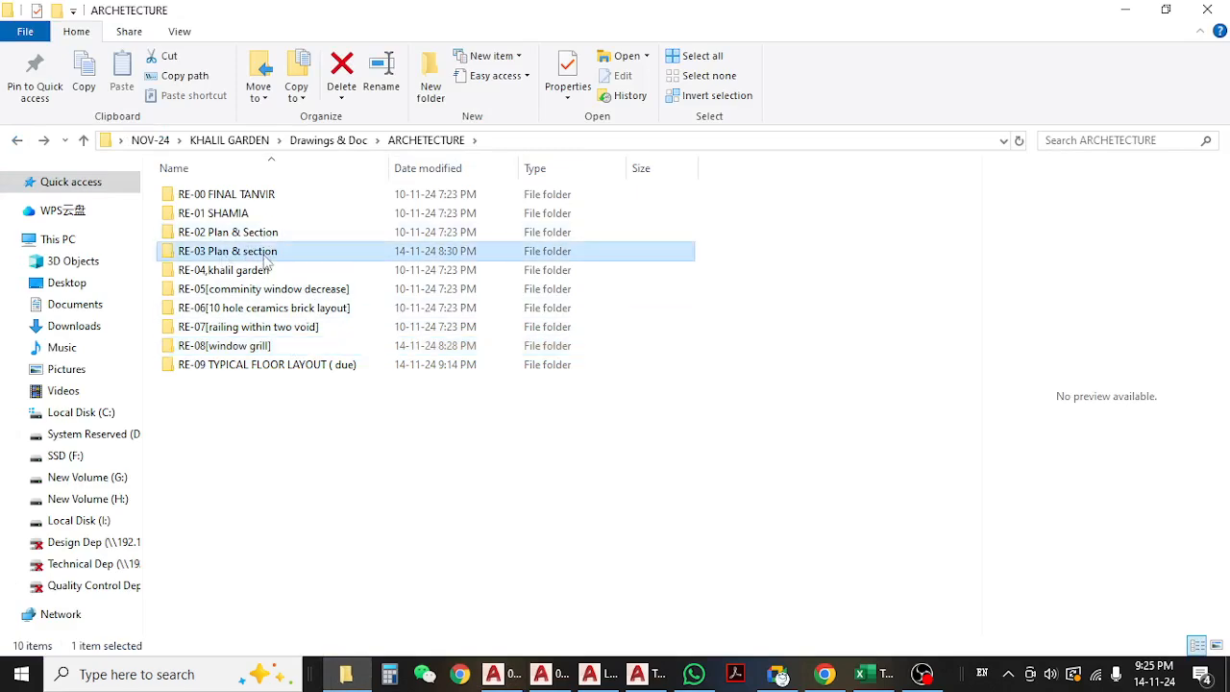
double_click(288, 256)
click(230, 197)
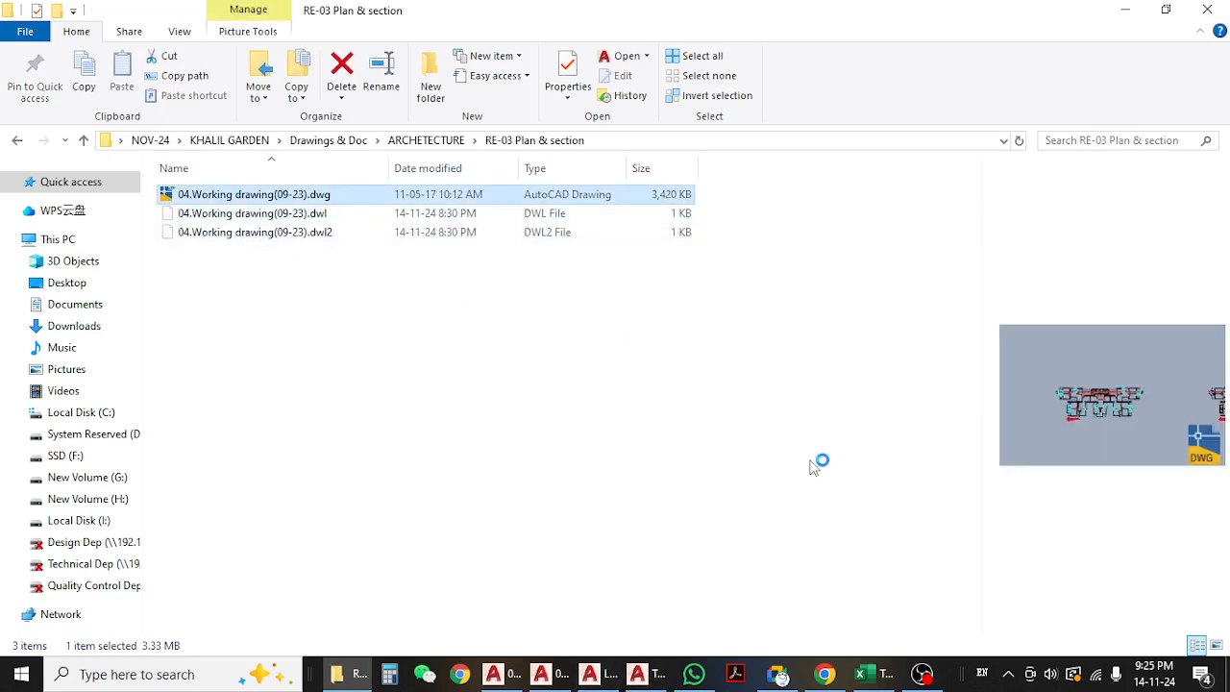
key(alt+Tab)
key(ctrl+Tab)
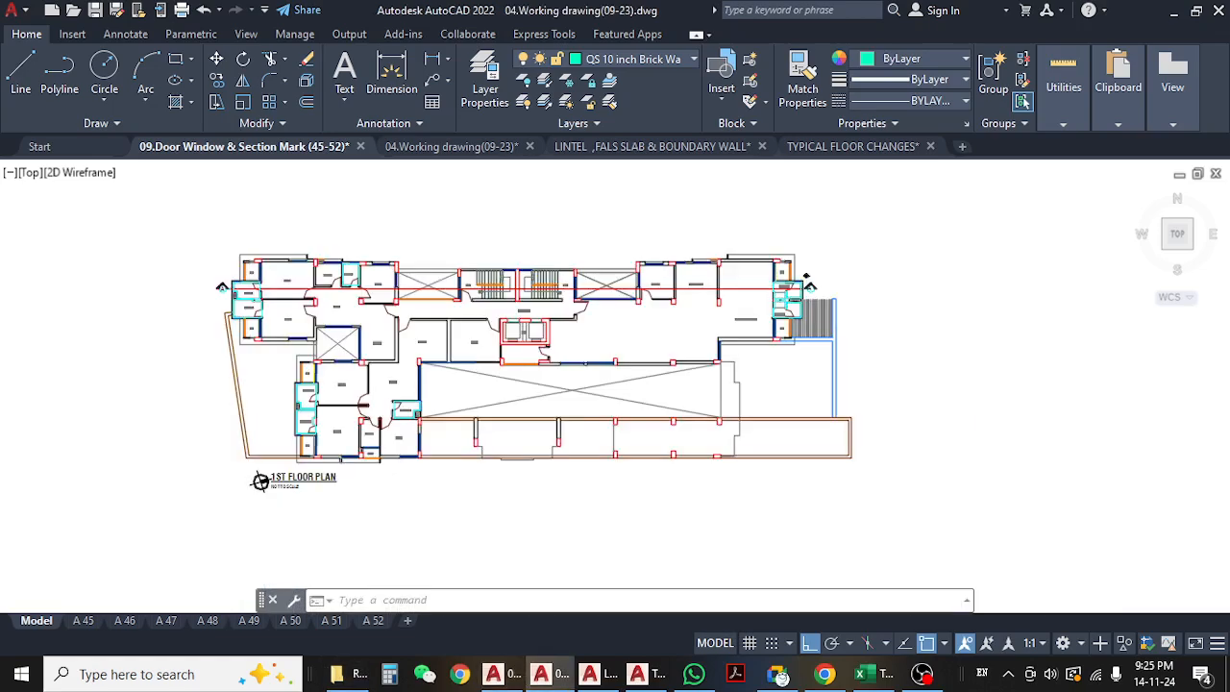
- Start a linear dimension from the ground floor level mark to the 1st floor level mark beside Section AA in 04.Working drawing(09-23)
middle_drag(702, 357, 518, 405)
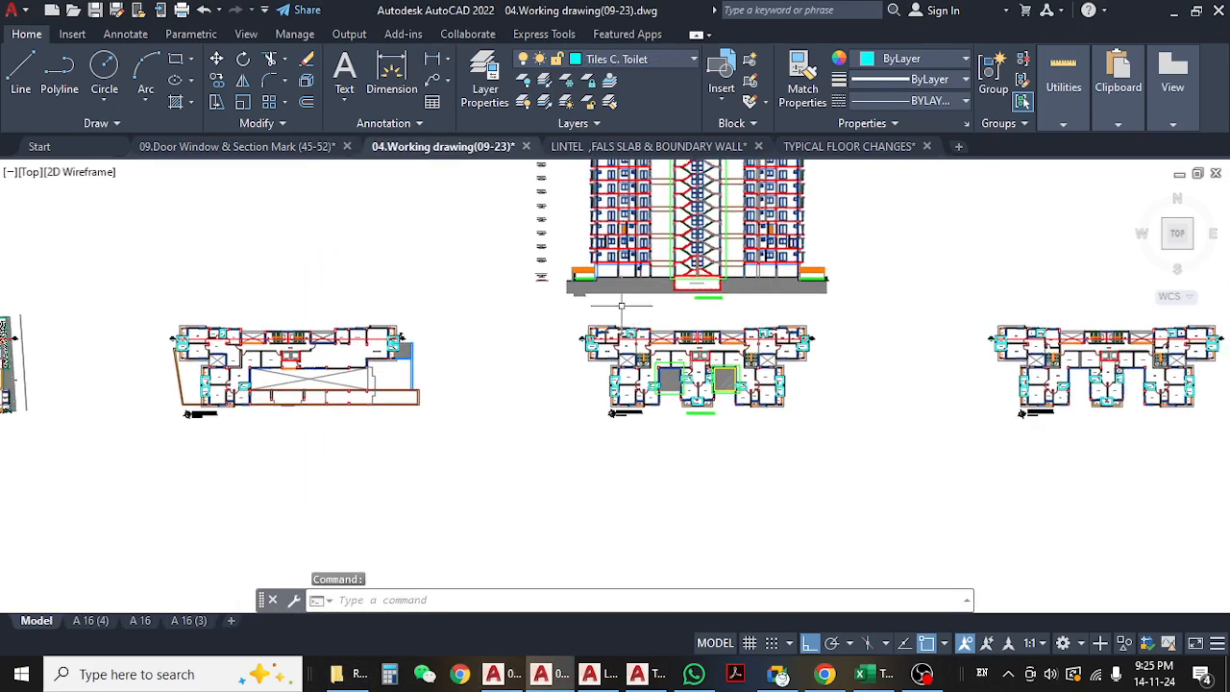
middle_drag(646, 281, 587, 432)
scroll(651, 213, up, 2)
scroll(651, 213, up, 2)
scroll(640, 288, down, 4)
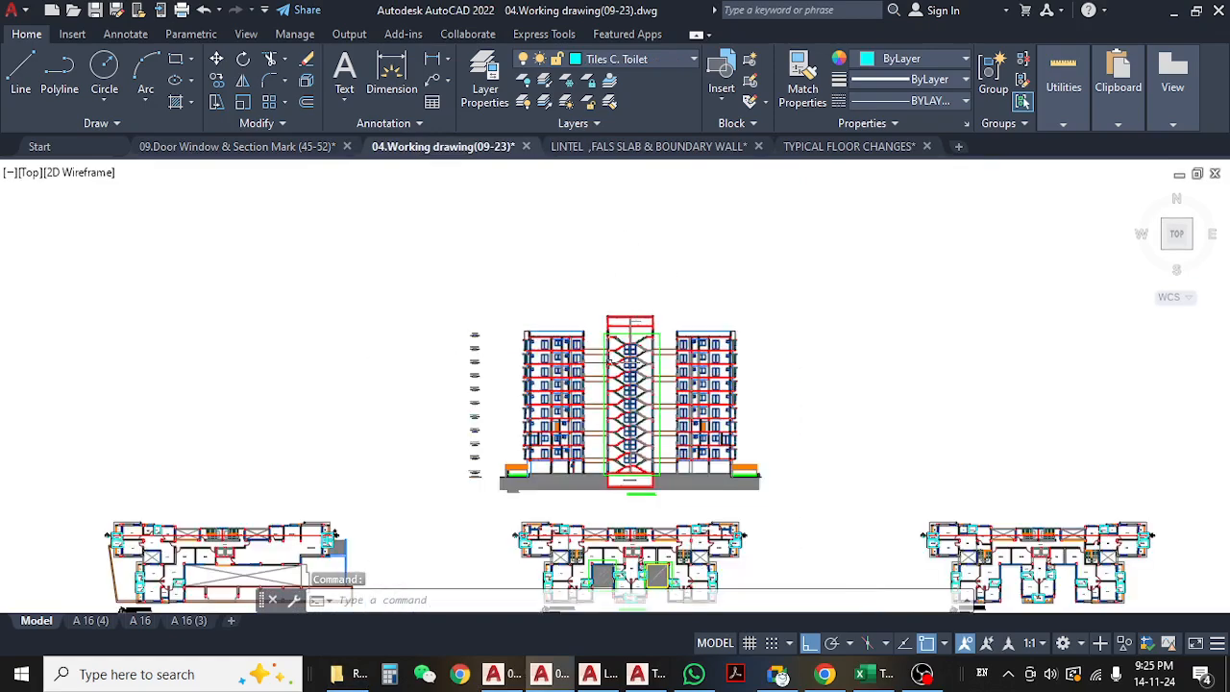
scroll(483, 502, up, 8)
middle_drag(505, 272, 503, 340)
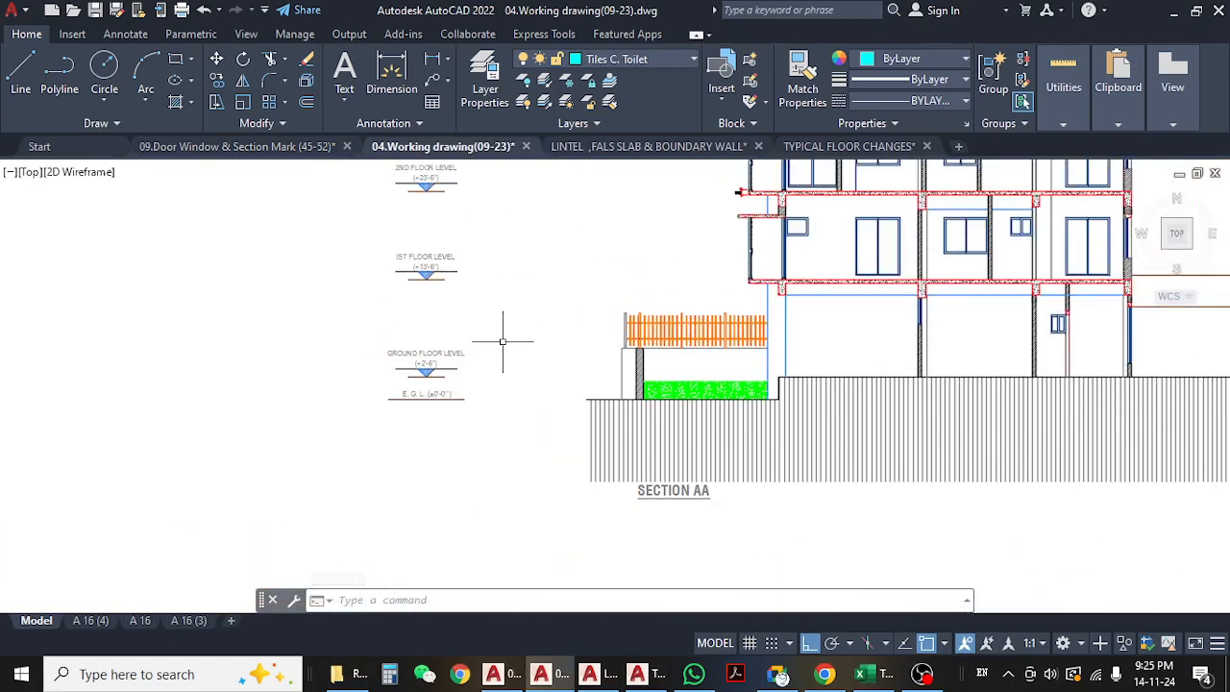
scroll(502, 340, up, 2)
click(432, 59)
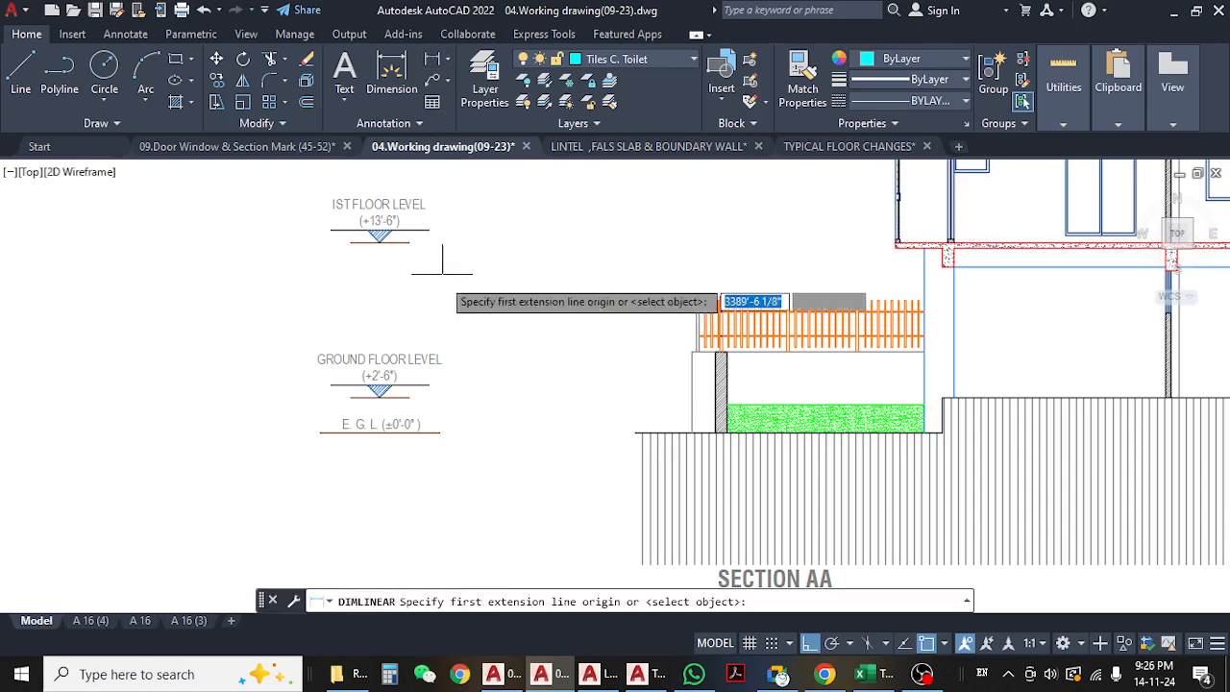
click(409, 398)
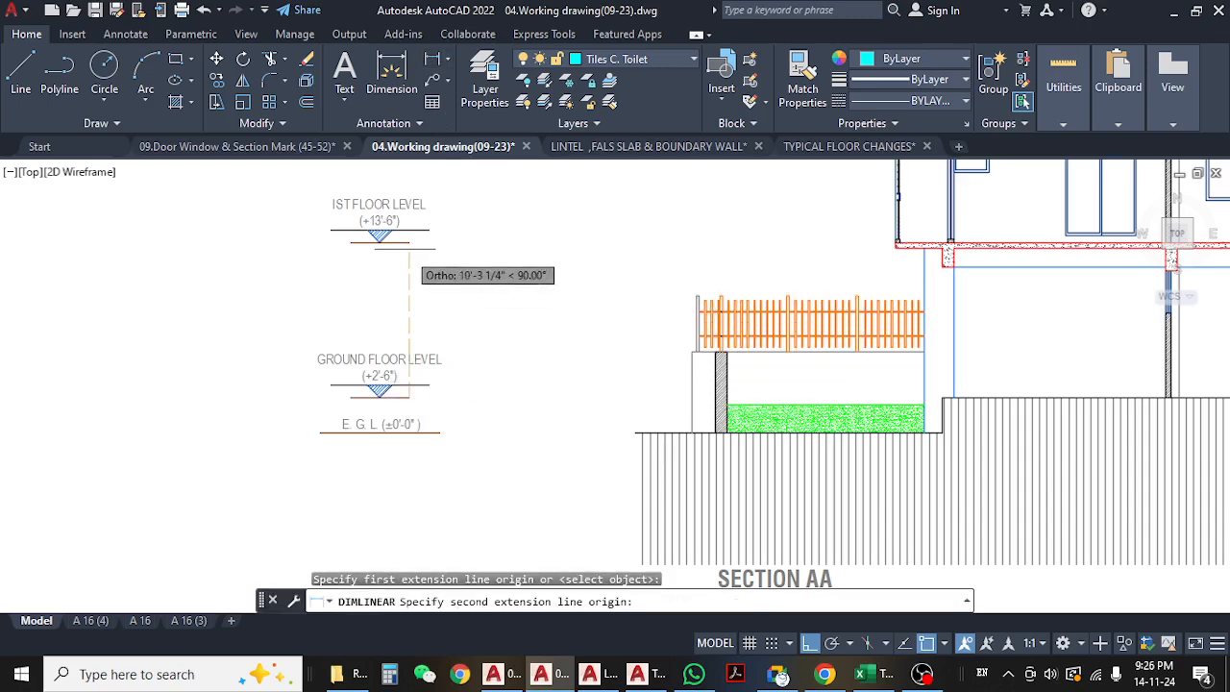
click(410, 243)
- Check the floor-to-floor dimension preview against the ground floor wall and beam in Section AA, leaving it unplaced
scroll(452, 321, up, 3)
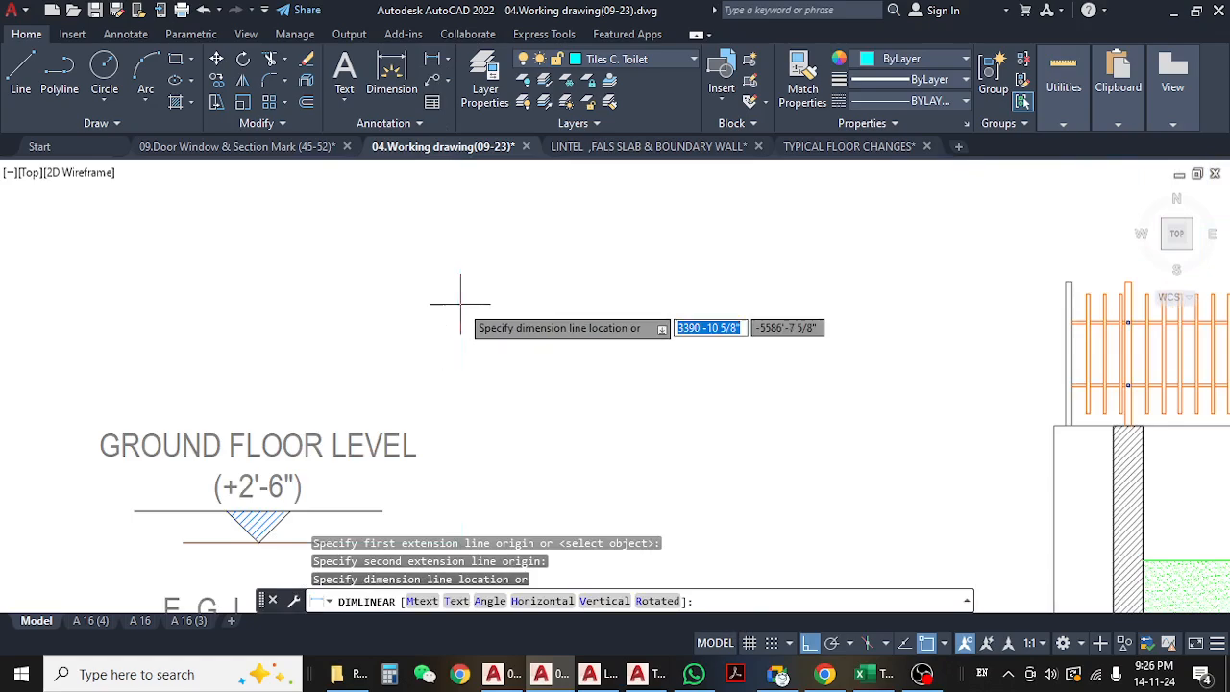
scroll(459, 325, down, 7)
scroll(699, 309, up, 5)
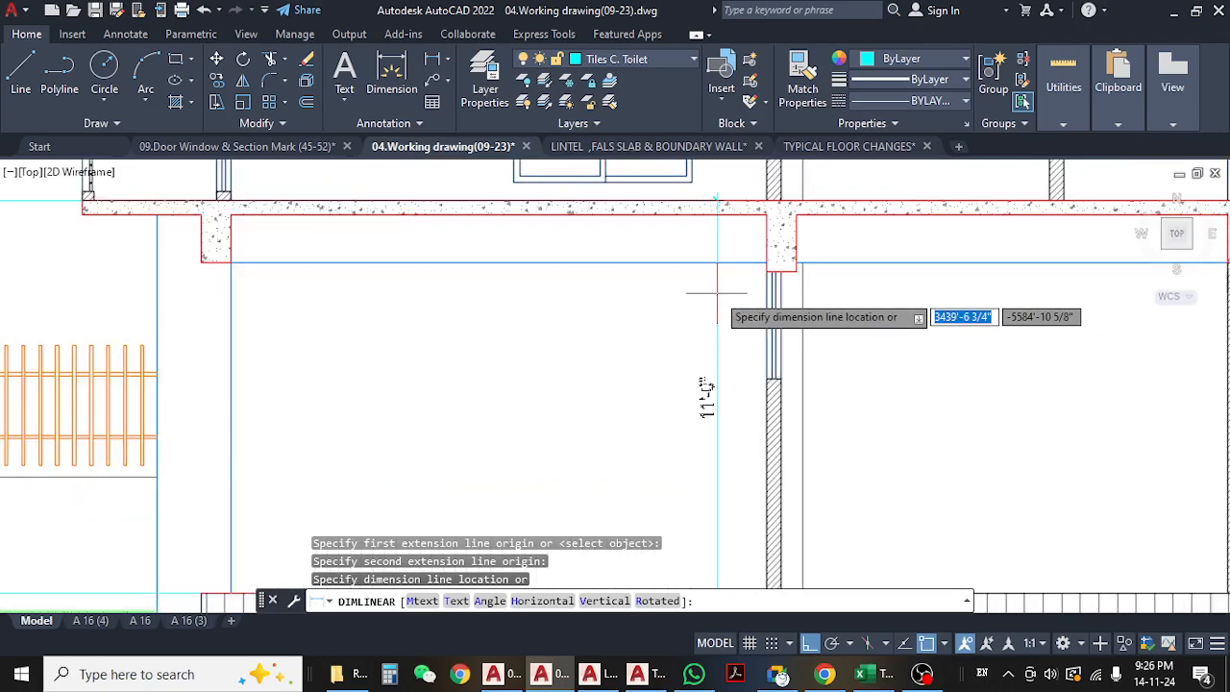
scroll(677, 332, up, 6)
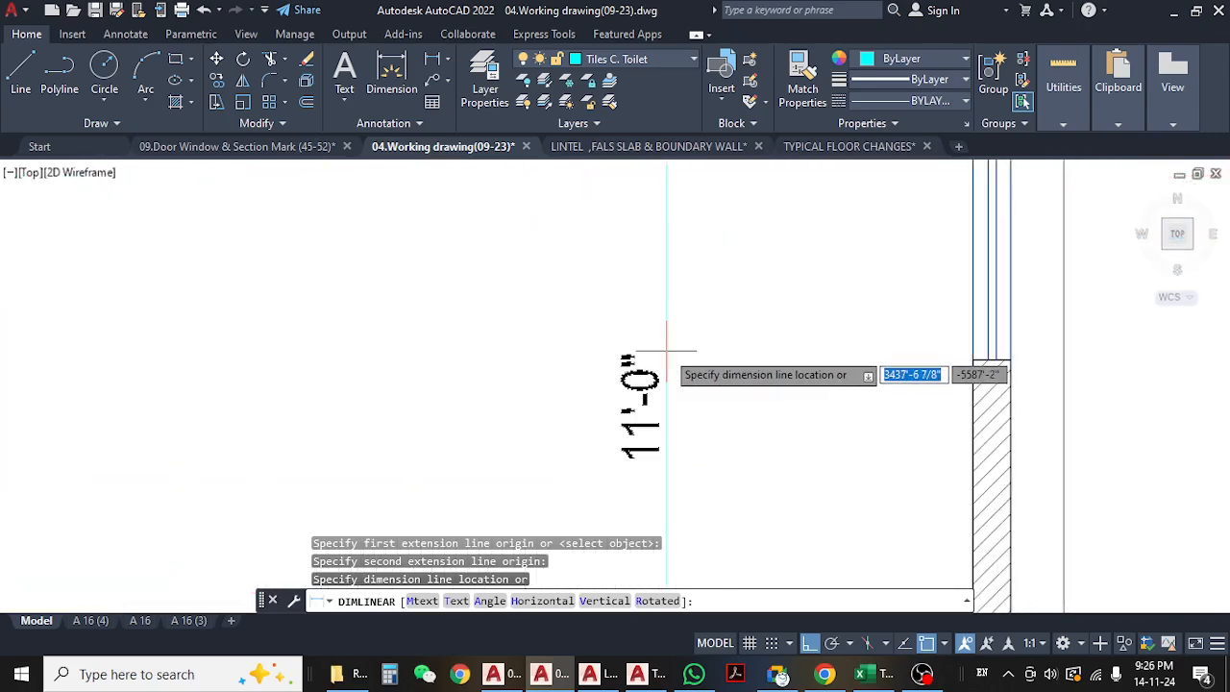
scroll(665, 352, down, 3)
scroll(665, 352, down, 3)
key(Escape)
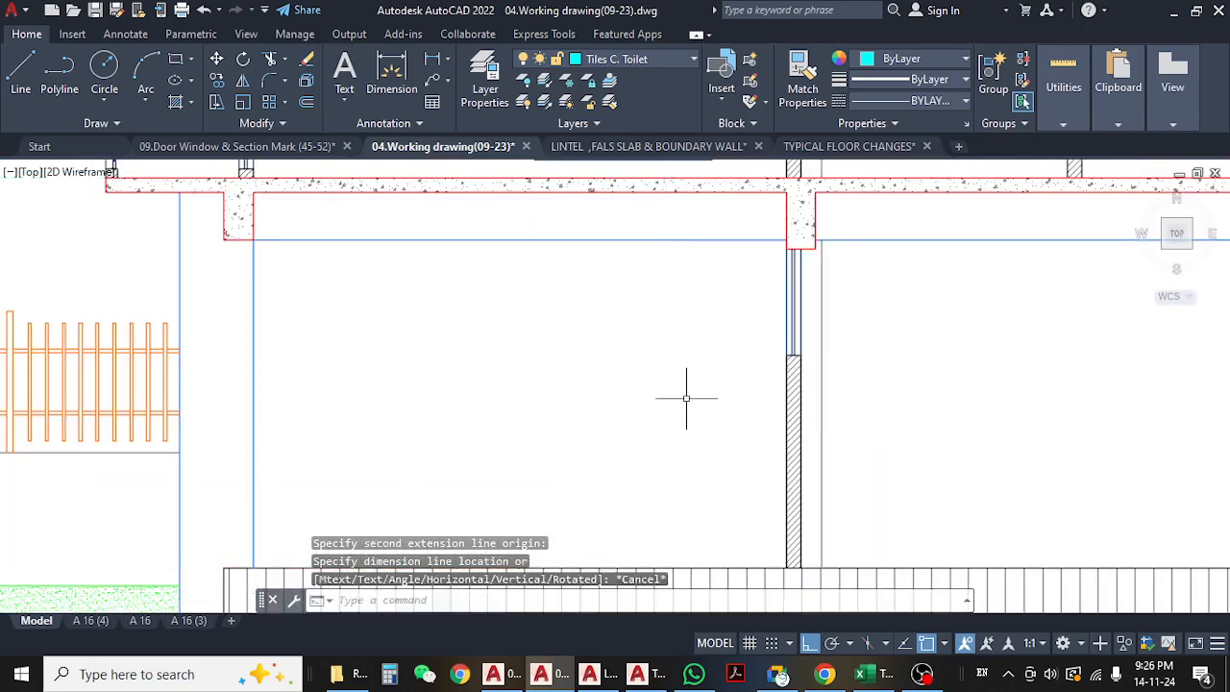
- Switch to the Excel estimate and check the length, height and quantity formula of the ground floor wall centre line row
click(862, 674)
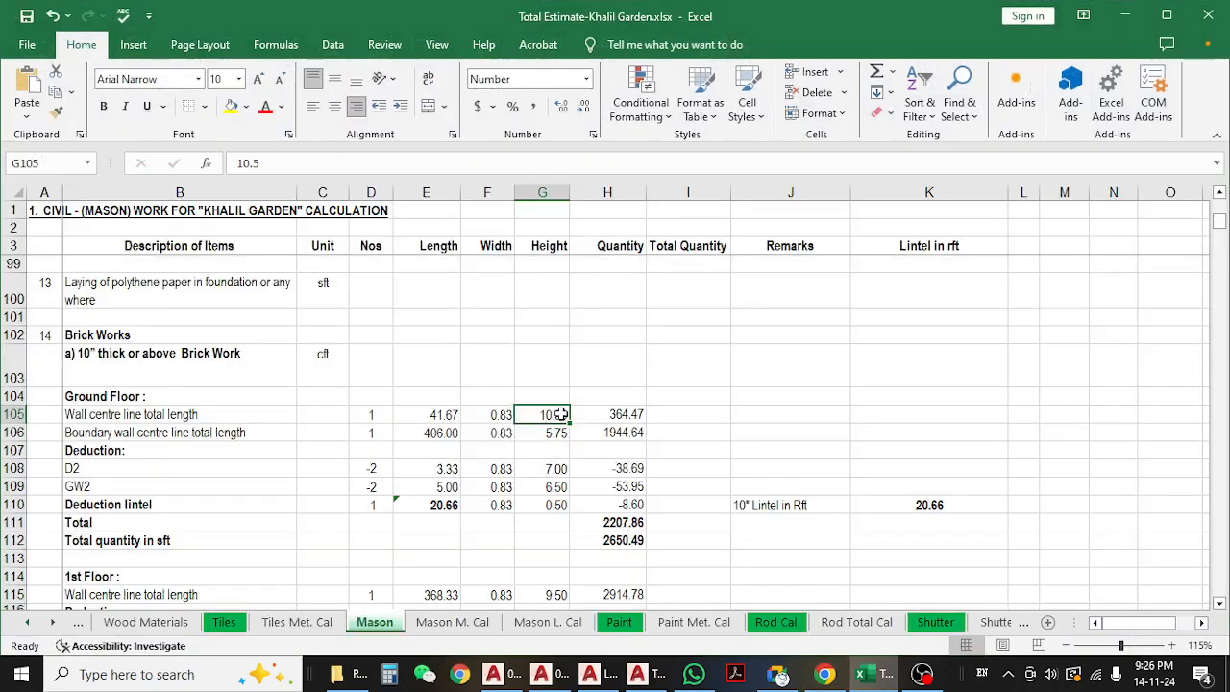
click(446, 420)
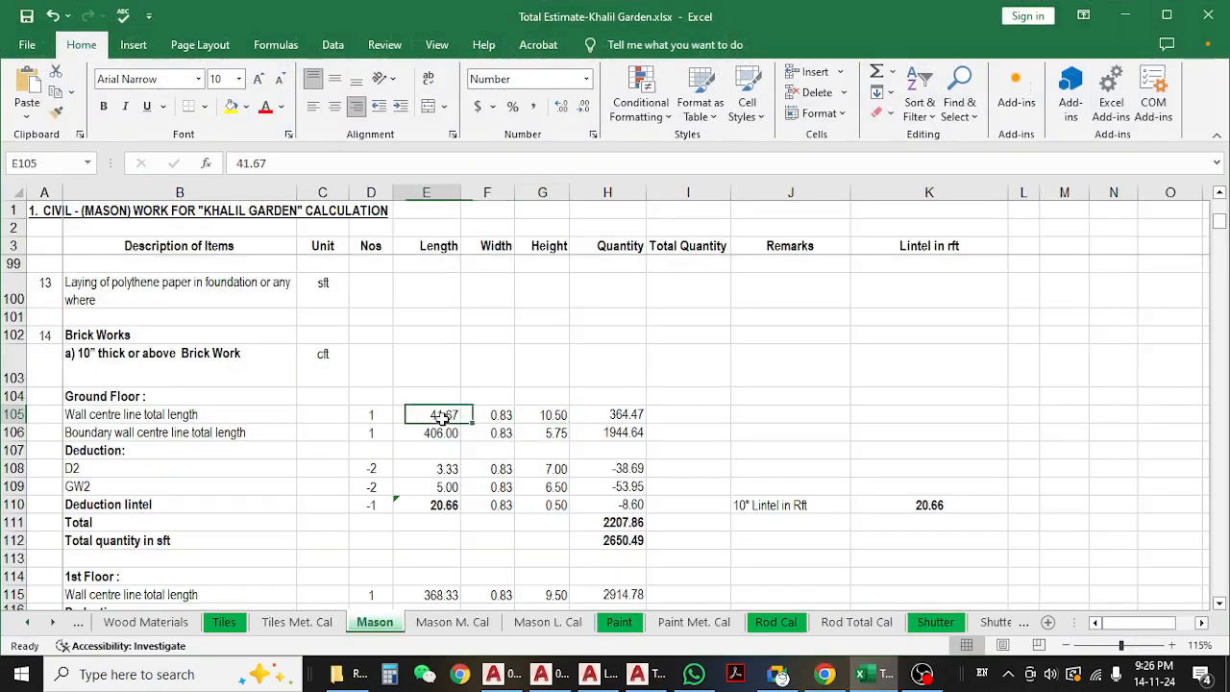
click(566, 414)
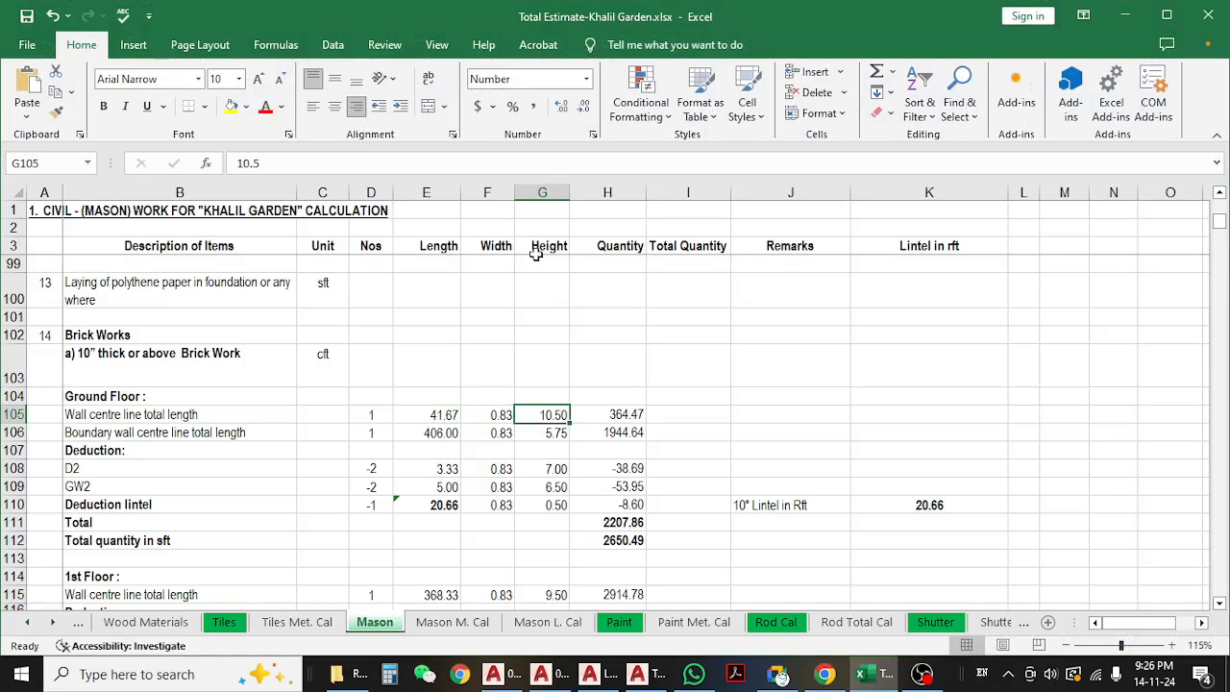
click(626, 417)
click(406, 169)
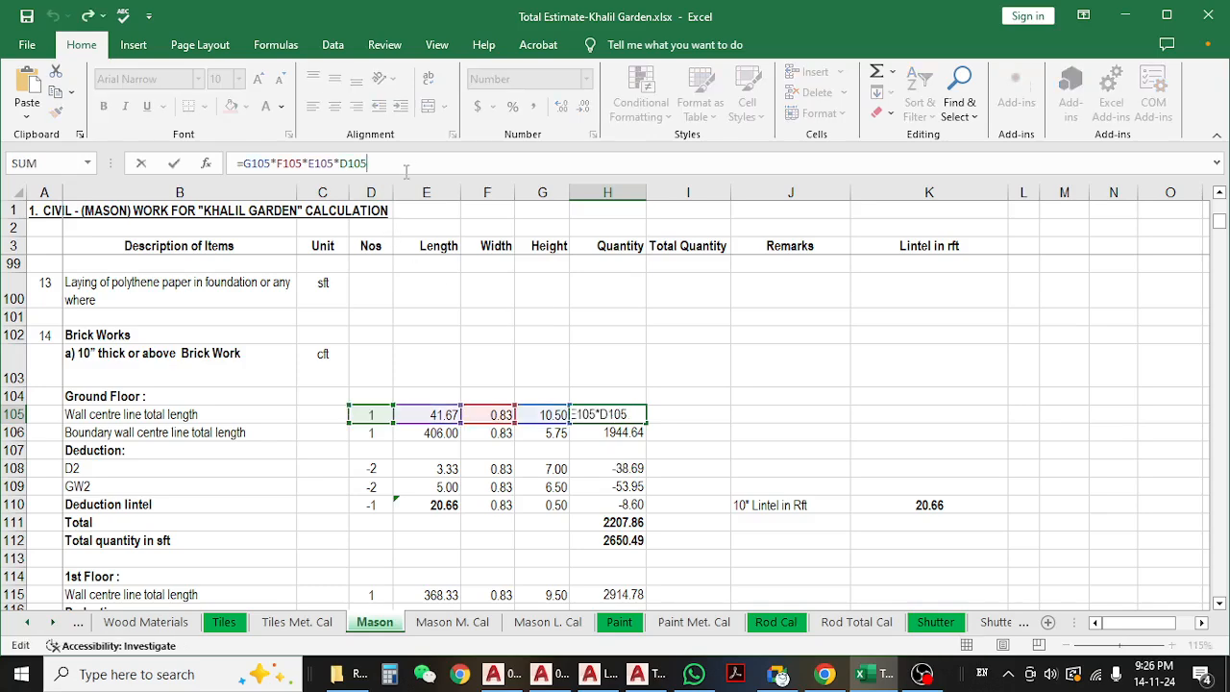
key(Escape)
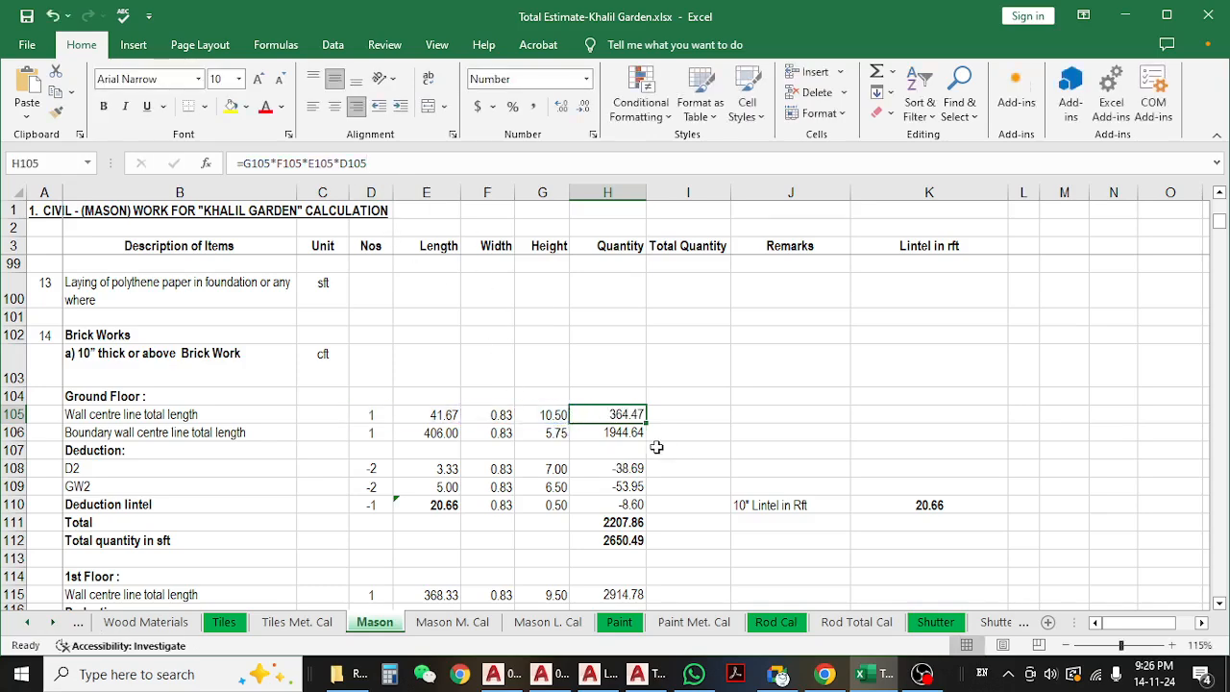
click(231, 411)
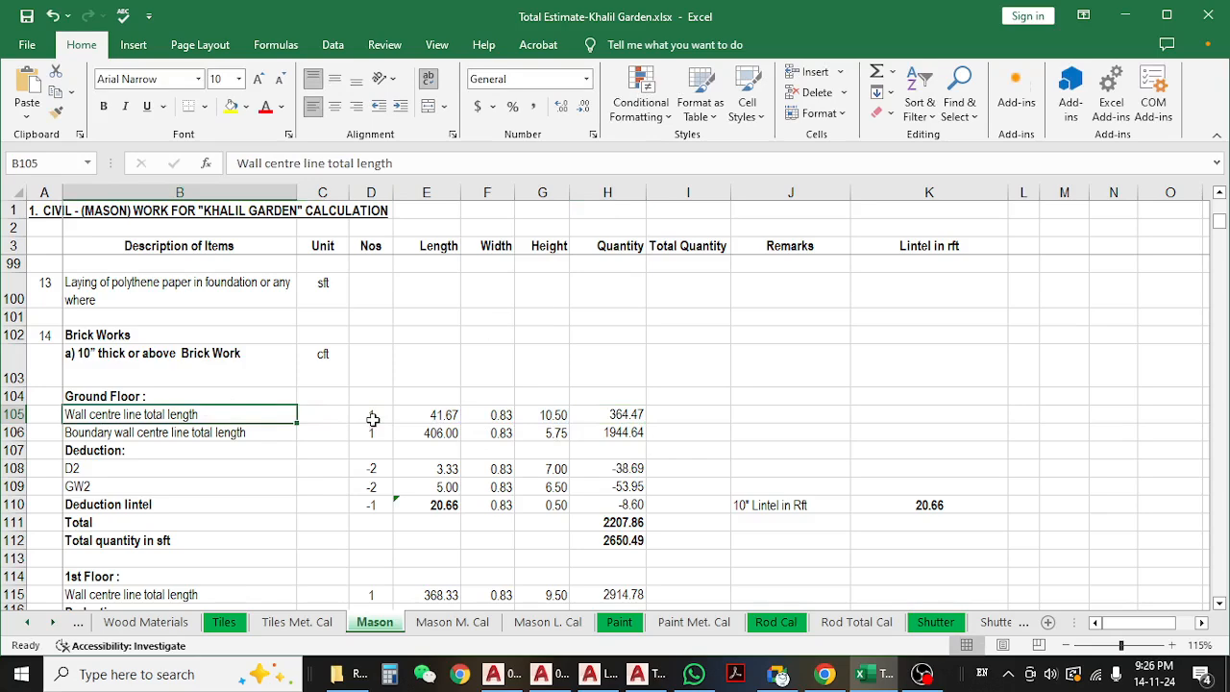
click(427, 415)
click(538, 415)
click(606, 415)
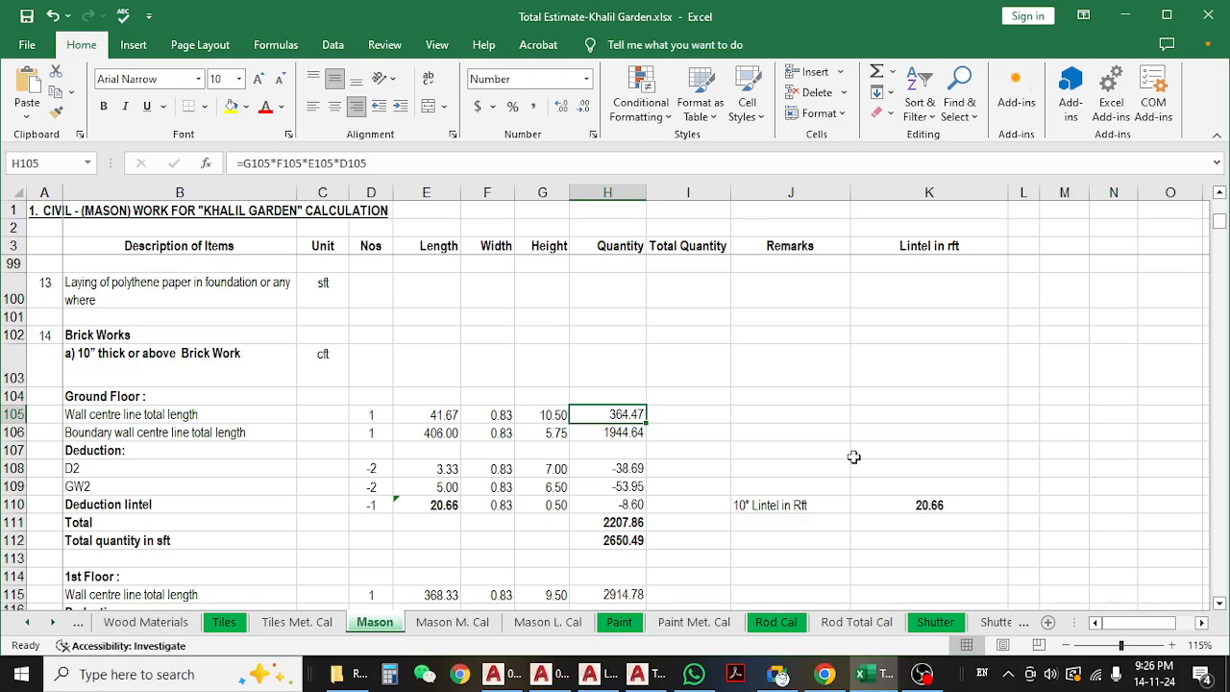
- Return to 09.Door Window & Section Mark (45-52) in AutoCAD and dimension the wall line below the left staircase with a linear dimension
click(1125, 15)
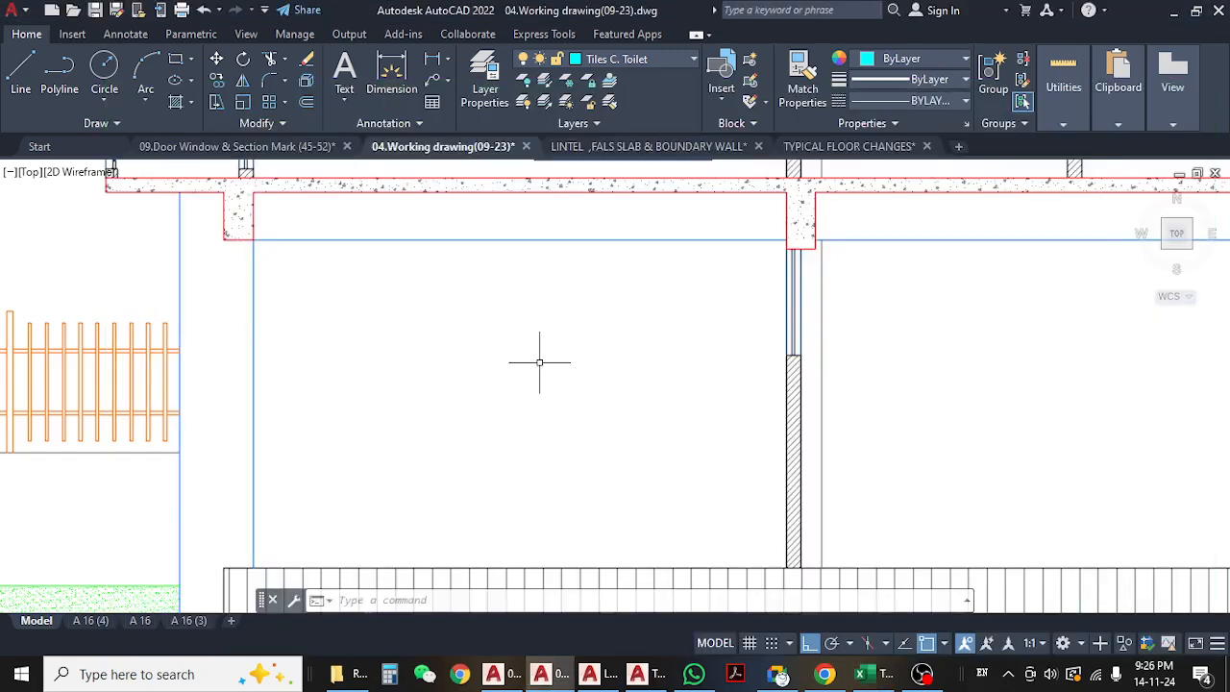
scroll(539, 362, down, 6)
middle_drag(597, 449, 614, 324)
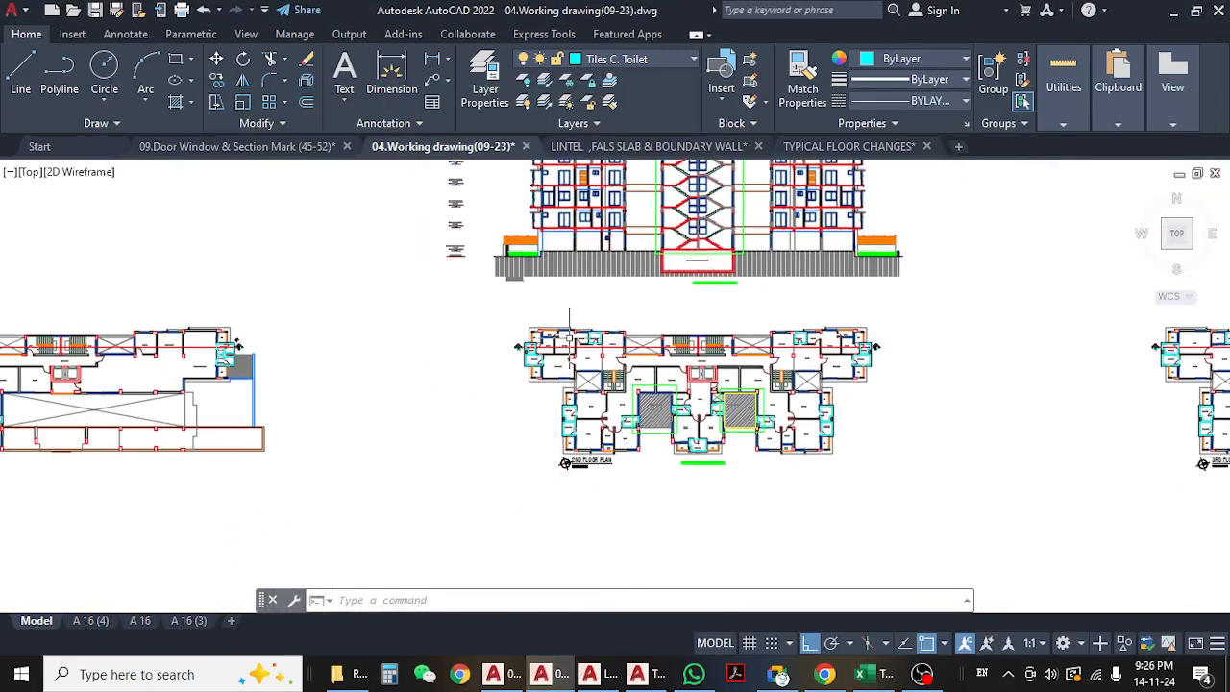
click(204, 147)
scroll(584, 413, up, 4)
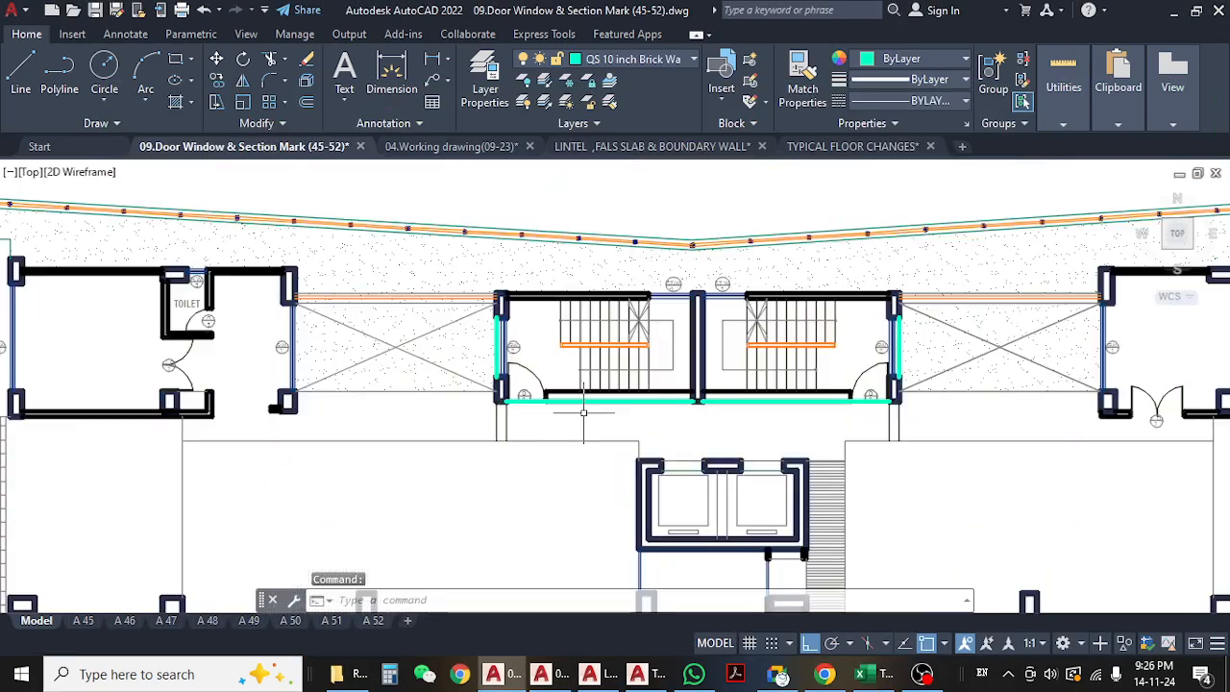
scroll(583, 413, up, 4)
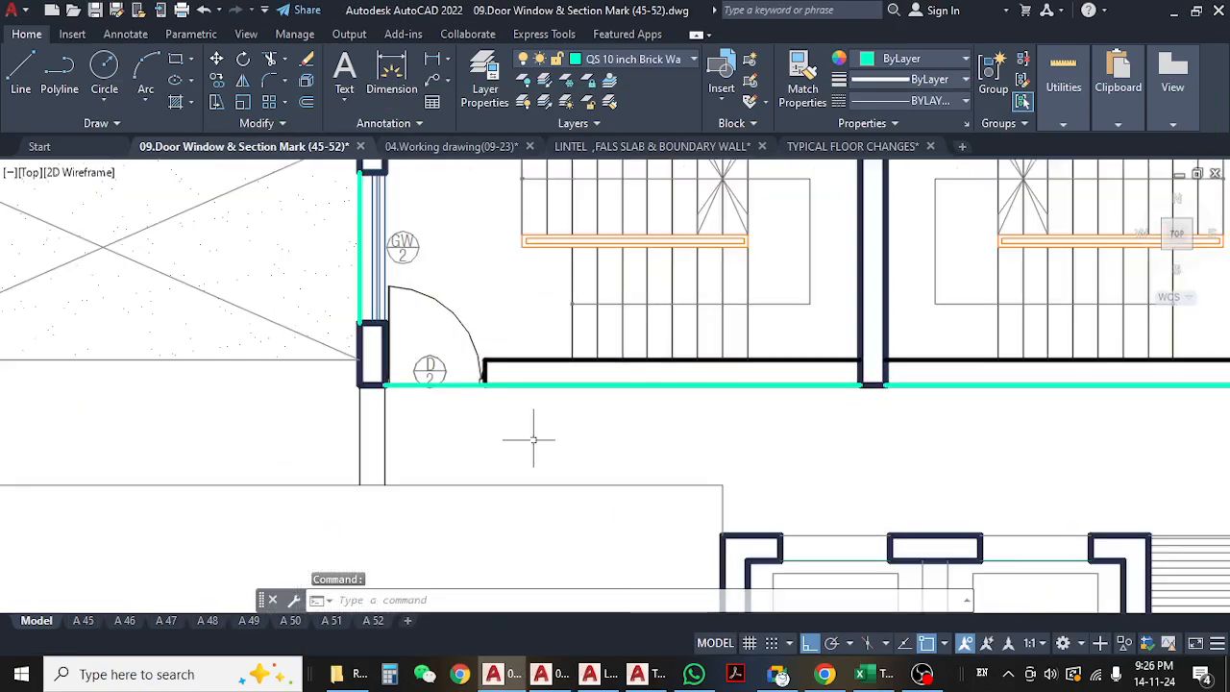
click(431, 64)
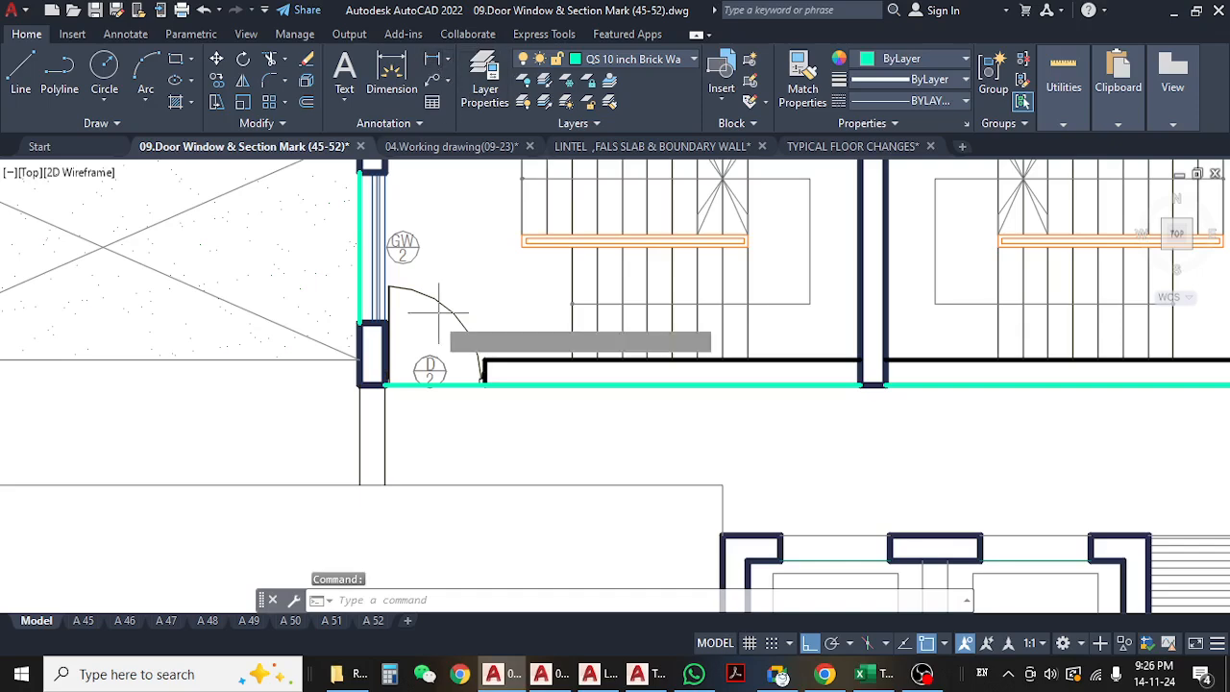
click(382, 384)
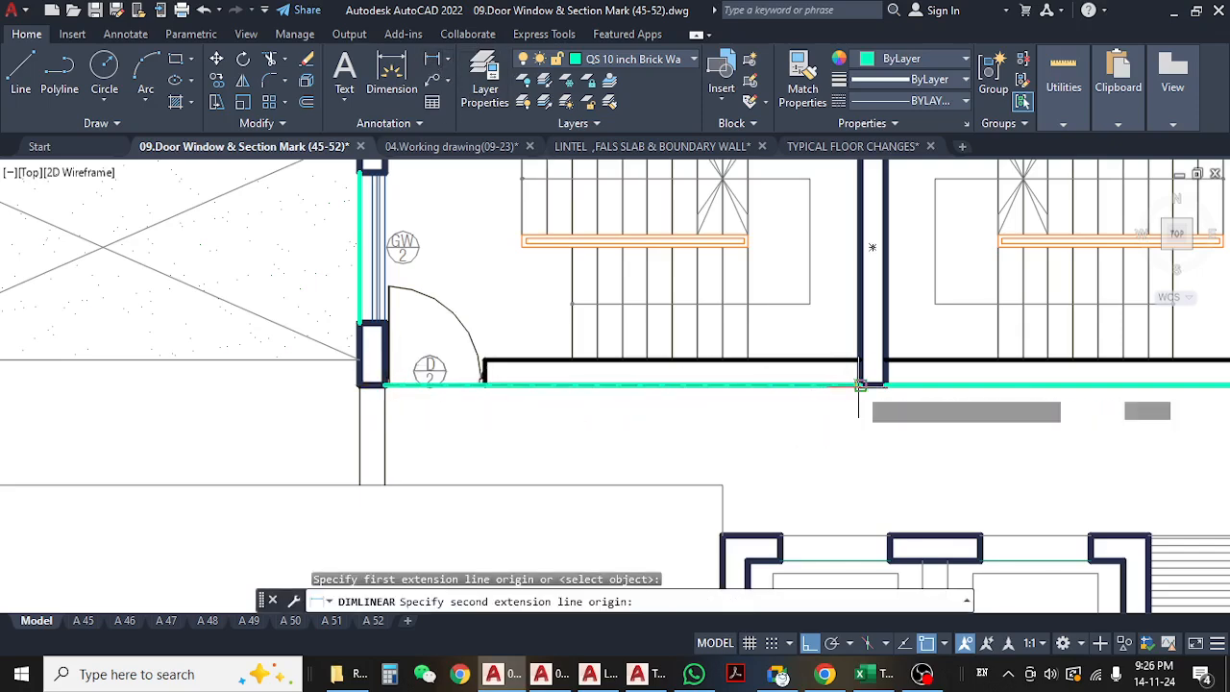
click(859, 385)
click(859, 418)
middle_drag(859, 418, 746, 418)
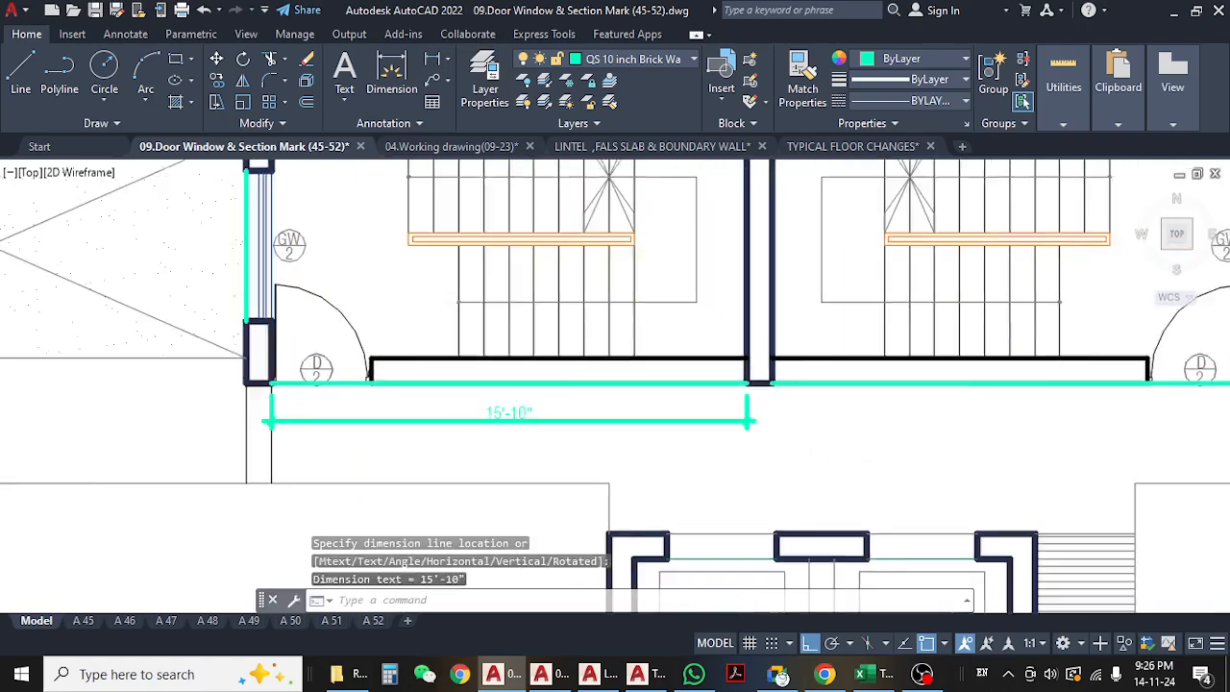
- Dimension the matching wall line below the right staircase, from the central column to the outer column
middle_drag(822, 406, 598, 406)
key(Return)
click(549, 374)
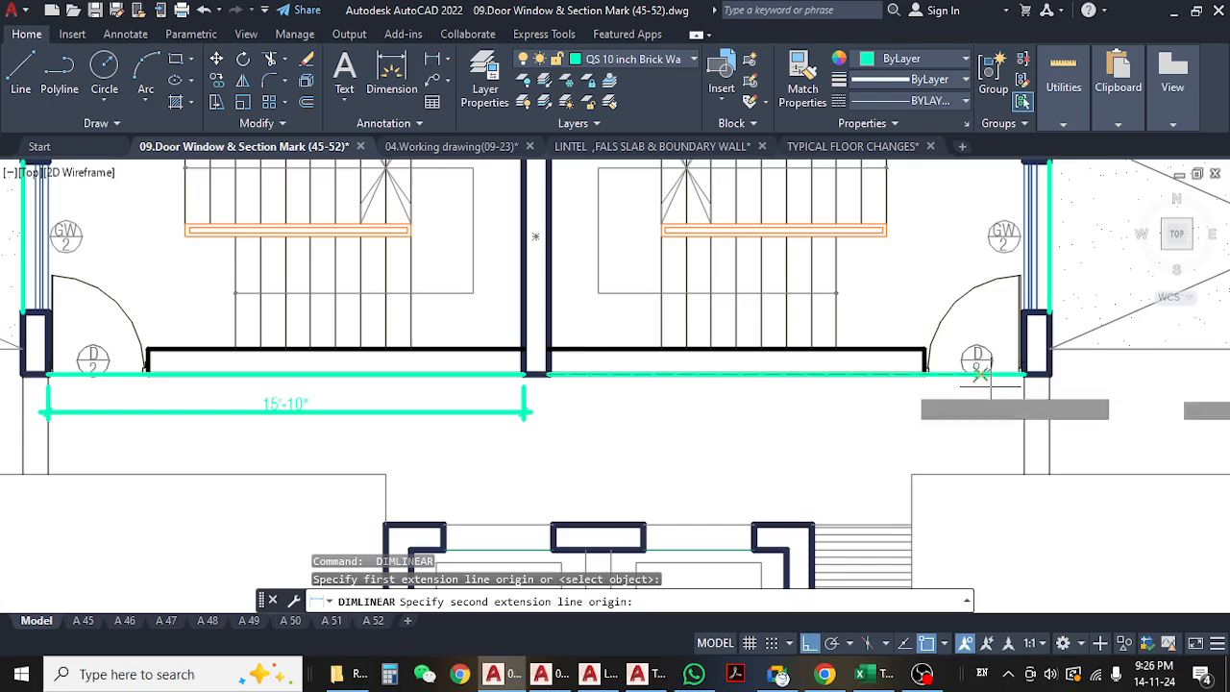
click(1024, 374)
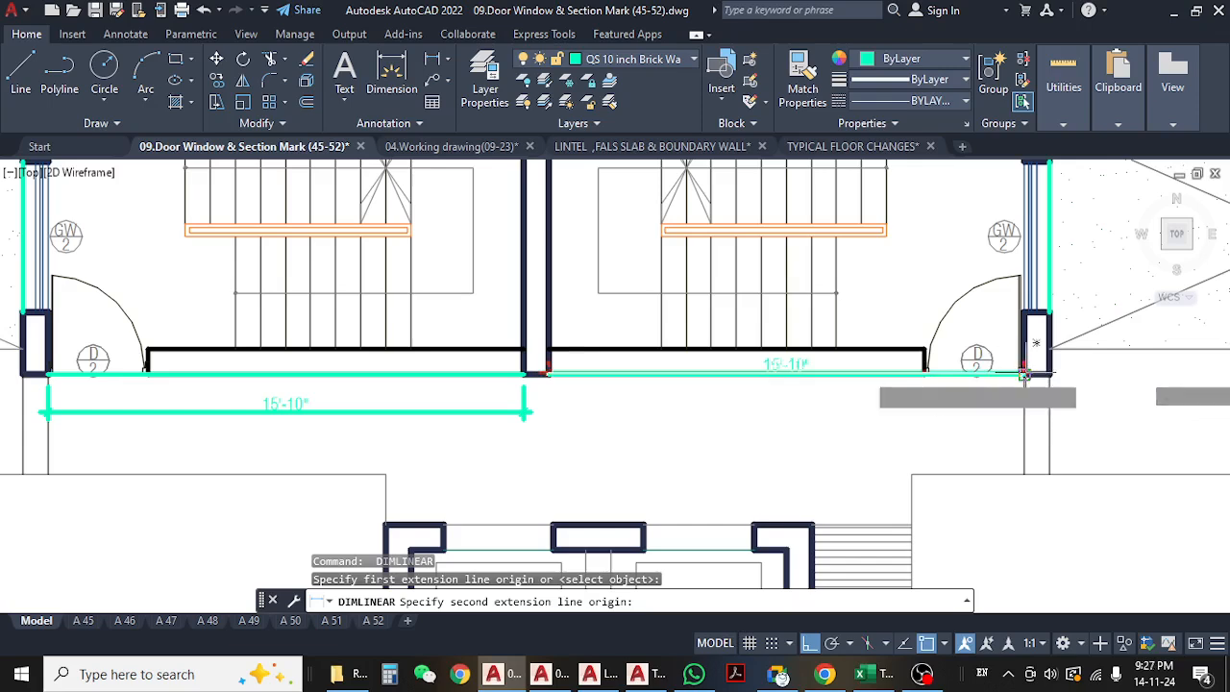
click(1024, 374)
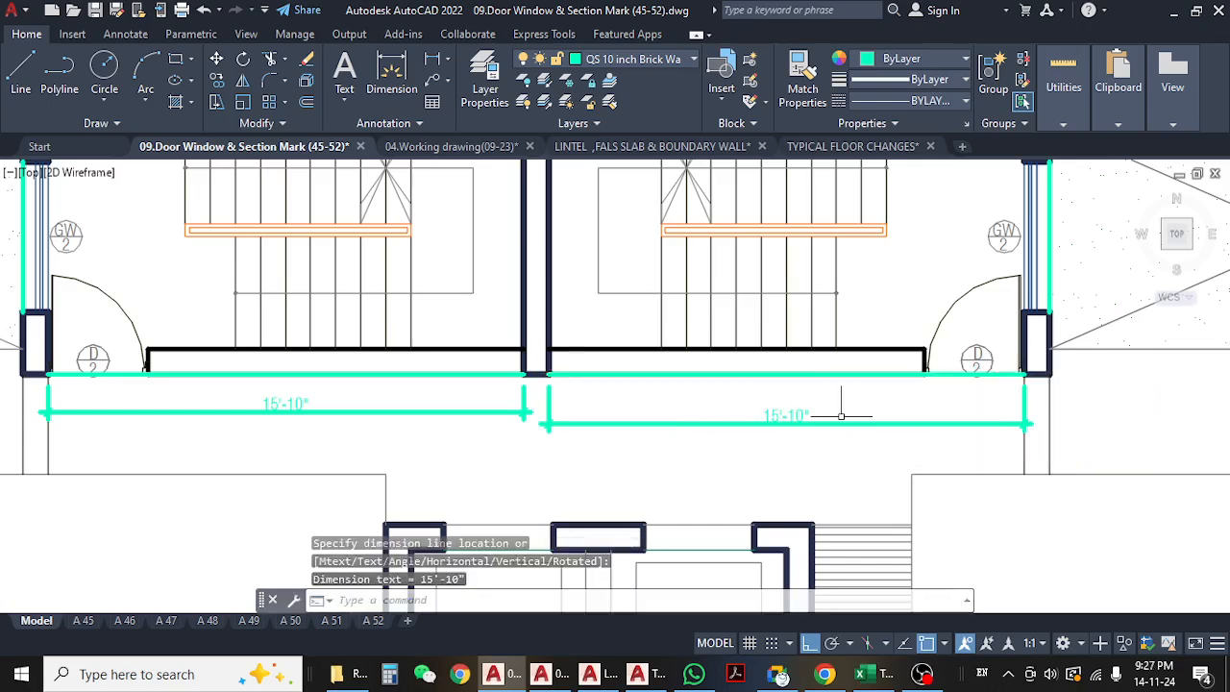
- Examine the dimensioned wall lines of both staircases and the wall lines beside the GW2 windows
scroll(840, 415, up, 2)
scroll(841, 400, down, 2)
scroll(724, 400, down, 1)
mouse_move(404, 357)
middle_down()
mouse_move(450, 360)
mouse_move(544, 394)
middle_up()
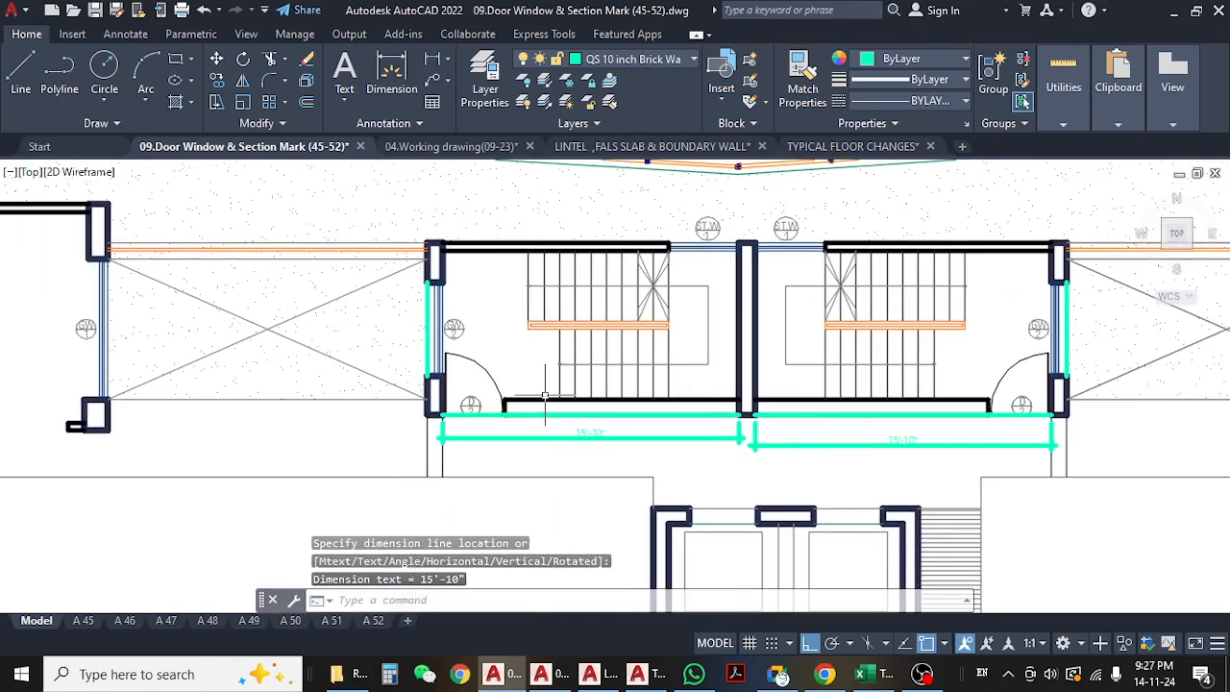
scroll(433, 324, up, 2)
middle_drag(561, 331, 194, 317)
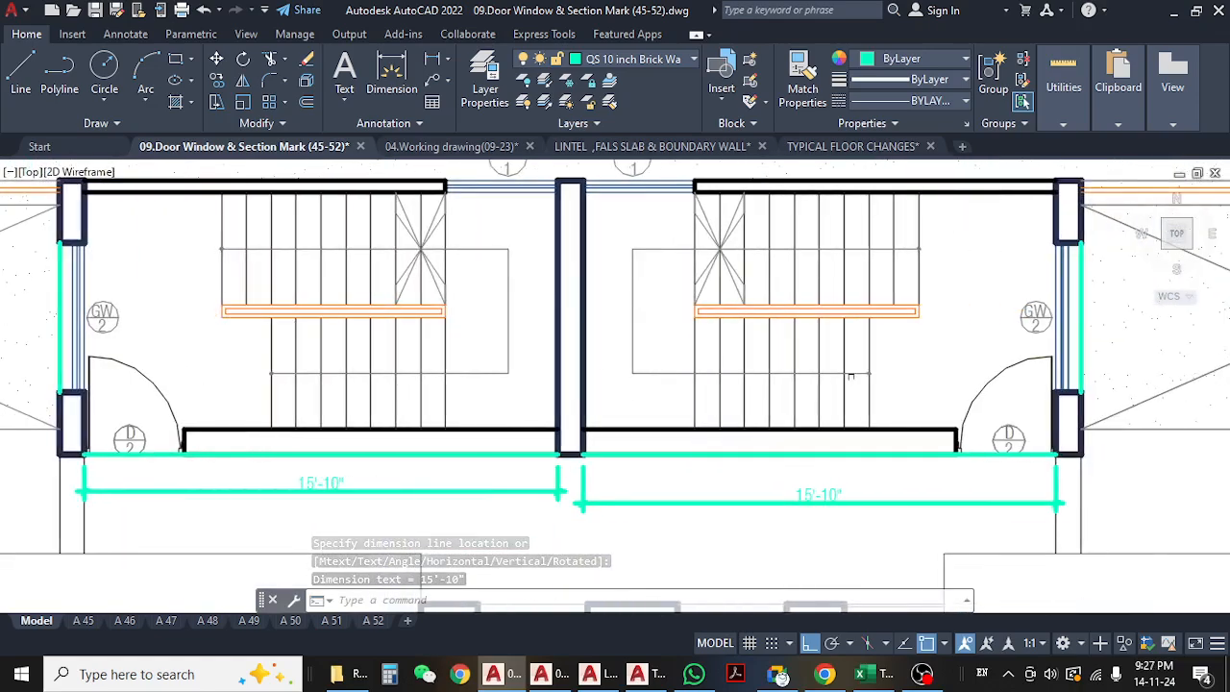
middle_drag(850, 375, 712, 356)
middle_drag(677, 503, 835, 433)
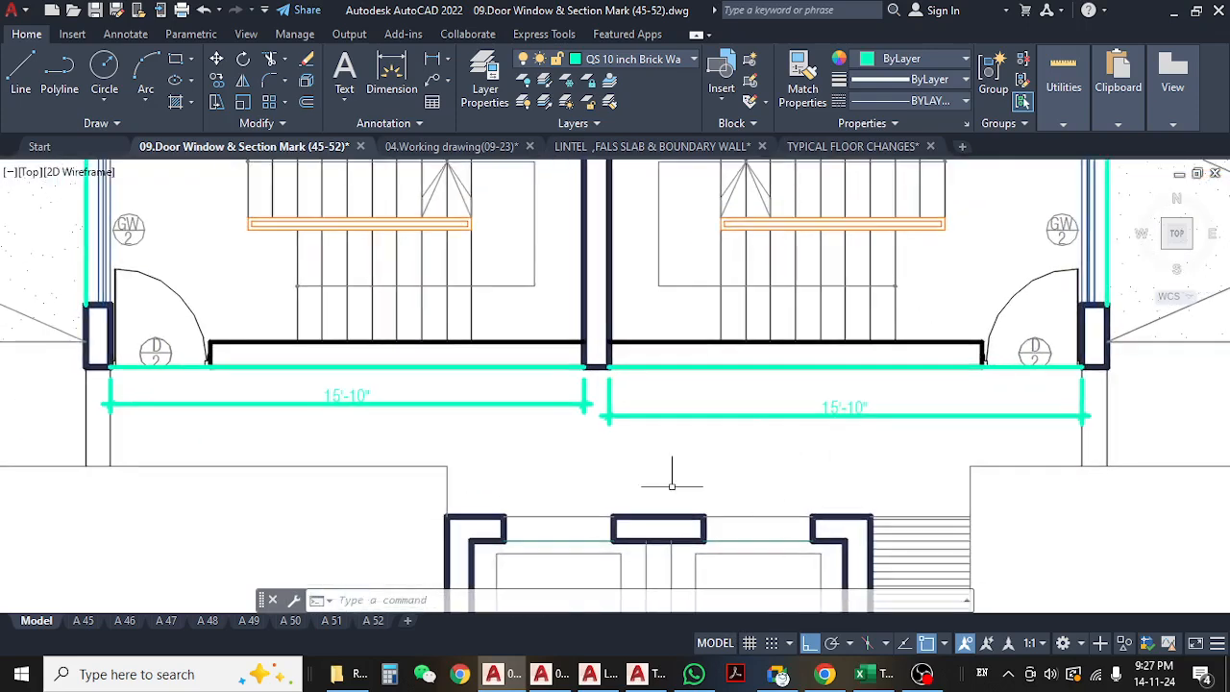
click(625, 422)
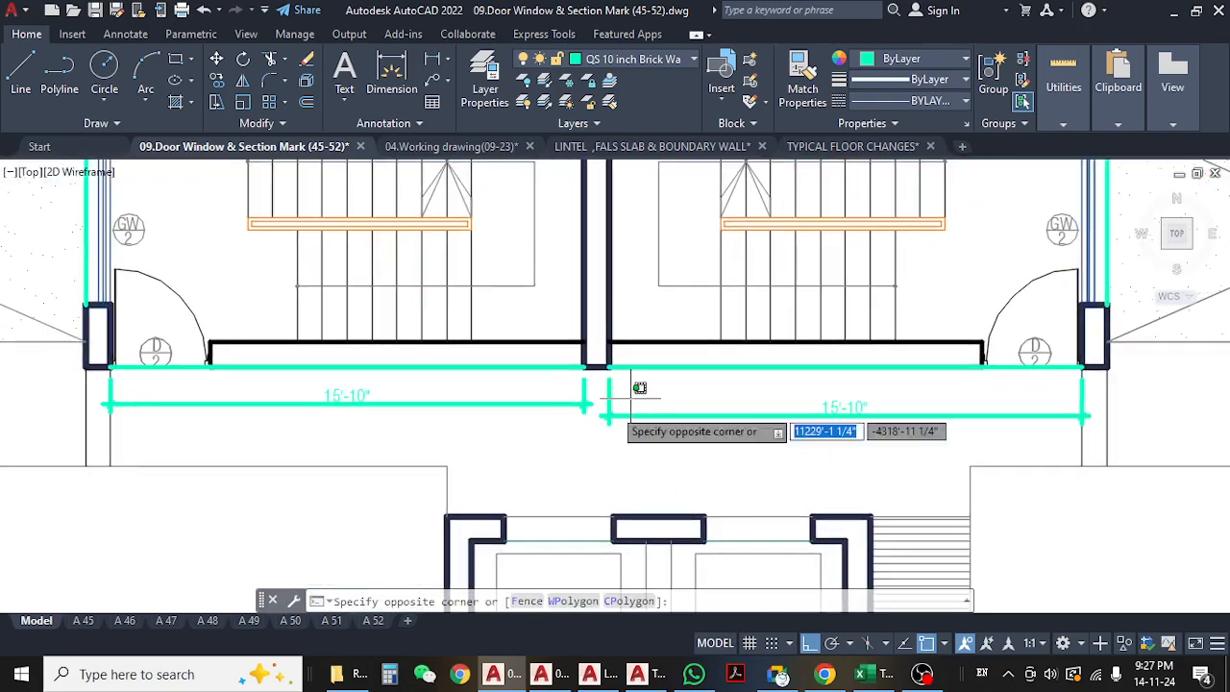
click(548, 439)
key(Escape)
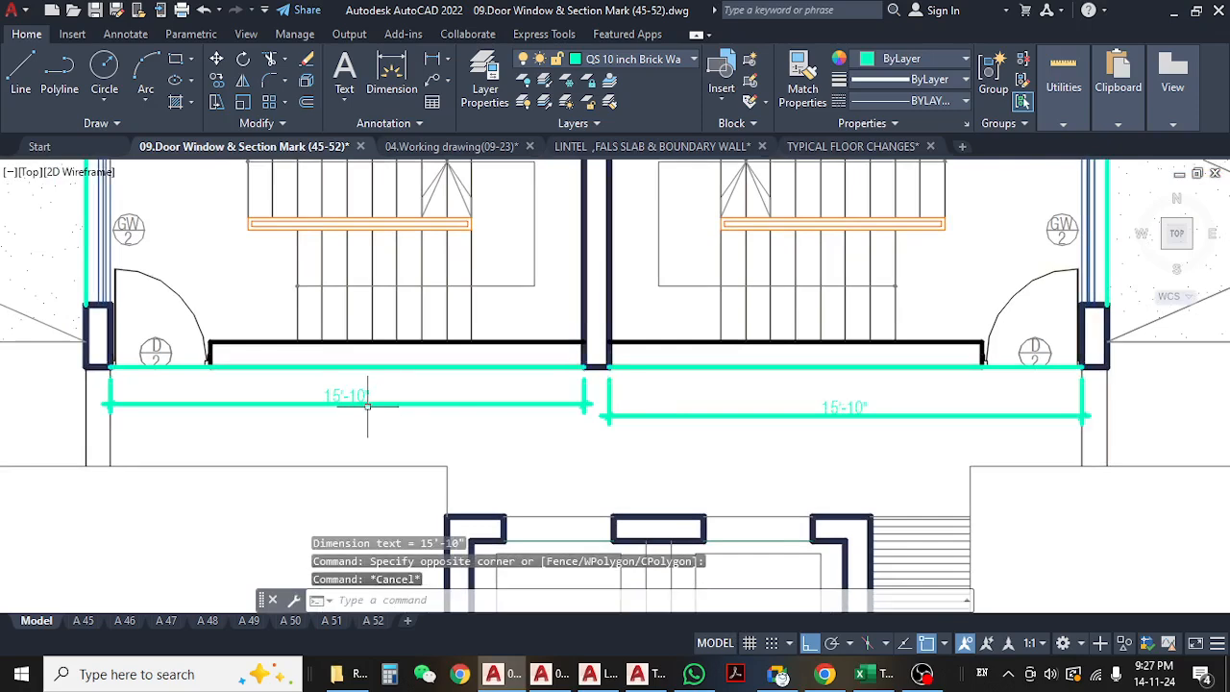
click(367, 401)
click(354, 413)
click(588, 418)
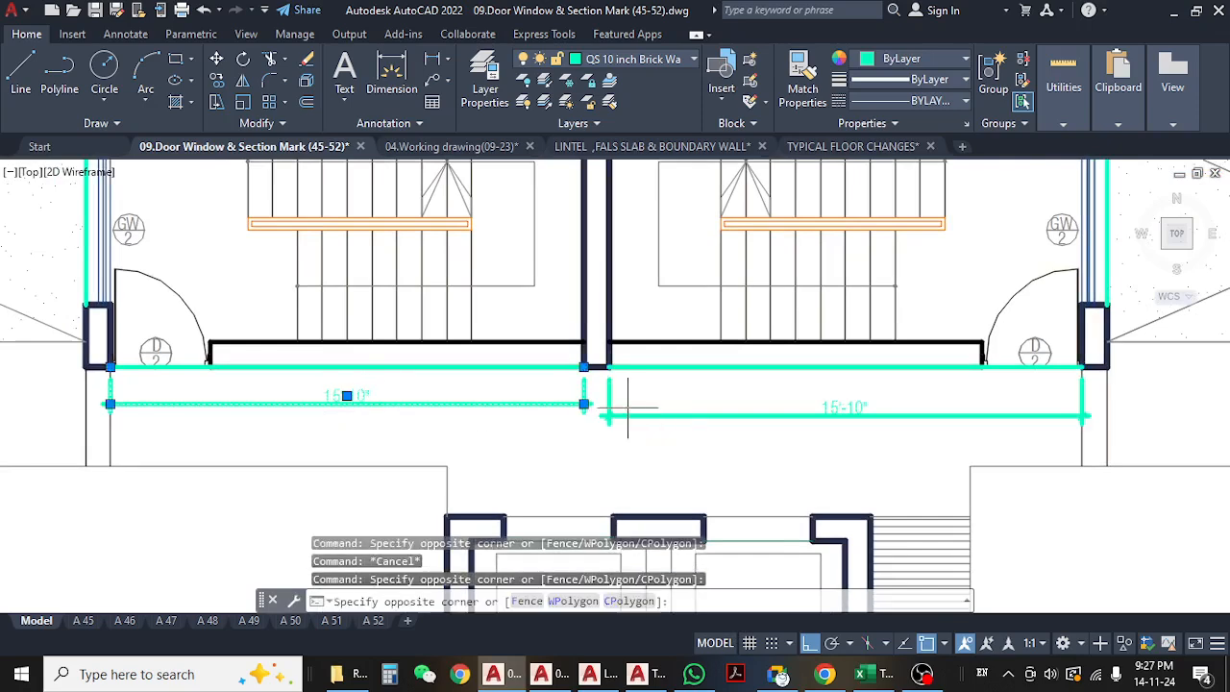
click(624, 423)
middle_drag(782, 439, 731, 487)
key(Escape)
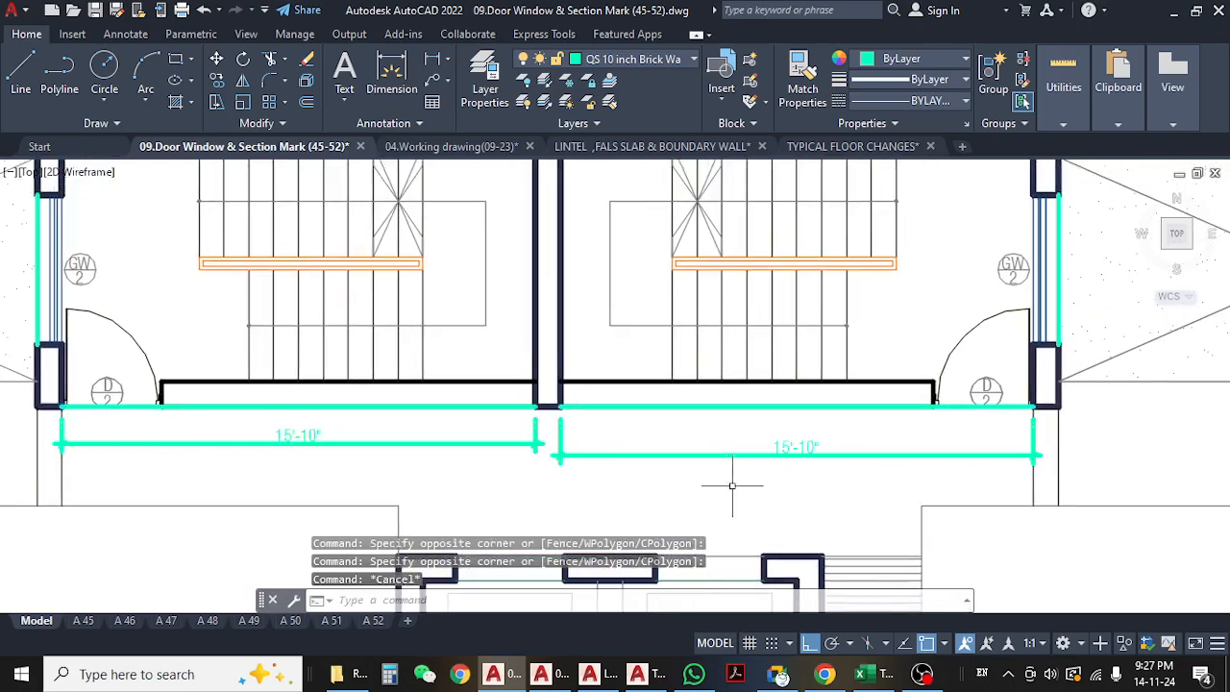
- Add a vertical linear dimension along the wall line at the GW2 window beside the left staircase, between its two columns
click(433, 61)
scroll(431, 266, up, 3)
scroll(246, 271, up, 2)
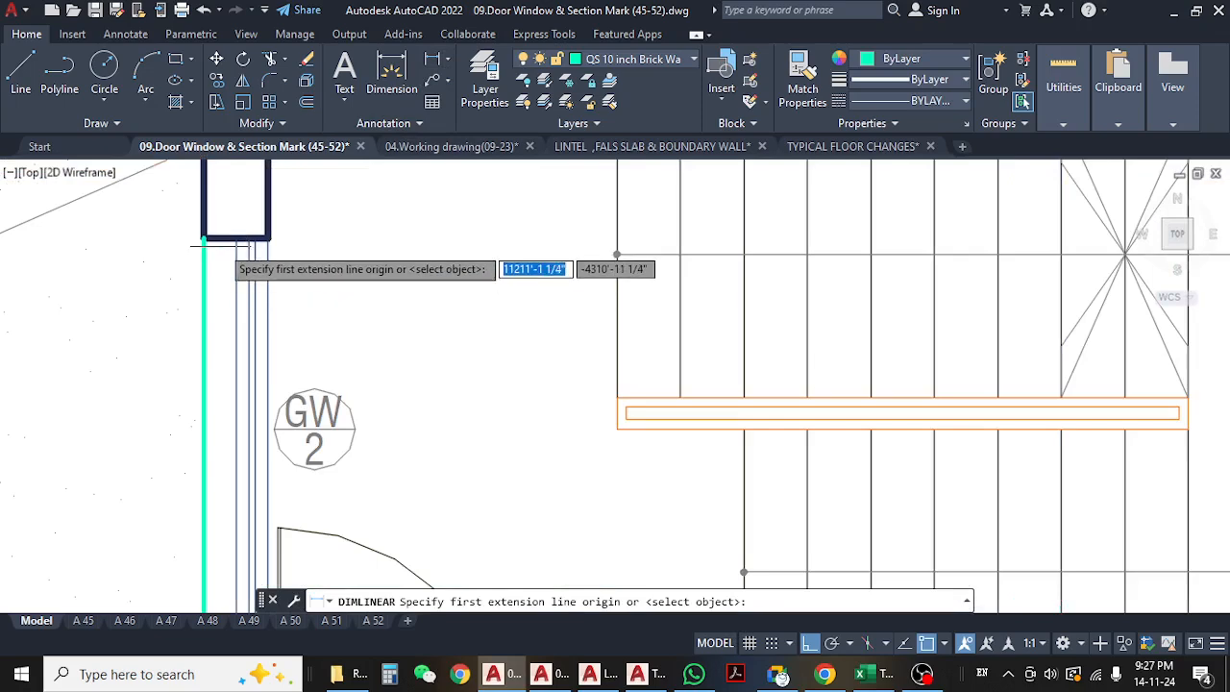
click(223, 242)
scroll(231, 288, down, 5)
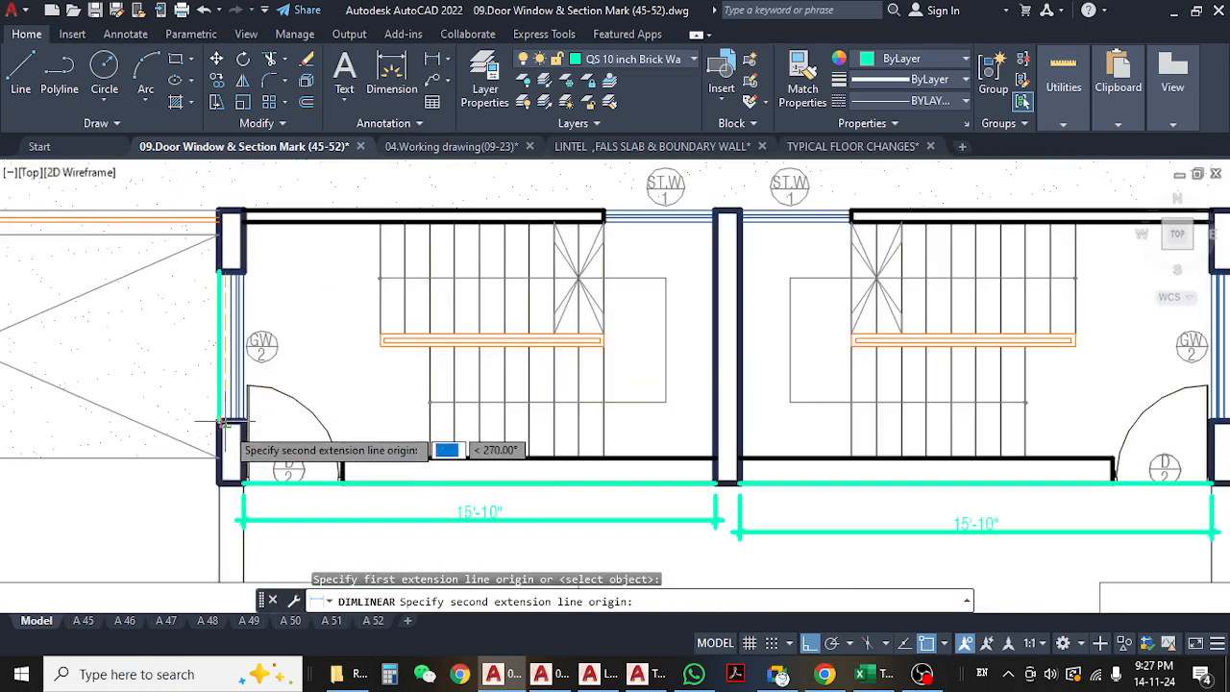
click(223, 420)
click(334, 382)
- Dimension the matching wall line at the GW2 window beside the right staircase, from the upper column to the lower column
middle_drag(694, 418, 336, 420)
scroll(885, 300, up, 5)
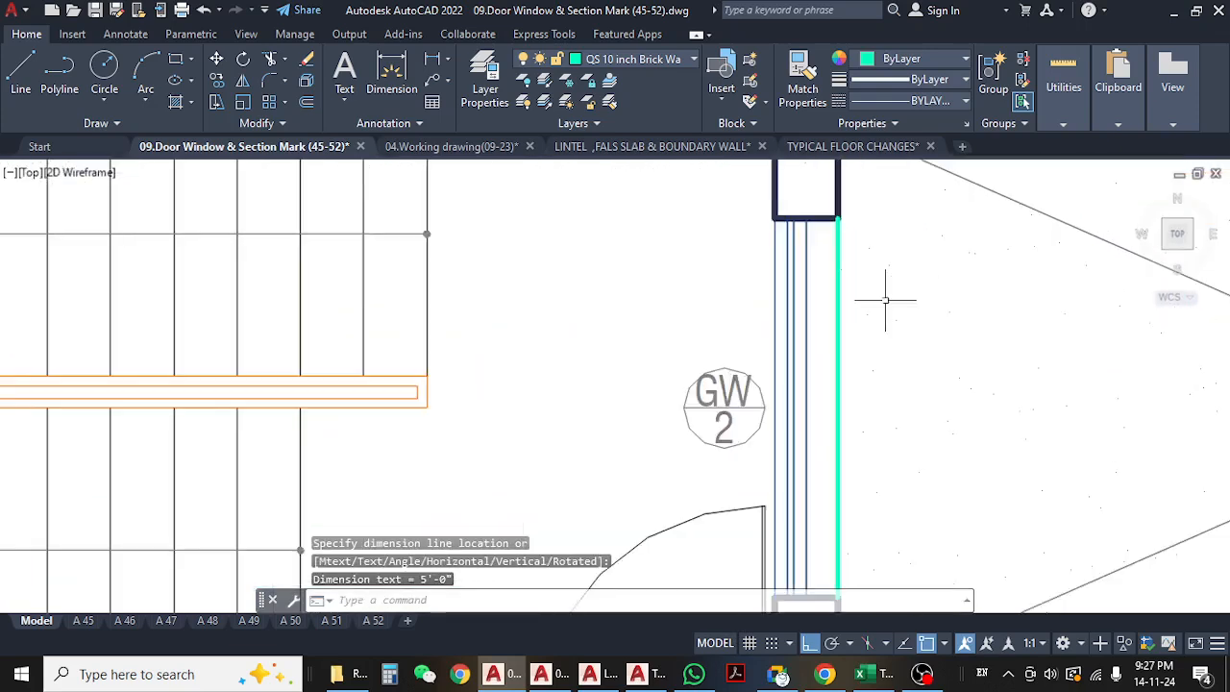
key(space)
click(814, 254)
middle_drag(810, 476, 803, 296)
click(830, 420)
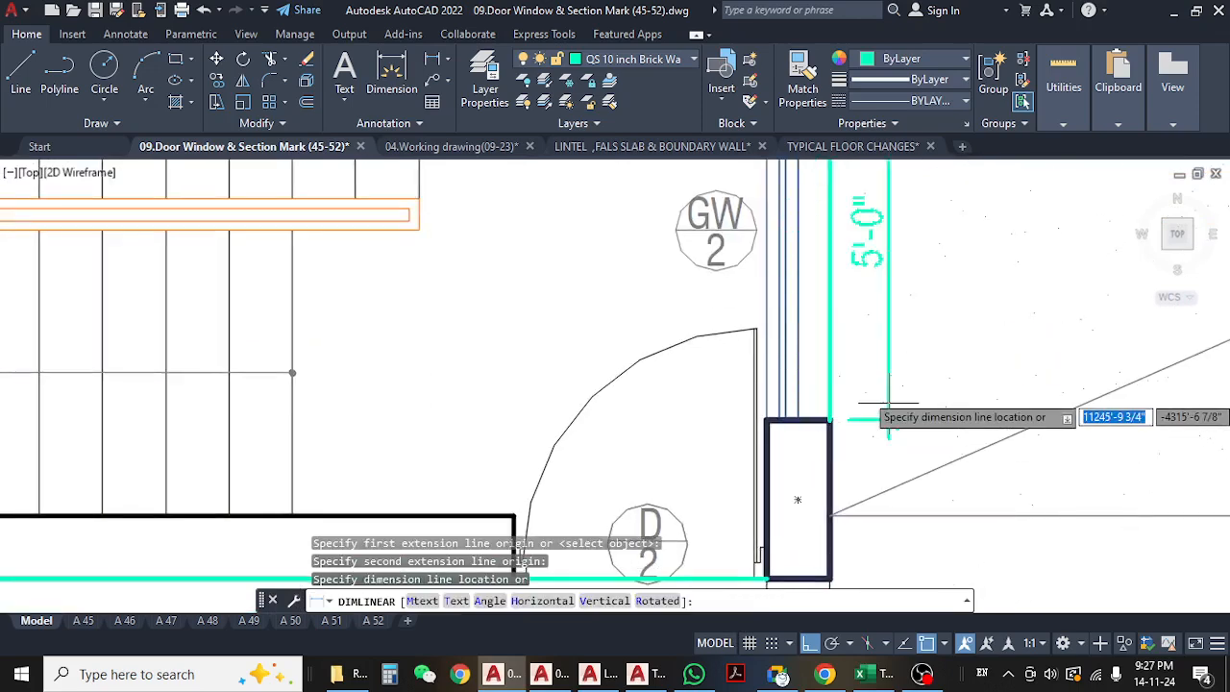
click(947, 385)
- Review the four dimensioned 10-inch wall lines around the staircases against the surrounding ground floor plan
scroll(947, 384, down, 5)
mouse_move(923, 349)
middle_down()
mouse_move(977, 378)
mouse_move(993, 365)
middle_up()
middle_drag(636, 368, 952, 373)
scroll(481, 432, up, 3)
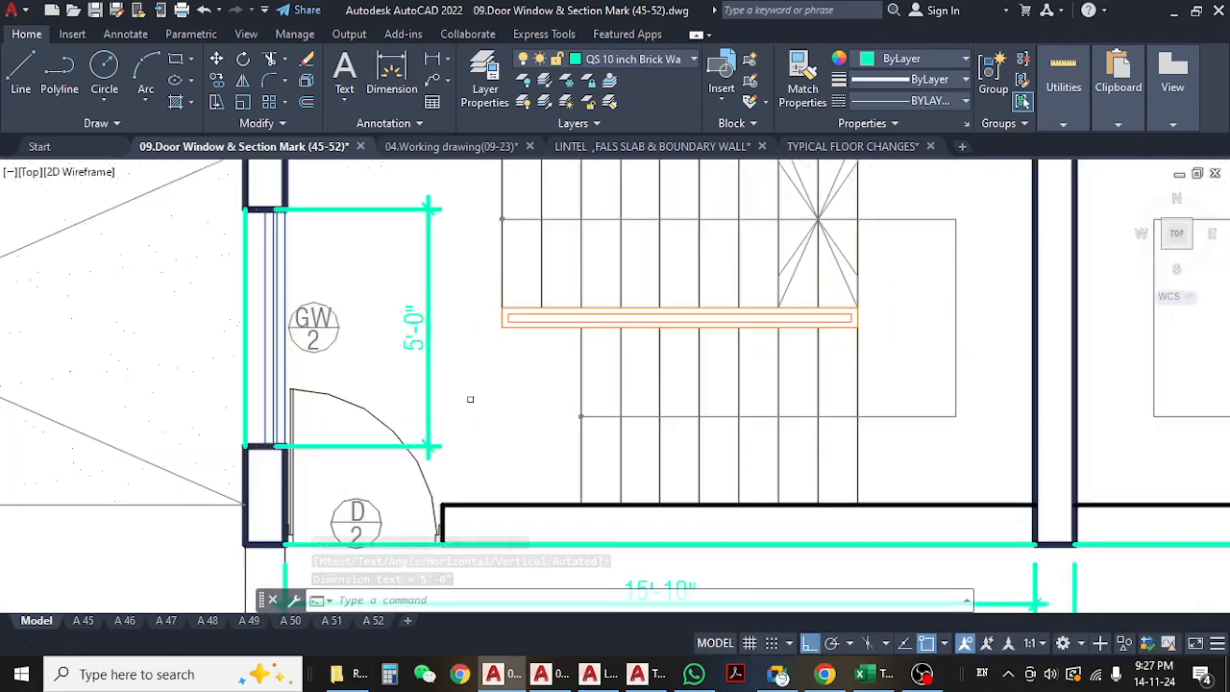
scroll(486, 336, down, 2)
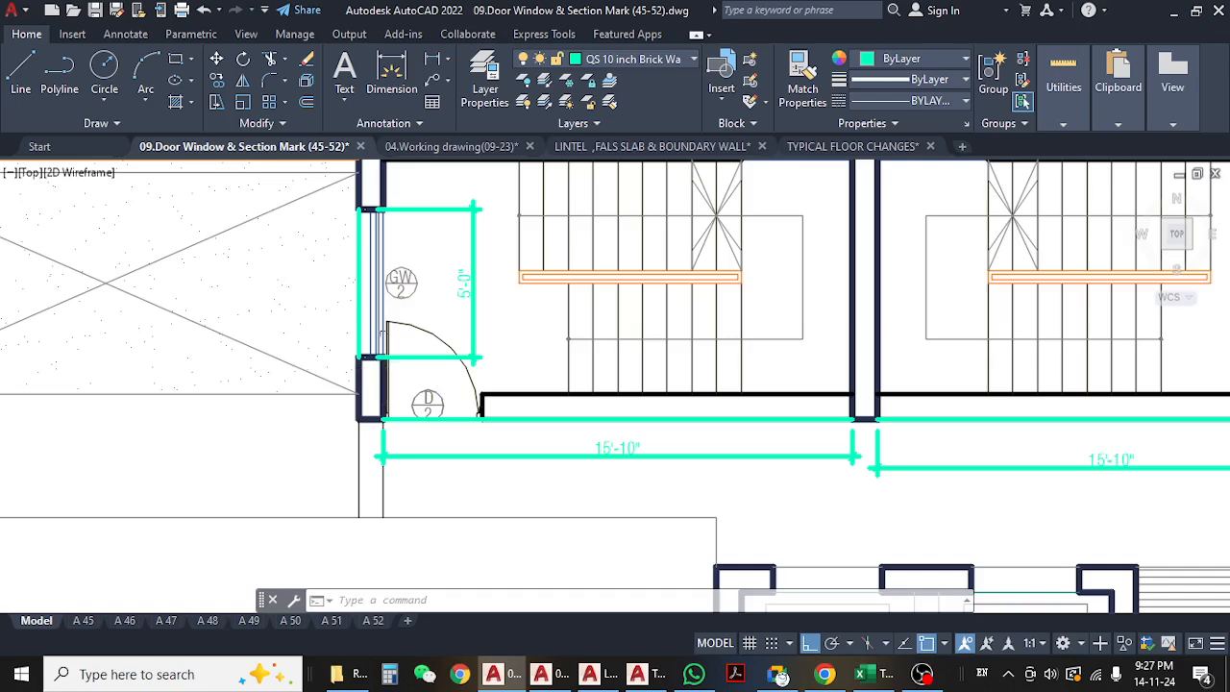
mouse_move(502, 310)
middle_down()
mouse_move(486, 310)
mouse_move(488, 345)
middle_up()
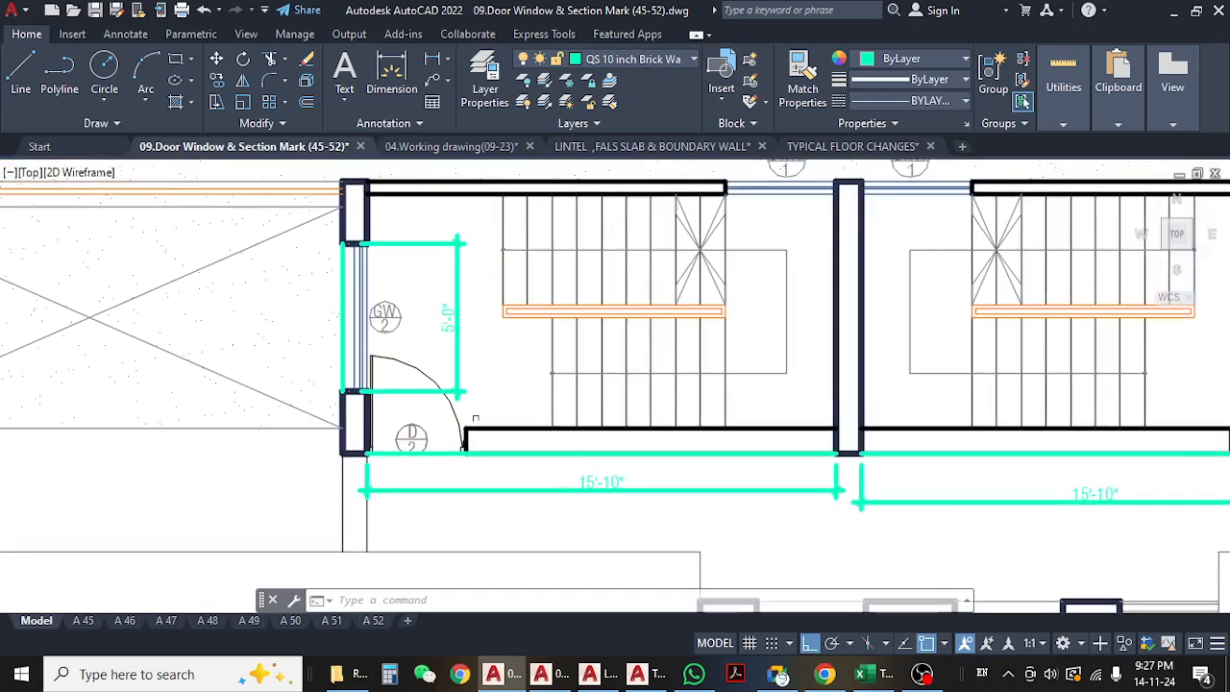
middle_drag(475, 399, 483, 376)
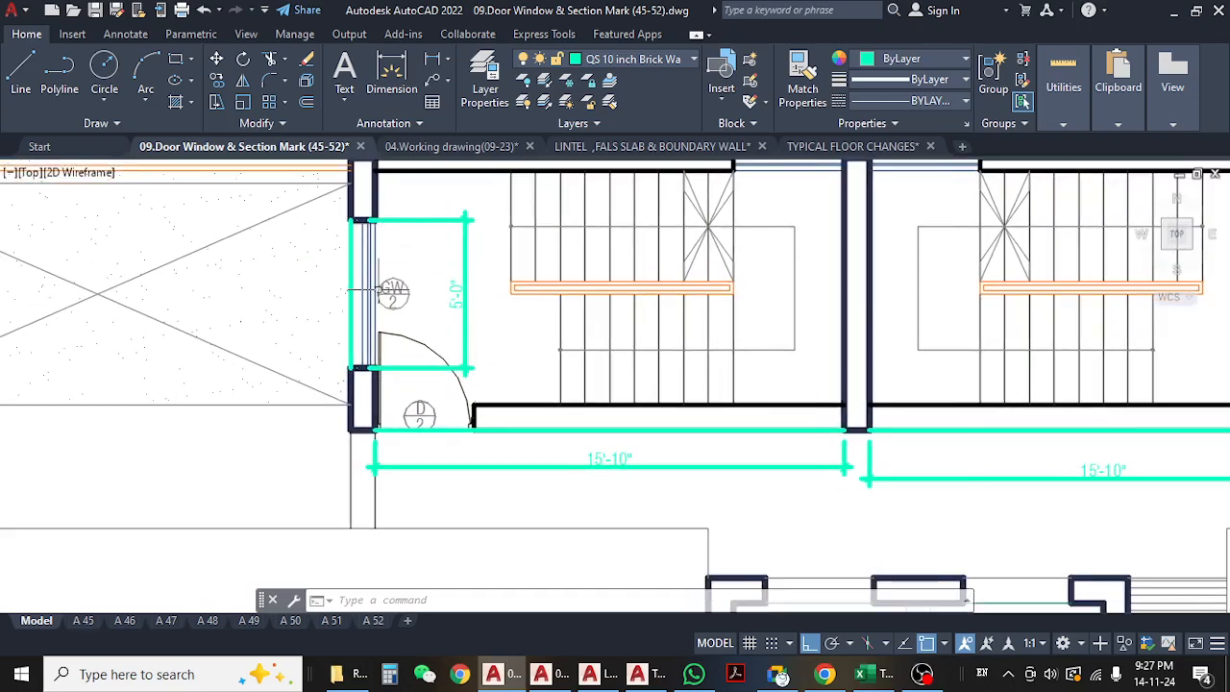
scroll(409, 455, down, 4)
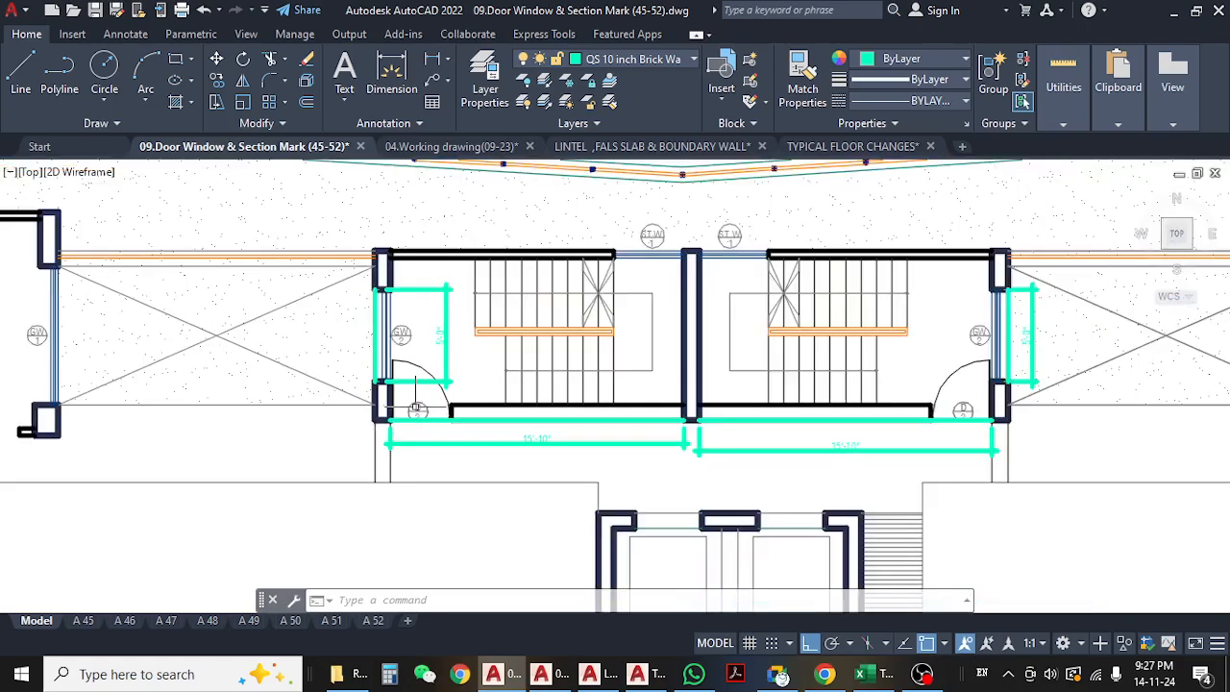
mouse_move(570, 439)
middle_down()
mouse_move(670, 419)
mouse_move(586, 373)
middle_up()
scroll(553, 408, down, 4)
scroll(526, 442, up, 4)
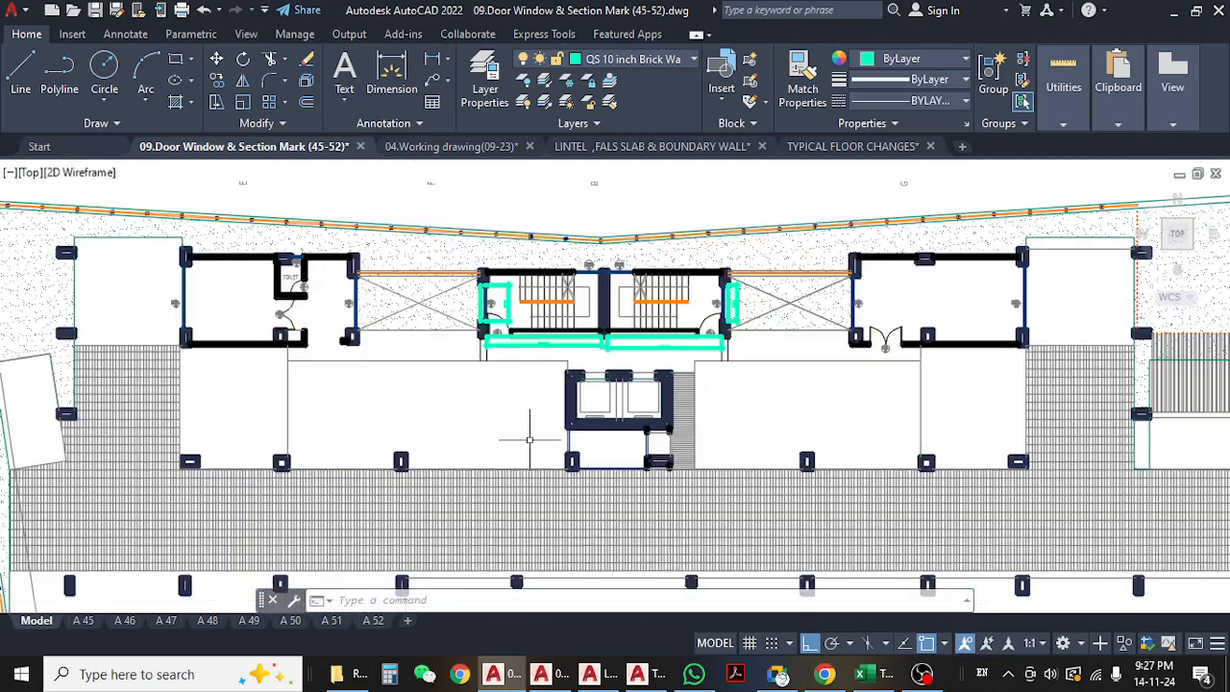
middle_drag(951, 397, 921, 410)
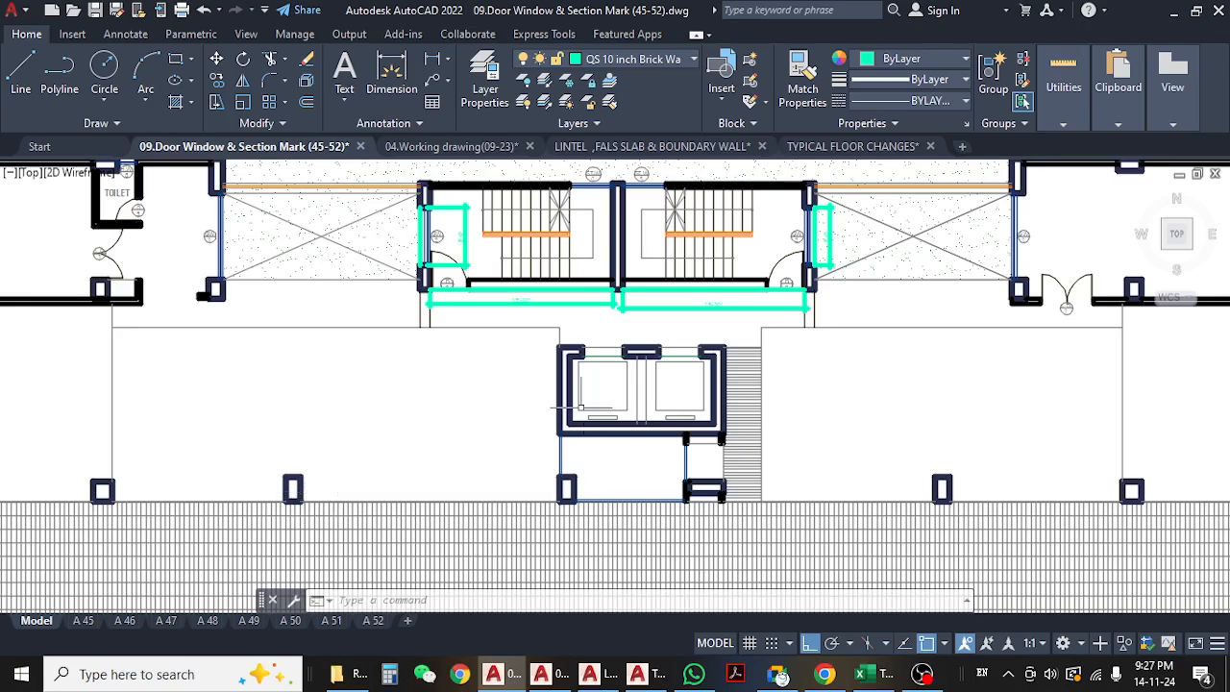
middle_drag(582, 408, 582, 468)
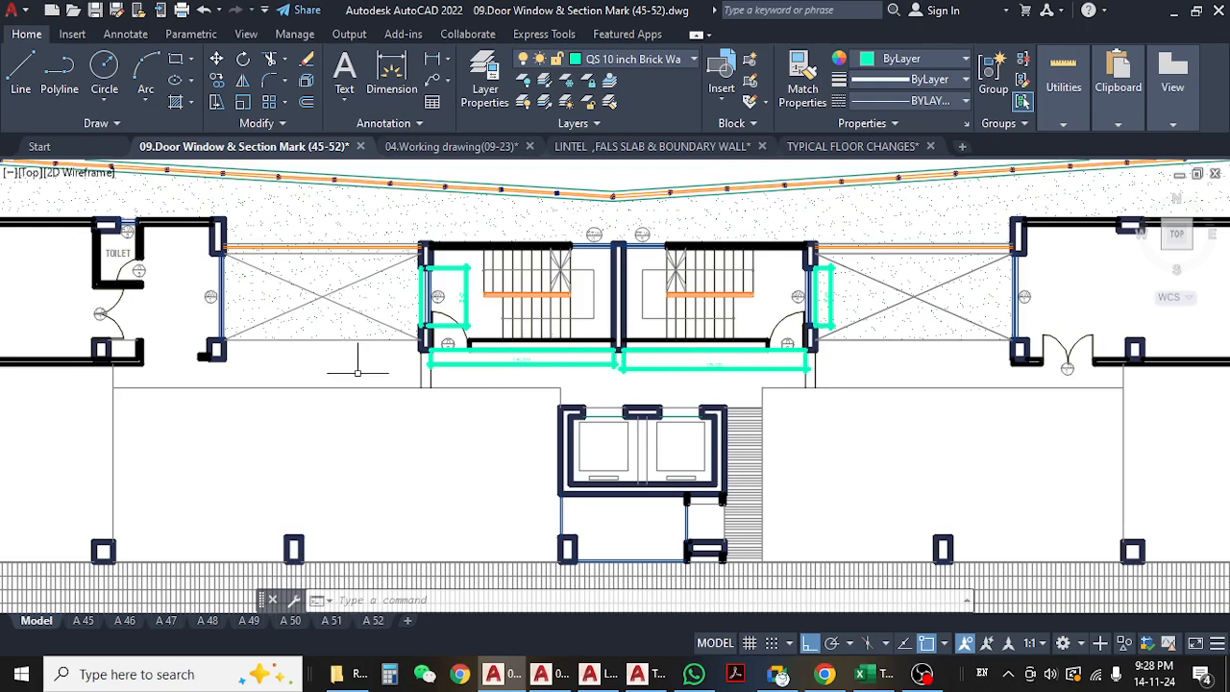
middle_drag(1009, 369, 966, 369)
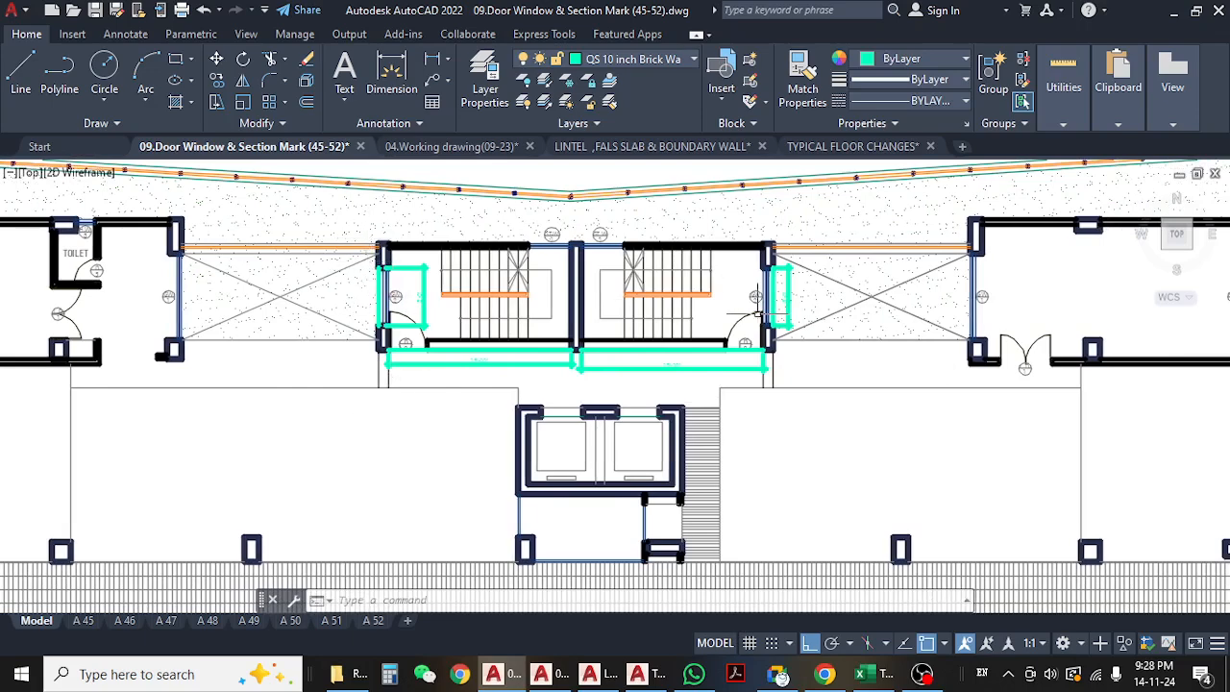
scroll(501, 371, down, 3)
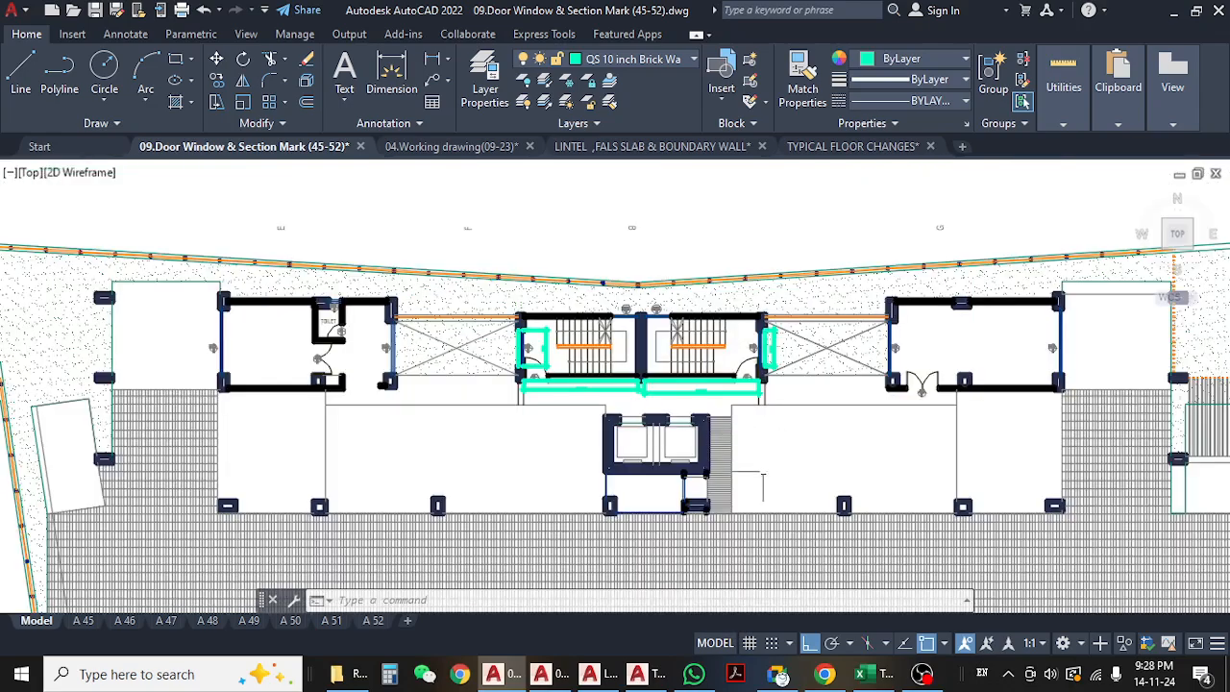
scroll(501, 371, up, 1)
scroll(501, 371, up, 2)
middle_drag(501, 371, 446, 409)
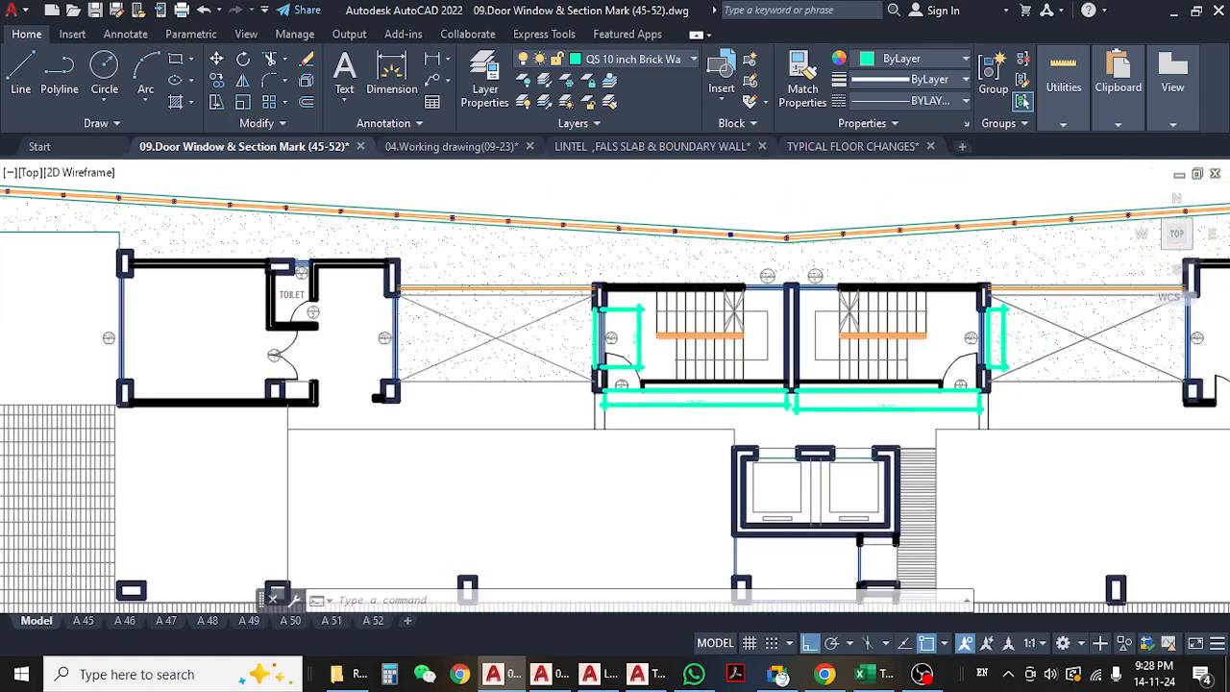
scroll(351, 288, up, 2)
scroll(379, 324, down, 2)
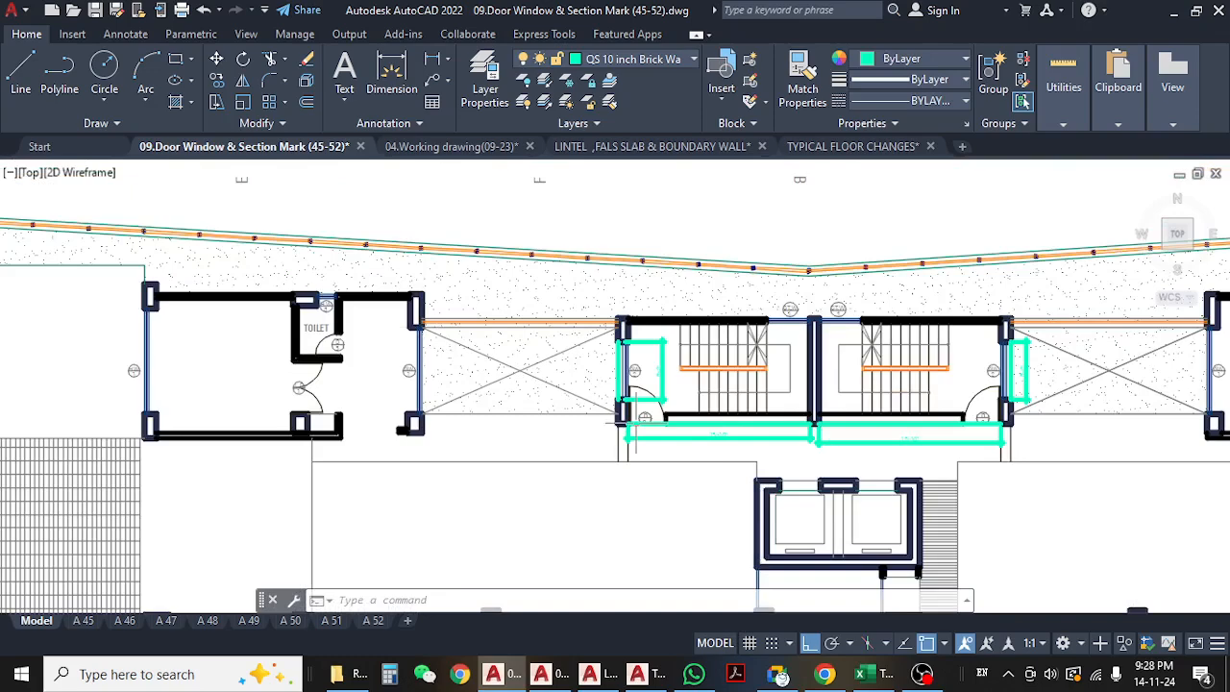
- Examine the D2 door and GW2 window openings that fall within the dimensioned wall lines of both staircases
middle_drag(715, 405, 527, 401)
scroll(483, 345, up, 2)
mouse_move(484, 345)
middle_down()
mouse_move(531, 356)
mouse_move(577, 407)
middle_up()
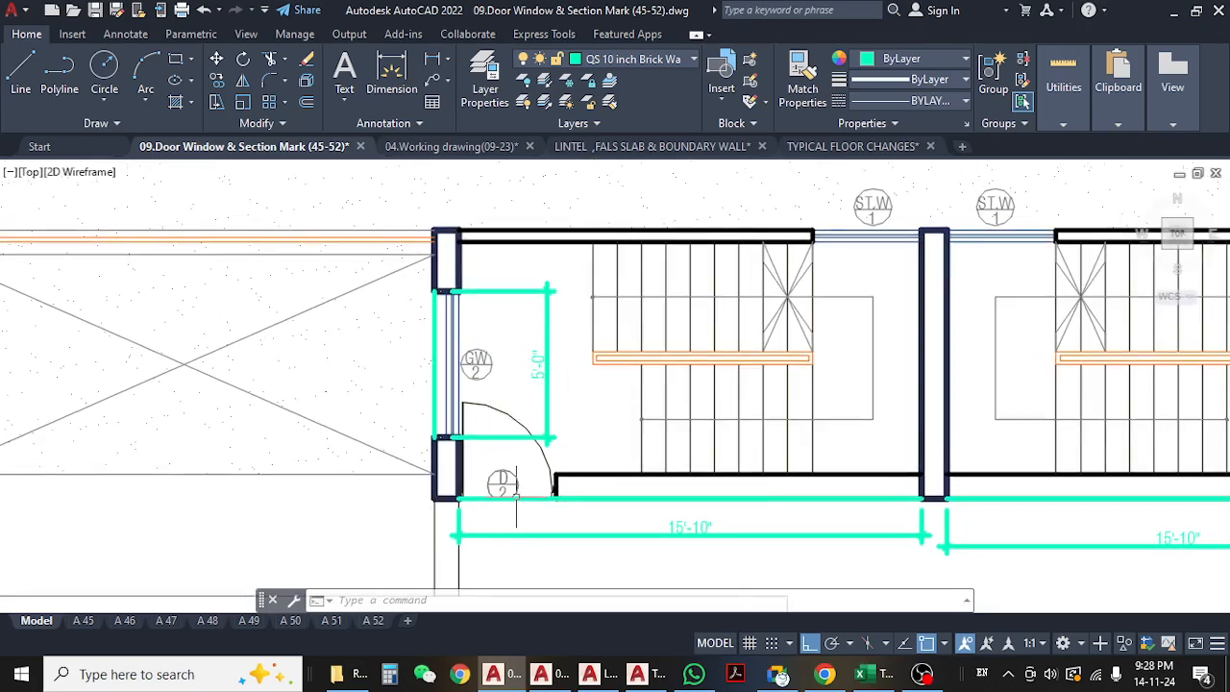
scroll(512, 507, up, 4)
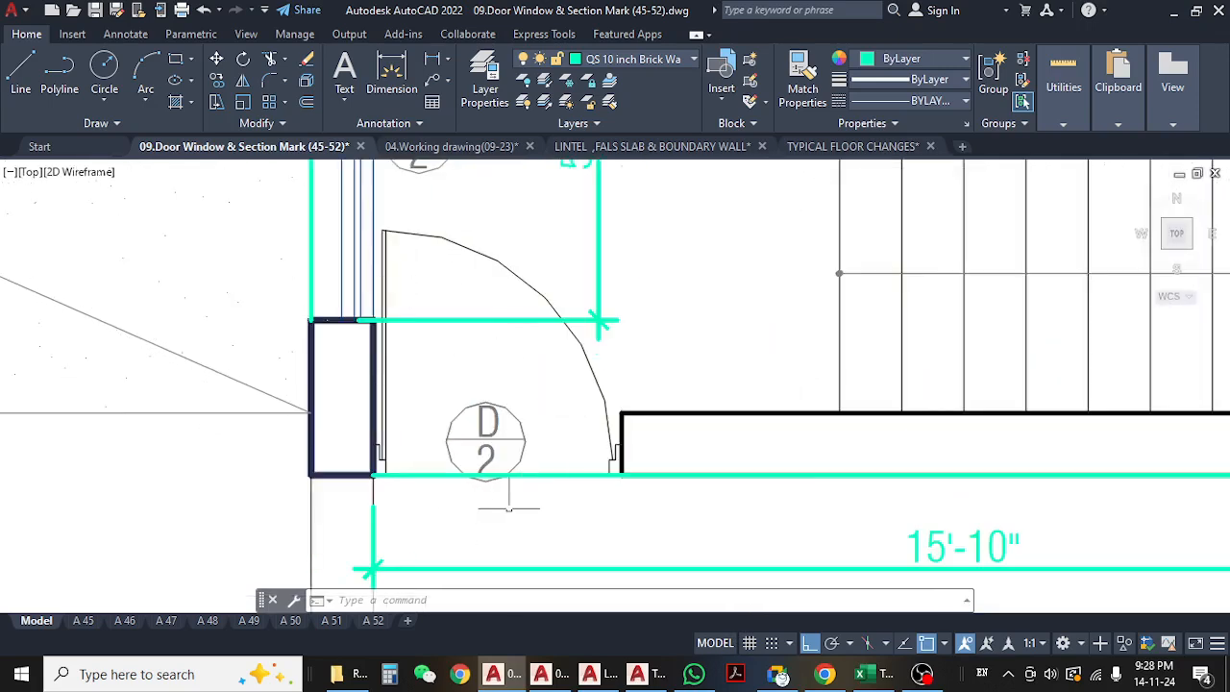
scroll(509, 507, down, 6)
scroll(1014, 460, up, 4)
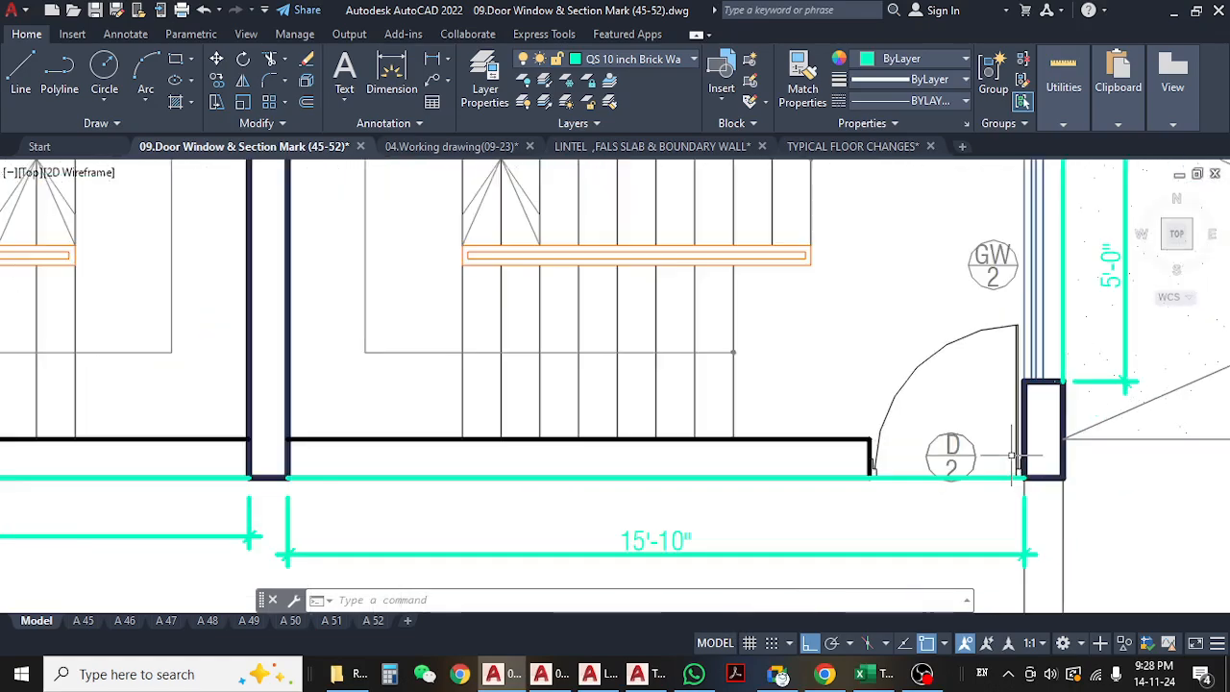
scroll(1013, 460, down, 4)
scroll(433, 317, up, 3)
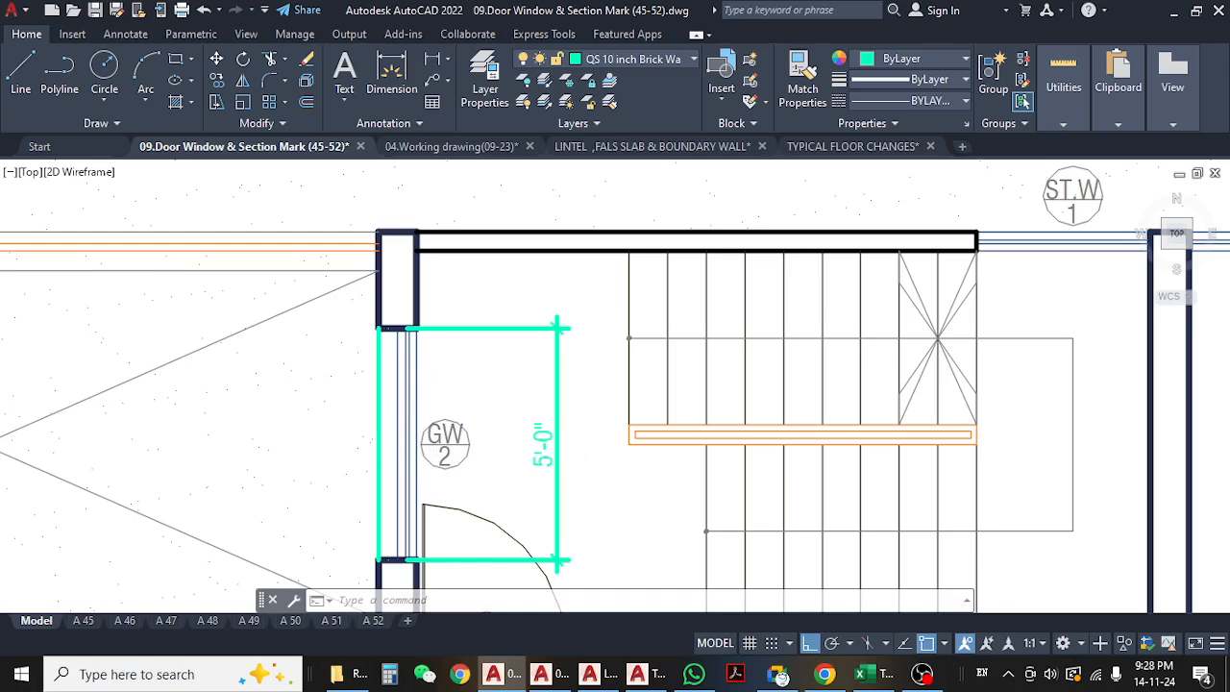
middle_drag(559, 458, 202, 420)
scroll(620, 415, down, 2)
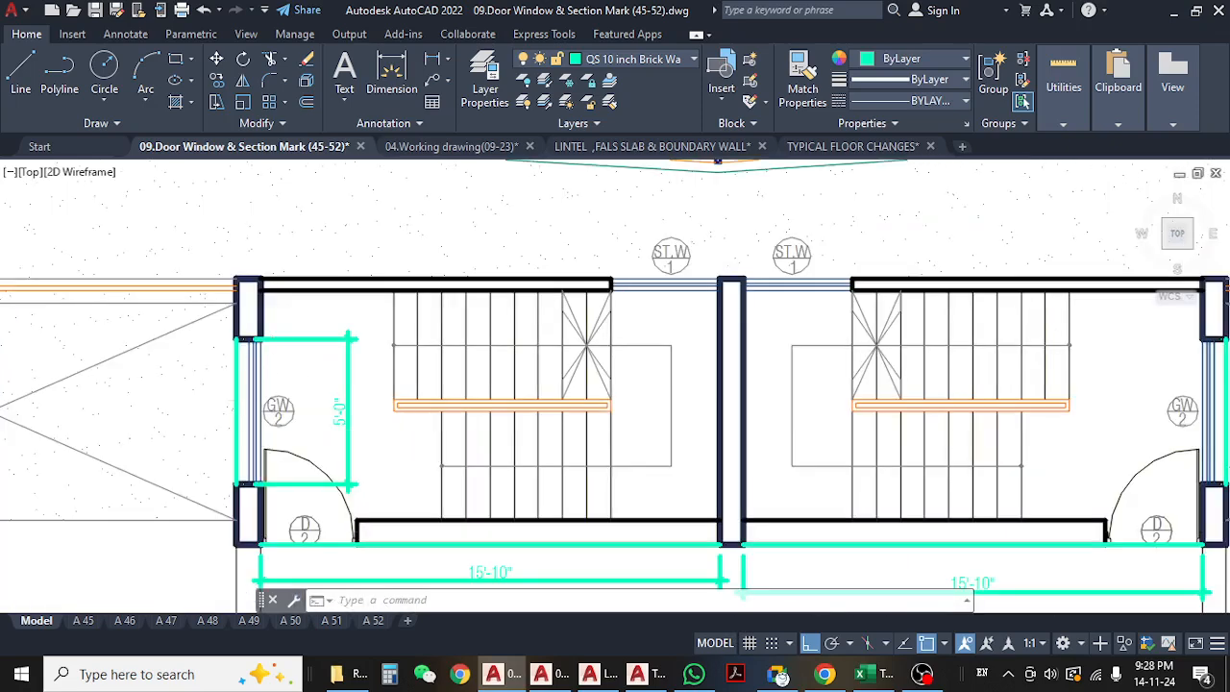
middle_drag(759, 448, 328, 453)
middle_drag(804, 414, 827, 304)
- Switch to the Excel estimate and check the D2 and GW2 rows under the ground floor brick work deduction
click(864, 675)
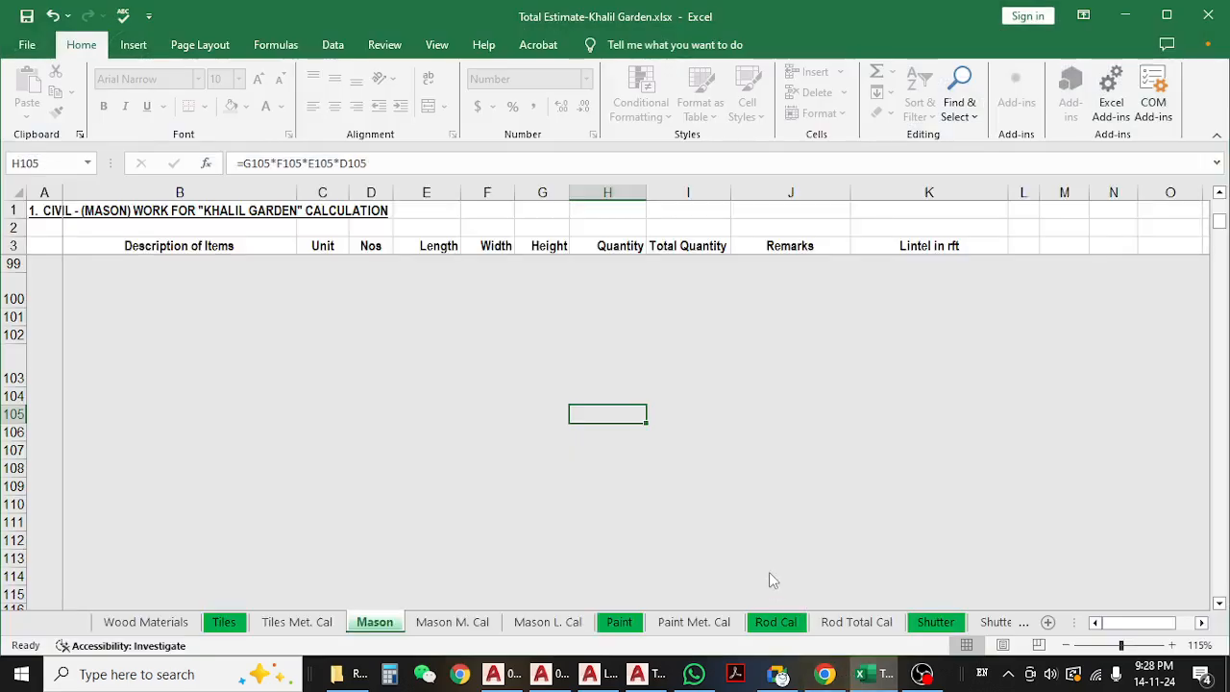
click(112, 451)
click(4, 451)
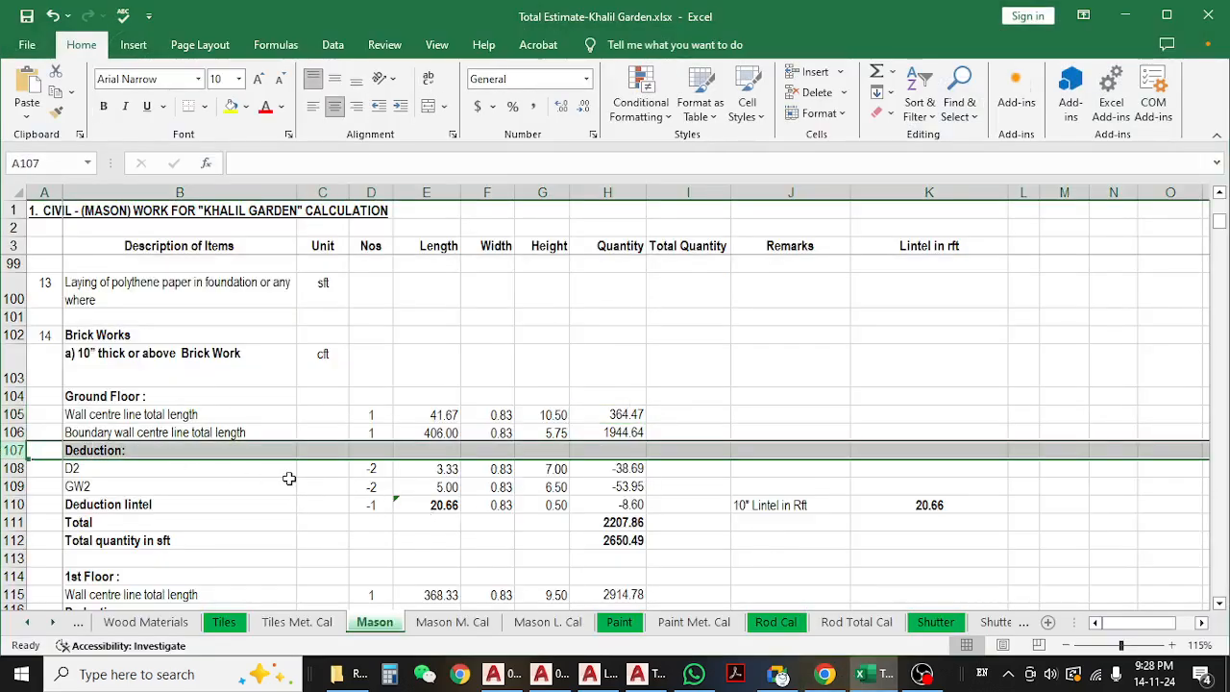
click(119, 483)
click(121, 469)
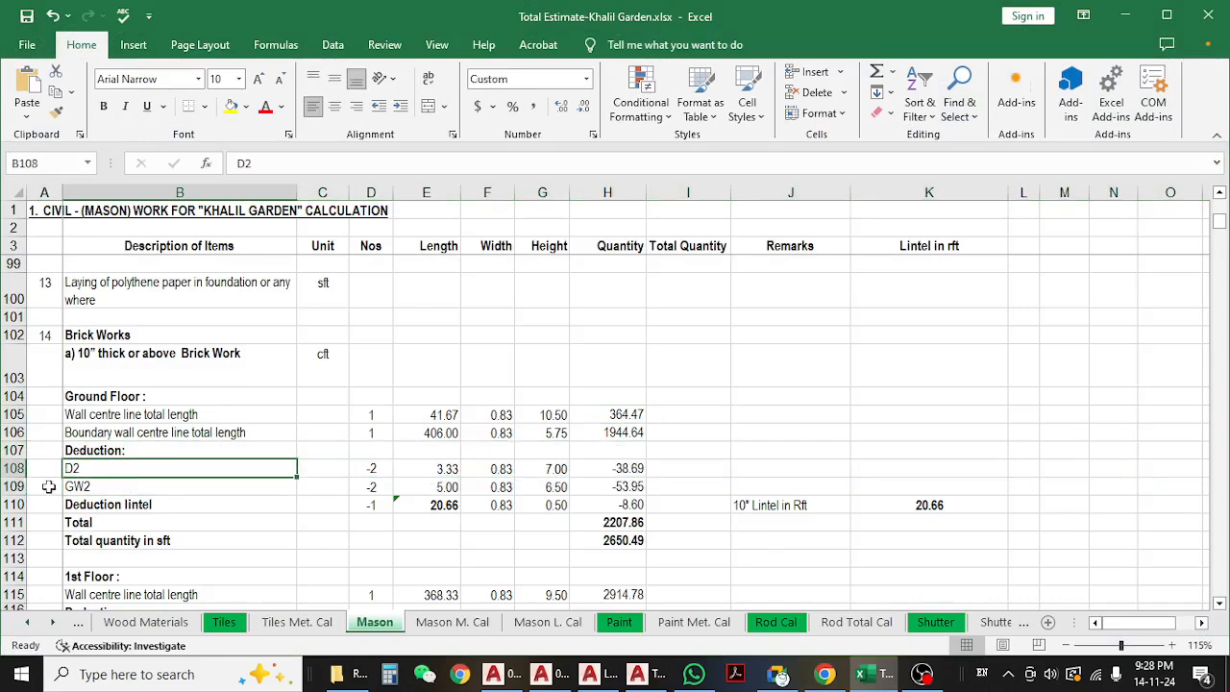
drag(14, 468, 14, 487)
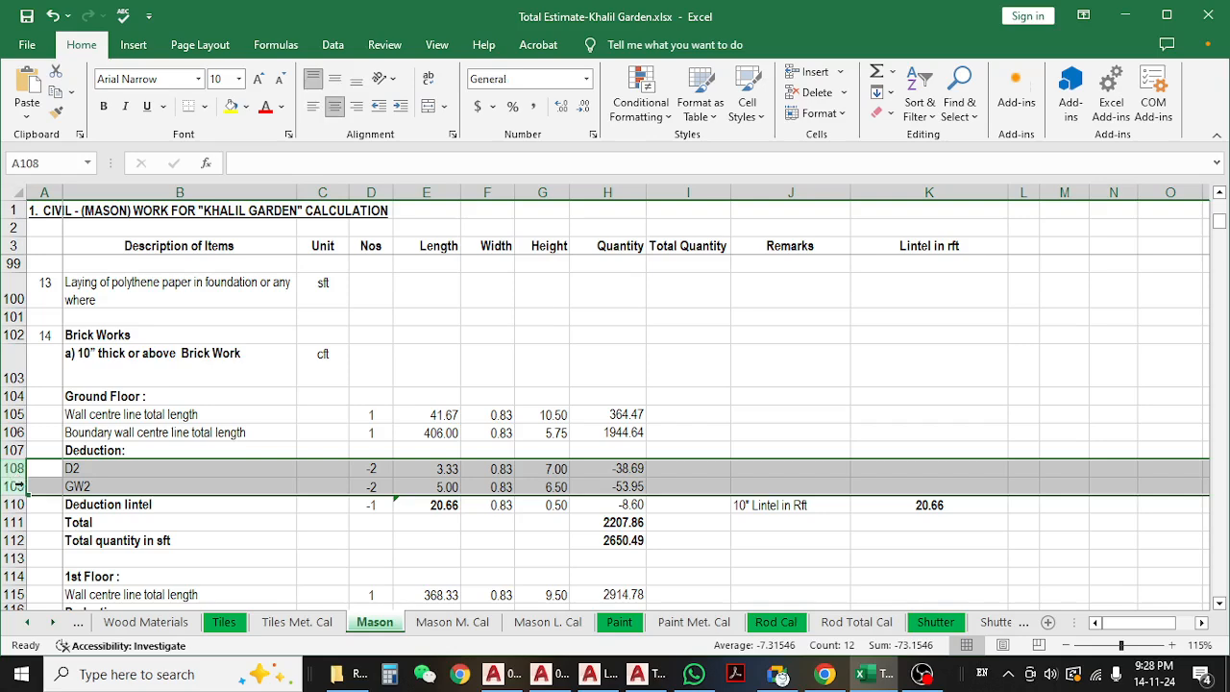
click(119, 485)
click(119, 485)
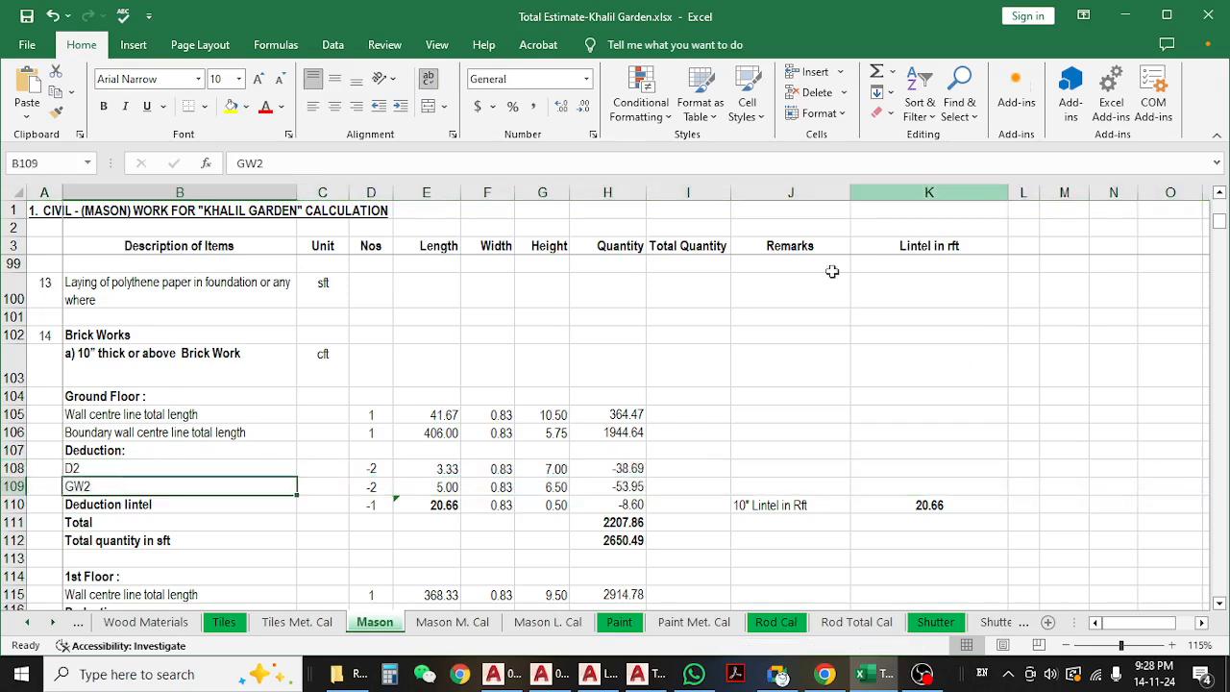
click(190, 466)
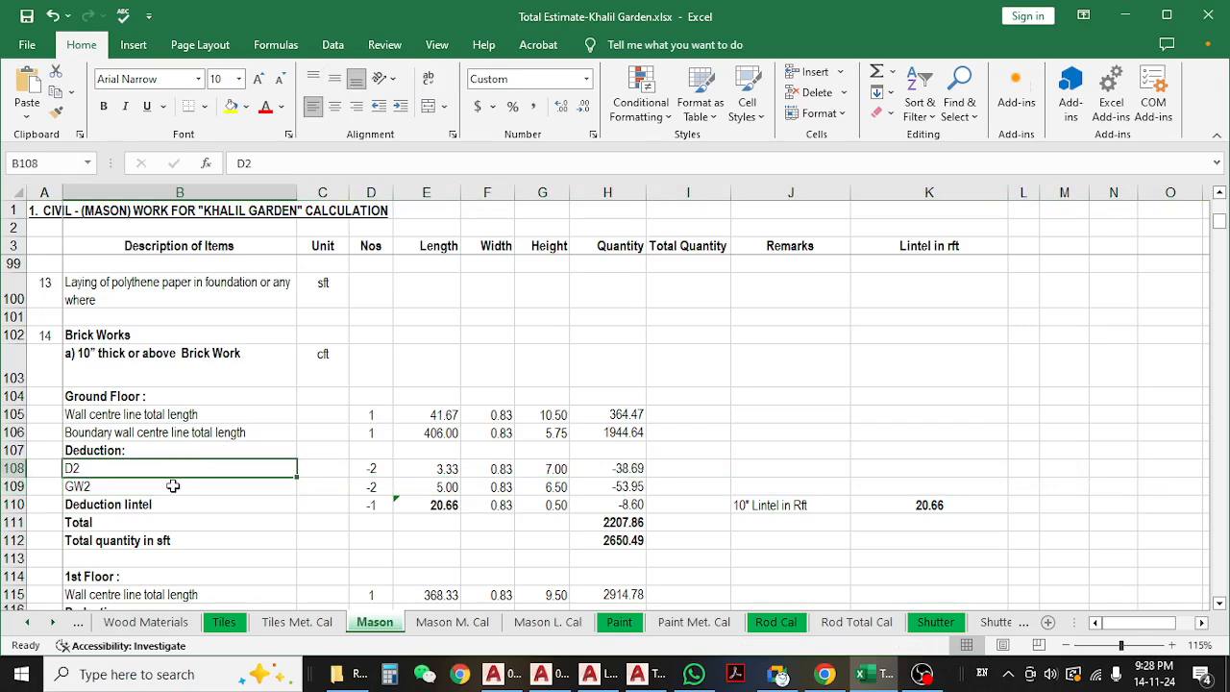
click(173, 486)
click(175, 469)
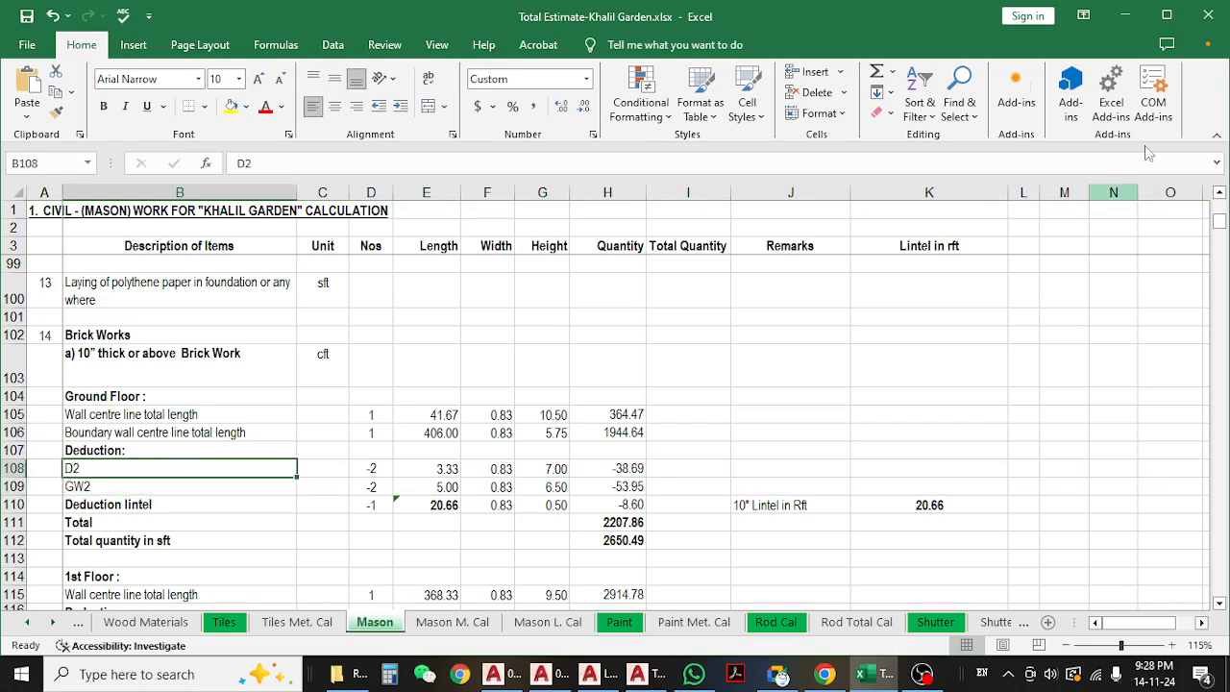
- Return to the AutoCAD plan and match the D2 and GW2 deductions to the door and window marks beside both staircases
click(1125, 15)
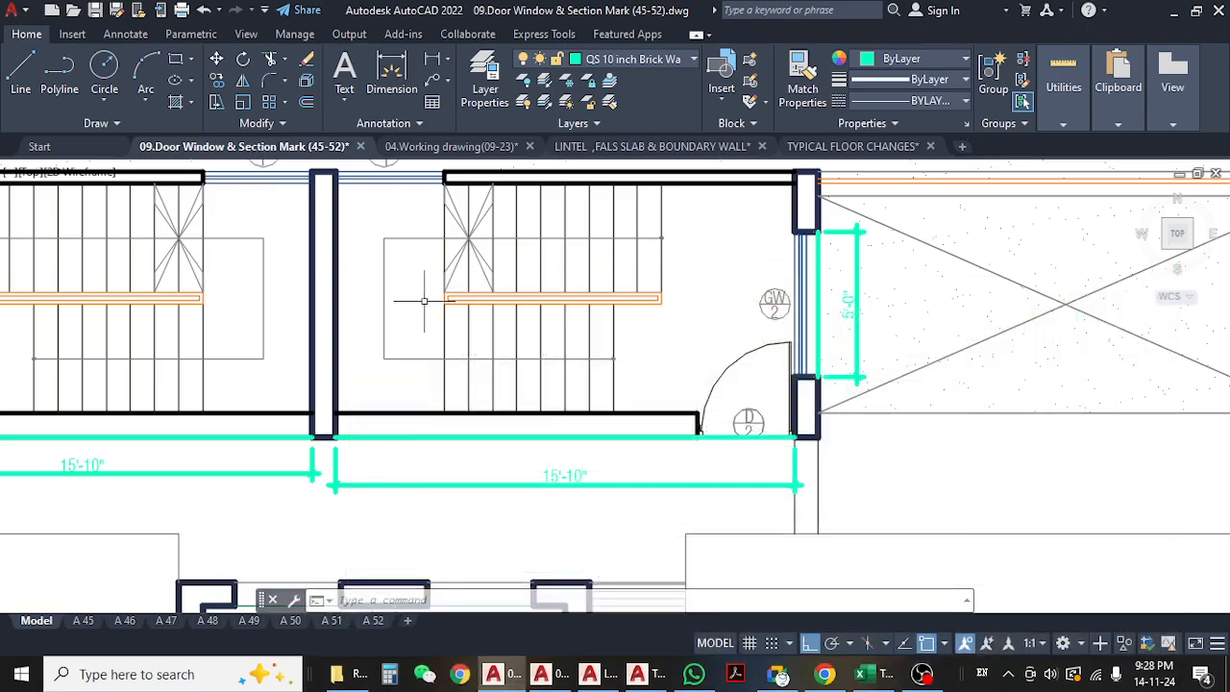
scroll(424, 301, down, 3)
scroll(163, 370, up, 5)
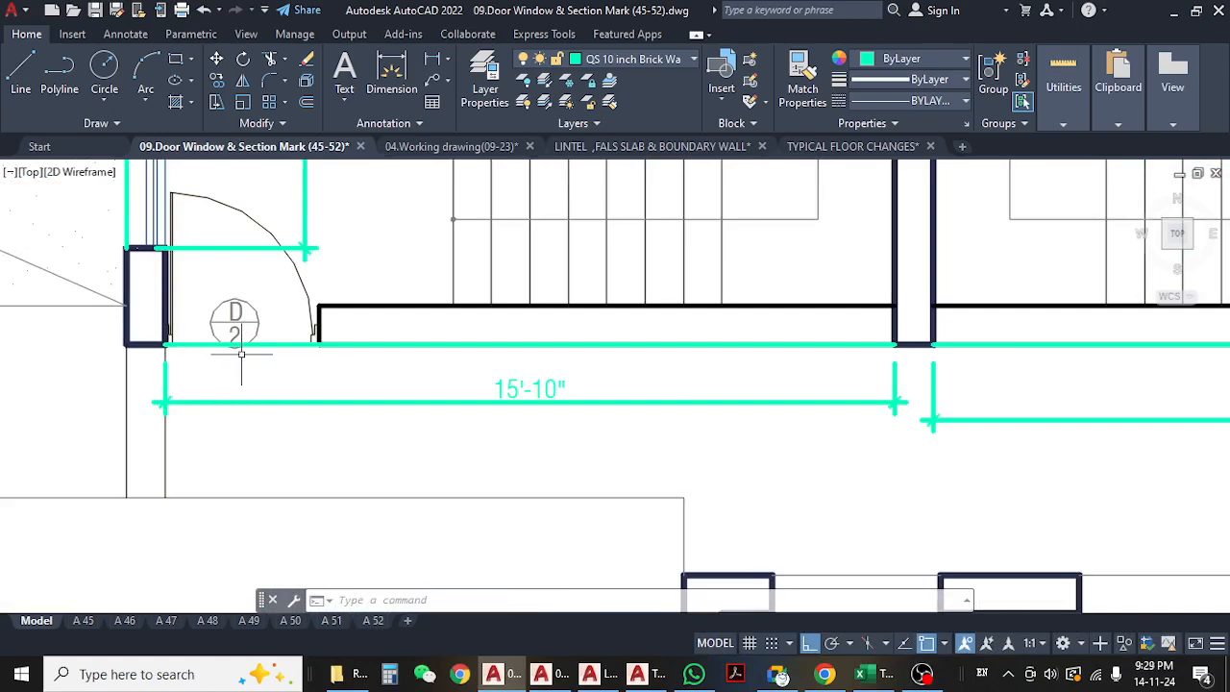
scroll(243, 353, down, 5)
scroll(252, 348, up, 8)
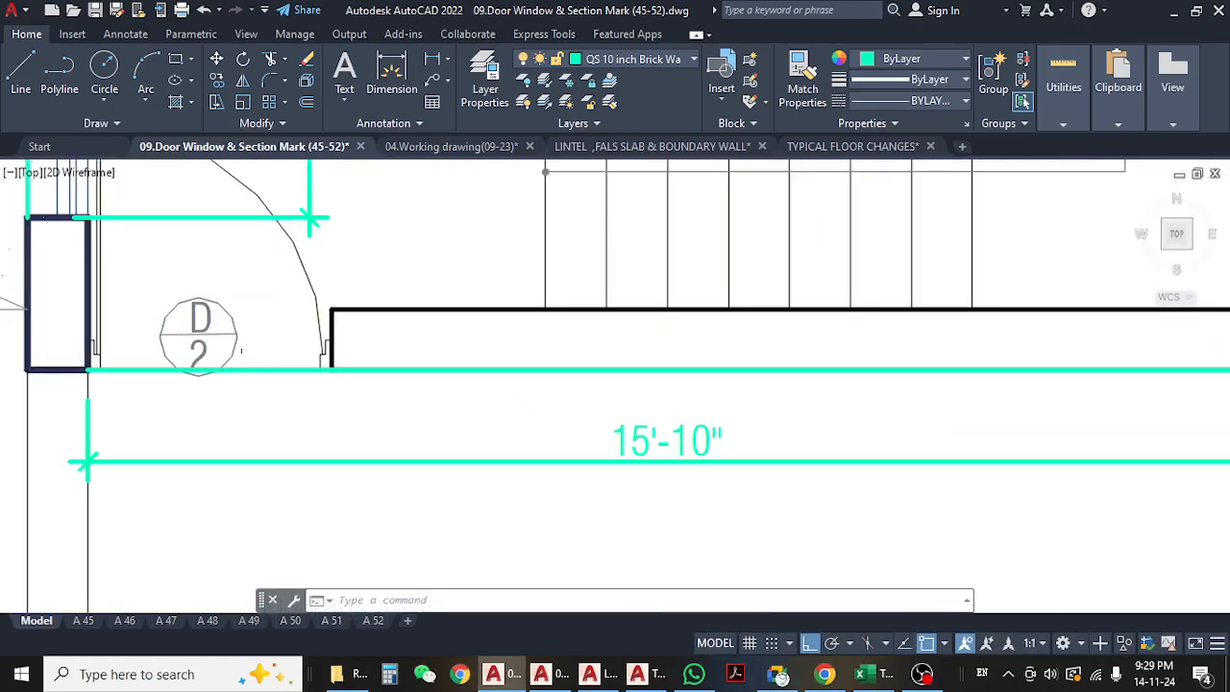
middle_drag(240, 346, 129, 326)
scroll(129, 325, down, 4)
middle_drag(886, 319, 946, 389)
scroll(175, 286, up, 5)
middle_drag(245, 491, 249, 446)
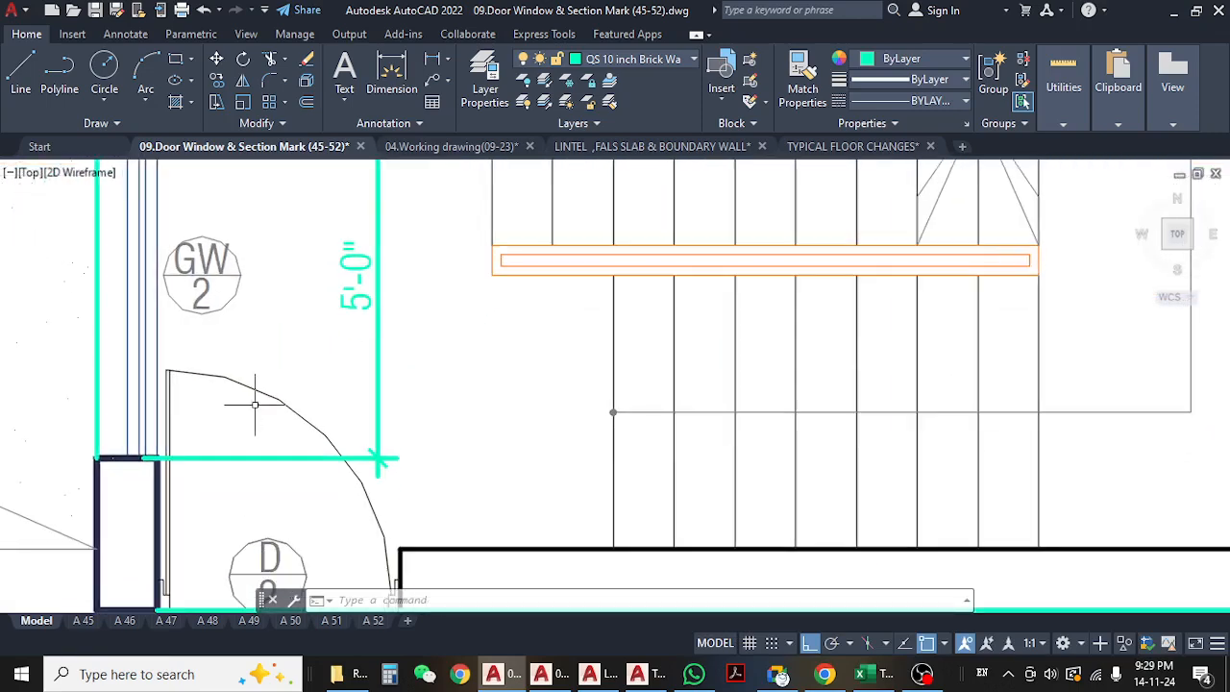
scroll(180, 305, down, 5)
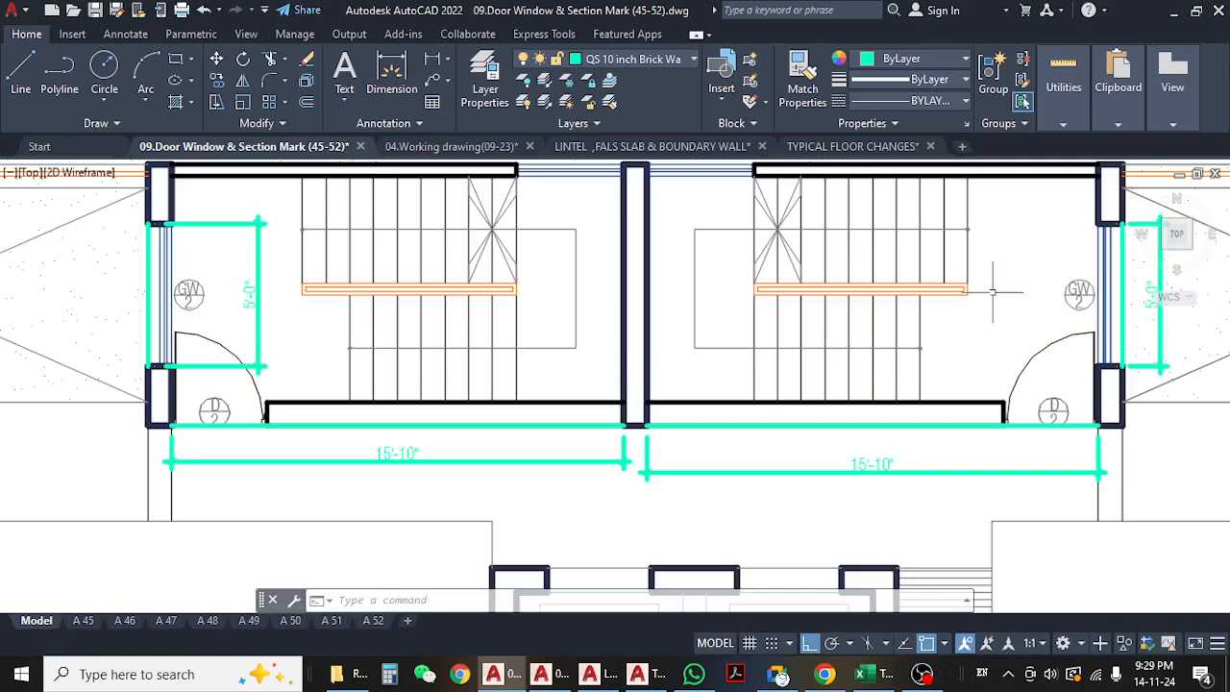
- Find the Door & Window Schedule beside the ground floor plan and check the sizes and quantities of D2 and GW2
middle_drag(1041, 285, 935, 283)
scroll(463, 350, down, 5)
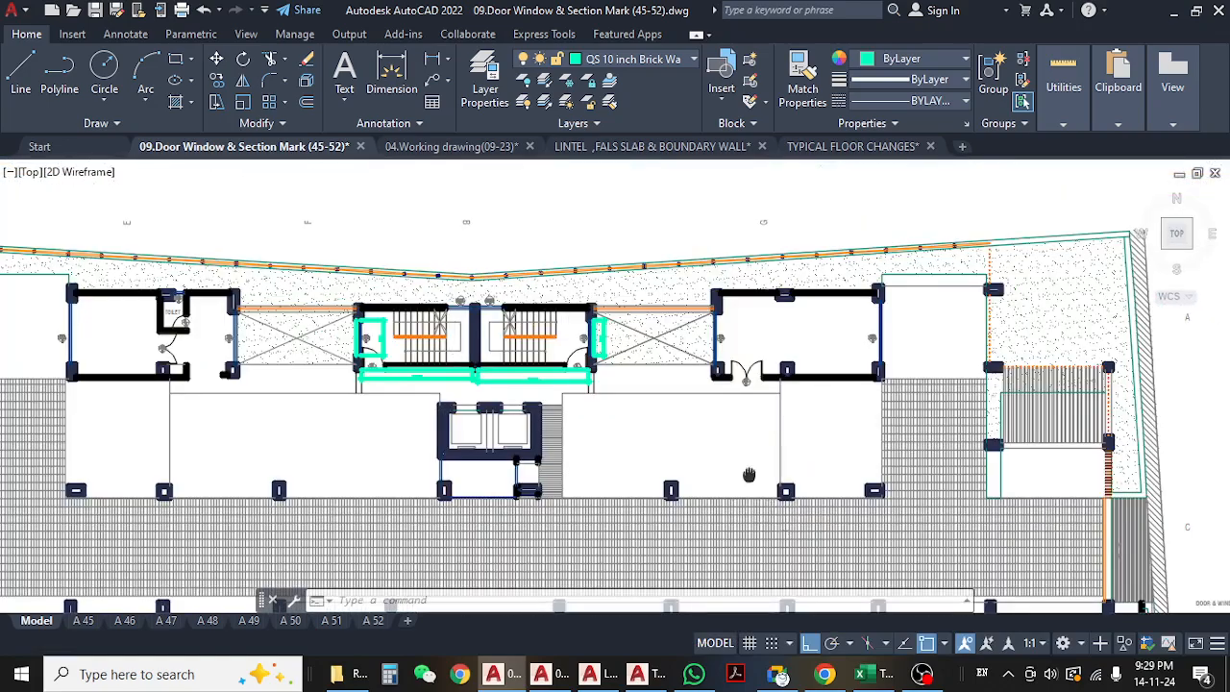
middle_drag(748, 475, 652, 338)
scroll(596, 356, down, 3)
scroll(838, 428, up, 8)
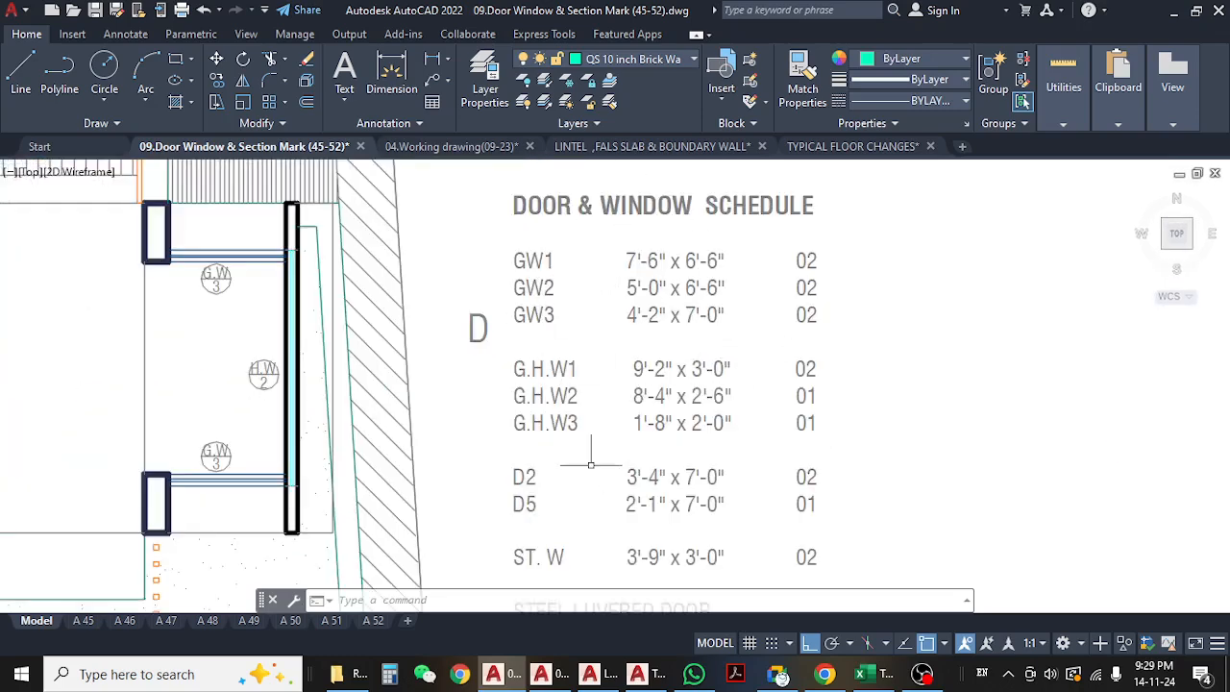
- Read the D2 and GW2 sizes and quantities in the Door & Window Schedule beside the plan
scroll(627, 368, down, 4)
click(665, 281)
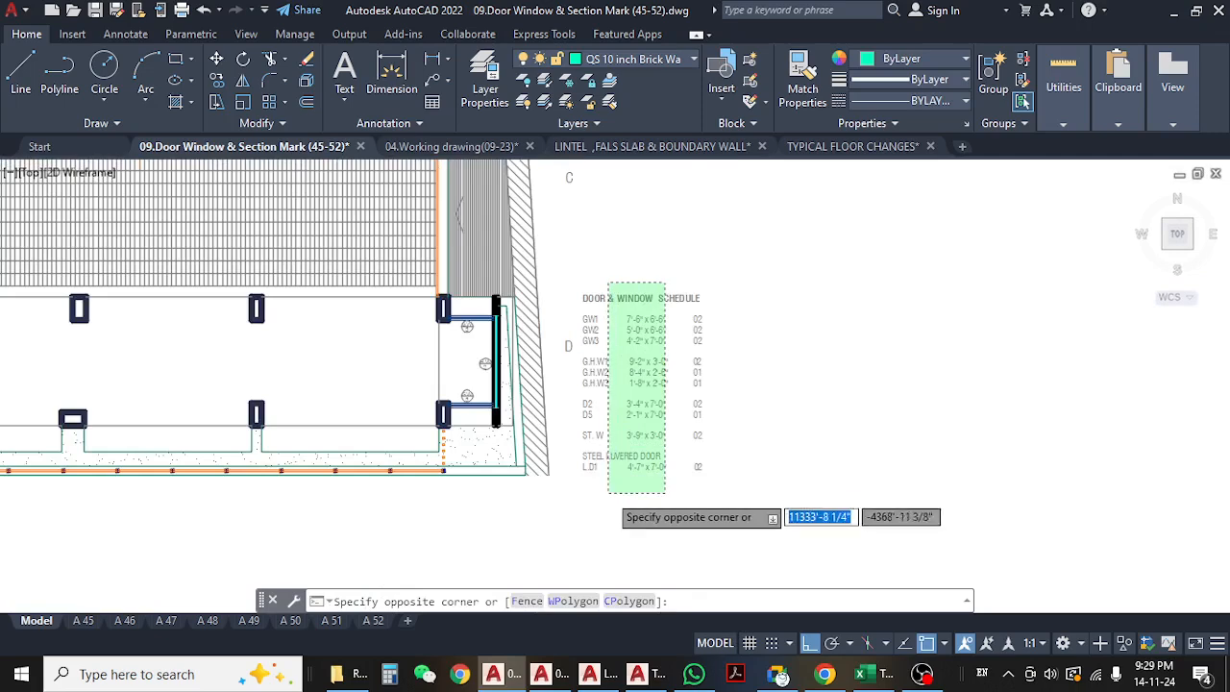
click(607, 493)
key(Escape)
key(Escape)
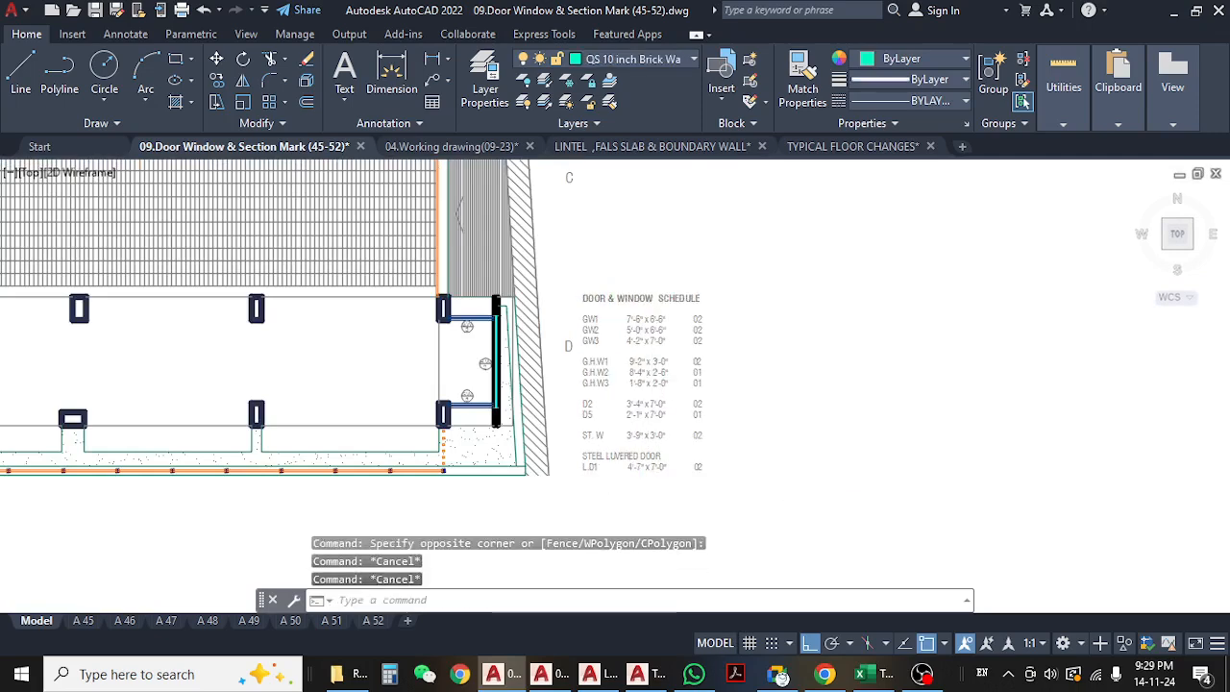
scroll(663, 384, up, 4)
middle_drag(552, 447, 567, 394)
scroll(661, 383, up, 2)
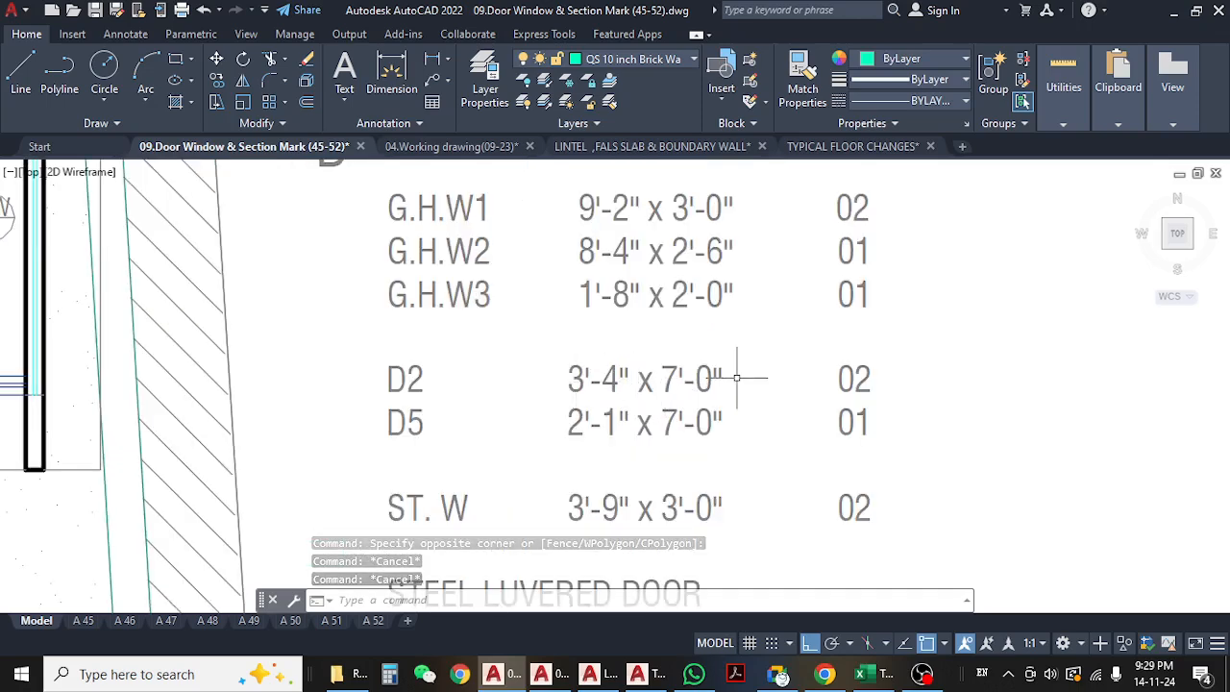
scroll(711, 385, down, 2)
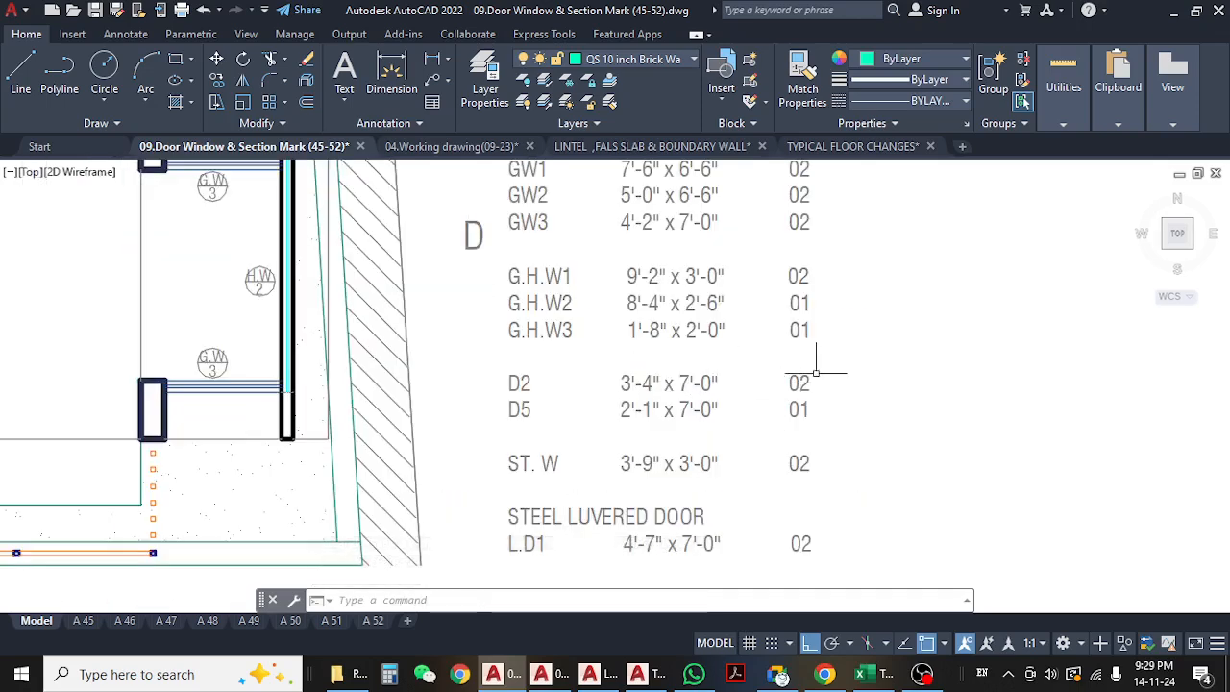
middle_drag(678, 413, 678, 478)
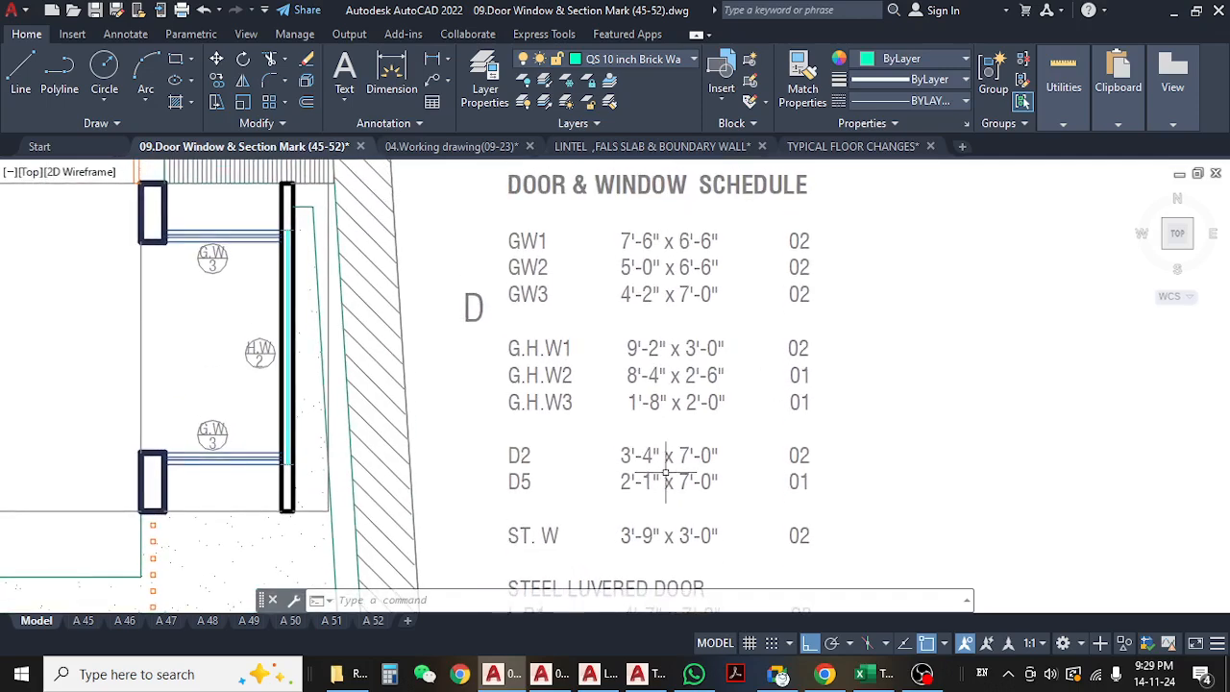
middle_drag(608, 434, 614, 453)
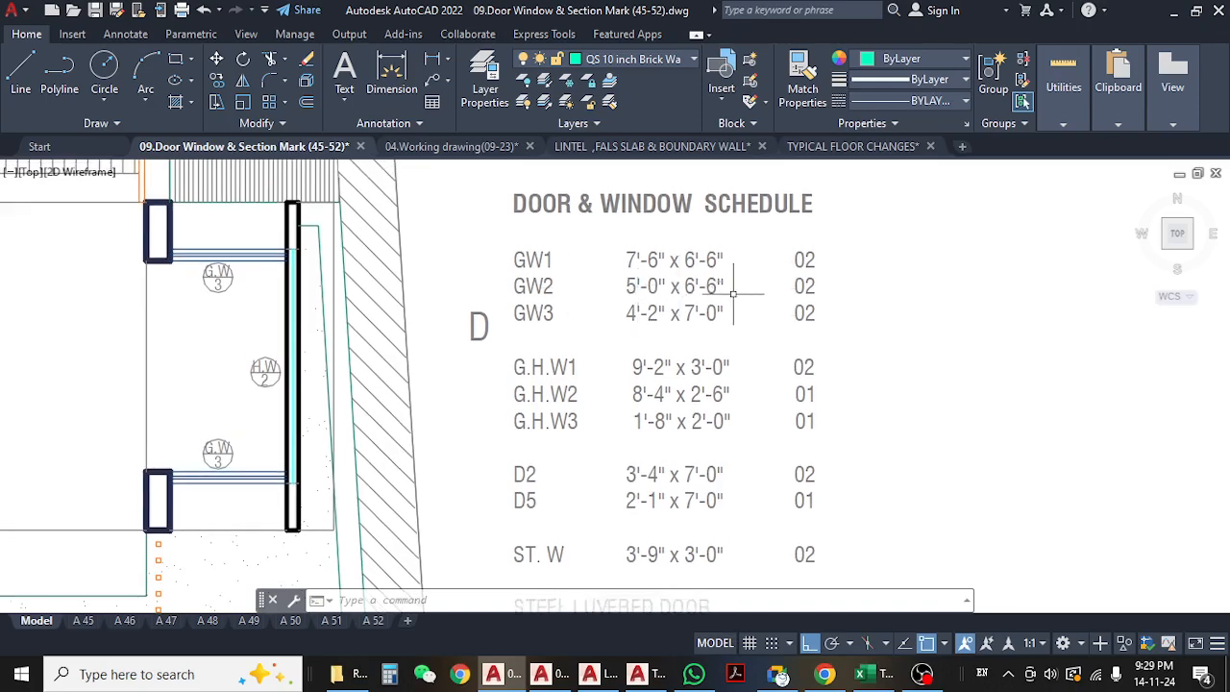
- Switch to the Excel estimate and check the D2 deduction's length, width and number, including the GW2 number and the wall's width
click(867, 674)
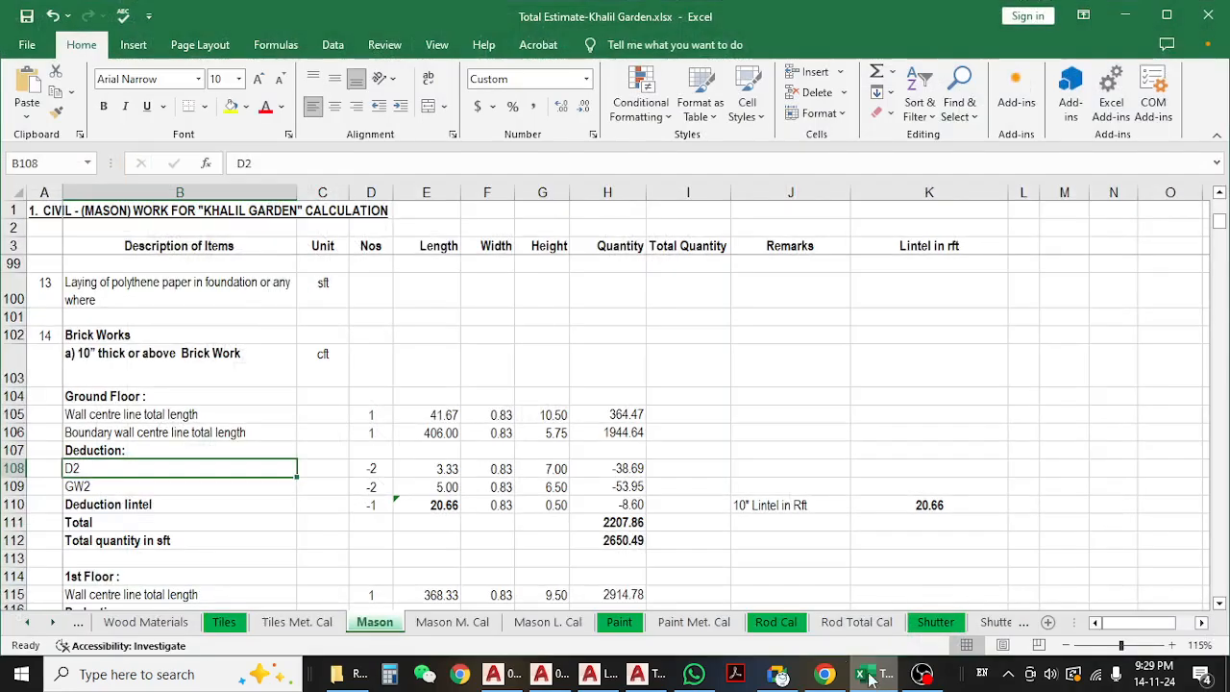
click(425, 469)
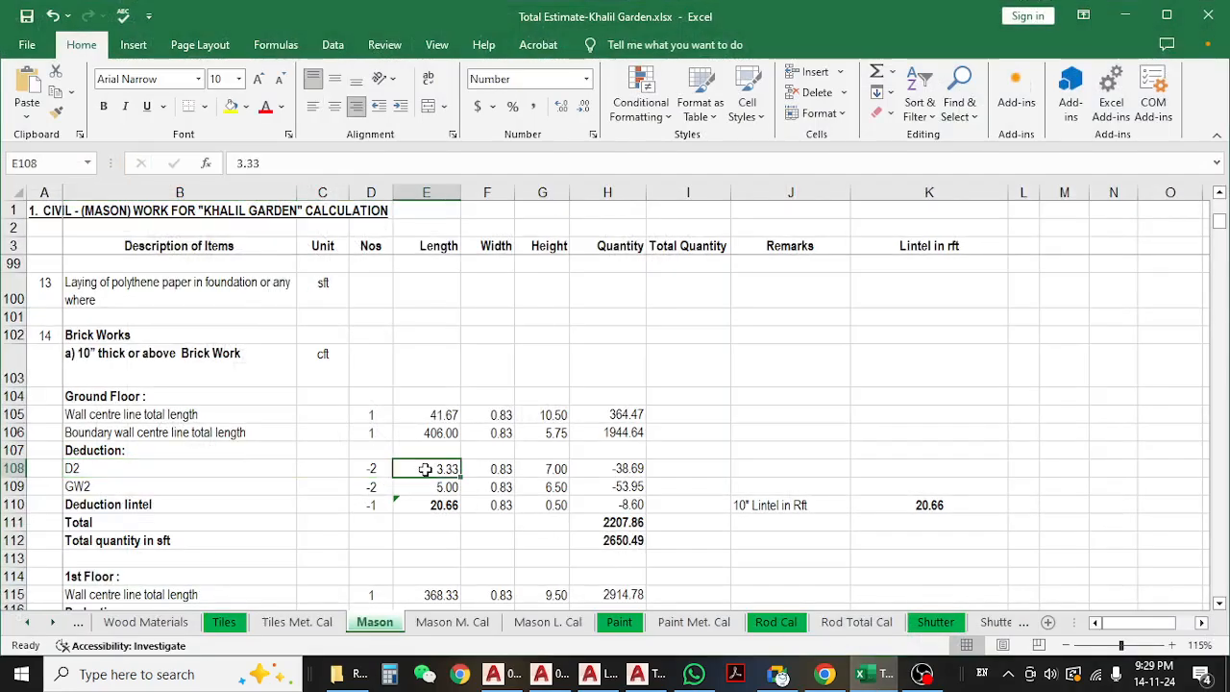
click(495, 468)
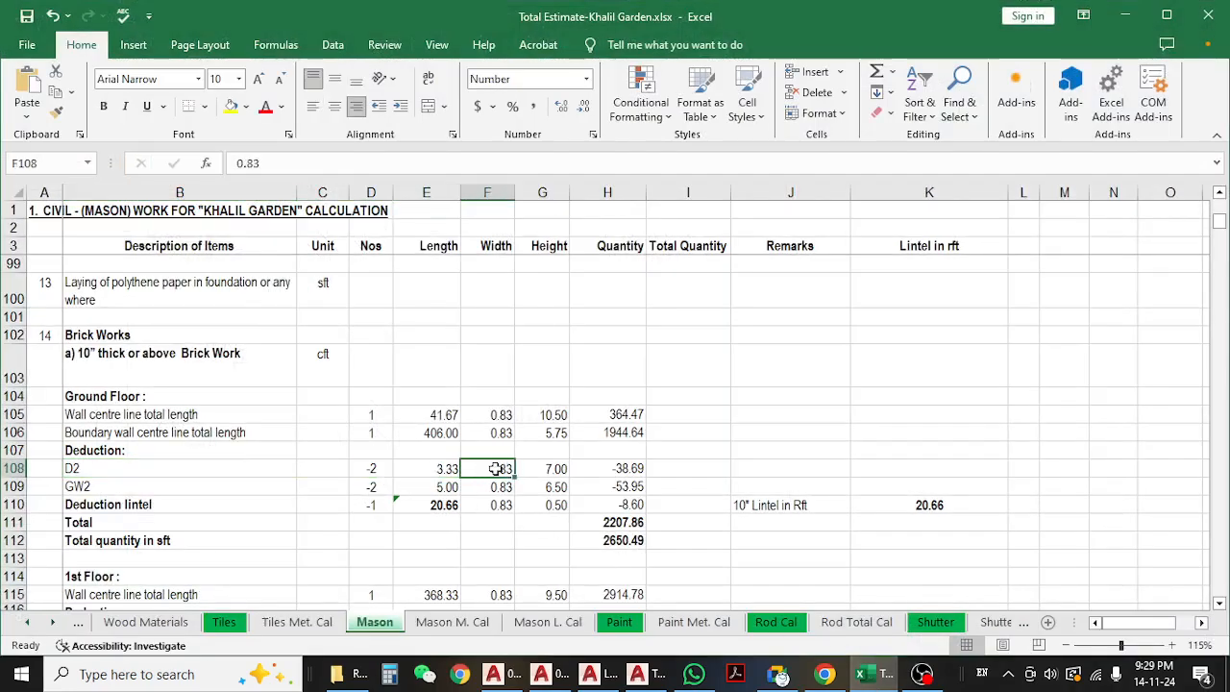
click(496, 420)
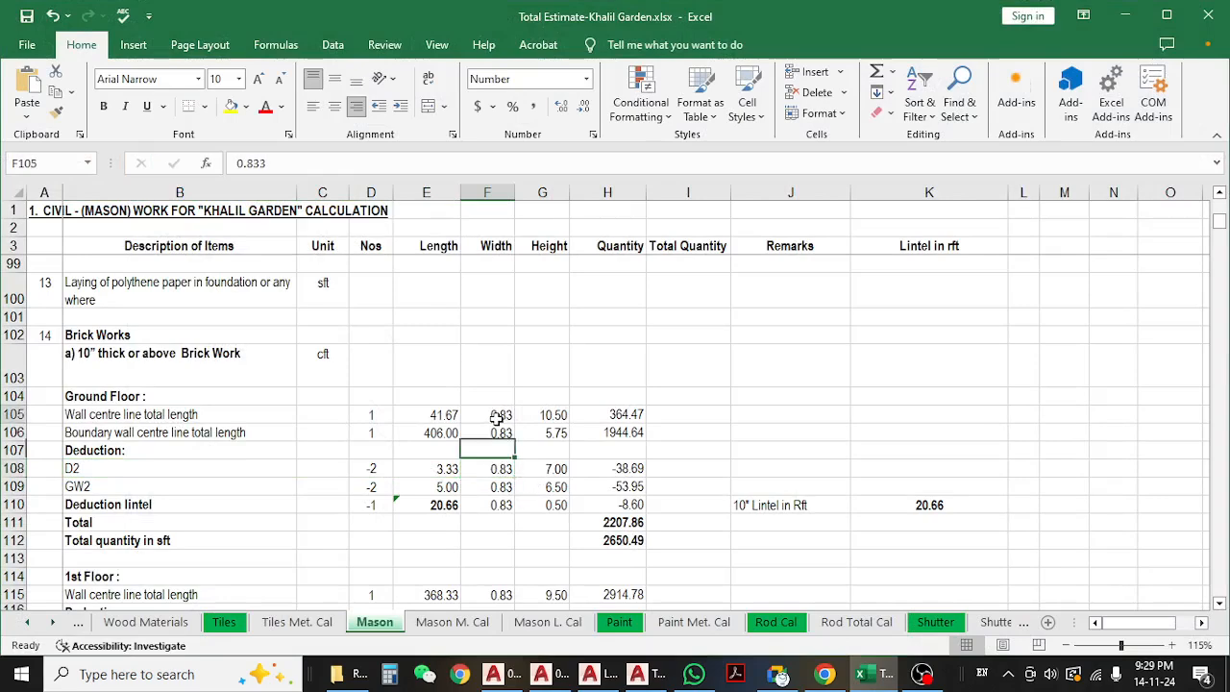
click(498, 466)
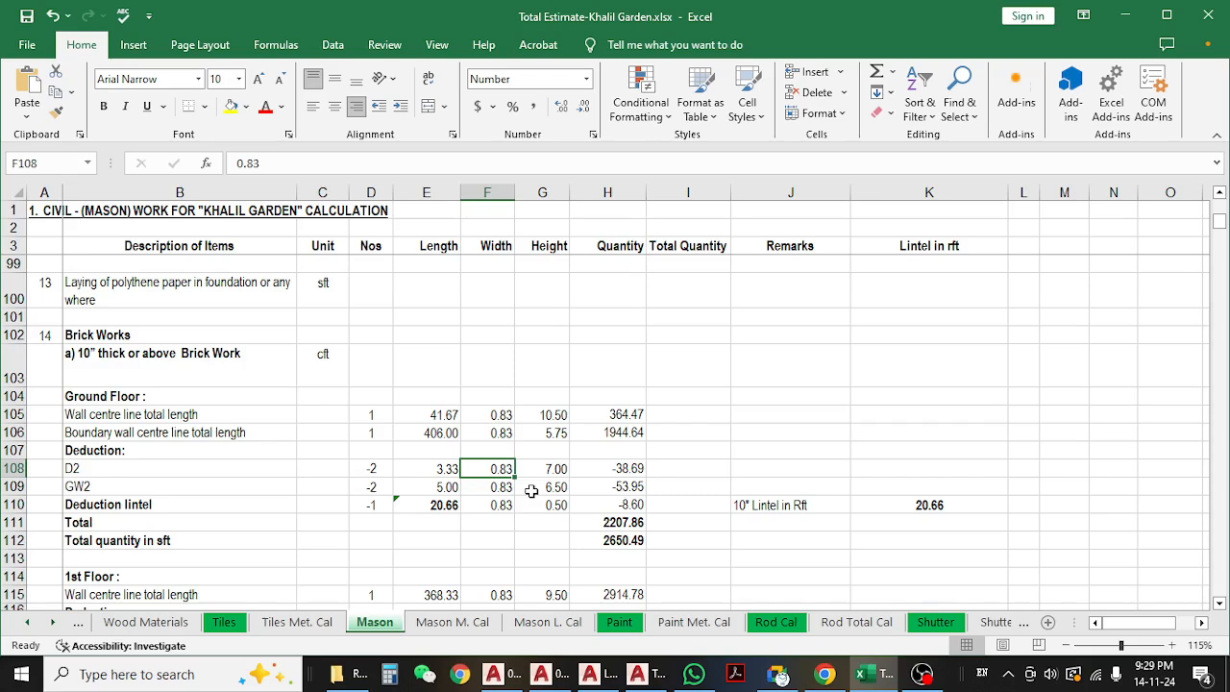
click(380, 471)
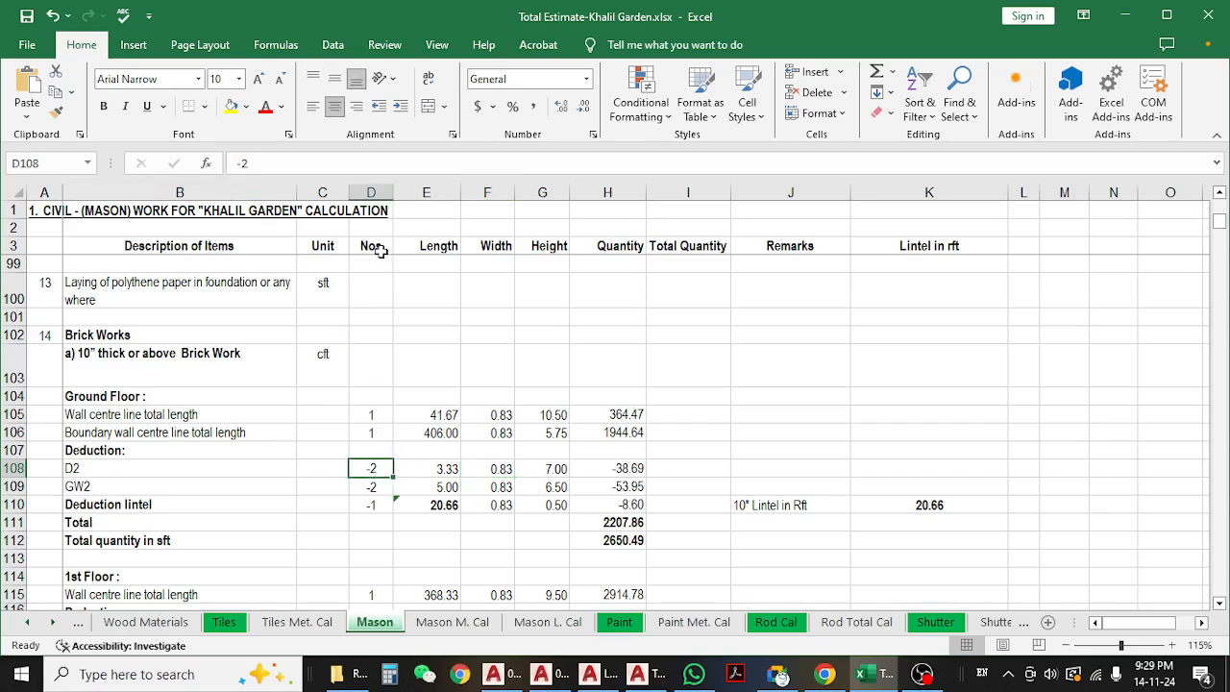
click(379, 487)
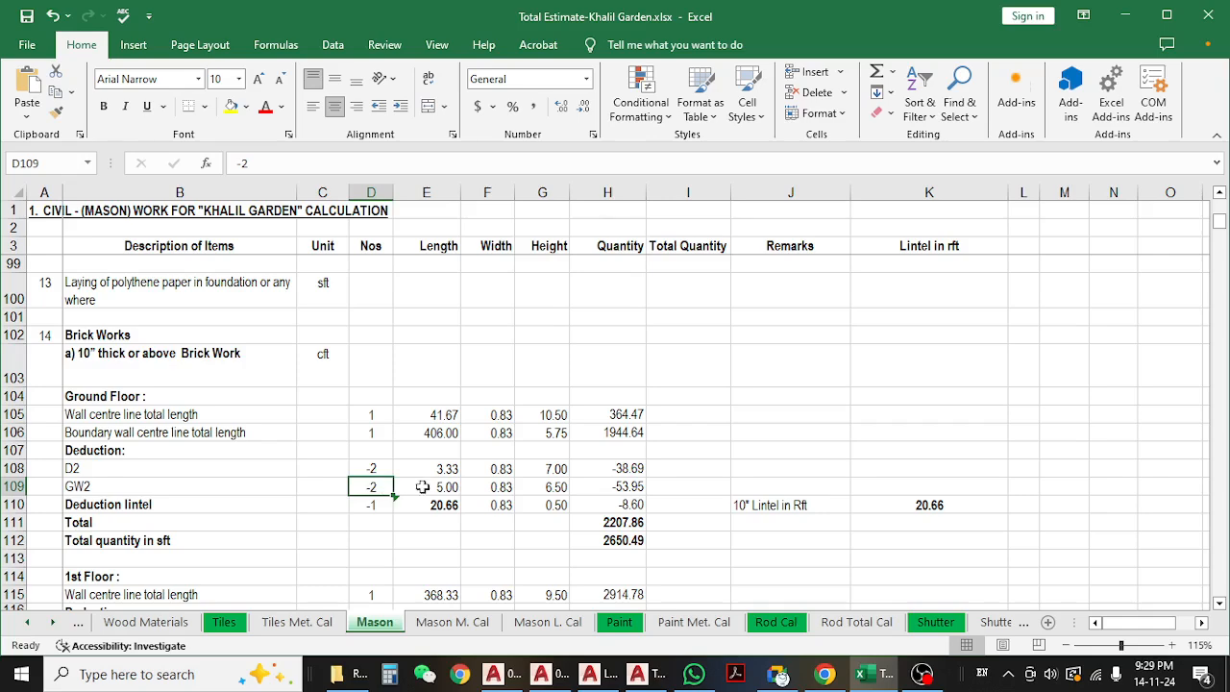
- Examine the D2 deduction's quantity formula and how the ground floor Total formula takes in the deduction rows
click(614, 470)
click(620, 523)
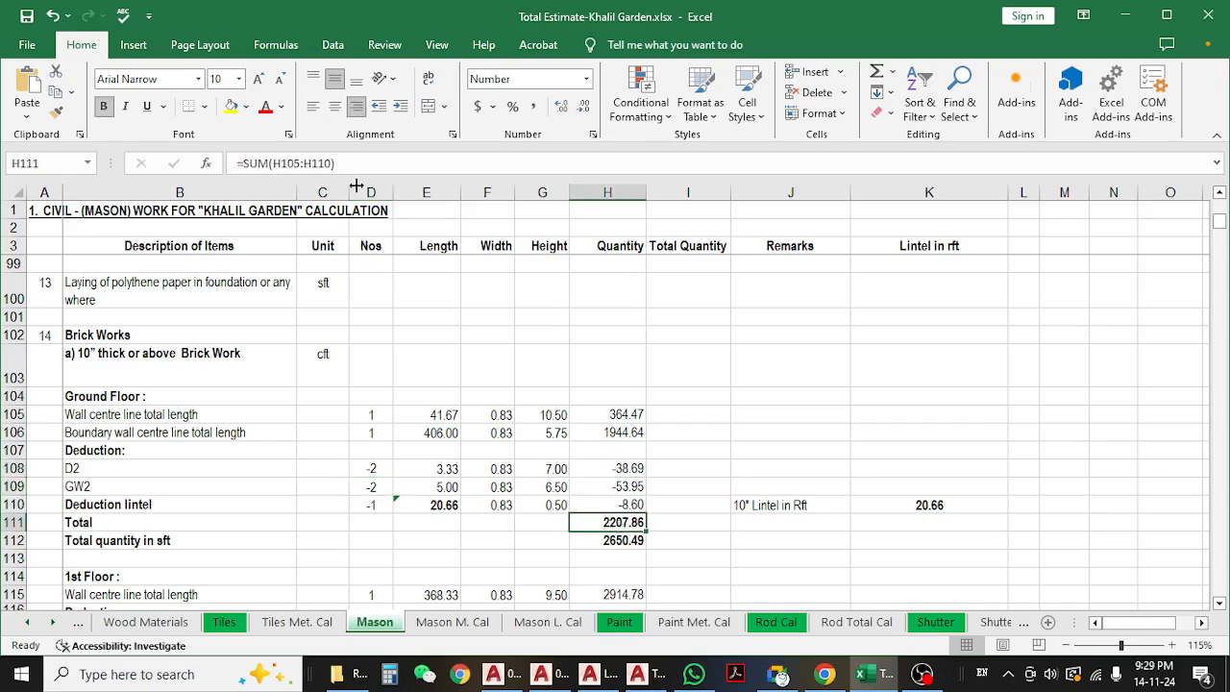
key(F2)
key(Escape)
drag(604, 465, 605, 485)
click(602, 470)
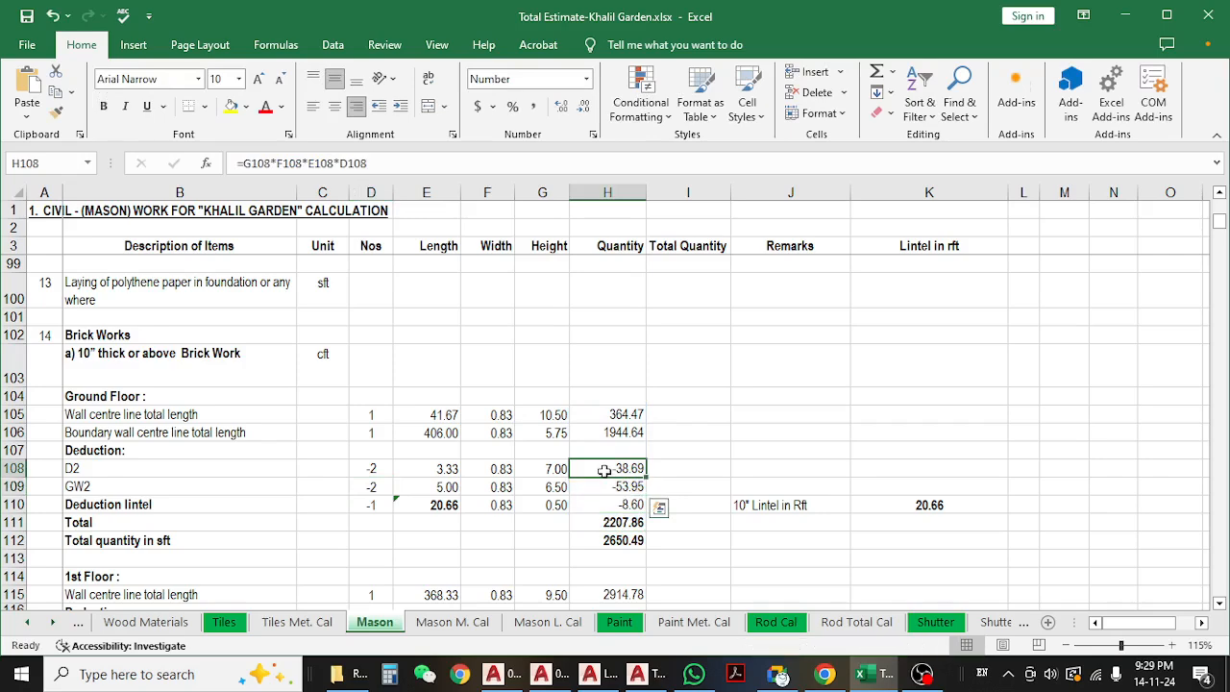
click(611, 521)
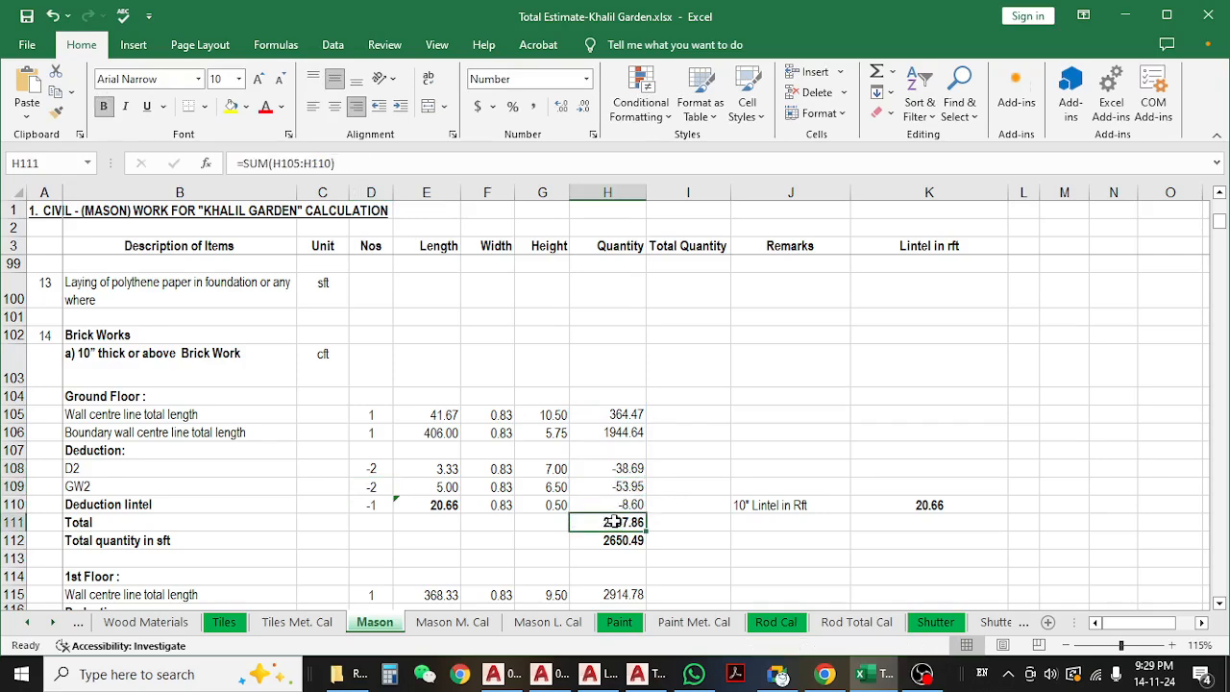
click(521, 504)
click(446, 467)
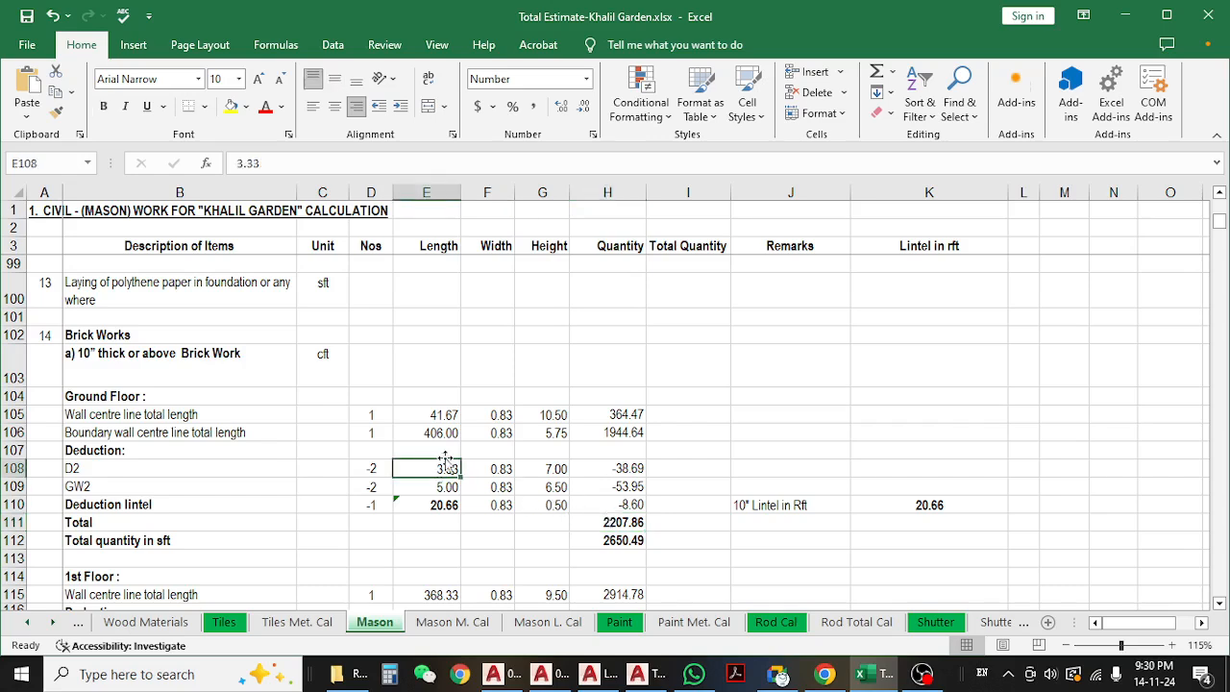
click(612, 469)
- Check the GW2 deduction row's number, length, width, height and quantity formula
click(137, 485)
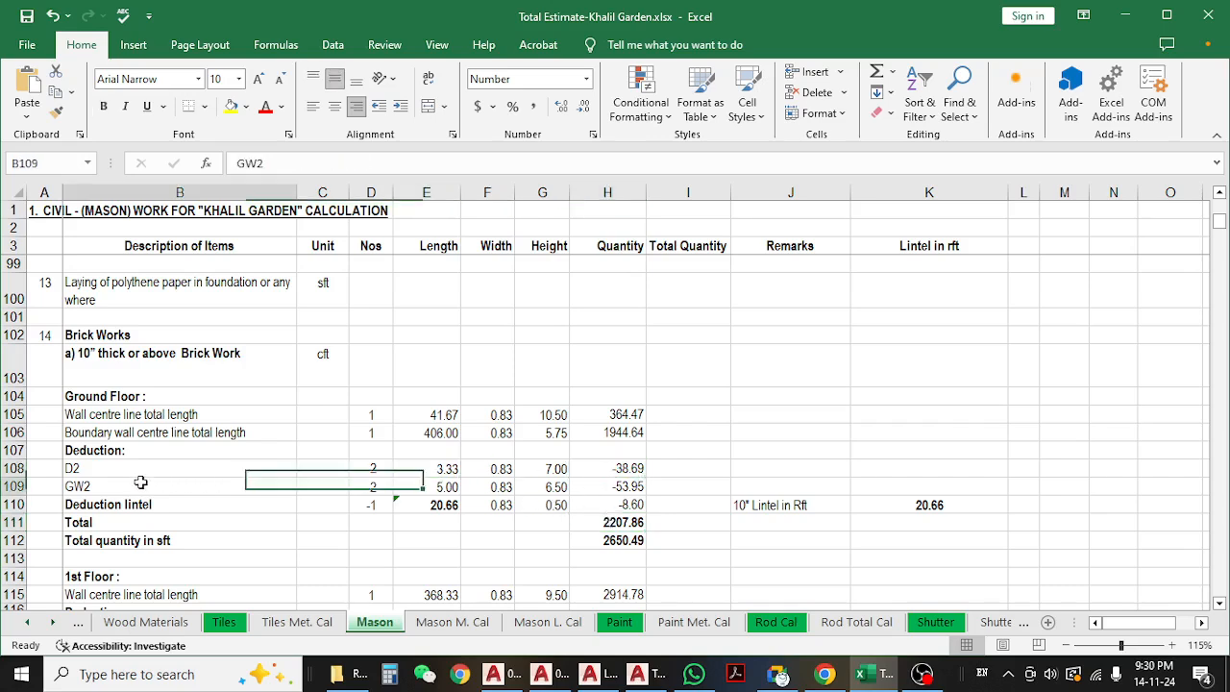
click(374, 491)
click(440, 488)
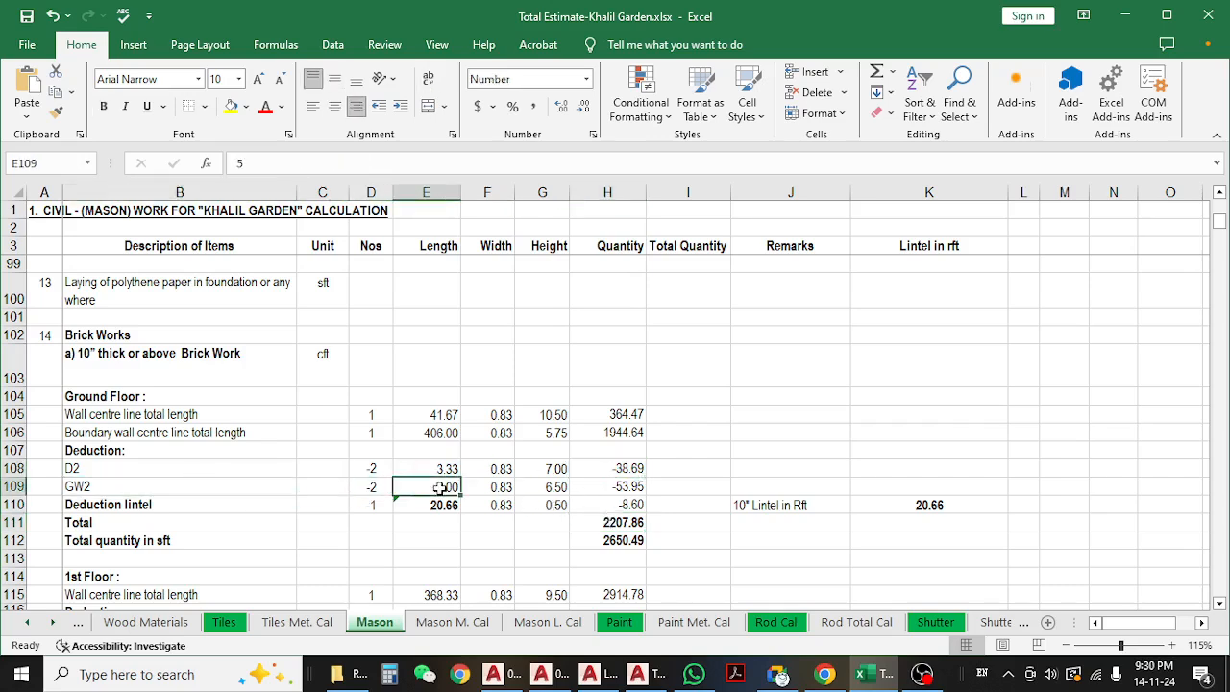
click(539, 500)
click(541, 488)
click(506, 490)
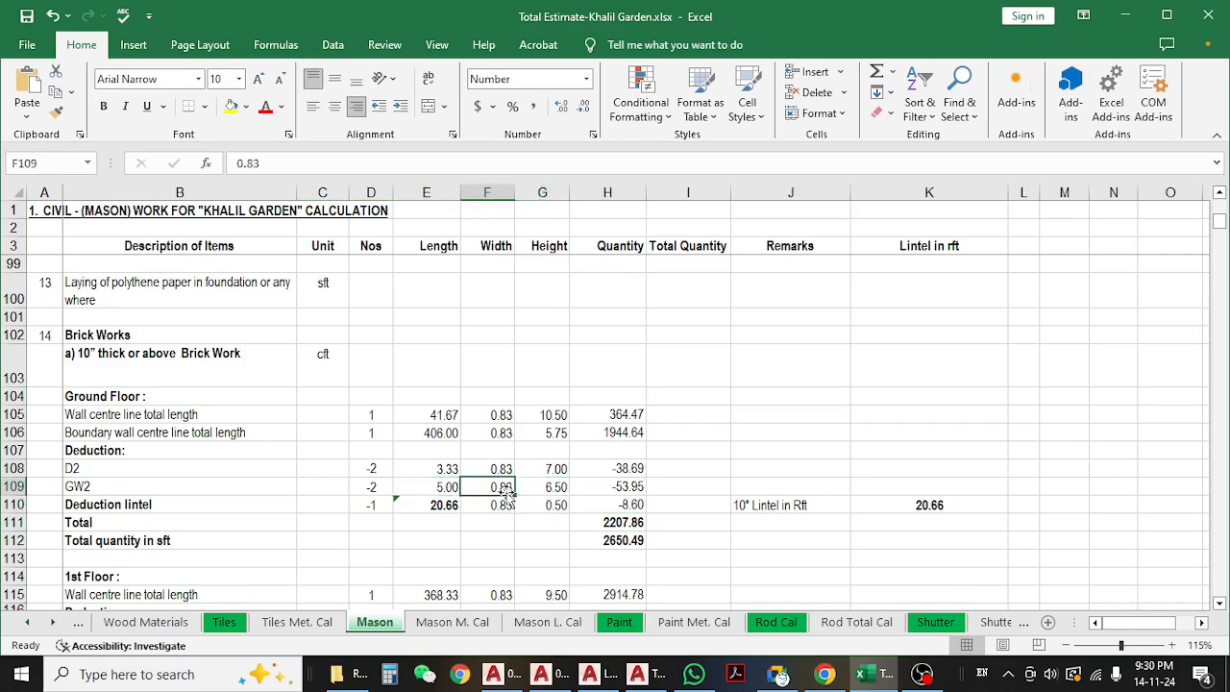
click(622, 487)
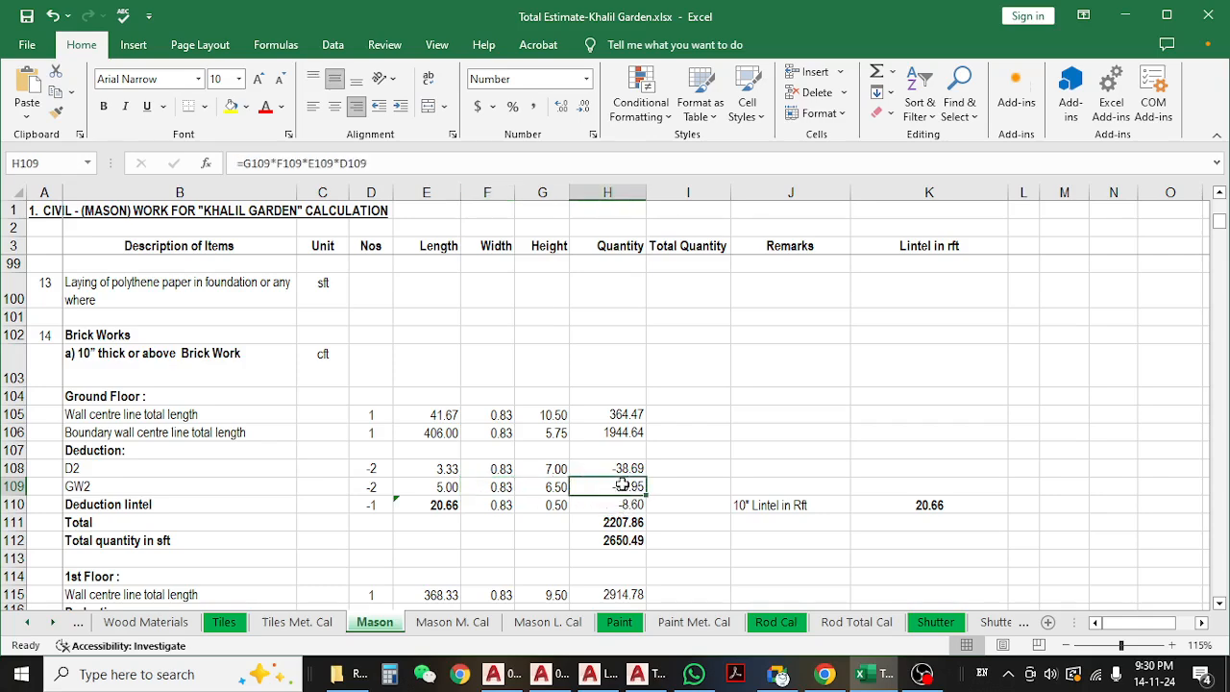
- Examine the SUMPRODUCT formula behind the Deduction lintel length and the number and length ranges it references
click(193, 507)
click(421, 503)
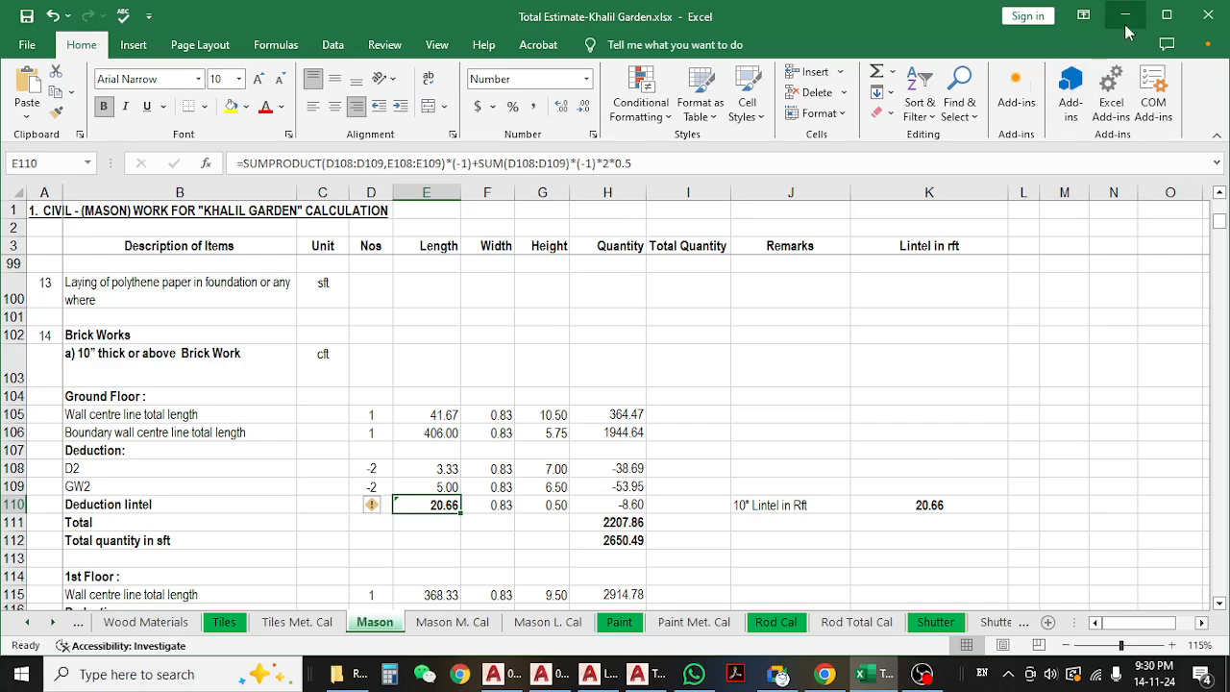
click(358, 163)
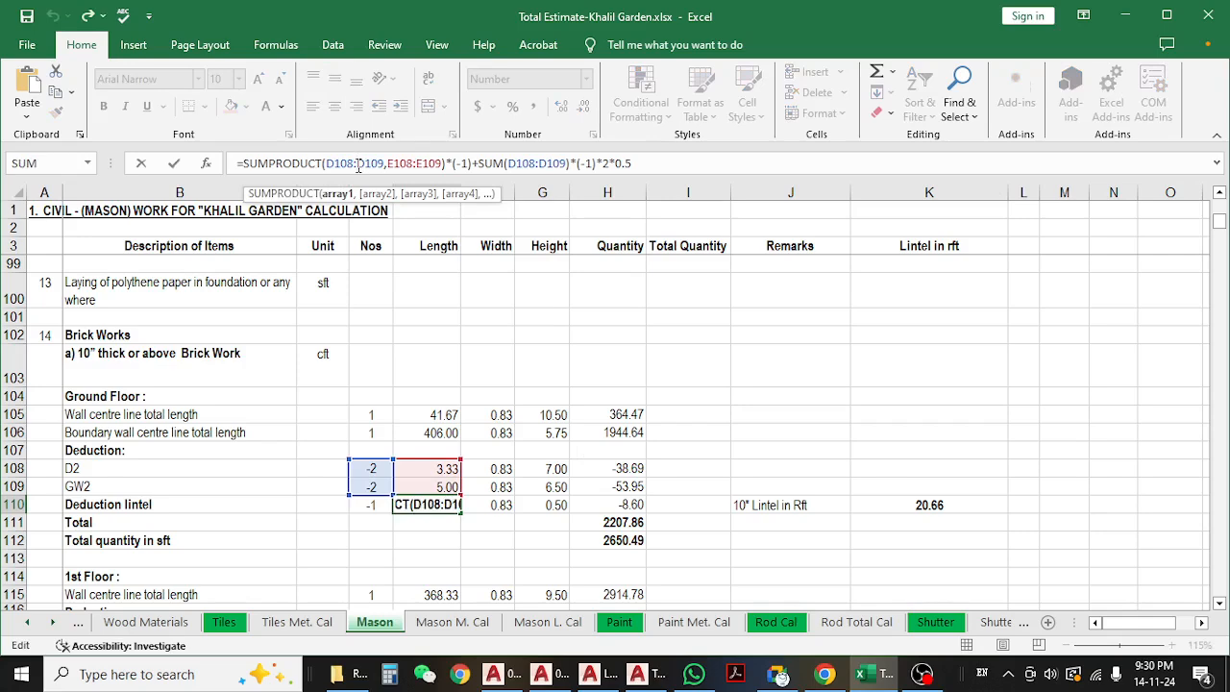
key(Escape)
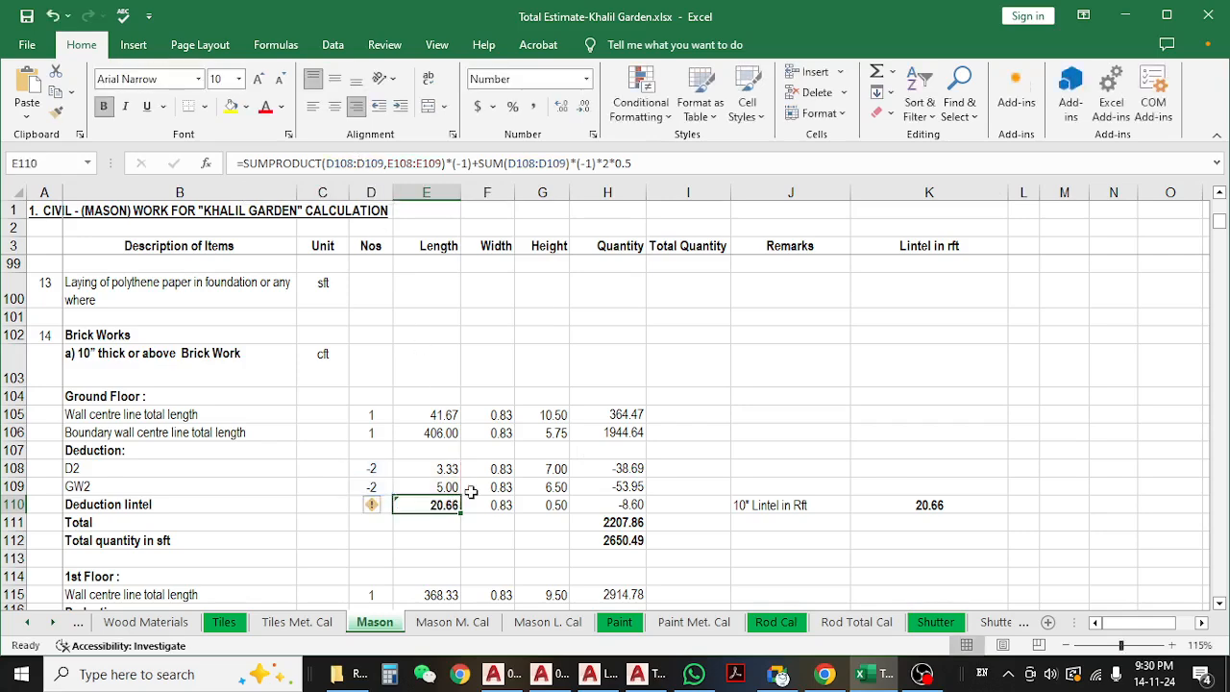
click(445, 538)
click(439, 506)
click(411, 167)
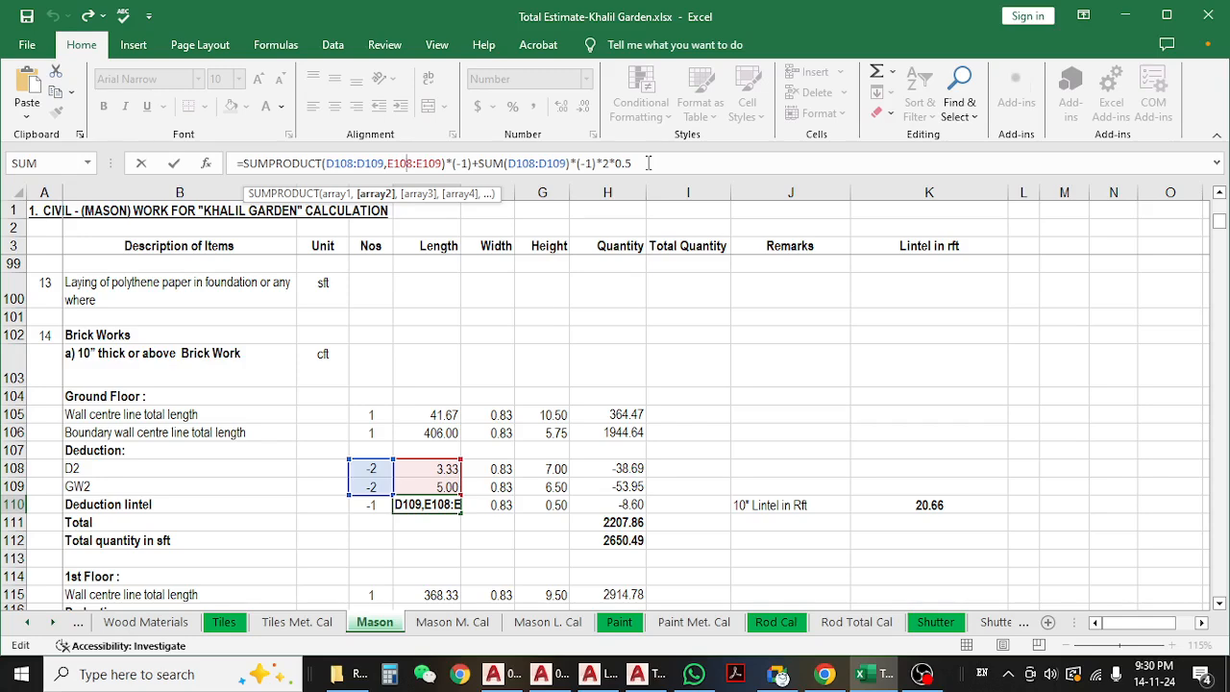
key(Escape)
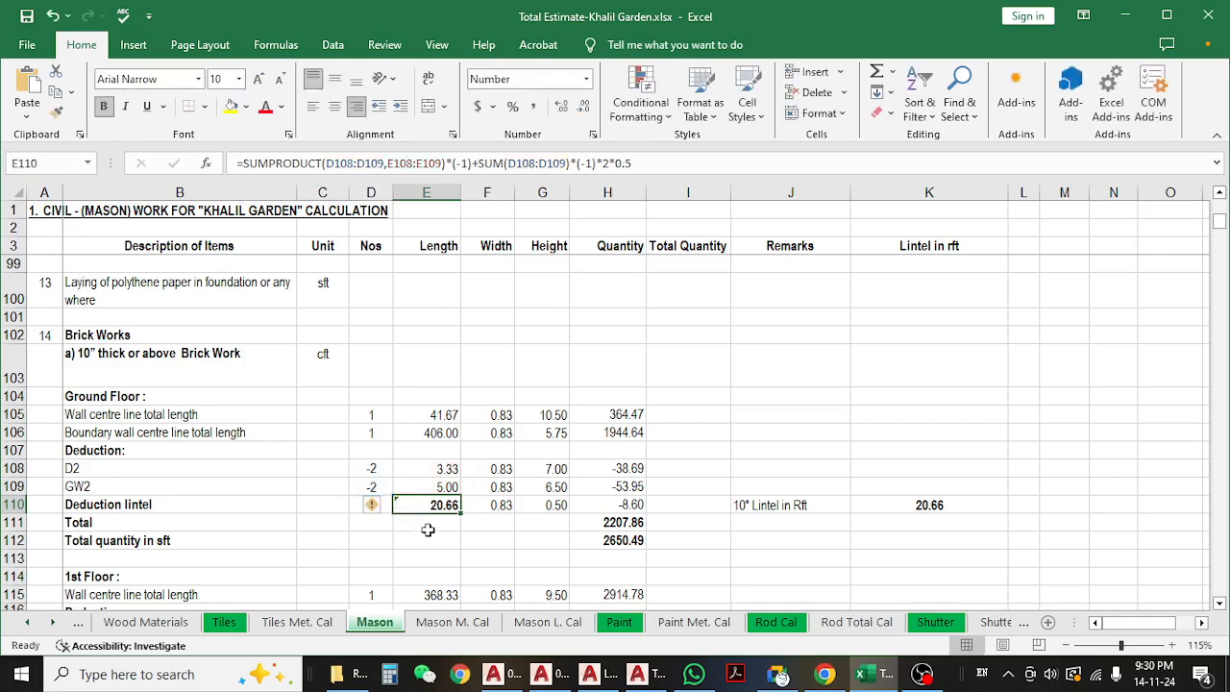
click(612, 162)
key(Escape)
- Insert a blank row above GW2 and copy D2's number, length, width and height values into it
click(112, 487)
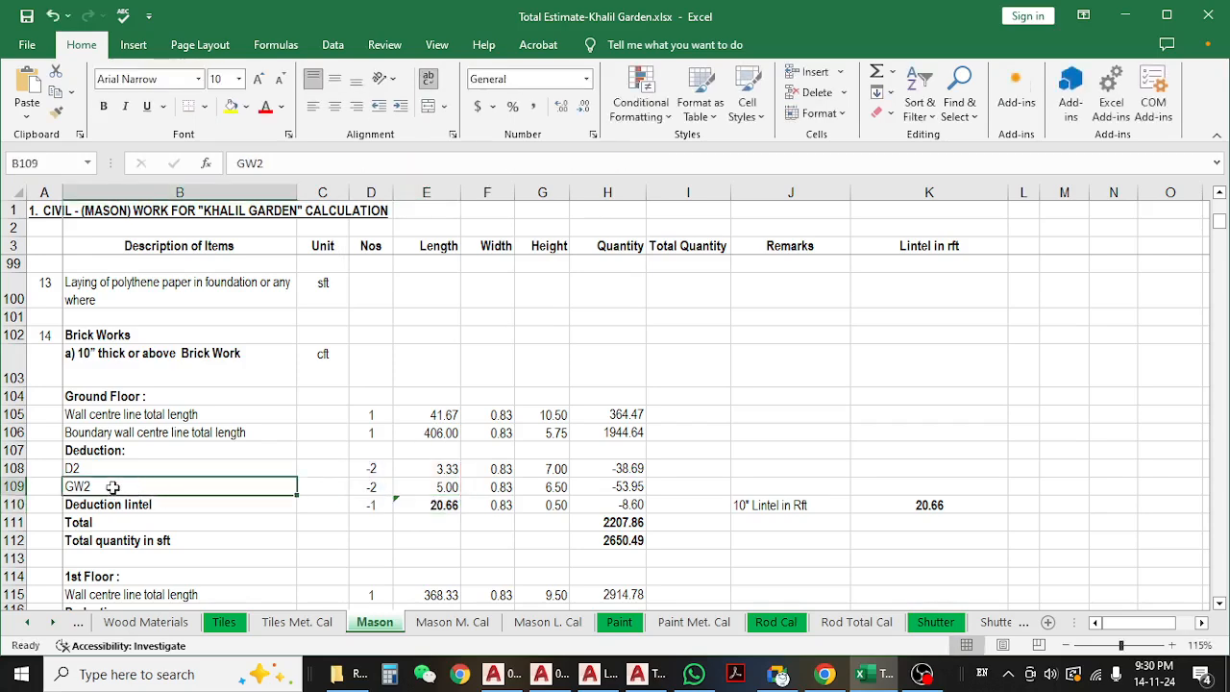
click(14, 486)
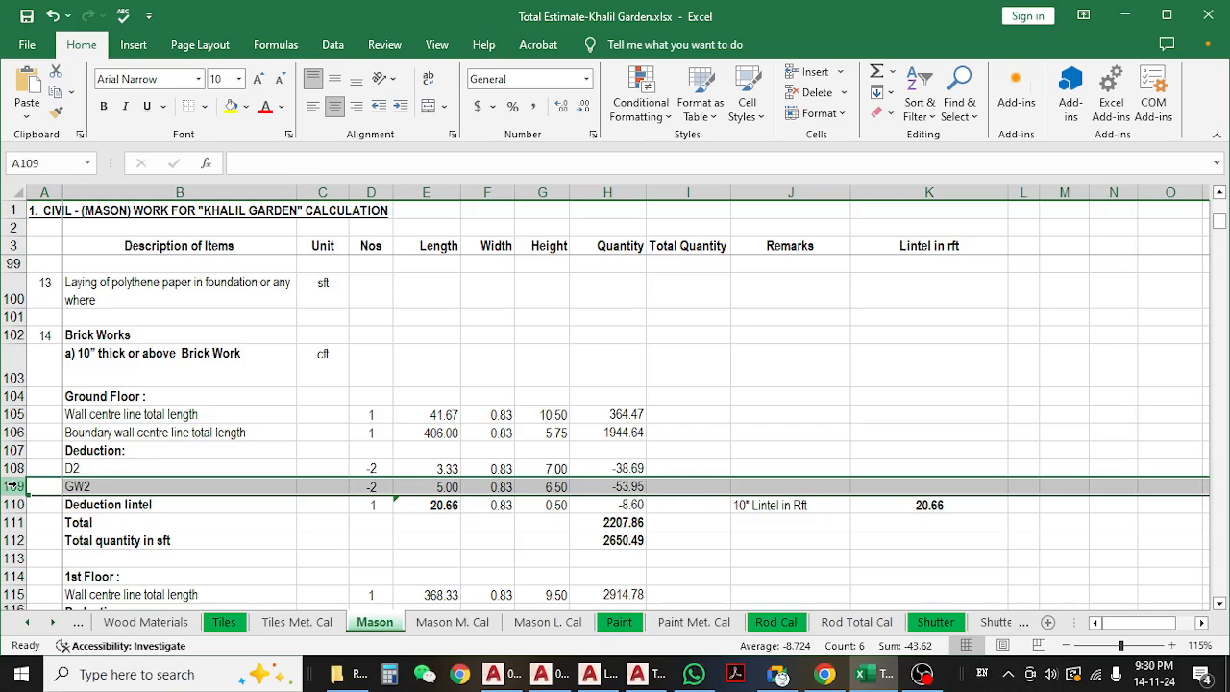
key(ctrl+shift+equal)
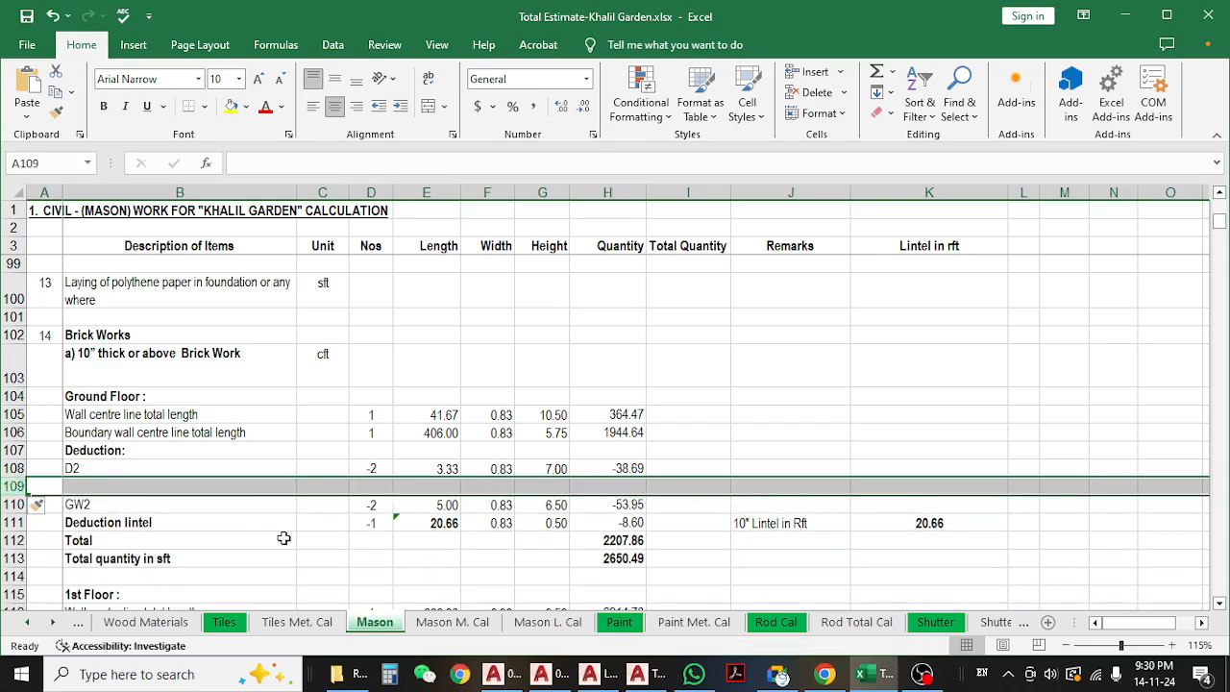
drag(379, 469, 543, 471)
key(ctrl+c)
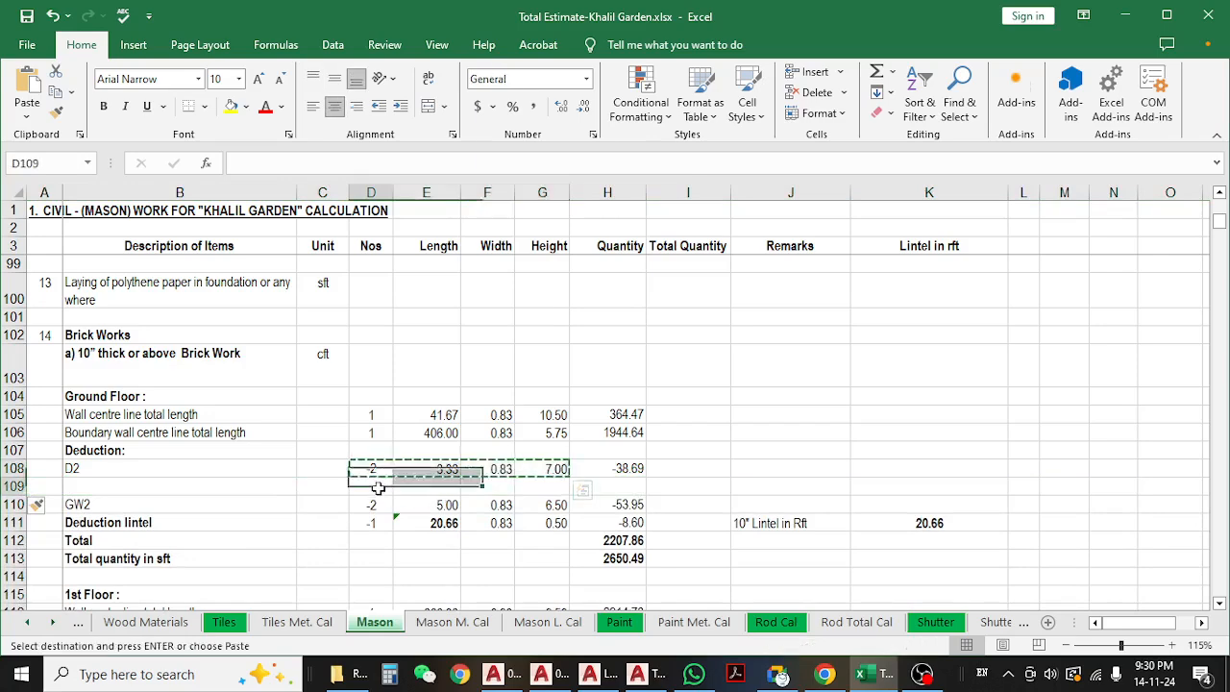
key(Down)
key(ctrl+v)
key(Escape)
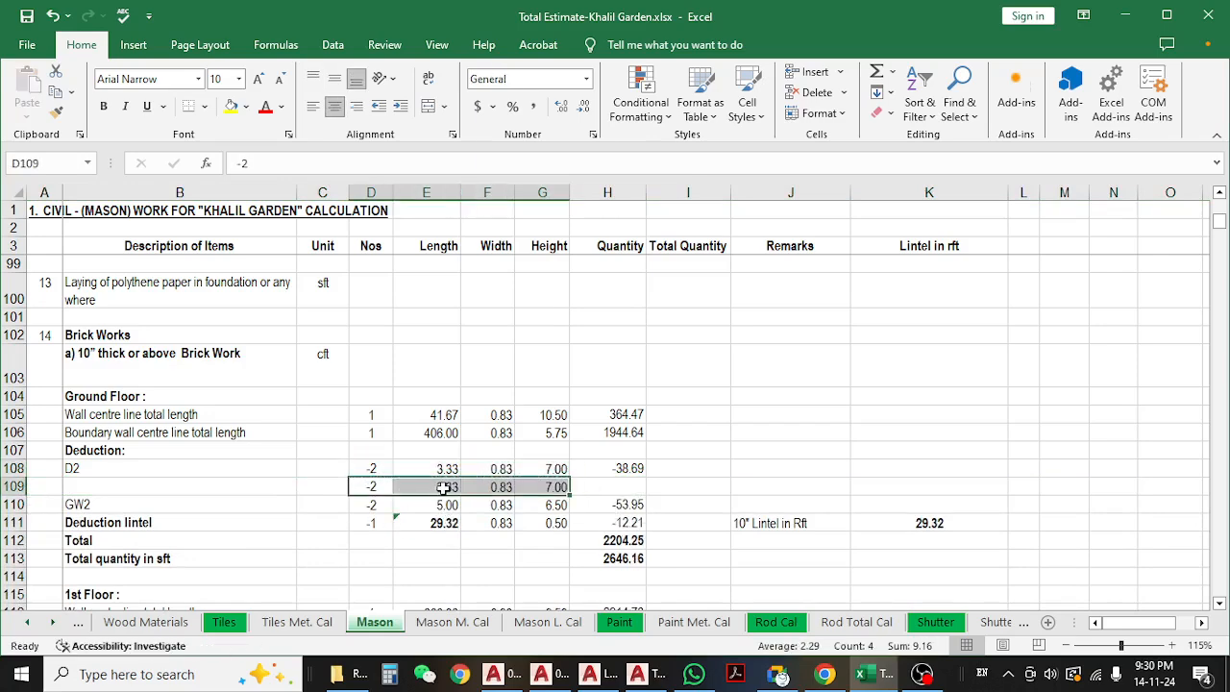
- Test the Deduction lintel formula with a length of 3 in the inserted row, and restore that length to 3.33
click(444, 488)
text(3)
key(Return)
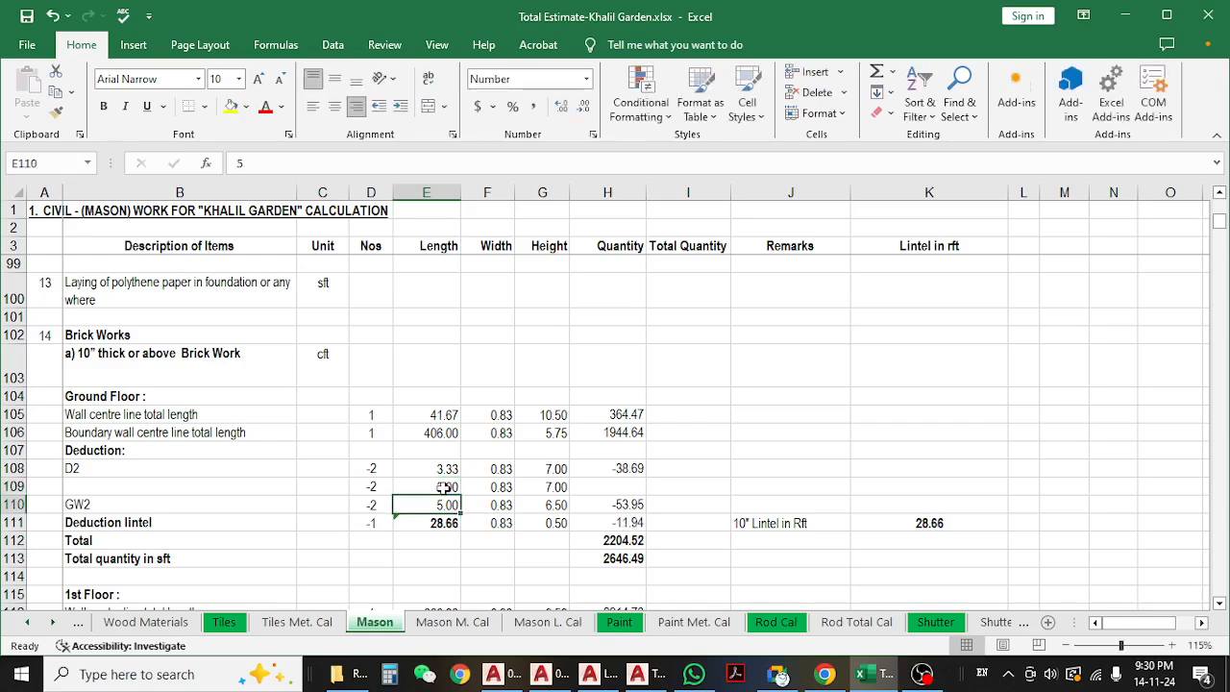
click(424, 519)
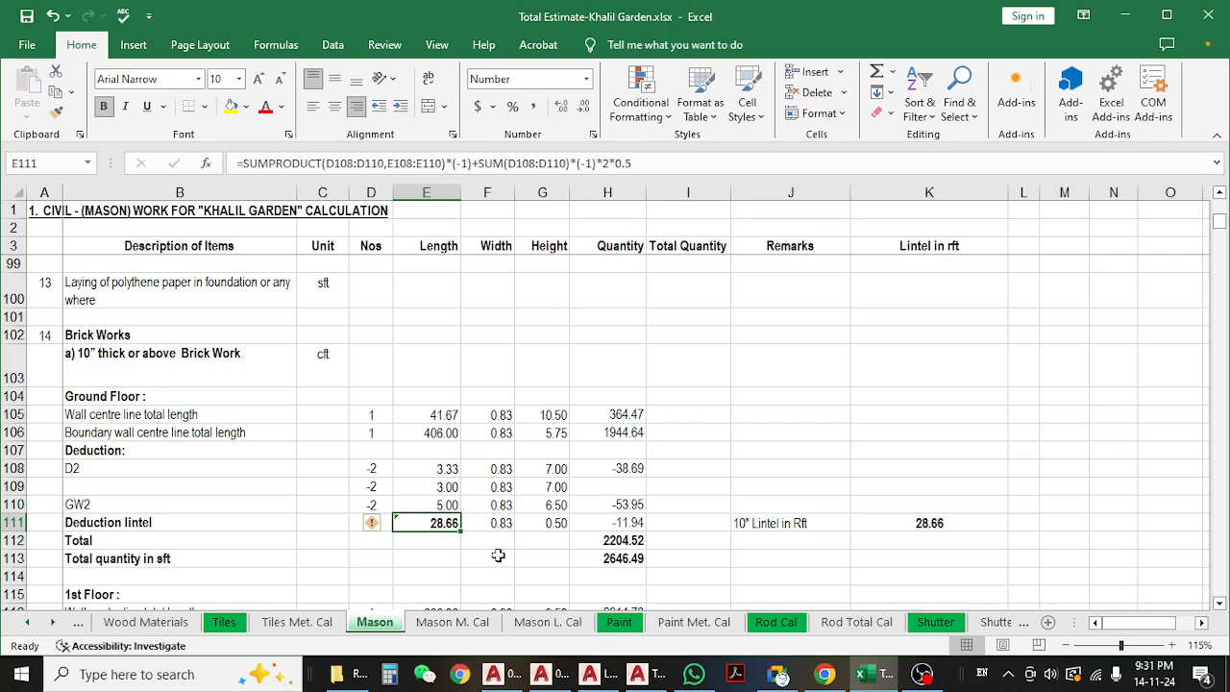
click(451, 492)
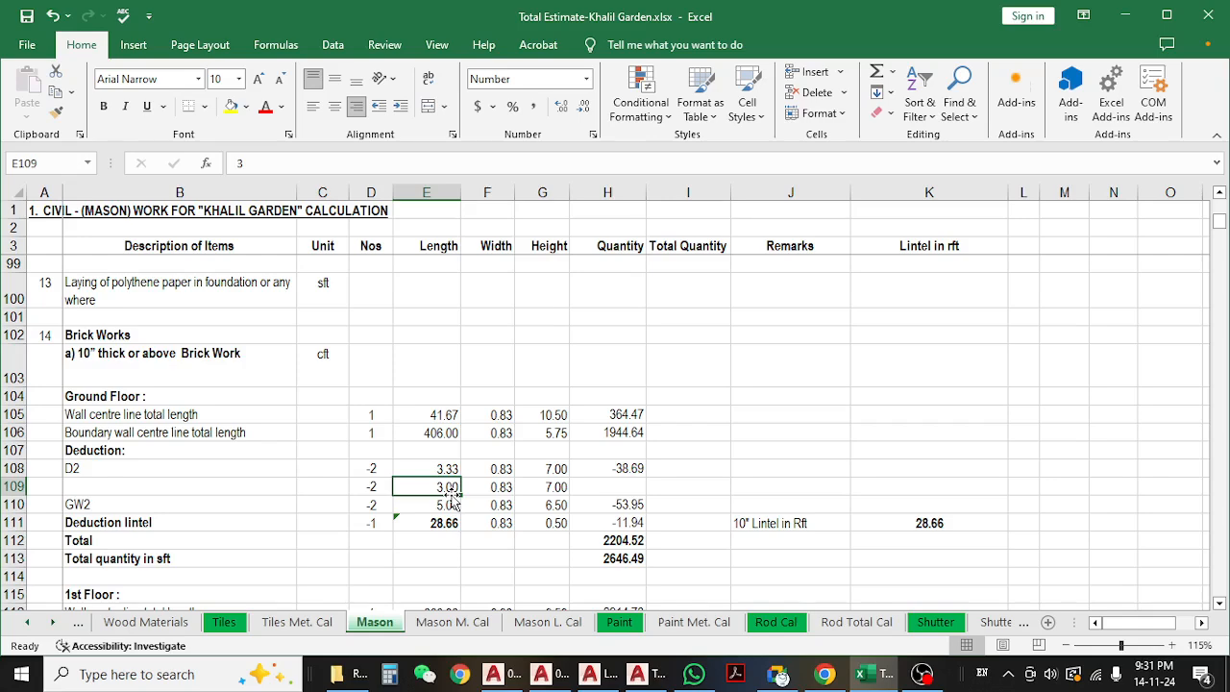
key(ctrl+d)
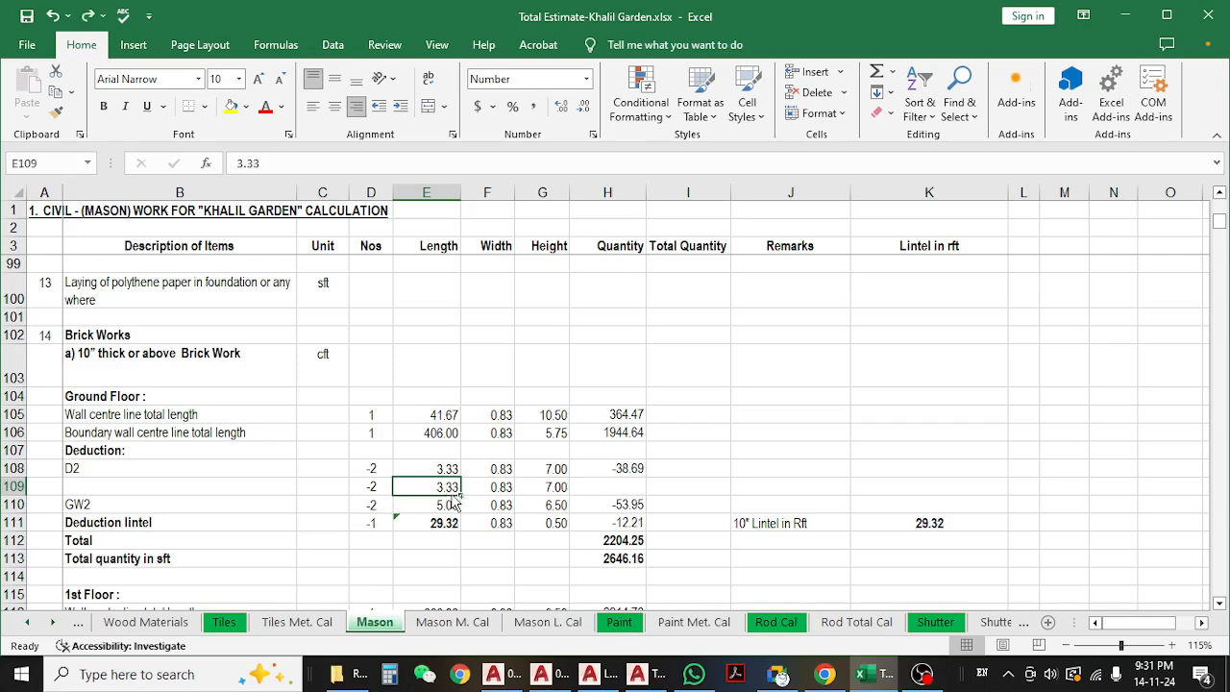
- Undo the pasted D2 values and the blank row inserted above GW2, and clear the pending copy selection
key(ctrl+z)
key(ctrl+z)
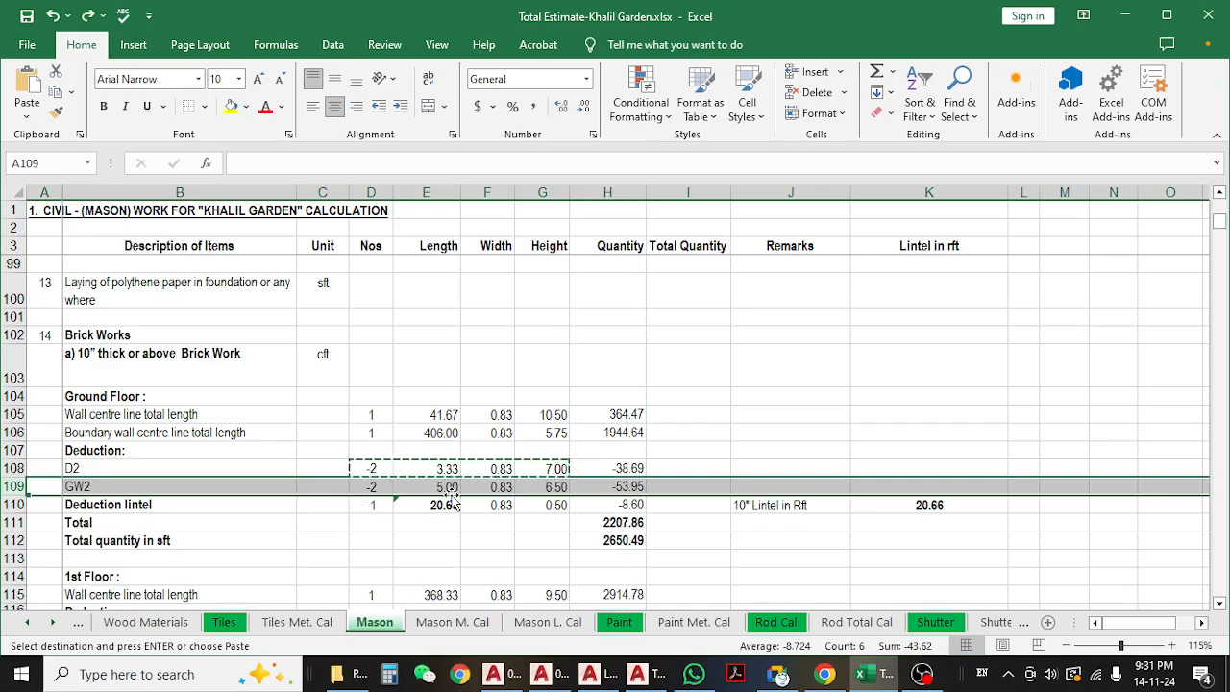
key(Escape)
click(450, 541)
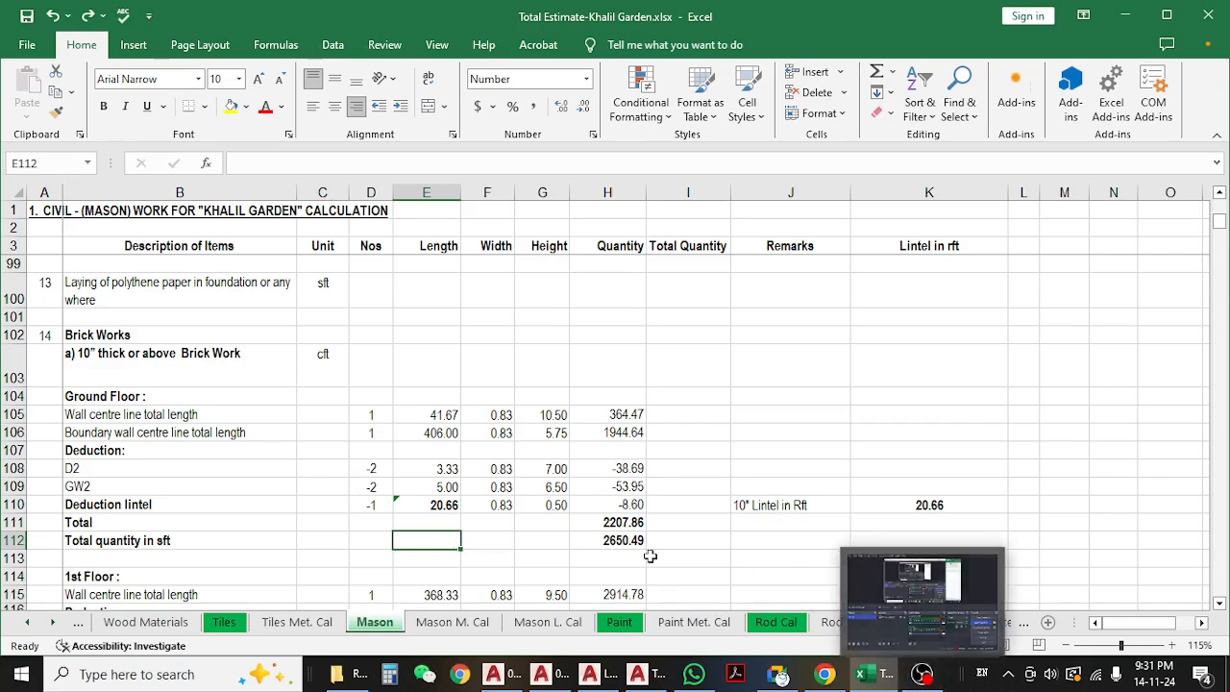
- Check the D2, GW2 and Deduction lintel rows, including the lintel length formula and its linked 10" Lintel in Rft cell
click(445, 471)
click(432, 504)
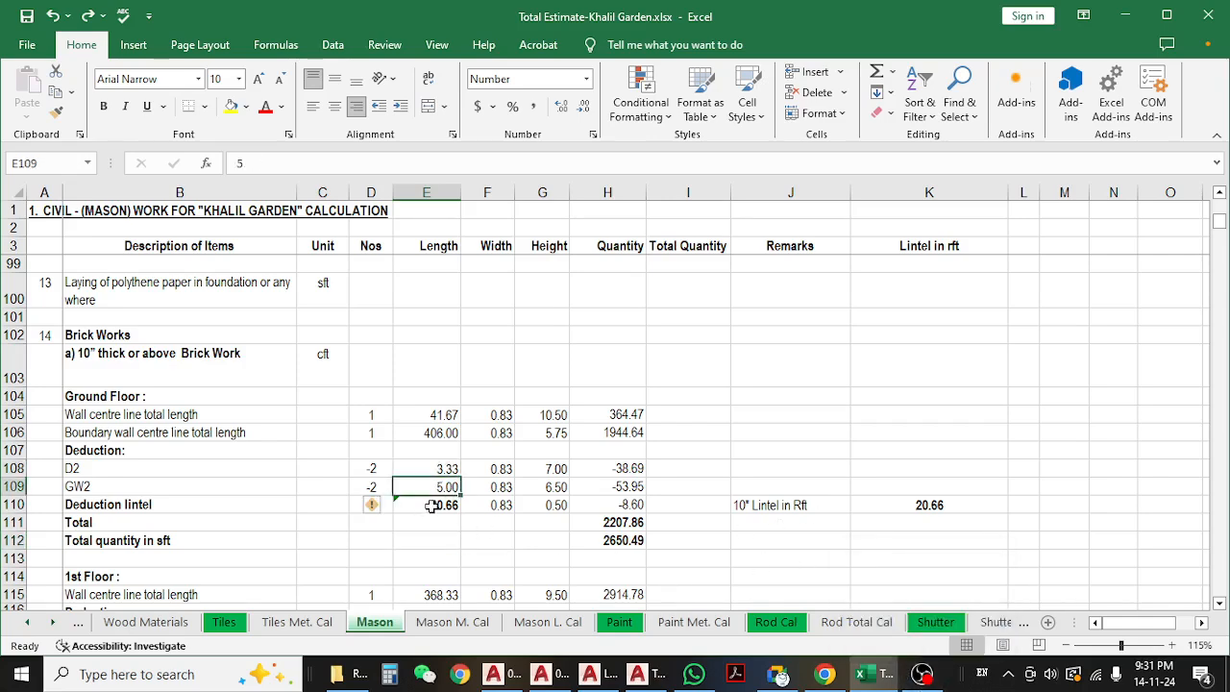
click(184, 490)
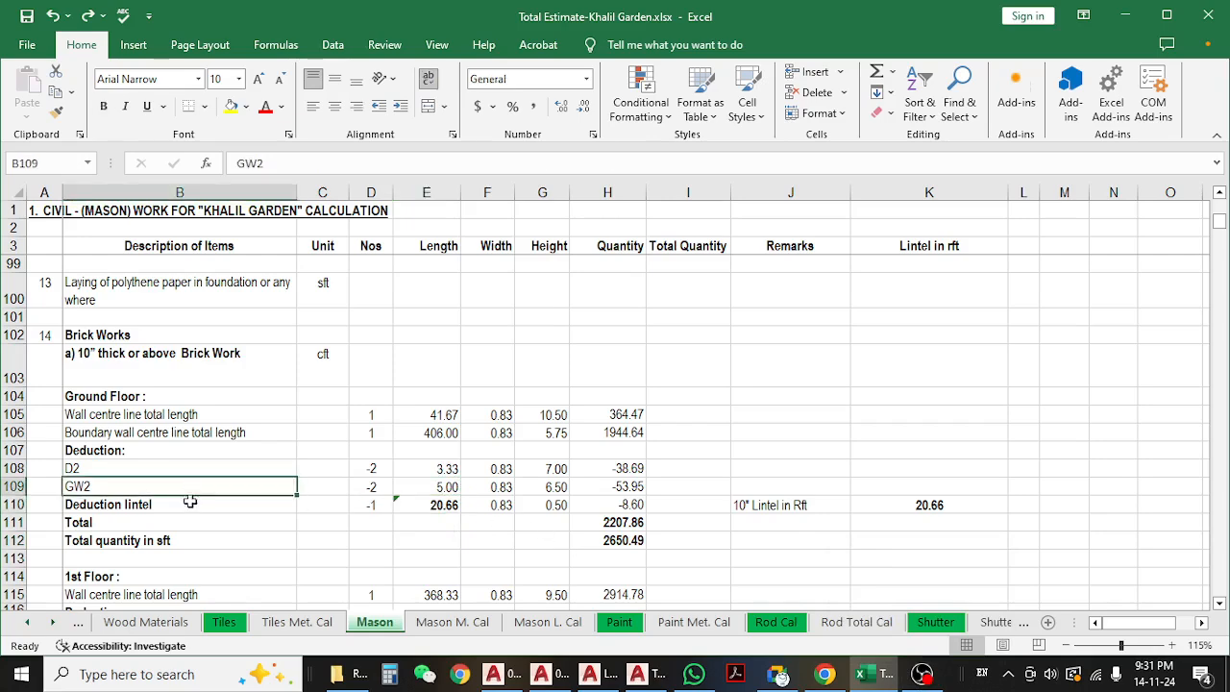
click(445, 503)
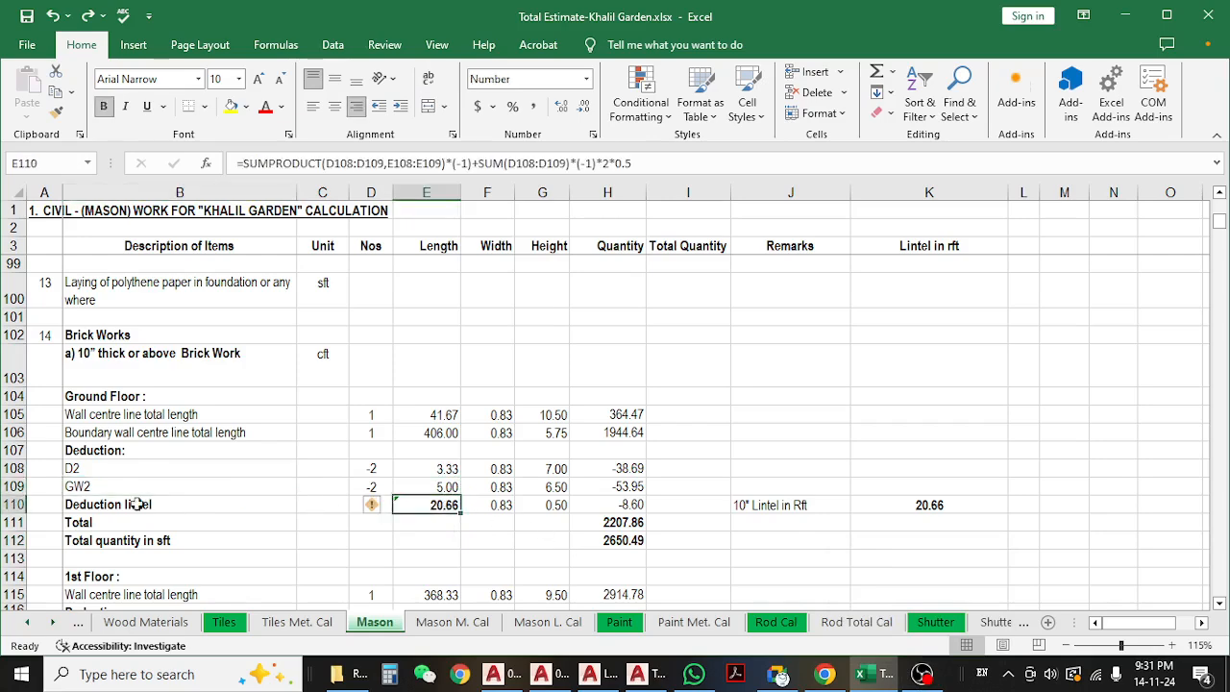
click(7, 505)
click(8, 487)
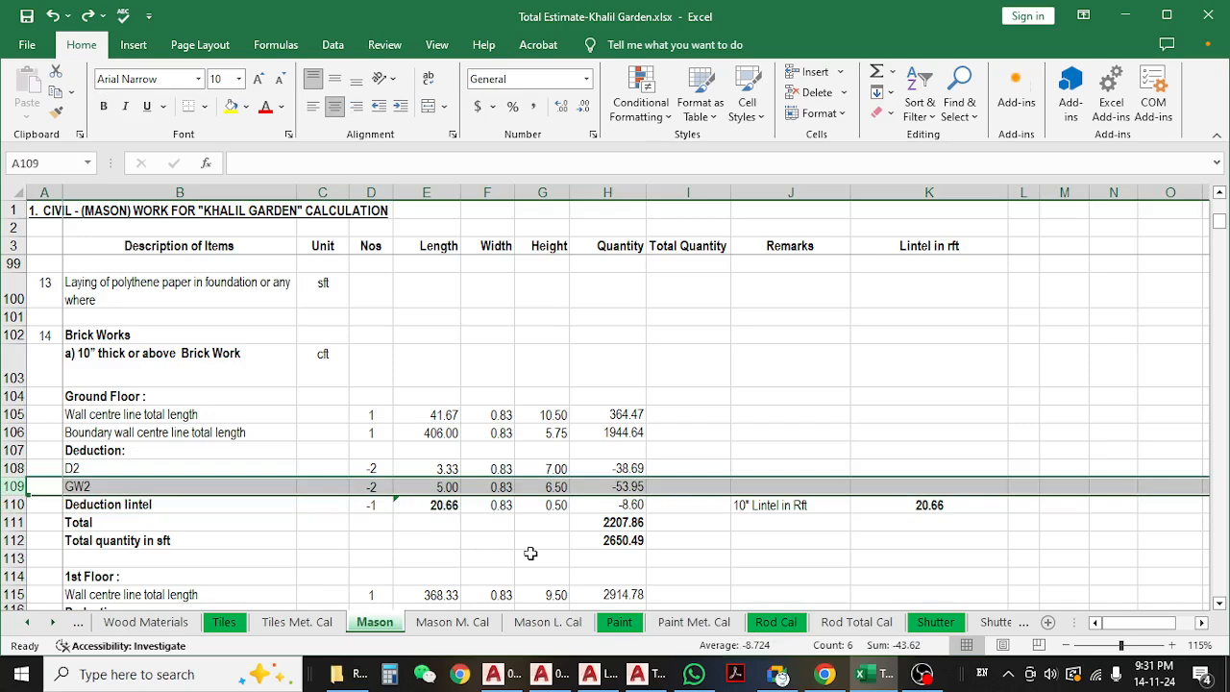
click(917, 510)
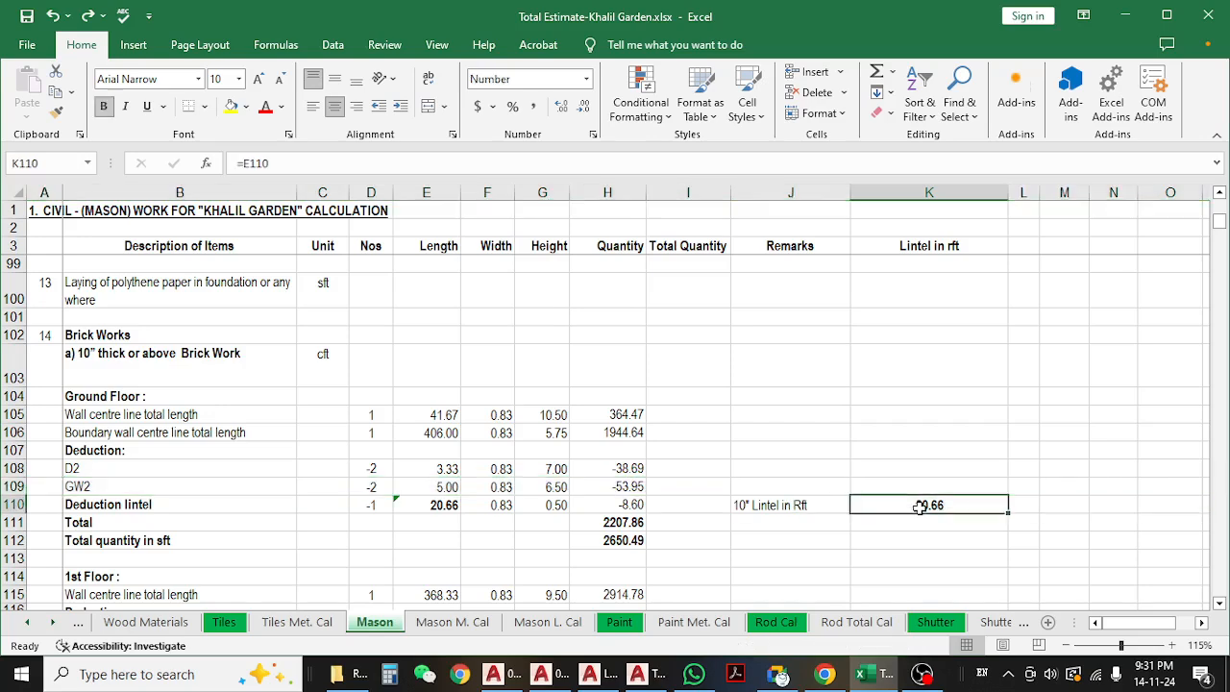
click(584, 499)
click(426, 500)
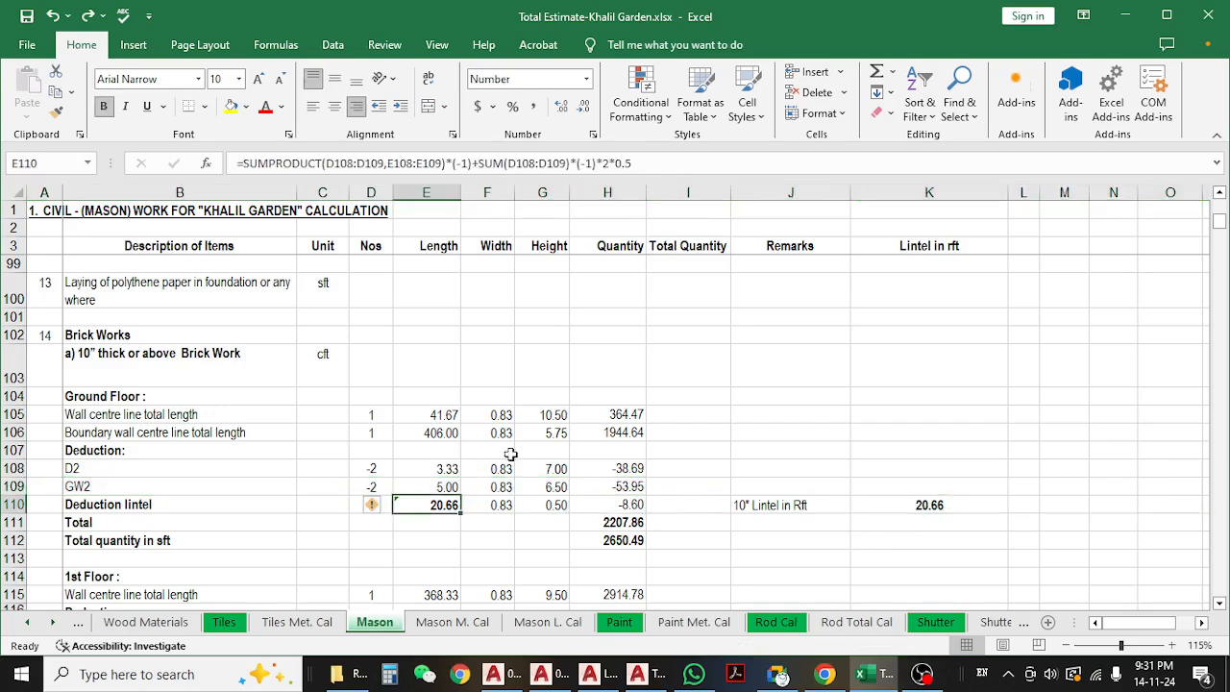
- Inspect the Deduction lintel quantity formula and the range summed in the ground floor Total
click(629, 508)
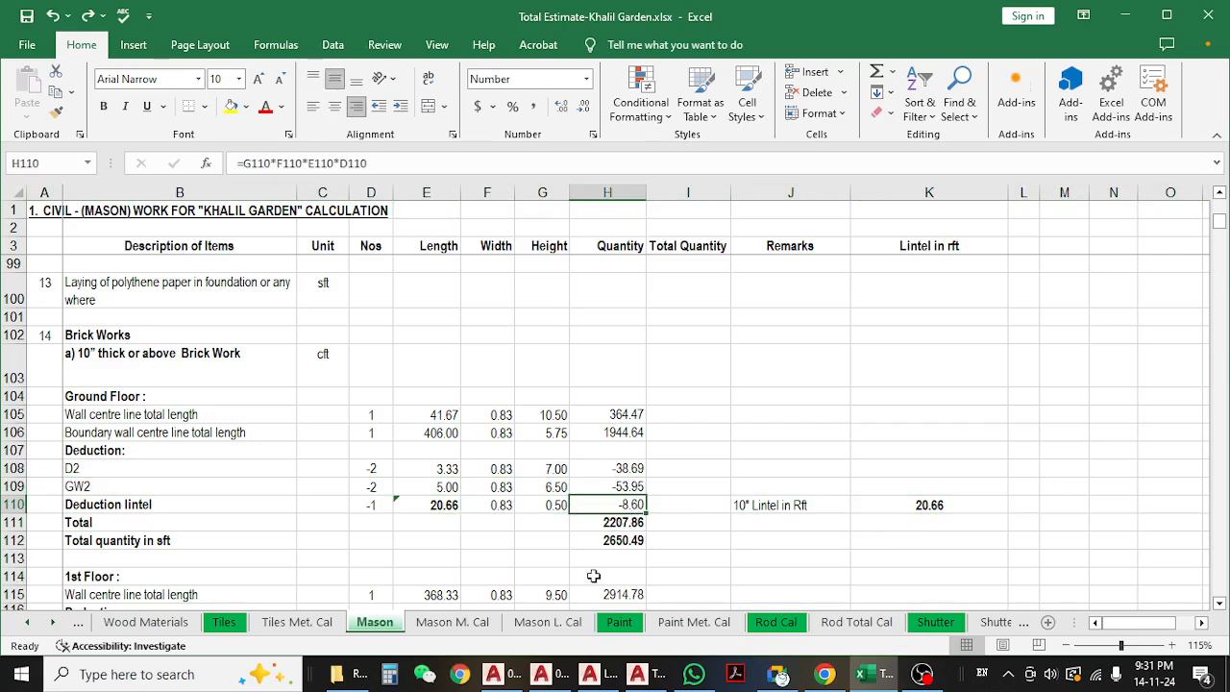
click(618, 521)
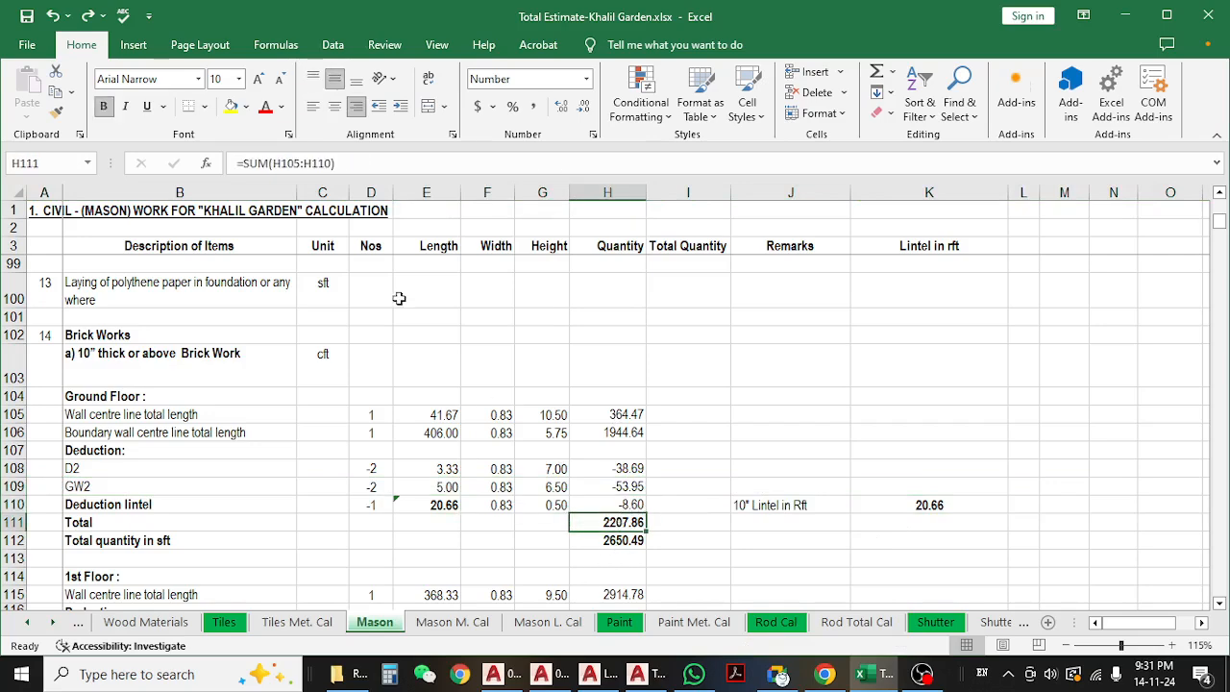
key(F2)
key(Escape)
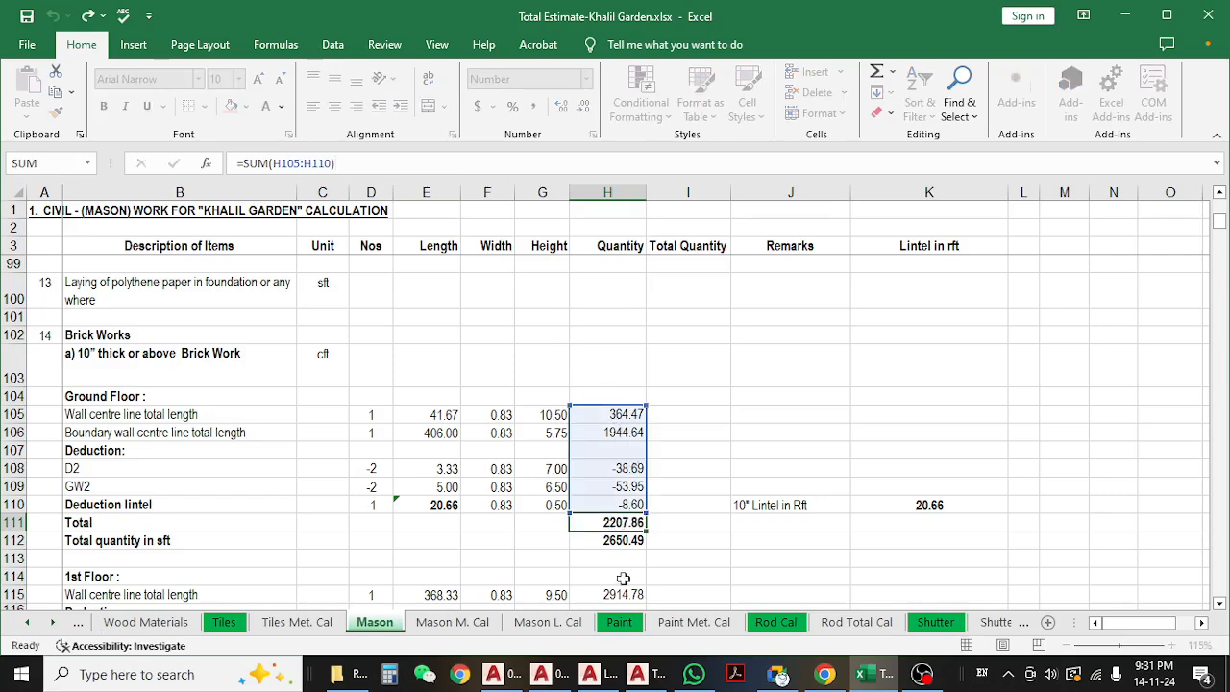
- Examine how the ground floor Total quantity in sft is derived by dividing the Total by 0.833
click(627, 541)
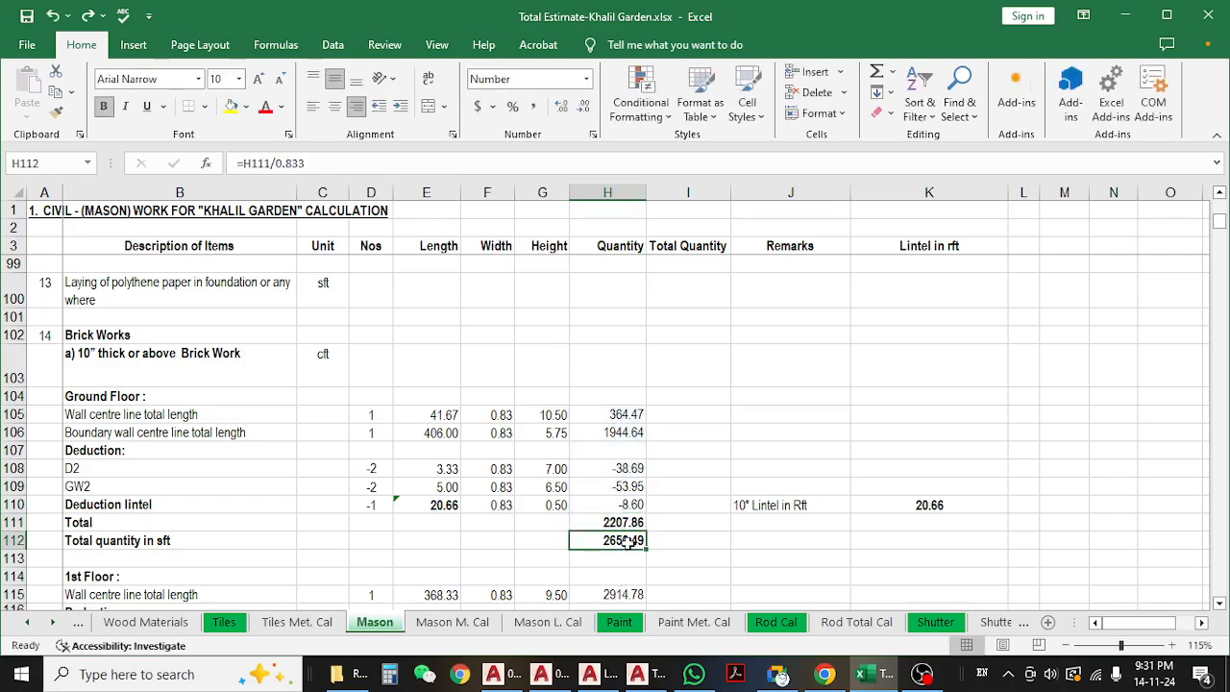
key(F2)
key(Escape)
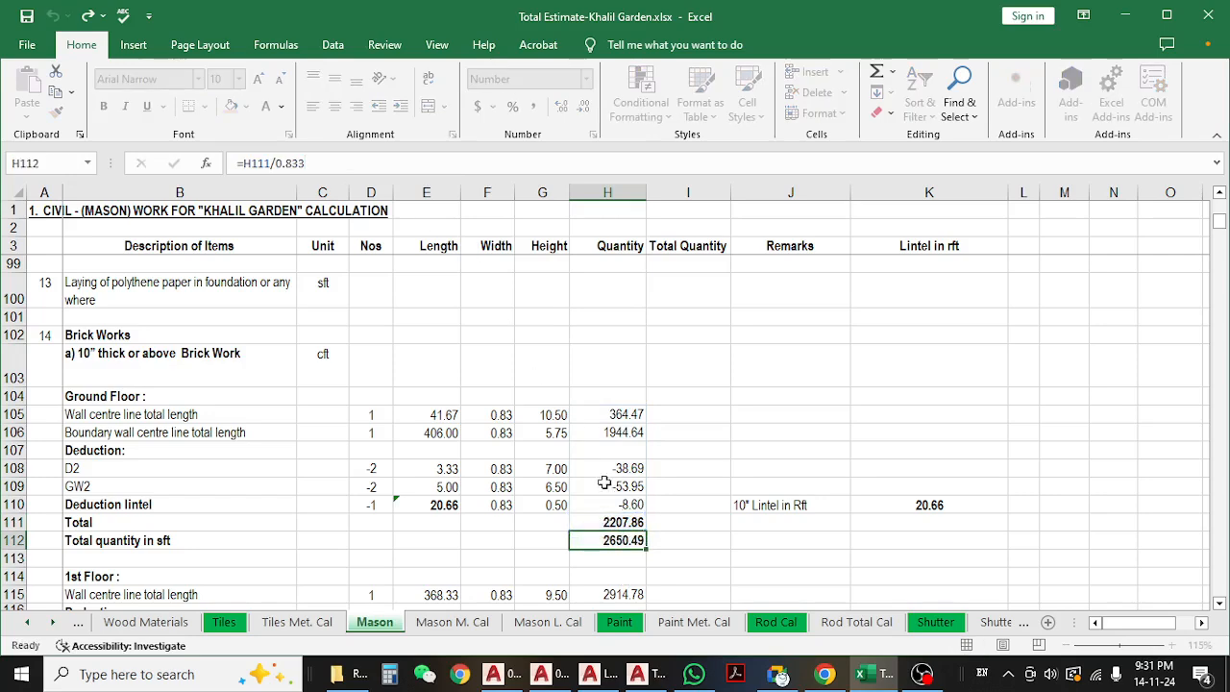
click(157, 544)
click(580, 540)
scroll(528, 534, down, 1)
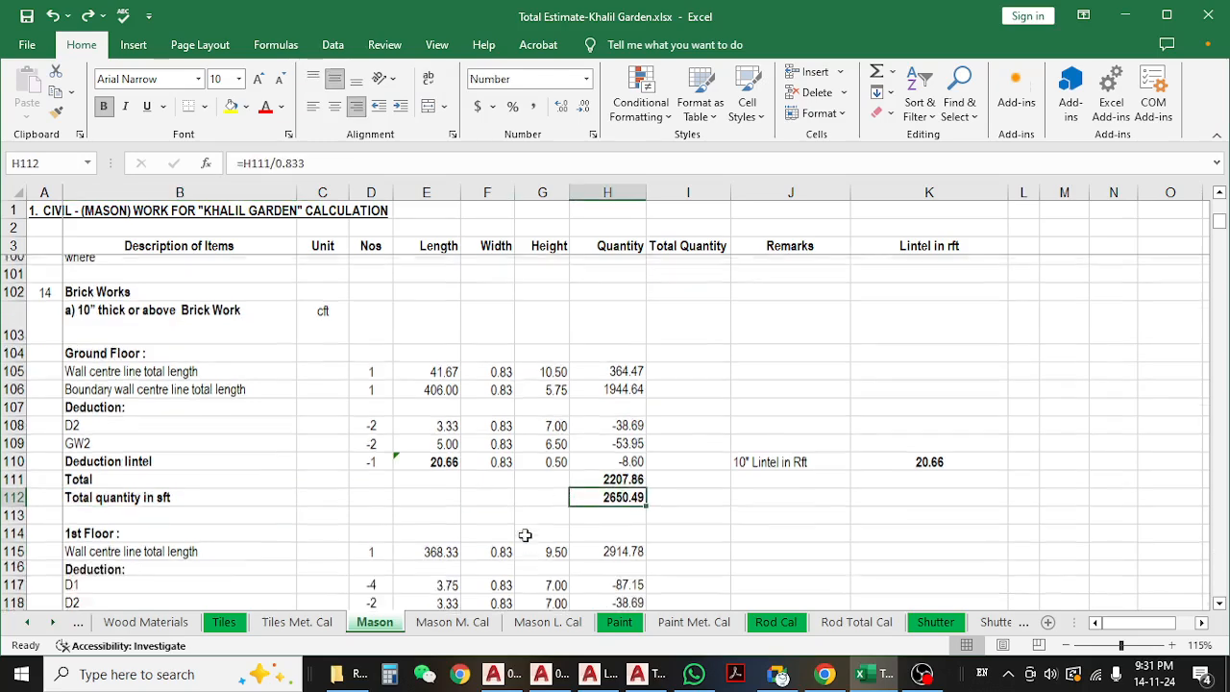
click(617, 451)
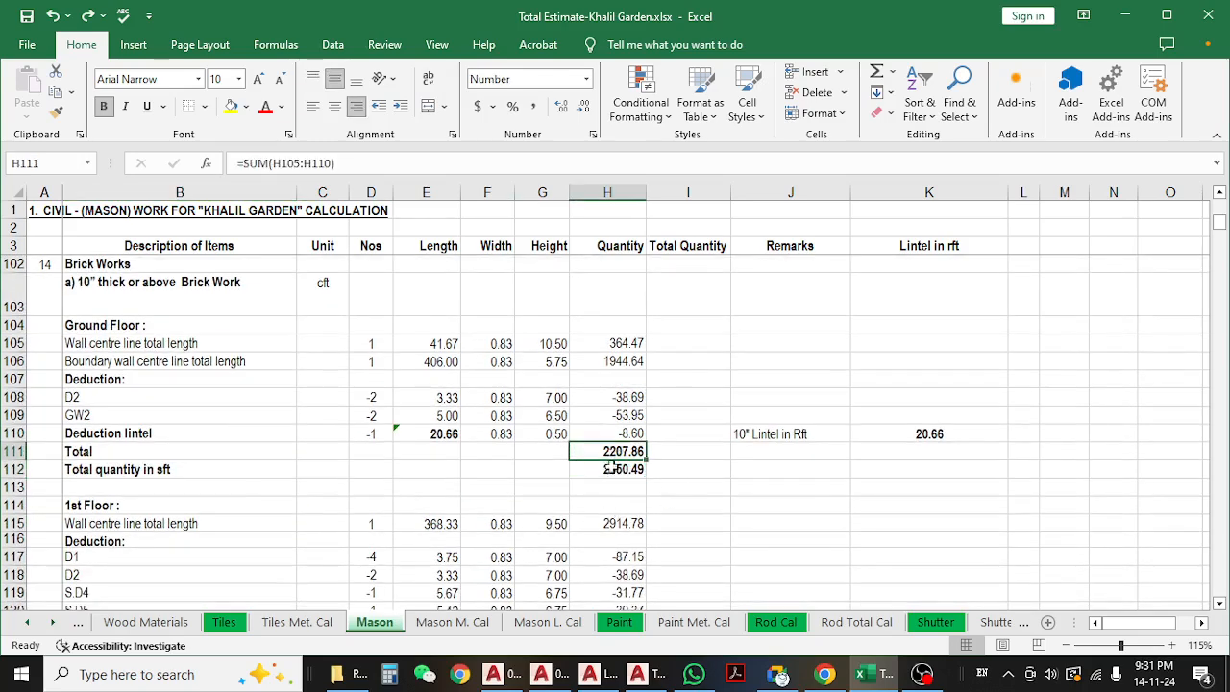
click(609, 468)
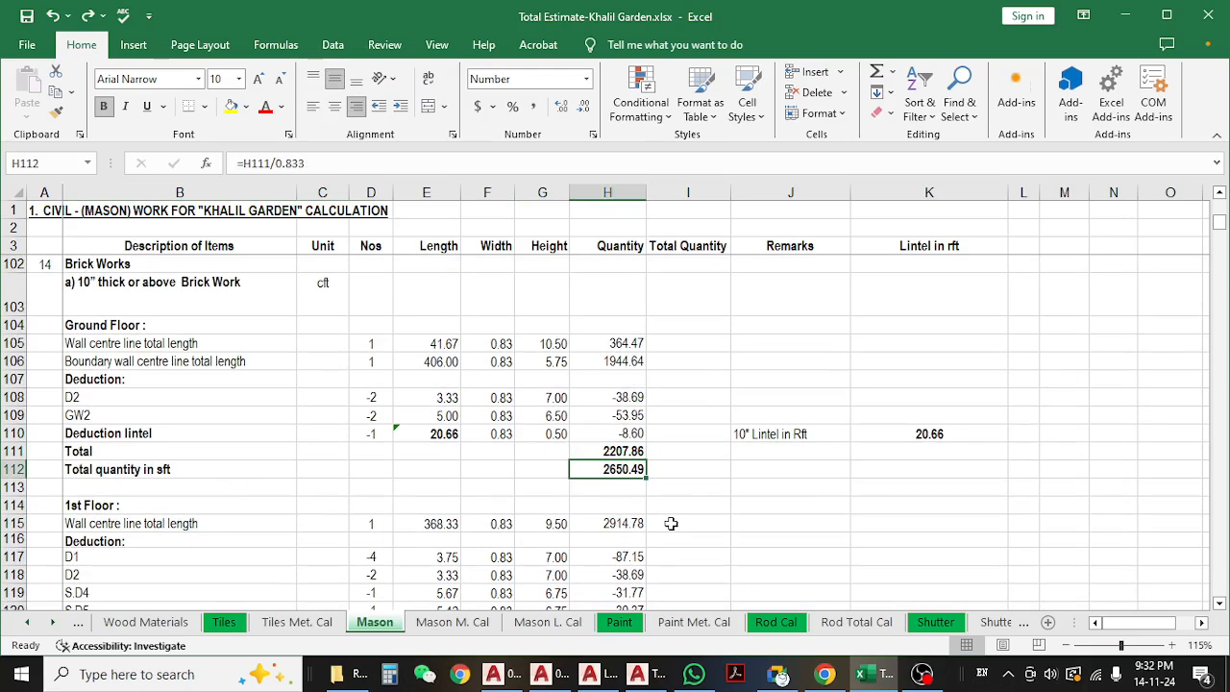
click(620, 447)
click(611, 472)
click(205, 343)
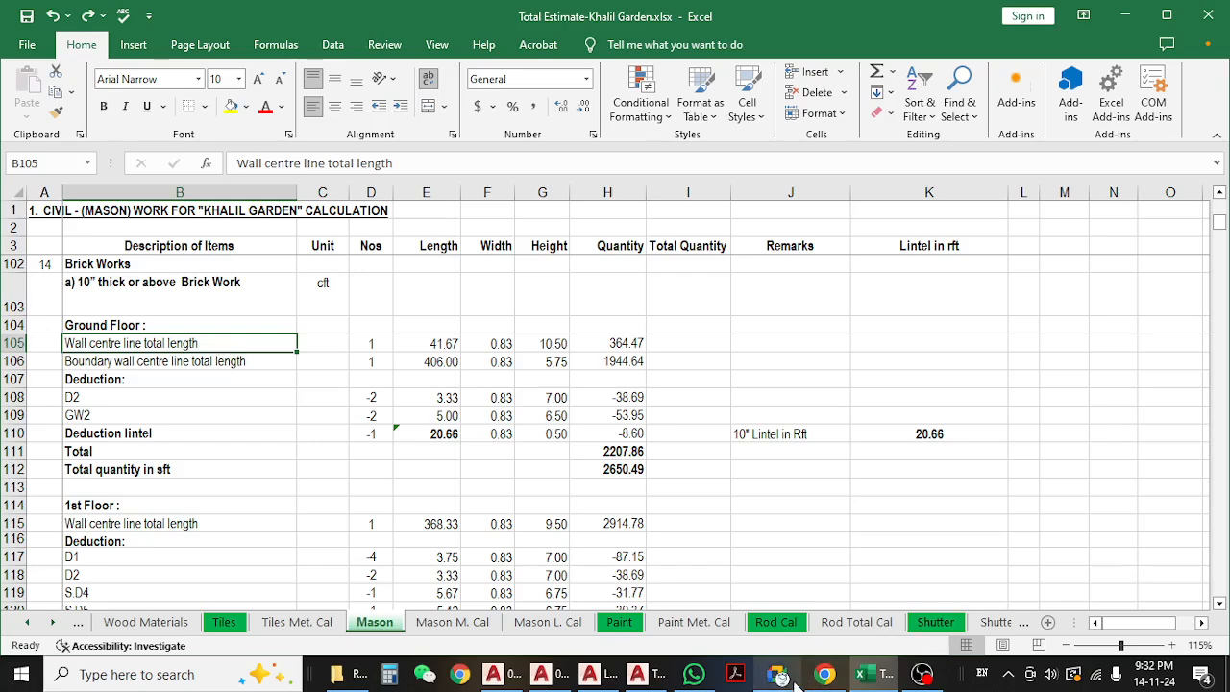
mouse_move(858, 654)
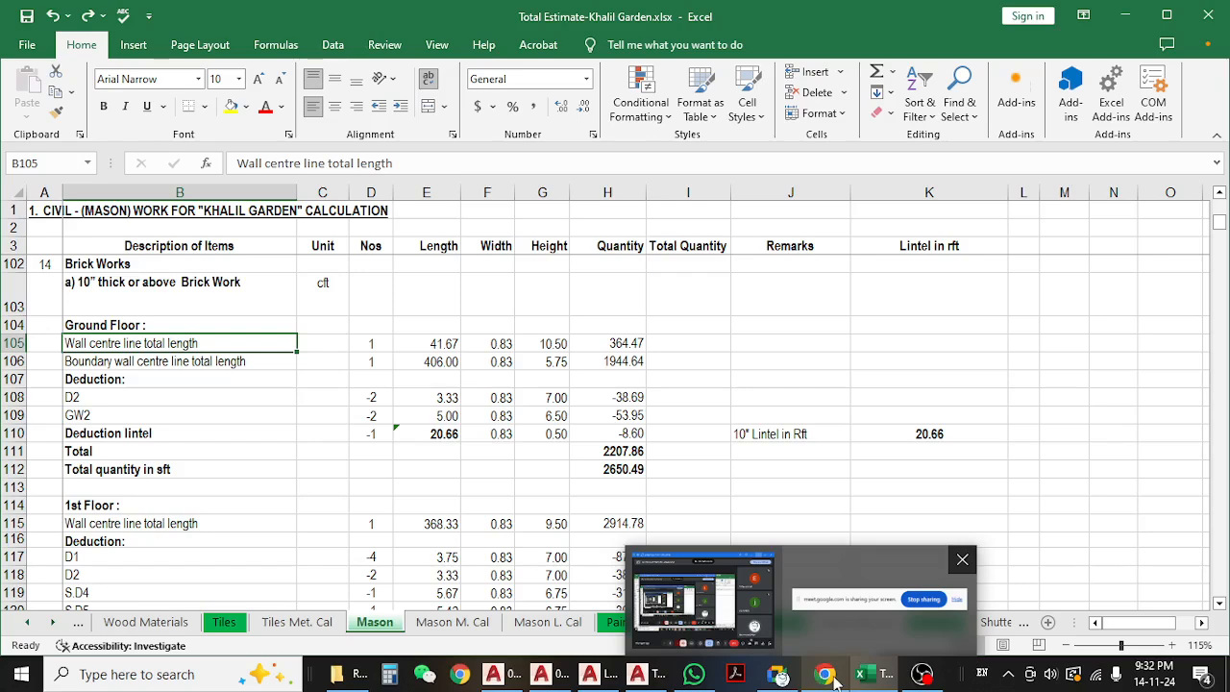
click(830, 678)
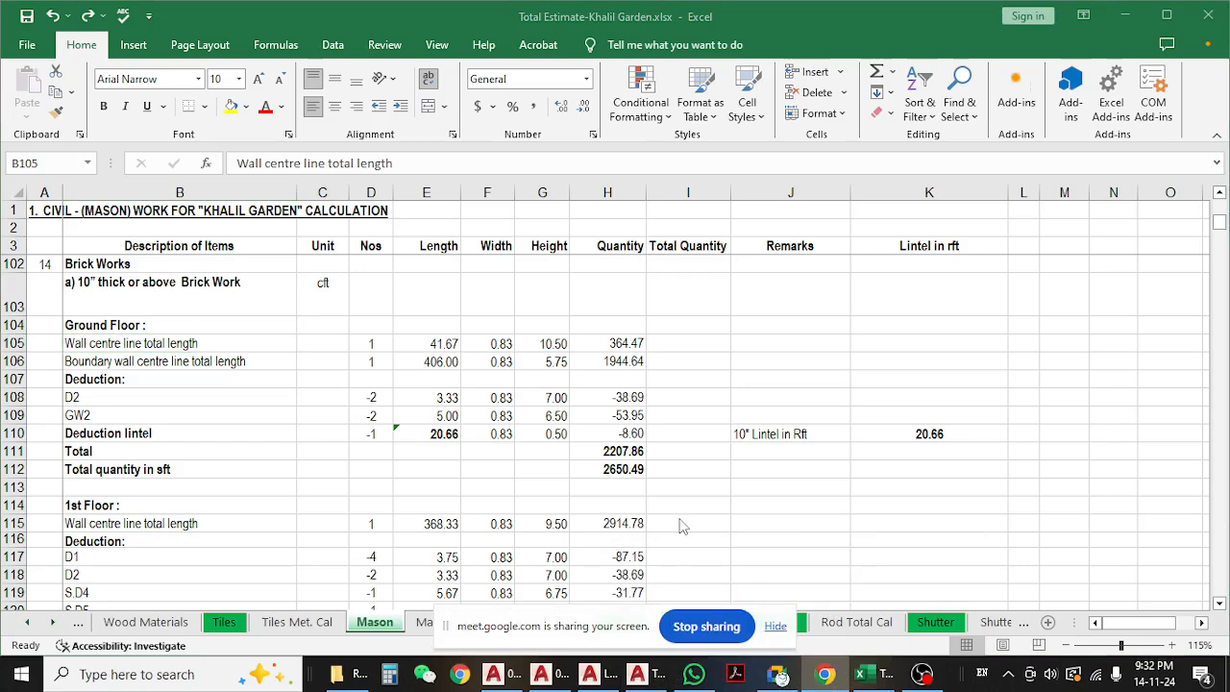
- Switch to the Door Window & Section Mark drawing in AutoCAD and review the ground floor plan alongside the upper floor plans
click(493, 674)
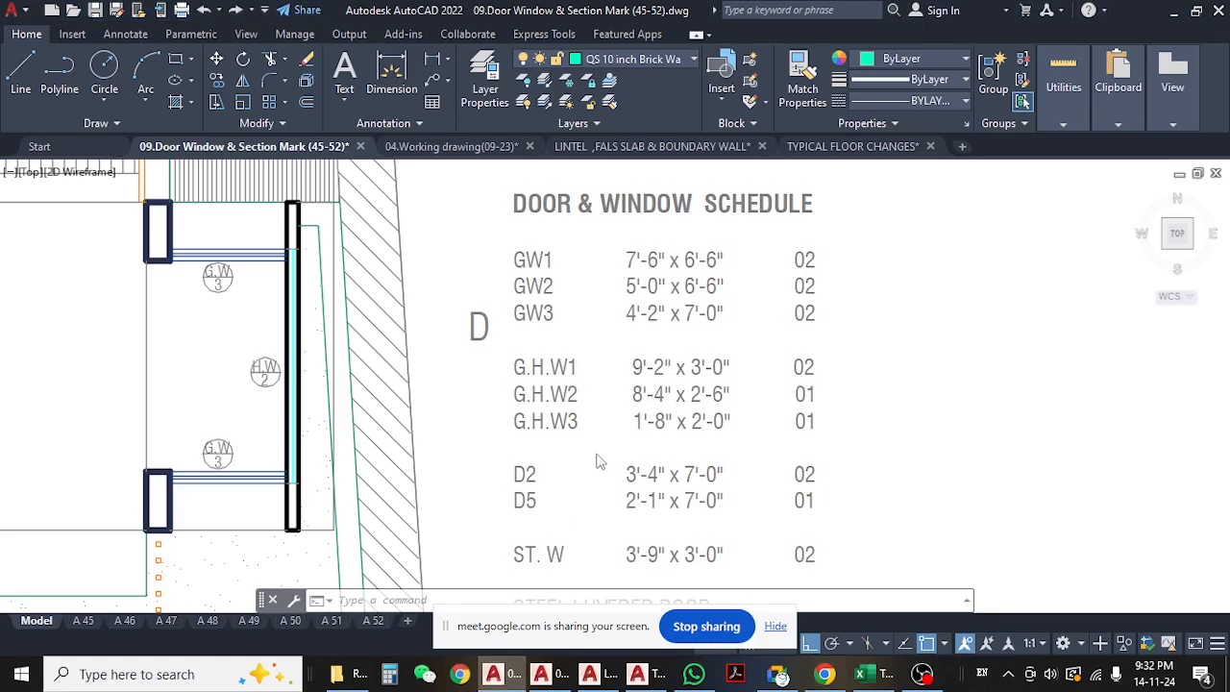
scroll(600, 451, down, 3)
scroll(602, 442, down, 4)
mouse_move(605, 456)
middle_down()
mouse_move(711, 466)
mouse_move(708, 496)
middle_up()
key(Escape)
key(Escape)
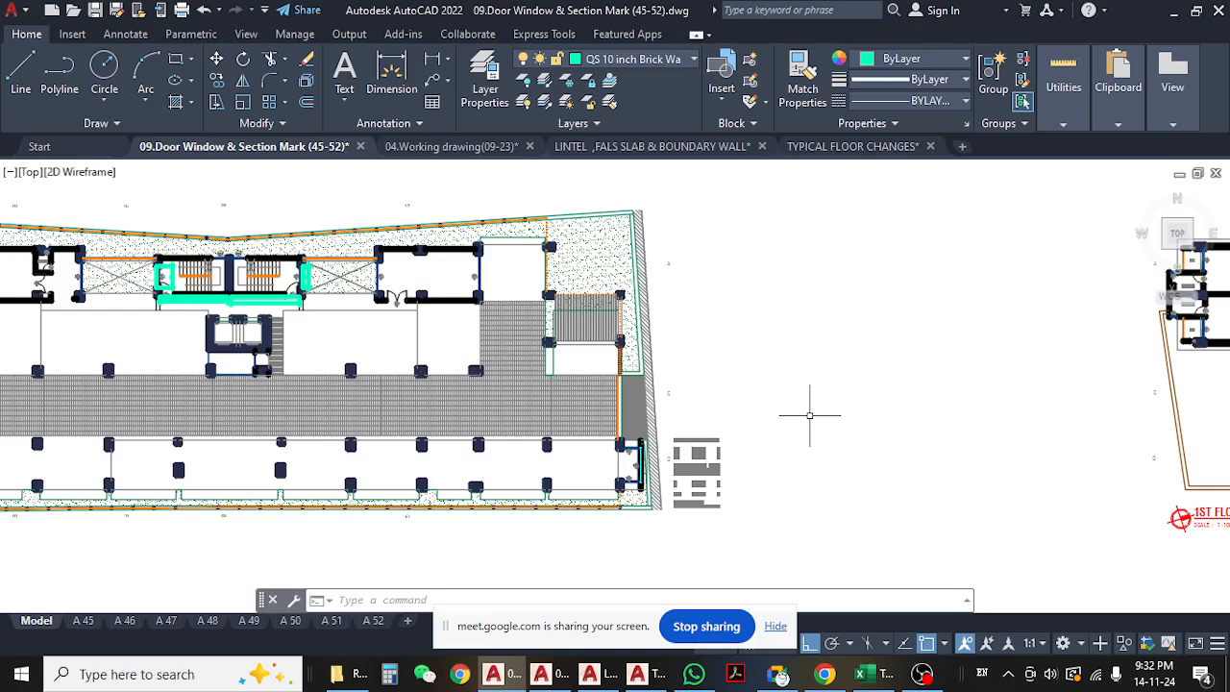
scroll(809, 415, down, 5)
middle_drag(829, 431, 630, 428)
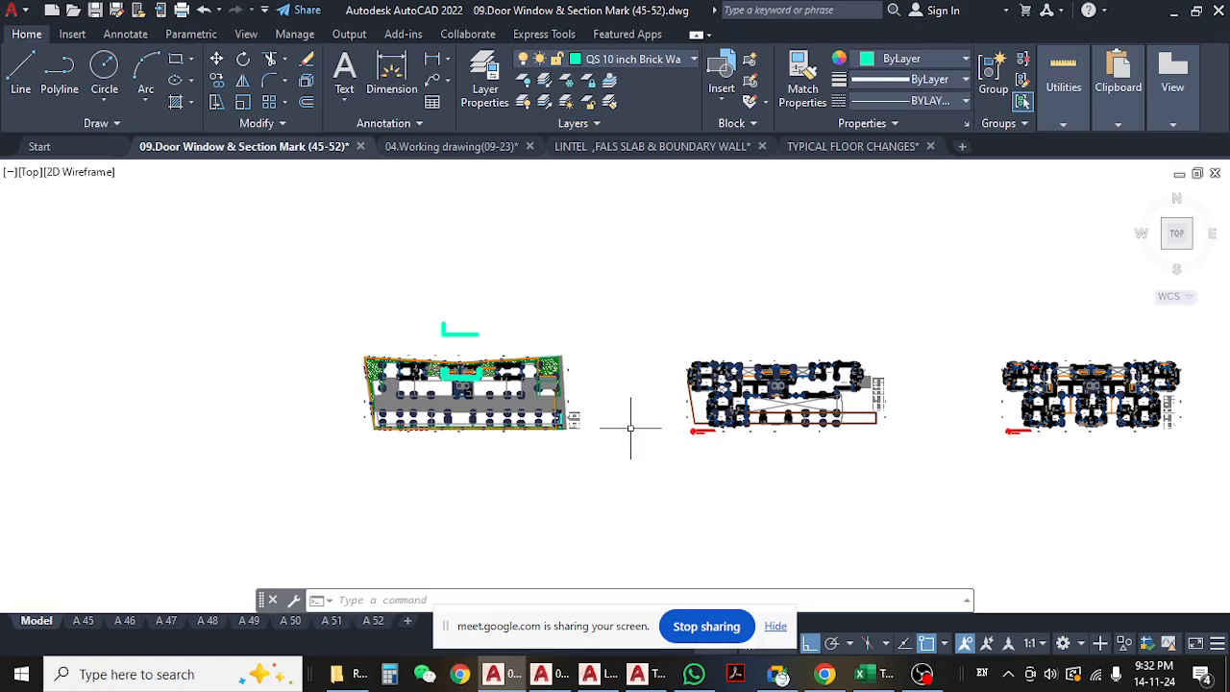
- Inspect the 10-inch wall length dimension below the left staircase on the ground floor plan
scroll(615, 420, up, 6)
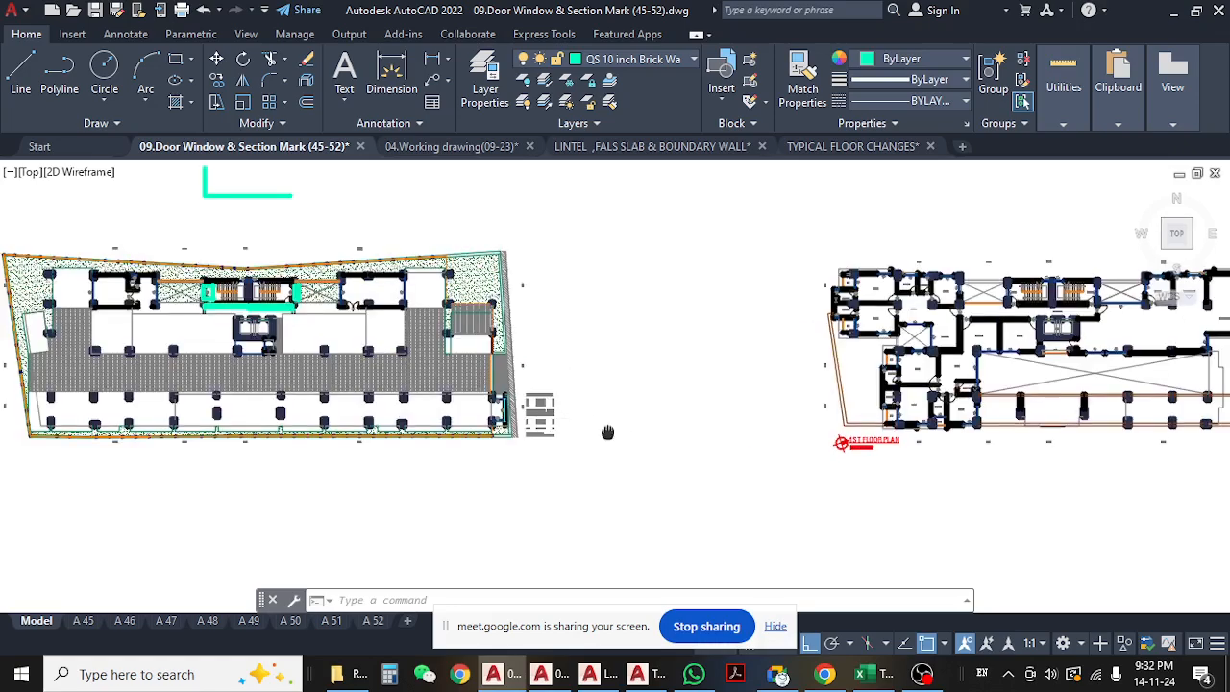
middle_drag(294, 353, 460, 390)
scroll(437, 327, up, 6)
middle_drag(474, 324, 483, 381)
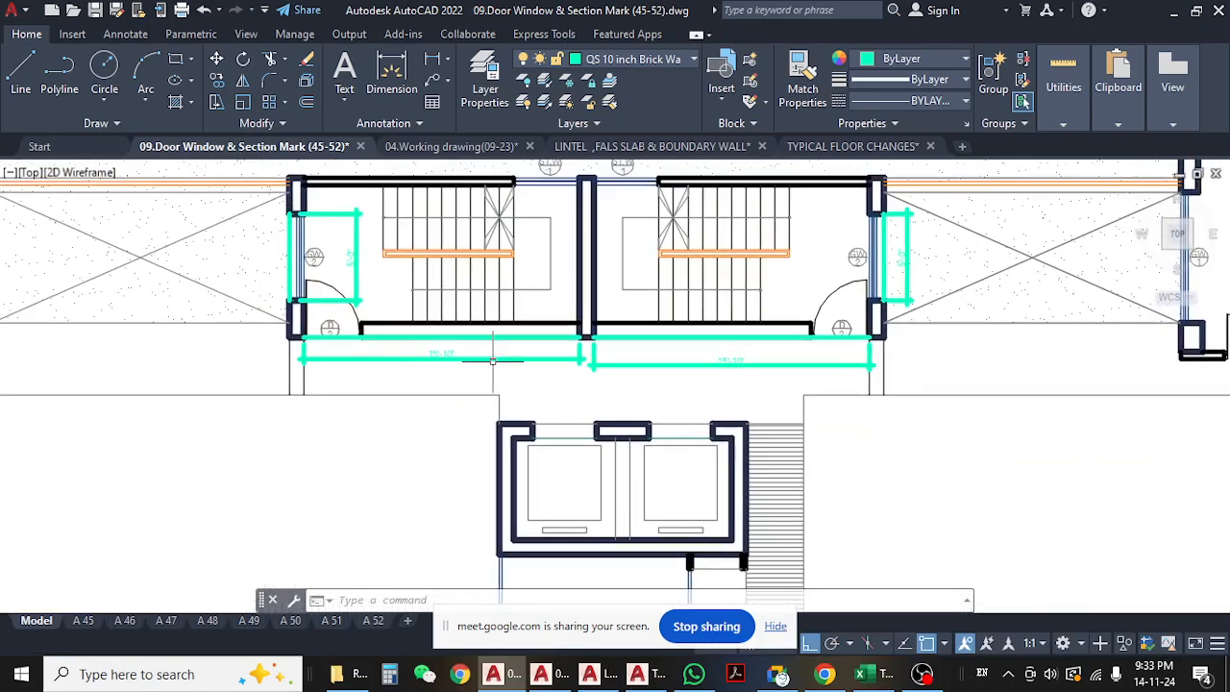
scroll(488, 343, up, 3)
click(492, 340)
click(465, 383)
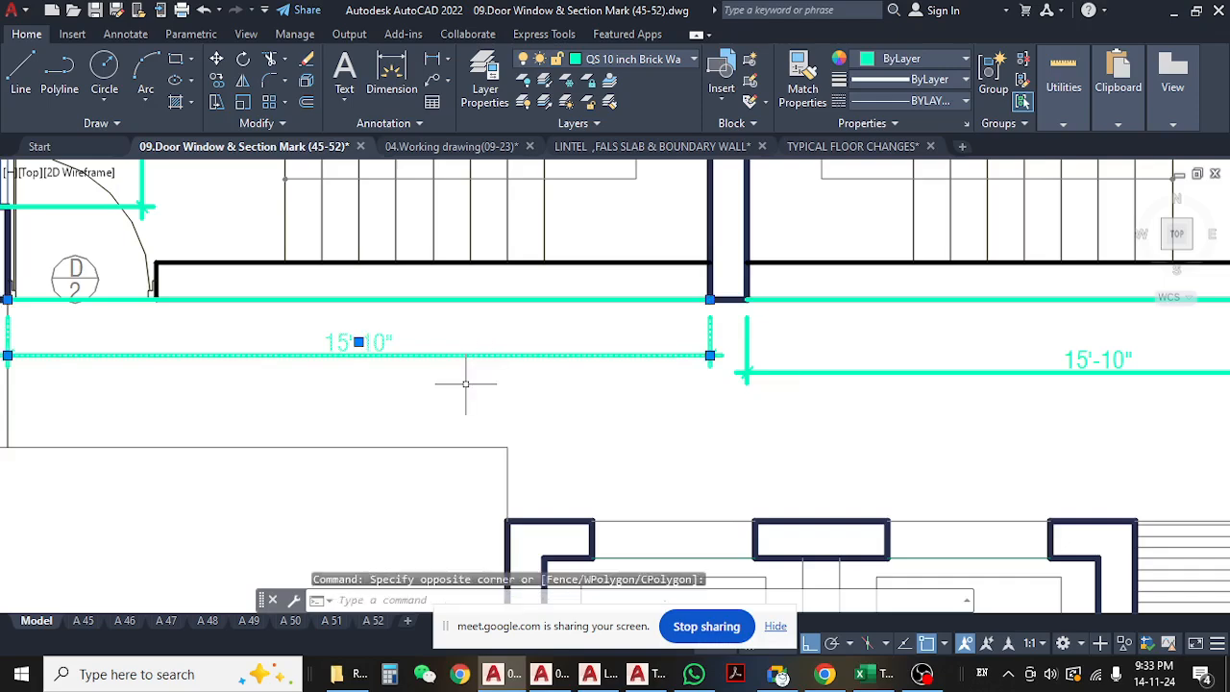
scroll(465, 383, down, 6)
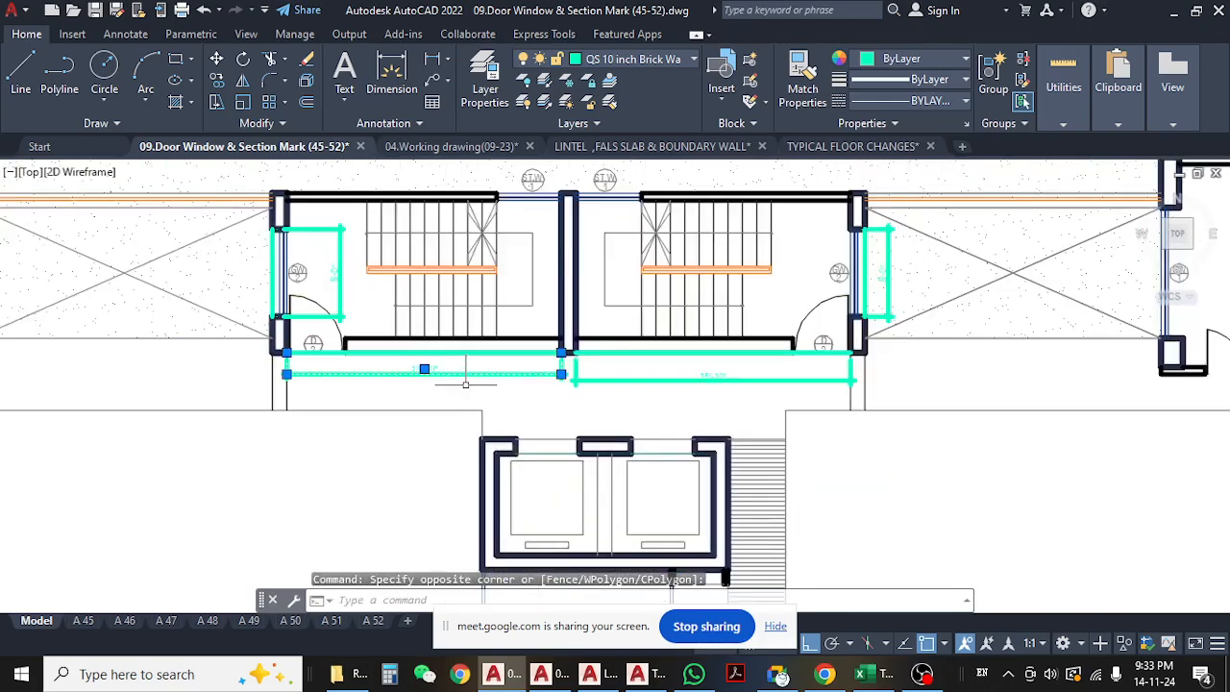
scroll(556, 390, up, 4)
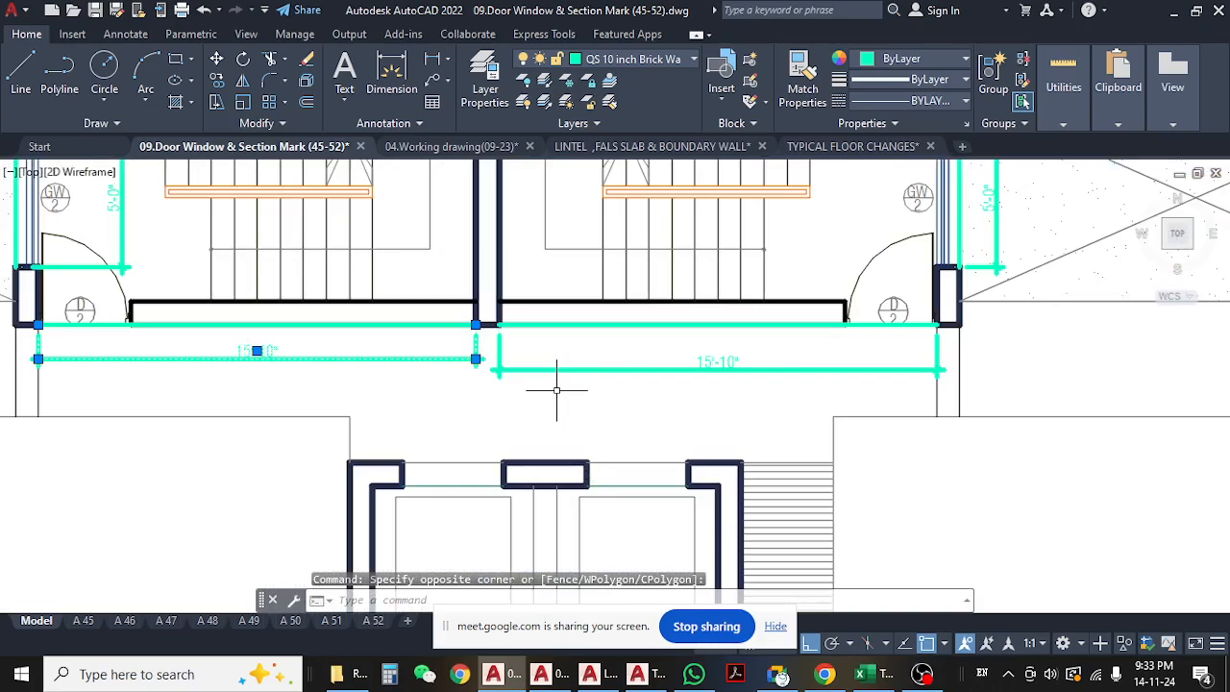
middle_drag(423, 383, 464, 406)
key(Escape)
key(Escape)
key(Escape)
- Compare the dimensioned walls and the D2 and GW2 openings around both ground floor staircases
middle_drag(368, 415, 628, 388)
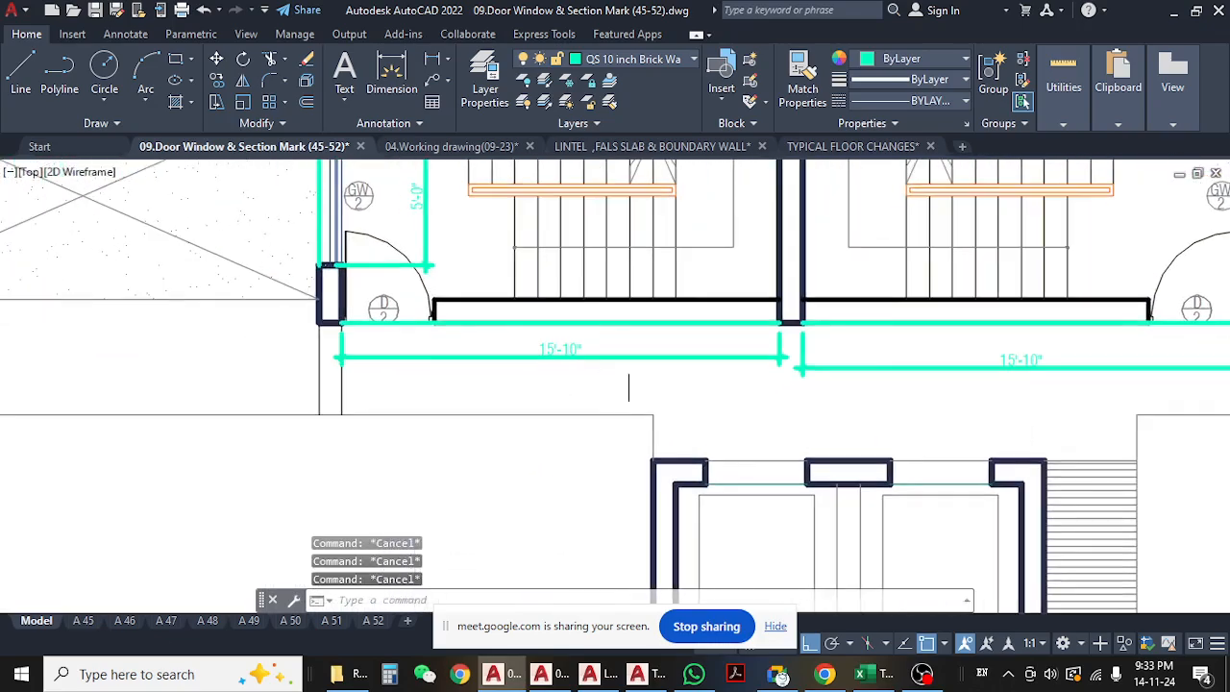
scroll(628, 388, down, 5)
scroll(646, 375, up, 5)
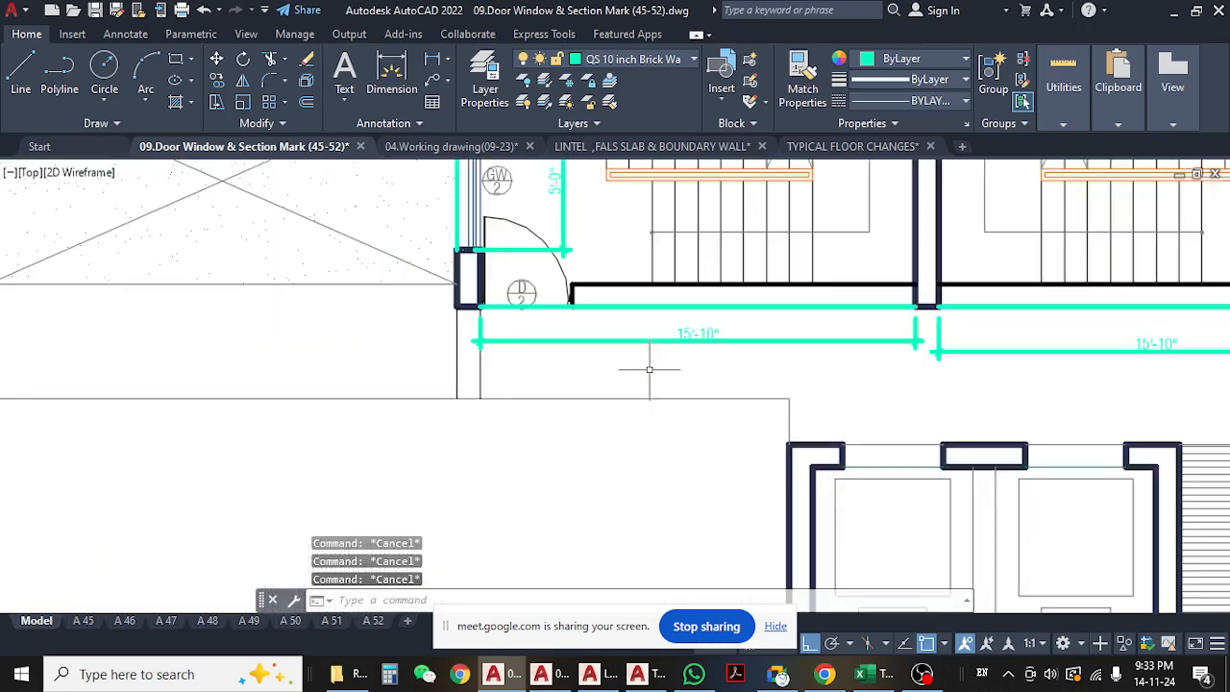
click(634, 351)
scroll(557, 413, down, 5)
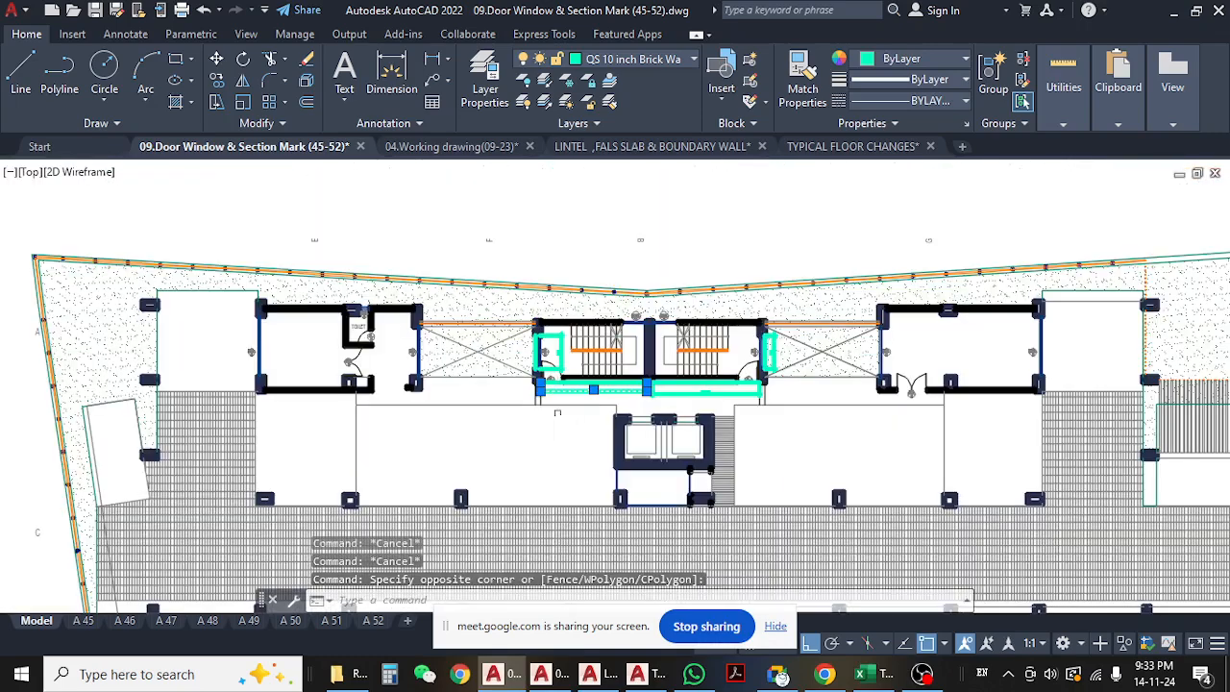
middle_drag(556, 413, 401, 374)
key(Escape)
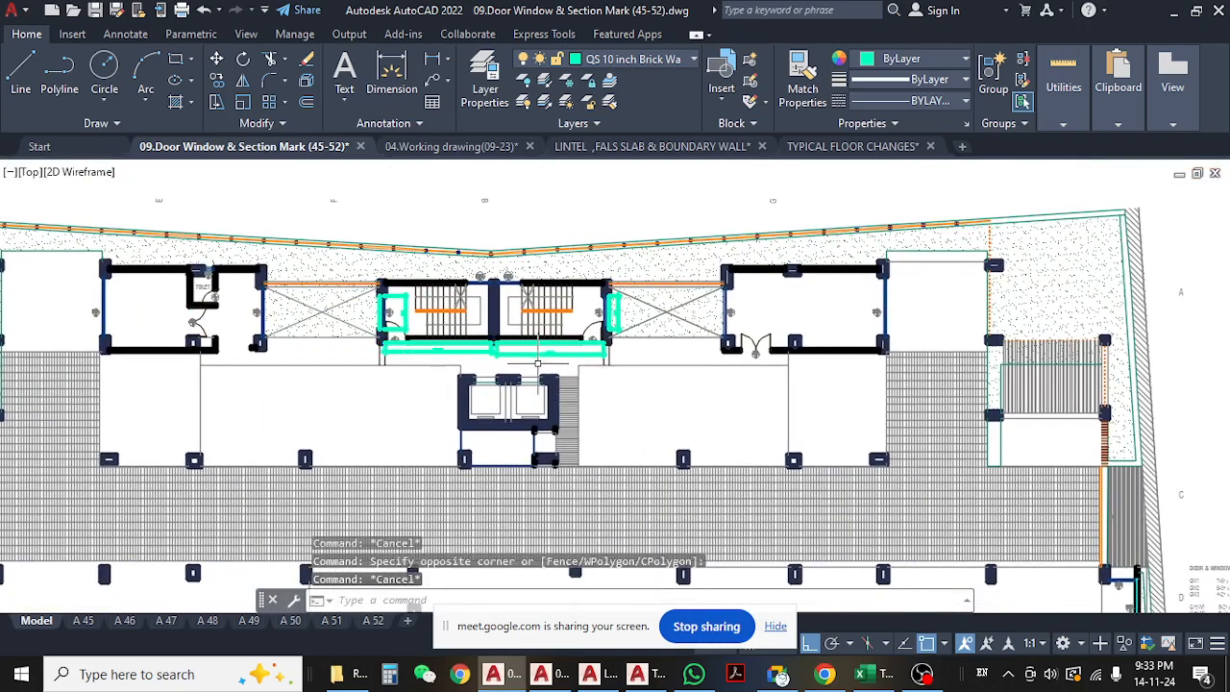
scroll(537, 363, up, 4)
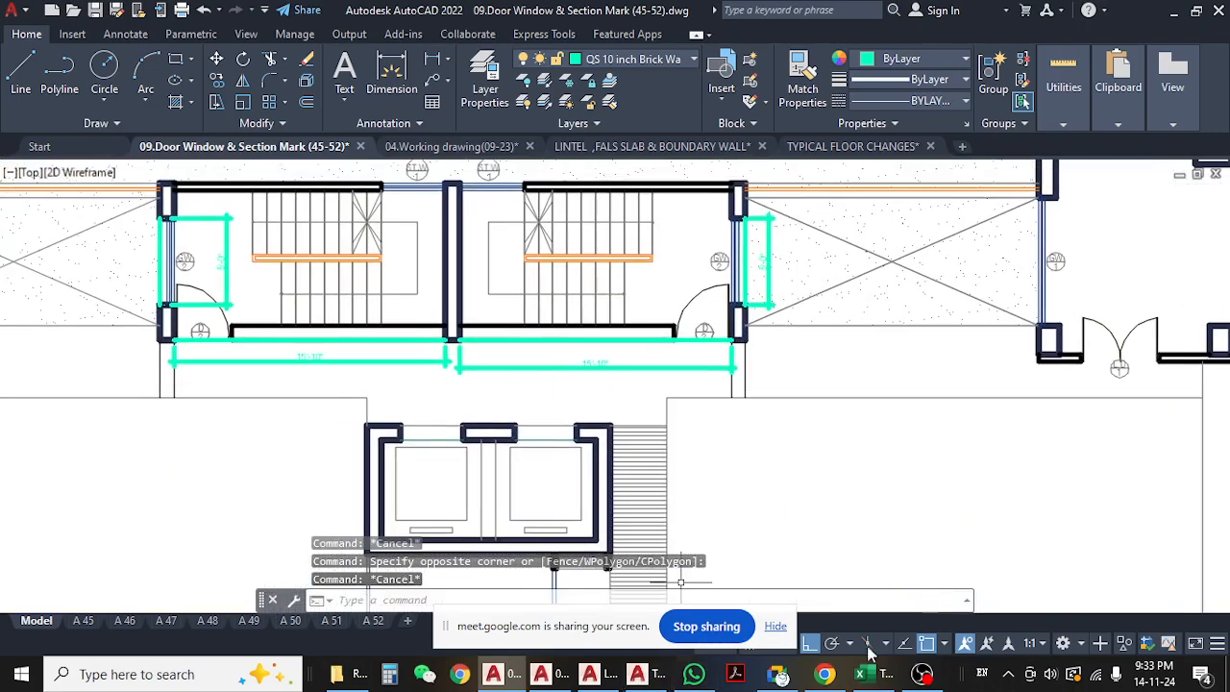
- Switch to the Excel estimate and check the Deduction lintel formula and GW2 length among the ground floor brickwork rows
click(861, 673)
click(442, 432)
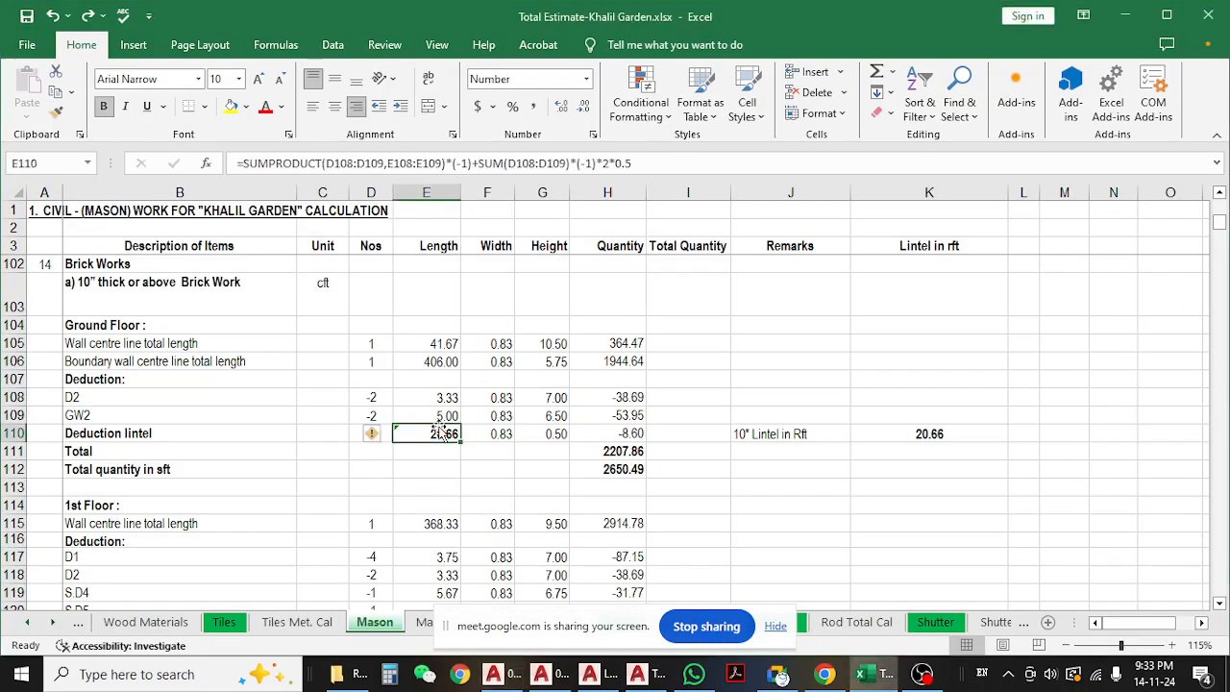
click(442, 415)
scroll(437, 452, down, 2)
scroll(432, 454, up, 1)
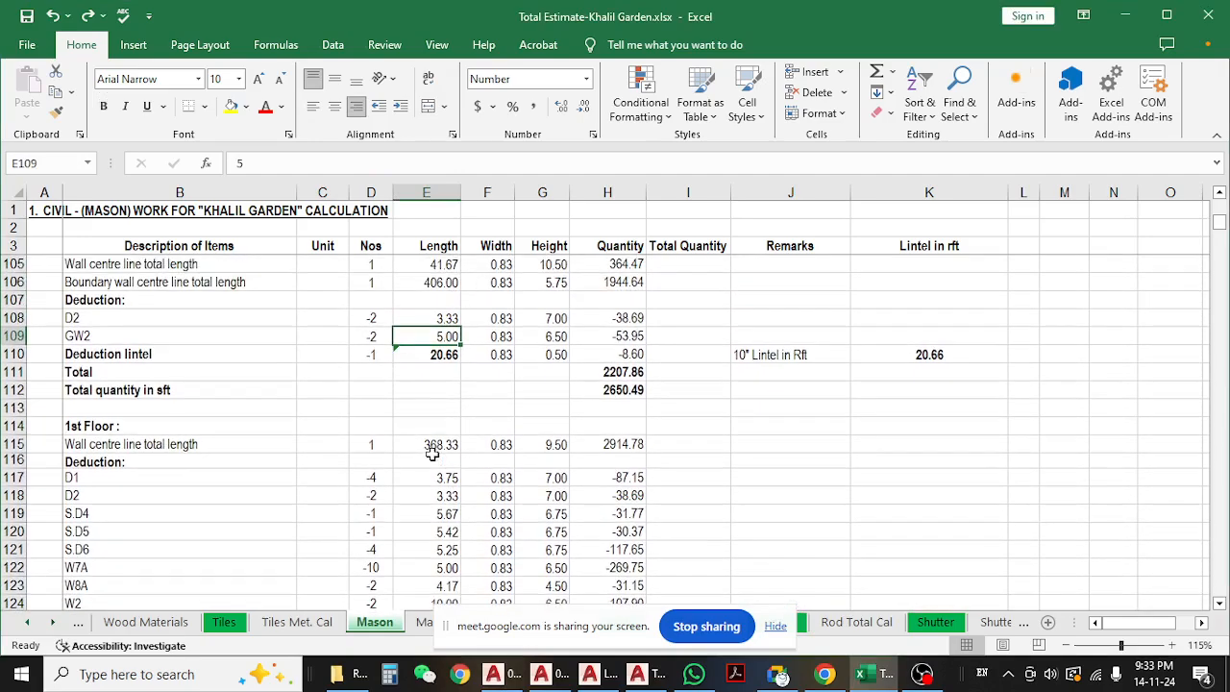
scroll(433, 454, up, 2)
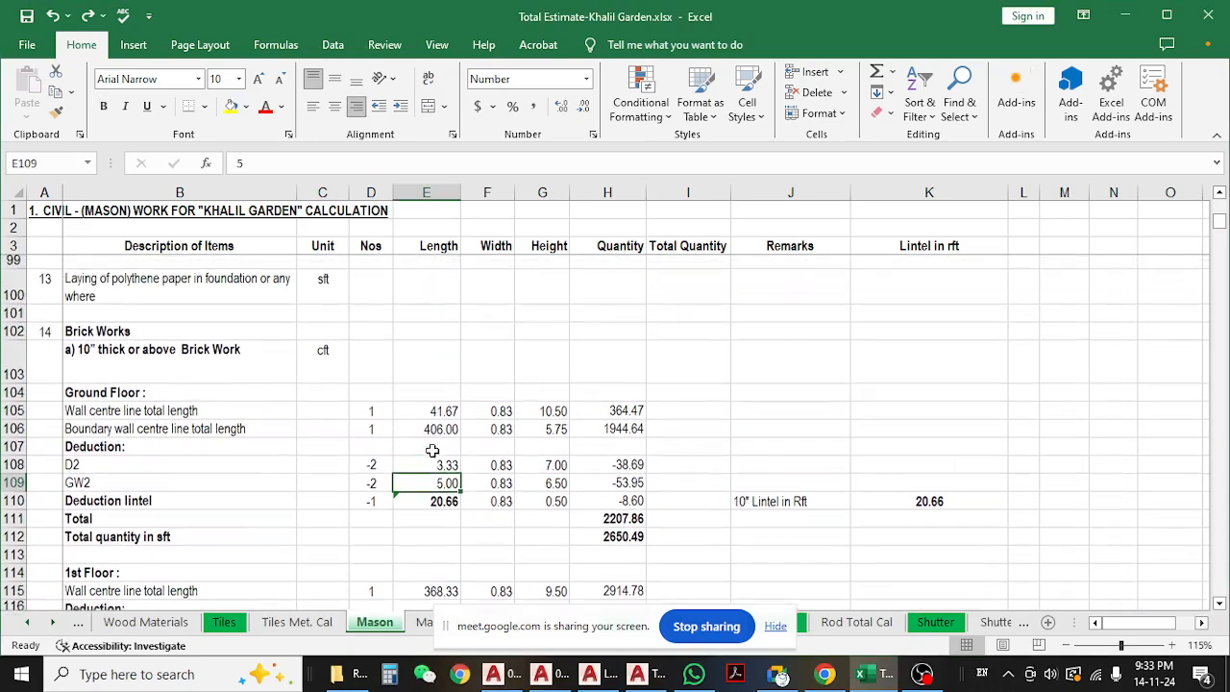
- Check the boundary wall centre line total length in the ground floor 10-inch brickwork rows
scroll(429, 460, down, 2)
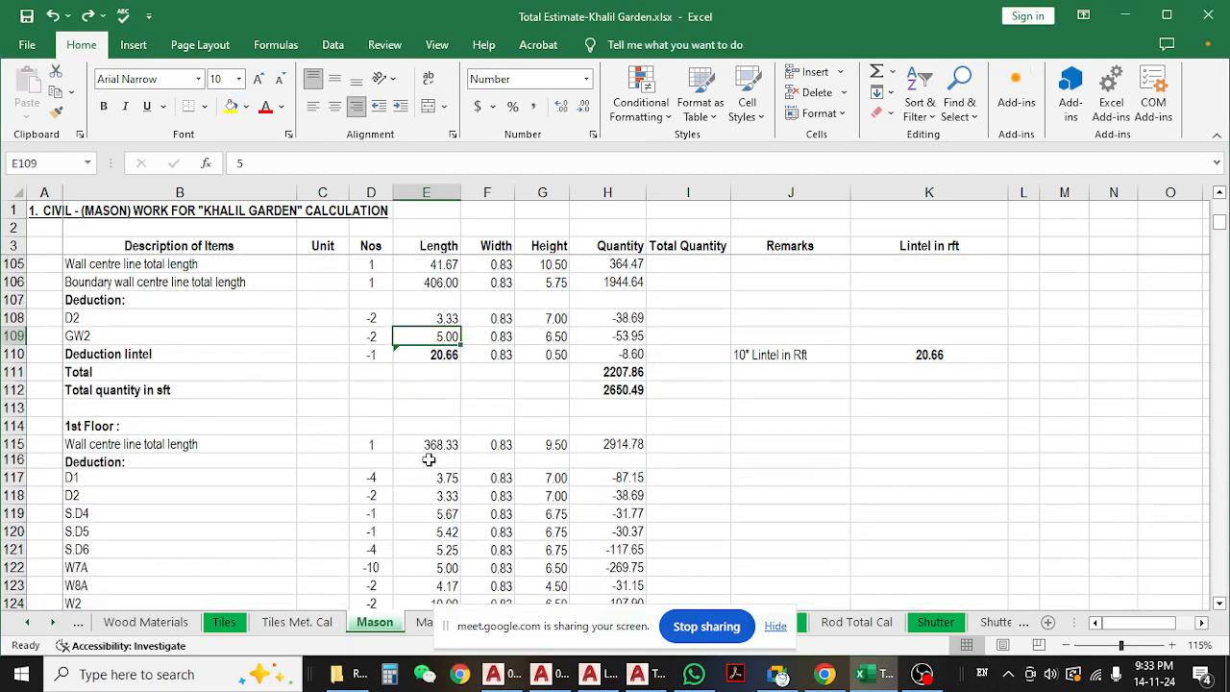
scroll(429, 460, up, 2)
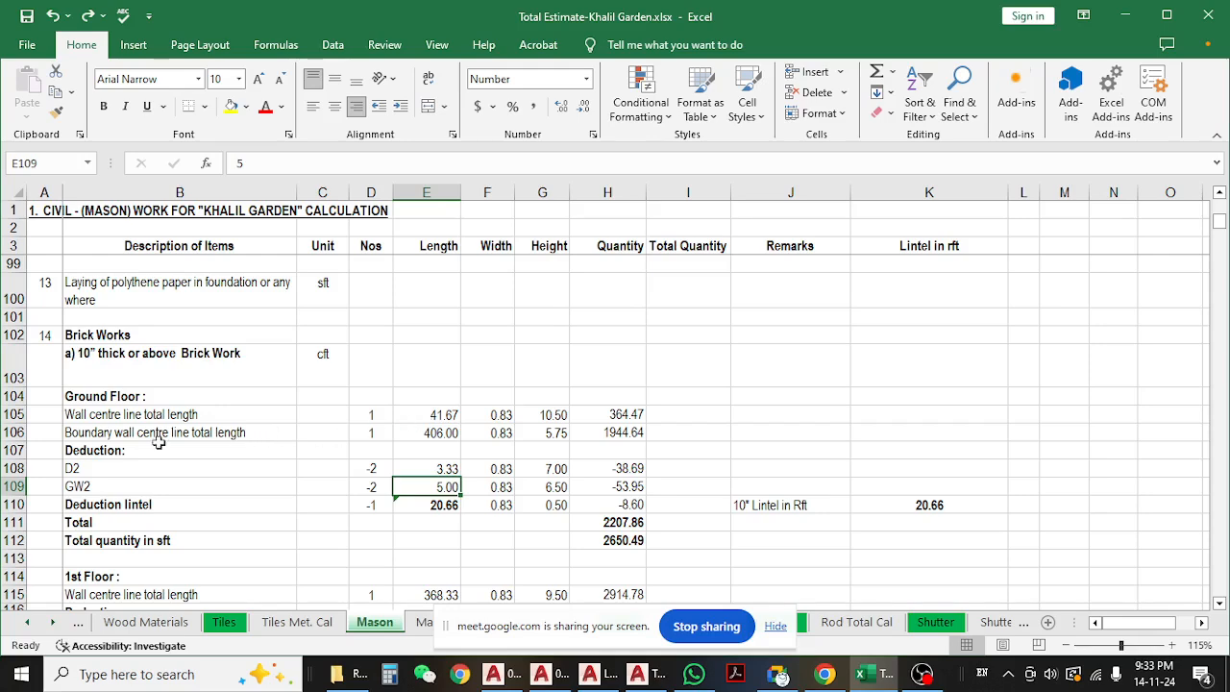
click(14, 432)
click(415, 431)
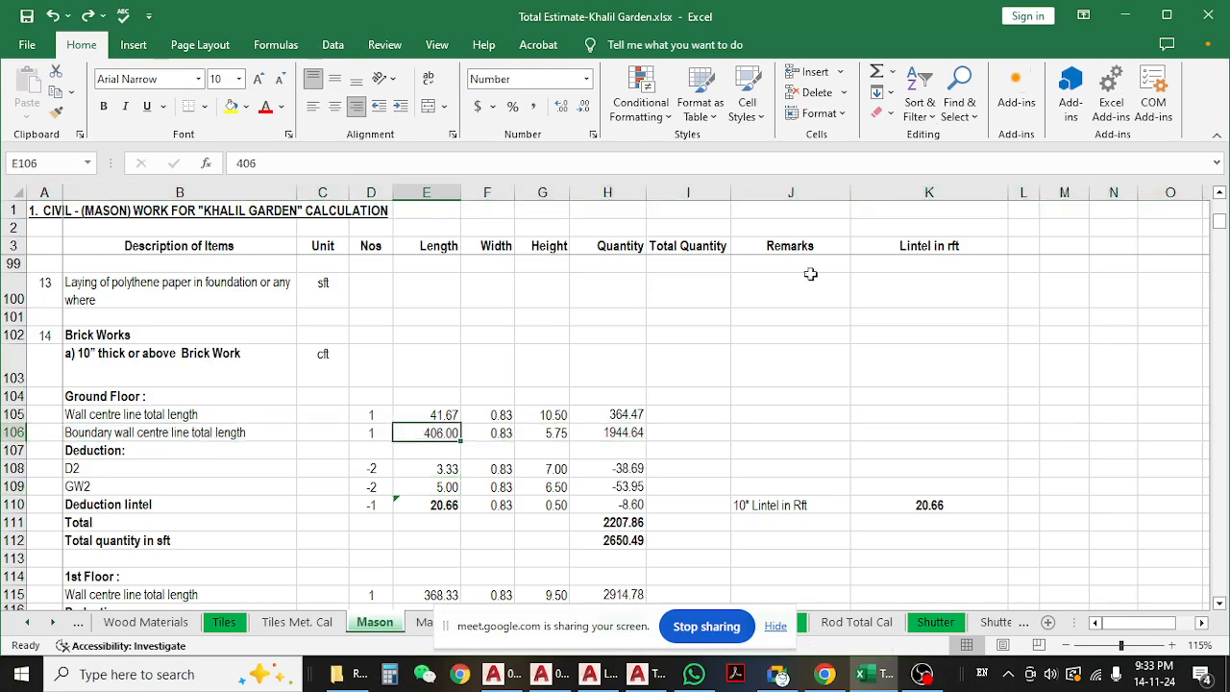
- Switch to the Door Window & Section Mark drawing in AutoCAD and trace the rear boundary wall behind the ground floor staircases
key(alt+Tab)
scroll(566, 306, down, 6)
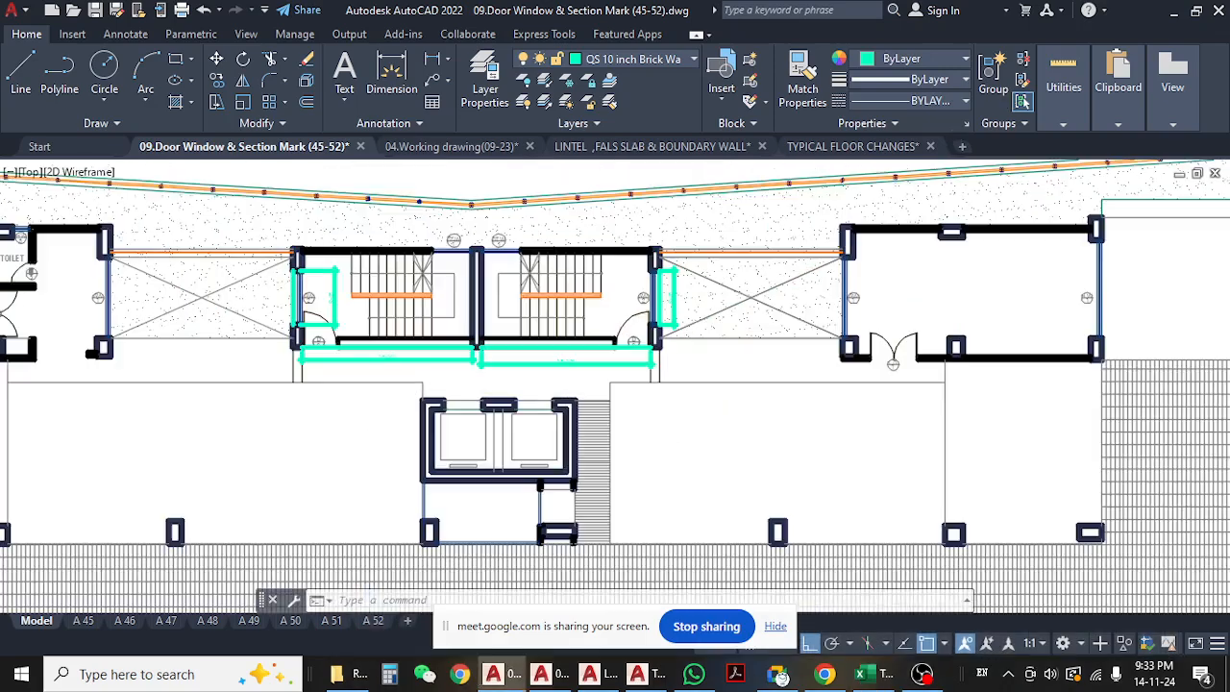
scroll(389, 302, up, 3)
scroll(257, 248, up, 5)
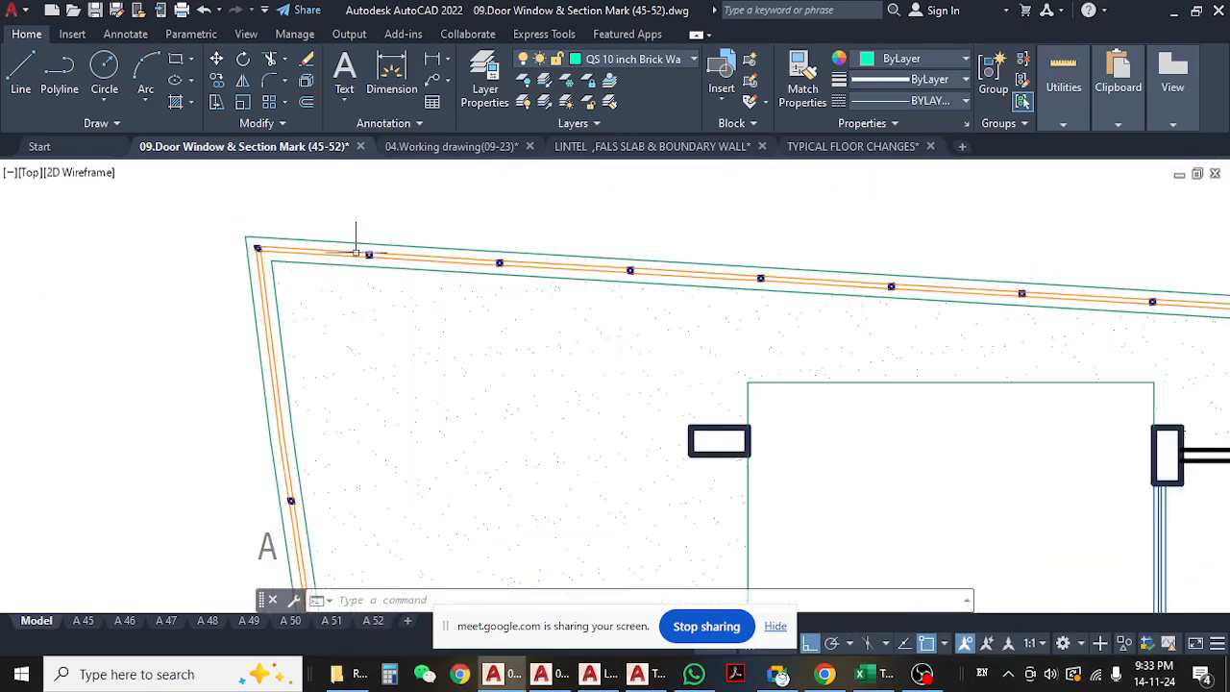
middle_drag(758, 277, 322, 269)
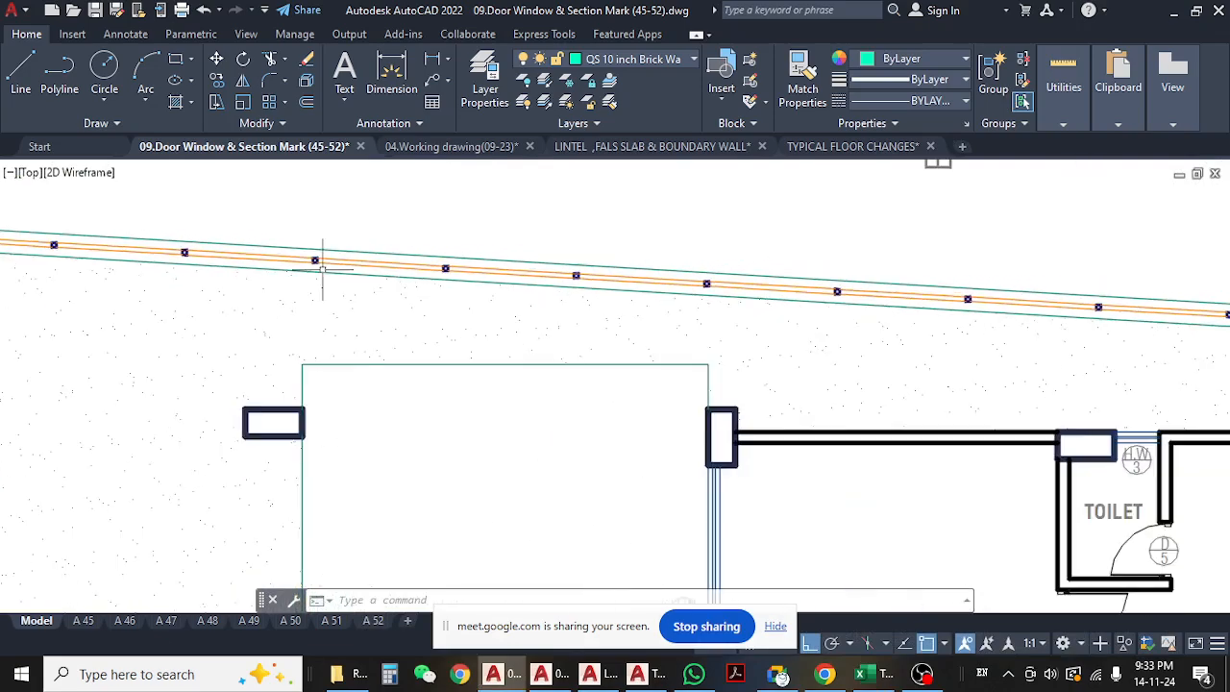
click(459, 266)
scroll(454, 279, down, 4)
middle_drag(749, 313, 429, 313)
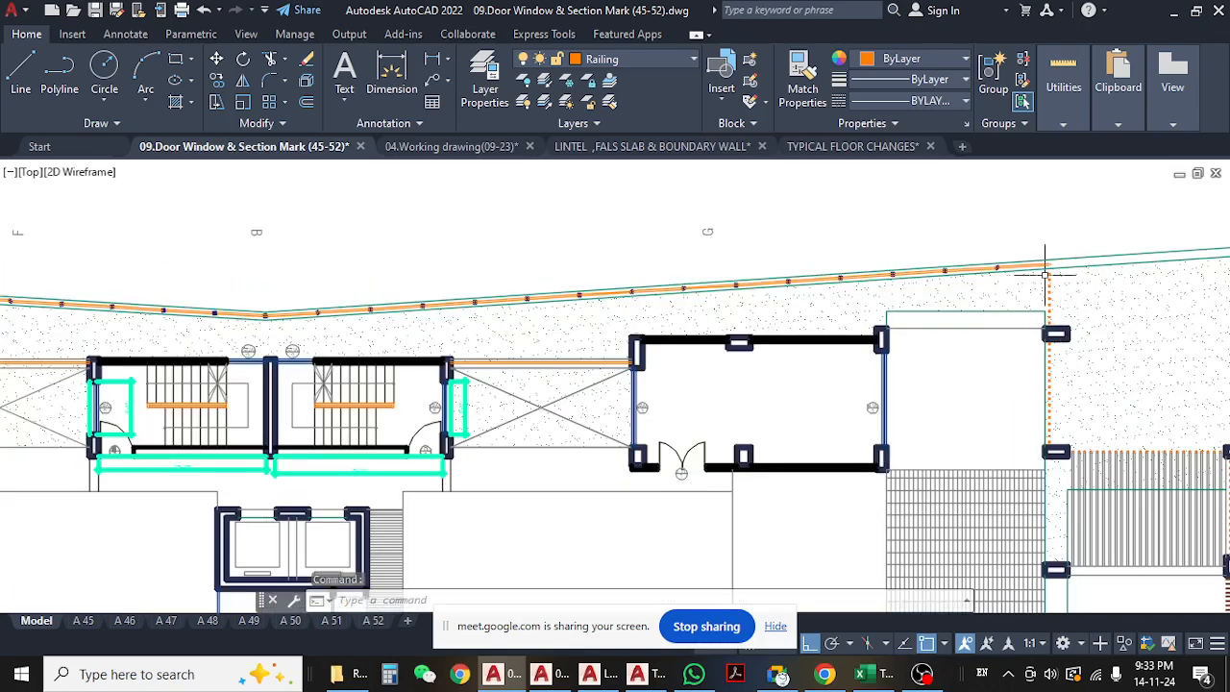
- Follow the boundary wall around the remaining sides of the ground floor plan, back to the corner beside grid A
scroll(1045, 275, up, 5)
scroll(1052, 258, down, 5)
mouse_move(1058, 480)
middle_down()
mouse_move(1044, 406)
mouse_move(898, 239)
middle_up()
middle_drag(1050, 444, 1057, 289)
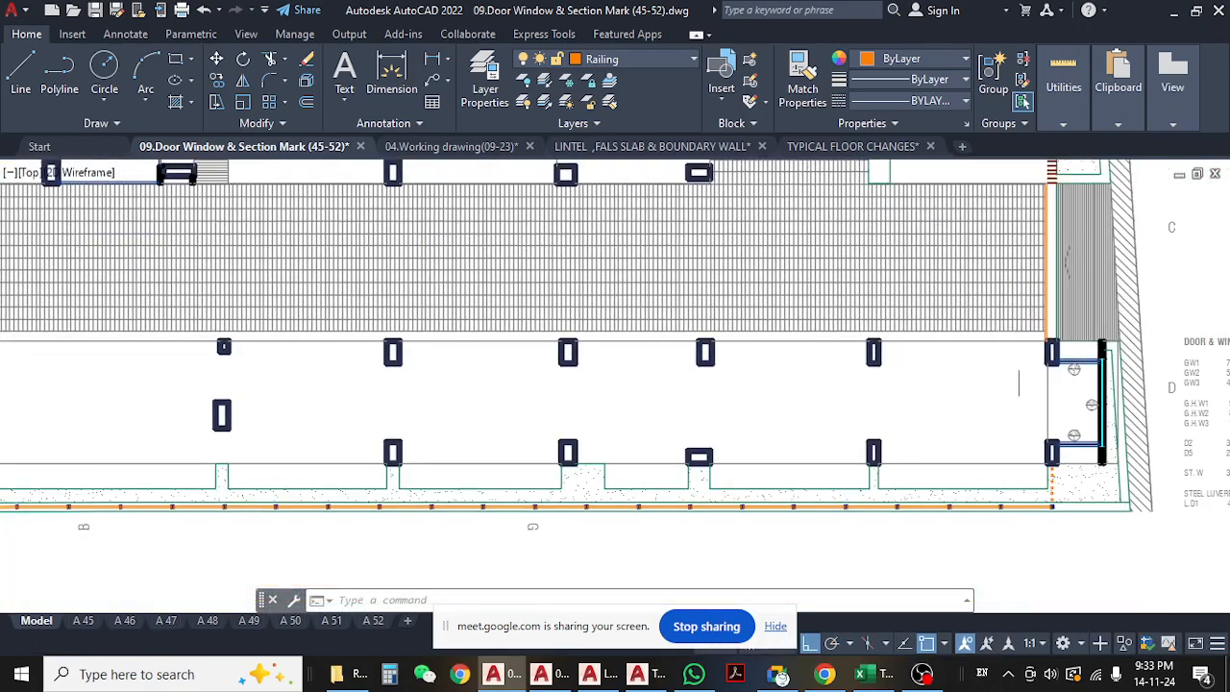
scroll(1057, 288, down, 3)
middle_drag(411, 472, 799, 472)
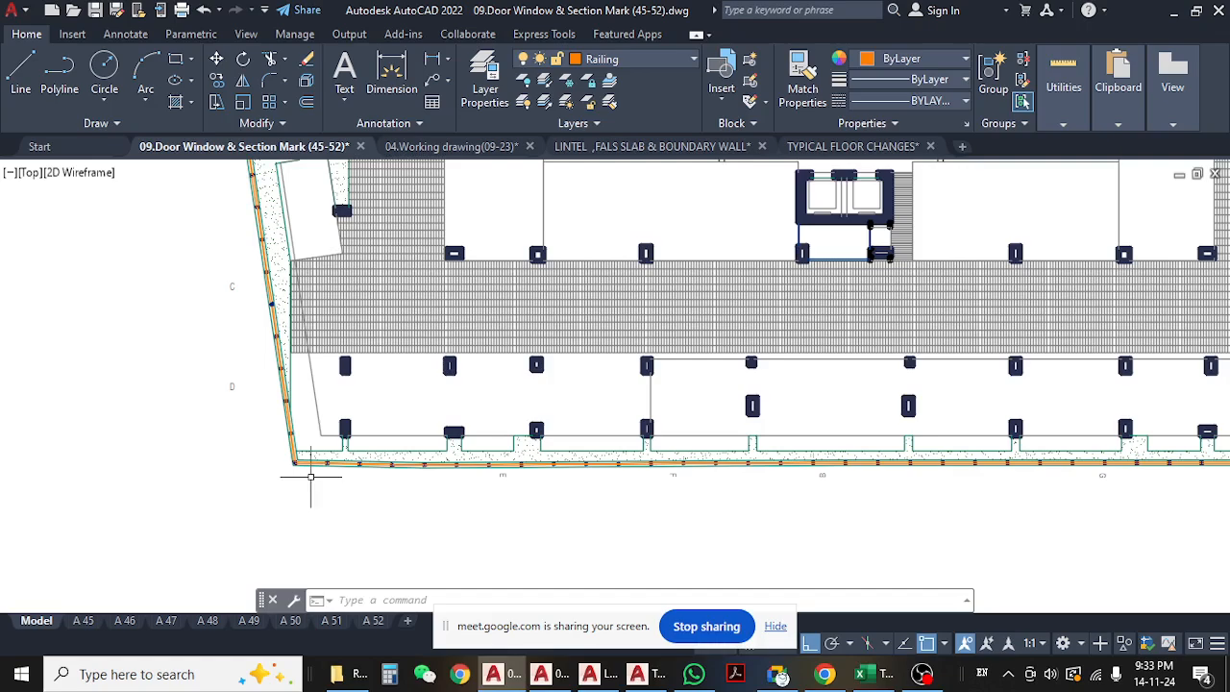
scroll(311, 476, up, 2)
mouse_move(251, 324)
middle_down()
mouse_move(263, 497)
mouse_move(291, 555)
mouse_move(348, 508)
mouse_move(367, 549)
middle_up()
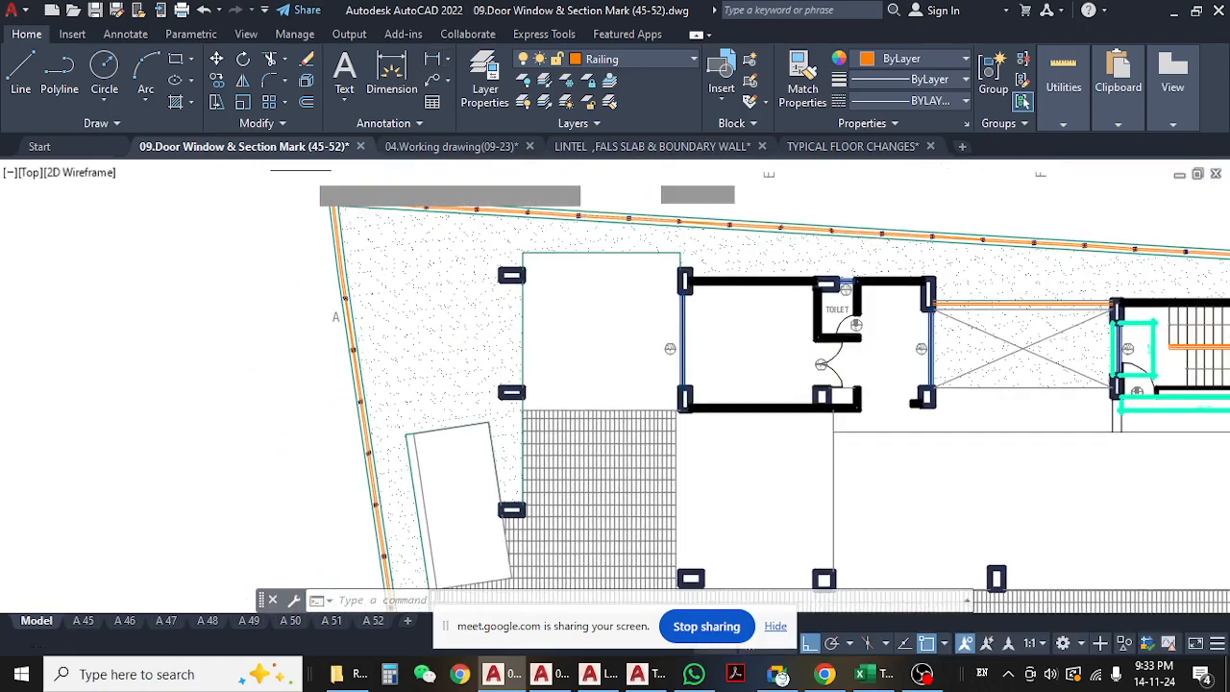
text(dli)
key(space)
scroll(356, 269, up, 6)
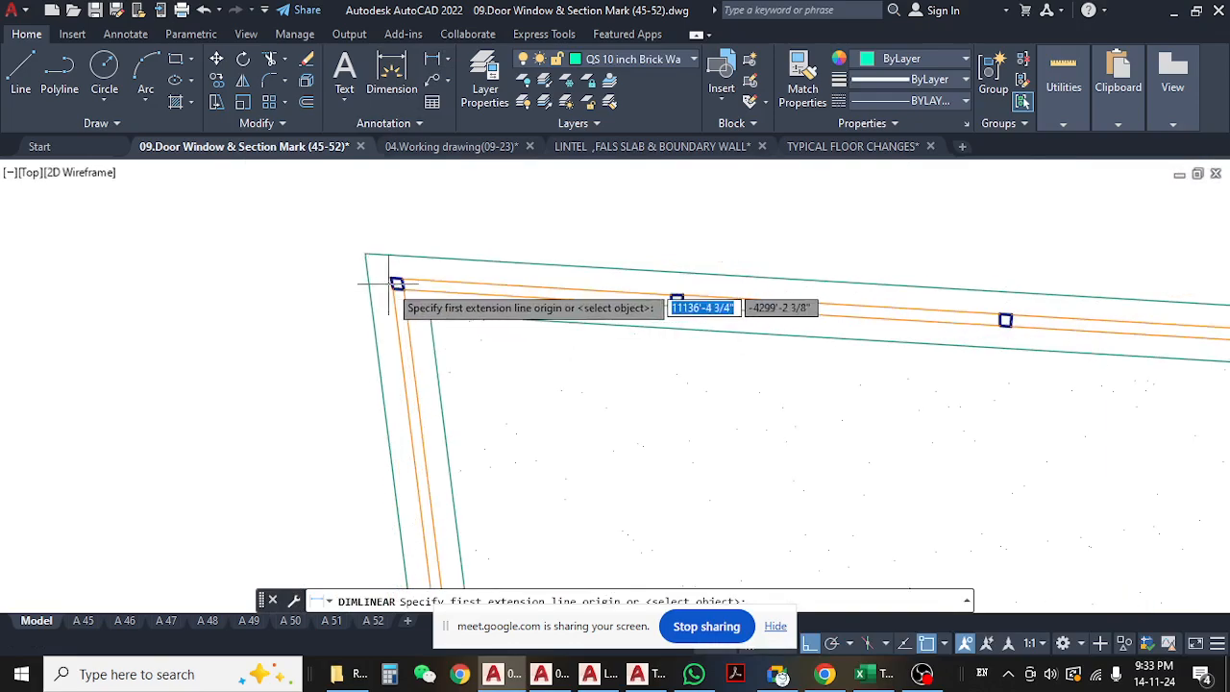
click(395, 285)
scroll(379, 264, down, 7)
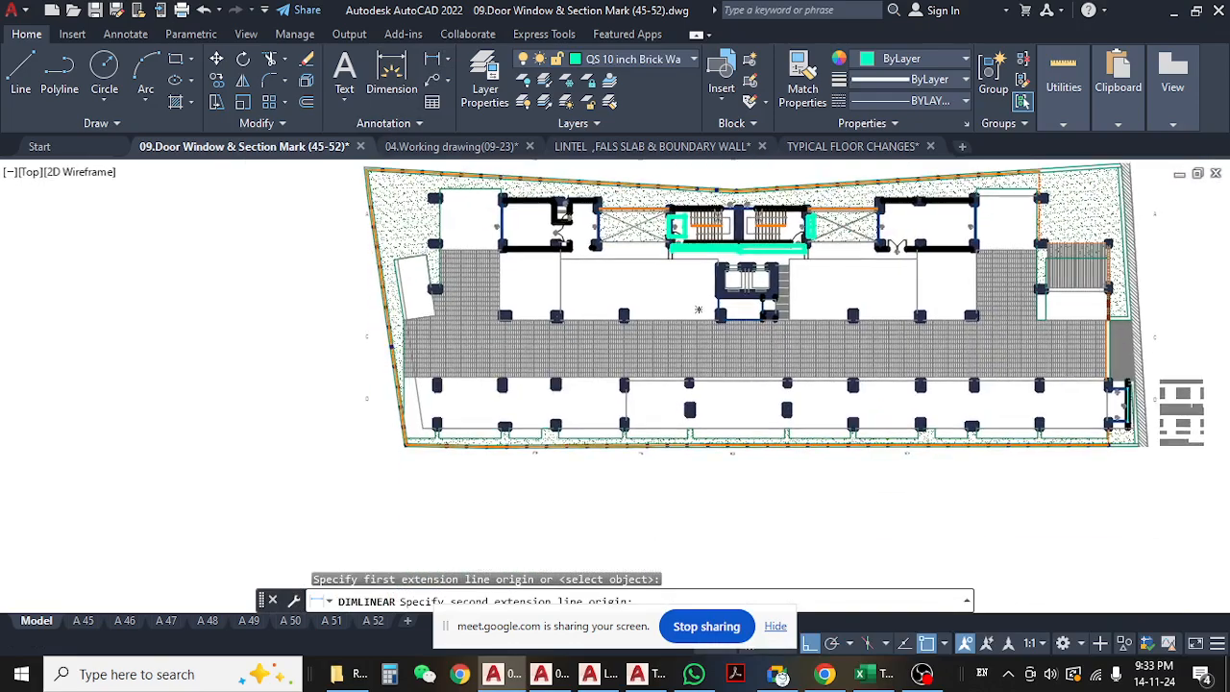
key(Escape)
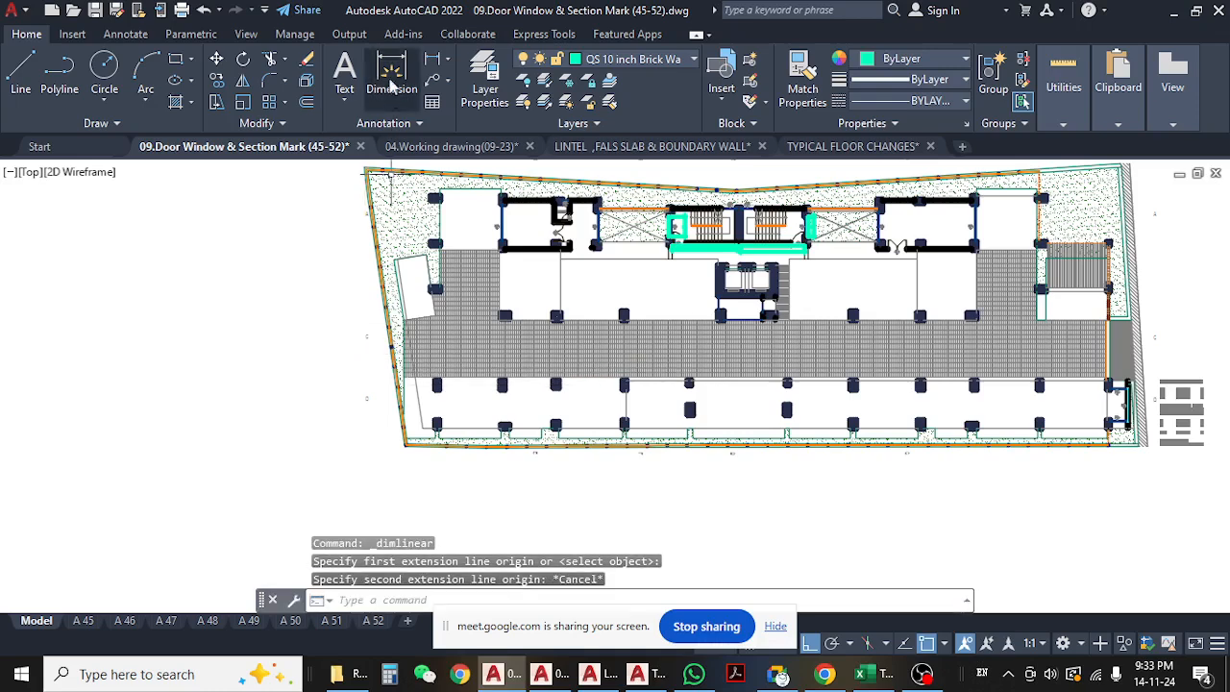
click(445, 61)
click(451, 93)
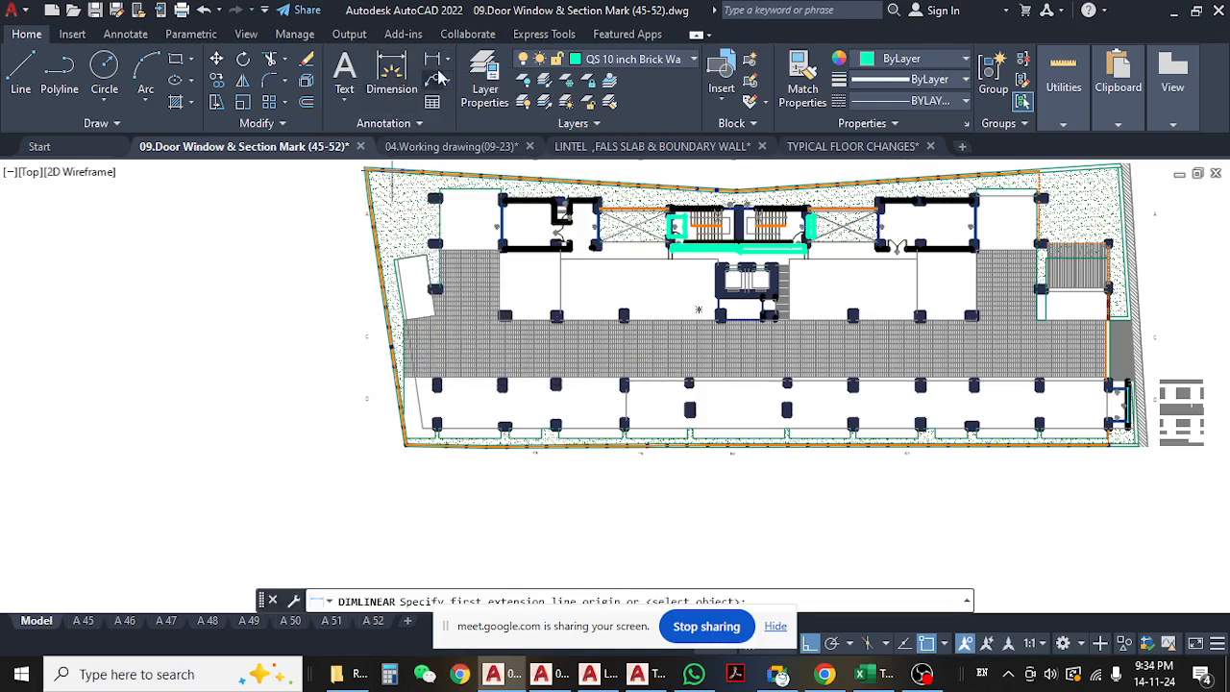
click(444, 63)
click(453, 121)
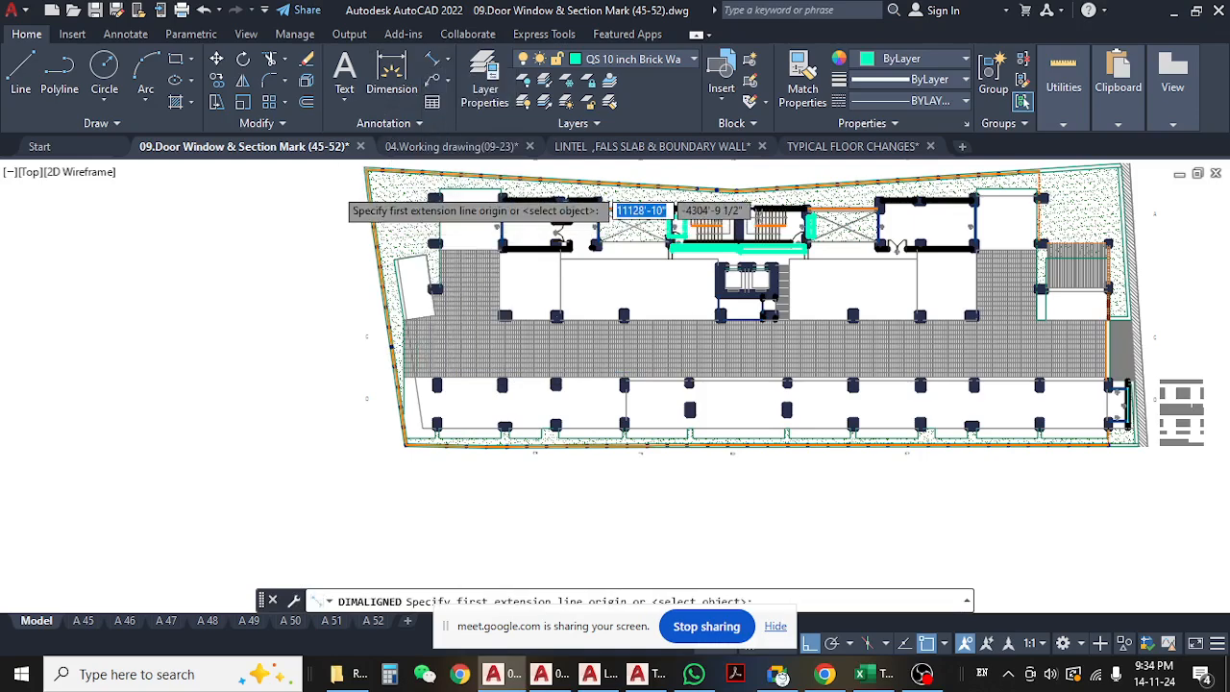
scroll(370, 226, up, 5)
scroll(371, 376, down, 3)
scroll(431, 241, up, 6)
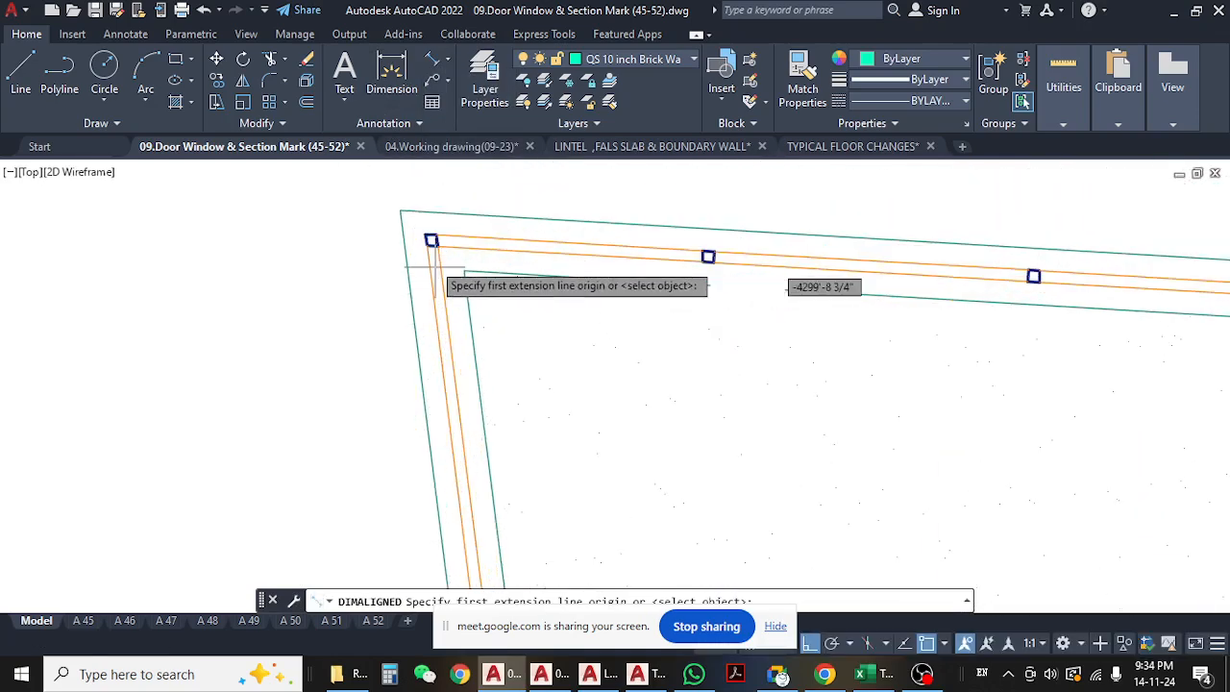
click(432, 240)
scroll(432, 245, down, 6)
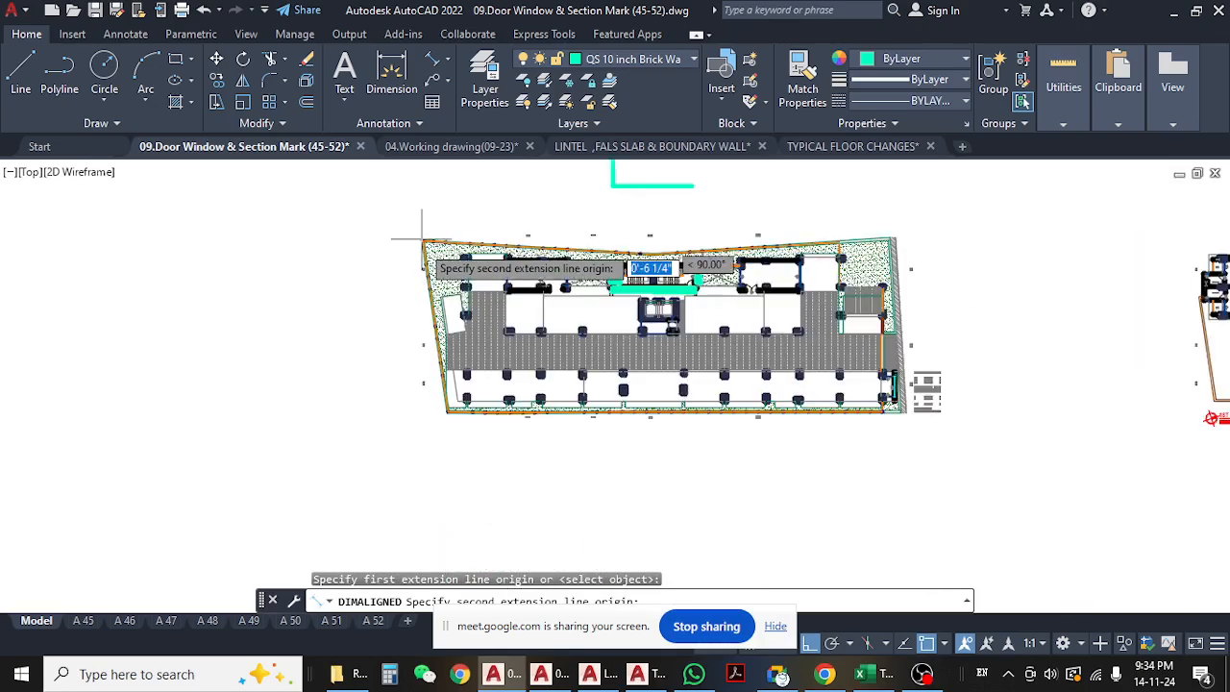
scroll(451, 422, up, 6)
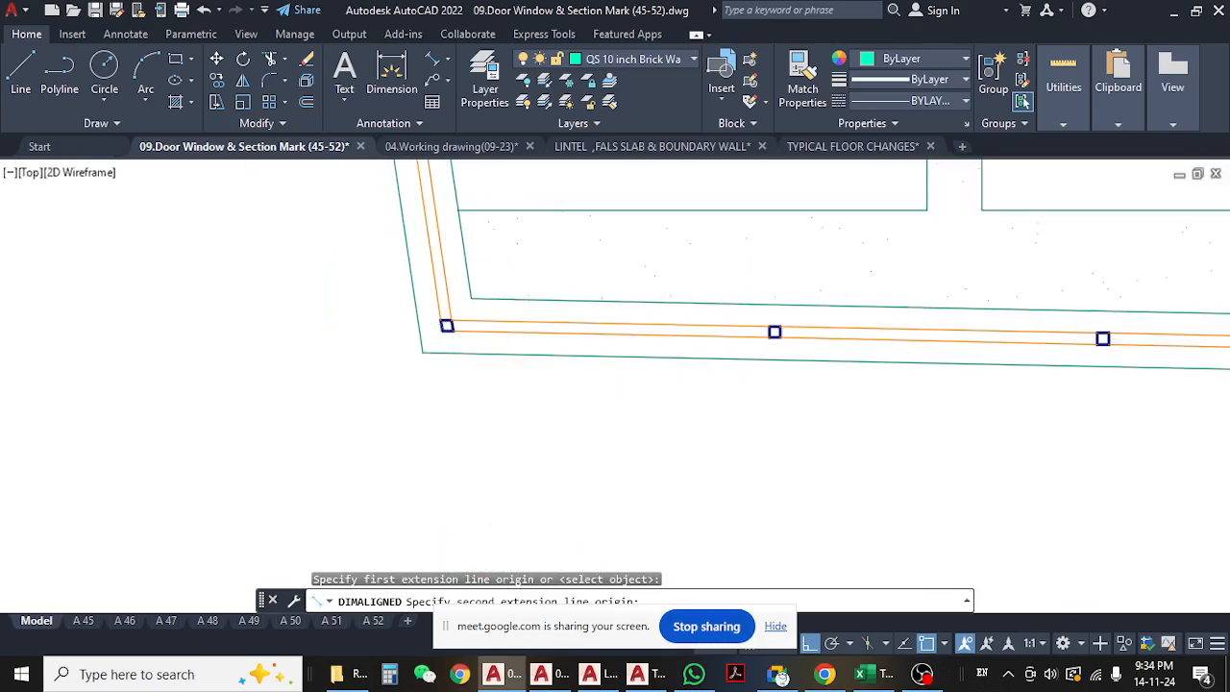
key(Escape)
- Bring up the BOUNDARY WALL DETAIL 67 sheet of the LINTEL, FALS SLAB & BOUNDARY WALL drawing and view the wall sections
click(1175, 13)
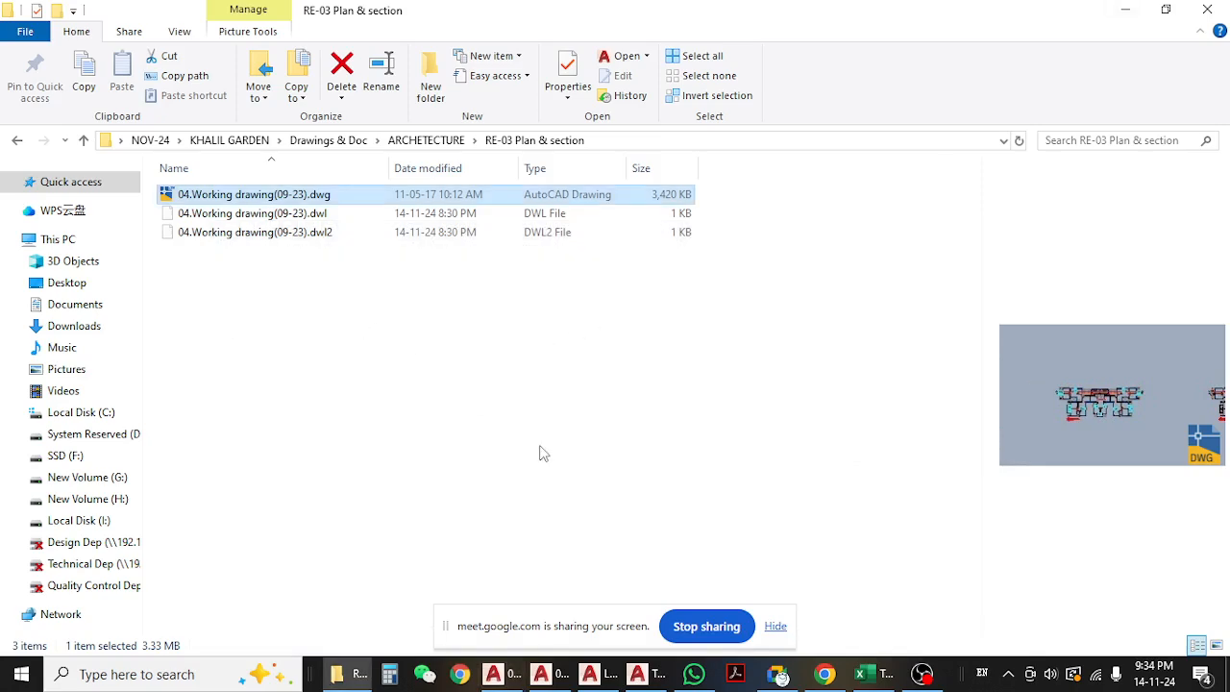
click(604, 677)
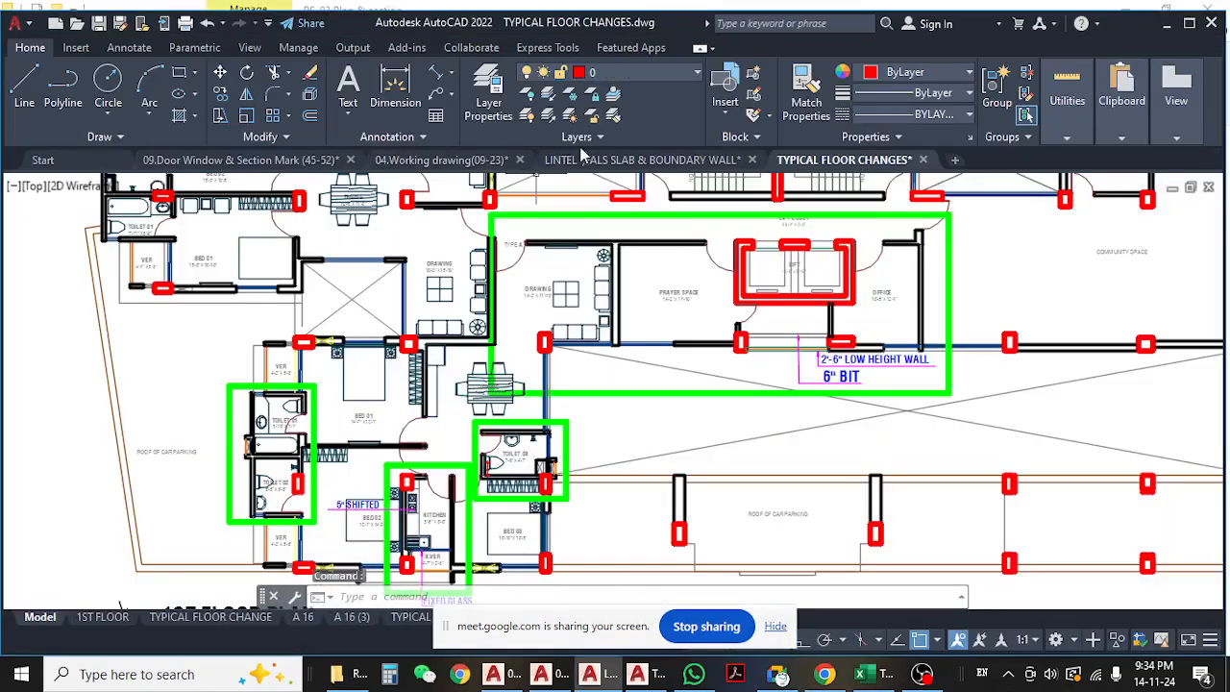
click(682, 161)
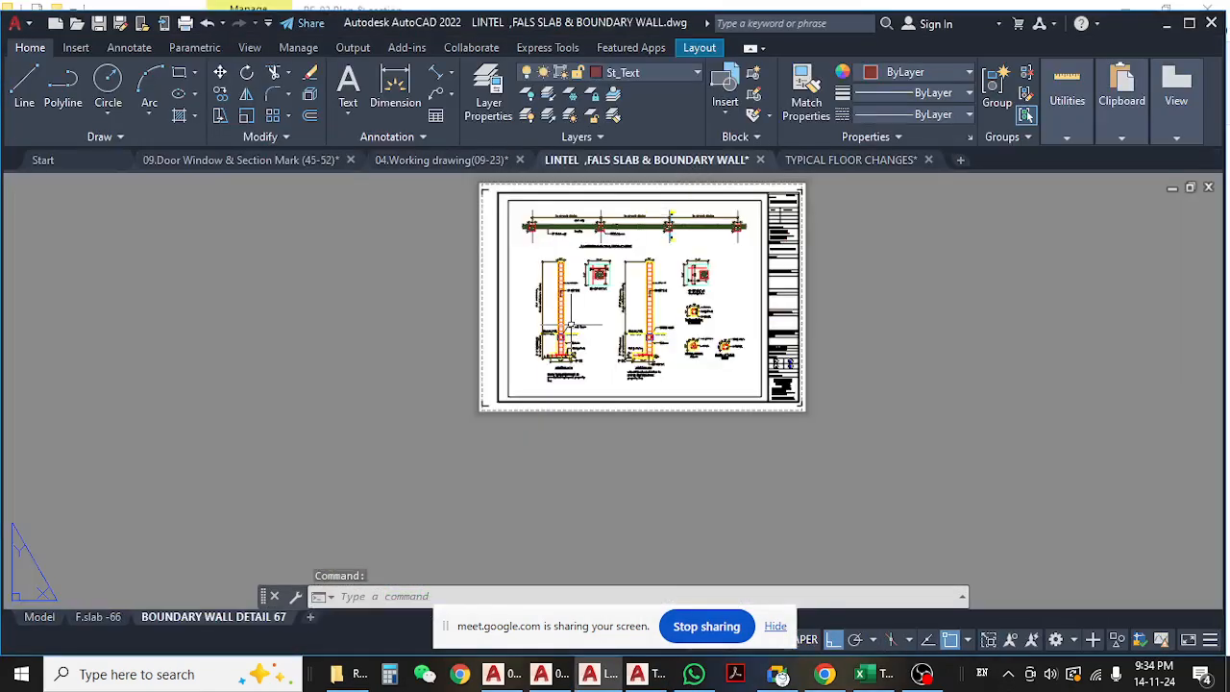
scroll(617, 319, up, 6)
middle_drag(549, 274, 557, 373)
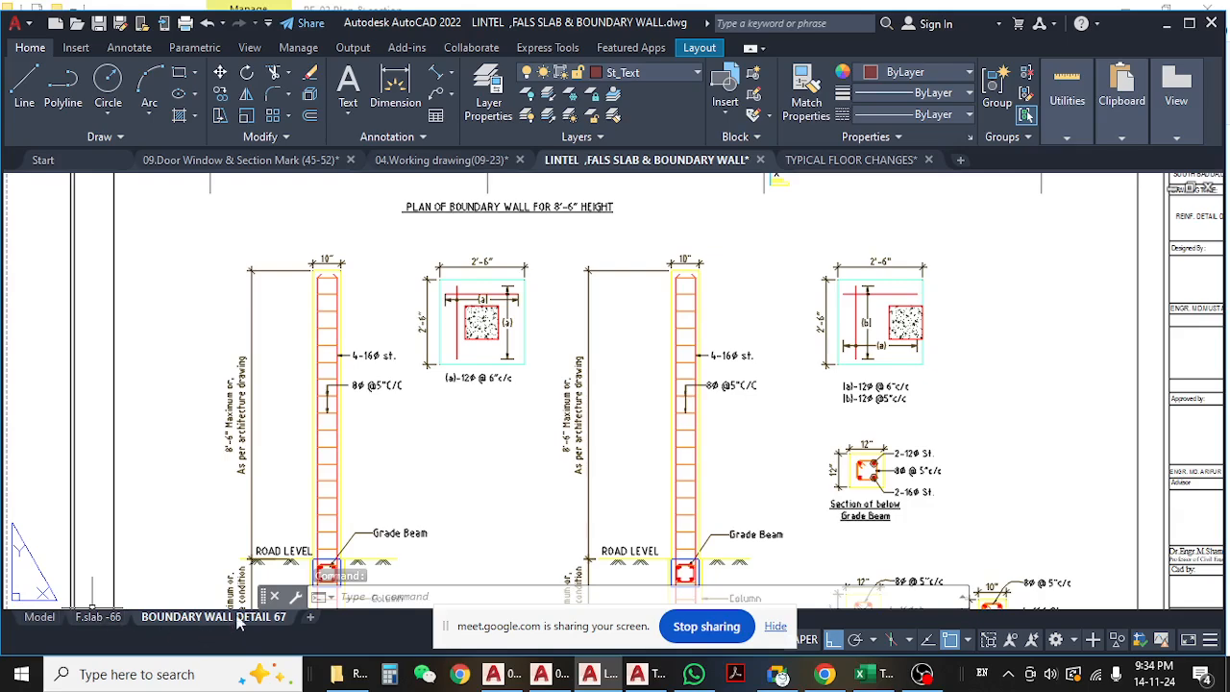
- Examine the brick wall thickness and R.C.C. column sizes in the plan of the 8'-6" high boundary wall
scroll(438, 343, down, 5)
scroll(446, 258, up, 8)
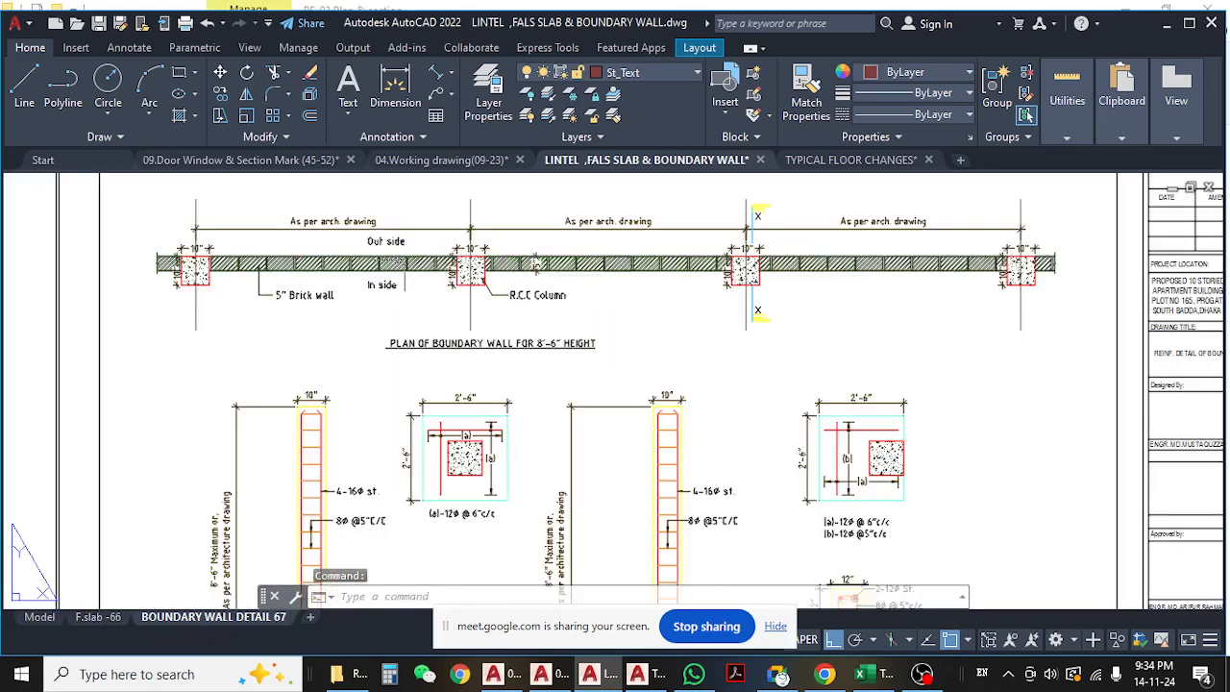
middle_drag(323, 252, 401, 435)
scroll(366, 355, down, 2)
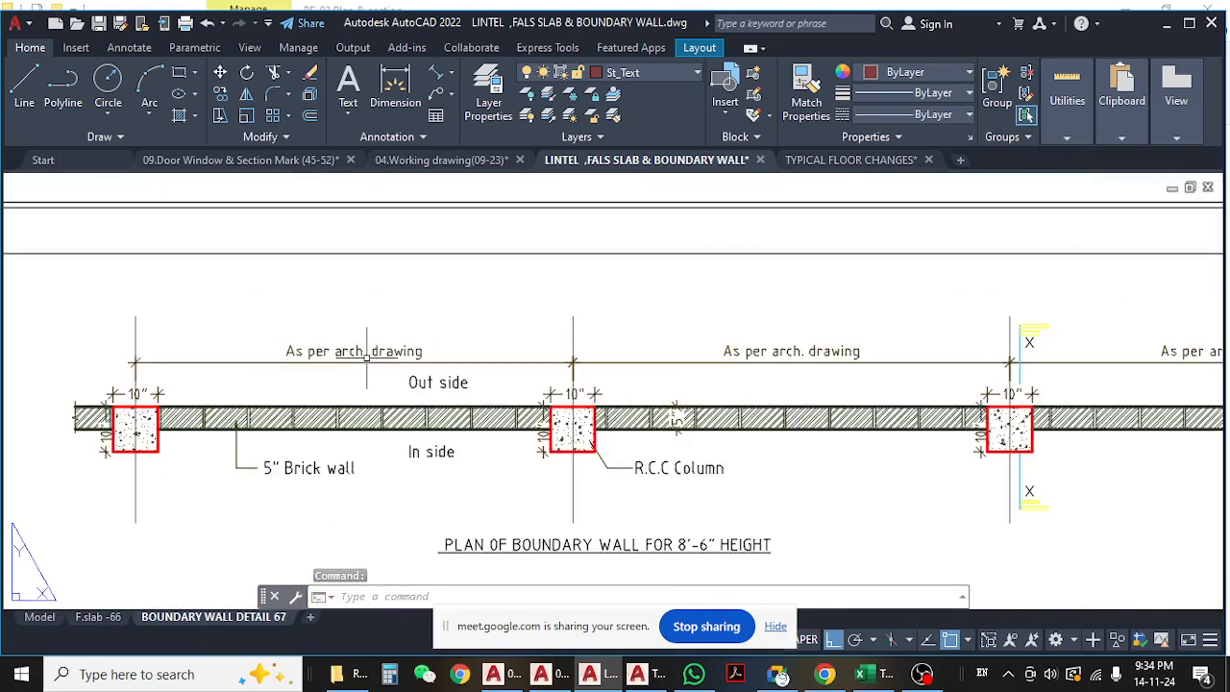
scroll(262, 480, up, 2)
scroll(343, 365, down, 5)
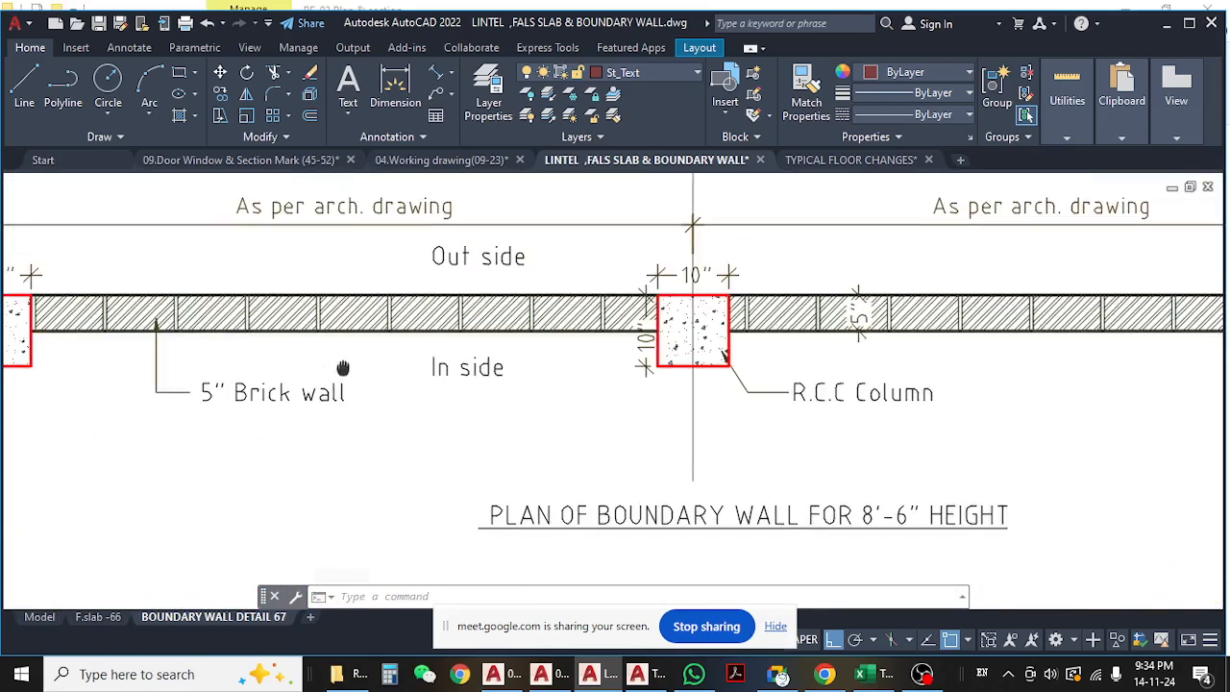
scroll(377, 367, up, 2)
middle_drag(377, 367, 302, 363)
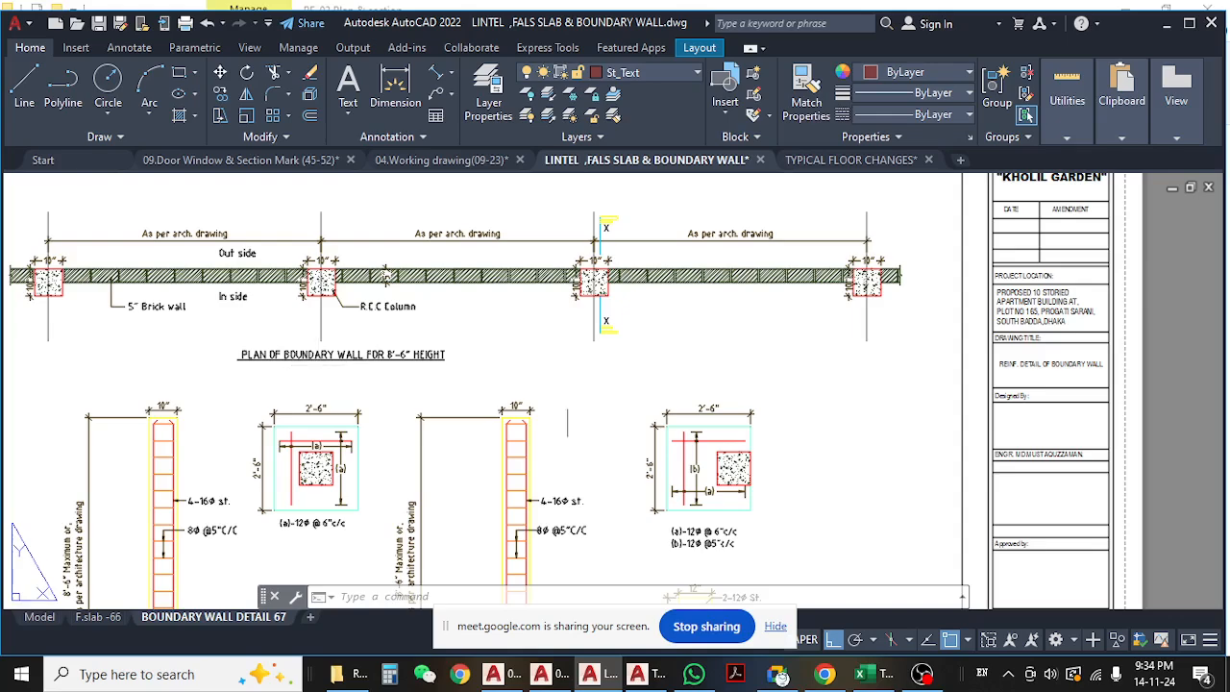
- Inspect the boundary wall's x-x sections, footings and the grade beam and column cross-sections
middle_drag(775, 428, 801, 282)
middle_drag(603, 433, 706, 445)
scroll(571, 468, up, 4)
scroll(664, 467, down, 2)
scroll(662, 471, down, 2)
middle_drag(840, 510, 759, 366)
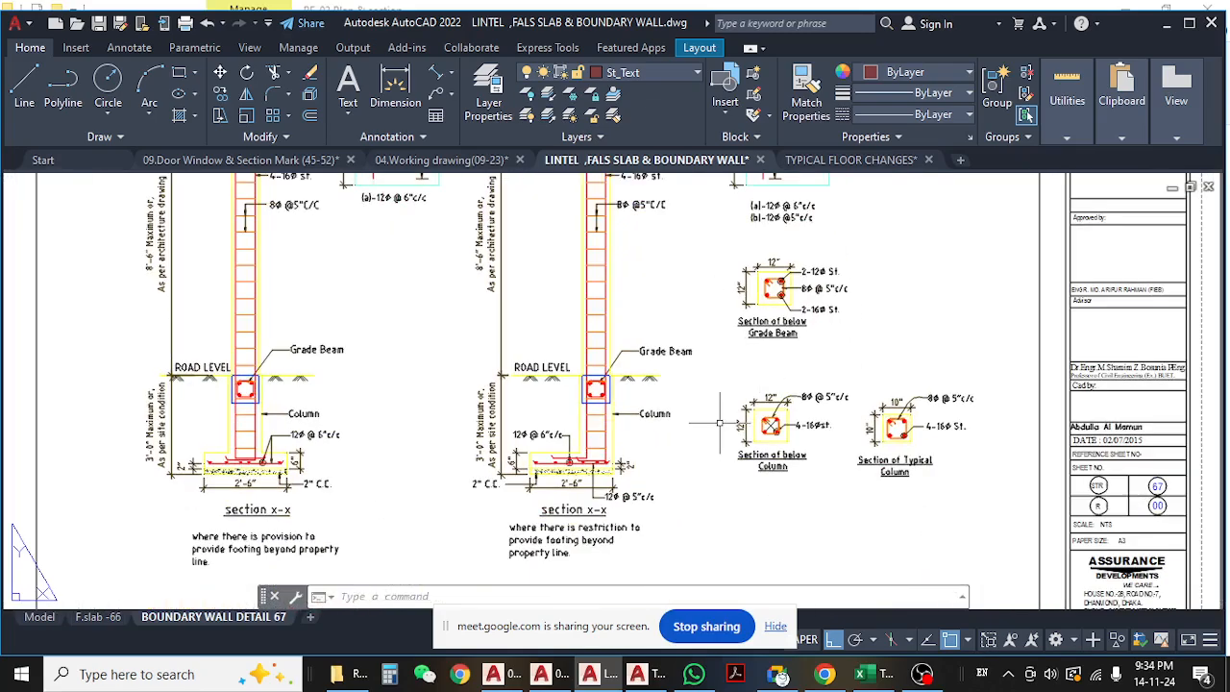
scroll(758, 365, down, 6)
- Recheck the brick wall between the R.C.C. columns on the boundary wall plan against the whole detail sheet
scroll(525, 230, up, 8)
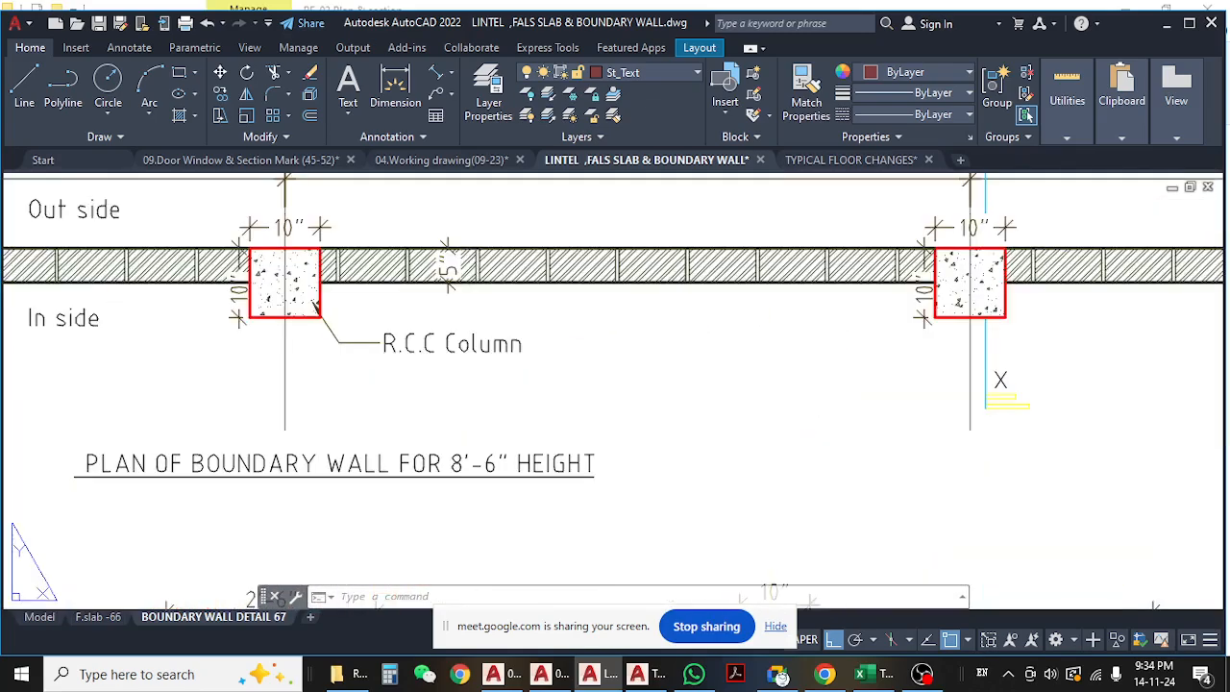
middle_drag(552, 320, 568, 382)
scroll(567, 380, down, 6)
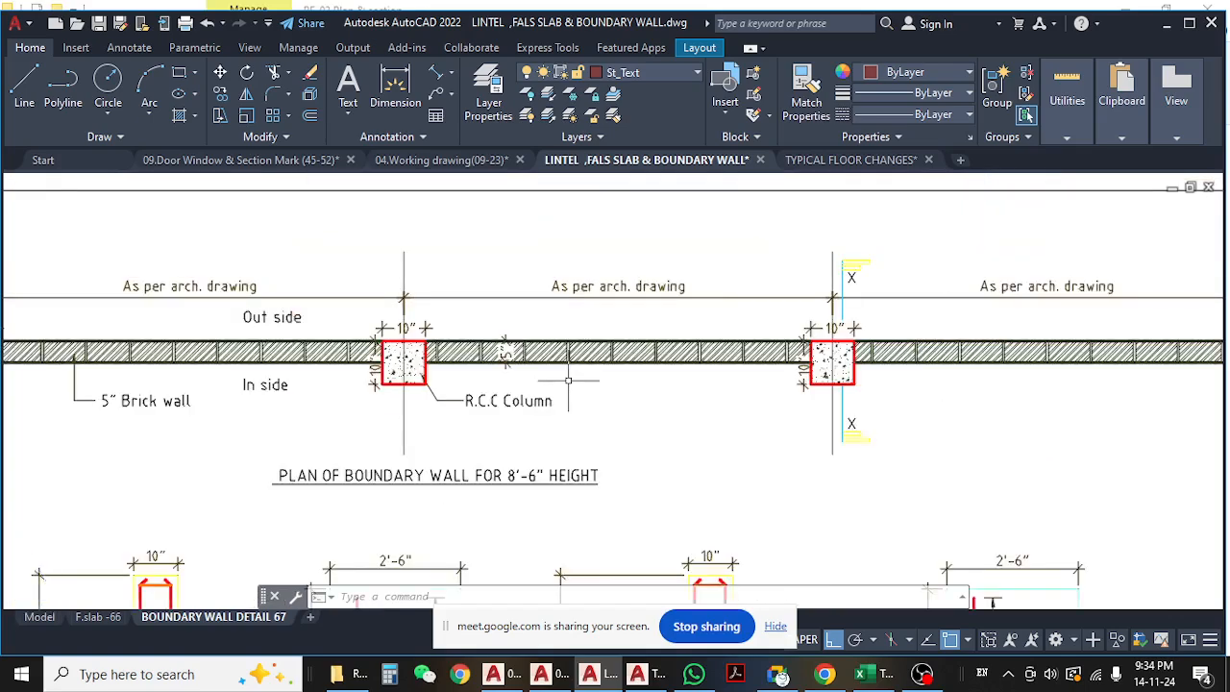
scroll(568, 380, up, 2)
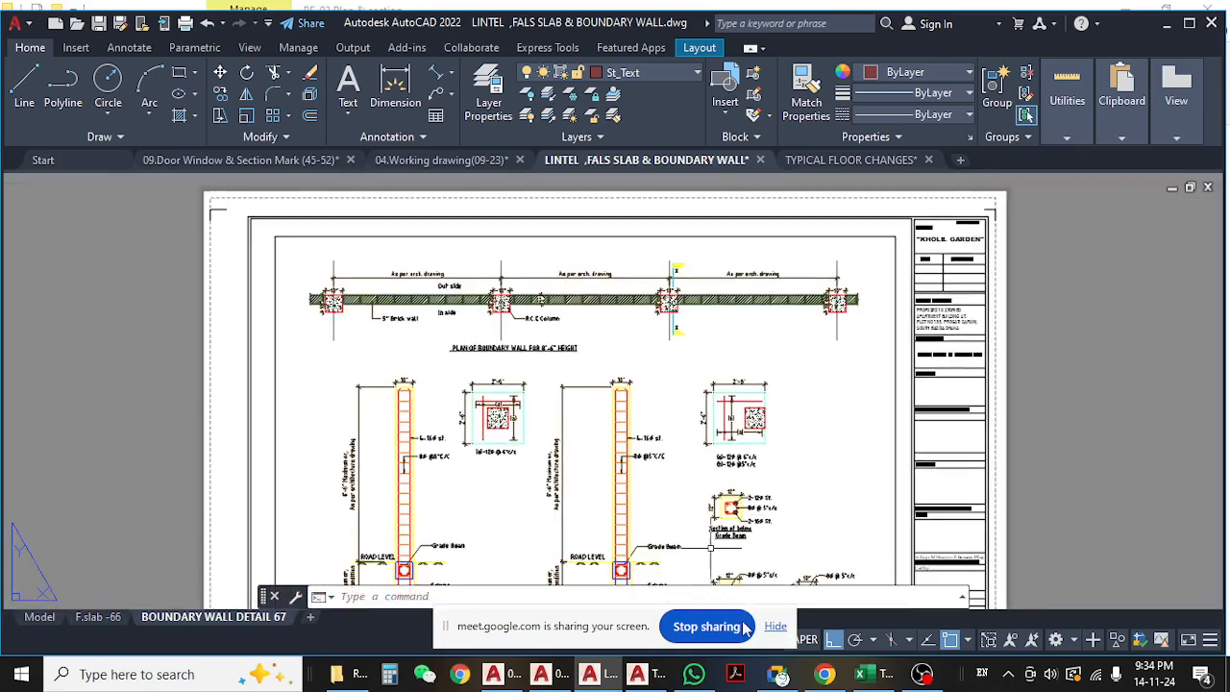
- Compare the Excel boundary wall row with the height above road level and depth below it in AutoCAD's x-x sections
click(860, 675)
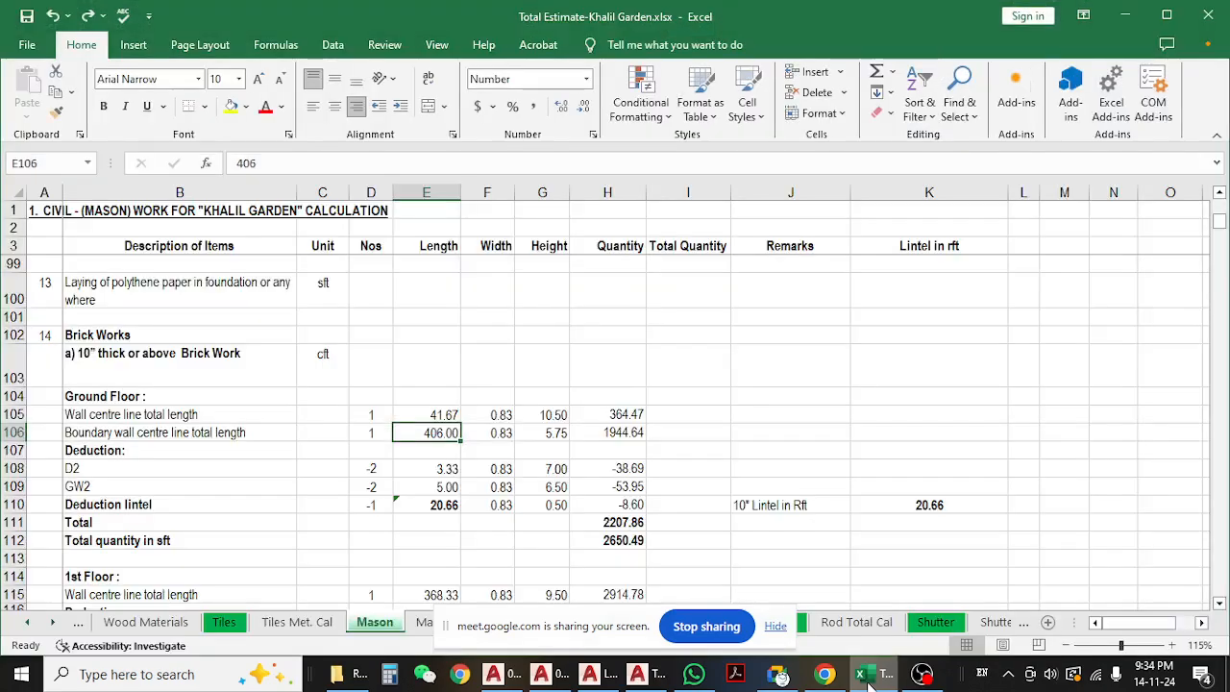
click(865, 676)
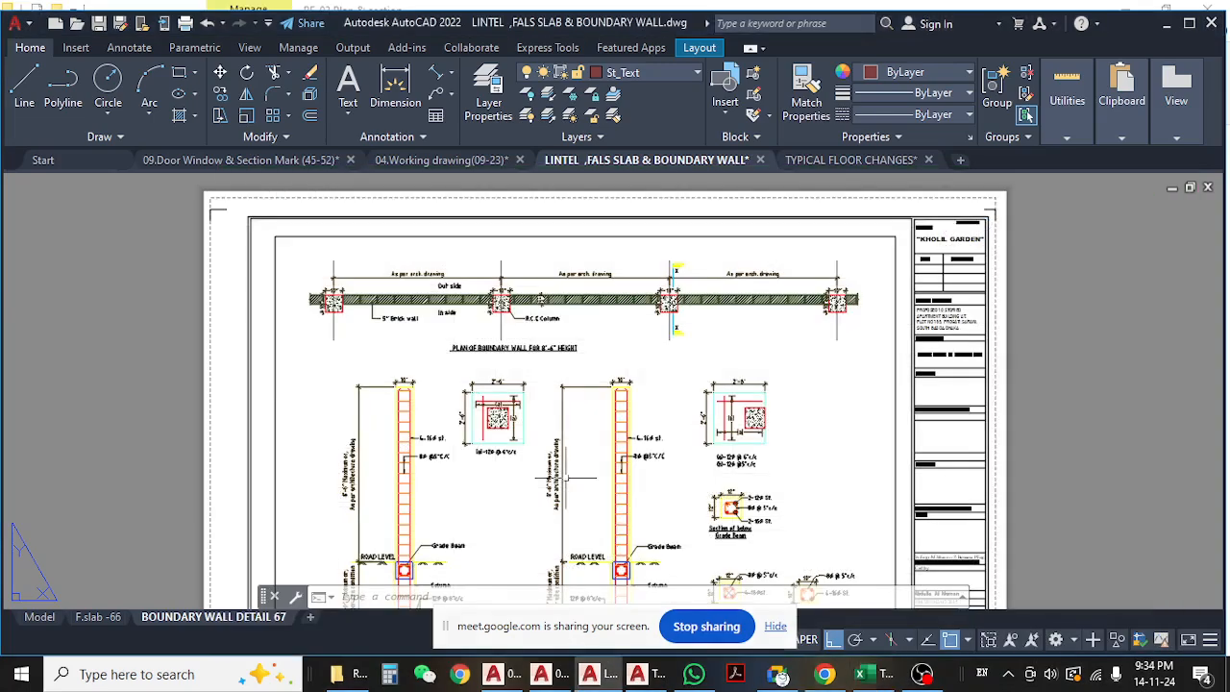
scroll(513, 352, up, 4)
scroll(513, 350, up, 4)
scroll(565, 336, down, 2)
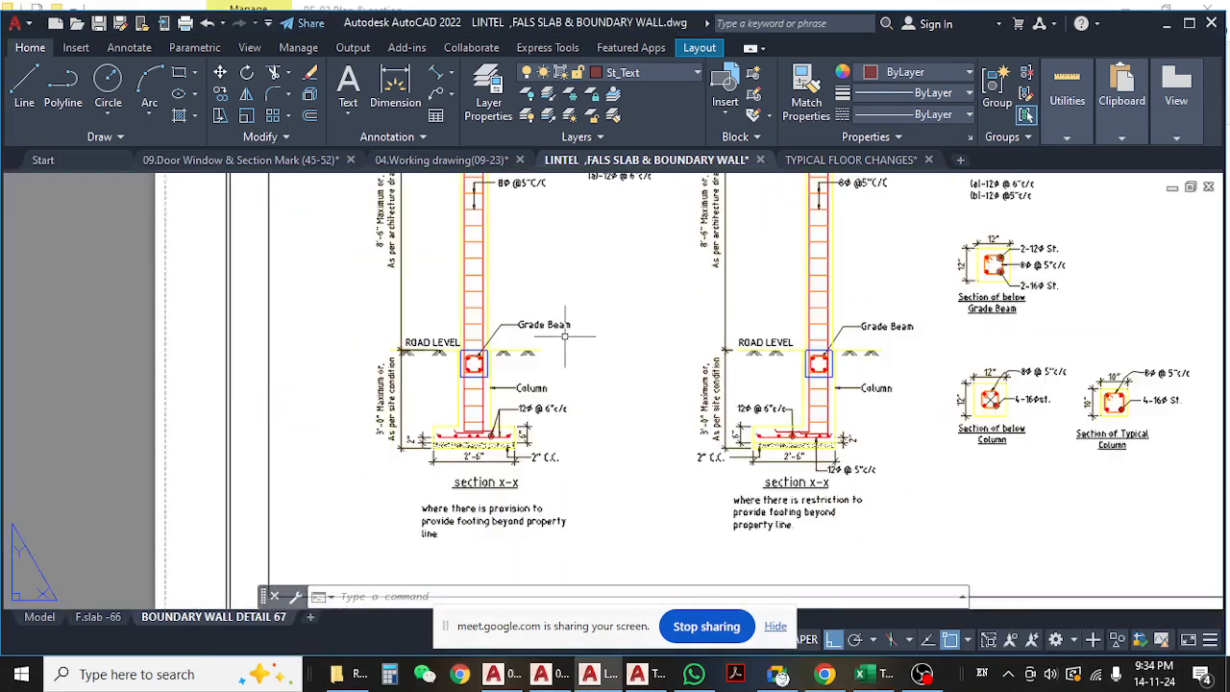
middle_drag(559, 335, 579, 405)
middle_drag(550, 350, 542, 367)
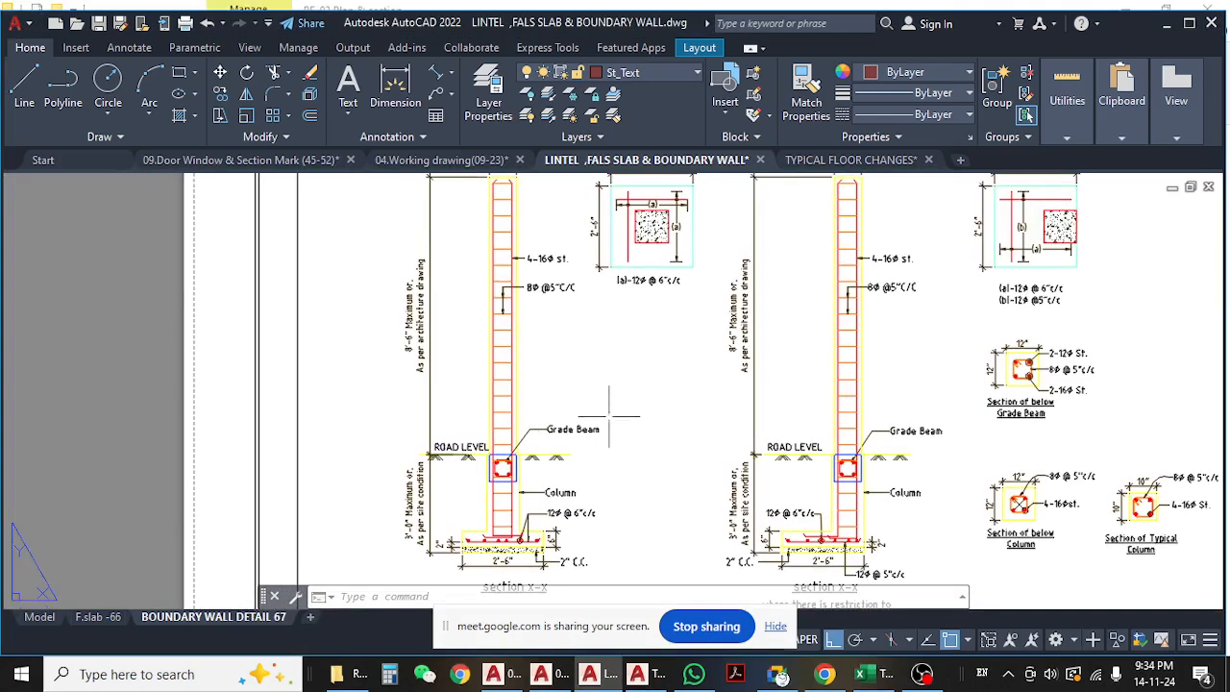
middle_drag(597, 474, 542, 387)
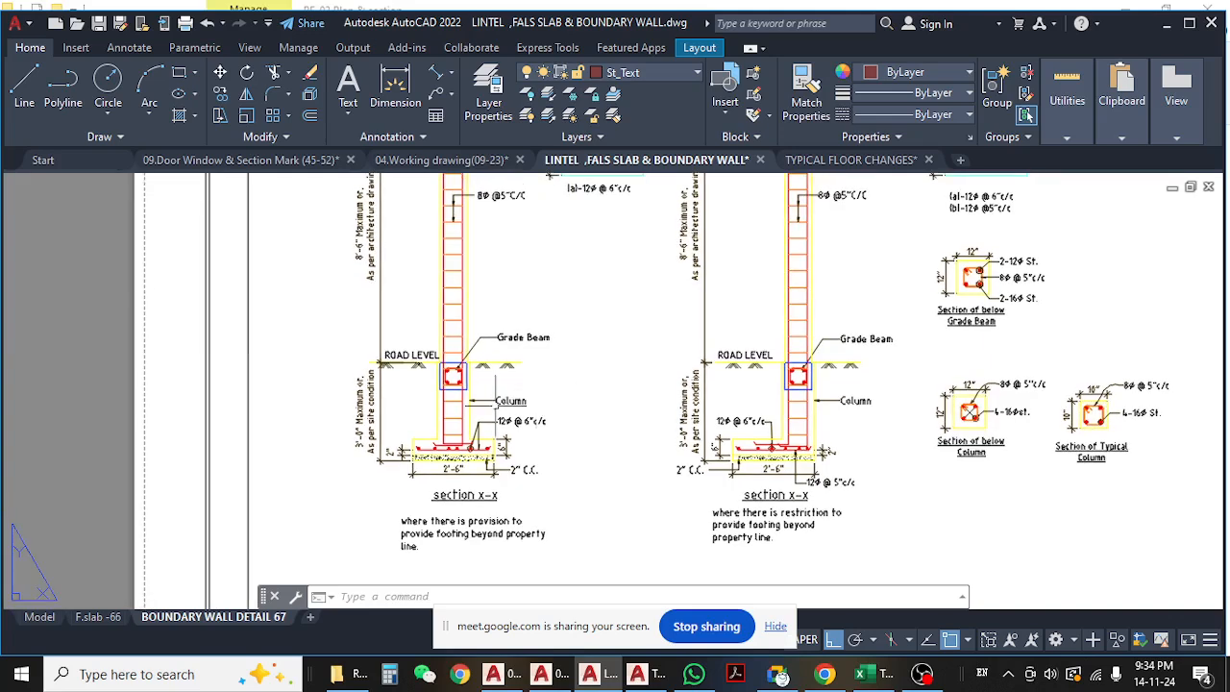
- Inspect the grade beam and footing in AutoCAD's x-x section and check the boundary wall height in the Excel estimate
scroll(419, 377, up, 2)
middle_drag(515, 365, 508, 428)
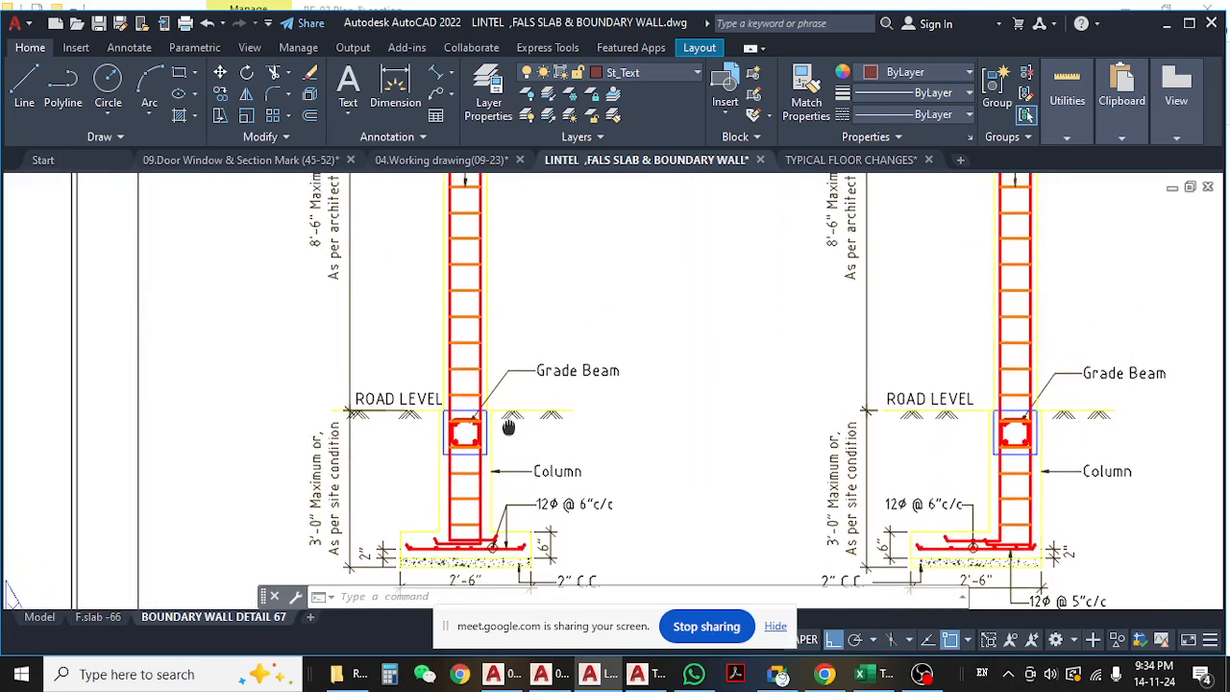
middle_drag(399, 470, 412, 432)
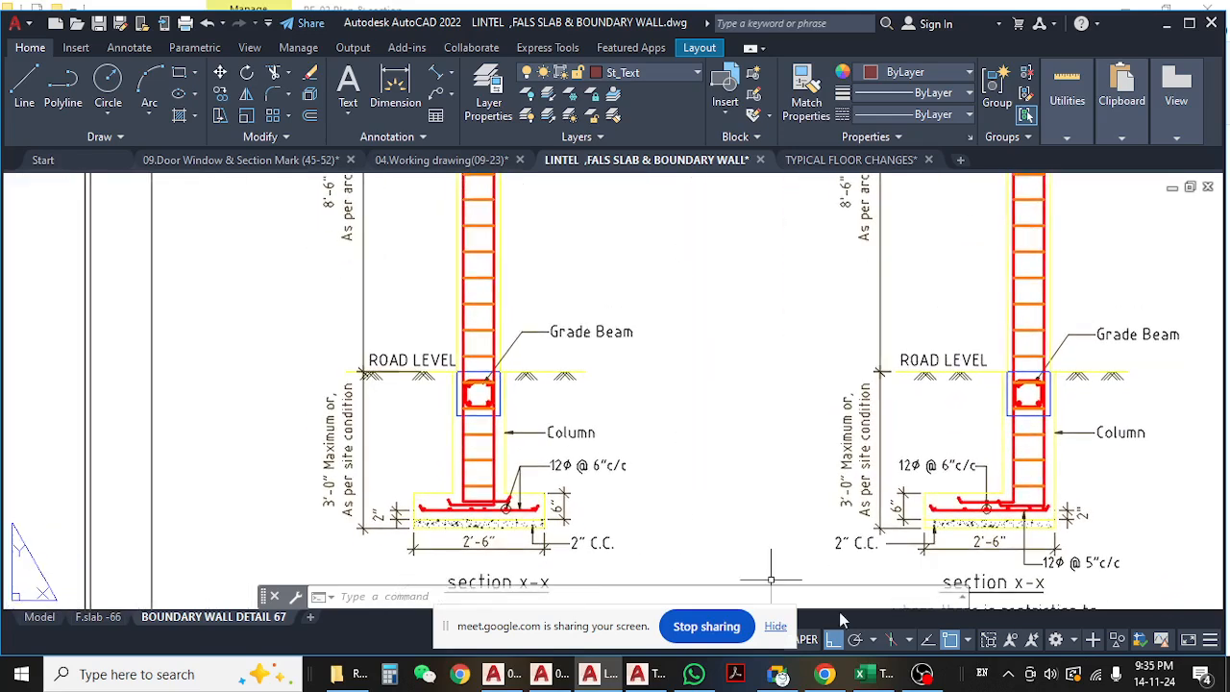
click(863, 673)
click(528, 506)
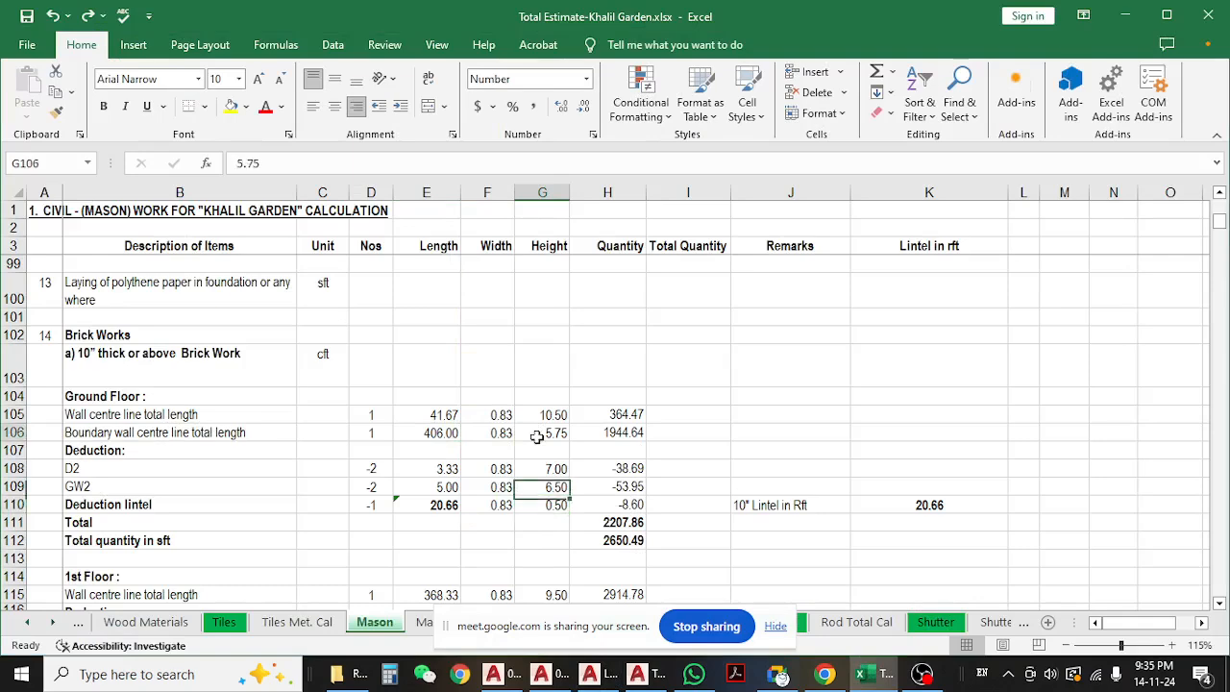
click(1121, 16)
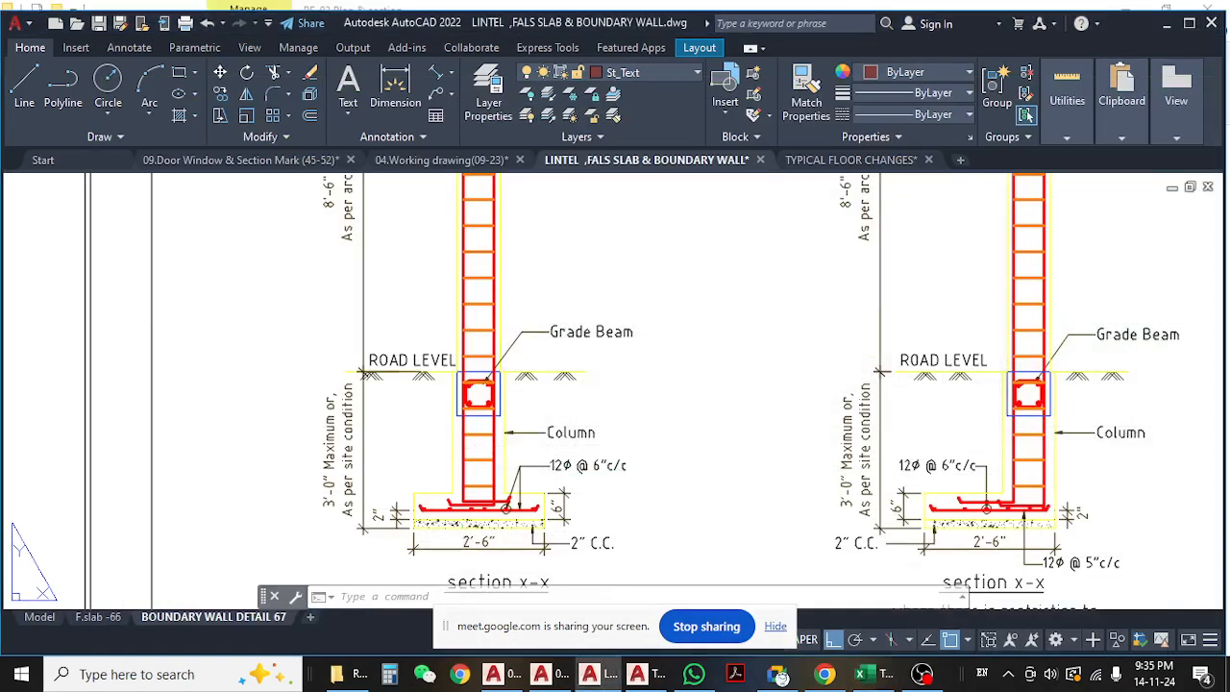
- Review the 5" brick wall plan and the column details on the boundary wall sheet in AutoCAD
middle_drag(665, 356, 605, 483)
middle_drag(737, 371, 689, 473)
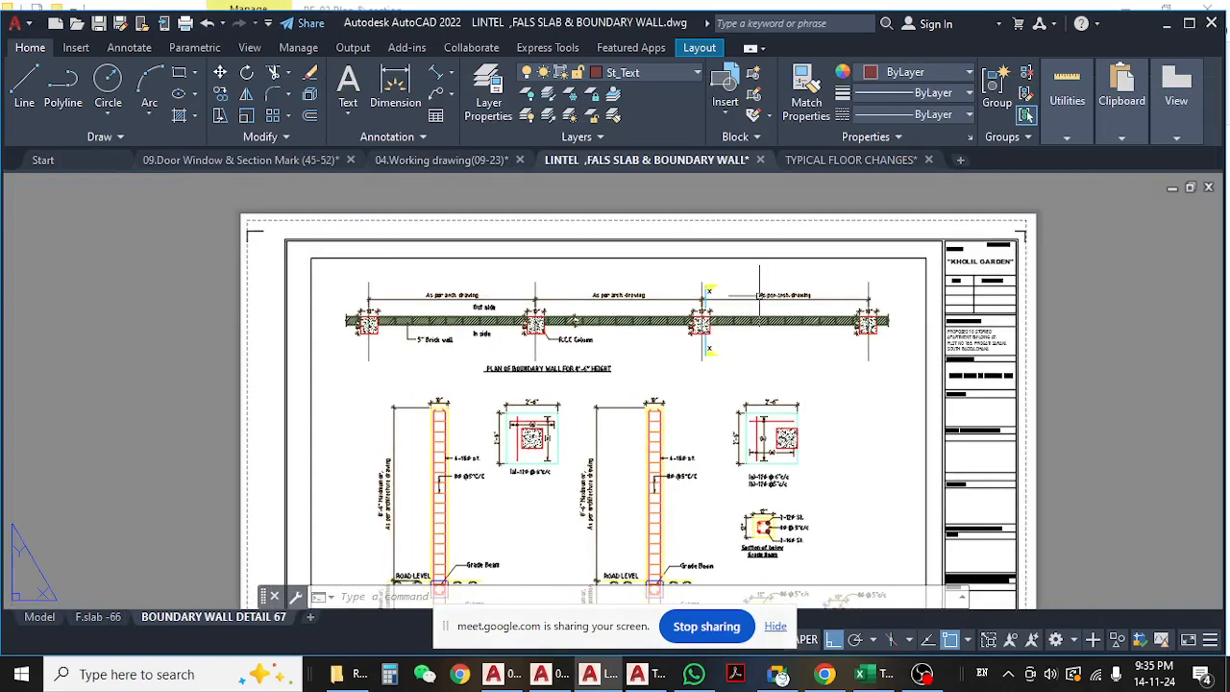
scroll(759, 296, up, 5)
scroll(813, 261, down, 8)
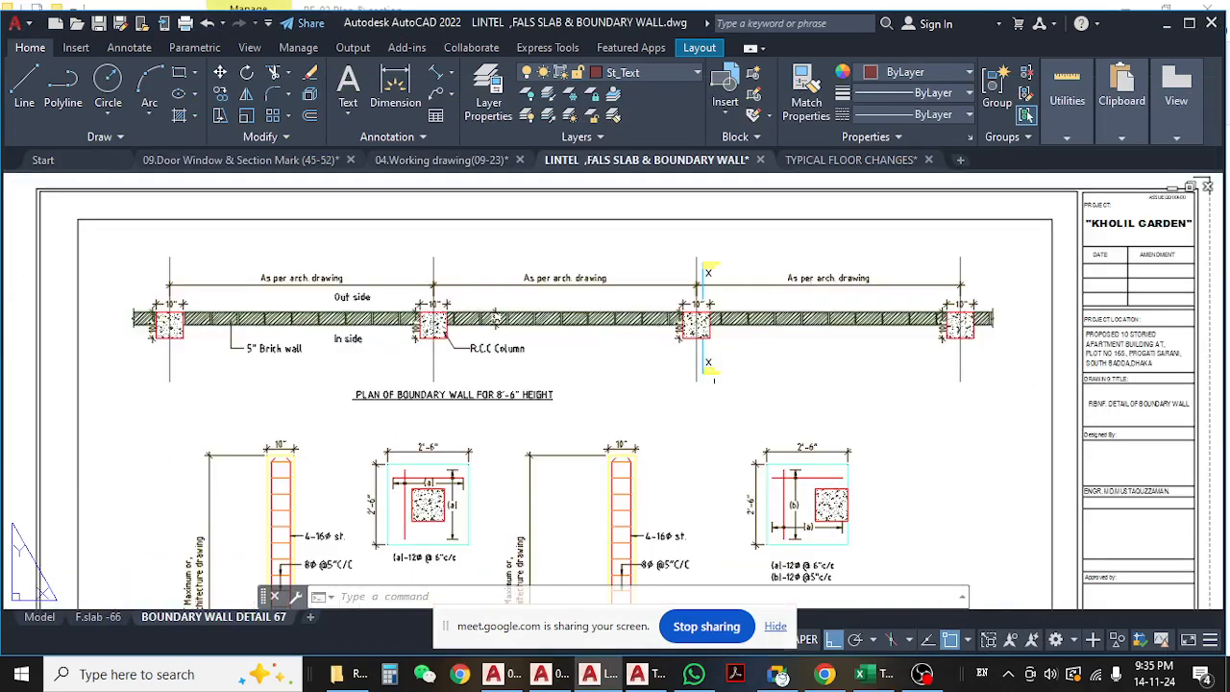
middle_drag(395, 339, 417, 266)
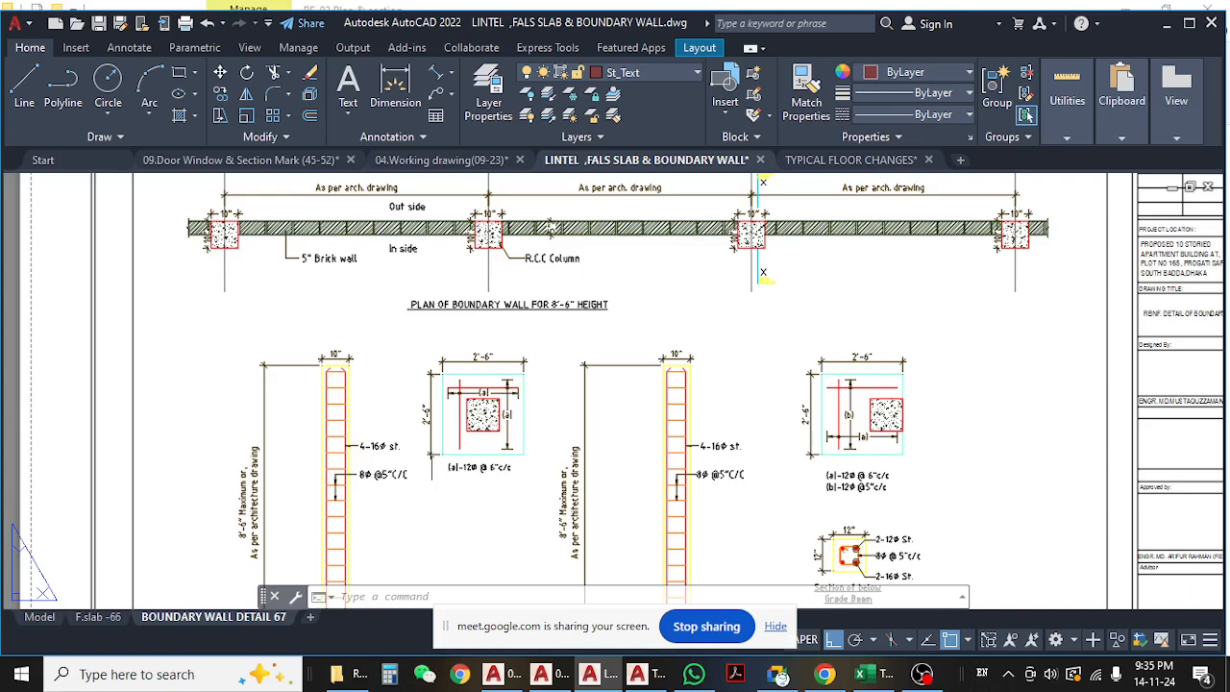
- Search the ARCHETECTURE subfolders in File Explorer for the architectural section drawing, ending in RE-03 Plan & section
click(337, 676)
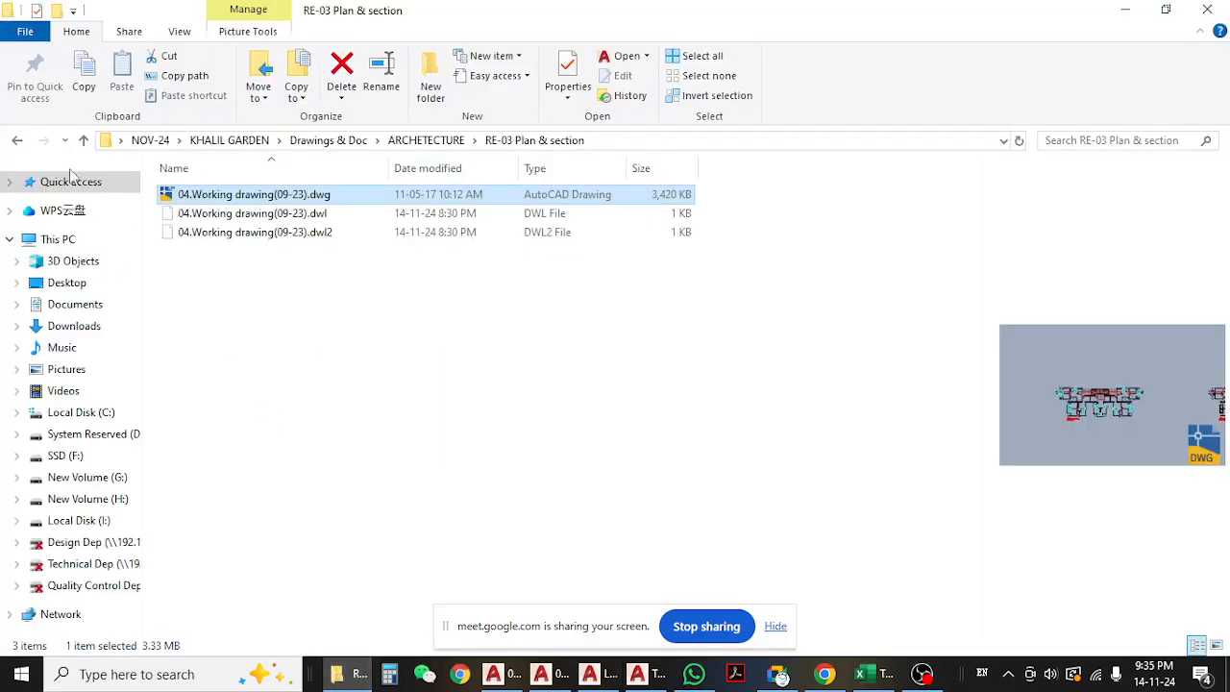
click(18, 142)
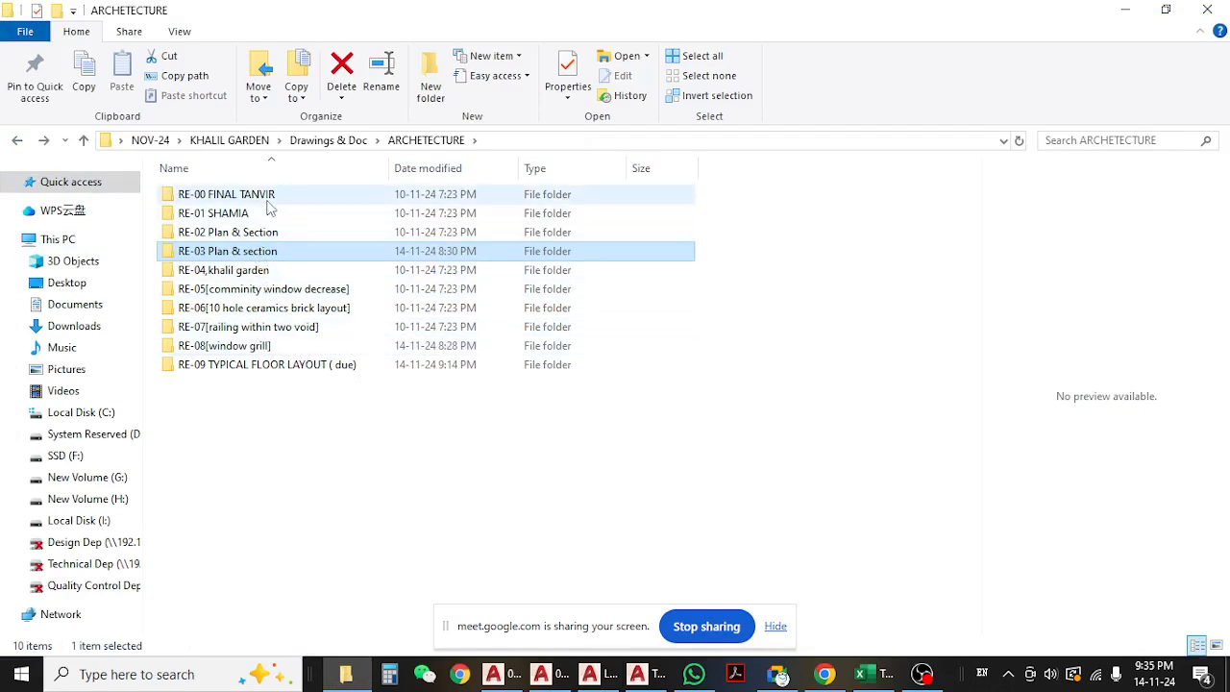
click(774, 626)
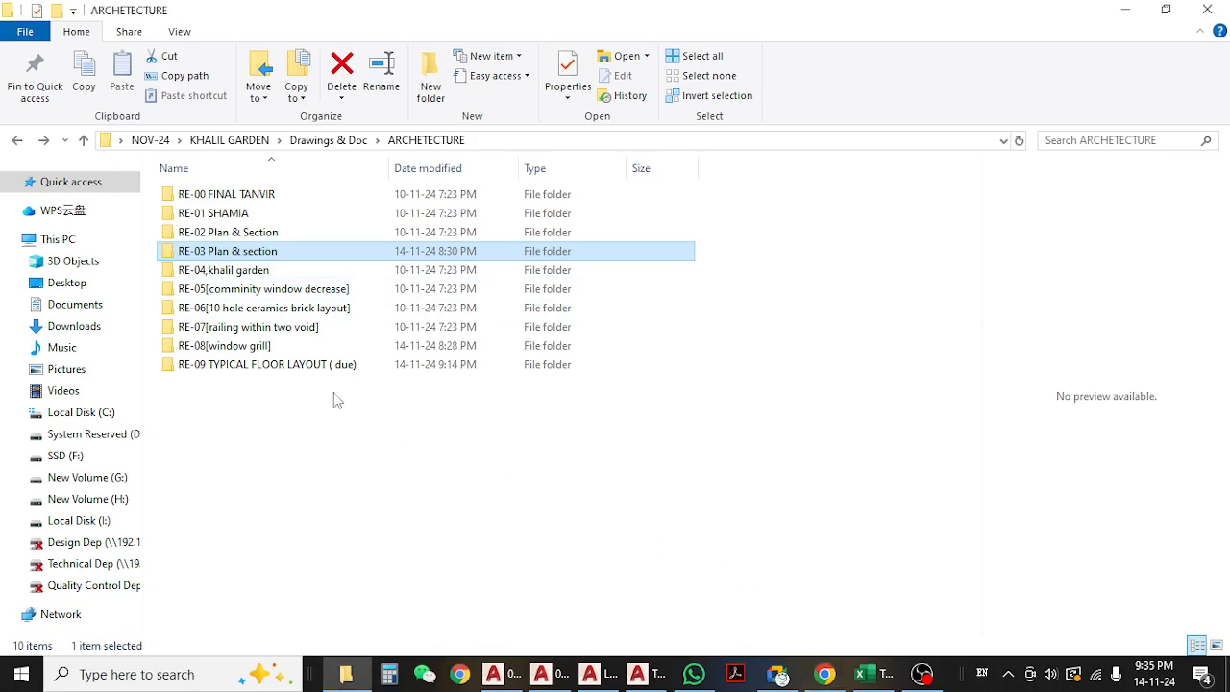
click(278, 351)
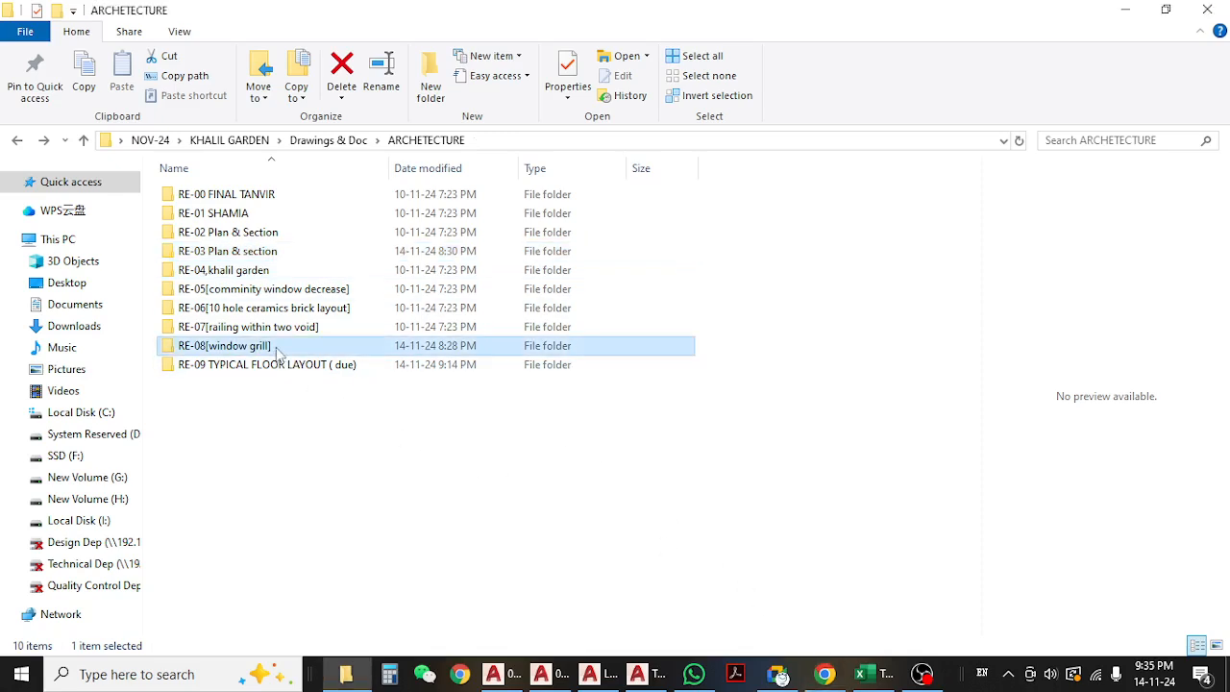
click(254, 233)
click(255, 219)
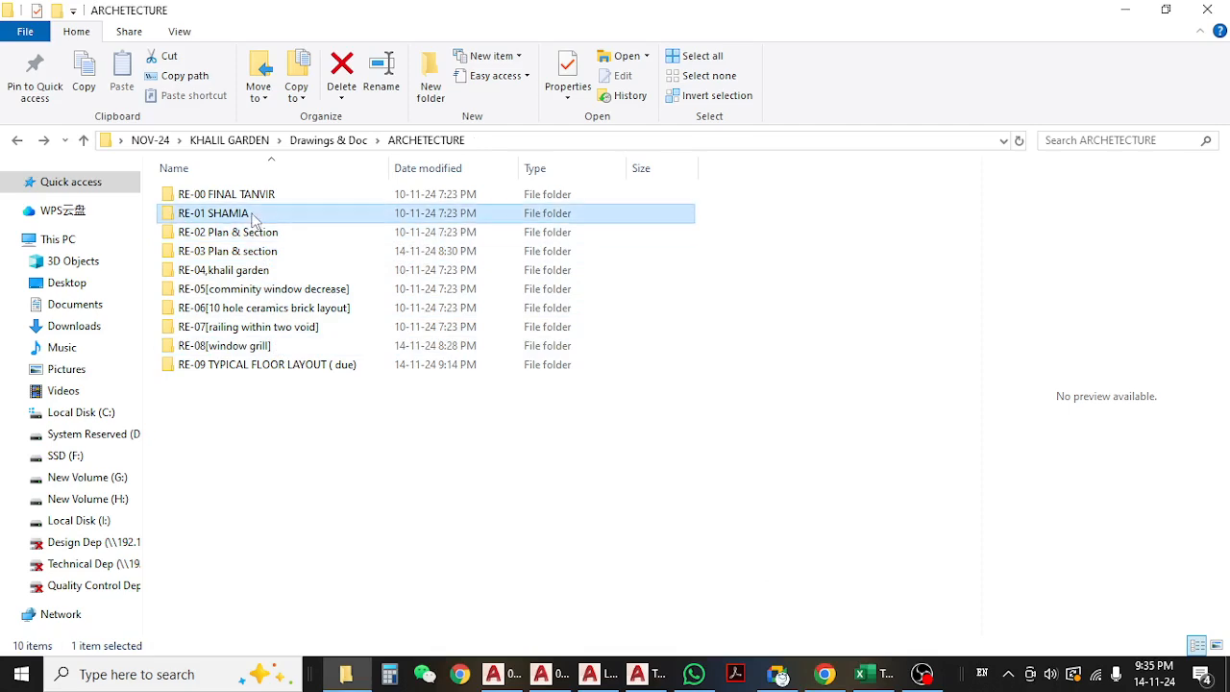
double_click(255, 215)
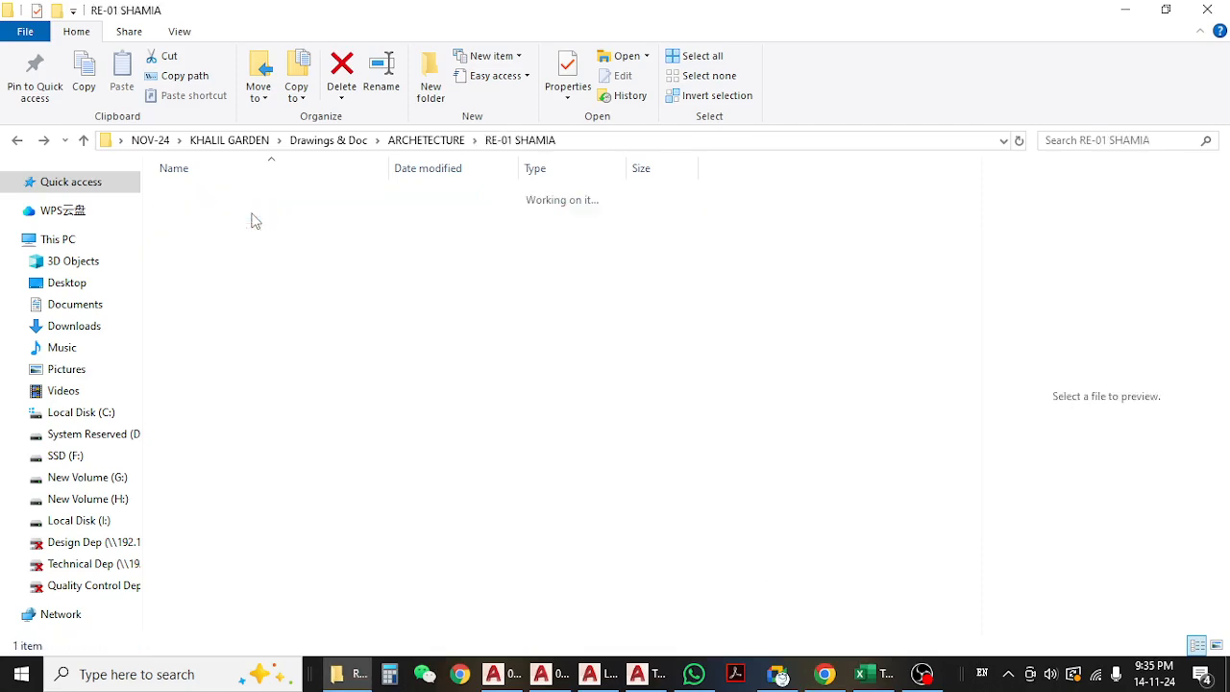
click(15, 139)
double_click(248, 235)
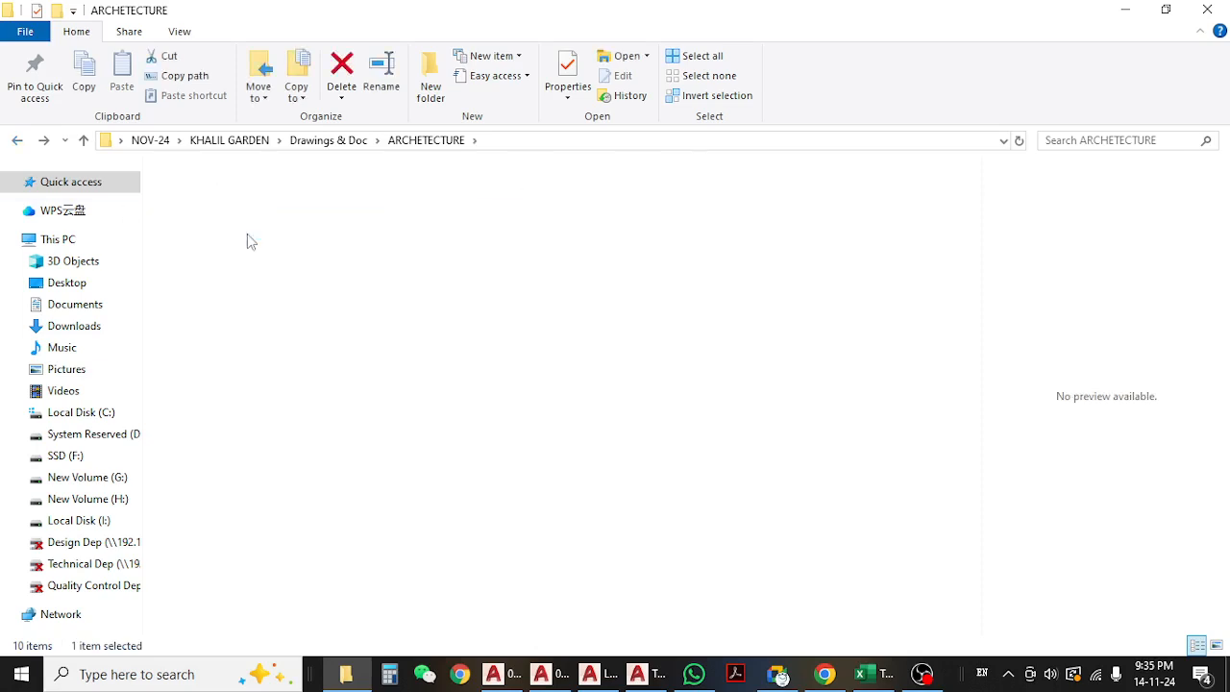
click(18, 142)
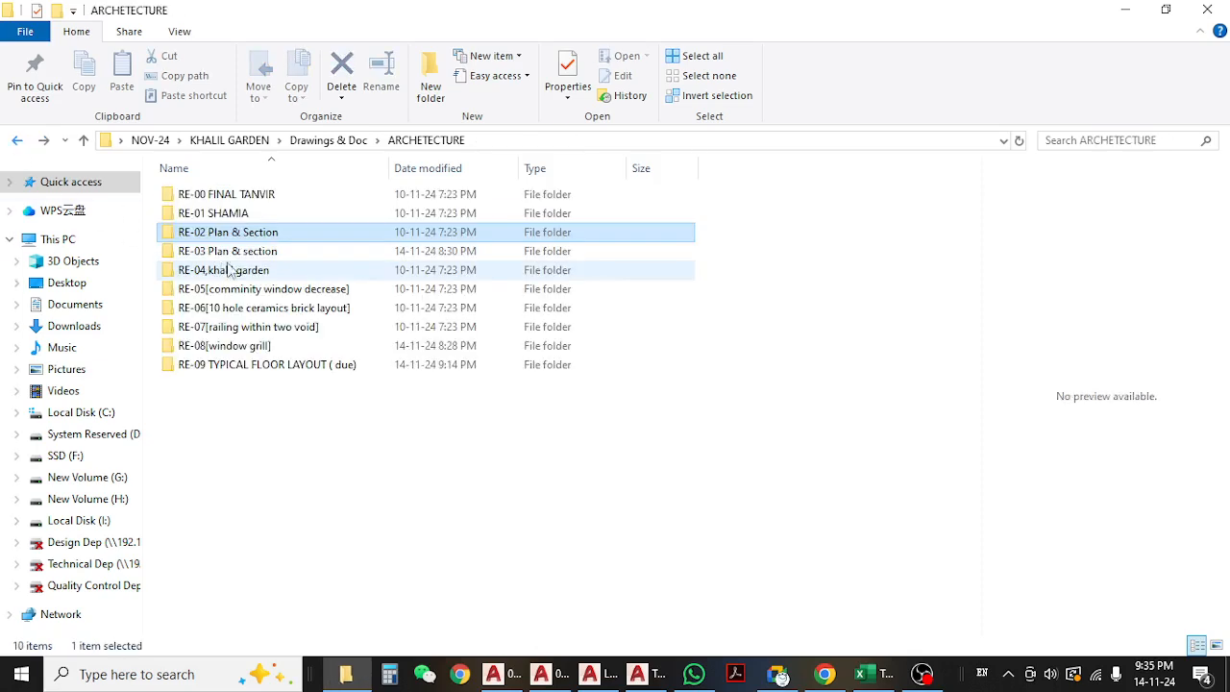
double_click(255, 252)
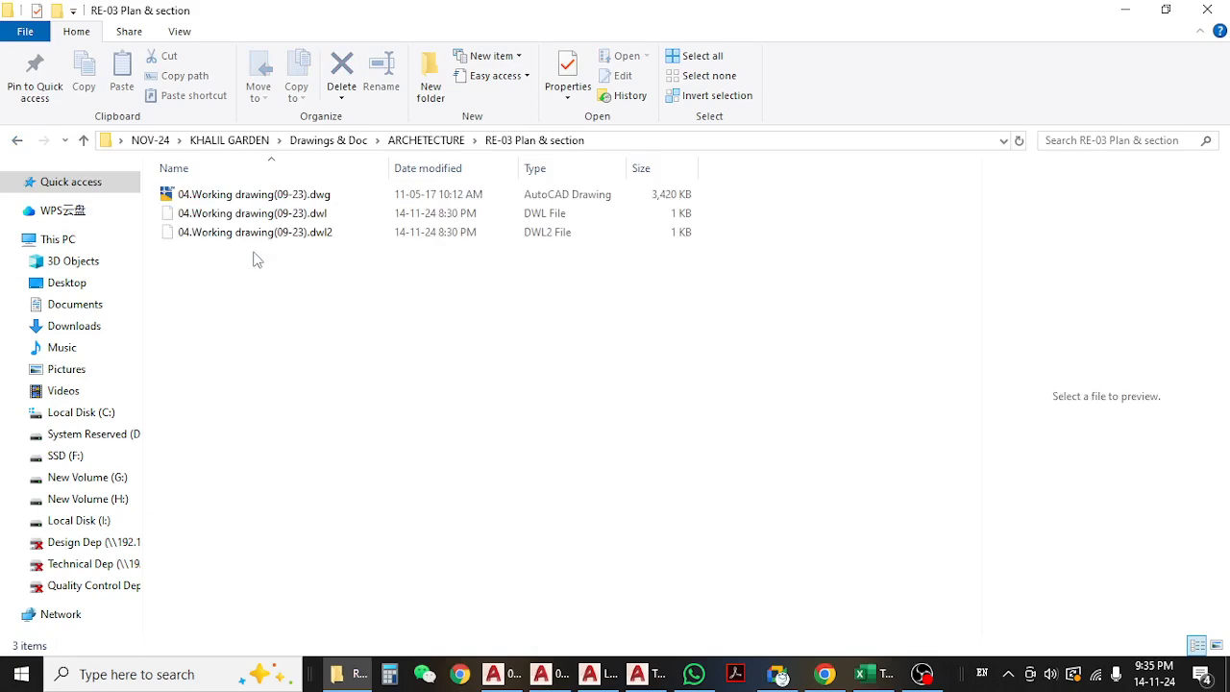
- Switch to the 04.Working drawing(09-23) file in AutoCAD and find the boundary wall with its fence in Section AA
click(633, 674)
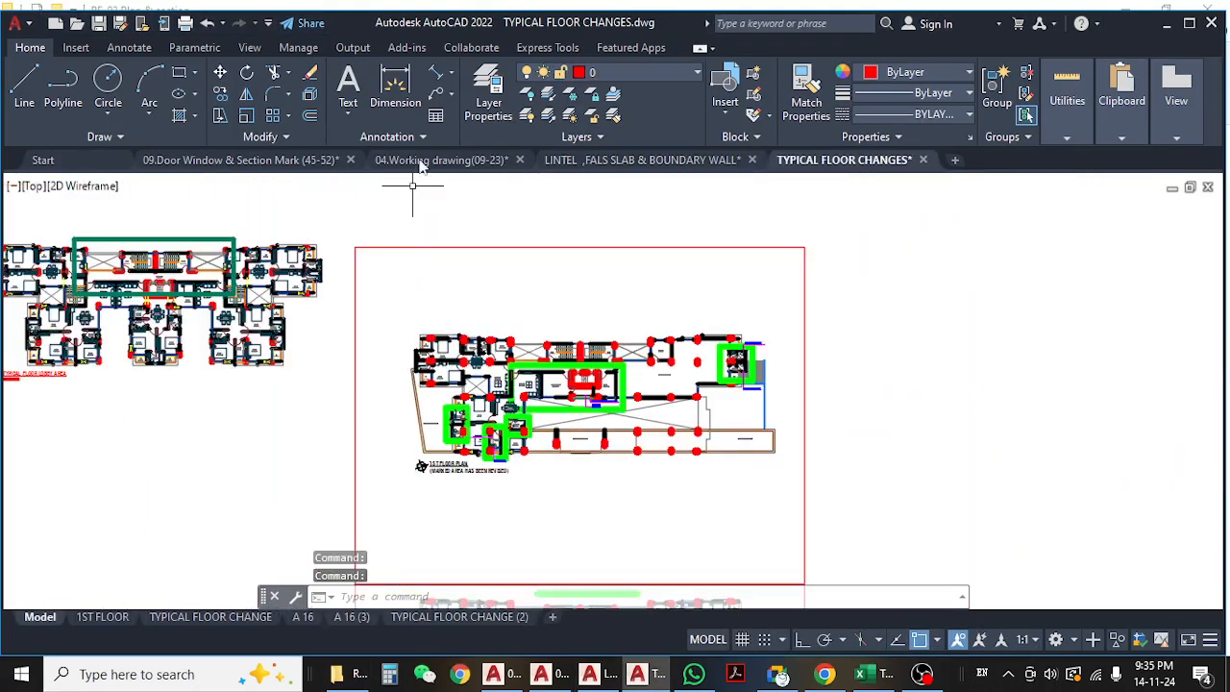
click(248, 160)
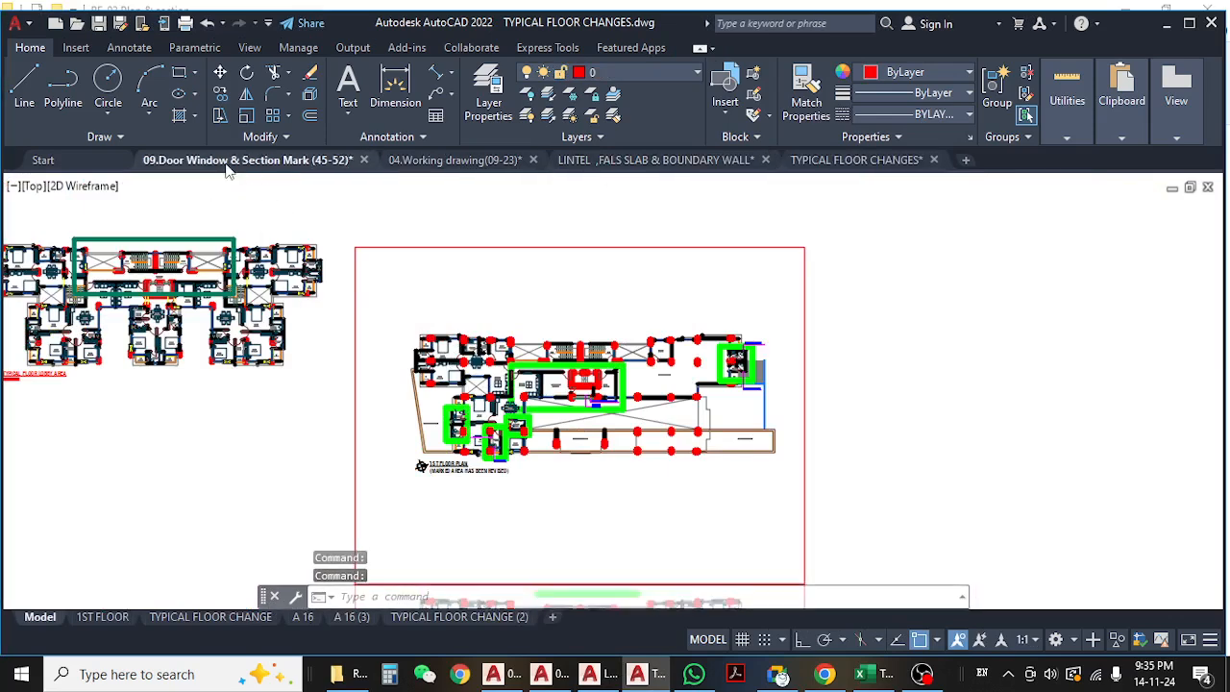
click(521, 166)
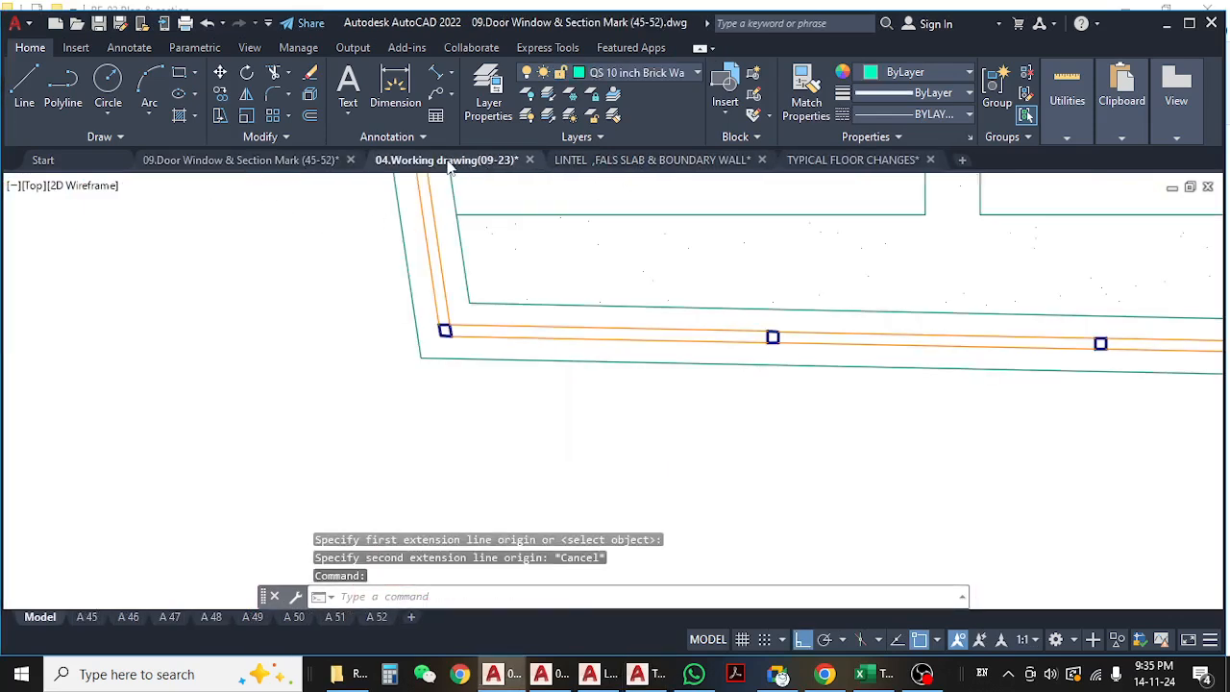
scroll(538, 259, up, 6)
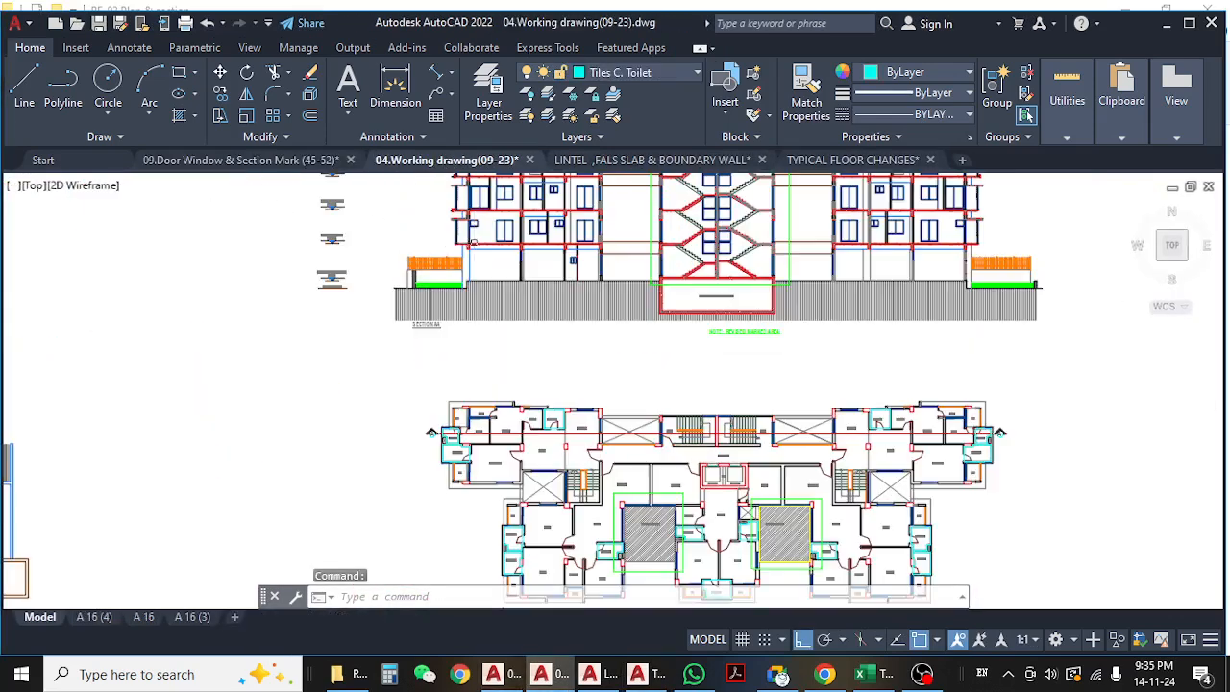
scroll(376, 401, up, 3)
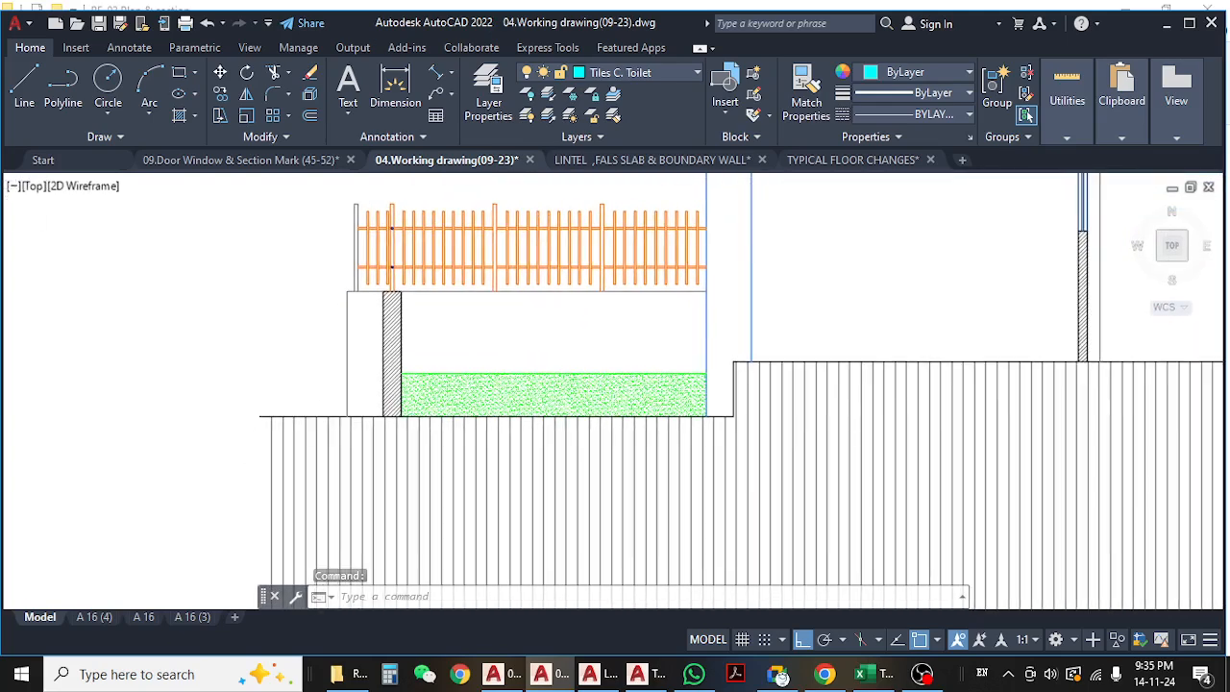
- Measure the thickness of the hatched boundary wall in Section AA with a linear dimension, without placing it
click(438, 74)
click(451, 73)
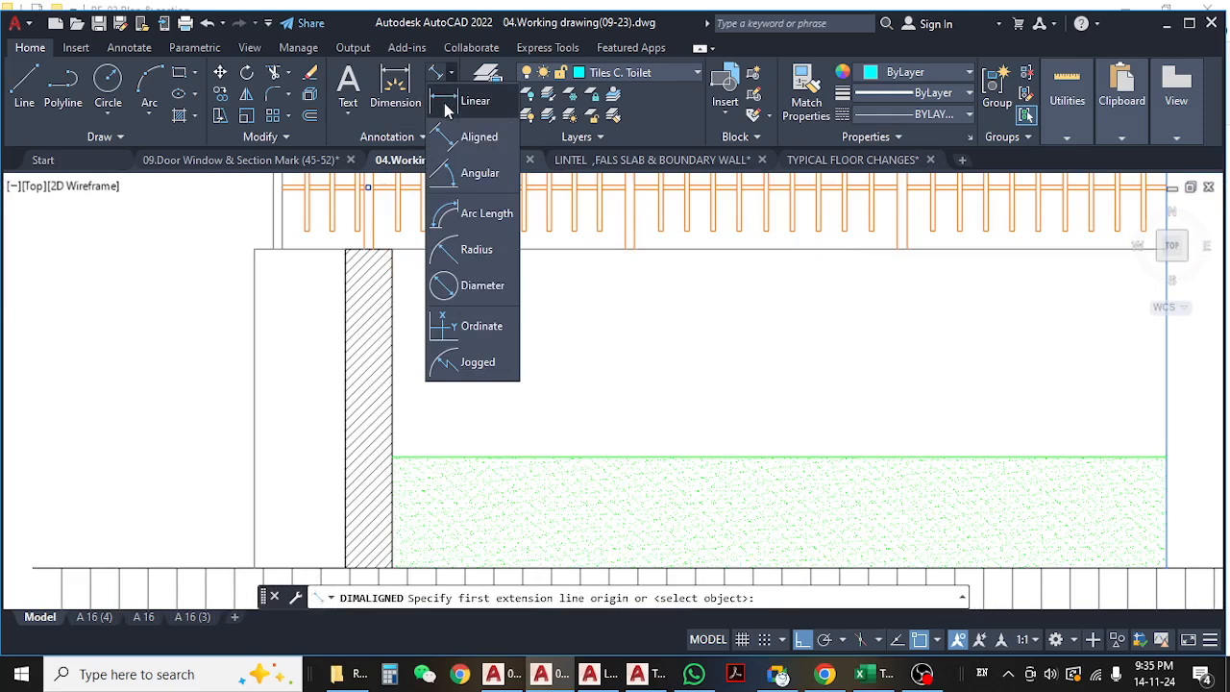
click(444, 103)
click(345, 280)
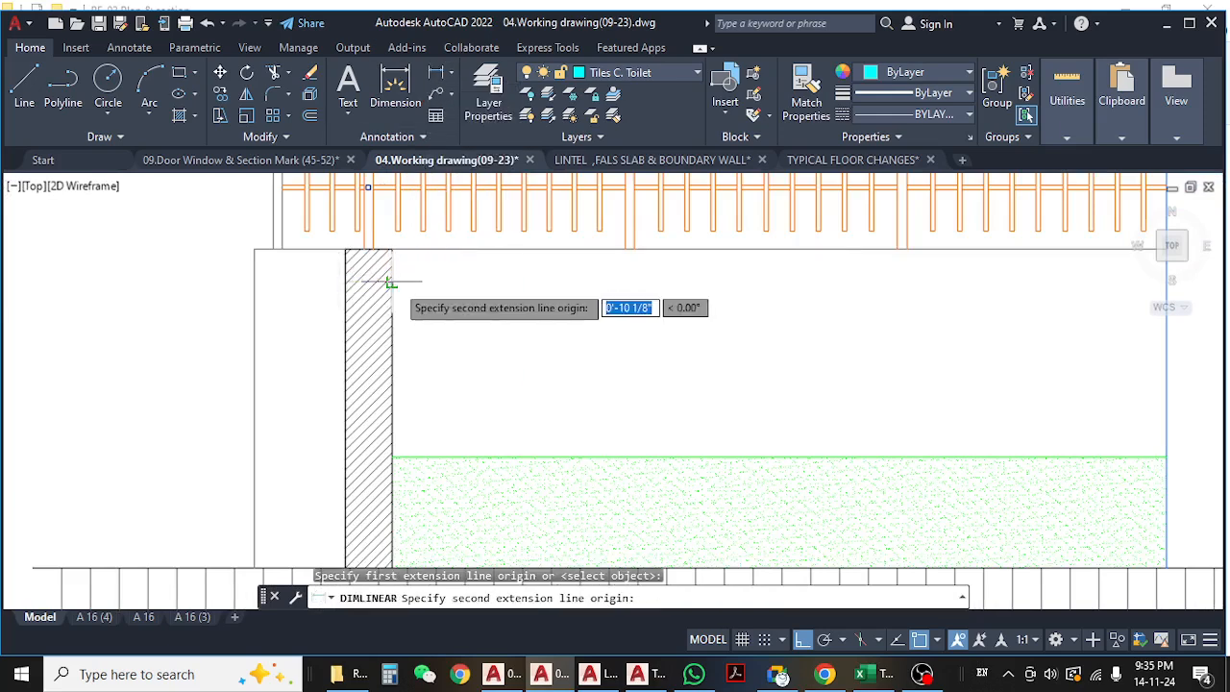
click(391, 282)
scroll(410, 368, down, 2)
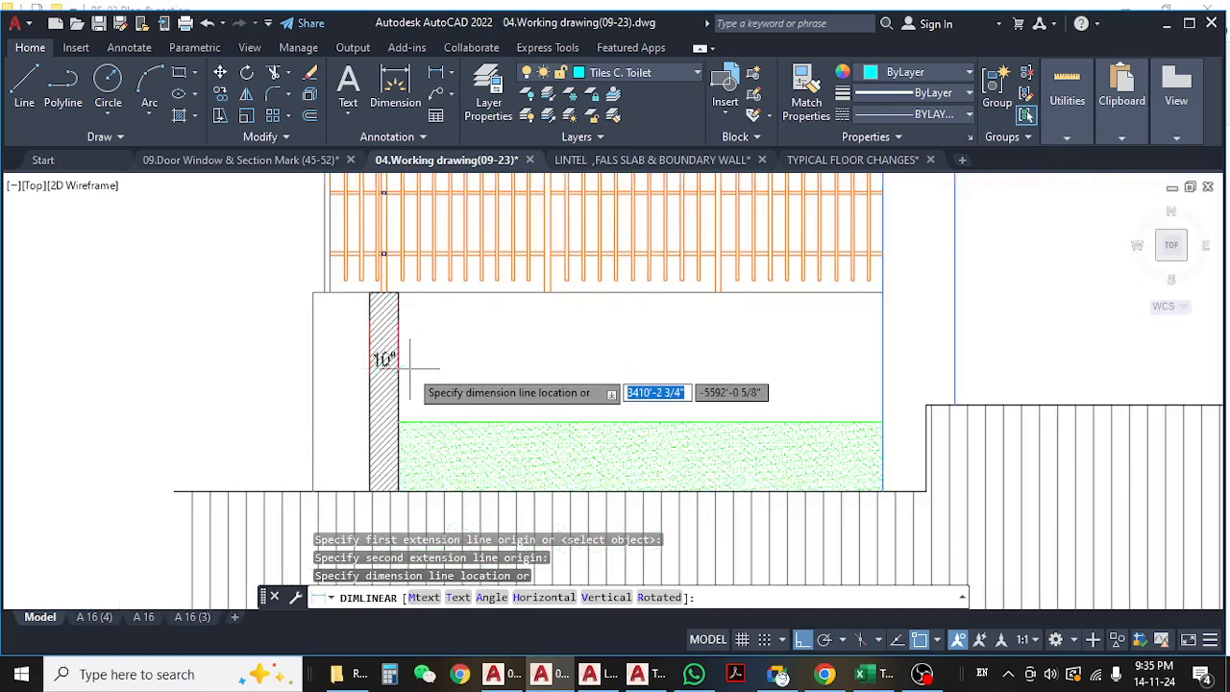
scroll(411, 368, down, 2)
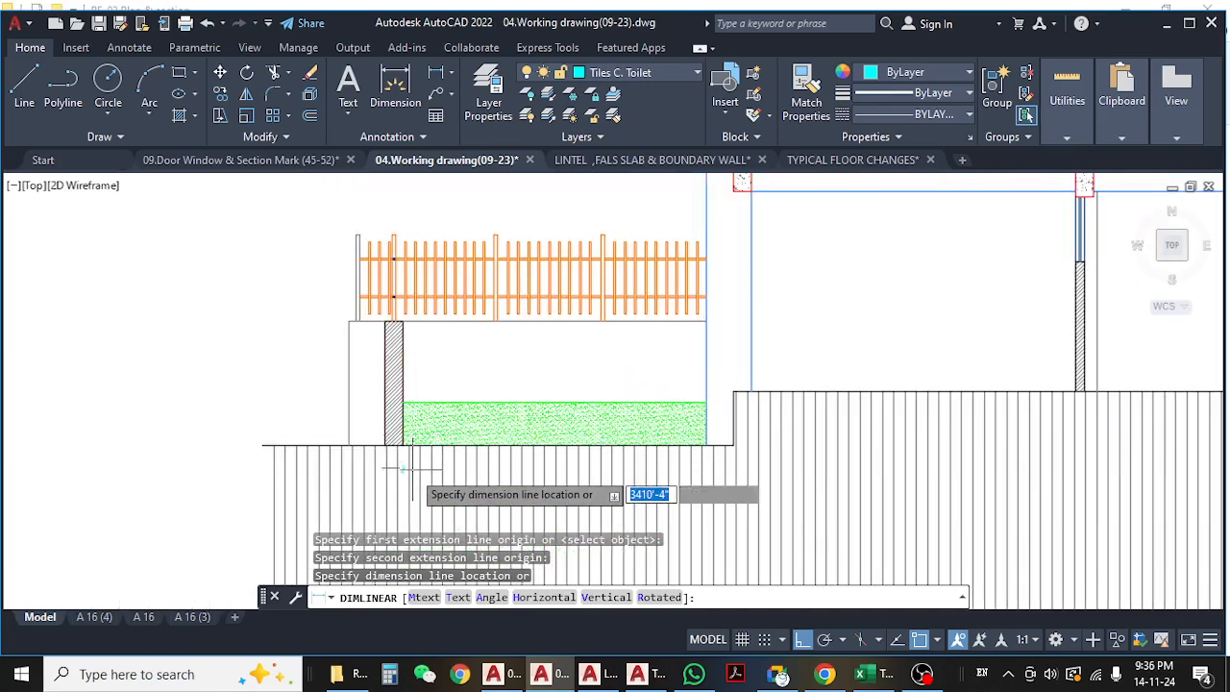
key(Escape)
- Measure the boundary wall's height from ground line to wall top with a linear dimension, without placing it
middle_drag(411, 398, 501, 390)
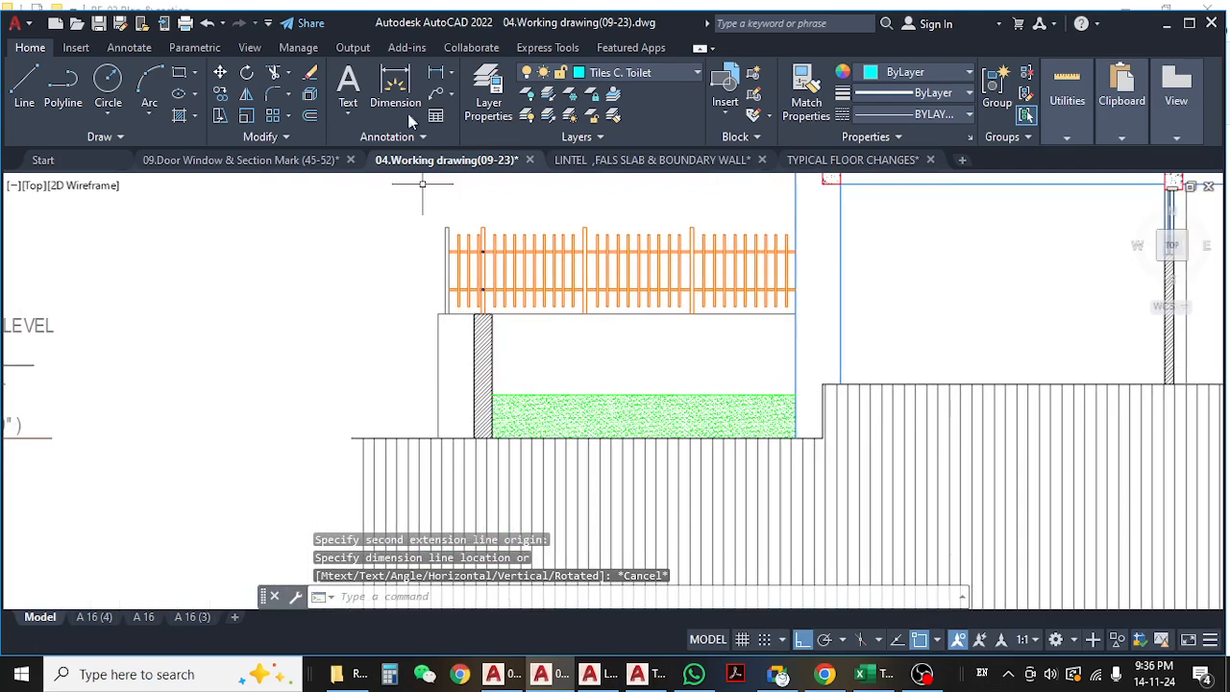
click(402, 106)
click(438, 314)
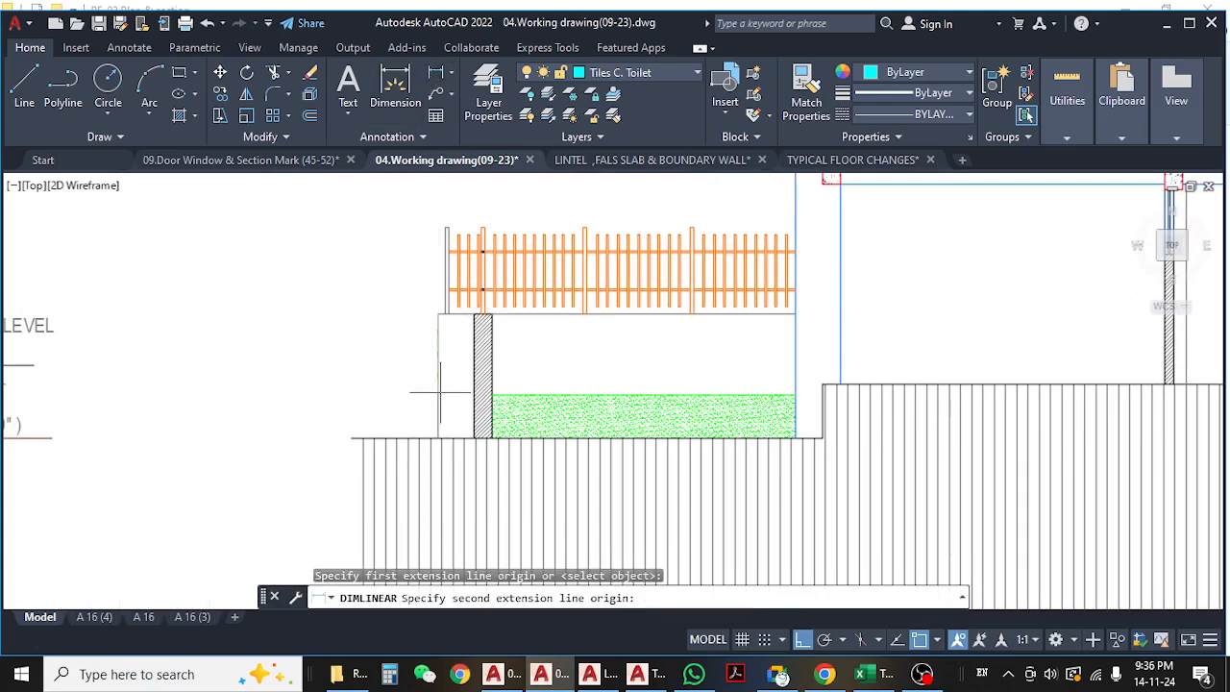
click(438, 438)
scroll(384, 395, up, 4)
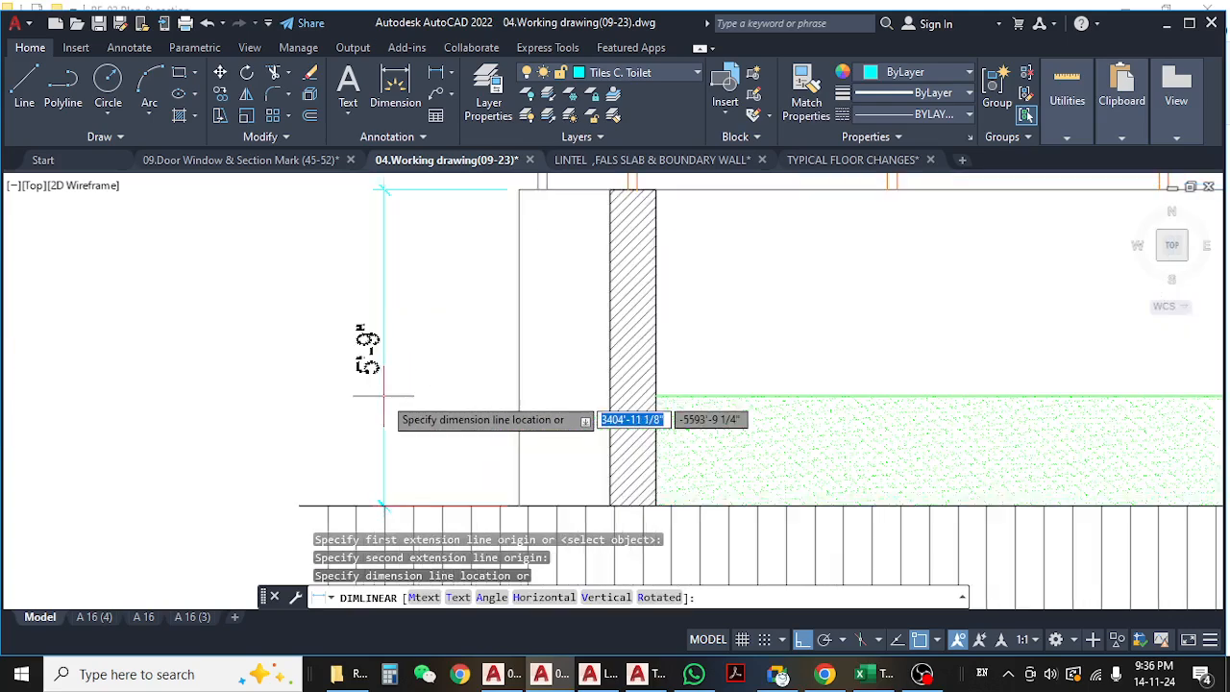
key(Escape)
- Examine the boundary walls and fences at both ends of Section AA, including the ground and floor levels
scroll(382, 395, down, 4)
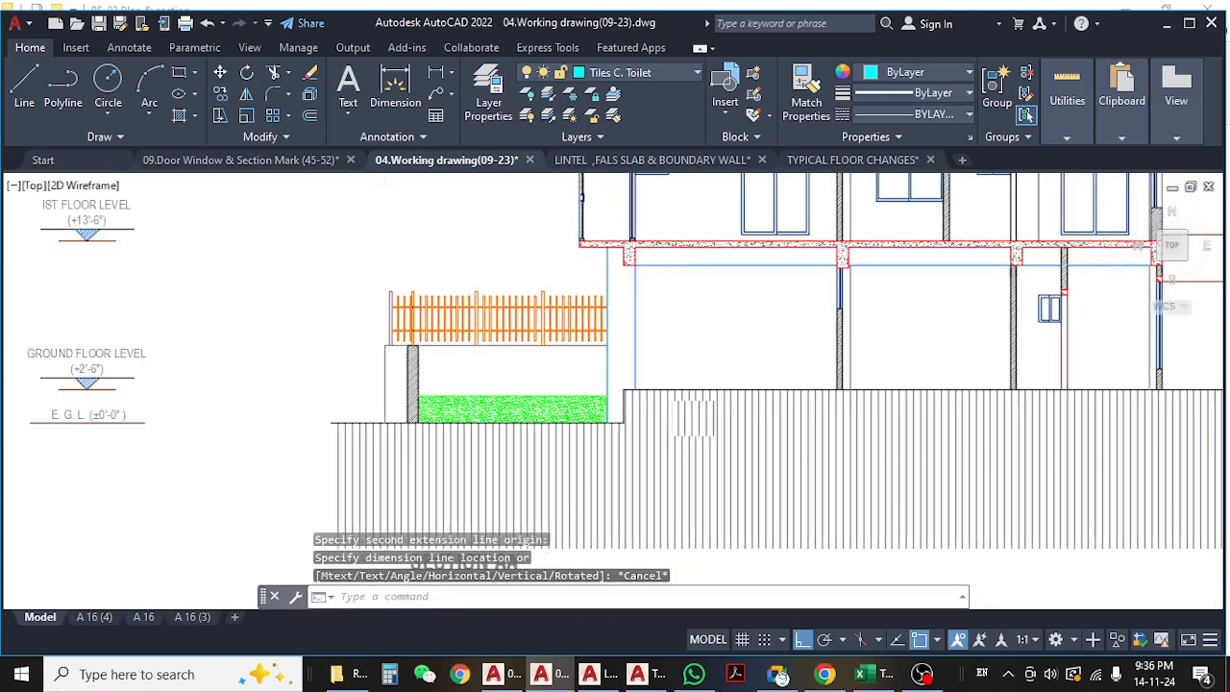
scroll(249, 415, up, 2)
middle_drag(850, 404, 423, 394)
scroll(541, 390, down, 6)
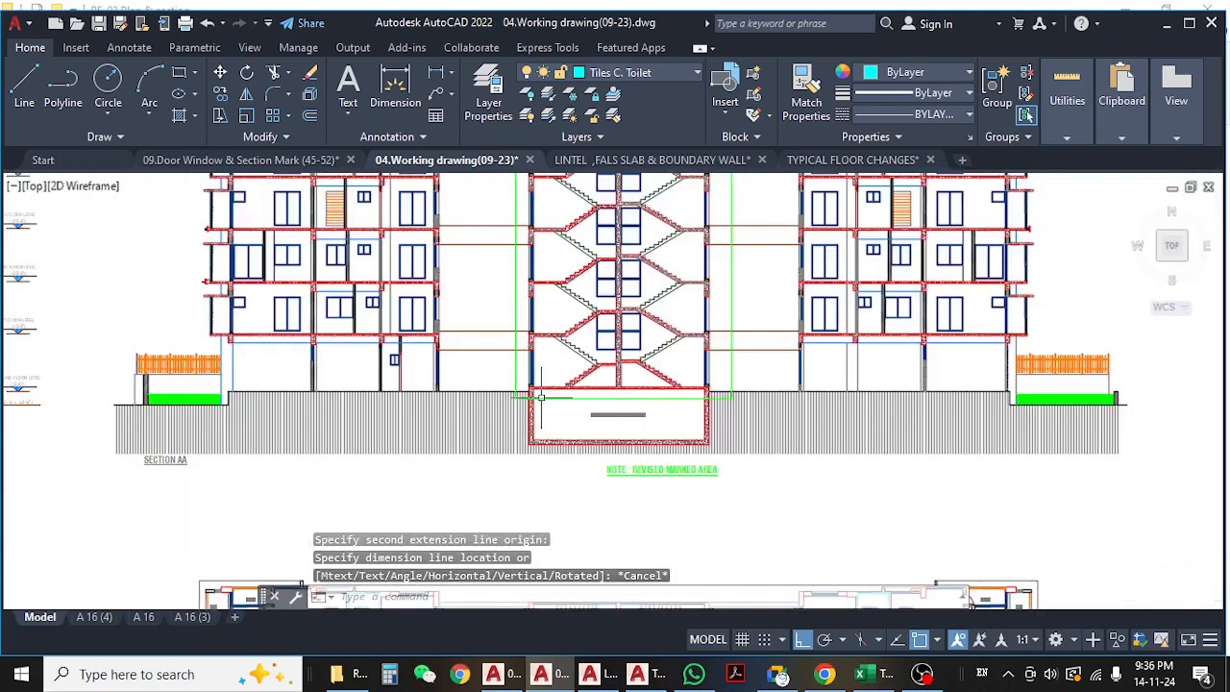
scroll(903, 415, up, 4)
scroll(933, 426, down, 4)
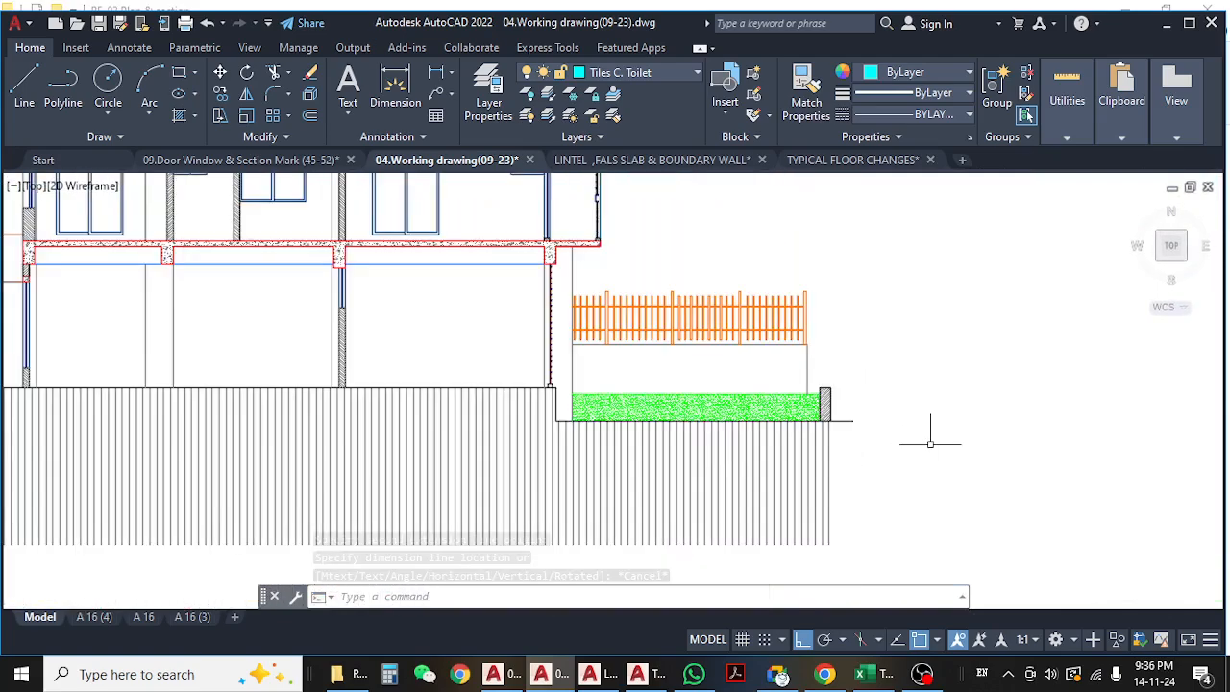
scroll(279, 423, up, 3)
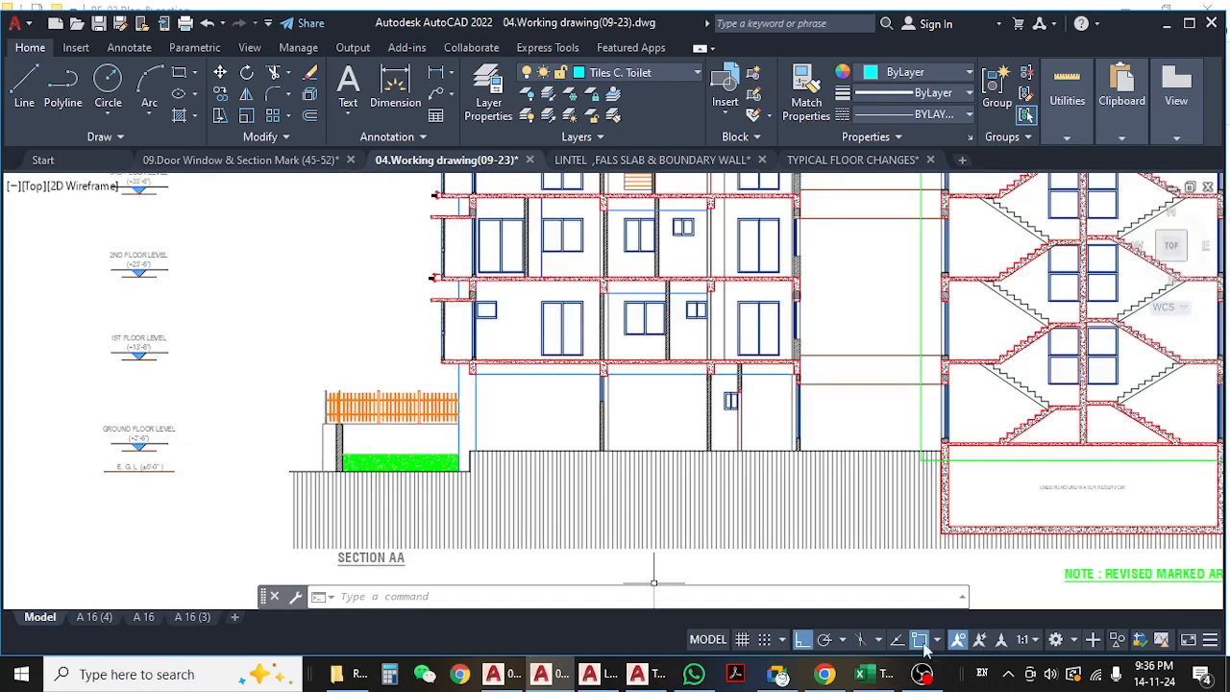
- Check the boundary wall row's length, width and height in the Excel estimate, and return to the AutoCAD section
click(868, 674)
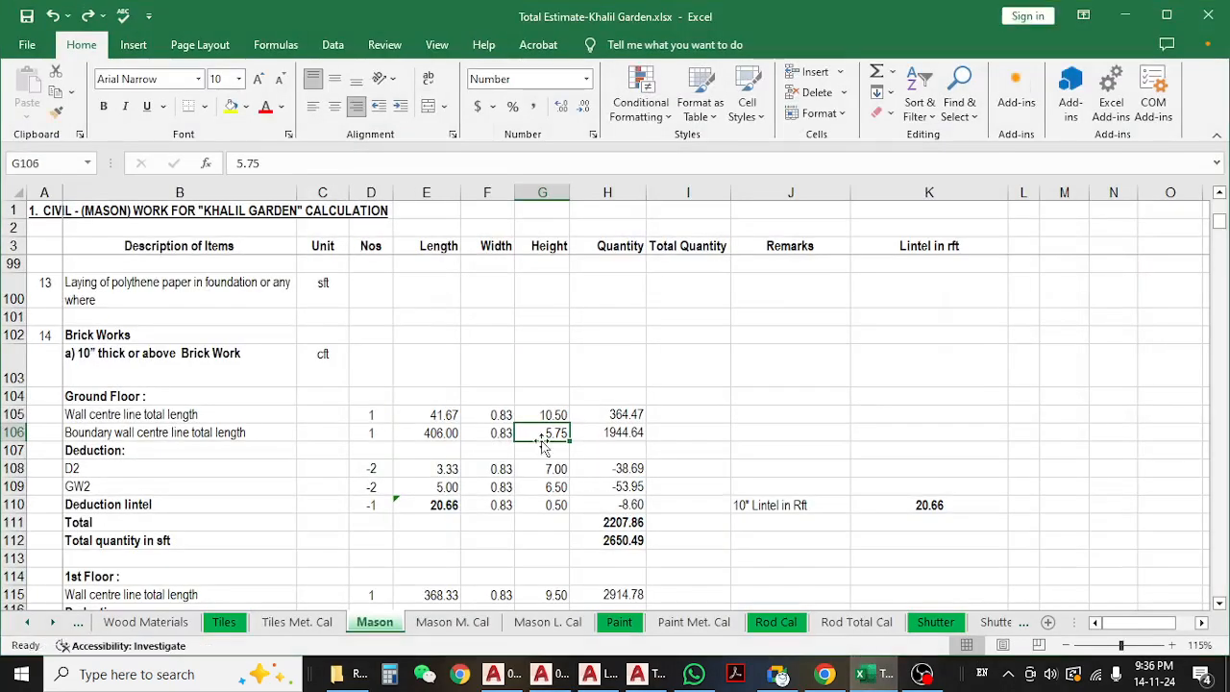
click(488, 433)
click(552, 429)
click(452, 438)
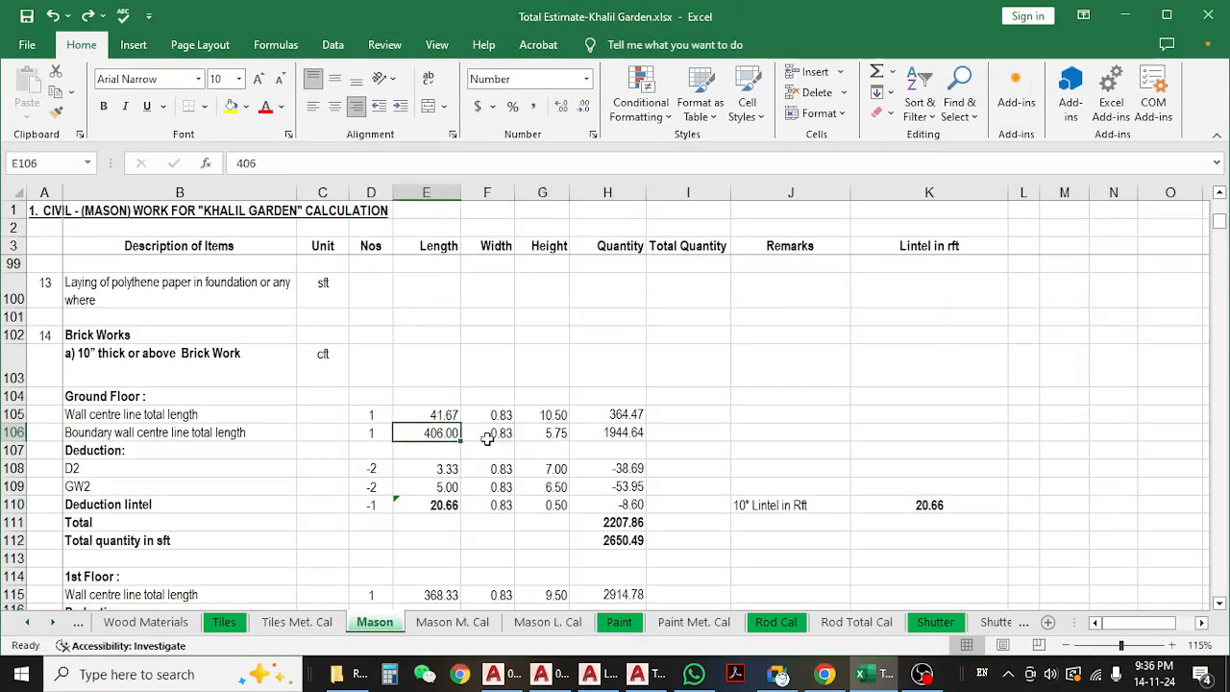
click(1126, 13)
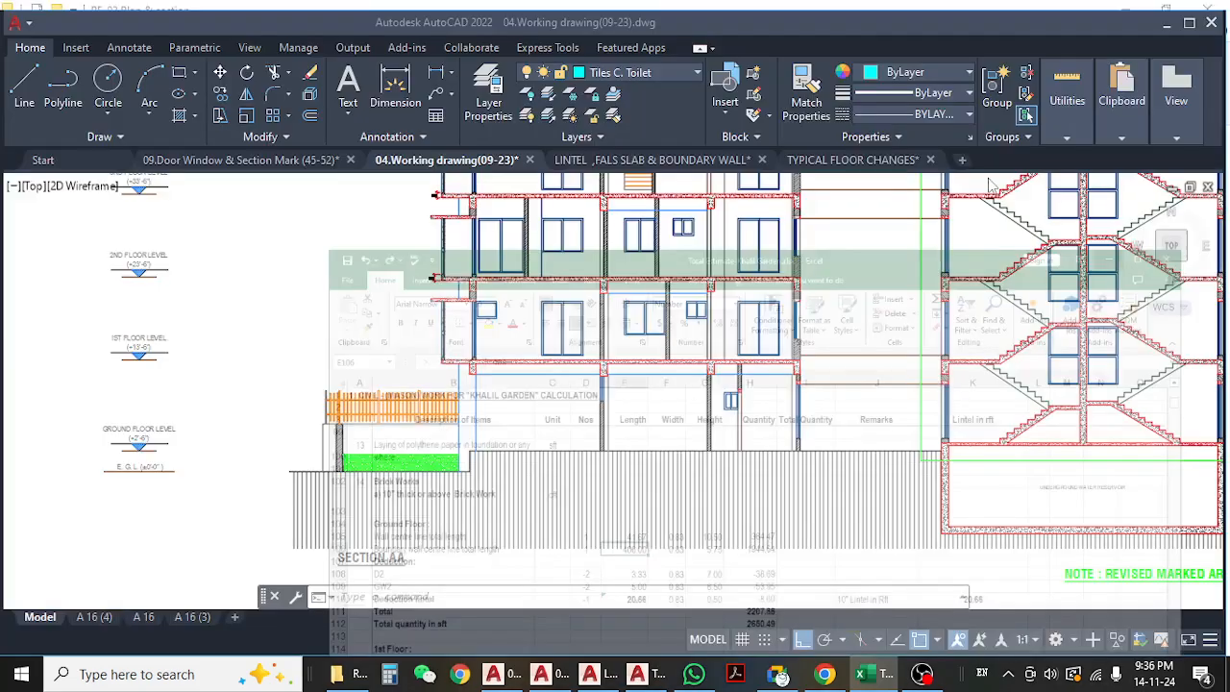
- Examine the boundary wall along all sides of the ground floor plan in the 04.Working drawing(09-23) file
scroll(591, 404, down, 5)
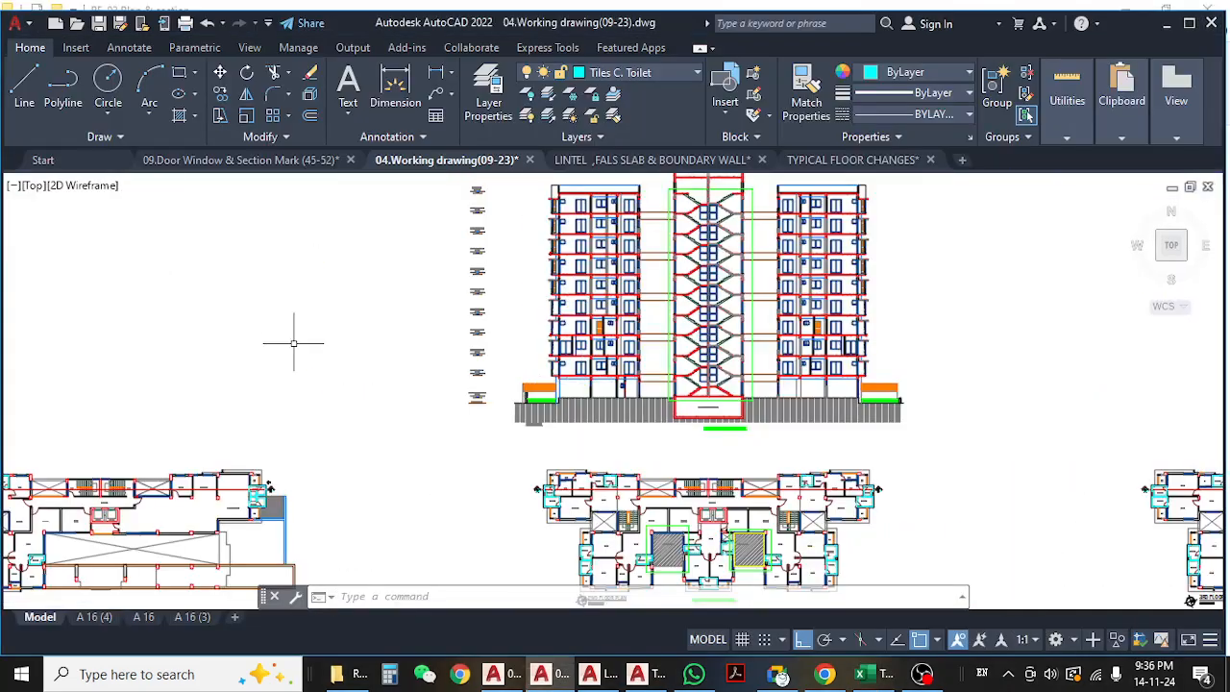
middle_drag(293, 343, 439, 329)
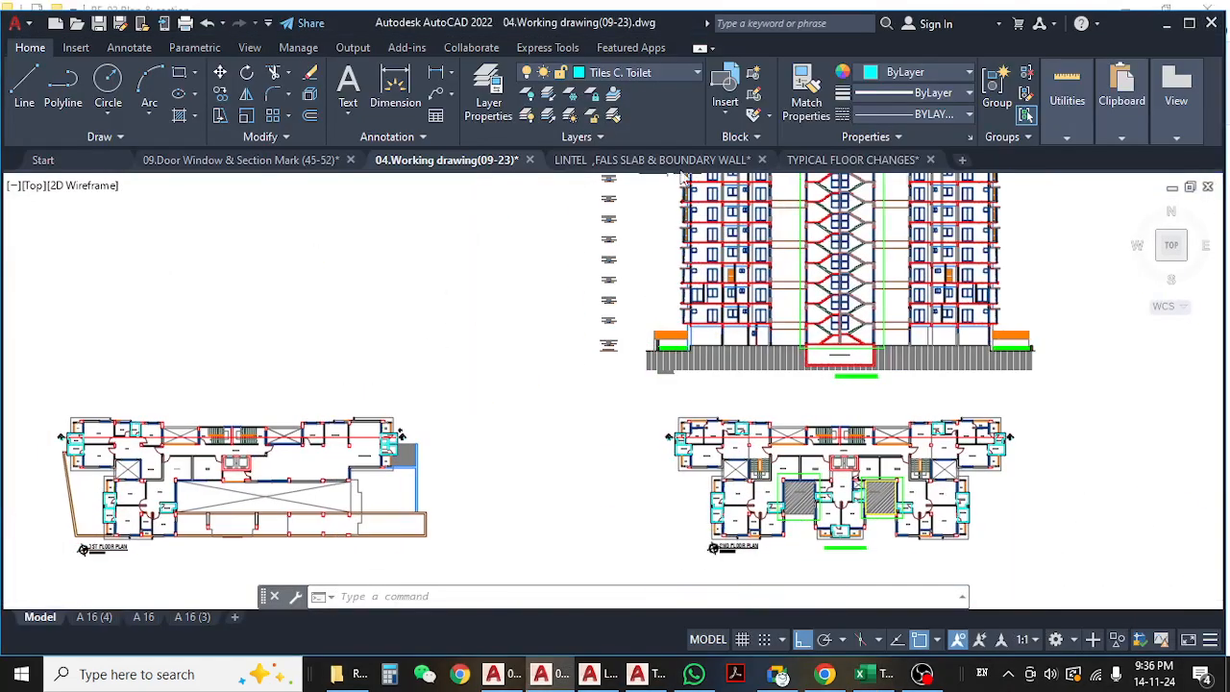
scroll(401, 435, down, 3)
scroll(129, 424, up, 6)
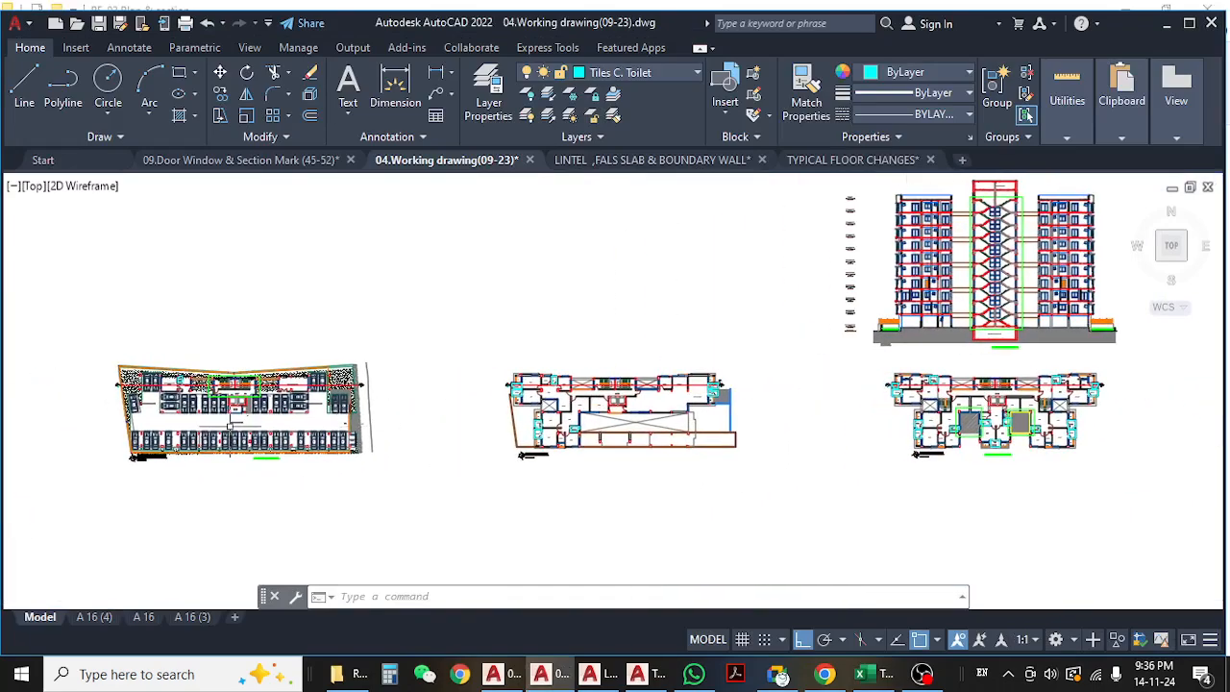
scroll(129, 424, up, 2)
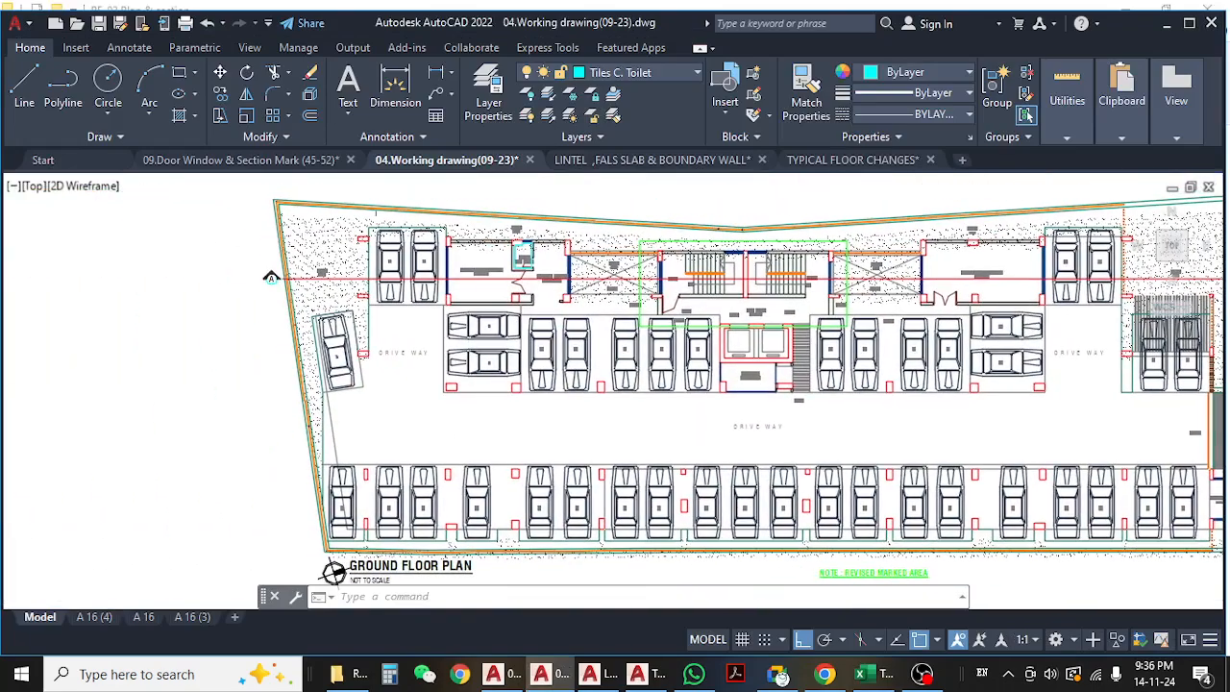
middle_drag(759, 234, 427, 298)
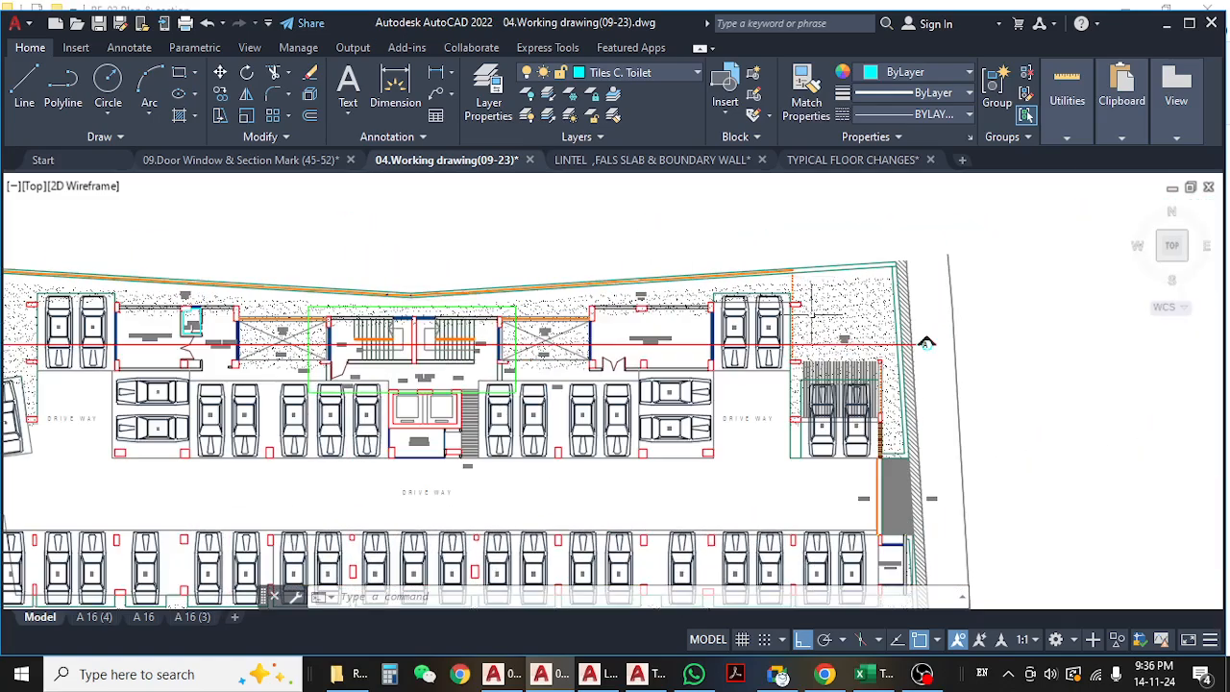
middle_drag(861, 462, 881, 305)
middle_drag(766, 500, 880, 472)
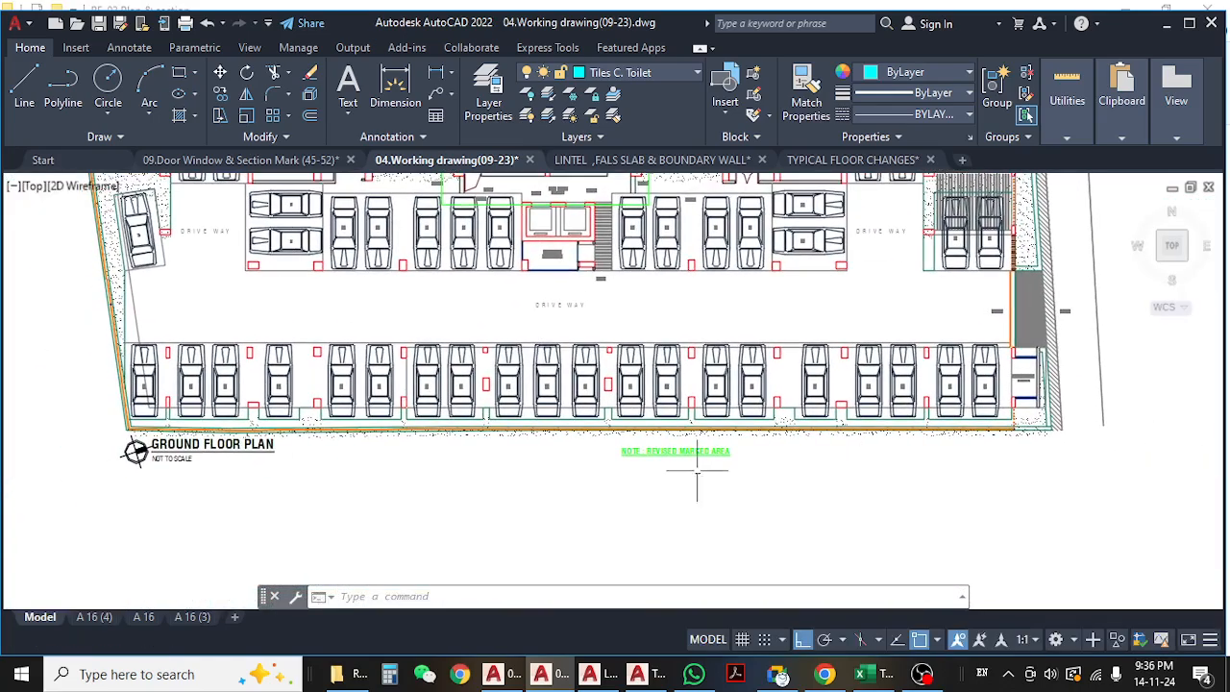
scroll(652, 465, down, 5)
scroll(350, 304, up, 5)
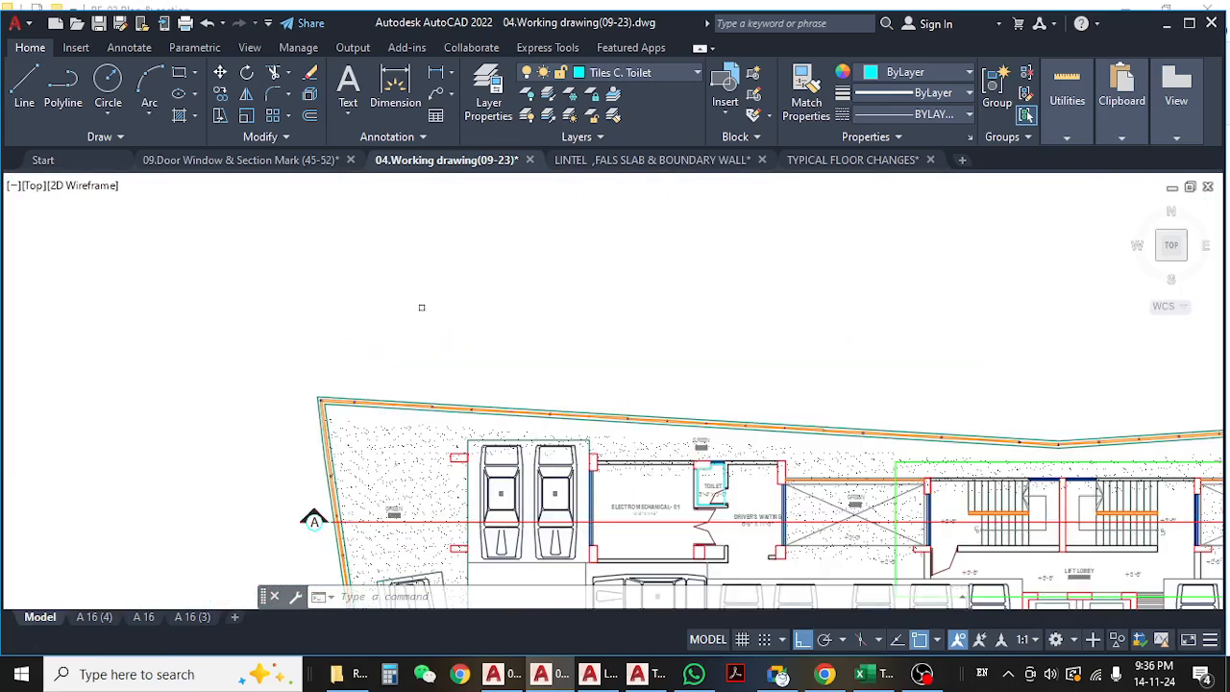
middle_drag(428, 398, 335, 368)
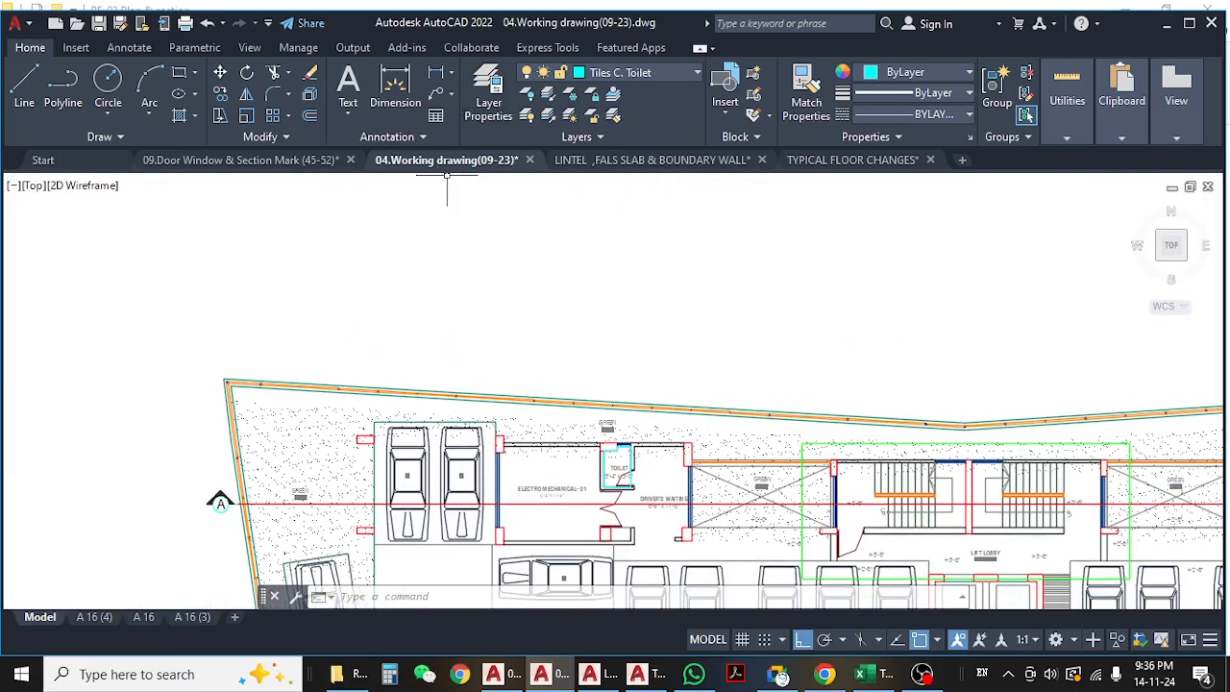
- Open the 09.Door Window & Section Mark (45-52) drawing and inspect the boundary wall corner beside the parking in the ground floor plan
click(232, 164)
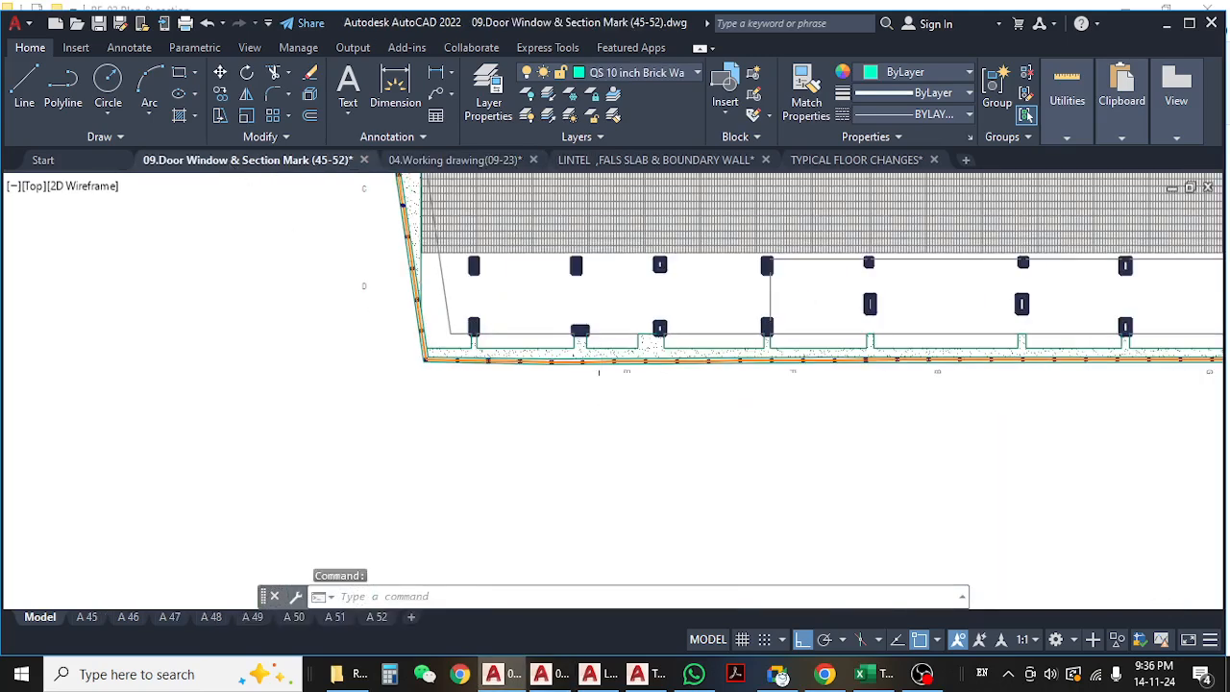
middle_drag(769, 327, 540, 365)
scroll(372, 408, down, 5)
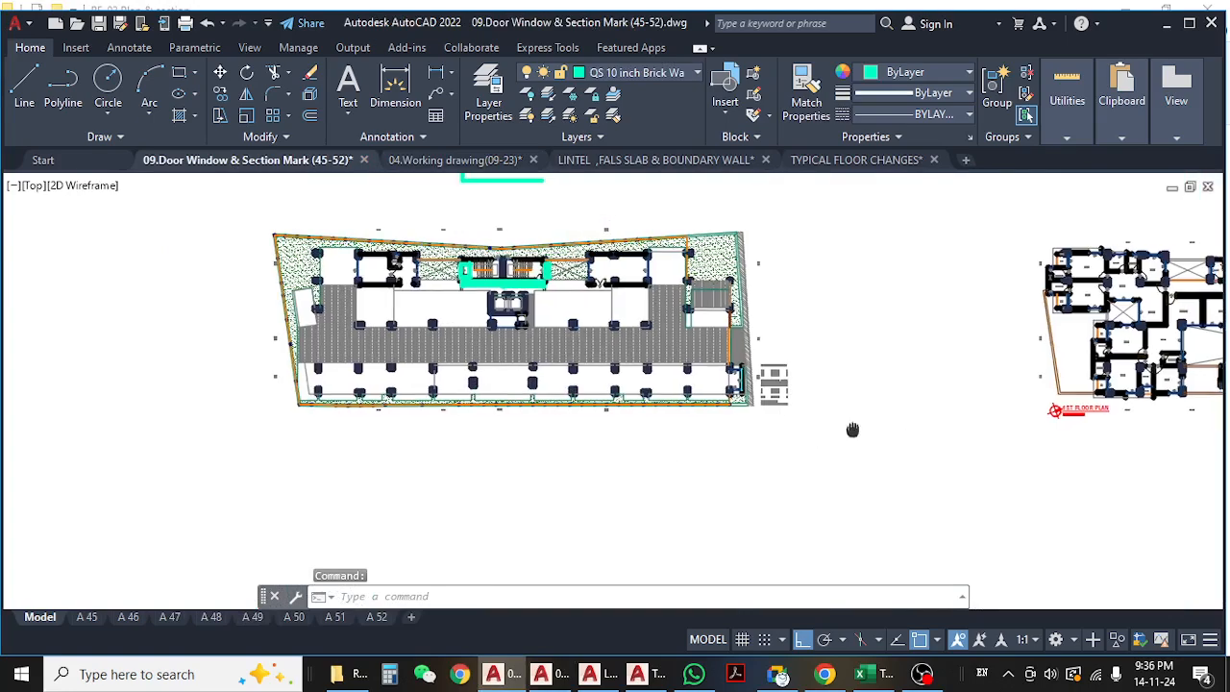
mouse_move(851, 502)
middle_down()
mouse_move(660, 480)
mouse_move(784, 440)
middle_up()
scroll(132, 217, up, 6)
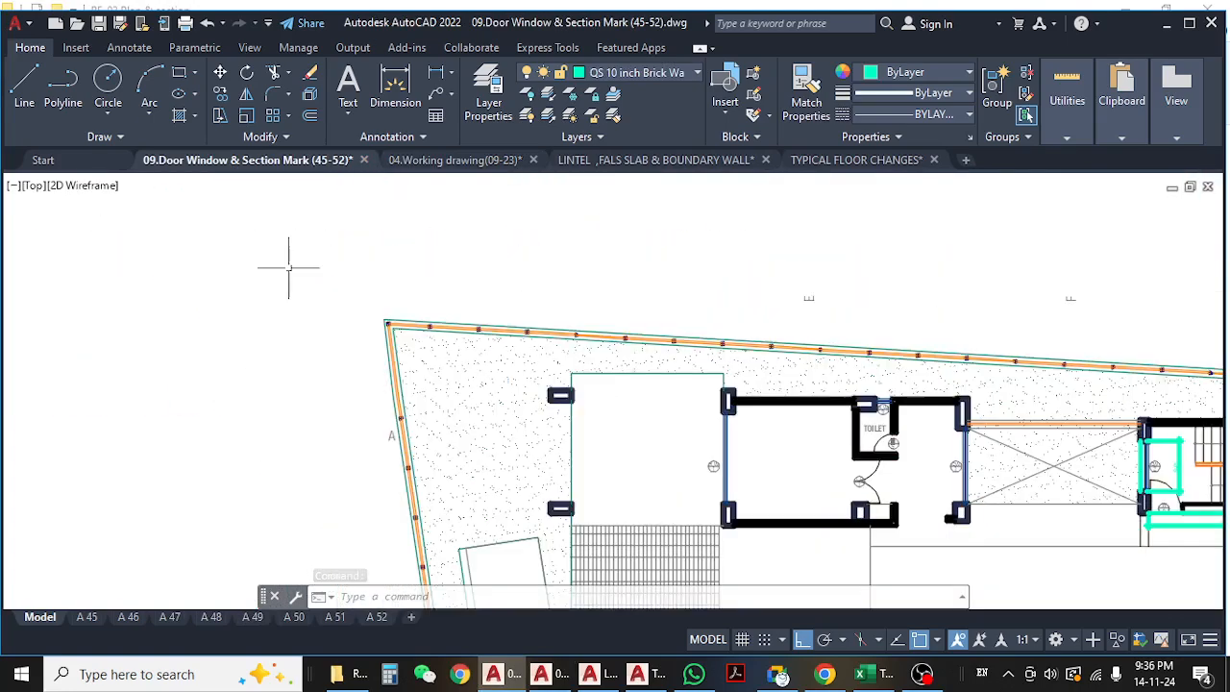
scroll(443, 288, up, 4)
click(435, 72)
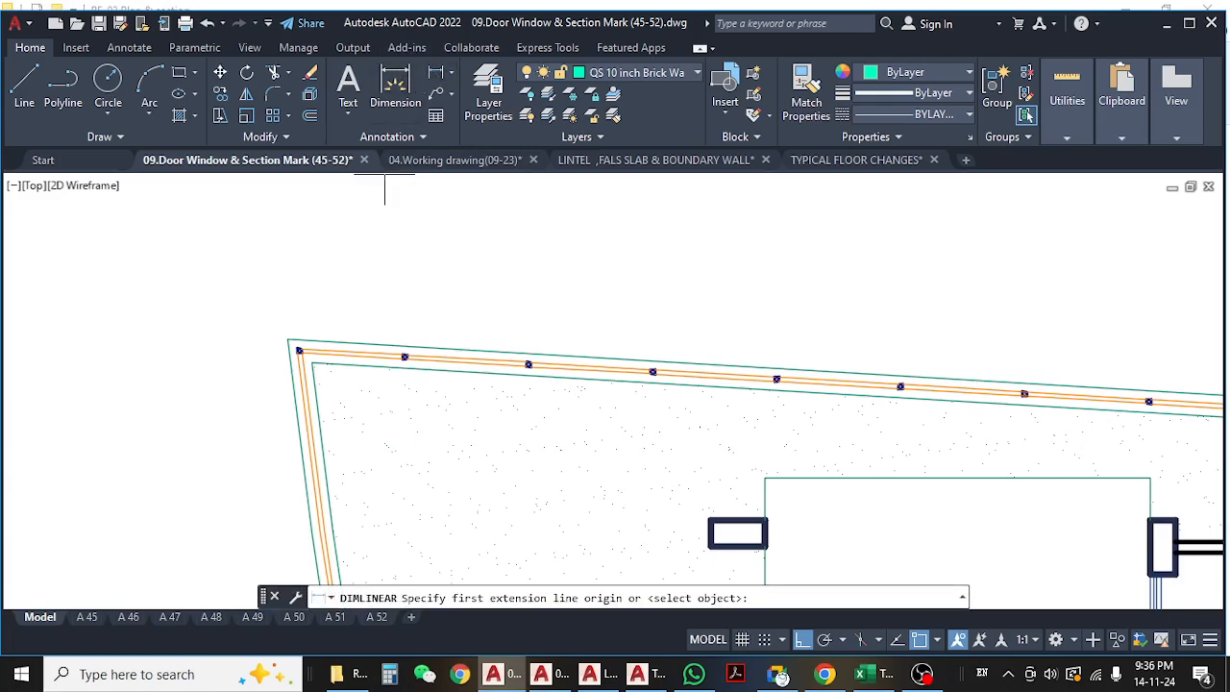
scroll(299, 350, up, 4)
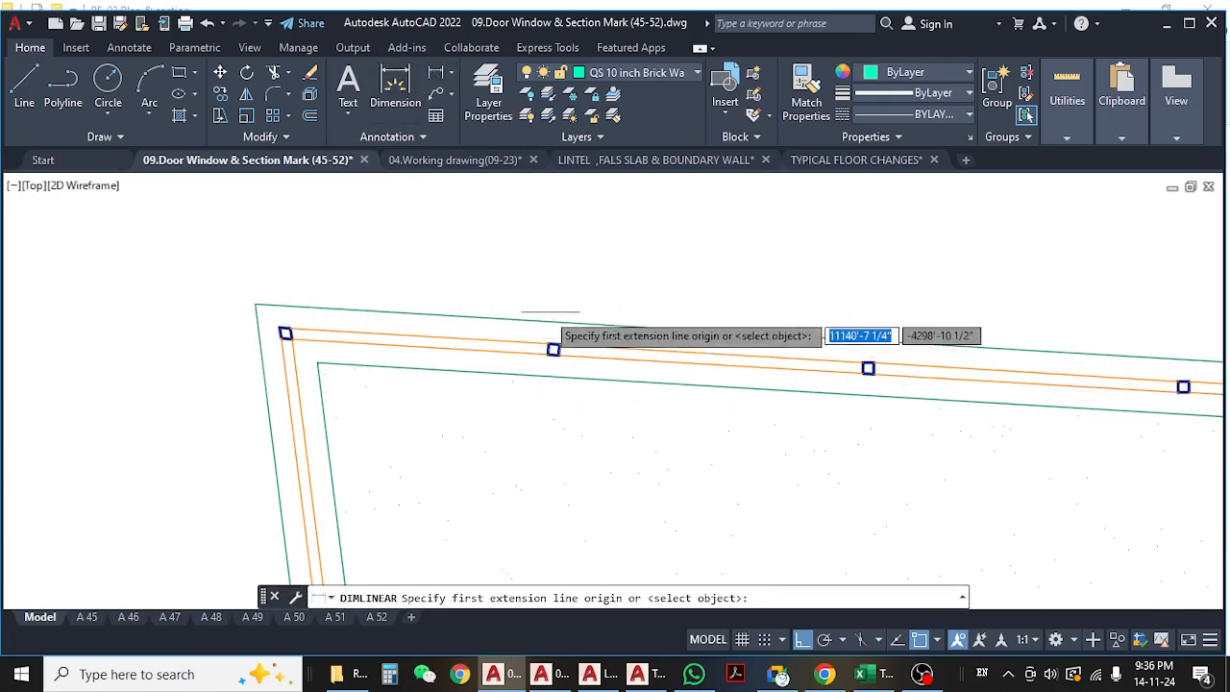
scroll(504, 324, down, 7)
scroll(505, 324, down, 4)
key(Escape)
key(Escape)
middle_drag(901, 555, 584, 480)
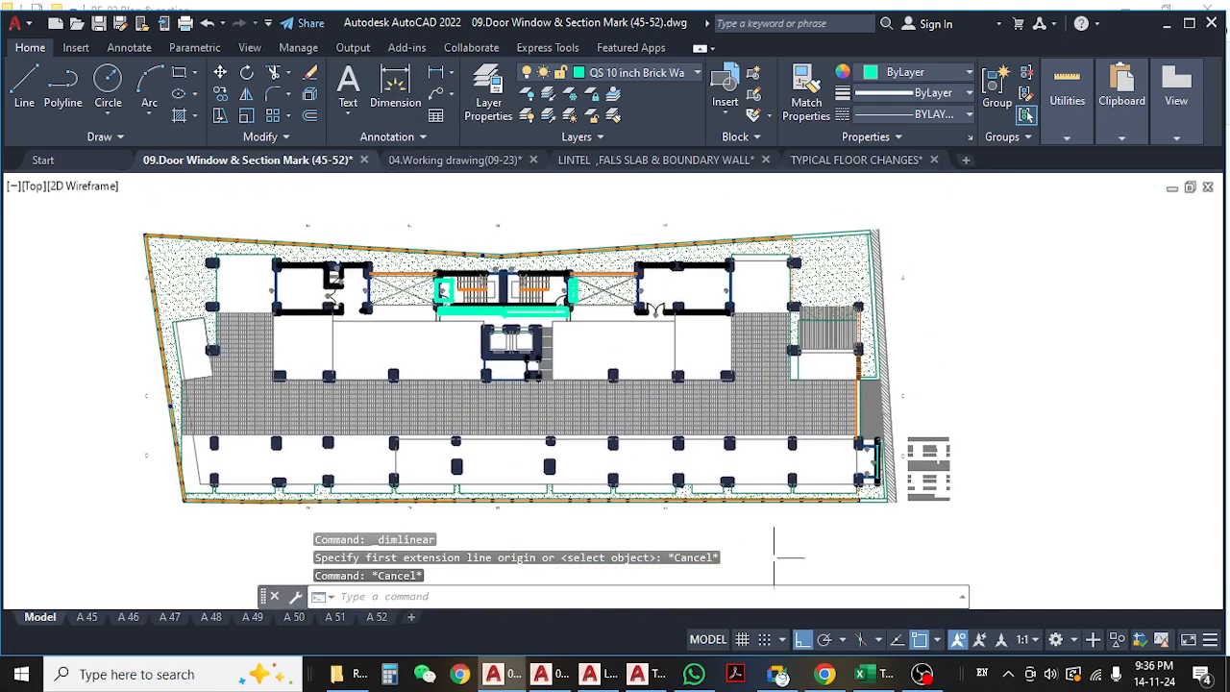
- Switch to the Excel estimate and check the ground floor boundary wall row and the D2 and GW2 deductions
click(871, 675)
click(657, 432)
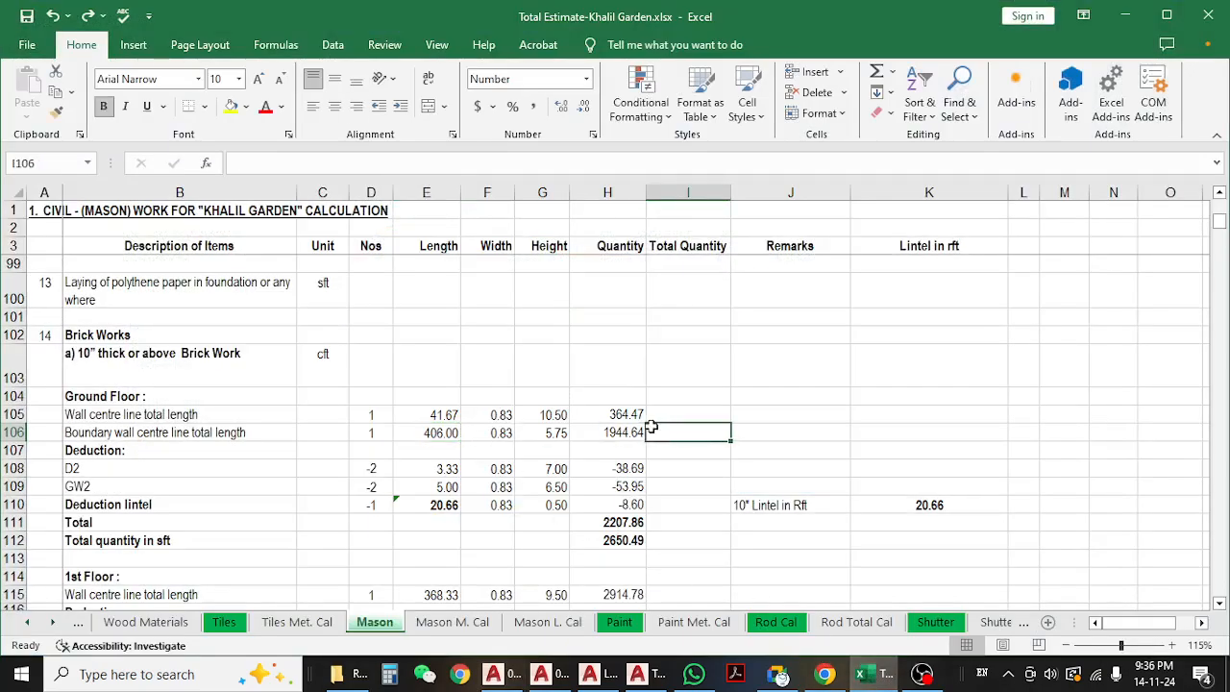
scroll(457, 452, down, 1)
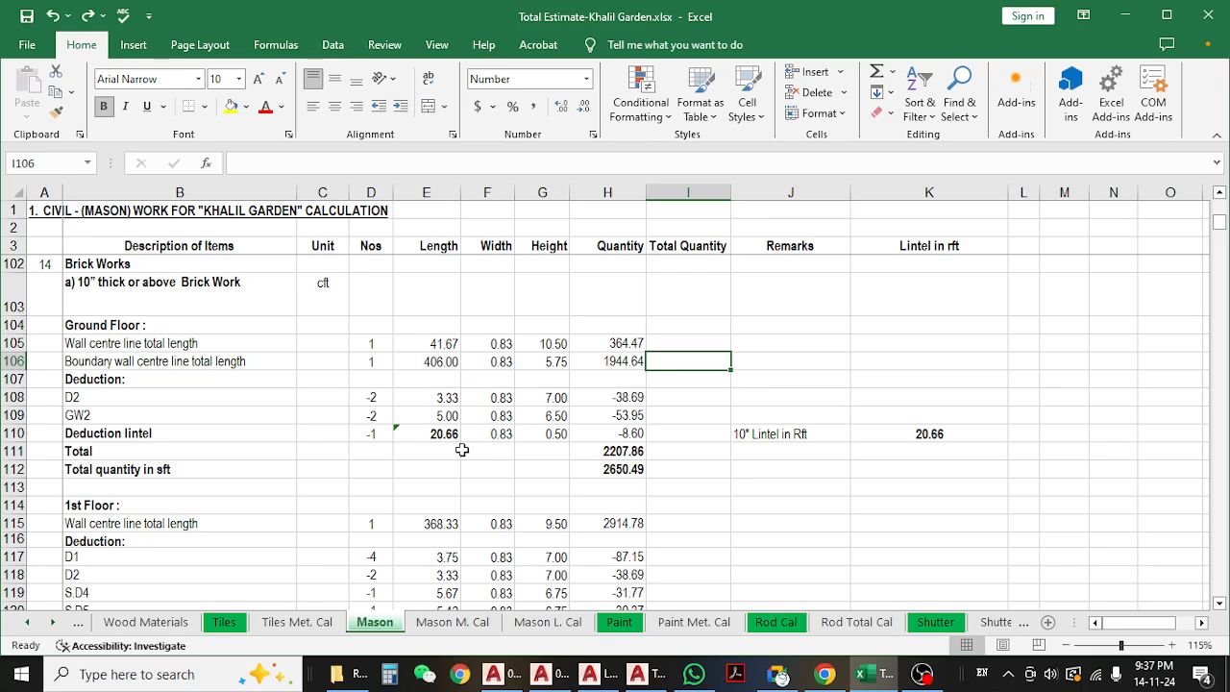
click(429, 396)
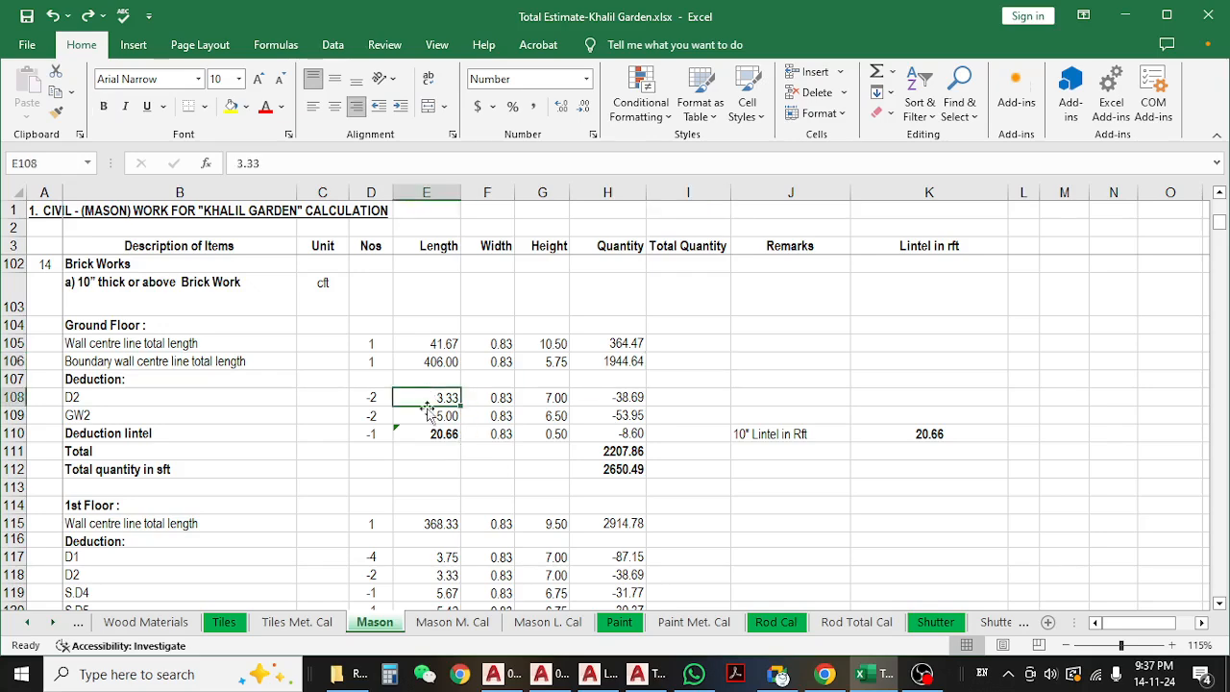
- Check the 1st floor wall centre line total length in the brick work section of the Mason sheet
scroll(422, 422, down, 3)
click(231, 336)
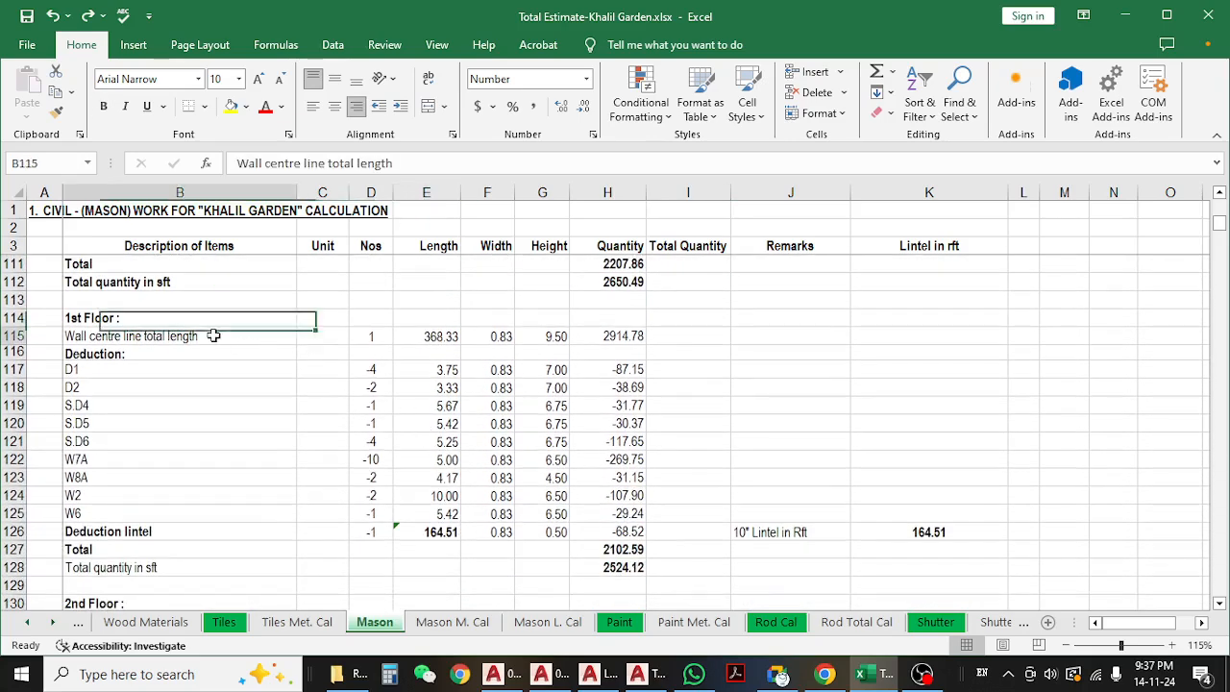
click(434, 334)
scroll(311, 346, down, 1)
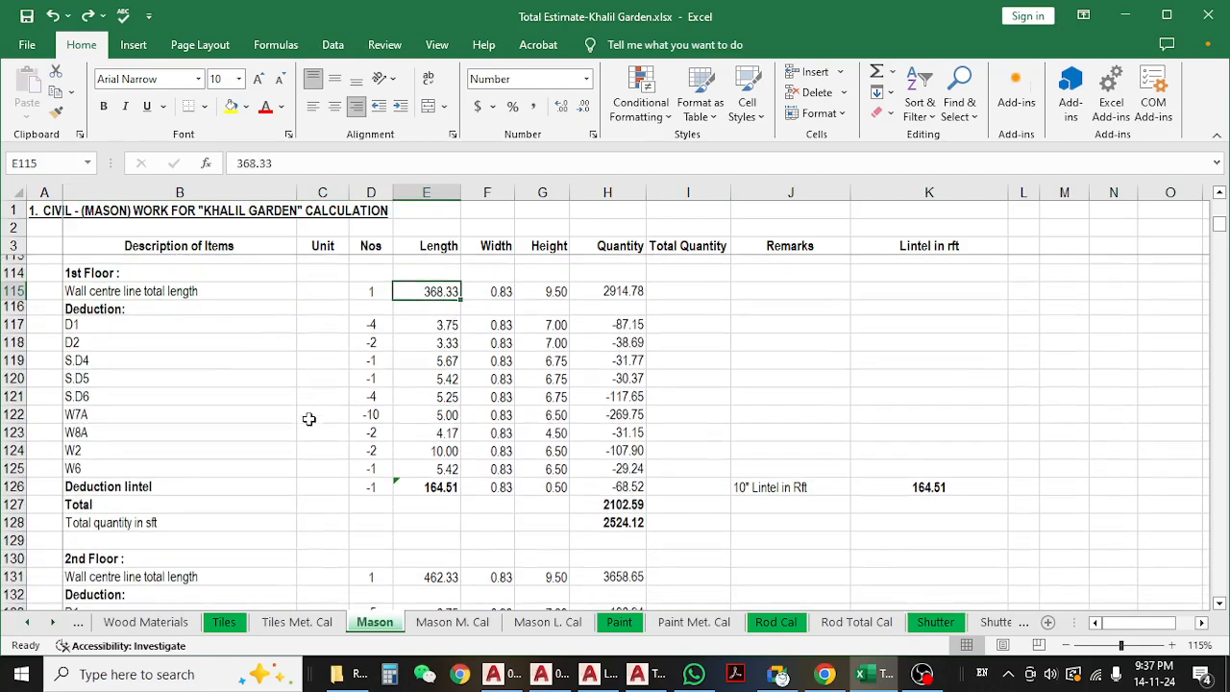
scroll(346, 365, up, 1)
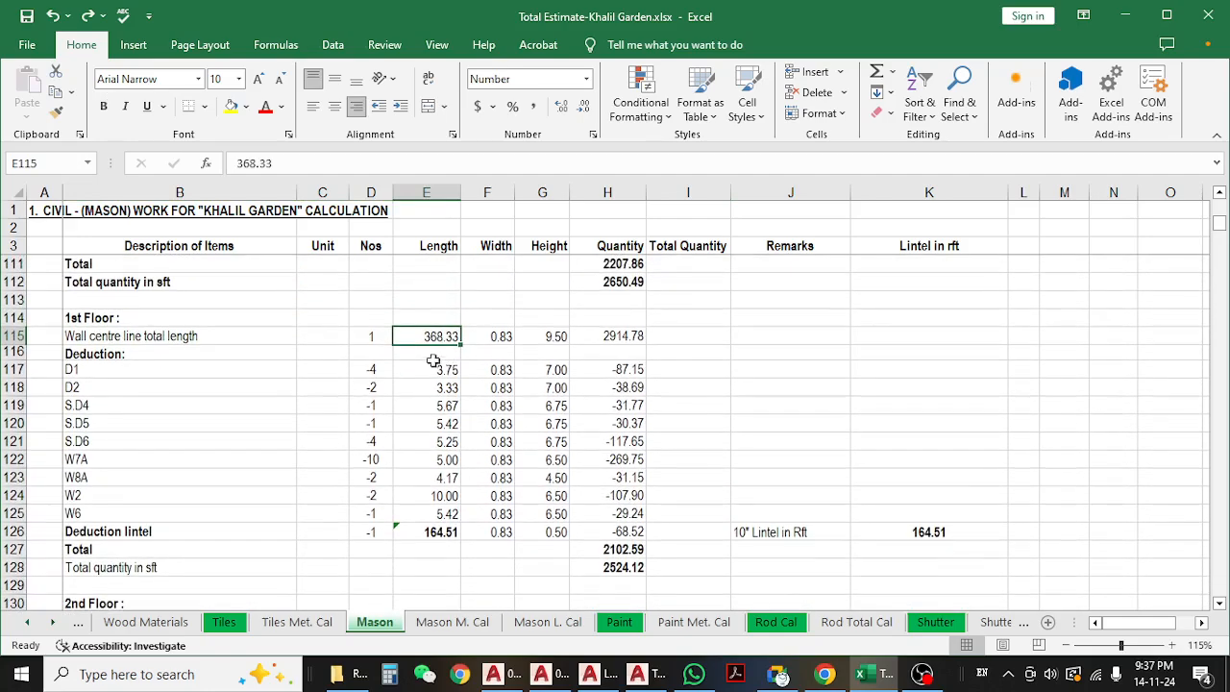
click(466, 341)
click(406, 340)
- Review the 1st floor door and window deductions from D1 to W2, including their lengths, widths, heights and D1 count
drag(192, 368, 200, 507)
drag(430, 375, 427, 509)
drag(494, 387, 495, 498)
click(444, 372)
click(549, 371)
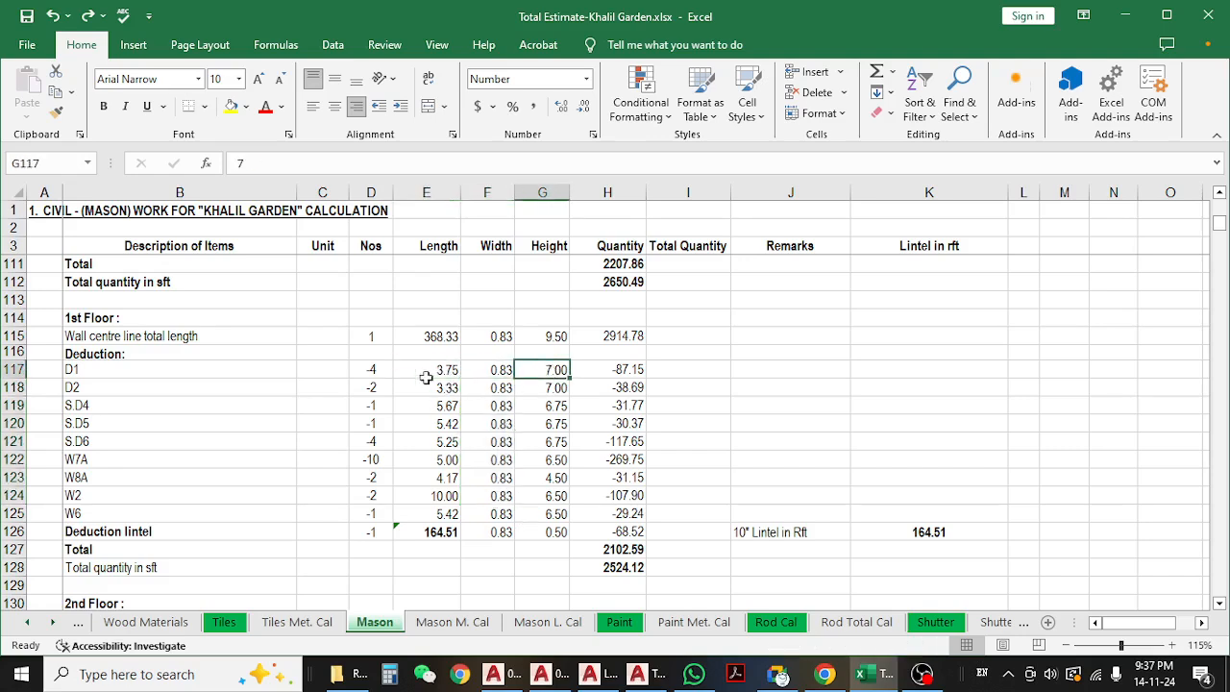
click(341, 371)
click(366, 372)
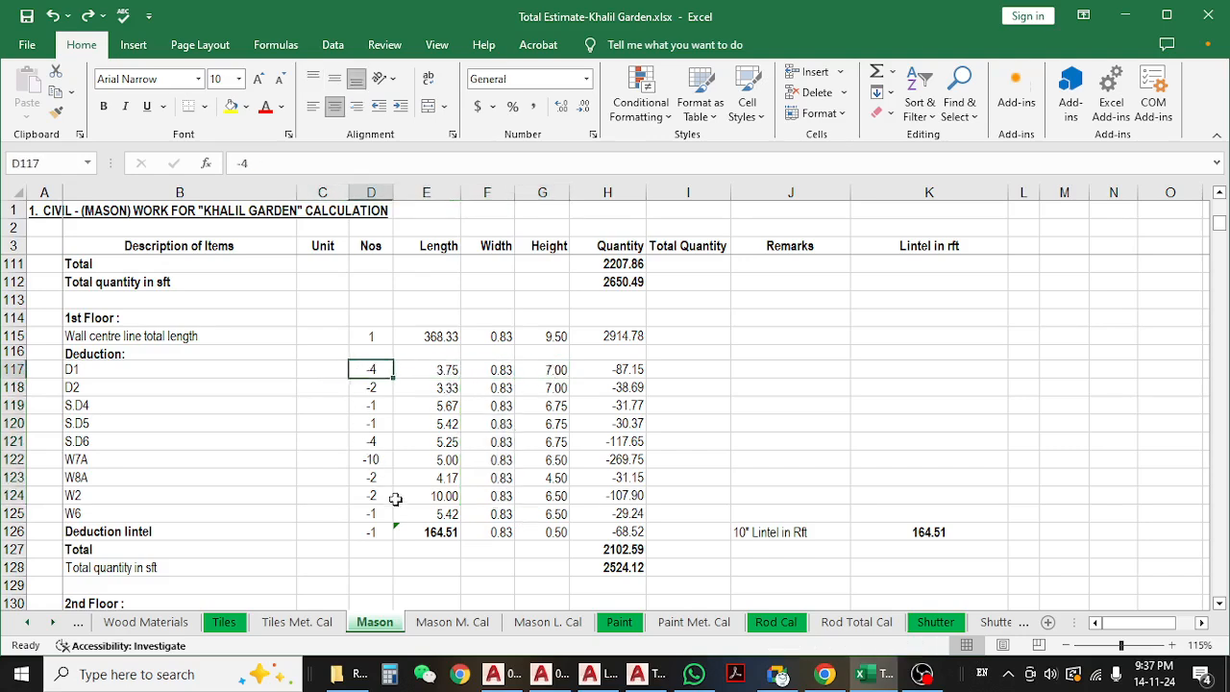
- Inspect the formulas behind the 1st floor brick work total and its 10" lintel running feet, without editing them
click(626, 548)
scroll(406, 444, down, 1)
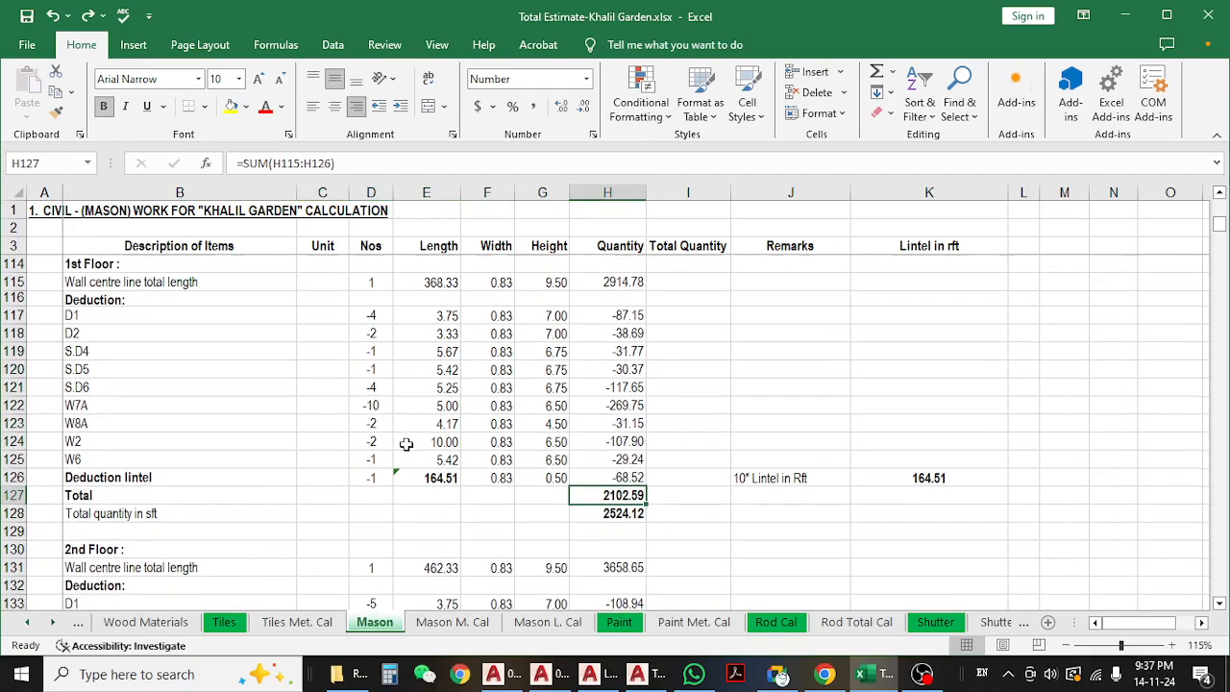
click(923, 483)
key(F2)
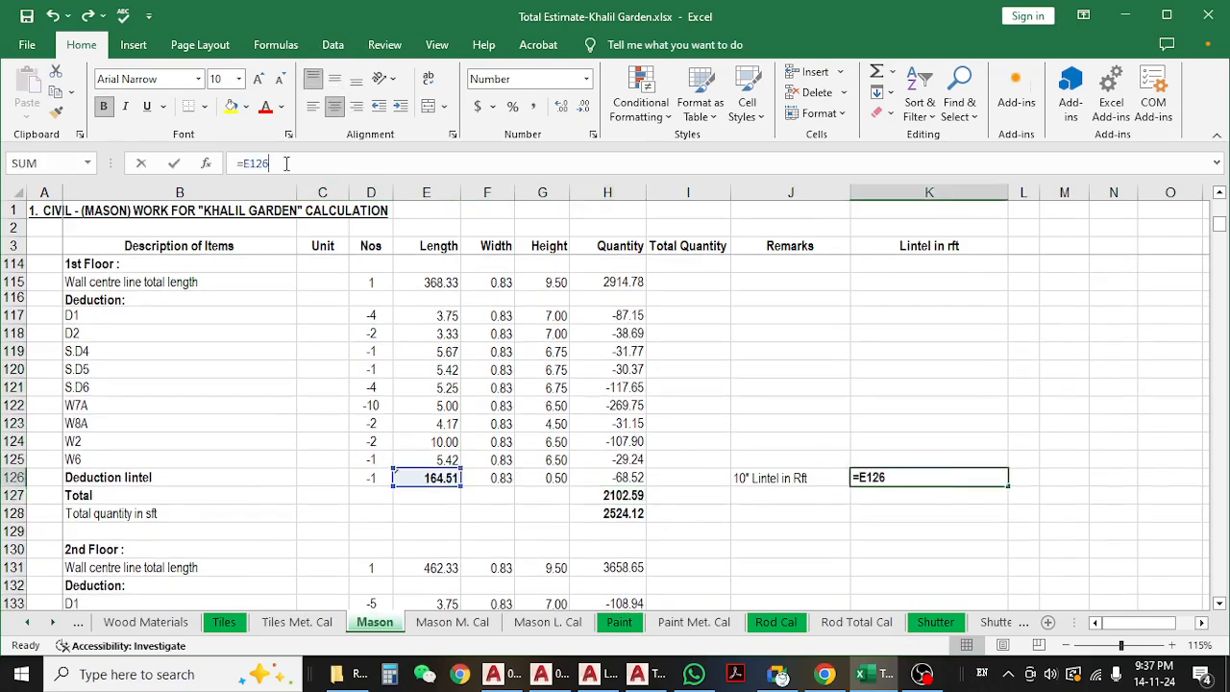
key(Escape)
- Inspect the SUMPRODUCT formula for the 1st floor lintel deduction length and the ranges it references, without changing it
click(423, 480)
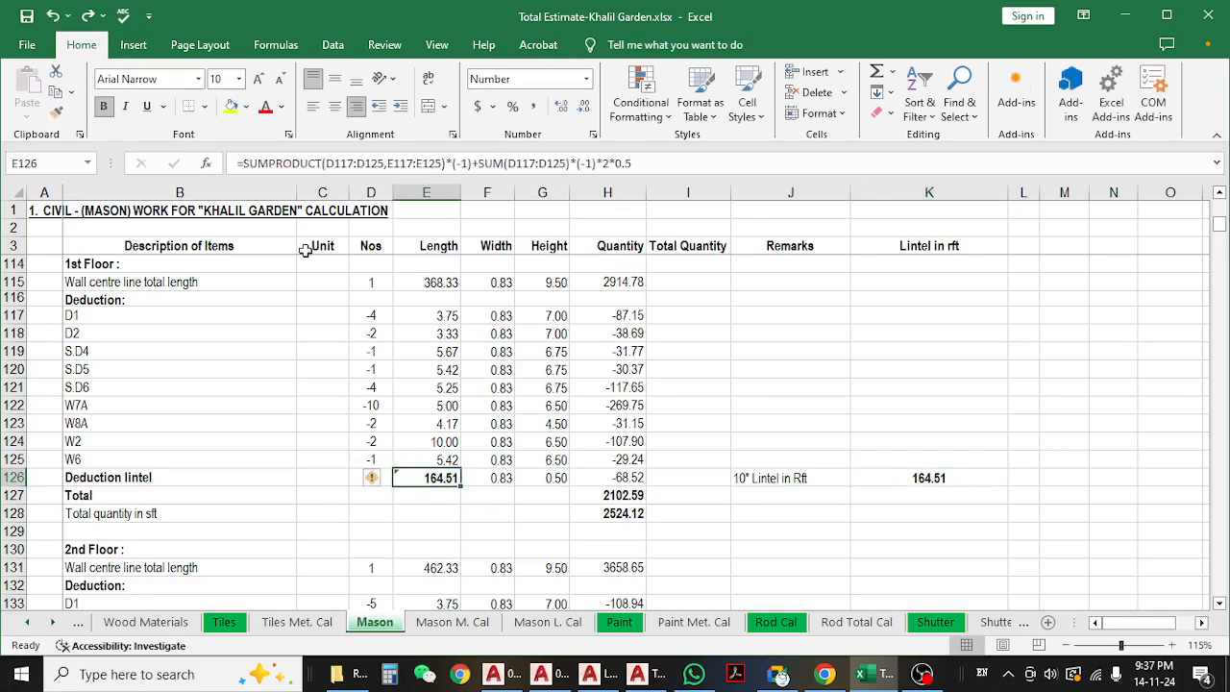
click(339, 163)
scroll(353, 427, up, 1)
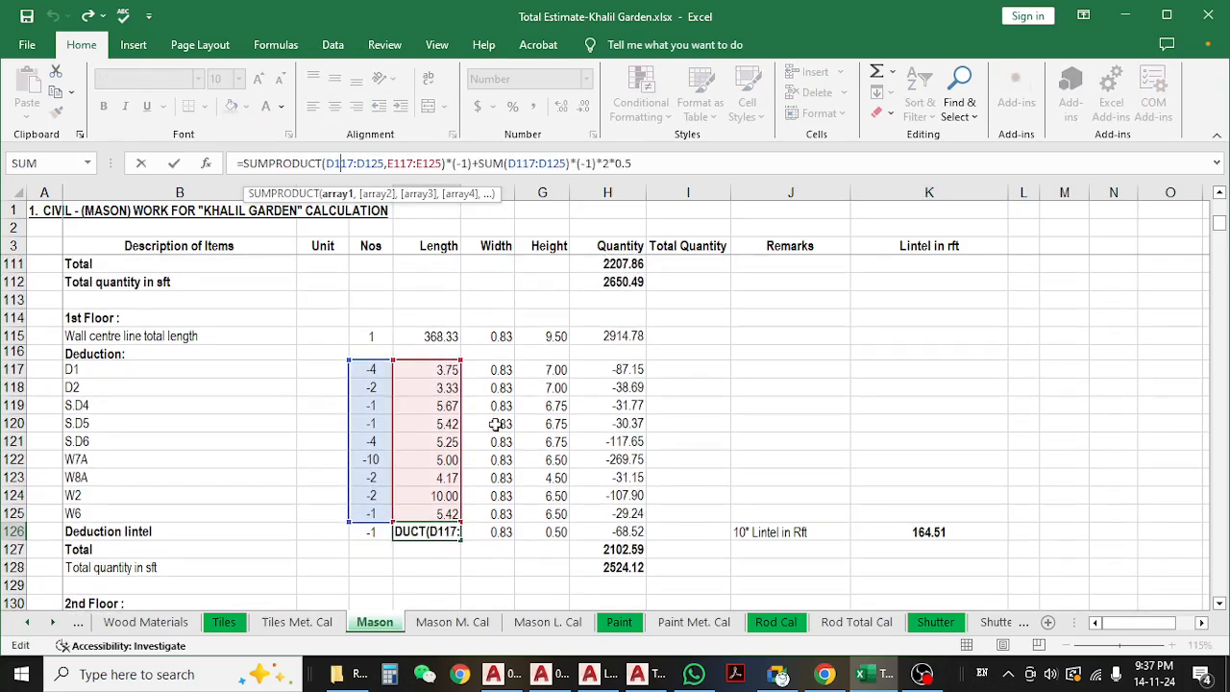
key(Escape)
scroll(458, 432, down, 2)
click(424, 477)
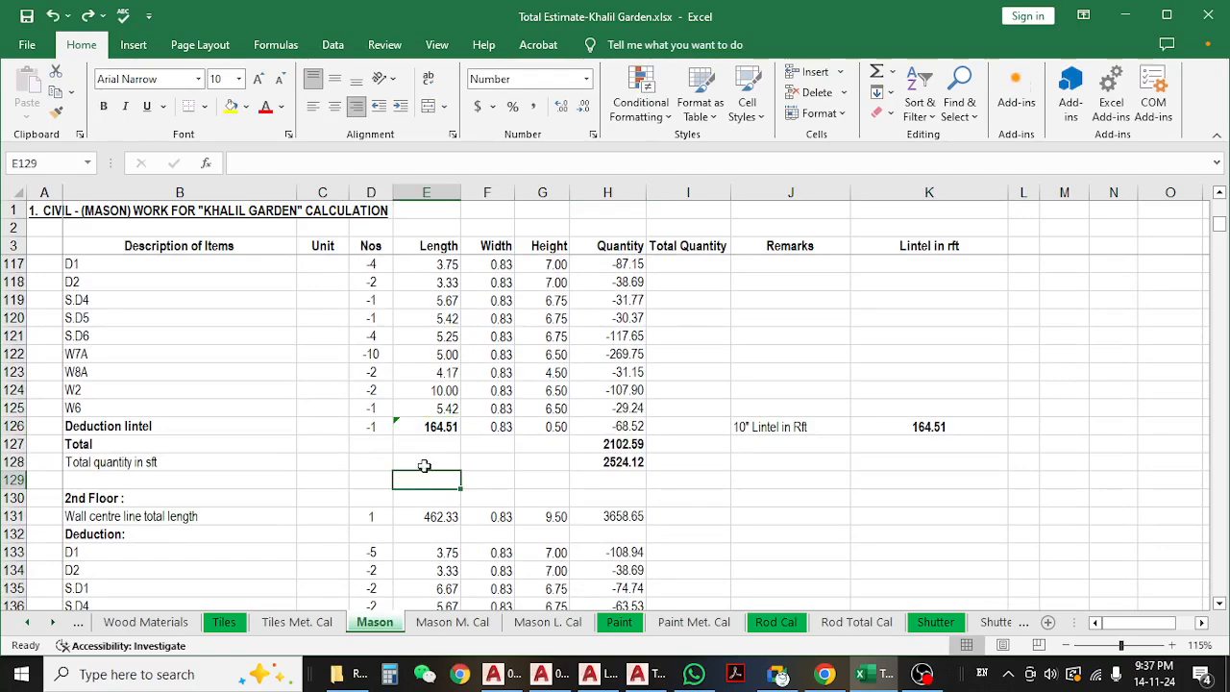
- Look over the deduction rows and select the 1st floor S.D4, S.D5 and S.D6 descriptions
scroll(424, 465, down, 2)
scroll(332, 396, up, 2)
drag(192, 295, 183, 333)
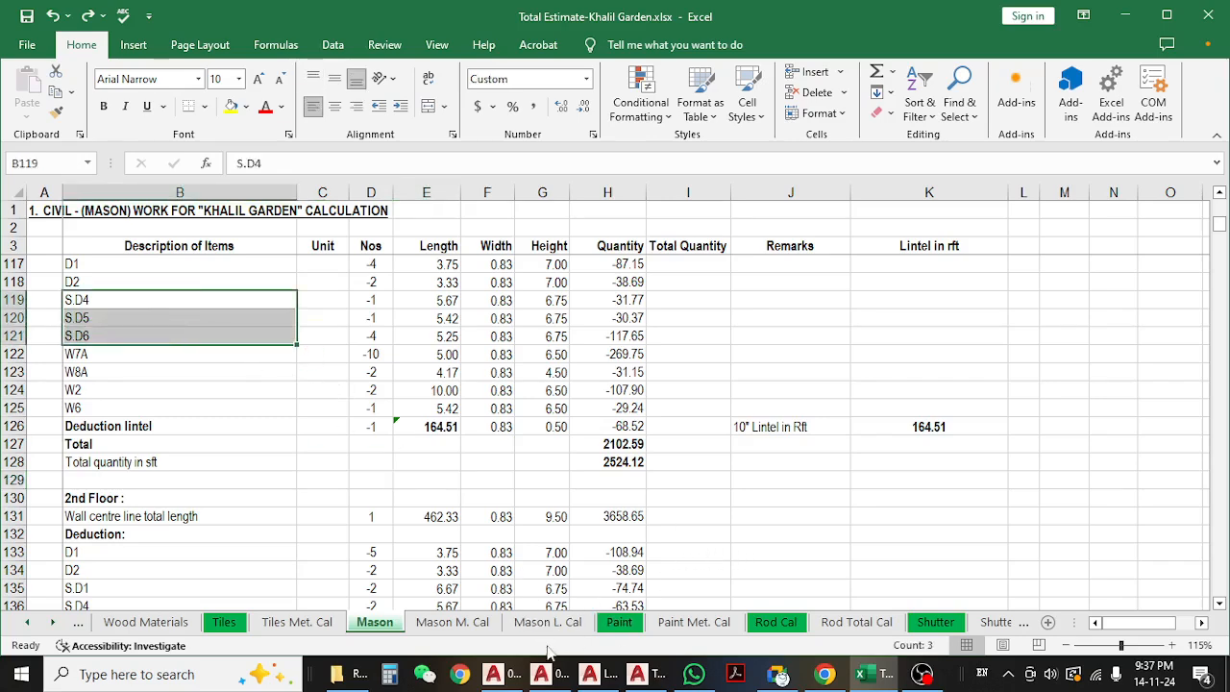
- Switch to AutoCAD's 09.Door Window & Section Mark drawing and examine the 1st floor plan's walls, door marks and window marks around the lift lobby
click(600, 677)
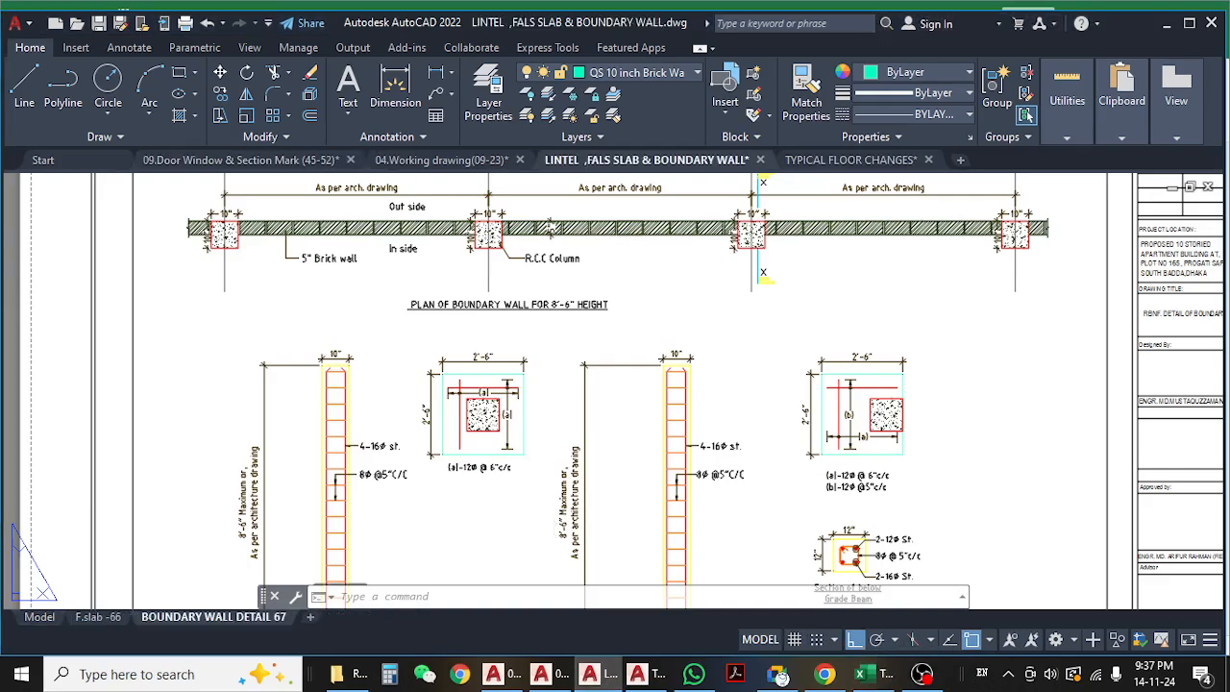
click(245, 159)
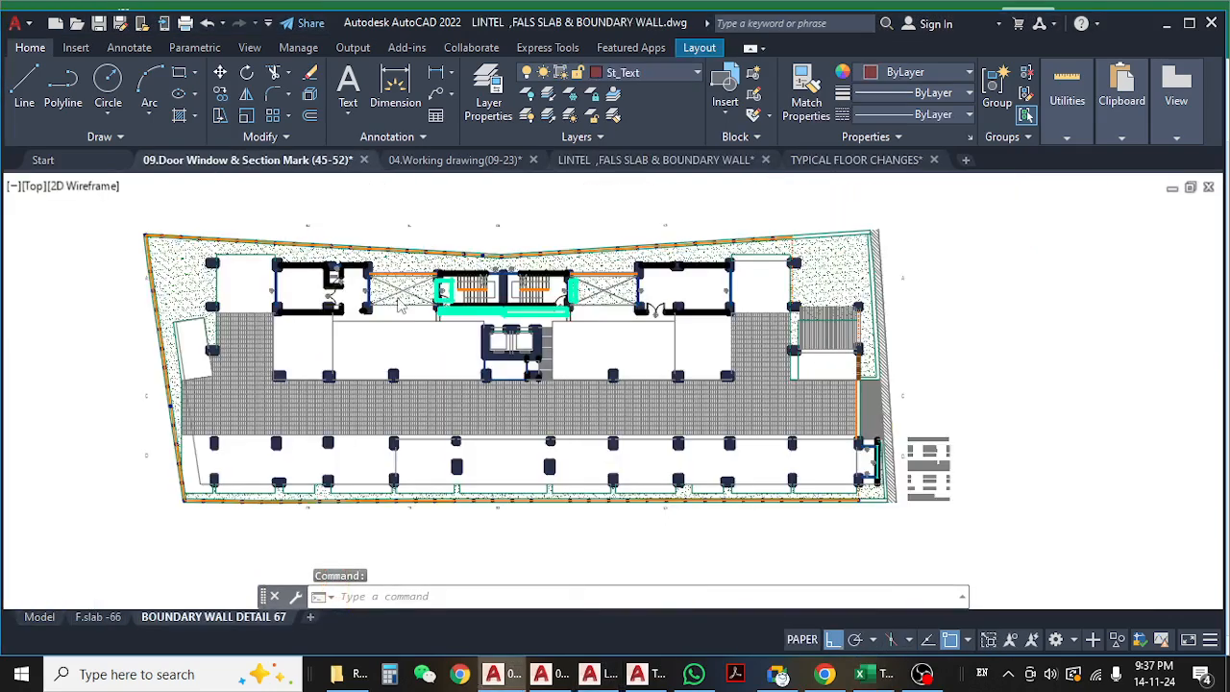
scroll(443, 344, down, 3)
middle_drag(925, 446, 184, 431)
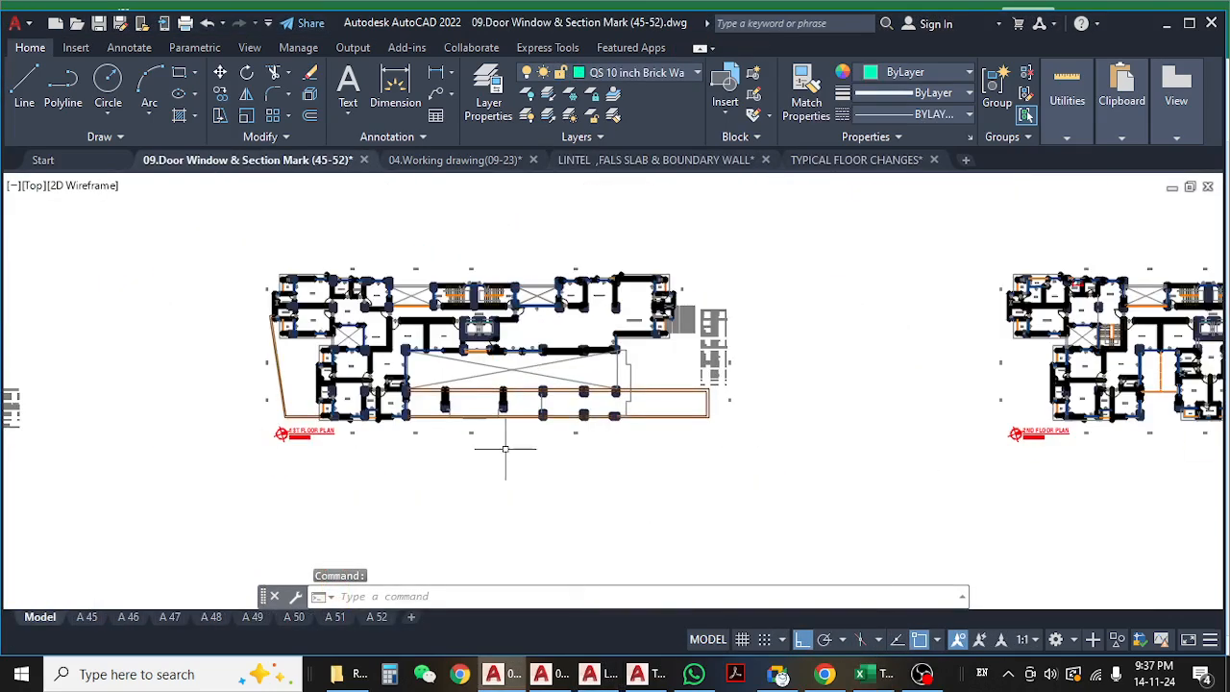
scroll(502, 345, up, 10)
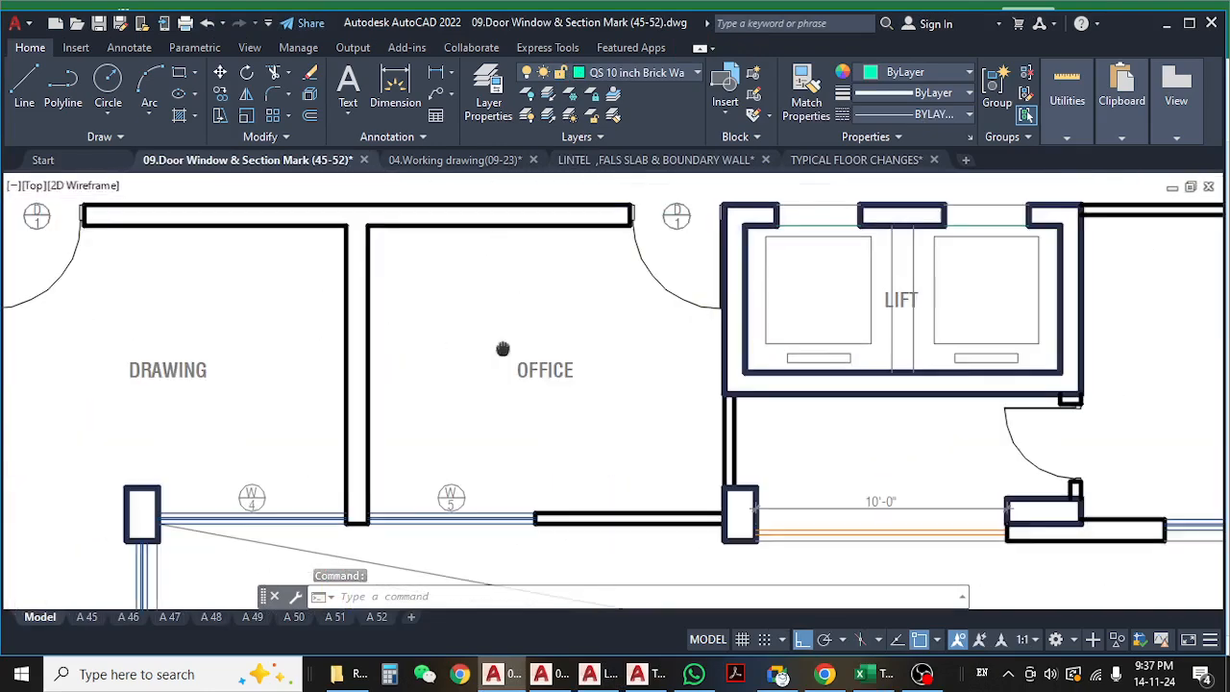
scroll(323, 313, down, 5)
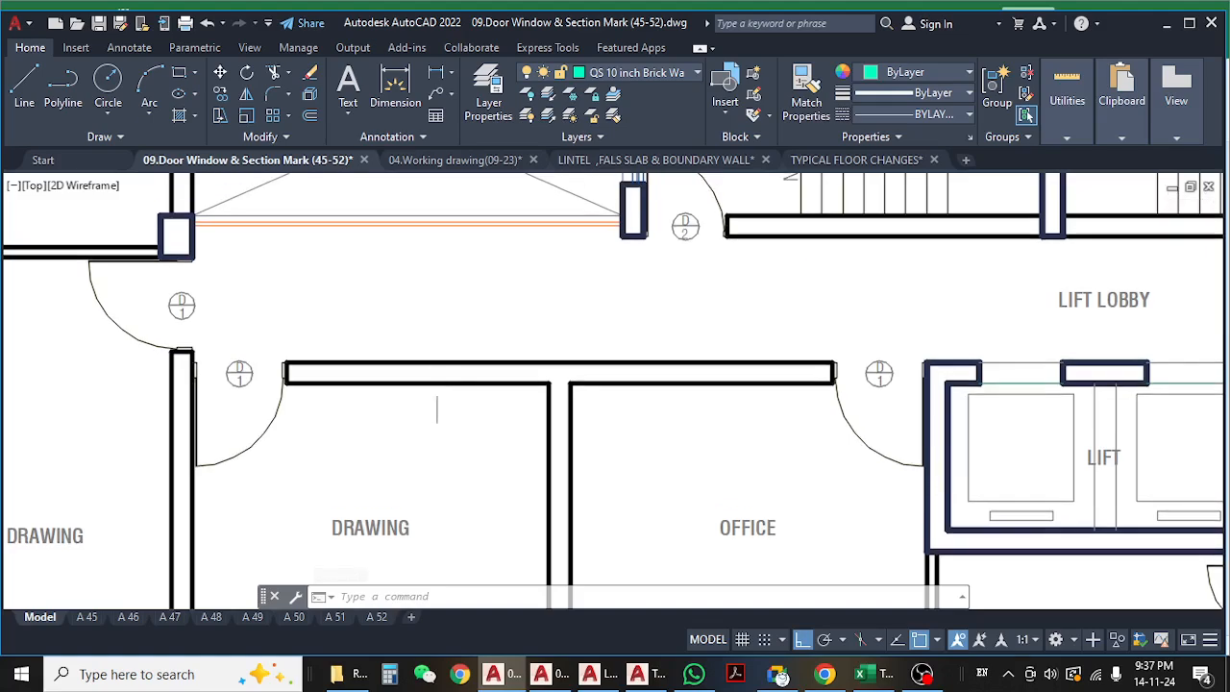
scroll(711, 345, up, 5)
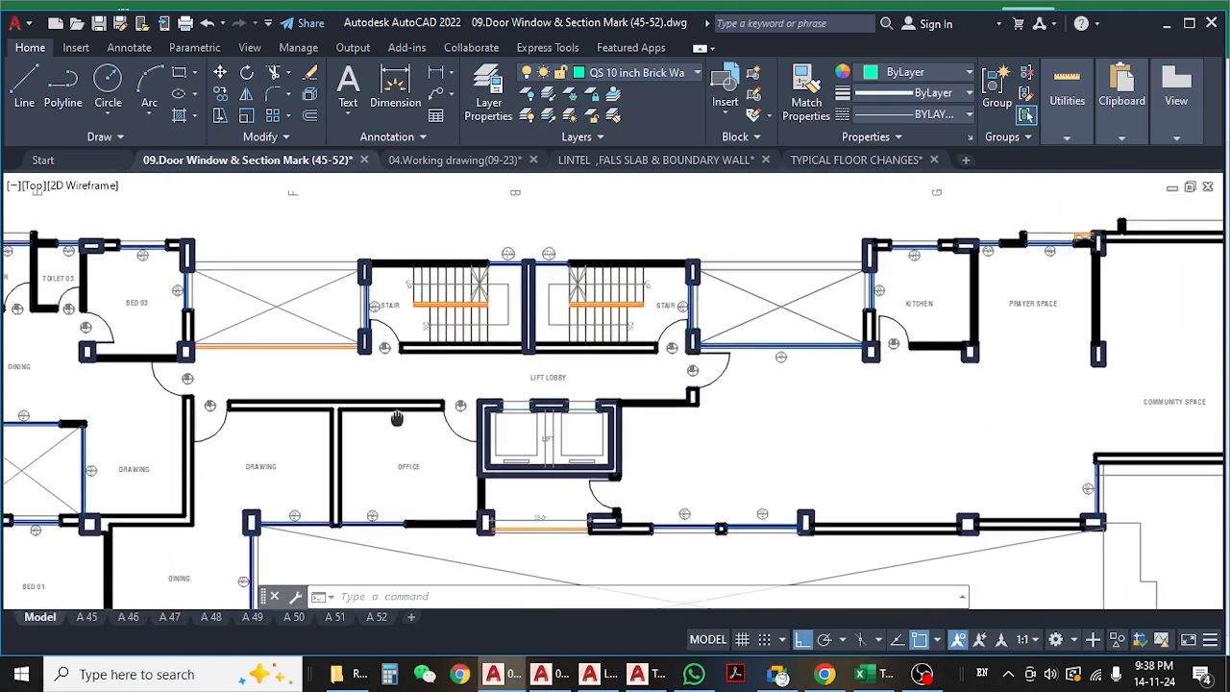
scroll(755, 356, down, 4)
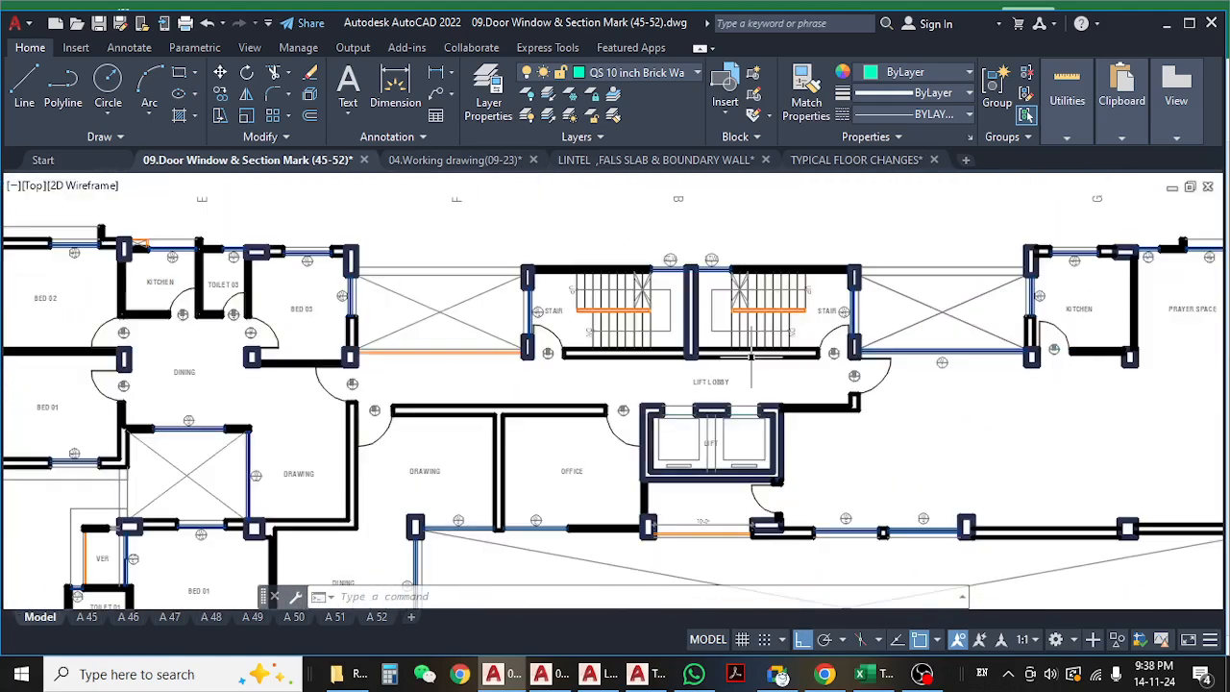
- Examine the 1st floor plan's walls and window marks around Bed 03, Kitchen, Bed 02 and Bed 01
scroll(528, 318, up, 4)
scroll(528, 317, down, 4)
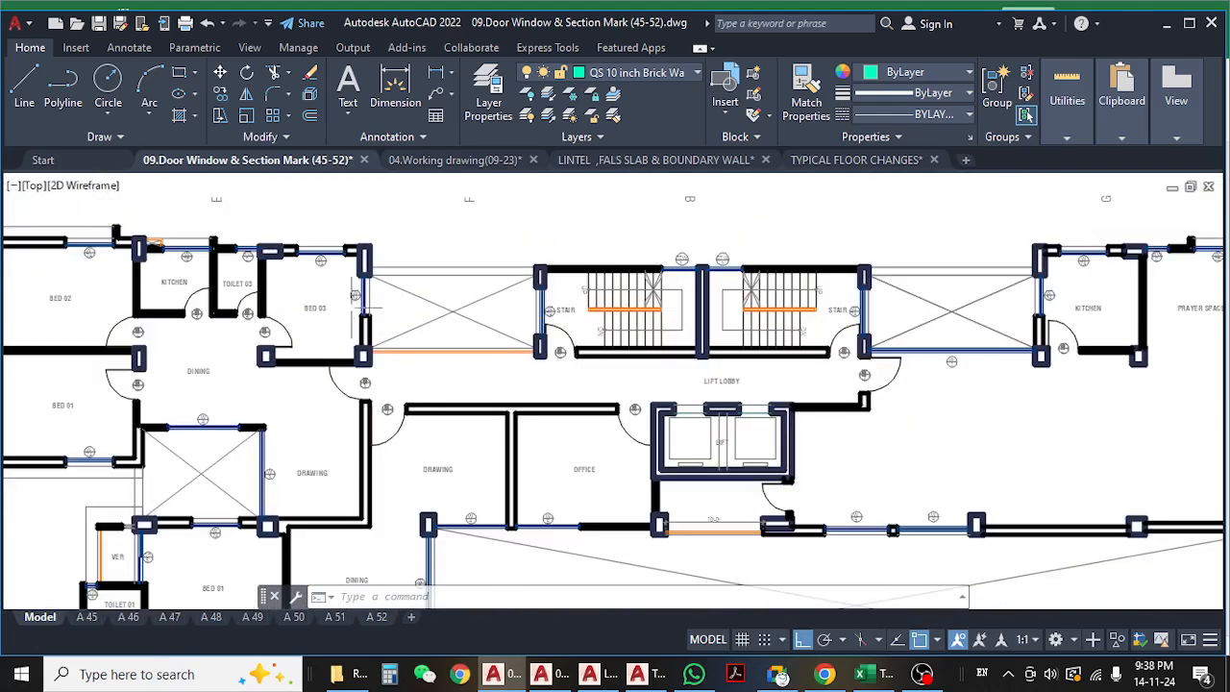
scroll(370, 305, up, 4)
middle_drag(370, 348, 470, 367)
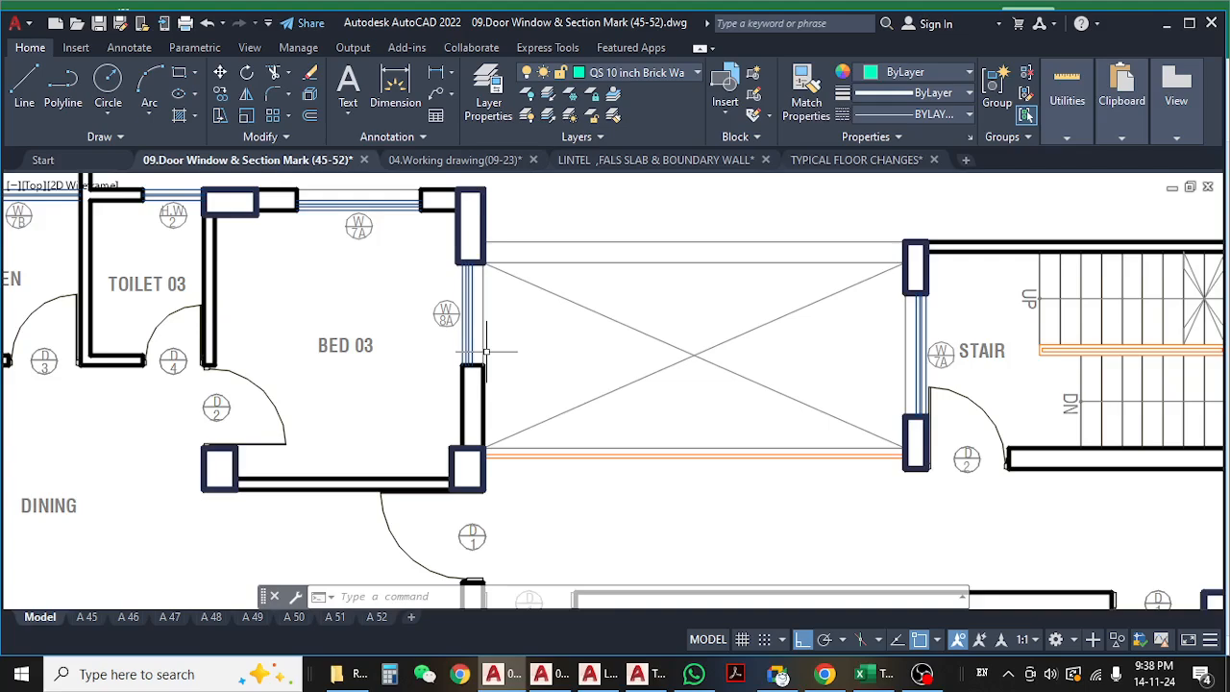
scroll(486, 351, down, 5)
scroll(401, 268, up, 2)
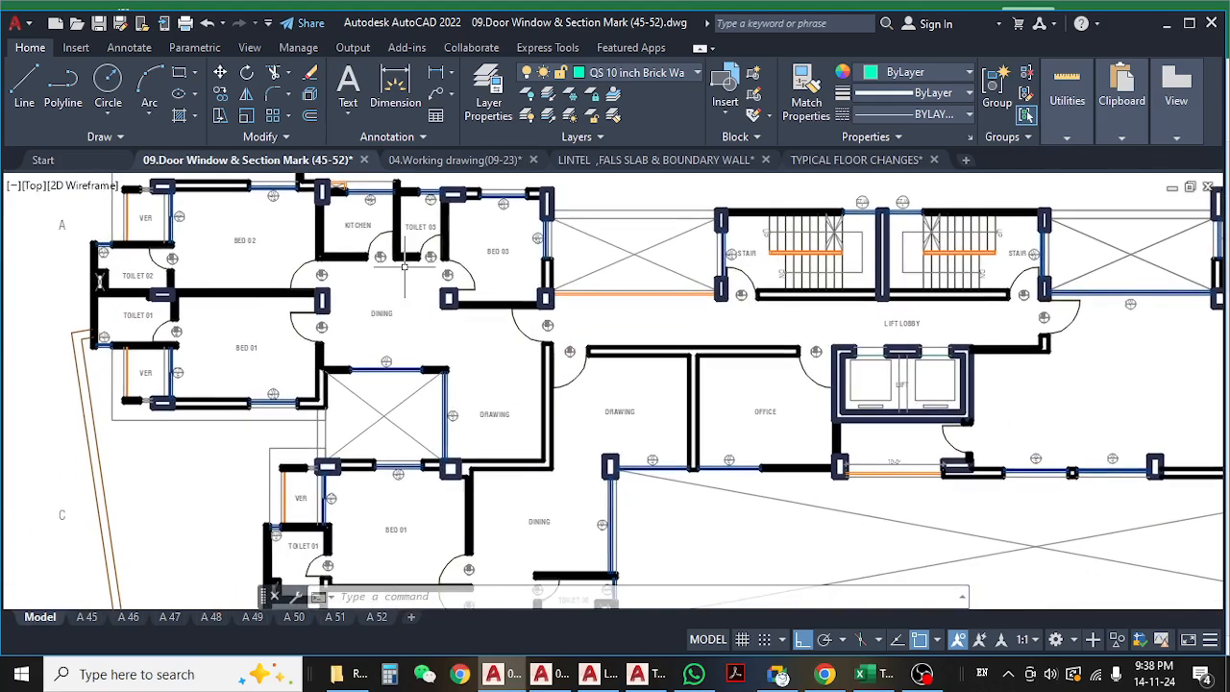
scroll(404, 267, up, 4)
middle_drag(455, 343, 527, 385)
scroll(528, 384, down, 3)
middle_drag(281, 415, 420, 424)
scroll(376, 264, up, 4)
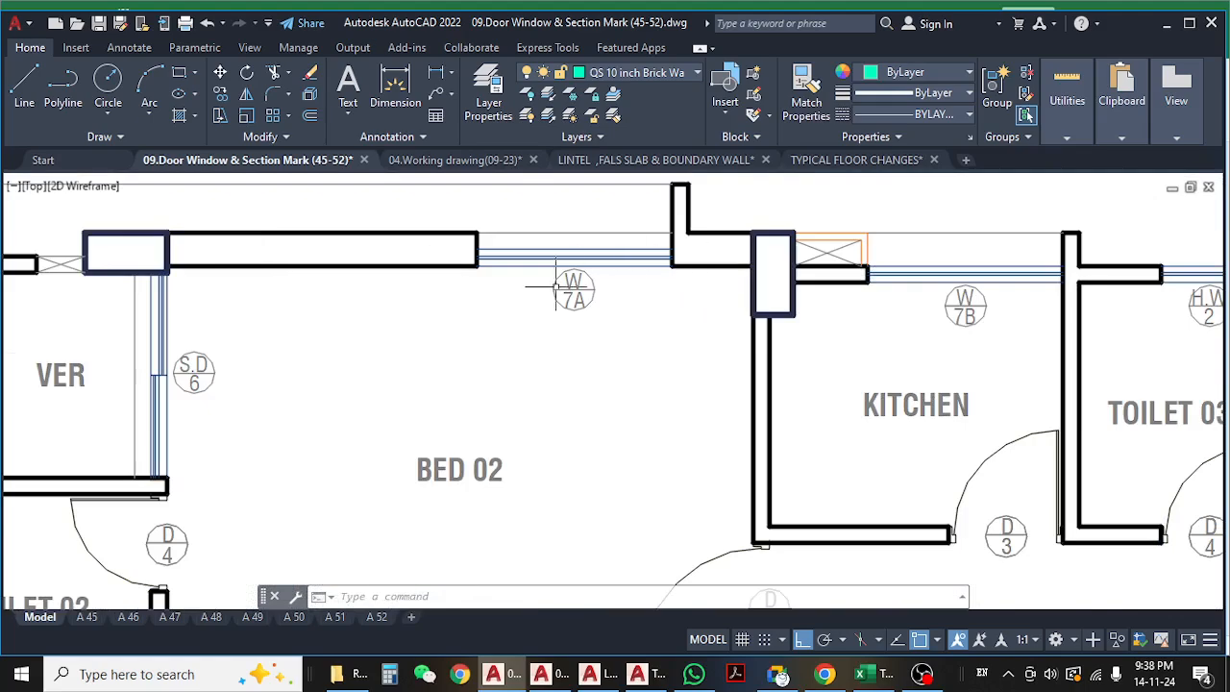
scroll(554, 286, down, 4)
middle_drag(552, 432, 531, 239)
scroll(524, 479, up, 4)
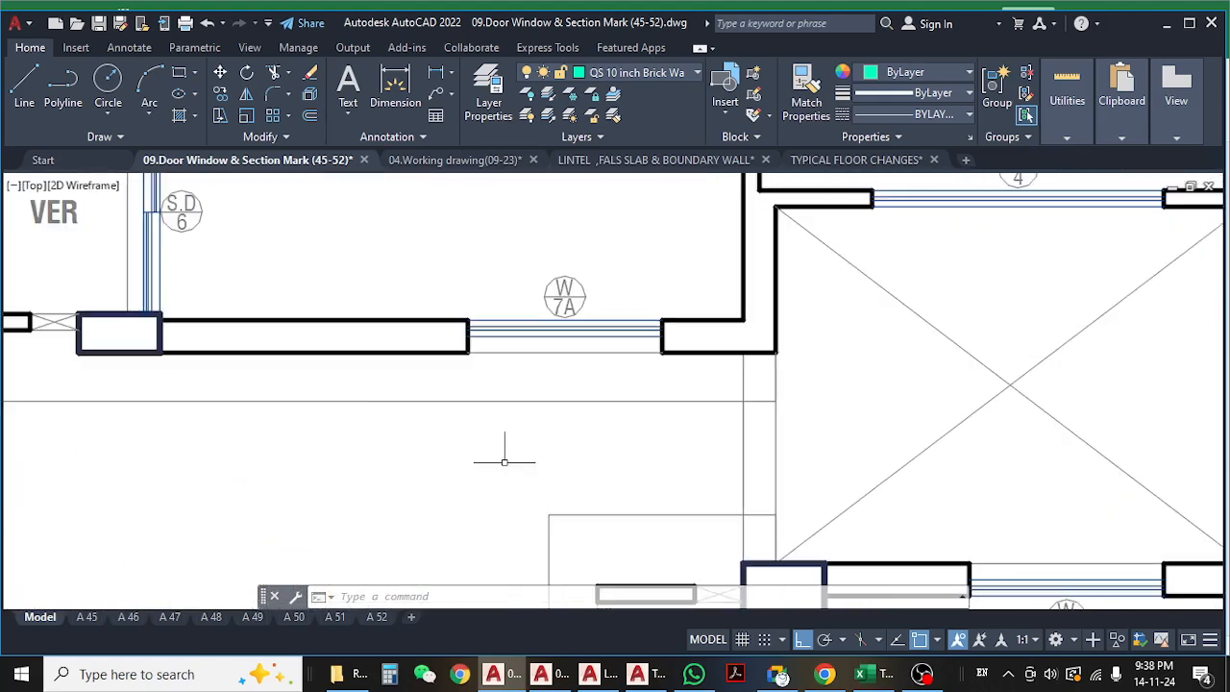
scroll(474, 350, down, 5)
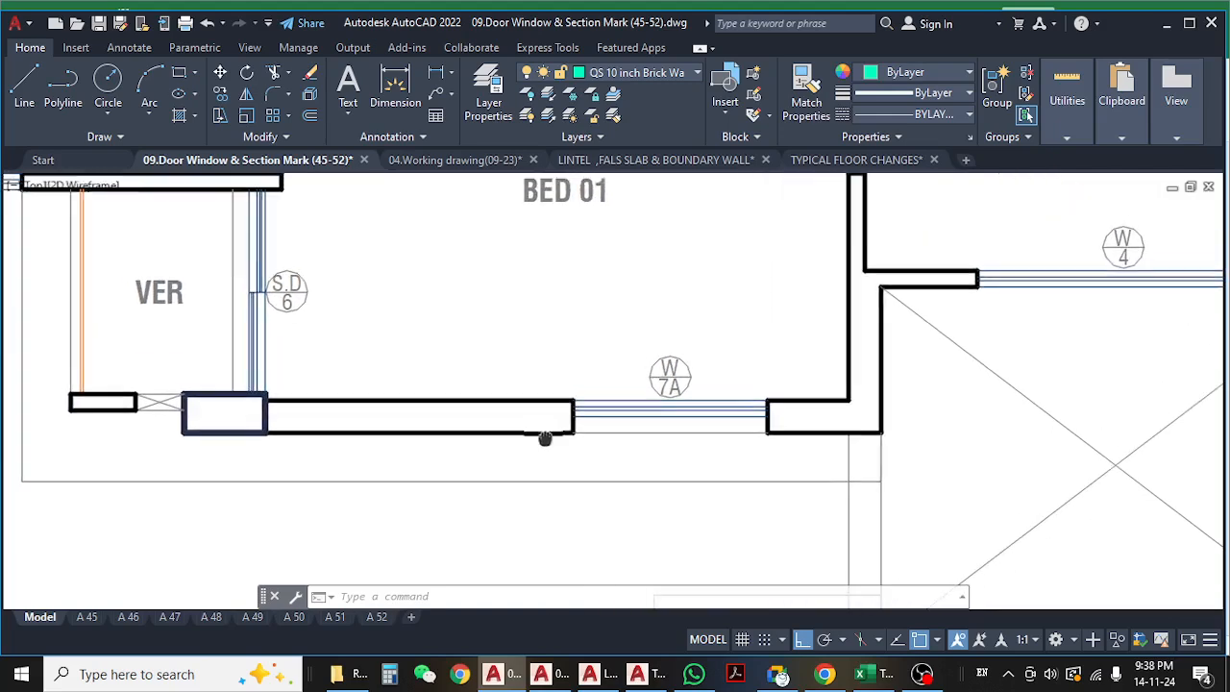
- Measure the thickness of the Bed 01 wall below door D2 with a linear dimension, without placing it
scroll(583, 369, up, 4)
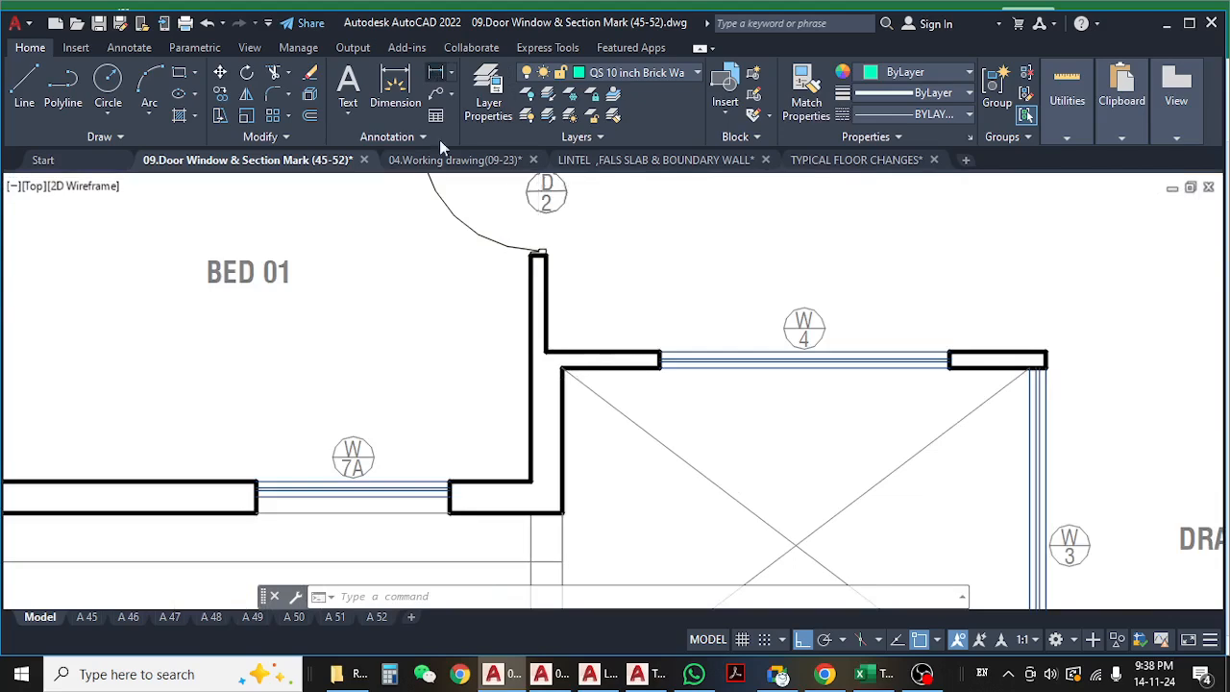
click(537, 255)
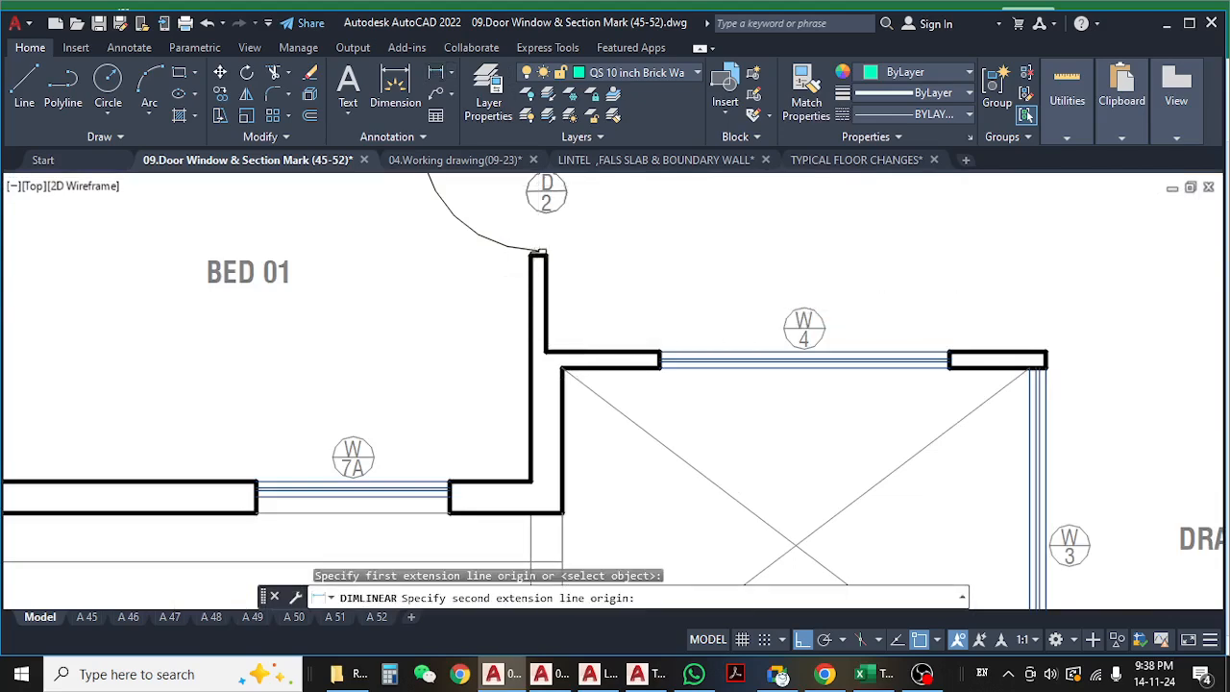
click(526, 329)
scroll(521, 329, up, 3)
scroll(529, 329, down, 2)
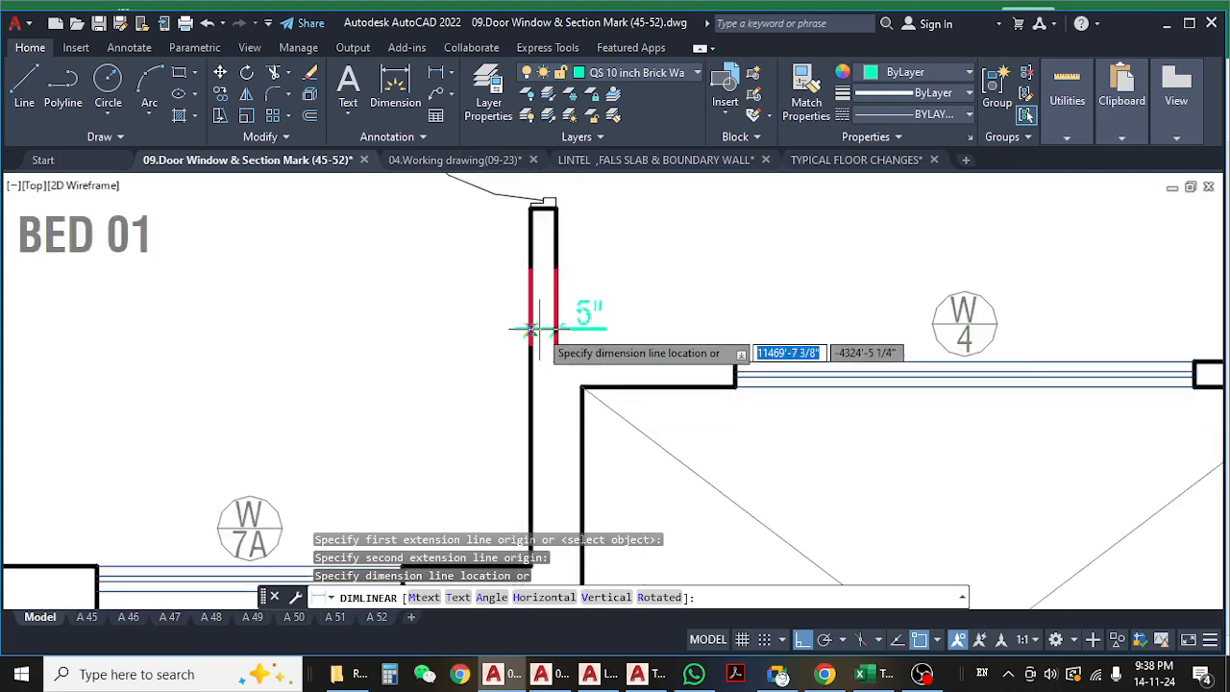
key(Escape)
- Measure the thickness of Bed 01's outer wall beside window W7A with a linear dimension, without placing it
scroll(541, 332, down, 4)
scroll(541, 415, up, 4)
key(space)
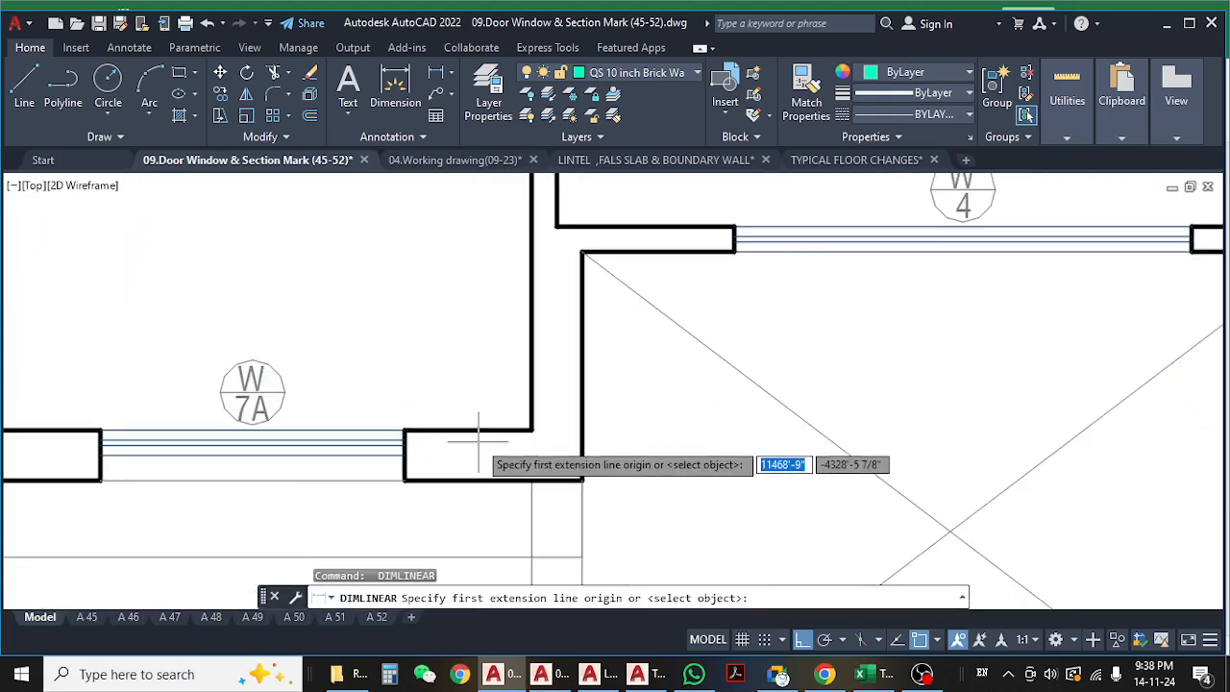
click(479, 428)
click(480, 480)
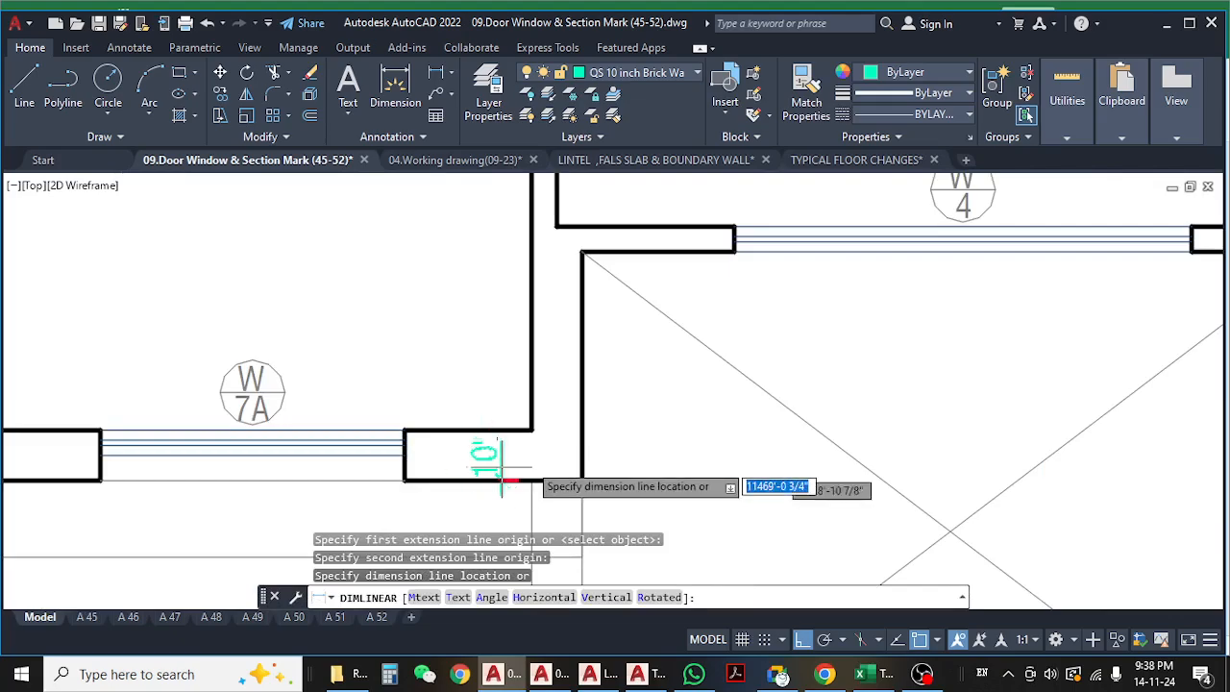
key(Escape)
- Measure the thickness of the Kitchen wall beside door D3 with a linear dimension, without placing it
scroll(512, 392, down, 3)
scroll(513, 392, down, 3)
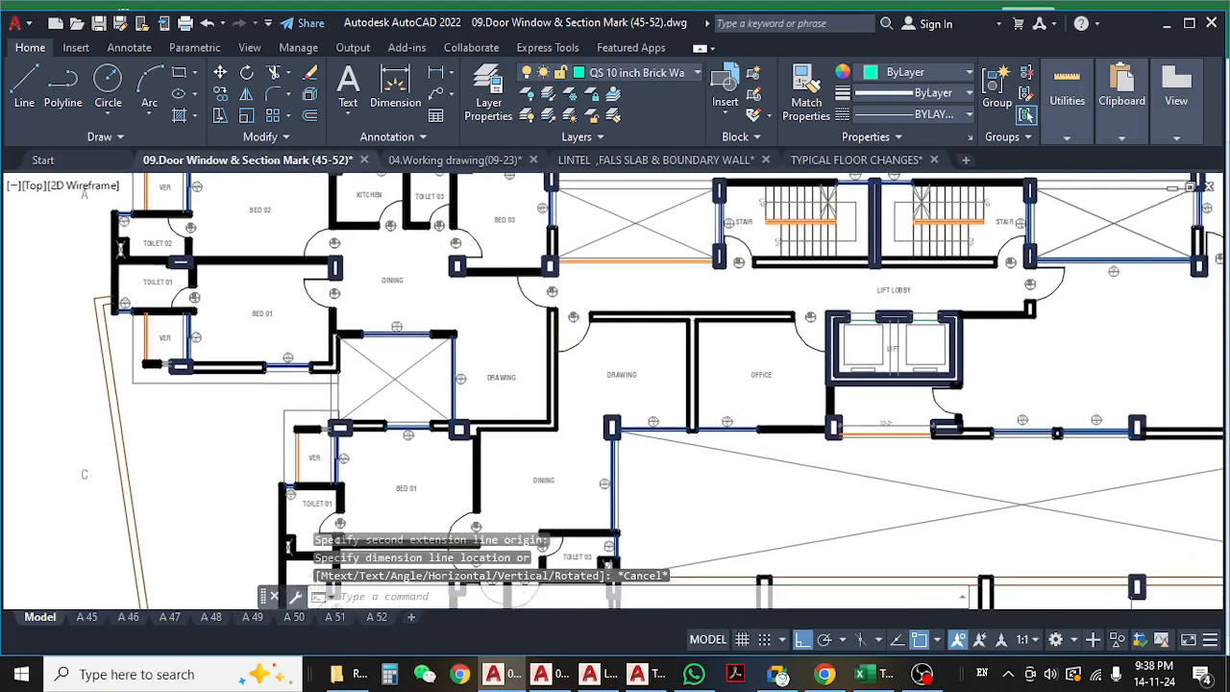
mouse_move(356, 462)
middle_down()
mouse_move(408, 347)
mouse_move(390, 463)
middle_up()
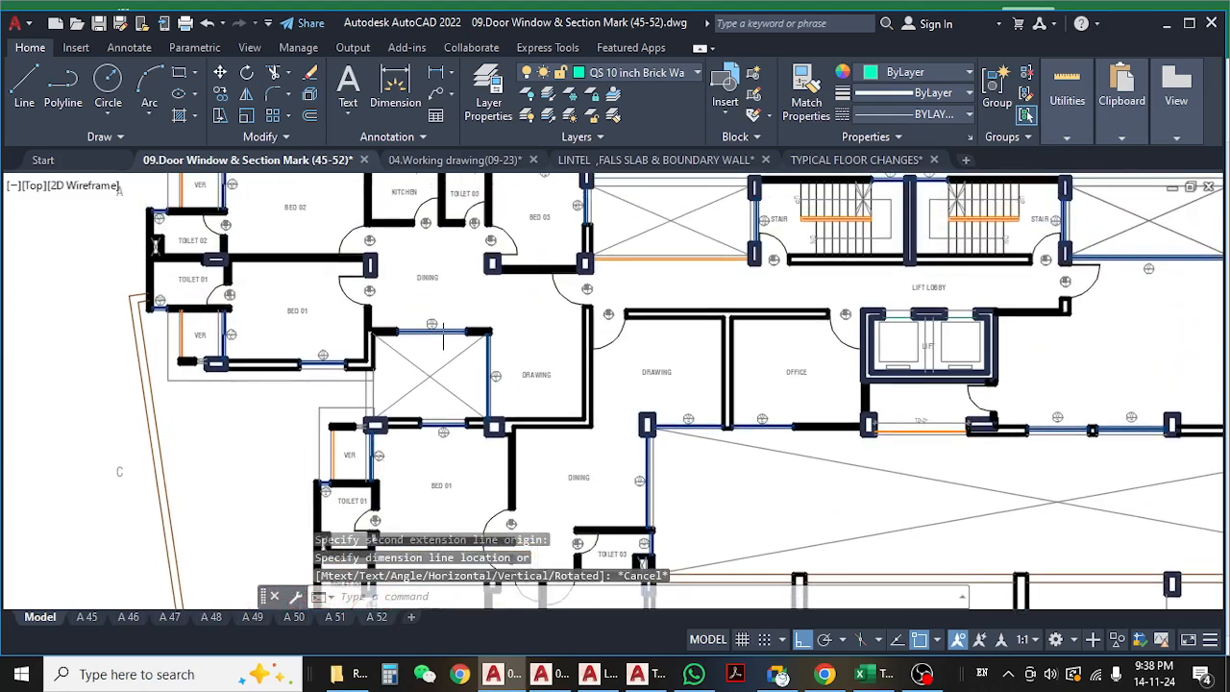
scroll(447, 315, up, 2)
middle_drag(454, 389, 462, 482)
scroll(410, 243, up, 4)
mouse_move(390, 274)
middle_down()
mouse_move(423, 352)
mouse_move(447, 374)
middle_up()
click(435, 73)
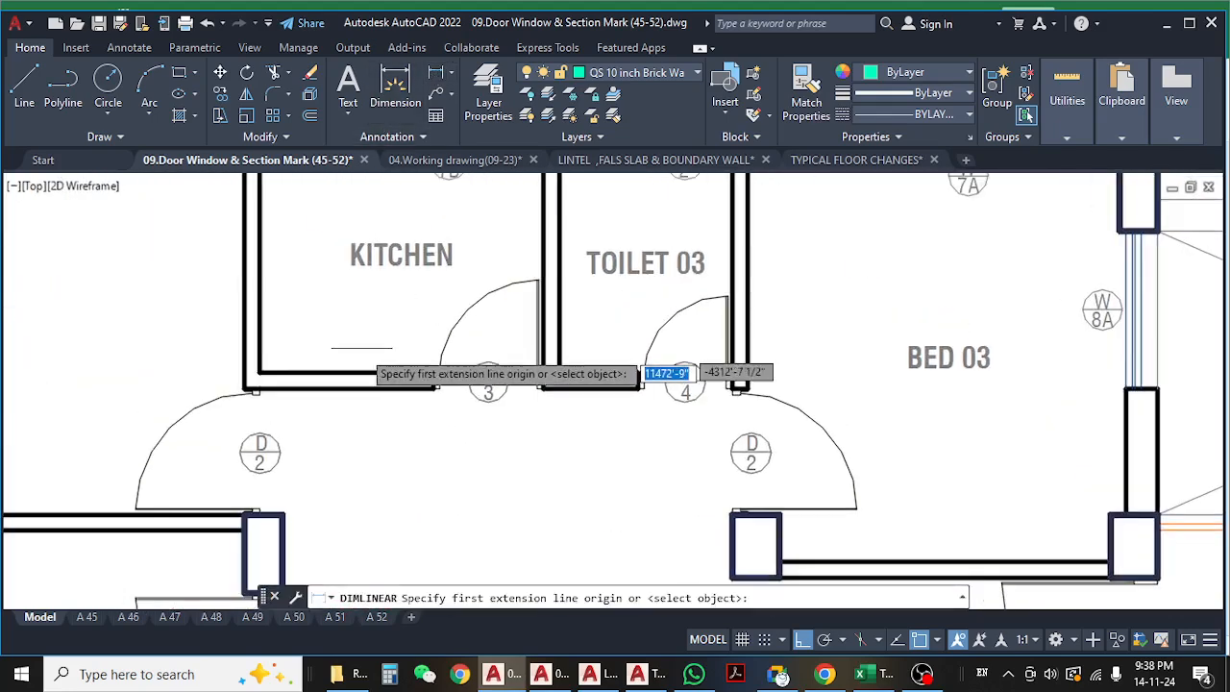
click(355, 383)
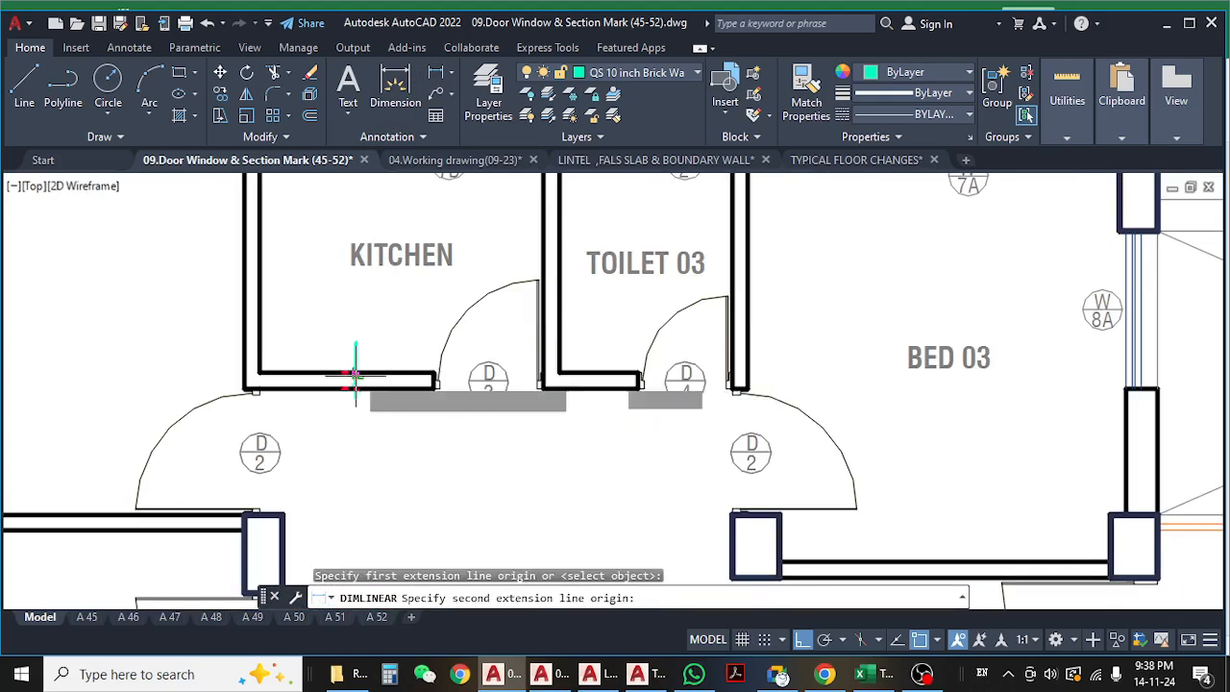
click(352, 365)
scroll(365, 374, up, 5)
scroll(375, 400, down, 8)
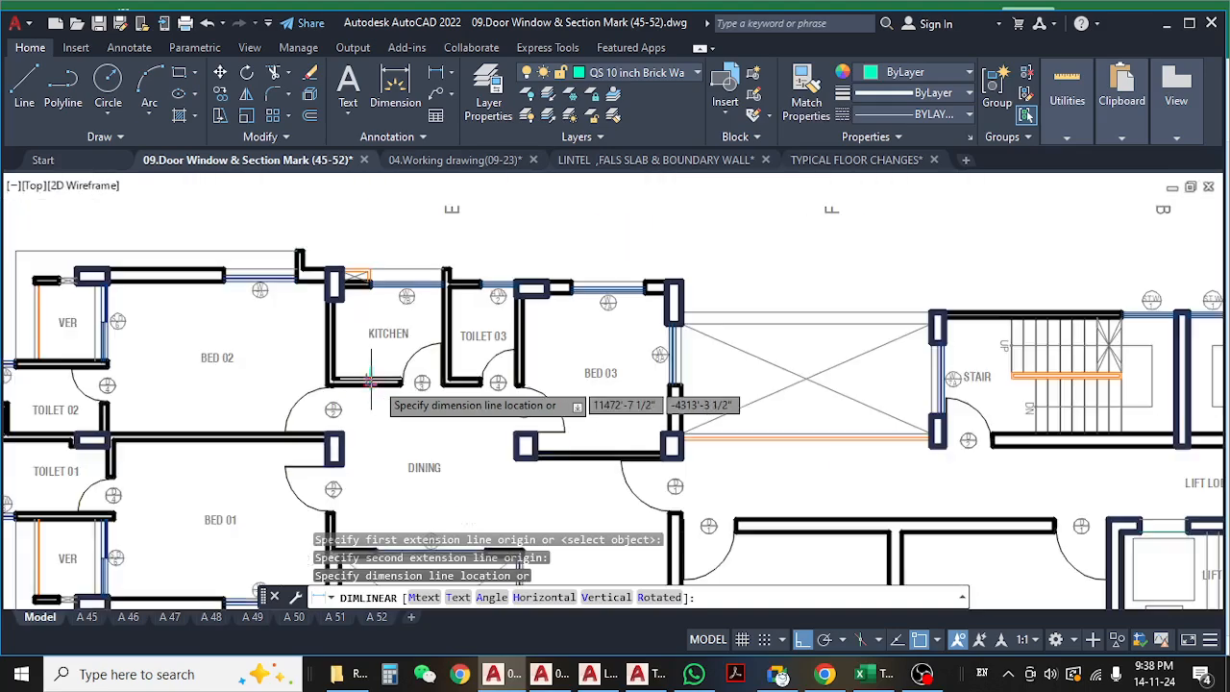
key(Escape)
- Place a linear dimension from the wall corner near window W4 to the column above Bed 01's door D2
middle_drag(471, 346, 454, 312)
scroll(434, 339, down, 6)
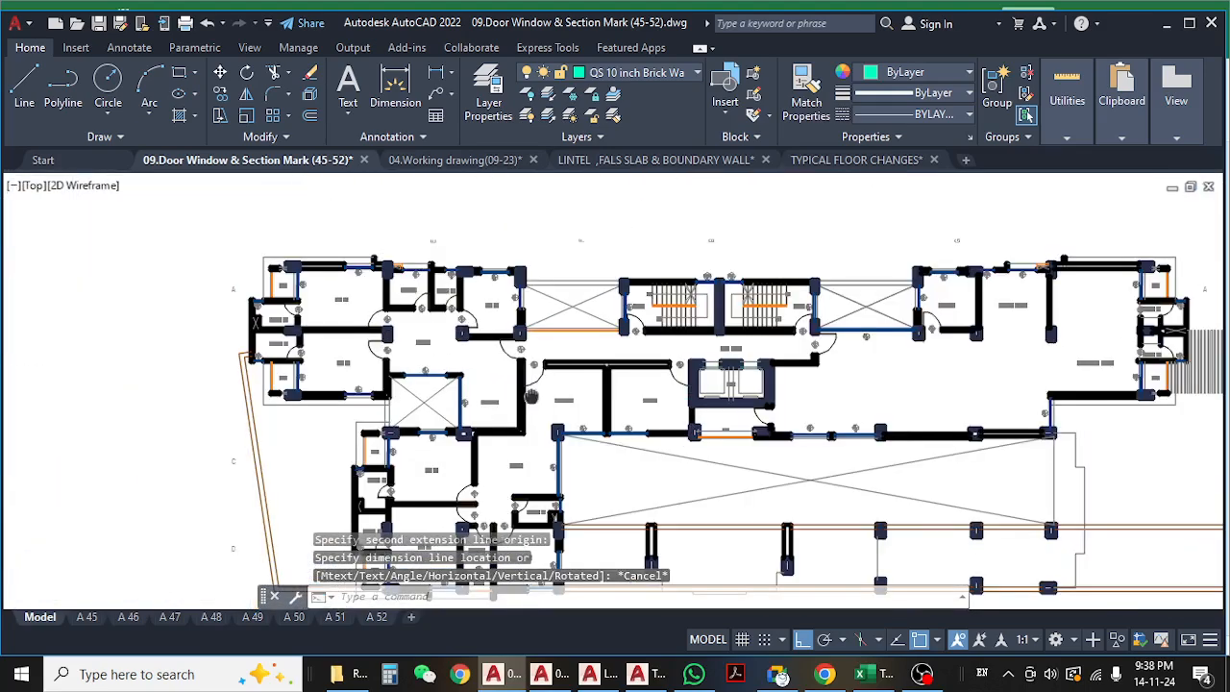
scroll(358, 397, up, 6)
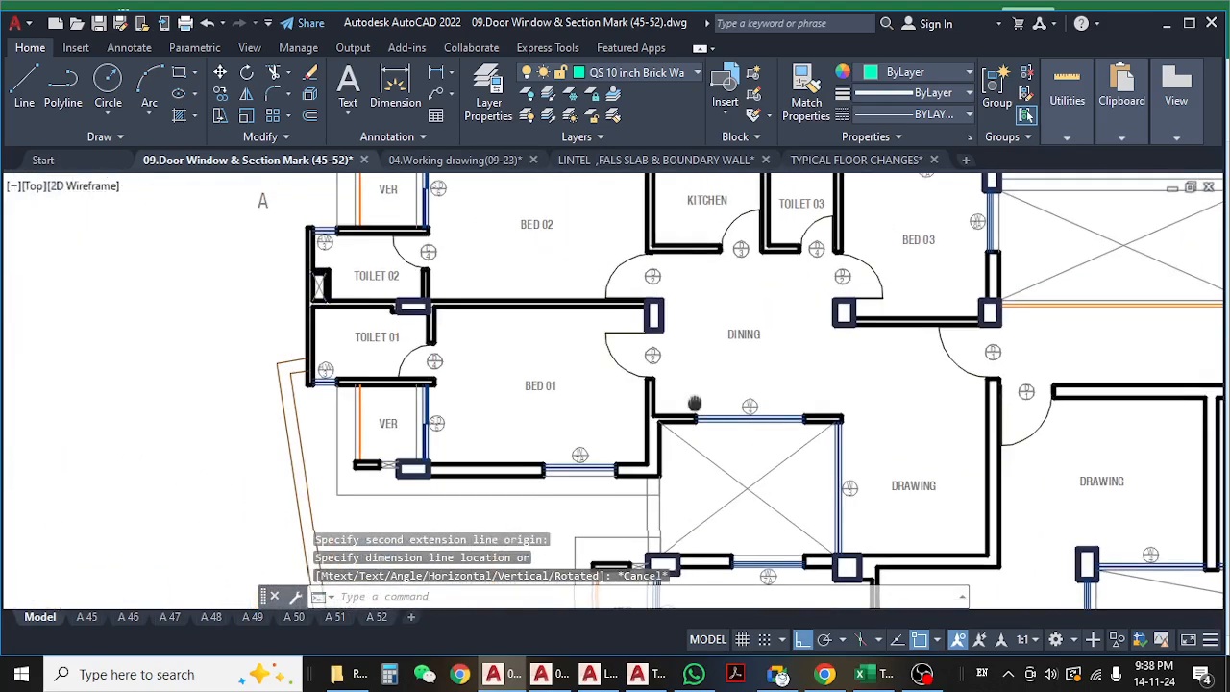
key(space)
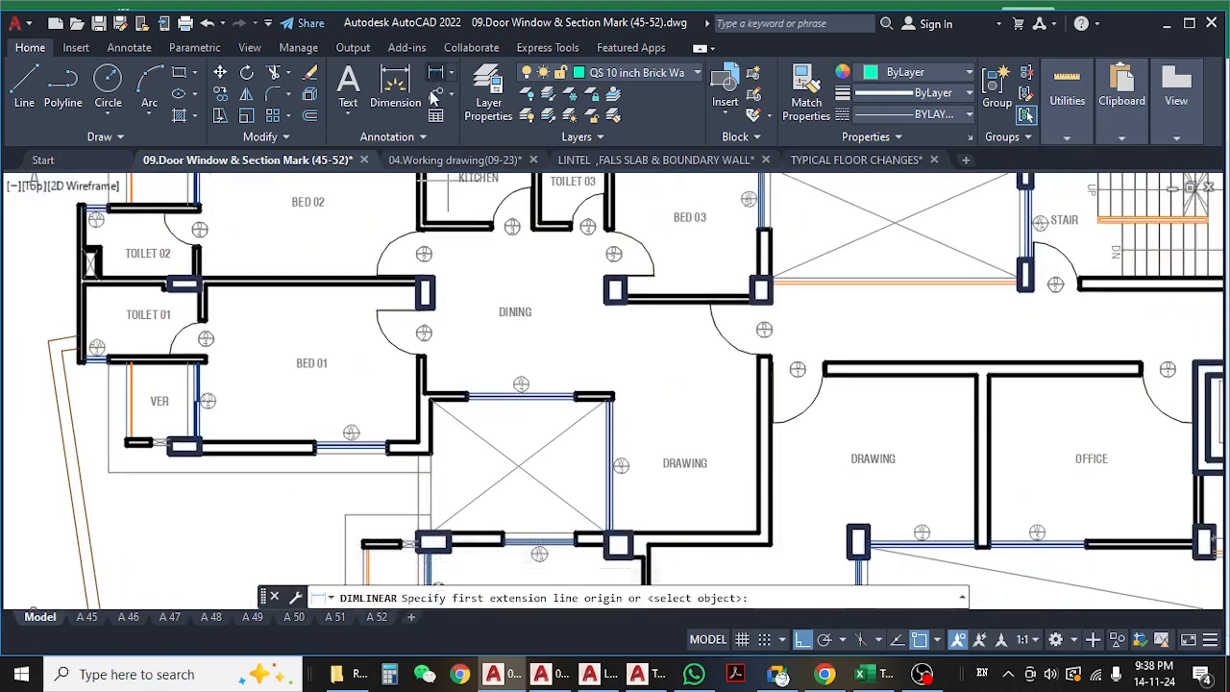
scroll(423, 394, up, 2)
scroll(411, 389, up, 2)
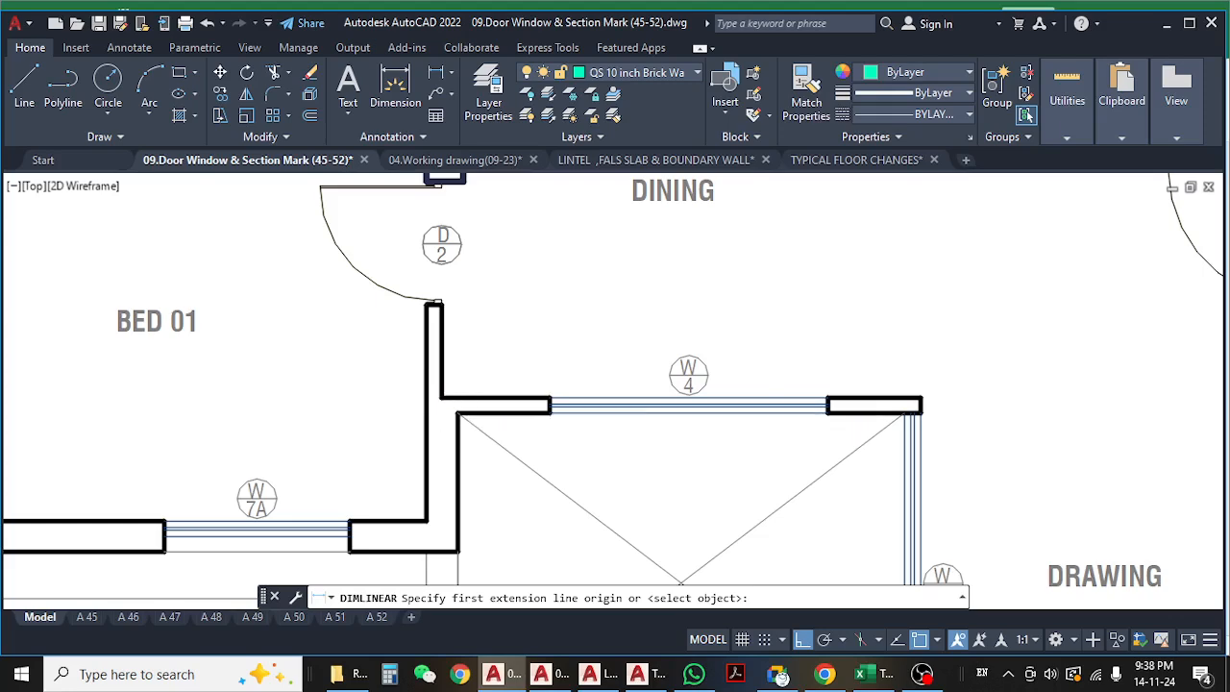
click(440, 396)
middle_drag(440, 308, 430, 381)
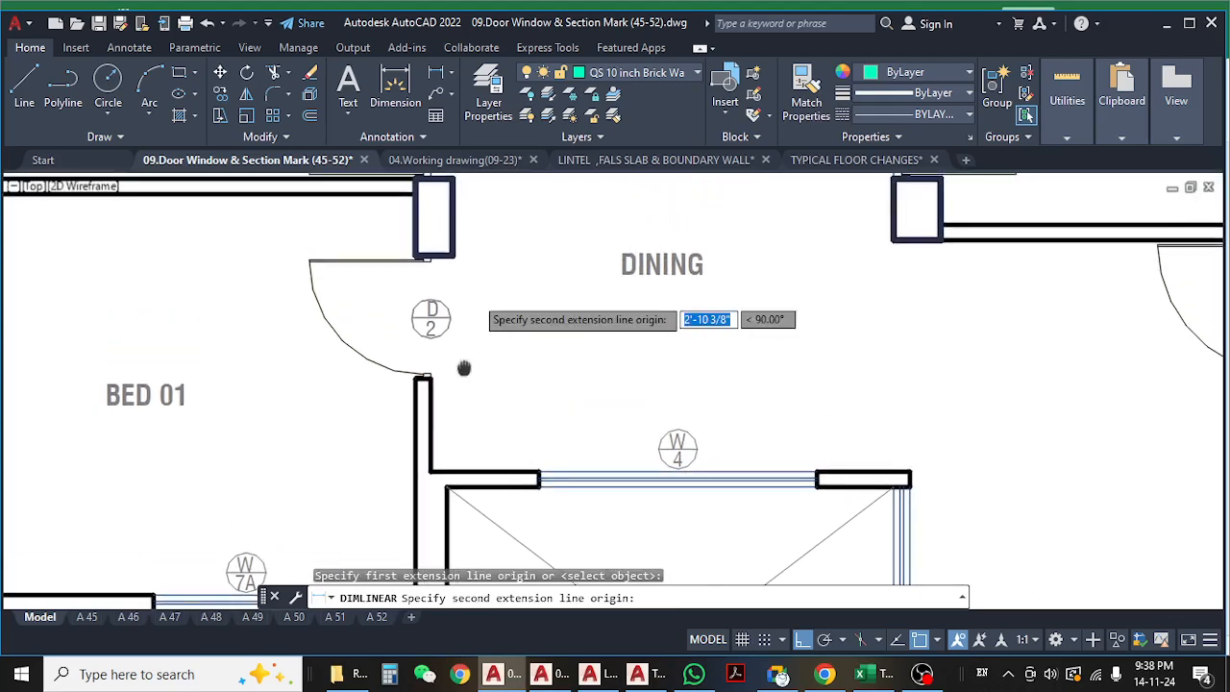
click(430, 254)
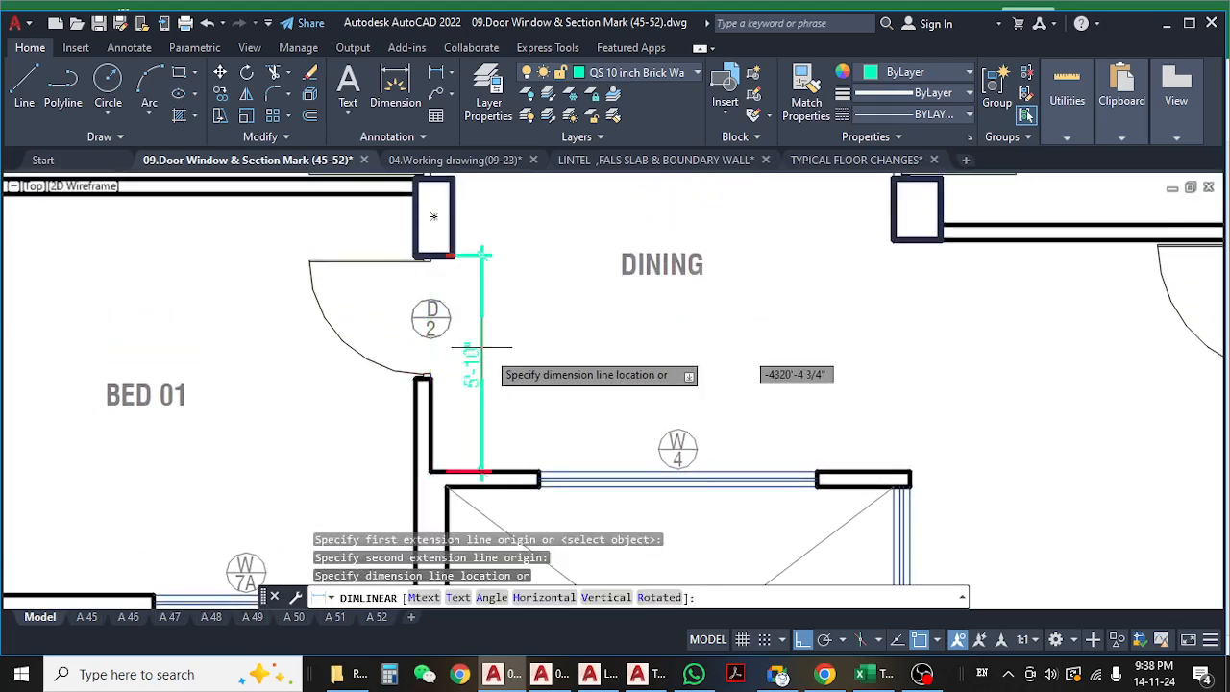
scroll(486, 356, up, 2)
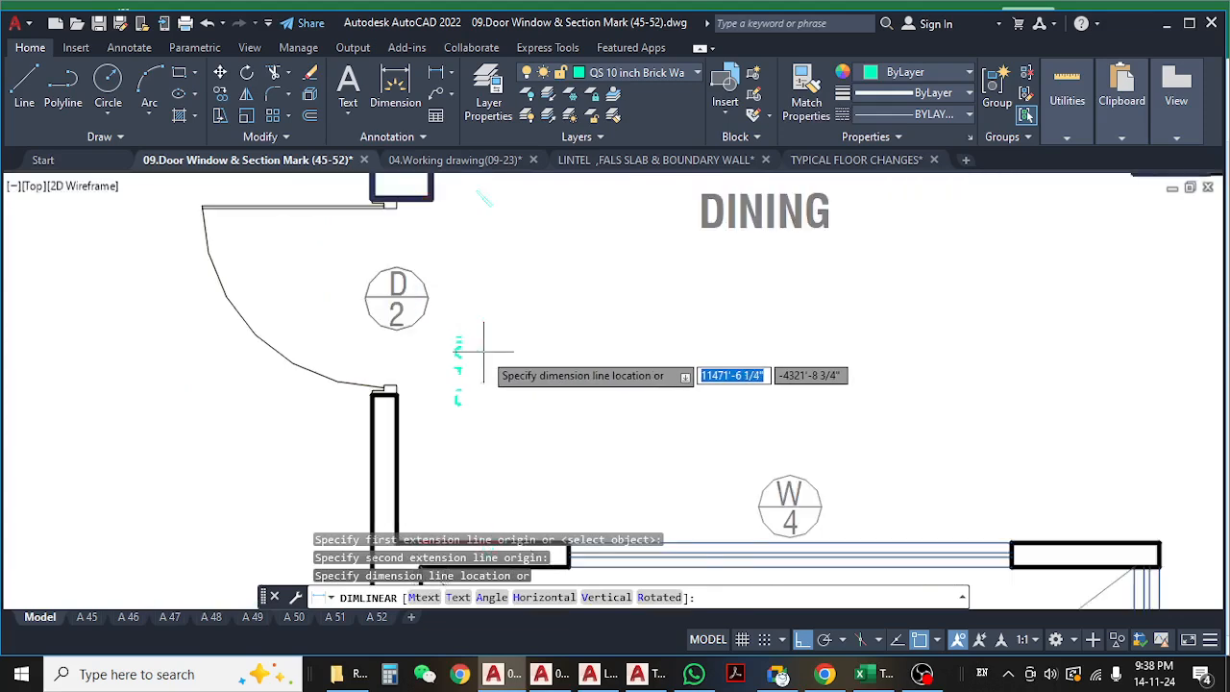
click(486, 348)
- Examine the dimensioned wall stretch at Bed 01's door D2 and the surrounding bedroom and dining walls
scroll(536, 339, down, 2)
scroll(522, 384, down, 2)
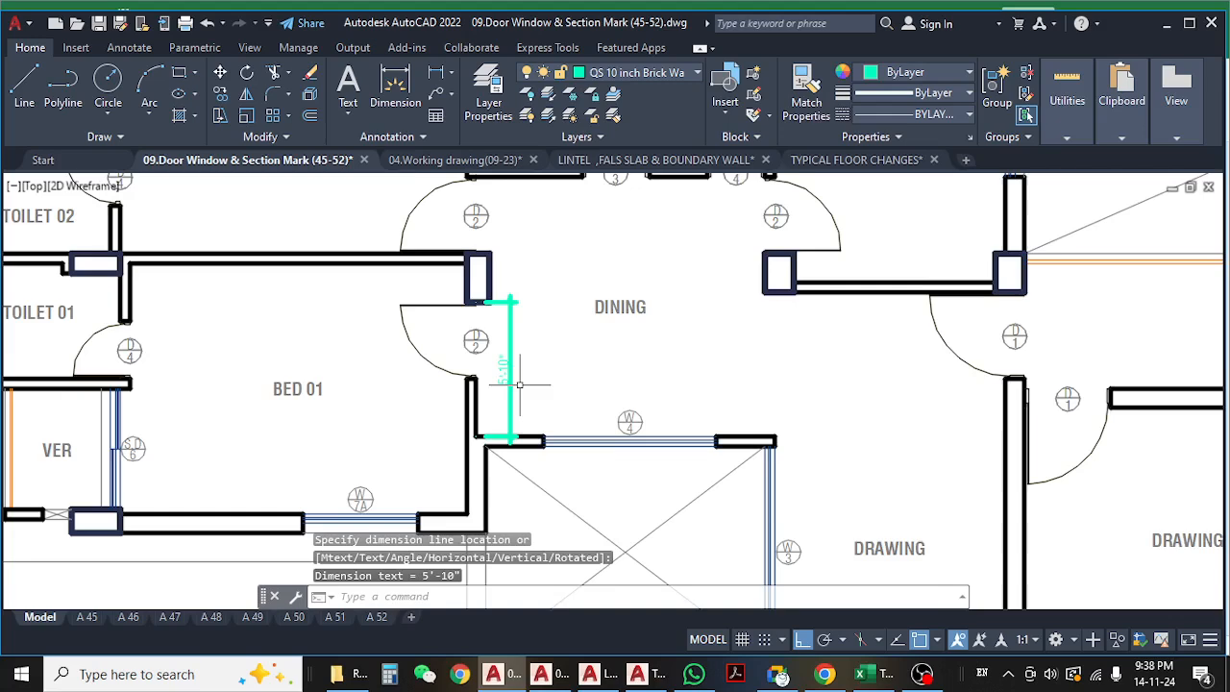
middle_drag(521, 384, 408, 379)
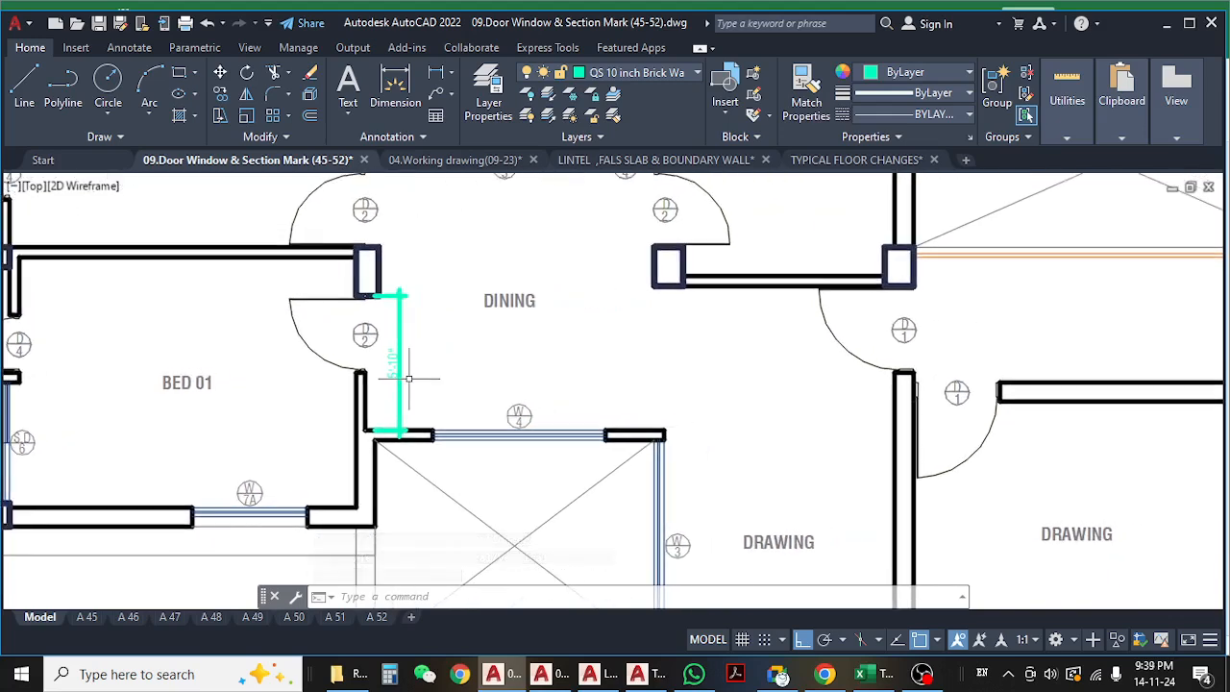
middle_drag(429, 375, 432, 398)
scroll(409, 384, up, 2)
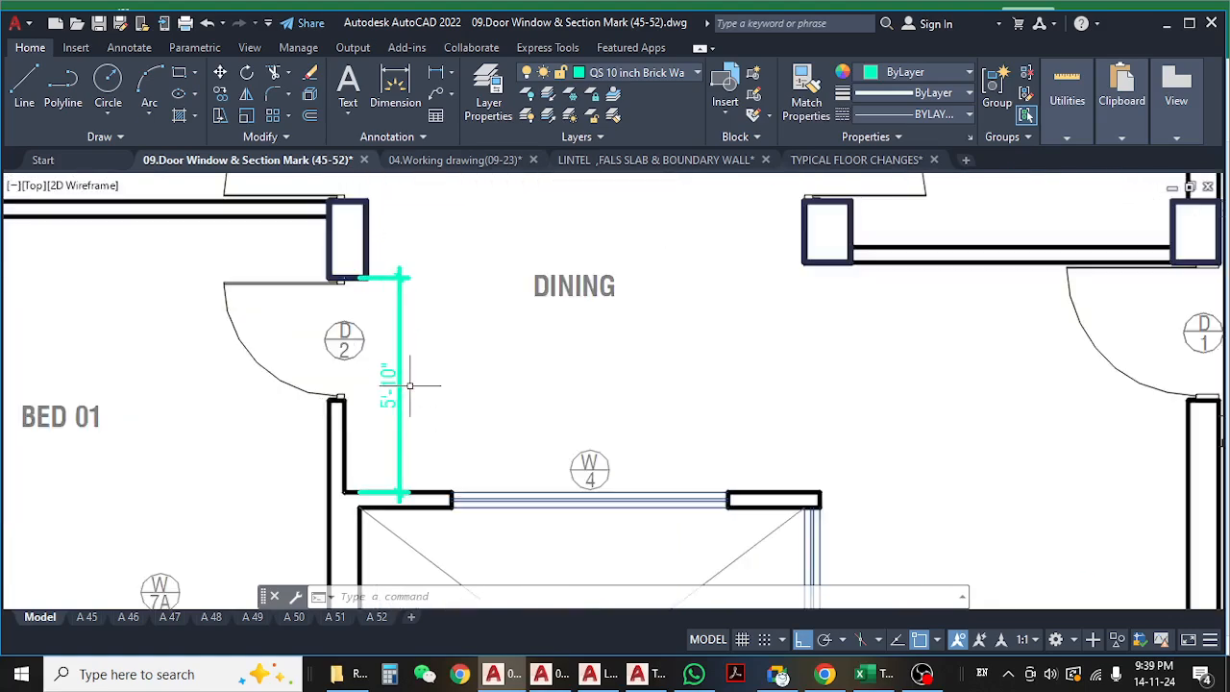
scroll(420, 367, down, 2)
scroll(405, 380, up, 2)
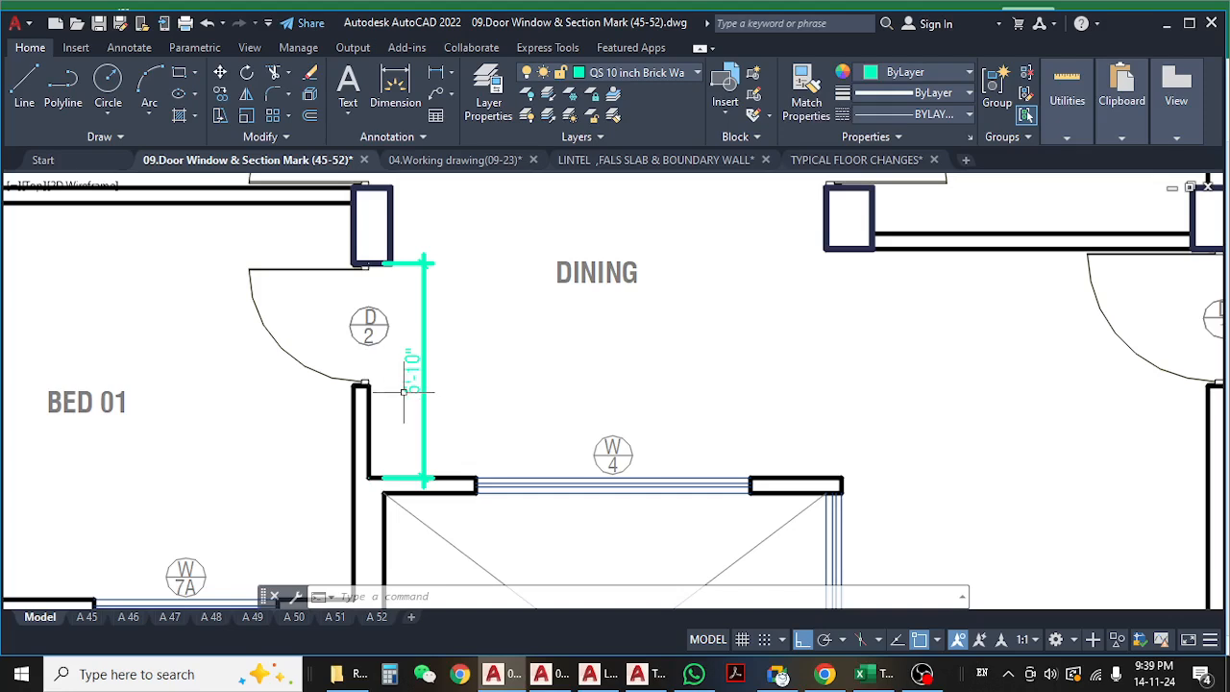
scroll(403, 391, down, 4)
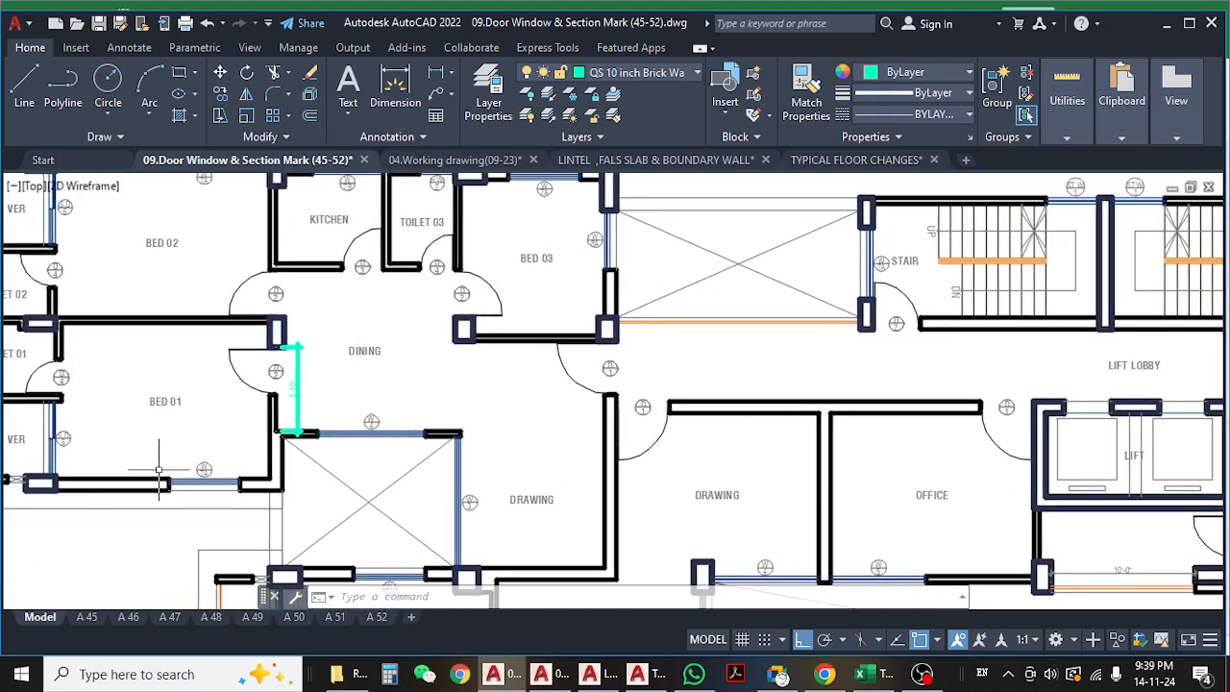
middle_drag(377, 415, 483, 433)
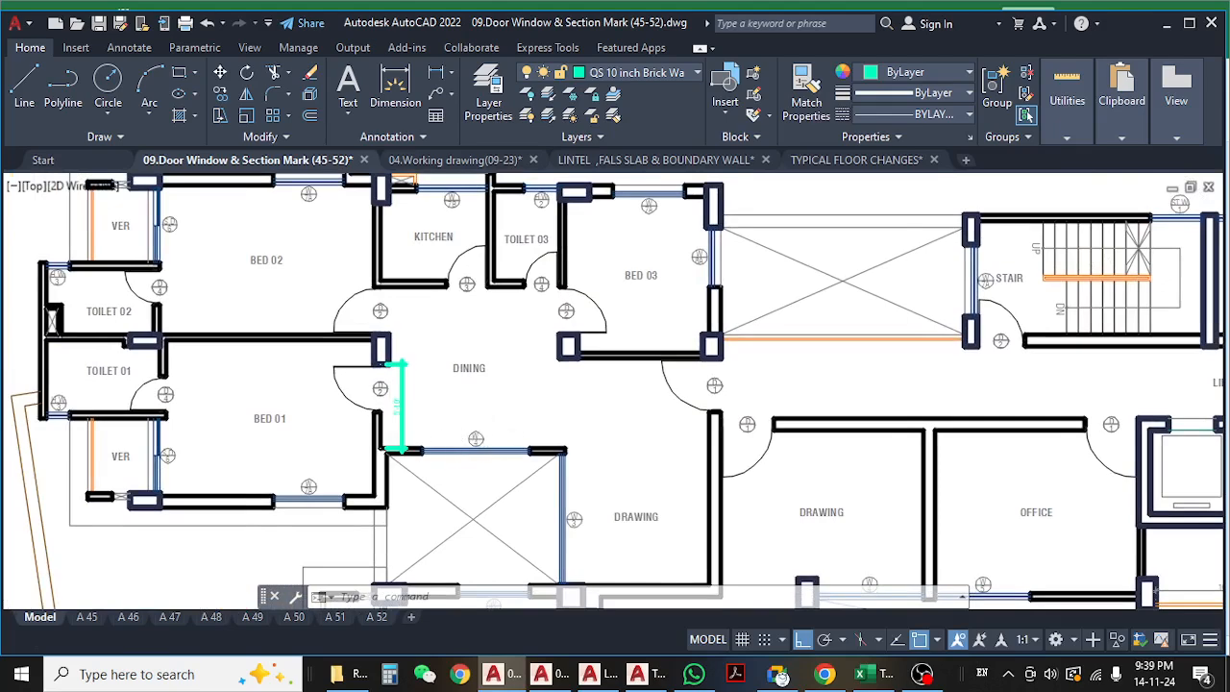
- Erase the linear dimension beside Bed 01's door D2
click(400, 403)
text(e)
key(space)
- Examine the walls and the D1 and D2 doors between the lift lobby, stair and window W1
middle_drag(513, 409, 269, 409)
middle_drag(721, 438, 596, 381)
scroll(580, 387, down, 2)
mouse_move(739, 420)
middle_down()
mouse_move(563, 409)
mouse_move(431, 425)
mouse_move(601, 446)
middle_up()
scroll(461, 404, up, 2)
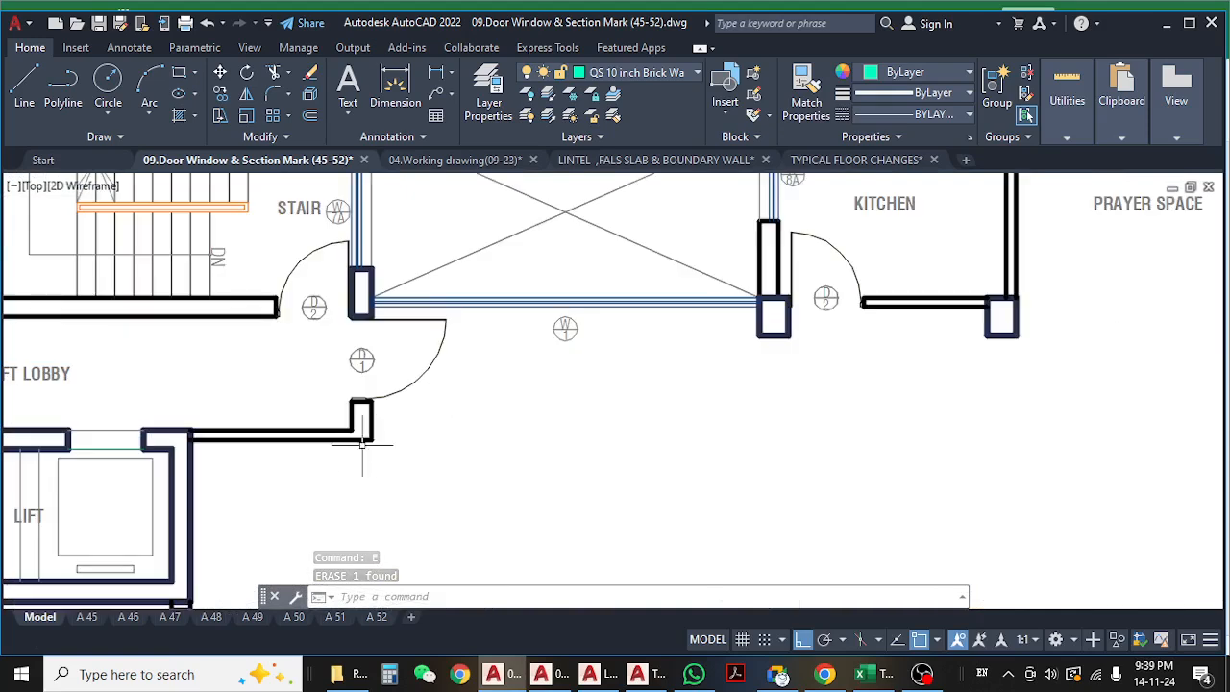
scroll(307, 431, up, 2)
middle_drag(339, 439, 541, 433)
scroll(541, 434, down, 1)
scroll(541, 432, down, 2)
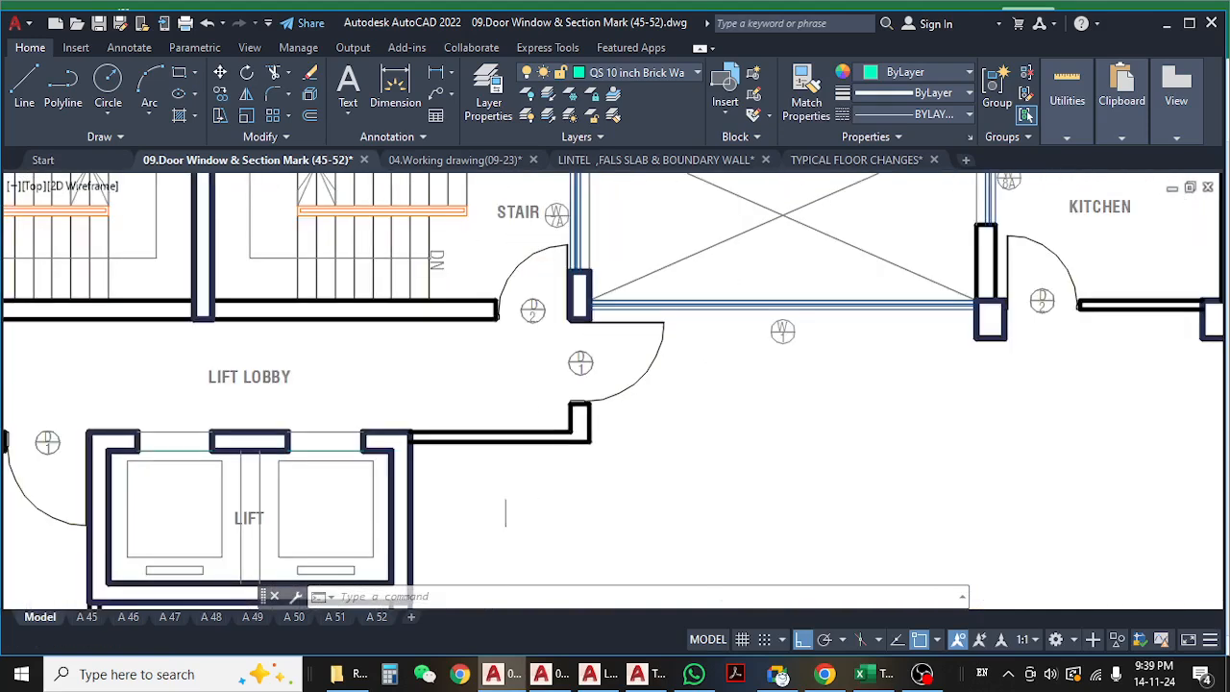
- Switch to the Excel estimate and look over the 2nd, 3rd and 4th floor wall, deduction and lintel rows
click(860, 673)
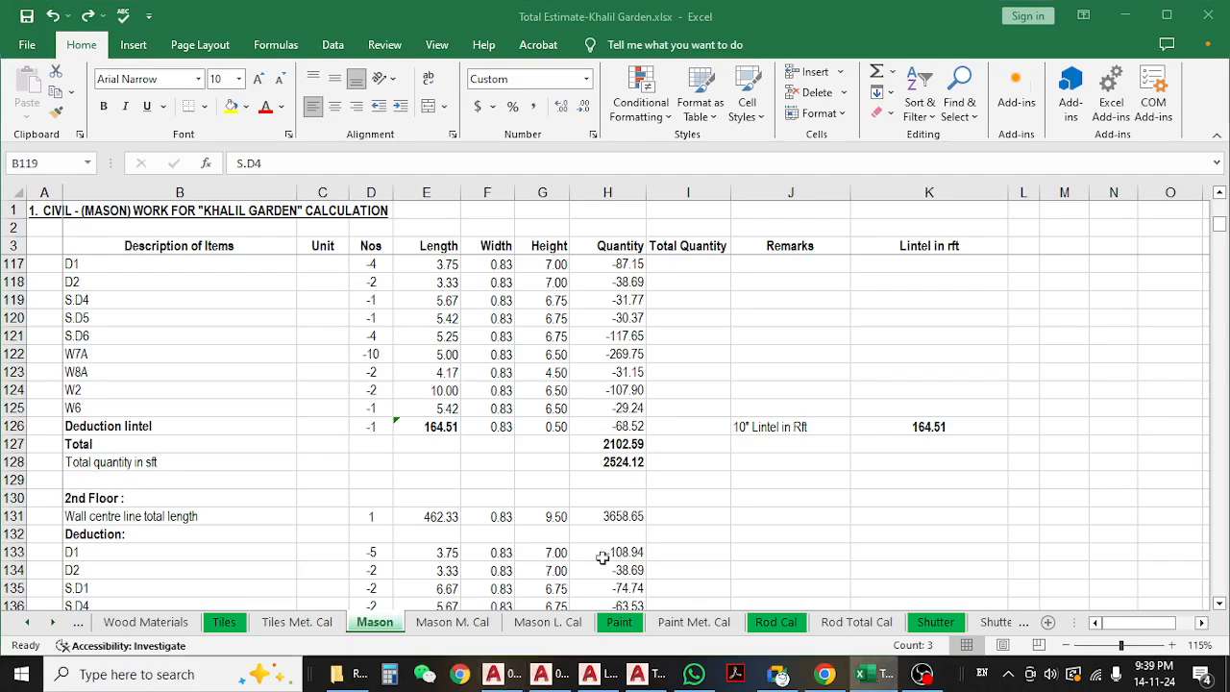
scroll(491, 423, down, 9)
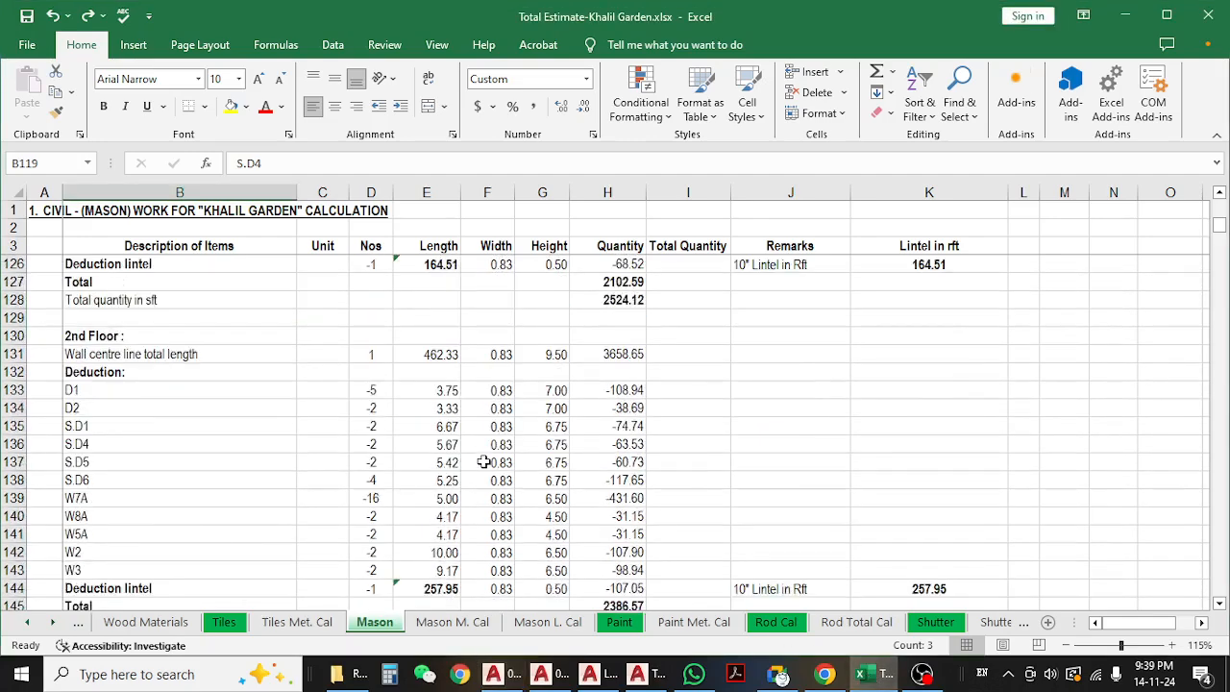
scroll(487, 460, down, 7)
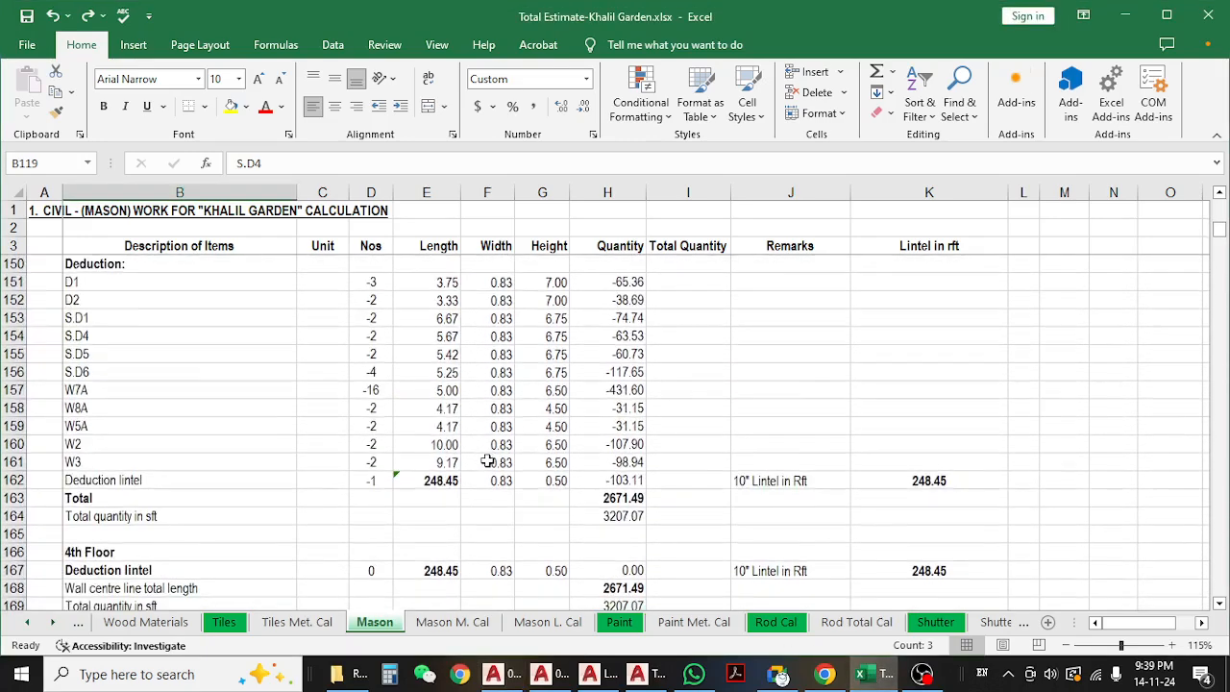
scroll(487, 460, up, 8)
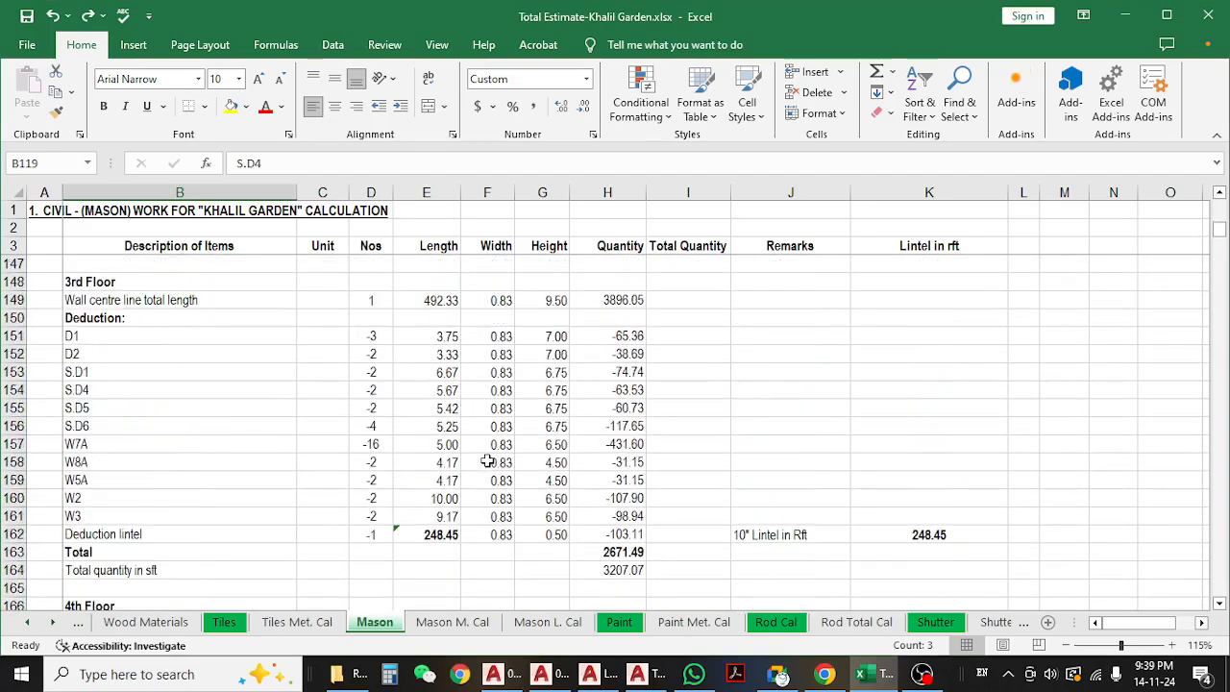
- Examine the 3rd Floor wall length, width and height along with its door, window and lintel deduction rows
click(220, 389)
scroll(467, 393, down, 2)
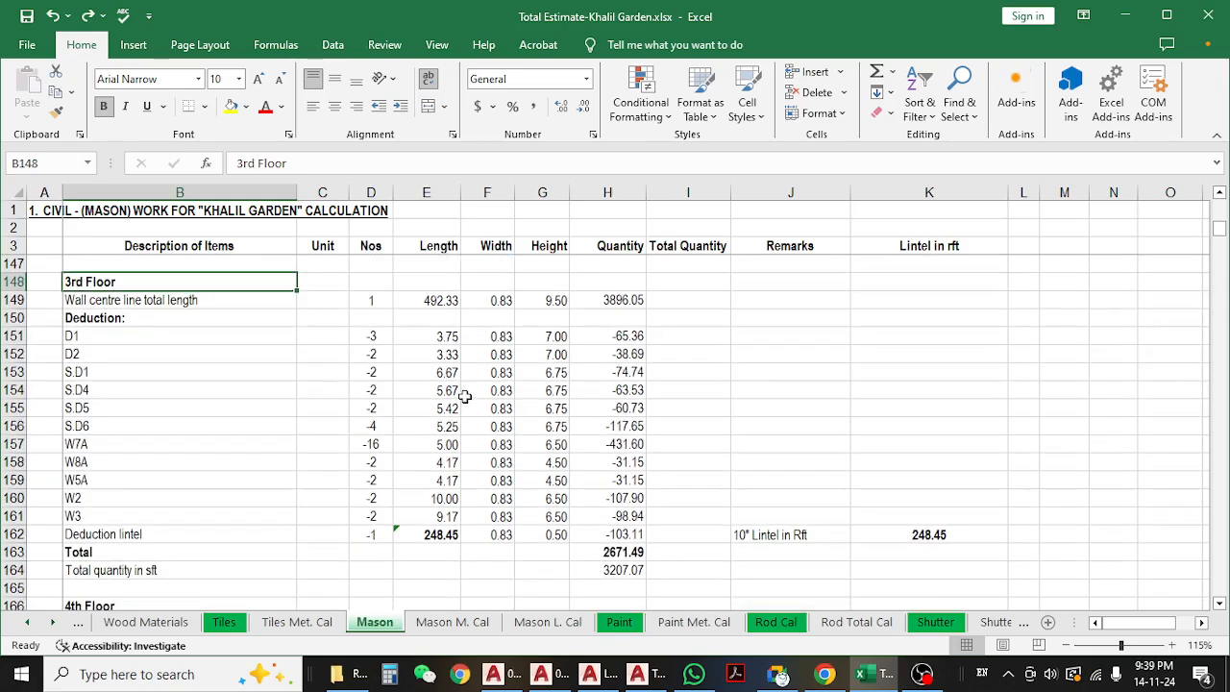
click(471, 388)
scroll(465, 483, down, 2)
scroll(462, 481, up, 3)
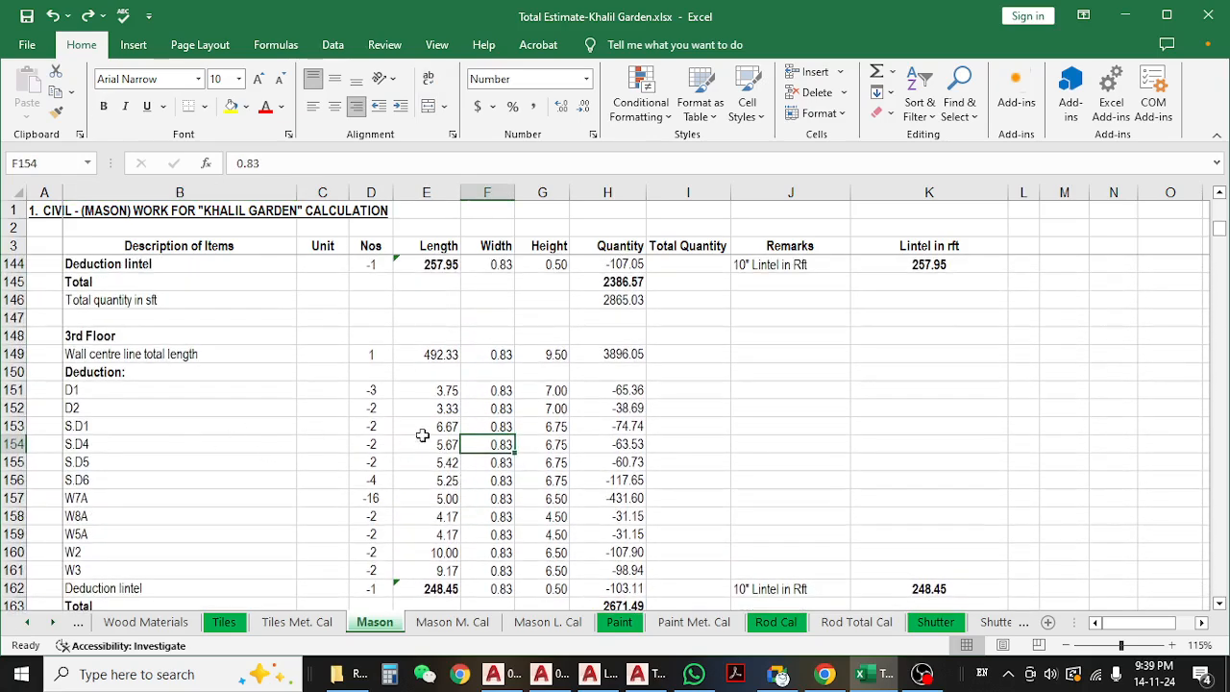
click(411, 353)
click(527, 356)
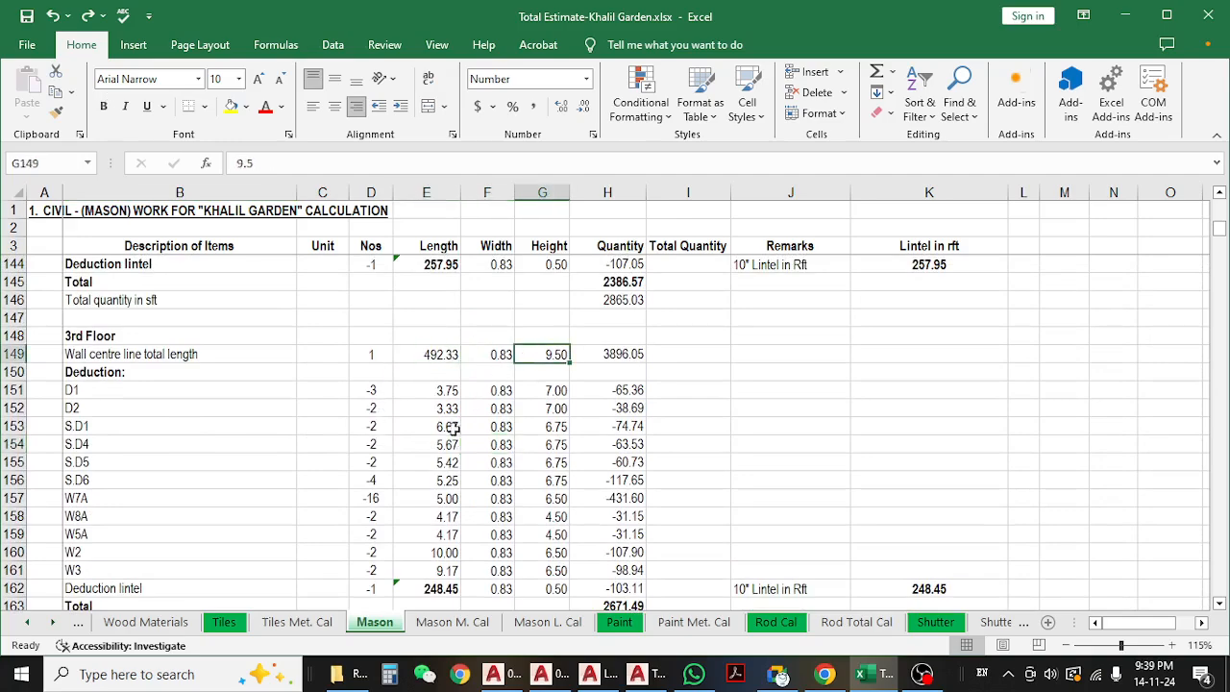
scroll(406, 475, down, 2)
click(340, 490)
scroll(449, 470, down, 2)
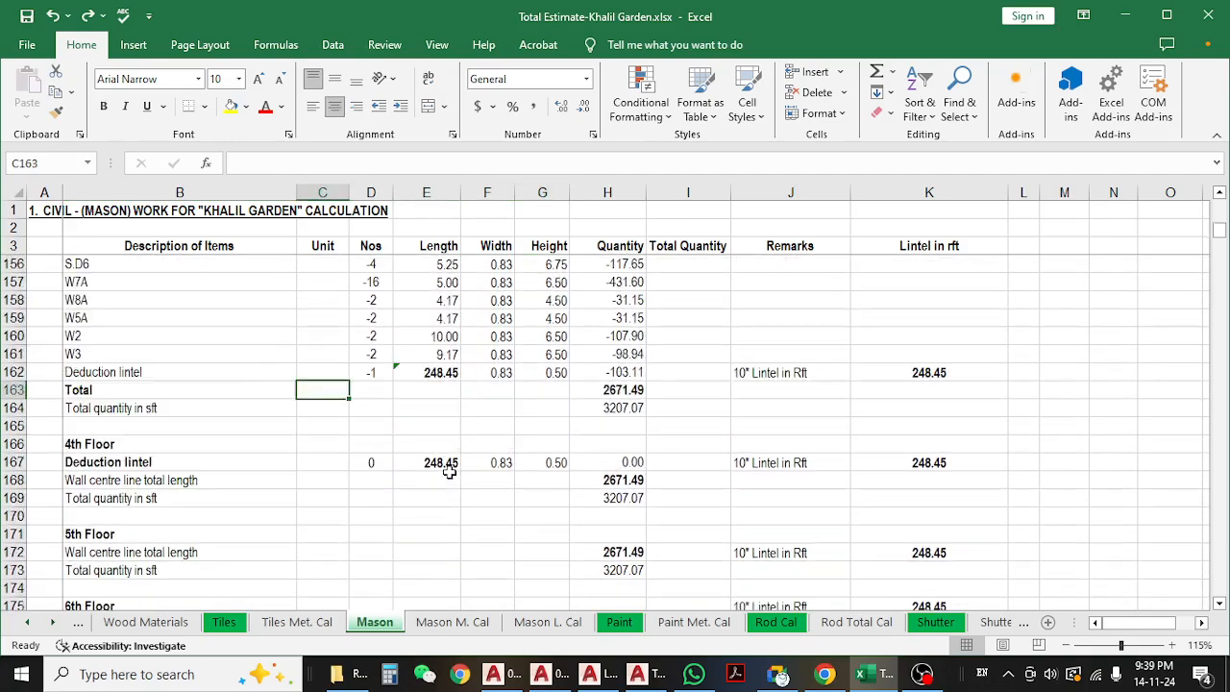
- Check the 4th Floor's lintel deduction length and quantity, wall quantity and total quantity in sft
click(424, 444)
scroll(426, 462, down, 3)
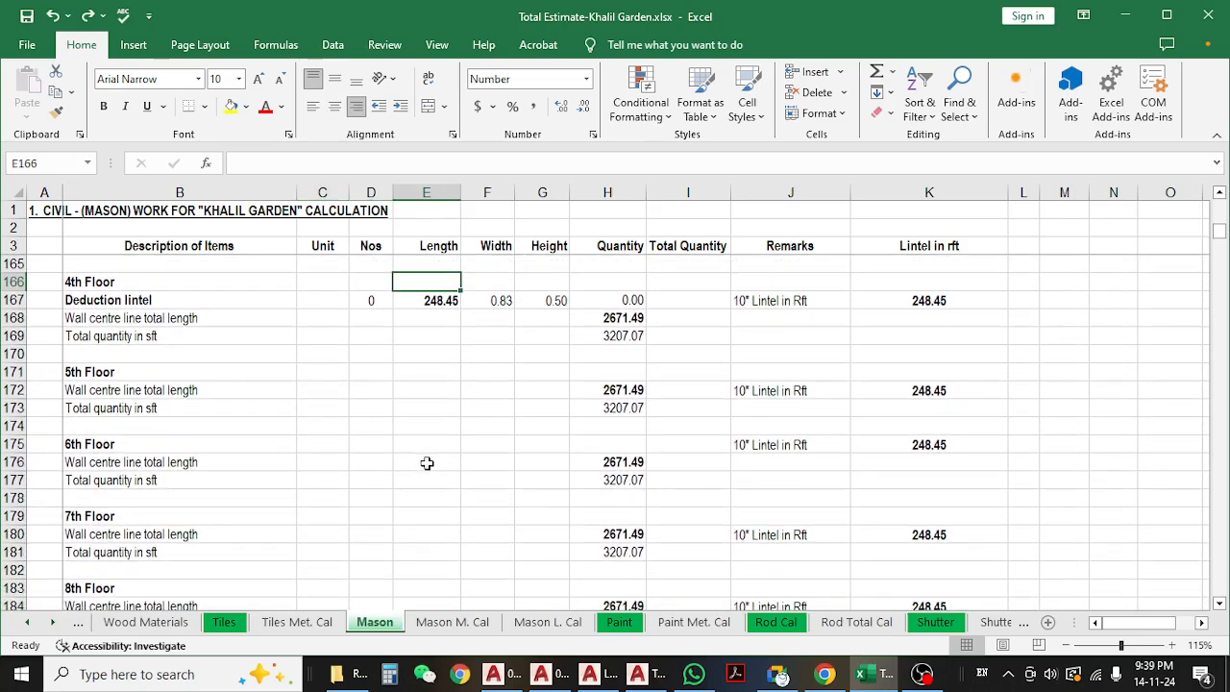
click(424, 301)
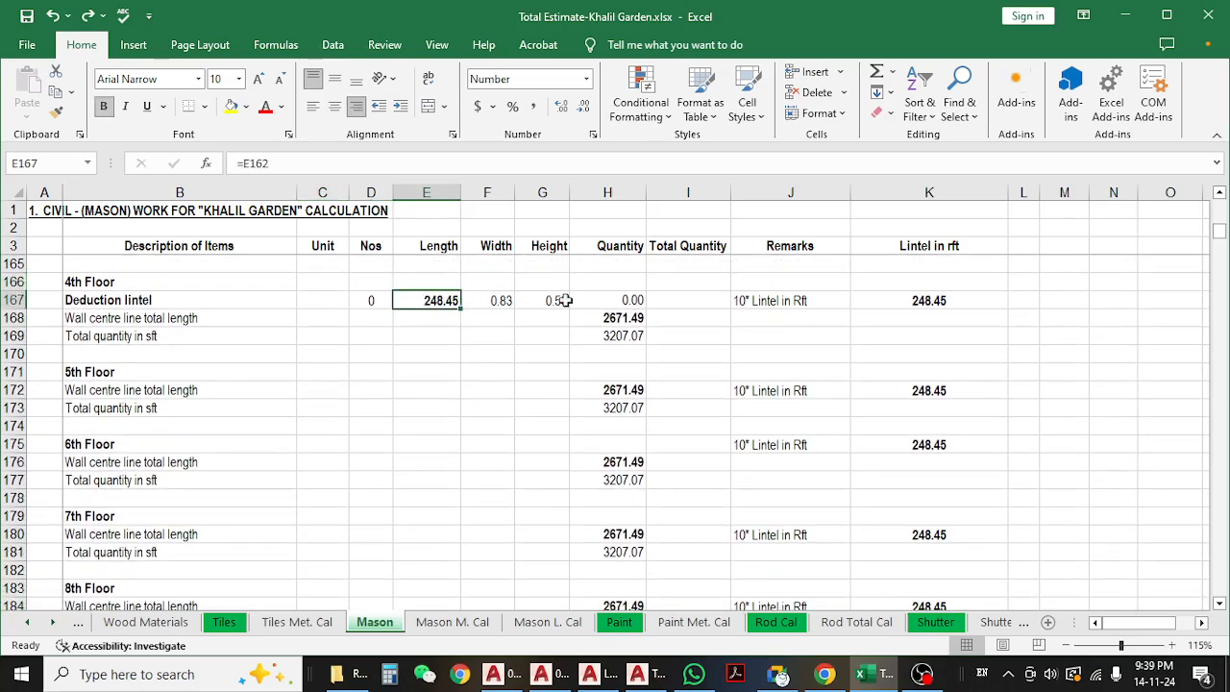
click(616, 301)
click(607, 318)
click(607, 335)
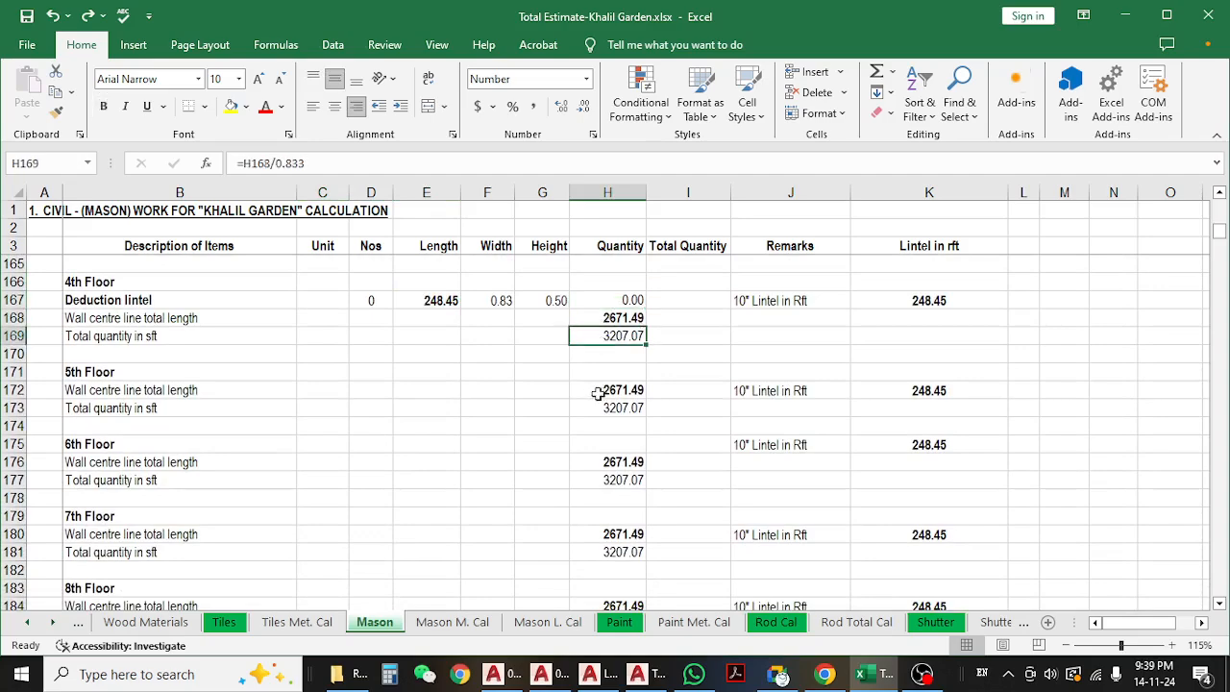
- Check the wall centre line quantities of the 5th, 8th and 9th floors against the neighbouring floors' rows
click(607, 390)
scroll(609, 385, down, 3)
click(608, 447)
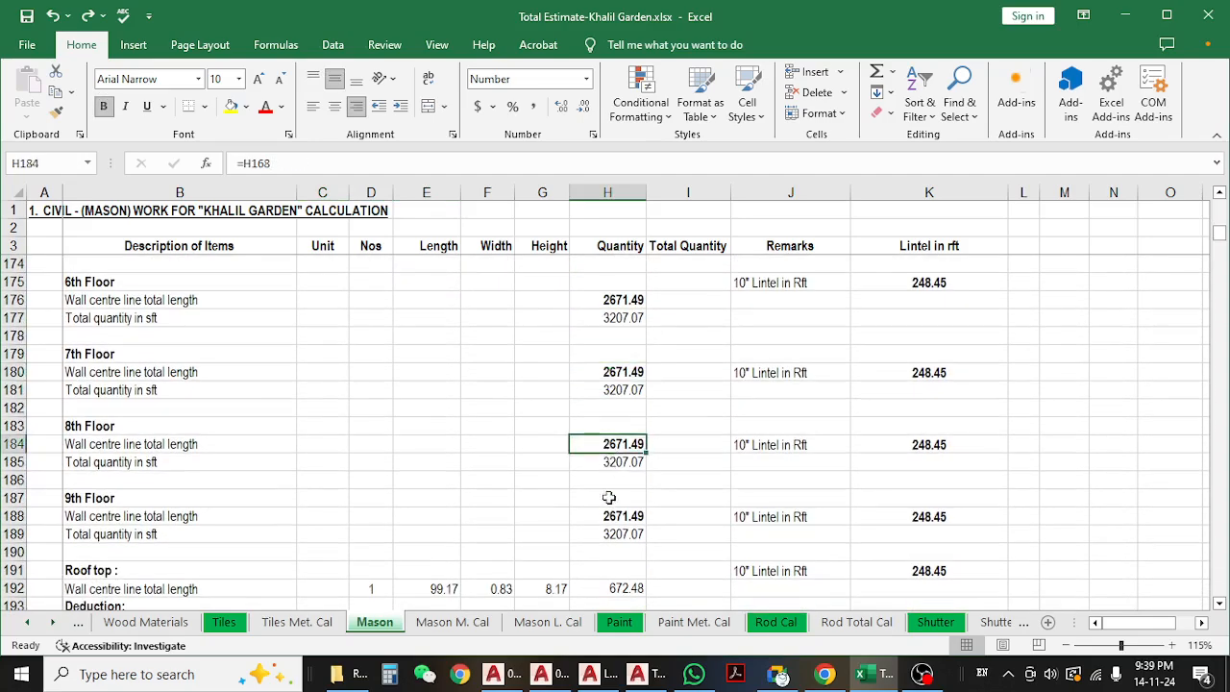
click(611, 515)
scroll(615, 513, down, 1)
scroll(611, 507, up, 2)
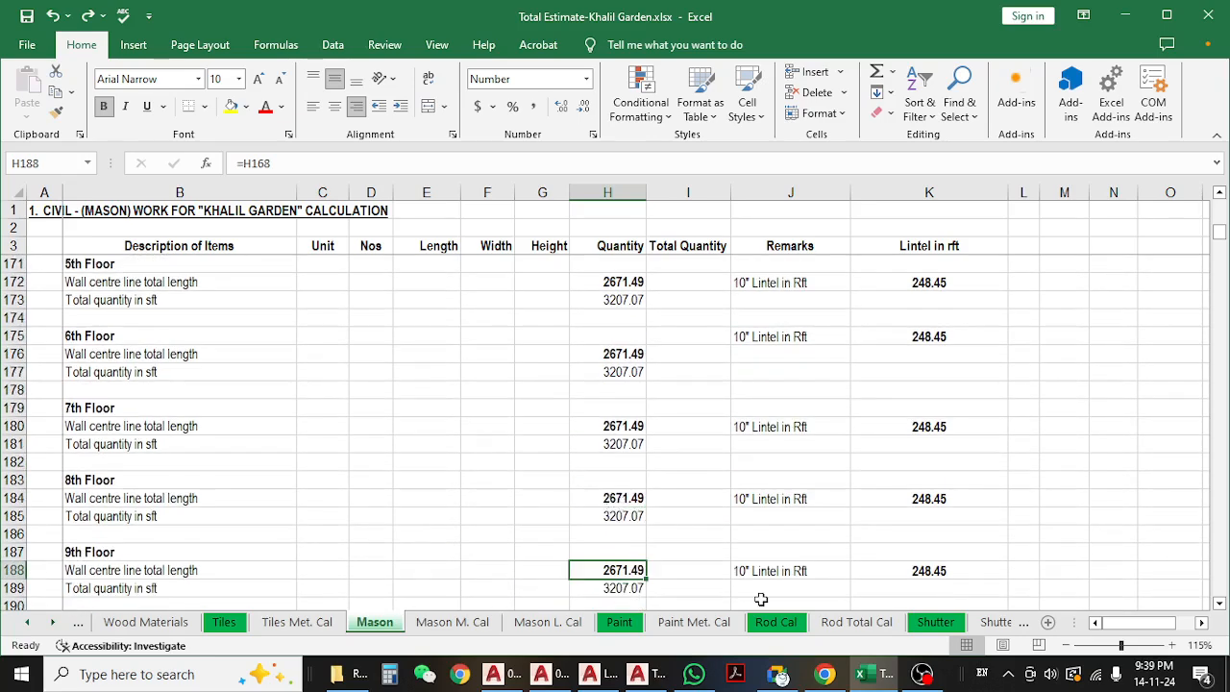
scroll(404, 374, up, 2)
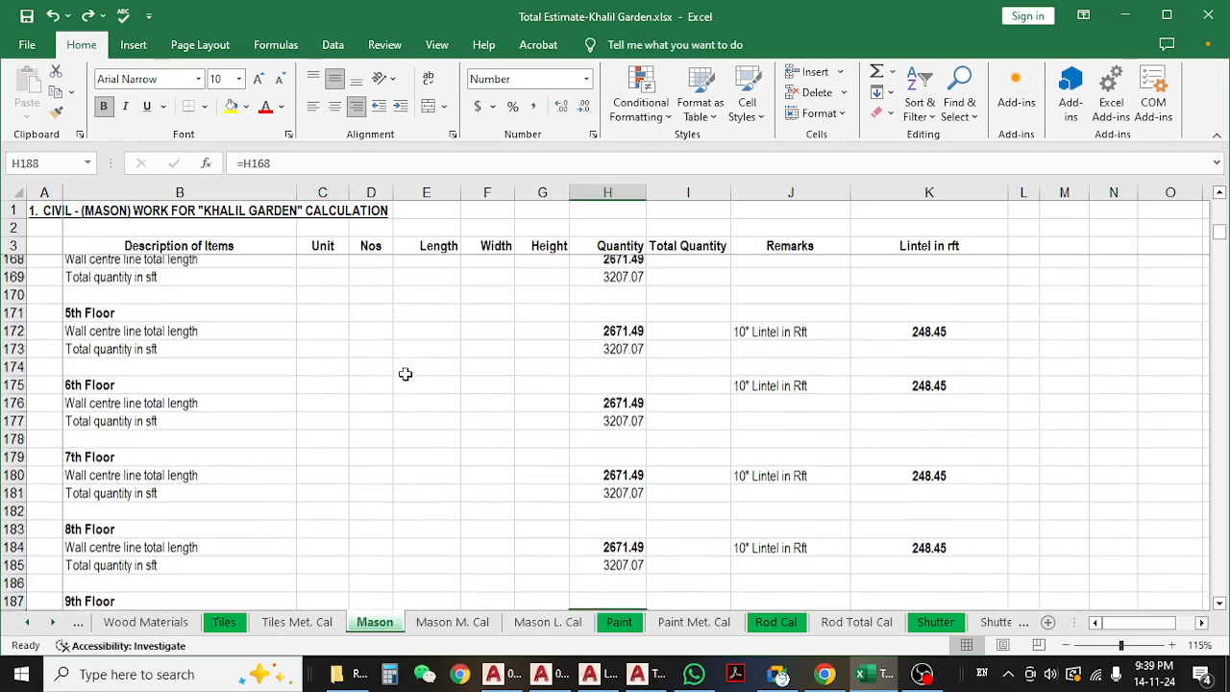
- Go through the wall and total quantity rows floor by floor from the 4th to the 9th Floor
drag(121, 294, 116, 335)
click(111, 385)
drag(129, 282, 192, 409)
drag(102, 445, 197, 481)
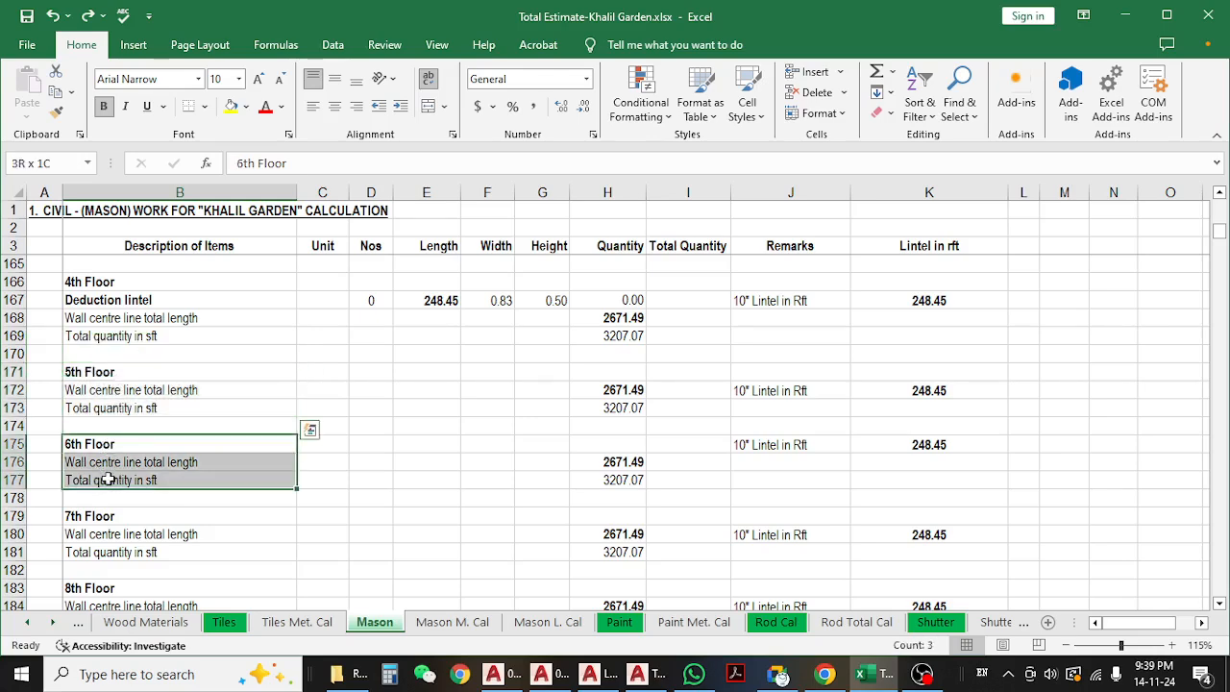
click(103, 517)
drag(103, 517, 105, 552)
scroll(194, 589, down, 1)
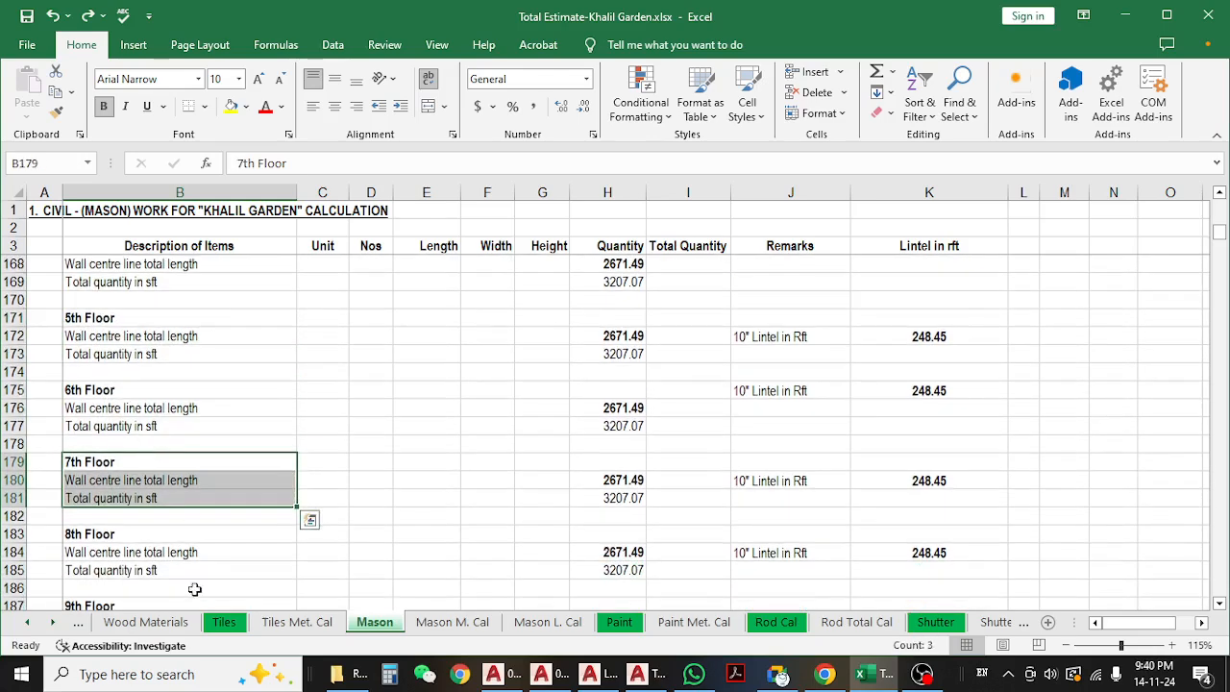
drag(175, 529, 168, 570)
scroll(300, 475, down, 2)
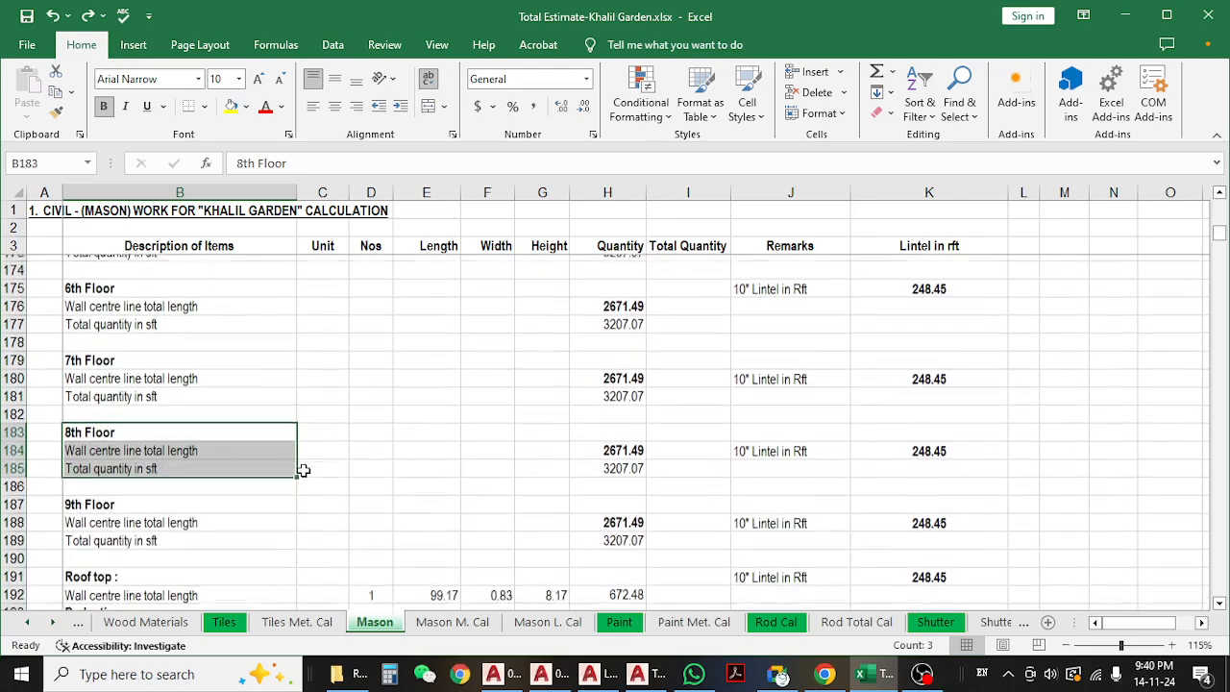
drag(150, 512, 149, 528)
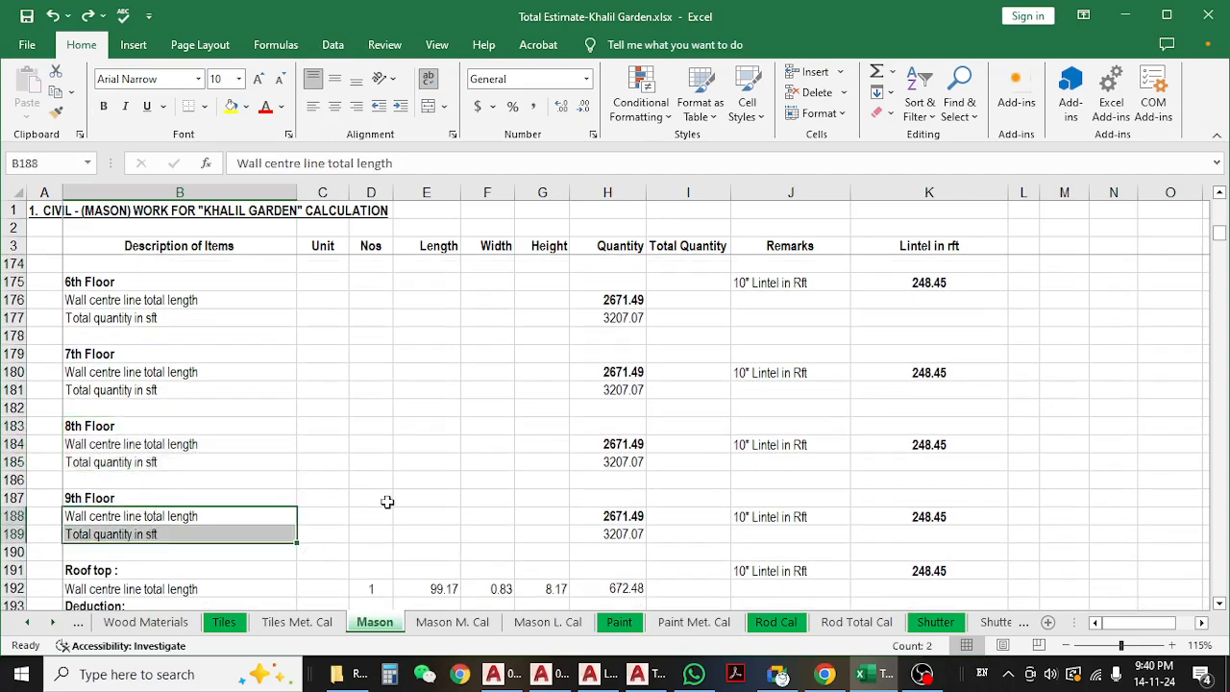
- Compare the 4th Floor block with the 9th Floor block and look over the Roof top wall and deduction rows
scroll(593, 492, down, 1)
scroll(428, 453, up, 5)
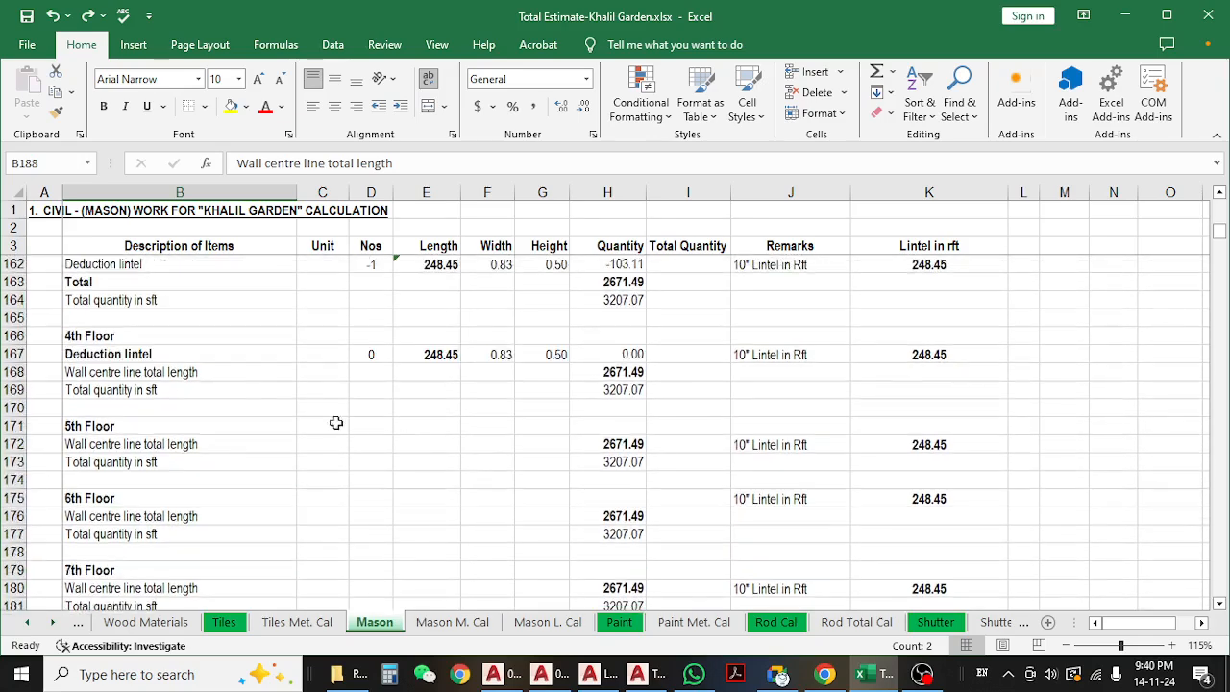
drag(129, 342, 122, 375)
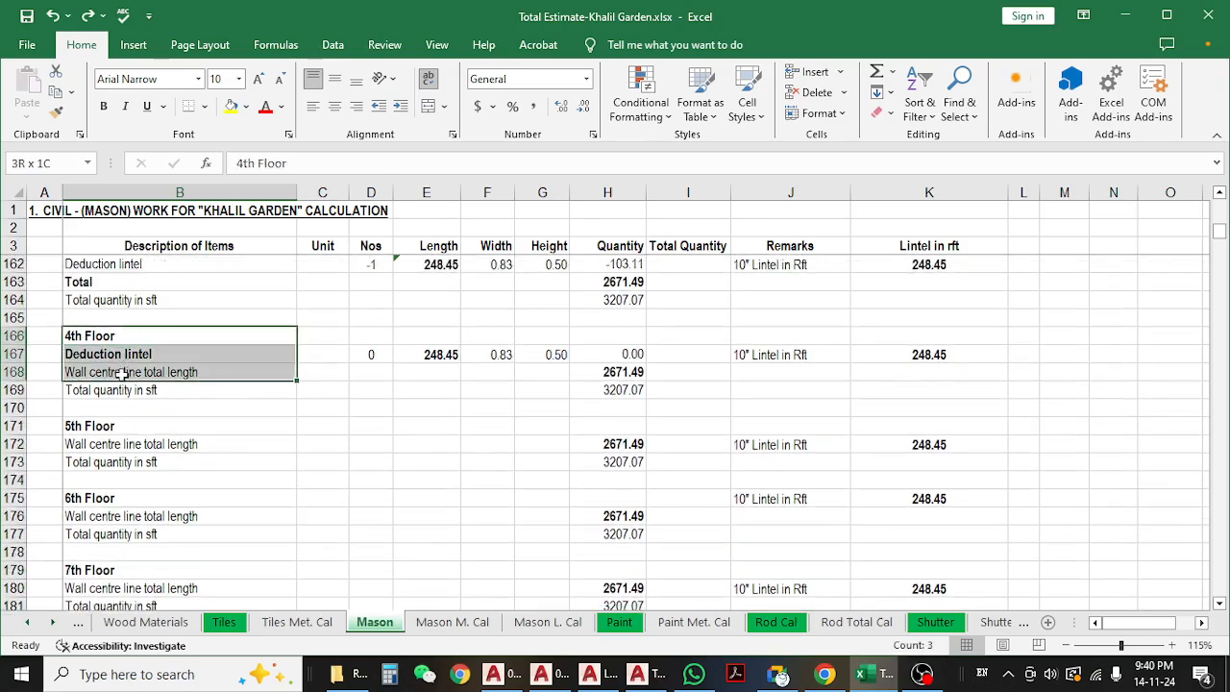
scroll(144, 356, down, 5)
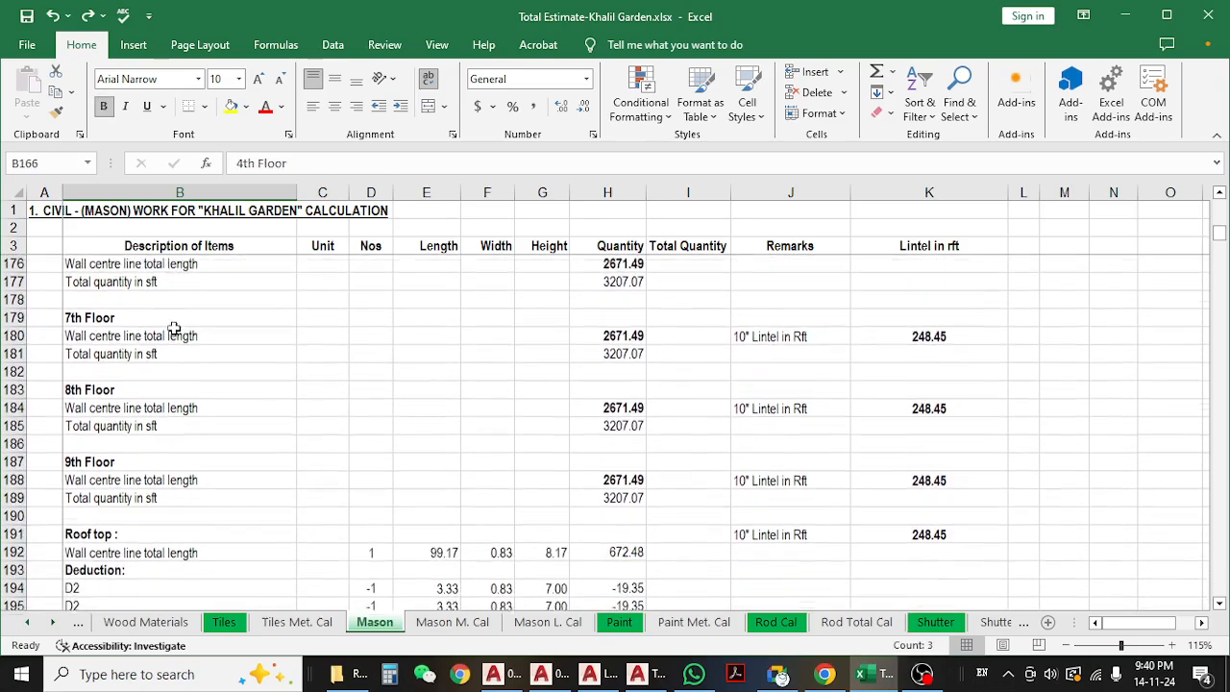
drag(151, 446, 150, 489)
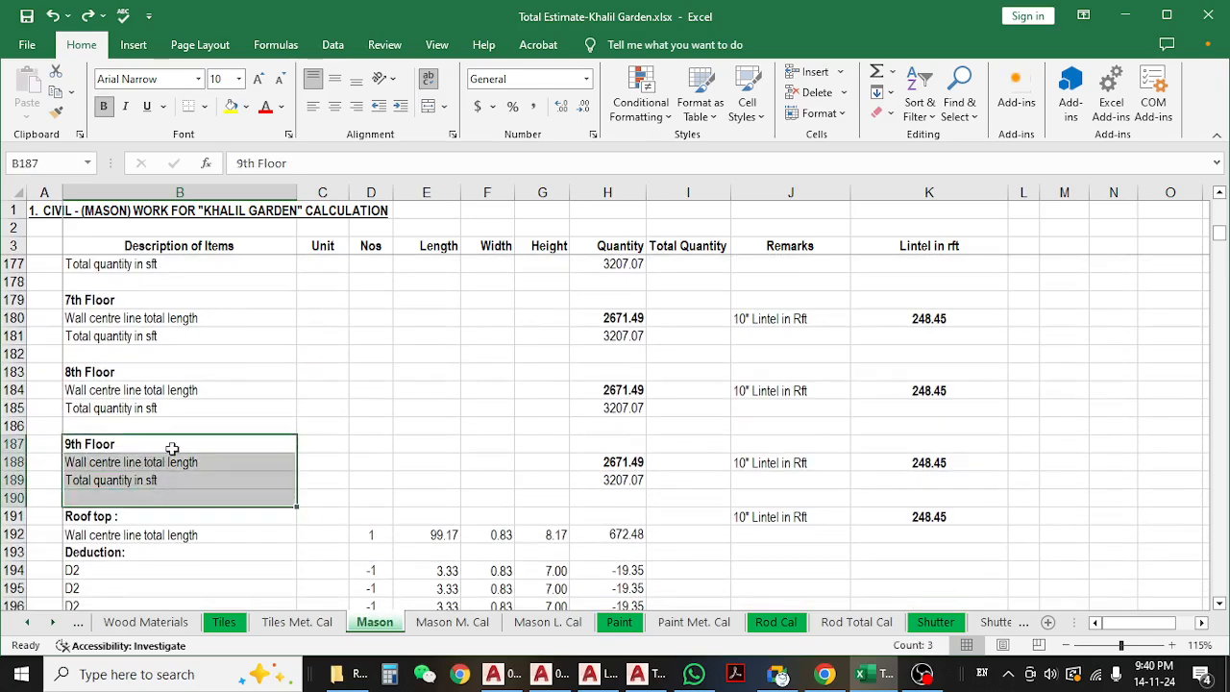
scroll(171, 448, down, 1)
click(154, 464)
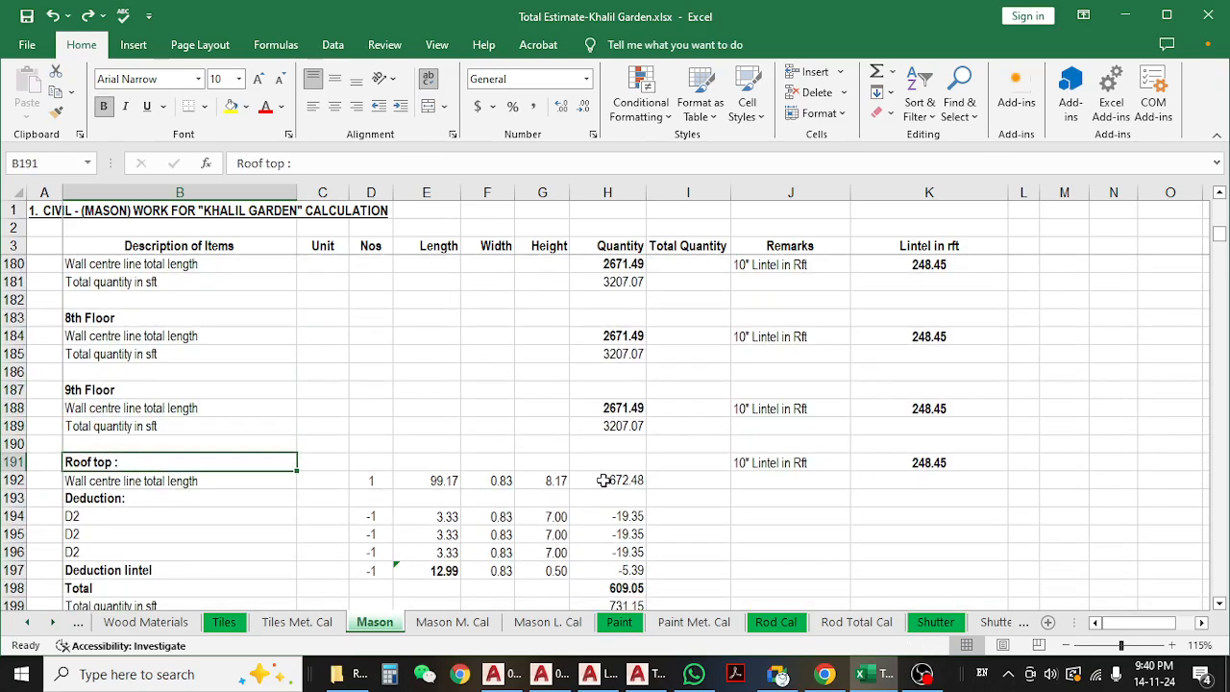
scroll(603, 480, up, 1)
- Switch to AutoCAD and examine the typical floor lobby area plan in TYPICAL FLOOR CHANGES.dwg
click(652, 675)
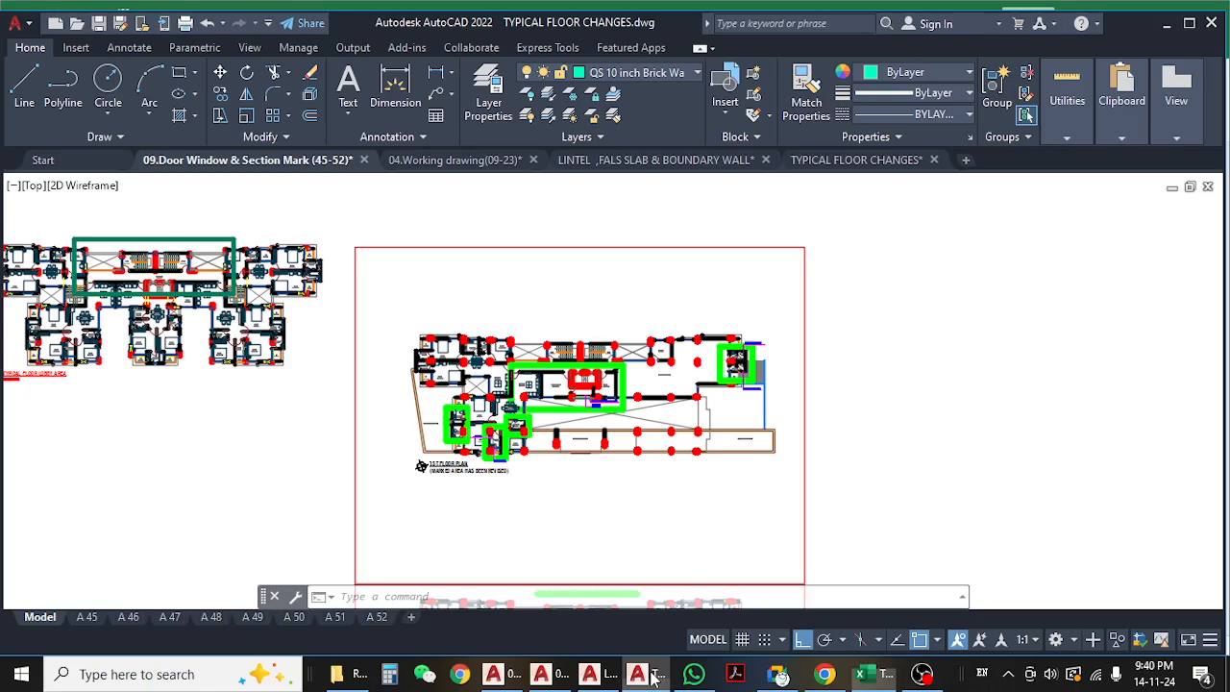
middle_drag(287, 402, 570, 415)
scroll(326, 363, up, 4)
middle_drag(333, 428, 282, 562)
- Bring up 04.Working drawing(09-23) and look over the ground parking, 1st and 2nd floor plans
click(434, 161)
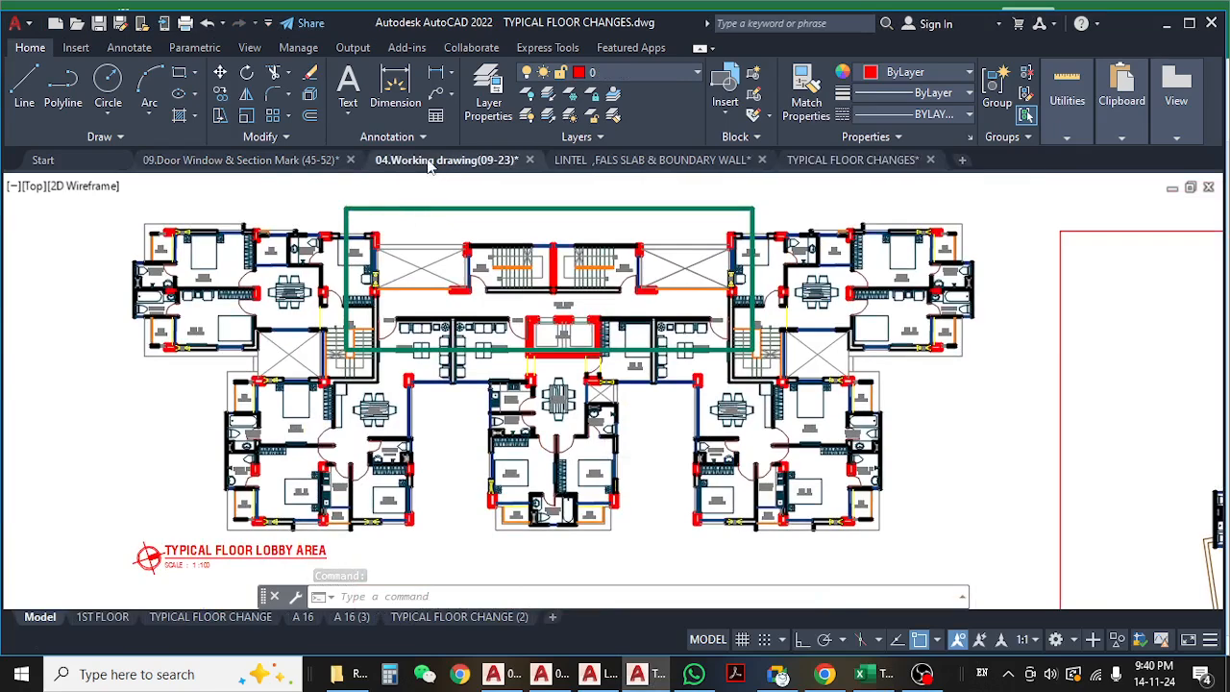
click(260, 160)
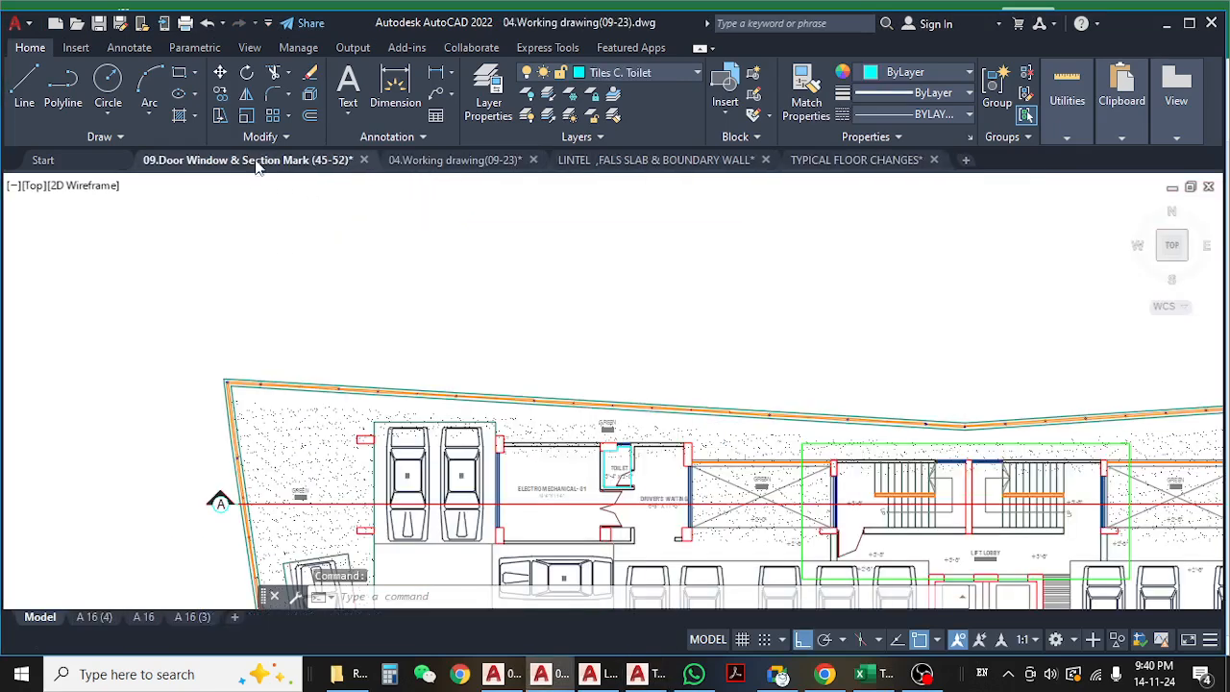
click(422, 164)
scroll(440, 261, down, 4)
scroll(443, 260, down, 4)
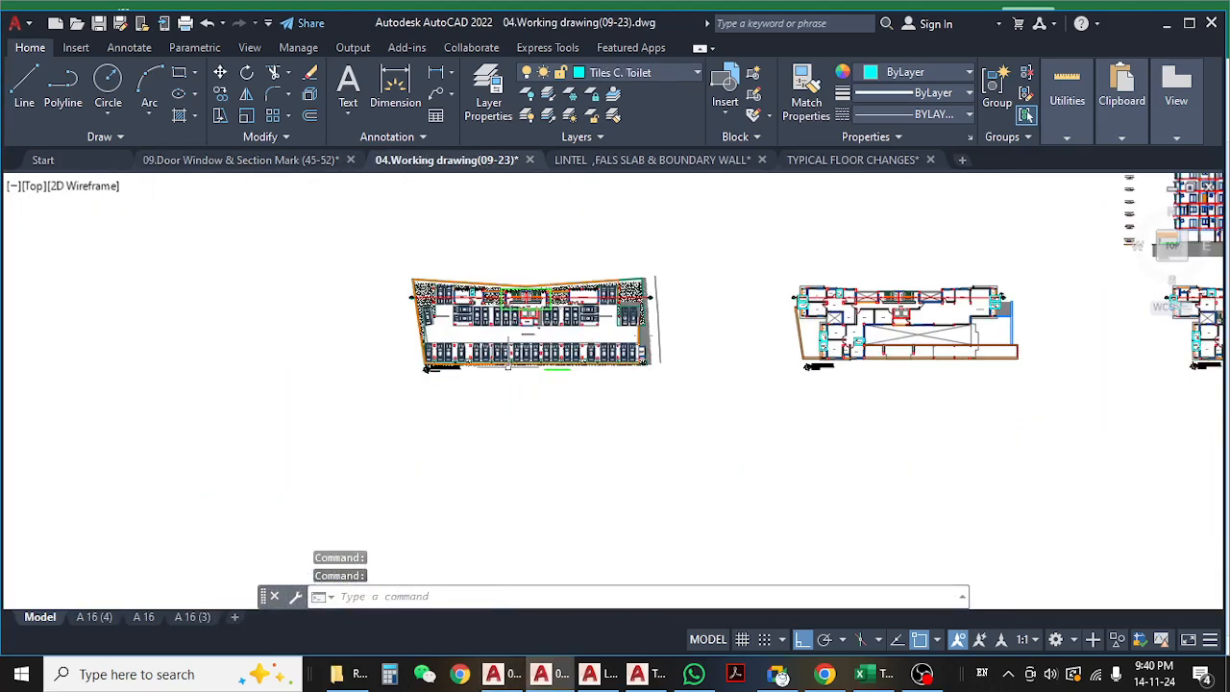
middle_drag(641, 400, 221, 402)
middle_drag(543, 347, 400, 402)
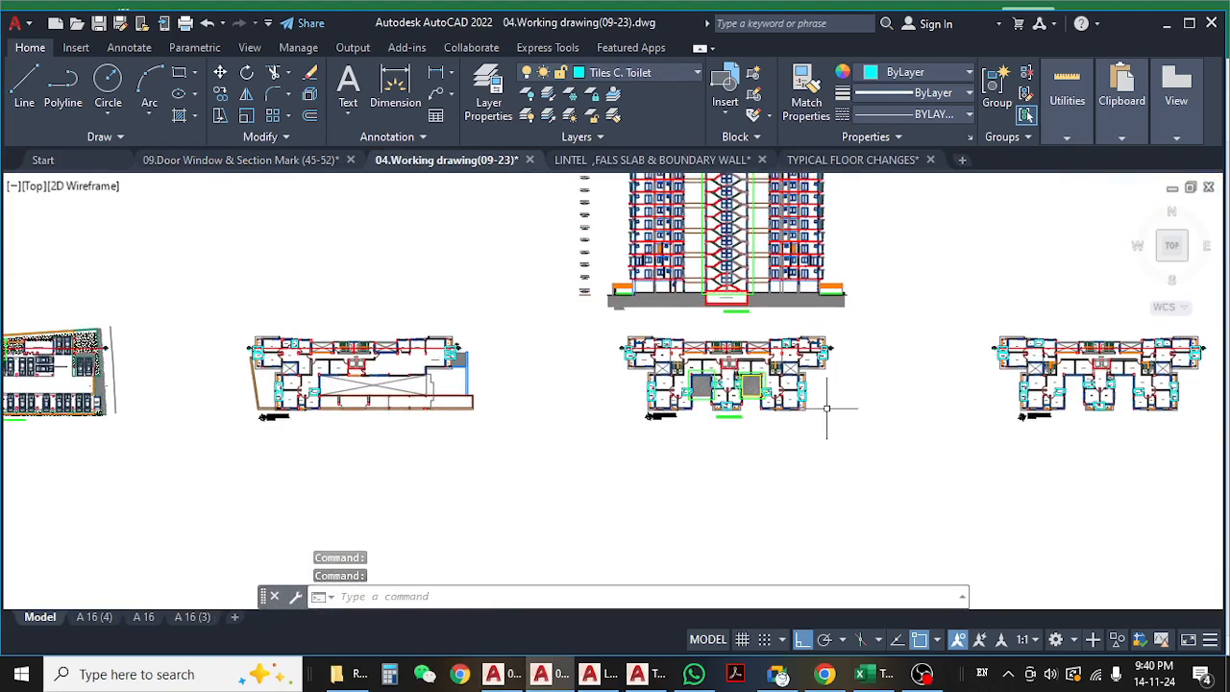
scroll(828, 409, up, 3)
middle_drag(295, 423, 603, 415)
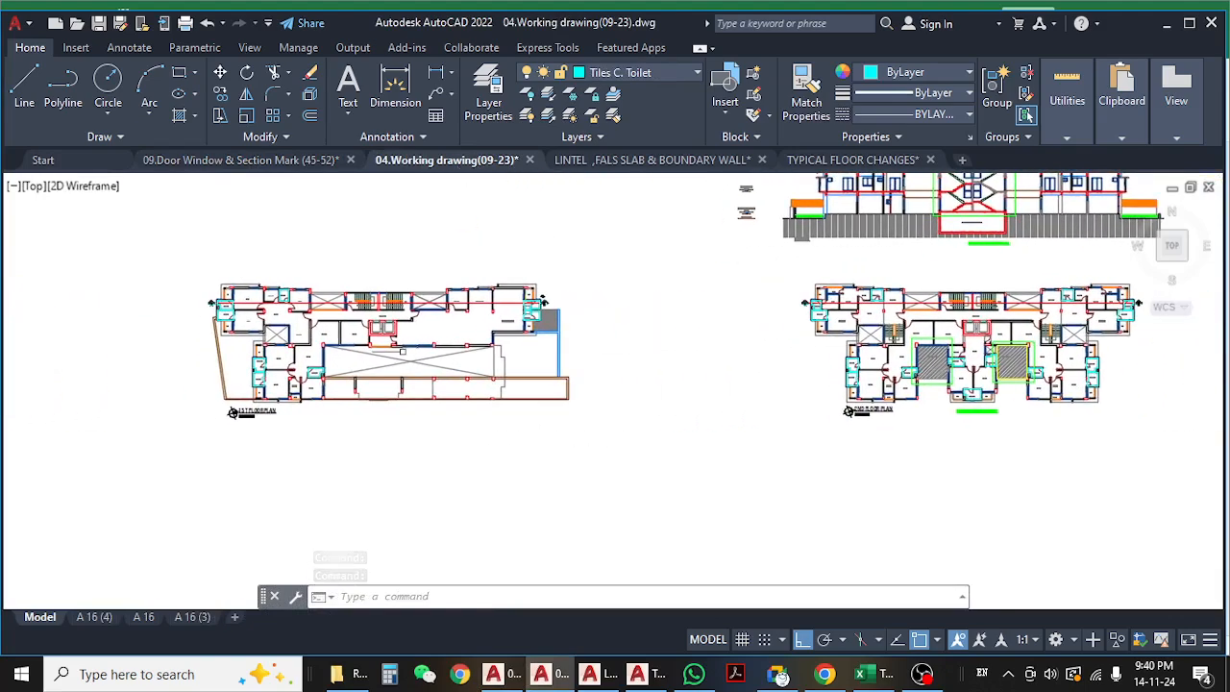
middle_drag(356, 437, 568, 406)
middle_drag(342, 392, 423, 397)
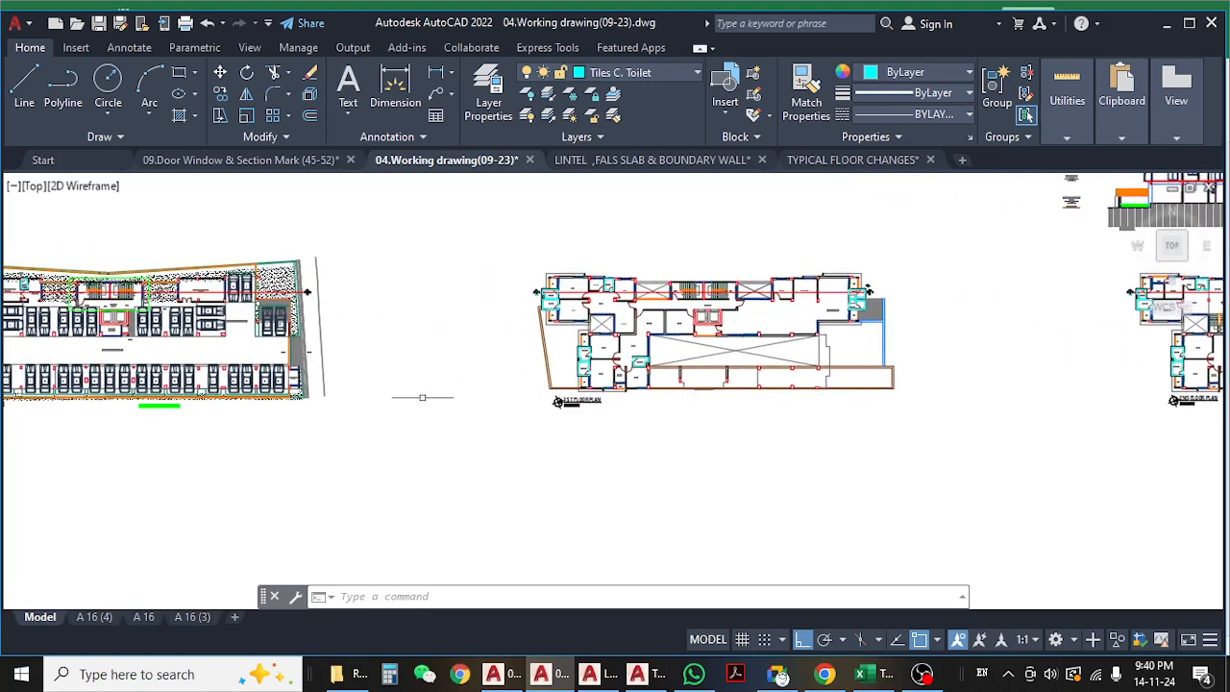
middle_drag(625, 417, 384, 394)
scroll(377, 307, up, 3)
scroll(376, 307, down, 5)
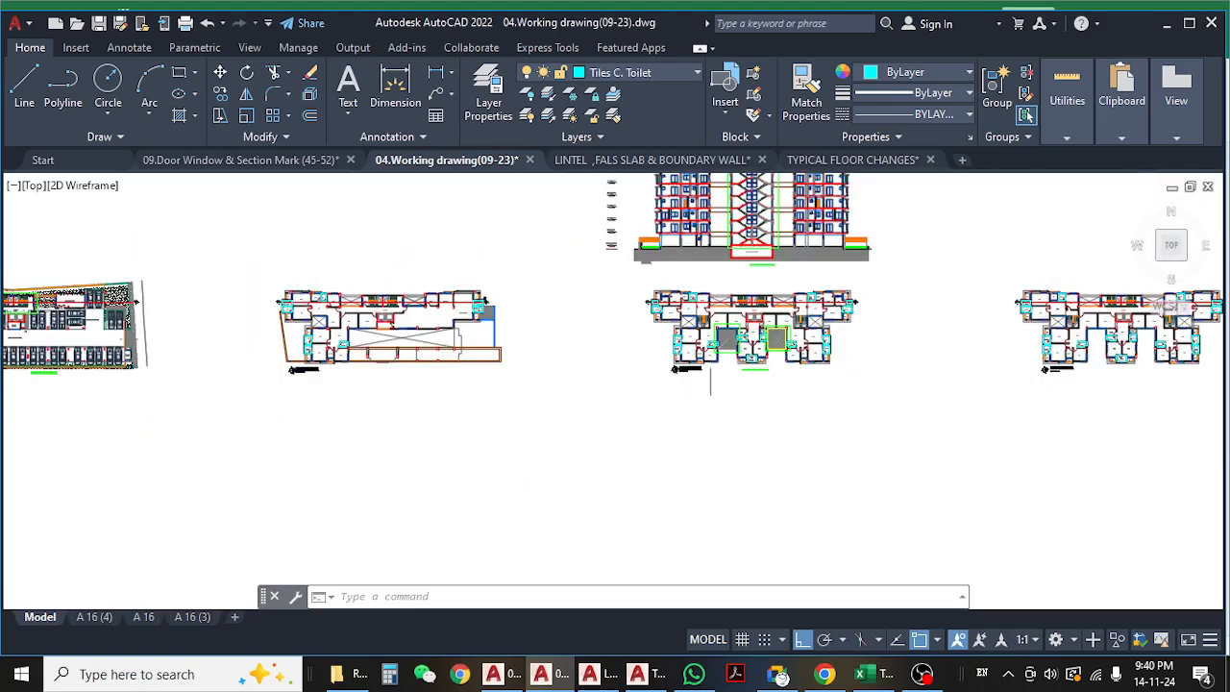
- Examine the 3rd, 4th and 5th floor plans in the row of working drawing layouts
scroll(843, 380, up, 3)
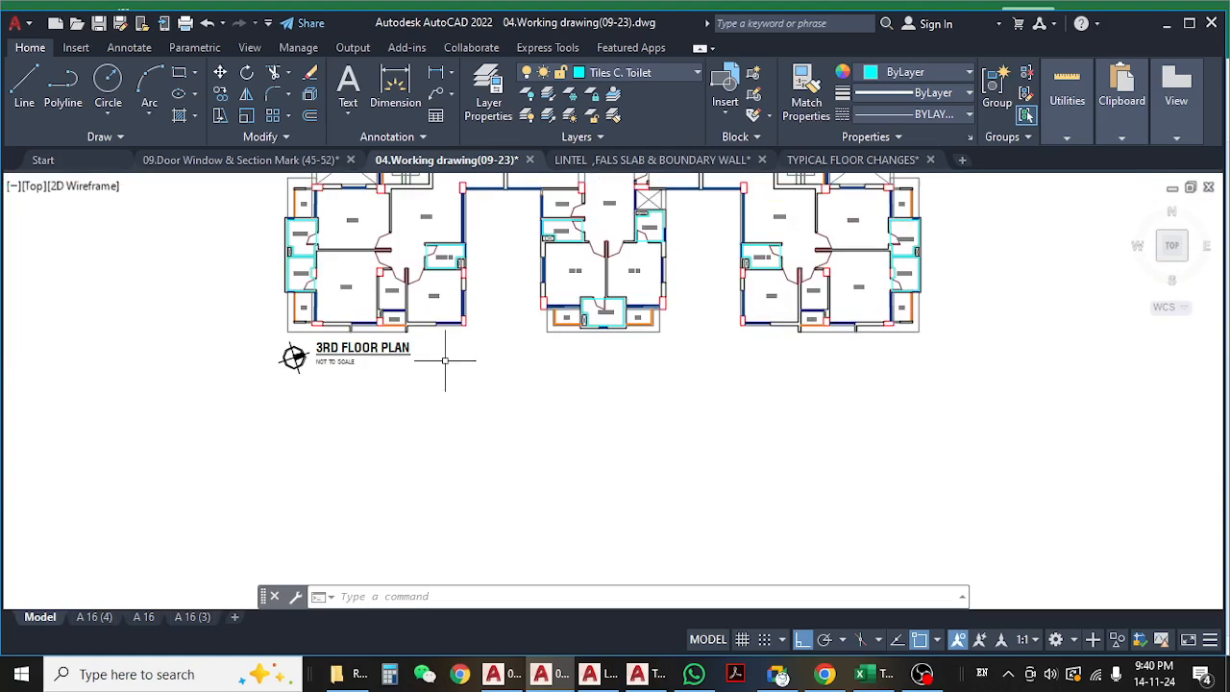
scroll(400, 383, down, 2)
middle_drag(724, 388, 677, 392)
scroll(663, 413, up, 5)
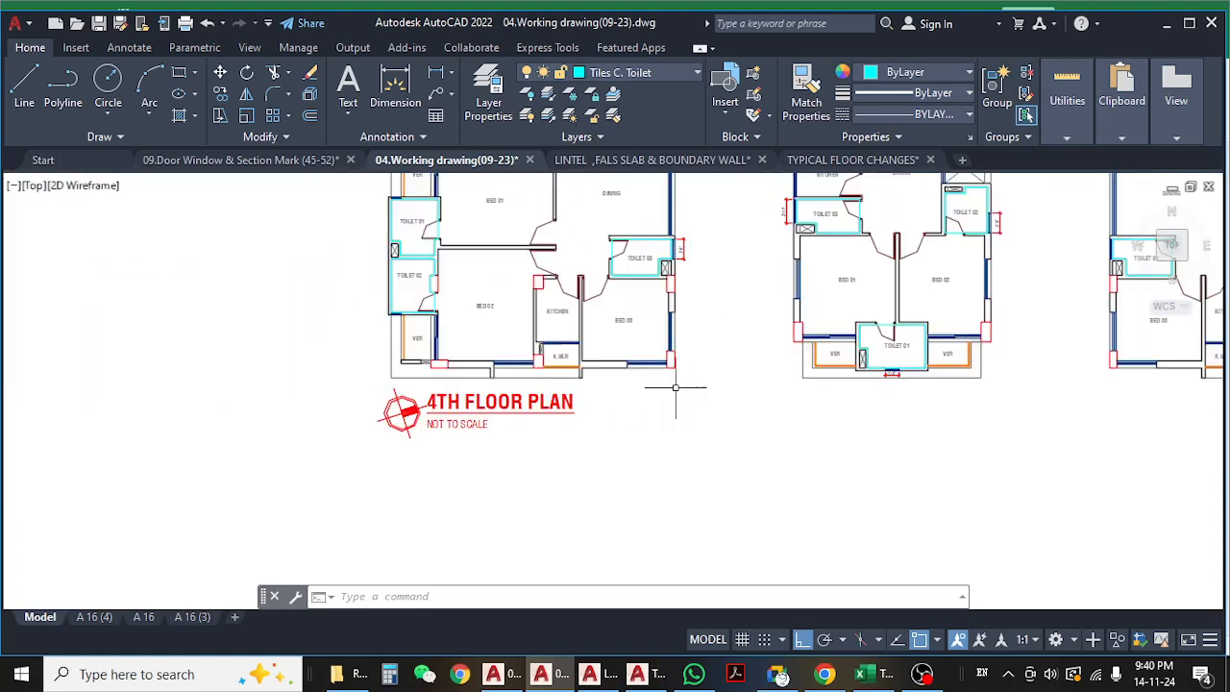
scroll(894, 427, down, 3)
middle_drag(895, 428, 363, 429)
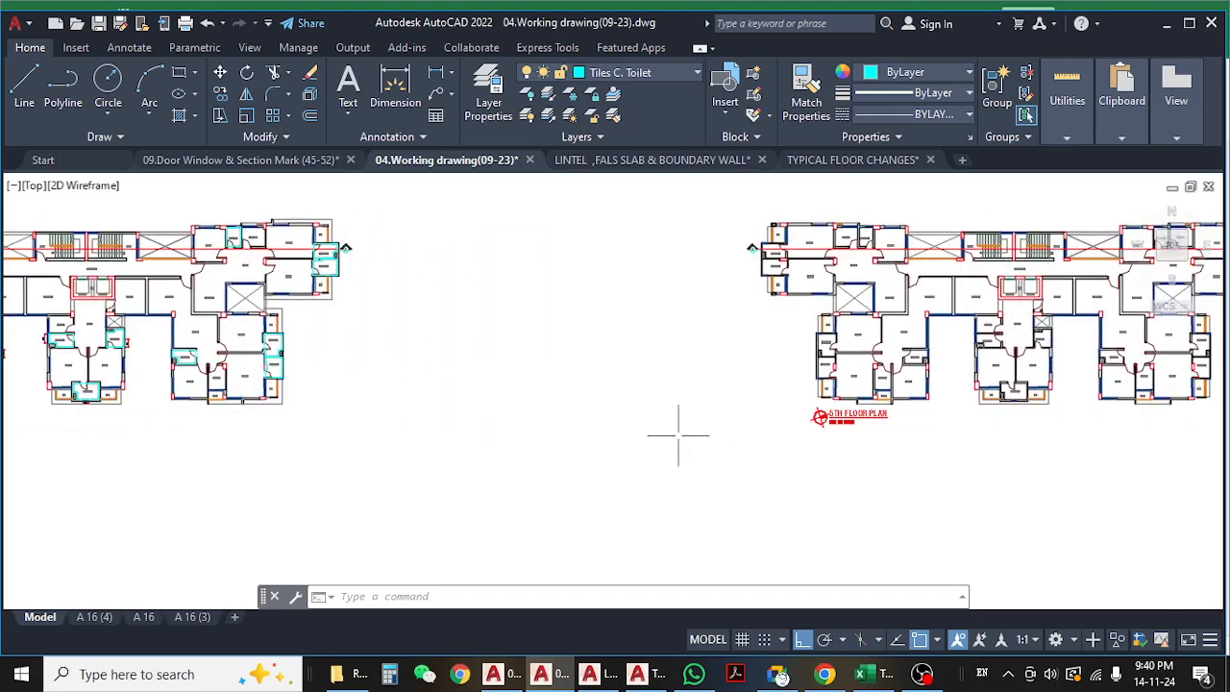
scroll(827, 418, up, 4)
scroll(609, 428, down, 6)
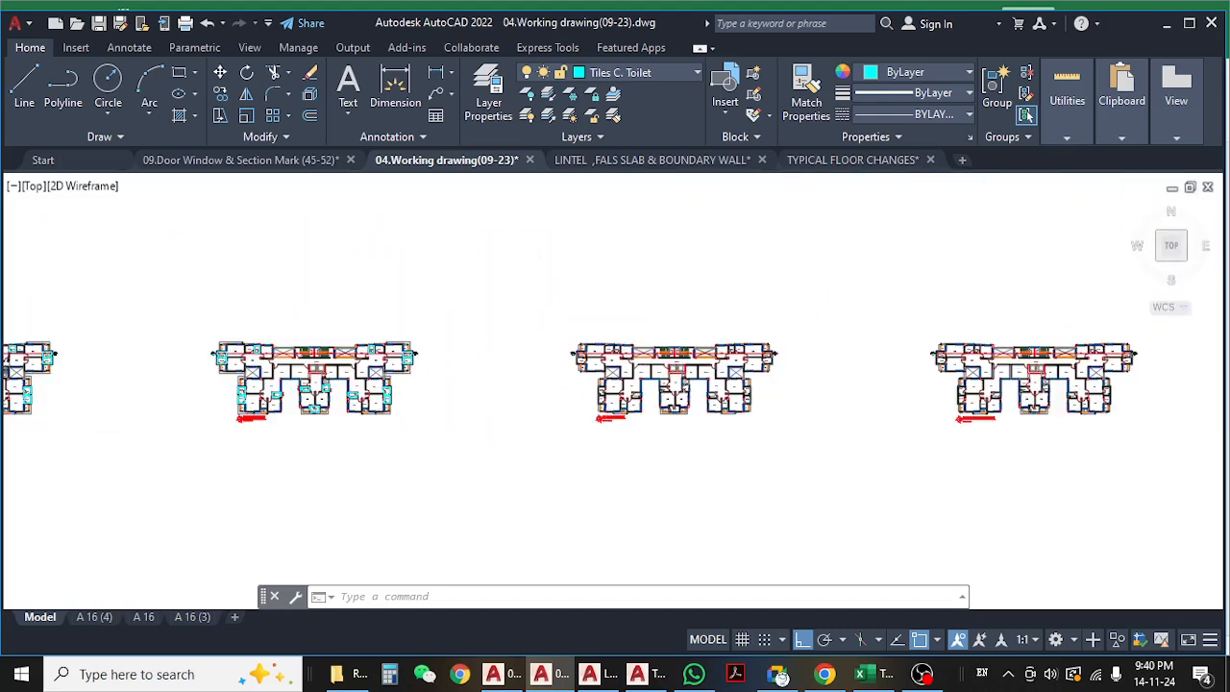
- Look over the row of floor plans and examine the apartment, stair and lift lobby layout around section mark A
middle_drag(961, 437, 539, 440)
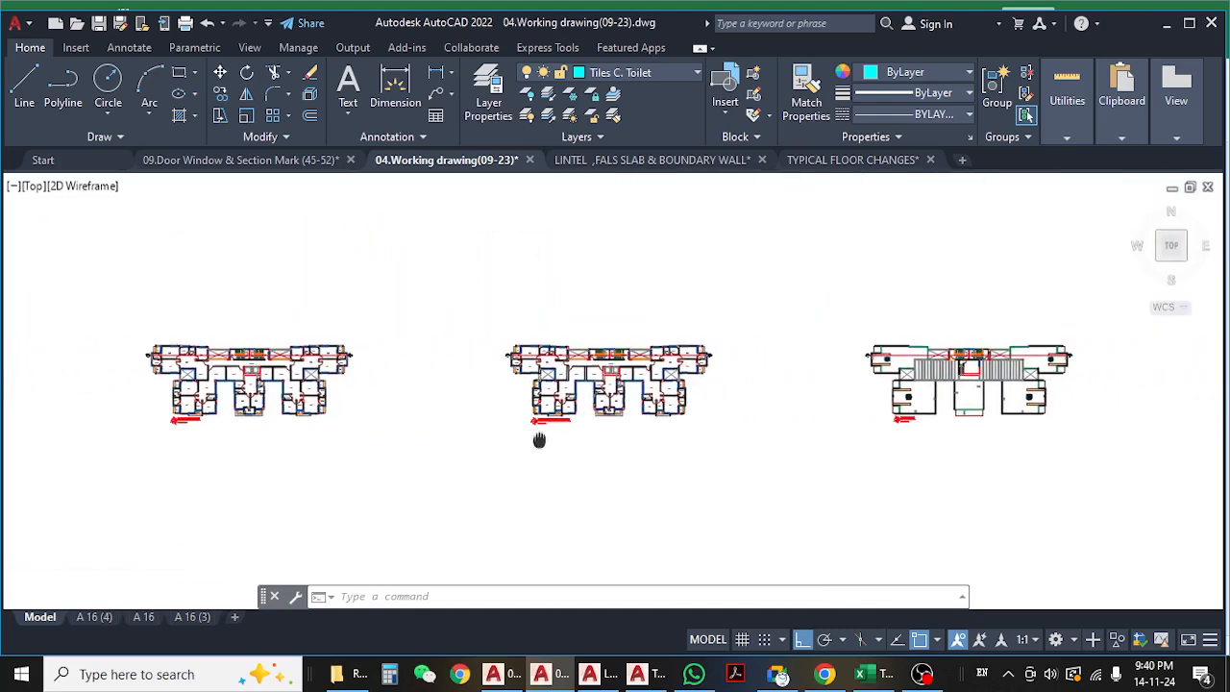
middle_drag(745, 447, 980, 403)
mouse_move(193, 423)
middle_down()
mouse_move(630, 415)
mouse_move(243, 405)
mouse_move(223, 509)
middle_up()
scroll(243, 406, up, 5)
scroll(386, 477, down, 5)
middle_drag(733, 494, 592, 453)
middle_drag(466, 459, 600, 456)
scroll(451, 354, up, 5)
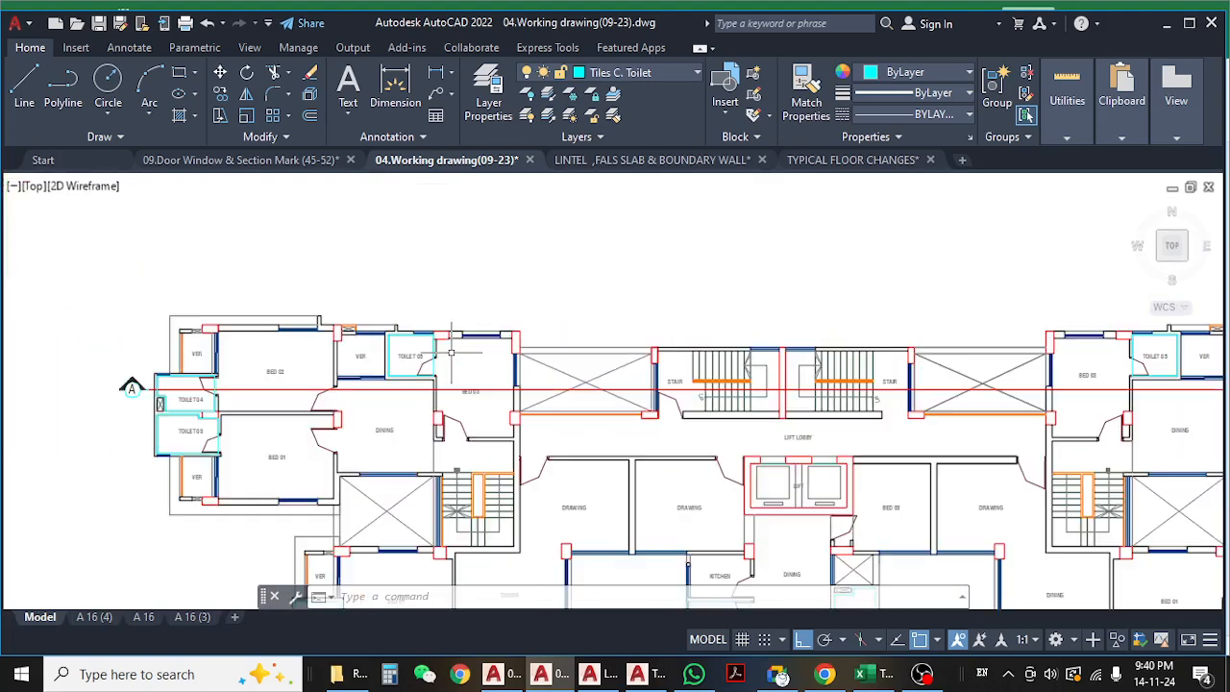
scroll(477, 353, down, 3)
scroll(412, 370, up, 6)
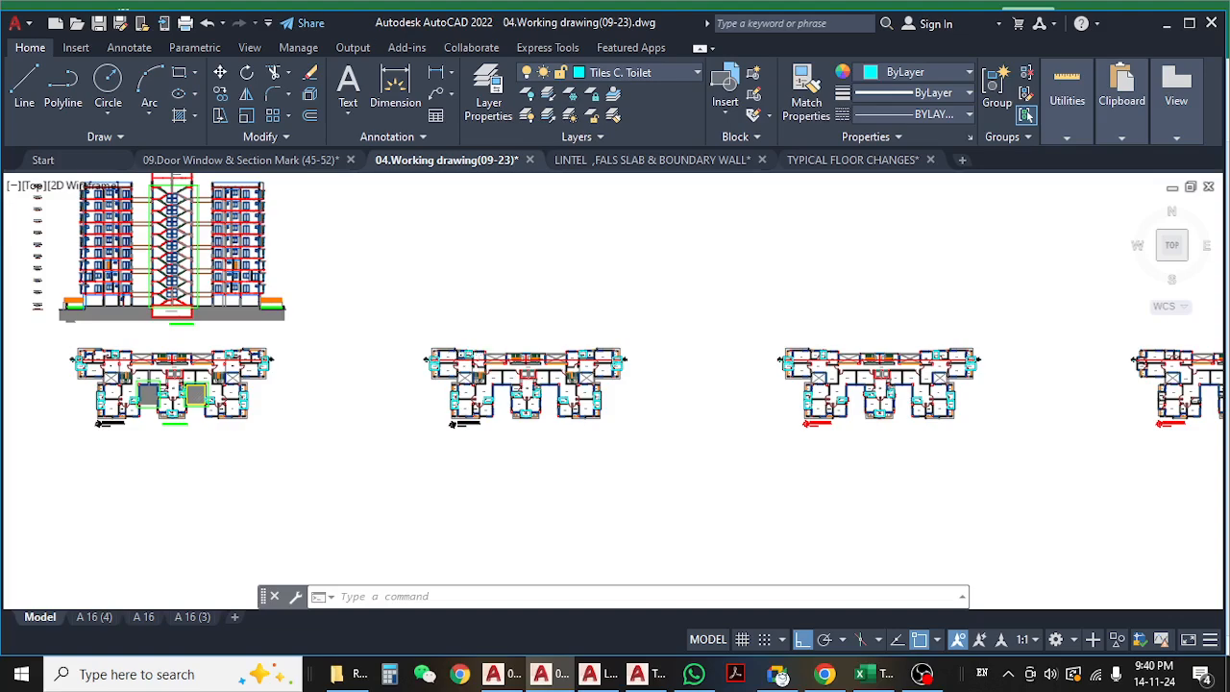
middle_drag(453, 235, 450, 278)
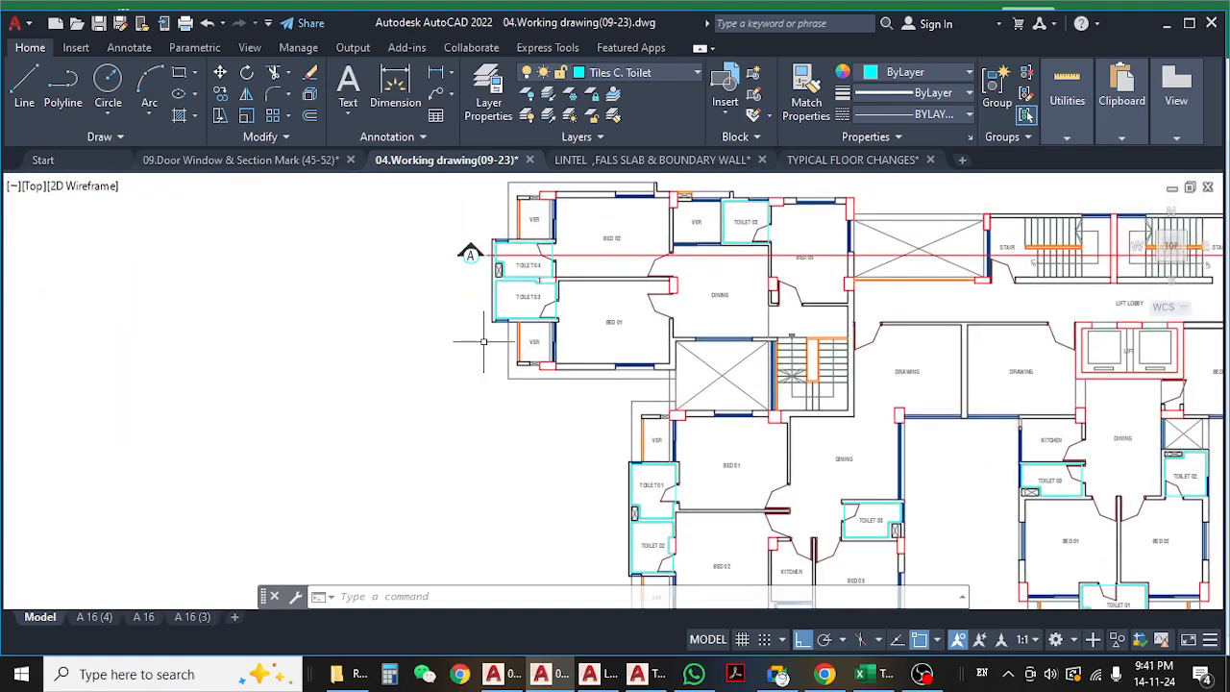
- Examine the building section above the floor plans, from the ground level and boundary walls to the central staircase
scroll(486, 340, down, 4)
middle_drag(260, 352, 767, 490)
scroll(414, 379, up, 8)
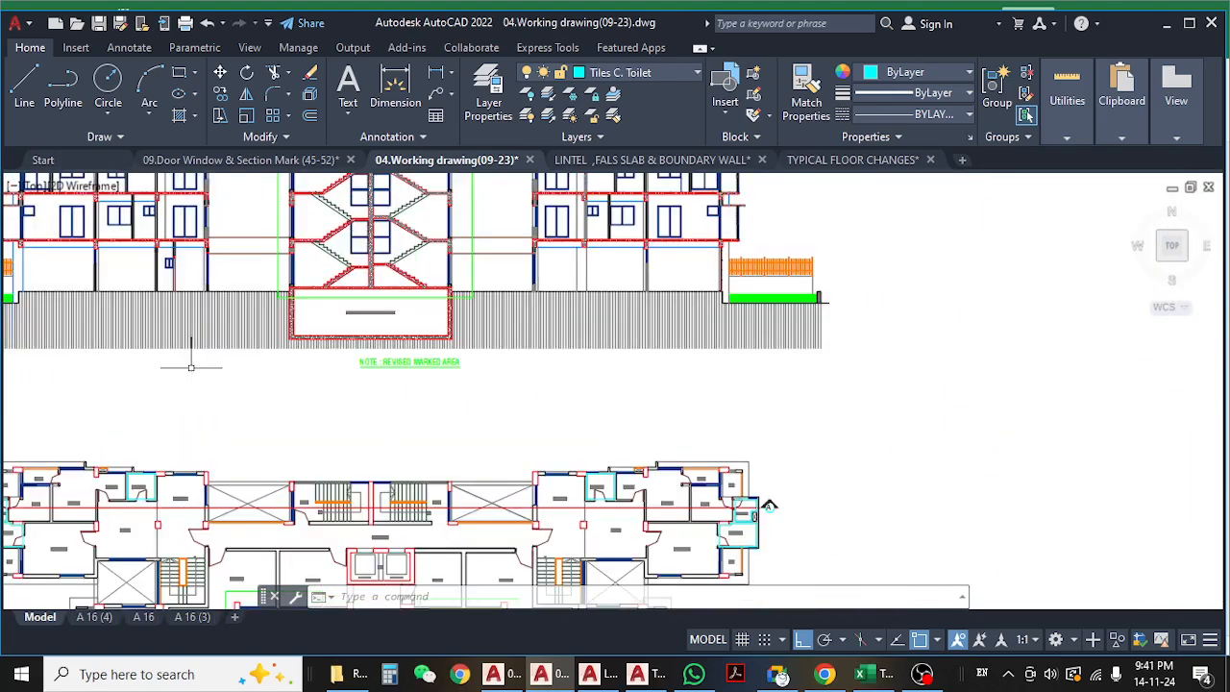
scroll(415, 376, down, 6)
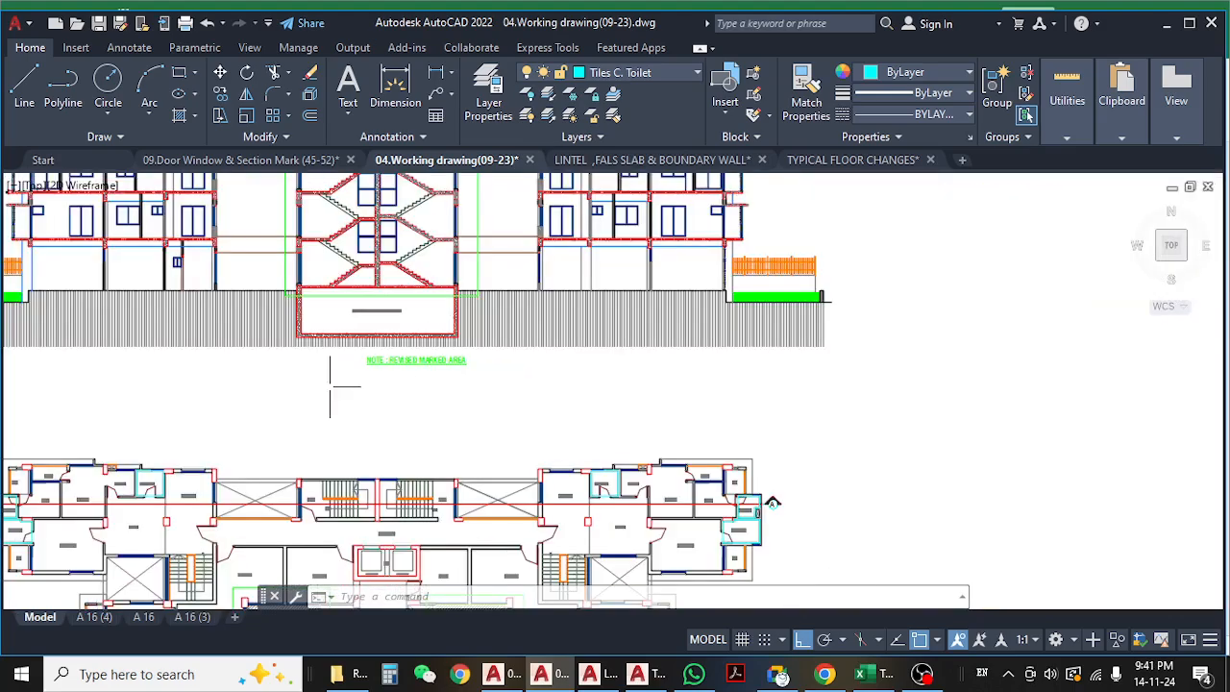
middle_drag(73, 394, 450, 414)
scroll(362, 381, up, 4)
scroll(362, 380, down, 8)
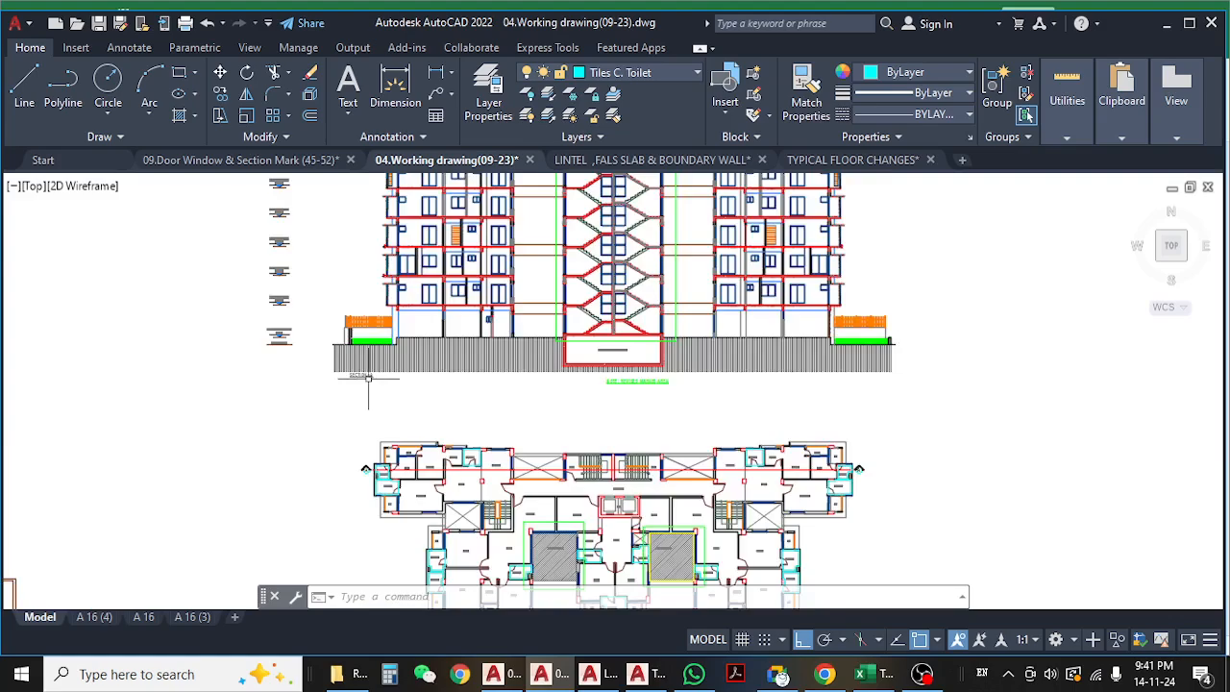
scroll(422, 279, up, 6)
scroll(435, 411, up, 5)
middle_drag(435, 412, 466, 417)
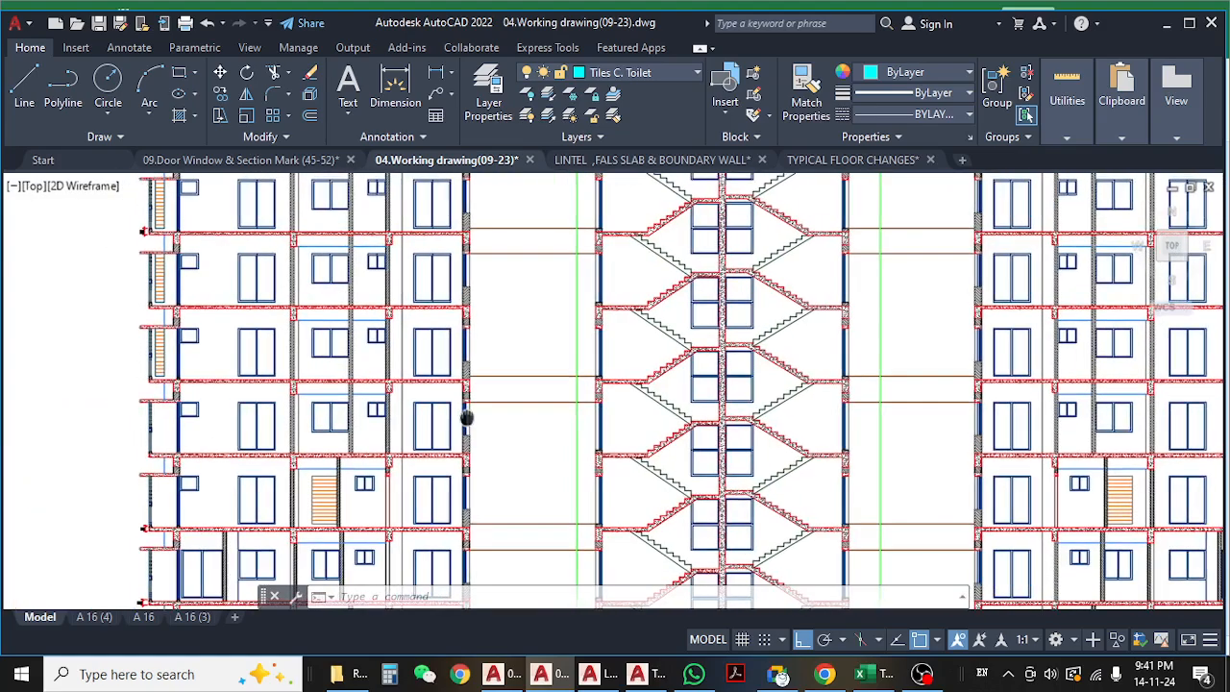
- Inspect the slabs, beams, walls and windows on the building section's typical floors, including the gap beside the staircase
scroll(429, 439, up, 1)
scroll(288, 384, up, 4)
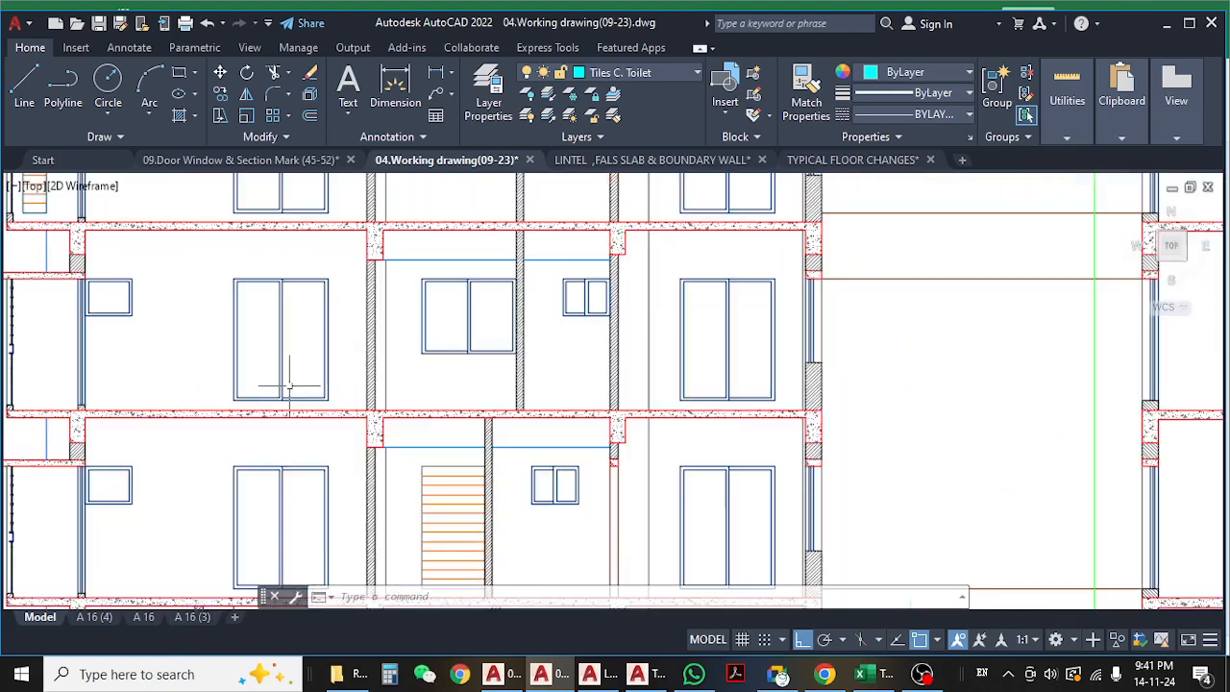
middle_drag(436, 293, 330, 371)
scroll(330, 370, down, 2)
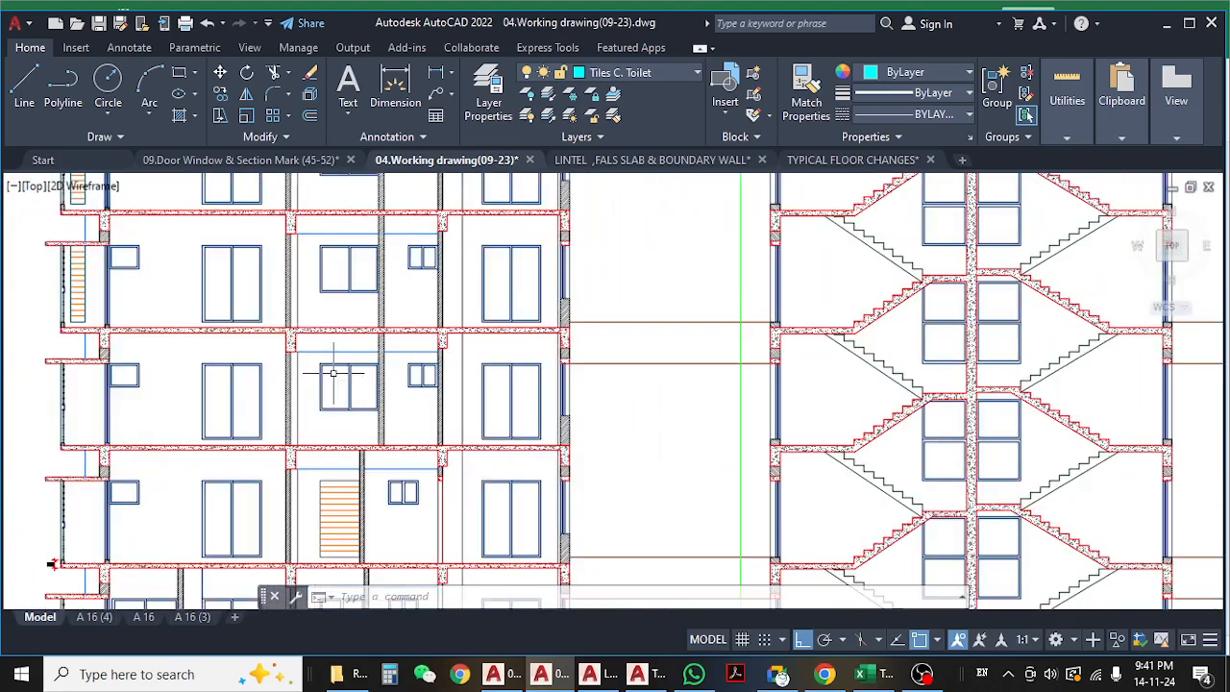
middle_drag(678, 402, 397, 391)
middle_drag(197, 391, 538, 403)
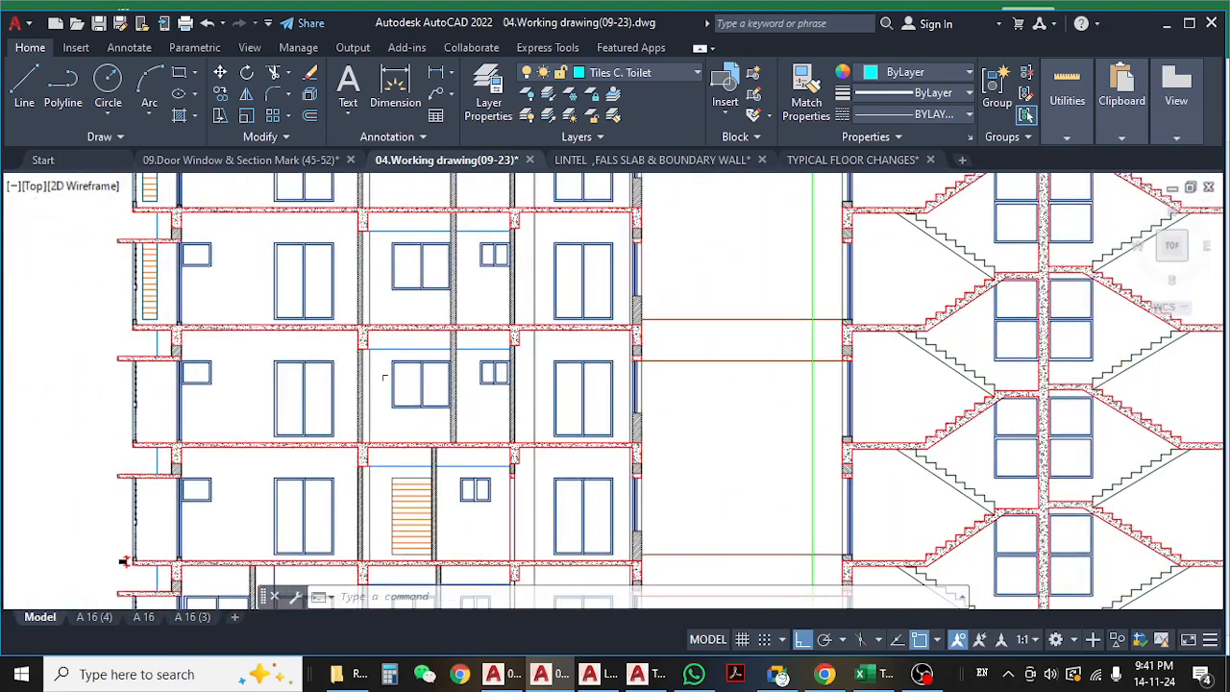
scroll(387, 372, up, 2)
scroll(491, 346, down, 3)
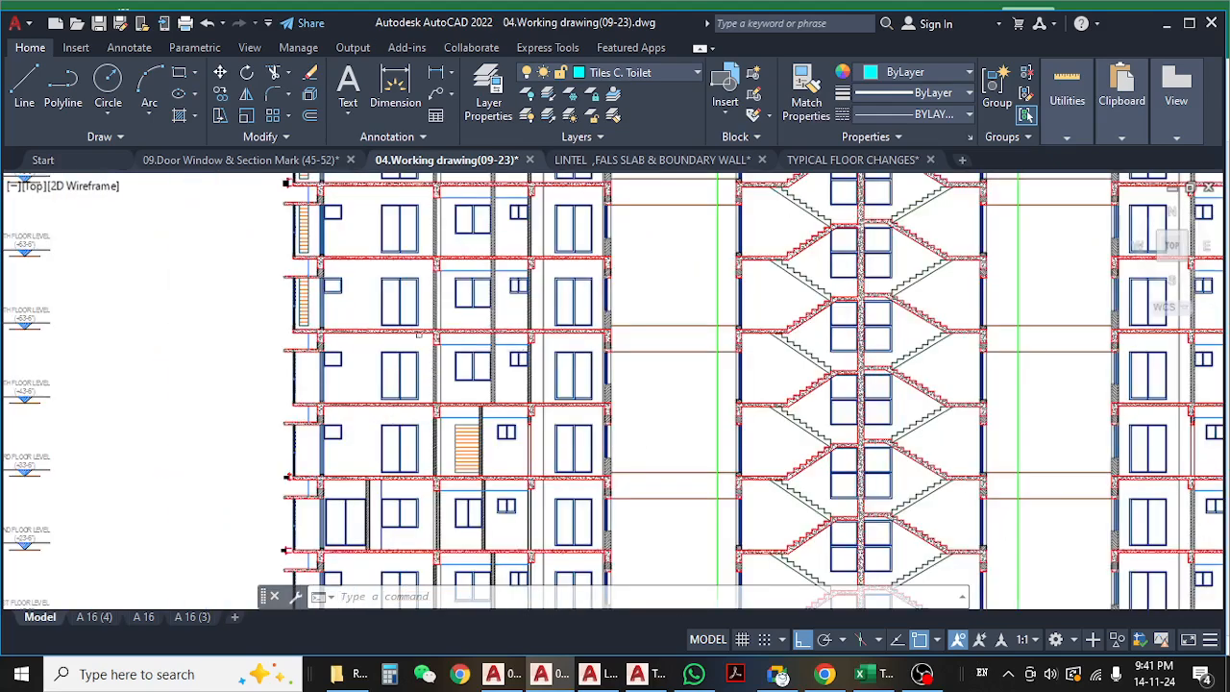
scroll(419, 337, up, 5)
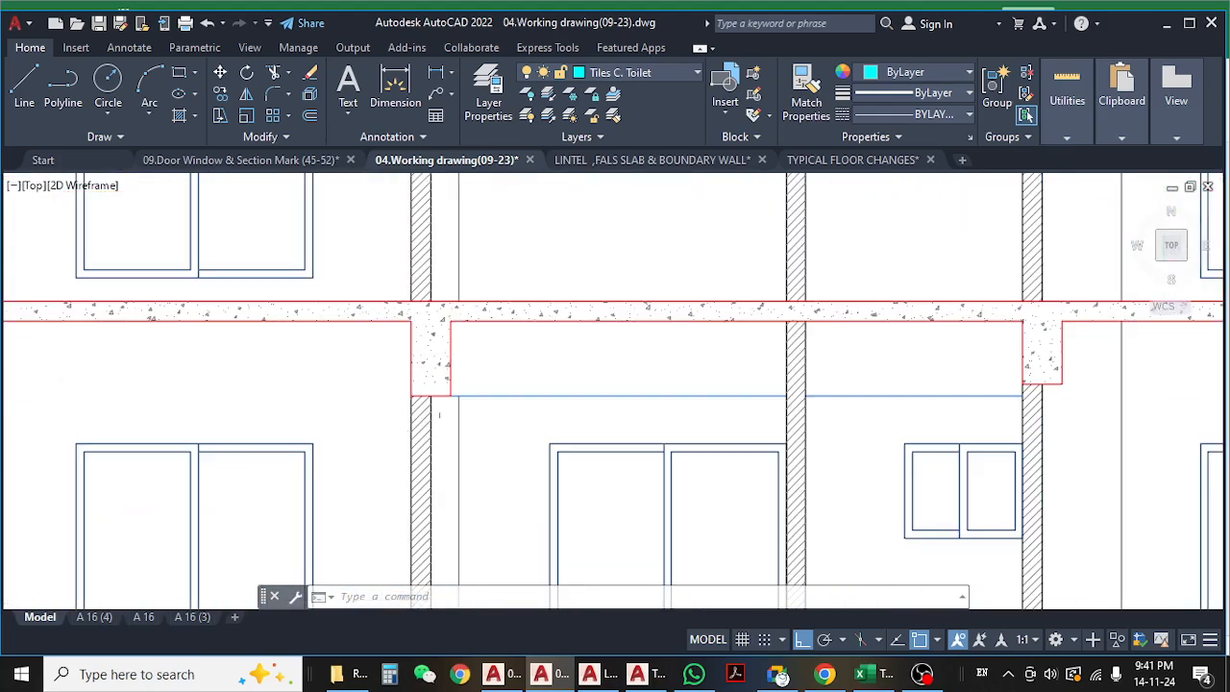
scroll(522, 384, down, 3)
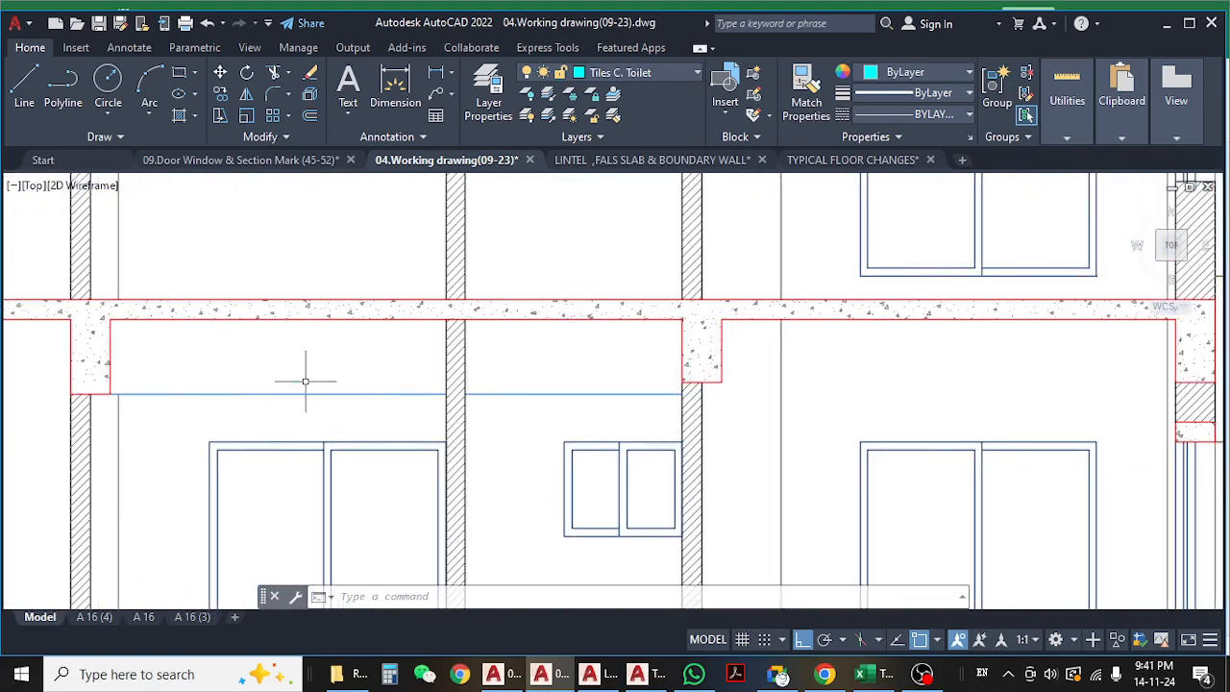
scroll(544, 372, down, 2)
middle_drag(735, 415, 465, 414)
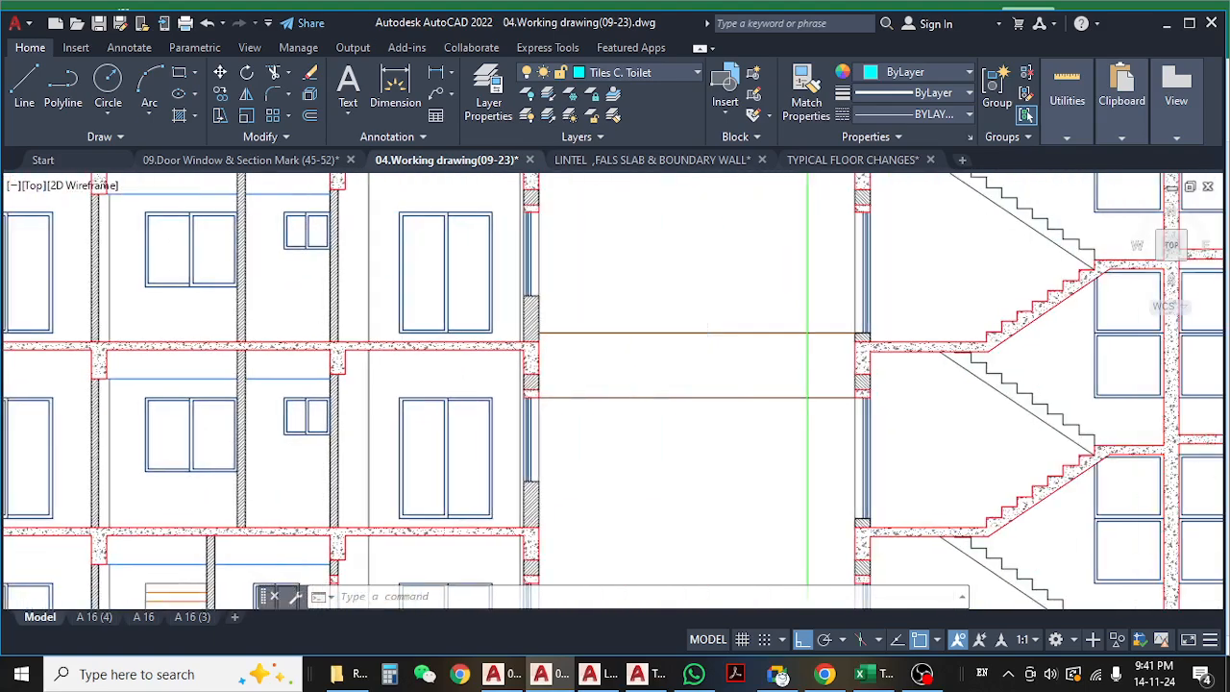
mouse_move(722, 424)
middle_down()
mouse_move(488, 425)
mouse_move(743, 427)
middle_up()
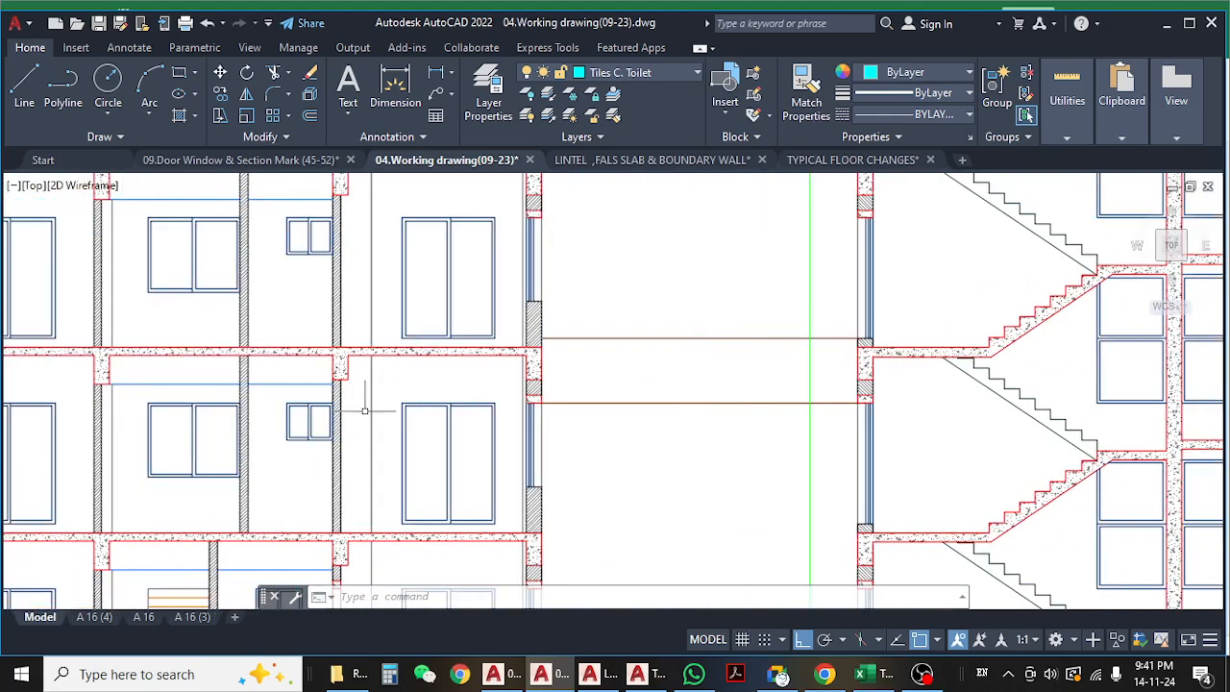
scroll(365, 397, up, 4)
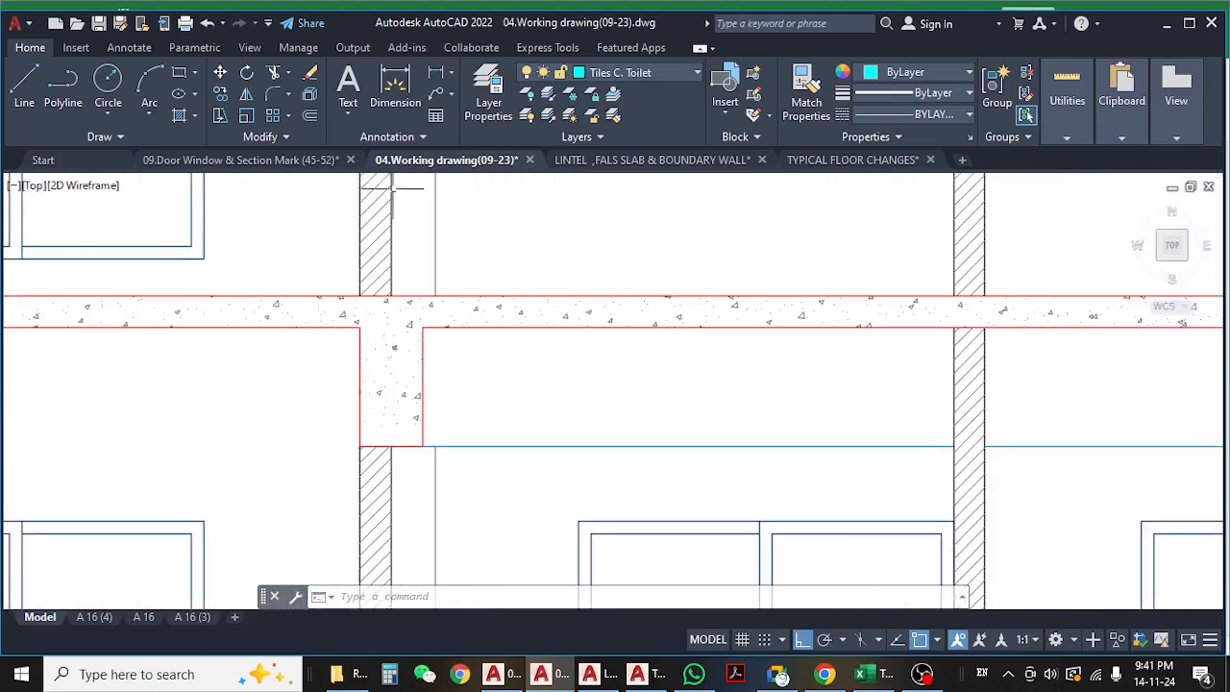
scroll(406, 353, down, 6)
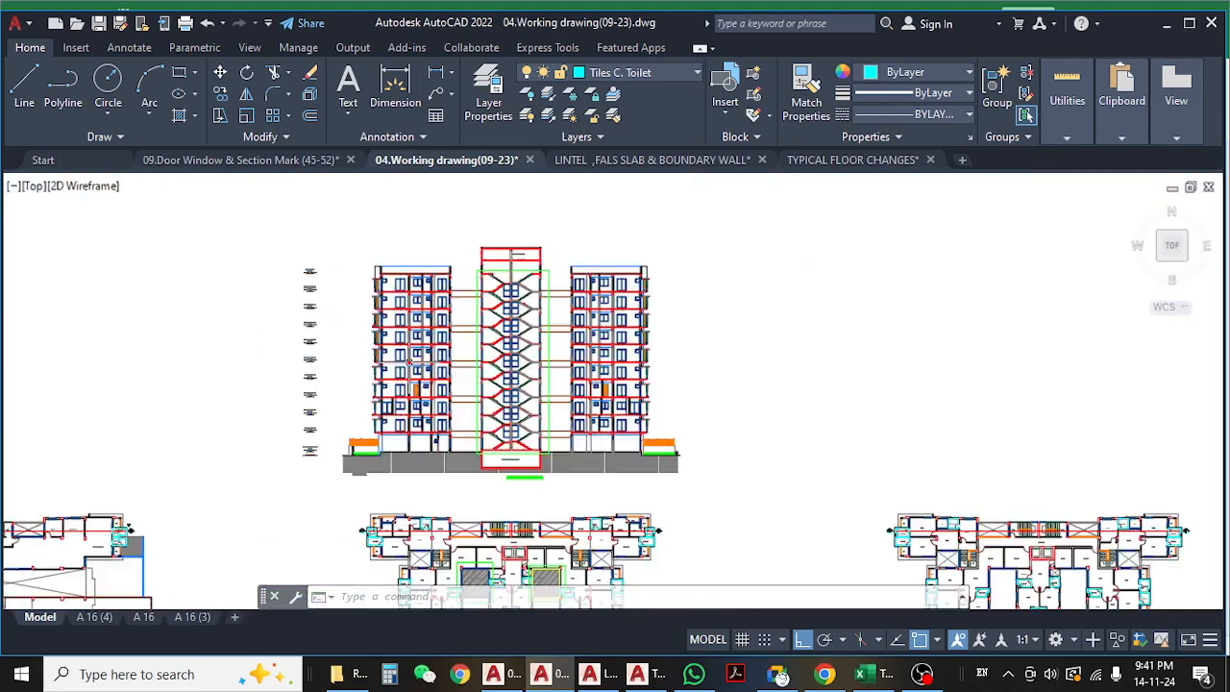
- Regenerate the model display while at the void and lift lobby of the 3rd floor plan
middle_drag(642, 422, 308, 302)
scroll(646, 420, up, 5)
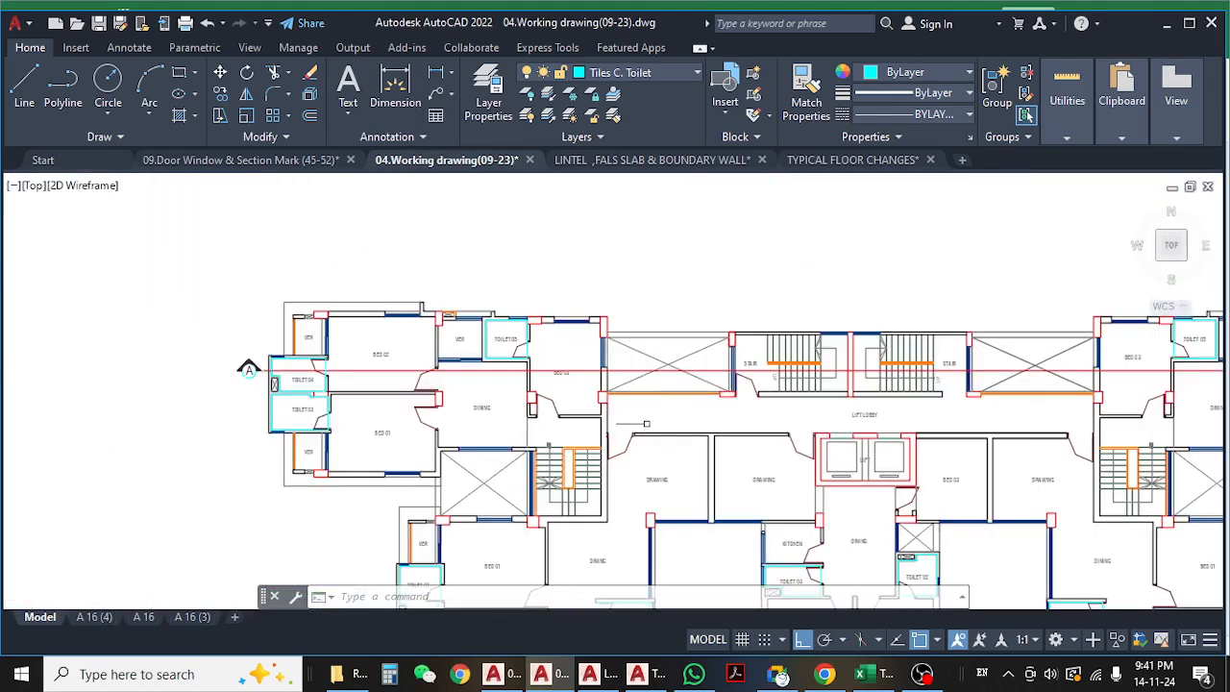
middle_drag(665, 443, 642, 443)
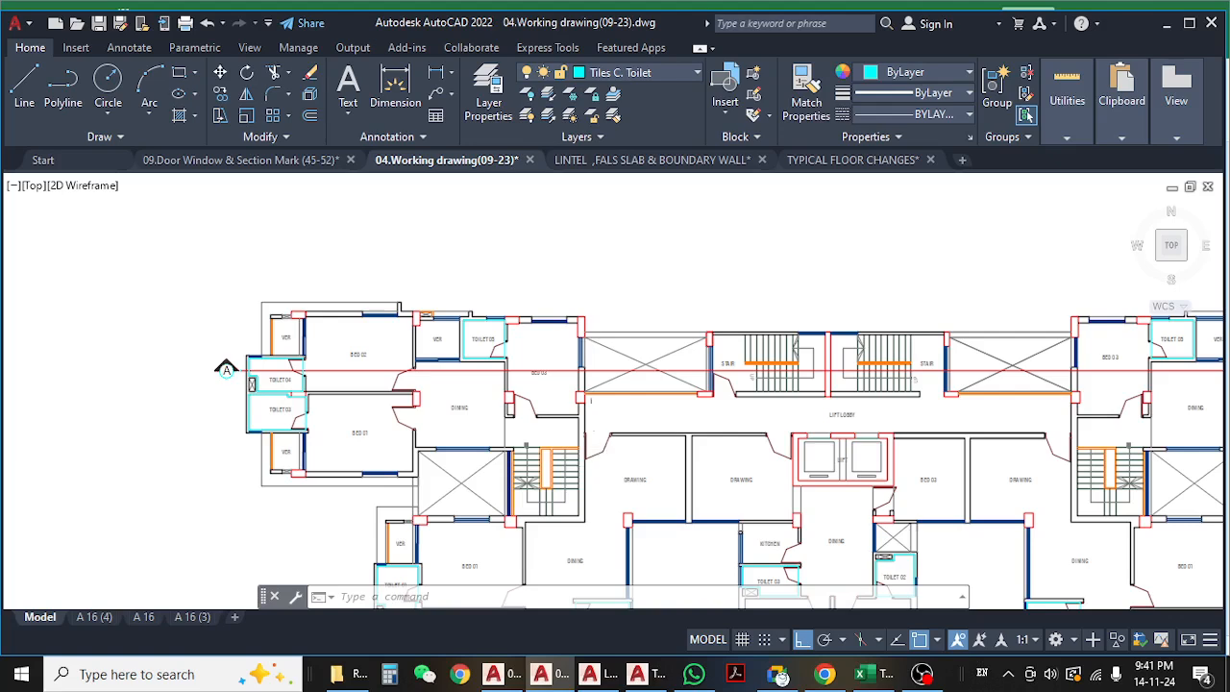
middle_drag(595, 449, 565, 420)
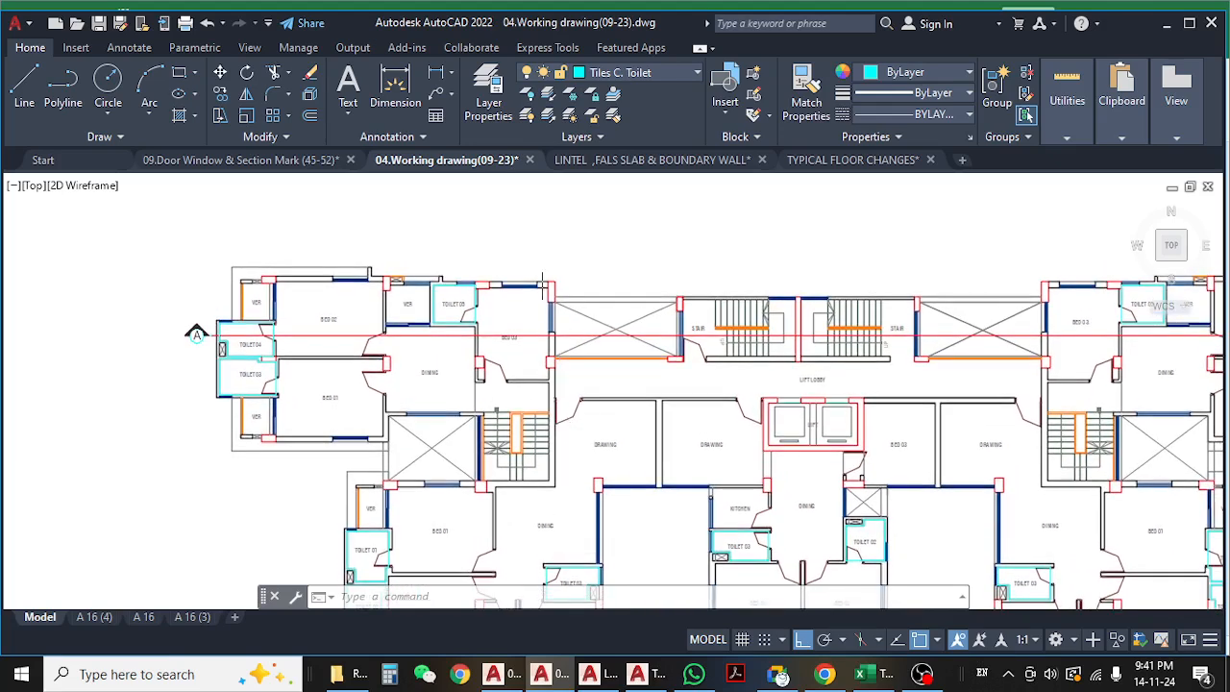
middle_drag(562, 491, 527, 477)
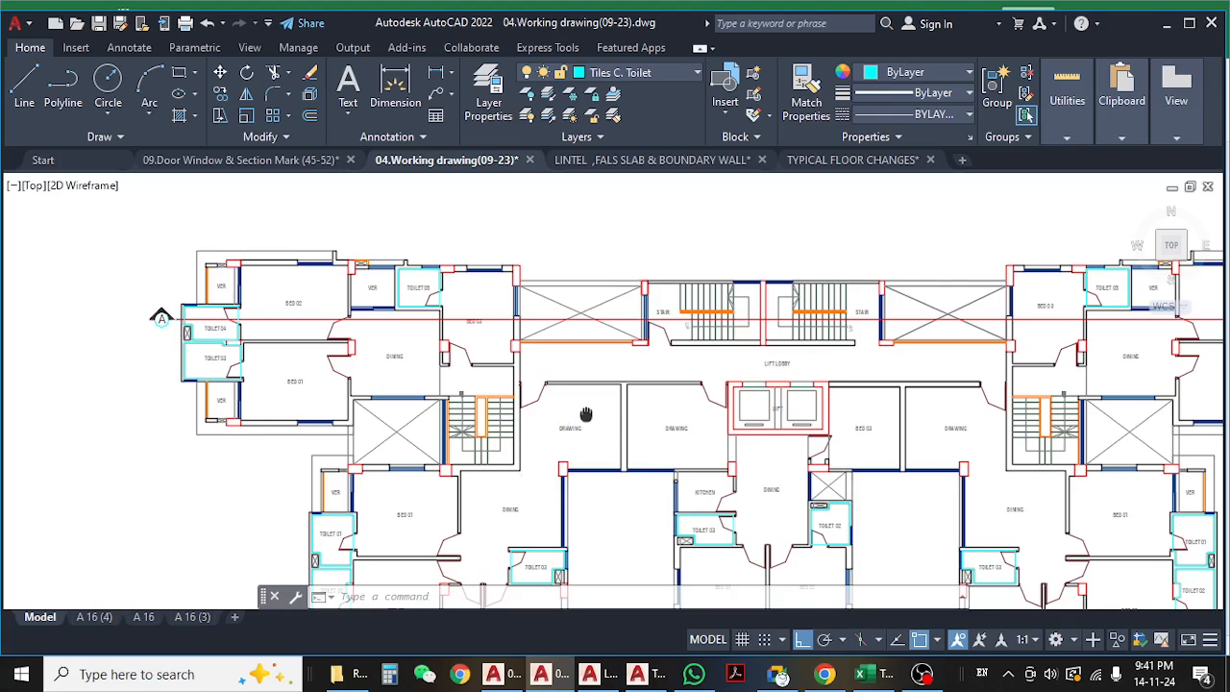
middle_drag(586, 414, 555, 442)
scroll(566, 460, up, 3)
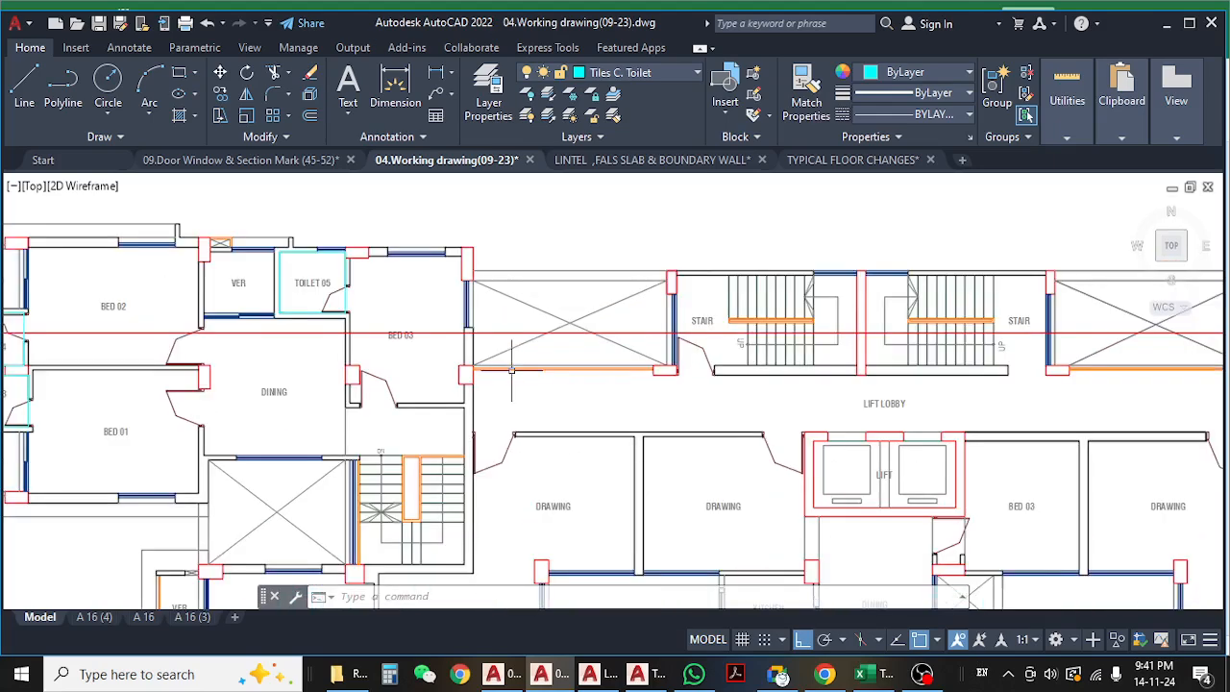
key(Return)
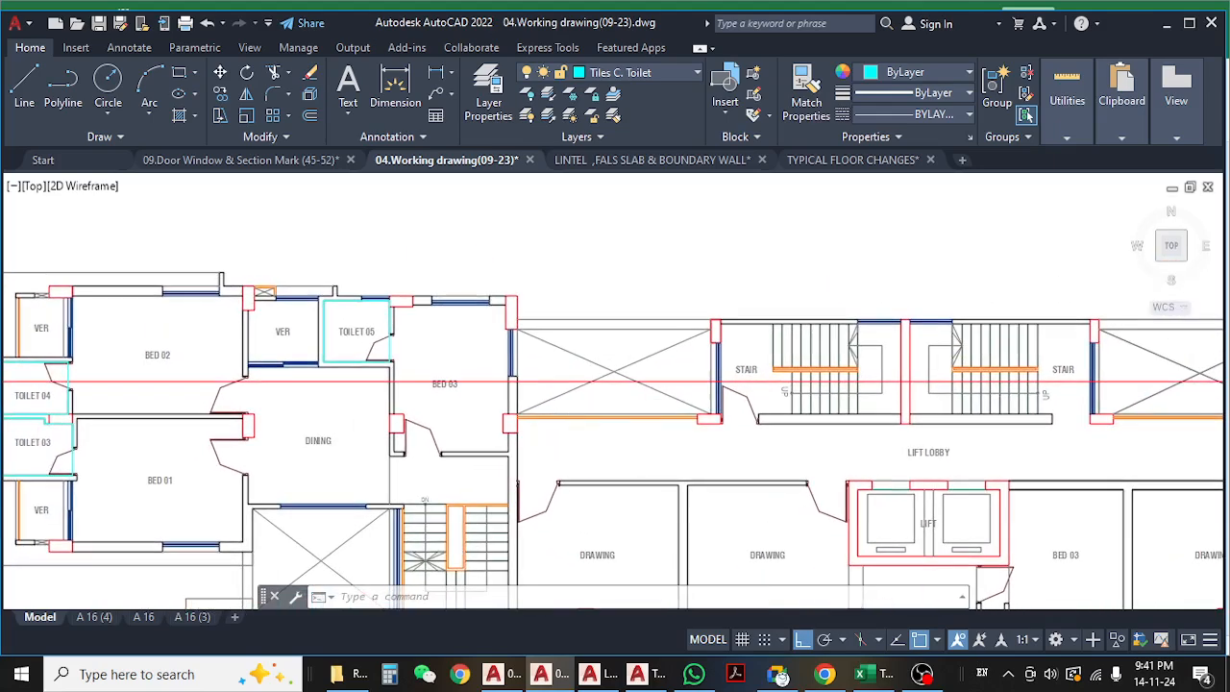
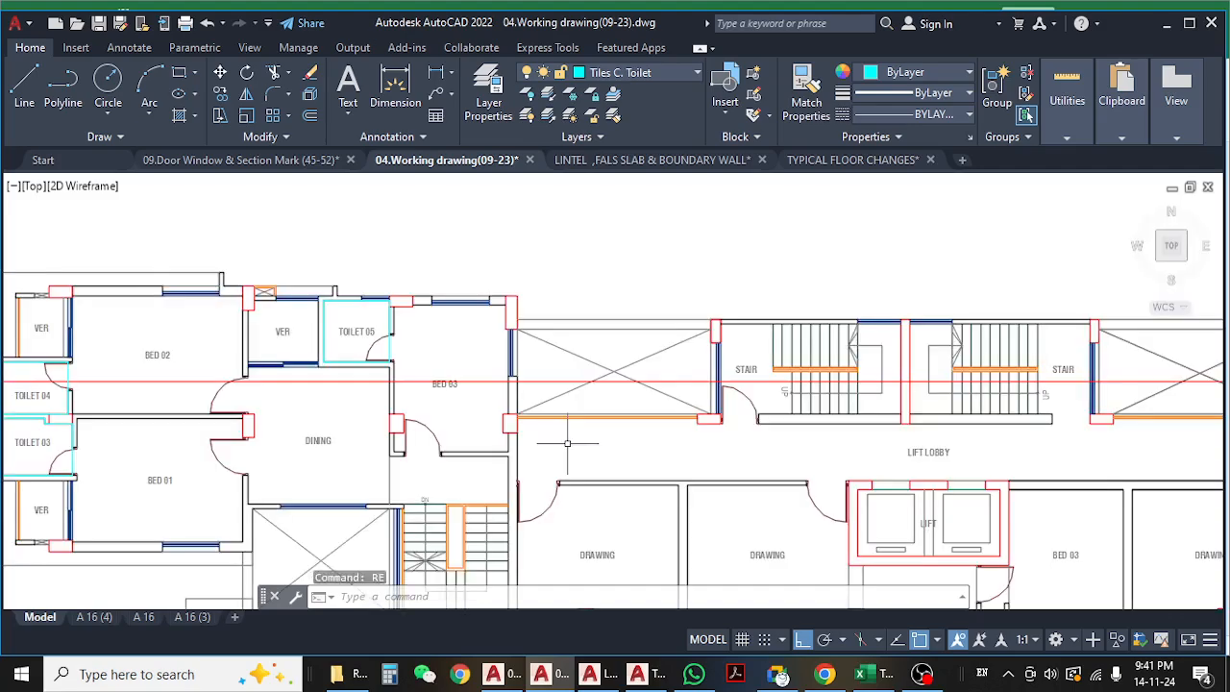
- Compare the building section with the 3rd floor plan and examine the plan's void edge, stairs and lift lobby
scroll(671, 421, down, 5)
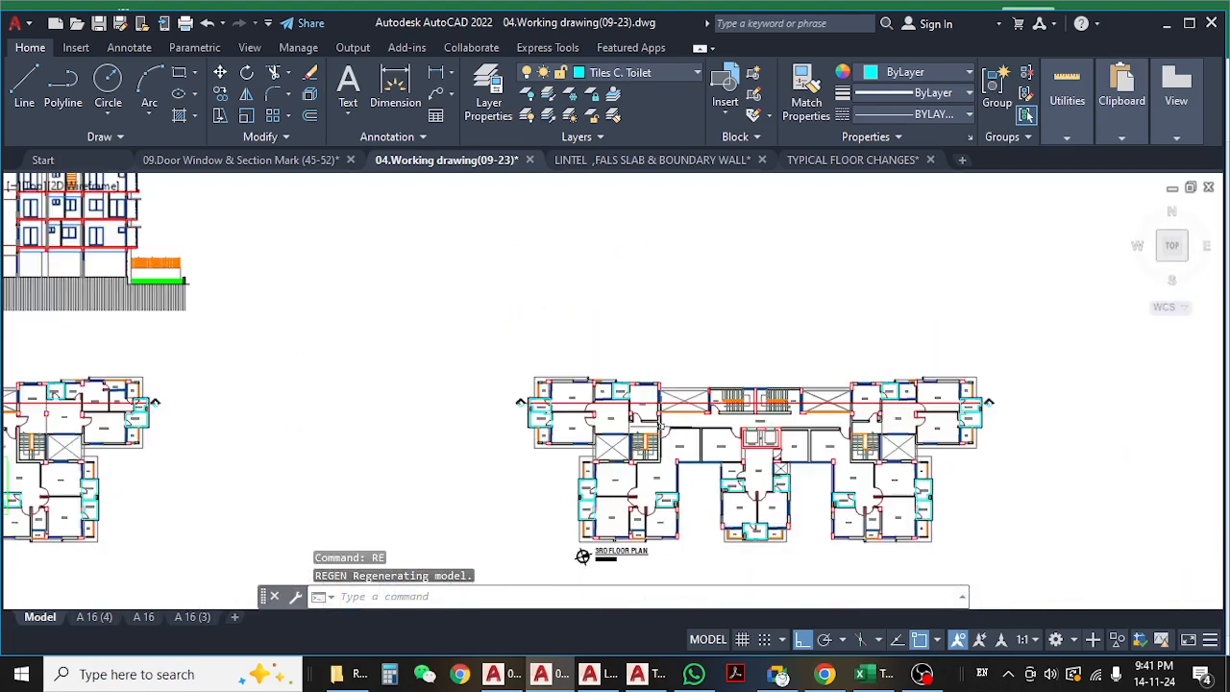
middle_drag(484, 434, 575, 438)
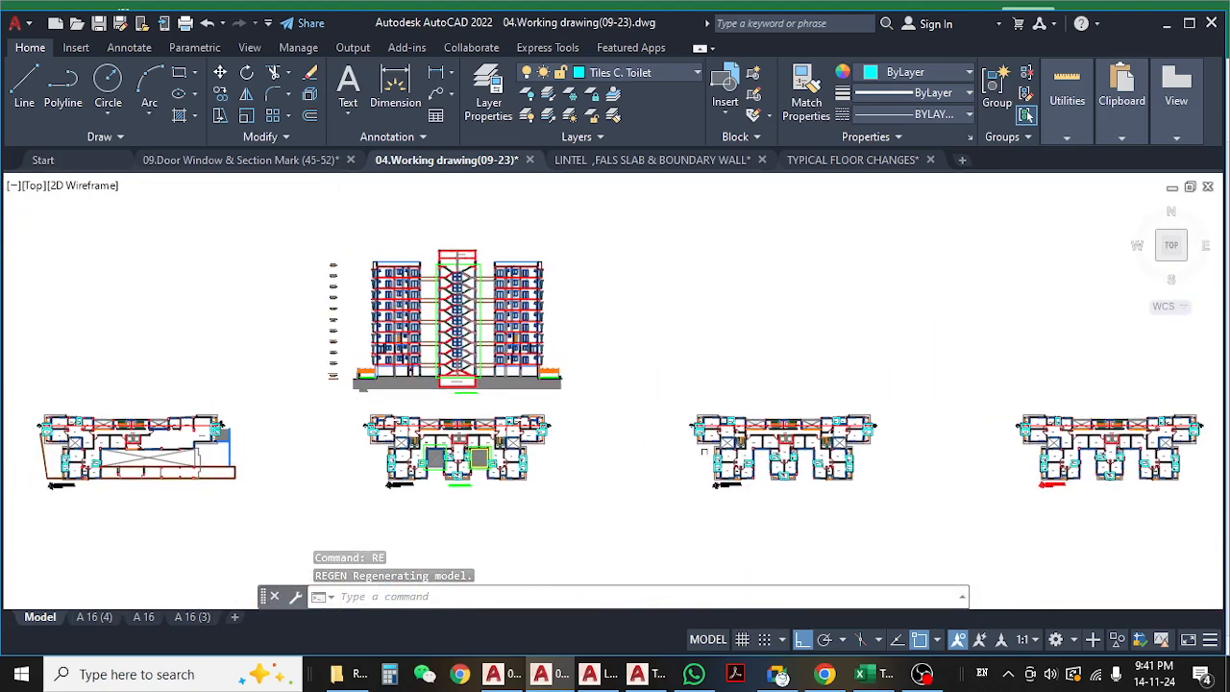
scroll(783, 461, up, 3)
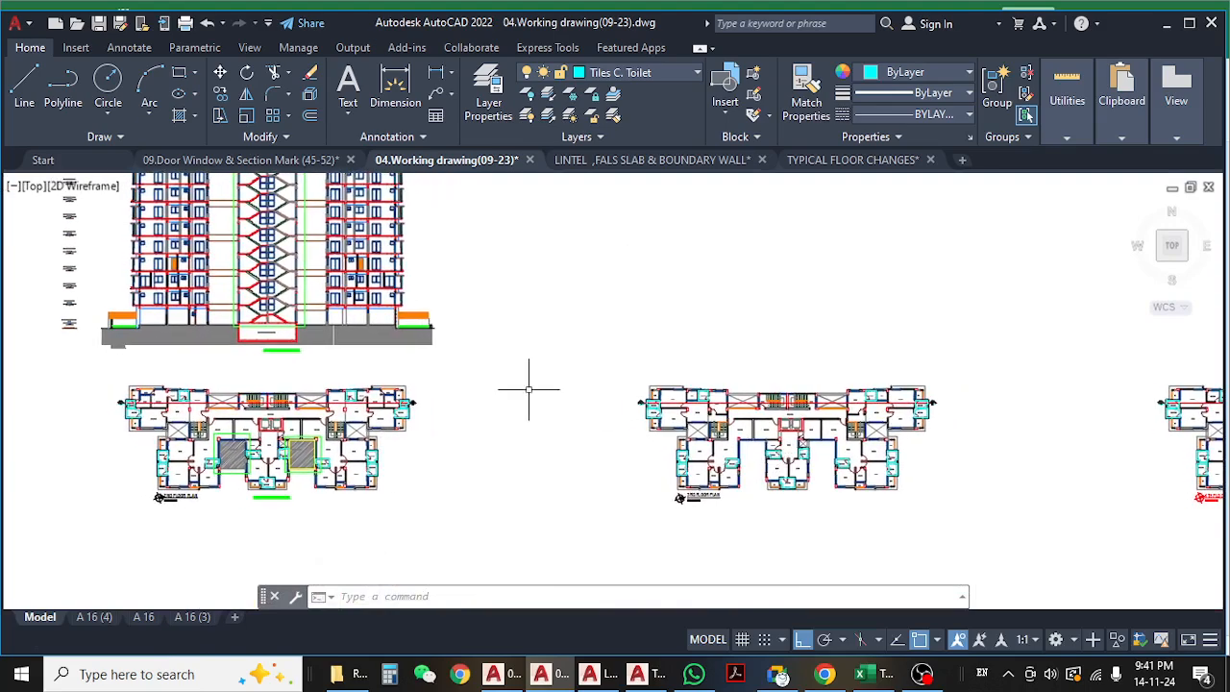
middle_drag(482, 366, 566, 448)
middle_drag(750, 500, 614, 450)
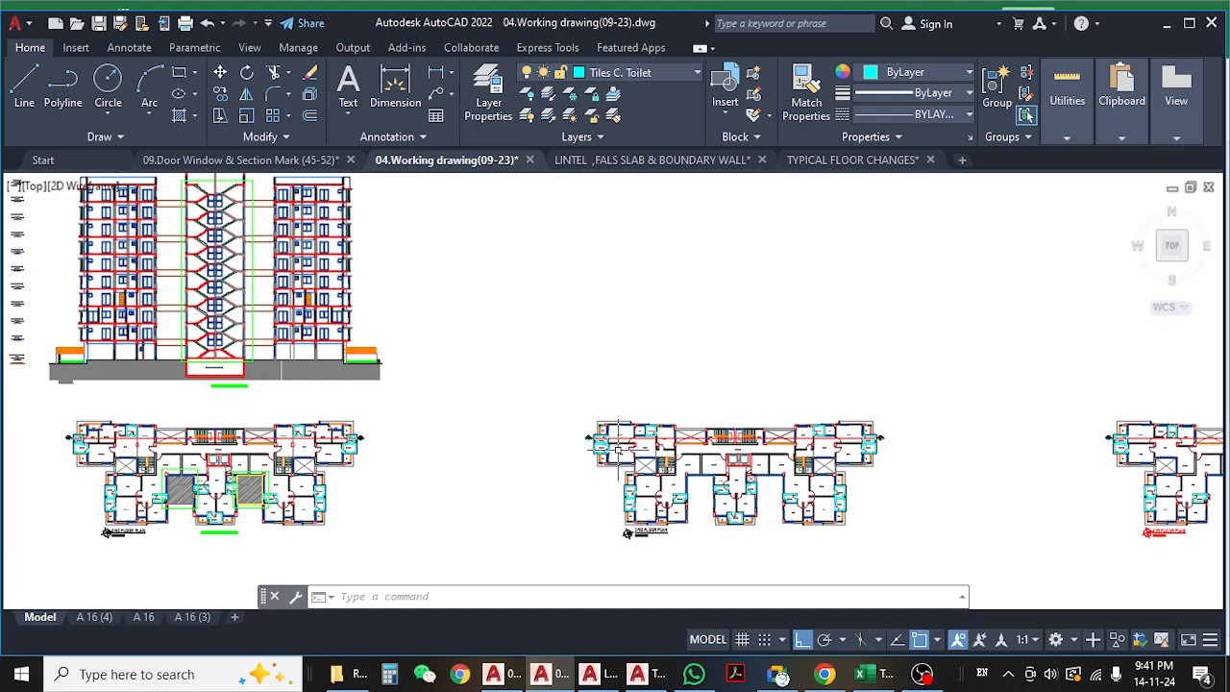
middle_drag(454, 456, 520, 449)
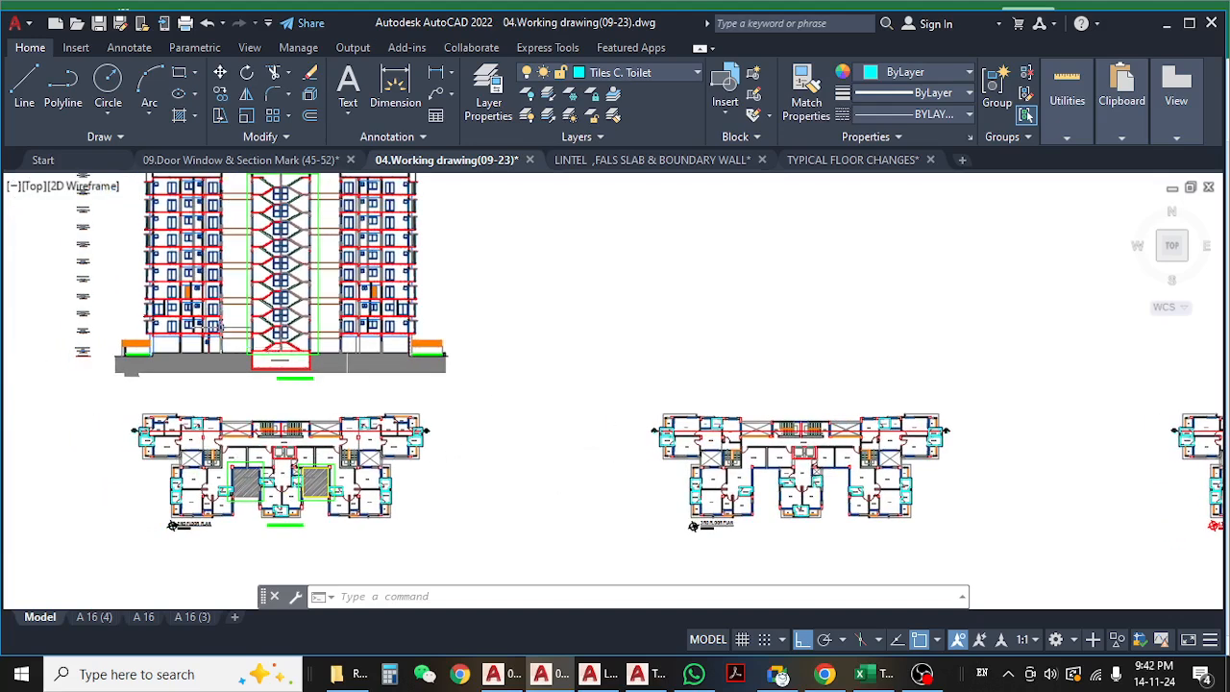
scroll(788, 461, up, 4)
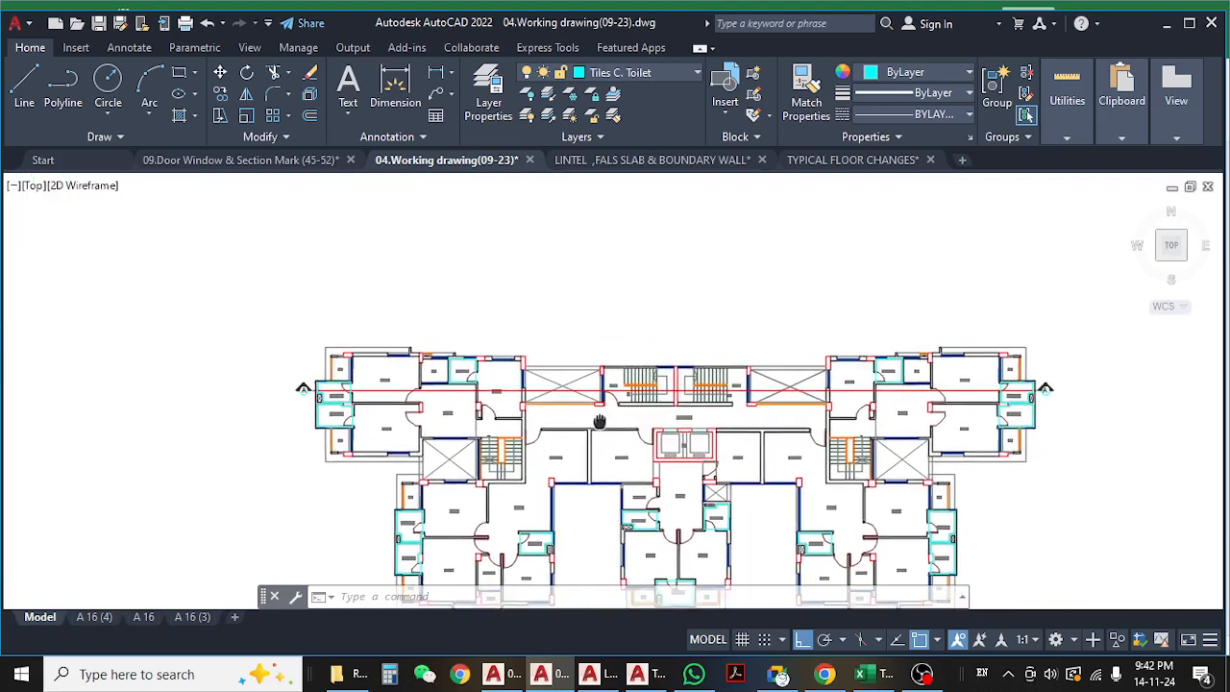
scroll(574, 427, up, 5)
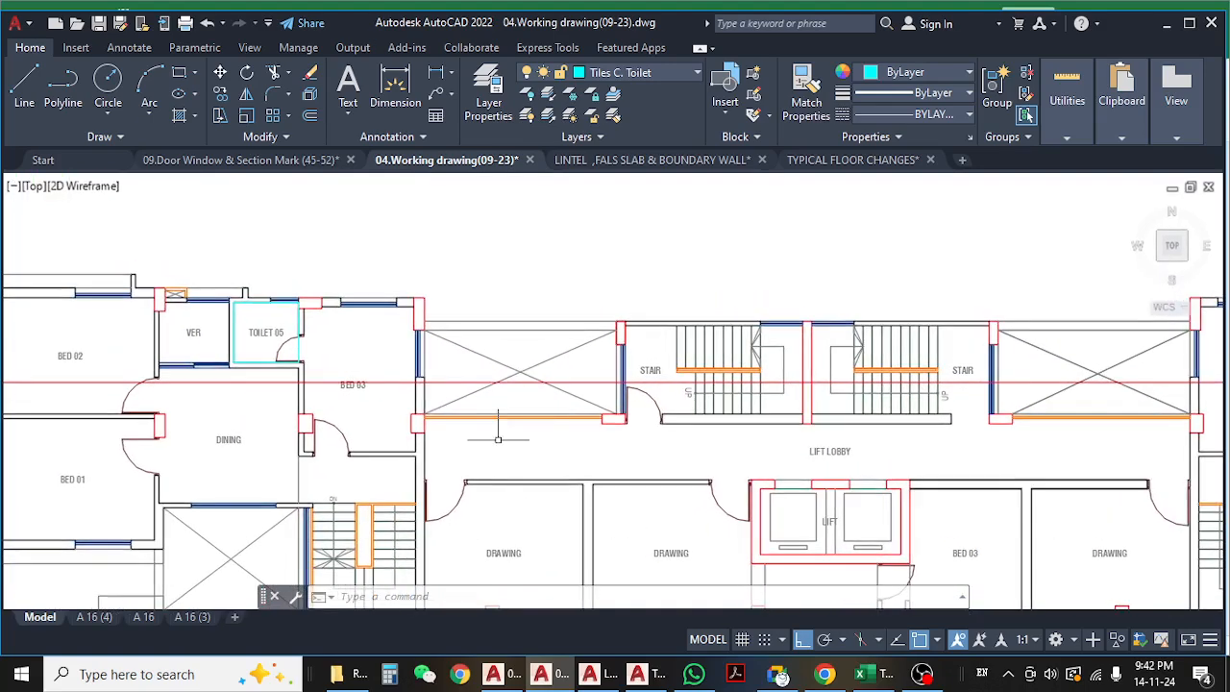
scroll(501, 433, up, 2)
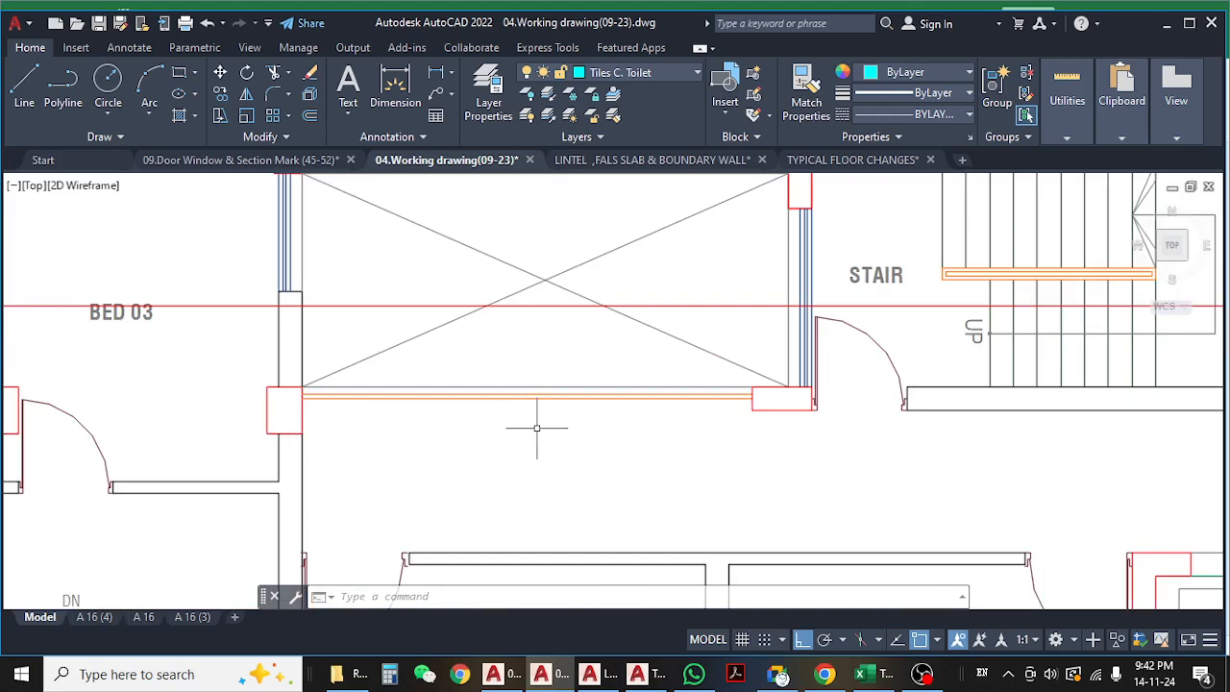
scroll(511, 436, down, 4)
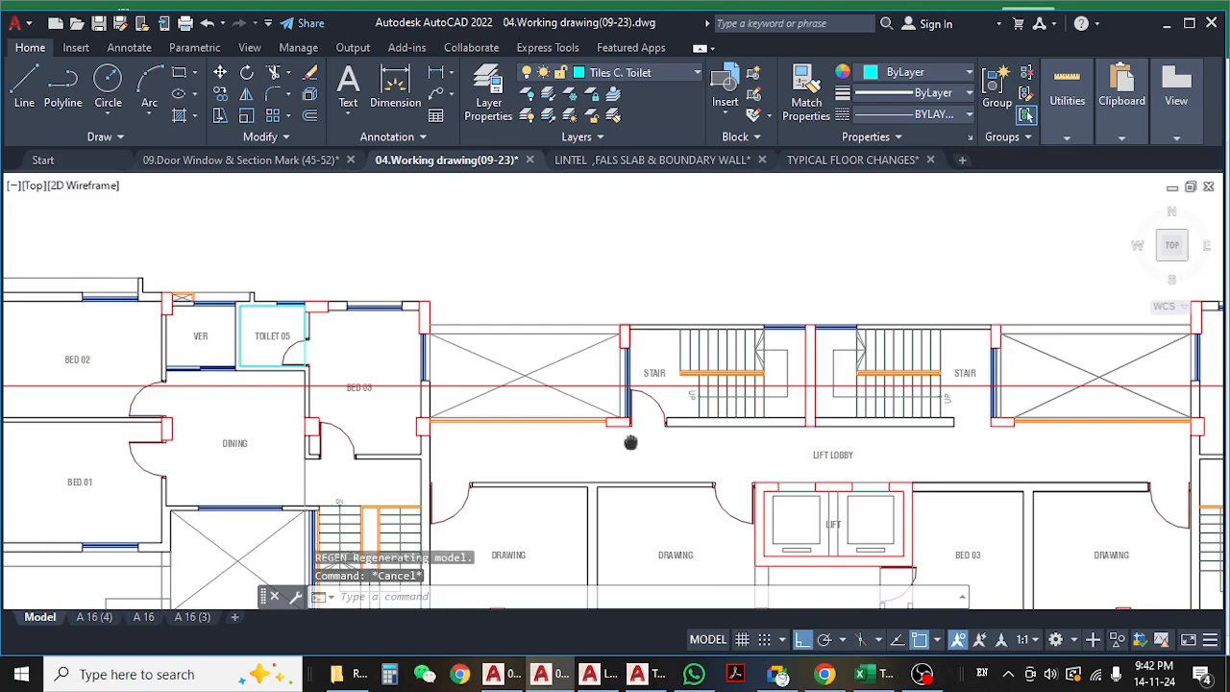
middle_drag(629, 439, 425, 448)
scroll(657, 440, up, 2)
mouse_move(572, 455)
middle_down()
mouse_move(627, 488)
mouse_move(605, 420)
middle_up()
scroll(615, 438, down, 8)
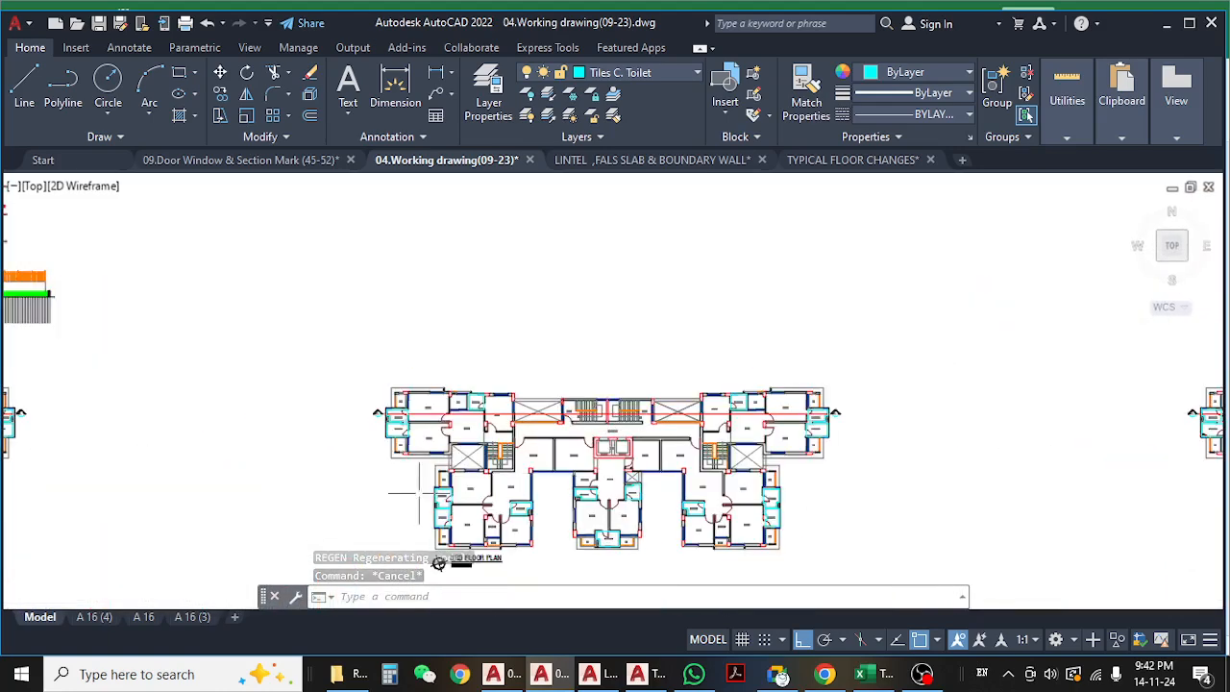
- Examine the plan beneath the building section, including the section line, voids, stairs, lift lobby and hatched beam bottom slab areas
mouse_move(431, 491)
middle_down()
mouse_move(548, 400)
mouse_move(879, 457)
middle_up()
middle_drag(426, 389, 786, 483)
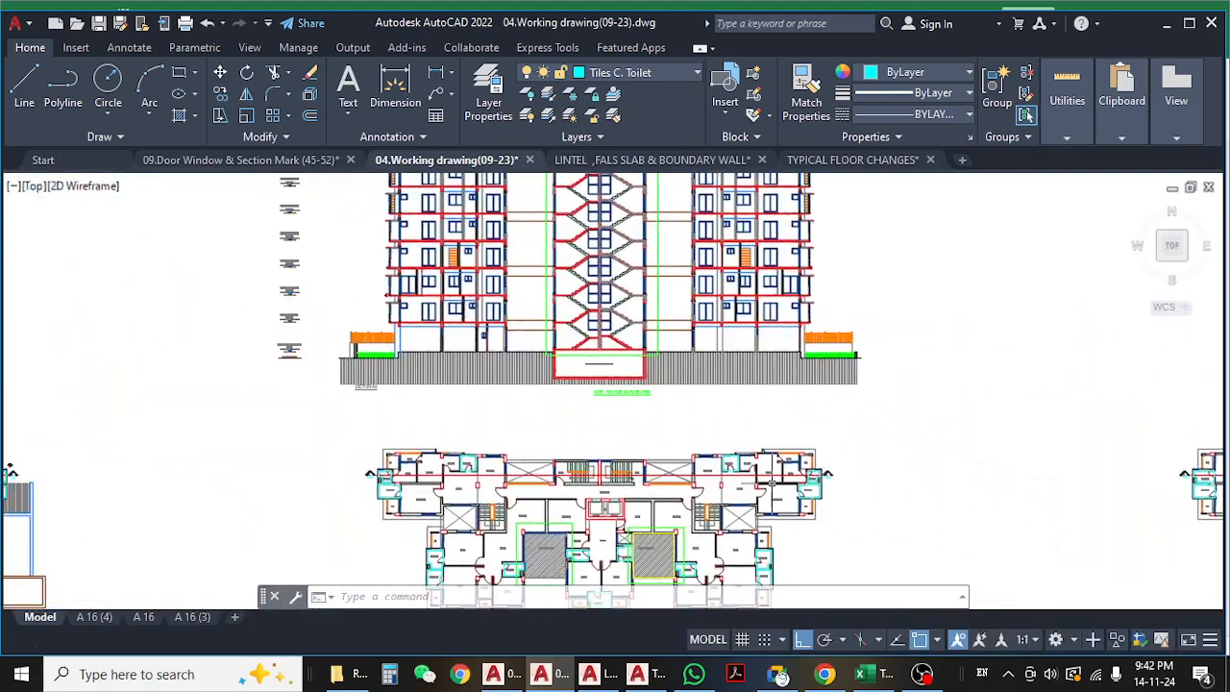
middle_drag(496, 473, 480, 344)
scroll(479, 346, up, 6)
middle_drag(592, 387, 556, 357)
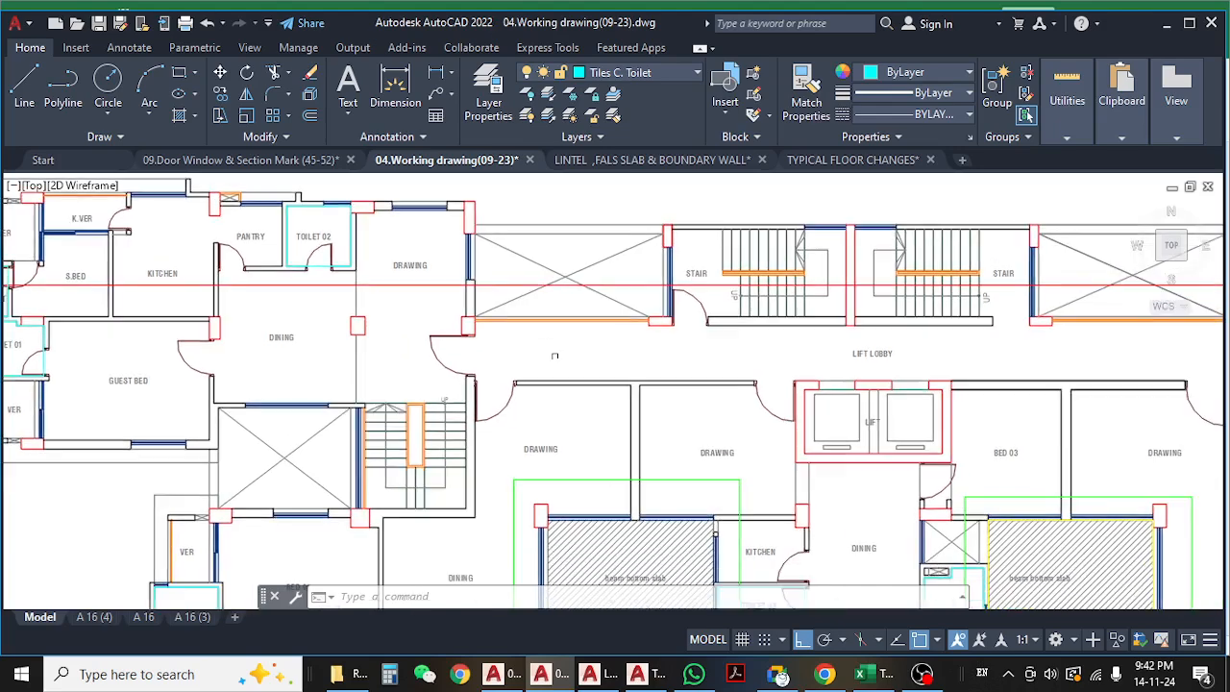
scroll(477, 356, down, 6)
mouse_move(851, 415)
middle_down()
mouse_move(564, 429)
mouse_move(804, 420)
mouse_move(615, 410)
middle_up()
- Switch to the Total Estimate workbook in Excel and inspect the 3rd Floor total formula on the Mason sheet
click(864, 676)
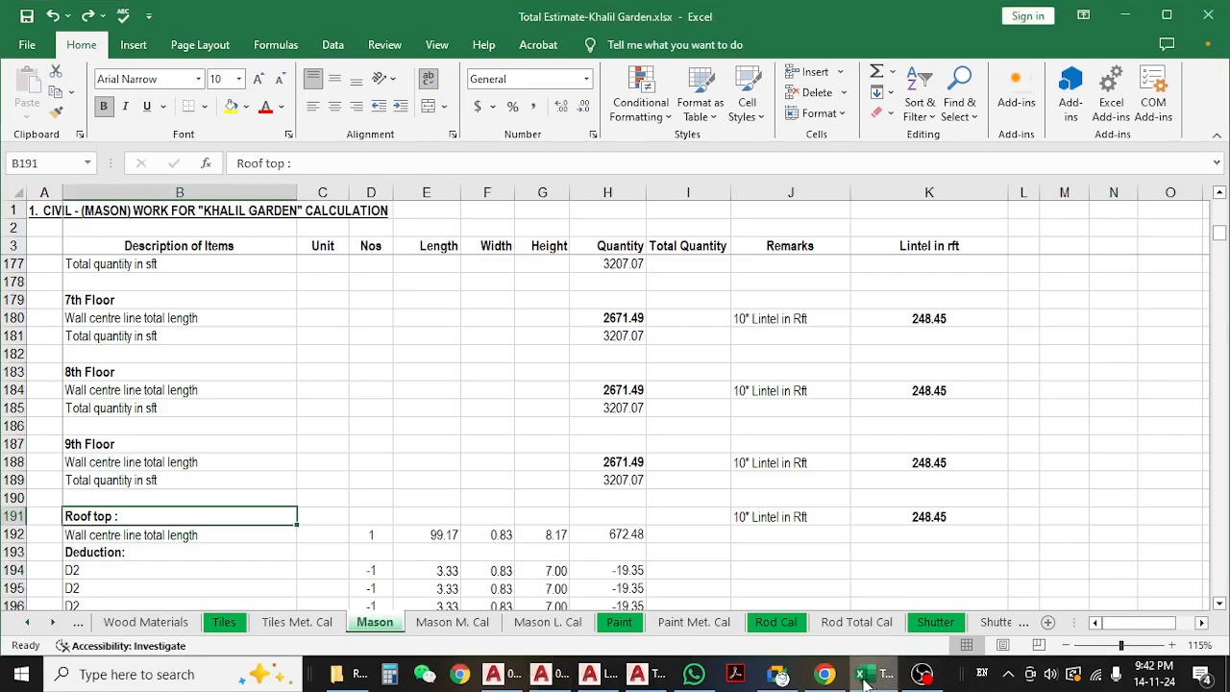
scroll(354, 437, up, 5)
scroll(333, 413, up, 1)
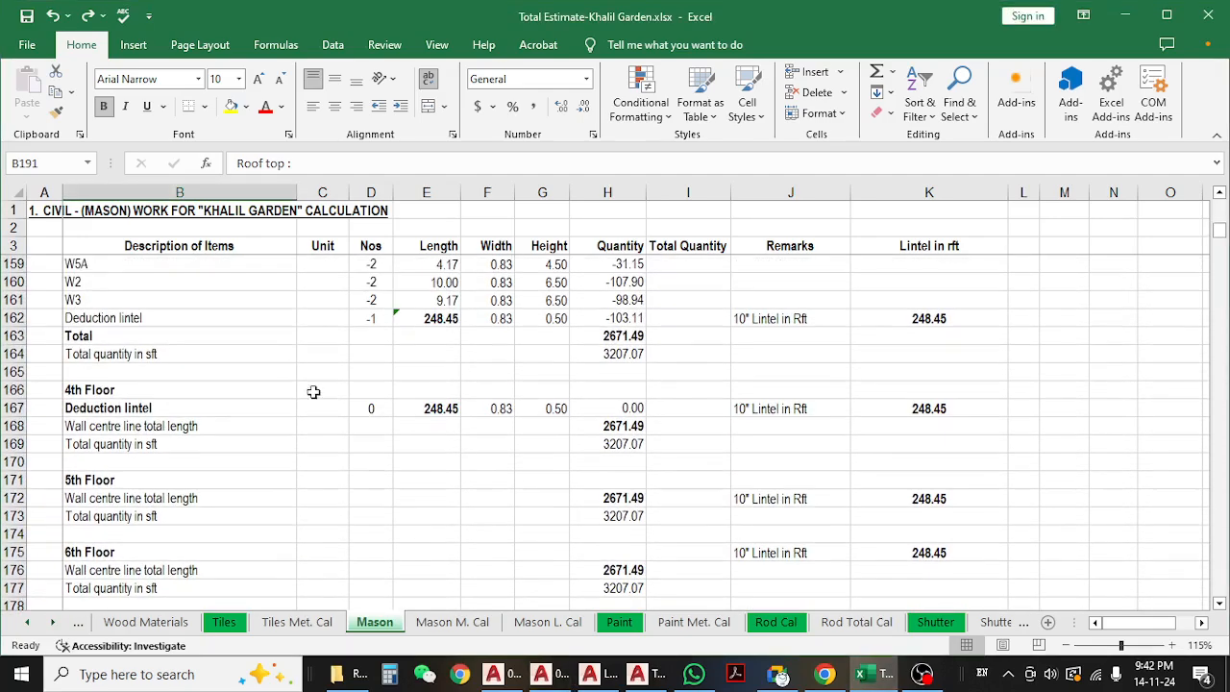
scroll(289, 365, up, 1)
click(618, 394)
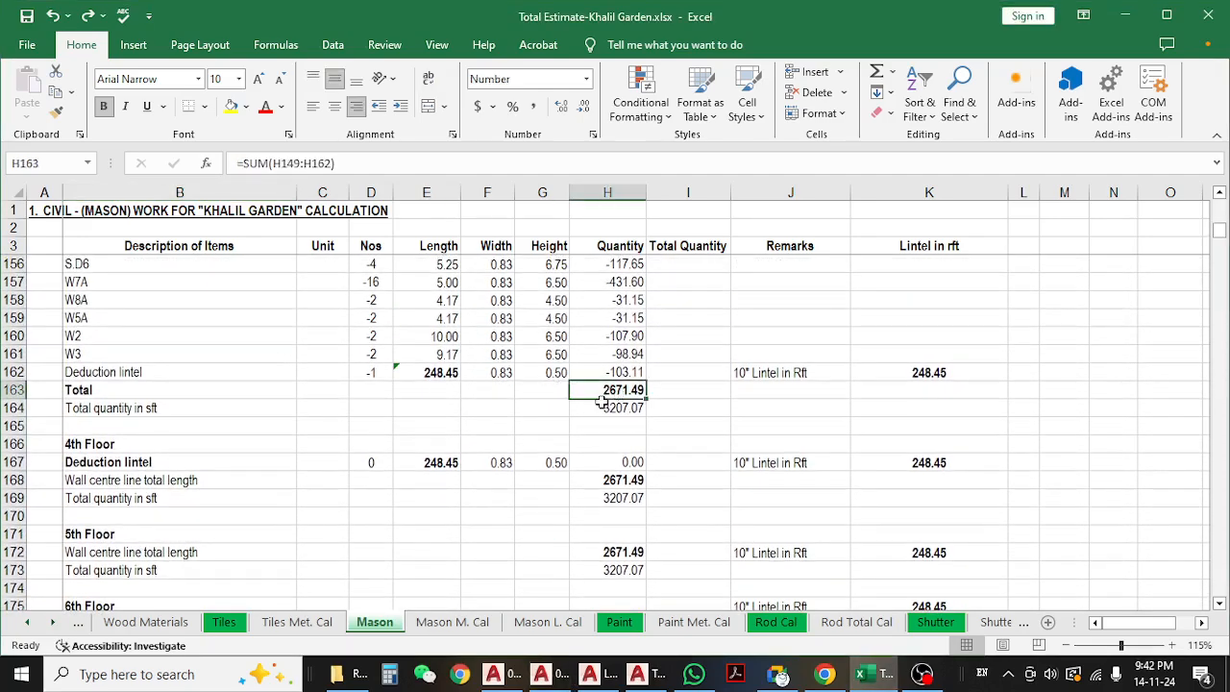
scroll(406, 396, up, 1)
scroll(306, 347, down, 2)
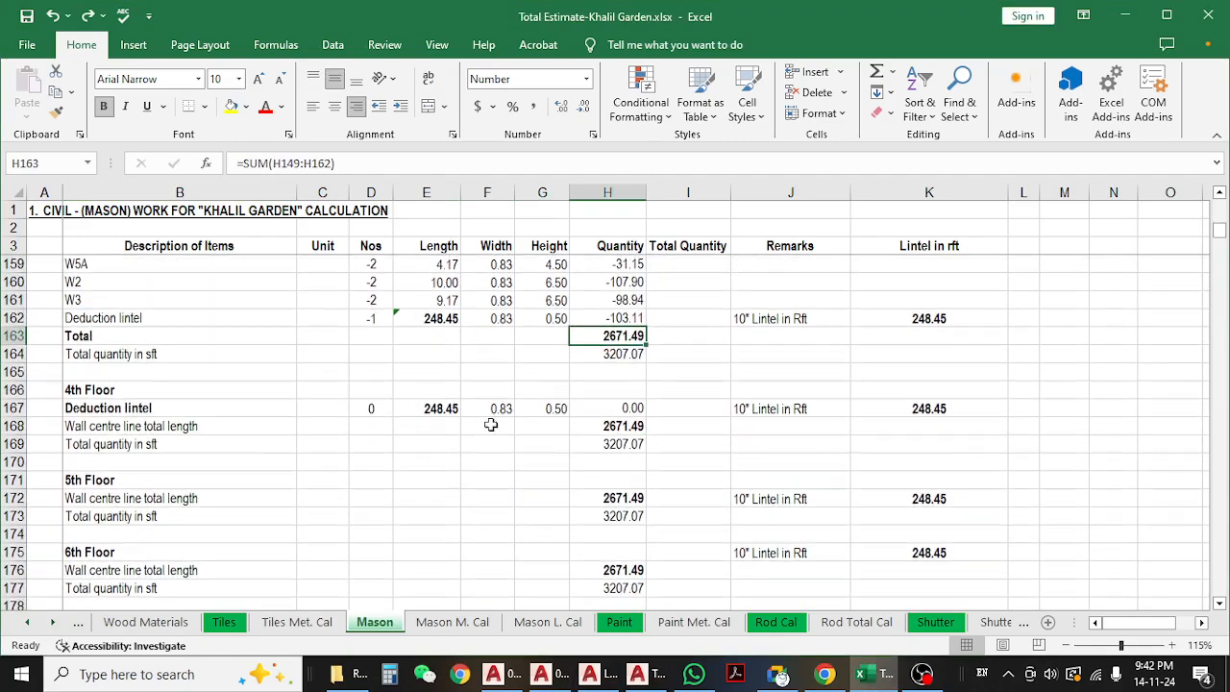
- Inspect the 4th Floor wall quantity's formula and the corresponding quantities down to the 9th Floor
click(595, 425)
scroll(598, 415, down, 3)
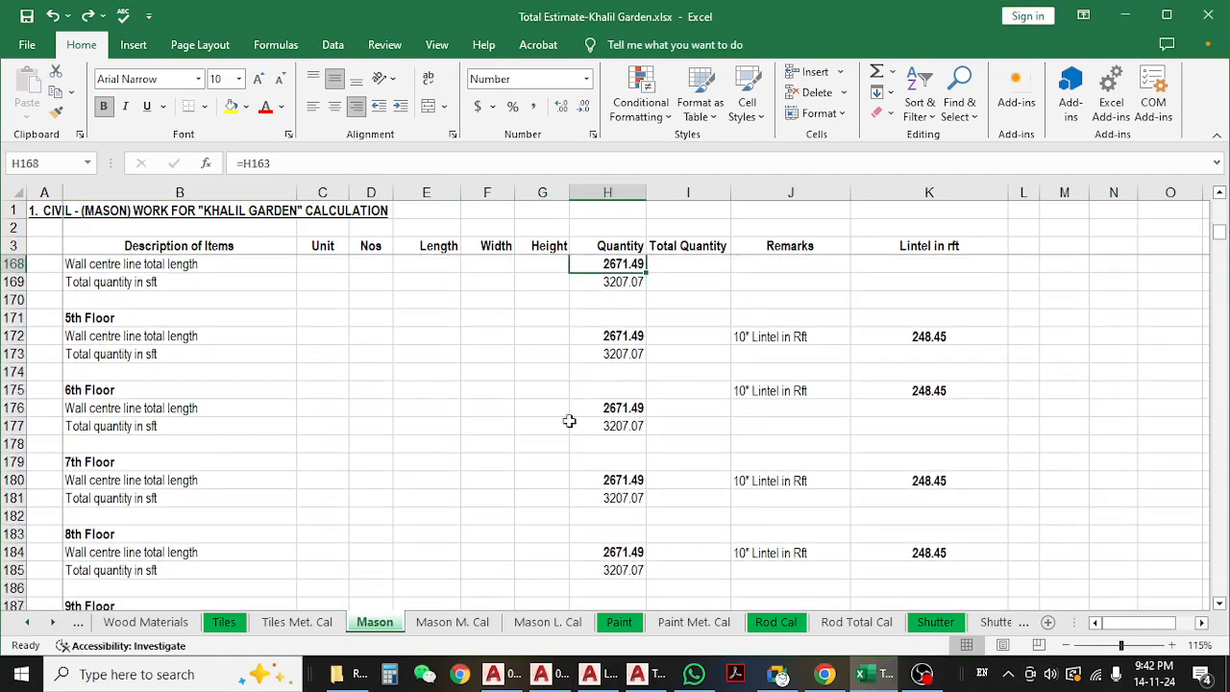
scroll(604, 515, down, 3)
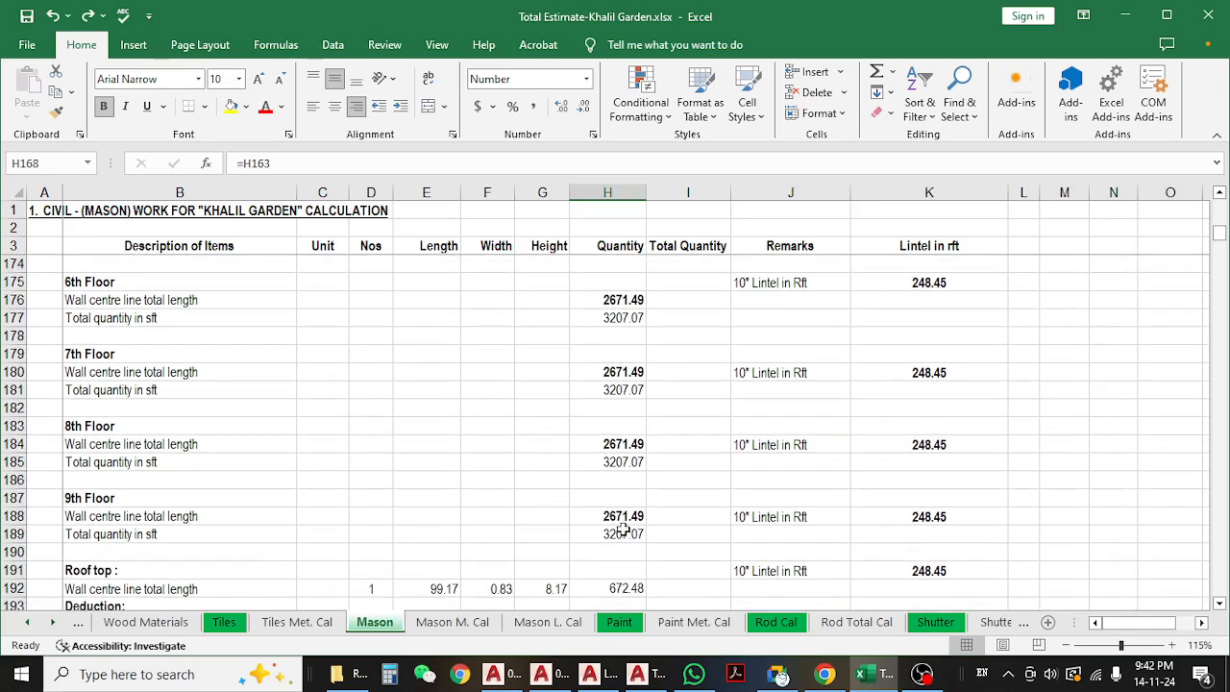
click(614, 531)
scroll(604, 528, down, 1)
scroll(604, 528, down, 1)
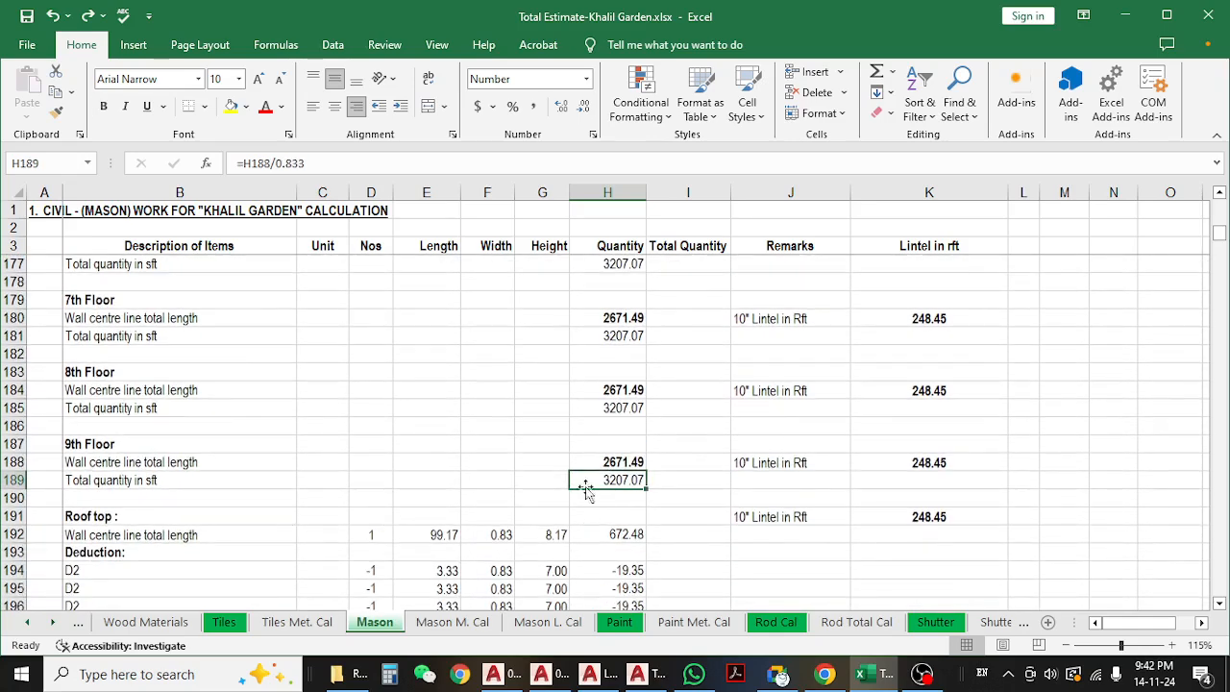
- Trace the 5th Floor wall quantity's reference to the 4th Floor and check its square-foot conversion formula without editing it
scroll(596, 480, up, 5)
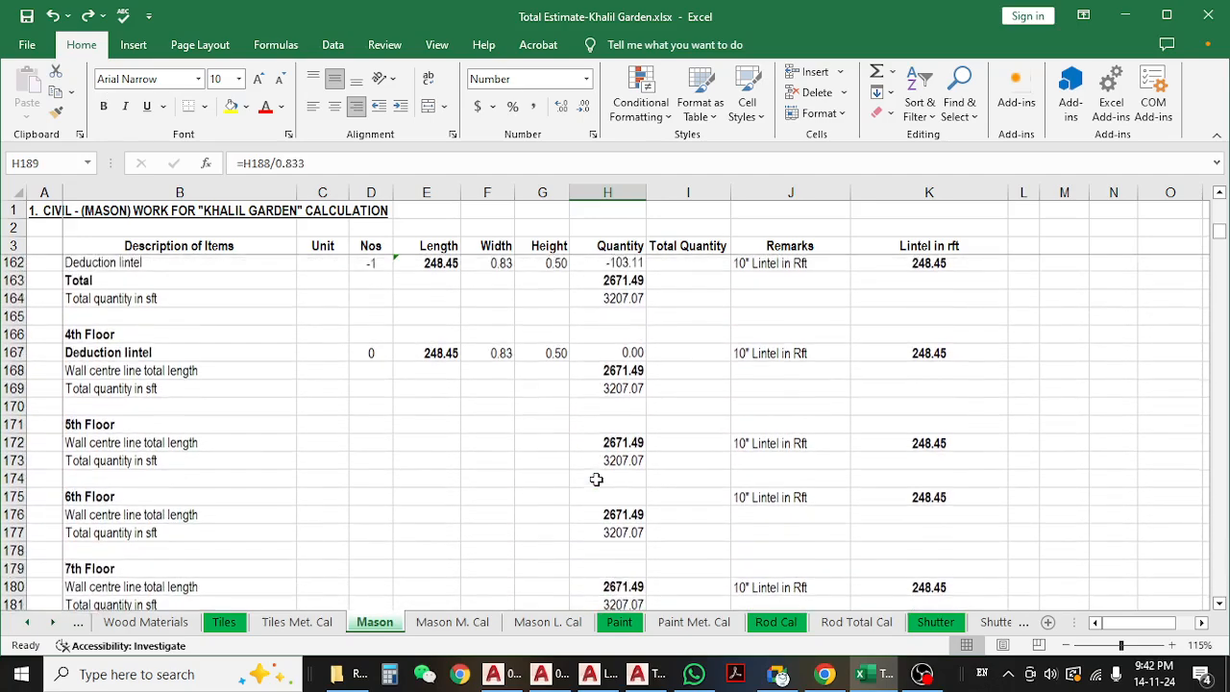
click(605, 358)
click(615, 444)
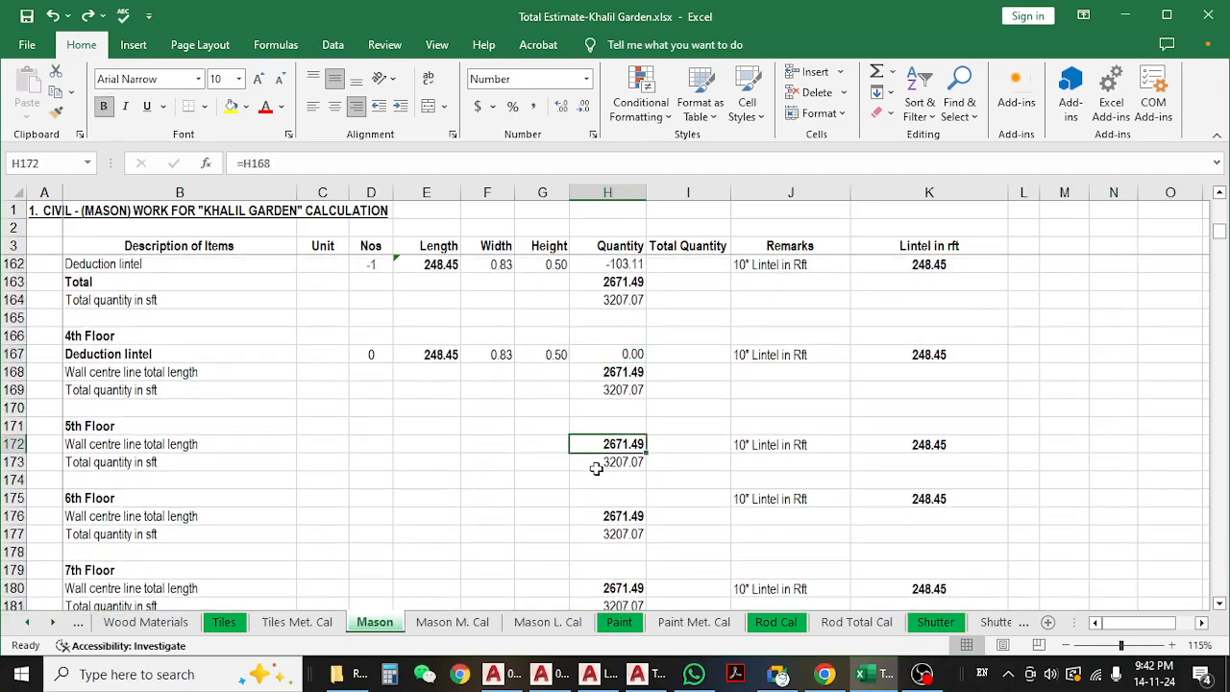
scroll(596, 464, down, 1)
click(614, 408)
scroll(610, 422, up, 2)
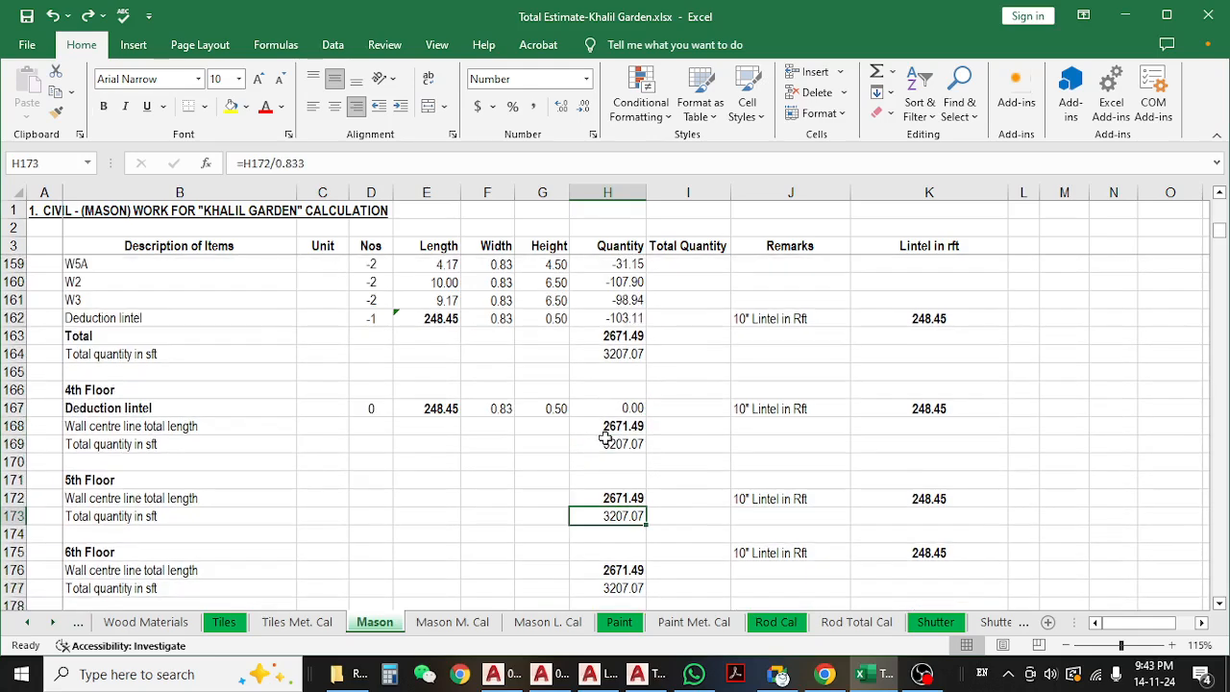
click(615, 498)
double_click(614, 497)
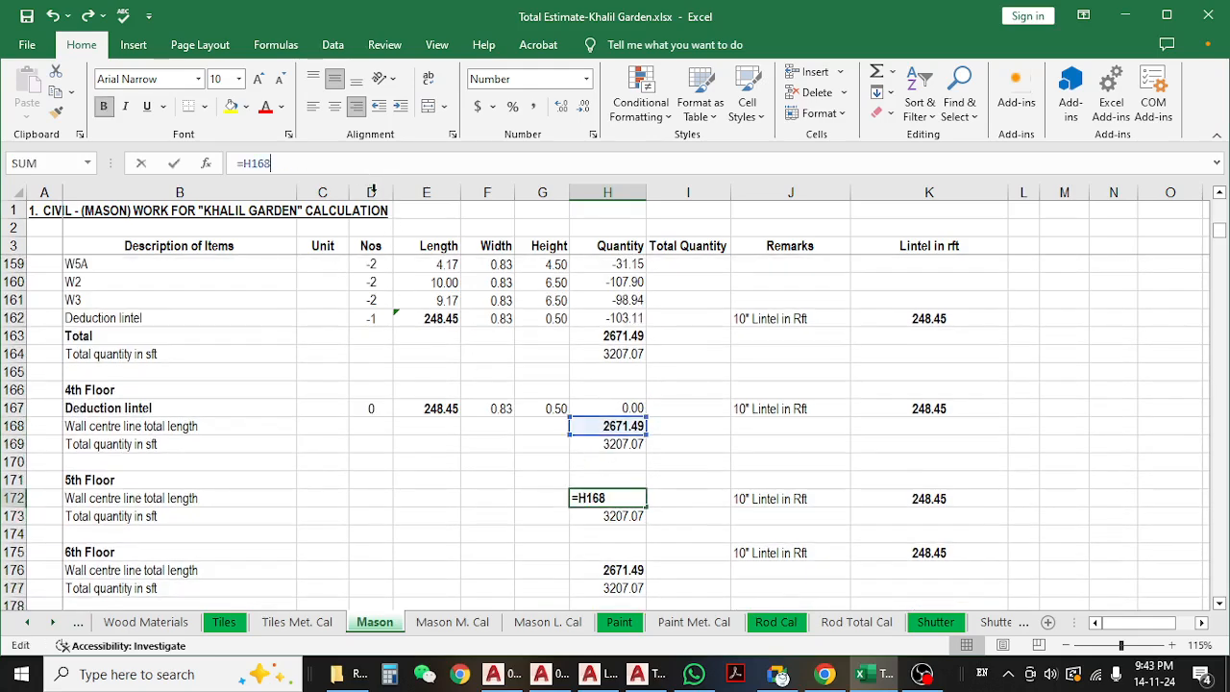
scroll(518, 450, up, 2)
scroll(519, 451, up, 1)
key(Escape)
- Check the 3rd Floor door and window deductions and the 4th Floor quantity linked to their total
click(431, 304)
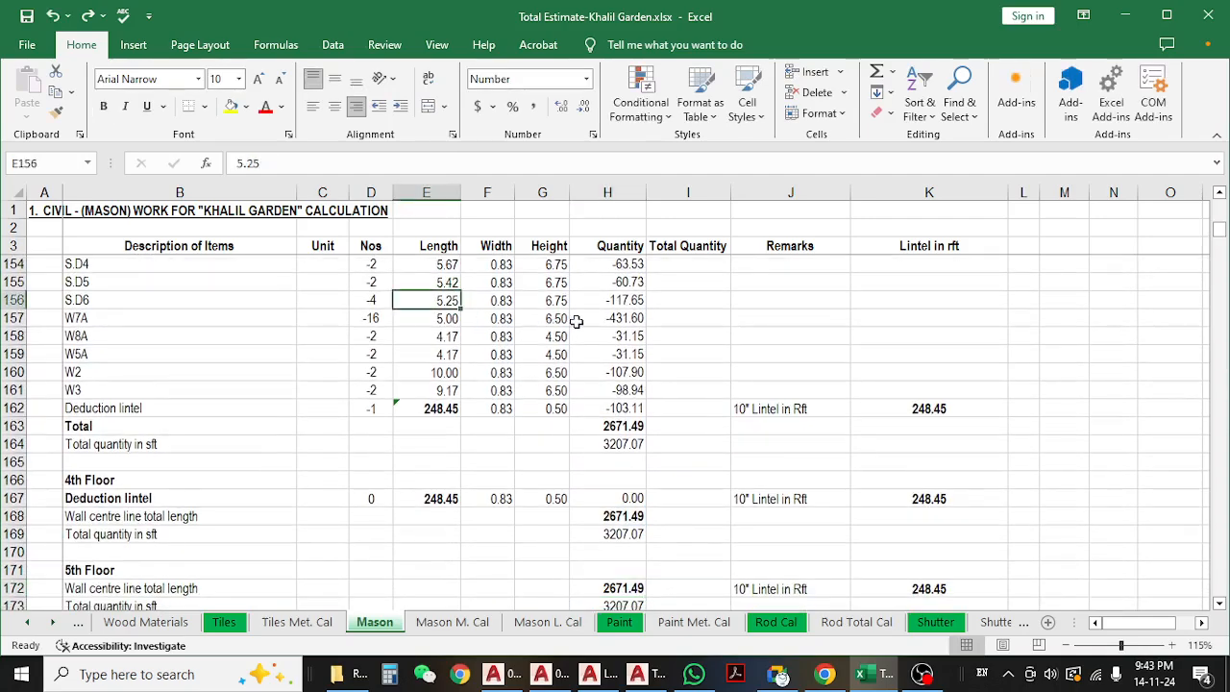
click(577, 321)
scroll(580, 349, up, 1)
scroll(606, 461, down, 2)
click(605, 462)
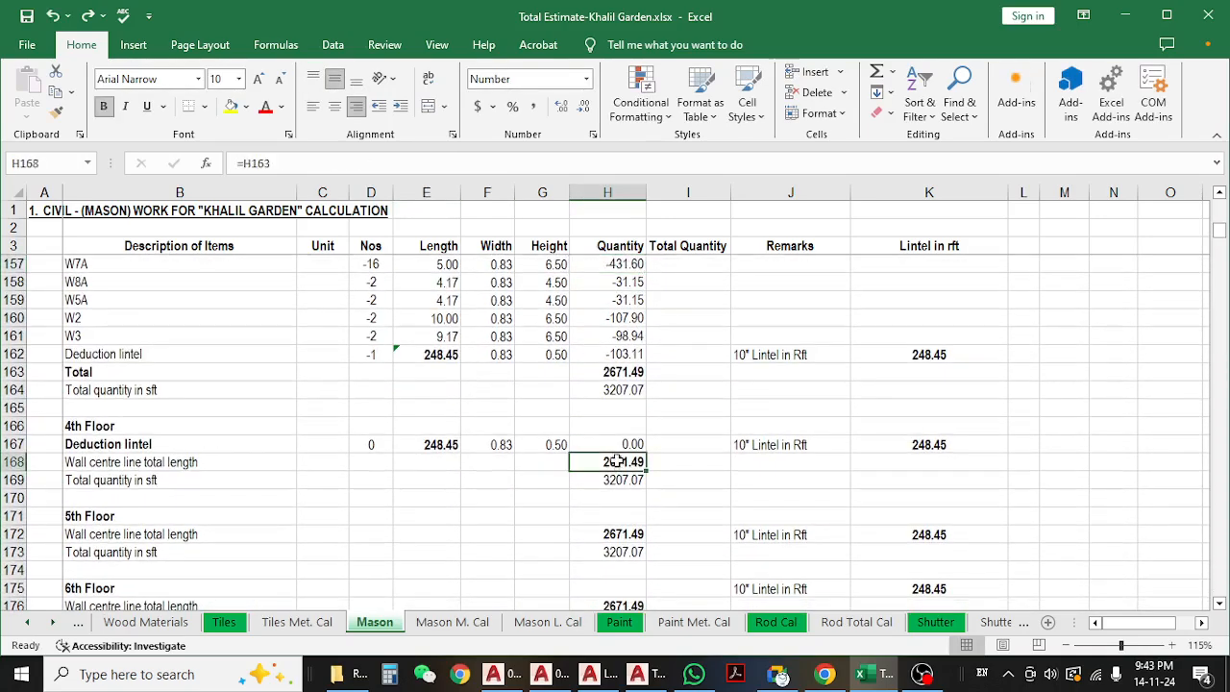
- Change the 3rd Floor's wall centre line total length to the formula =492.33+100
scroll(604, 450, up, 3)
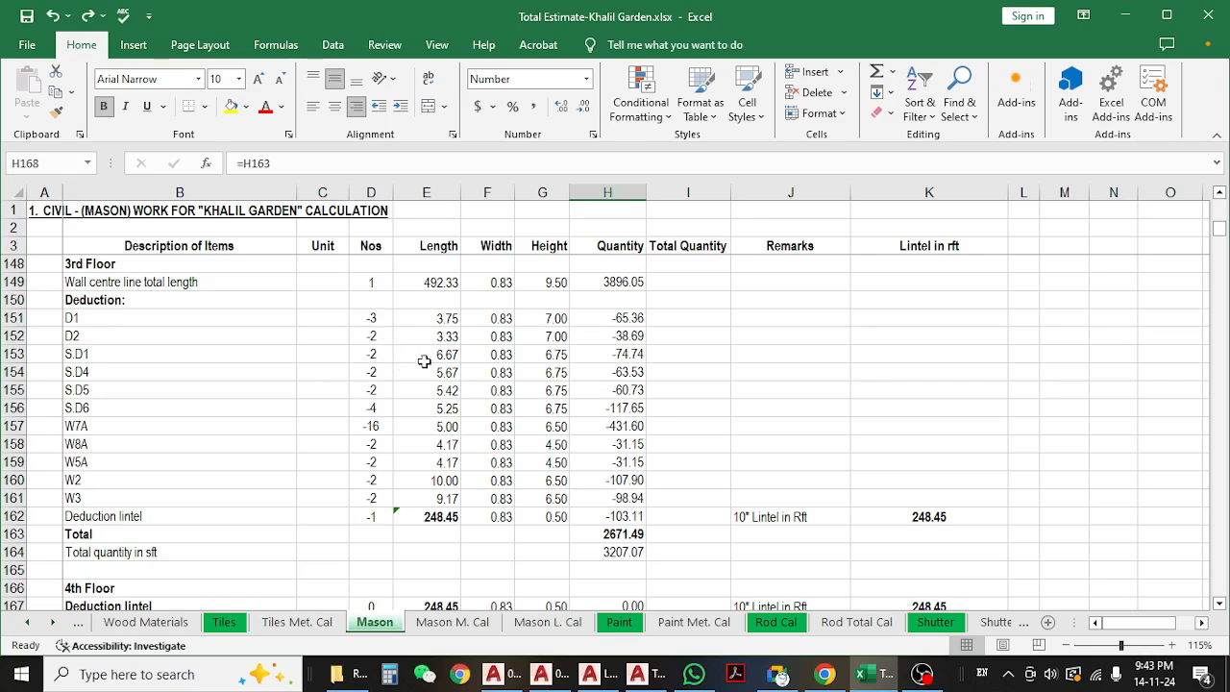
scroll(430, 363, up, 1)
click(402, 336)
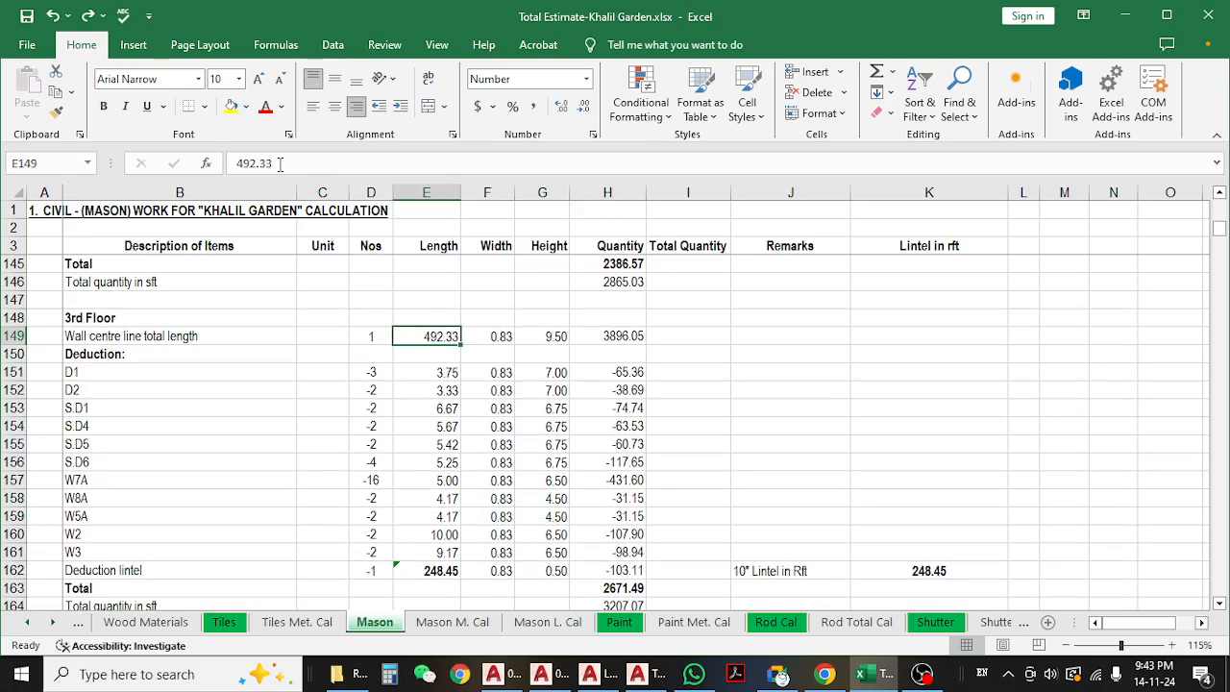
click(280, 163)
key(Home)
text(=)
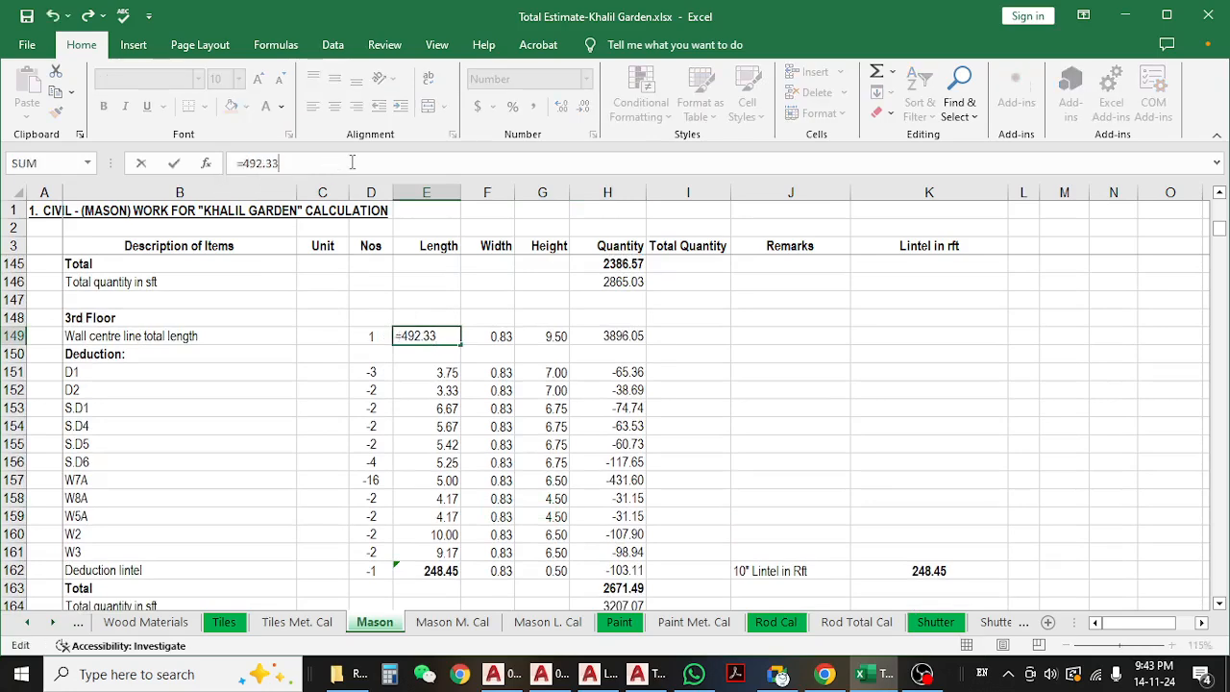
text(+100)
key(Return)
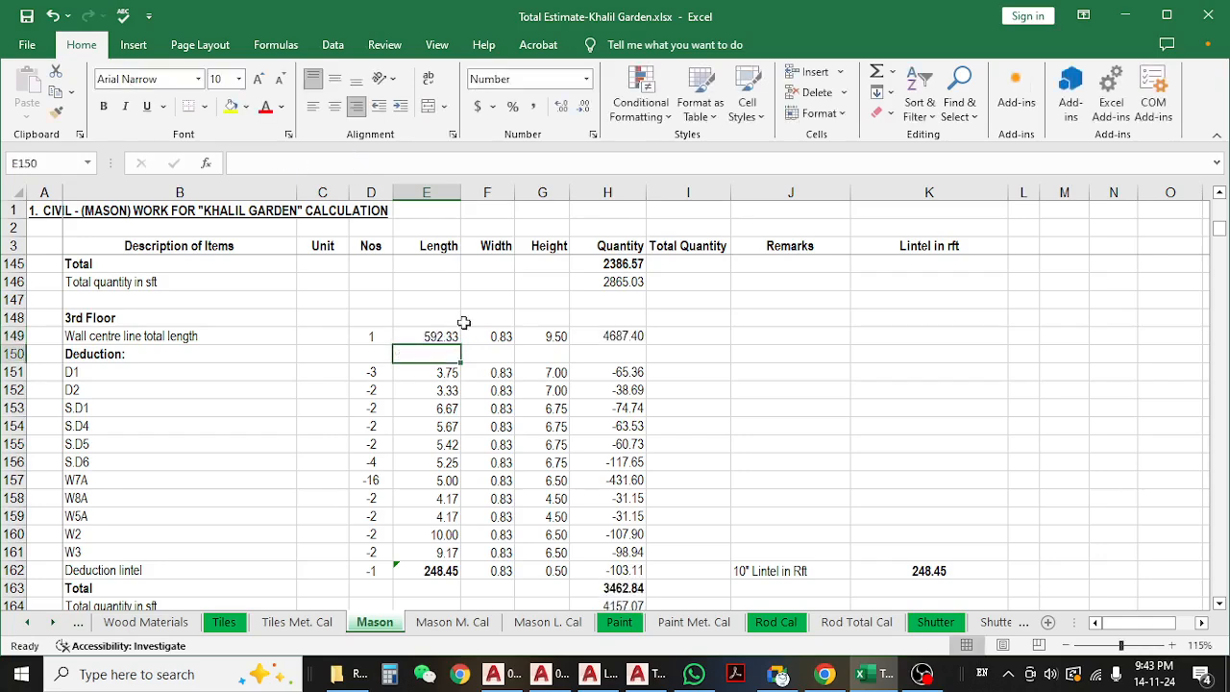
- Check how the 3rd Floor total and the linked 4th, 5th and 6th Floor wall quantities respond
scroll(519, 394, down, 1)
click(592, 517)
click(606, 534)
scroll(610, 461, down, 4)
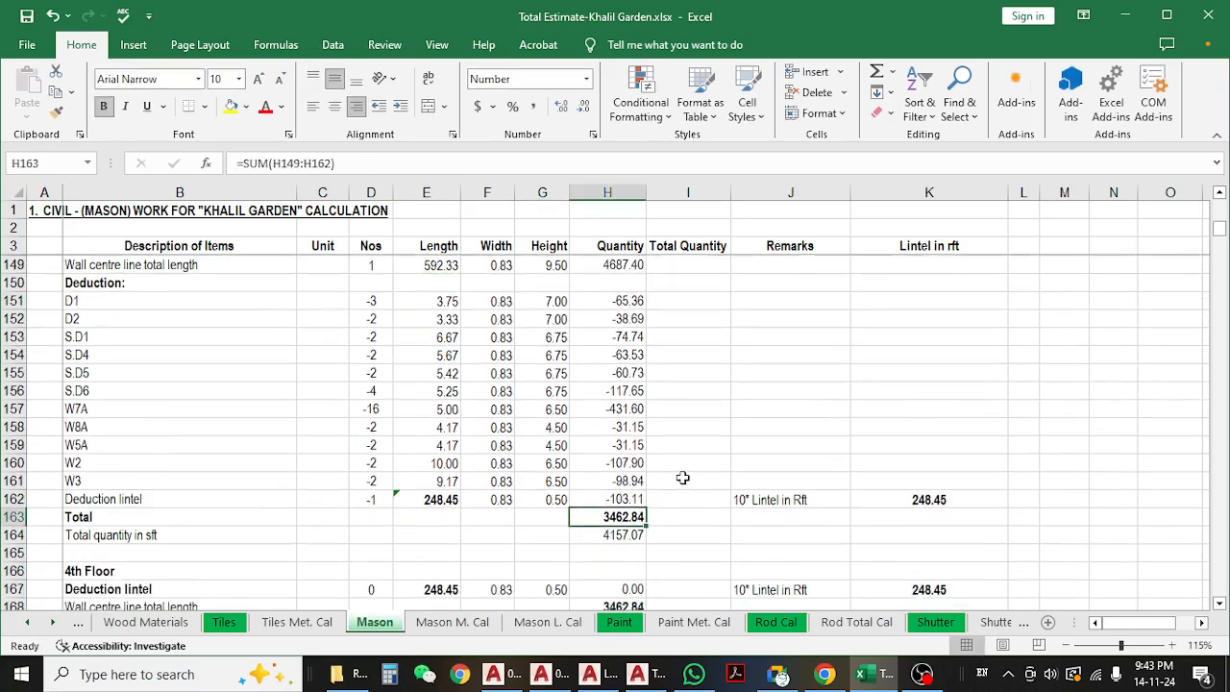
click(612, 408)
click(612, 481)
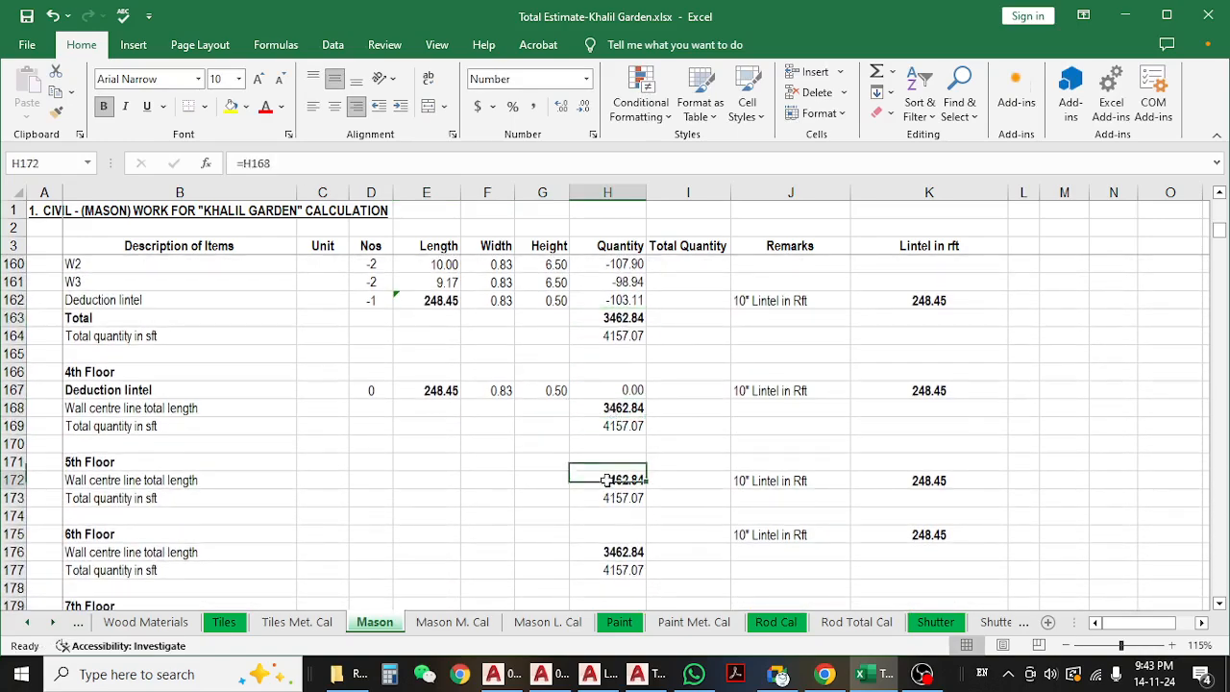
scroll(612, 494, down, 1)
click(612, 502)
- Undo the addition of 100 to the 3rd Floor's wall centre line length
scroll(661, 485, up, 4)
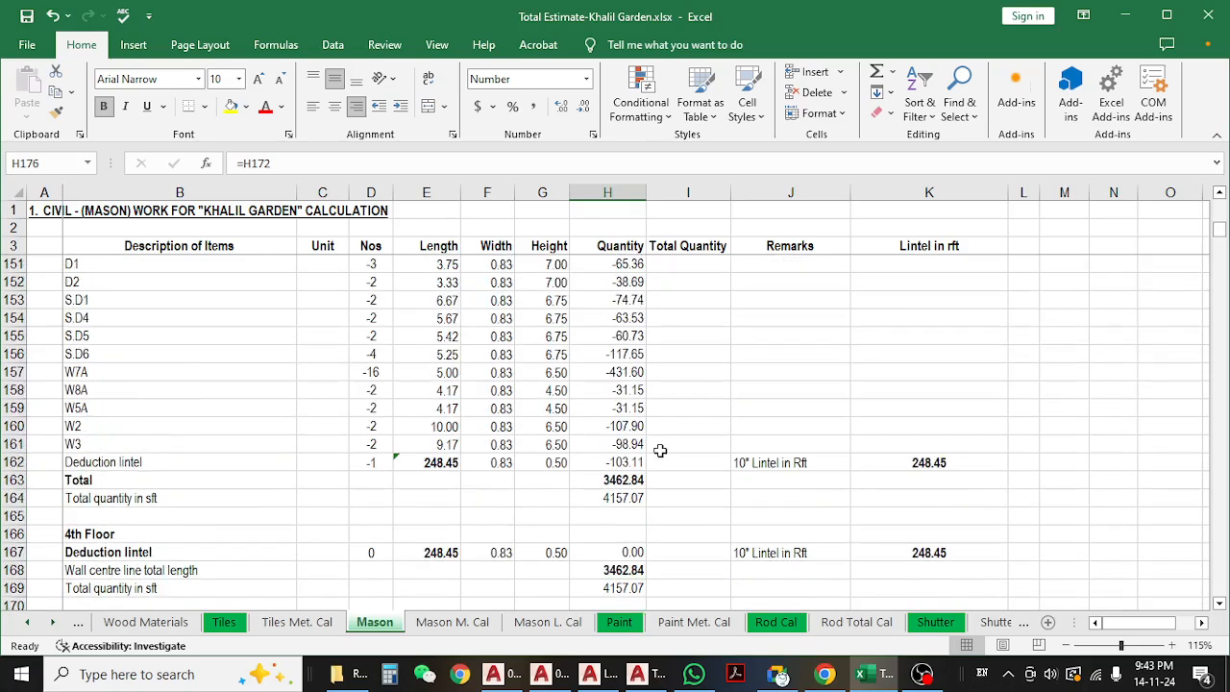
key(ctrl+z)
scroll(660, 450, down, 2)
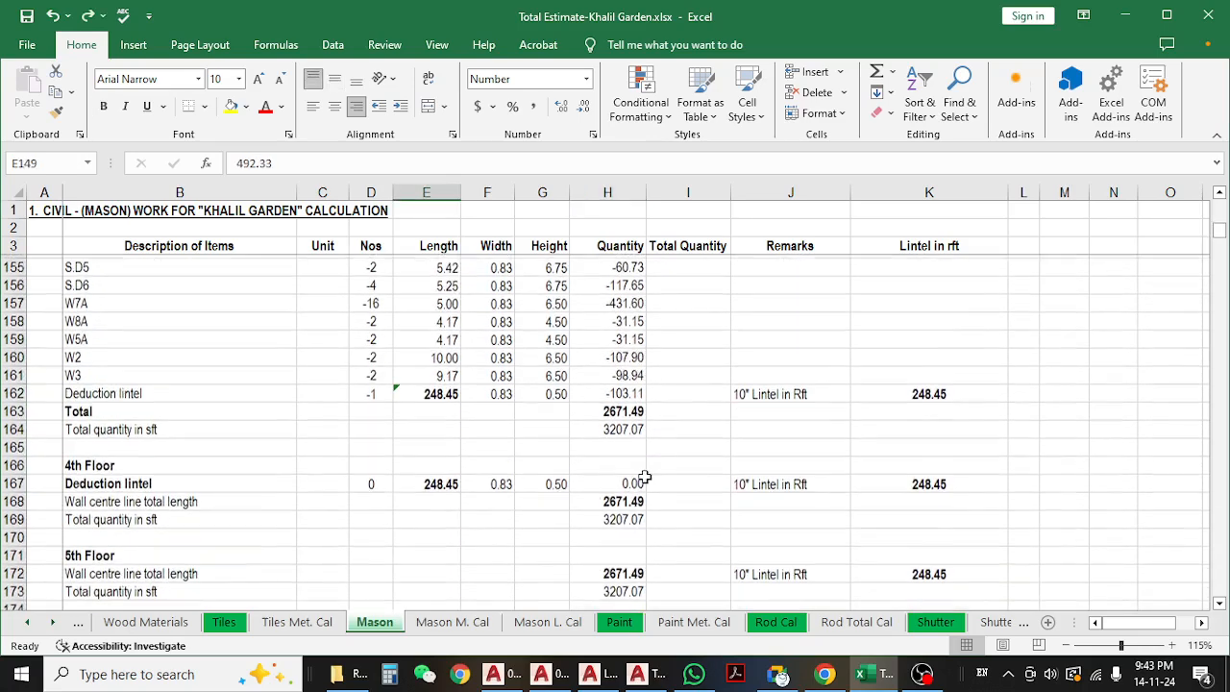
- Redo the 3rd Floor length change to check the linked quantities through the 9th Floor, and undo it again
click(92, 17)
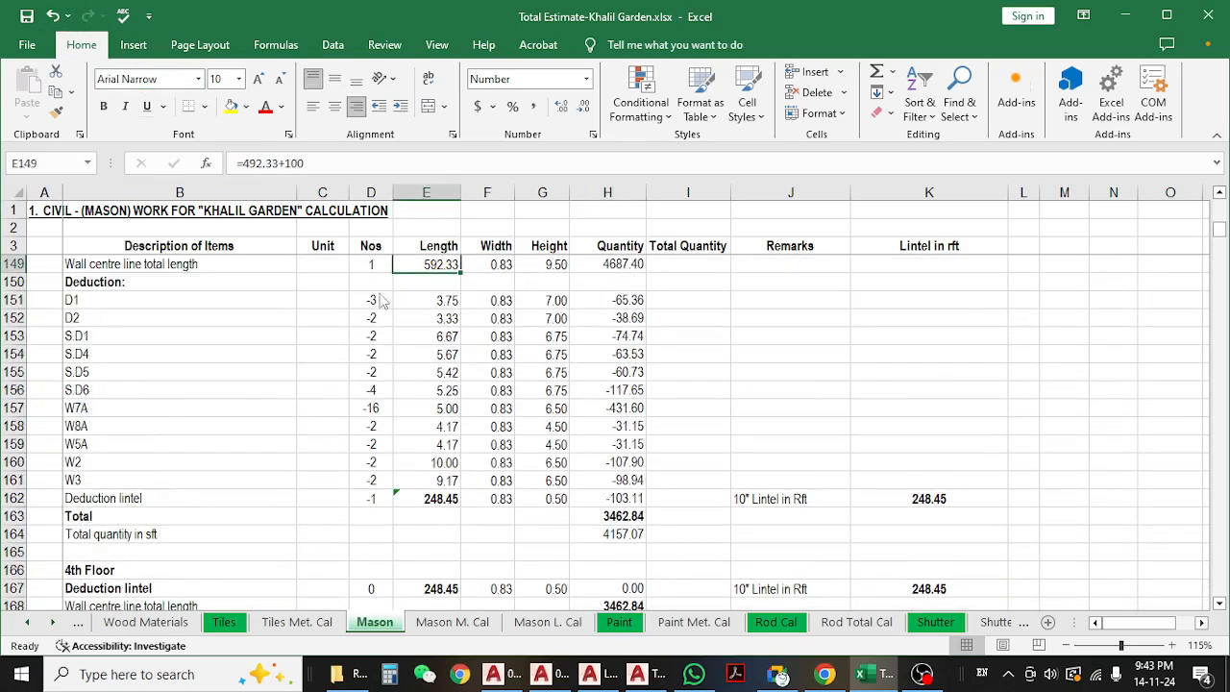
scroll(642, 452, down, 3)
scroll(627, 470, down, 7)
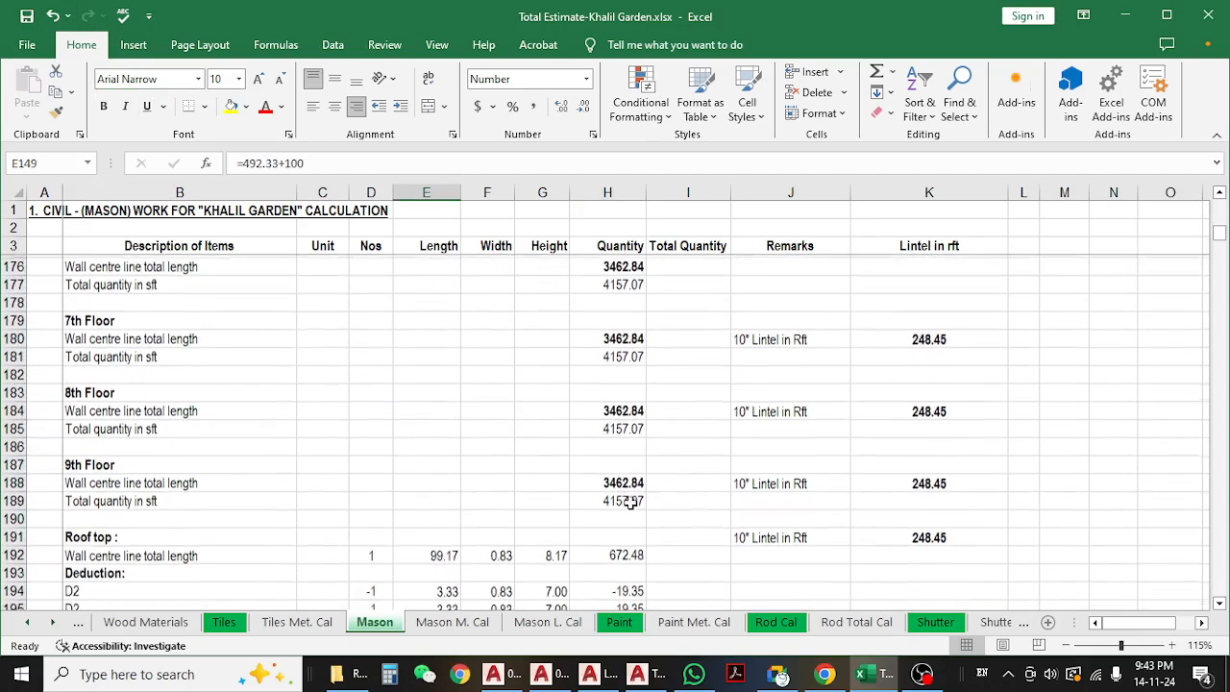
scroll(647, 517, up, 8)
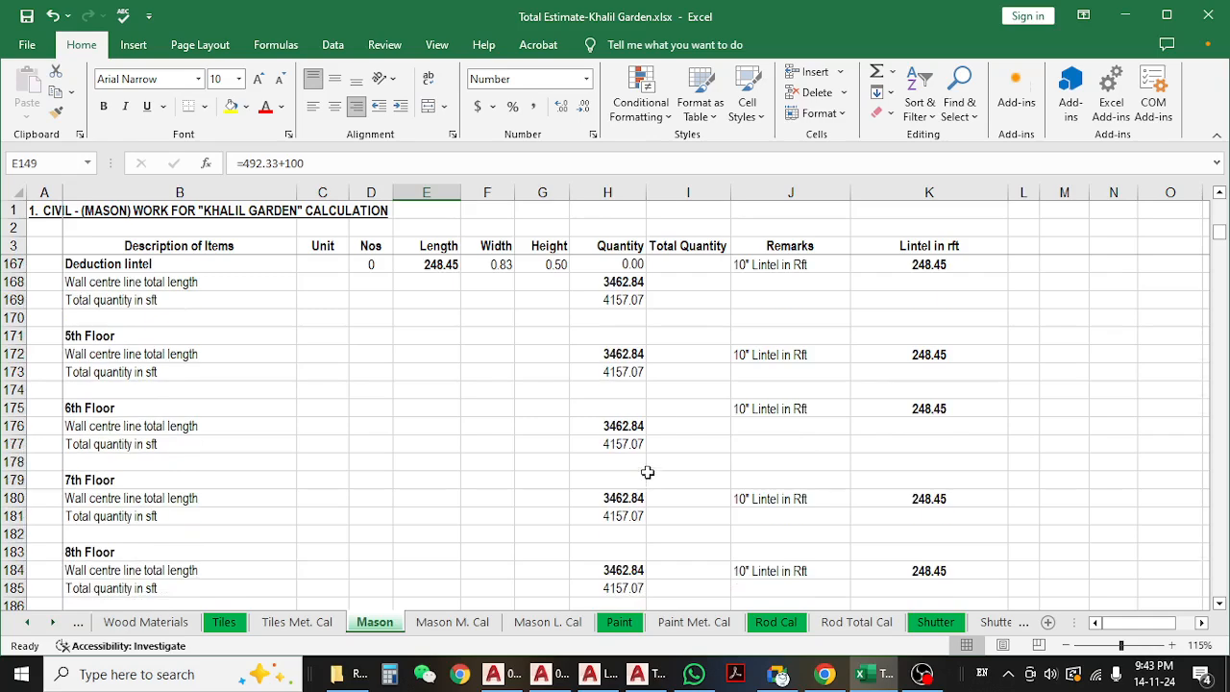
key(ctrl+z)
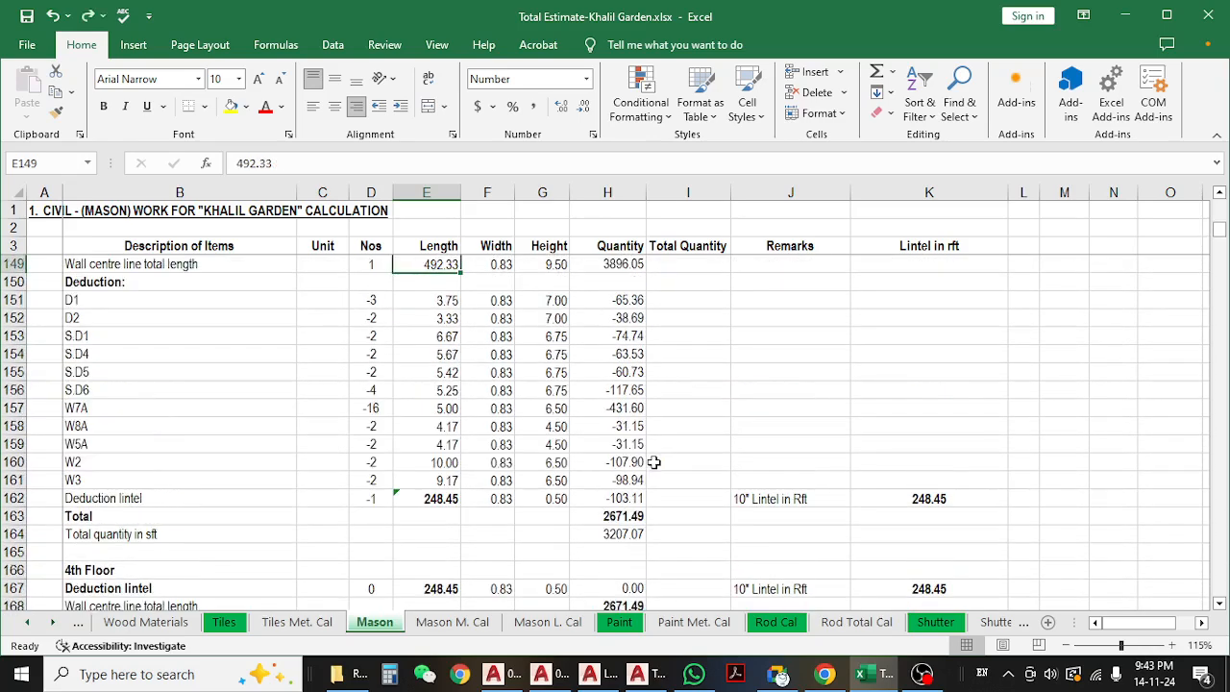
- Review the 3rd Floor's wall length and deductions against the linked quantities of the floors above
scroll(654, 462, up, 1)
click(427, 342)
click(465, 421)
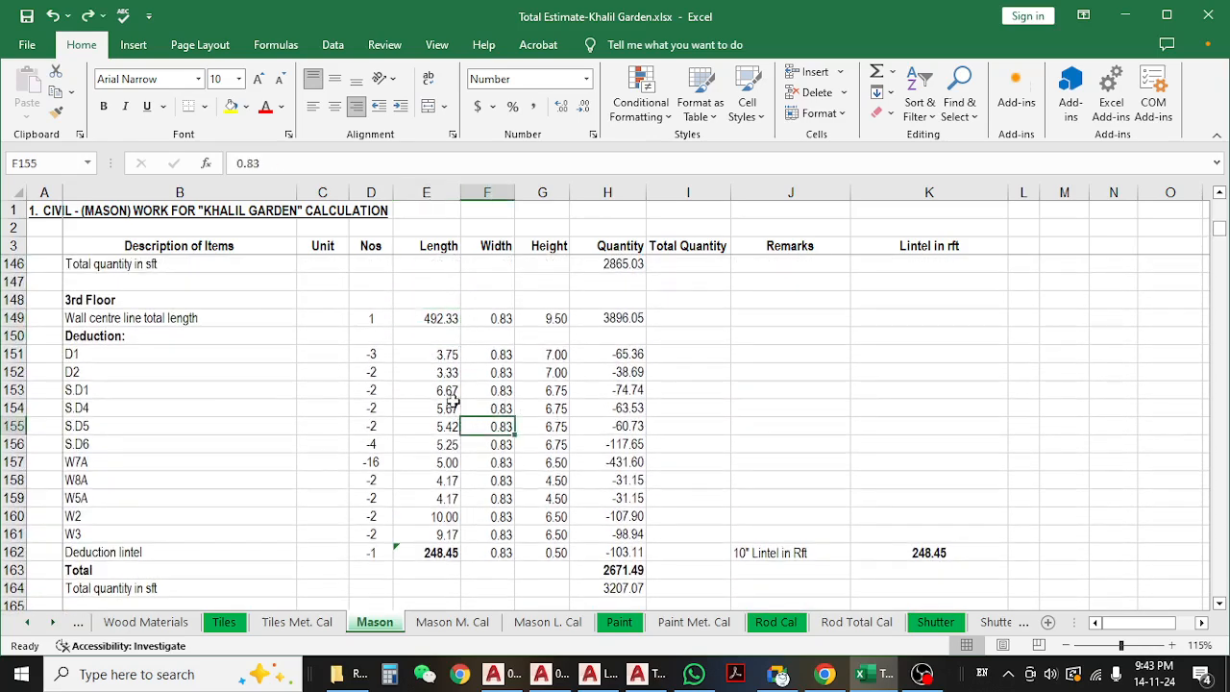
click(444, 315)
scroll(562, 413, down, 10)
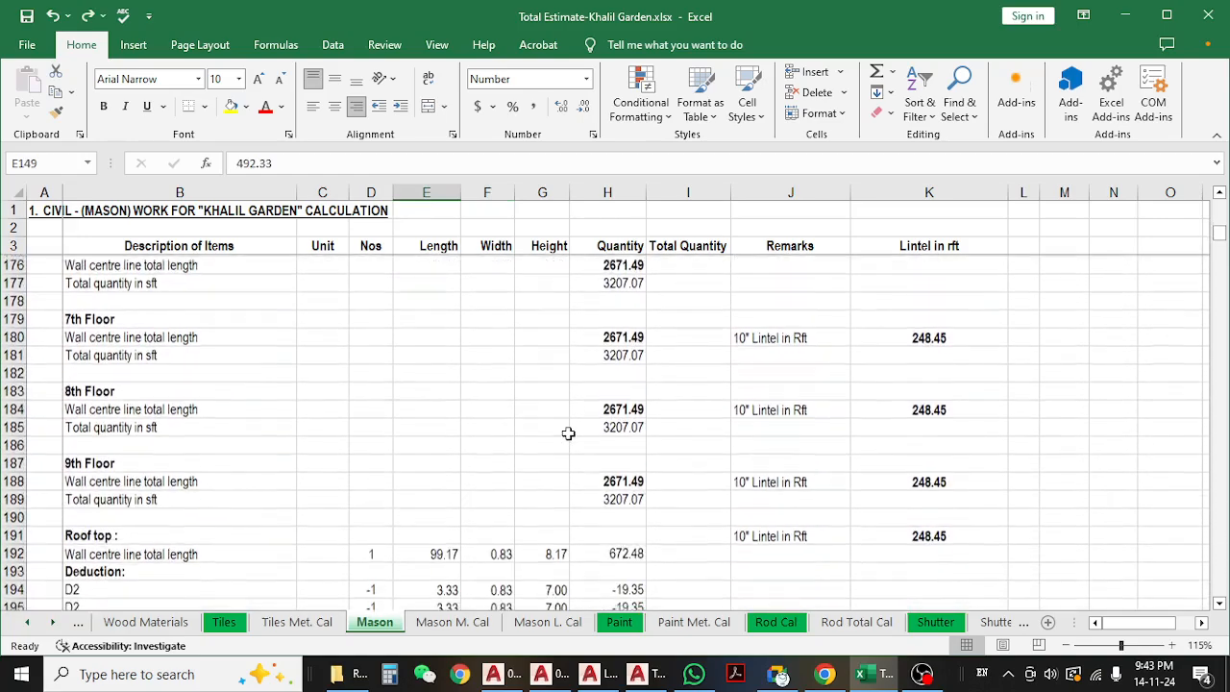
- Review the Roof top section's wall centre line length, D2 deductions and lintel deduction
scroll(567, 433, down, 3)
click(173, 389)
click(159, 479)
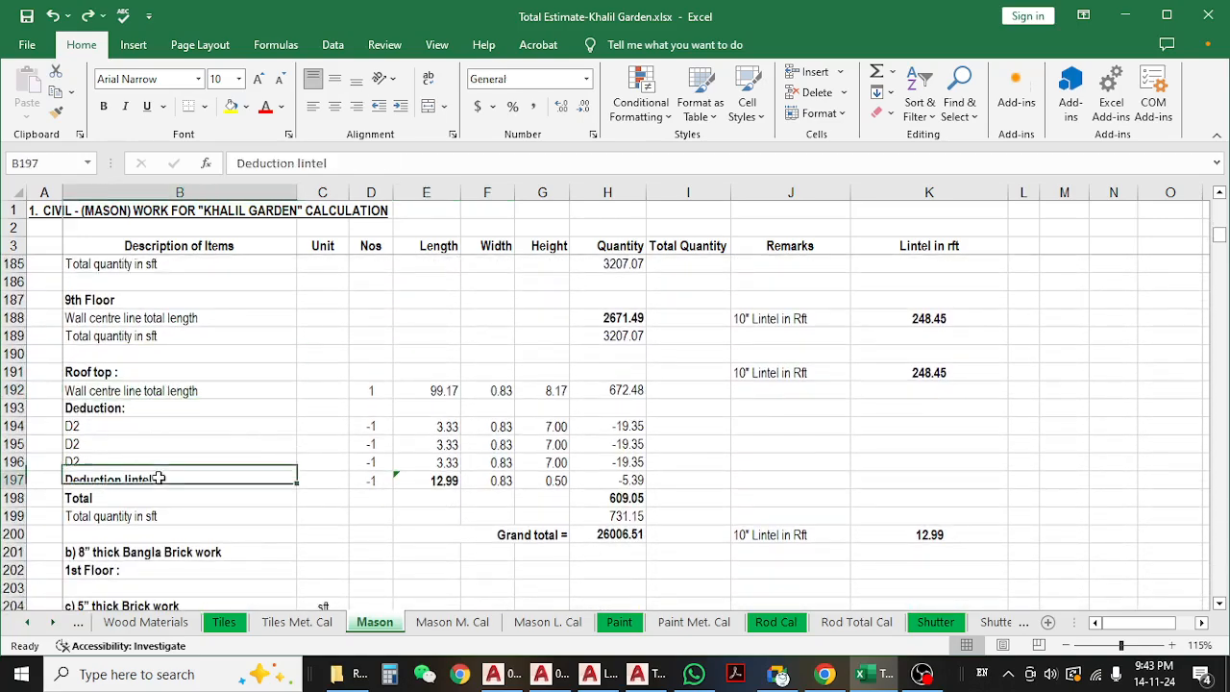
key(ctrl+b)
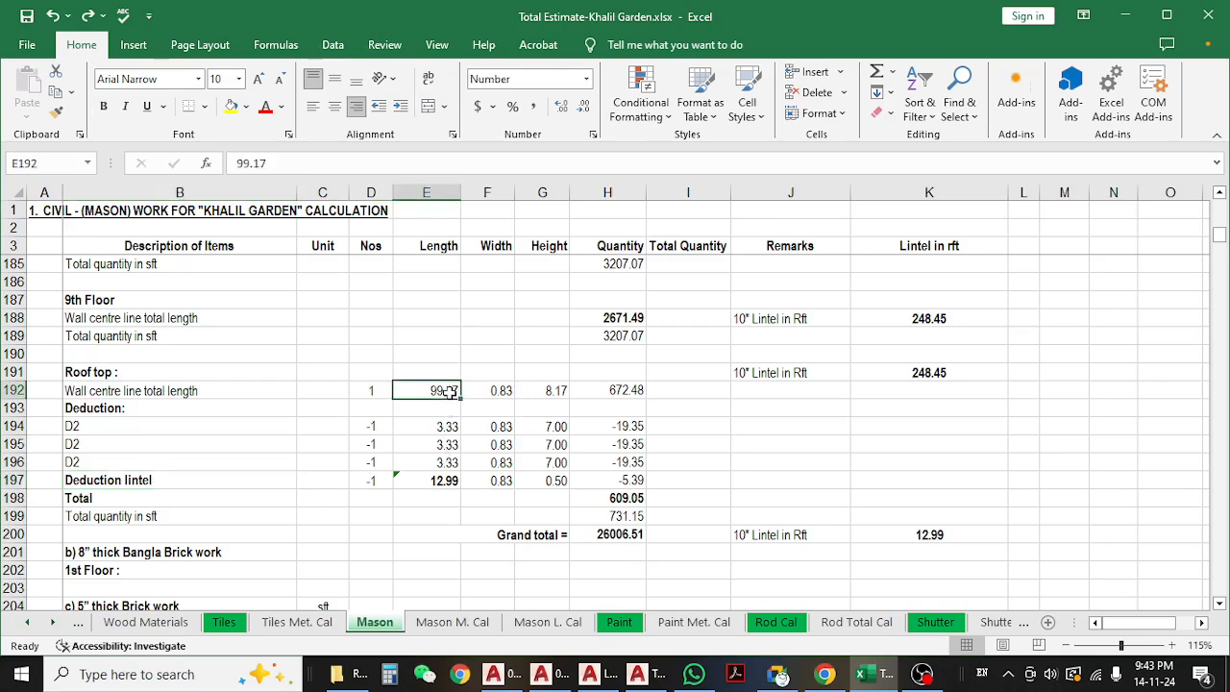
- Examine the 8" thick Bangla Brick work heading with its 1st Floor entry, and the neighbouring roof and 5" brickwork sections
scroll(448, 390, down, 4)
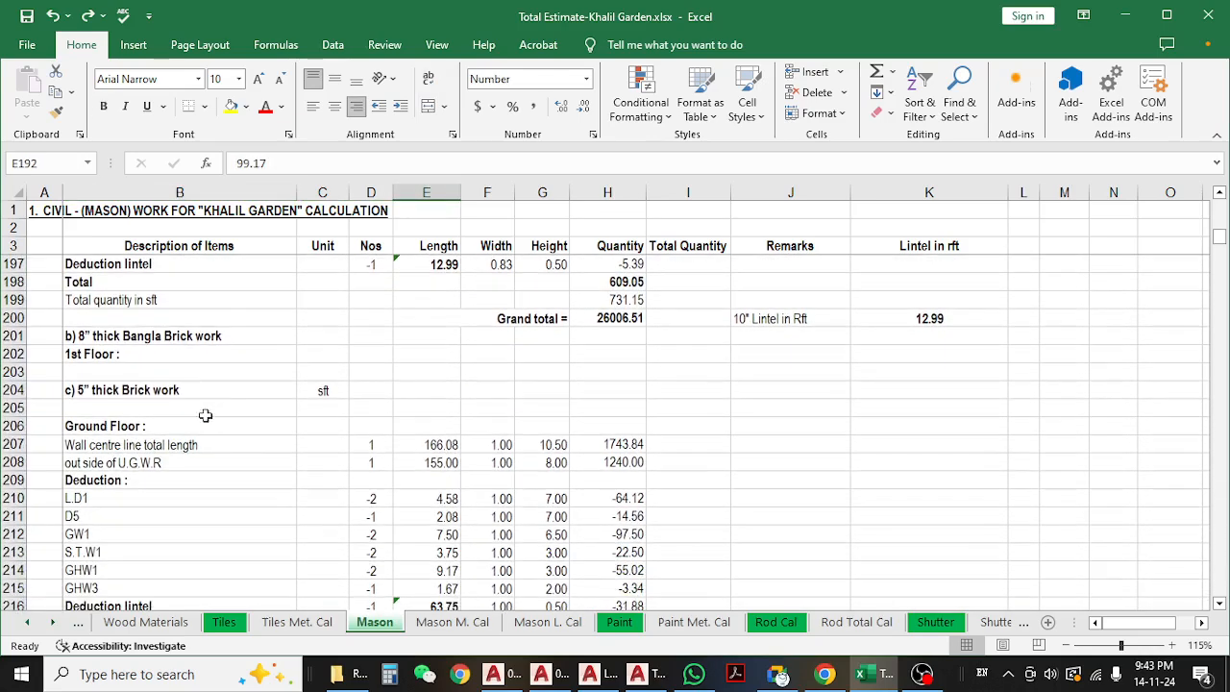
click(183, 336)
click(150, 370)
drag(192, 336, 187, 360)
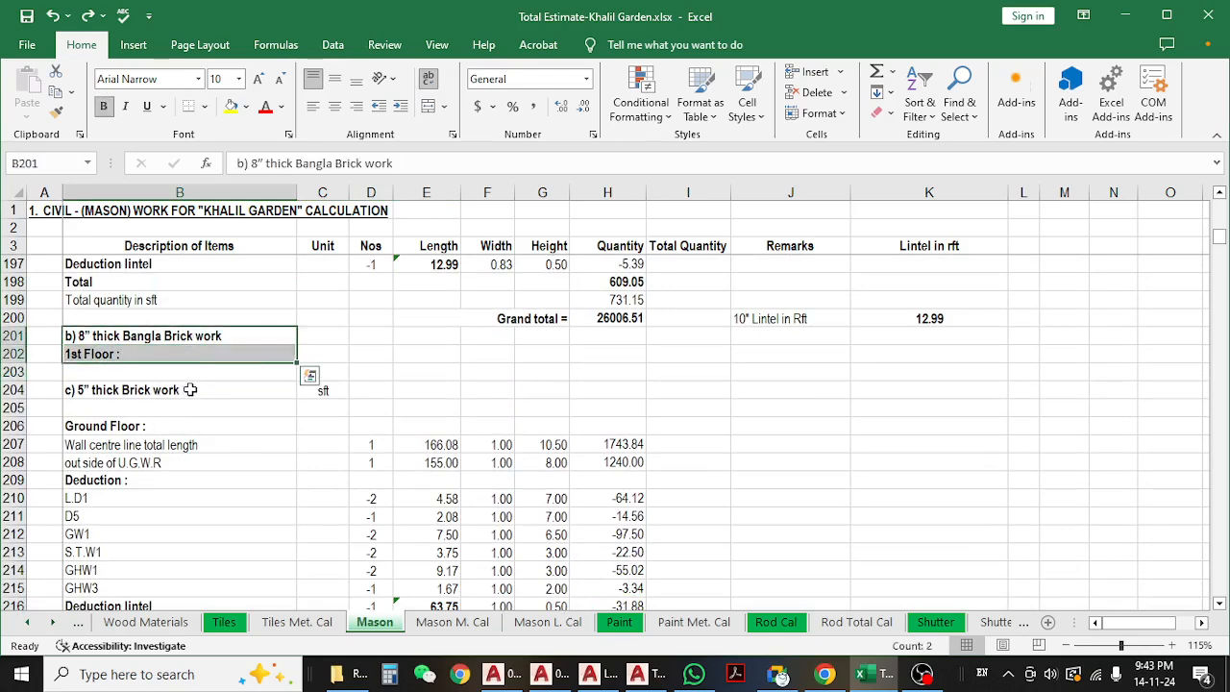
click(205, 352)
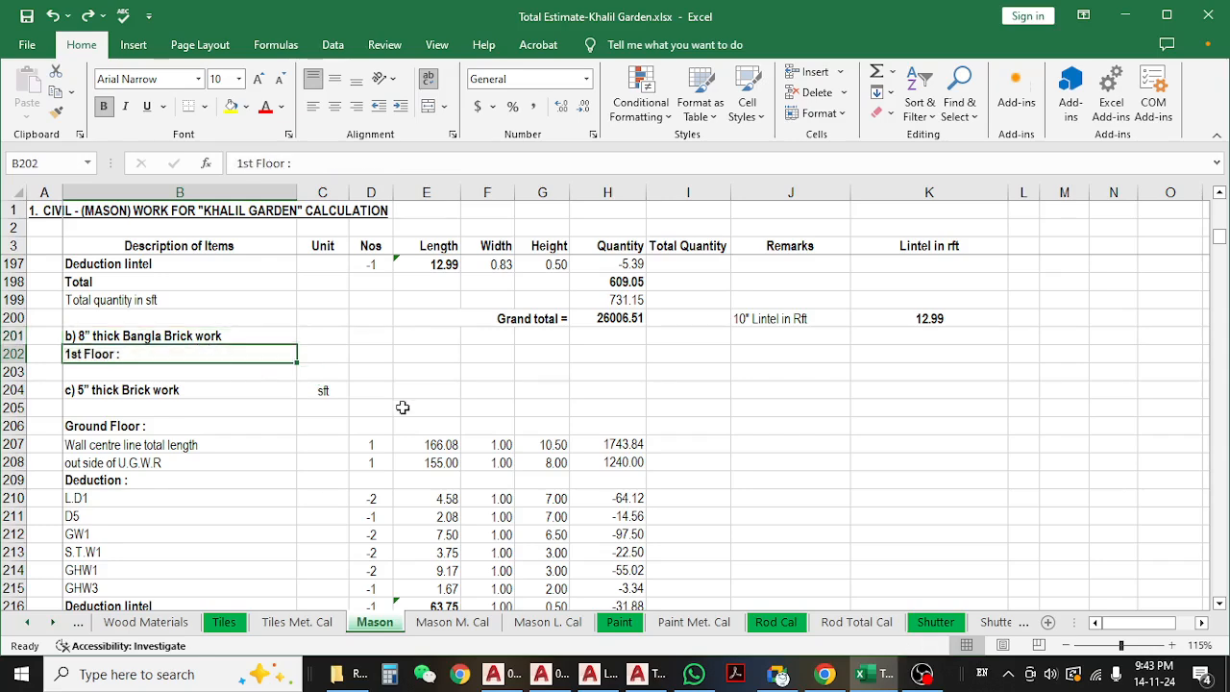
scroll(404, 405, up, 3)
scroll(403, 405, down, 3)
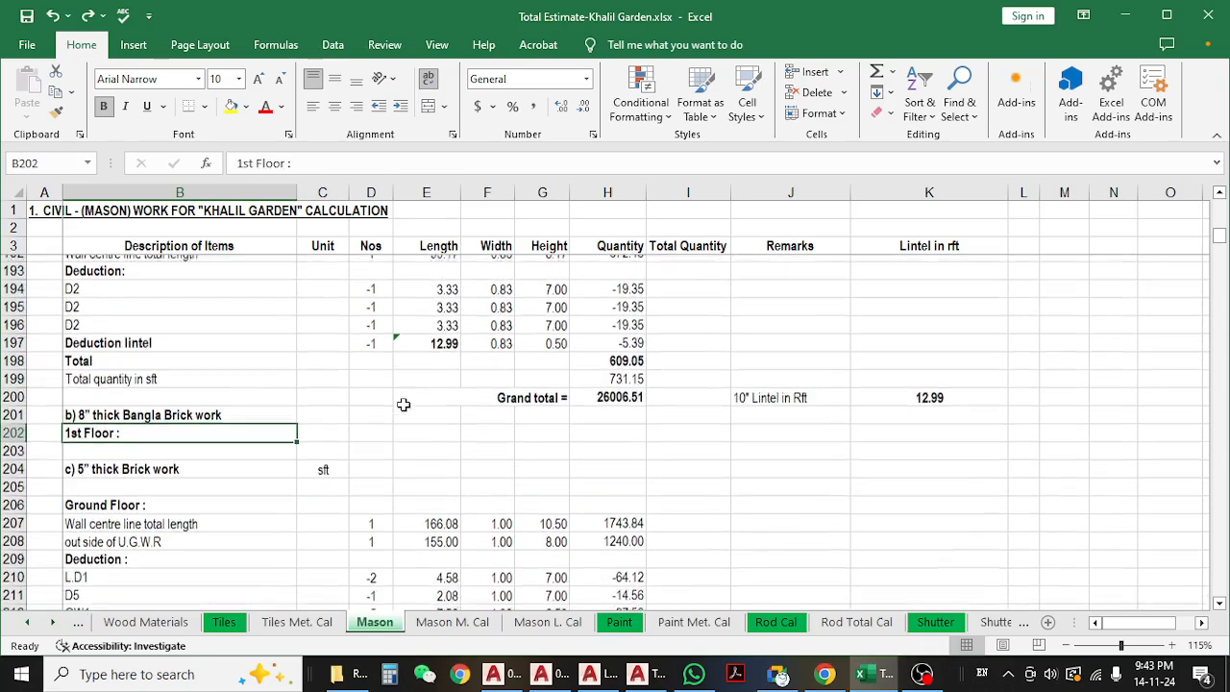
- Review the 5" thick Brick work heading, its sft unit and the width column of the Ground Floor entries
click(188, 390)
click(323, 390)
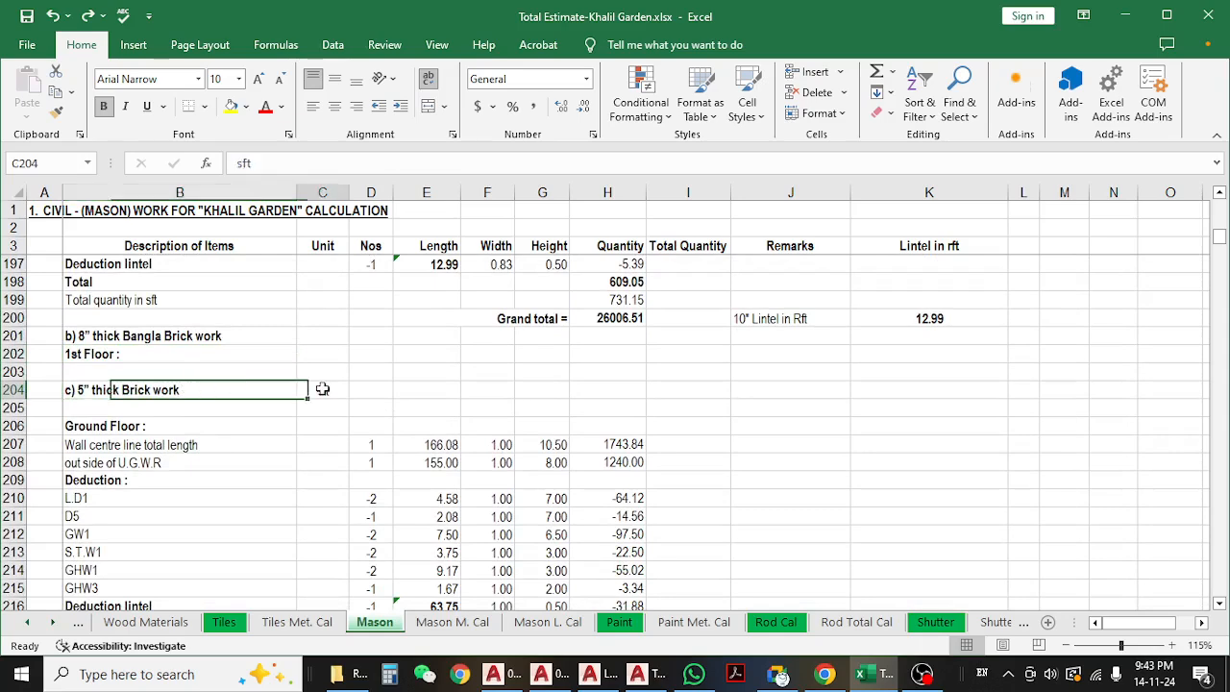
scroll(553, 427, down, 1)
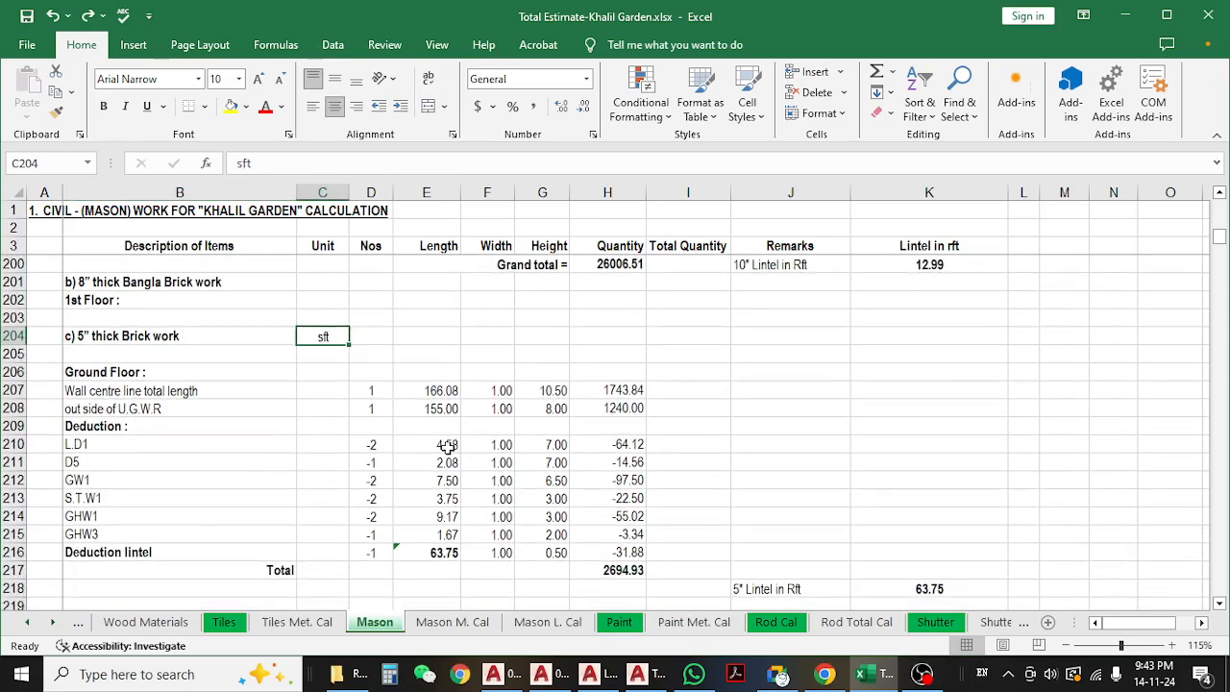
click(188, 347)
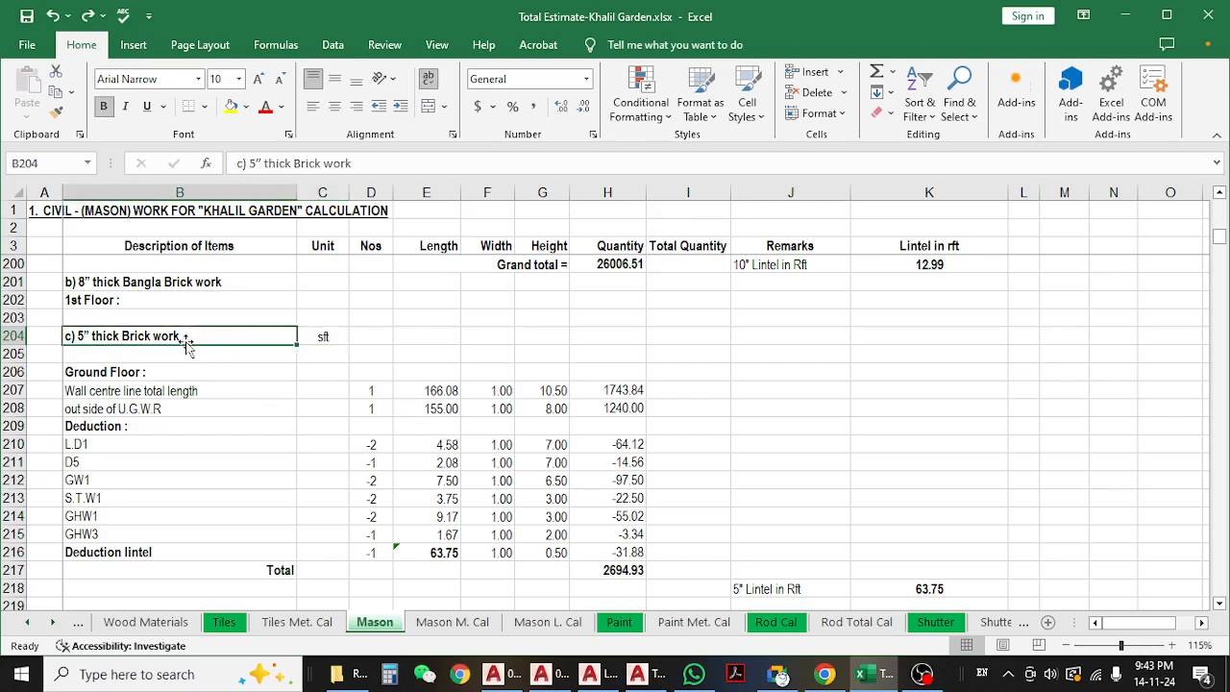
click(213, 385)
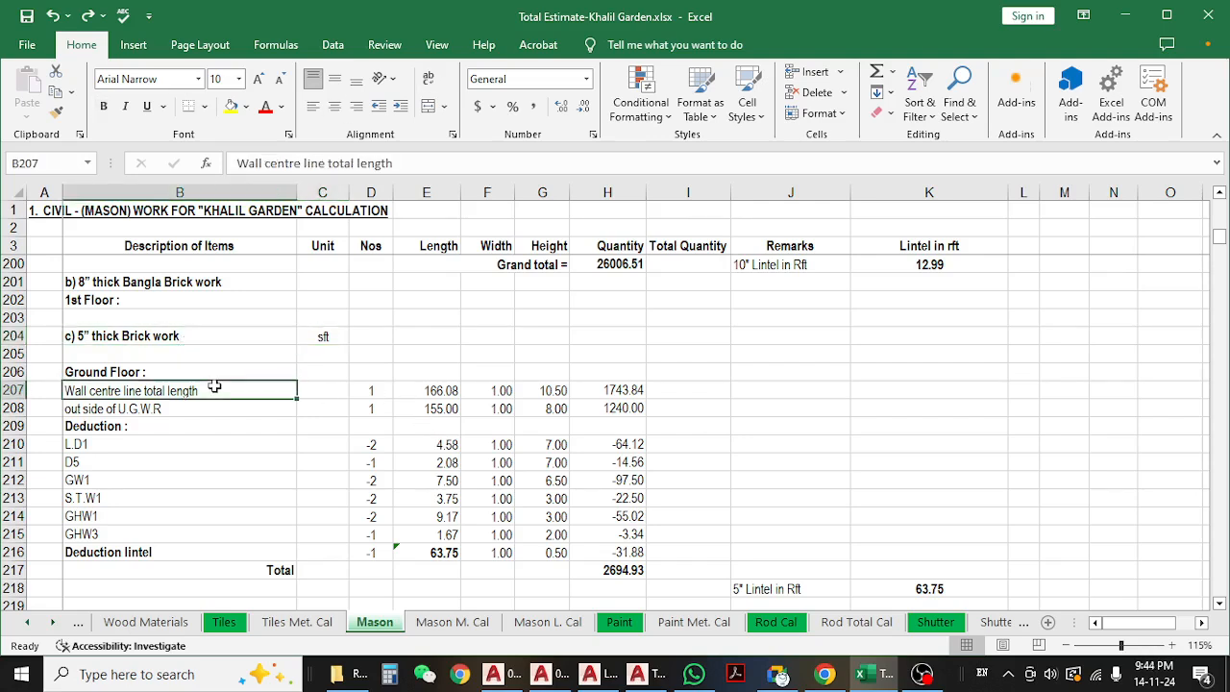
drag(507, 402, 503, 553)
click(322, 337)
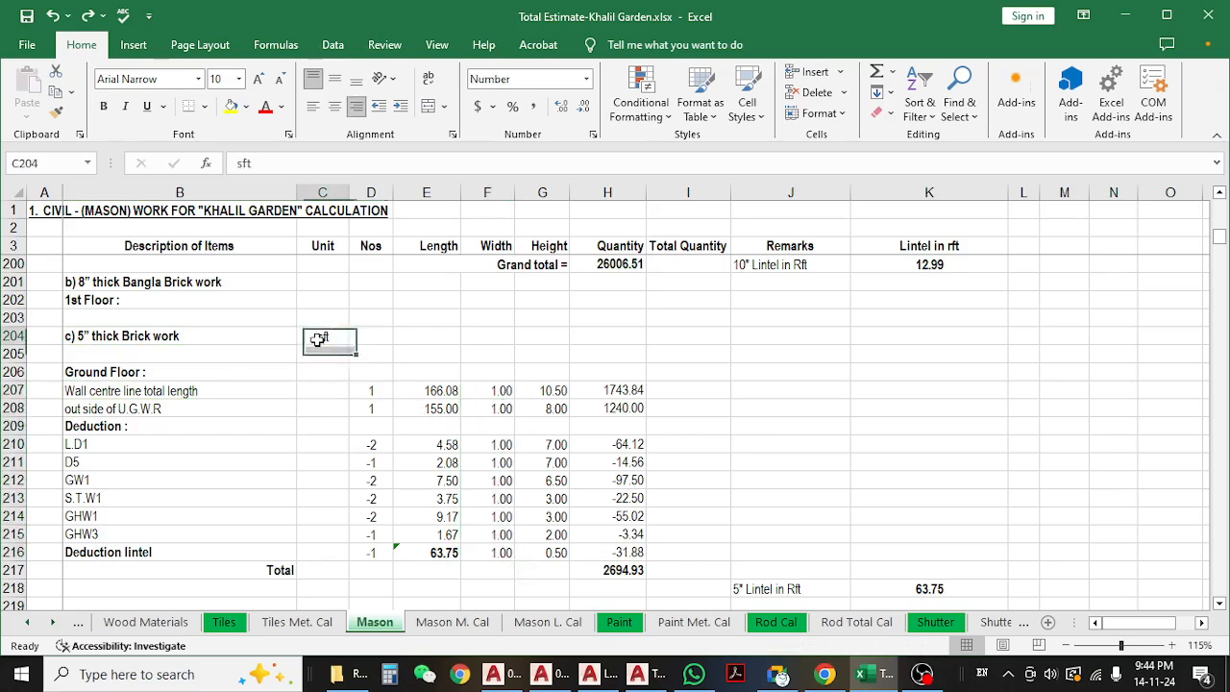
drag(497, 392, 500, 551)
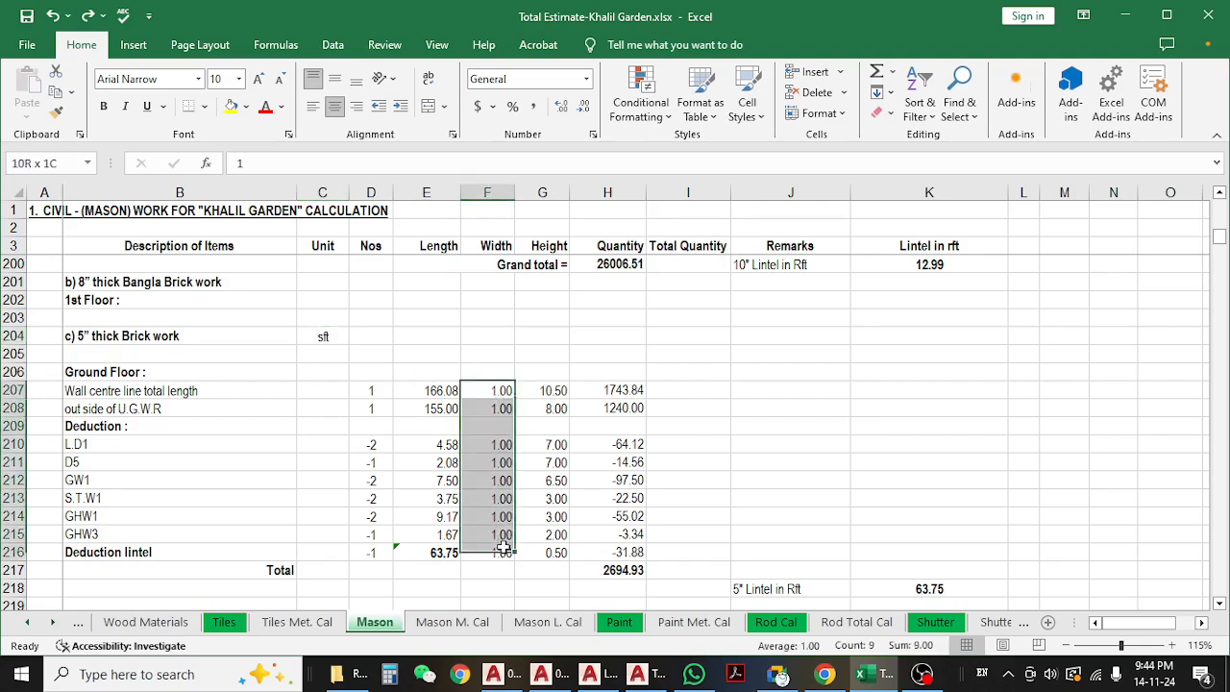
- Check the length, height and quantity formula of the Ground Floor wall centre line entry
click(428, 392)
click(548, 392)
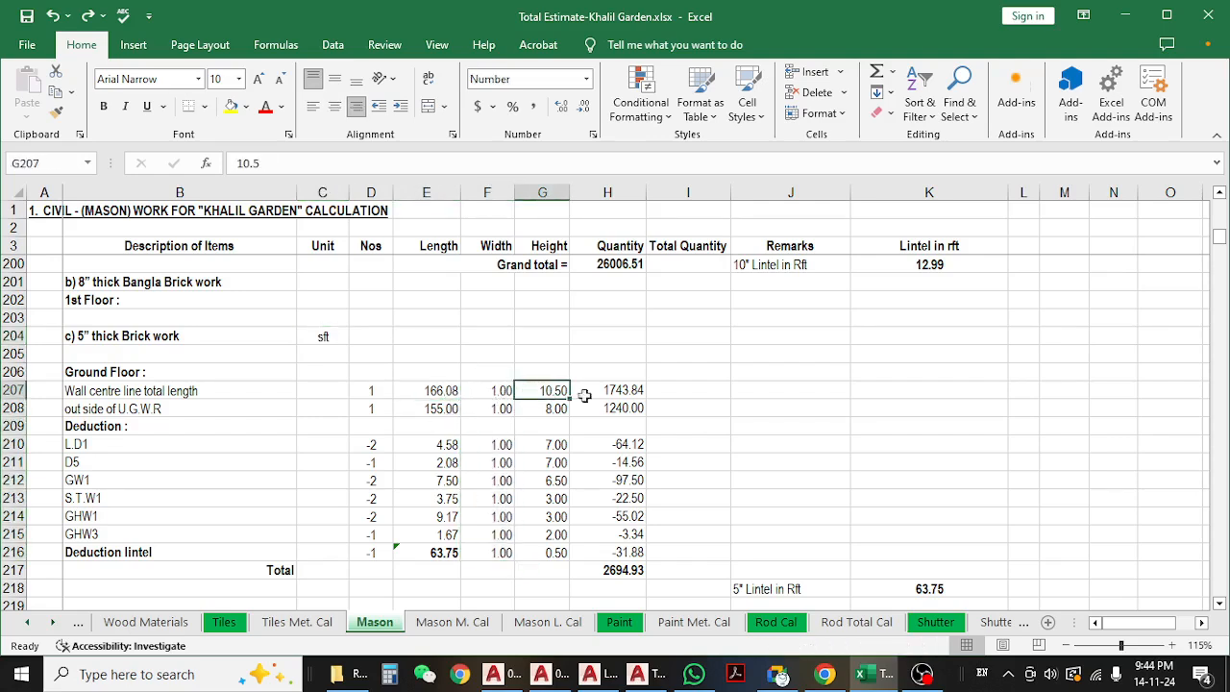
click(612, 392)
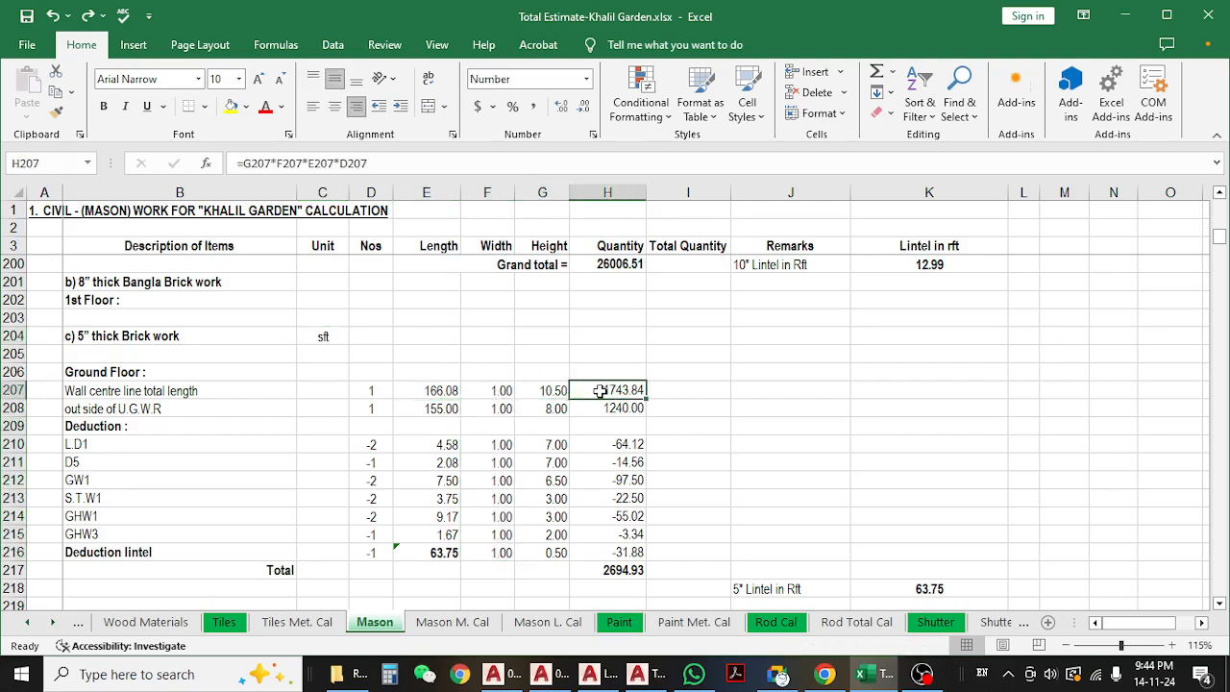
click(438, 391)
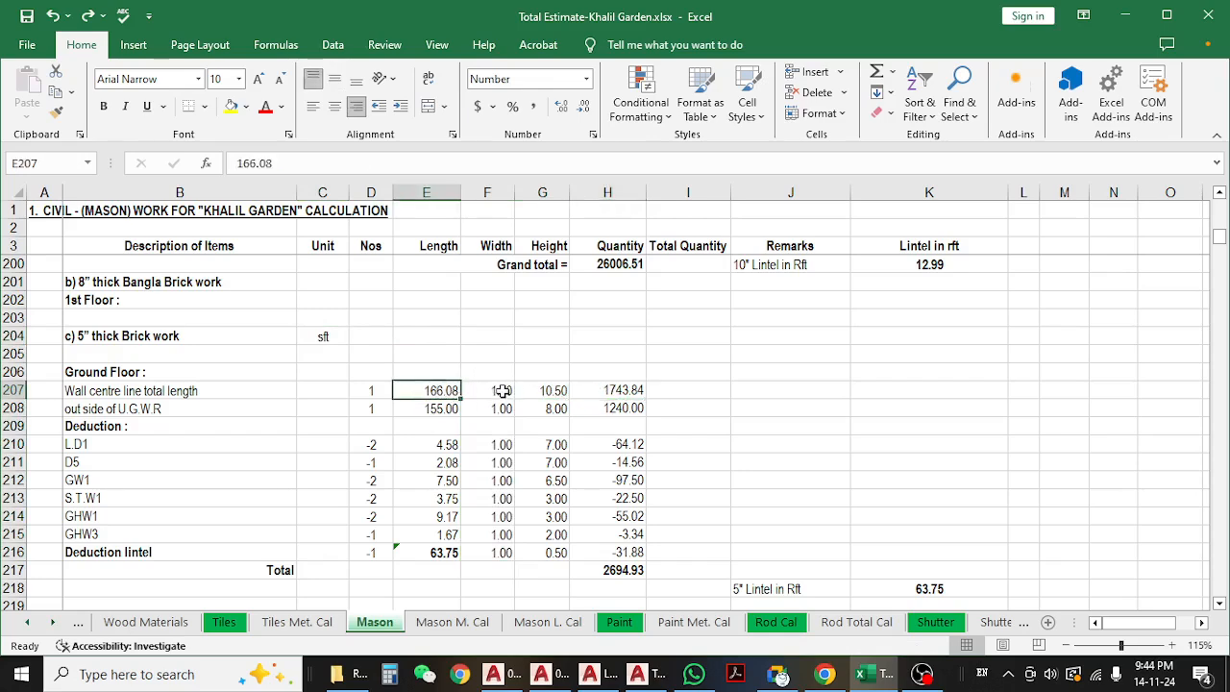
- Try a width of 0.83 for the Ground Floor wall centre line in the 5" brickwork, and undo it
click(501, 391)
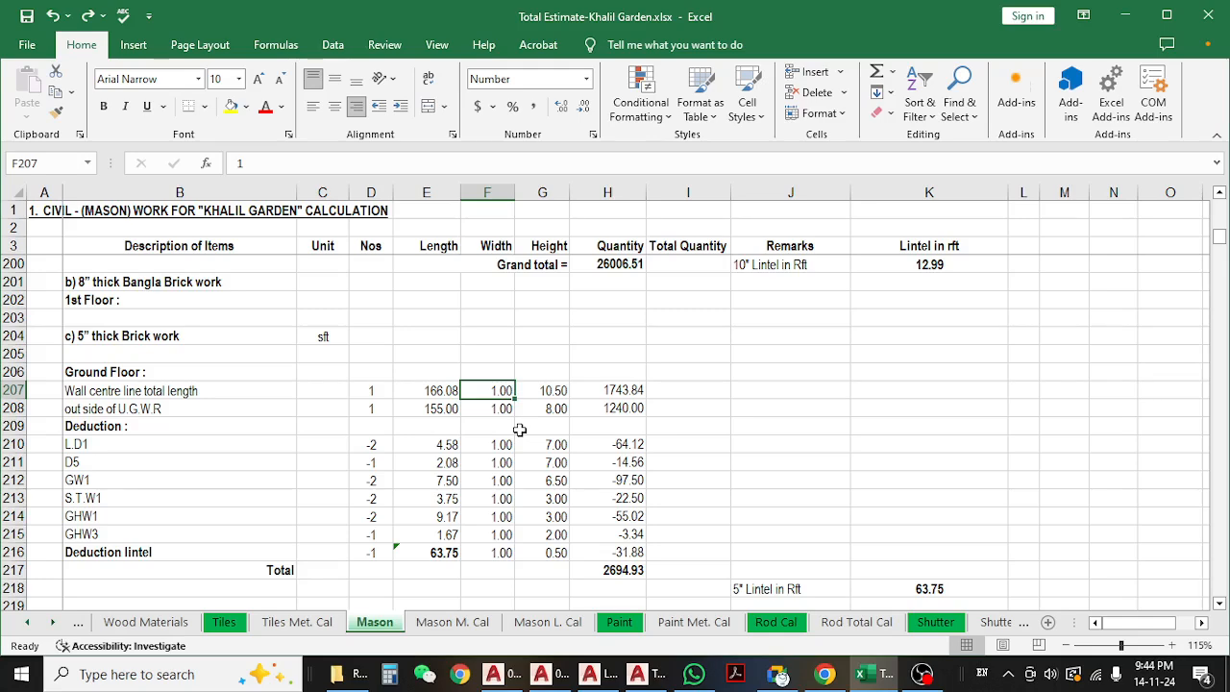
text(.8)
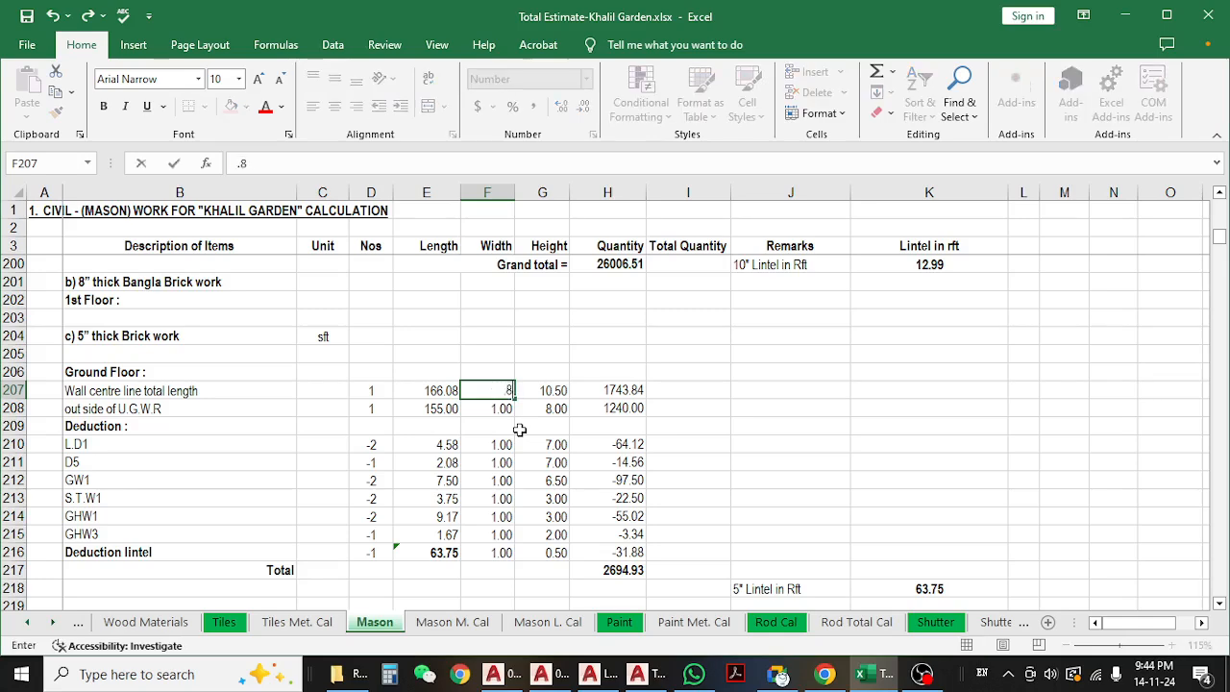
text(3)
key(Return)
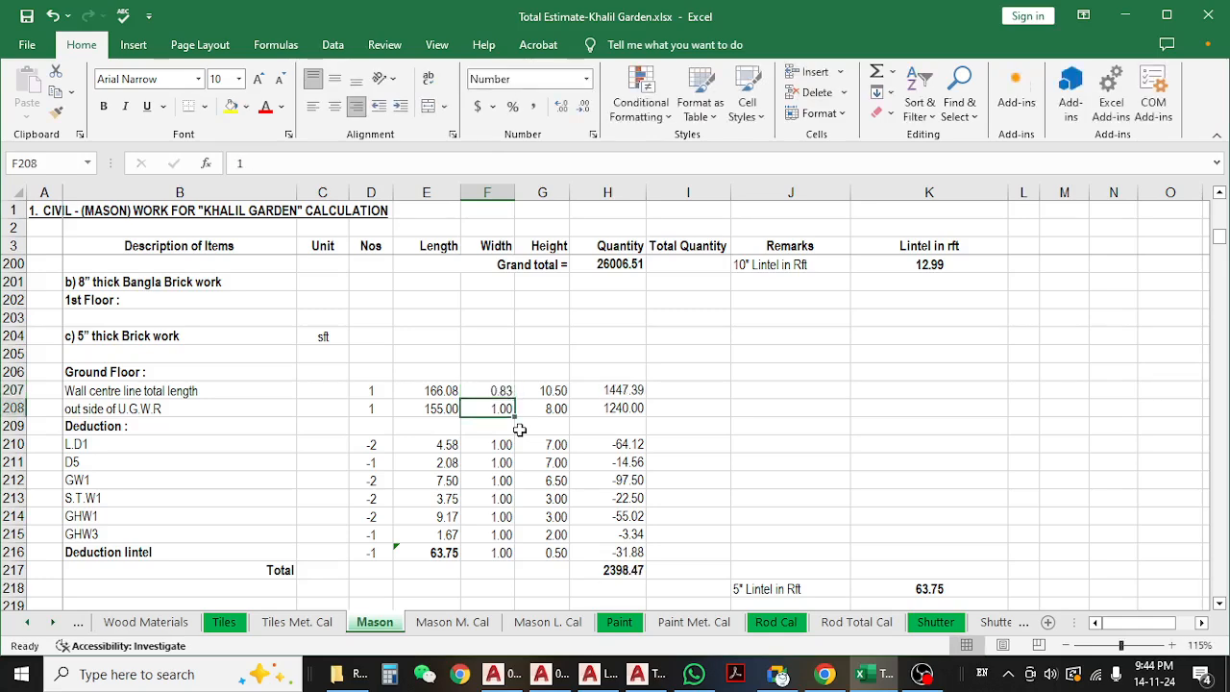
key(ctrl+z)
- Try the formula =E207*G207 in I207 to multiply the Ground Floor wall's length by its height
click(440, 392)
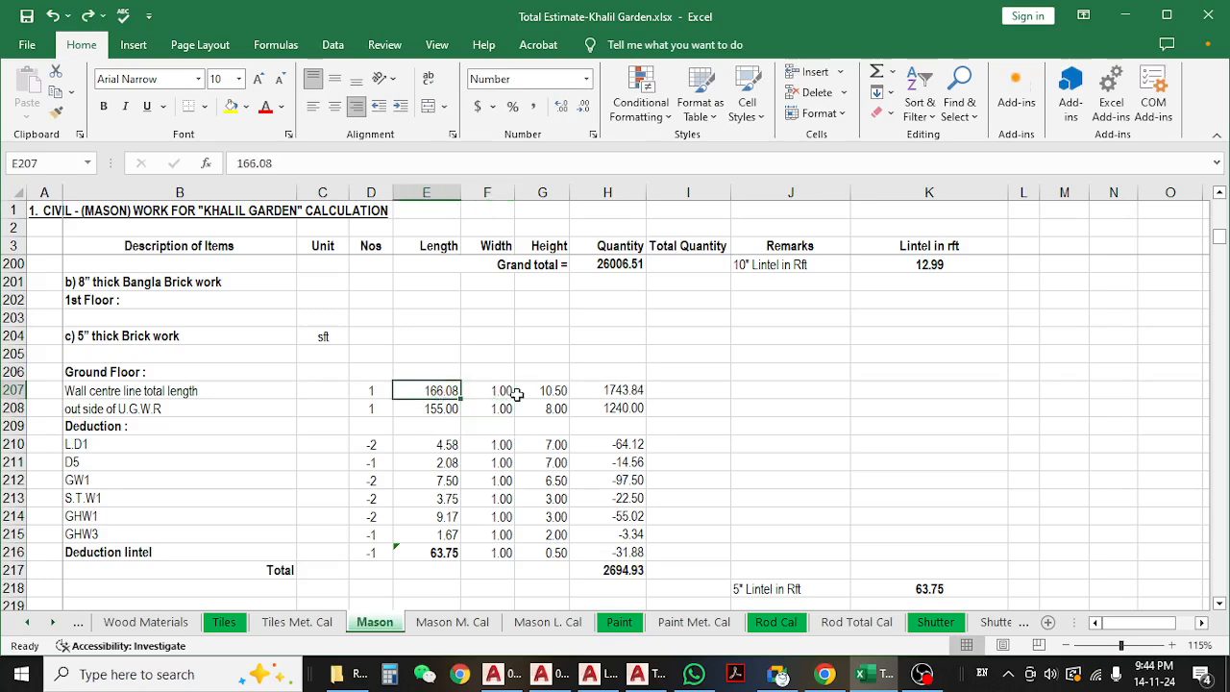
click(538, 392)
click(710, 392)
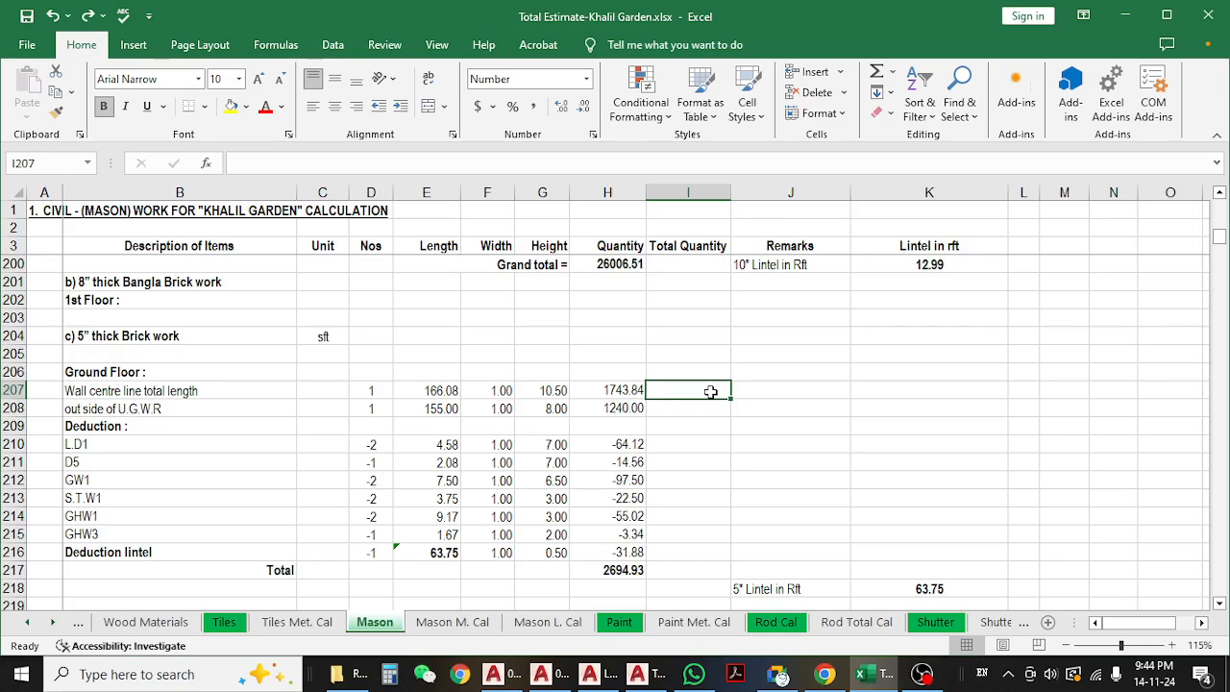
text(=)
click(439, 394)
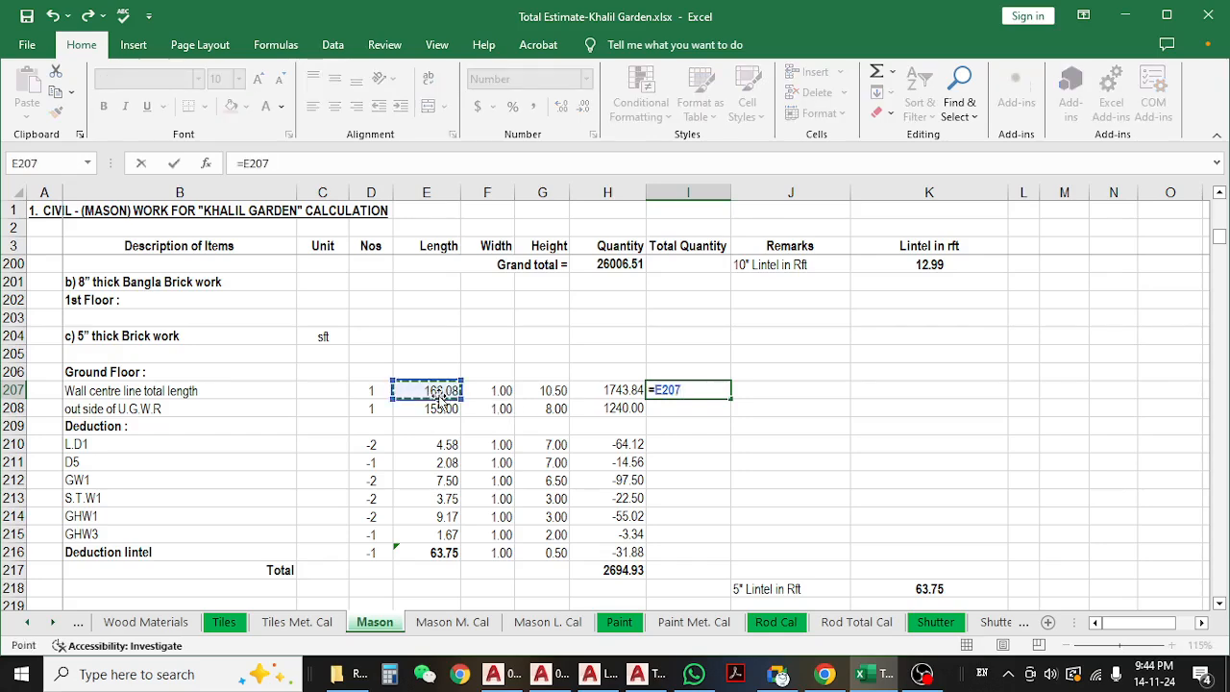
text(*)
click(530, 388)
key(ctrl+Return)
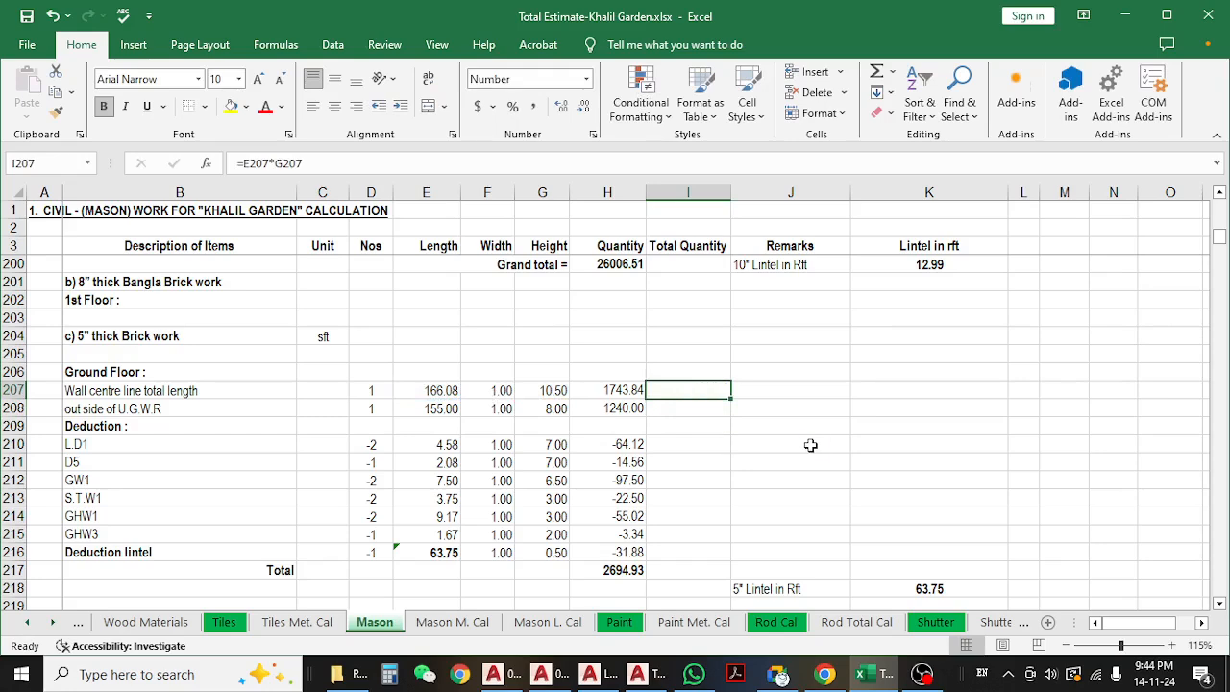
key(Left)
click(398, 391)
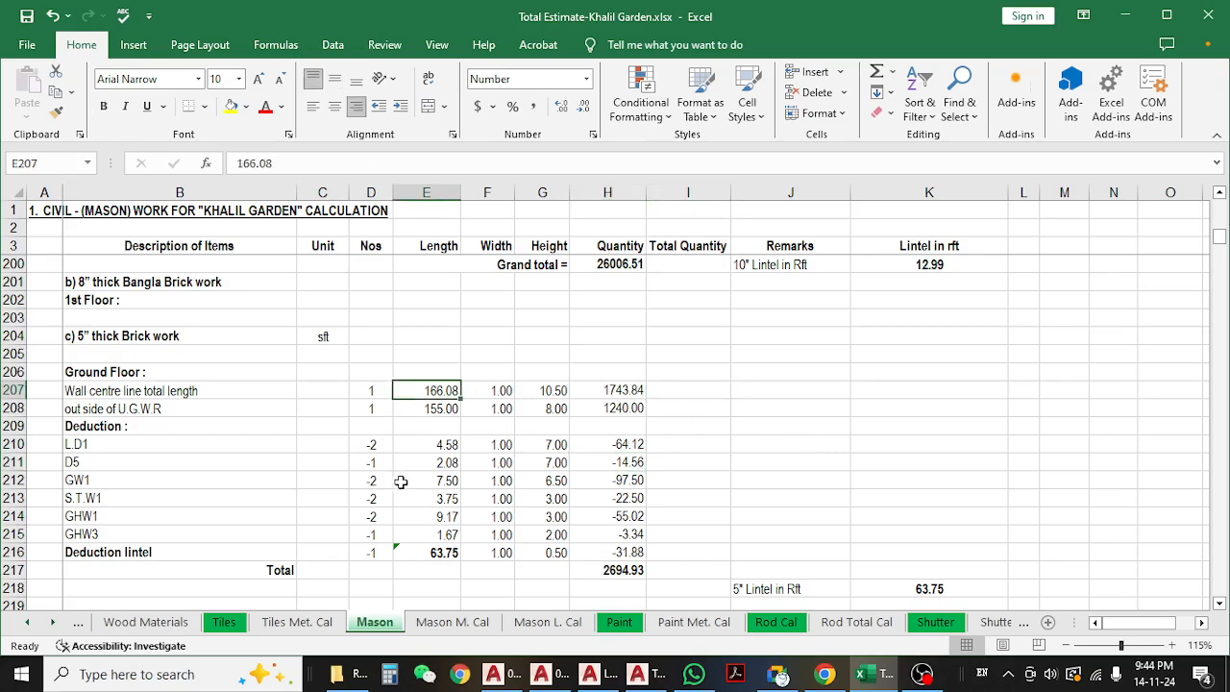
- Switch to the working drawing in AutoCAD and add a linear dimension along the full wall containing Bed 03's lower door
scroll(401, 482, down, 3)
scroll(404, 471, up, 3)
click(1125, 14)
scroll(783, 366, up, 2)
scroll(783, 366, up, 3)
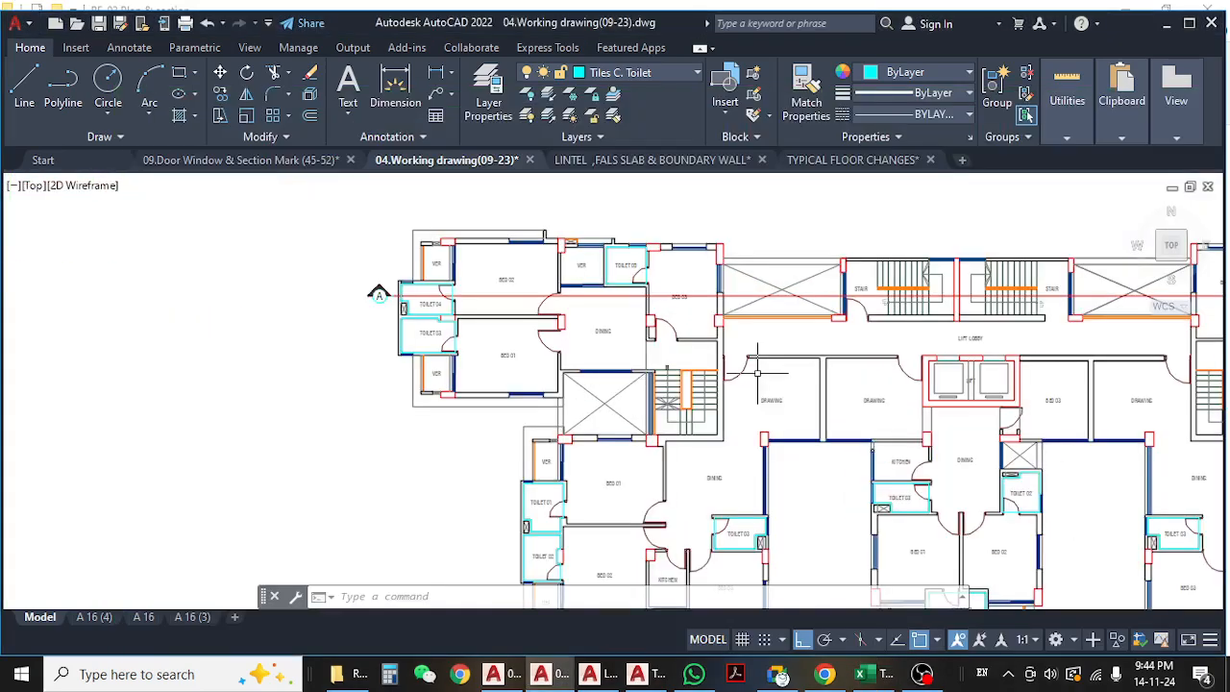
scroll(465, 294, up, 1)
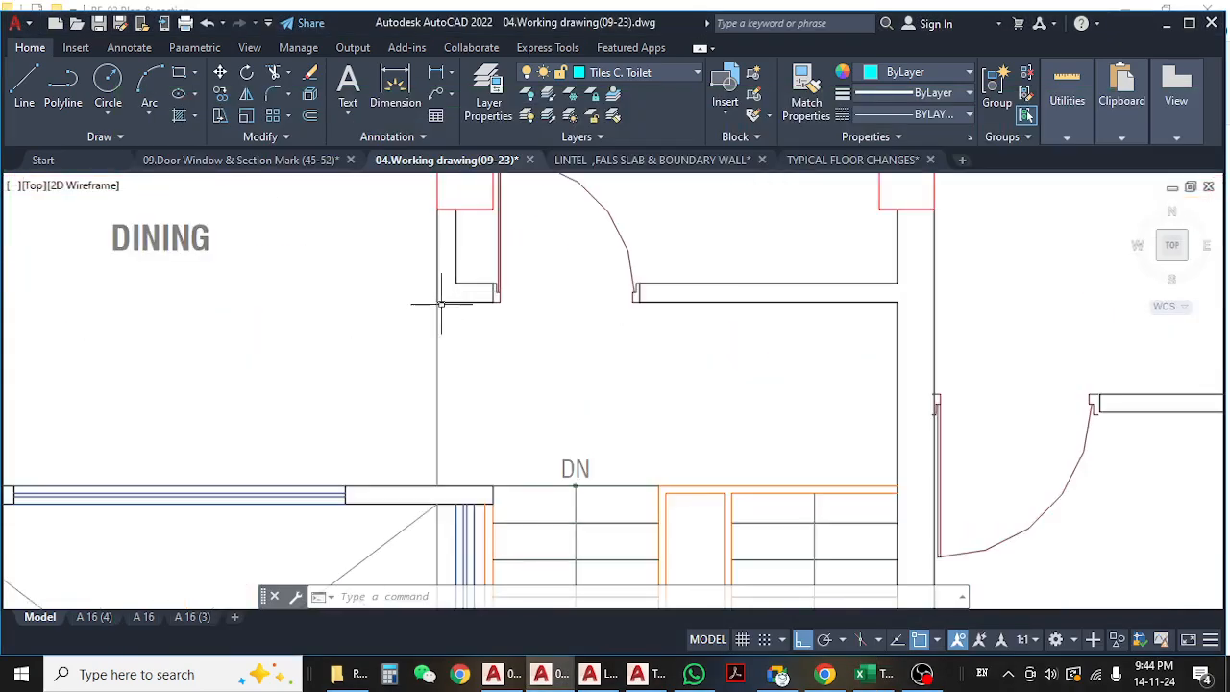
click(438, 74)
click(438, 301)
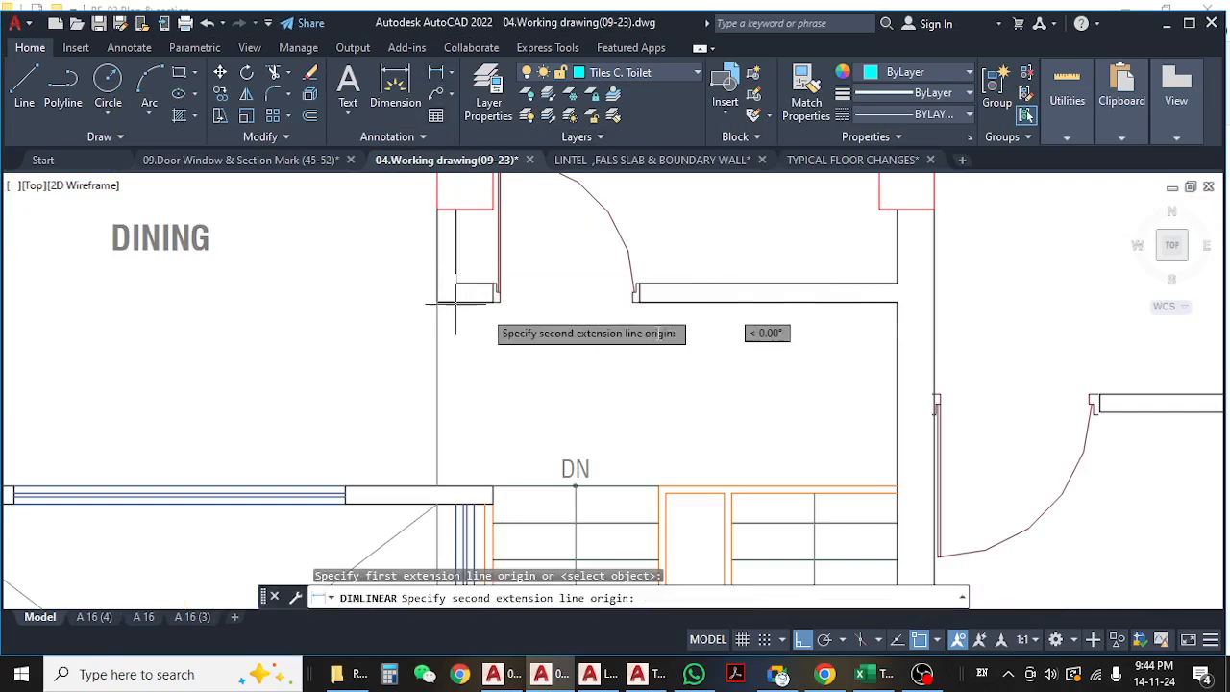
click(897, 302)
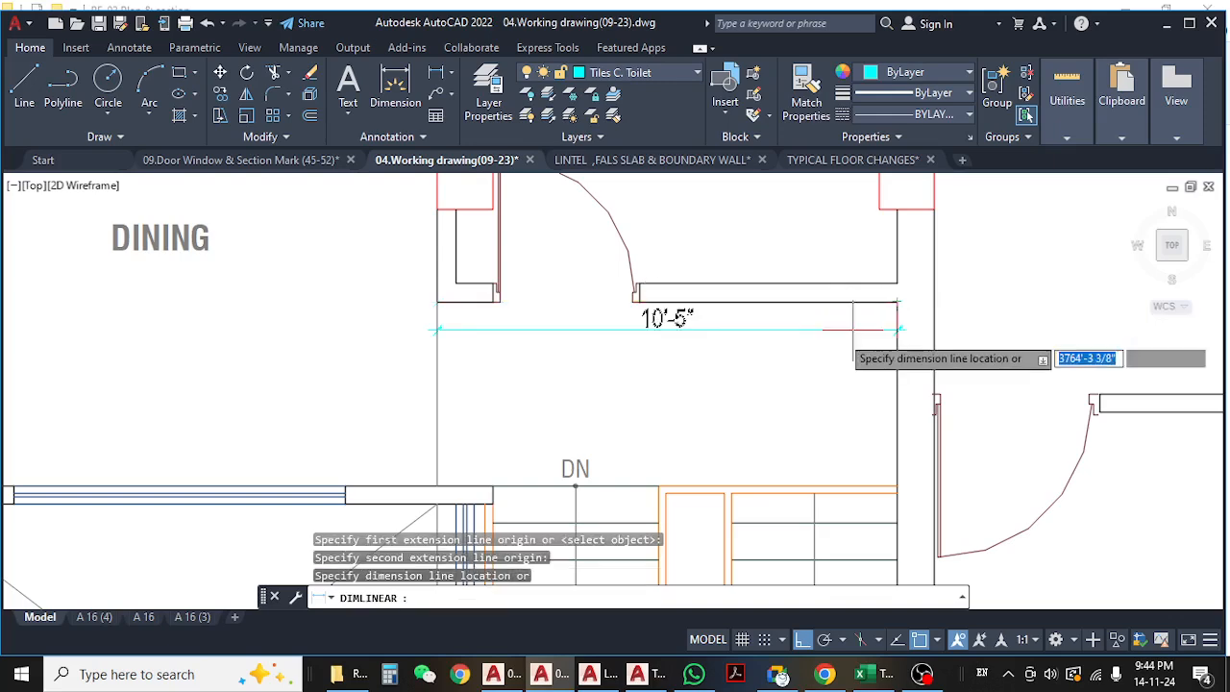
click(804, 343)
- Dimension the short vertical wall between the column and the corner beside Bed 03's door
middle_drag(541, 349, 550, 383)
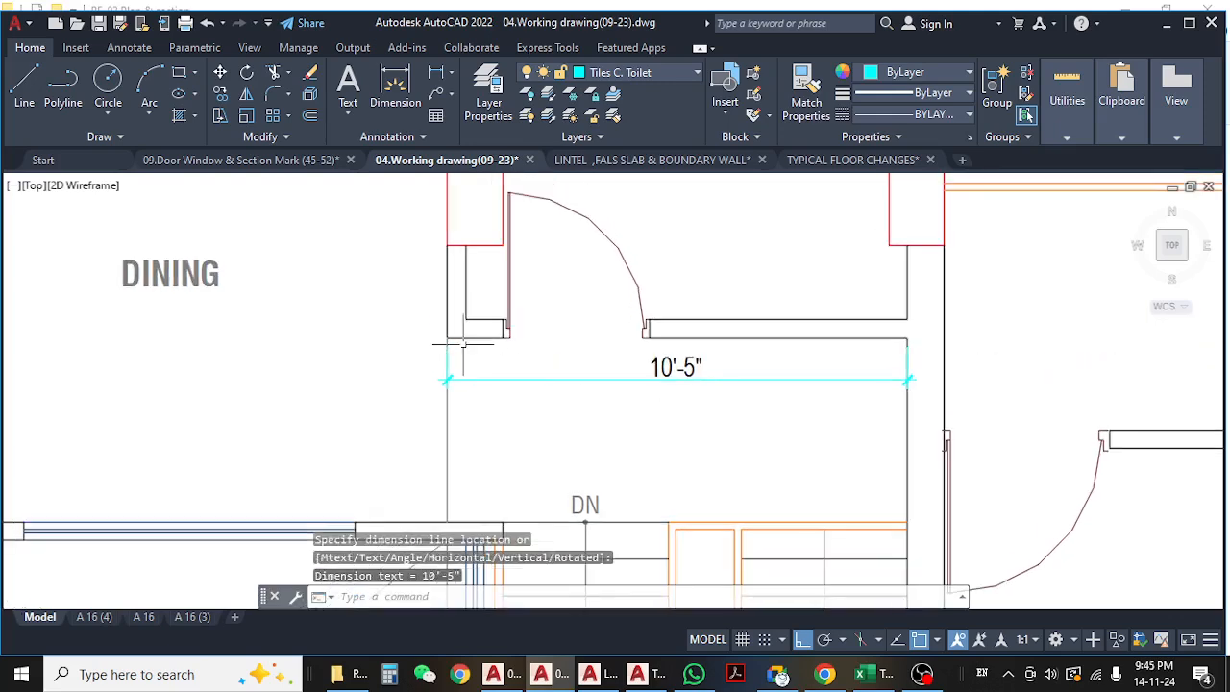
middle_drag(471, 289, 483, 308)
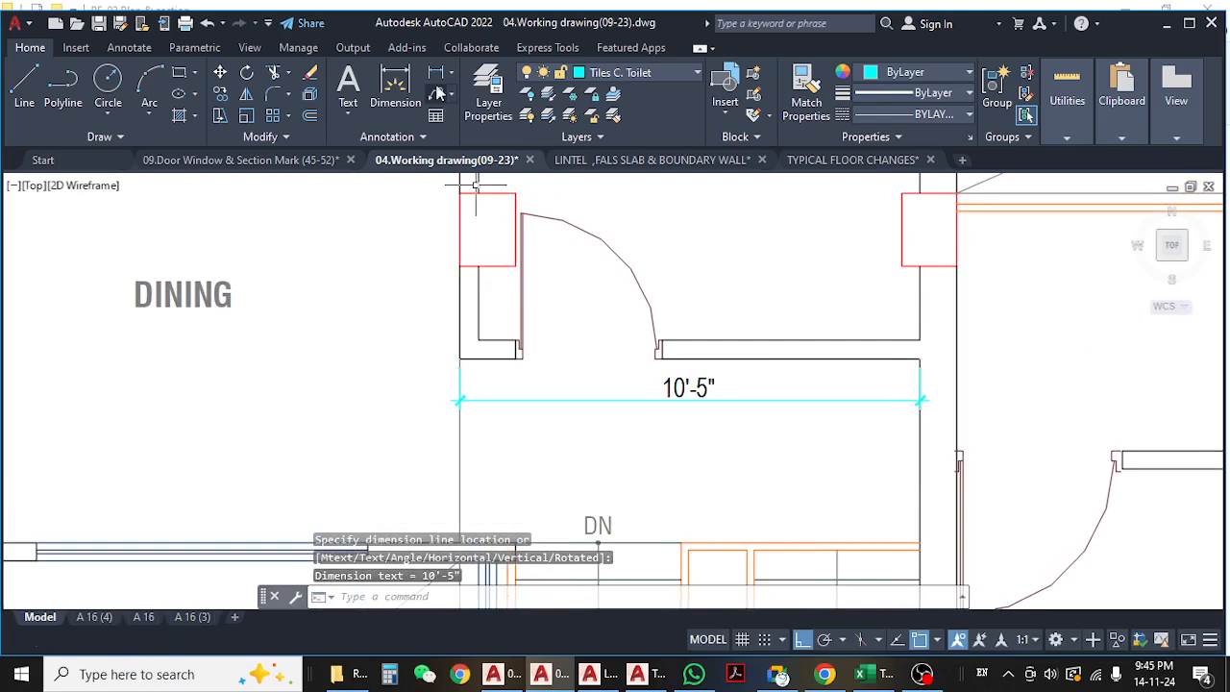
key(Return)
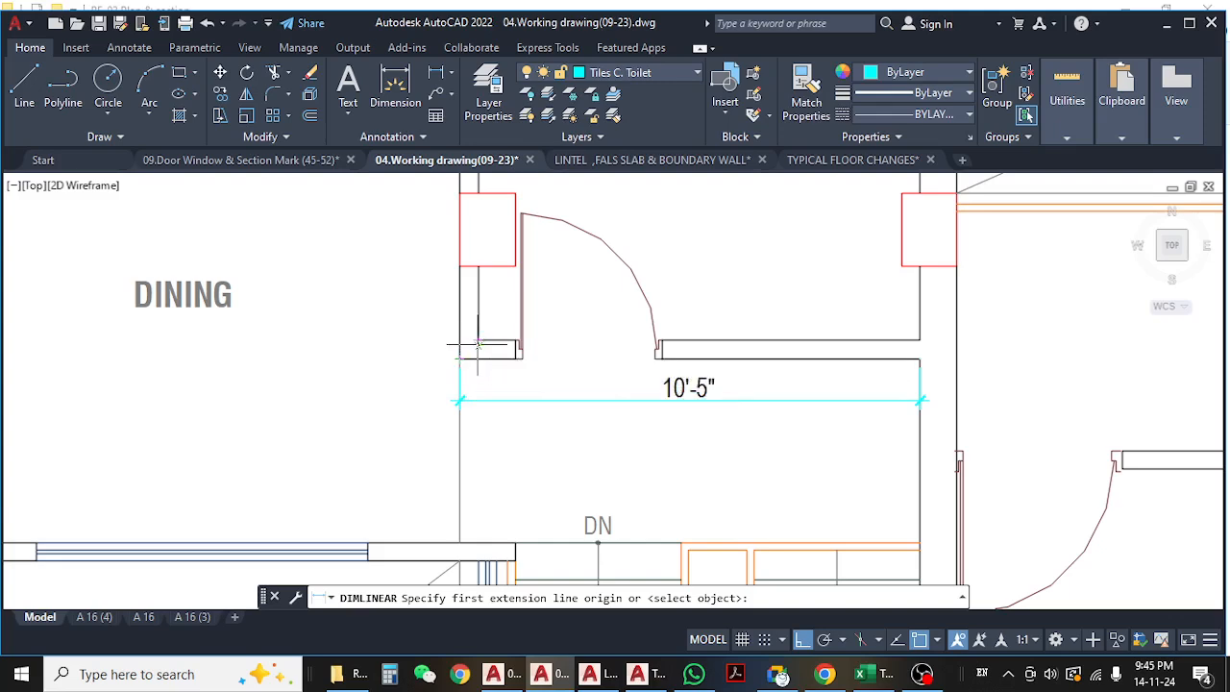
click(459, 359)
click(478, 268)
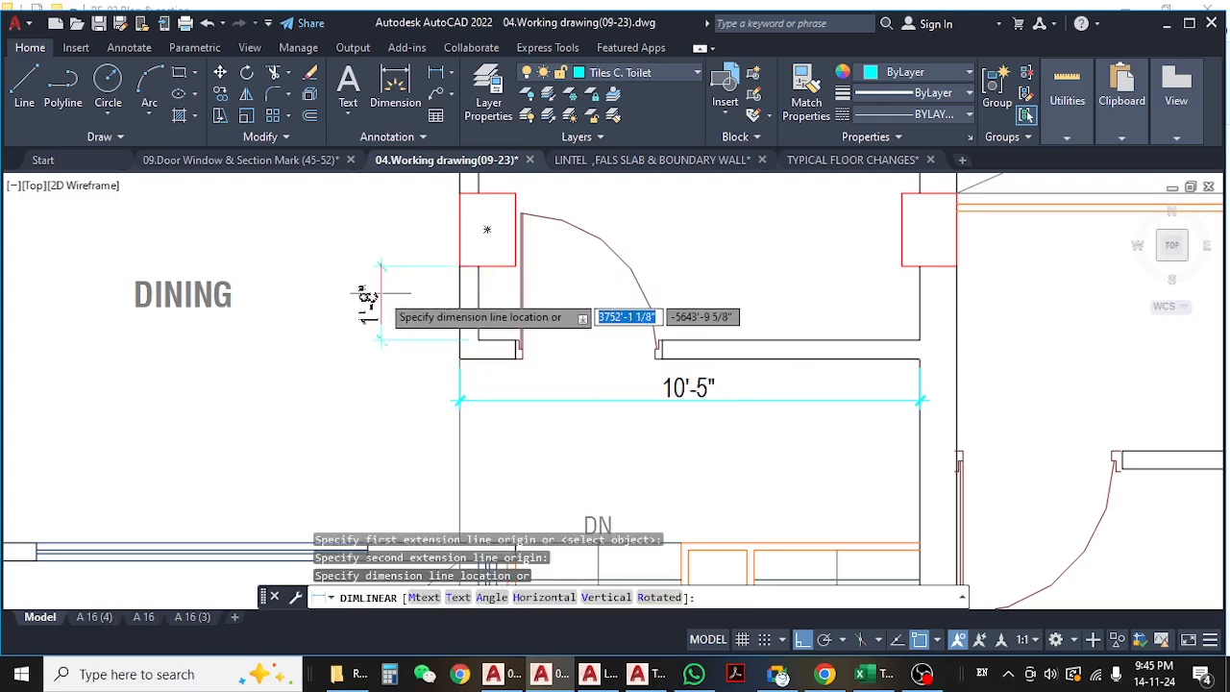
click(373, 348)
scroll(461, 358, up, 4)
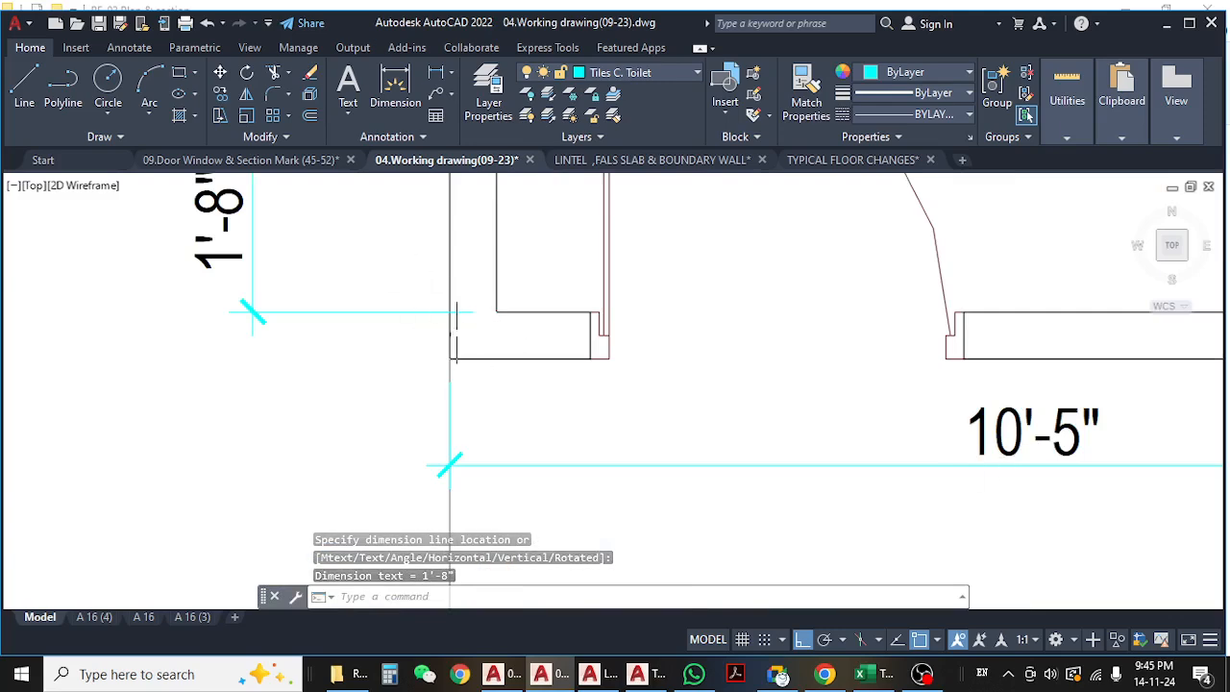
scroll(457, 327, down, 6)
- Dimension the vertical wall between Dining and Bed 03, from the column up to the Toilet 05 wall
middle_drag(442, 387, 457, 443)
click(395, 92)
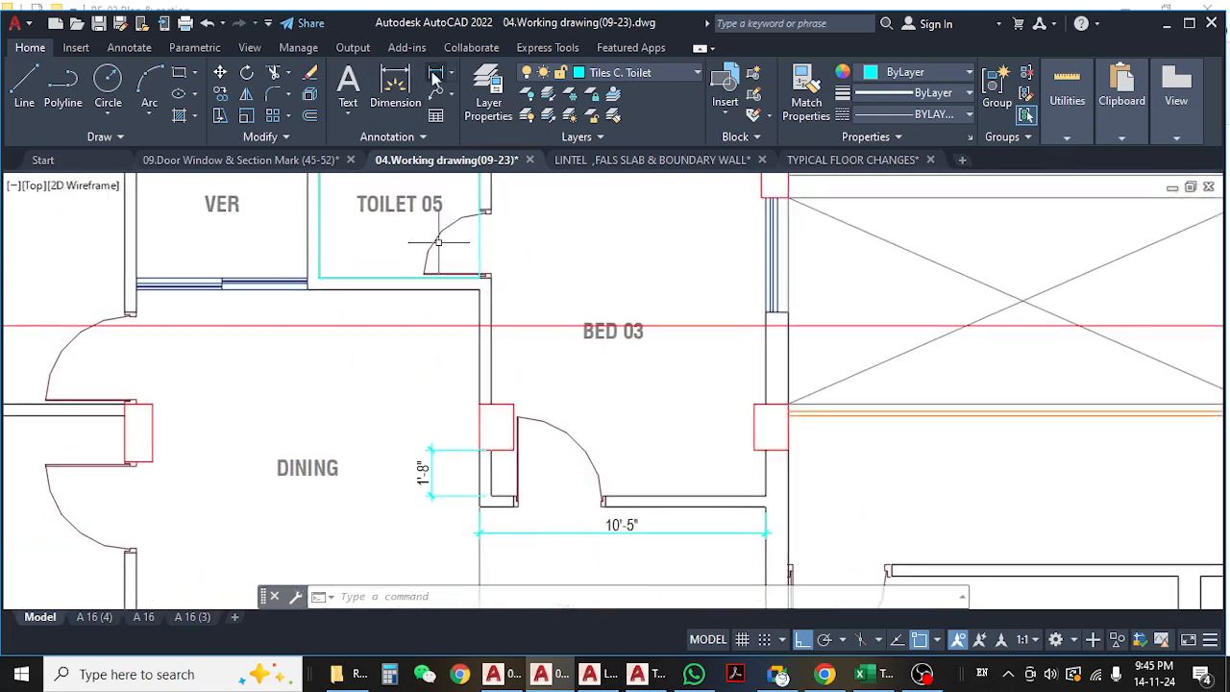
click(479, 404)
scroll(471, 293, up, 4)
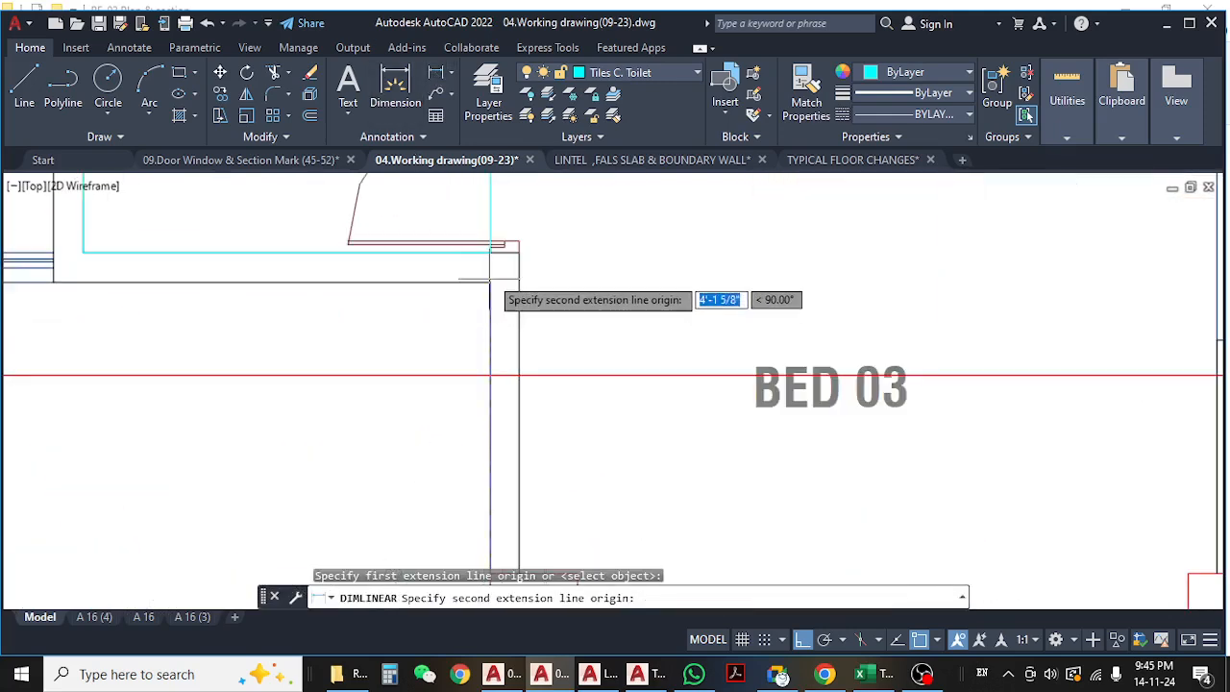
click(493, 248)
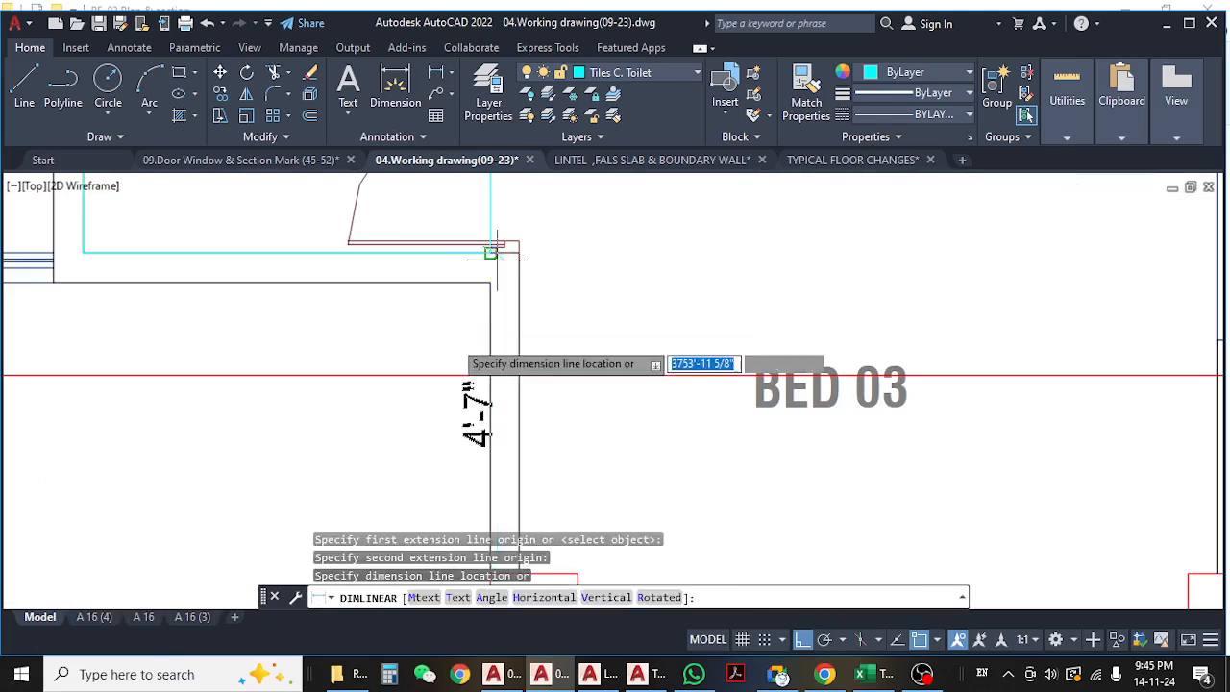
click(413, 389)
scroll(403, 349, down, 3)
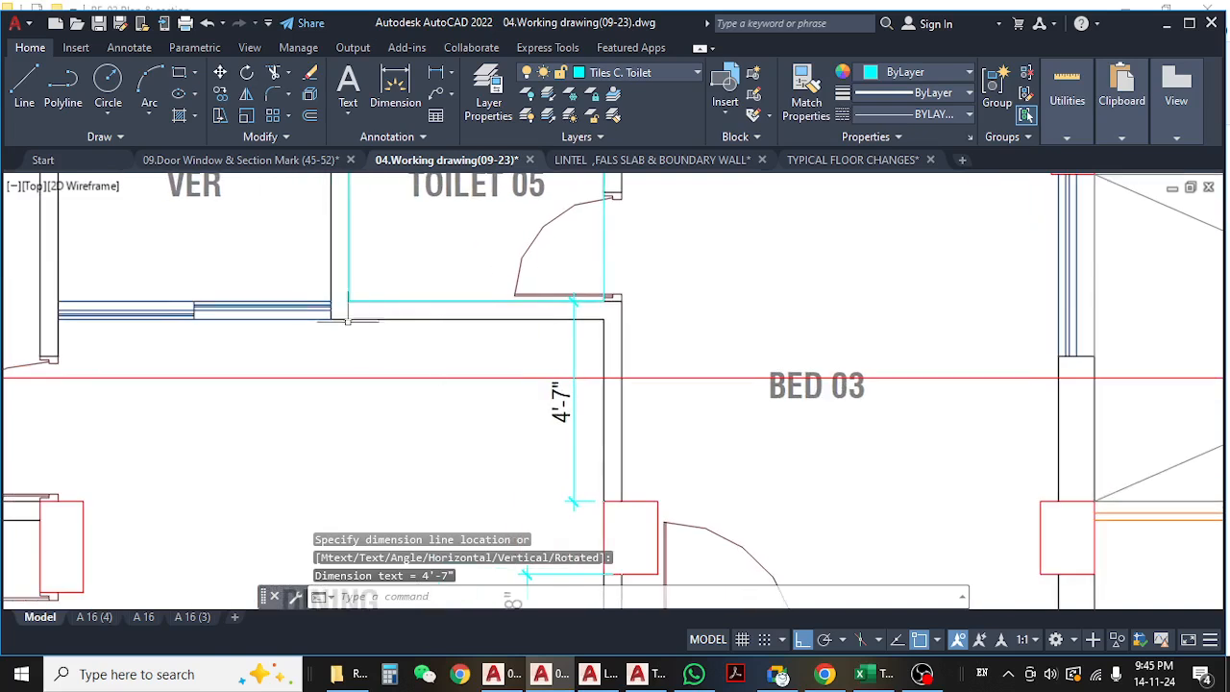
- Dimension the horizontal wall below Toilet 05, from the verandah window's edge to the inner corner at Bed 03
click(435, 73)
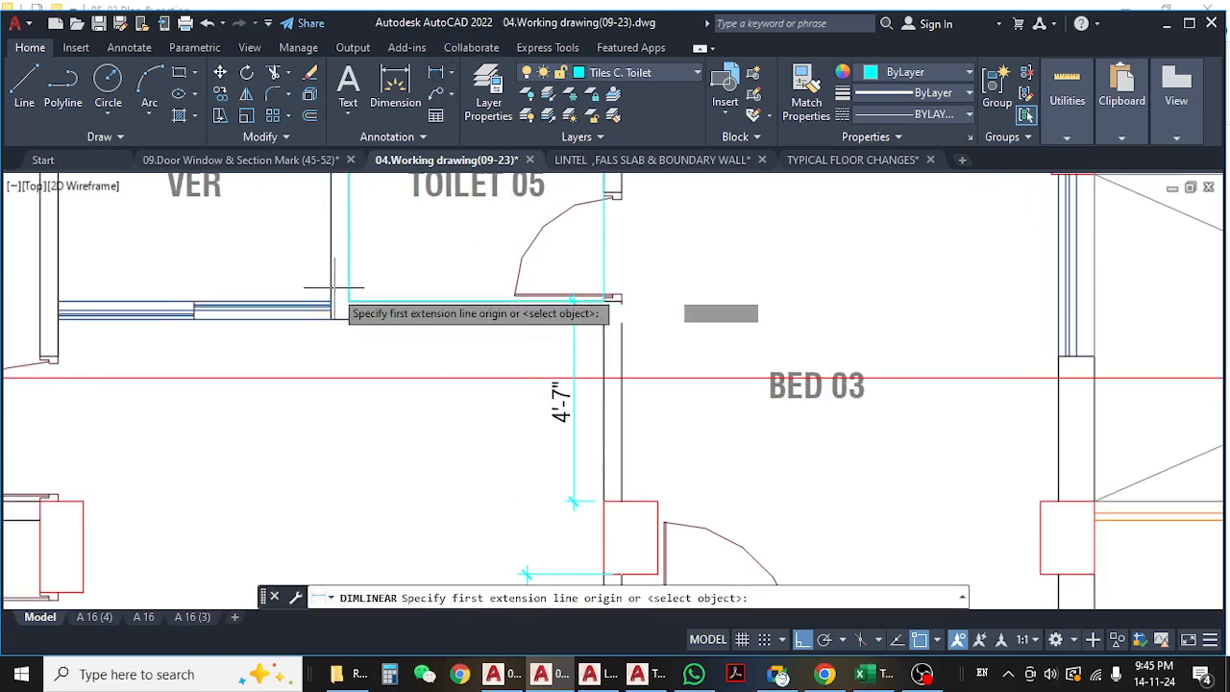
click(331, 311)
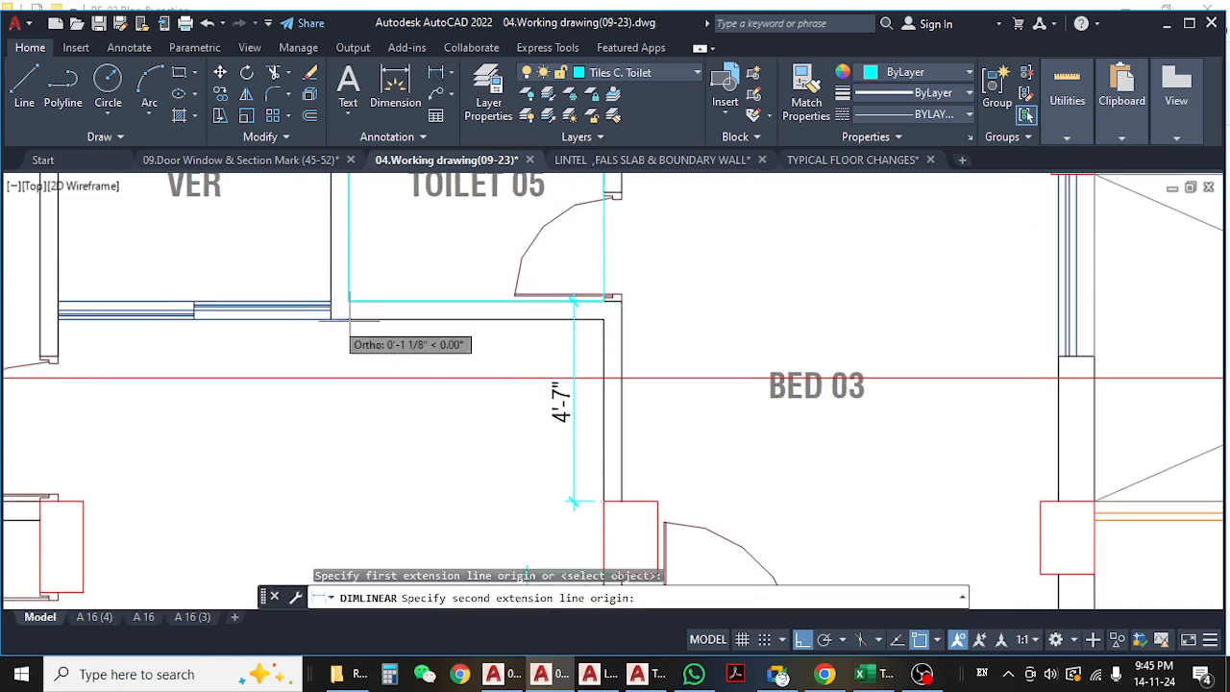
click(603, 319)
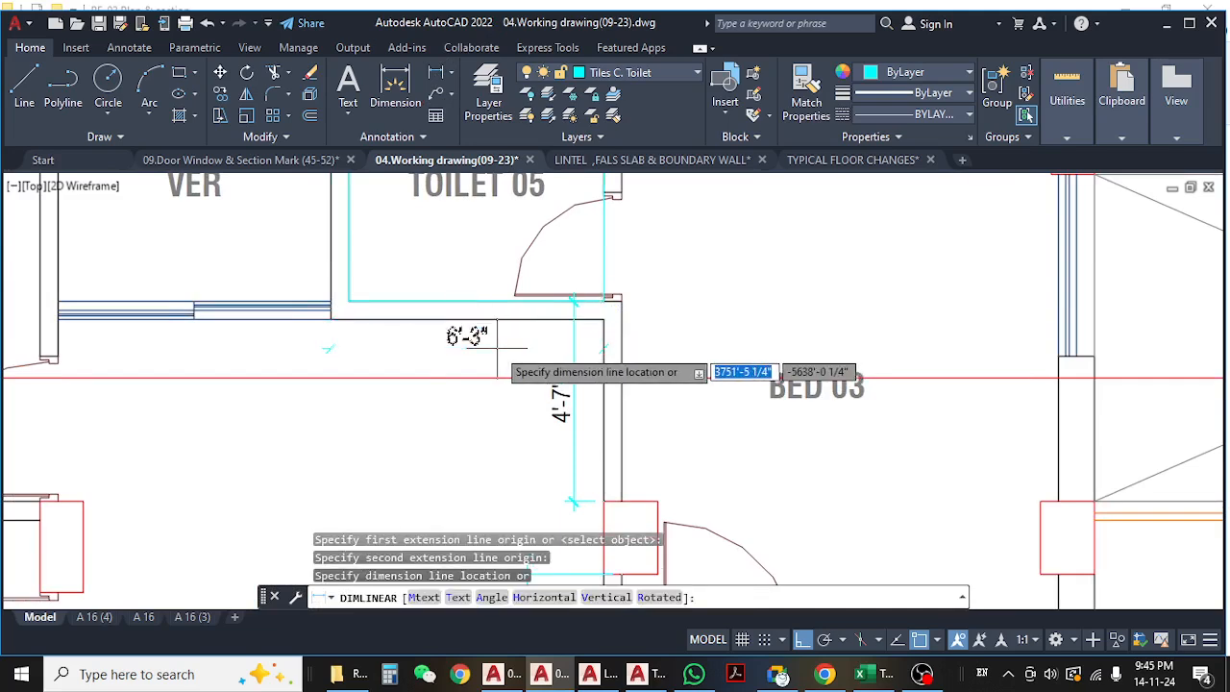
click(440, 348)
- Examine the vertical wall dimension between Dining and Bed 03 in relation to the surrounding plan
middle_drag(519, 387, 465, 371)
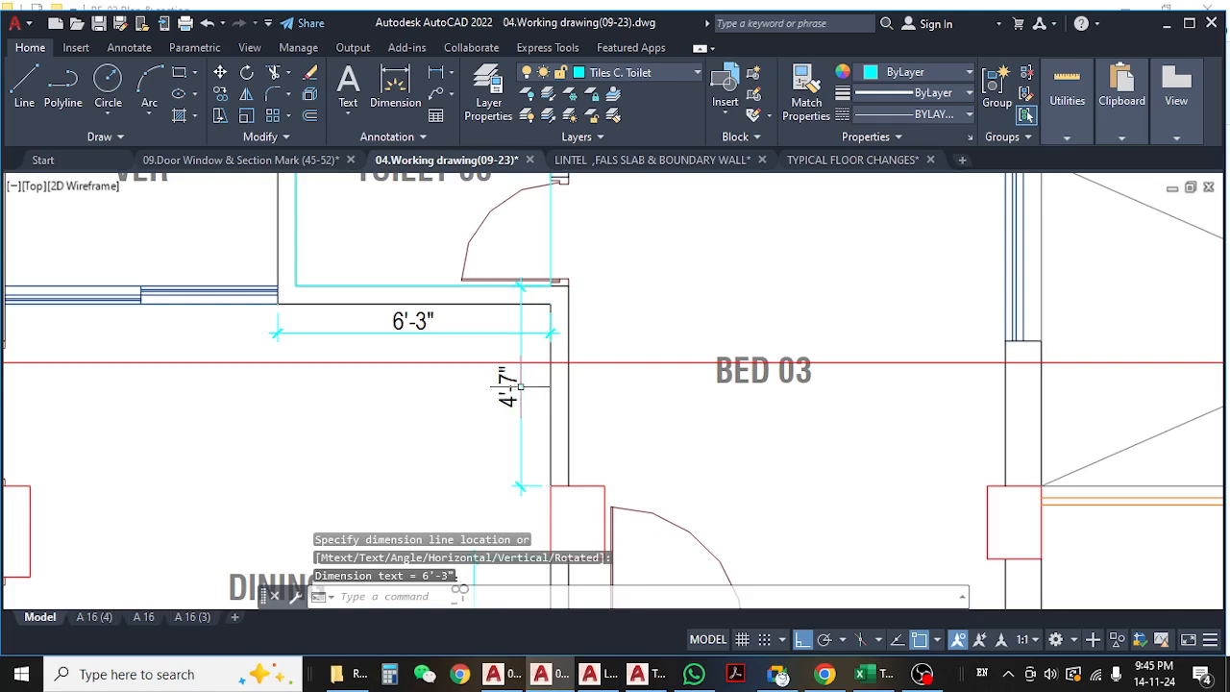
click(507, 388)
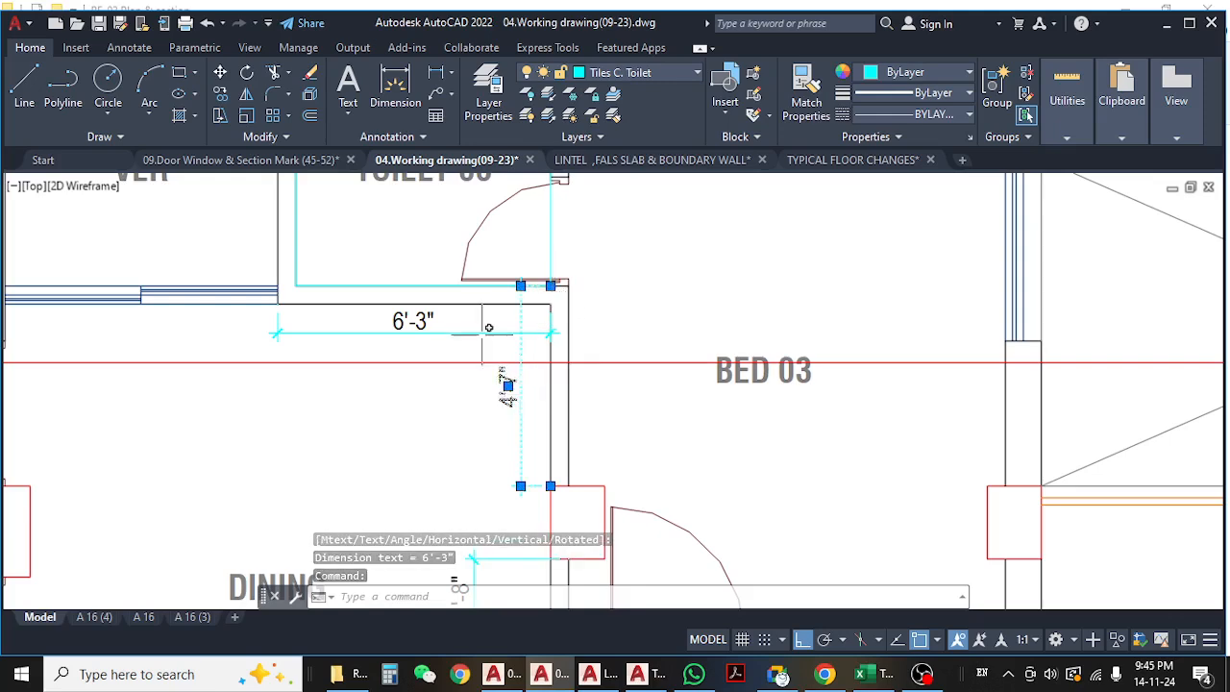
scroll(488, 327, down, 5)
scroll(519, 376, up, 3)
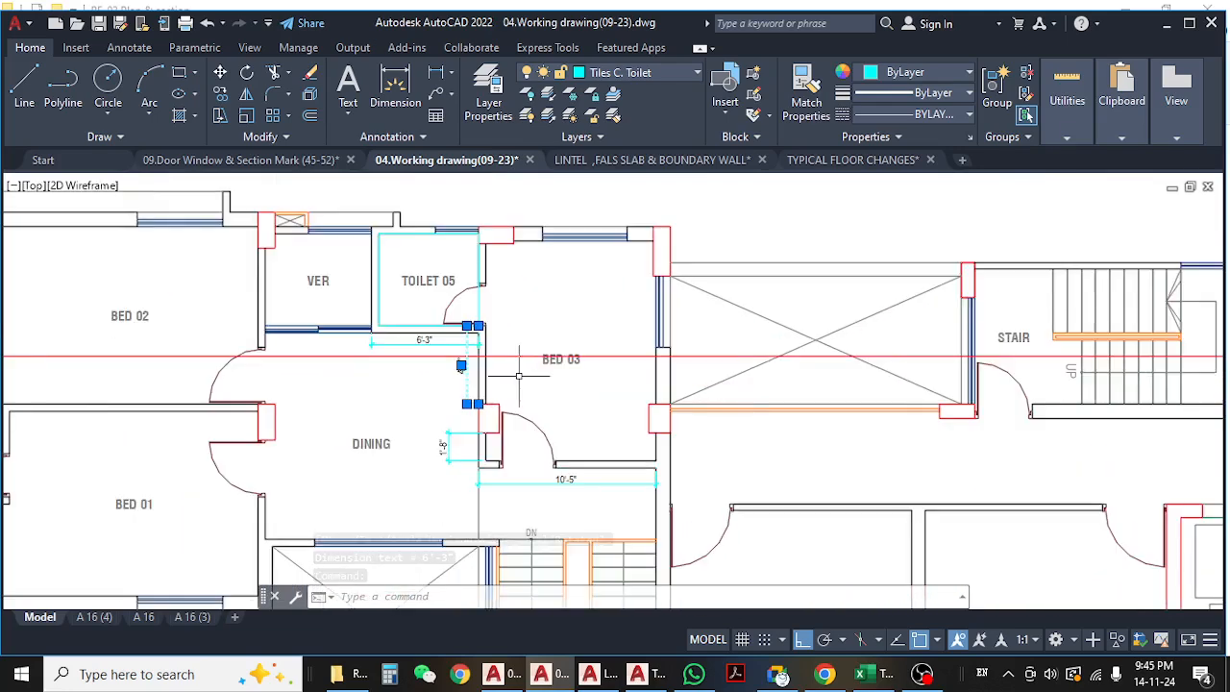
scroll(518, 377, up, 4)
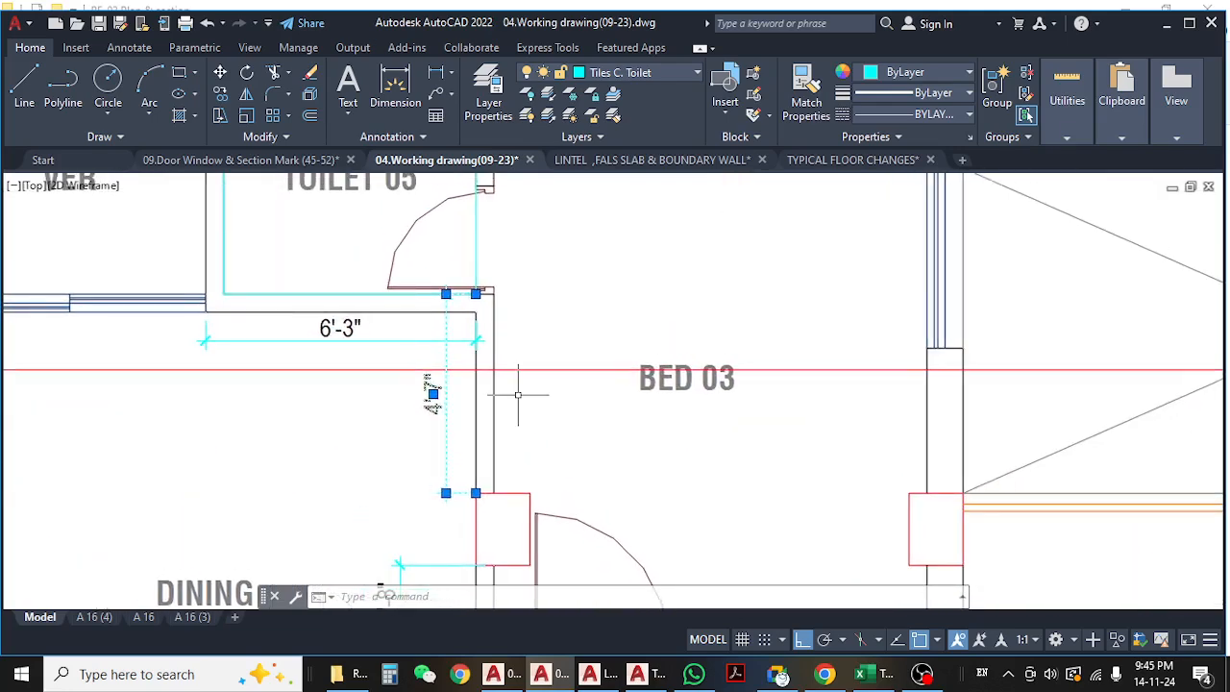
key(Escape)
mouse_move(500, 326)
middle_down()
mouse_move(509, 357)
mouse_move(544, 275)
mouse_move(563, 335)
mouse_move(590, 345)
middle_up()
scroll(523, 377, up, 4)
scroll(590, 346, down, 4)
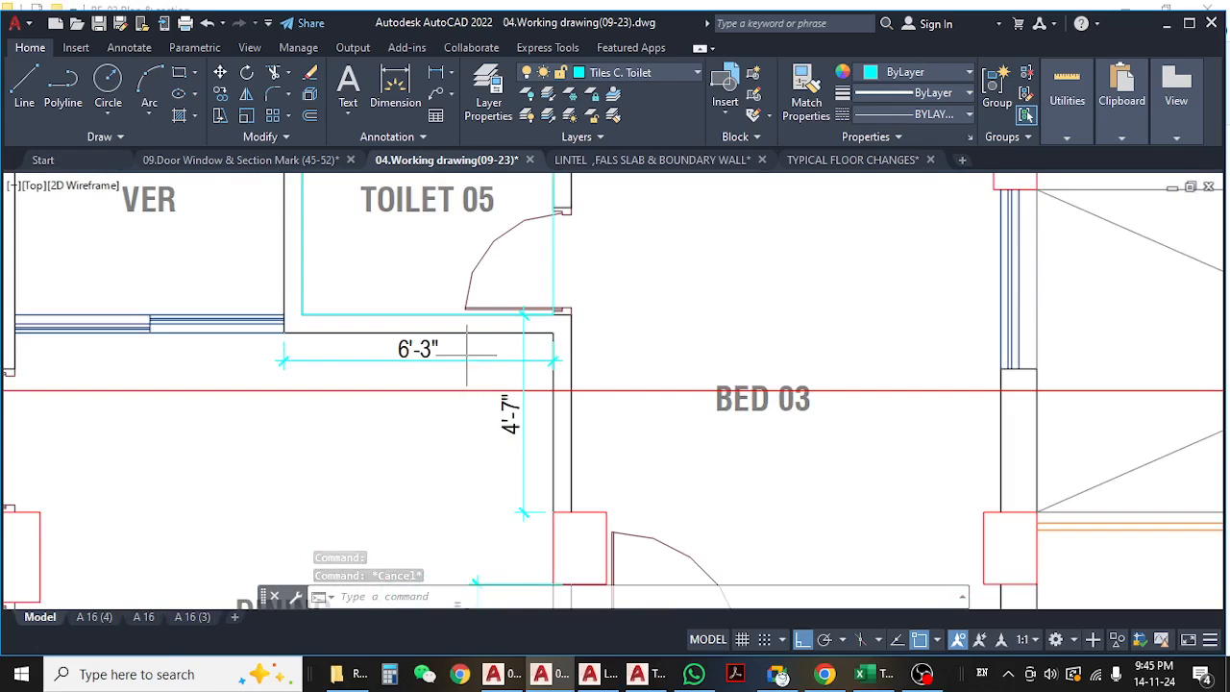
- Highlight the dimensions below Toilet 05 and beside Bed 03 in turn to examine how the wall segments are measured
click(467, 355)
click(428, 381)
scroll(428, 382, down, 6)
scroll(480, 403, up, 6)
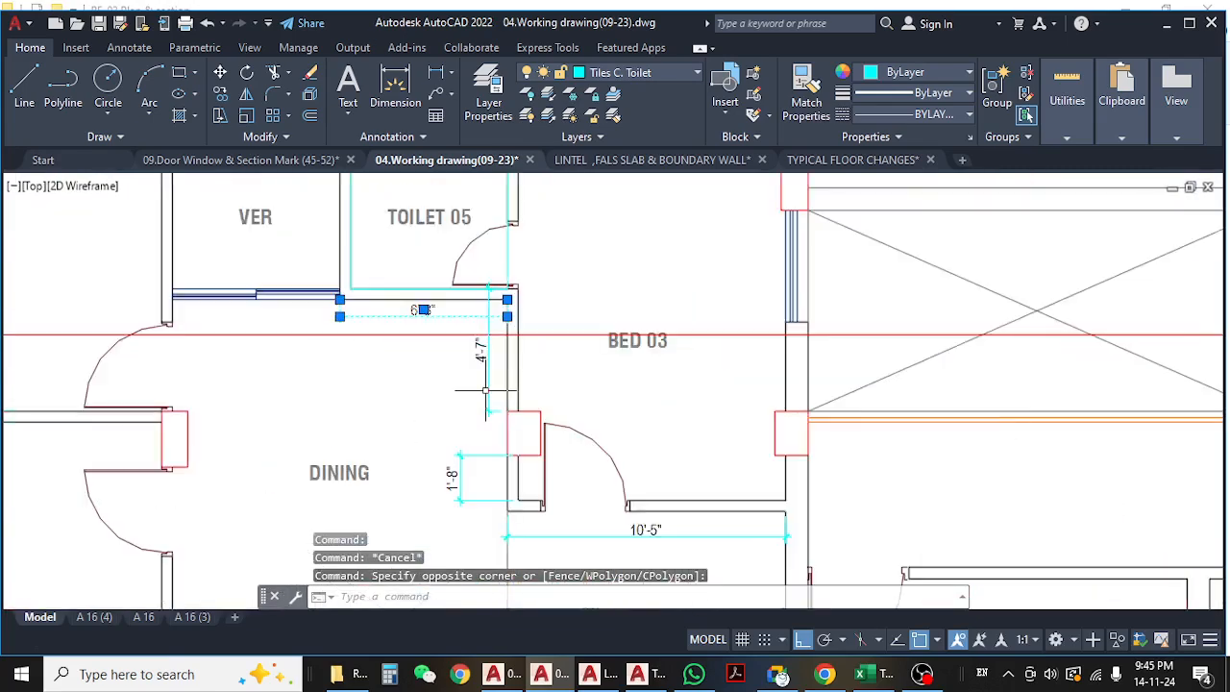
key(Escape)
click(495, 353)
click(457, 367)
scroll(467, 340, down, 3)
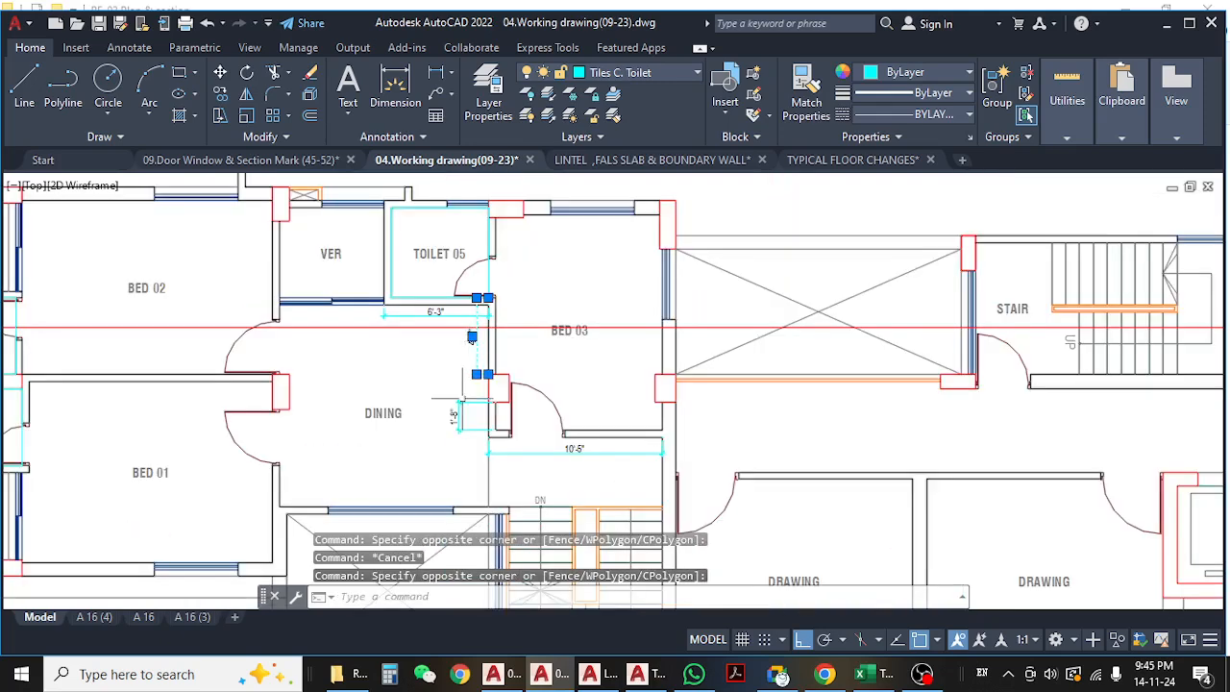
scroll(452, 348, up, 3)
key(Escape)
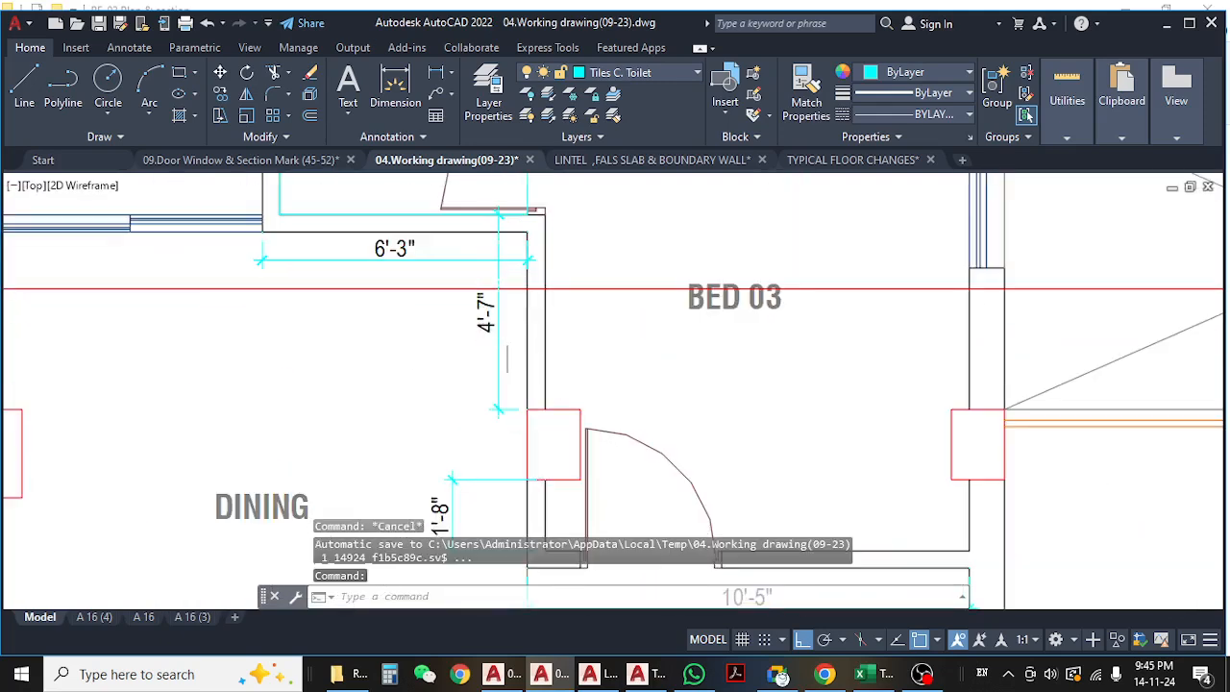
middle_drag(484, 309, 534, 401)
click(467, 344)
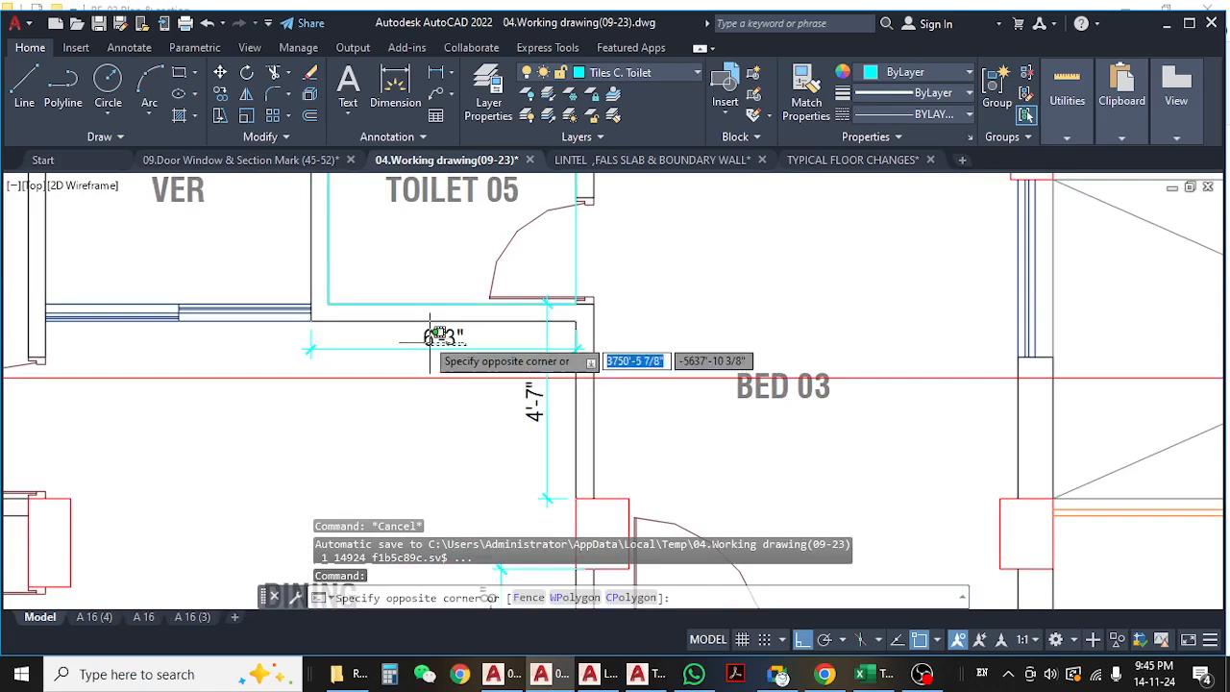
click(431, 353)
scroll(483, 360, down, 6)
middle_drag(489, 440, 484, 385)
- Switch to the Mason sheet in Excel and check the ground-floor lengths for the U.G.W.R outside and the wall centre line
click(879, 676)
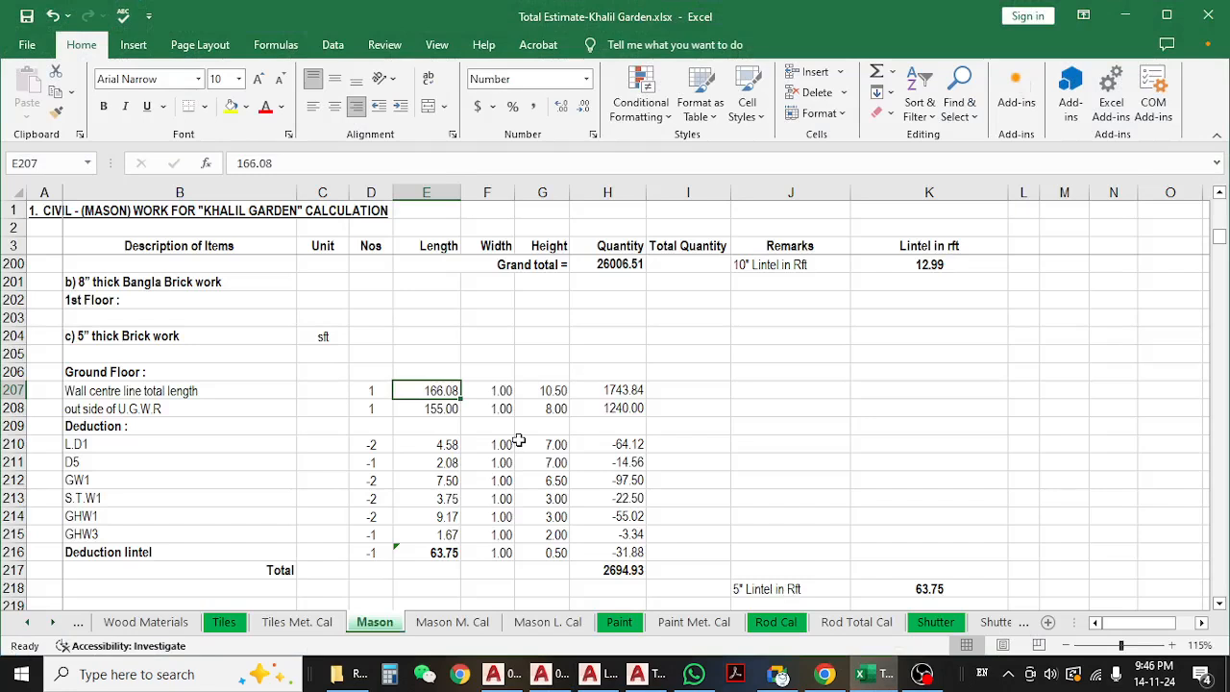
click(429, 408)
click(430, 391)
- Return to the AutoCAD working drawing and erase the two vertical dimensions beside Bed 03 and the horizontal one below its door
click(1125, 14)
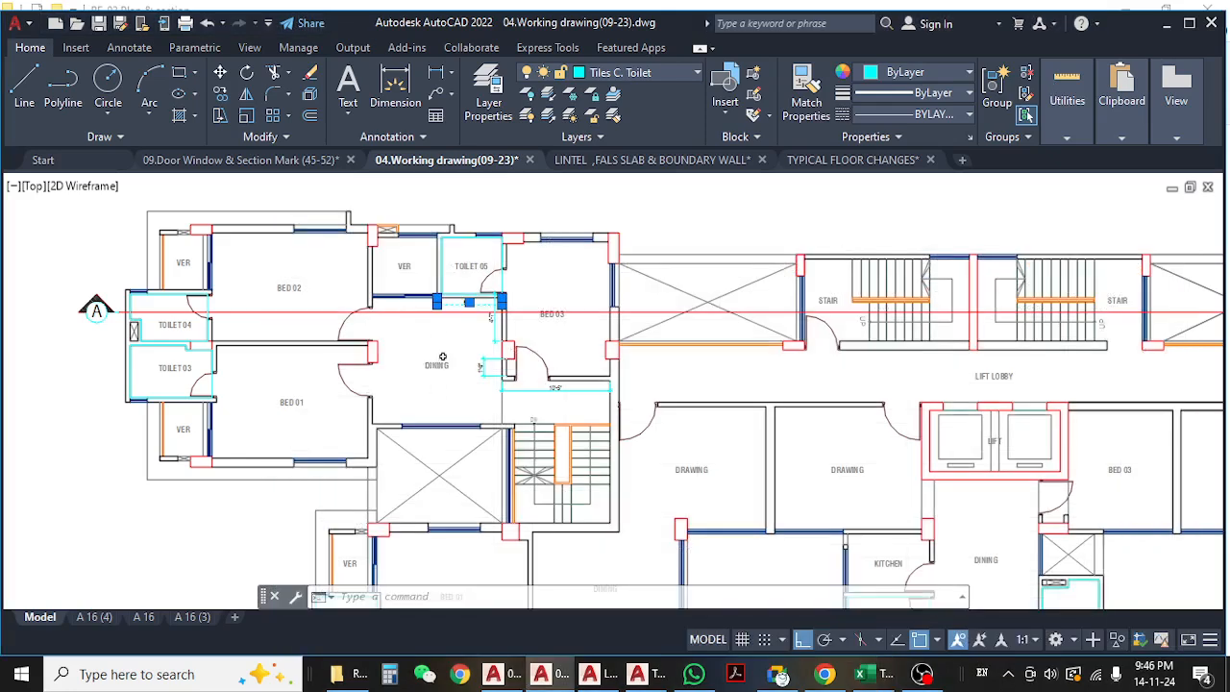
scroll(518, 329, up, 2)
key(Escape)
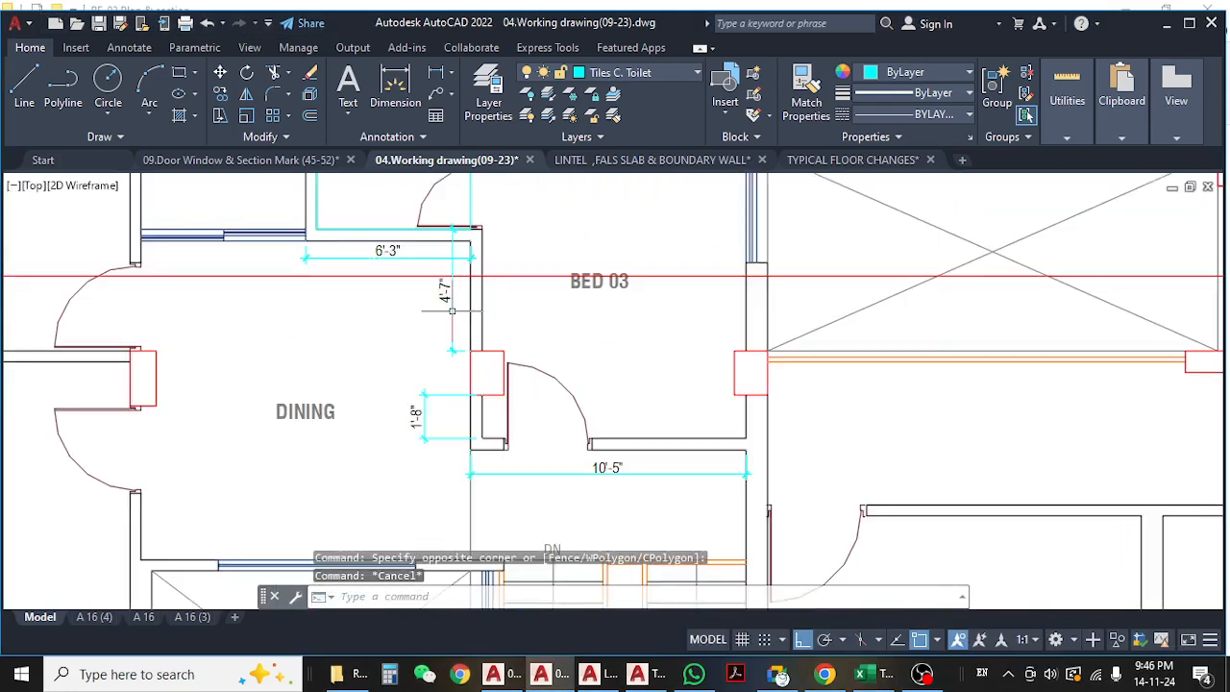
click(451, 310)
text(E)
key(Return)
click(416, 414)
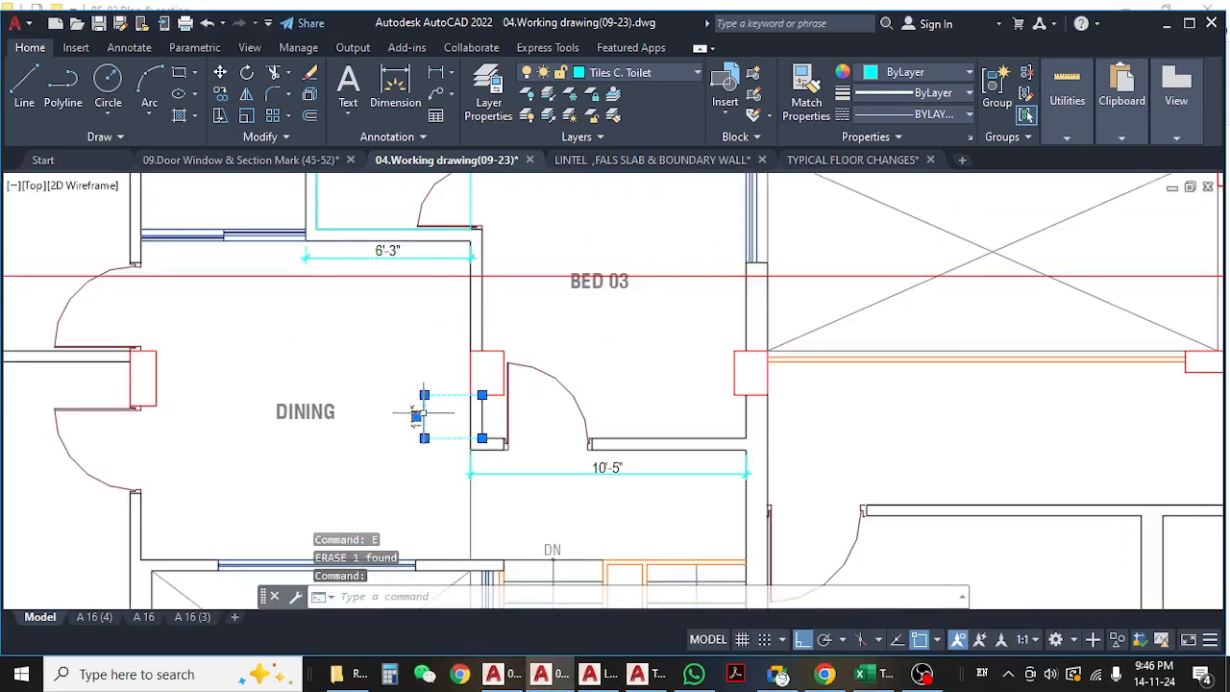
key(Delete)
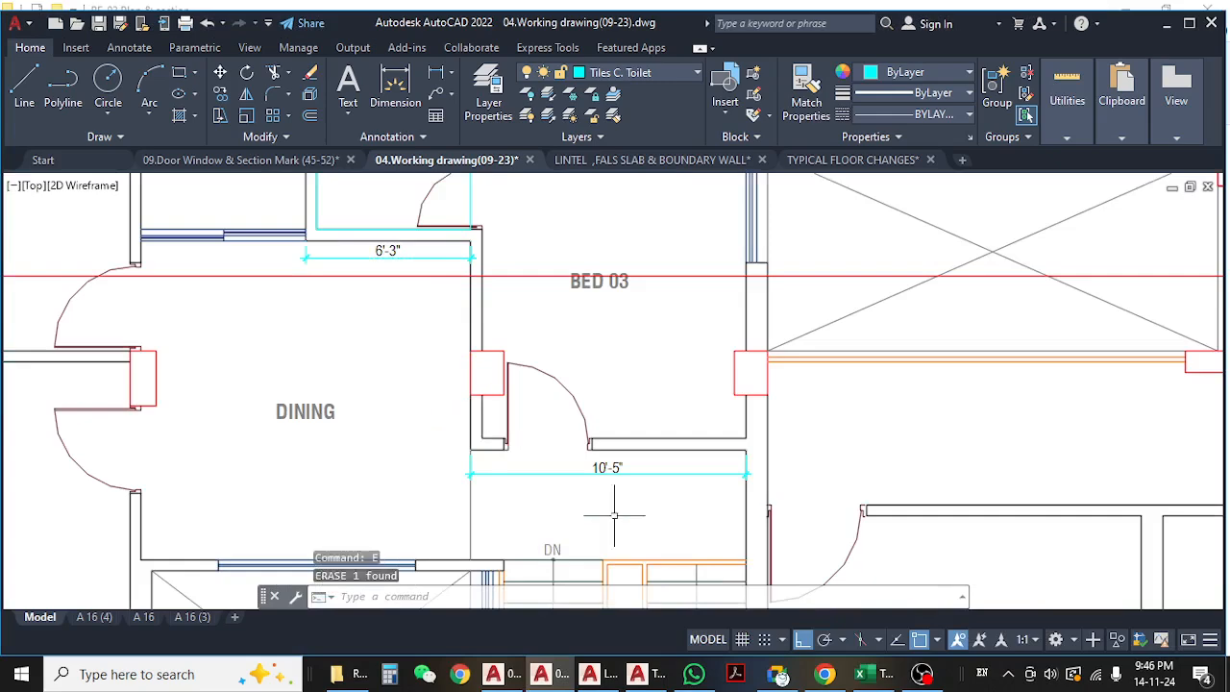
click(575, 473)
key(Delete)
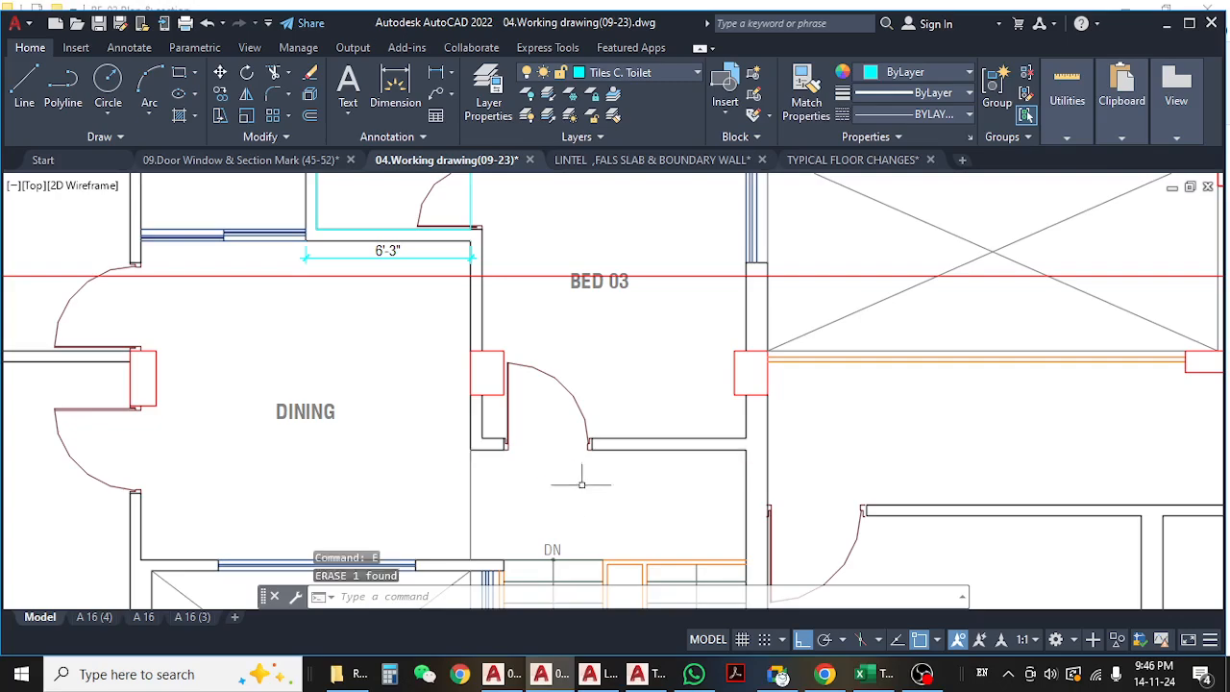
- Examine the floor plan's walls from the Bed 01 and Bed 02 area across to the lift lobby
scroll(577, 480, down, 5)
mouse_move(444, 482)
middle_down()
mouse_move(608, 450)
mouse_move(634, 461)
mouse_move(540, 435)
middle_up()
scroll(570, 446, up, 6)
key(Escape)
scroll(528, 424, down, 4)
scroll(672, 408, down, 5)
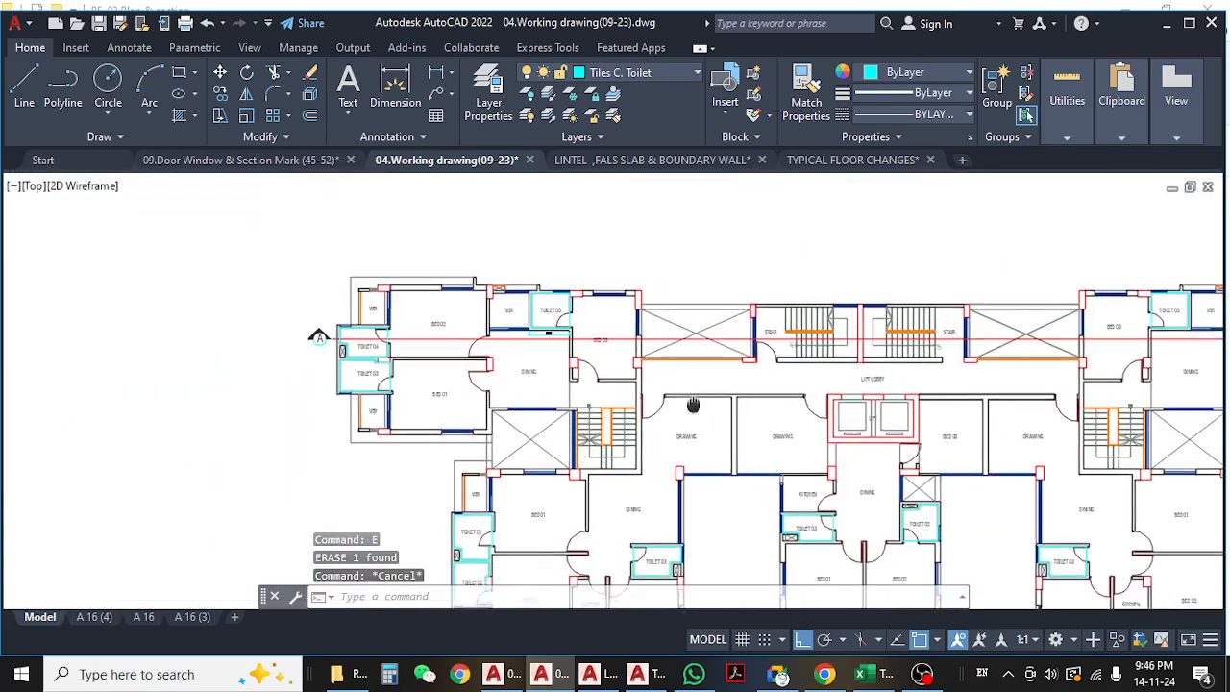
scroll(789, 357, up, 5)
middle_drag(624, 416, 726, 358)
scroll(536, 374, down, 2)
middle_drag(693, 415, 569, 385)
scroll(368, 296, up, 2)
middle_drag(423, 355, 604, 450)
middle_drag(381, 304, 394, 370)
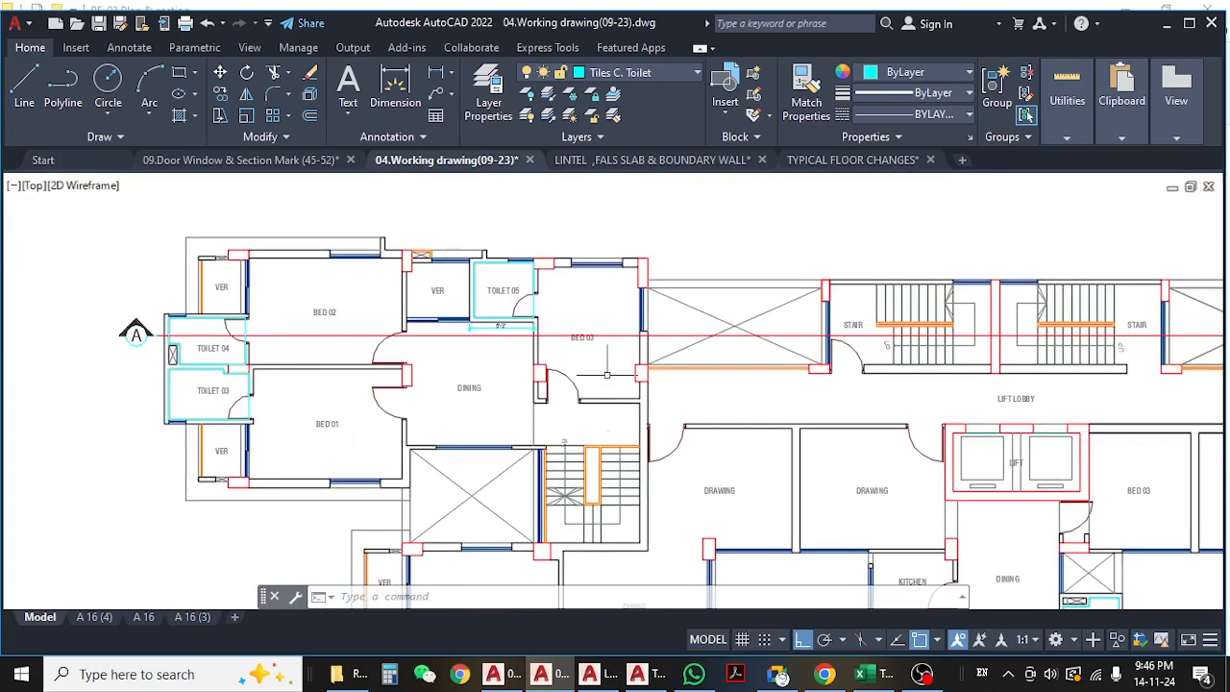
- Erase the horizontal wall dimension below Toilet 05
scroll(488, 328, up, 2)
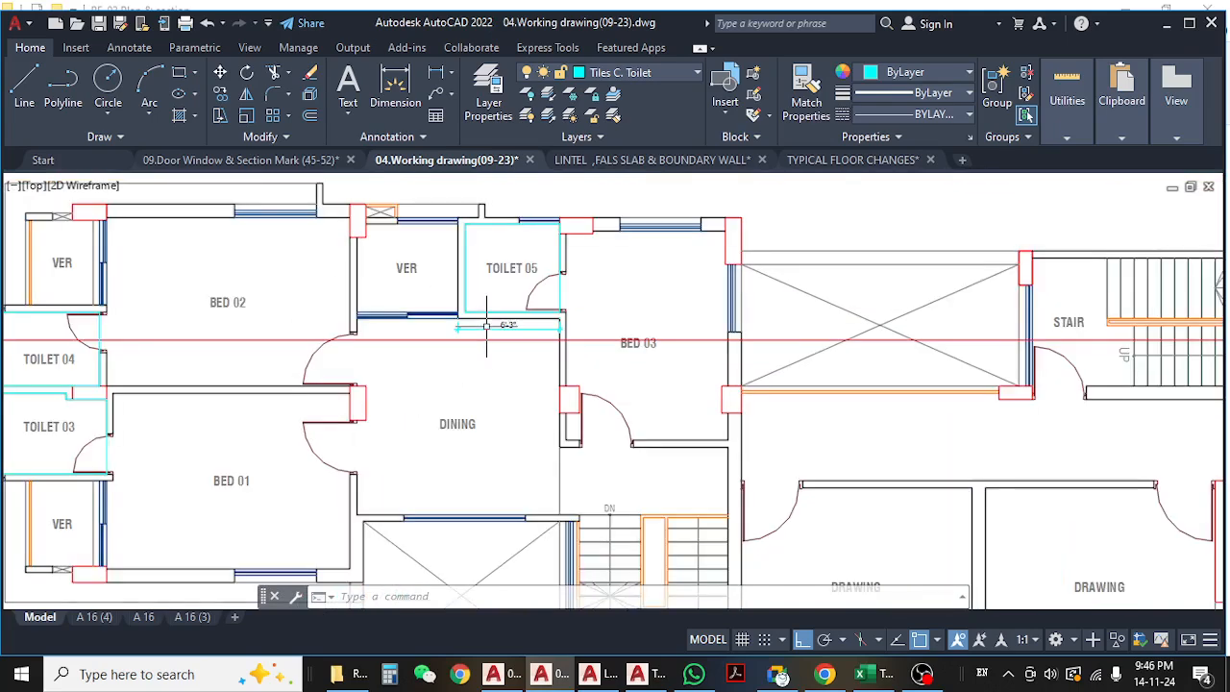
click(490, 325)
text(e)
key(Return)
middle_drag(255, 314, 371, 314)
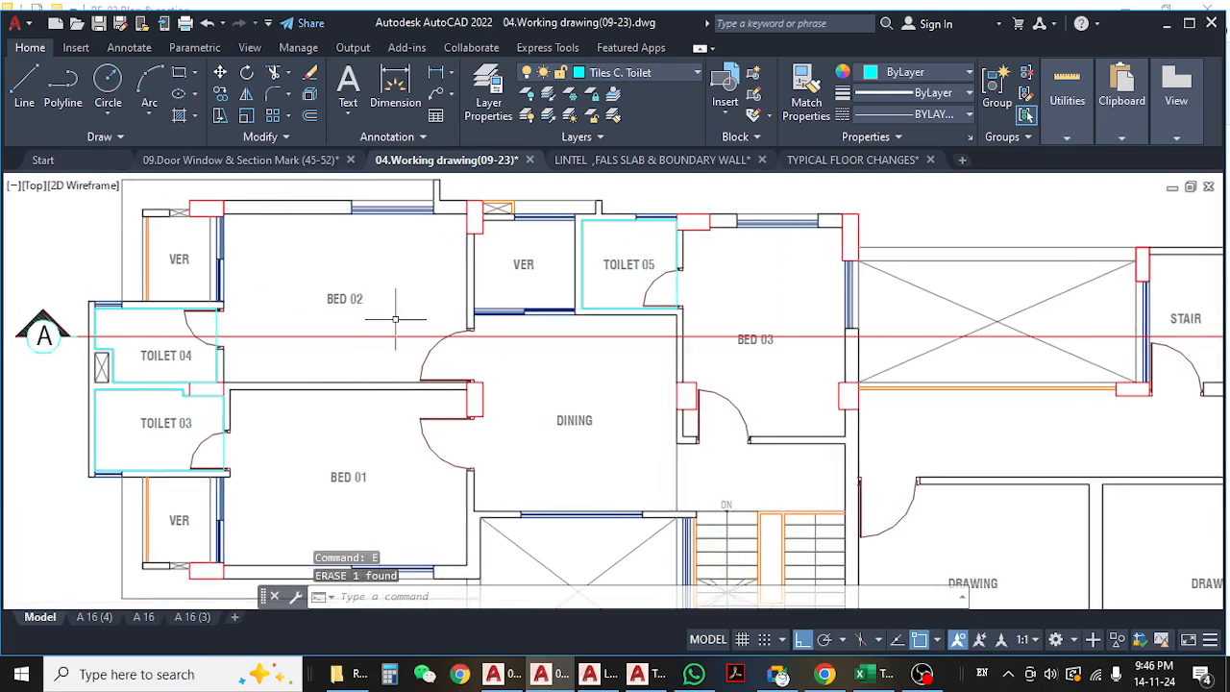
scroll(377, 341, down, 2)
scroll(373, 331, up, 2)
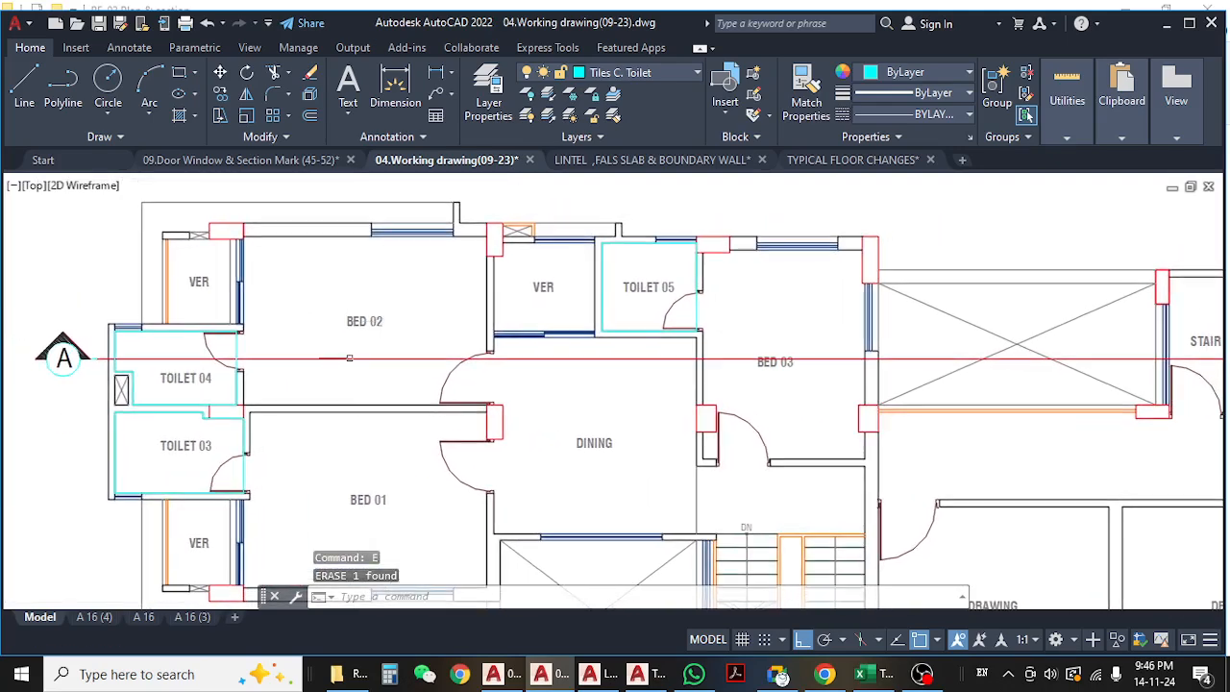
mouse_move(362, 325)
middle_down()
mouse_move(333, 286)
mouse_move(332, 180)
middle_up()
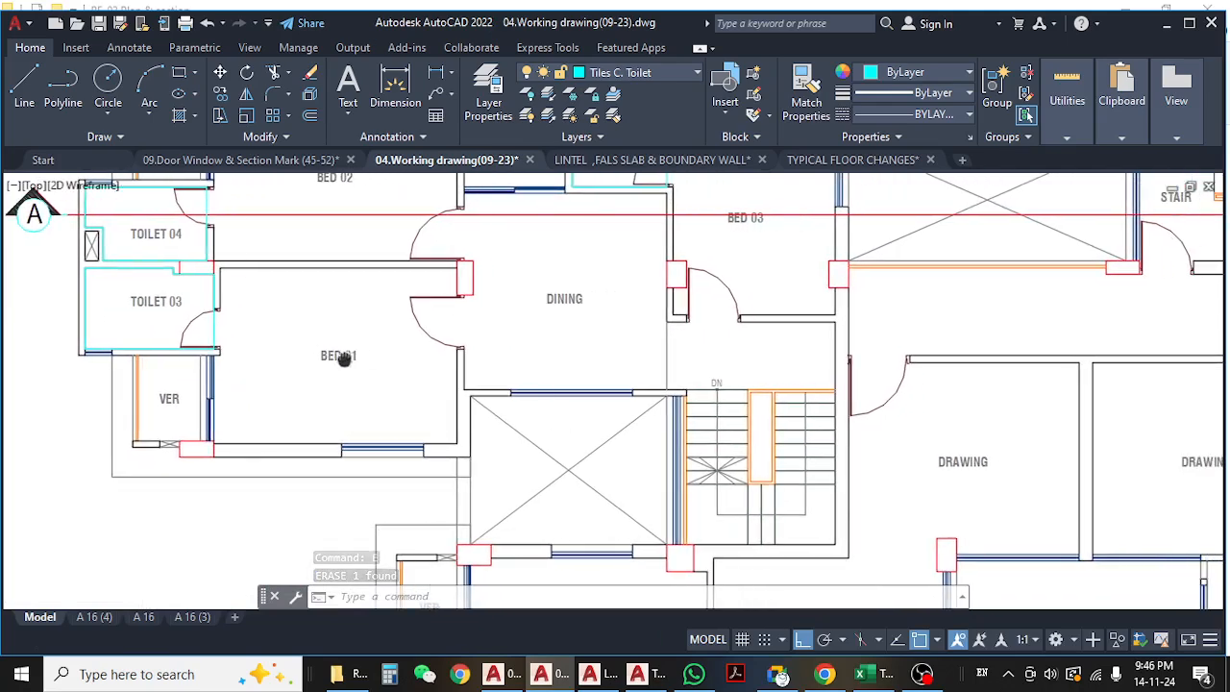
- Switch to the Mason sheet in Excel and insert six blank rows above the "out side of U.G.W.R" row
click(860, 673)
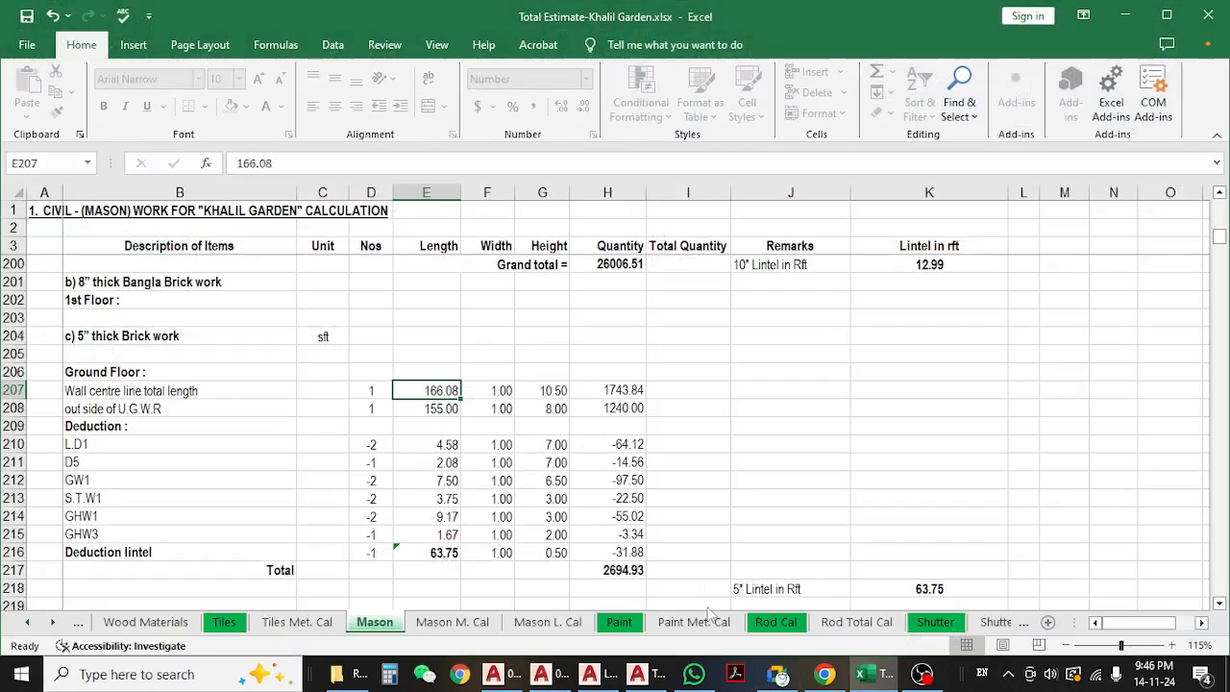
click(16, 408)
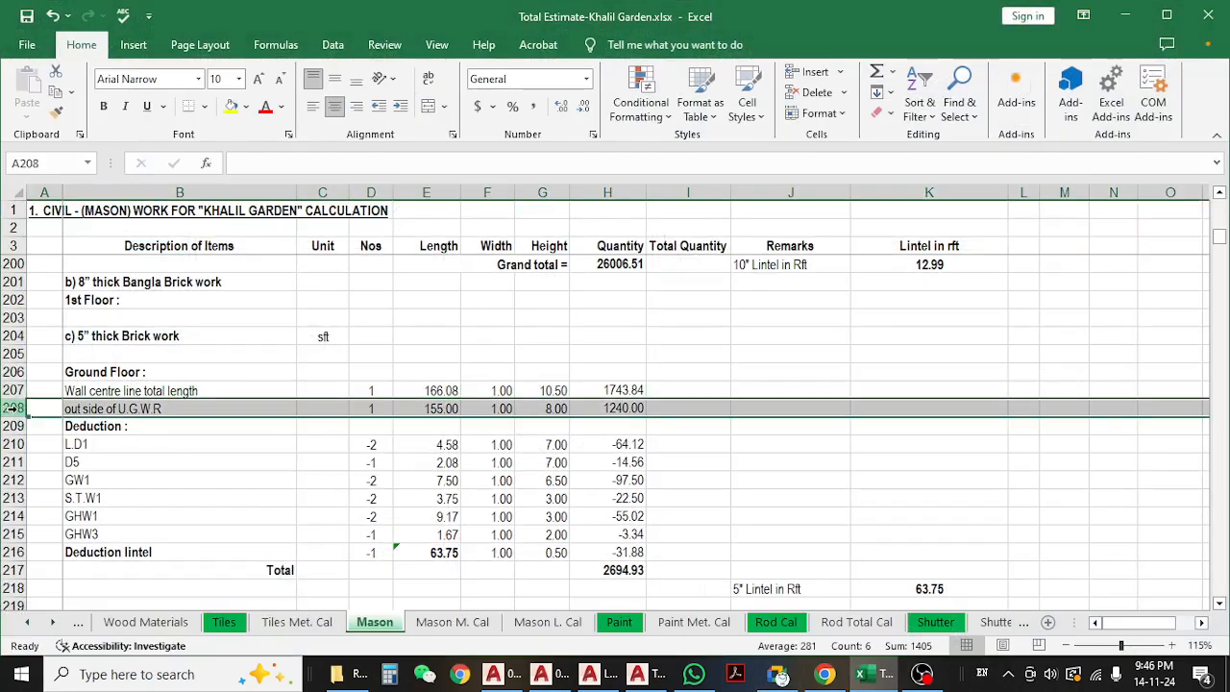
key(ctrl+shift+equal)
key(ctrl+shift+equal)
key(ctrl+shift+equal)
key(ctrl+shift+equal)
key(ctrl+shift+equal)
key(ctrl+shift+equal)
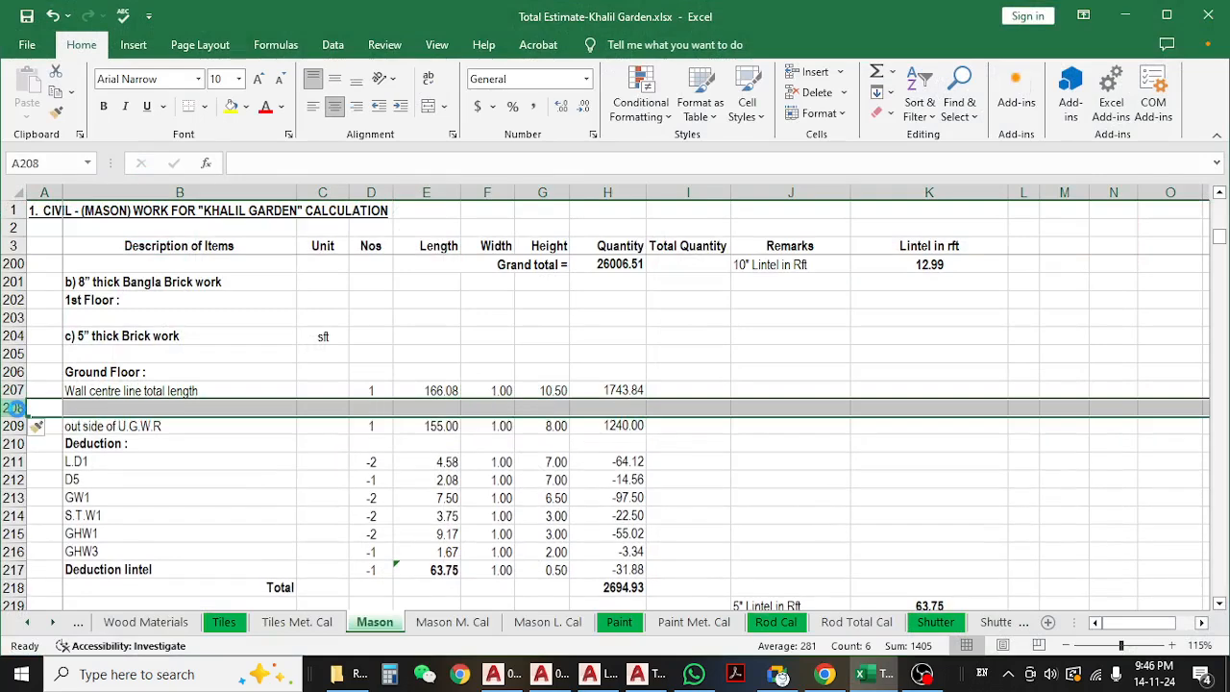
- Enter the description "Bed 1 north wall" in cell B208, below the wall centre line total length
click(266, 442)
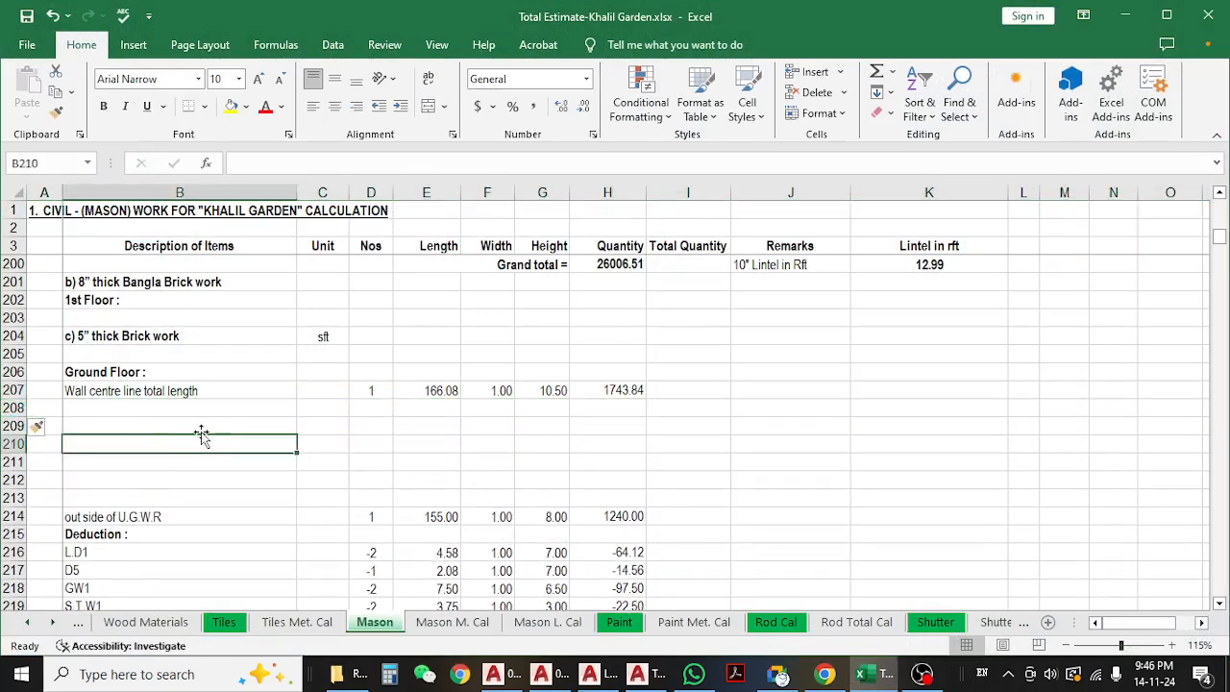
click(161, 415)
double_click(159, 412)
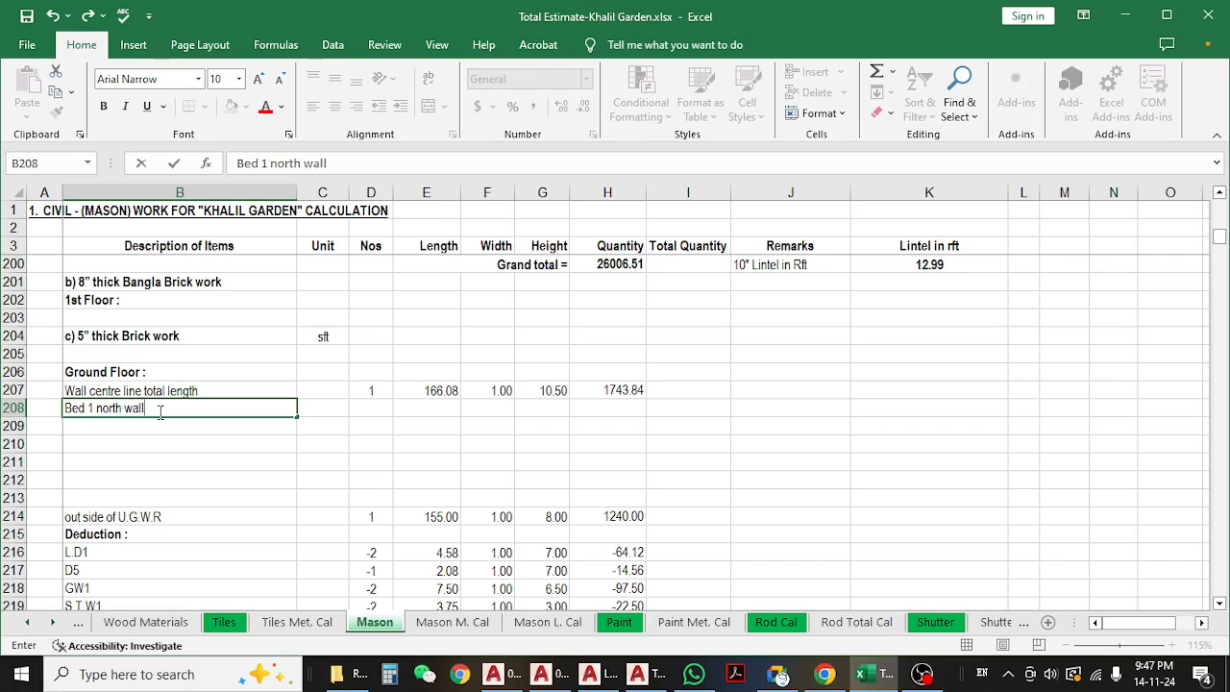
click(184, 443)
- Copy the Nos-to-Quantity cells of the wall centre line row into the Bed 1 north wall row
drag(357, 393, 619, 391)
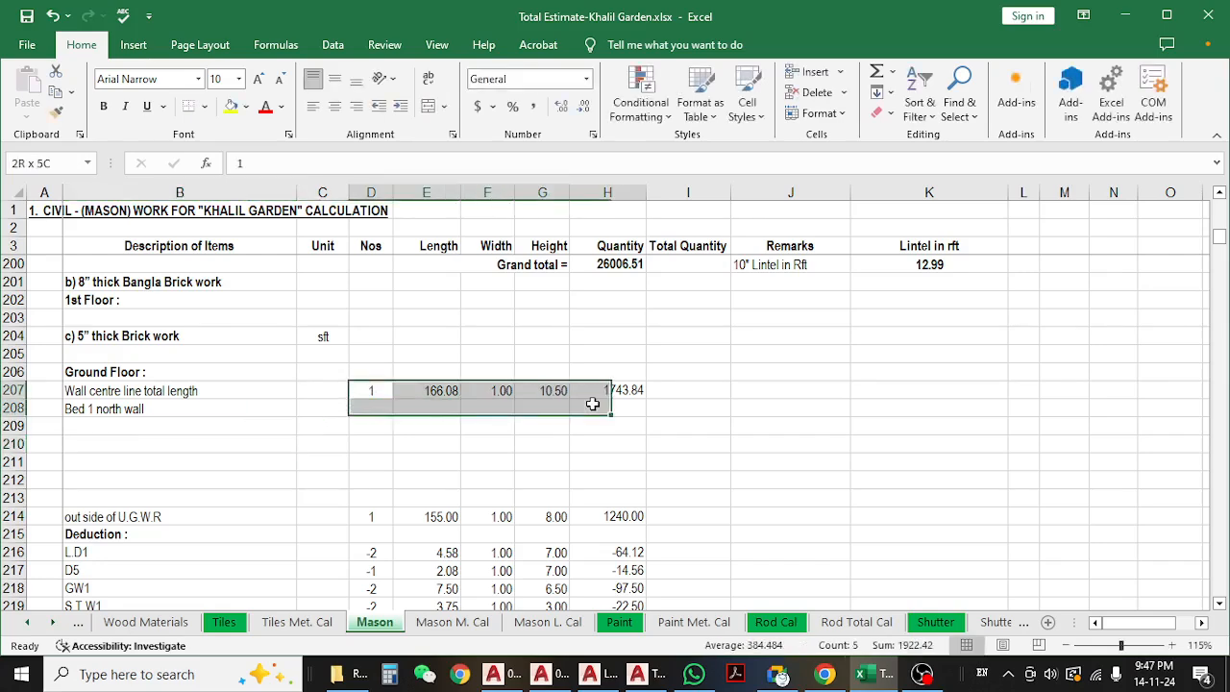
key(ctrl+c)
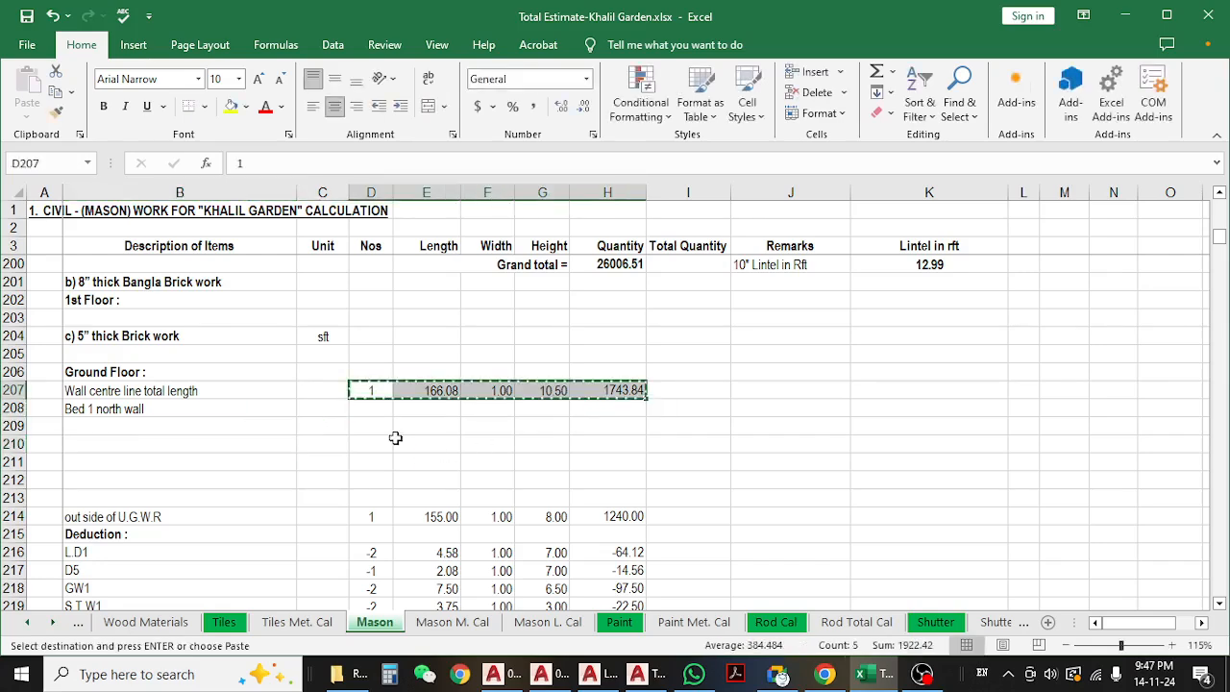
click(373, 409)
key(ctrl+v)
key(Escape)
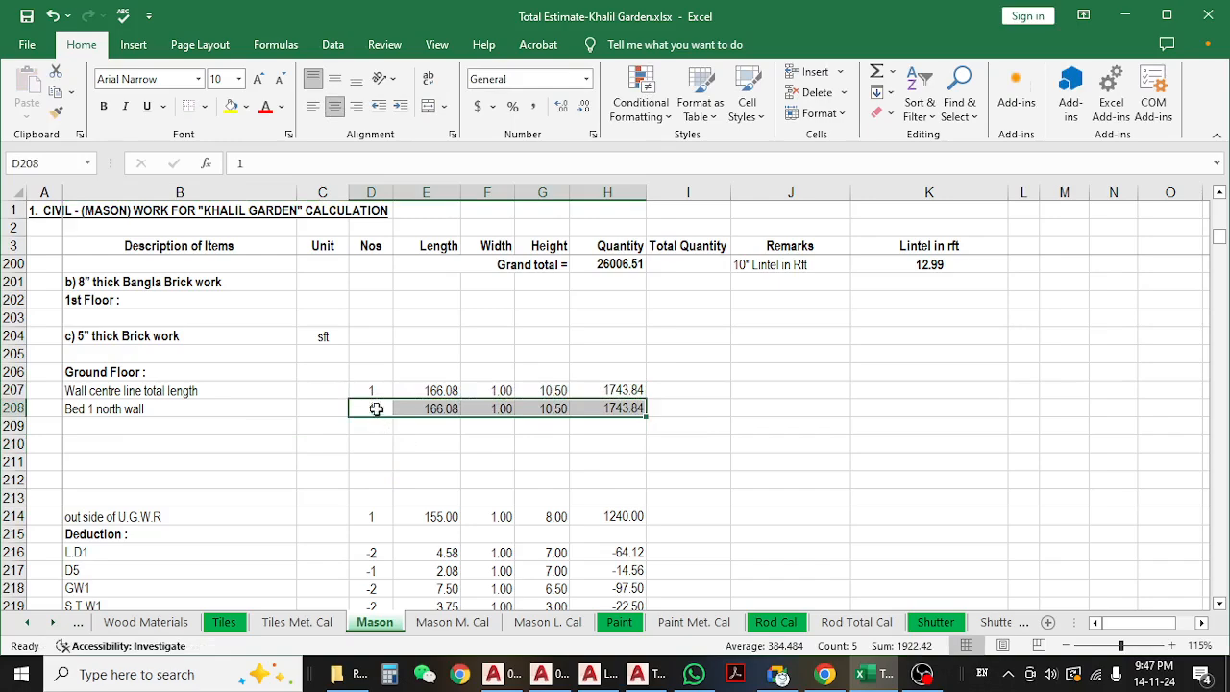
- Undo the paste of the measurement values in the Bed 1 north wall row
click(439, 408)
scroll(439, 407, up, 6)
click(439, 407)
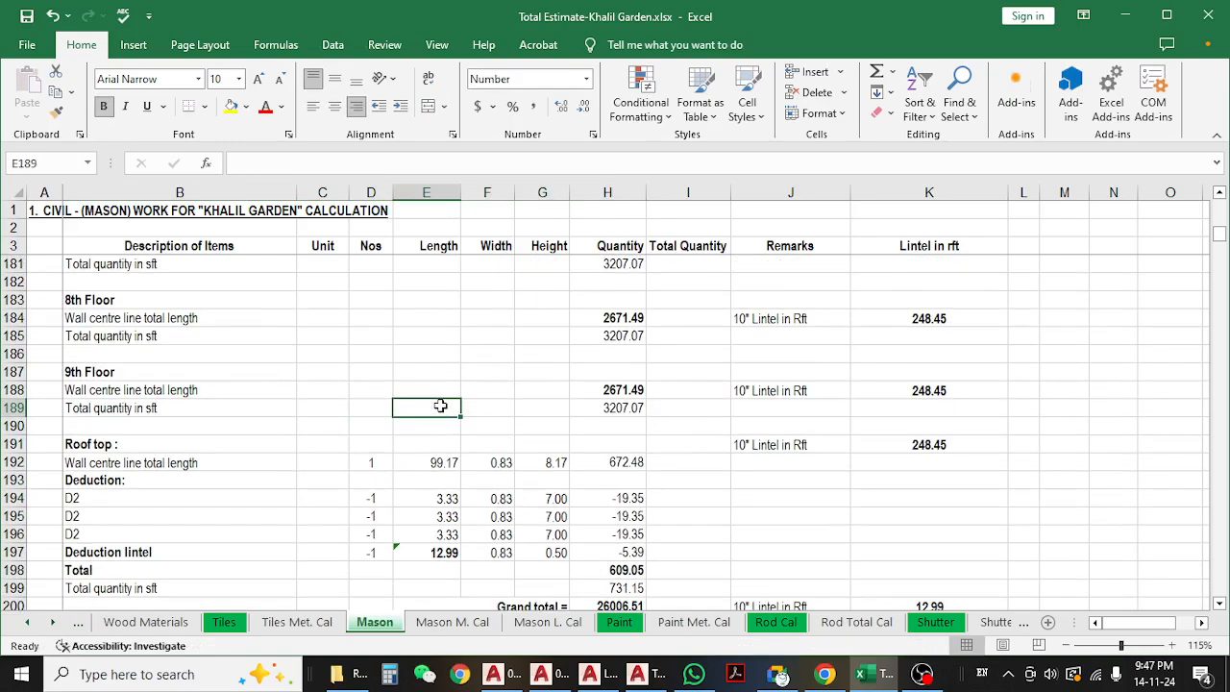
scroll(438, 445, down, 3)
key(ctrl+z)
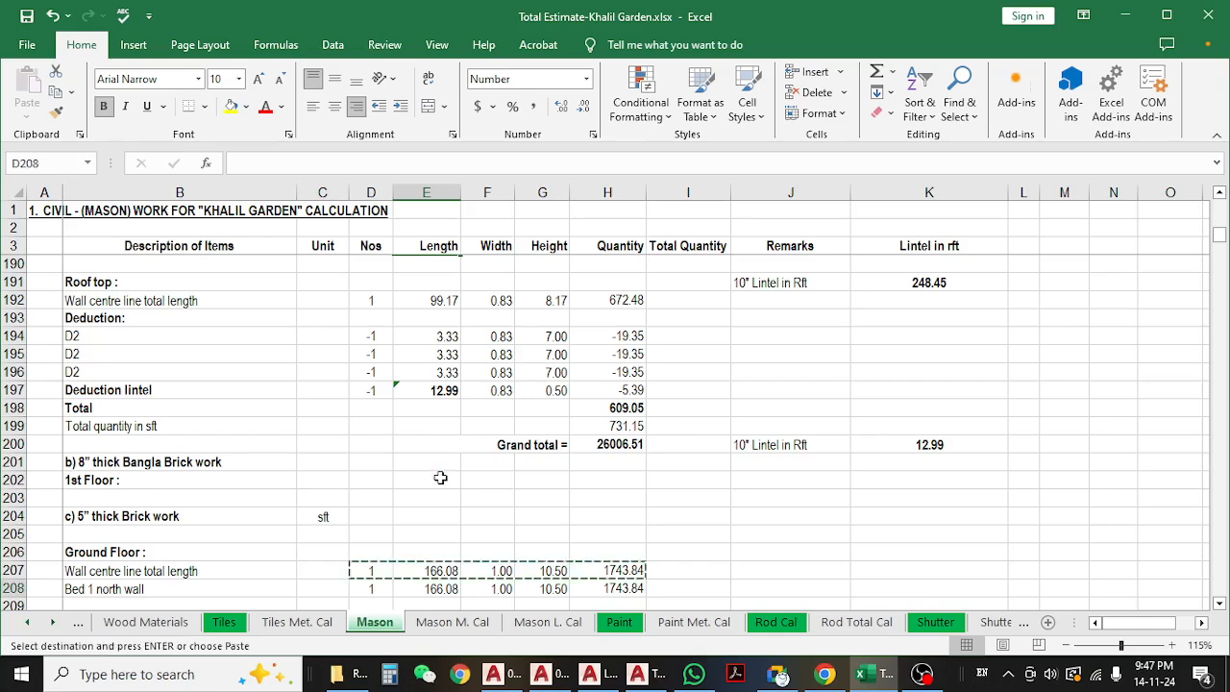
scroll(438, 490, down, 2)
click(427, 512)
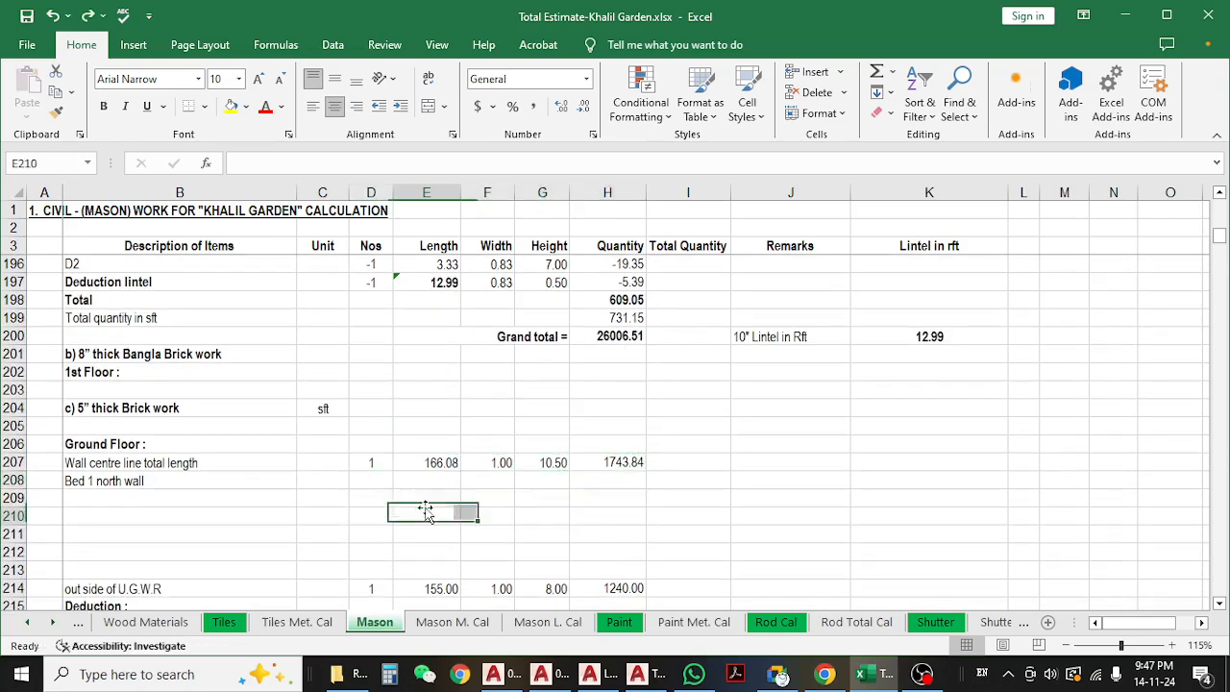
- Copy cells D207:H207 and paste them into row 208 for the Bed 1 north wall
drag(380, 463, 619, 463)
key(ctrl+c)
click(373, 479)
key(ctrl+v)
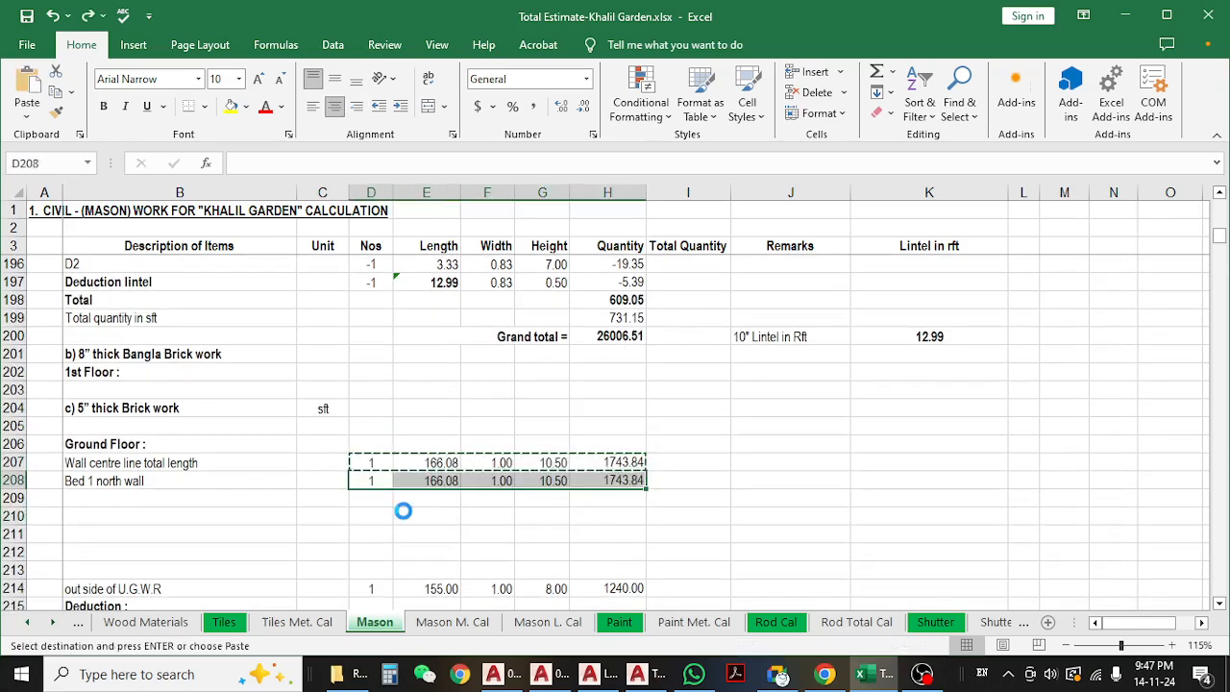
key(Escape)
click(434, 479)
text(=)
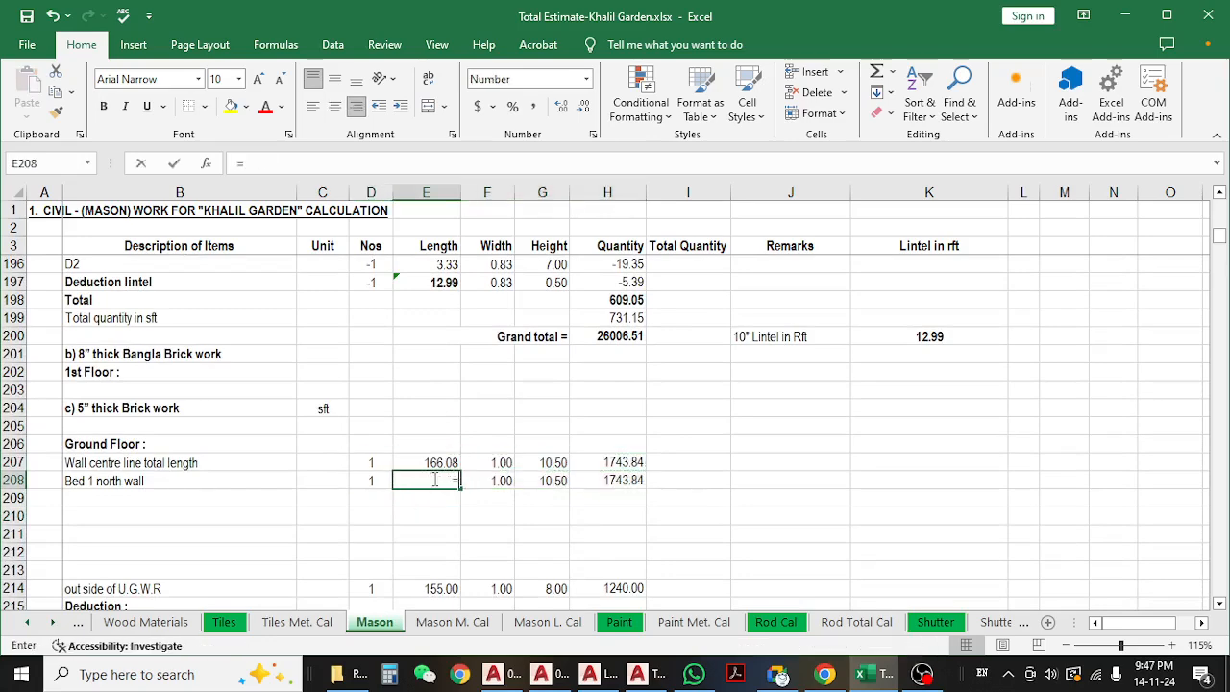
key(Escape)
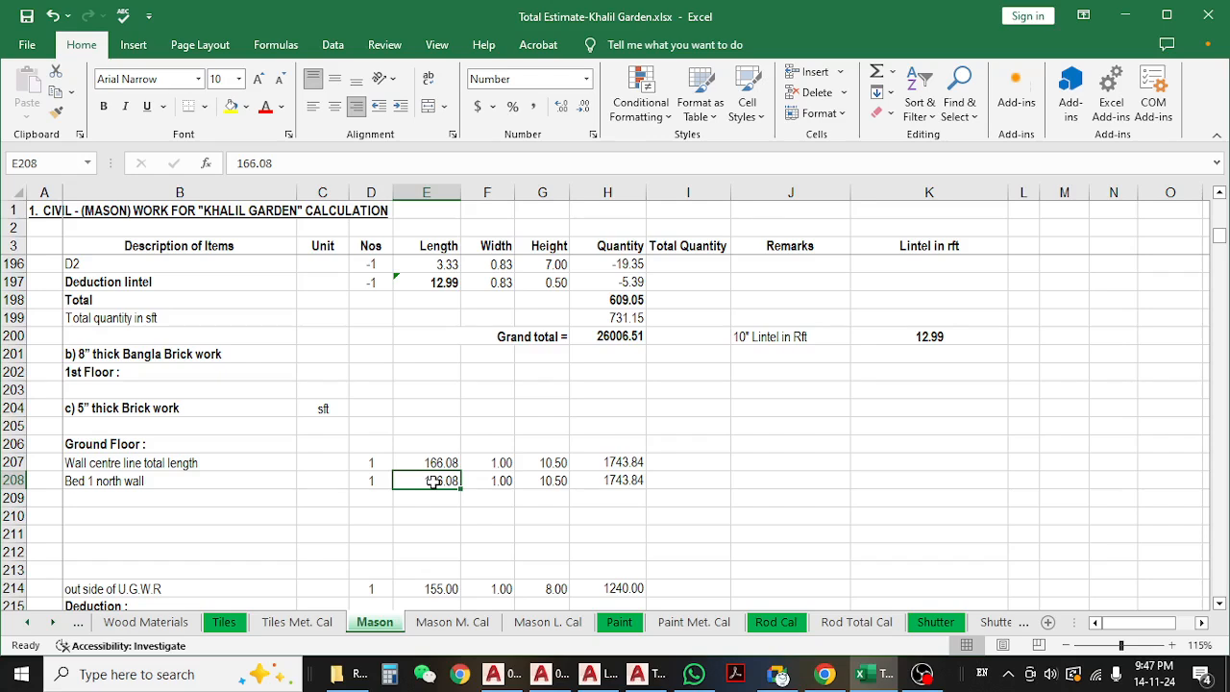
- Clear the length value in cell E208 of the Bed 1 north wall row
key(BackSpace)
key(Return)
click(436, 481)
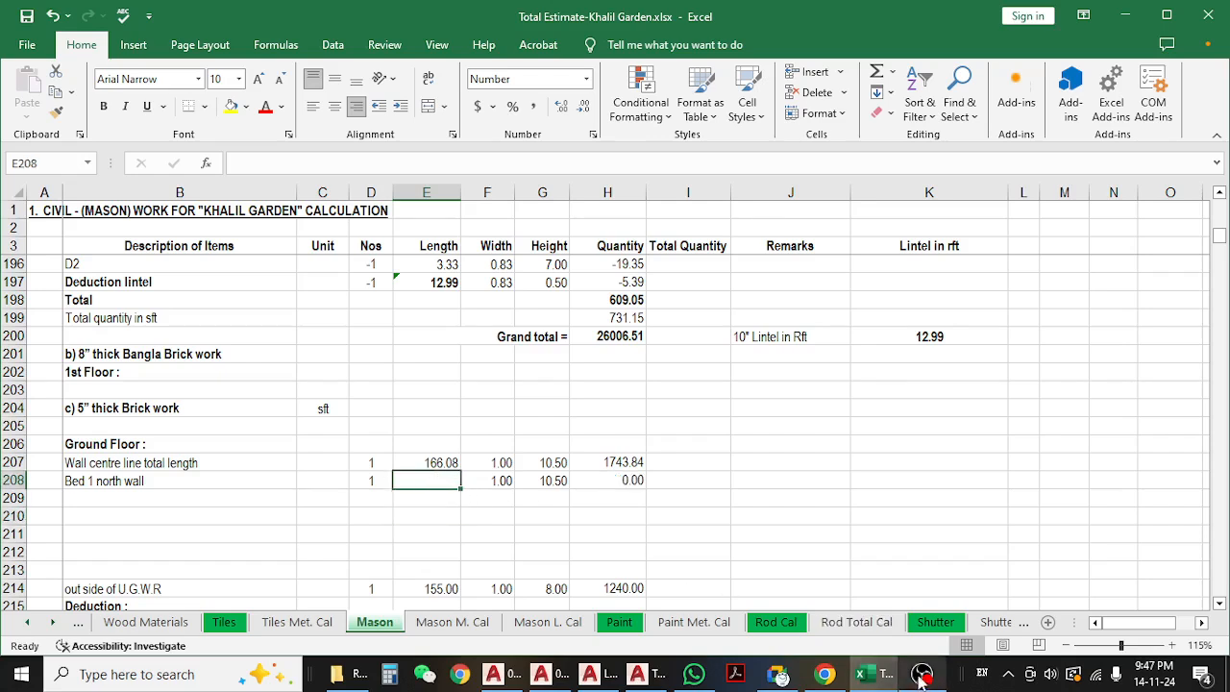
click(155, 484)
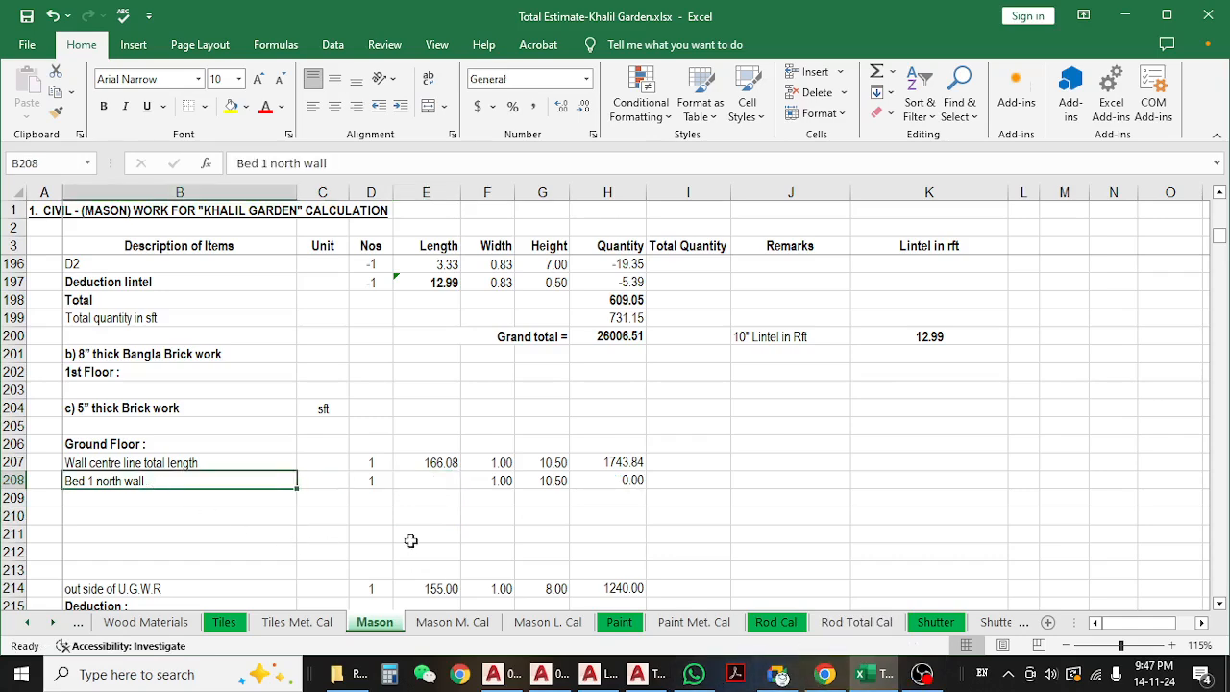
- Switch to the AutoCAD working drawing and measure the inside length of Bed 01's north wall with a linear dimension
click(519, 673)
mouse_move(310, 498)
middle_down()
mouse_move(745, 344)
mouse_move(831, 332)
middle_up()
click(430, 161)
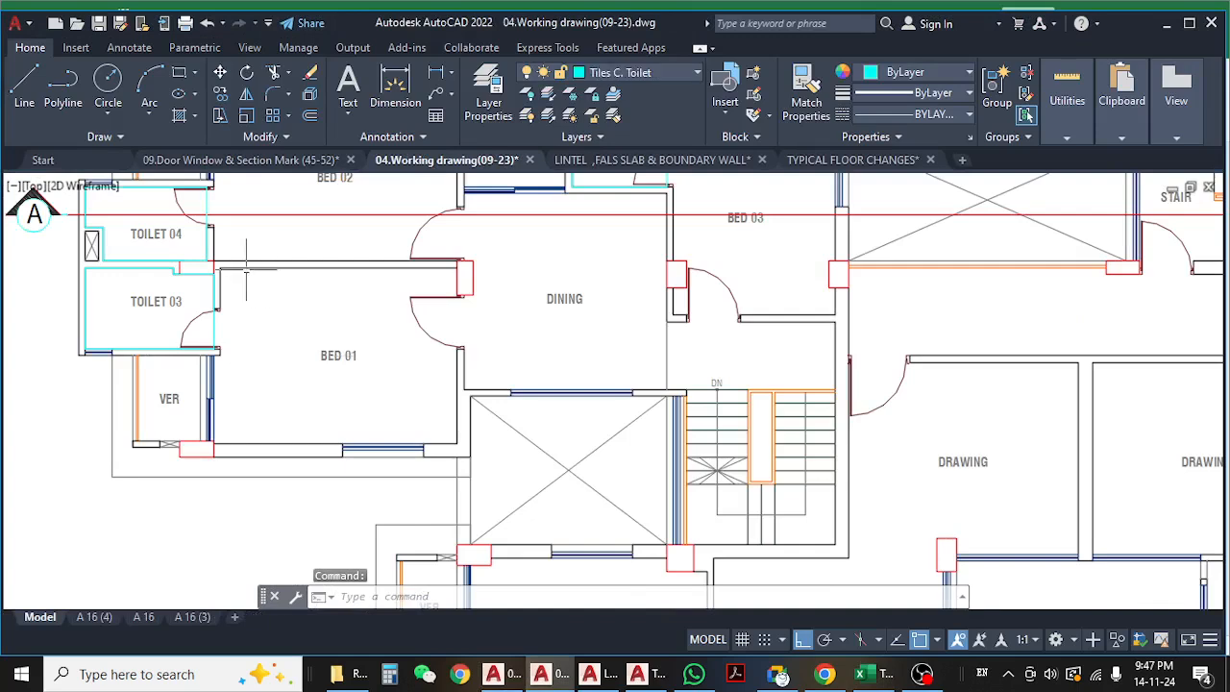
scroll(310, 274, up, 5)
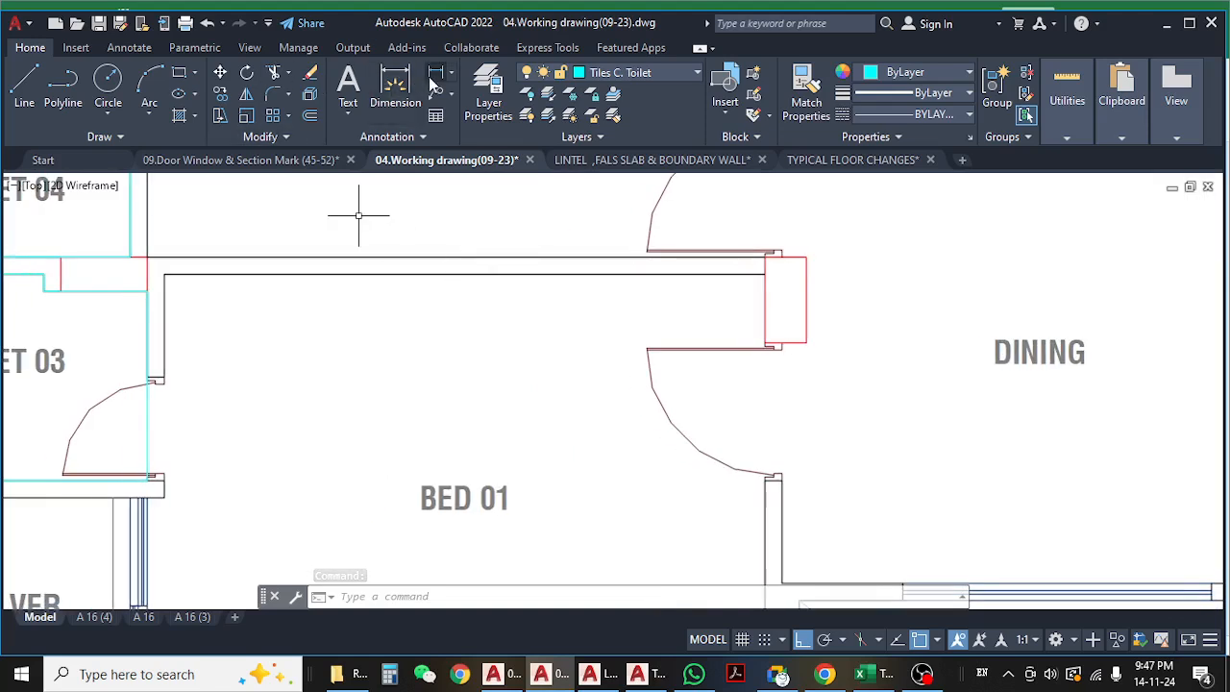
text(dli)
key(Return)
click(164, 274)
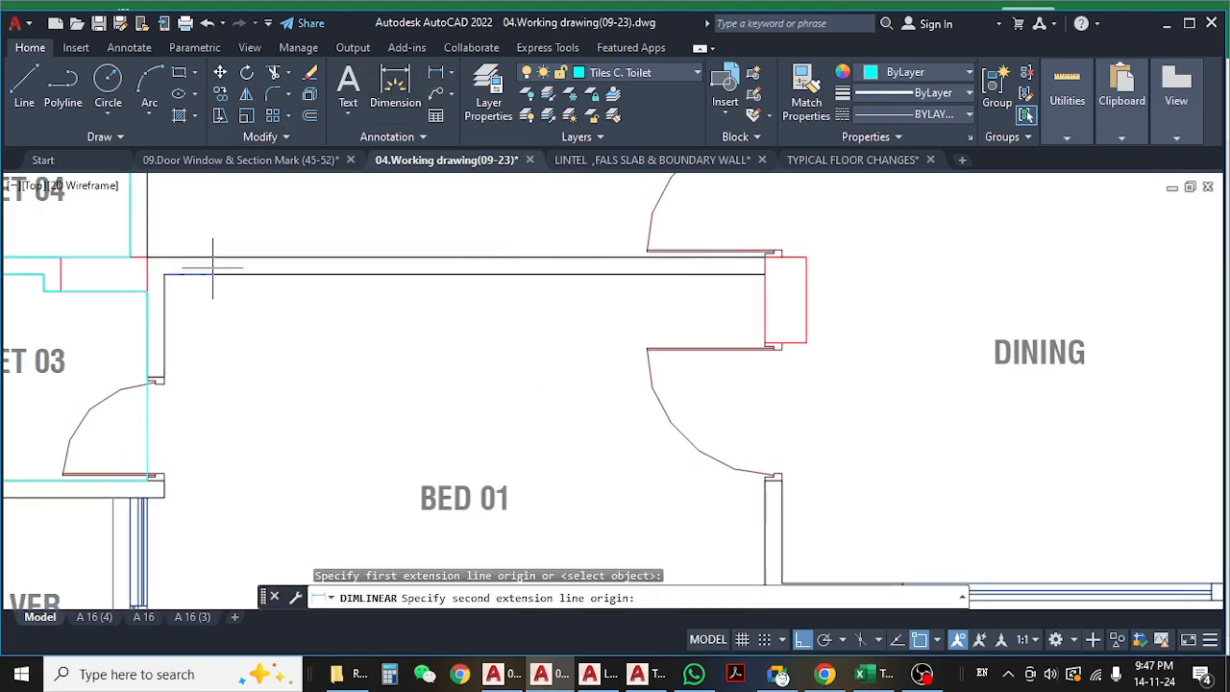
click(764, 276)
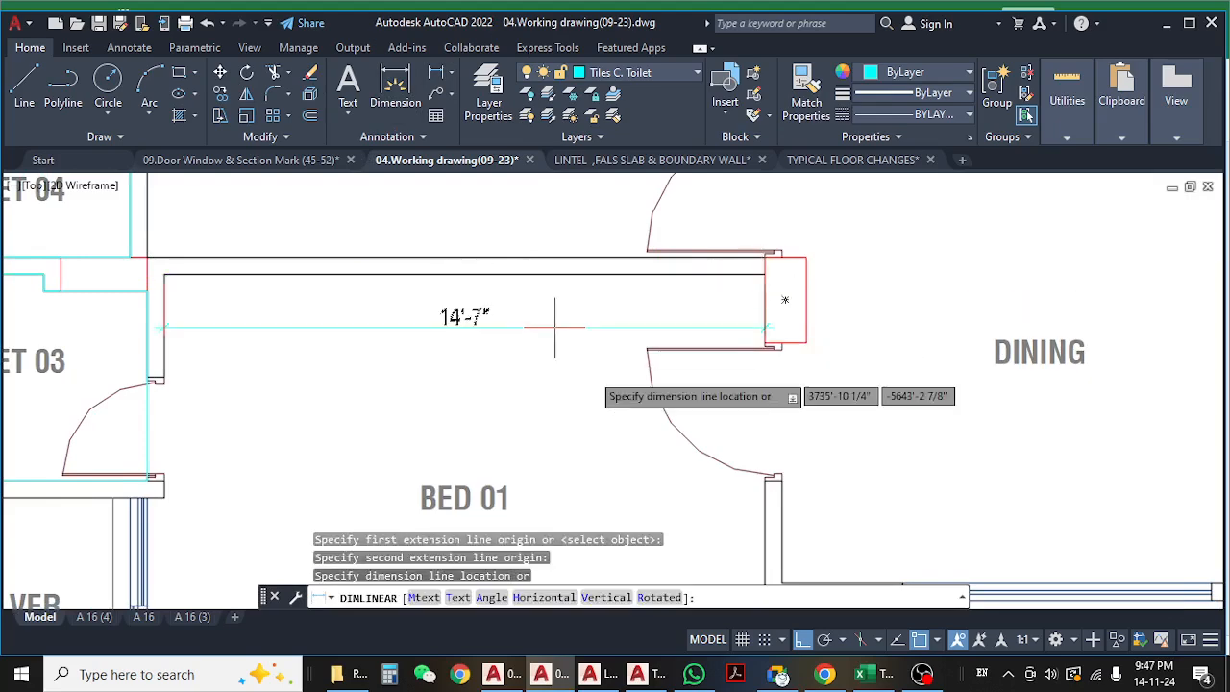
key(Escape)
- Switch to the Excel estimate and enter 14.67 as the Bed 1 north wall's length in cell E208
click(860, 672)
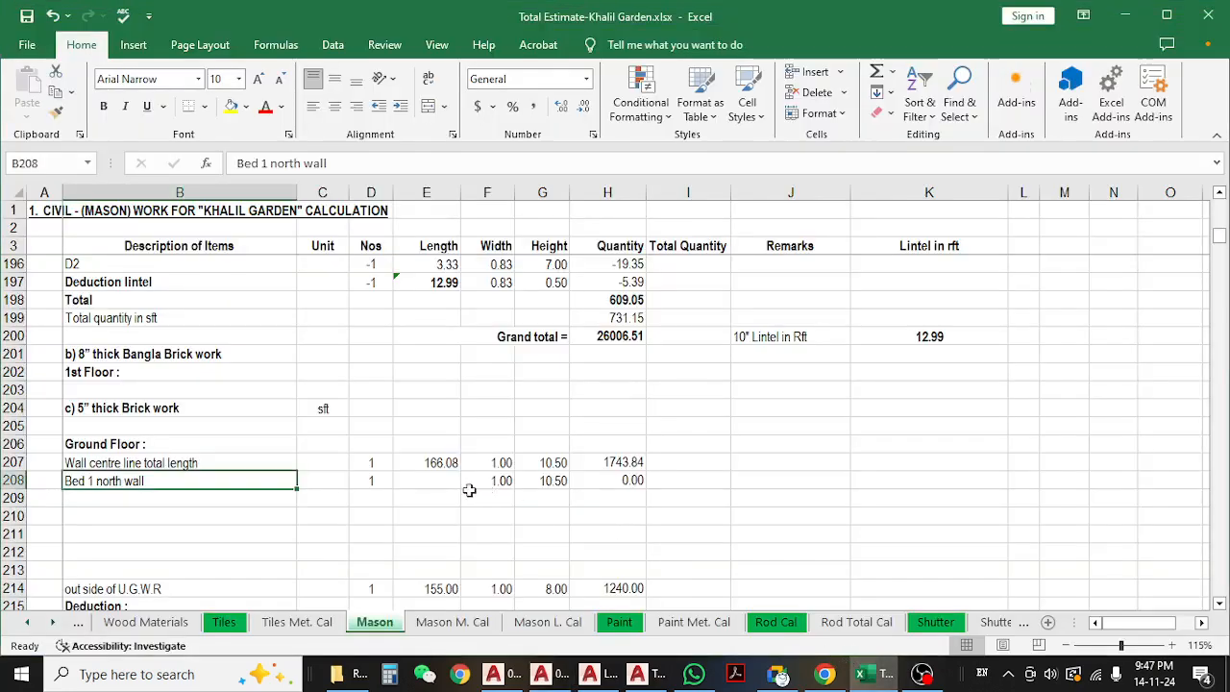
click(429, 482)
text(14)
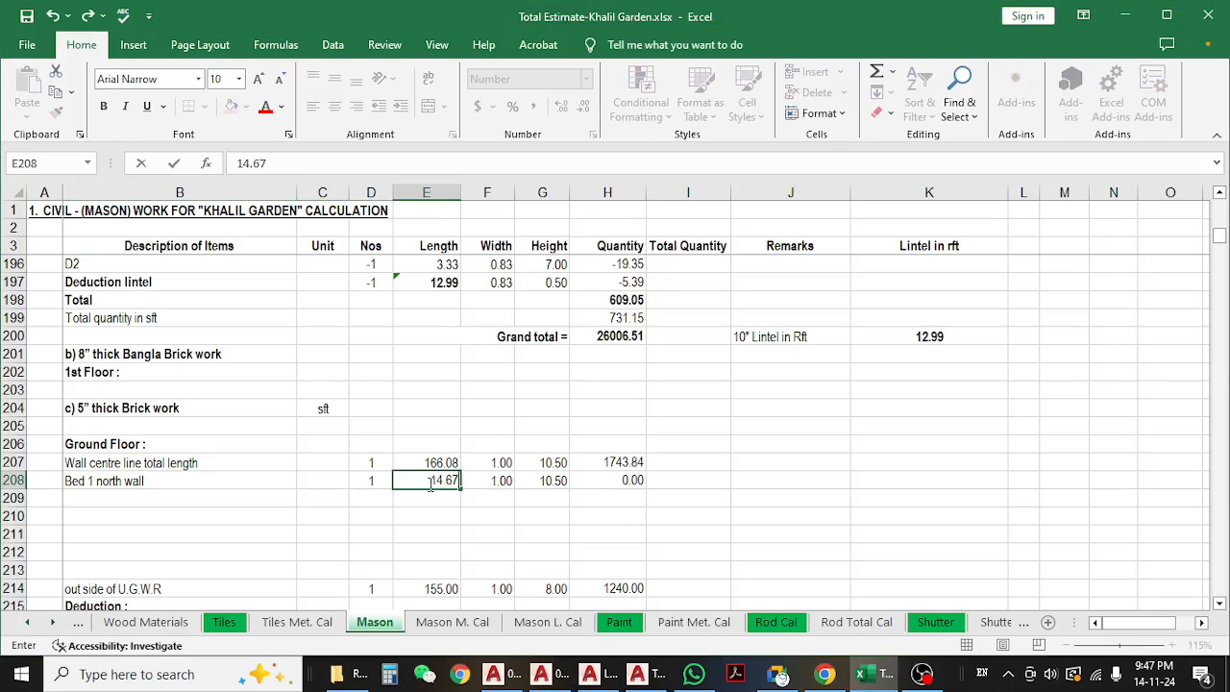
text(.67)
key(Return)
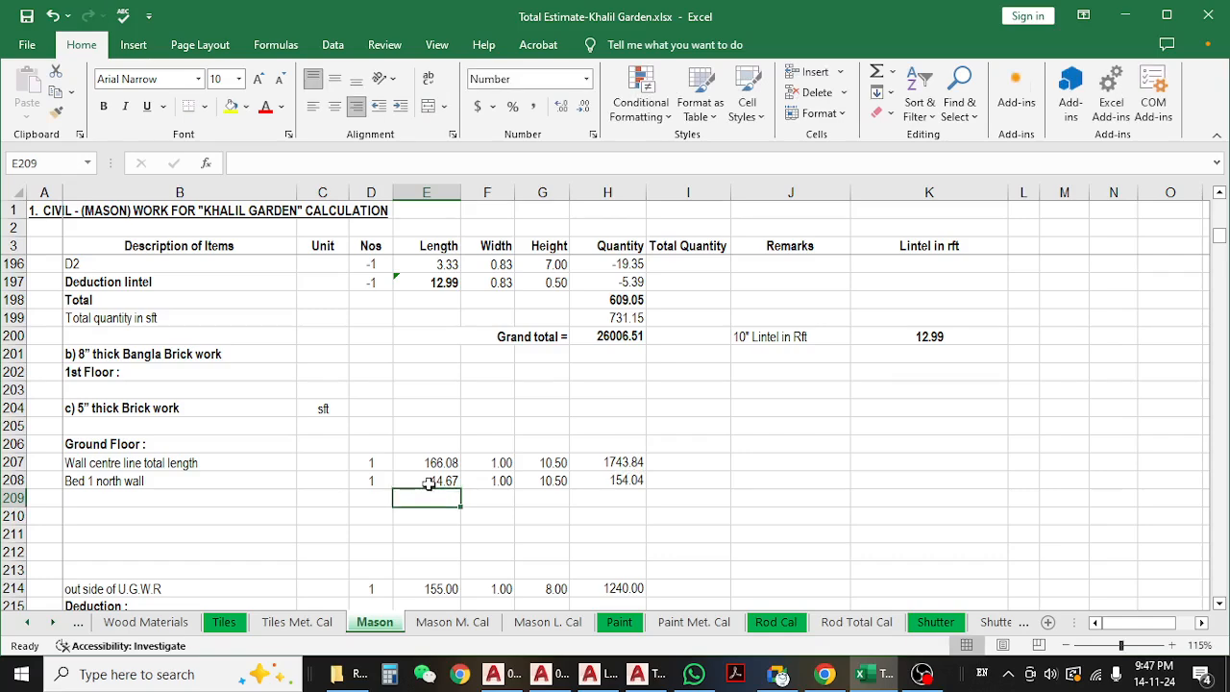
- Correct the Bed 1 north wall's length in cell E208 to 14.58 and check the row's quantity formula
click(428, 482)
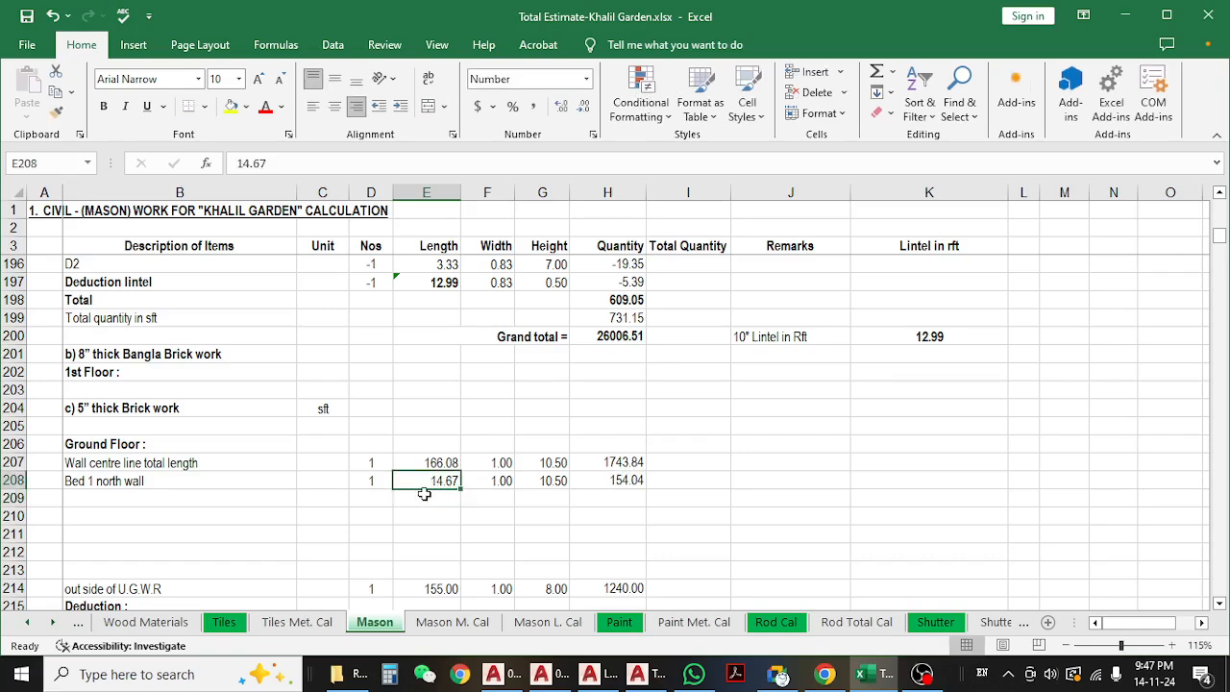
click(258, 165)
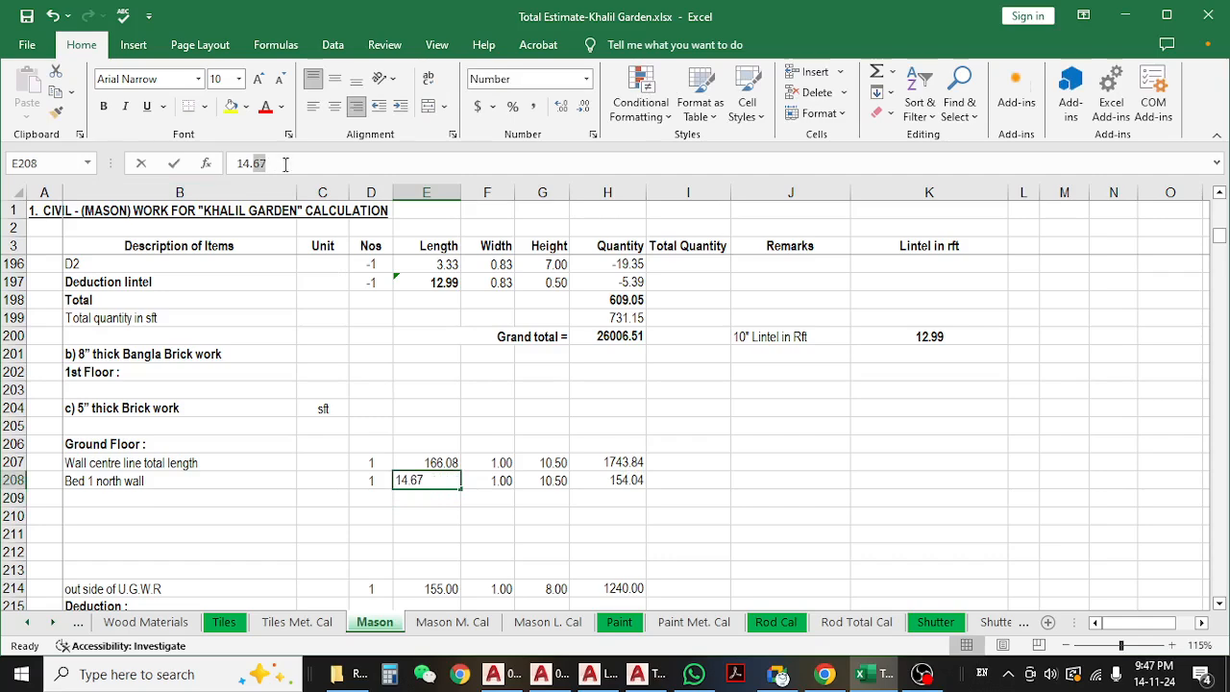
key(BackSpace)
key(BackSpace)
text(58)
key(Return)
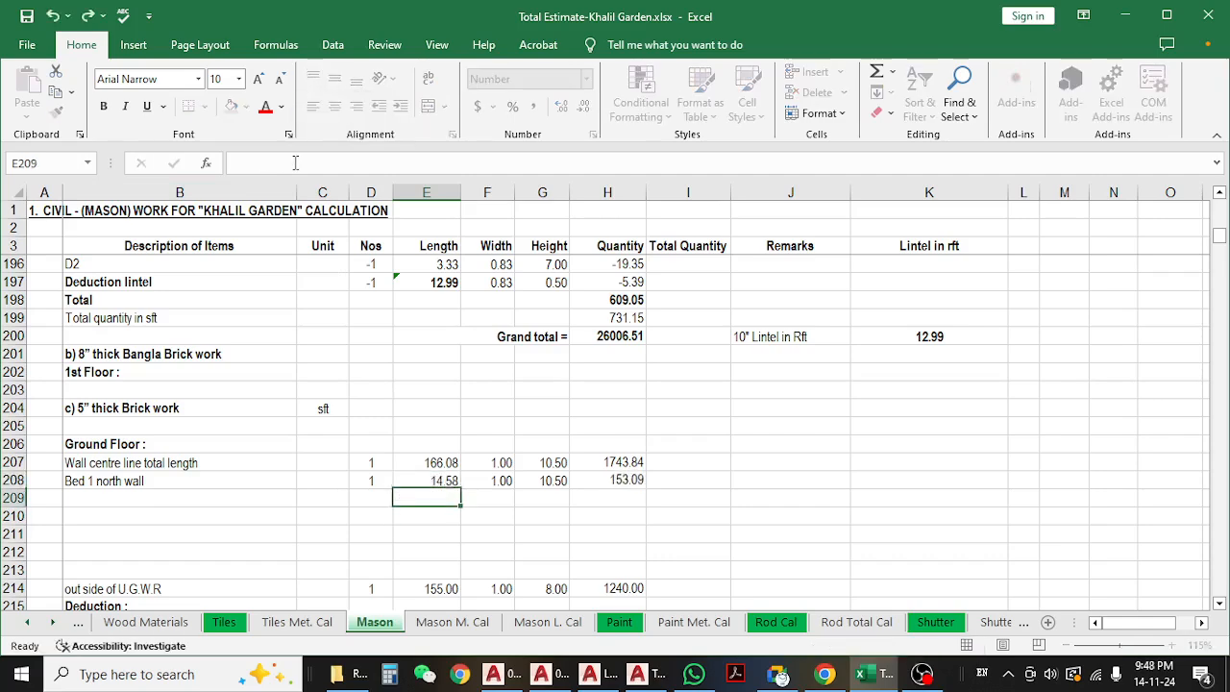
key(Return)
click(414, 481)
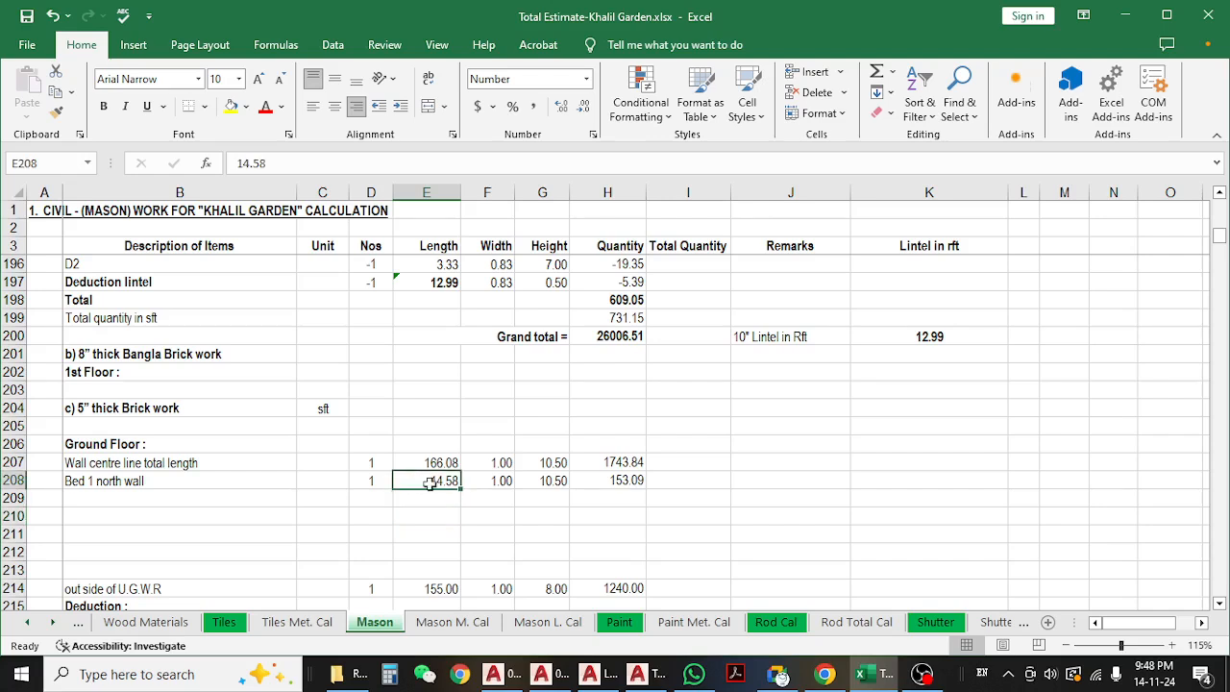
click(510, 483)
click(625, 483)
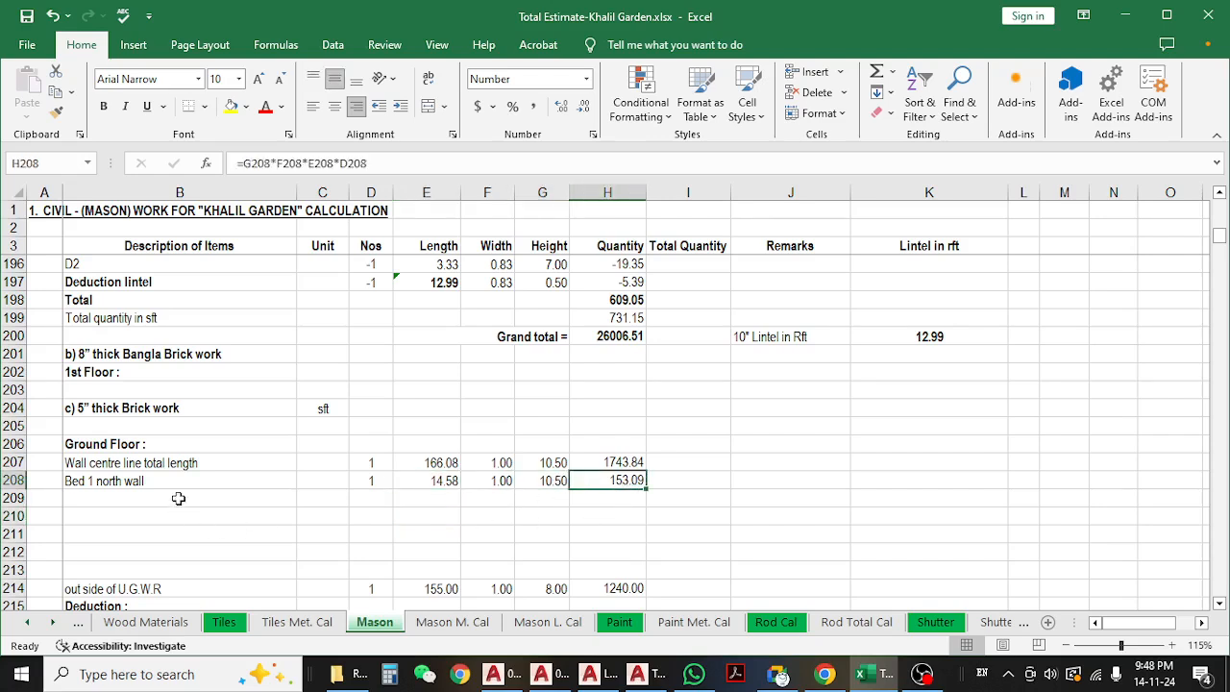
- Copy the whole Bed 1 north wall row 208 into row 209
click(15, 486)
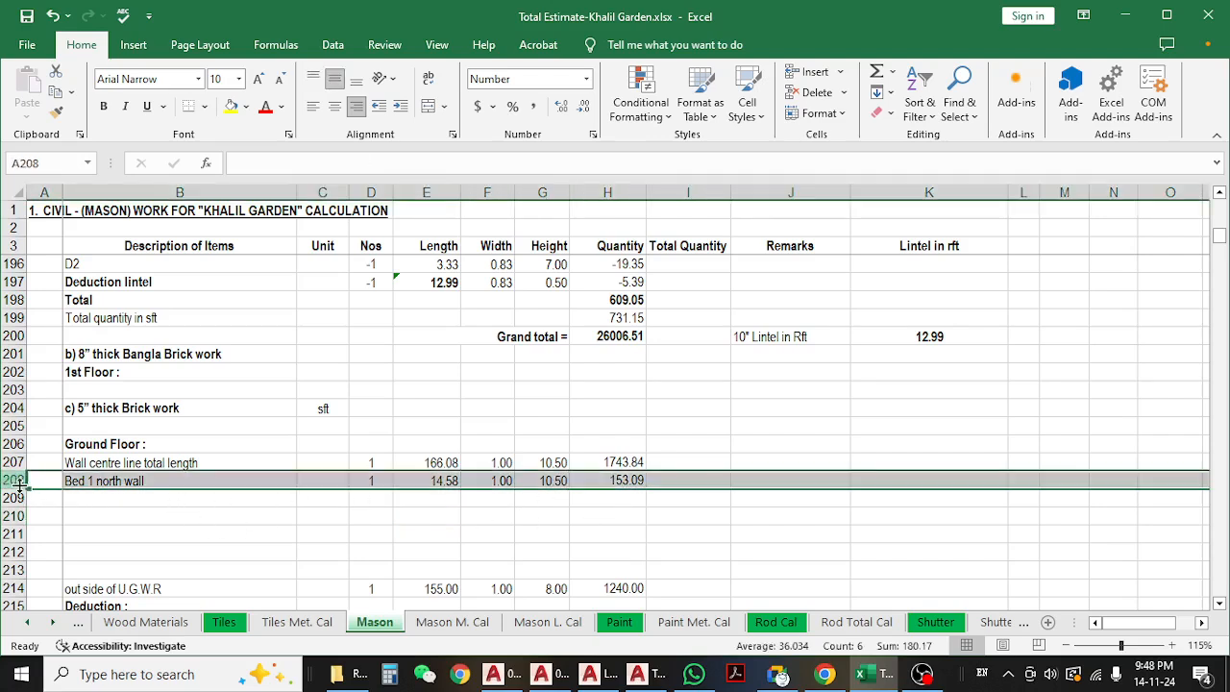
key(ctrl+c)
click(15, 498)
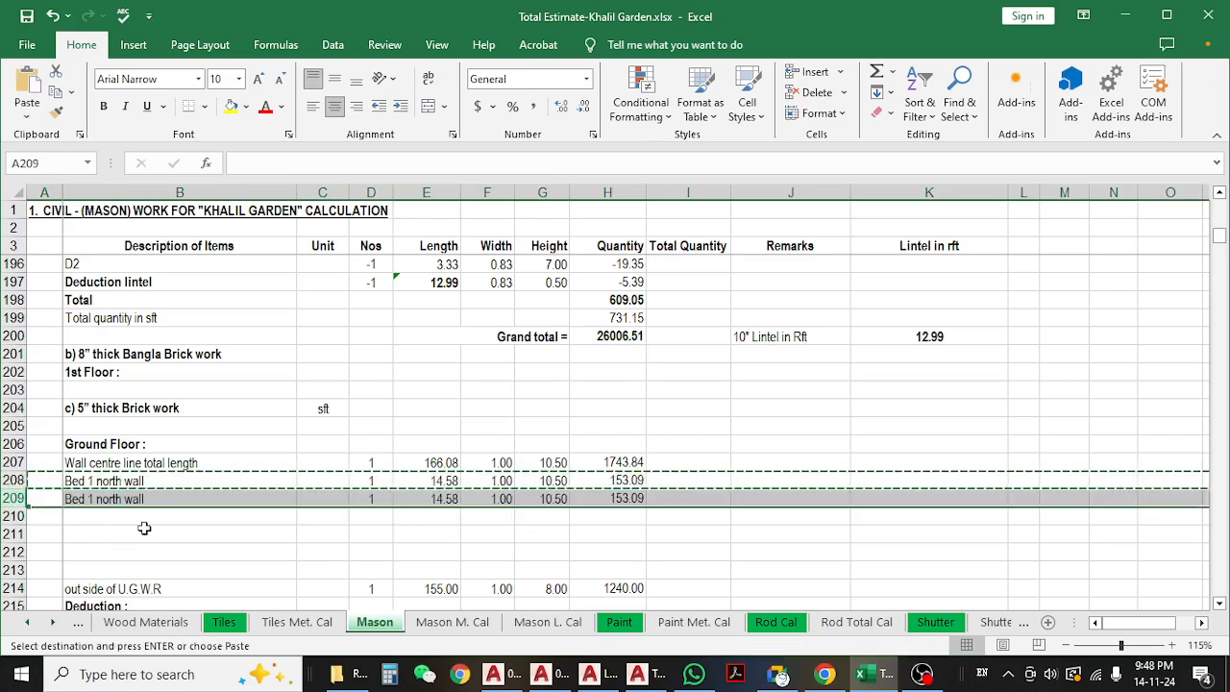
key(Return)
click(283, 498)
click(418, 499)
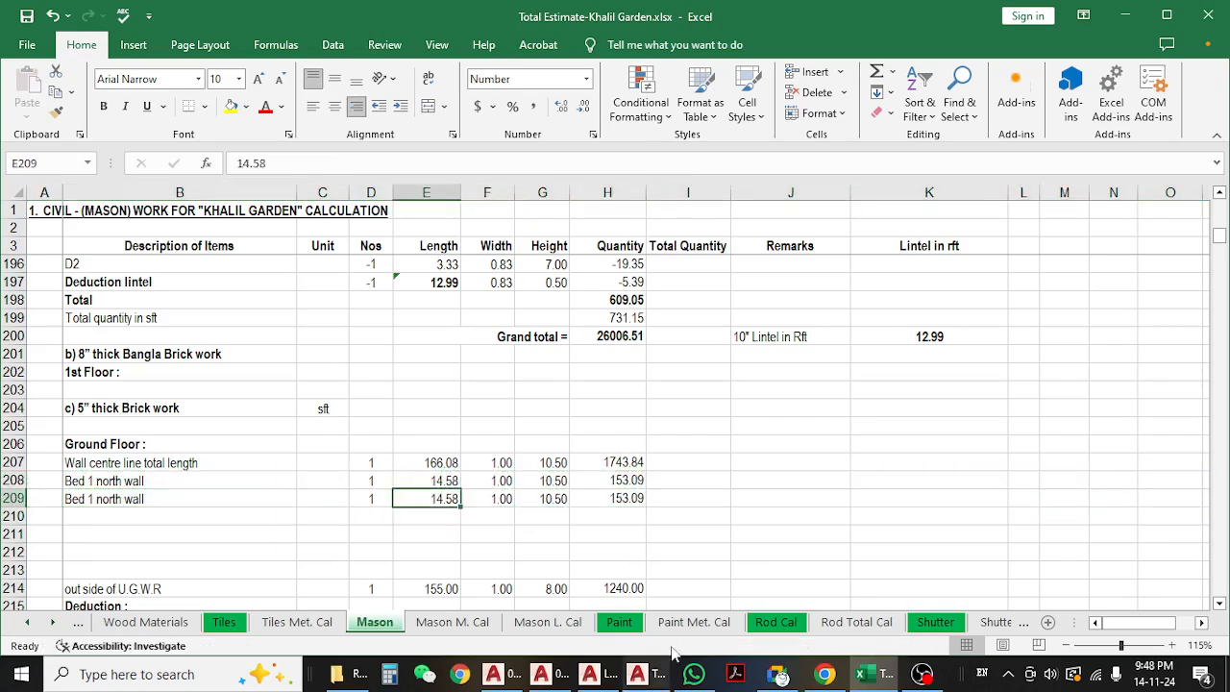
- Switch to the AutoCAD working drawing and place a vertical linear dimension along Bed 01's dining-side wall, from the column to the dining wall corner
click(544, 675)
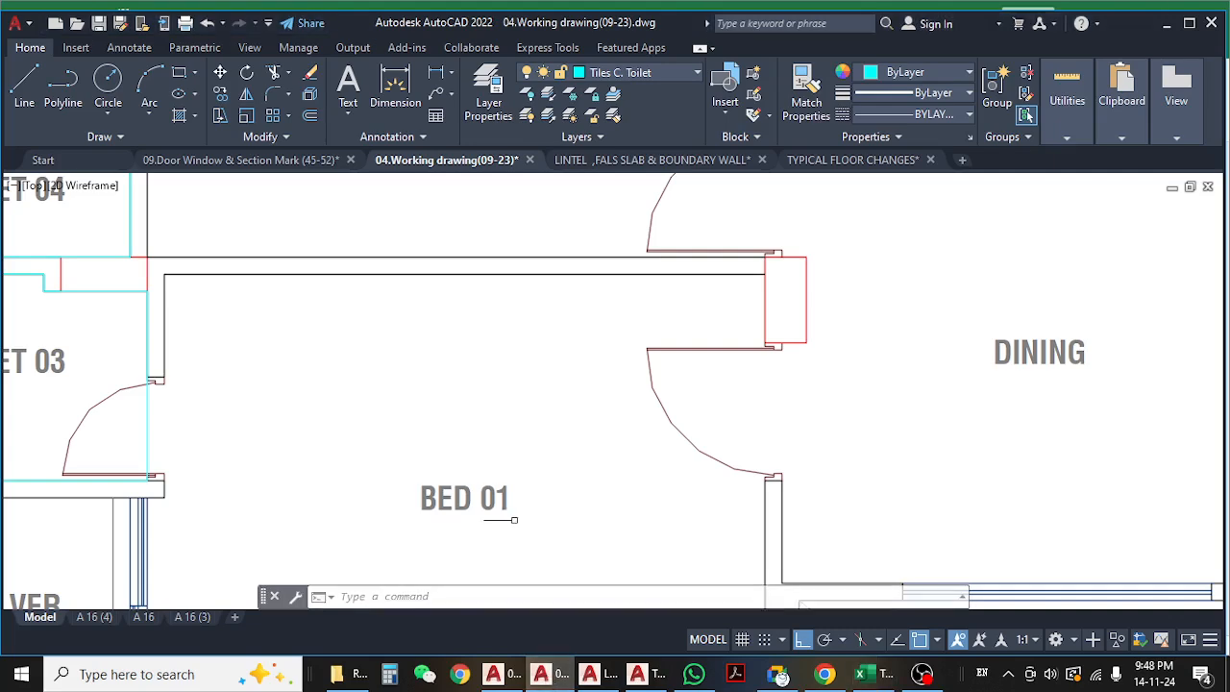
scroll(489, 412, down, 4)
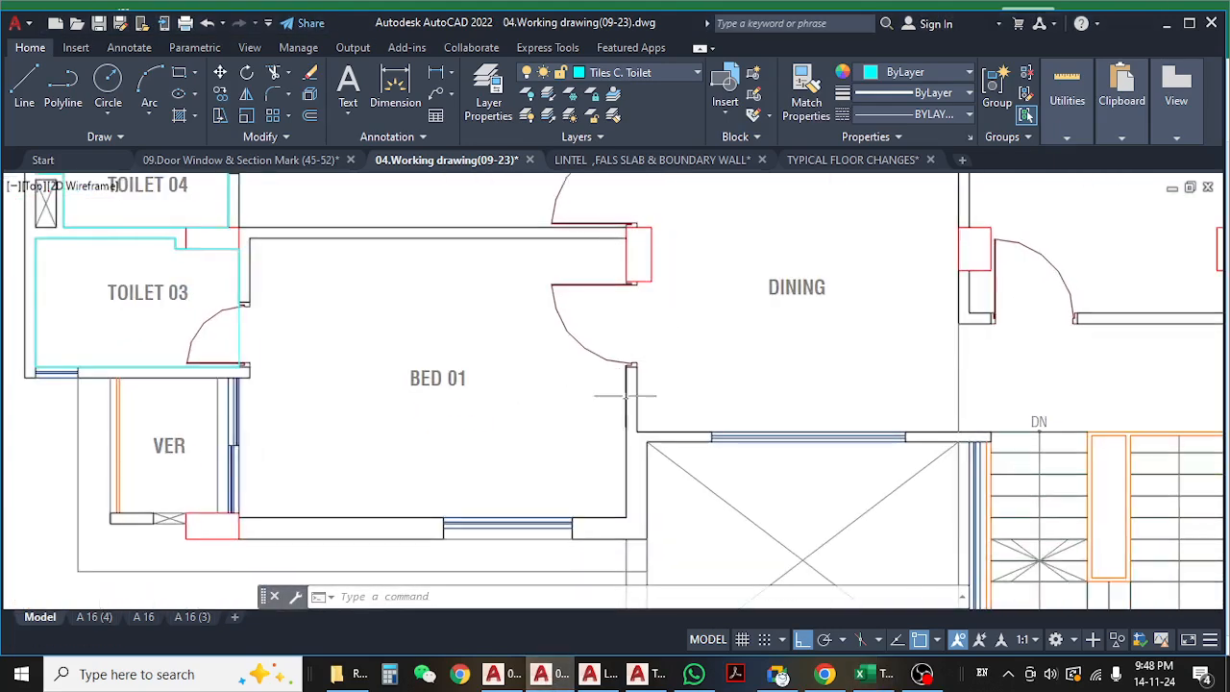
middle_drag(635, 418, 615, 444)
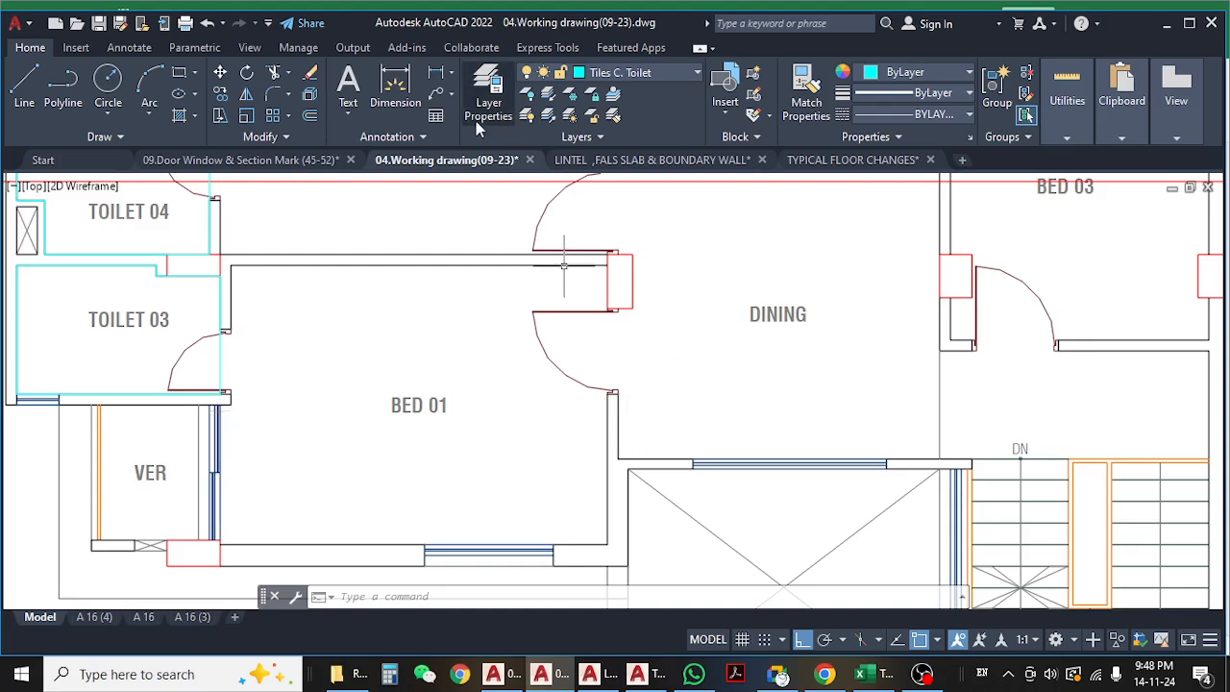
click(437, 72)
scroll(601, 315, up, 2)
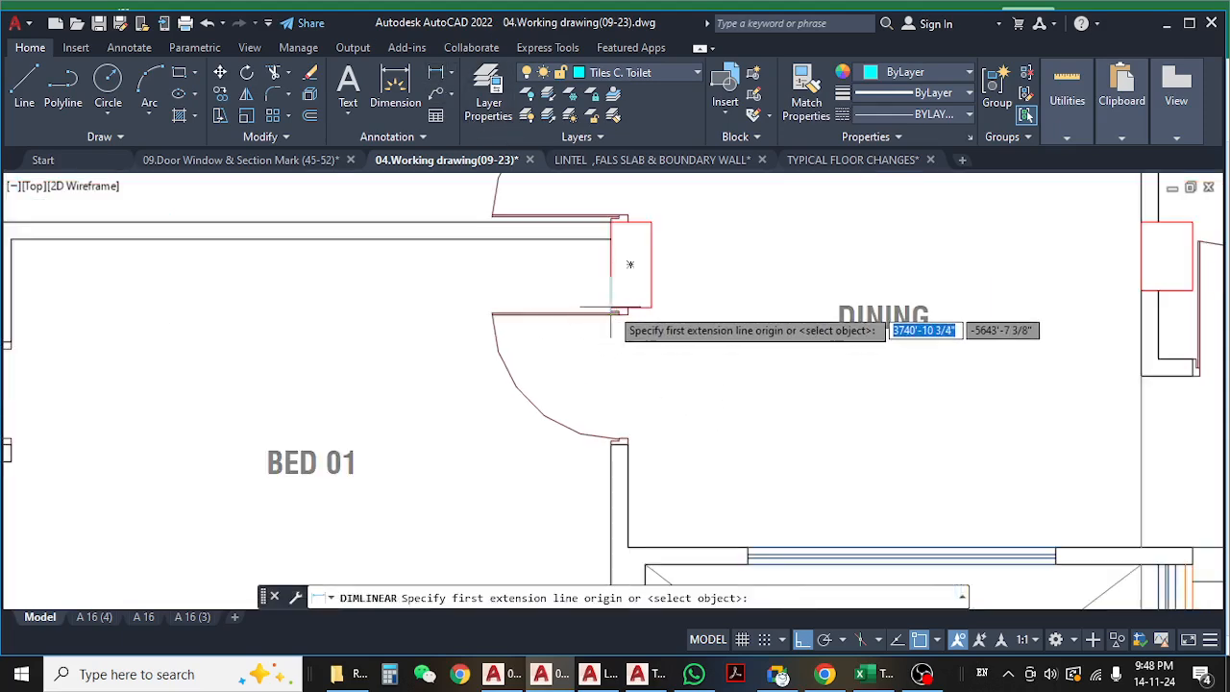
click(629, 263)
middle_drag(601, 512, 633, 428)
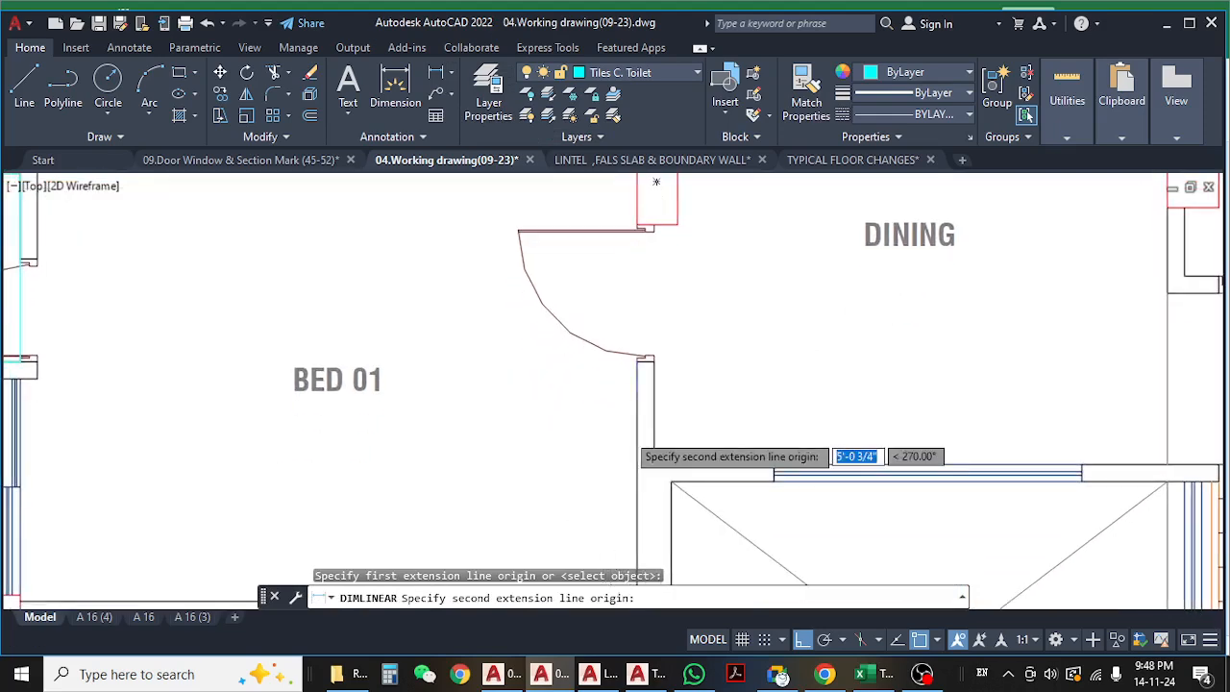
scroll(633, 422, down, 2)
scroll(633, 422, down, 2)
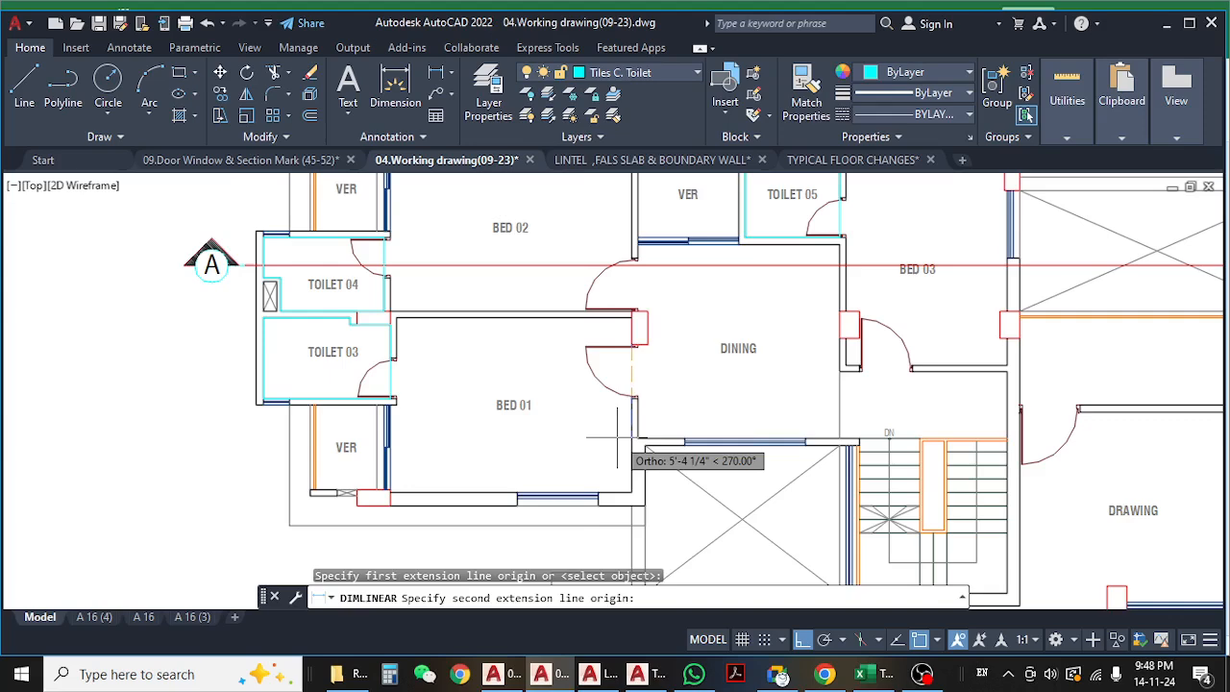
scroll(627, 438, up, 4)
click(663, 442)
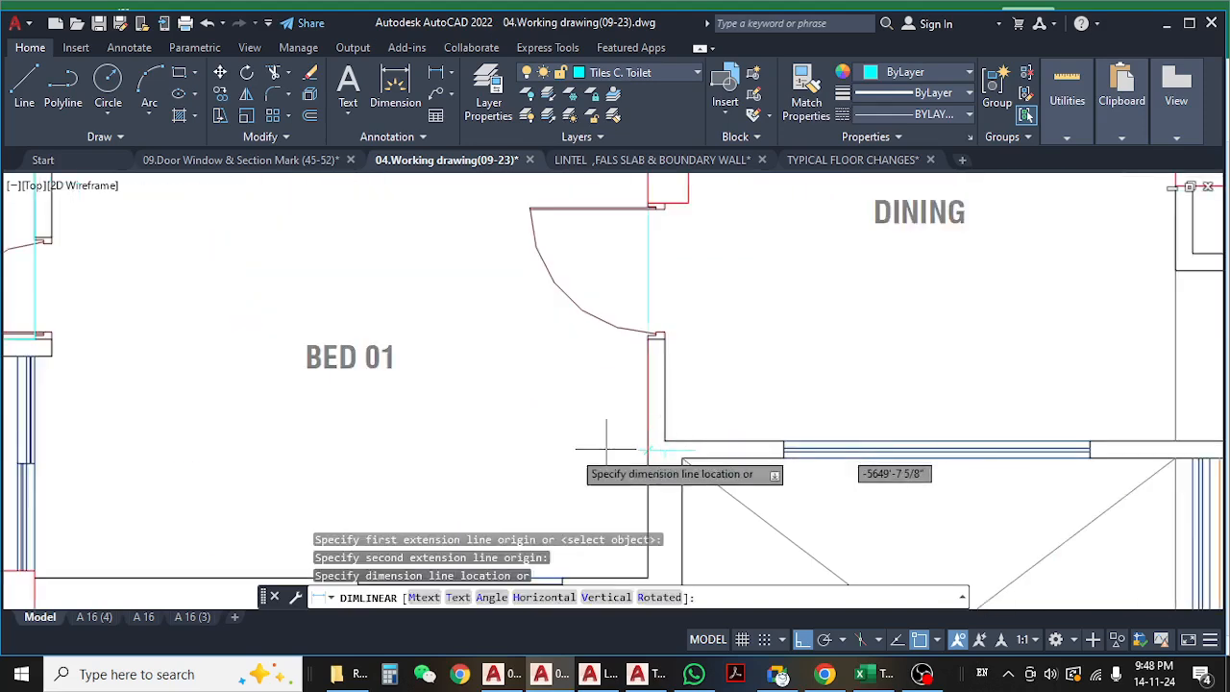
click(569, 415)
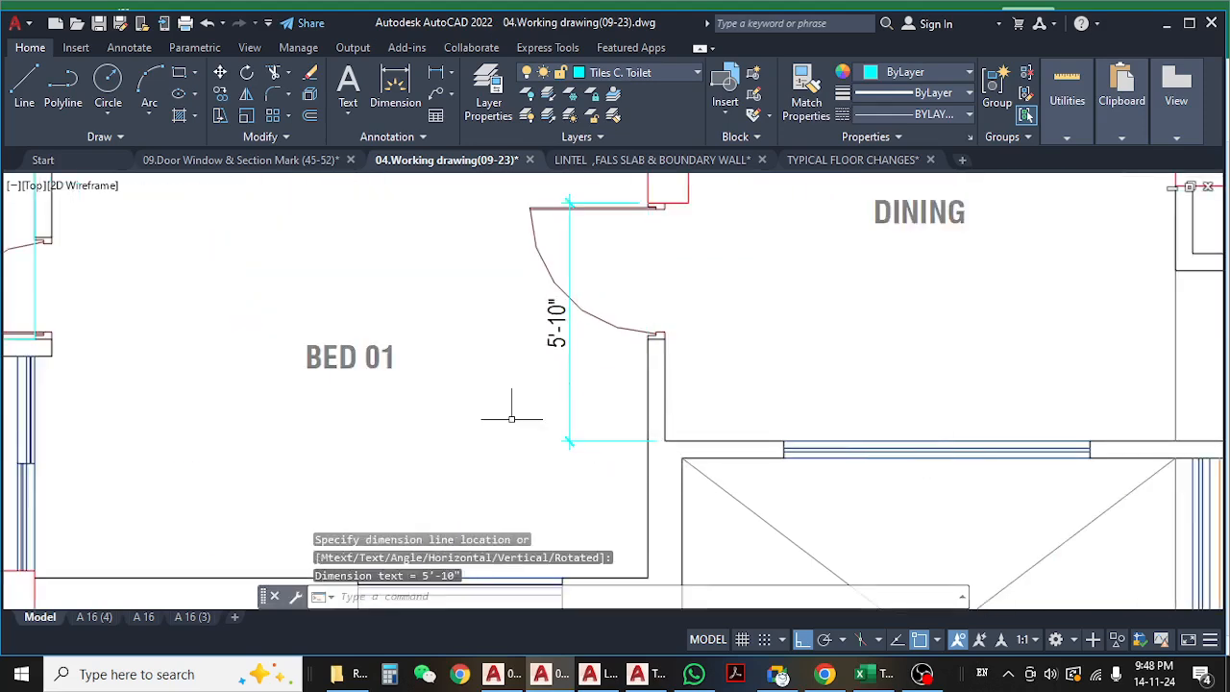
- Switch to the Excel estimate, set the length in cell E209 to 5.83 and check the row's height and quantity
click(865, 673)
text(5)
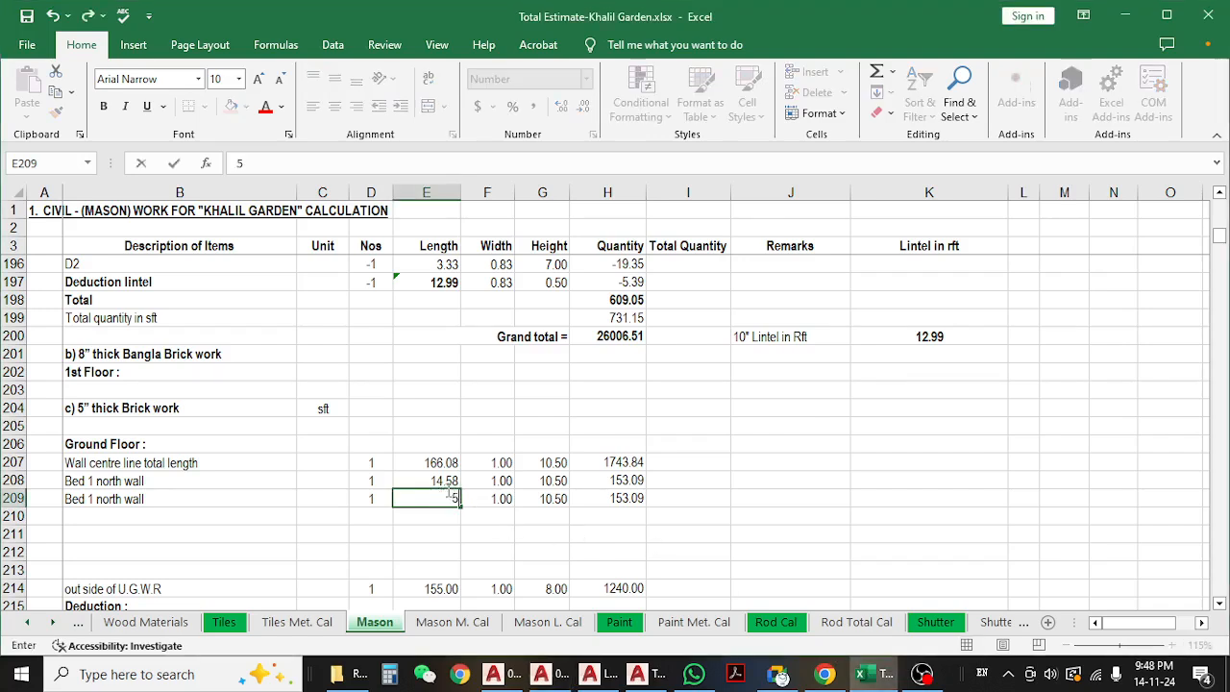
text(.83)
key(Return)
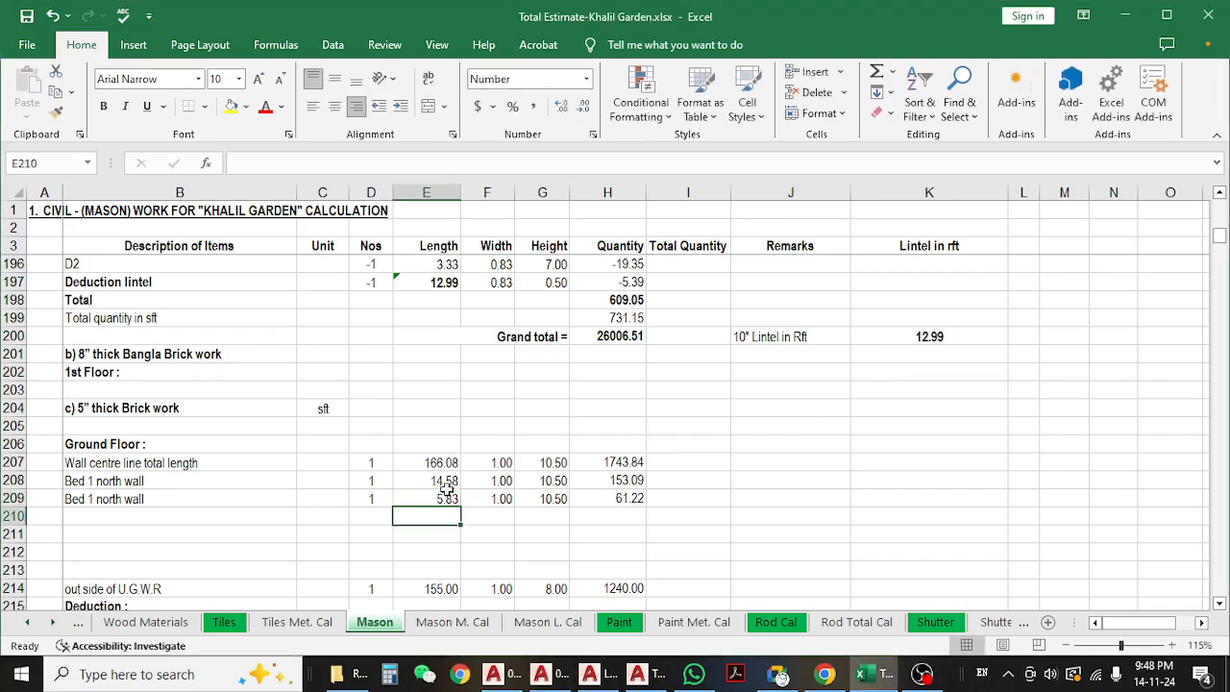
click(501, 498)
click(555, 477)
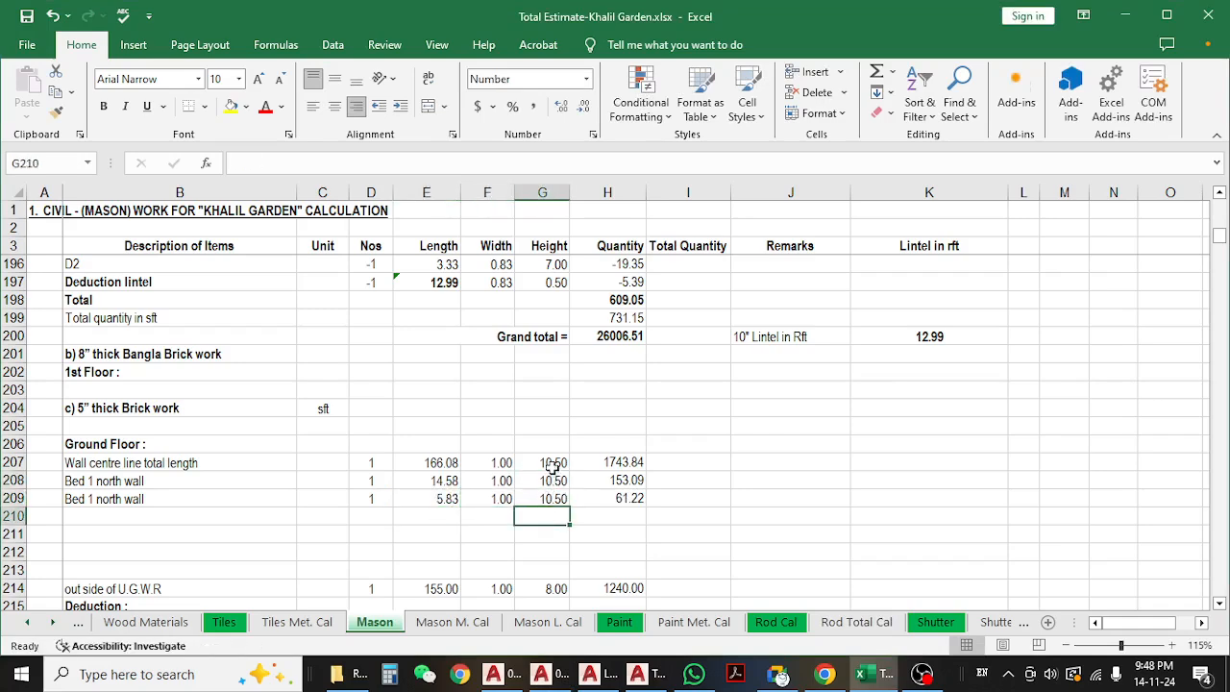
drag(553, 463, 555, 497)
click(607, 498)
click(218, 495)
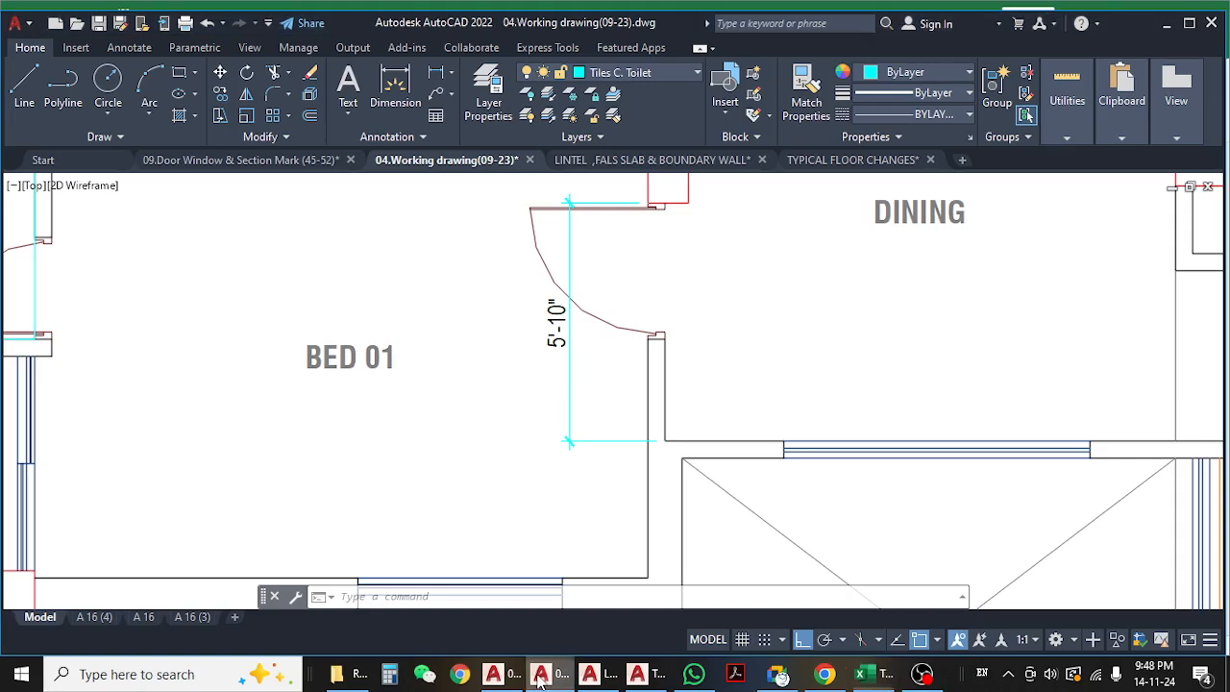
- Switch to the AutoCAD working drawing and examine the walls of the bedrooms, dining areas and neighbouring flats across the 3rd floor plan
click(541, 673)
scroll(501, 421, down, 4)
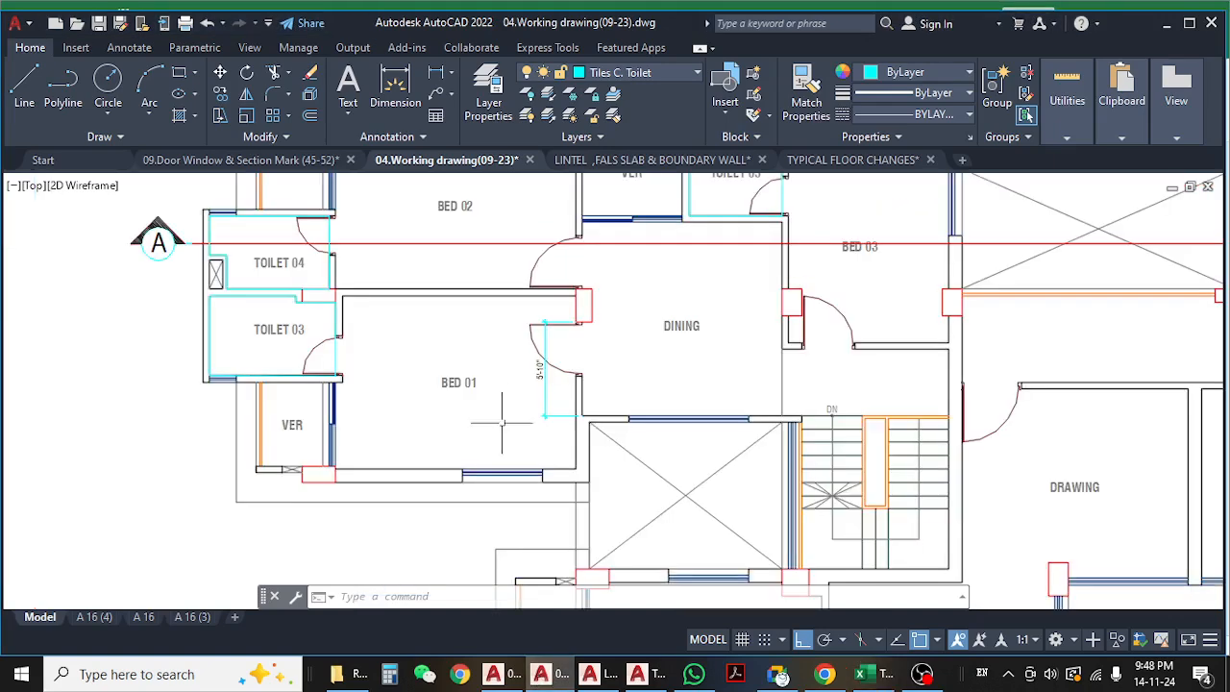
middle_drag(467, 429, 367, 542)
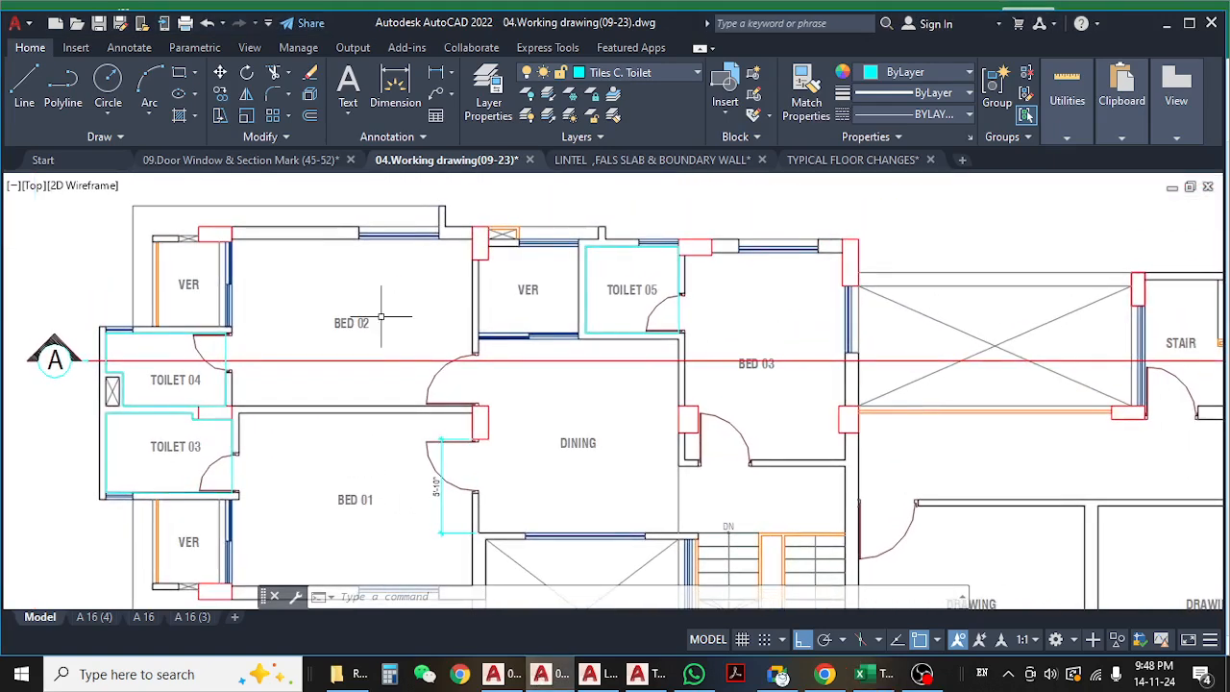
middle_drag(381, 316, 333, 334)
middle_drag(588, 457, 528, 494)
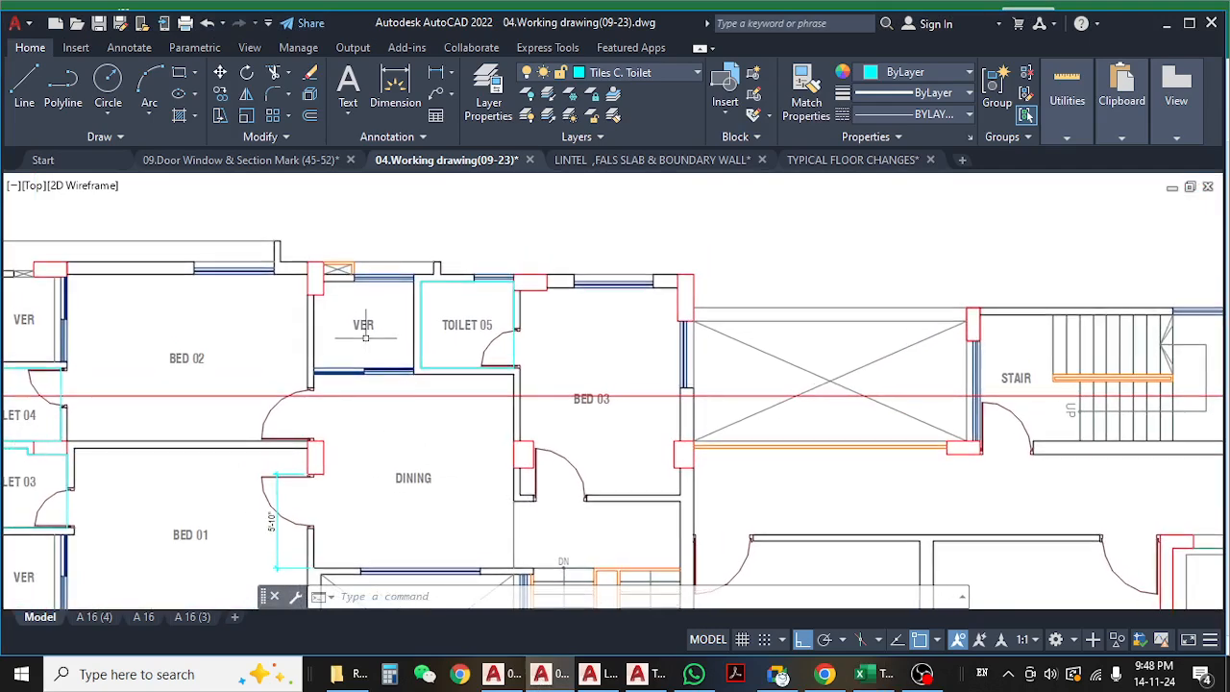
middle_drag(627, 398, 632, 364)
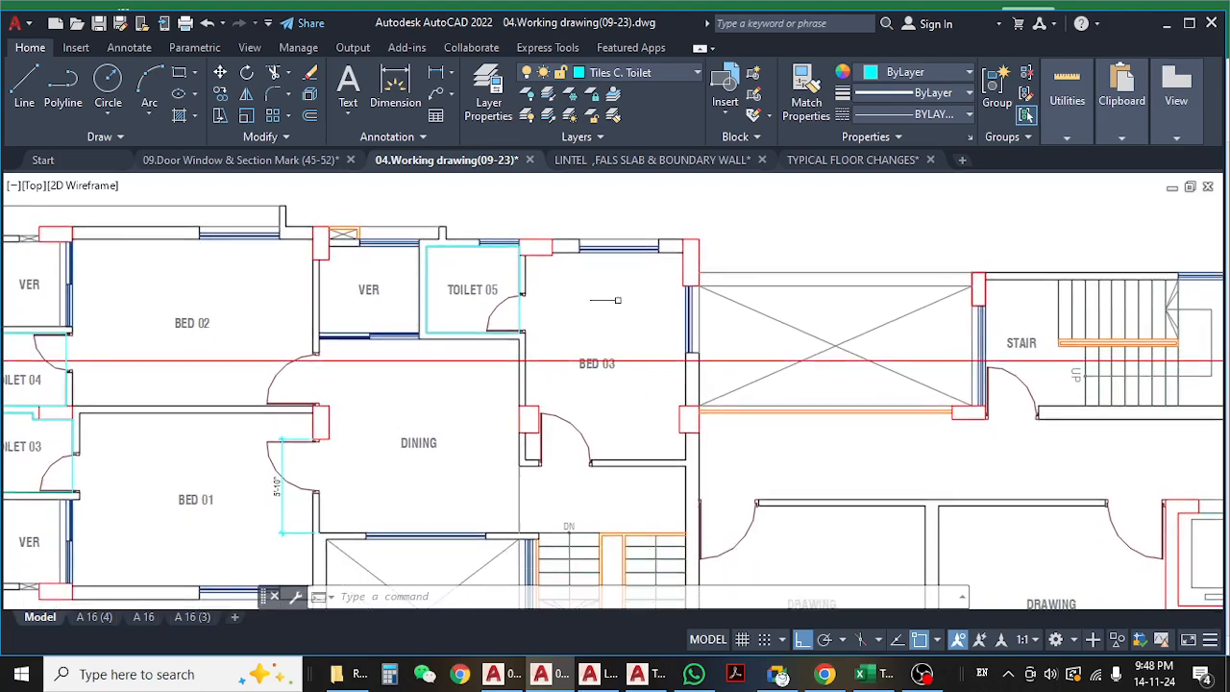
middle_drag(613, 431, 648, 272)
scroll(326, 253, down, 5)
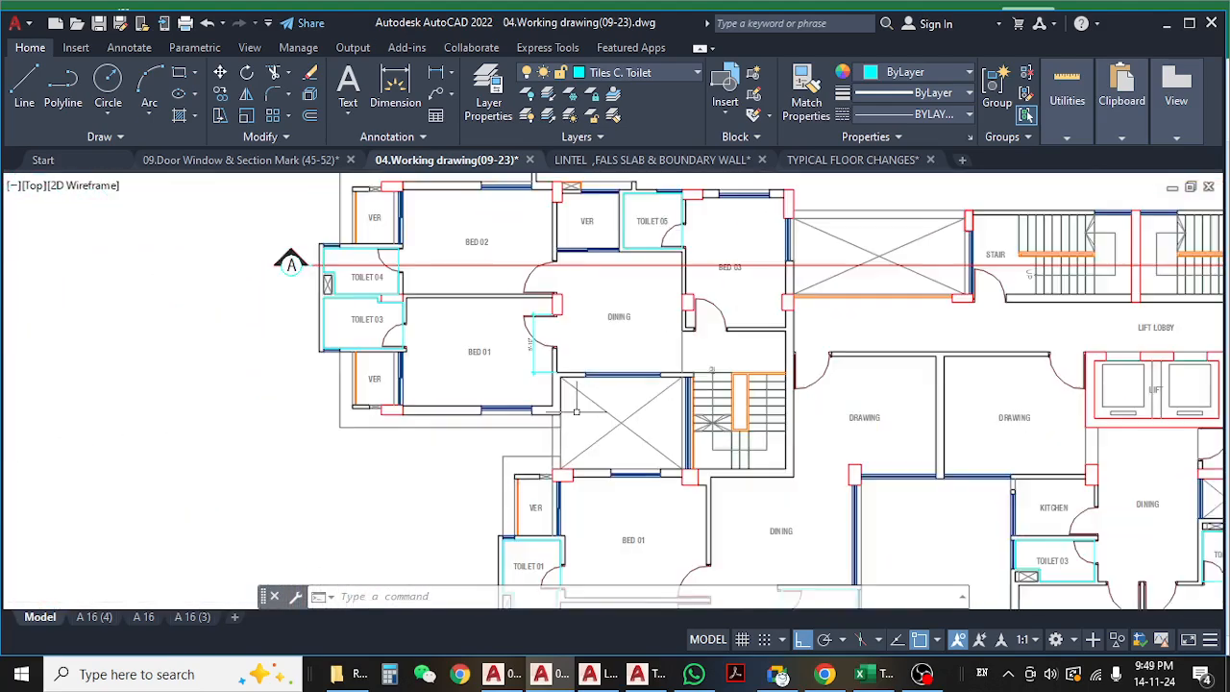
middle_drag(547, 372, 472, 417)
scroll(520, 341, up, 2)
scroll(639, 338, down, 4)
scroll(517, 315, up, 3)
scroll(394, 413, down, 2)
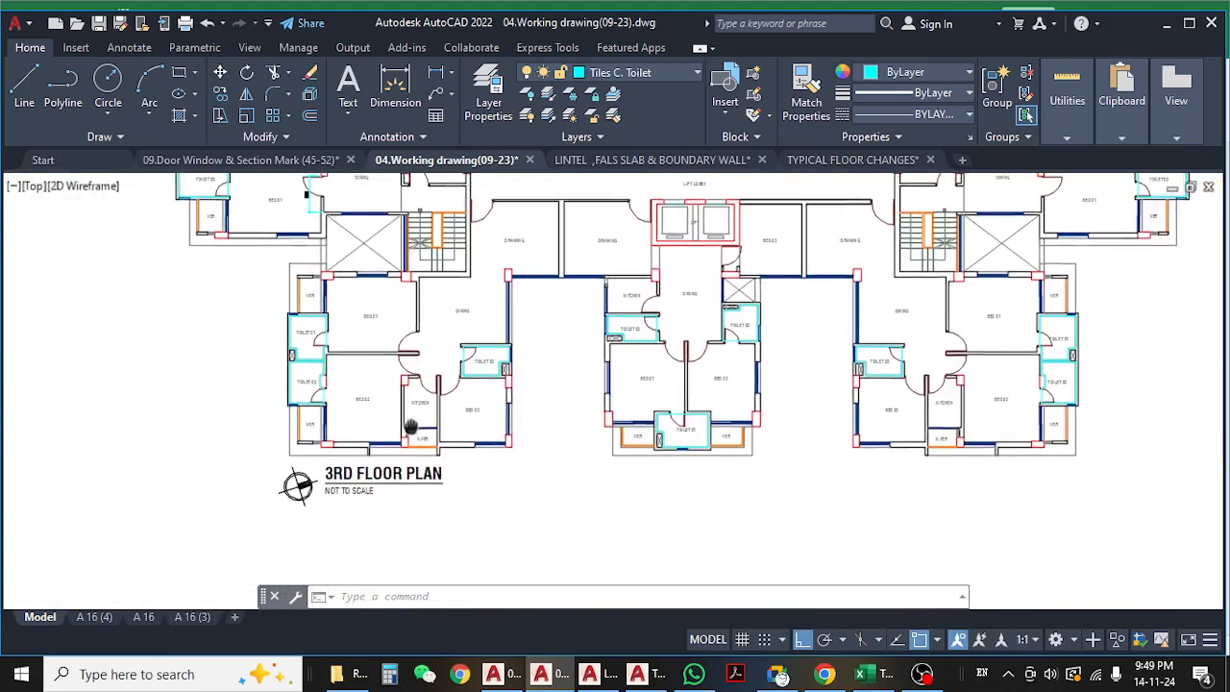
- Switch to the Excel estimate, insert a blank row above the Bed 1 north wall rows and enter "unit-A" in cell B208
click(862, 675)
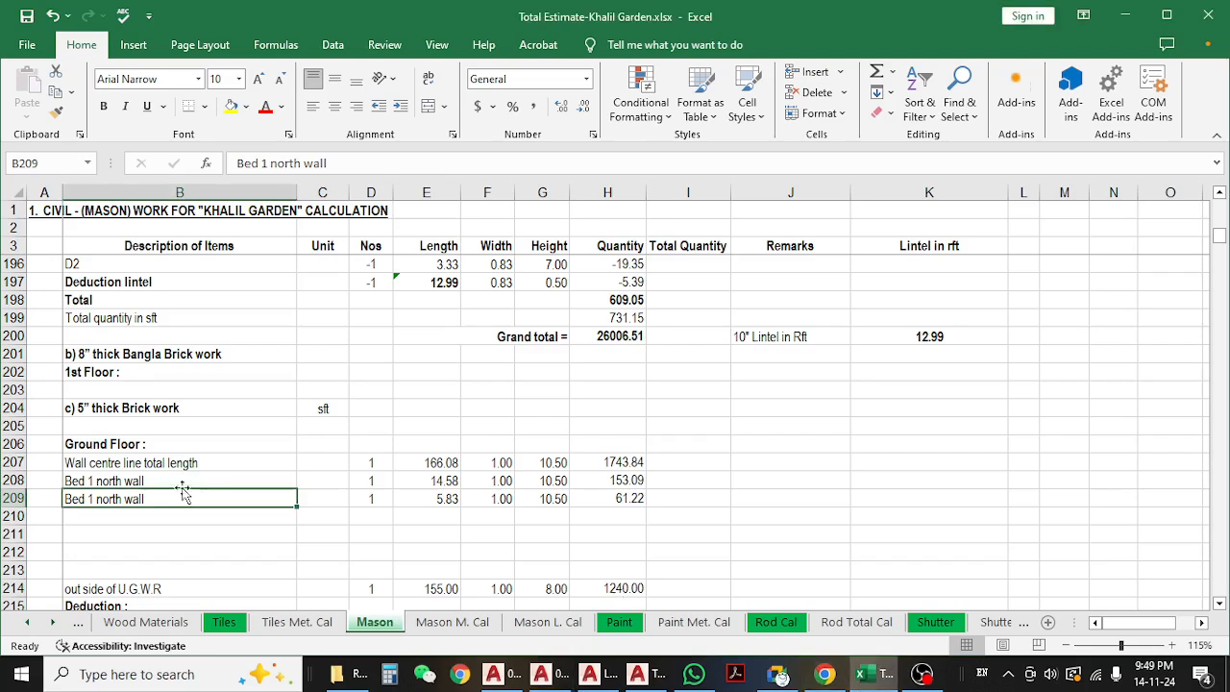
click(7, 480)
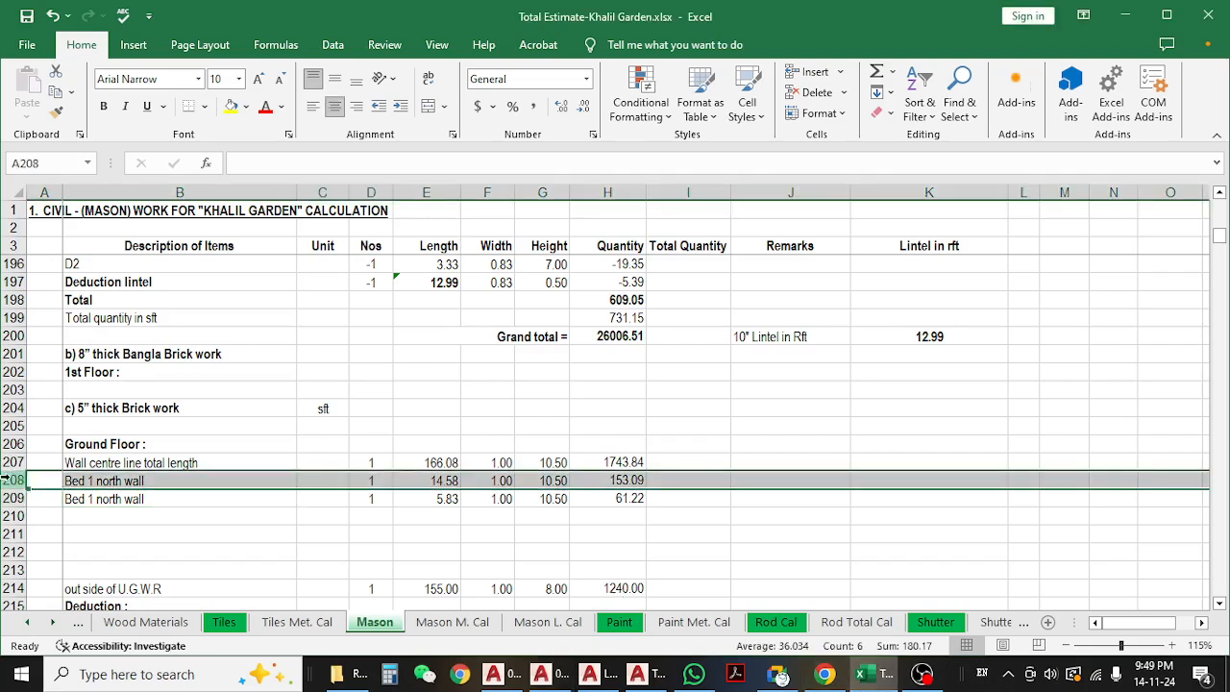
key(ctrl+shift+plus)
double_click(122, 479)
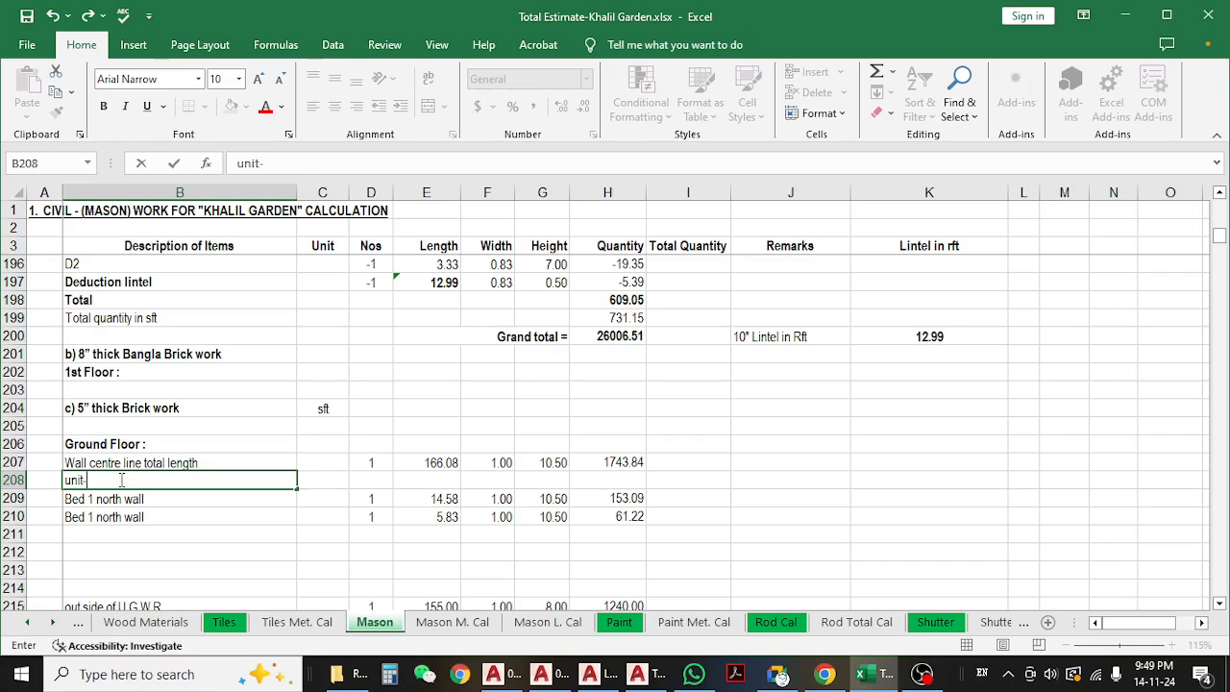
text(unit-A)
key(Return)
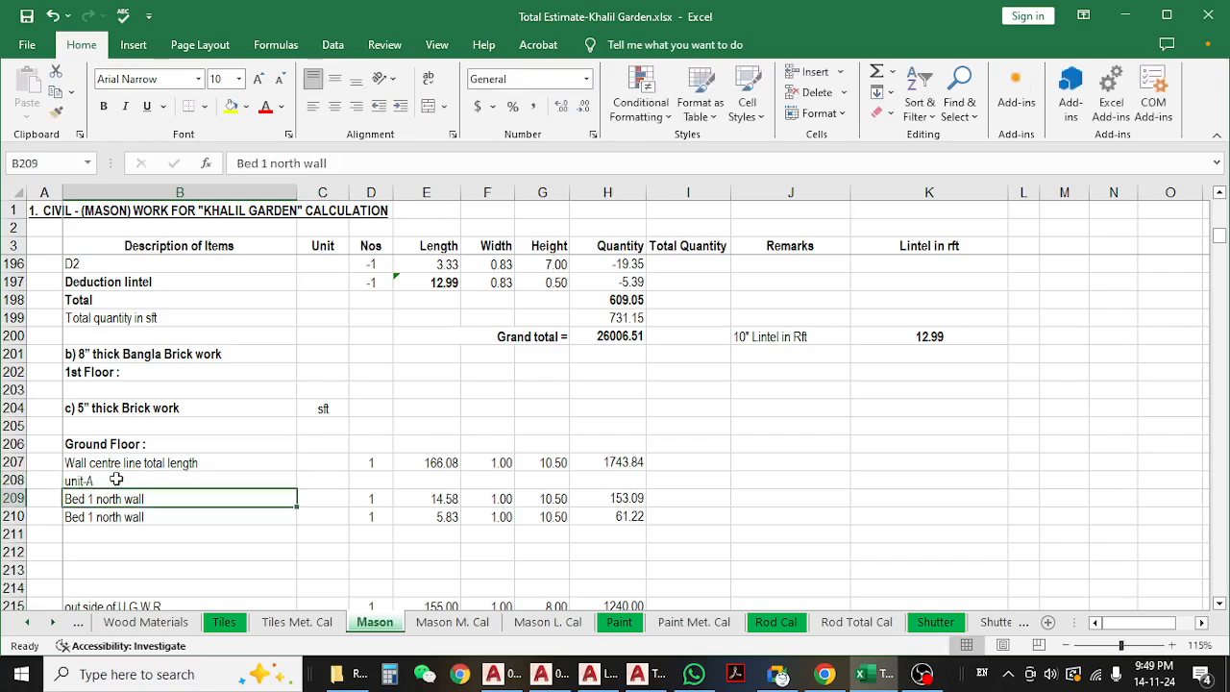
- Review the unit-A label and the lengths, heights and quantity formula of the Bed 1 north wall rows 209 and 210
click(116, 480)
click(134, 500)
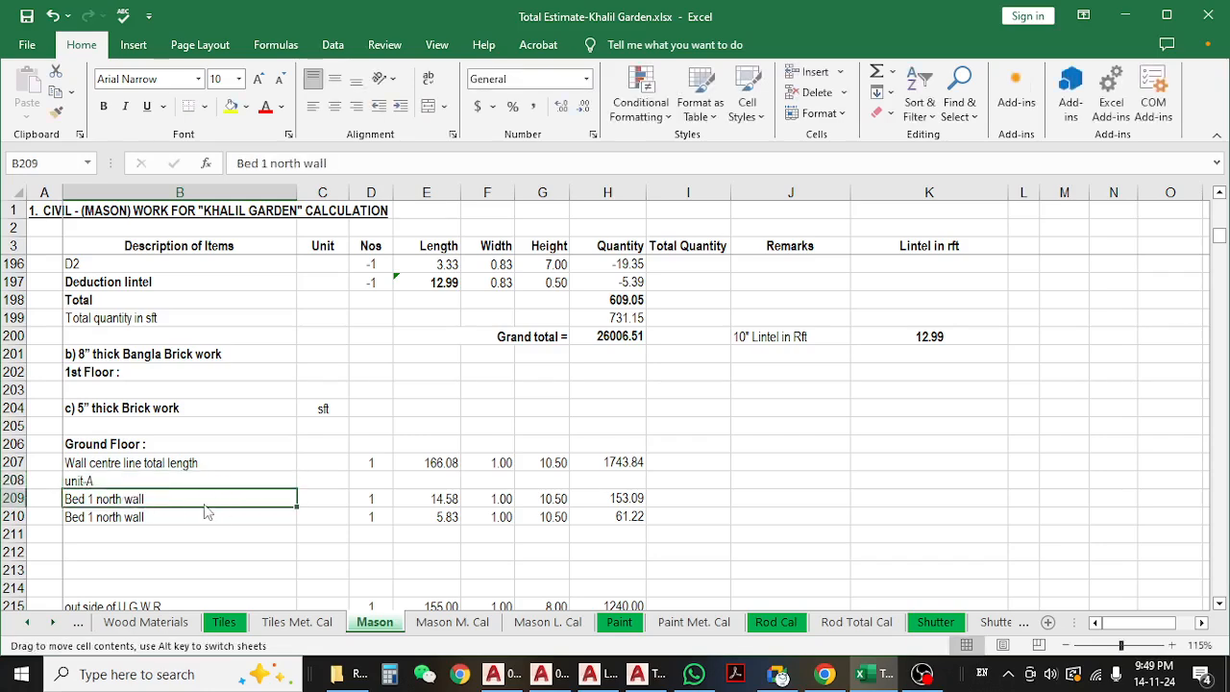
drag(193, 500, 596, 538)
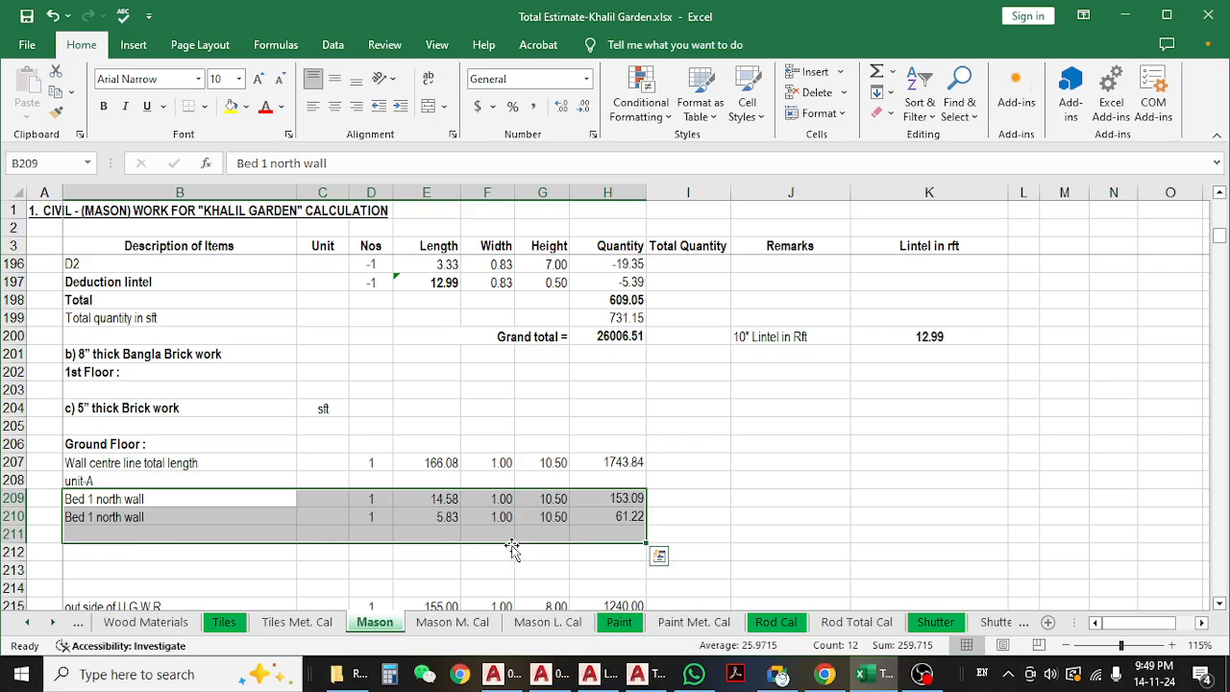
click(170, 548)
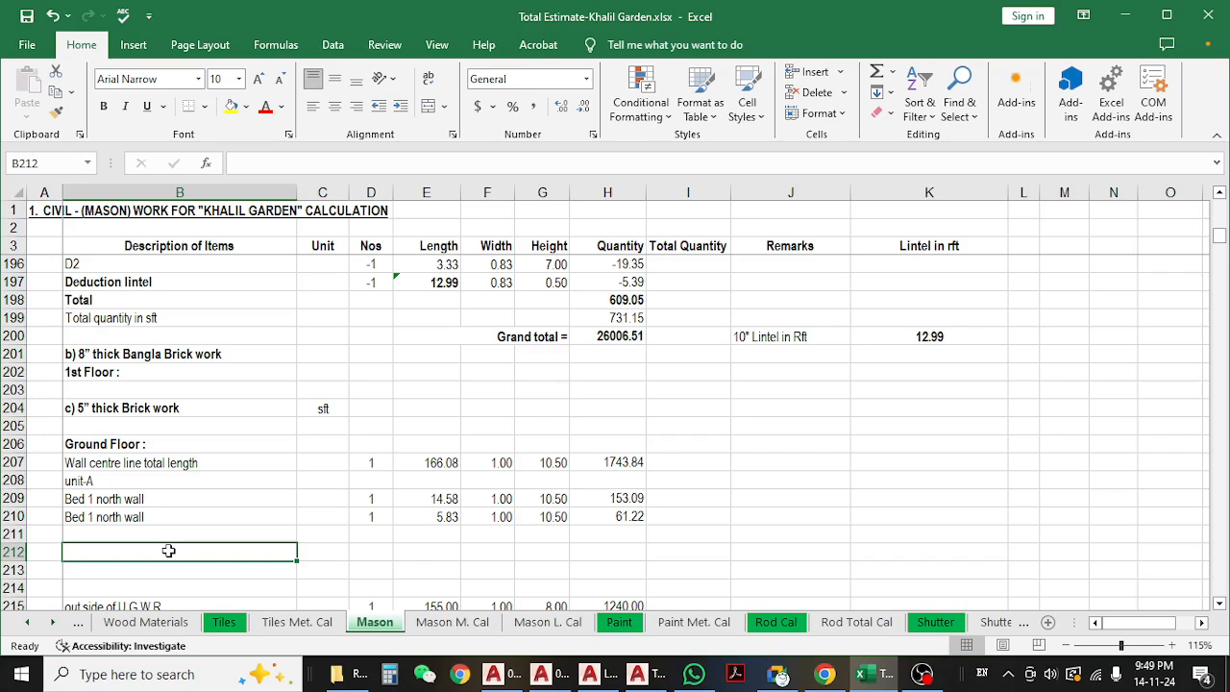
click(446, 498)
click(447, 515)
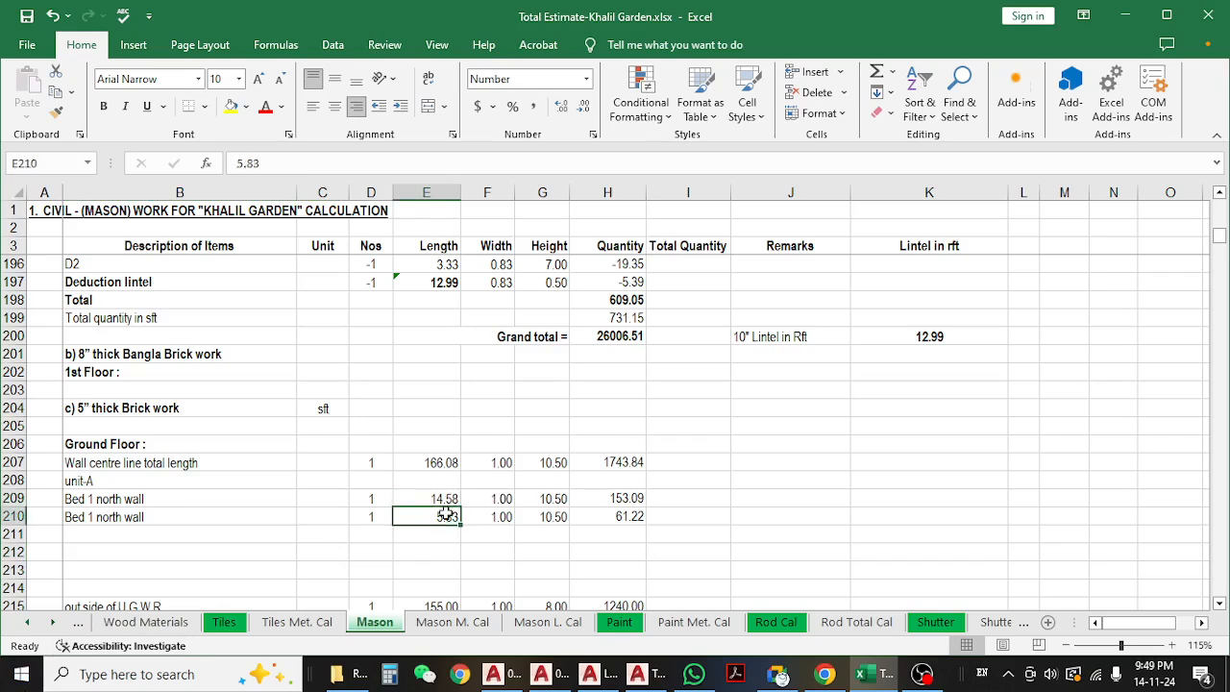
click(448, 498)
click(626, 498)
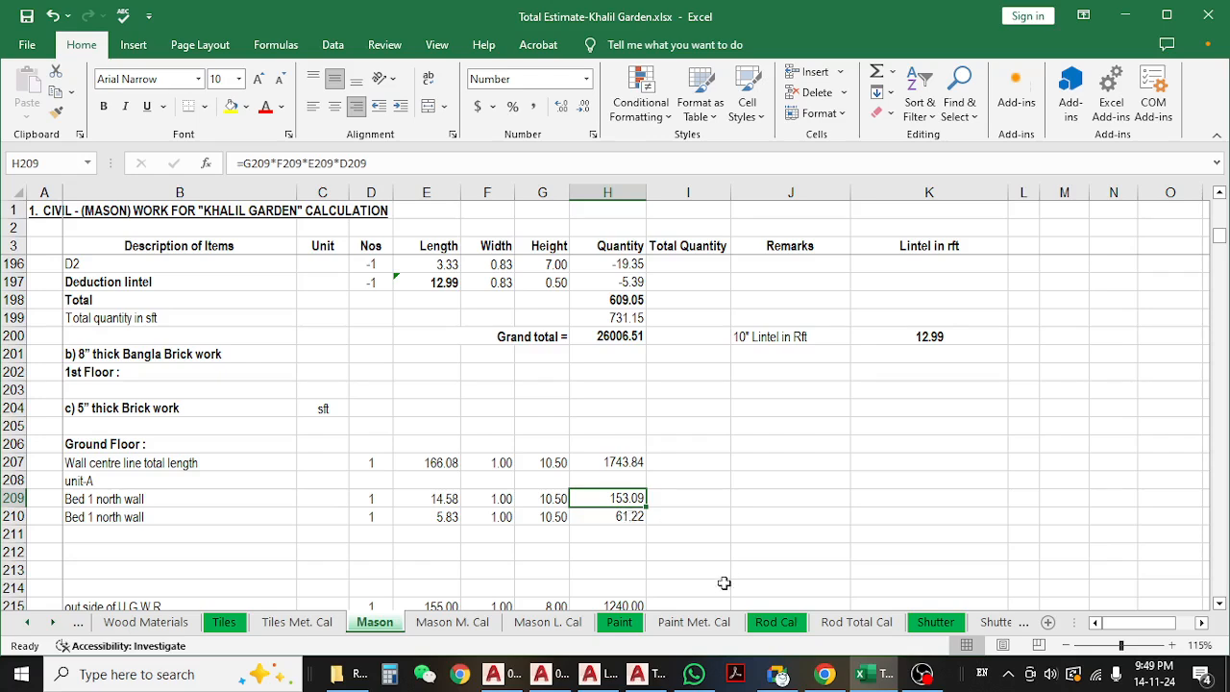
click(517, 517)
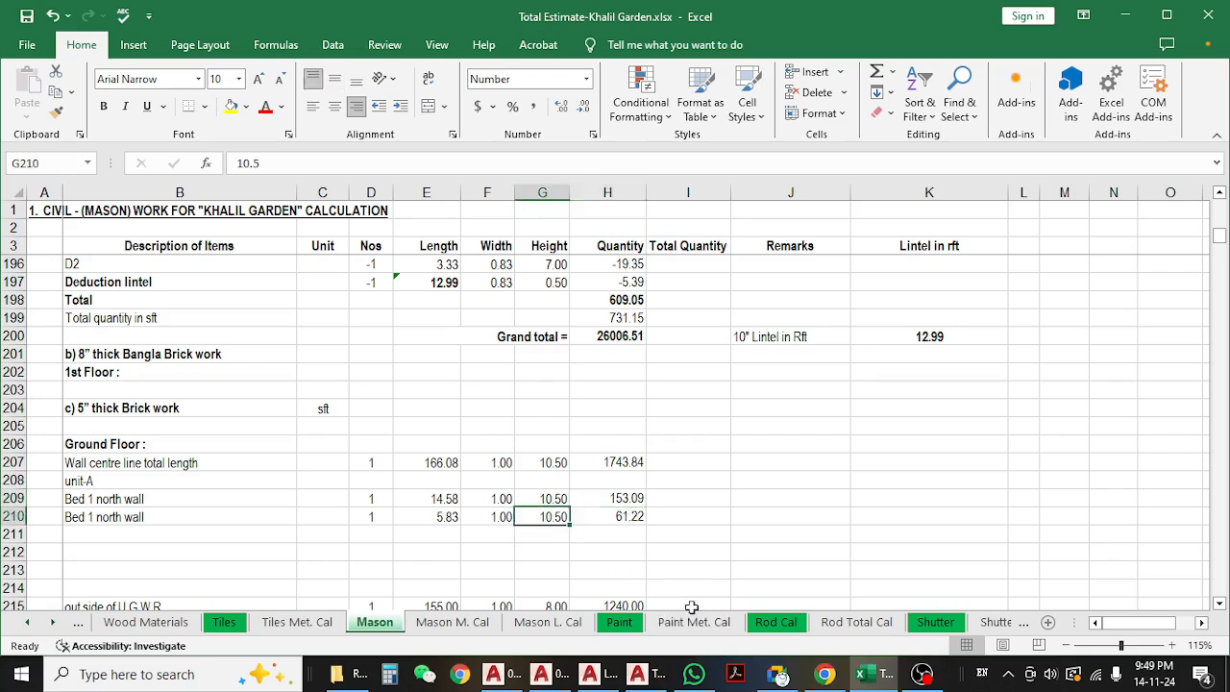
- Switch to the AutoCAD working drawing and examine the walls around Bed 01, Bed 02 and the dining area on the 3rd floor plan
click(493, 673)
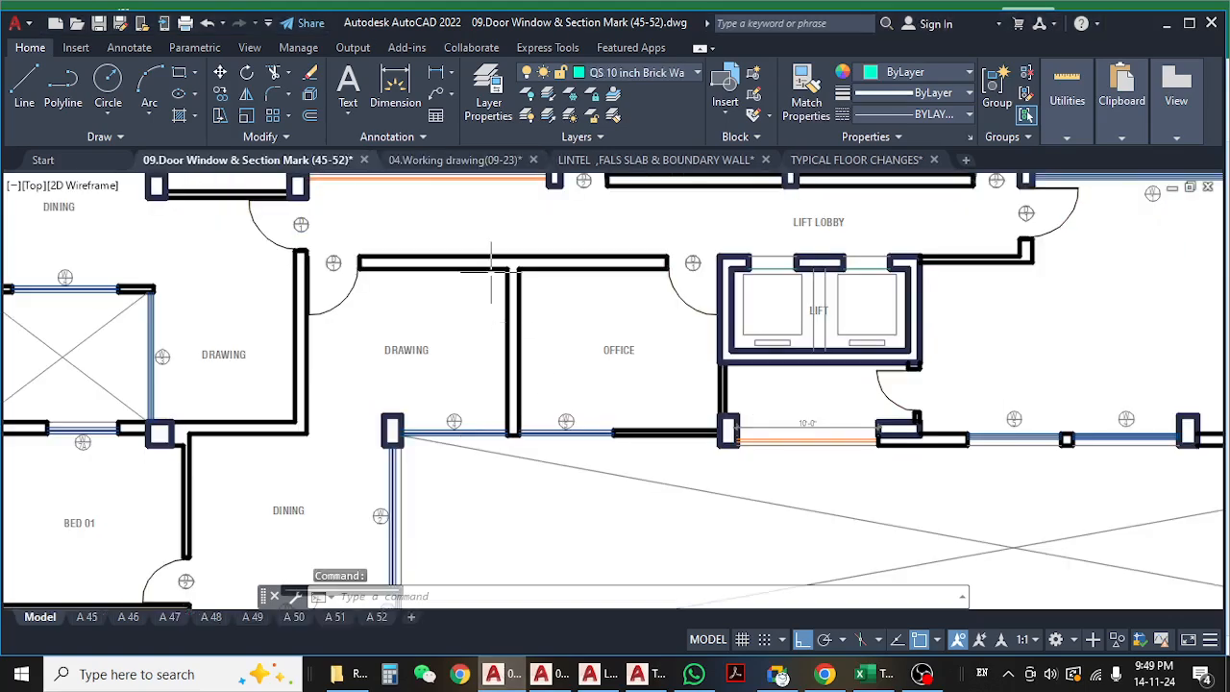
click(454, 159)
click(1189, 24)
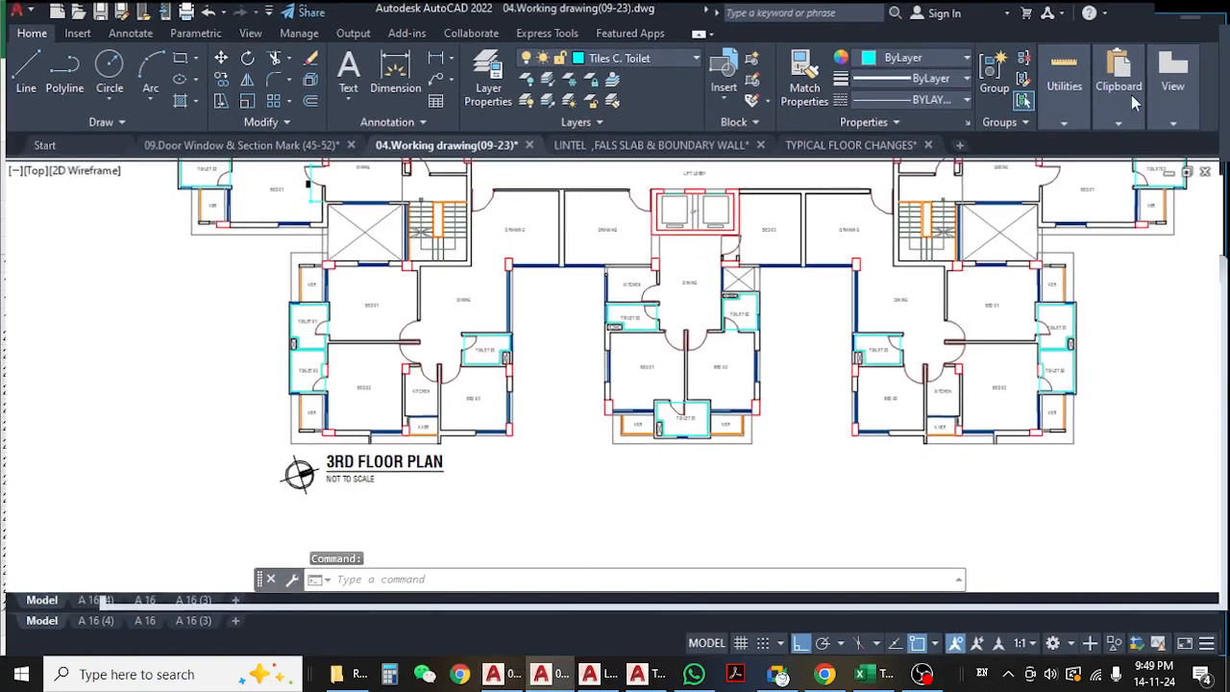
middle_drag(522, 404, 586, 399)
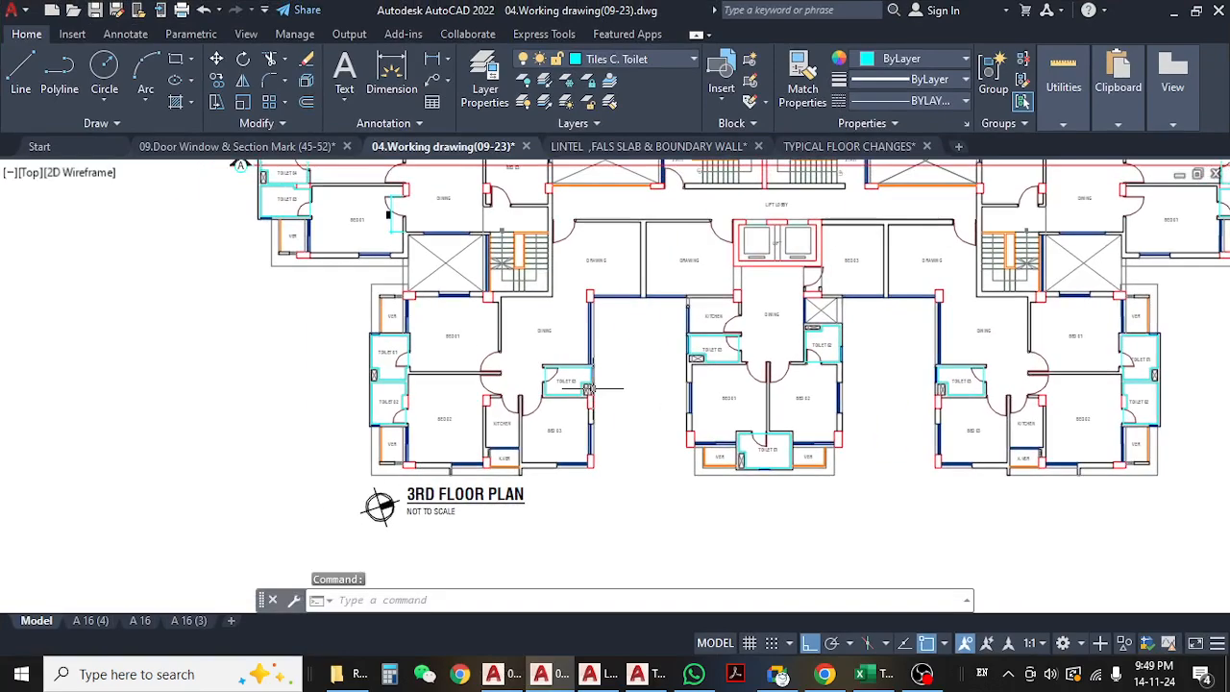
scroll(596, 442, up, 5)
middle_drag(599, 448, 617, 453)
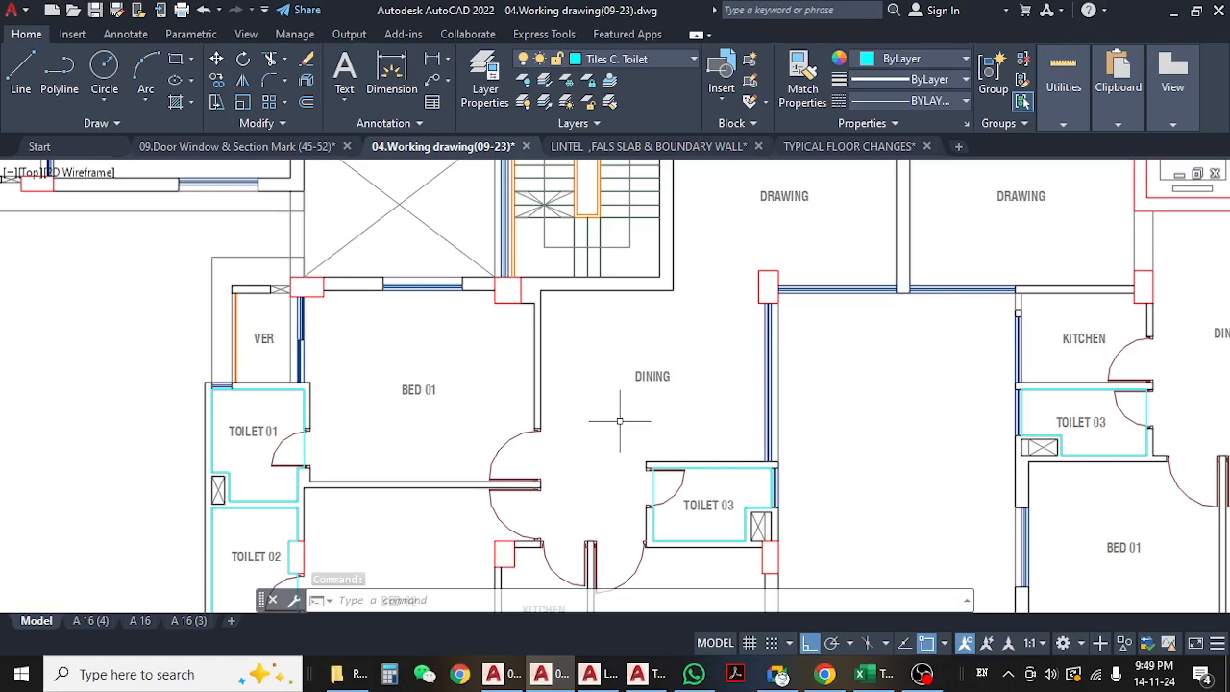
scroll(617, 420, down, 8)
middle_drag(609, 385, 505, 354)
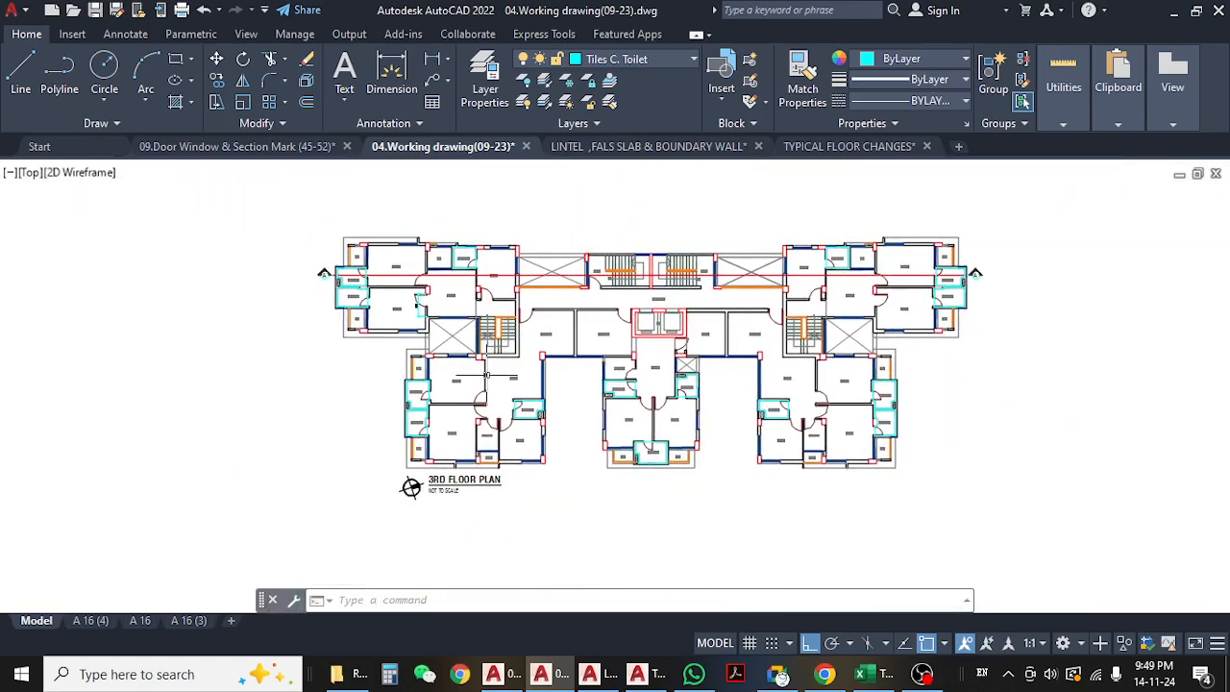
scroll(486, 374, up, 8)
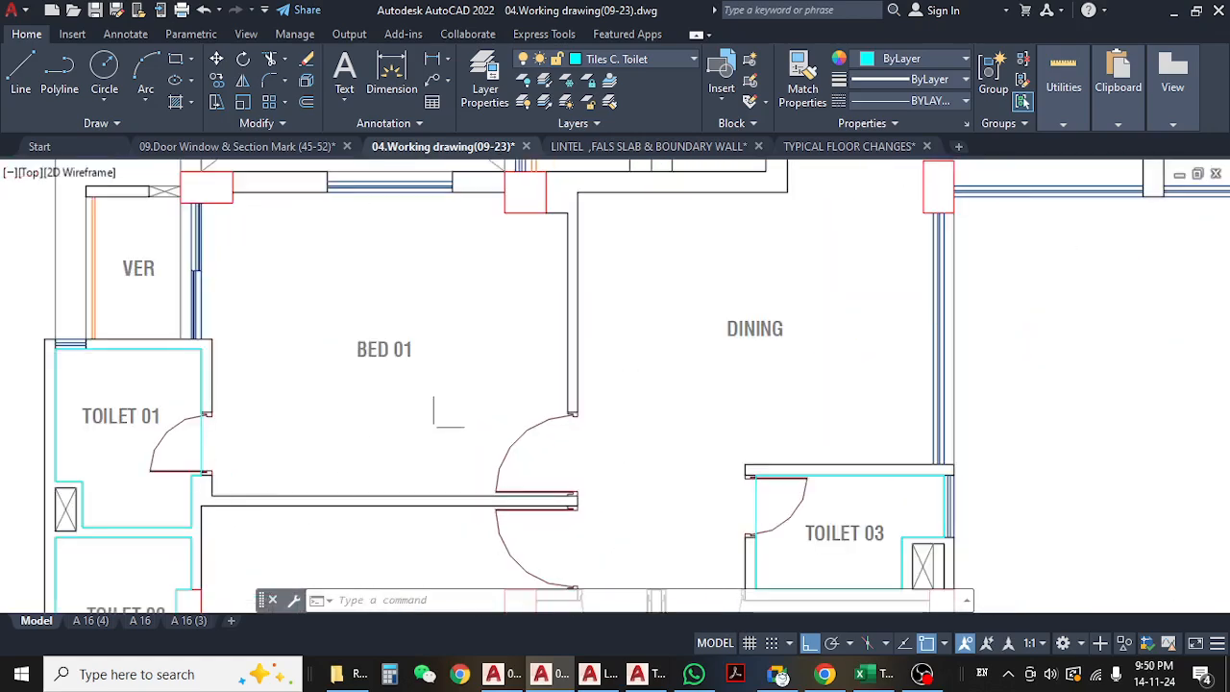
scroll(544, 339, down, 4)
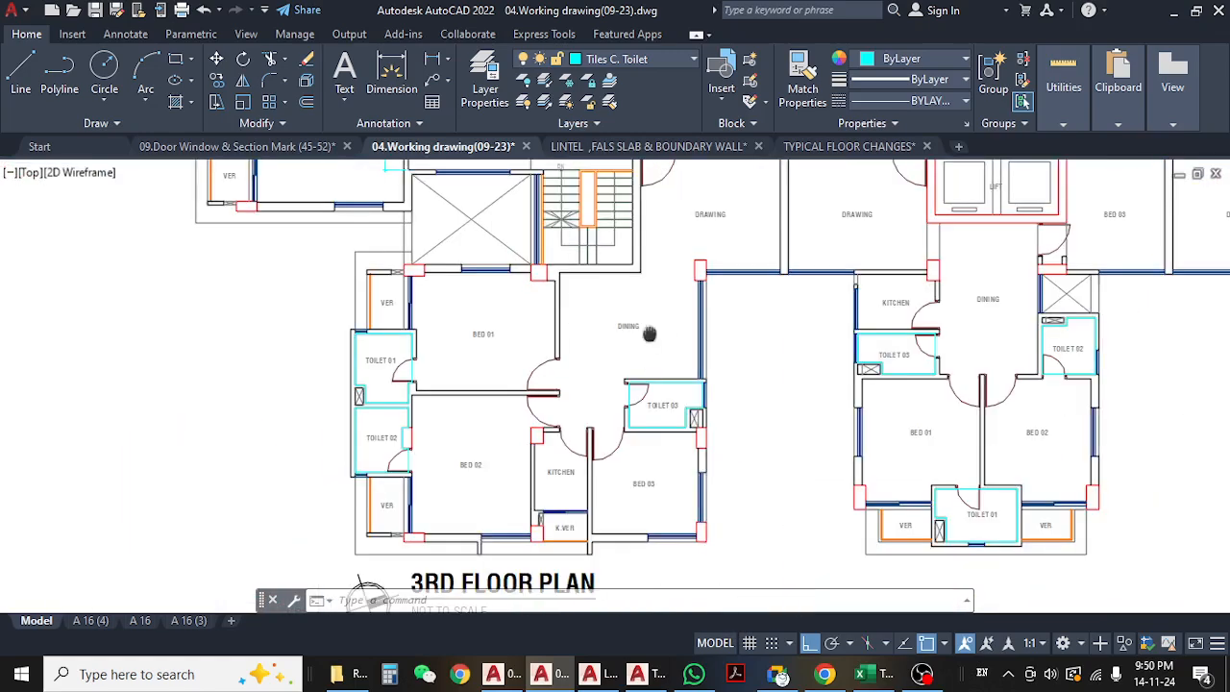
middle_drag(651, 335, 477, 392)
middle_drag(264, 417, 310, 431)
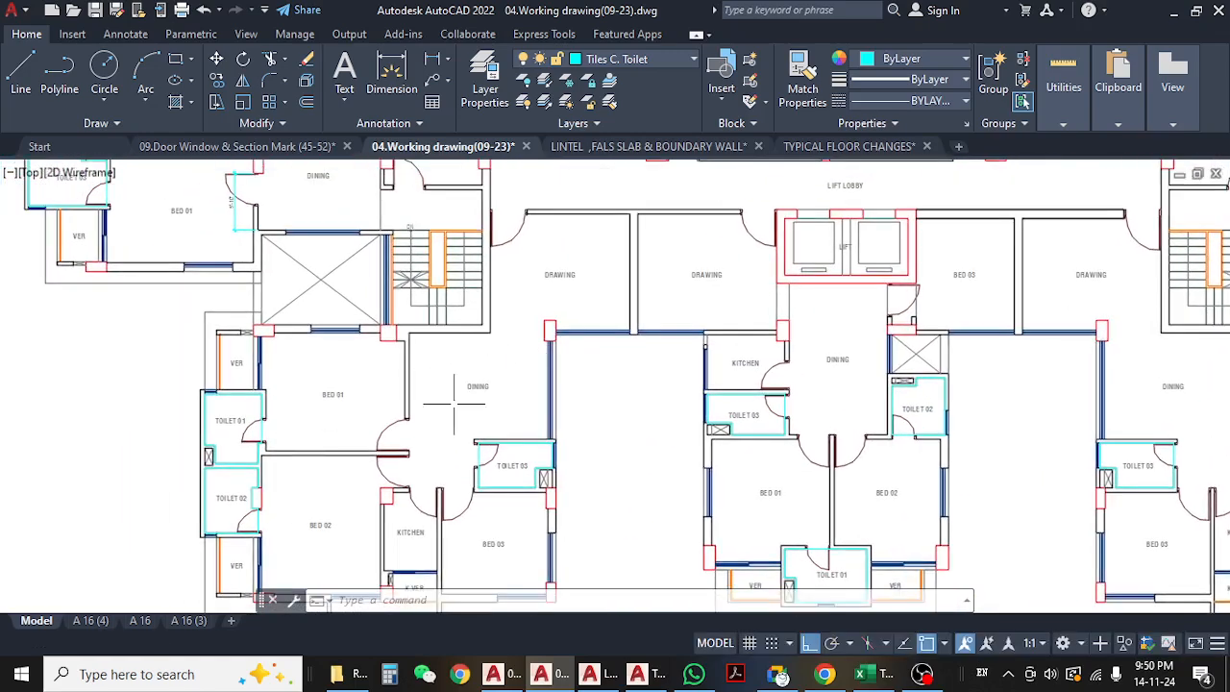
scroll(251, 417, up, 2)
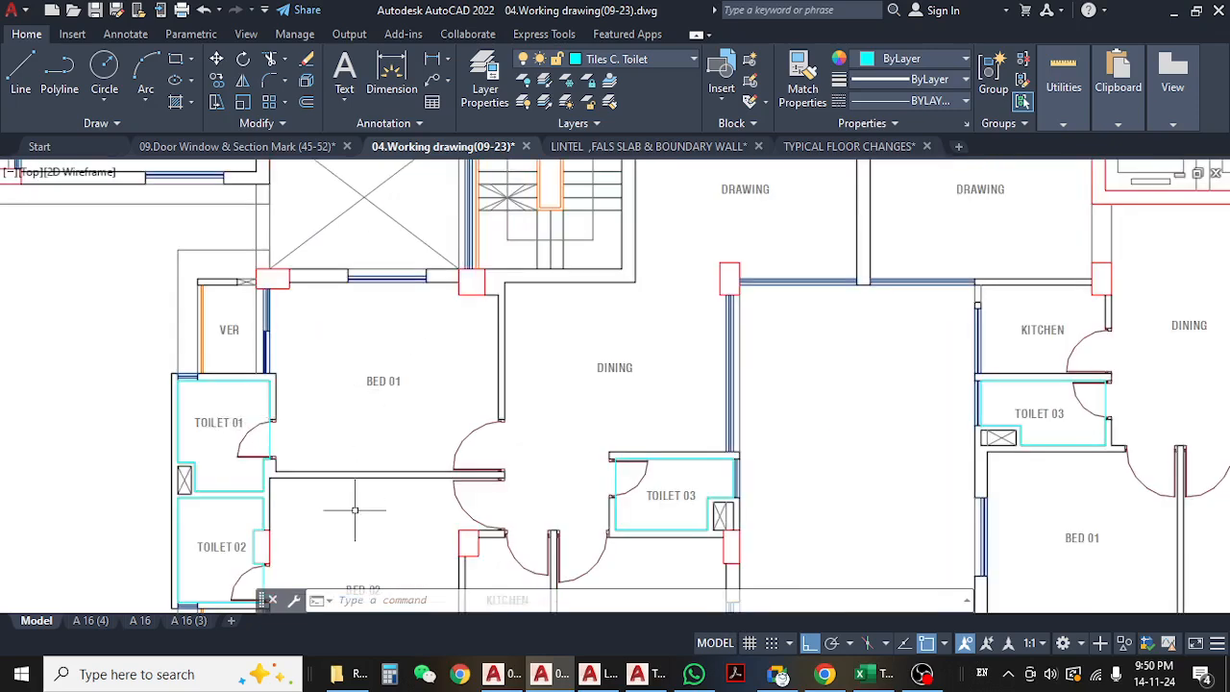
- Examine the drawing rooms, the lift lobby and the overall flat layout of the 3rd floor plan
middle_drag(485, 423, 491, 269)
middle_drag(498, 392, 256, 542)
scroll(490, 335, down, 5)
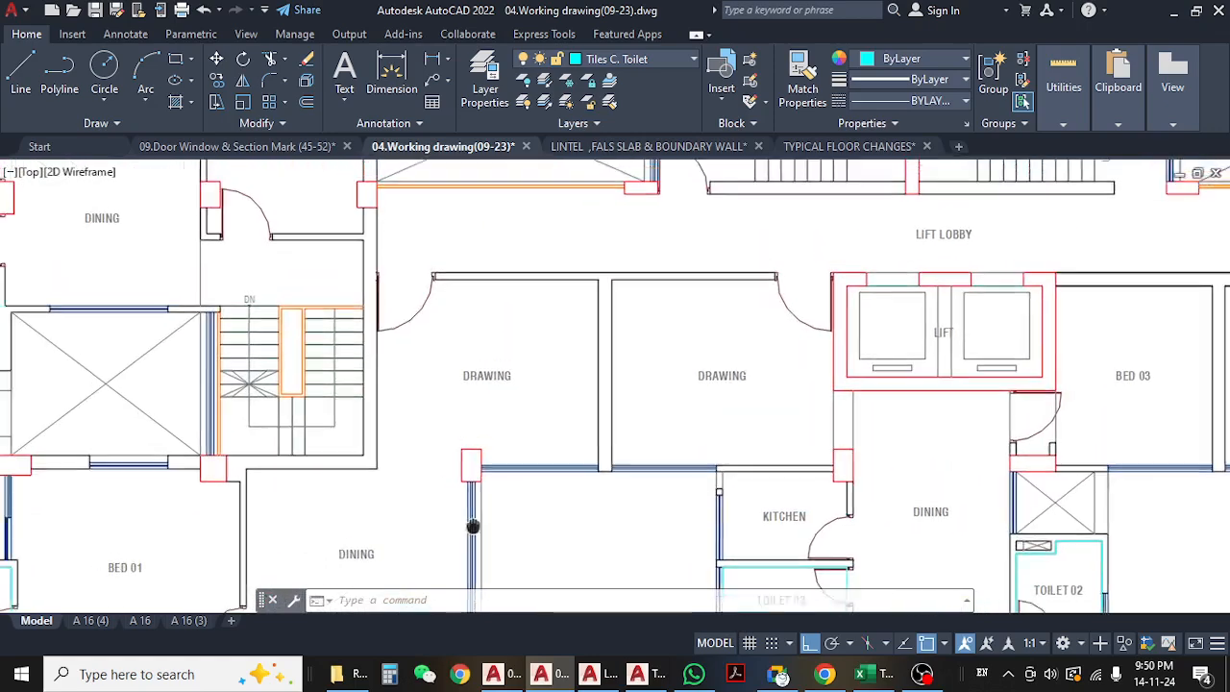
scroll(525, 329, up, 2)
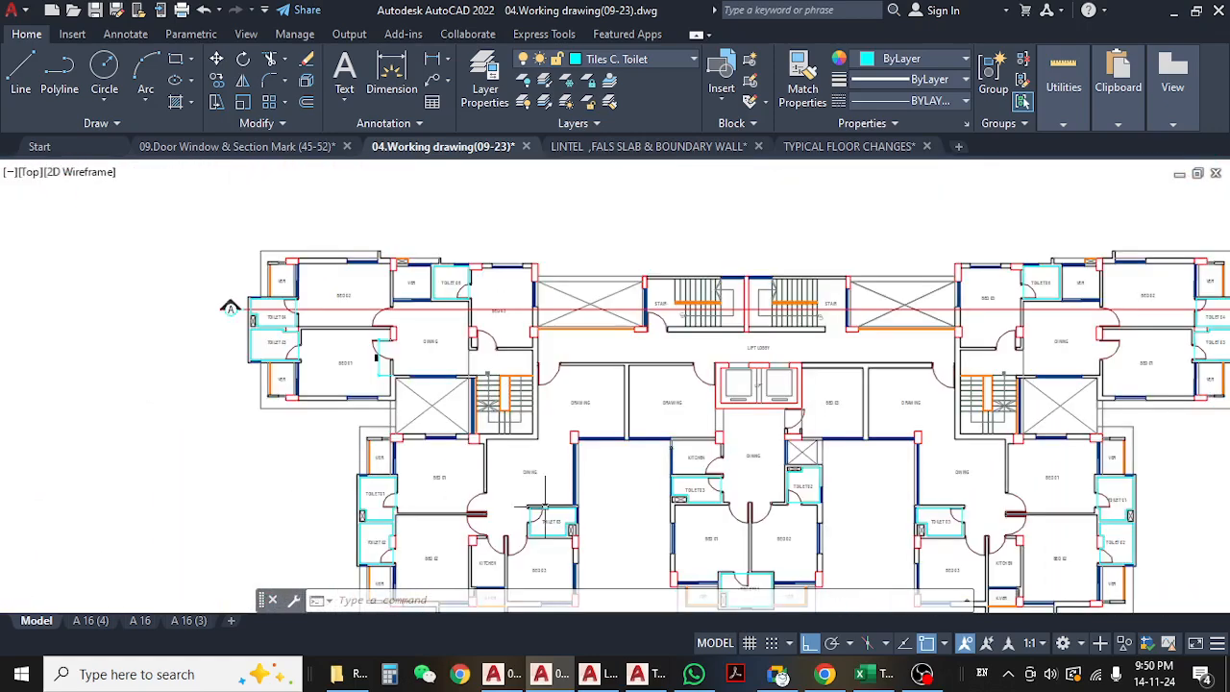
middle_drag(524, 466, 485, 317)
middle_drag(735, 388, 565, 462)
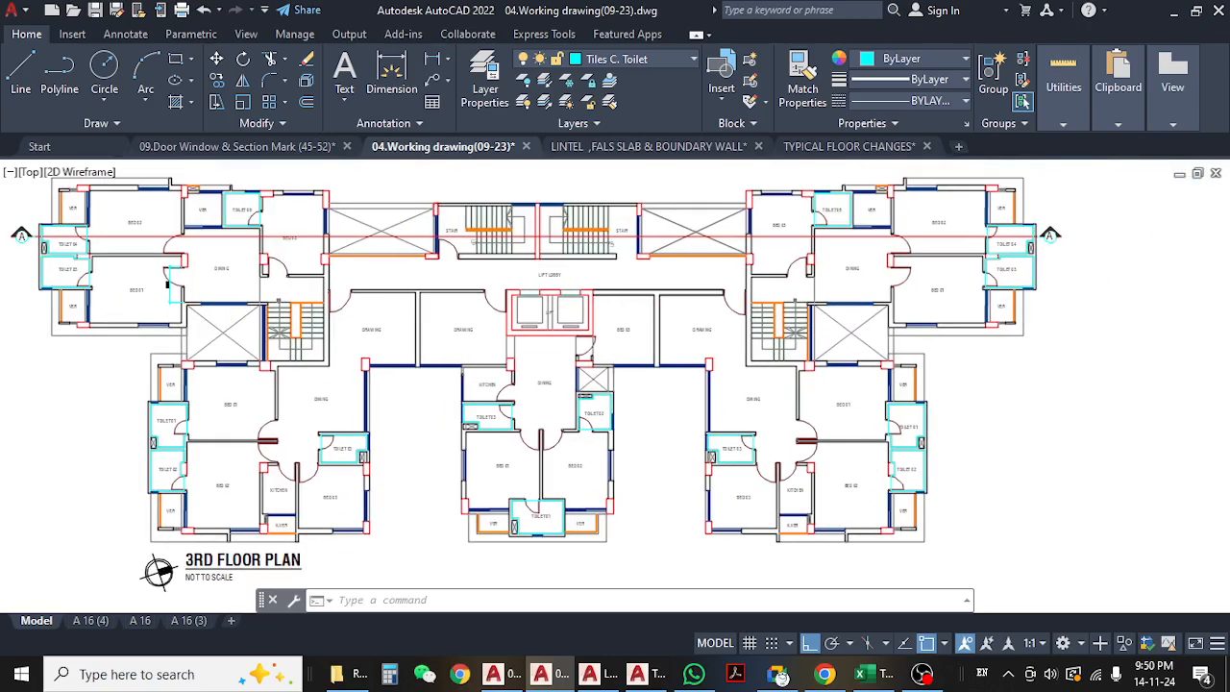
middle_drag(849, 452, 851, 479)
- Look across the other plans in the working drawing and locate the 2nd floor plan with the hatched beam bottom slab areas
scroll(877, 338, down, 5)
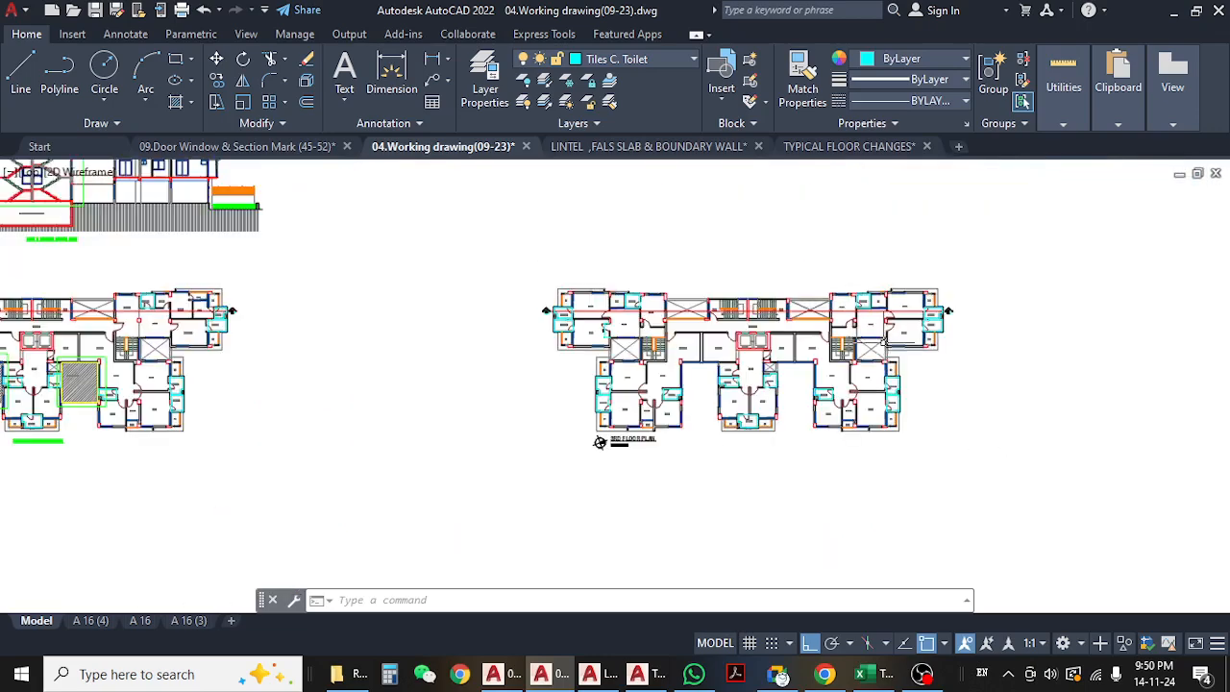
scroll(855, 336, up, 7)
scroll(840, 332, down, 3)
scroll(836, 348, down, 6)
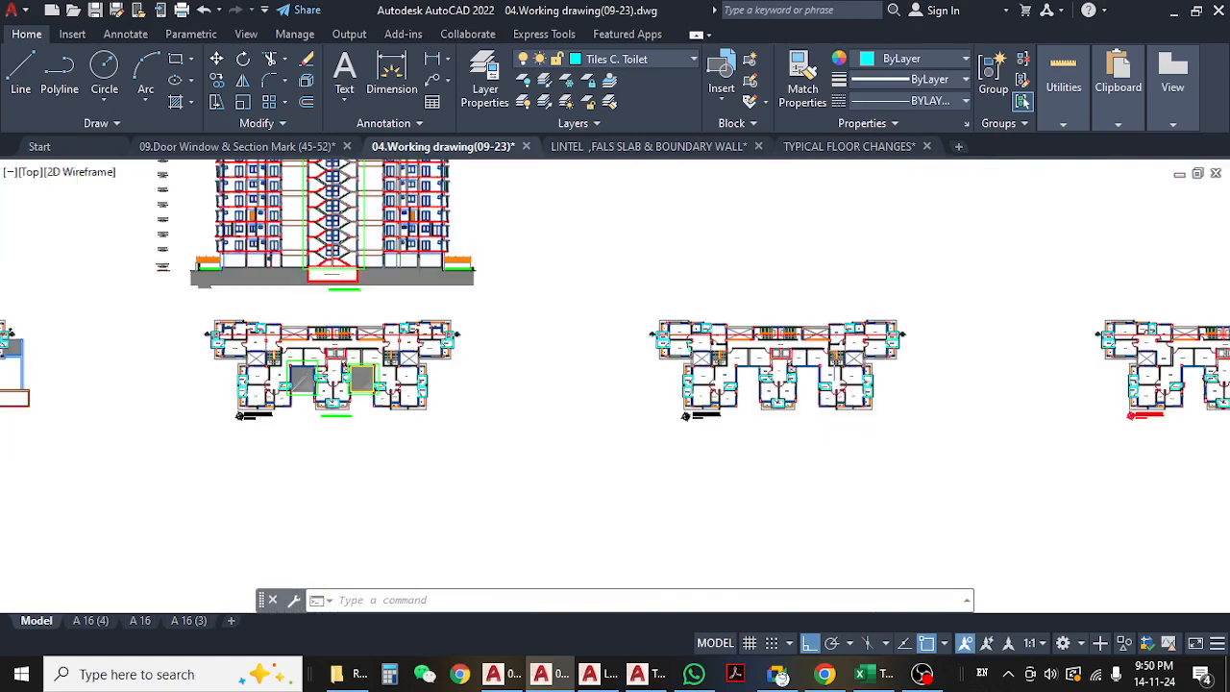
middle_drag(650, 414, 1047, 417)
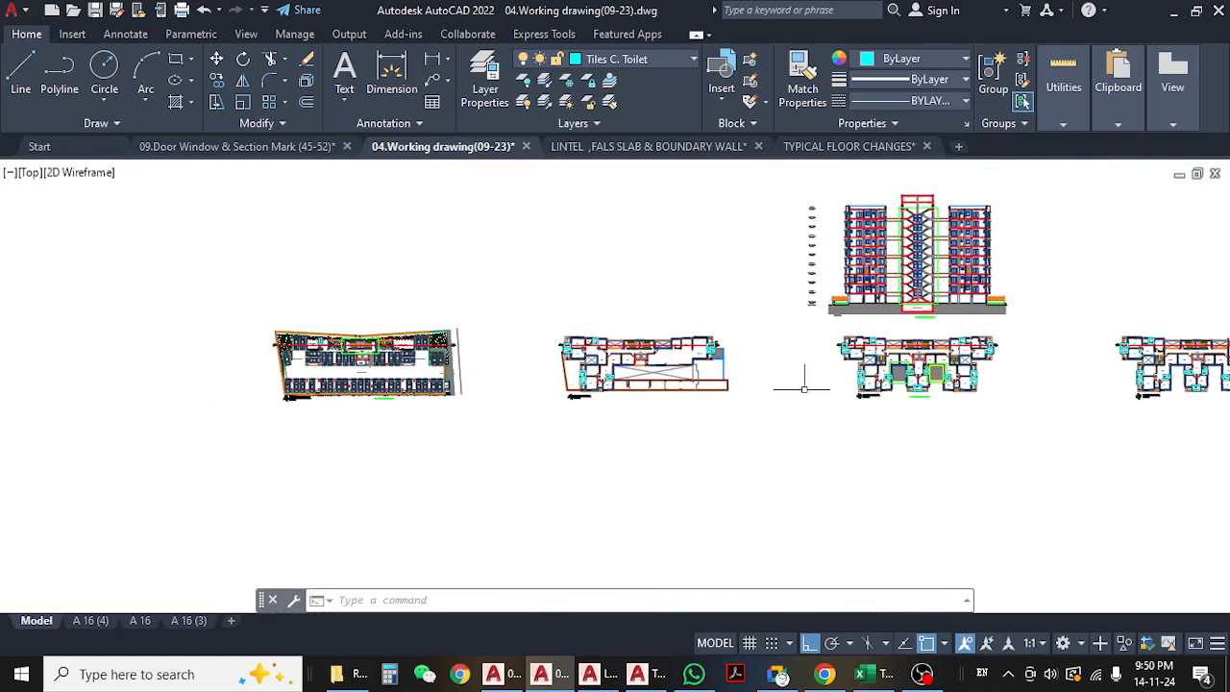
scroll(864, 379, up, 5)
middle_drag(1008, 317, 725, 376)
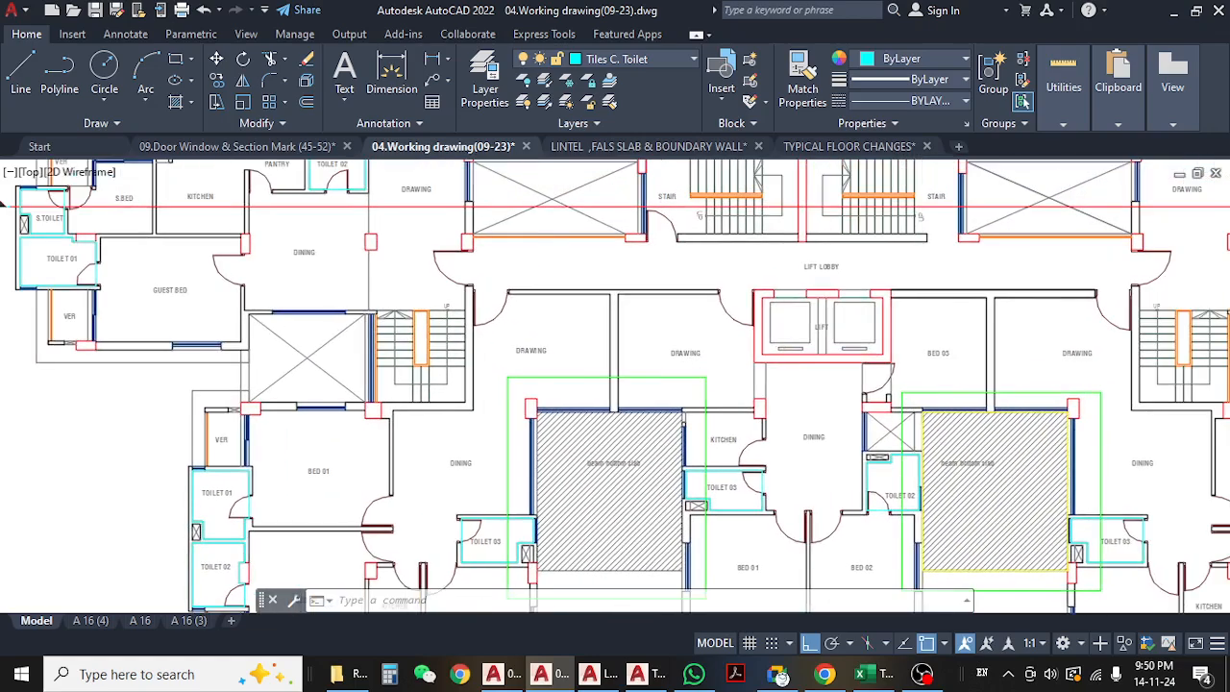
- Examine the flats, stairs, lift lobby and drawing rooms across the 2nd floor plan
mouse_move(642, 378)
middle_down()
mouse_move(513, 349)
mouse_move(493, 359)
mouse_move(525, 380)
middle_up()
mouse_move(189, 259)
middle_down()
mouse_move(456, 329)
mouse_move(514, 325)
middle_up()
scroll(287, 407, down, 3)
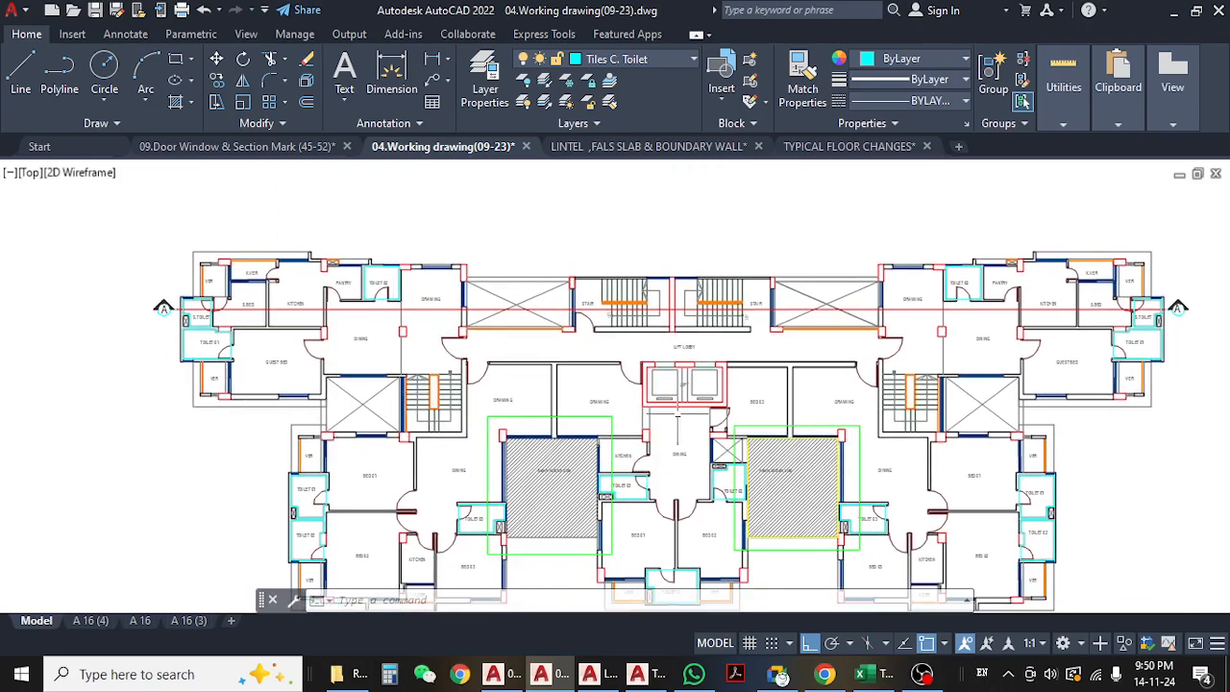
middle_drag(1004, 389, 945, 318)
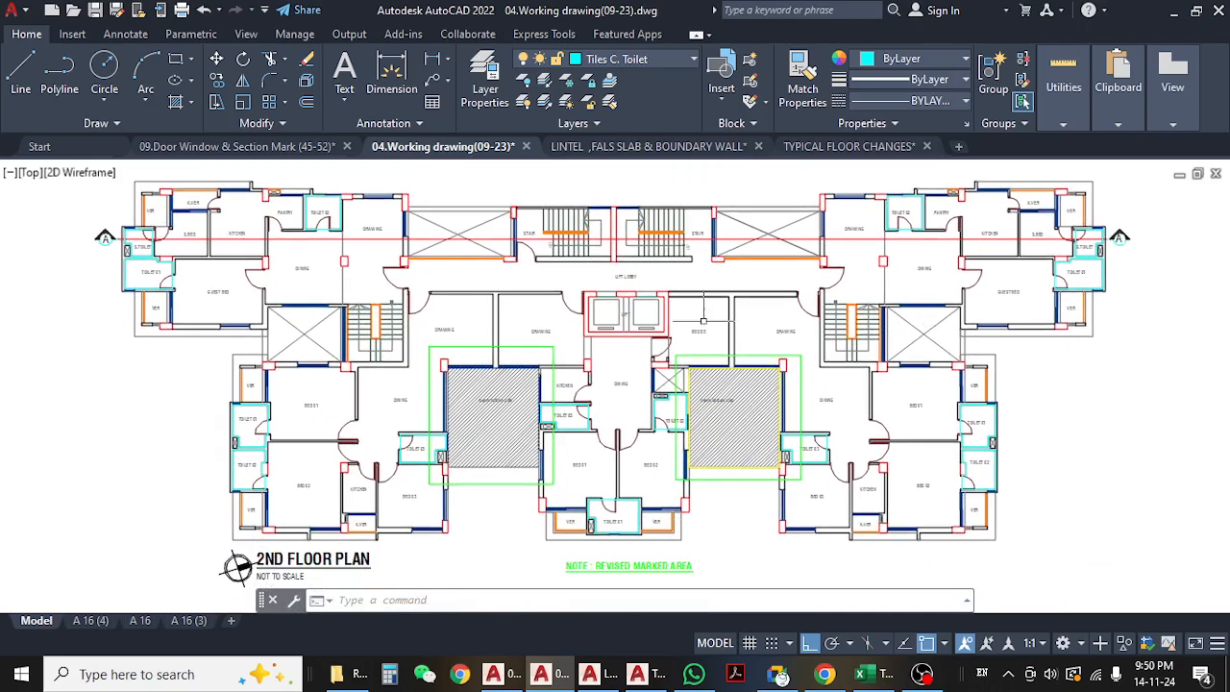
middle_drag(704, 307, 681, 388)
scroll(602, 338, up, 4)
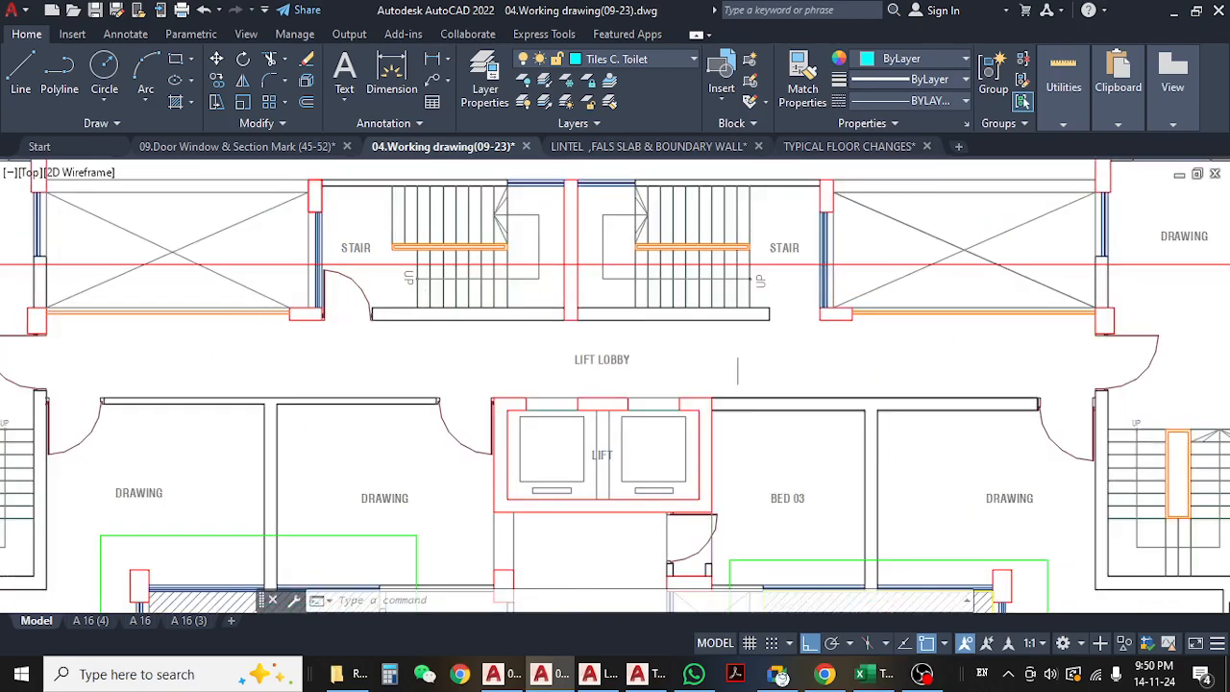
scroll(620, 356, down, 3)
middle_drag(768, 384, 670, 358)
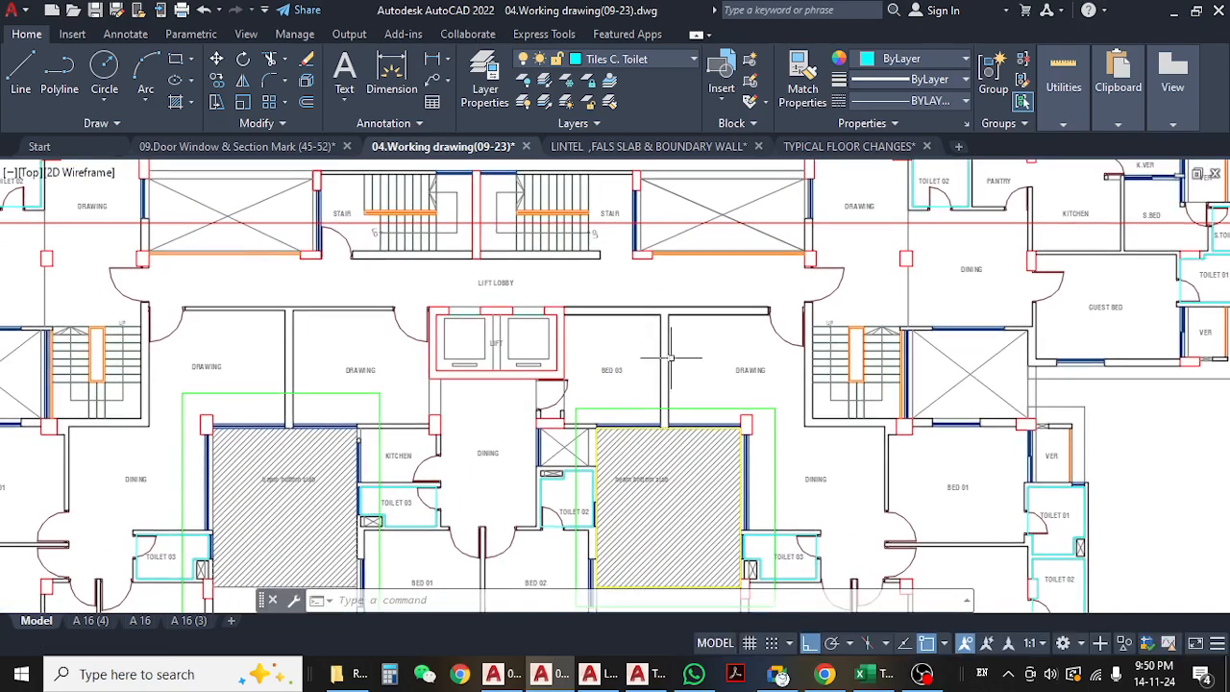
middle_drag(746, 282, 765, 347)
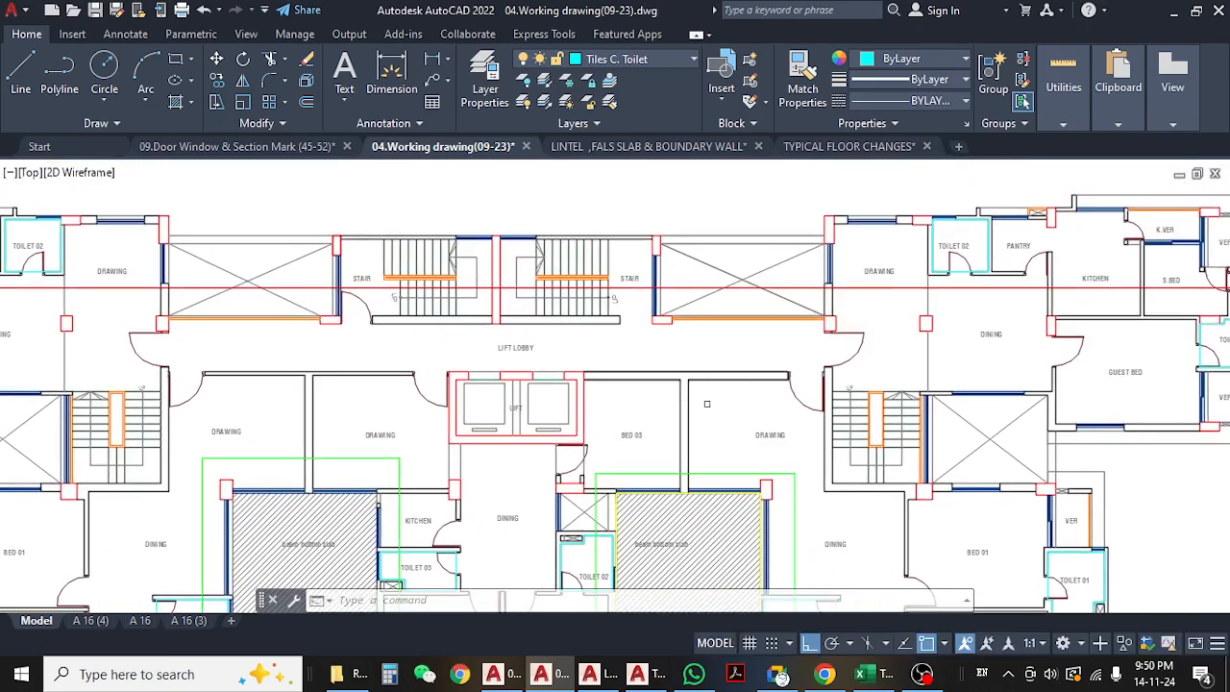
- Switch to the Excel estimate and check the lengths, heights and quantity formula of the two Bed 1 wall rows under unit-A
click(862, 674)
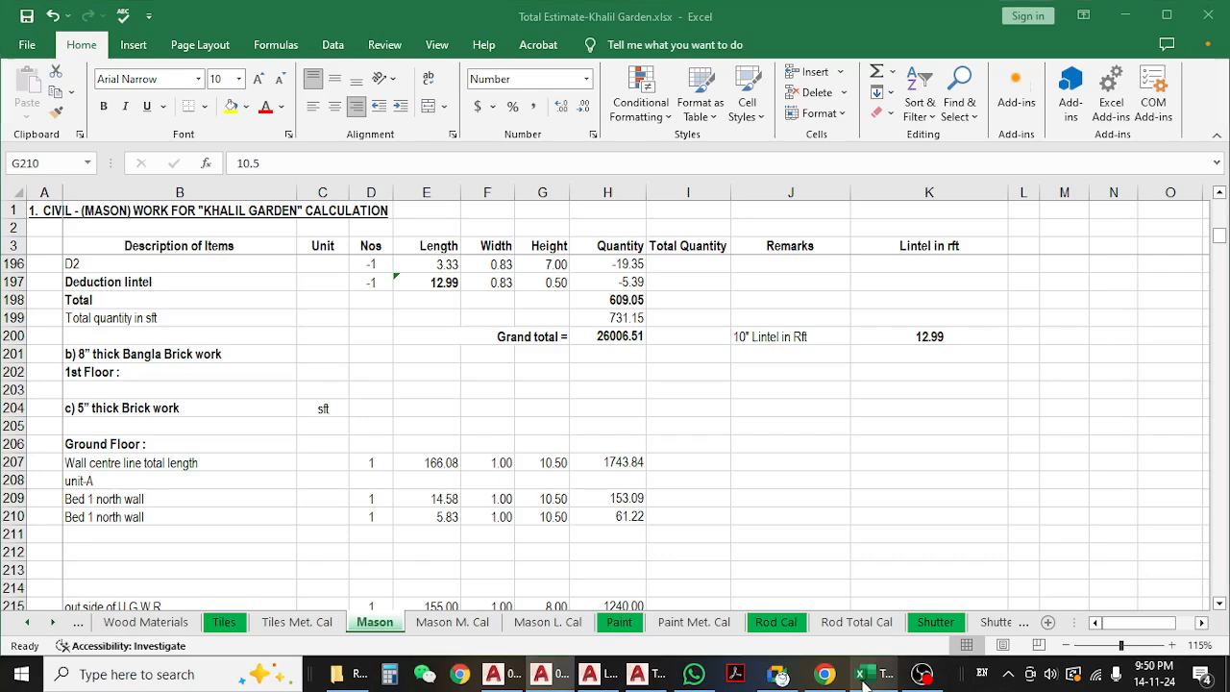
click(198, 484)
click(437, 499)
click(445, 515)
scroll(525, 523, down, 2)
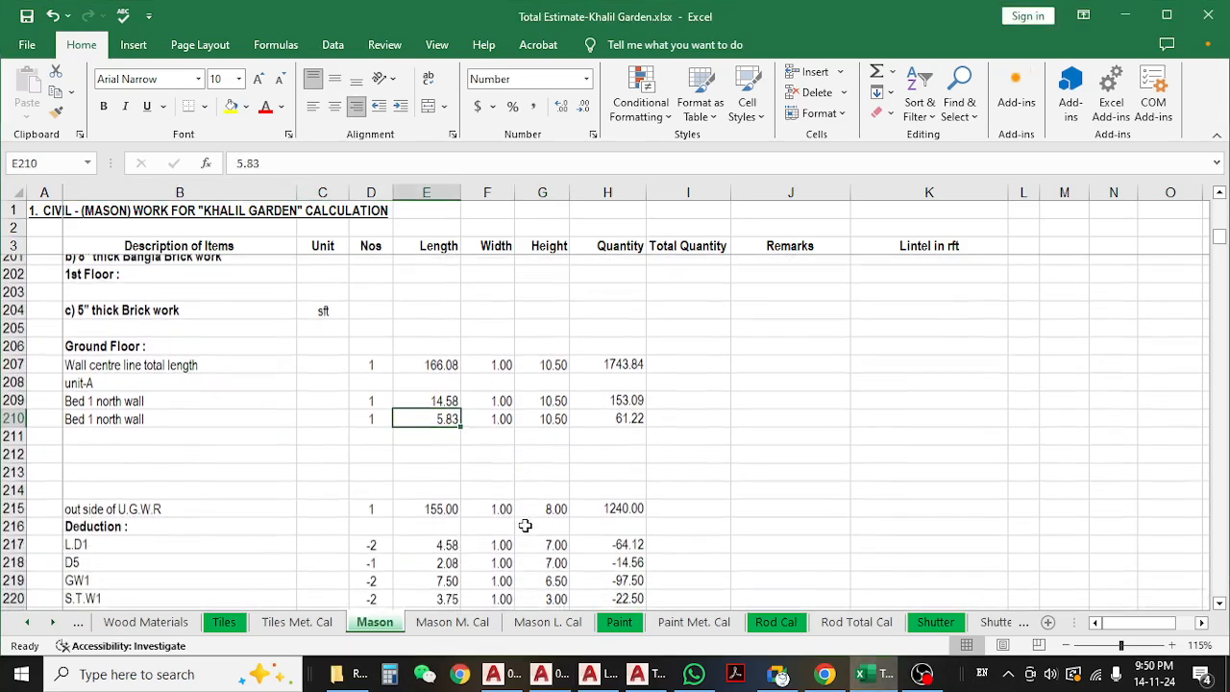
click(445, 389)
click(430, 425)
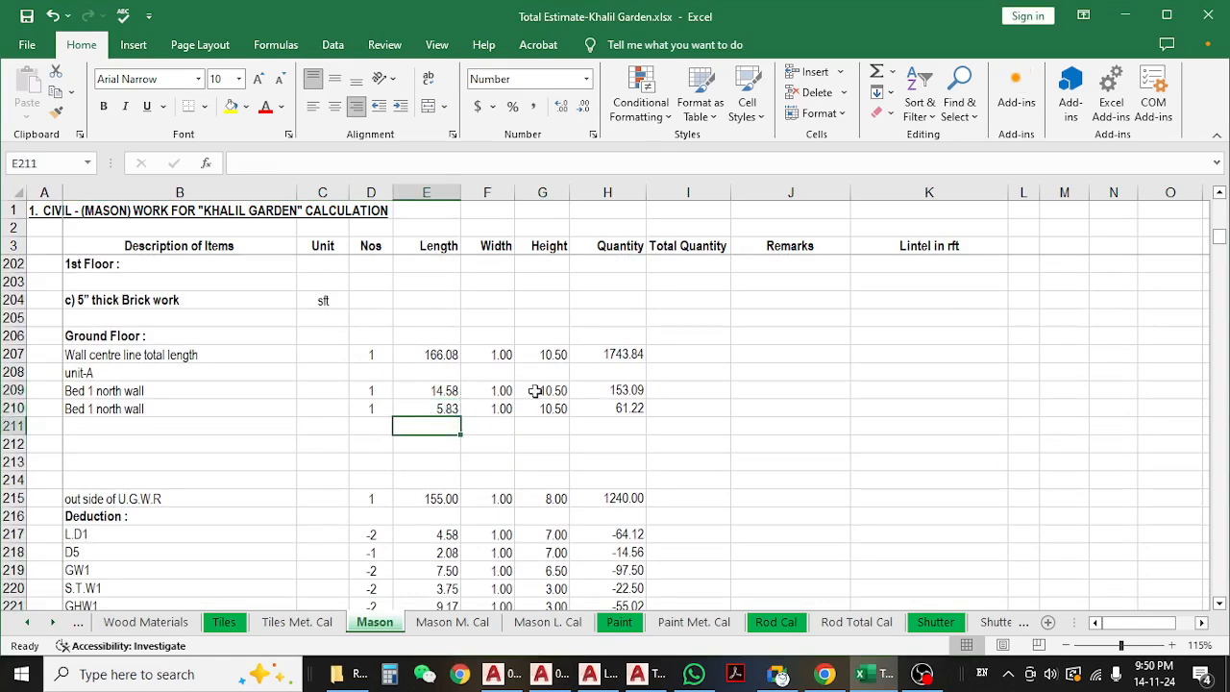
click(535, 391)
click(540, 408)
click(599, 389)
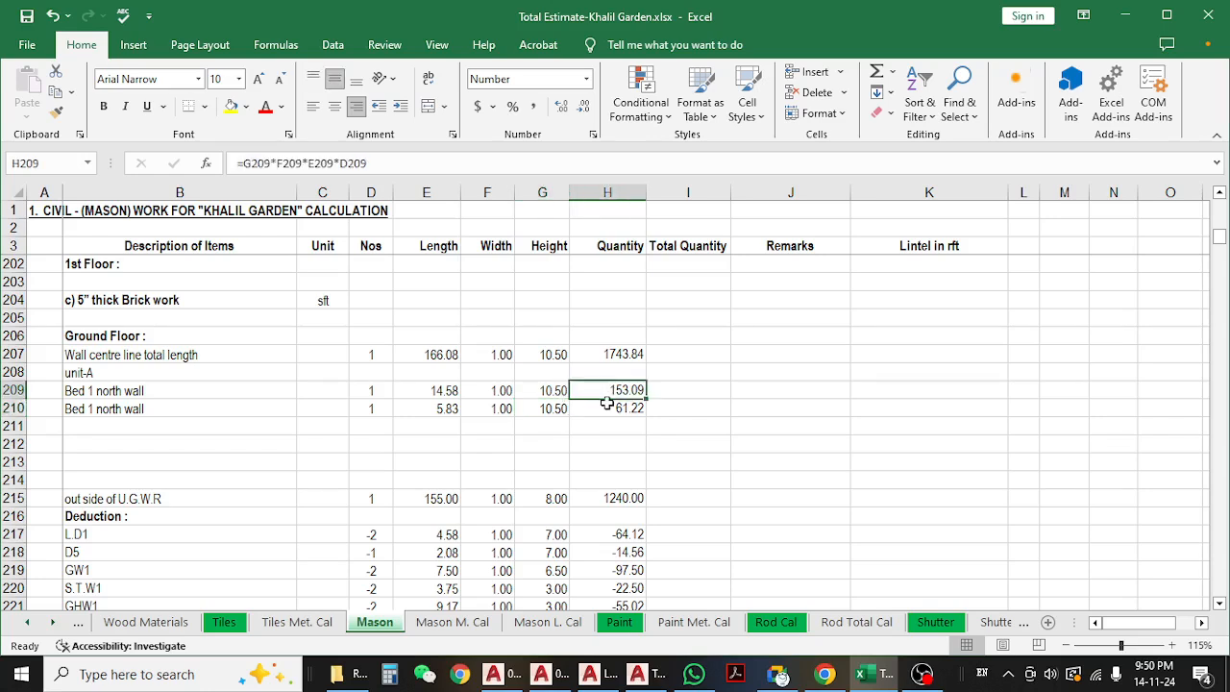
- Check the quantities of the two Bed 1 north wall rows under unit-A and the empty rows below them for further wall entries
click(607, 405)
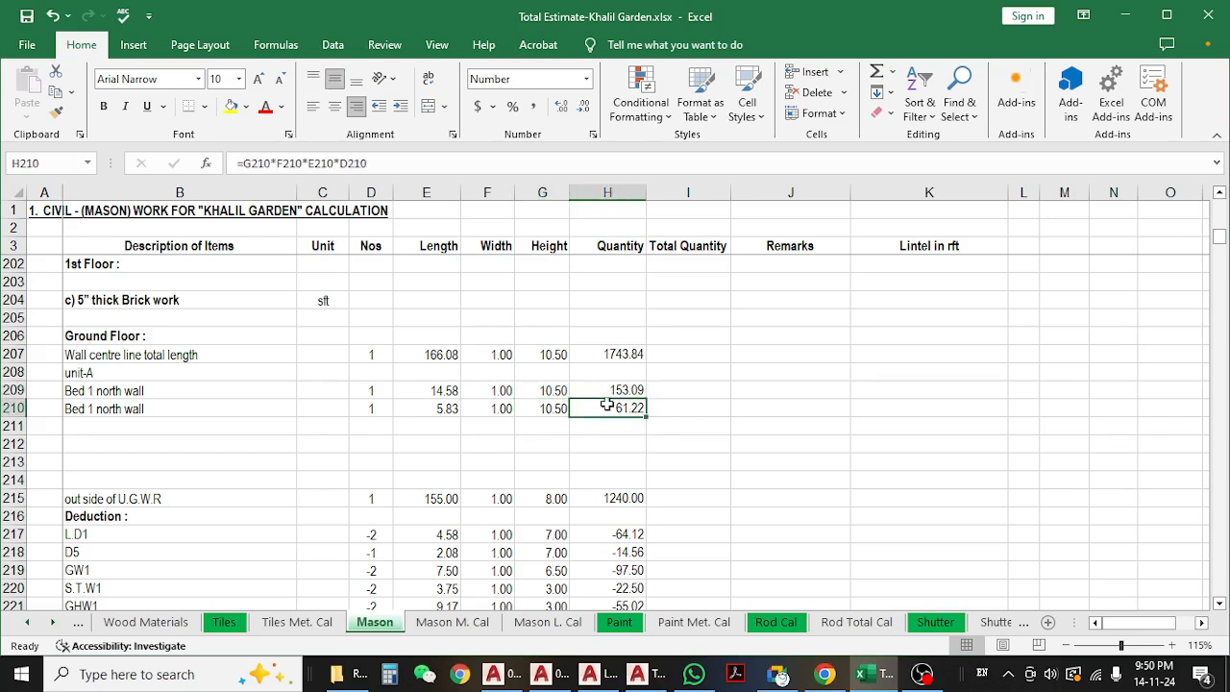
click(495, 407)
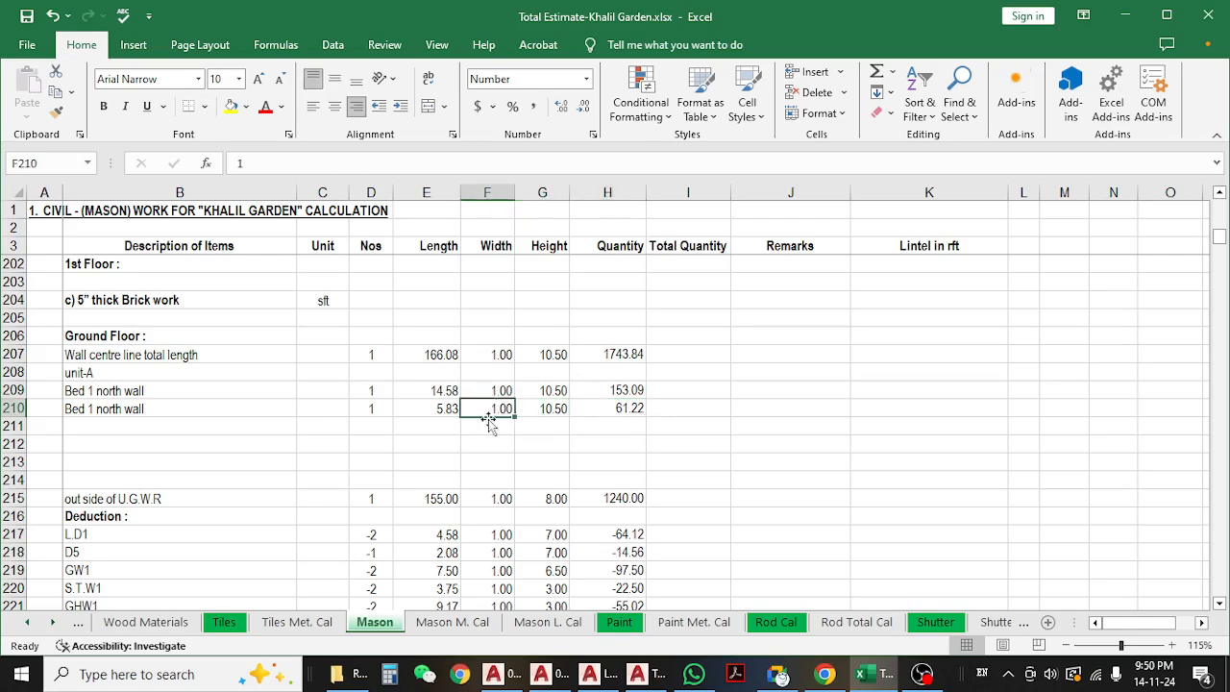
click(573, 389)
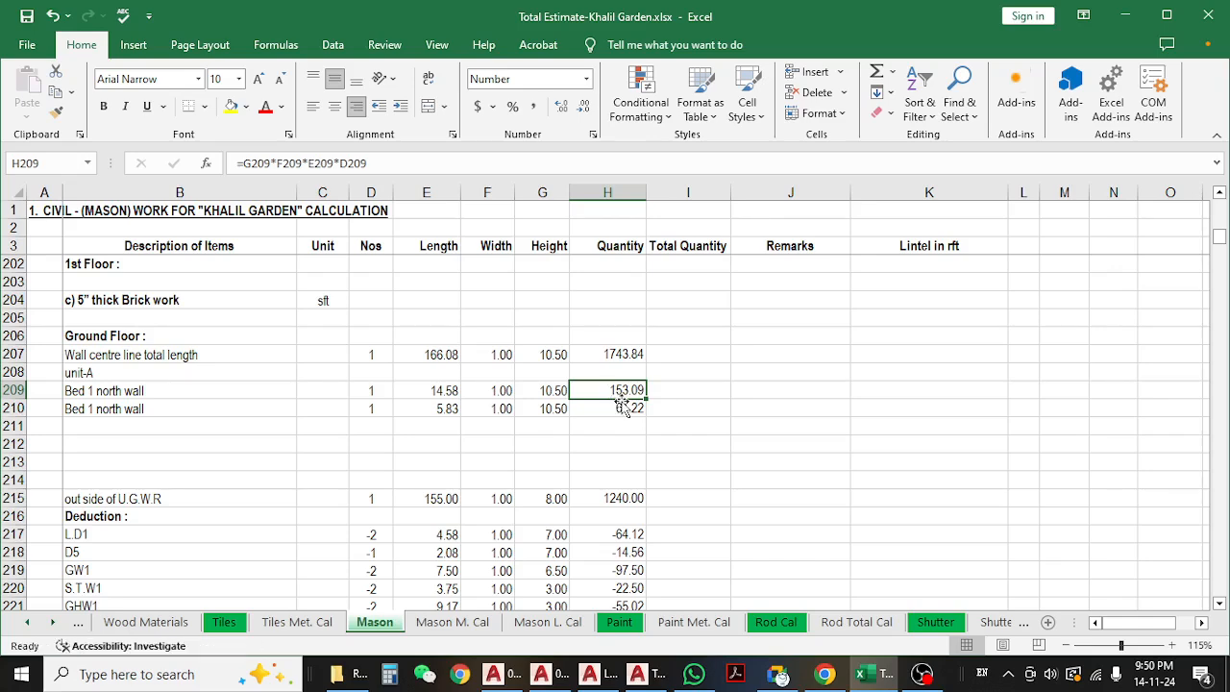
scroll(490, 428, down, 1)
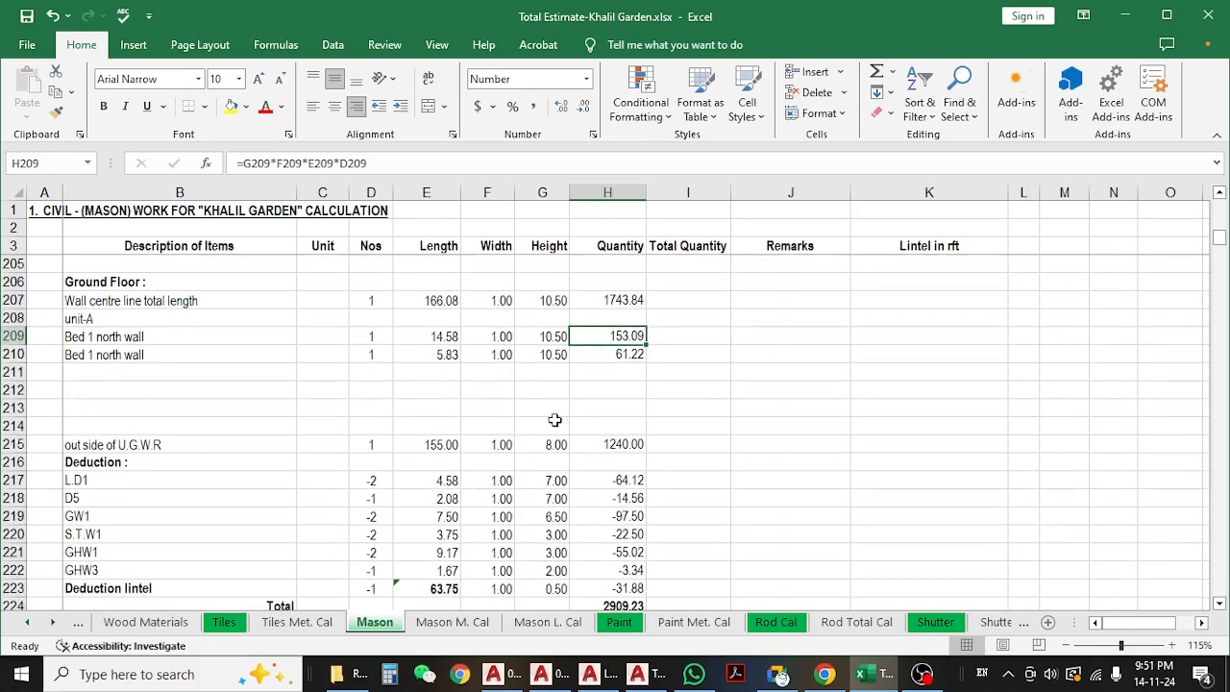
click(12, 372)
click(327, 405)
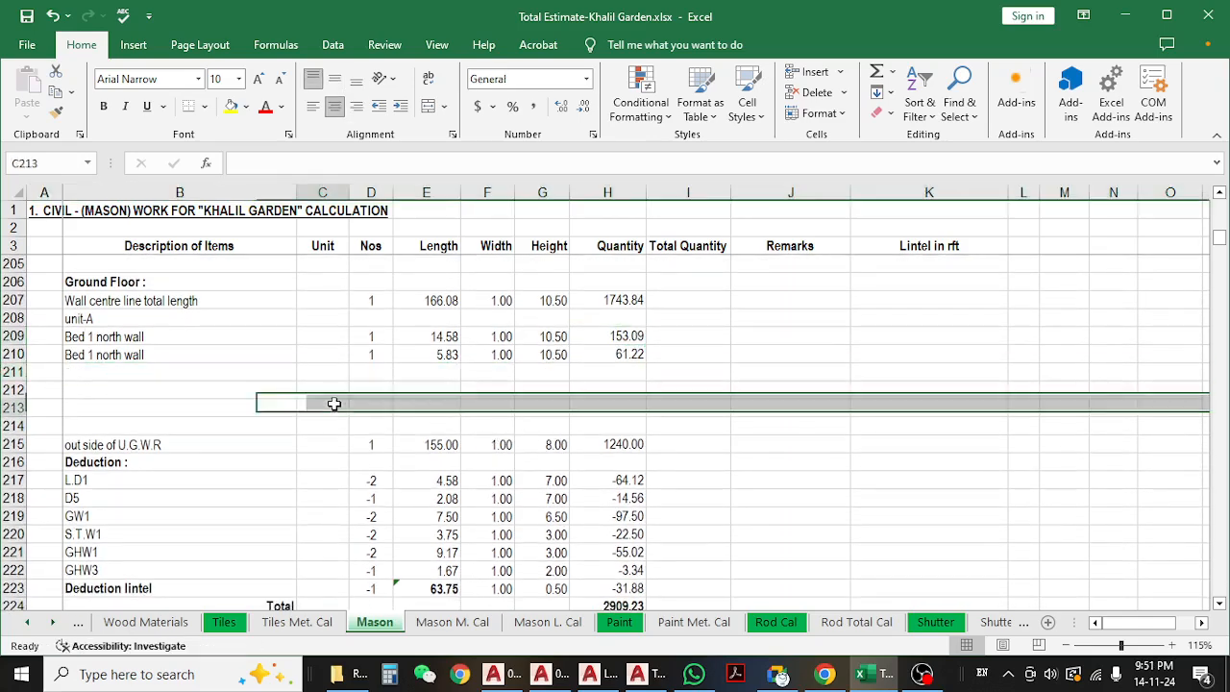
click(11, 372)
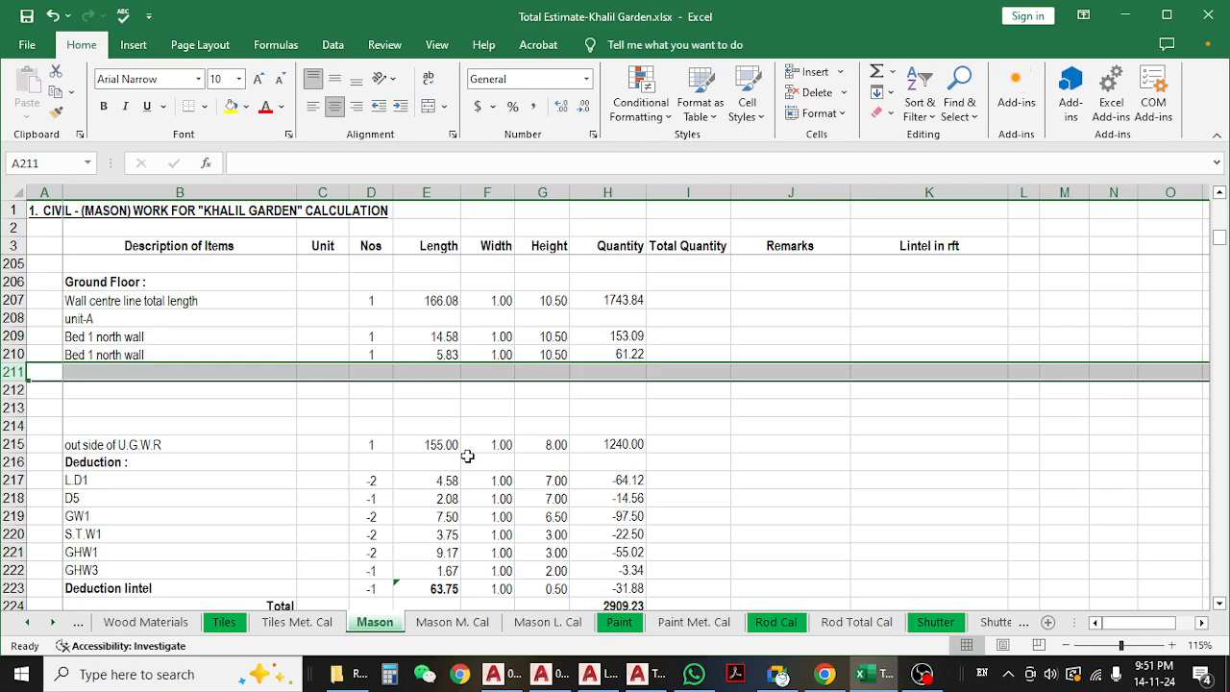
scroll(467, 456, down, 1)
scroll(597, 454, up, 2)
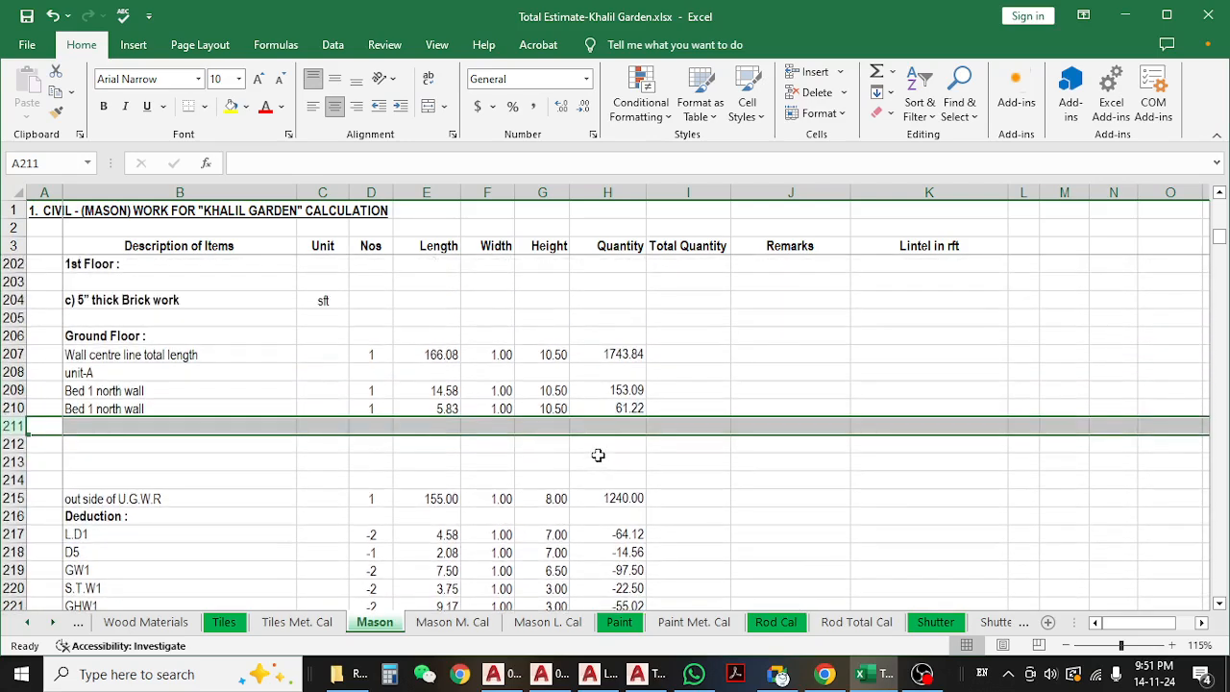
- Insert five blank rows above the GHW3 row in the ground floor deduction list
scroll(597, 455, down, 3)
click(107, 461)
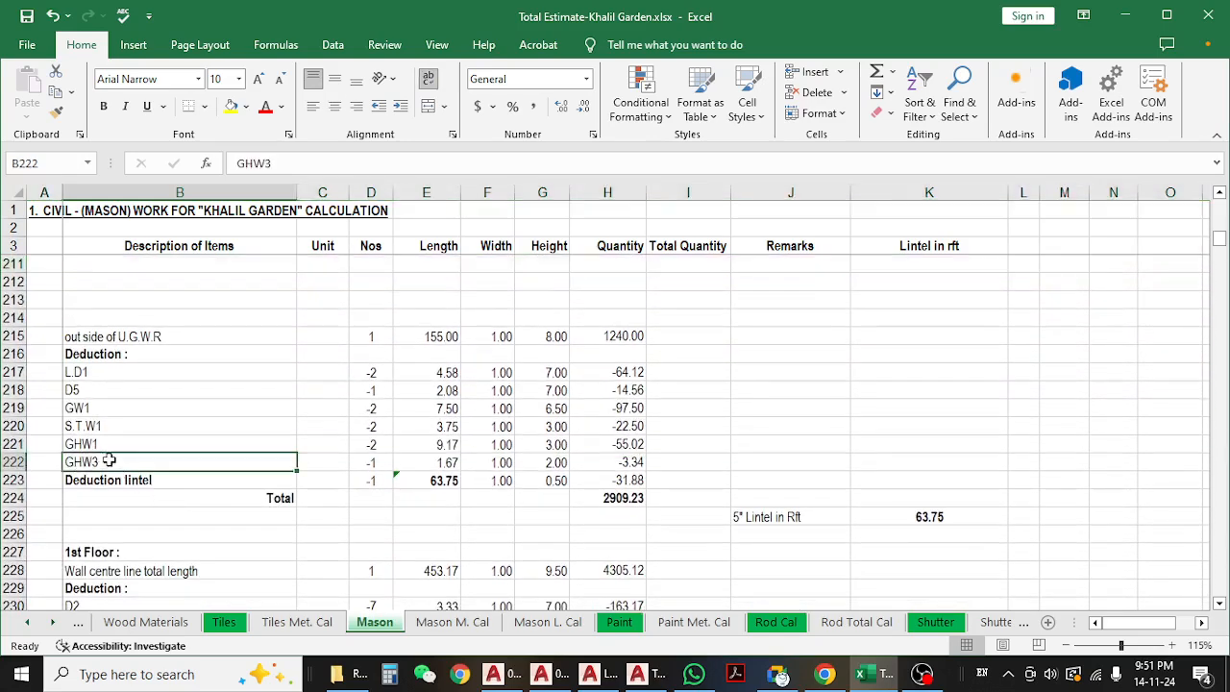
click(11, 462)
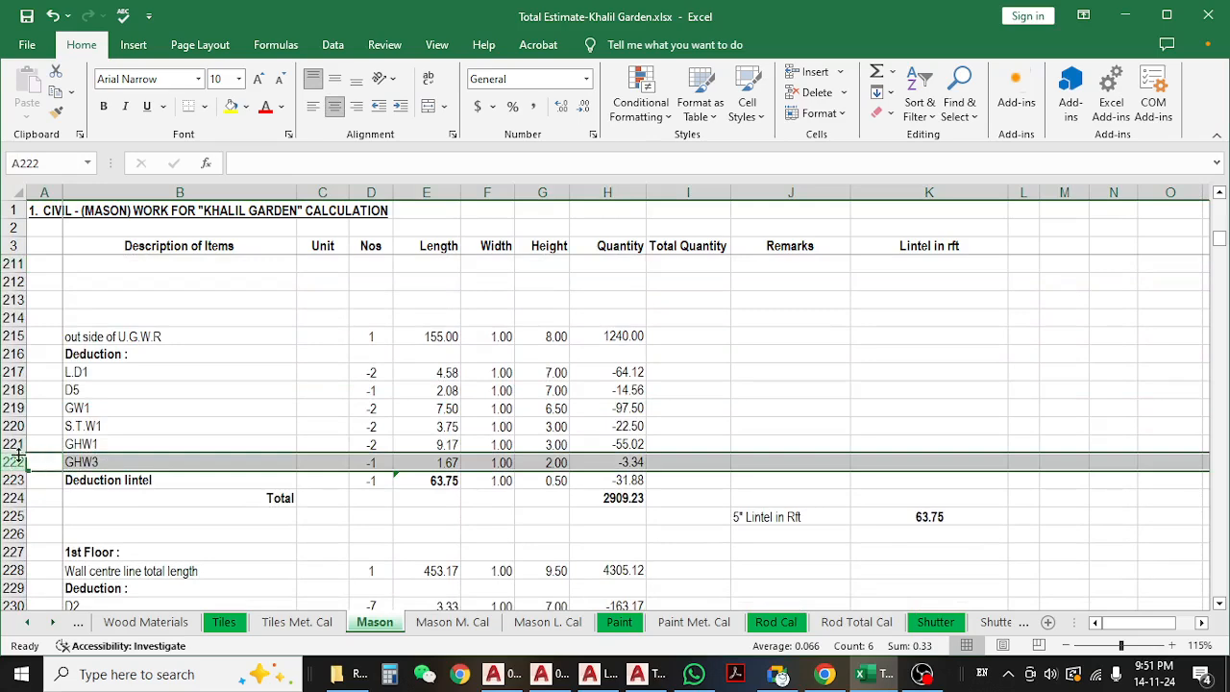
click(112, 477)
click(92, 464)
click(14, 461)
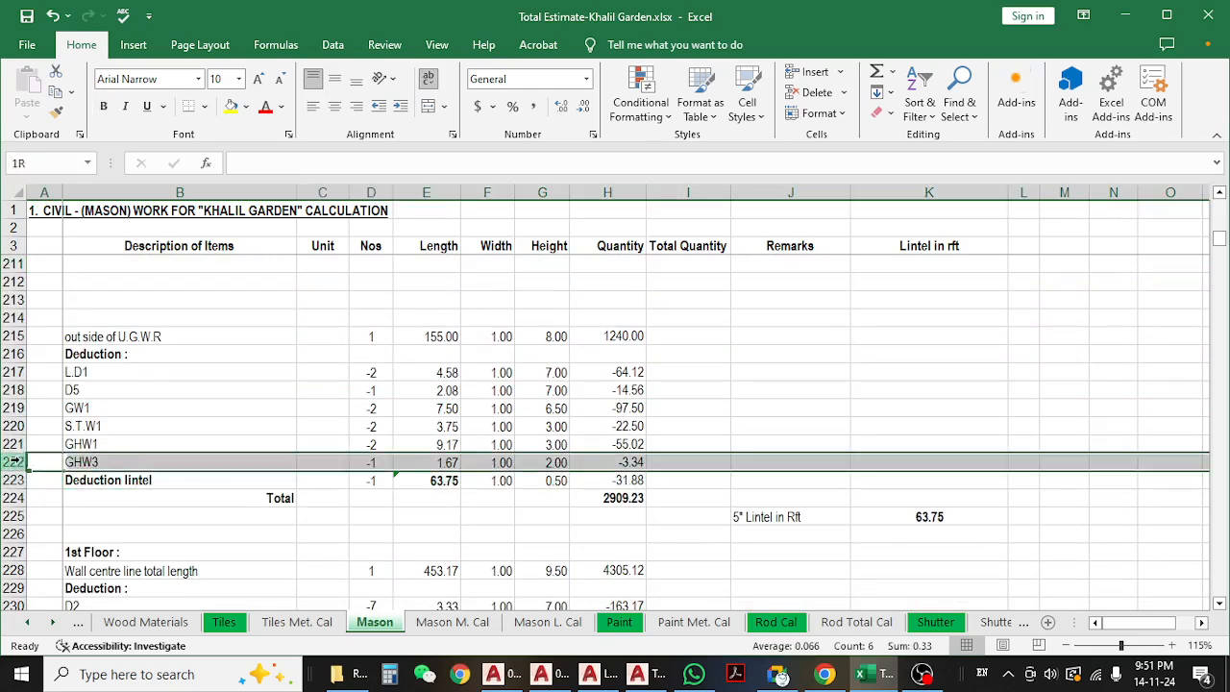
key(ctrl+shift+equal)
key(ctrl+shift+equal)
key(ctrl+shift+equal)
key(ctrl+shift+equal)
key(ctrl+shift+equal)
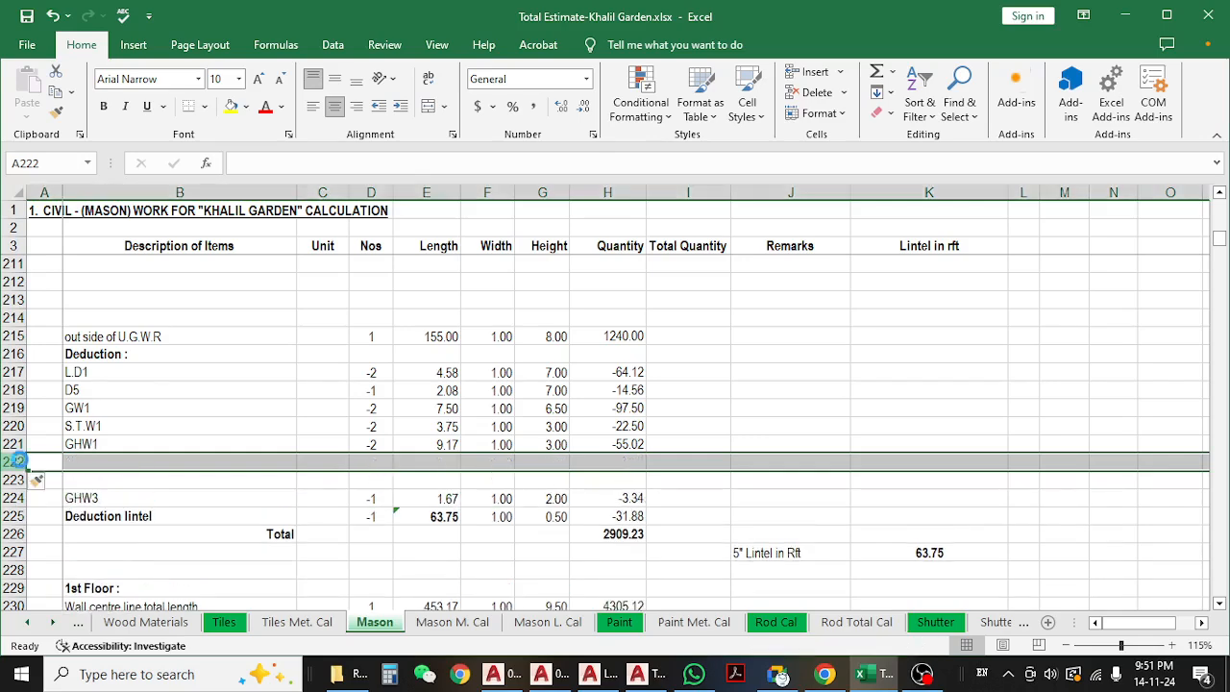
- Inspect the Deduction lintel length formula and the deduction ranges it references across the inserted rows
click(432, 570)
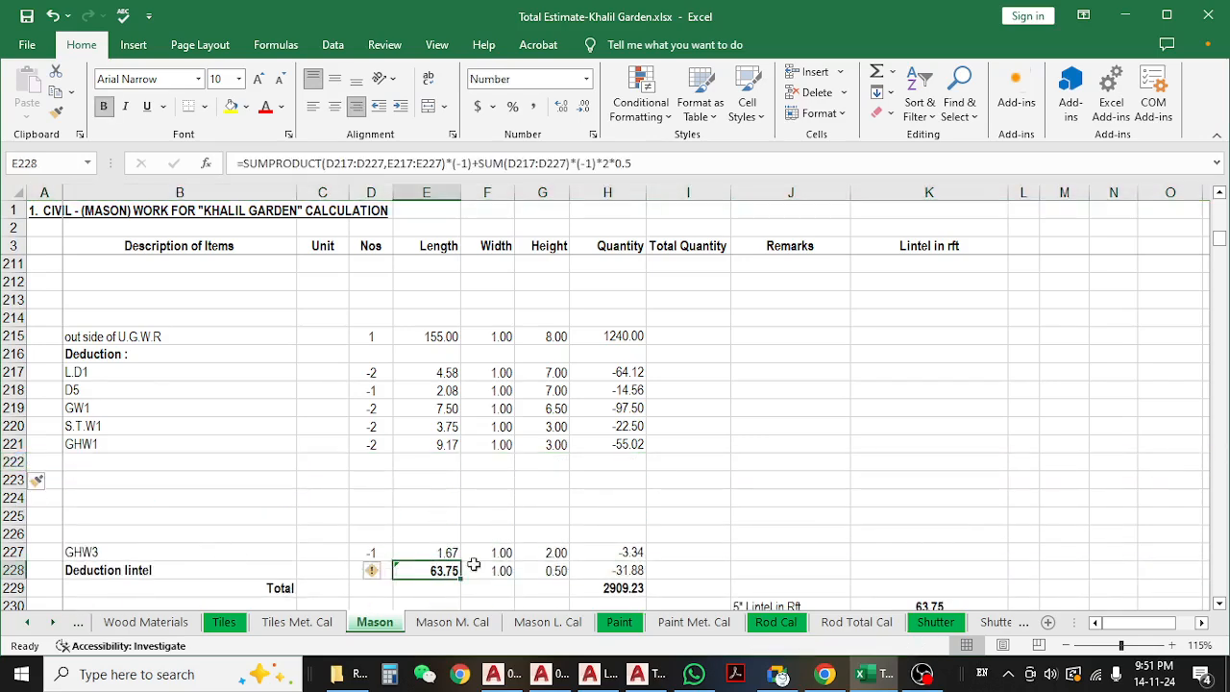
click(604, 588)
click(445, 573)
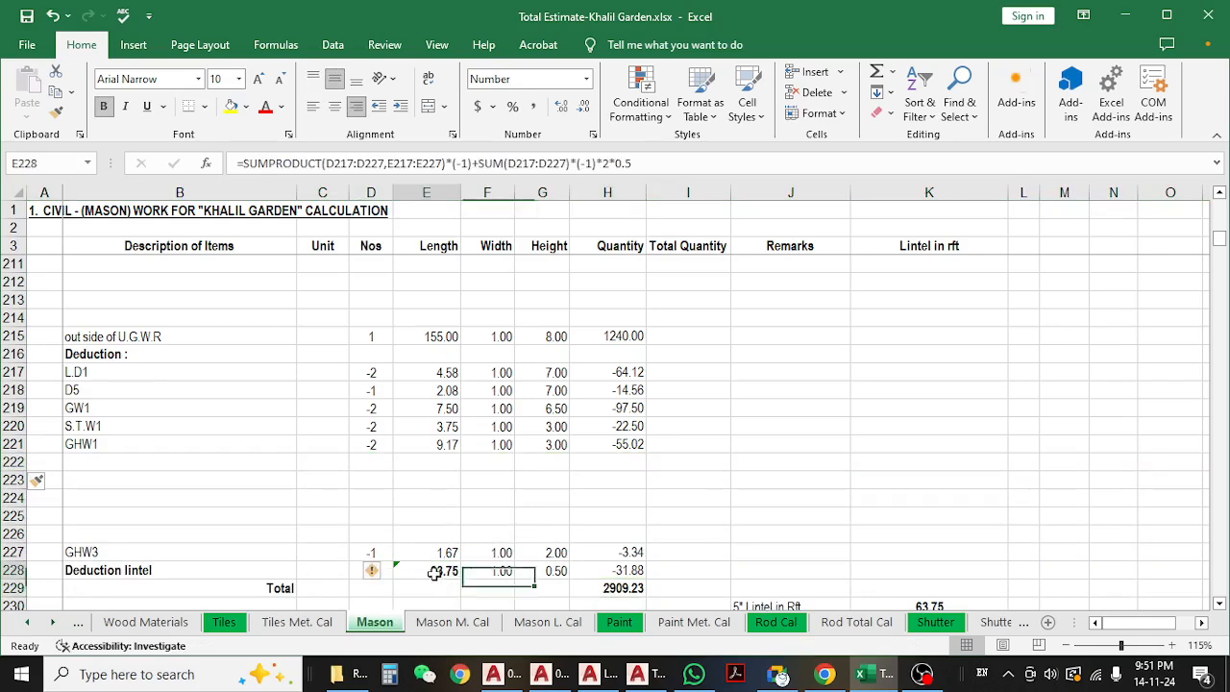
click(392, 163)
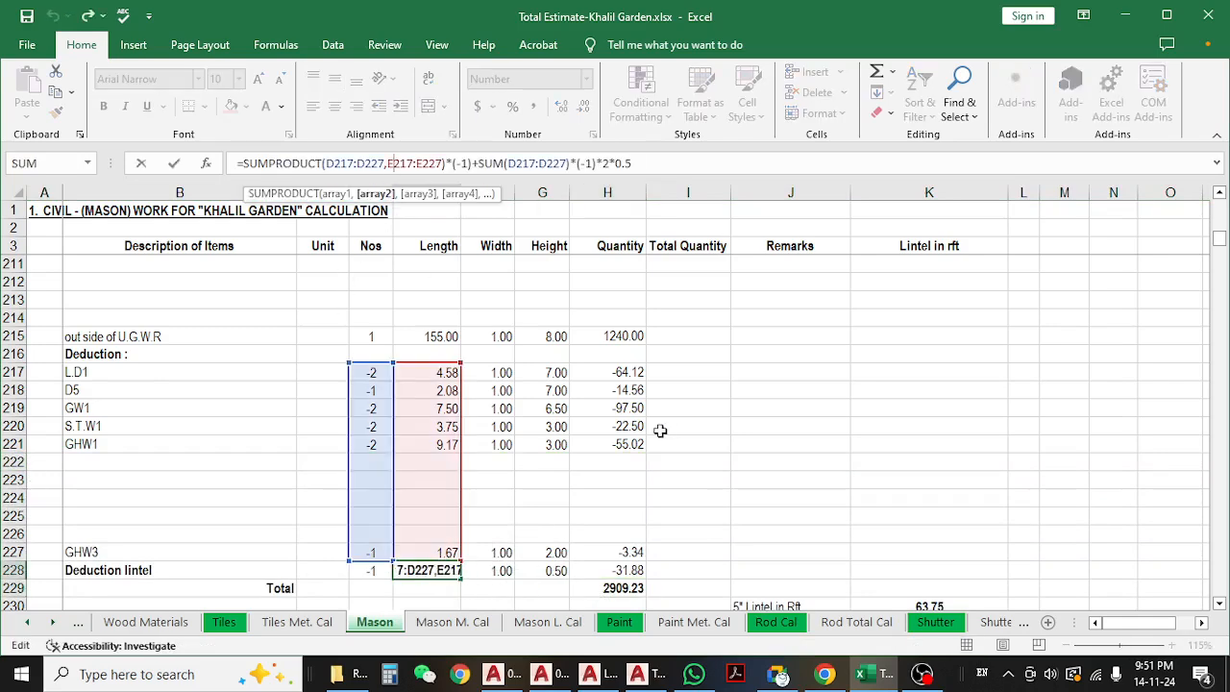
key(Escape)
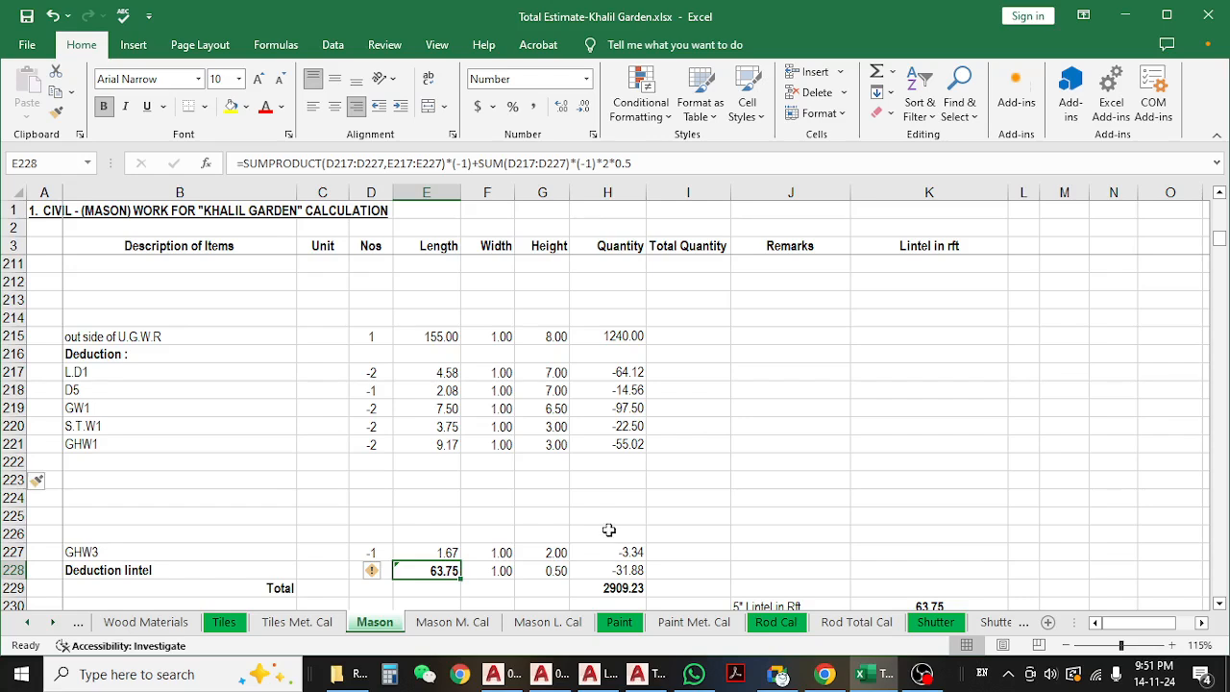
- Undo the row insertions above GHW3 in the ground floor deduction list
click(8, 479)
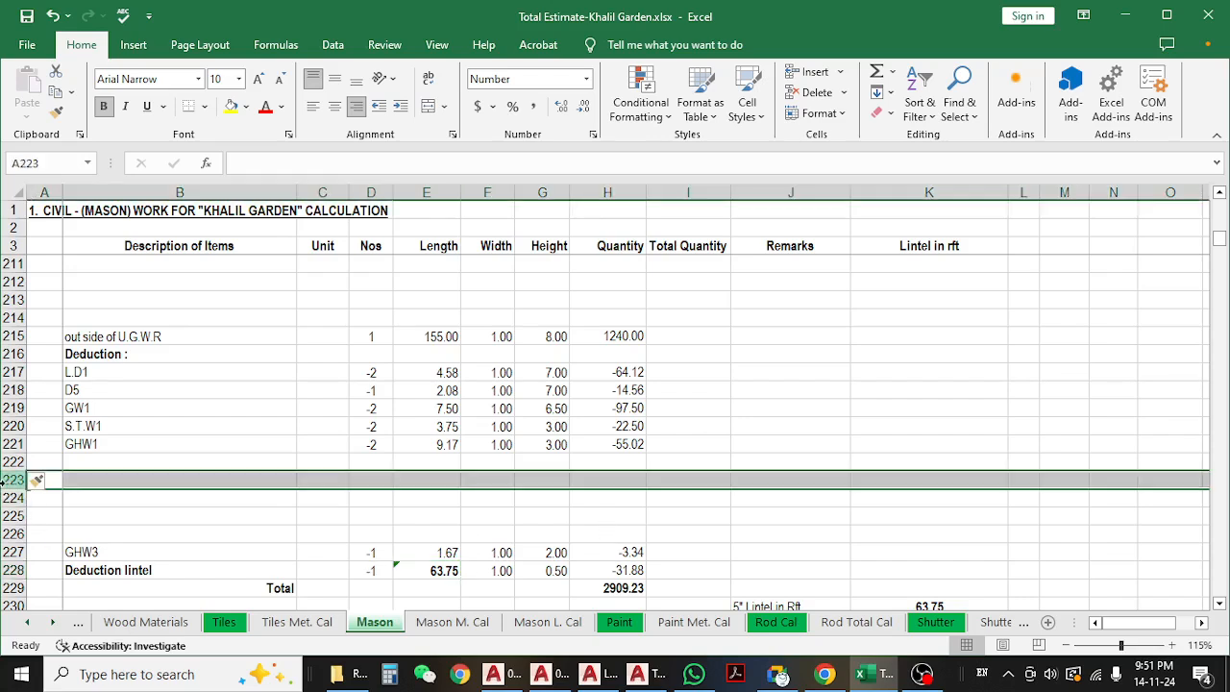
click(305, 498)
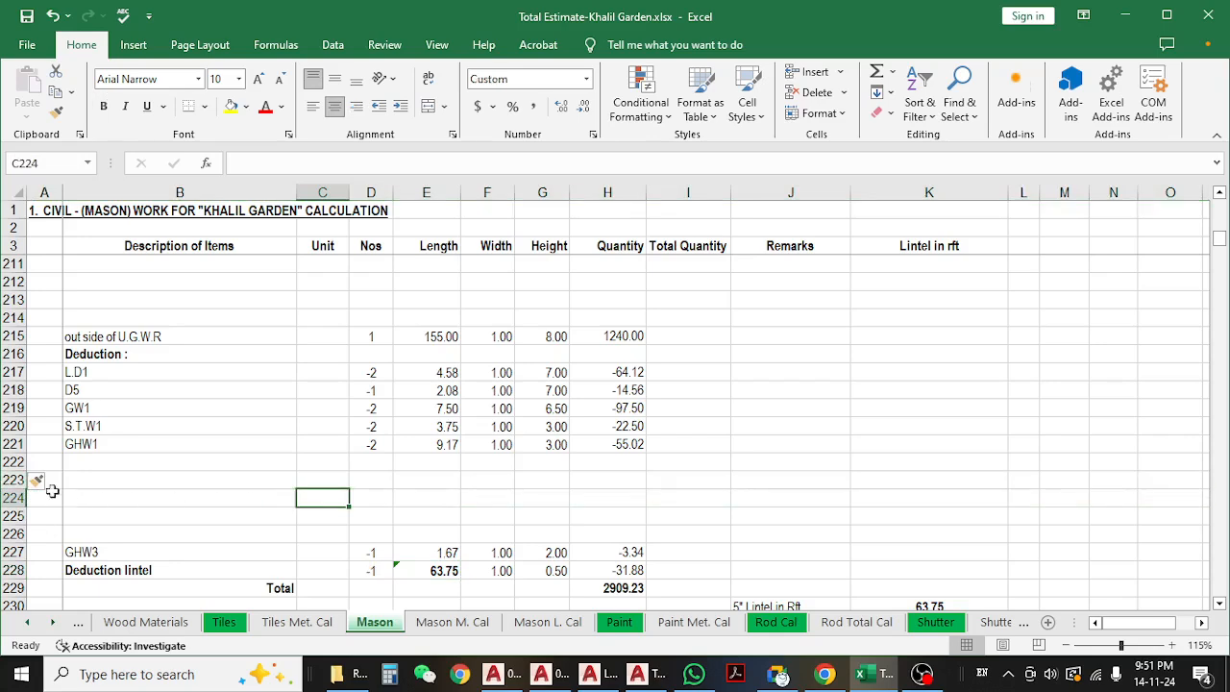
click(11, 479)
key(ctrl+z)
key(ctrl+z)
key(ctrl+z)
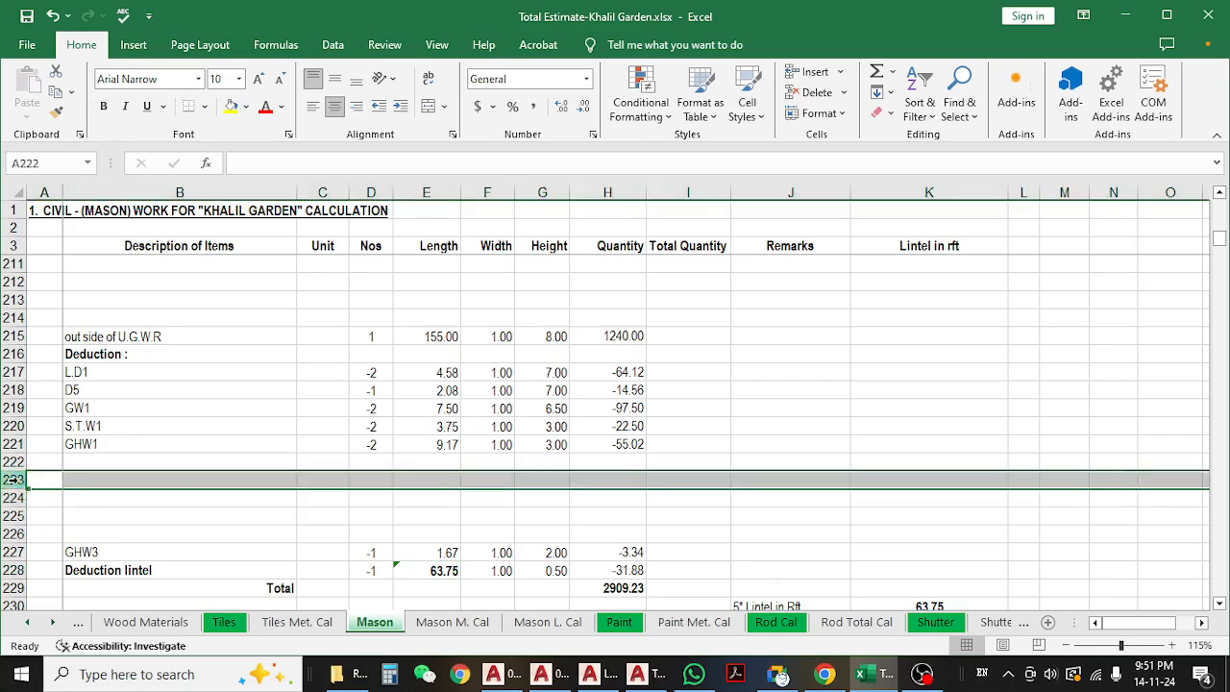
key(ctrl+z)
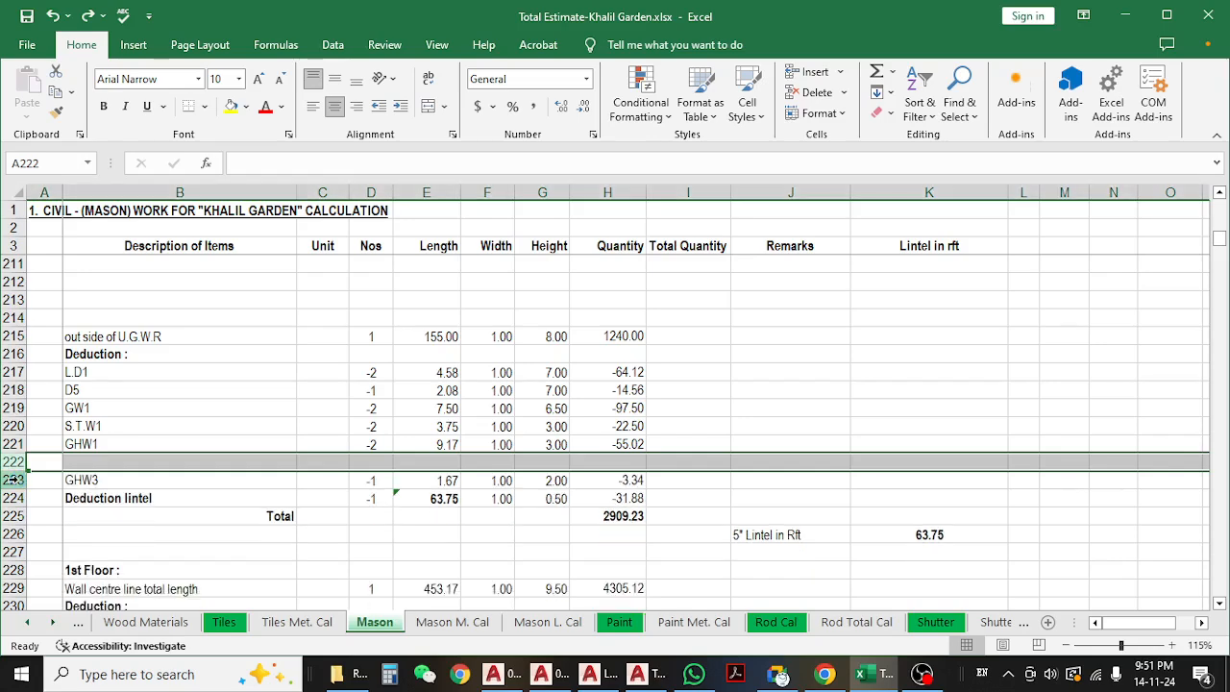
key(ctrl+z)
click(371, 551)
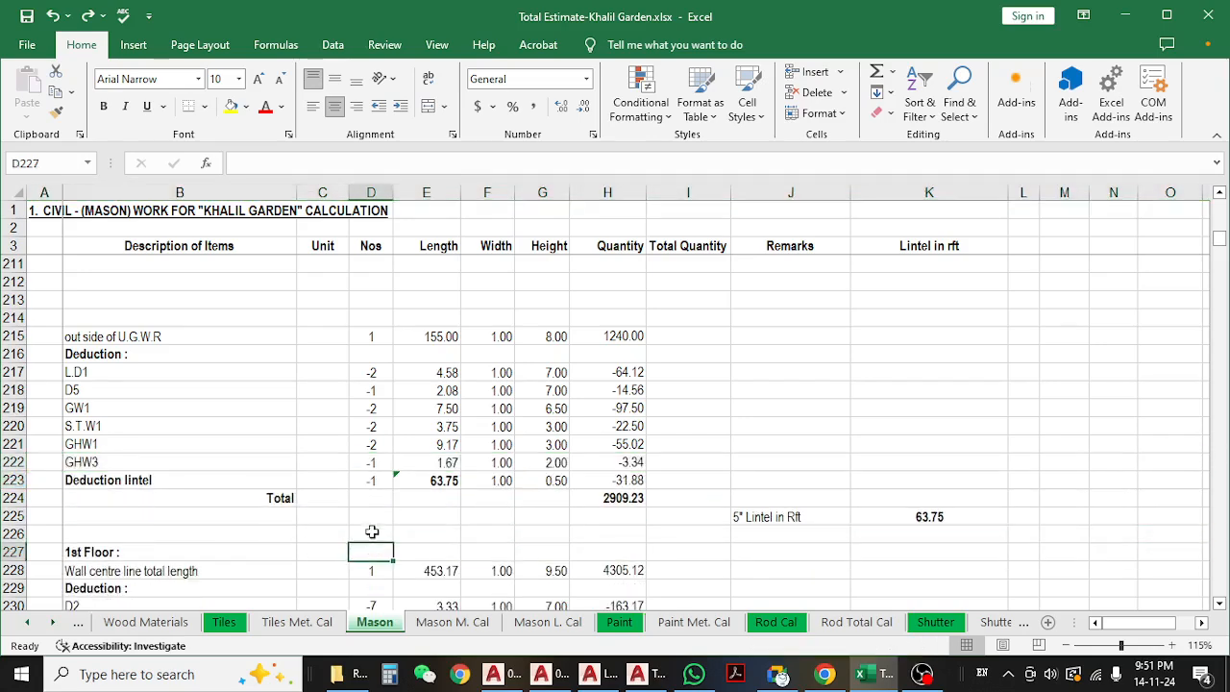
- Review the ground and 1st floor 5" brickwork rows with their deductions, and the upper floor and roof top rows above them
scroll(374, 519, up, 2)
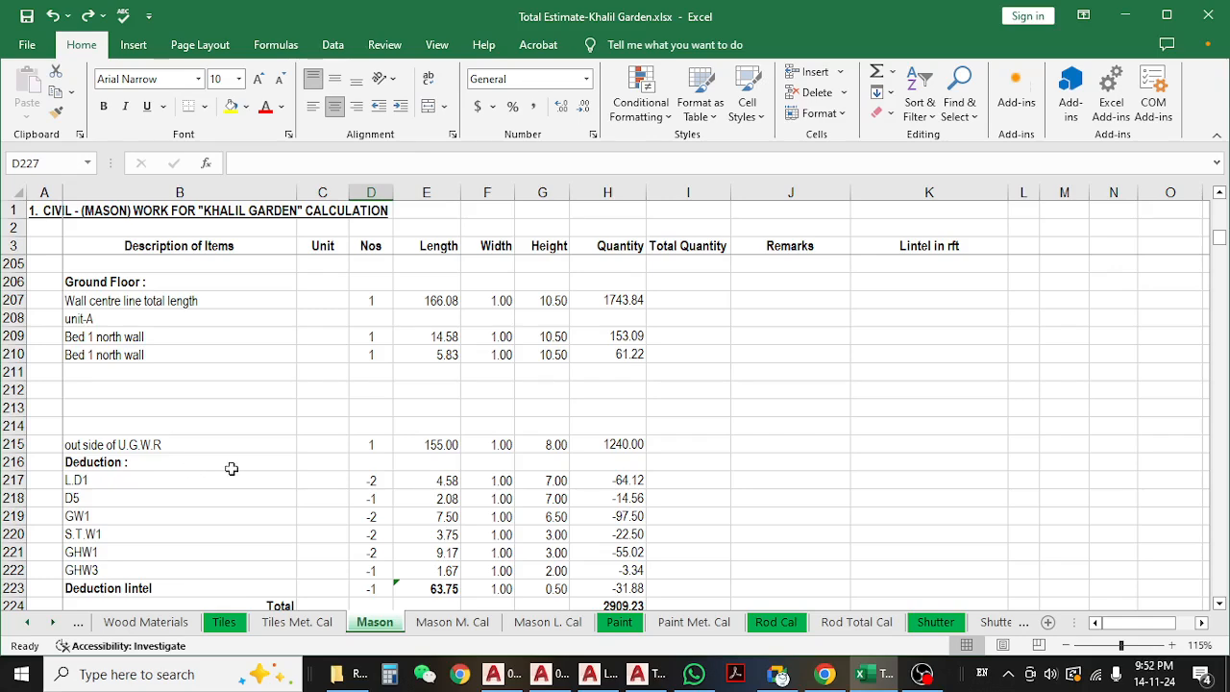
scroll(299, 443, down, 6)
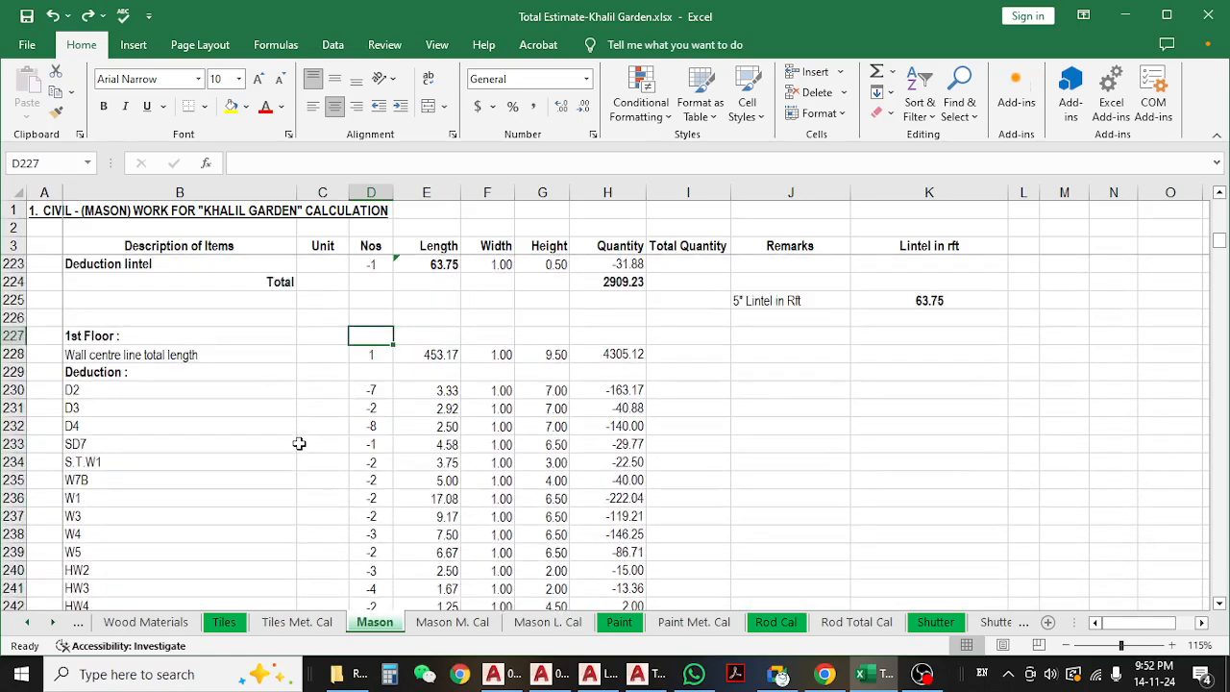
scroll(298, 443, up, 3)
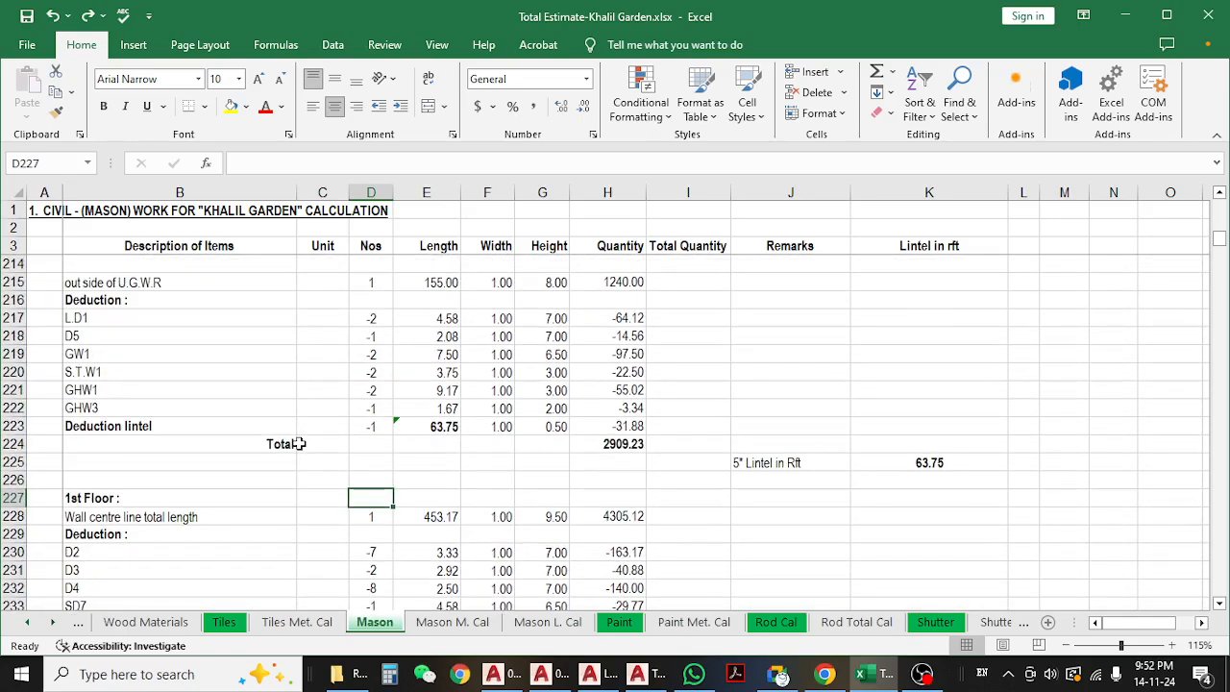
click(363, 519)
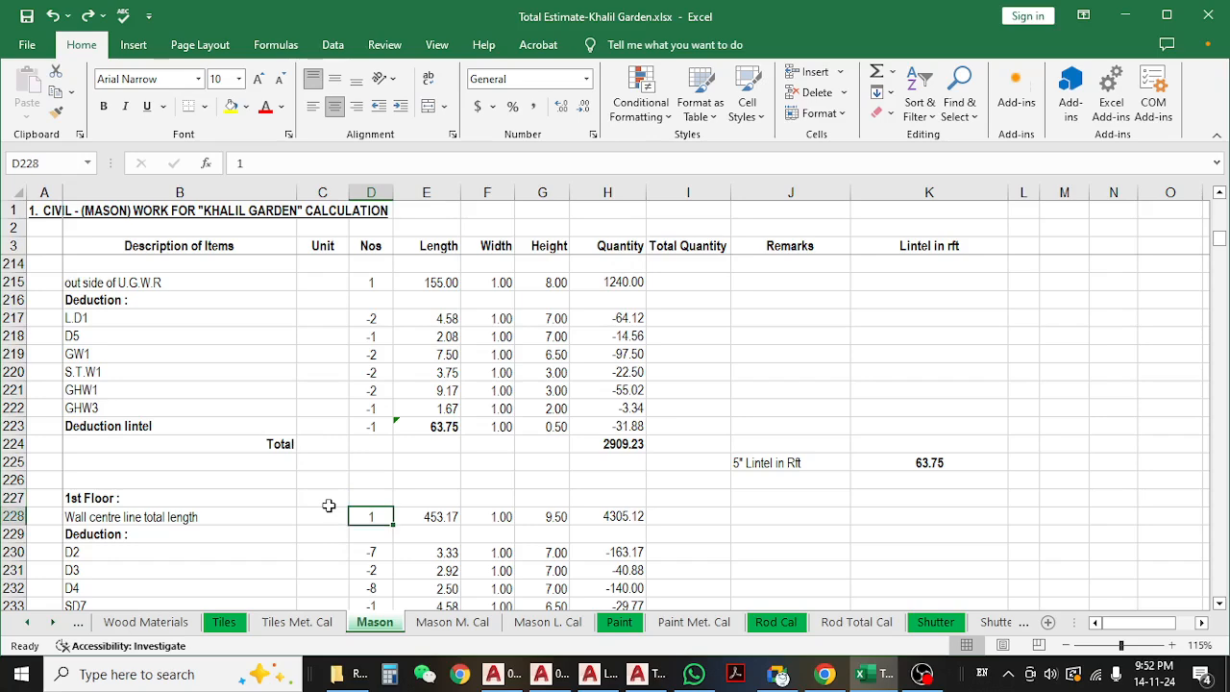
scroll(328, 506, up, 10)
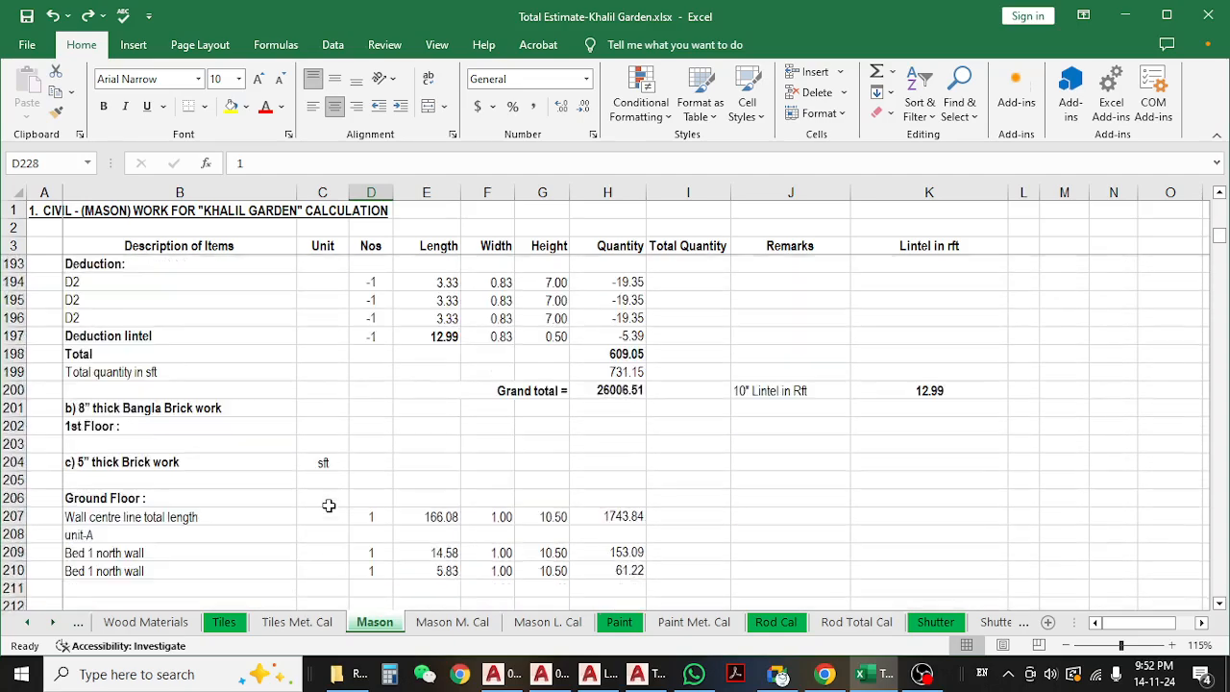
scroll(329, 505, up, 3)
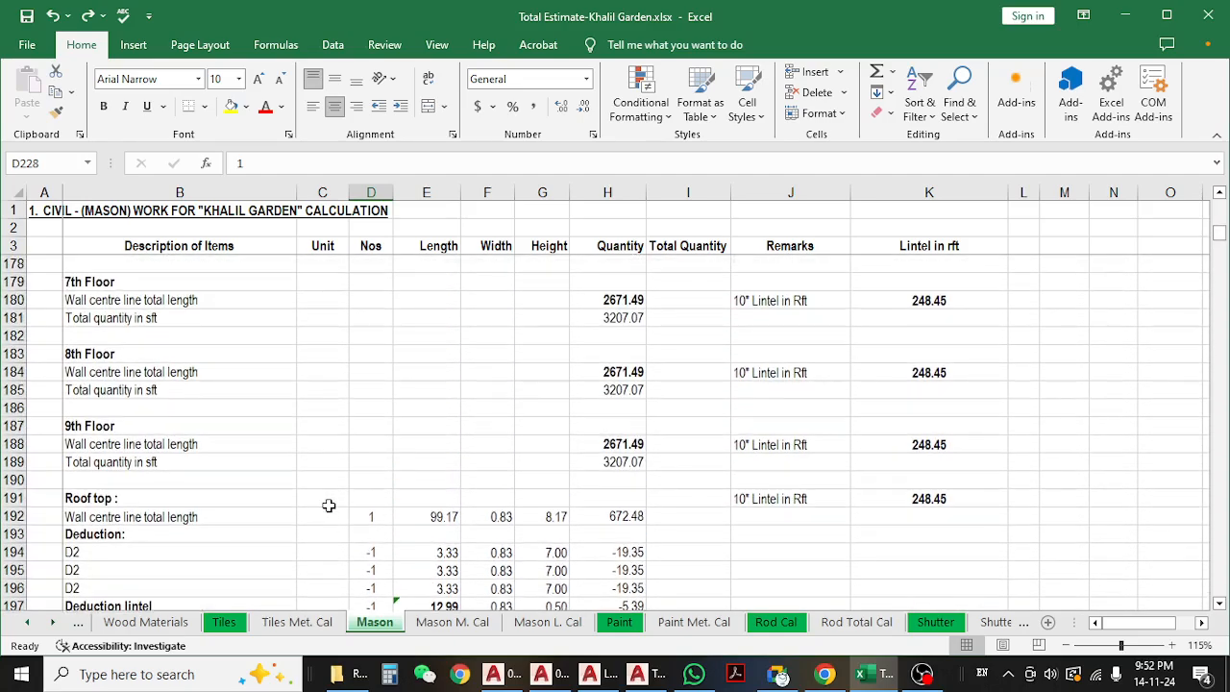
- Switch to the AutoCAD working drawing and look across its row of floor plans, including the drawing rooms and lift lobby
click(1125, 15)
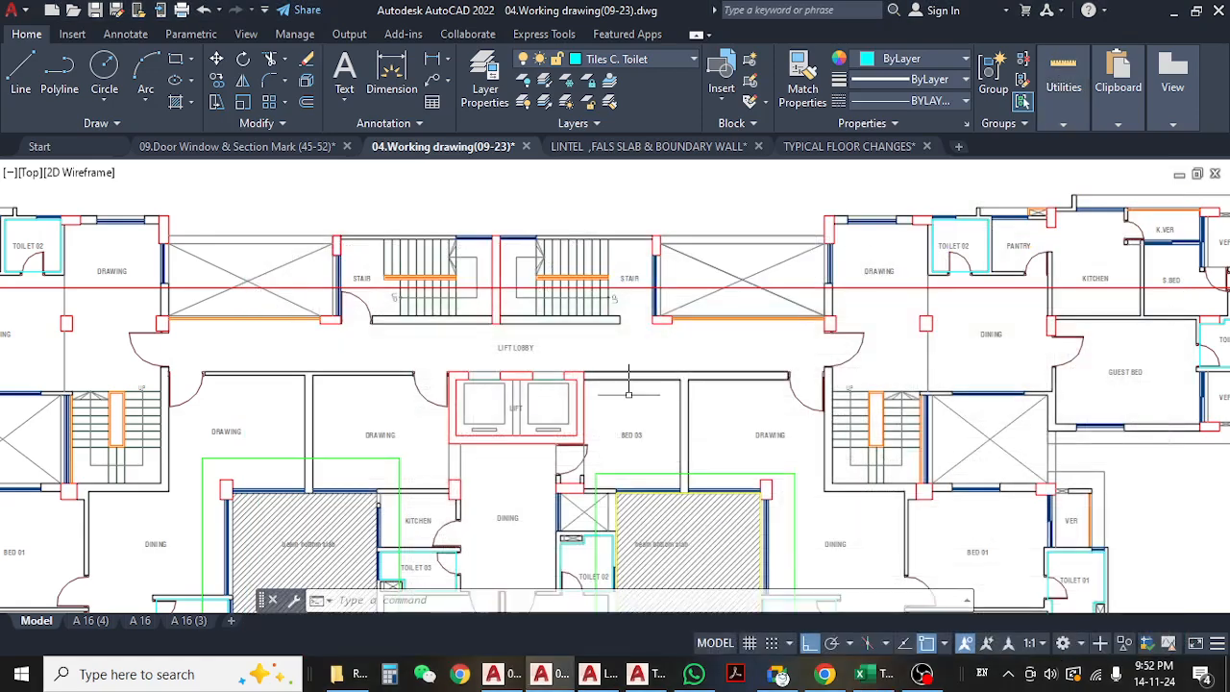
scroll(588, 359, down, 6)
middle_drag(777, 393, 582, 419)
scroll(839, 365, up, 10)
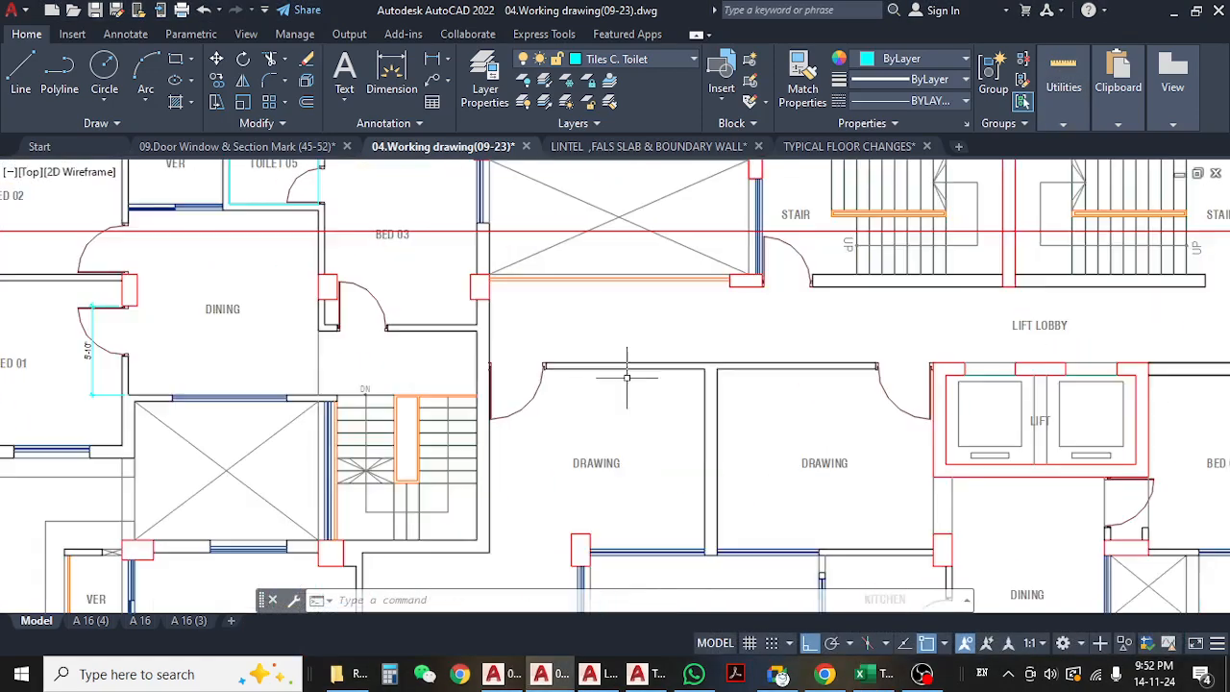
scroll(590, 402, down, 8)
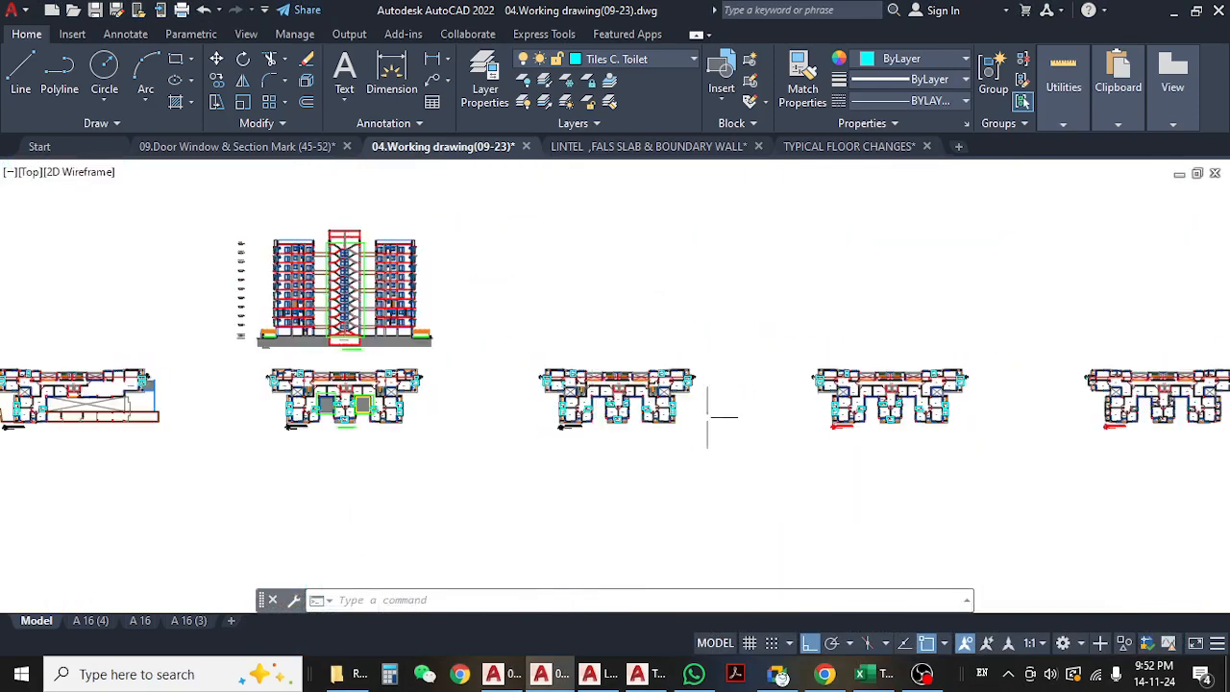
middle_drag(574, 427, 497, 430)
scroll(818, 352, up, 4)
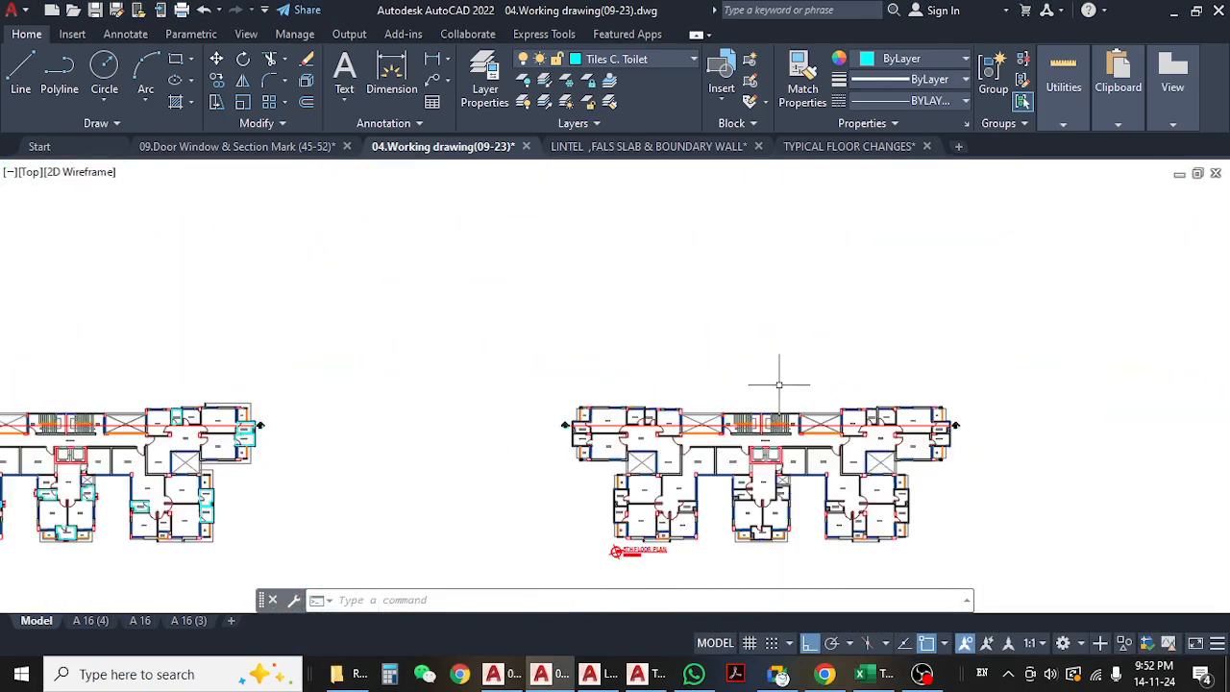
- Switch to File Explorer, go back to Drawings & Doc and open the folder RE 00 KHOLIL GARDEN 02 07 2015 Final
key(alt+Tab)
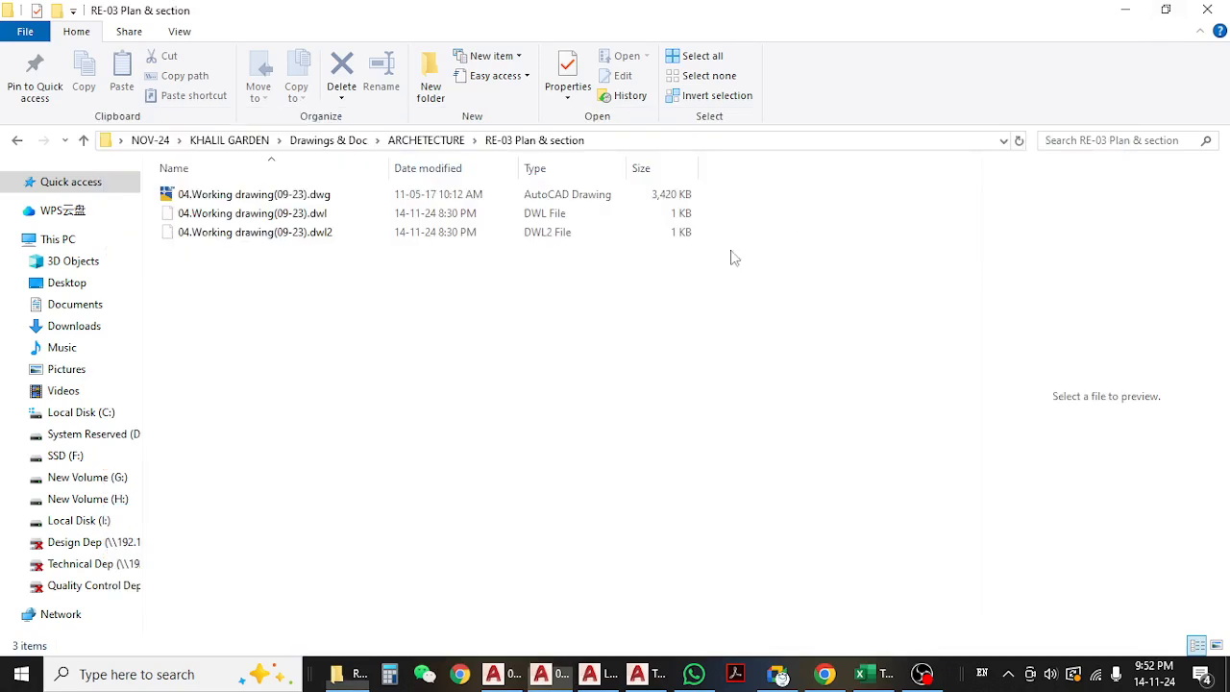
click(17, 140)
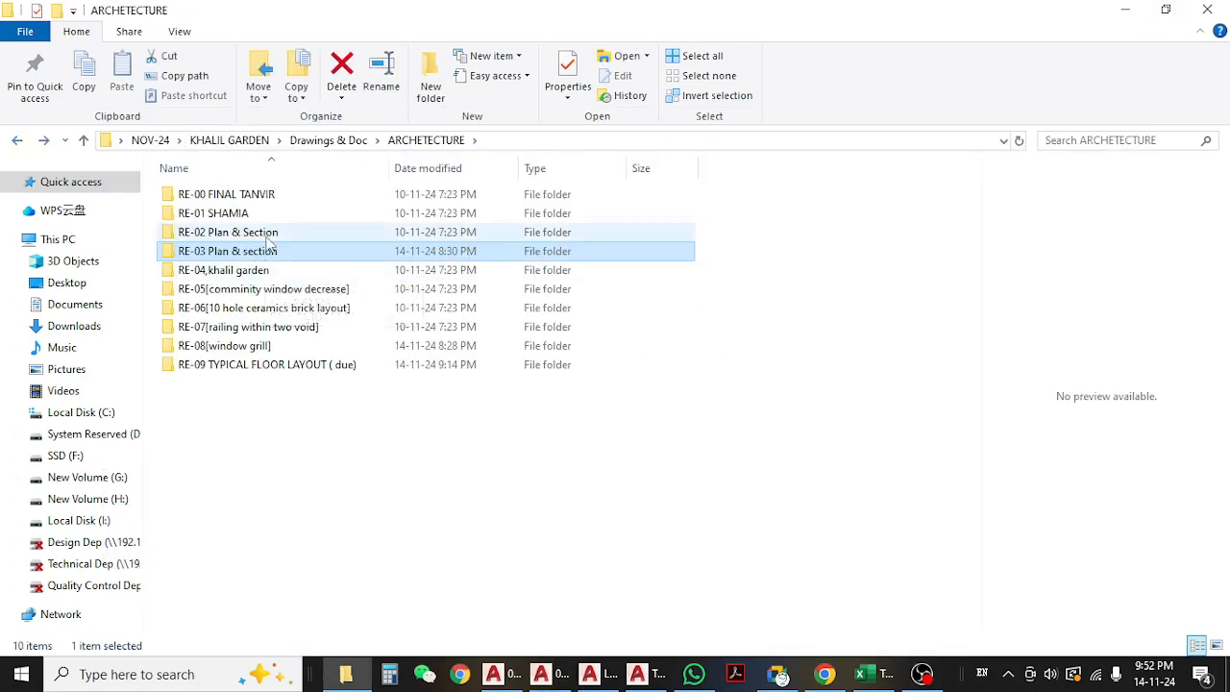
click(267, 238)
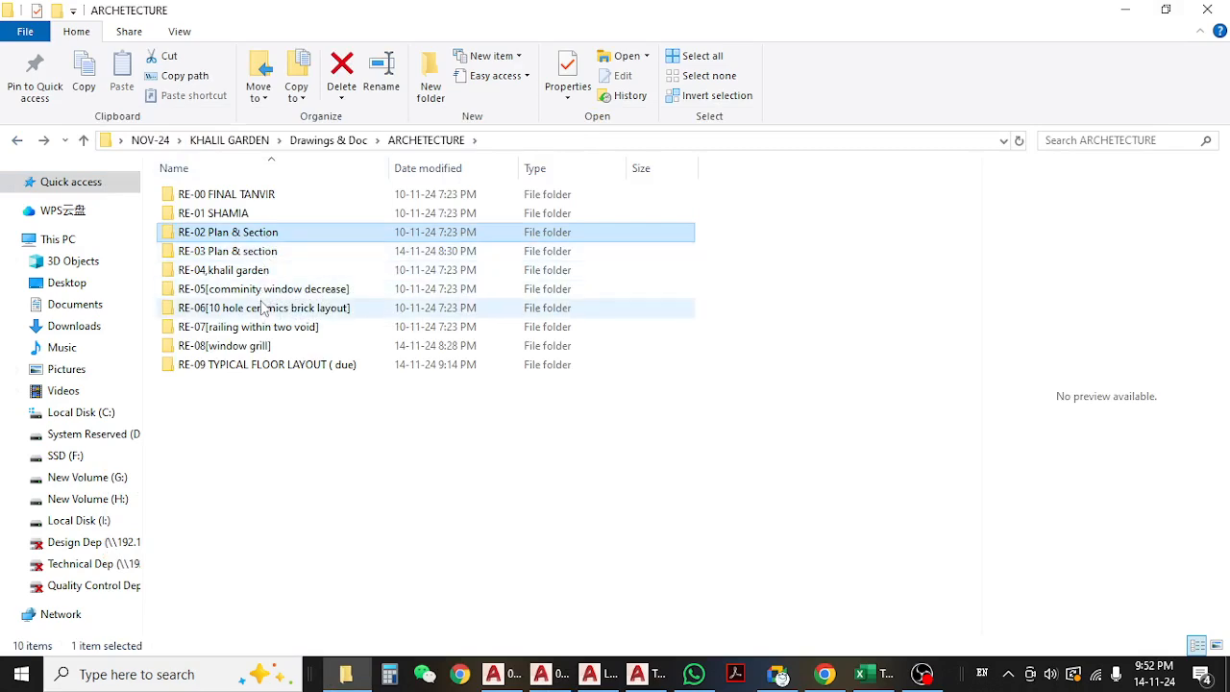
click(18, 140)
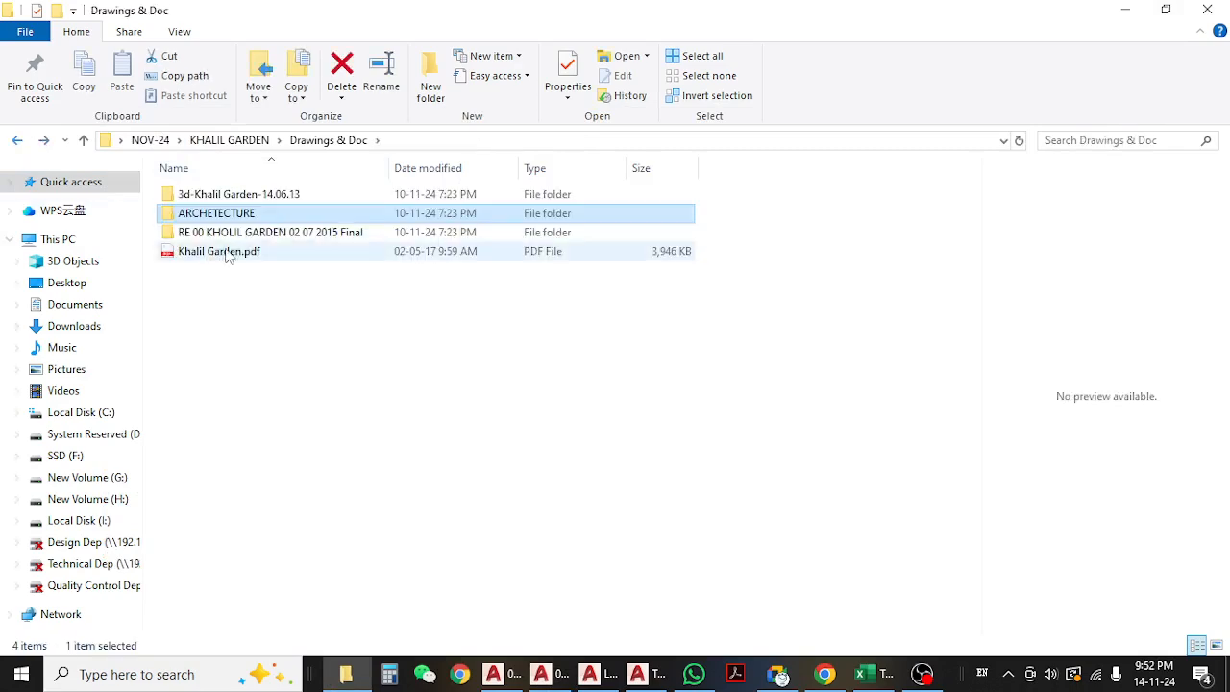
click(233, 196)
double_click(216, 240)
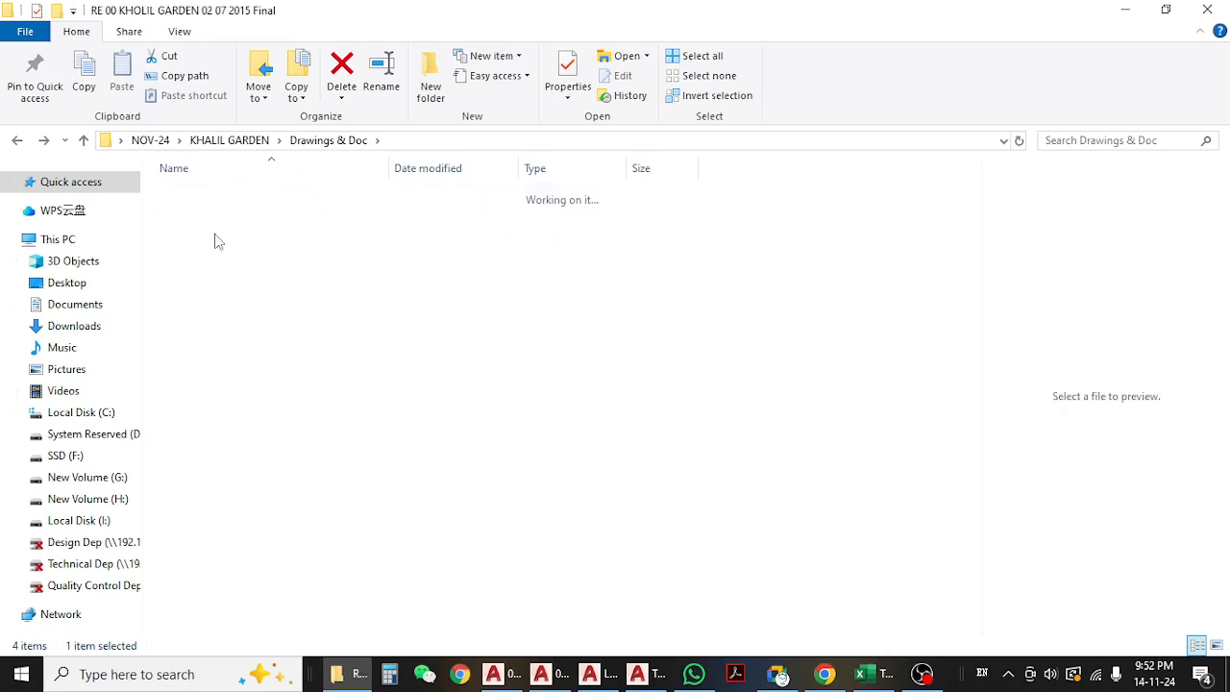
- Go back to Drawings & Doc and open the folder ARCHETECTURE, followed by its subfolder RE-03 Plan & section
click(16, 141)
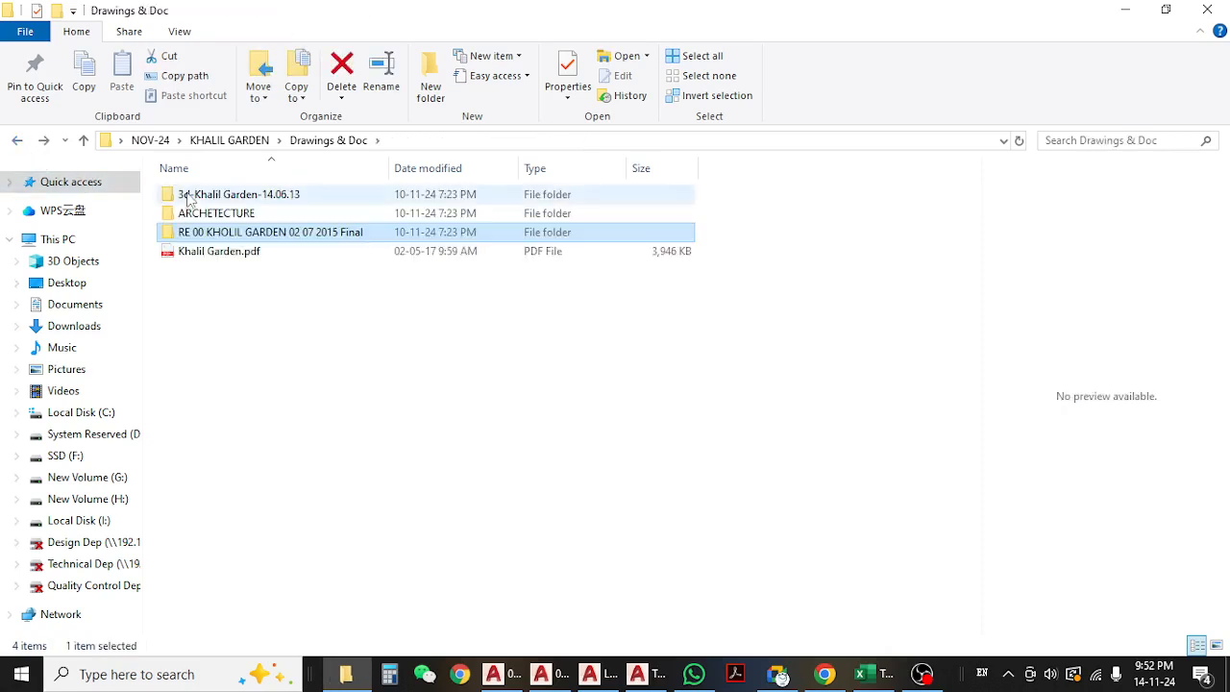
double_click(197, 213)
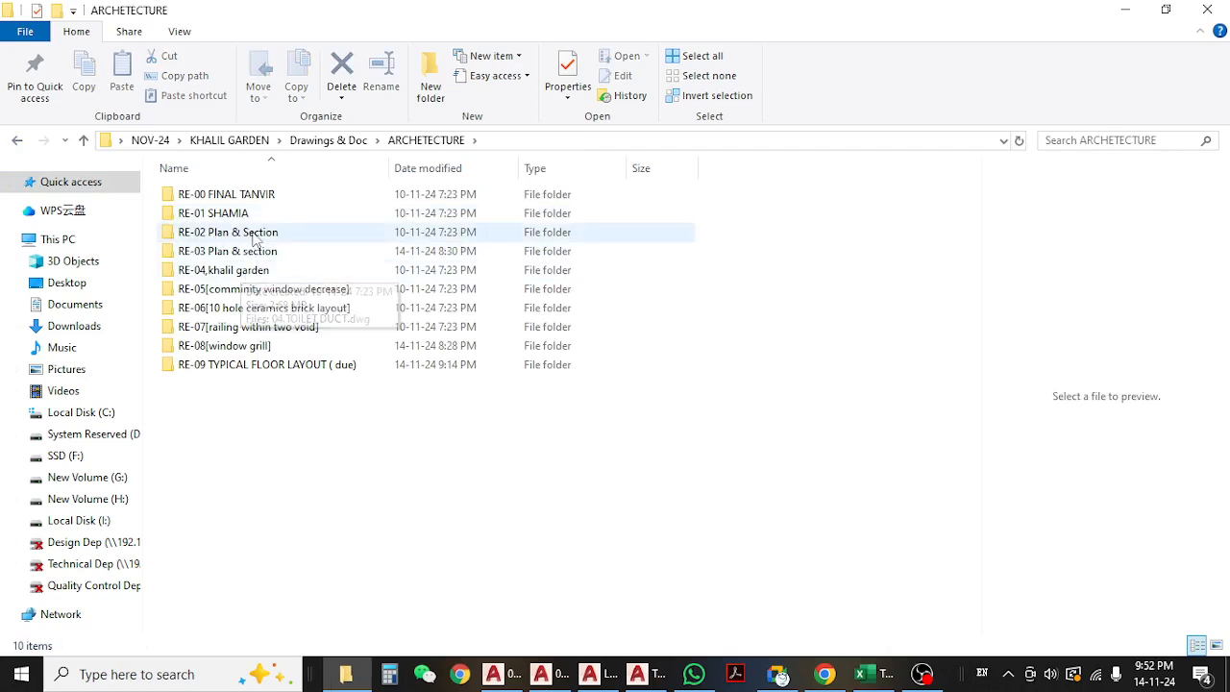
click(248, 252)
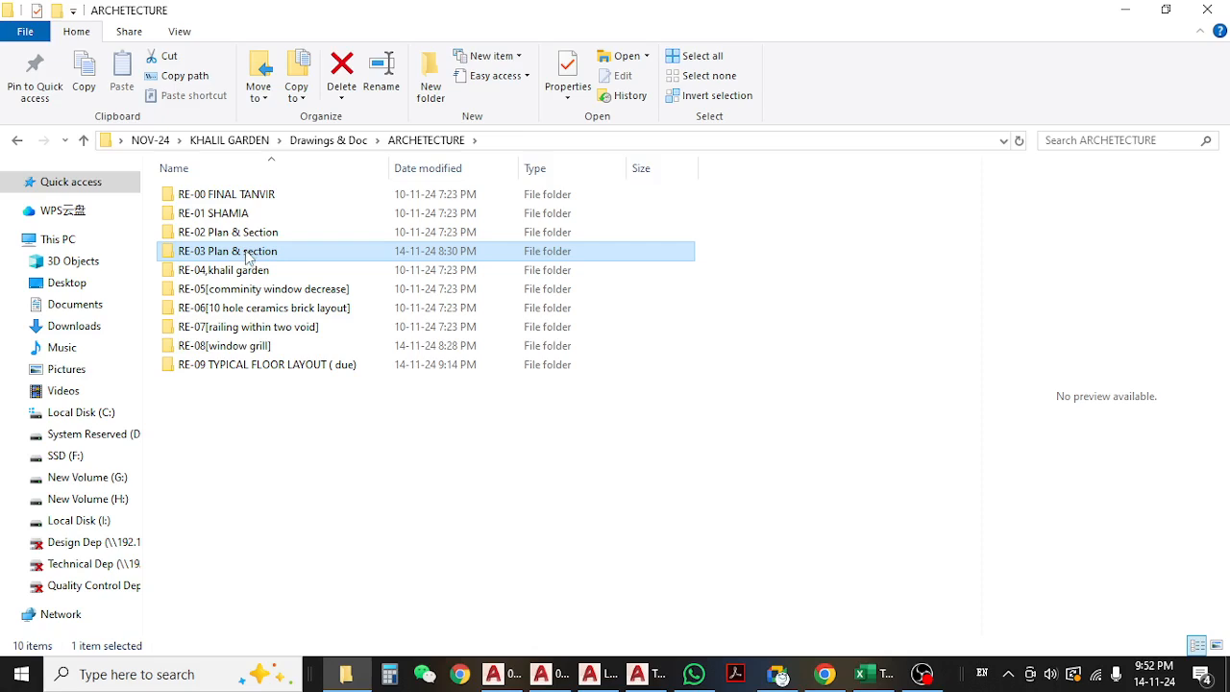
double_click(248, 253)
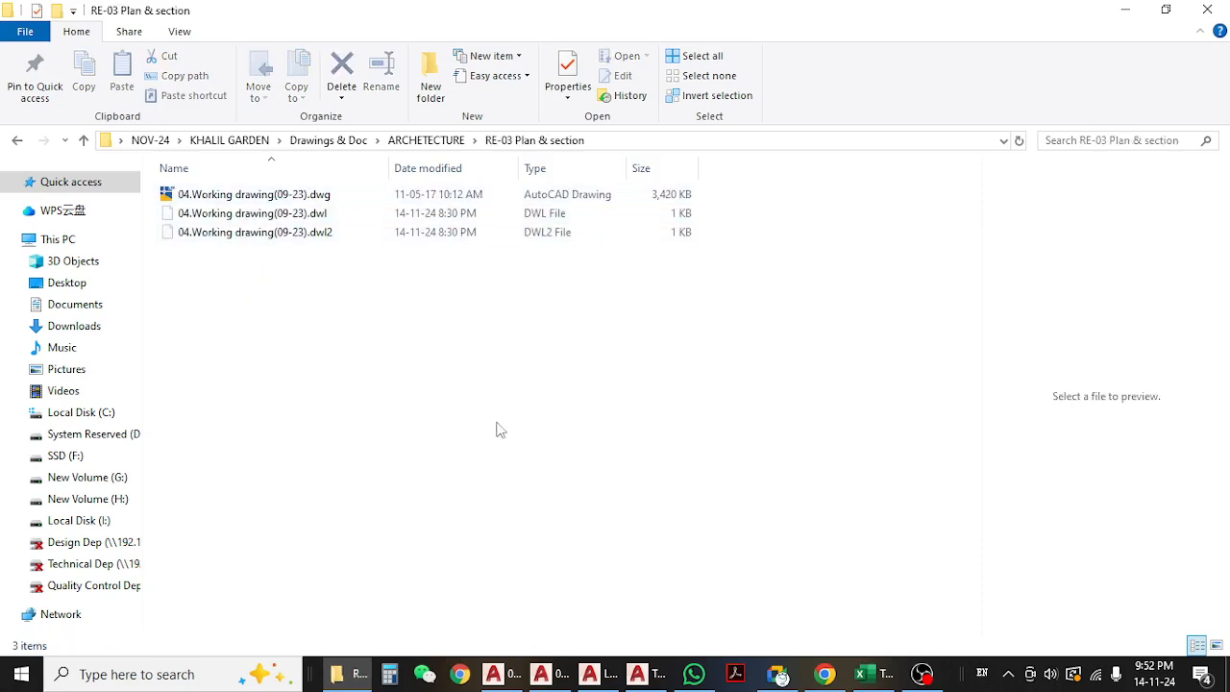
- Switch to the AutoCAD working drawing and examine the upper floor plans around the drawing rooms, stairs and lift lobby
click(543, 674)
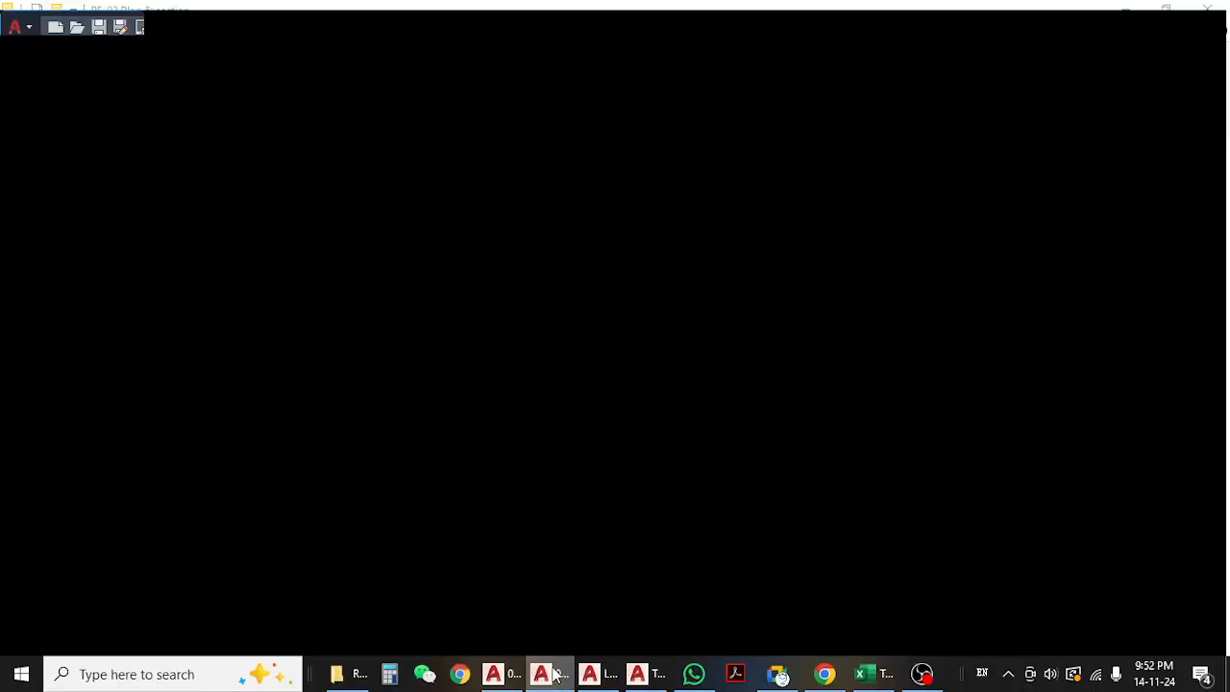
scroll(462, 388, down, 4)
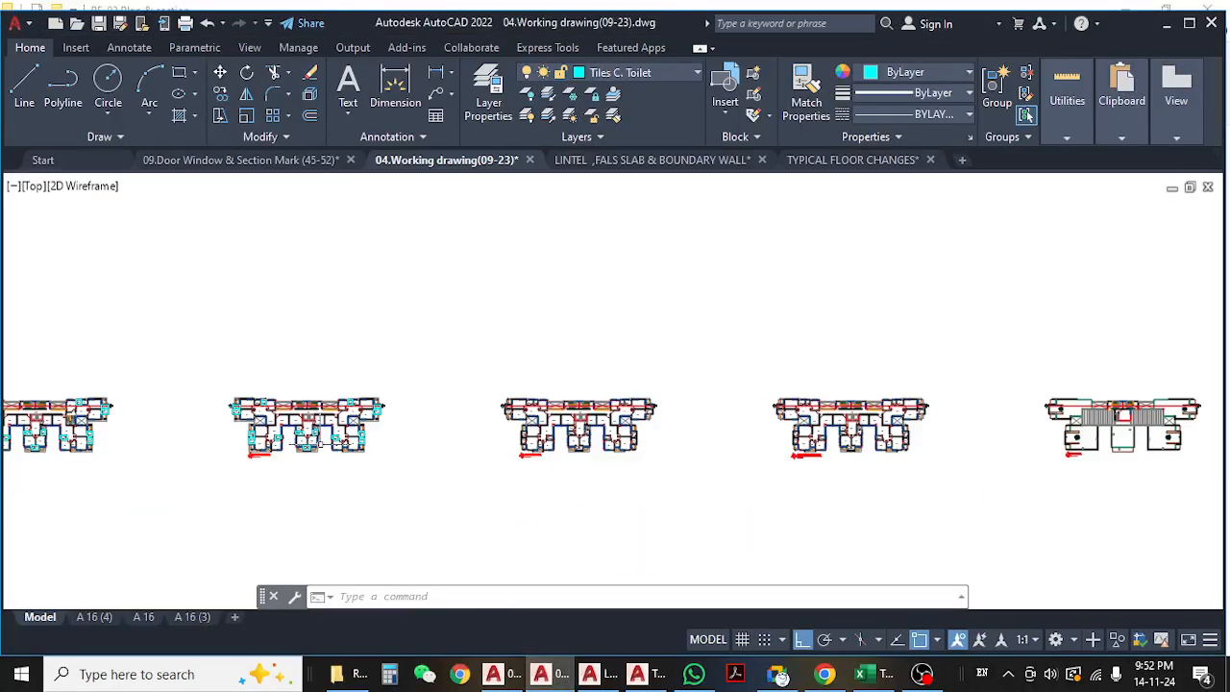
middle_drag(461, 388, 703, 355)
scroll(533, 385, up, 10)
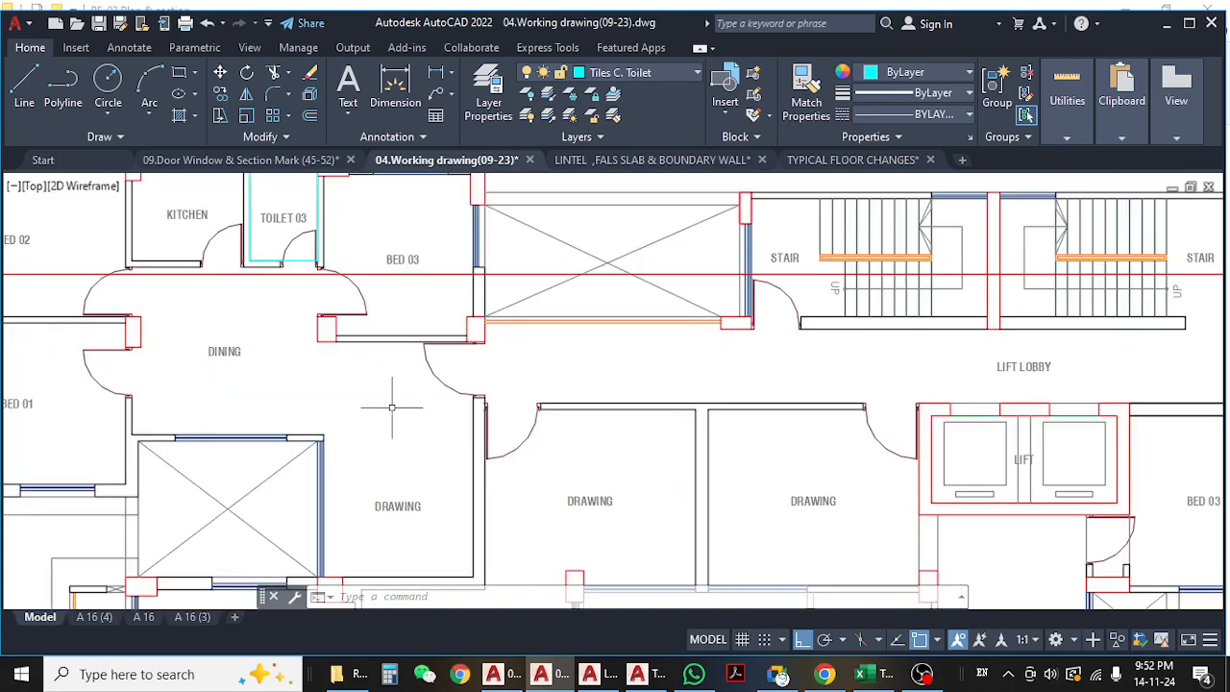
middle_drag(496, 392, 558, 381)
scroll(558, 380, down, 10)
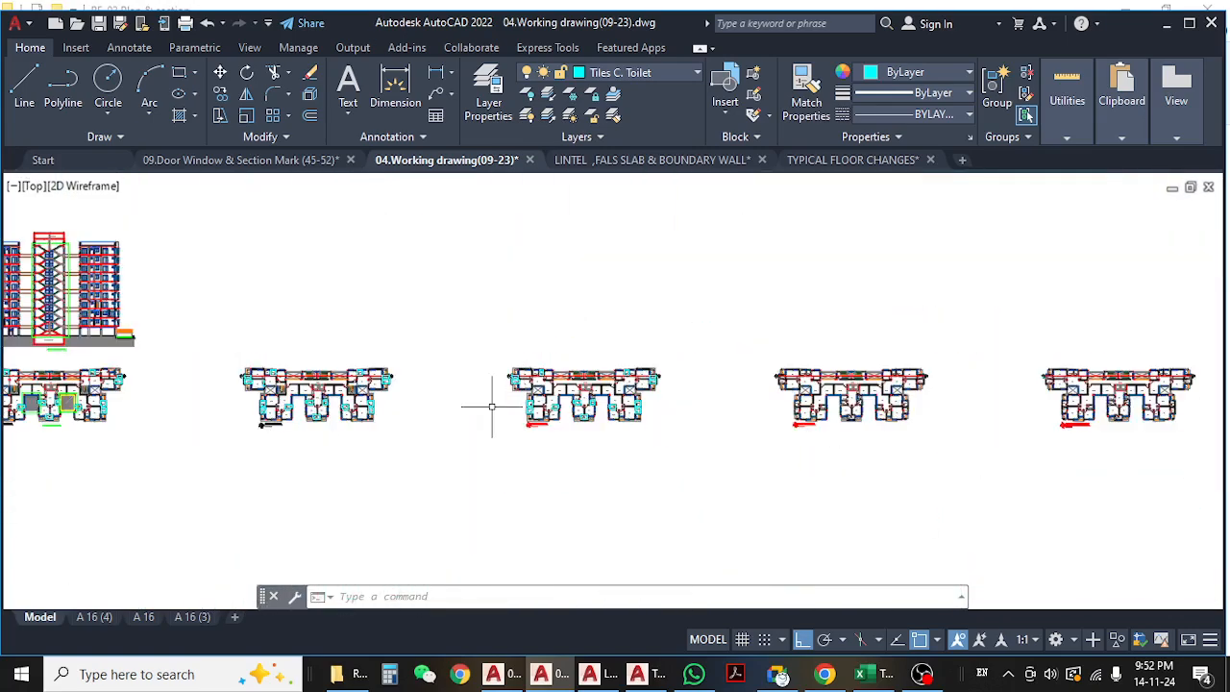
middle_drag(259, 438, 538, 427)
scroll(271, 373, up, 8)
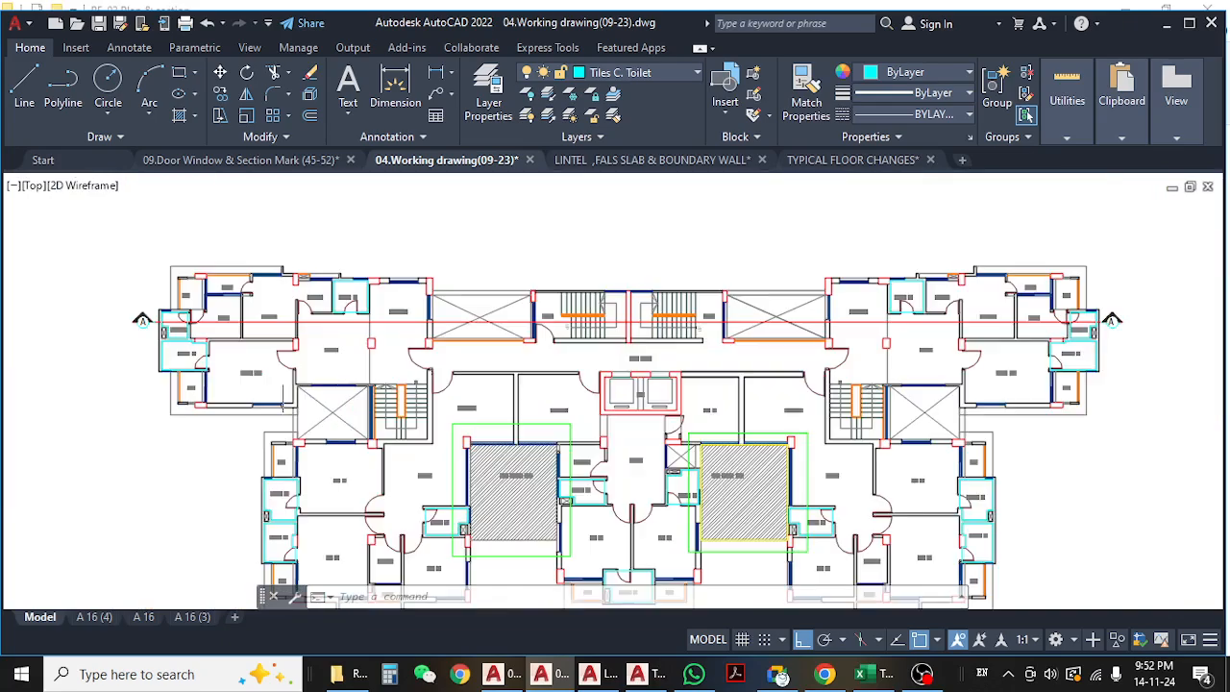
scroll(346, 381, up, 2)
scroll(346, 381, up, 2)
scroll(365, 389, down, 7)
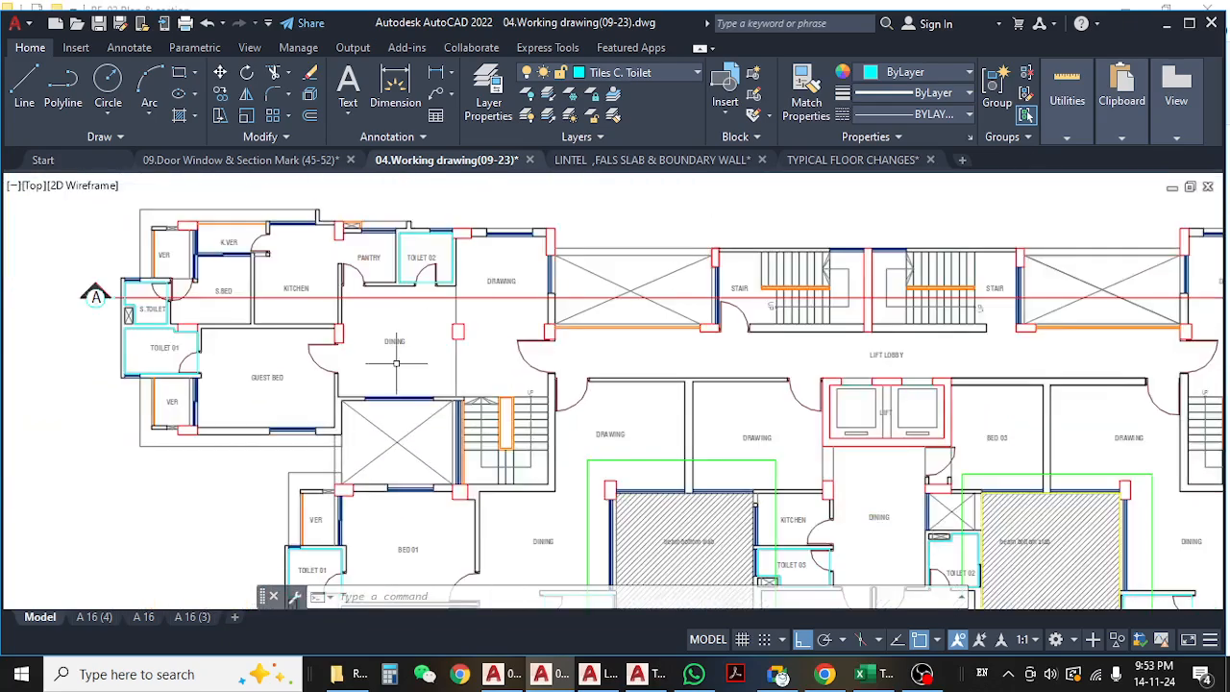
scroll(370, 396, down, 6)
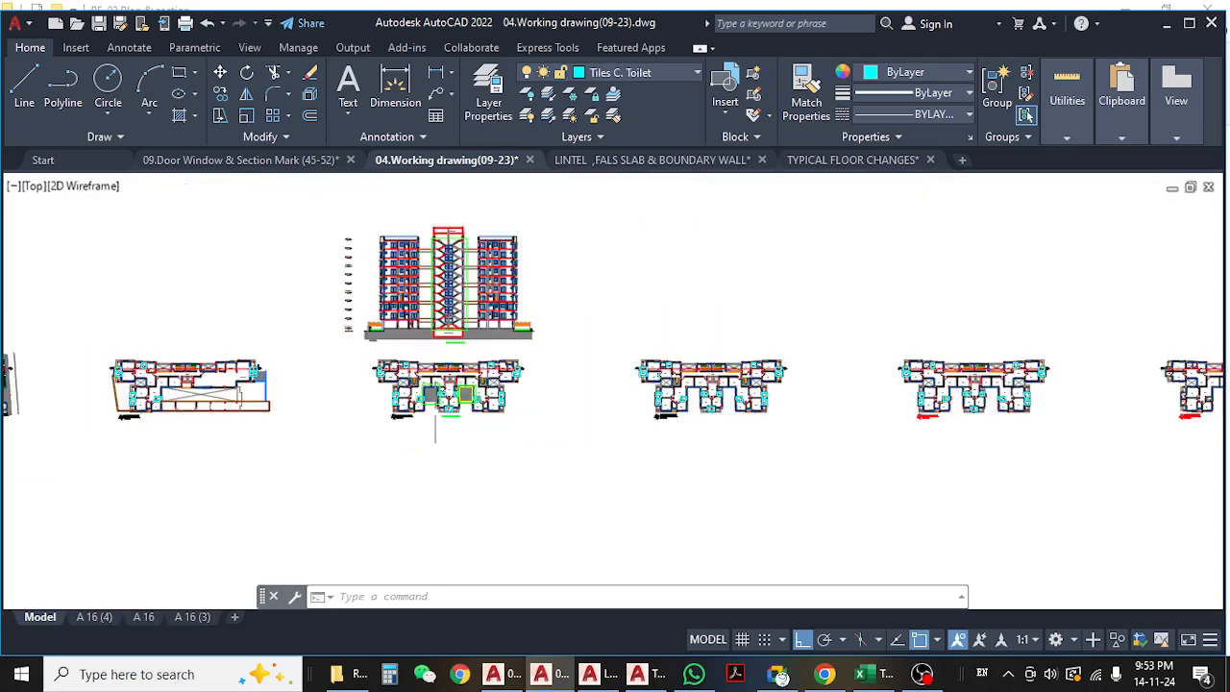
- Examine the ground floor parking plan and the 1st floor plan in the working drawing
mouse_move(293, 437)
middle_down()
mouse_move(241, 432)
mouse_move(439, 432)
middle_up()
scroll(57, 355, up, 7)
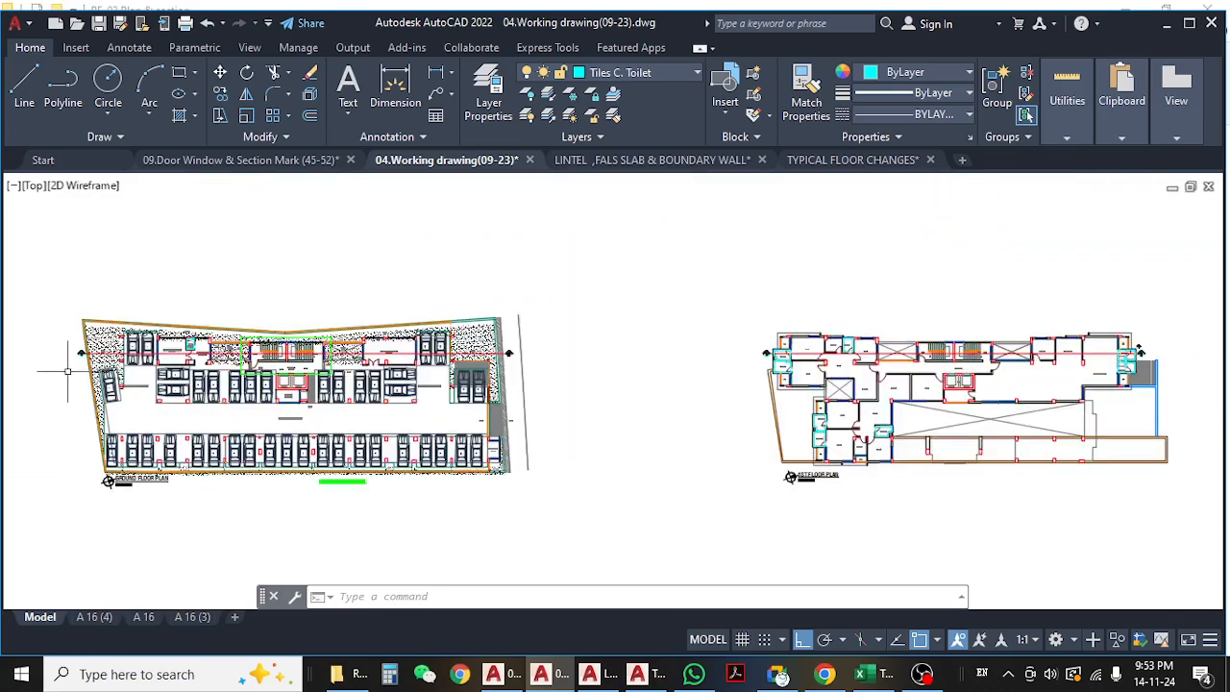
middle_drag(465, 369, 322, 368)
middle_drag(527, 453, 351, 429)
scroll(416, 341, up, 4)
scroll(423, 274, down, 7)
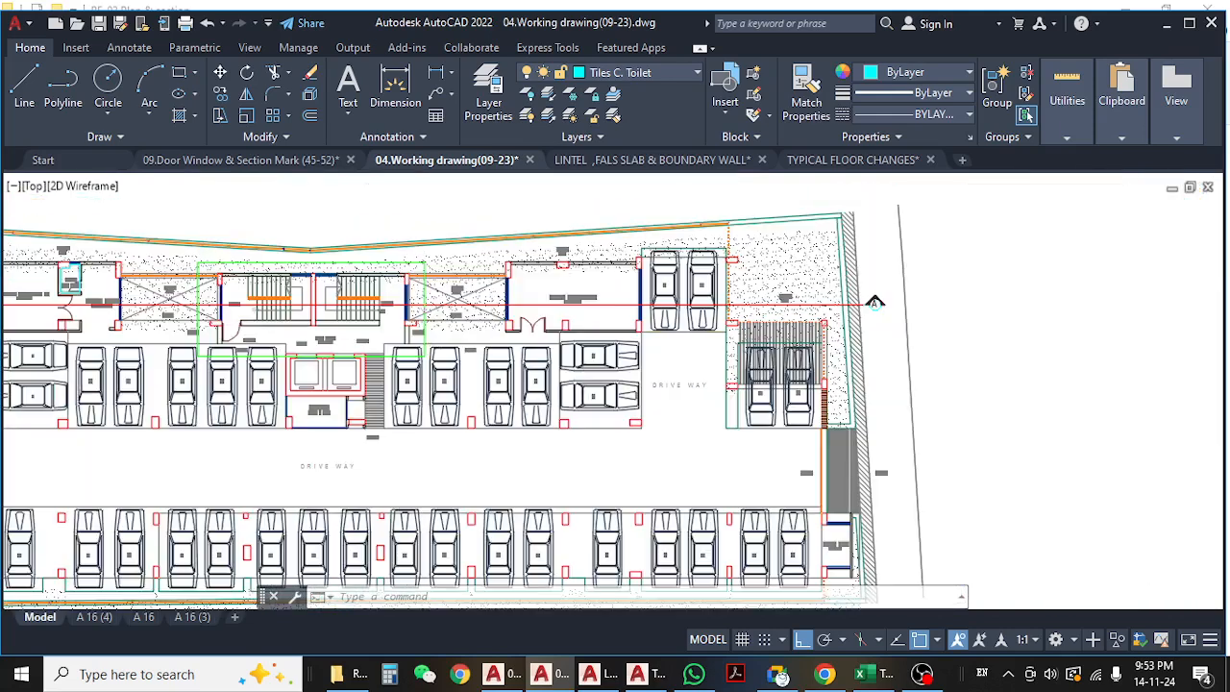
middle_drag(891, 386, 600, 402)
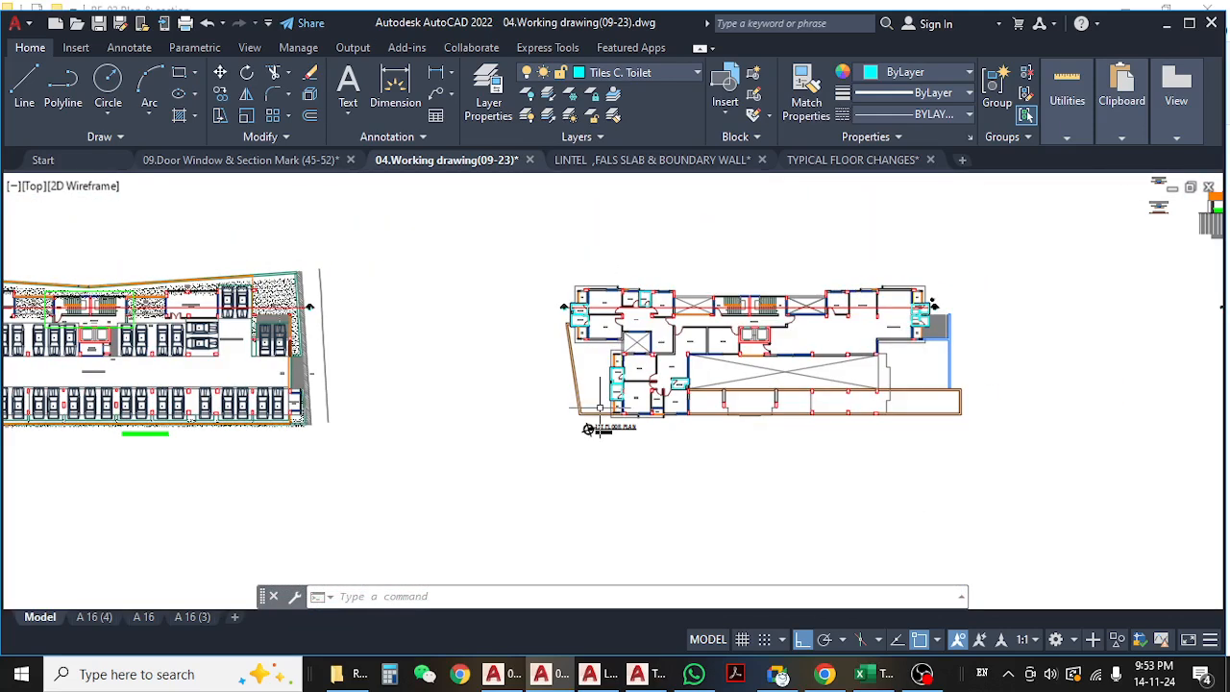
- Minimise AutoCAD and File Explorer, and open the desk folder from the desktop in a maximised window
click(1165, 23)
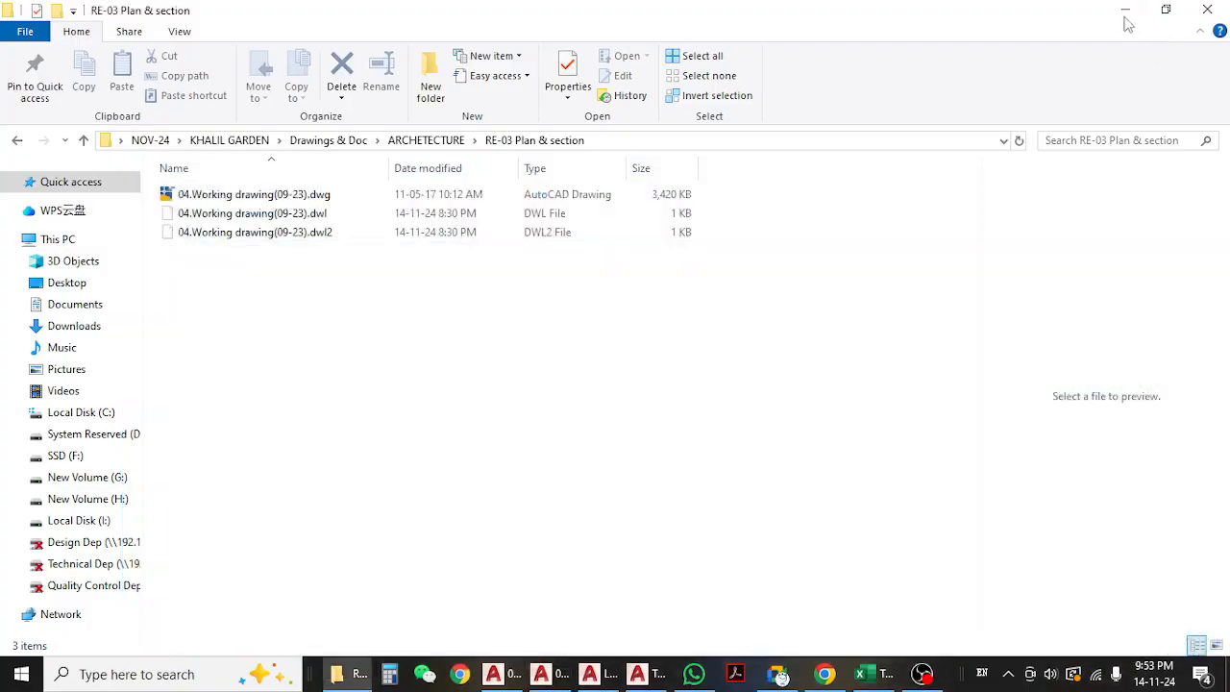
click(1115, 9)
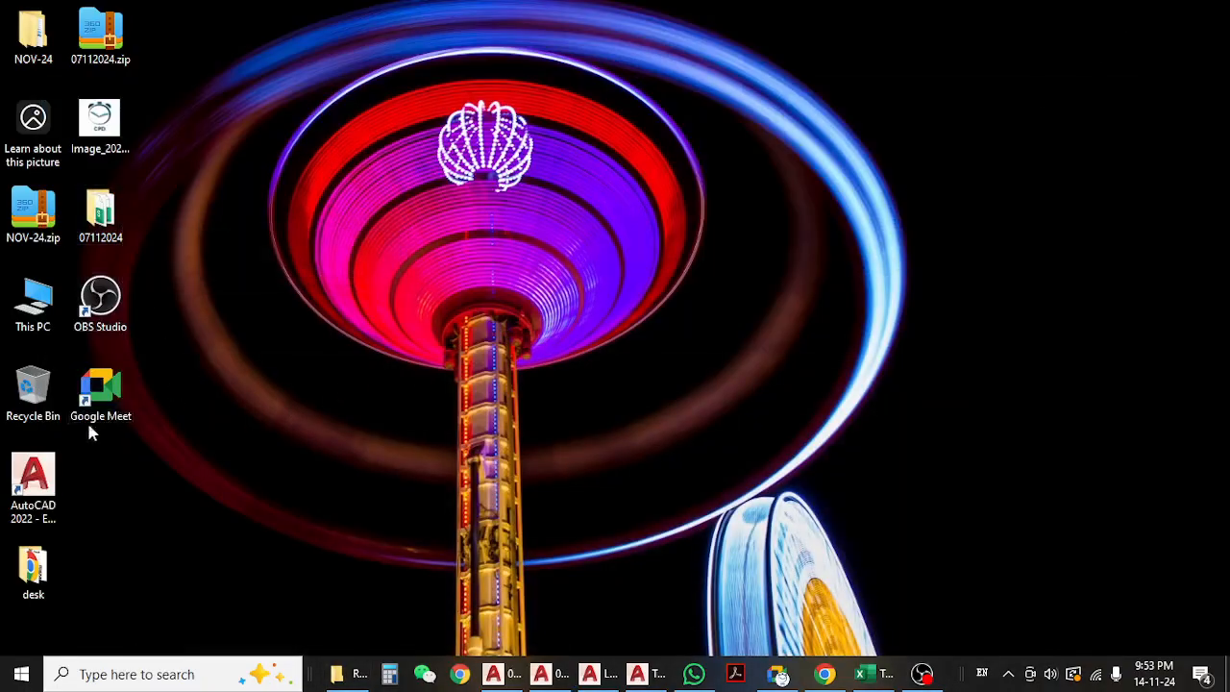
click(91, 221)
double_click(42, 555)
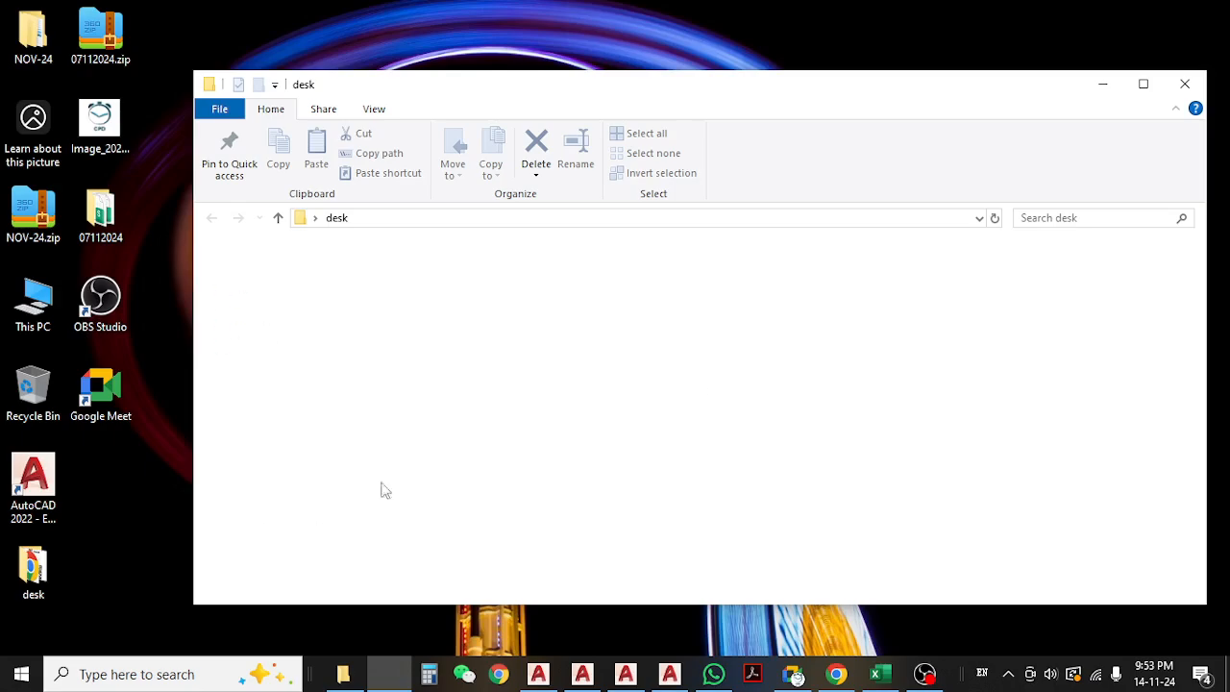
click(1142, 83)
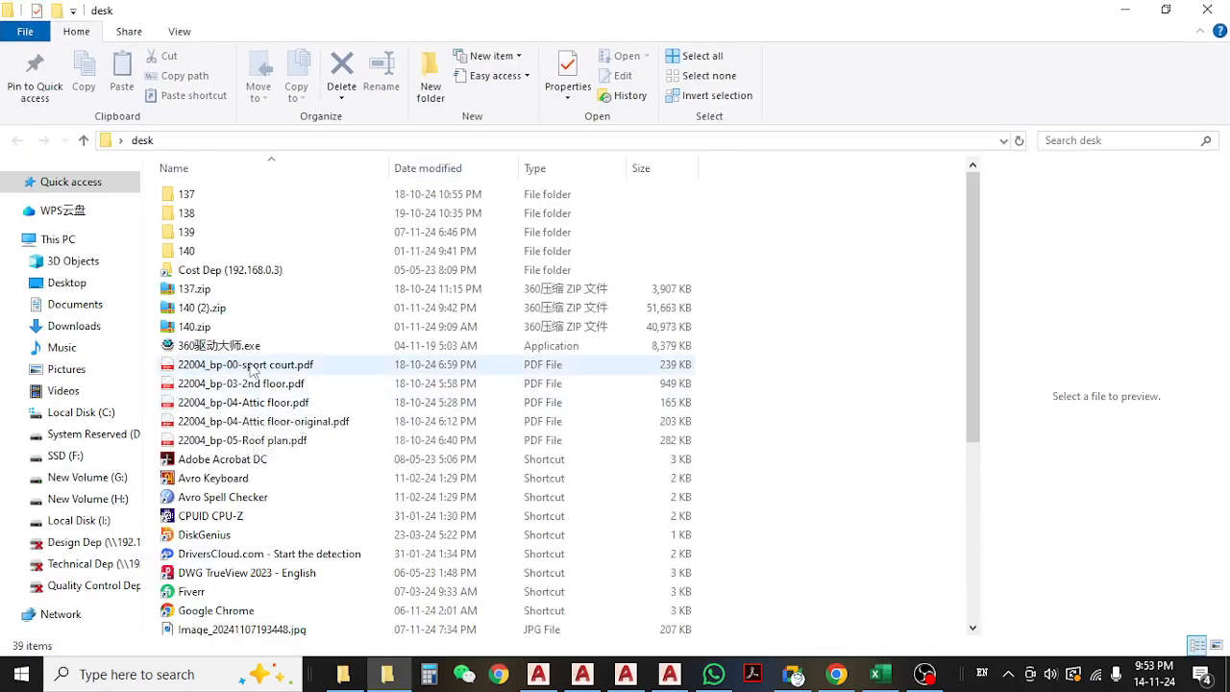
- Open WD 1.11 PROPOSED ELEVATIONS.dwg from folder 140 in AutoCAD and dismiss the shape file selection
click(252, 250)
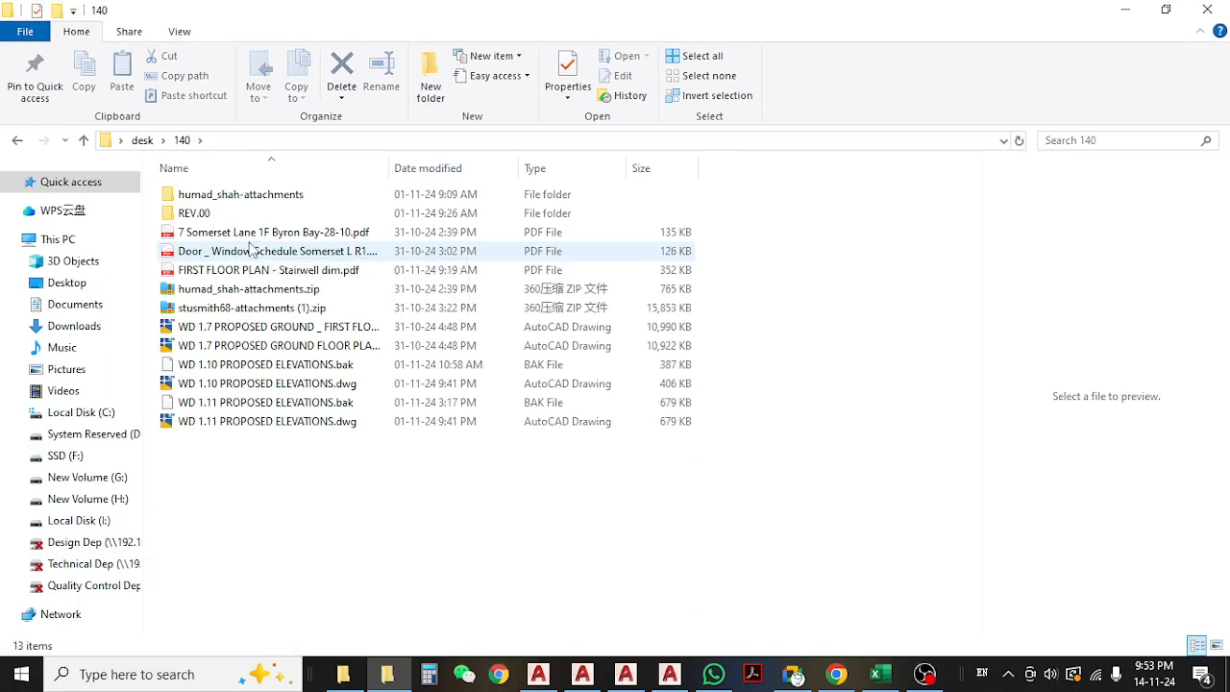
click(251, 250)
click(304, 489)
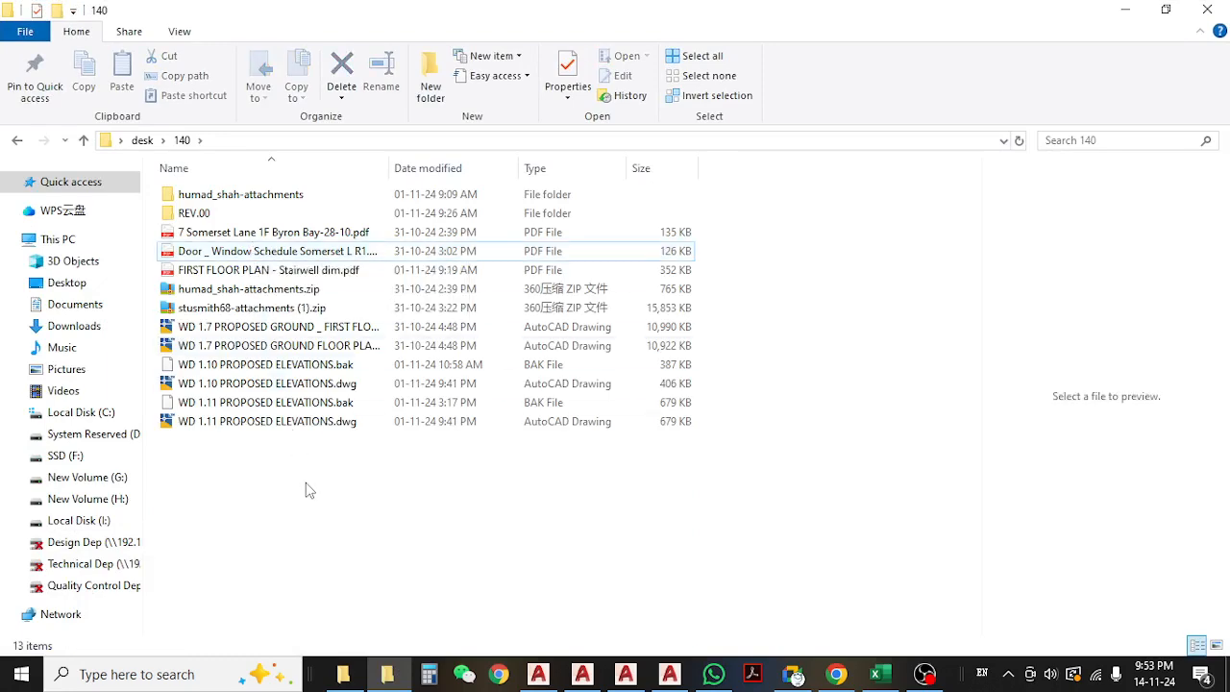
double_click(283, 424)
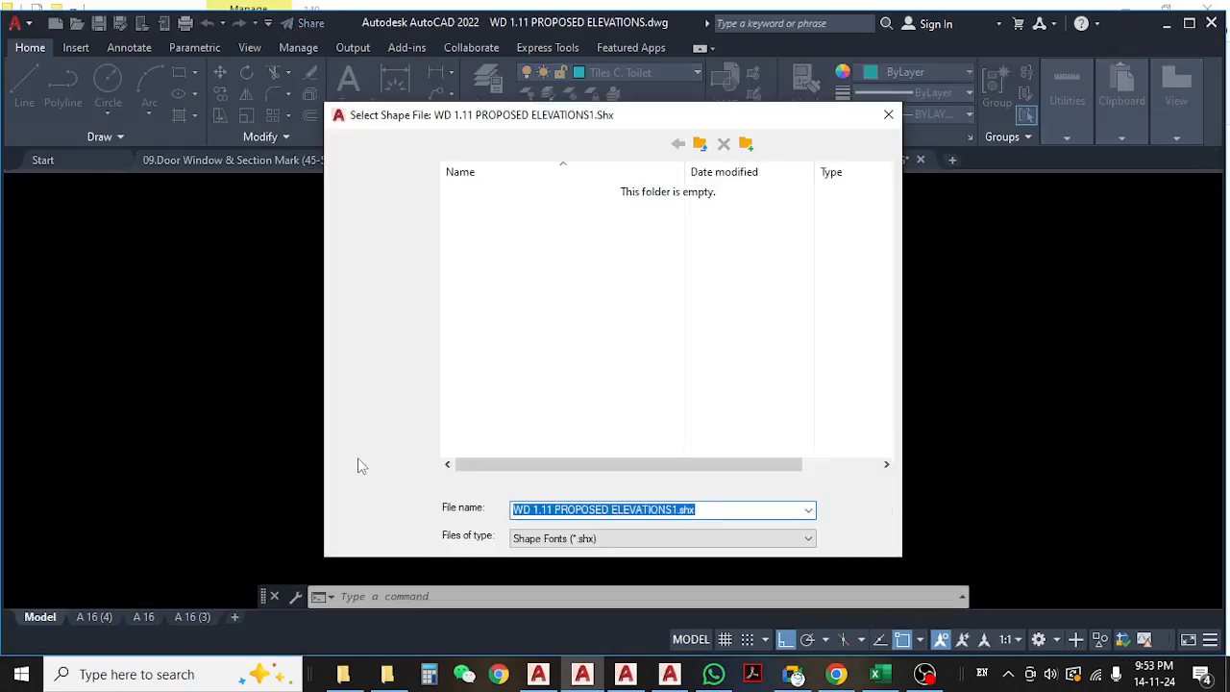
click(850, 537)
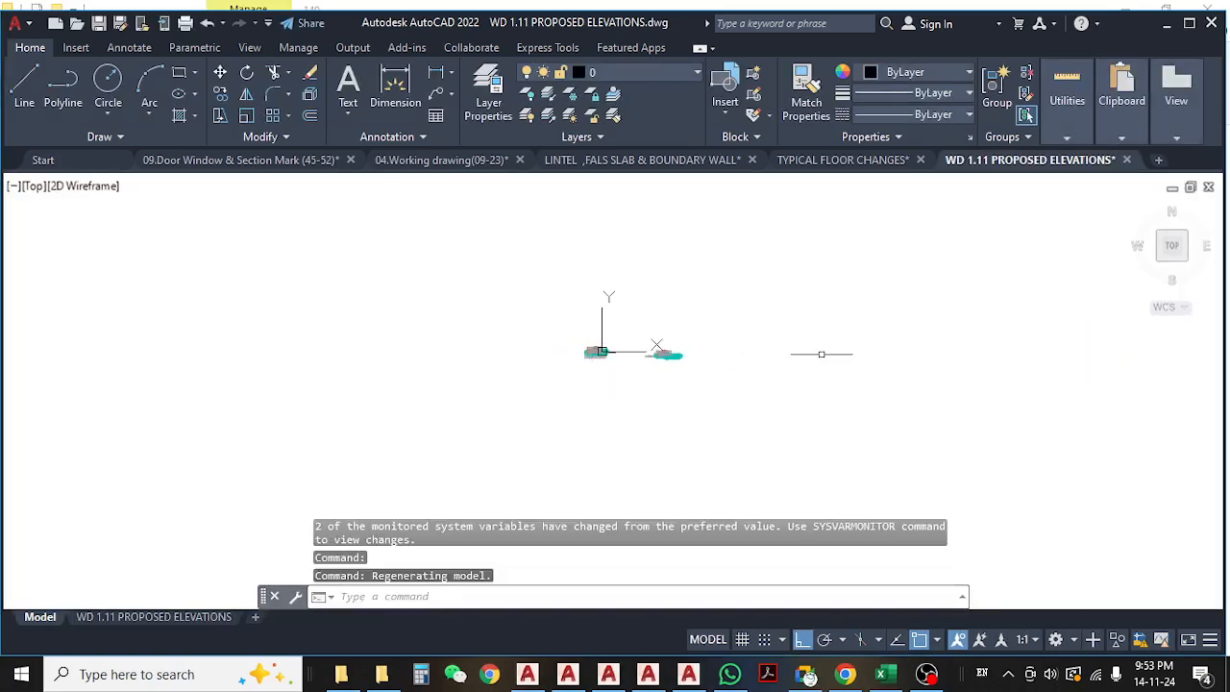
- Return to folder 140, preview its other drawings and open the WD 1.7 PROPOSED GROUND FLOOR PLAN UPDATED (1) drawing
click(1167, 23)
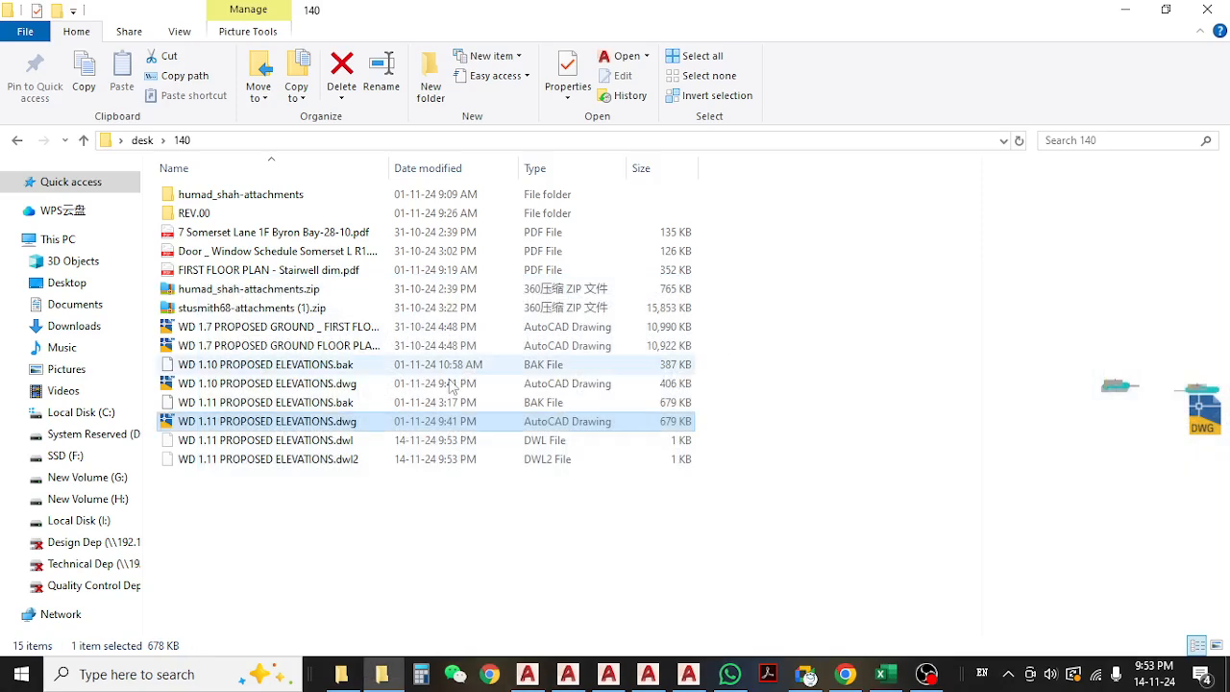
click(451, 384)
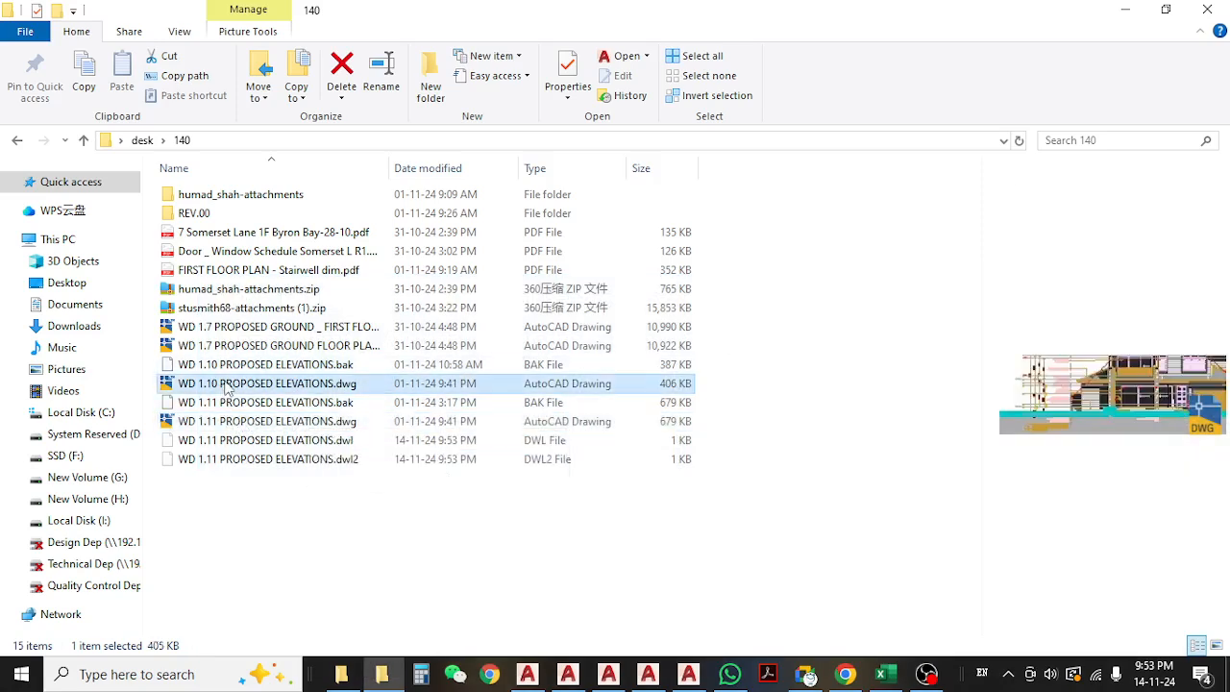
click(231, 346)
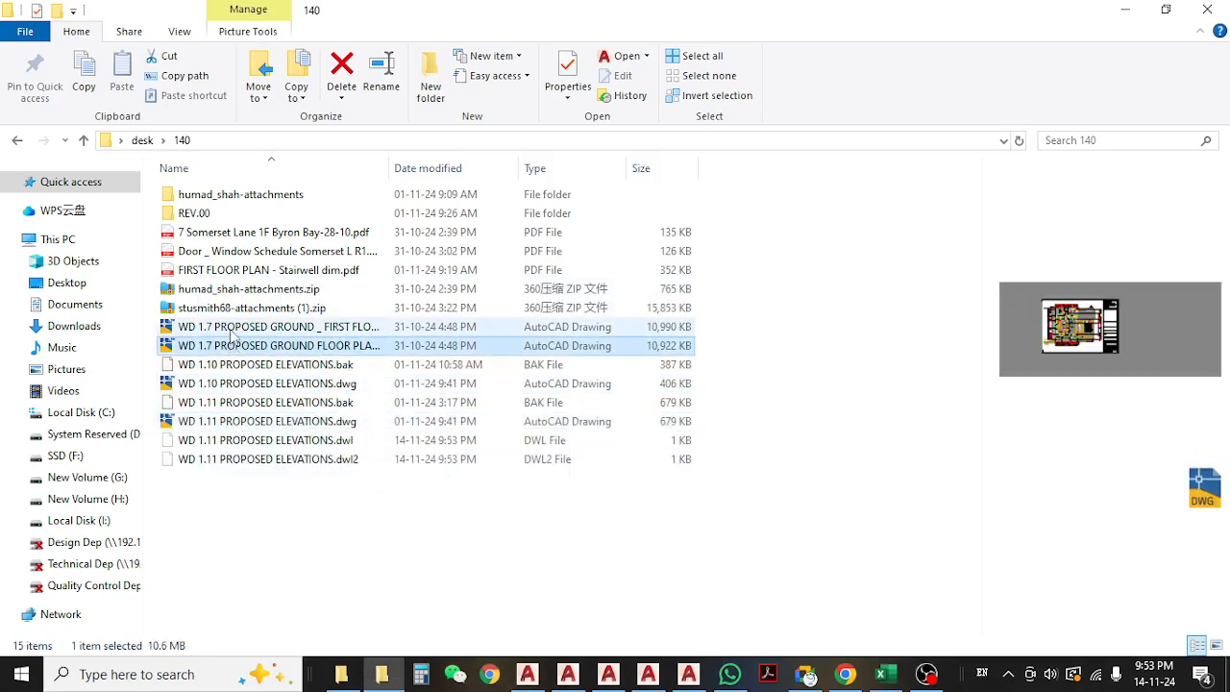
click(231, 327)
double_click(230, 345)
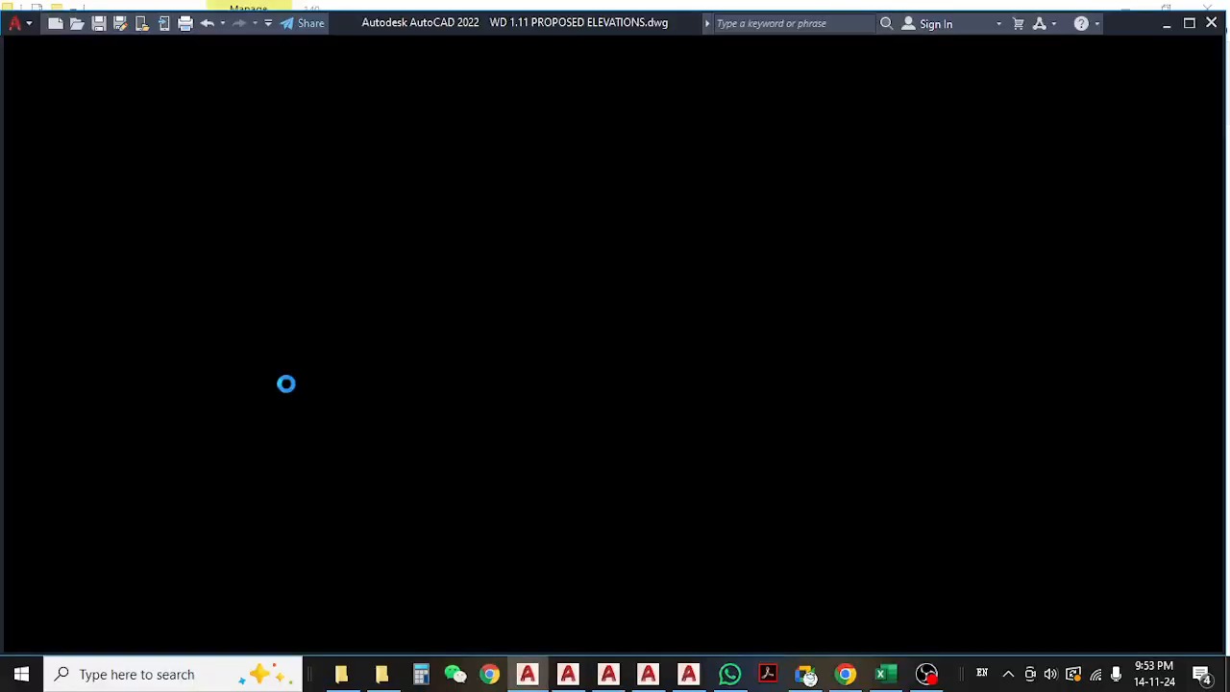
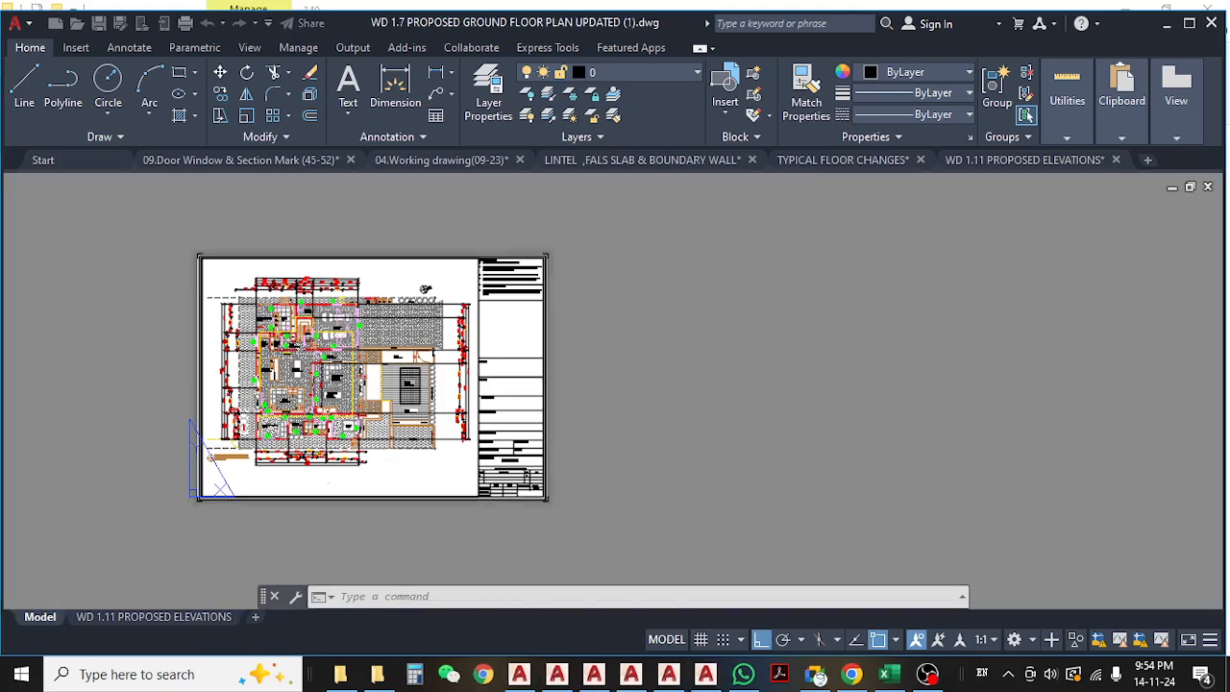
- Look over the ground floor plan sheet in its layout and switch the drawing to model space
scroll(369, 448, up, 2)
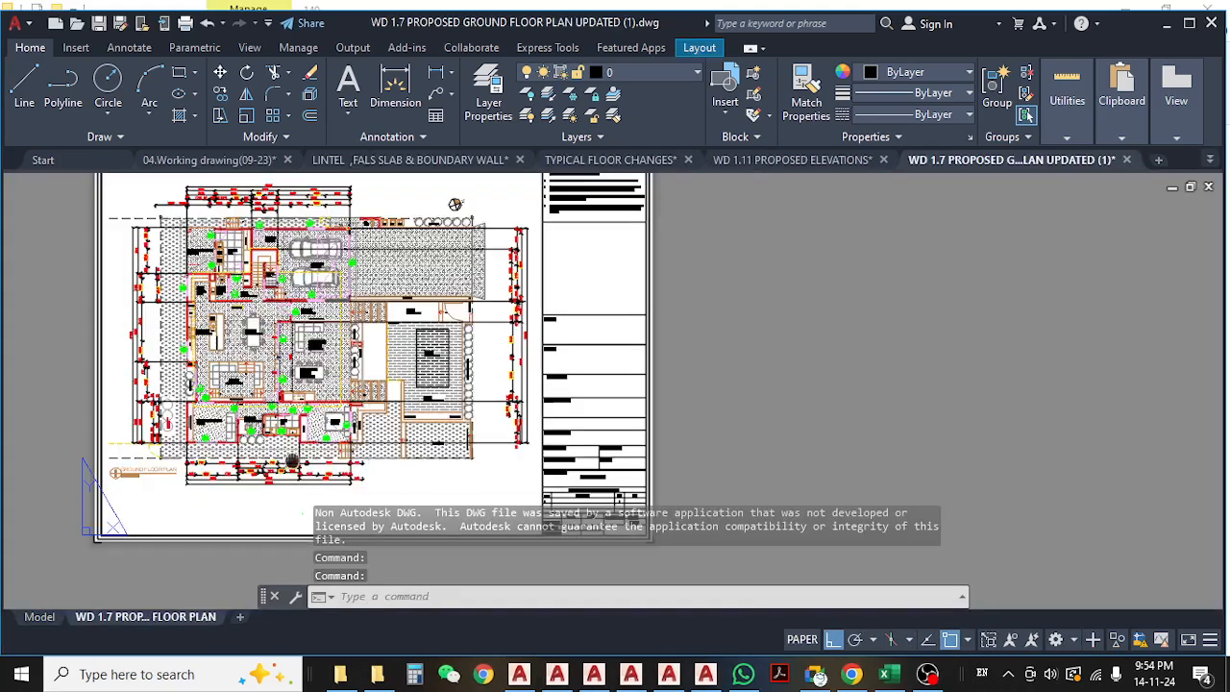
middle_drag(291, 461, 458, 415)
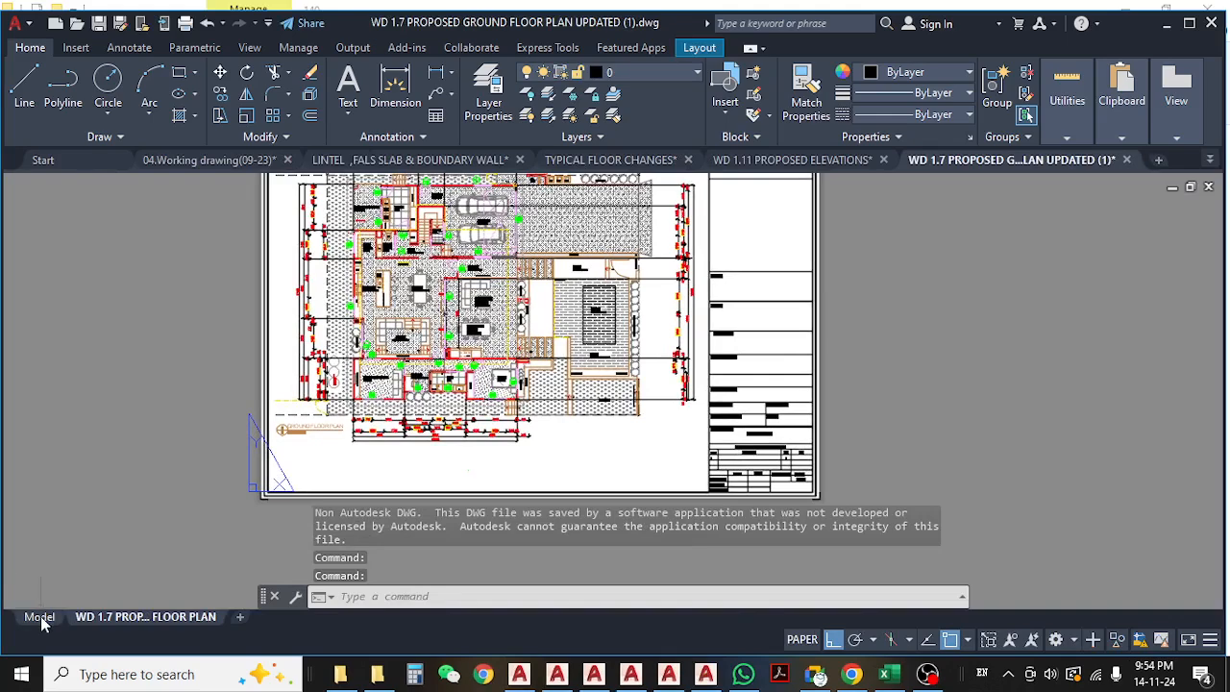
click(40, 617)
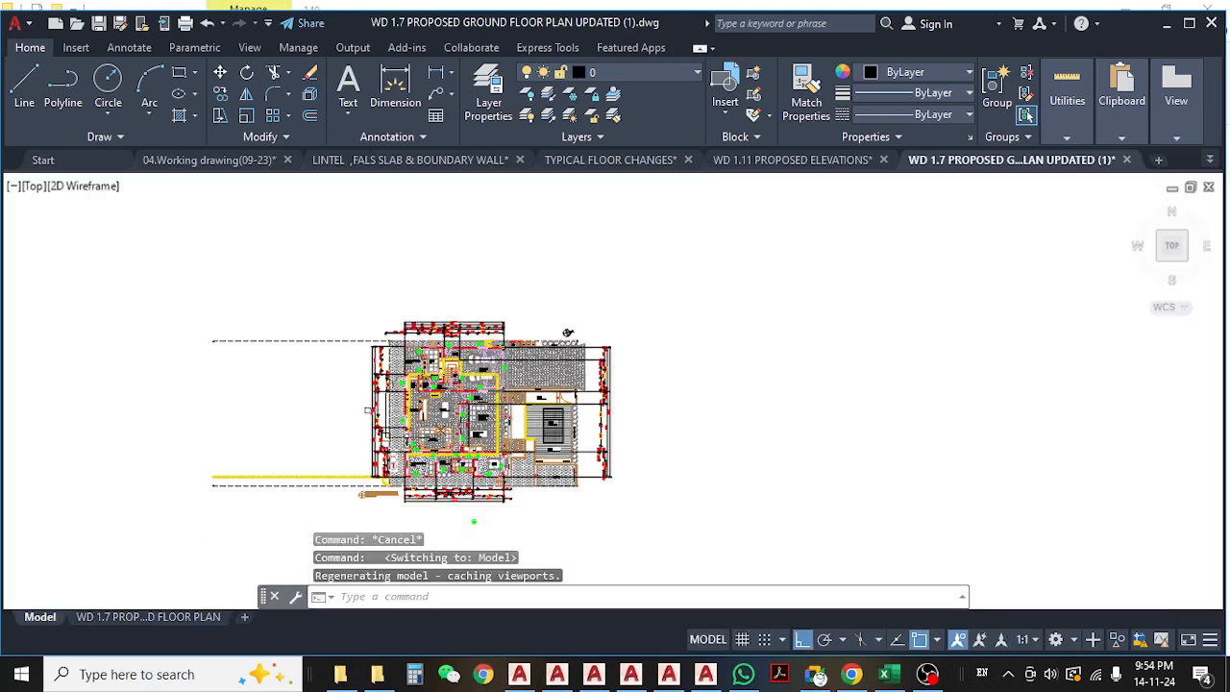
- Examine the dimension chains above the laundry, store and garage, including the highlighted door and window widths
scroll(567, 332, up, 4)
scroll(415, 248, up, 4)
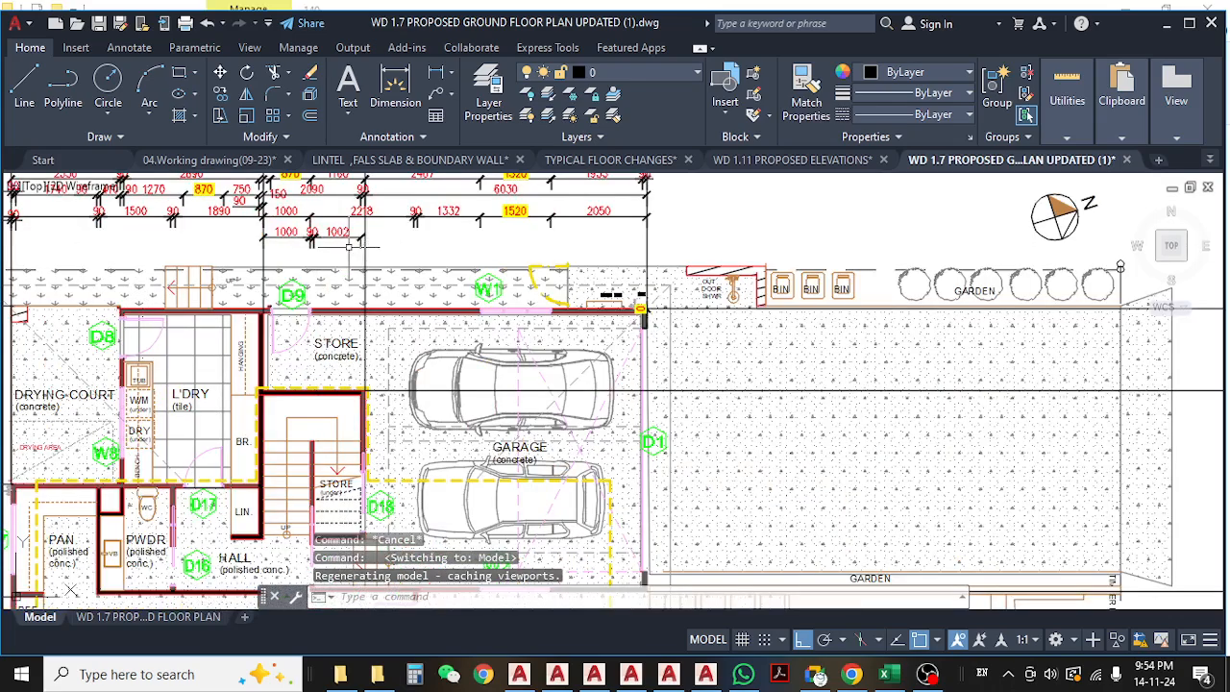
mouse_move(415, 248)
middle_down()
mouse_move(483, 382)
mouse_move(510, 317)
mouse_move(490, 237)
mouse_move(461, 333)
mouse_move(451, 444)
middle_up()
scroll(345, 291, up, 4)
scroll(406, 269, down, 4)
scroll(509, 317, down, 4)
scroll(473, 268, up, 4)
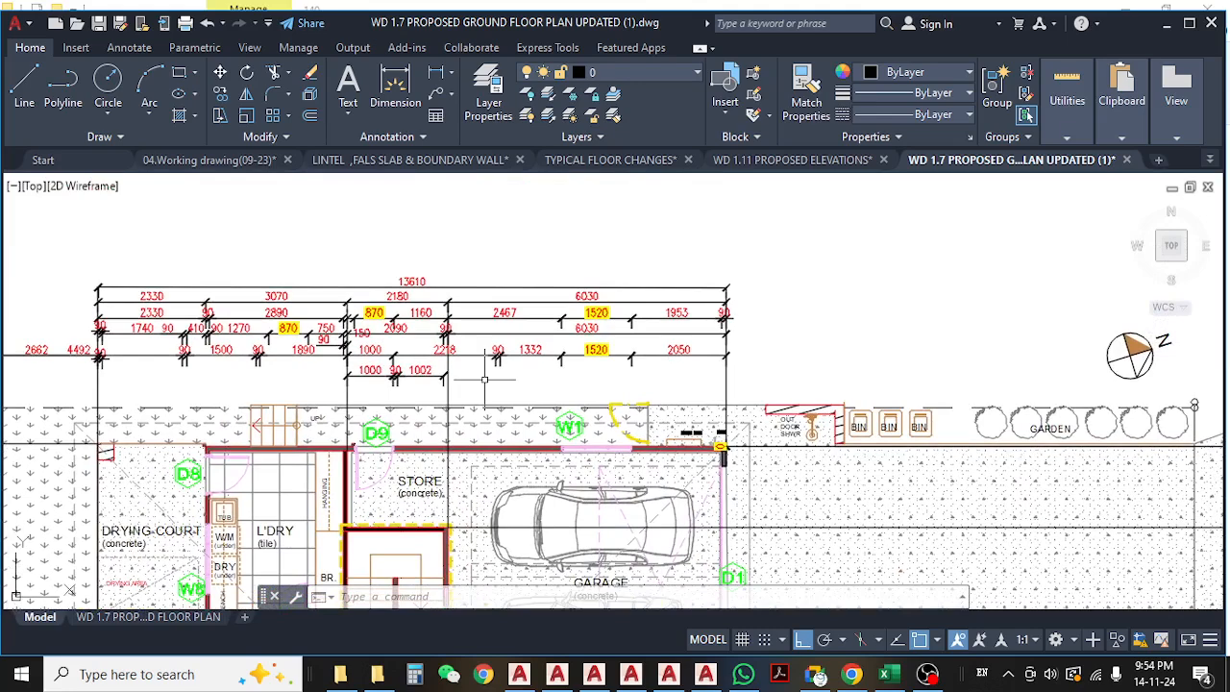
middle_drag(722, 446, 786, 413)
middle_drag(513, 374, 428, 379)
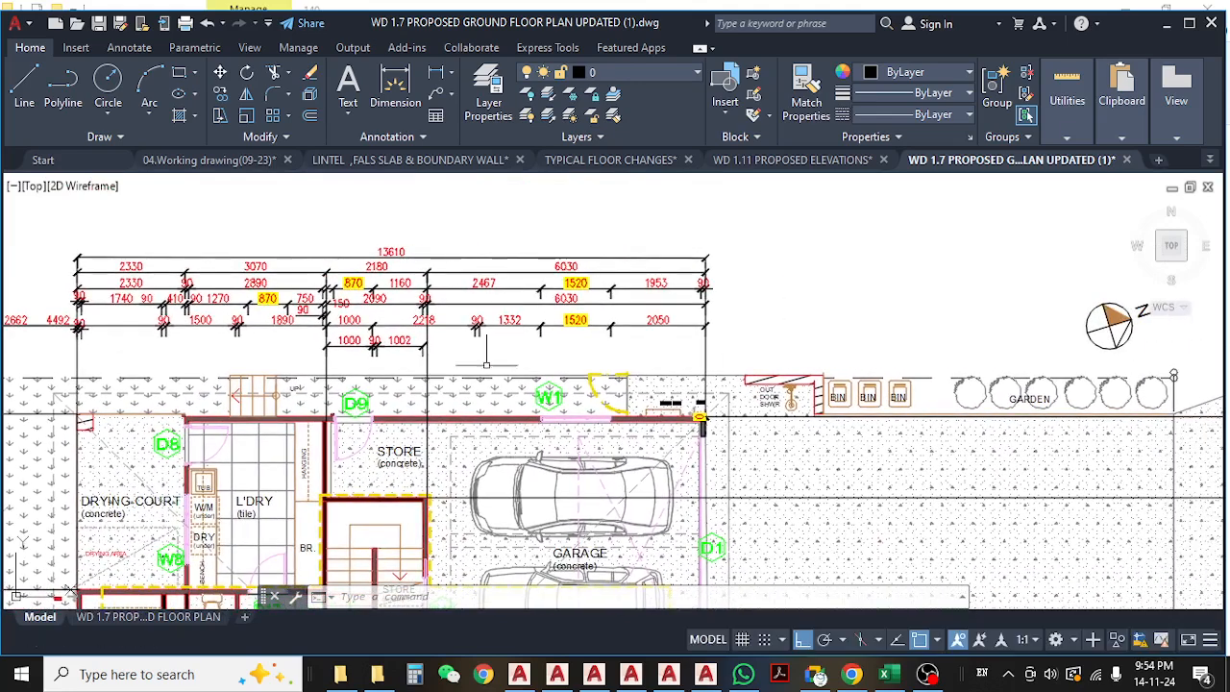
scroll(490, 361, up, 2)
middle_drag(492, 354, 437, 359)
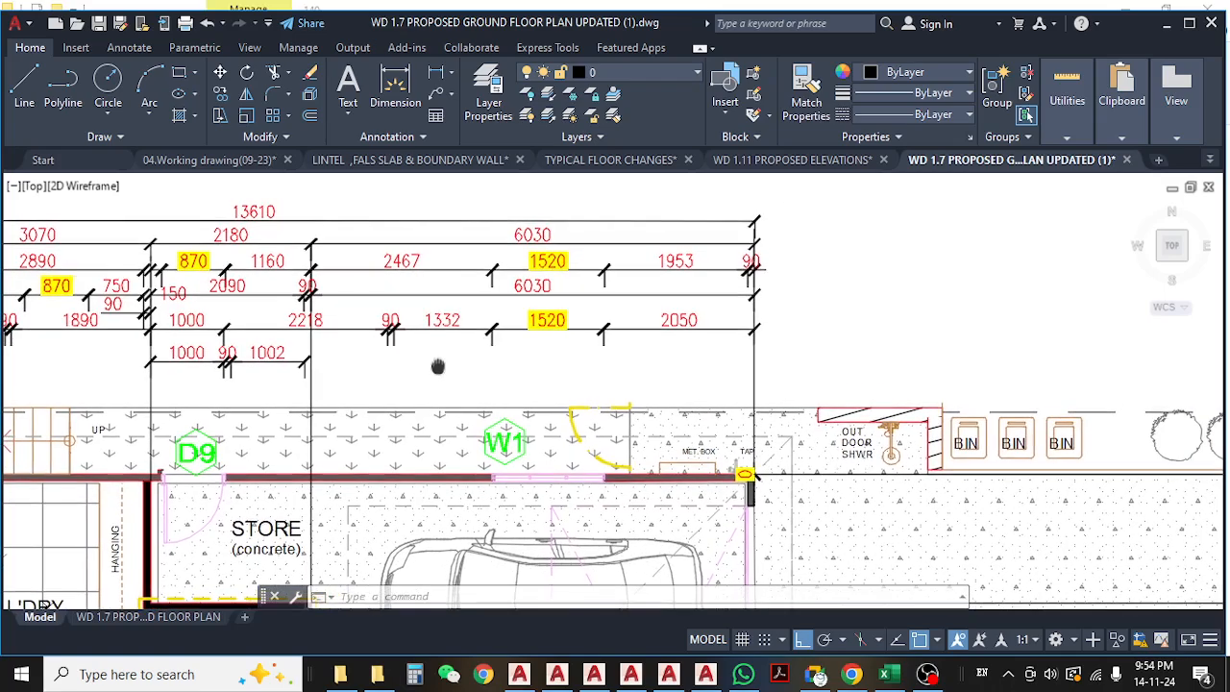
scroll(449, 361, down, 4)
scroll(452, 351, up, 2)
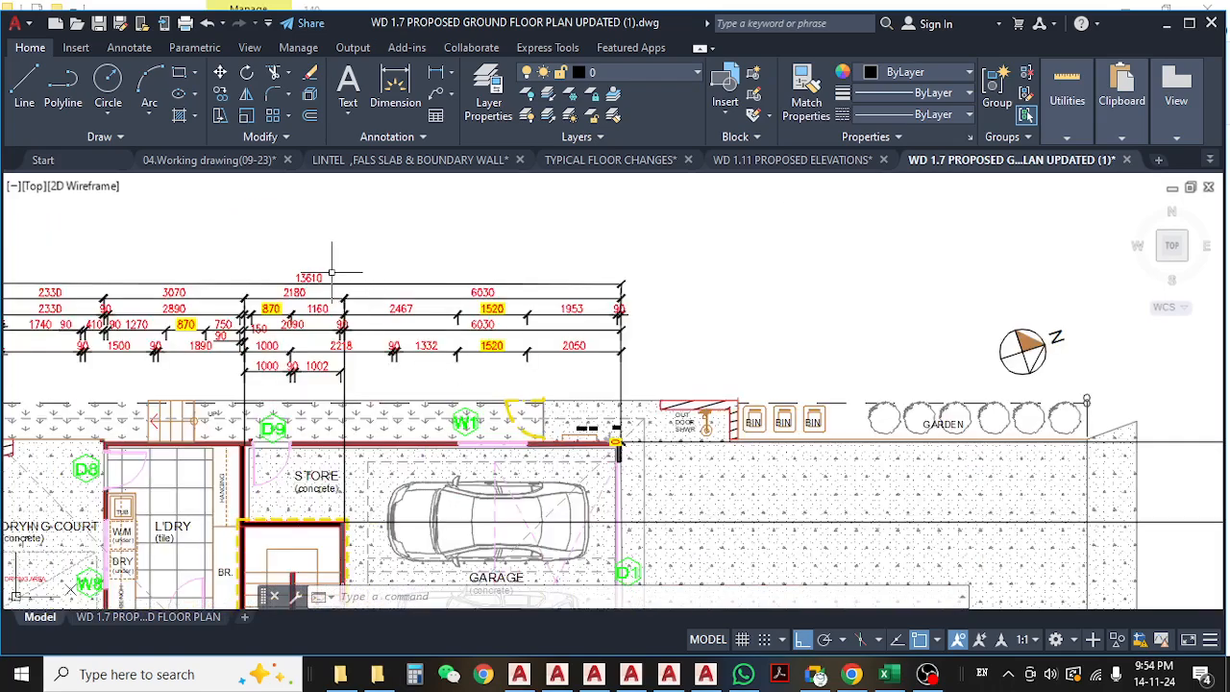
- Examine the ground floor plan from the garage and entry back to the dimension chains above the store and laundry
middle_drag(417, 393, 470, 265)
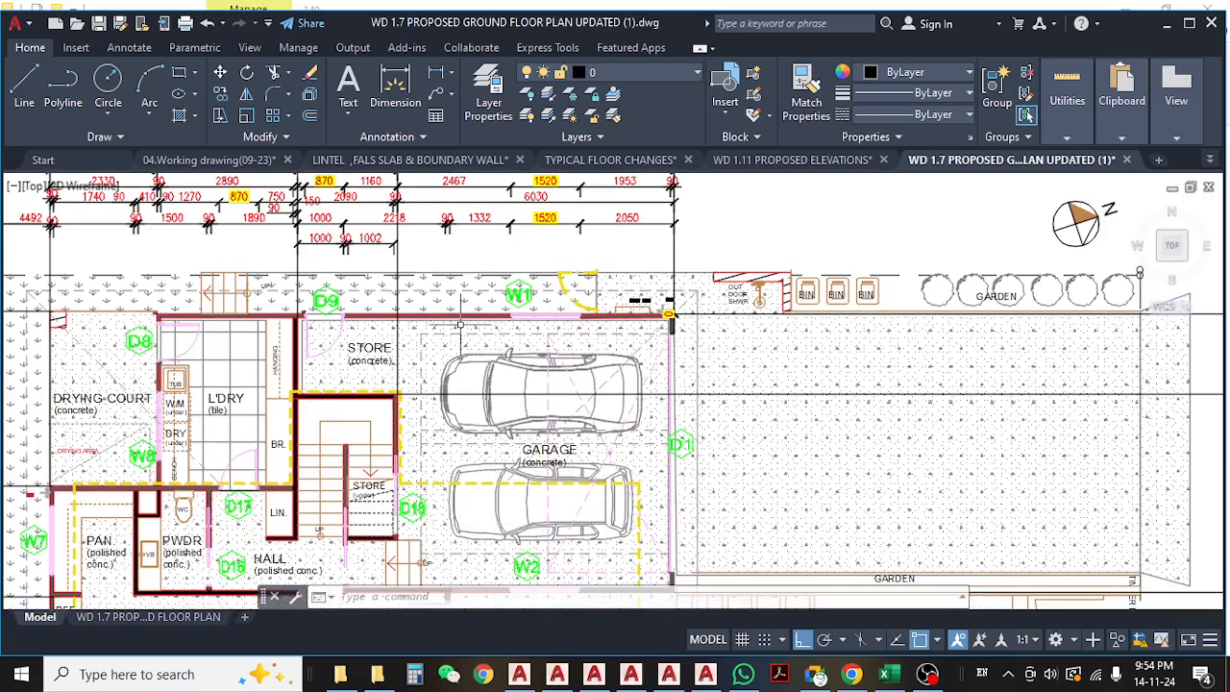
scroll(460, 324, down, 2)
middle_drag(532, 328, 630, 339)
middle_drag(471, 362, 447, 249)
middle_drag(588, 386, 465, 464)
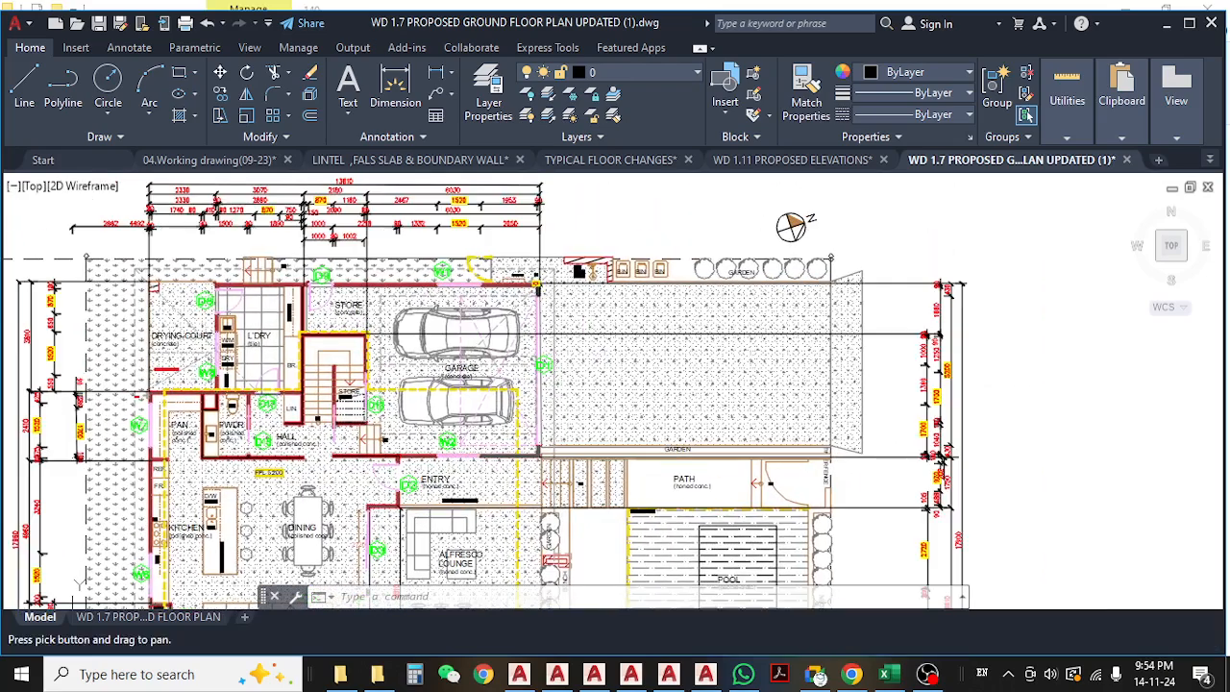
scroll(595, 293, up, 2)
scroll(421, 324, up, 2)
middle_drag(420, 324, 485, 465)
scroll(458, 329, down, 2)
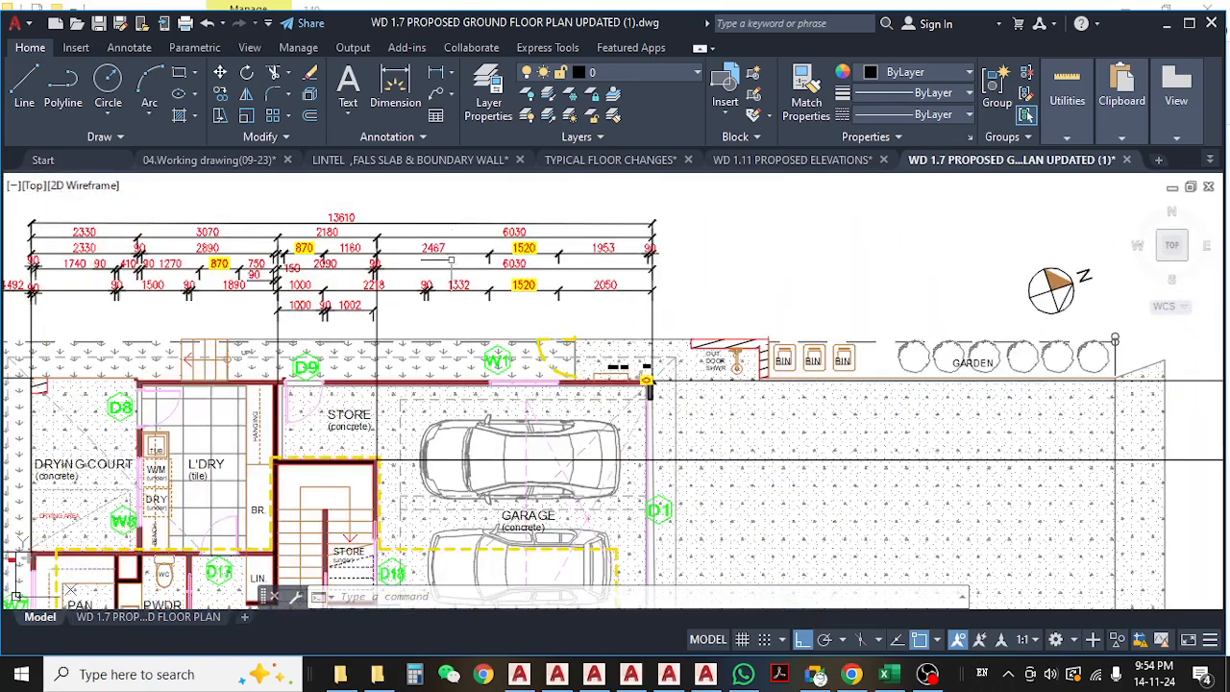
- Select the lower 6030 dimension above the garage, trace the wall past D9 and W1, and clear the selection
click(416, 285)
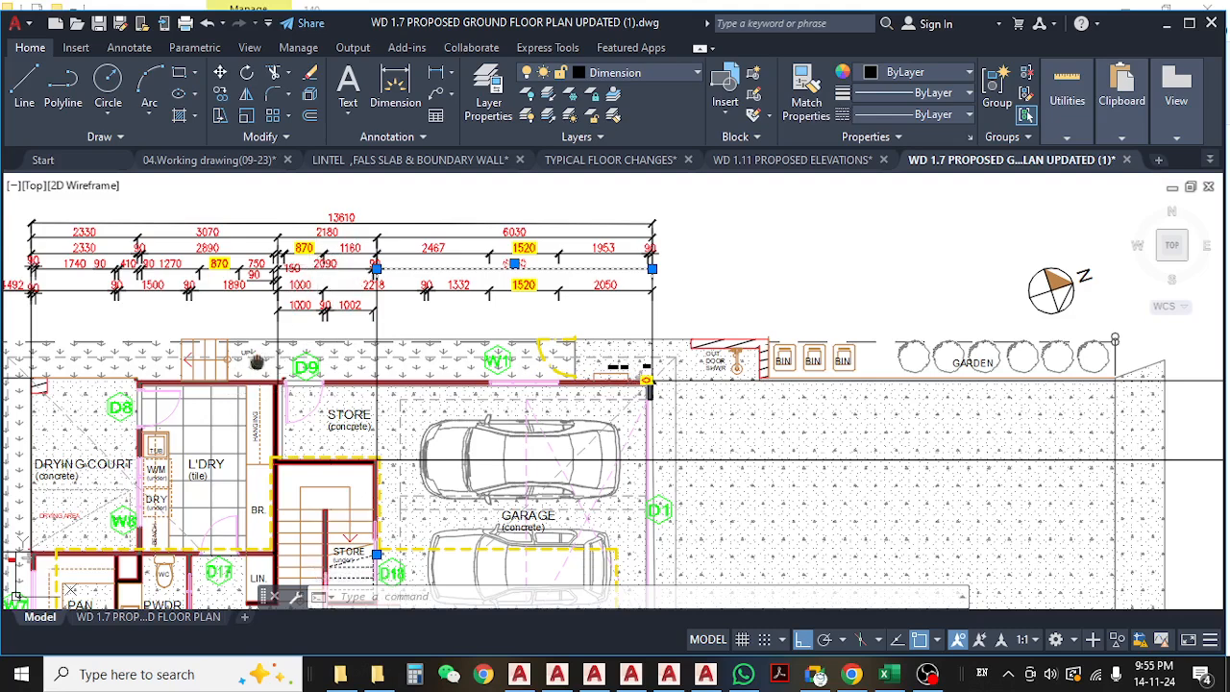
middle_drag(256, 363, 394, 368)
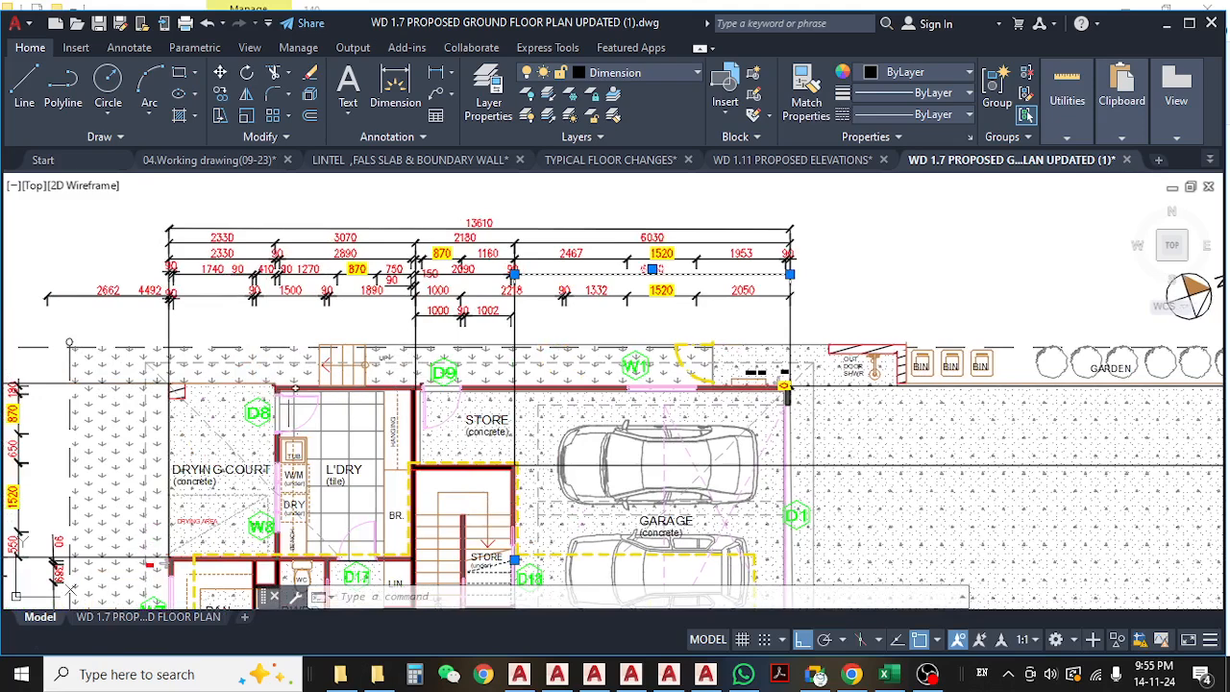
scroll(293, 391, up, 4)
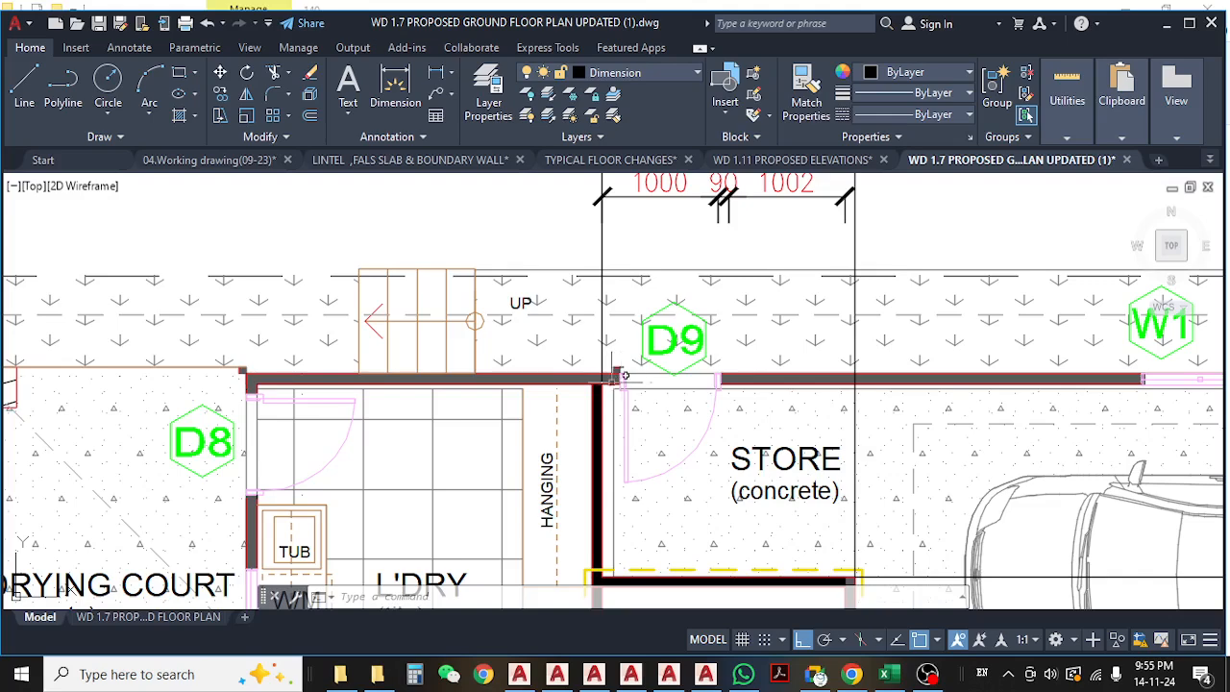
middle_drag(694, 401, 319, 387)
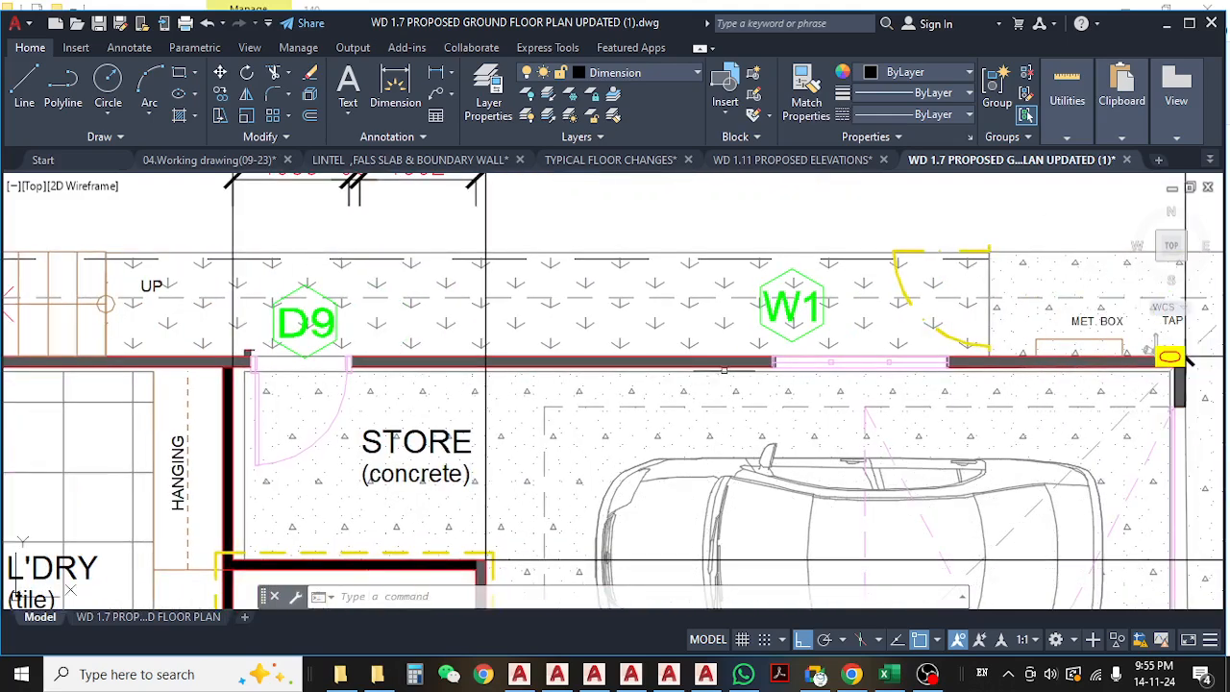
middle_drag(782, 362, 622, 362)
scroll(906, 358, down, 5)
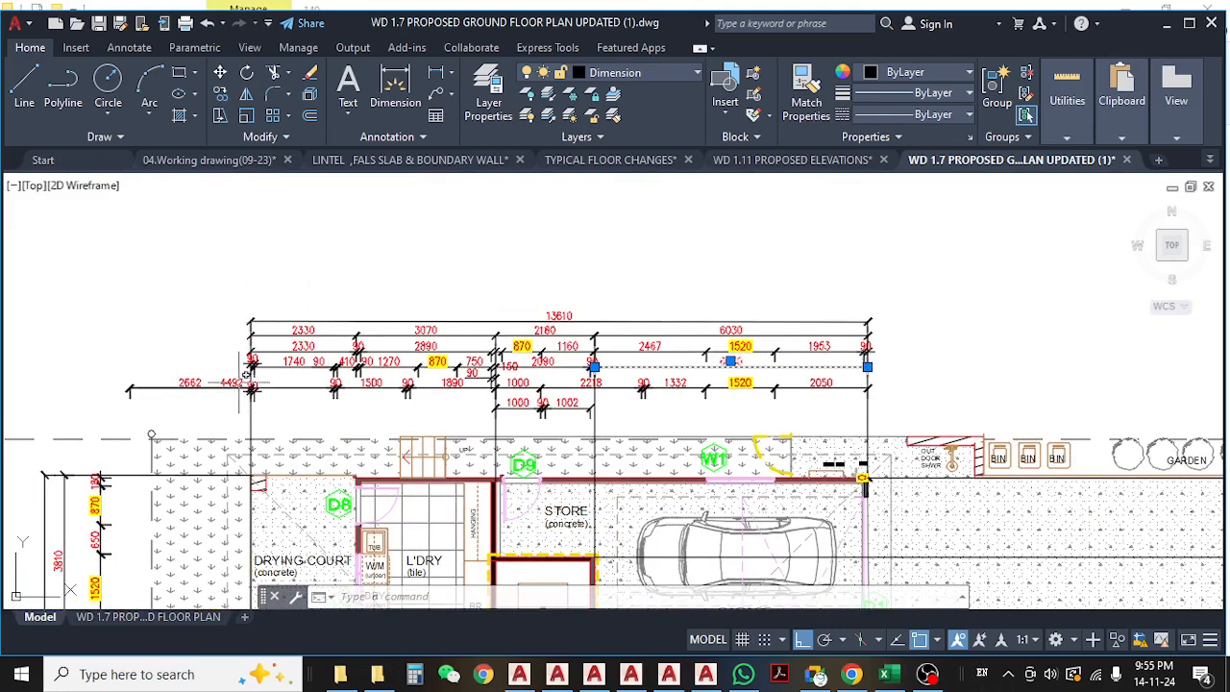
middle_drag(325, 396, 329, 396)
key(Escape)
key(Escape)
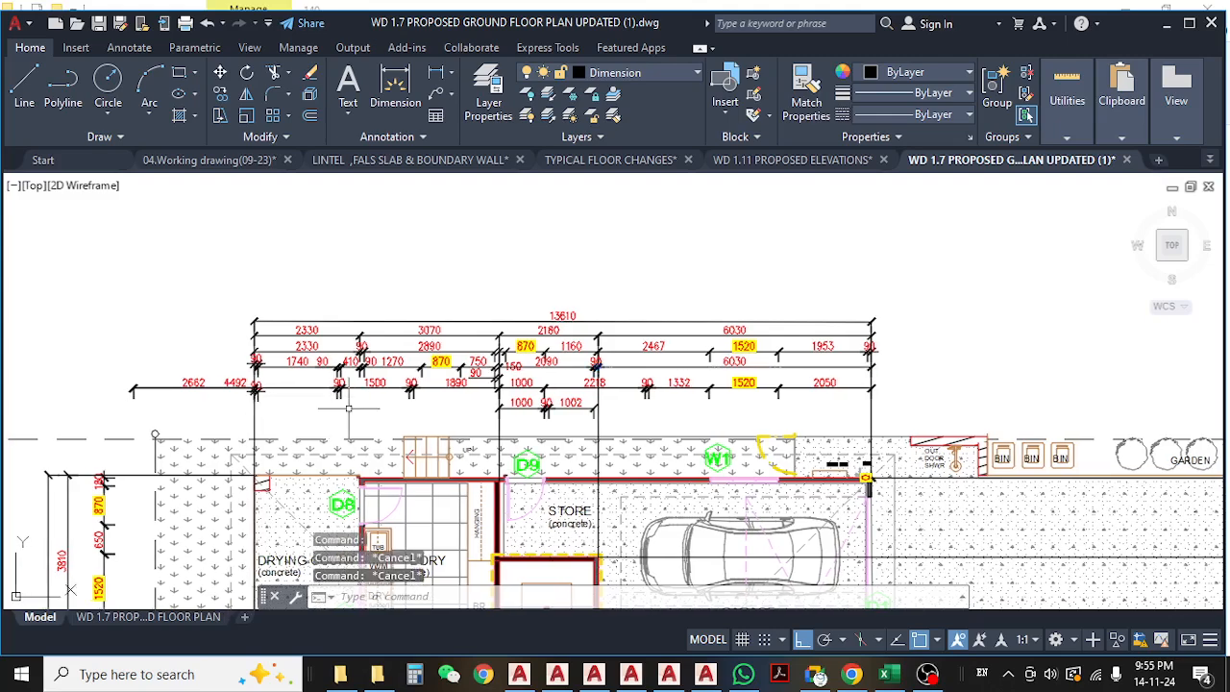
middle_drag(538, 435, 501, 402)
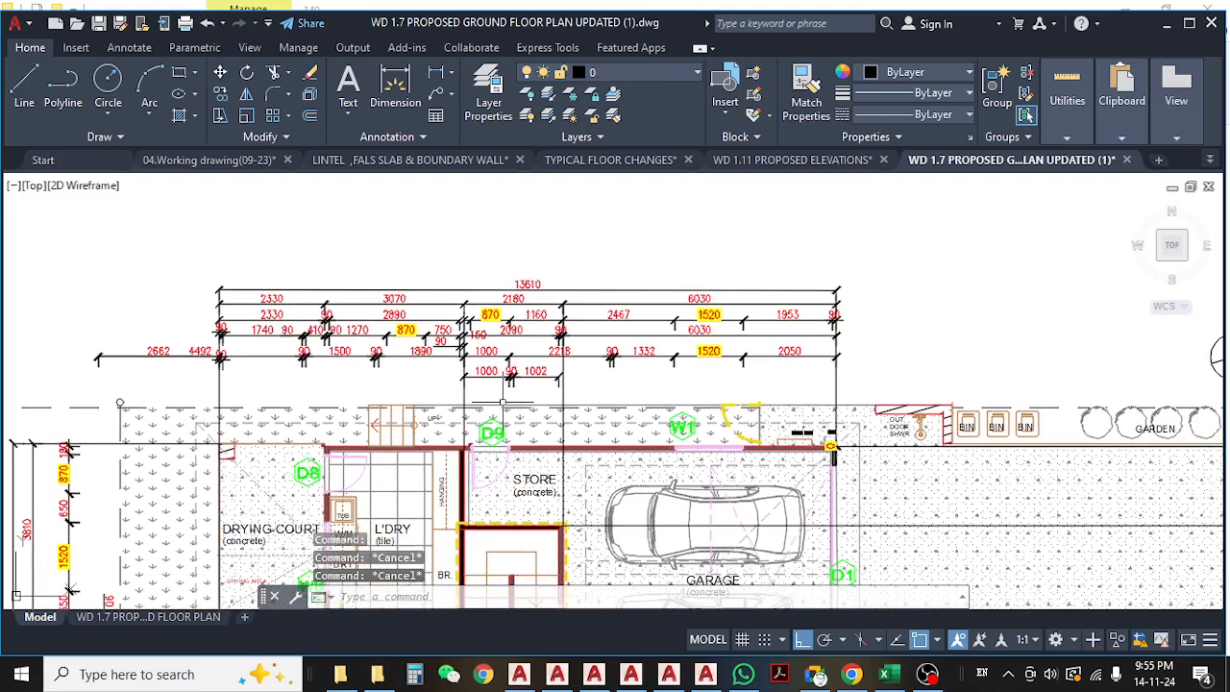
- Switch to the TYPICAL FLOOR CHANGES drawing and look over its typical and first floor plans
click(607, 160)
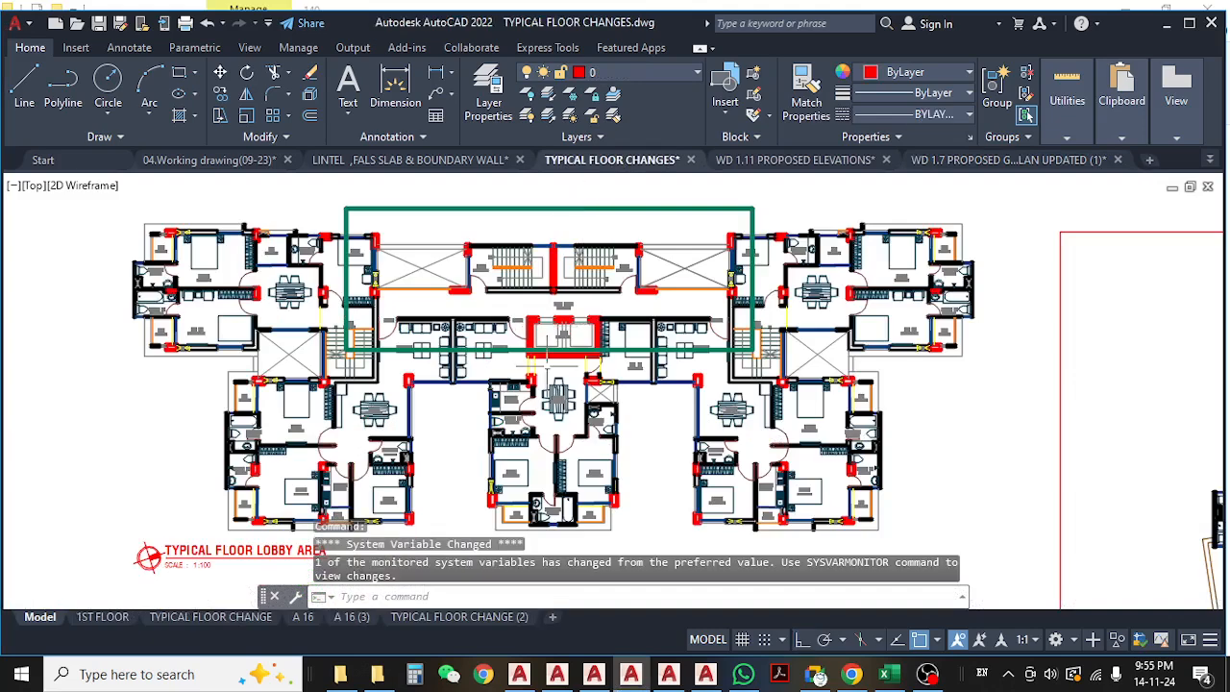
scroll(547, 368, down, 5)
middle_drag(629, 421, 538, 362)
scroll(764, 389, up, 5)
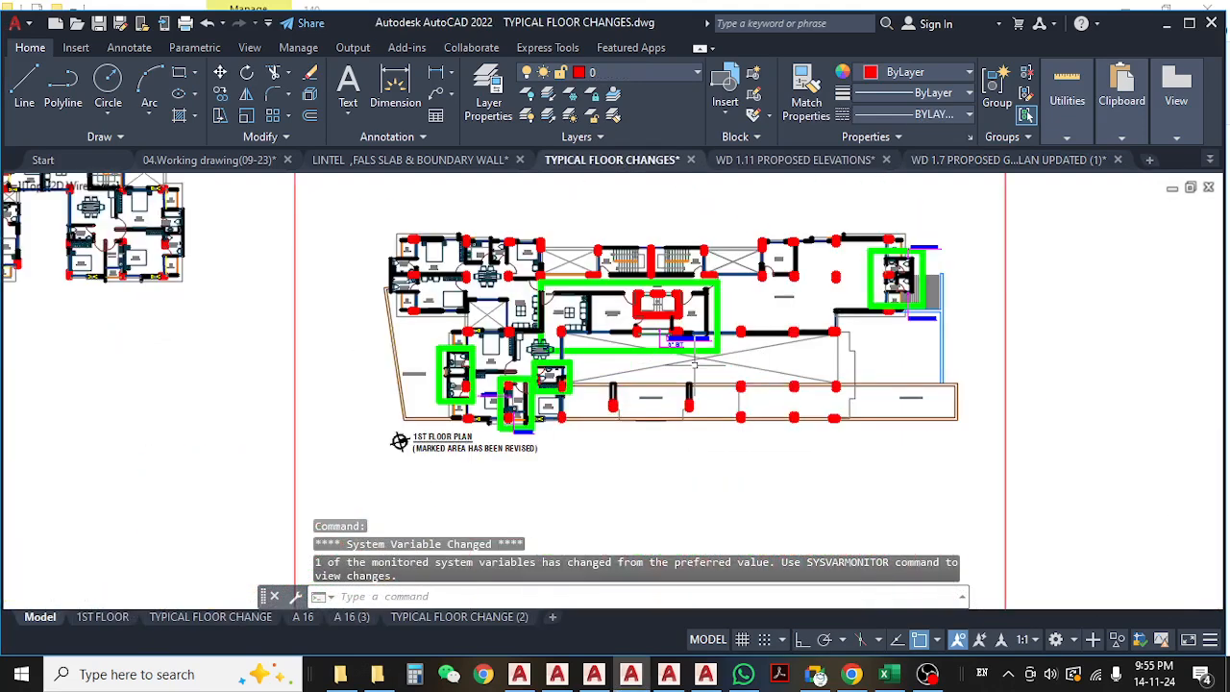
middle_drag(634, 363, 637, 373)
scroll(639, 373, down, 7)
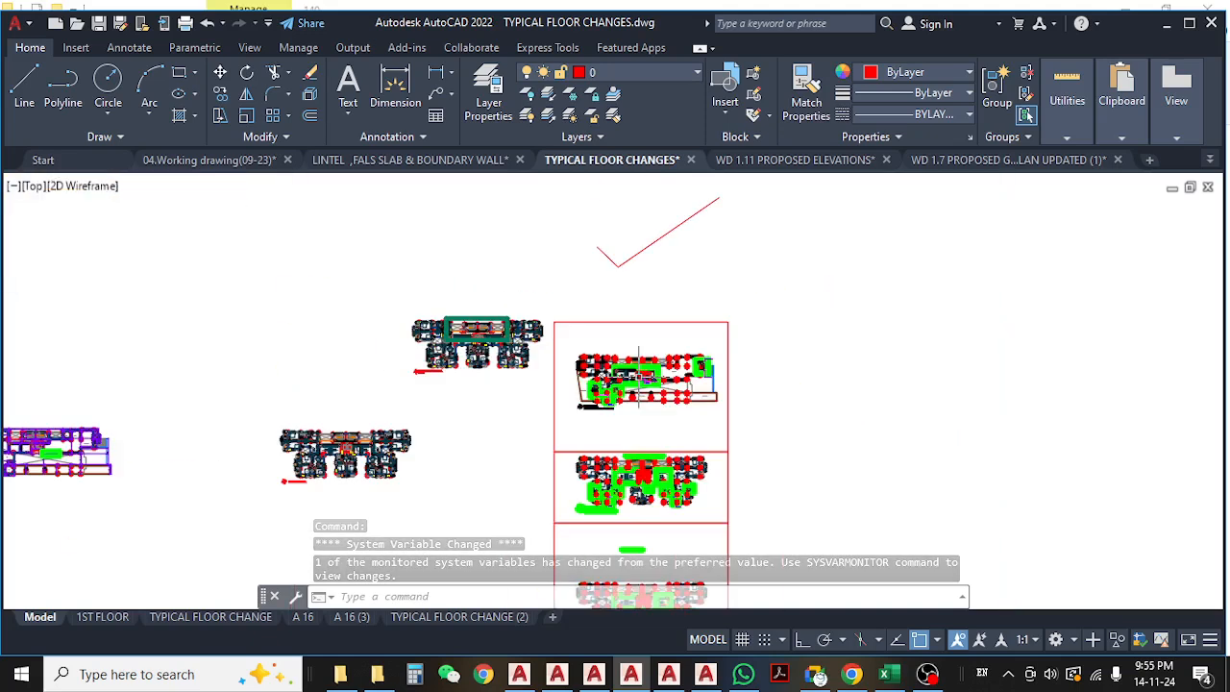
click(380, 201)
click(510, 245)
key(Escape)
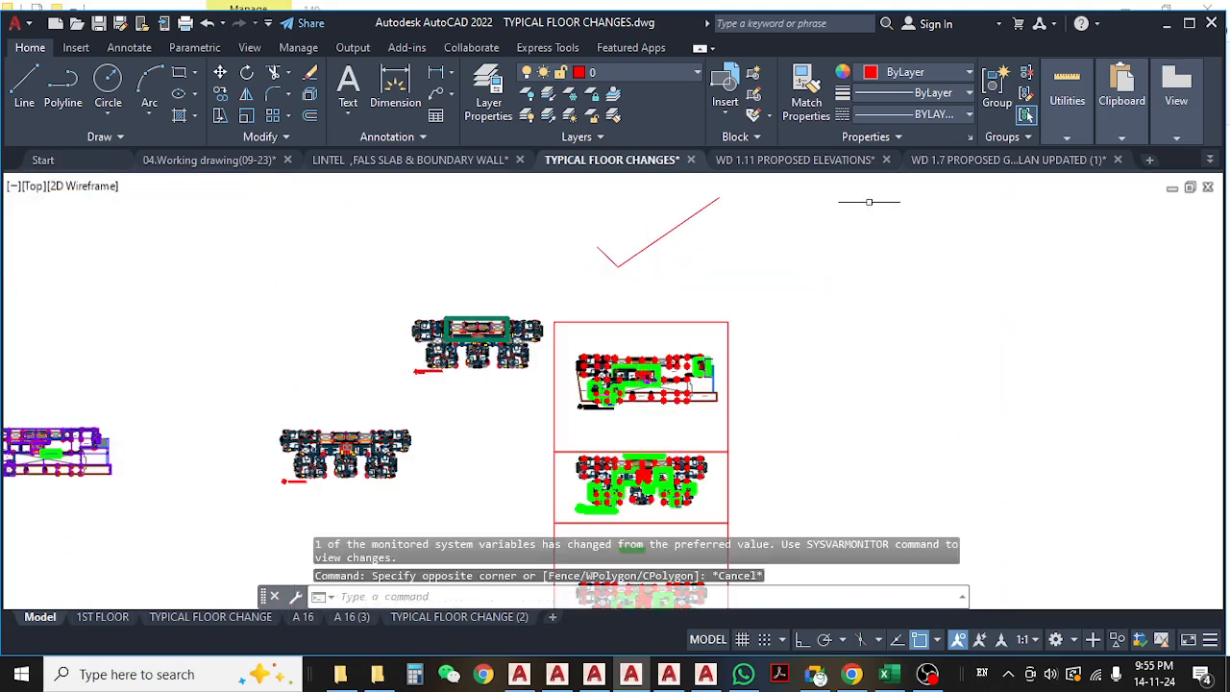
- Return to the WD 1.7 ground floor plan and examine the dimensions beside the pool and the rooms through to the garage
click(792, 160)
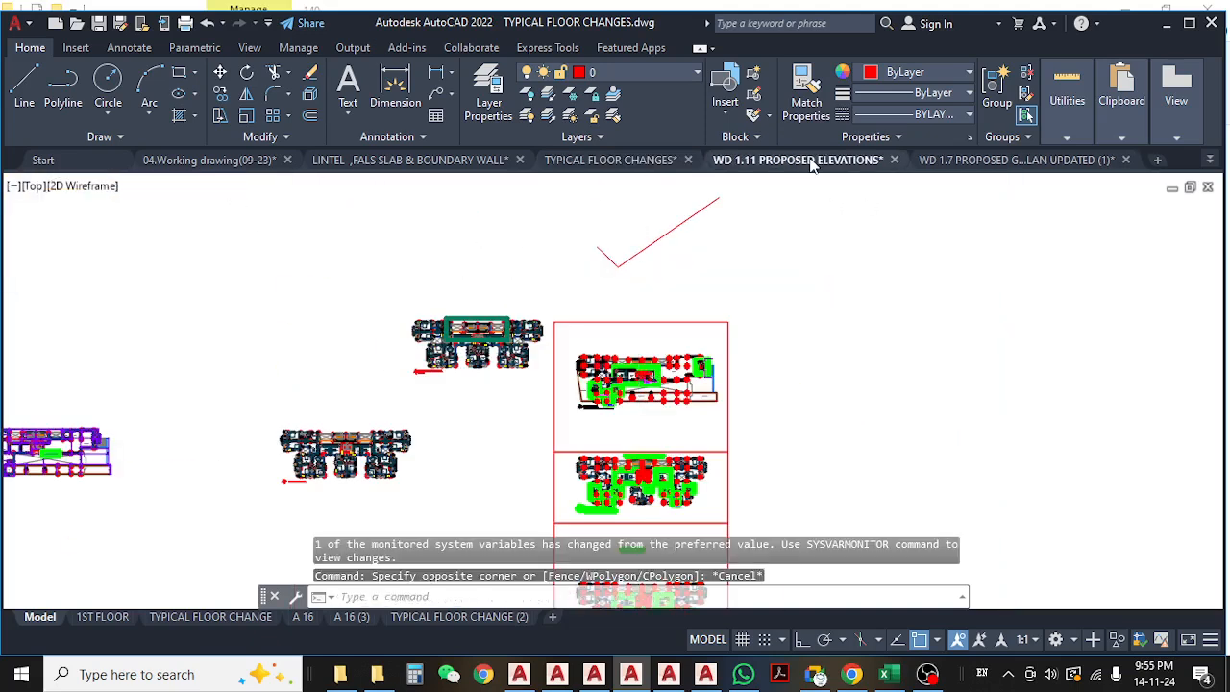
click(961, 162)
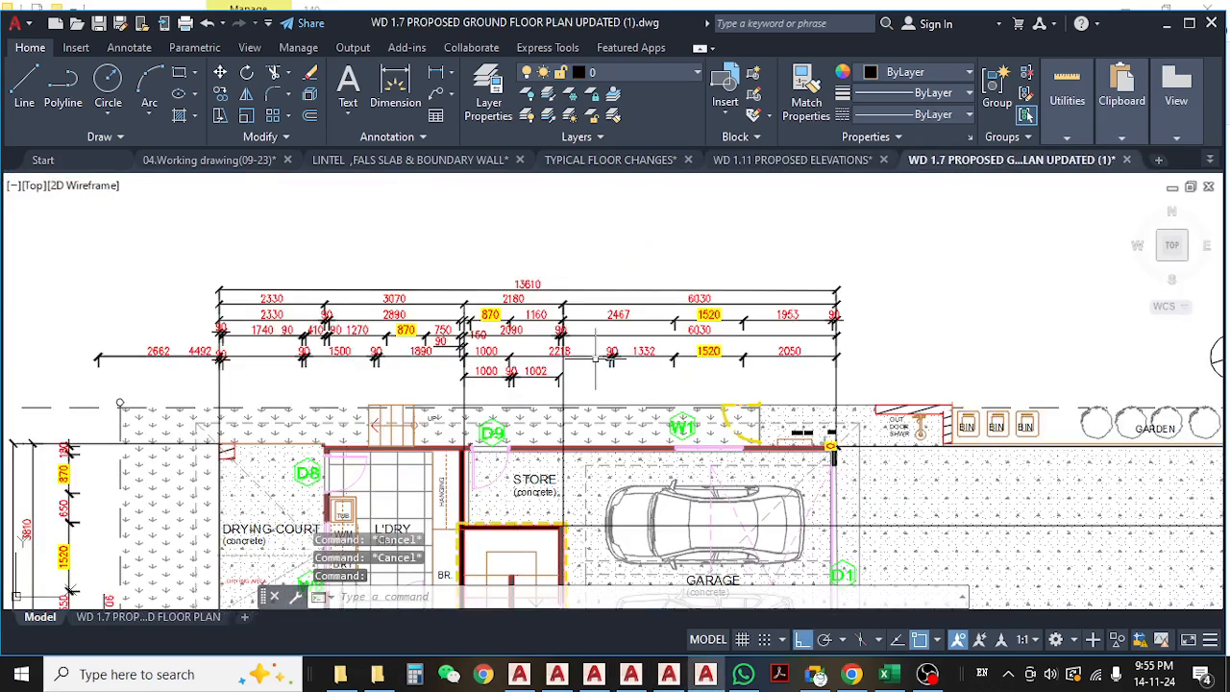
middle_drag(595, 359, 594, 286)
scroll(593, 287, down, 3)
middle_drag(640, 396, 589, 322)
scroll(727, 365, up, 5)
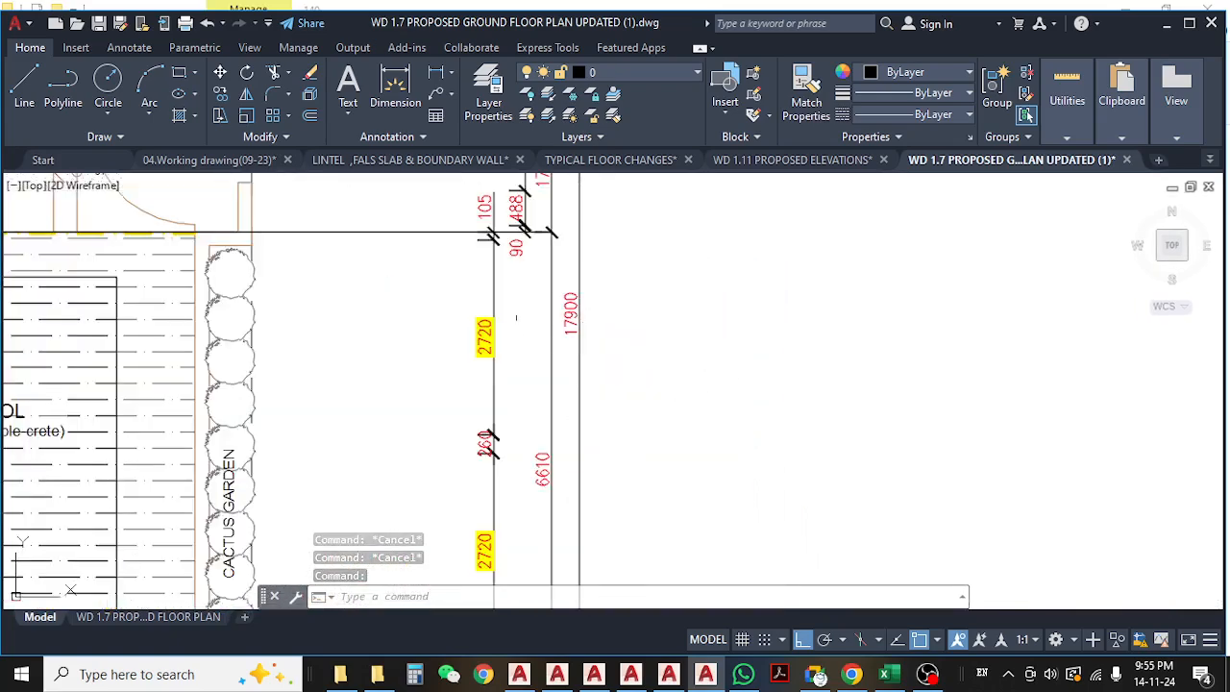
scroll(516, 318, down, 4)
middle_drag(497, 335, 778, 341)
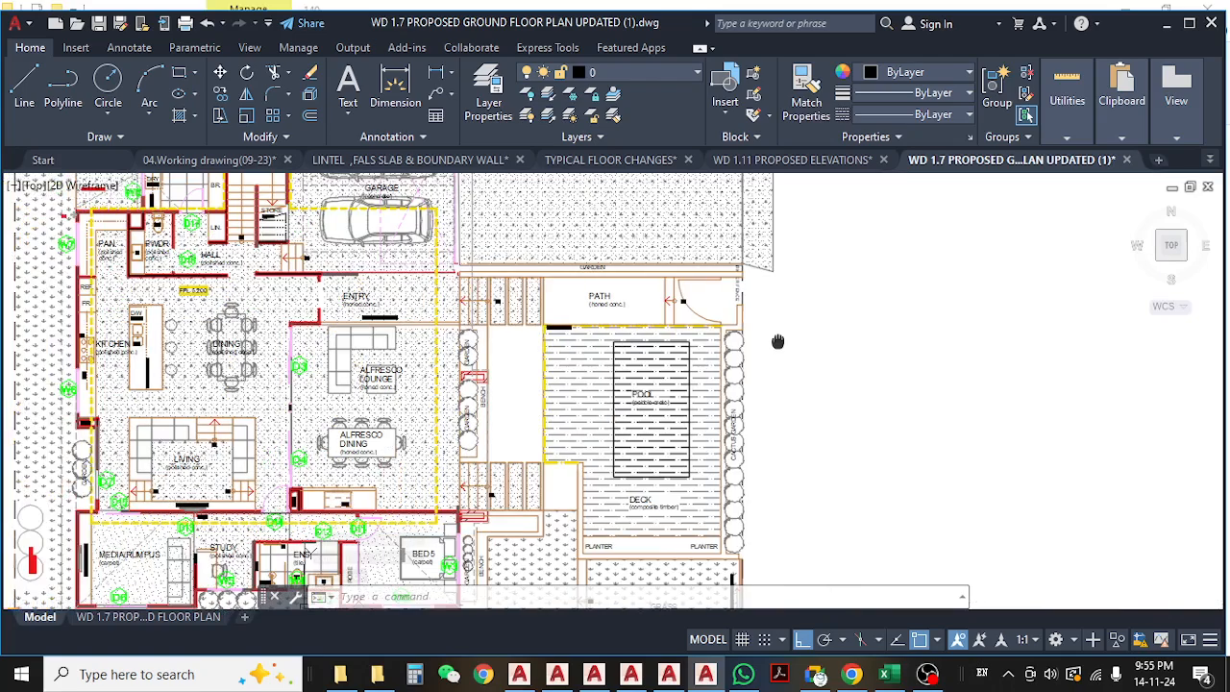
middle_drag(819, 273, 846, 312)
scroll(272, 279, up, 4)
middle_drag(265, 258, 276, 350)
scroll(828, 300, down, 4)
middle_drag(828, 299, 502, 325)
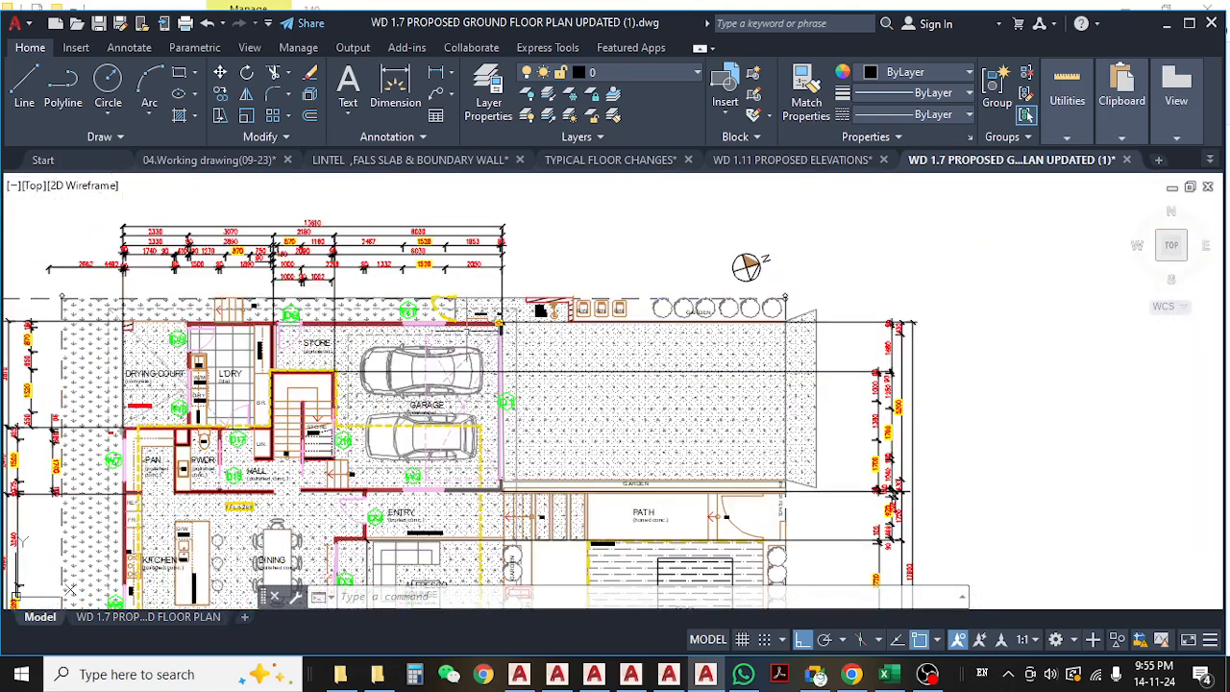
- Select the 1660 dimension beyond the driveway, trace the store depth it refers to, and clear the selection
scroll(312, 288, up, 4)
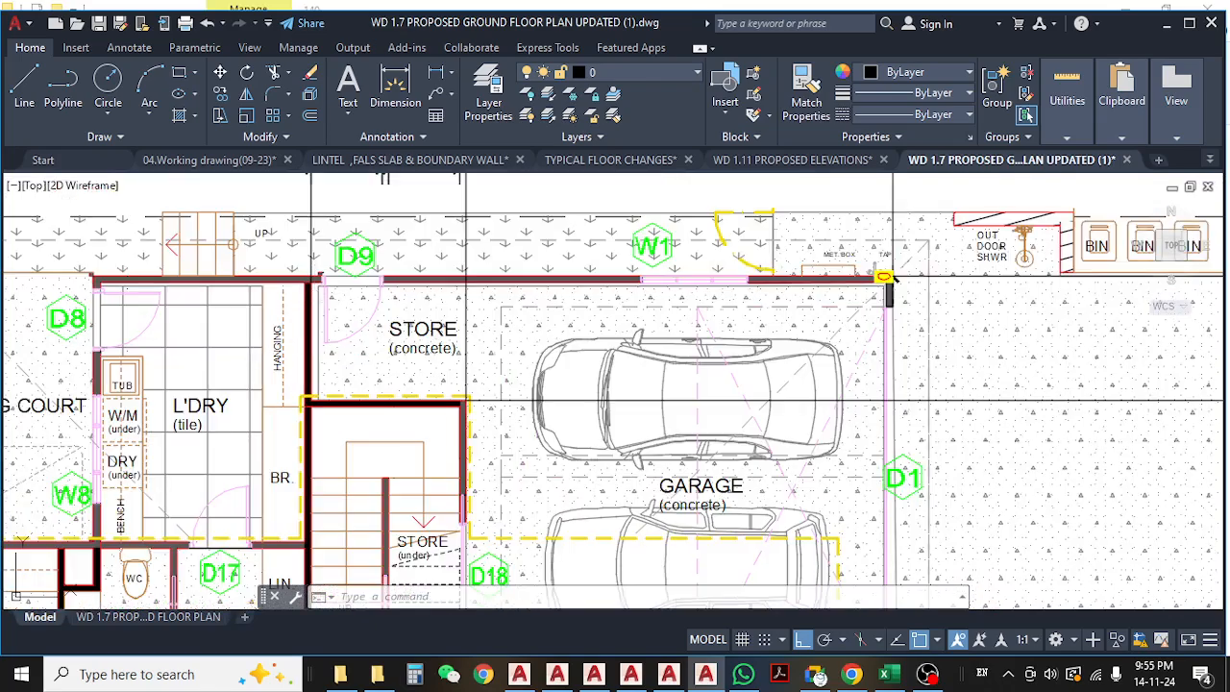
scroll(884, 278, down, 4)
middle_drag(884, 278, 557, 354)
scroll(886, 353, up, 4)
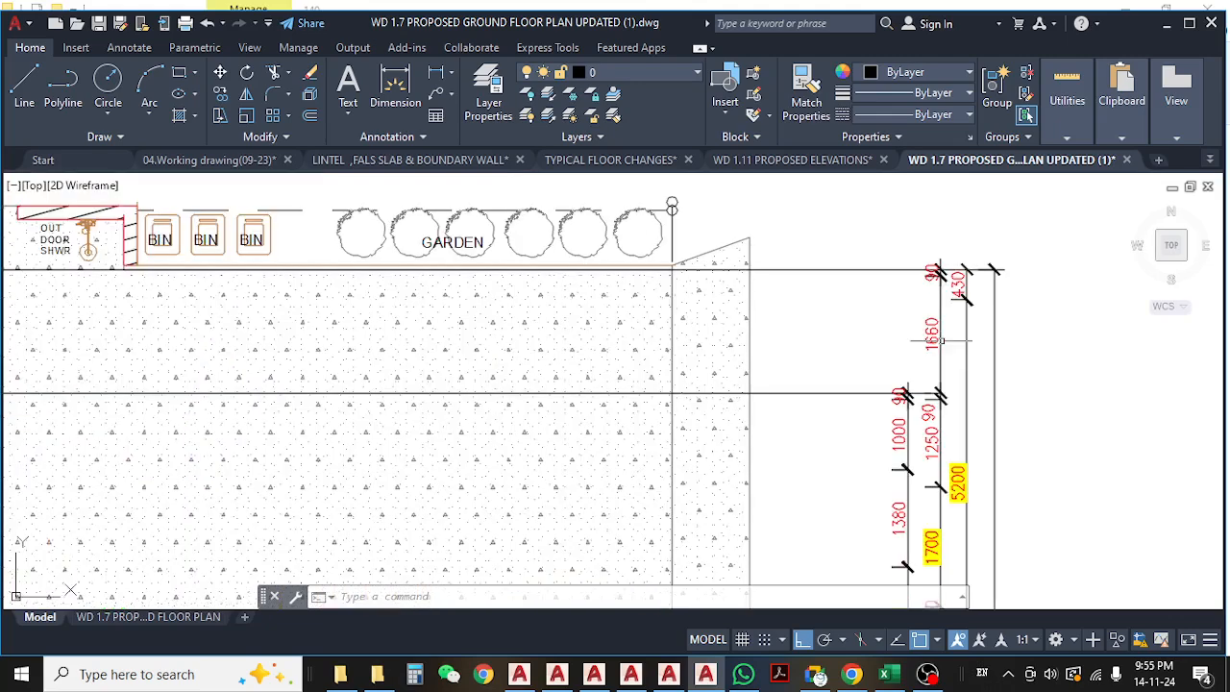
click(932, 337)
scroll(905, 351, down, 4)
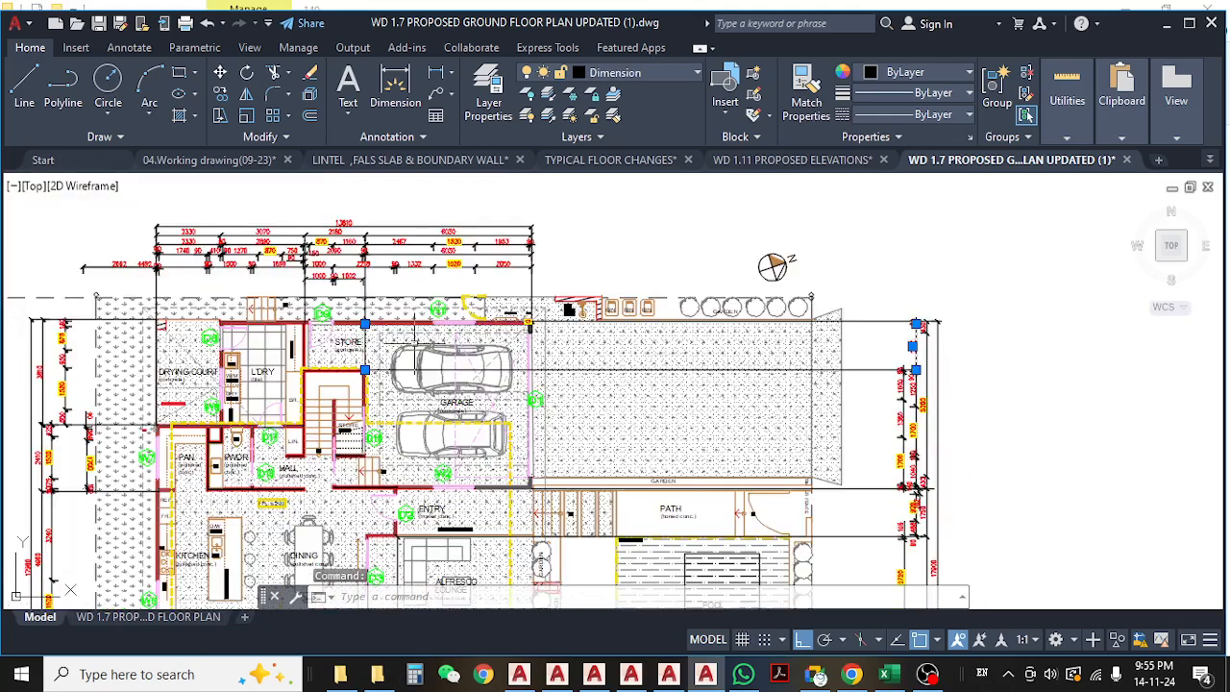
scroll(304, 350, up, 6)
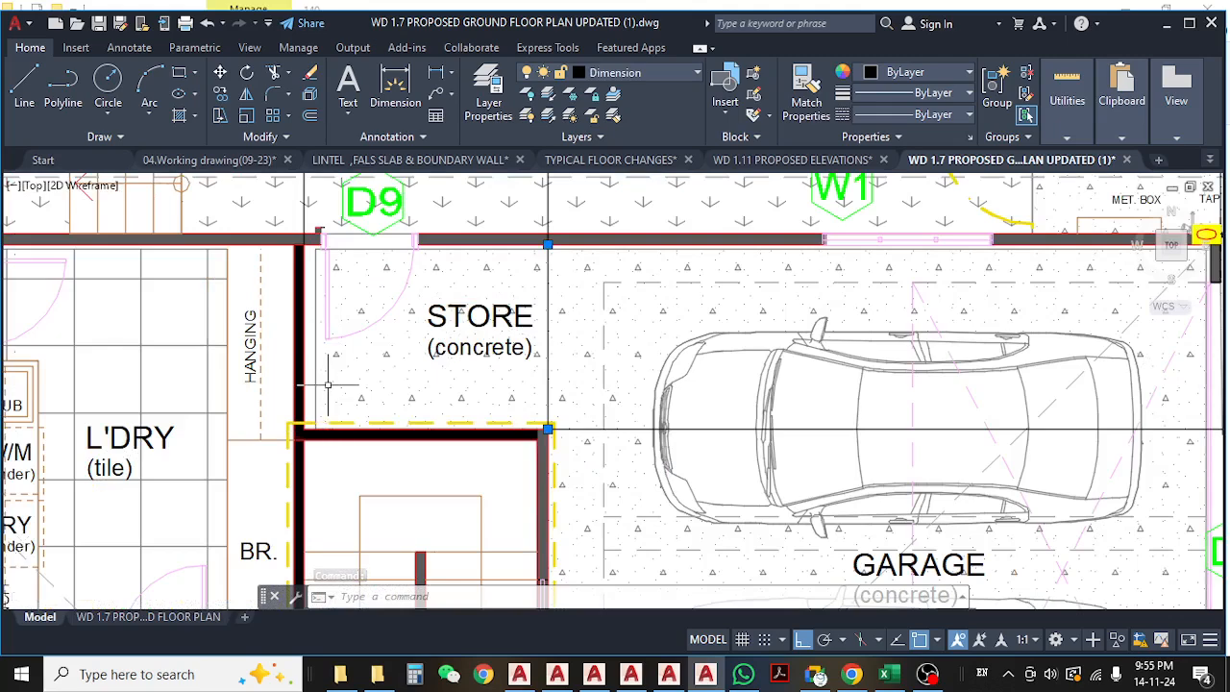
scroll(317, 428, down, 6)
middle_drag(461, 432, 347, 346)
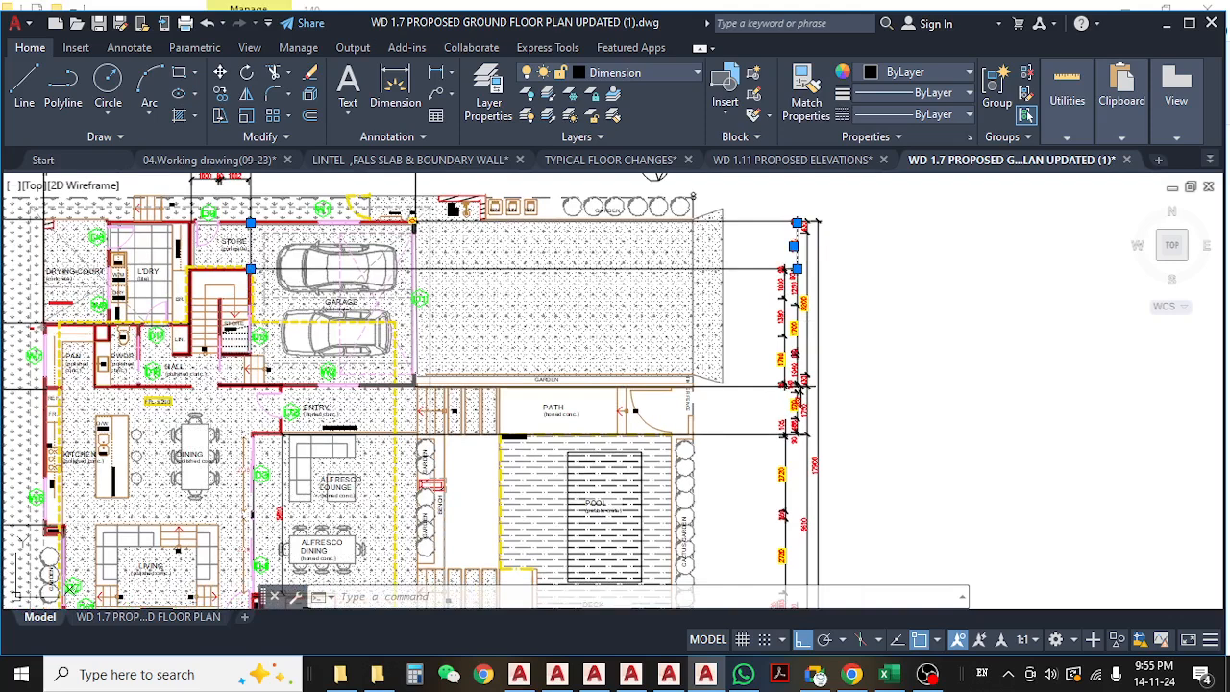
key(Escape)
- Select the 1250 dimension beyond the driveway, trace it to the garage wall above D18, and clear the selection
click(803, 288)
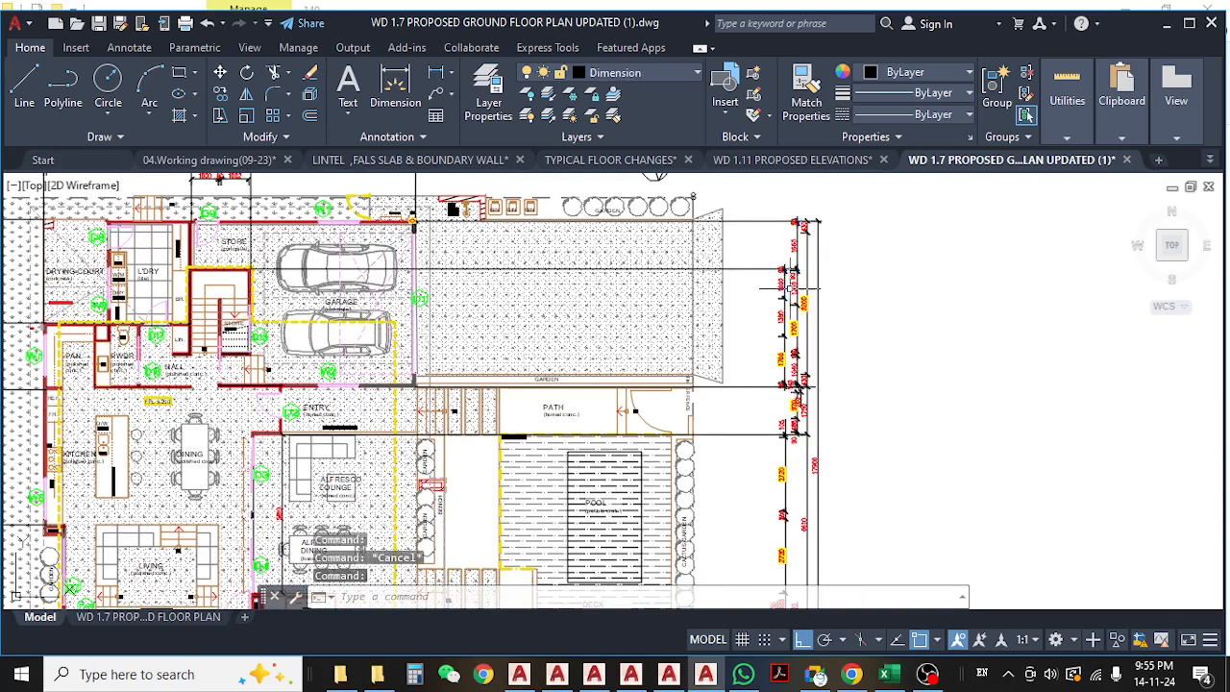
key(Escape)
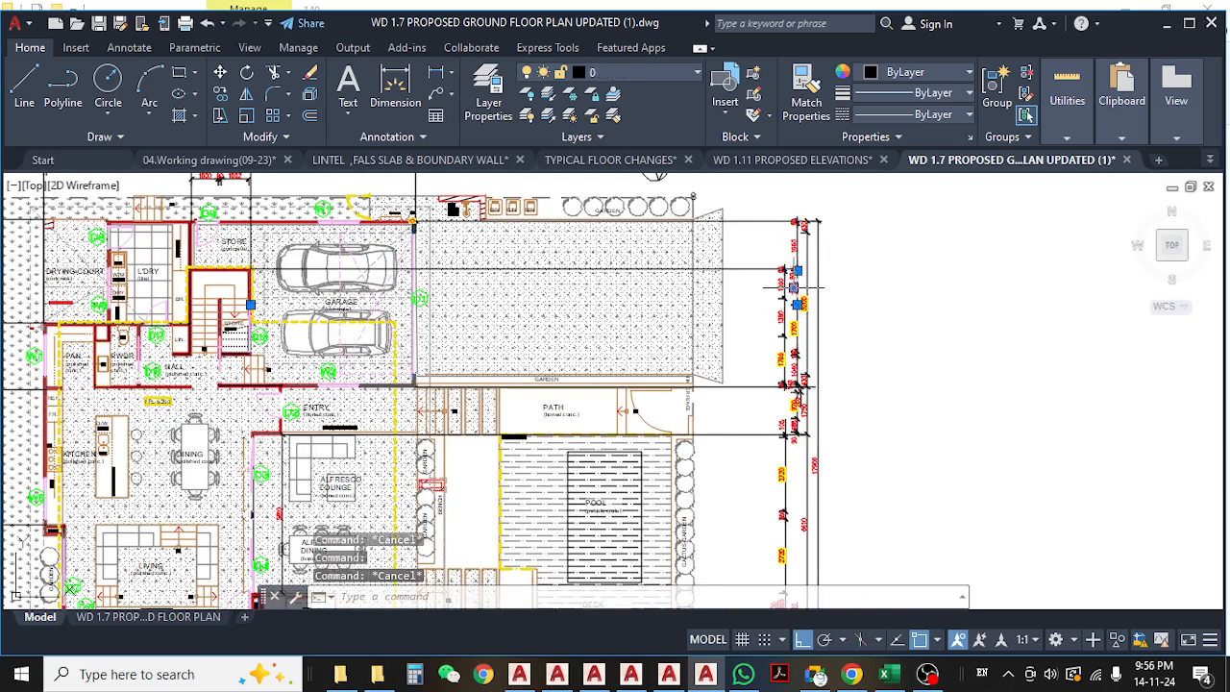
scroll(286, 302, up, 4)
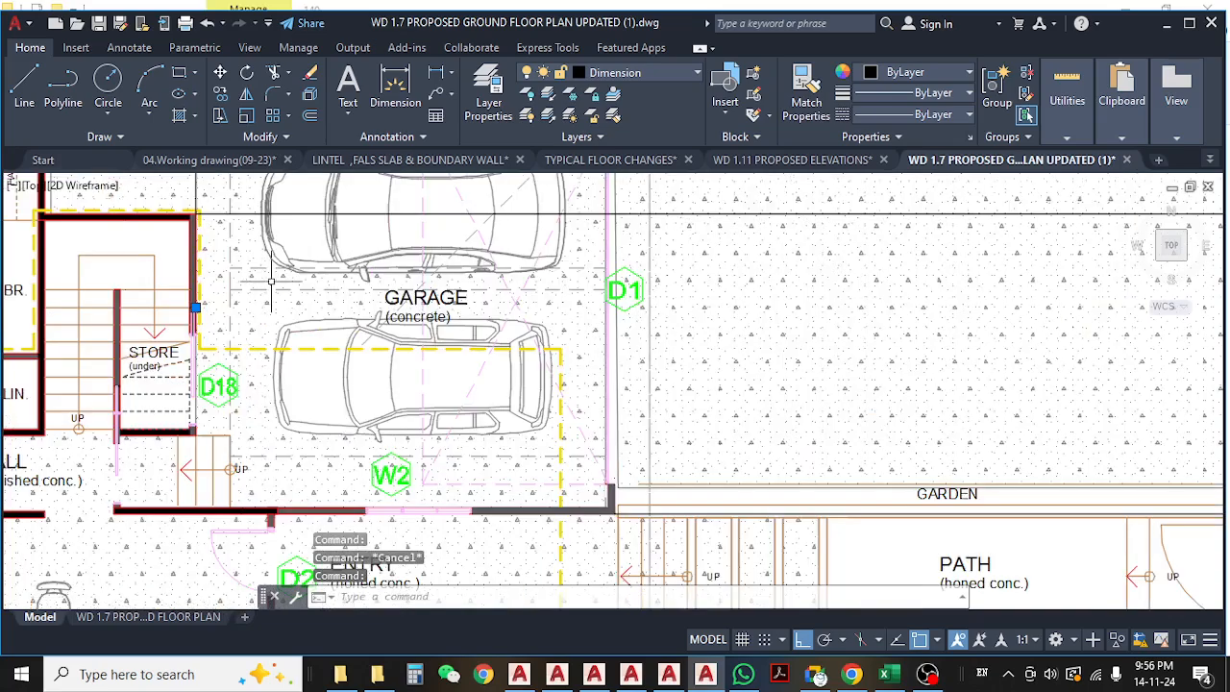
scroll(271, 282, down, 6)
key(Escape)
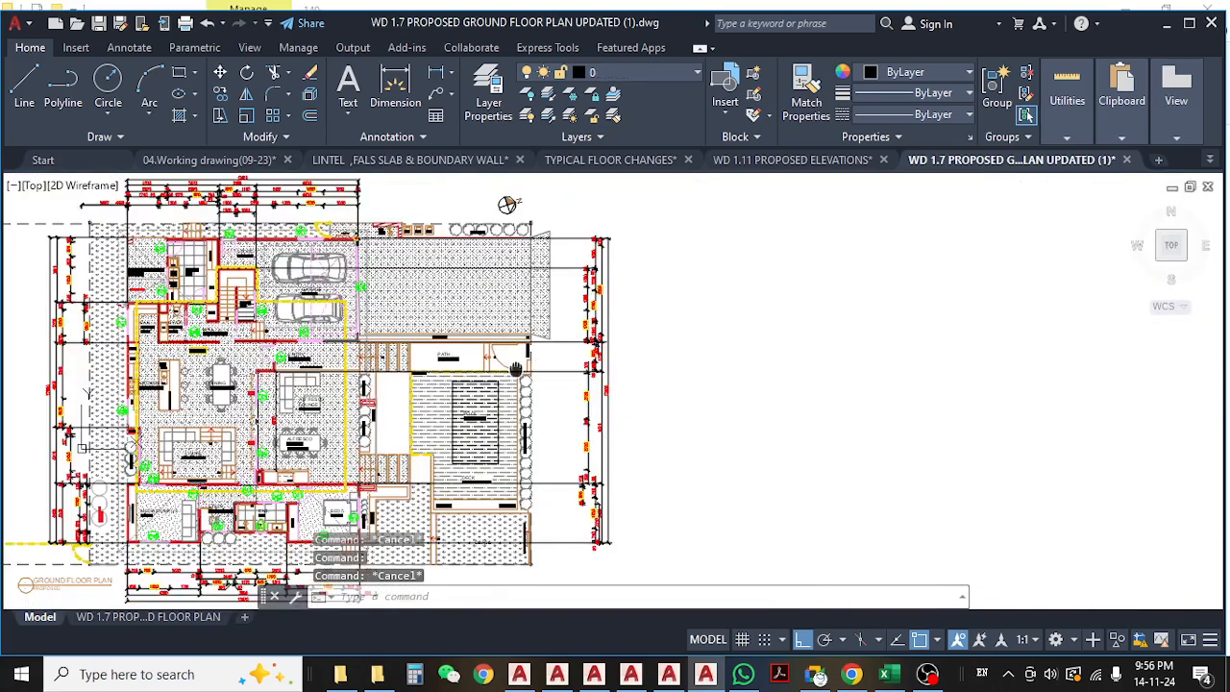
- Examine the plan's surrounding dimension chains, from the garage and W1 wall down to the living, study and bedroom side
middle_drag(516, 368, 639, 328)
scroll(485, 216, up, 3)
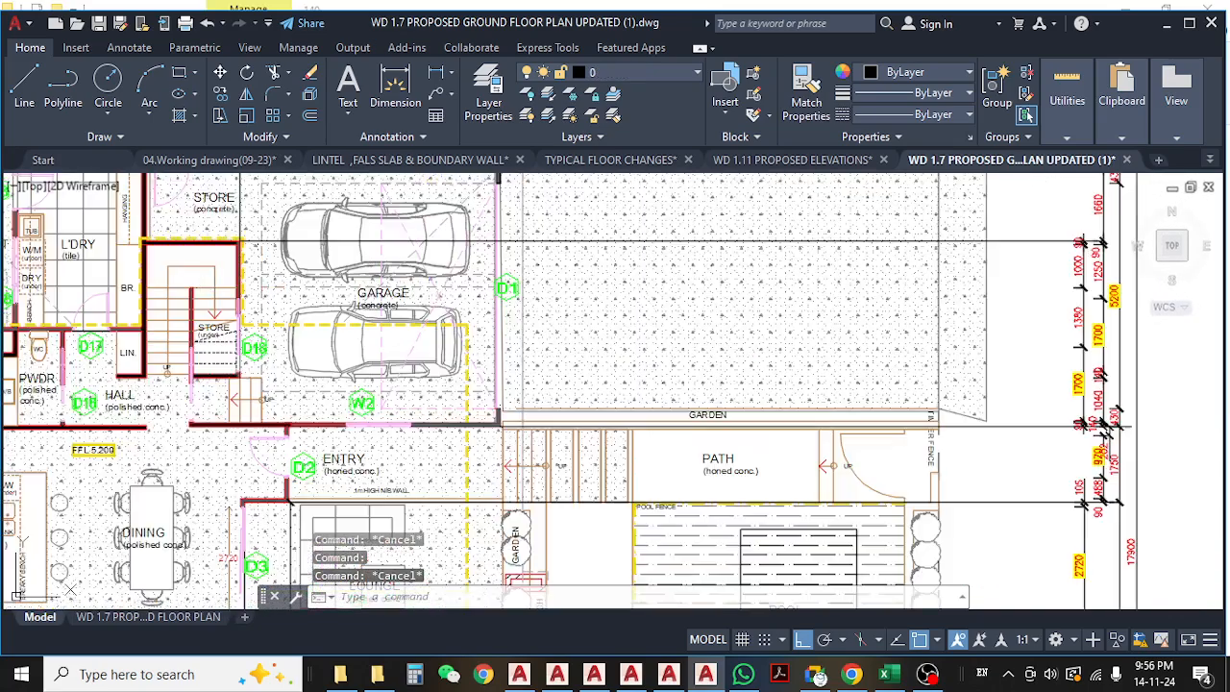
middle_drag(486, 216, 548, 315)
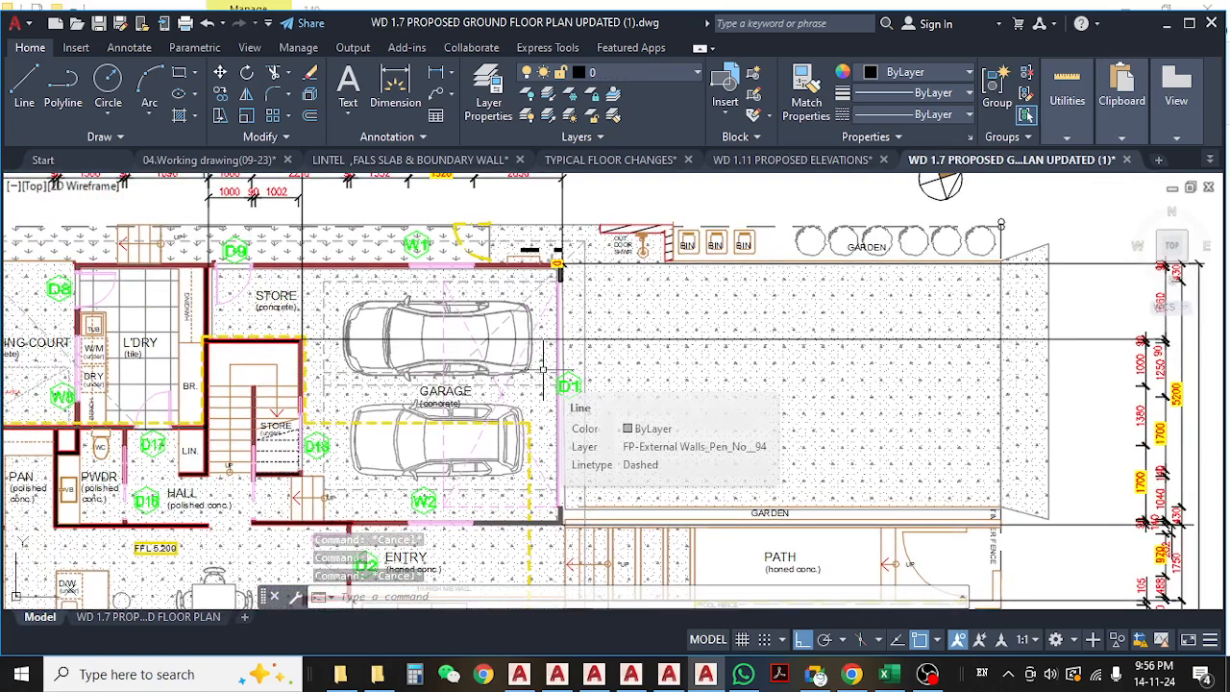
scroll(422, 433, down, 2)
middle_drag(415, 426, 465, 333)
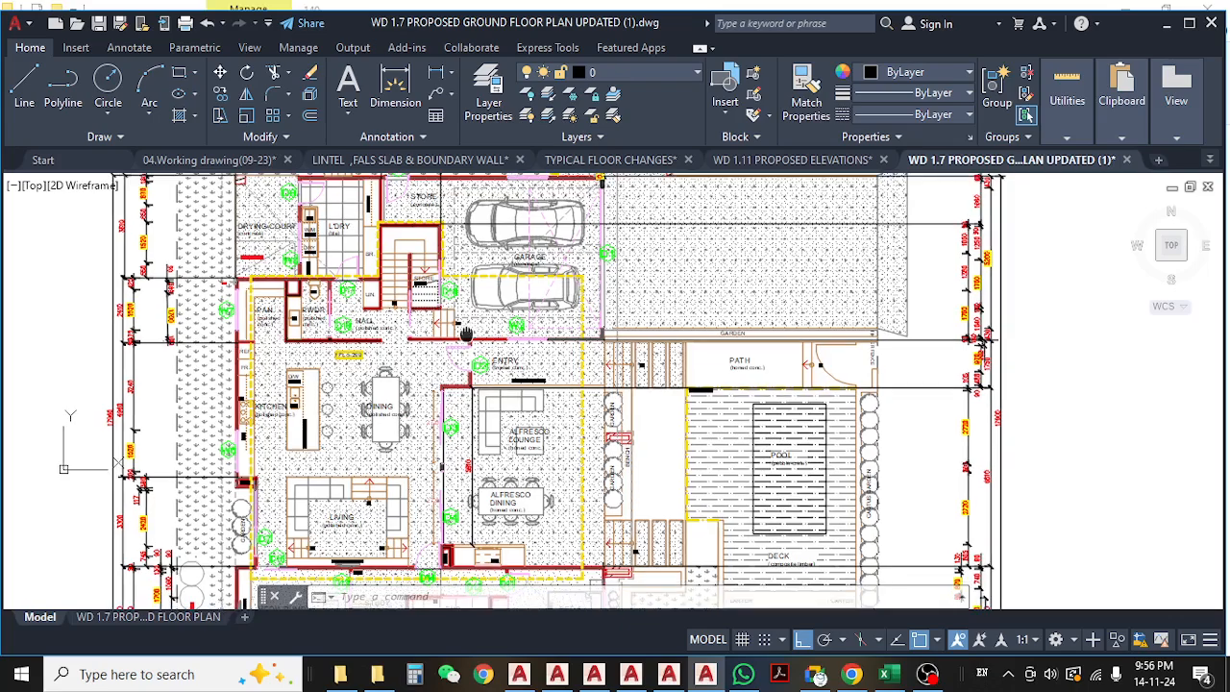
middle_drag(467, 463, 473, 538)
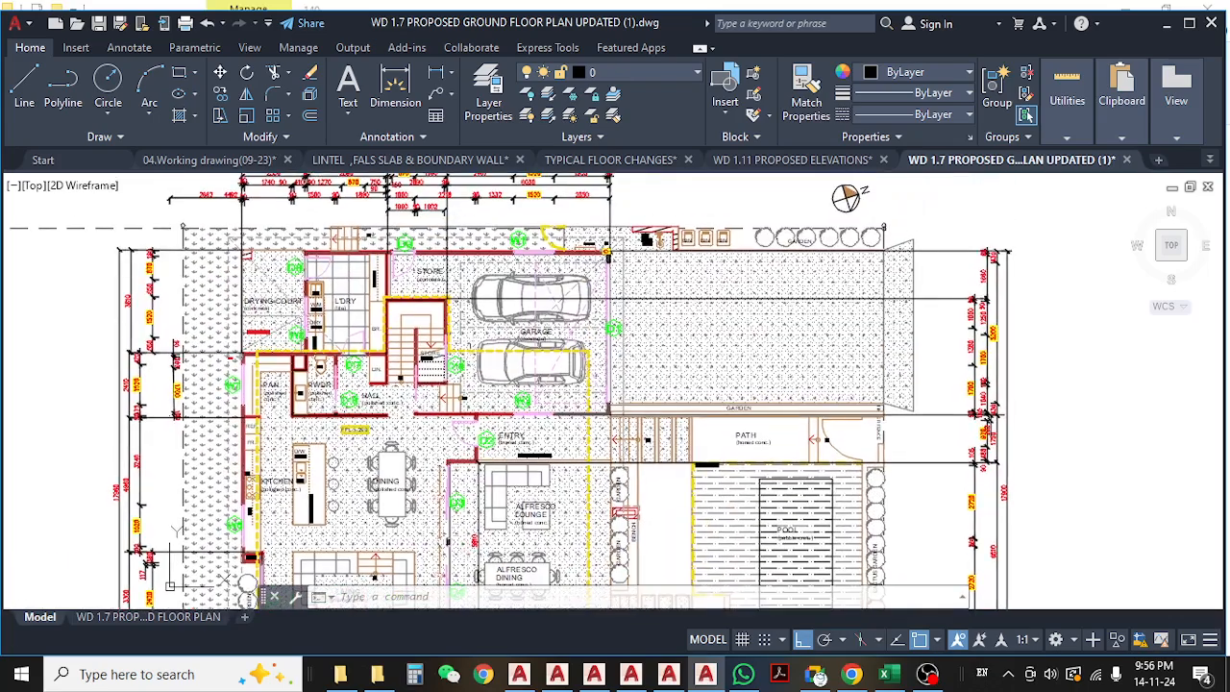
middle_drag(447, 353, 447, 488)
scroll(452, 437, up, 4)
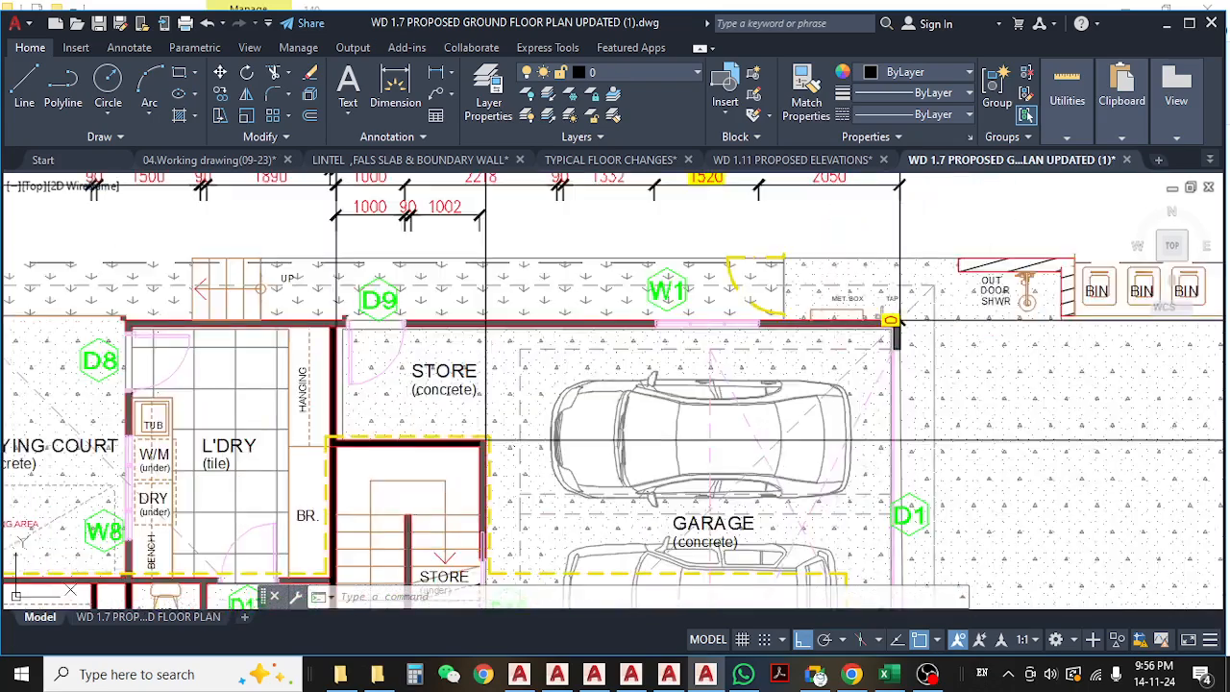
middle_drag(486, 441, 462, 521)
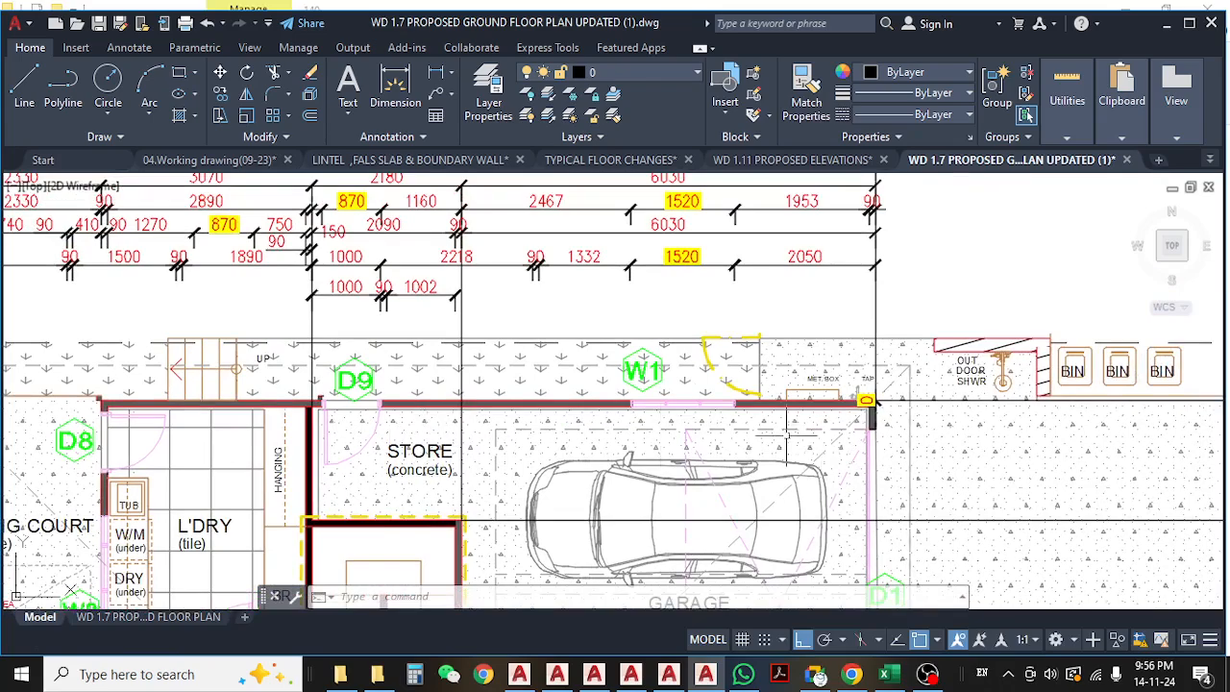
scroll(785, 433, down, 6)
middle_drag(576, 452, 563, 301)
middle_drag(460, 448, 471, 367)
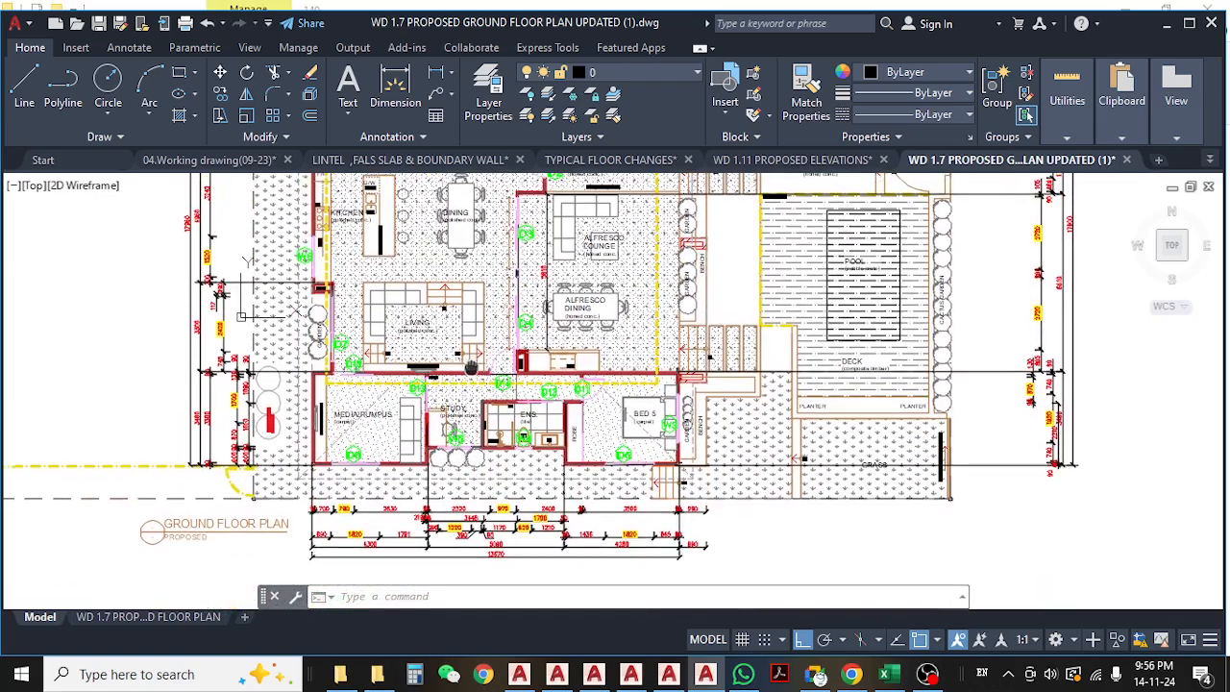
- Examine the opening and wall dimensions below the media/rumpus, study, ensuite and bed 5 rooms on the ground floor plan
scroll(462, 534, up, 4)
middle_drag(281, 386, 461, 438)
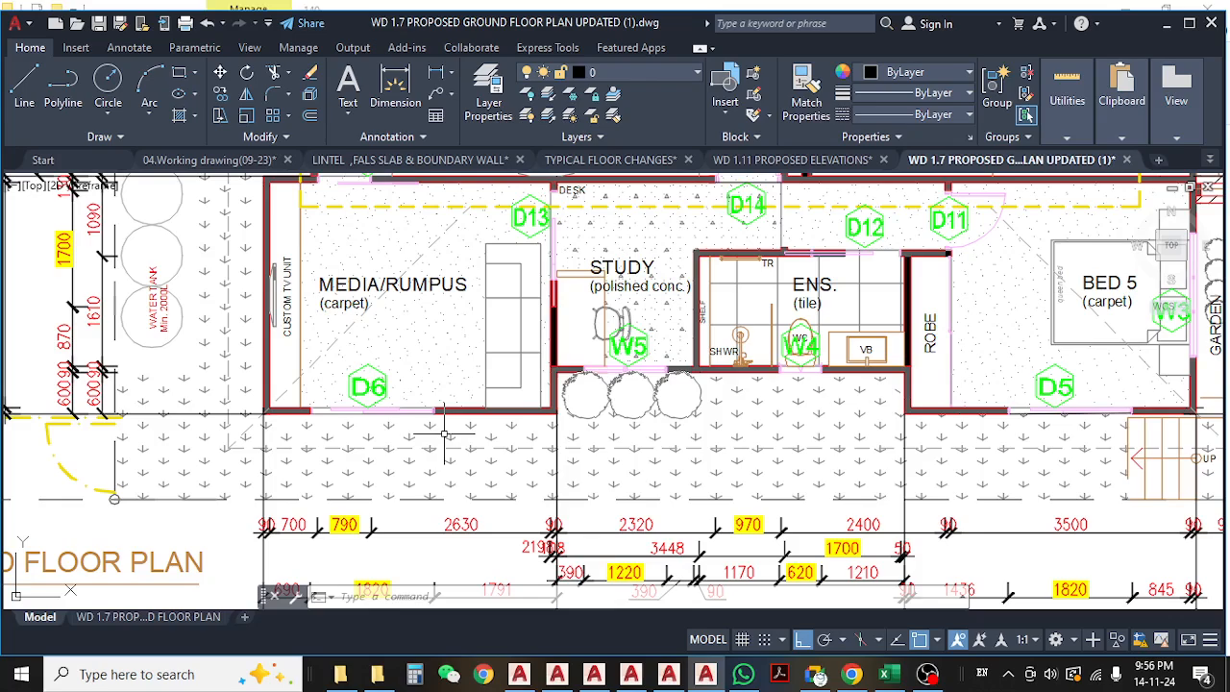
scroll(471, 426, down, 5)
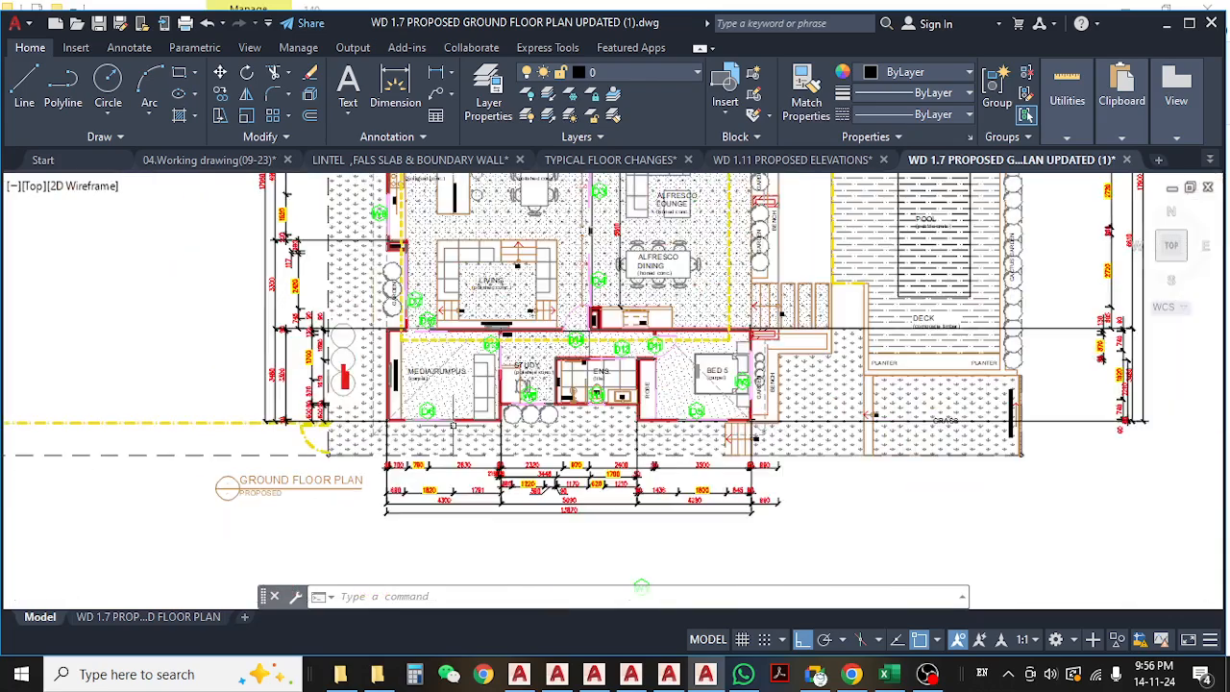
middle_drag(741, 494, 665, 558)
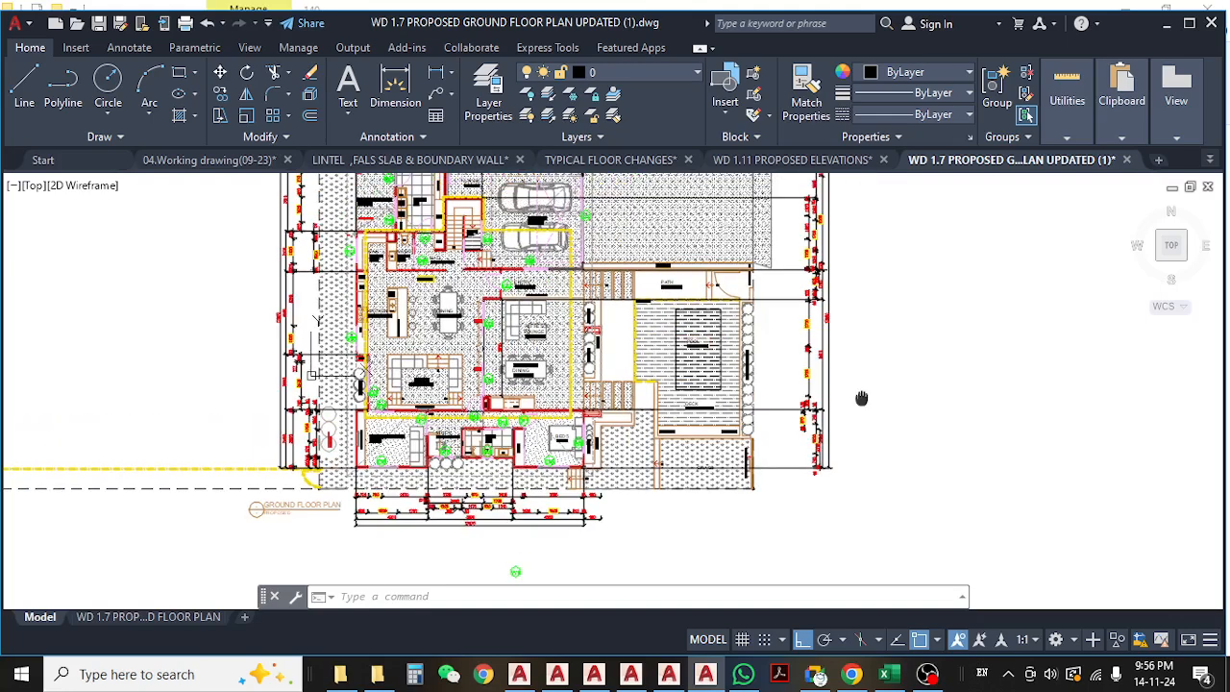
middle_drag(861, 397, 853, 461)
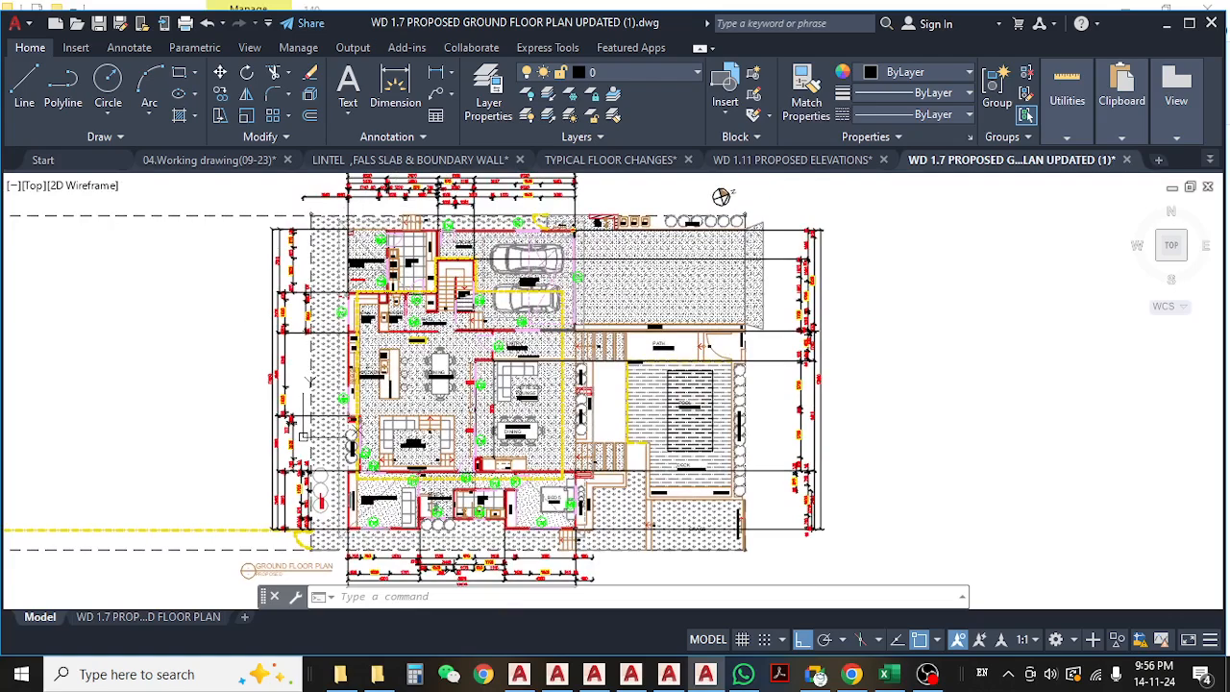
scroll(420, 438, up, 8)
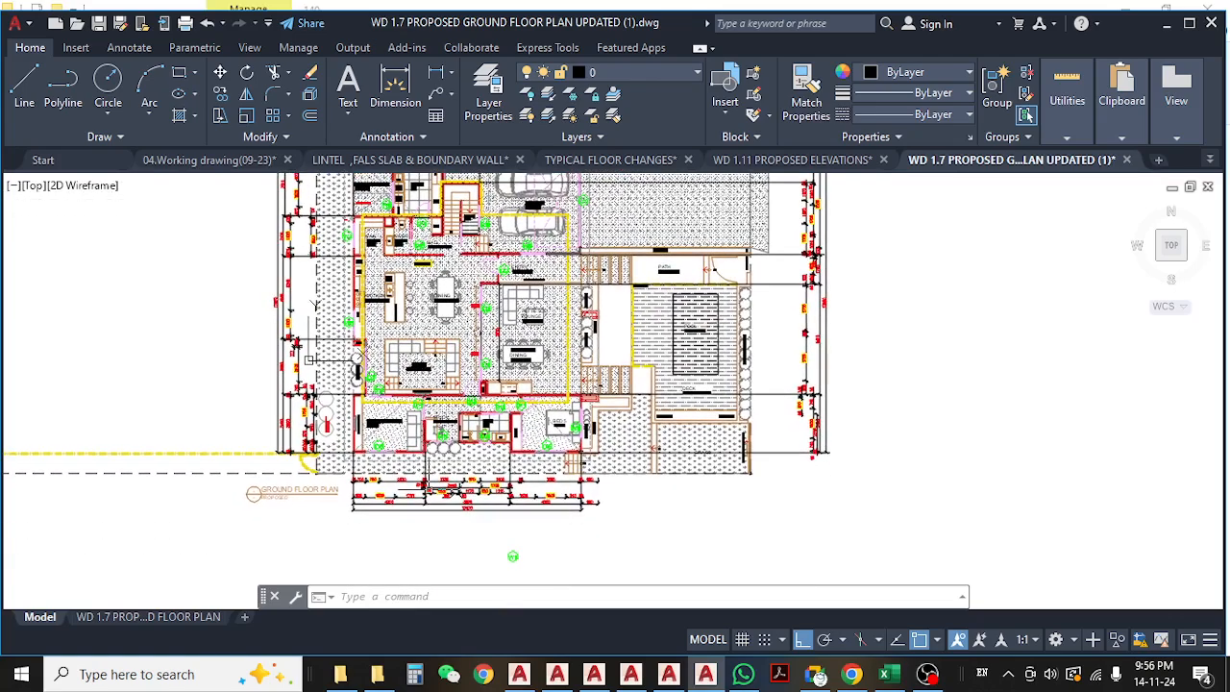
middle_drag(420, 411, 456, 492)
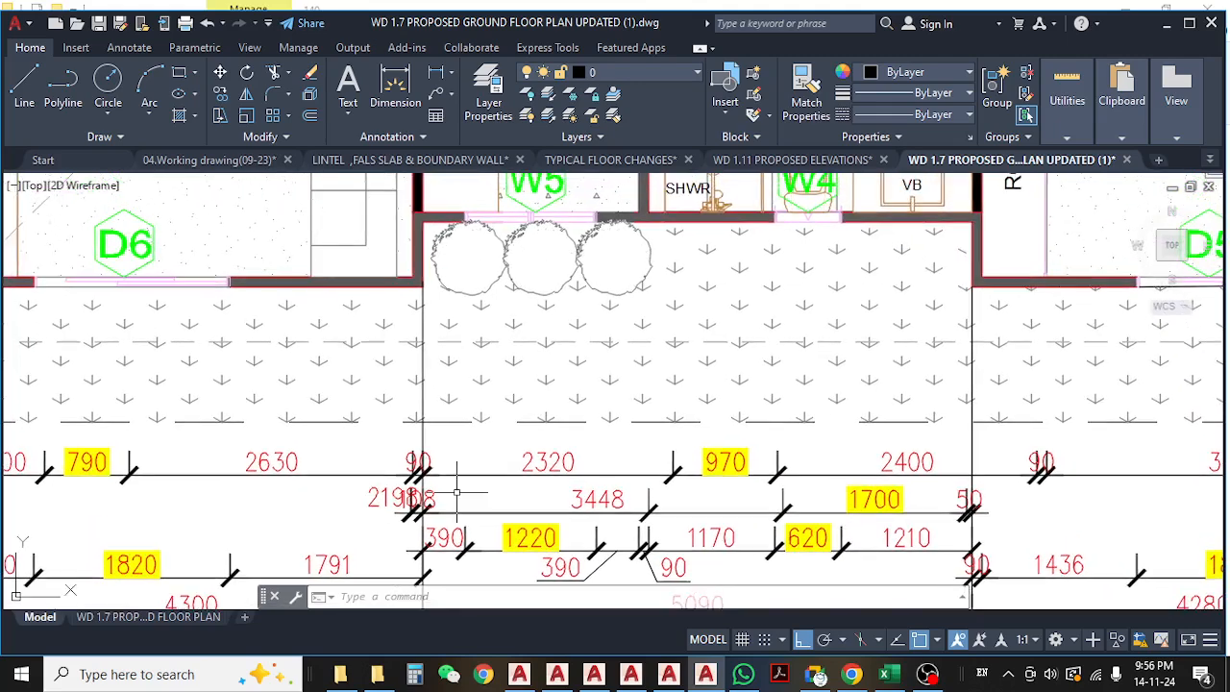
scroll(463, 454, down, 6)
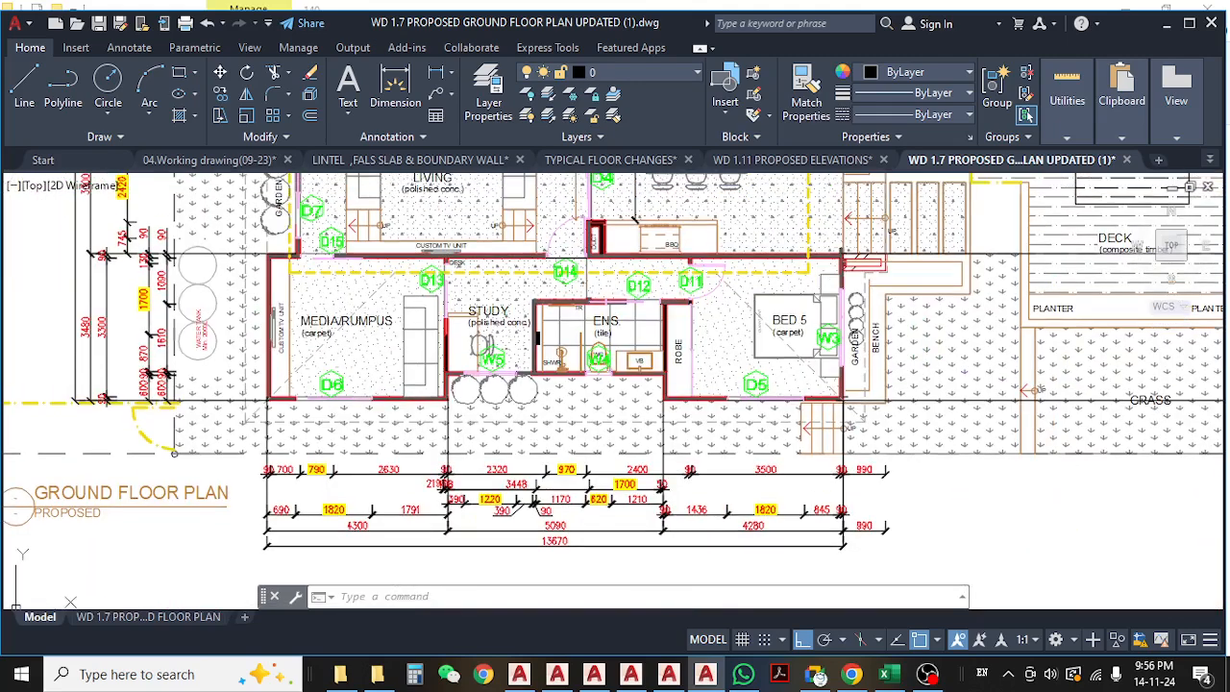
- Follow the dimension chain from the D6 wall past bed 5, then examine the dimensions beyond the deck, pool and driveway
scroll(314, 487, up, 4)
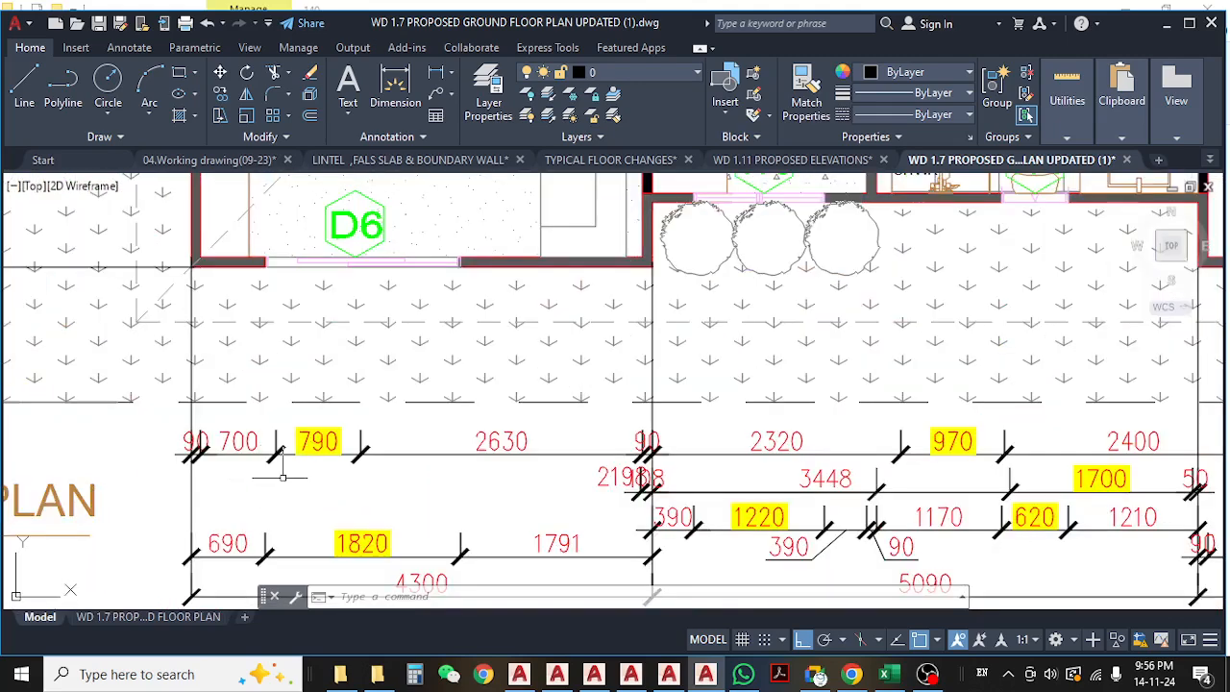
middle_drag(470, 480, 336, 471)
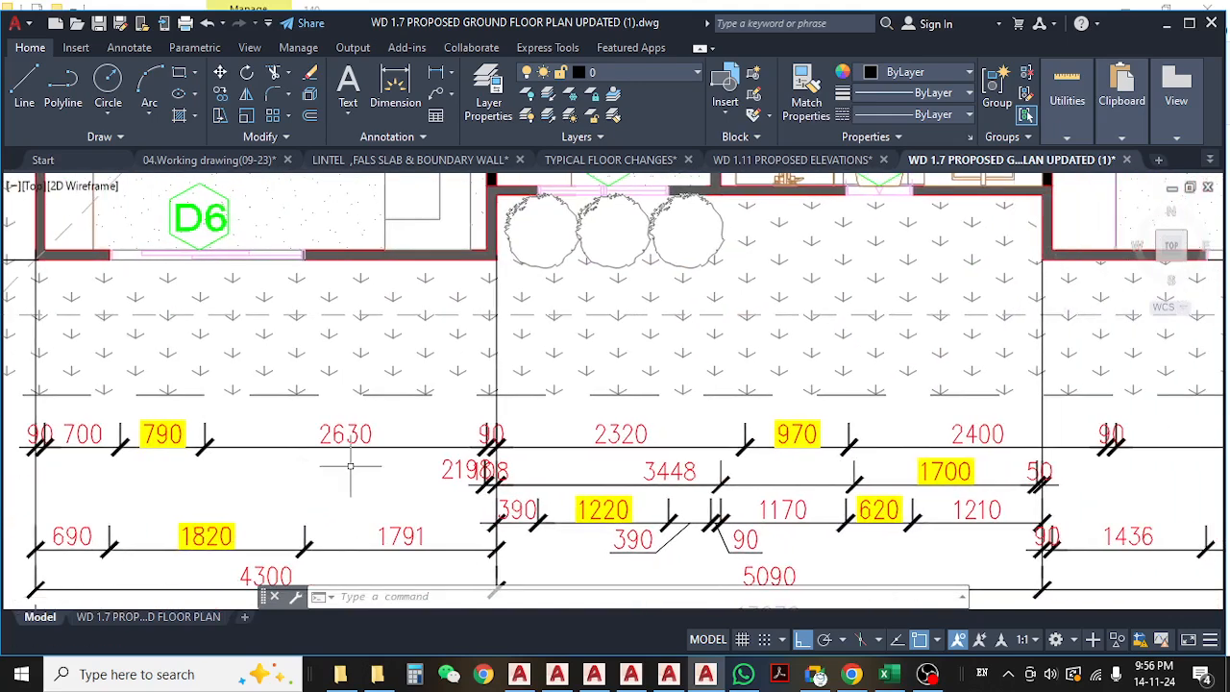
scroll(339, 471, down, 2)
middle_drag(595, 462, 499, 464)
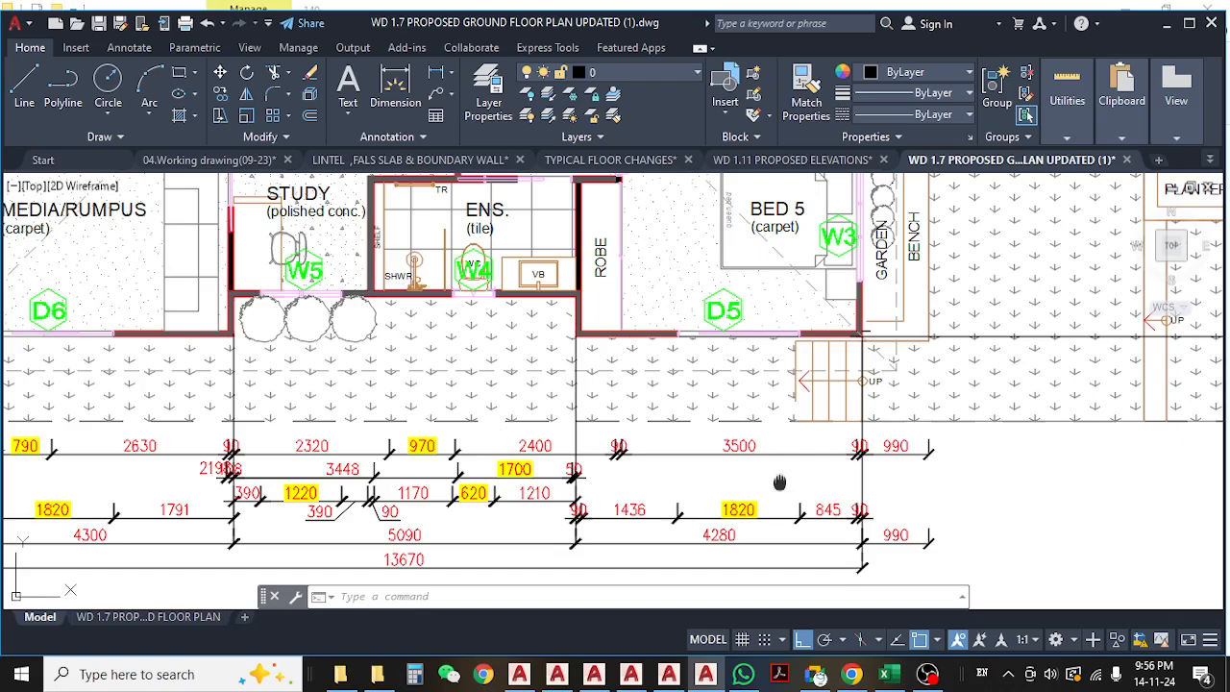
middle_drag(780, 482, 563, 495)
middle_drag(776, 482, 641, 543)
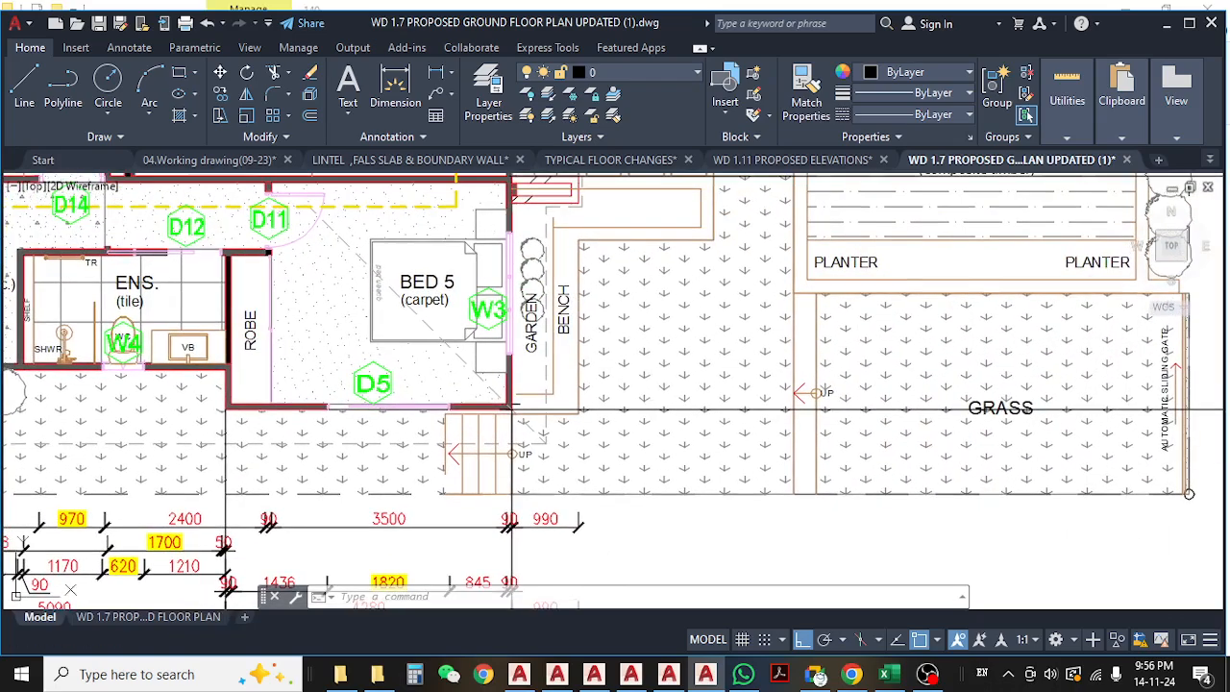
middle_drag(653, 364, 643, 477)
scroll(597, 385, down, 2)
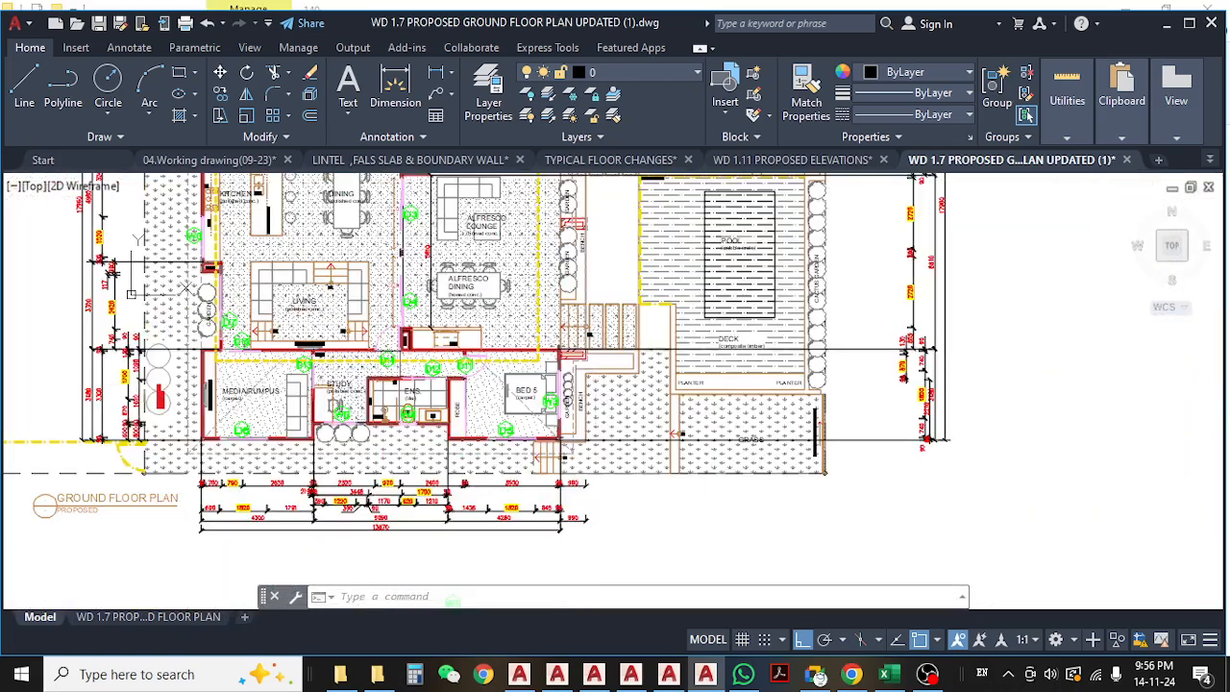
middle_drag(886, 391, 759, 501)
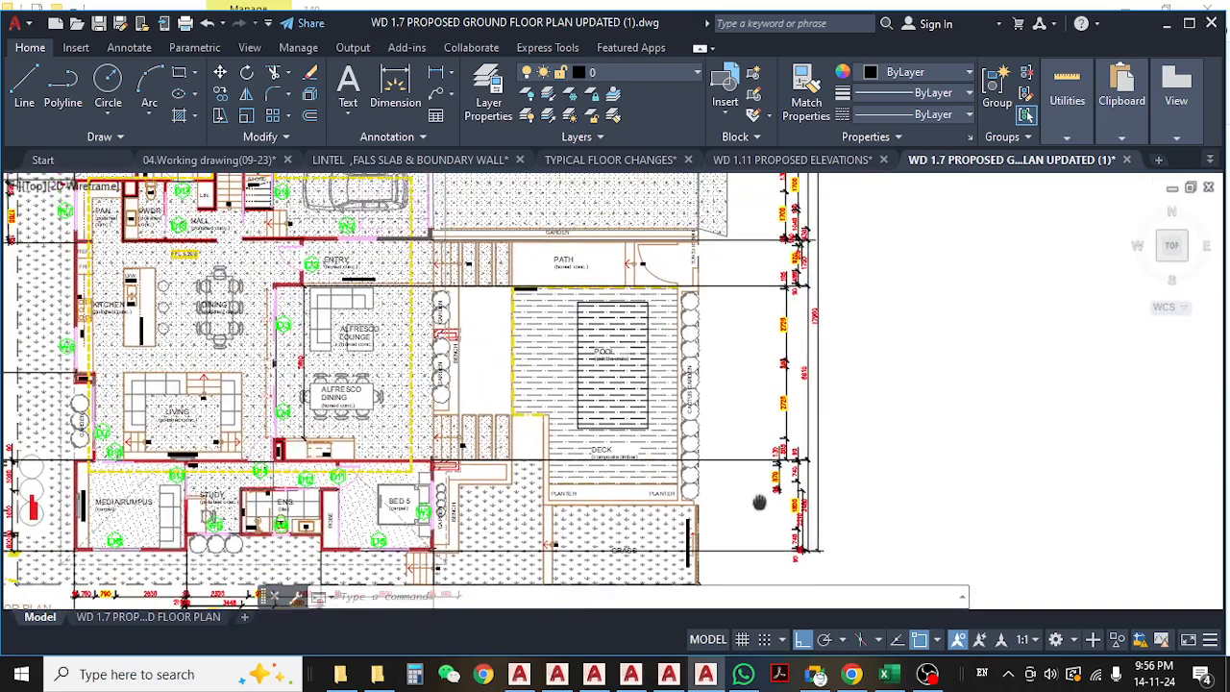
middle_drag(708, 340, 742, 470)
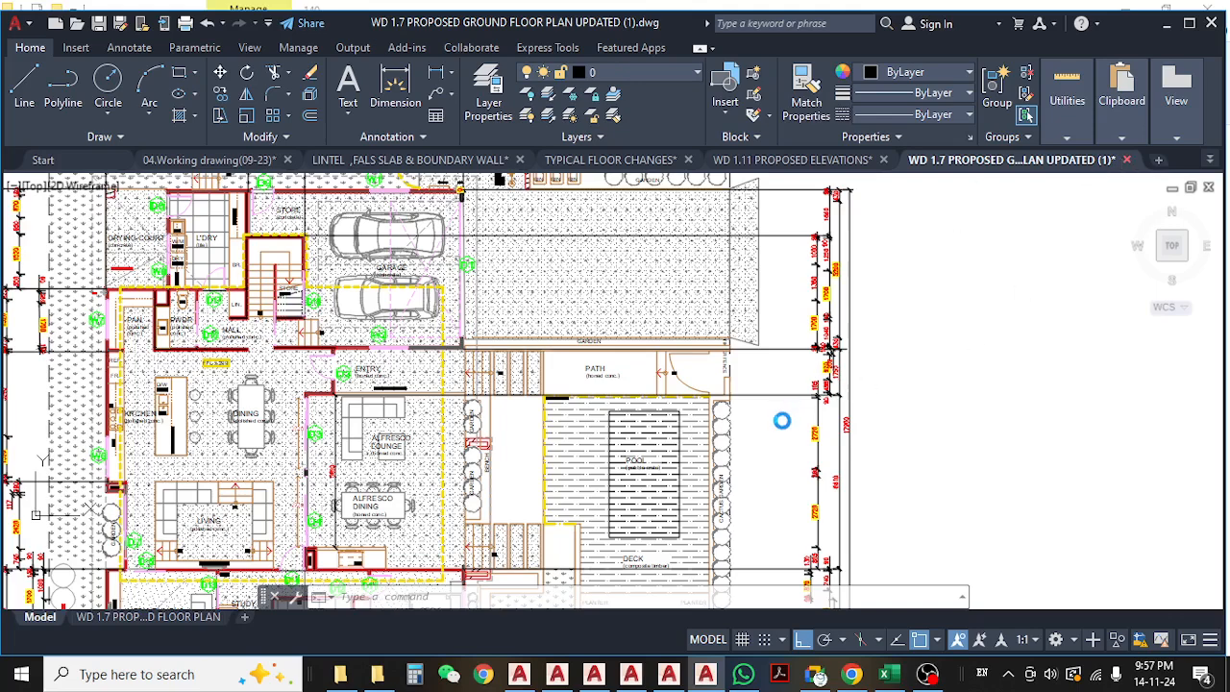
- Close the WD 1.7 ground floor plan and the WD 1.11 proposed elevations drawings without saving changes
click(678, 379)
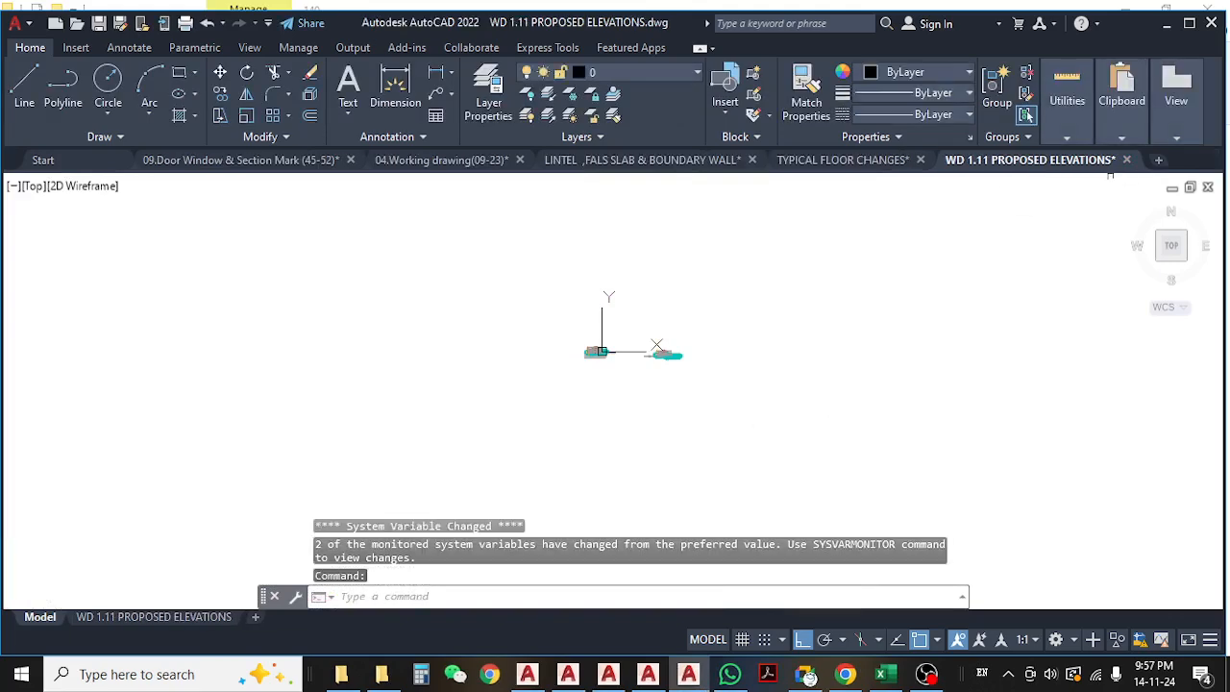
click(1126, 160)
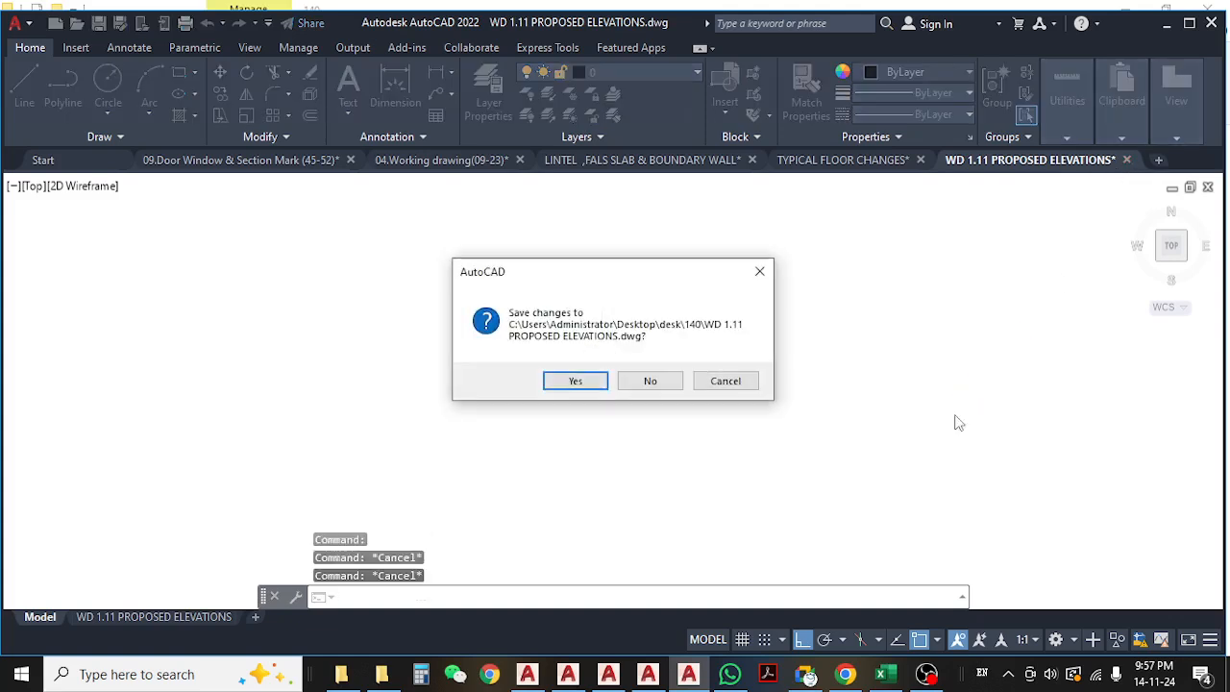
click(651, 381)
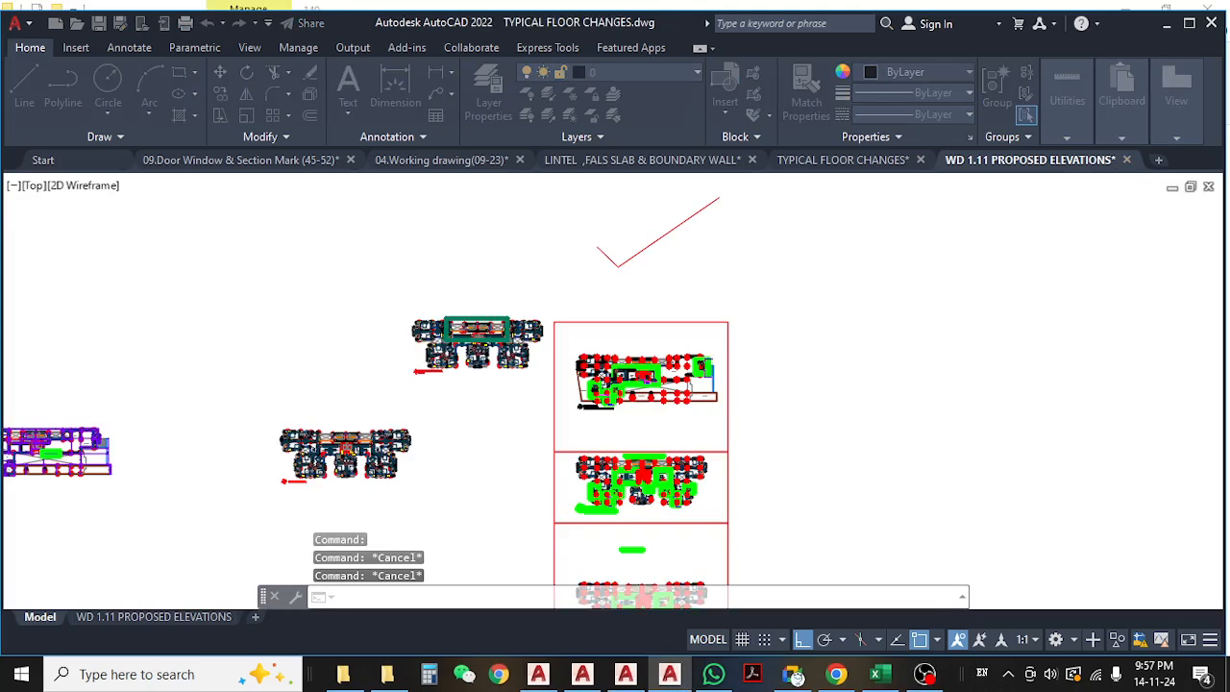
mouse_move(517, 431)
middle_down()
mouse_move(589, 394)
mouse_move(645, 408)
mouse_move(546, 394)
middle_up()
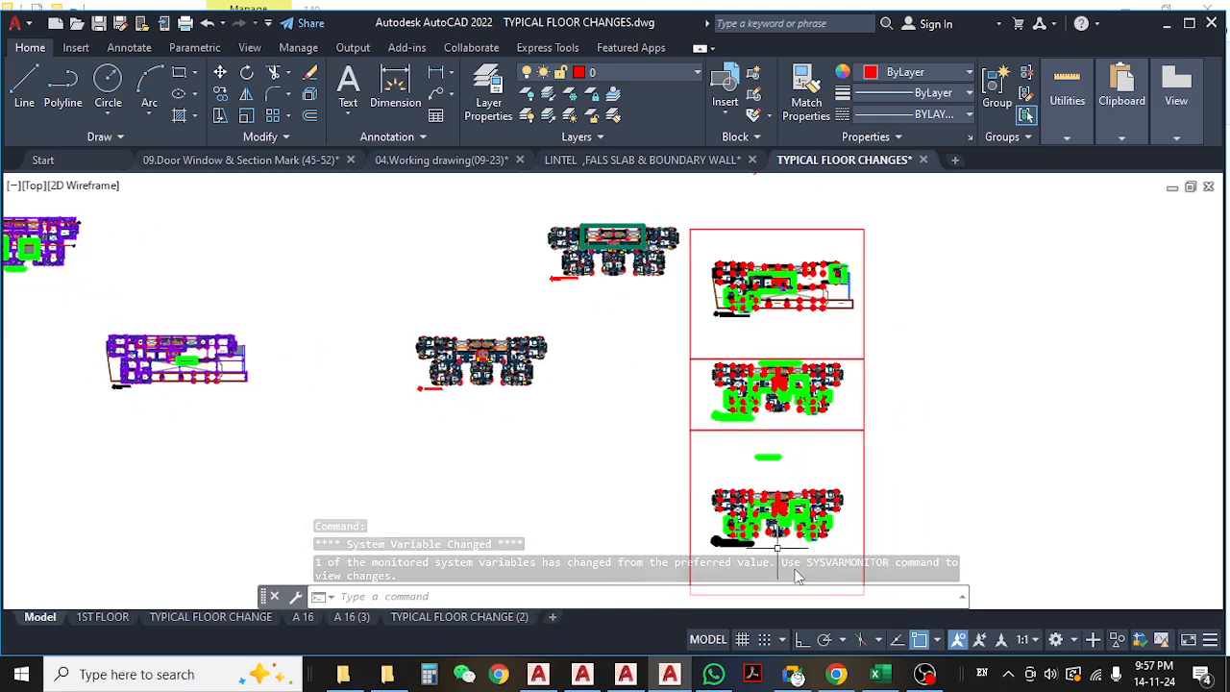
- Switch to the Excel Mason sheet and inspect the ground floor 10" brickwork's wall and boundary wall centre line lengths
click(875, 674)
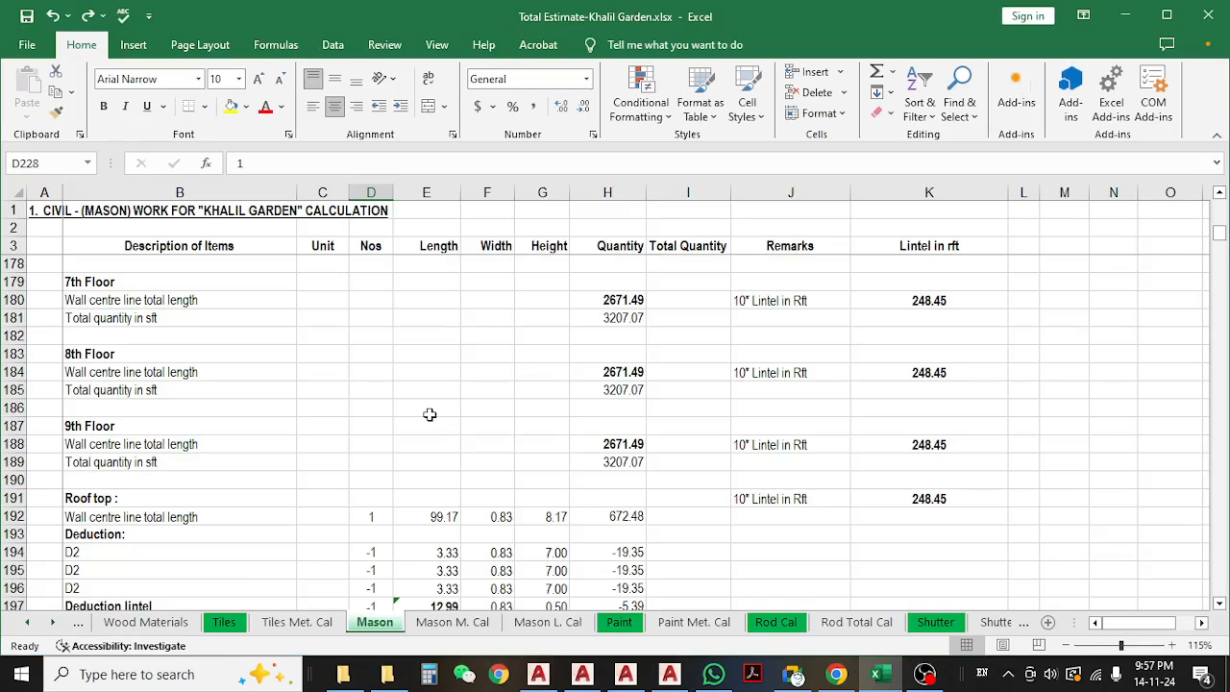
scroll(431, 414, up, 3)
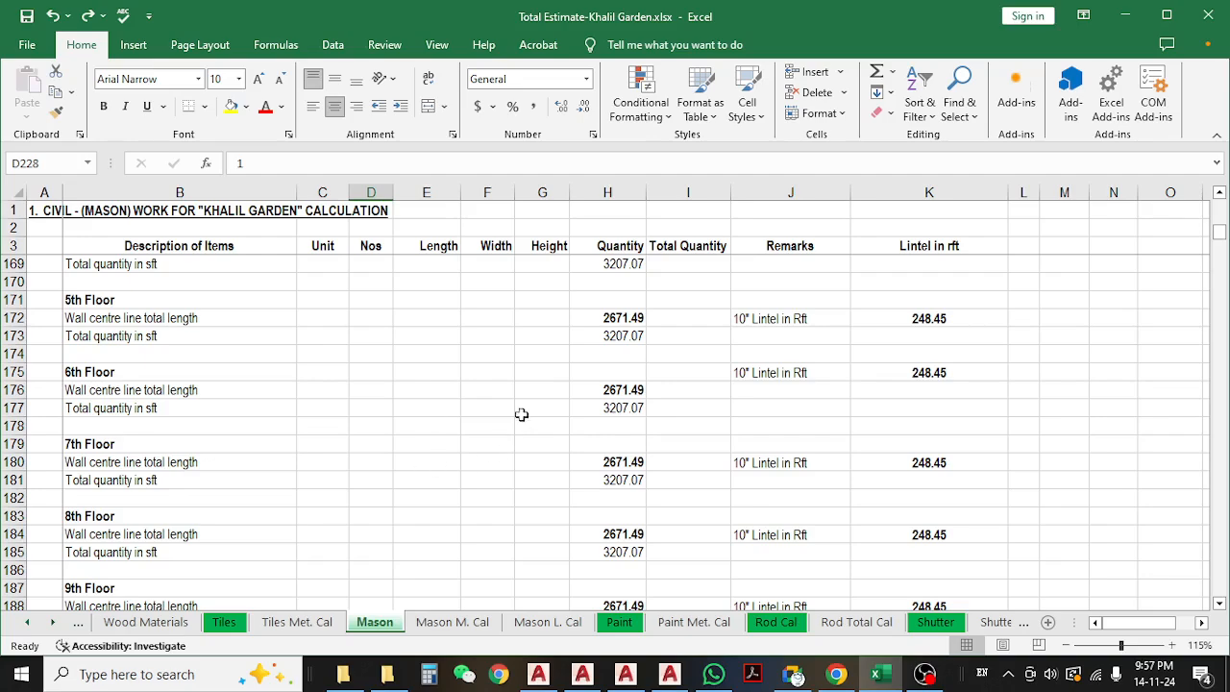
scroll(433, 414, up, 6)
scroll(484, 414, up, 5)
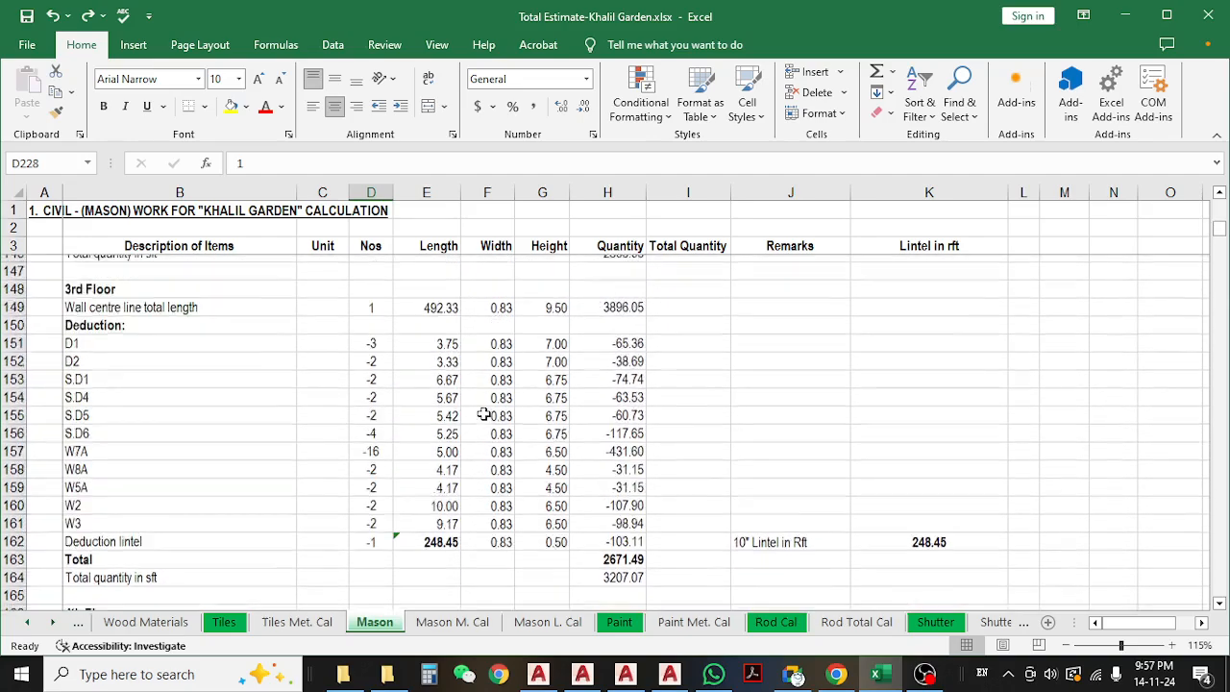
scroll(483, 413, up, 7)
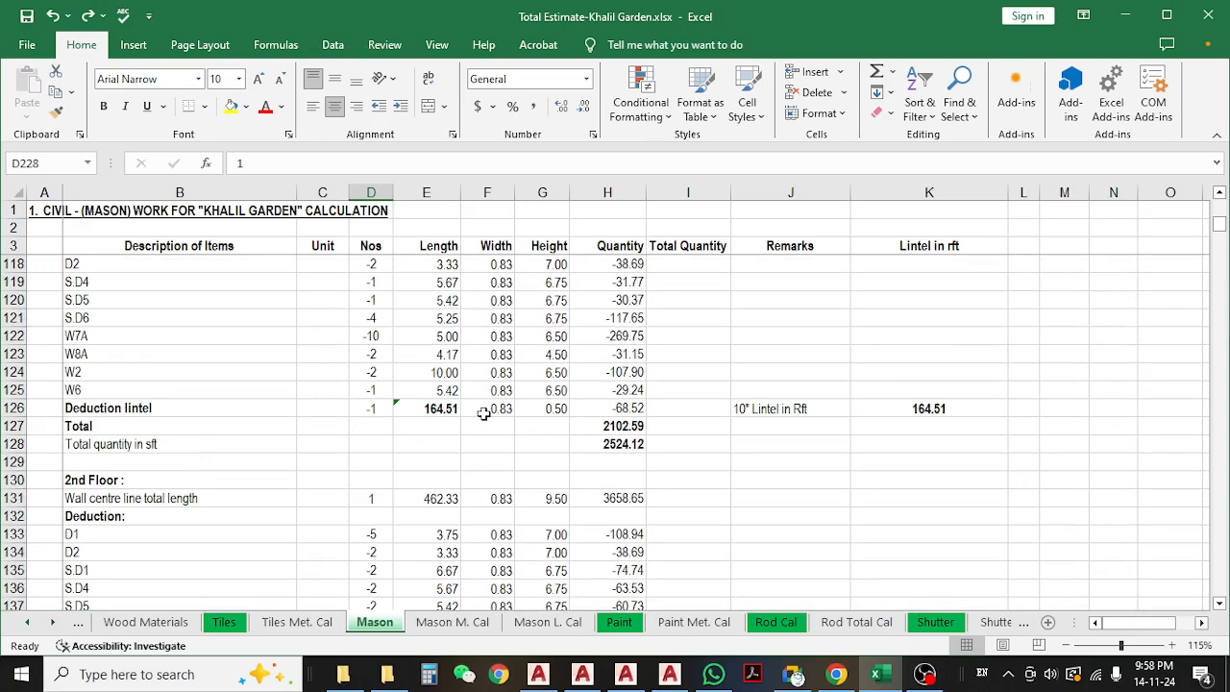
scroll(483, 413, up, 6)
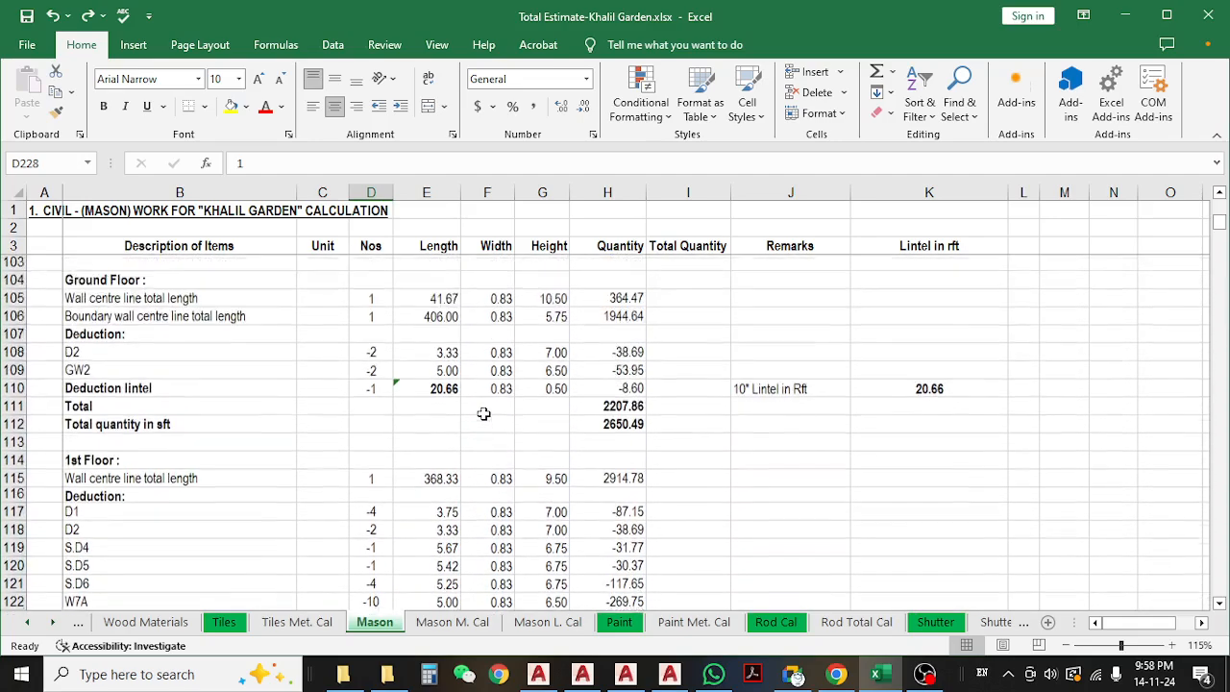
click(439, 394)
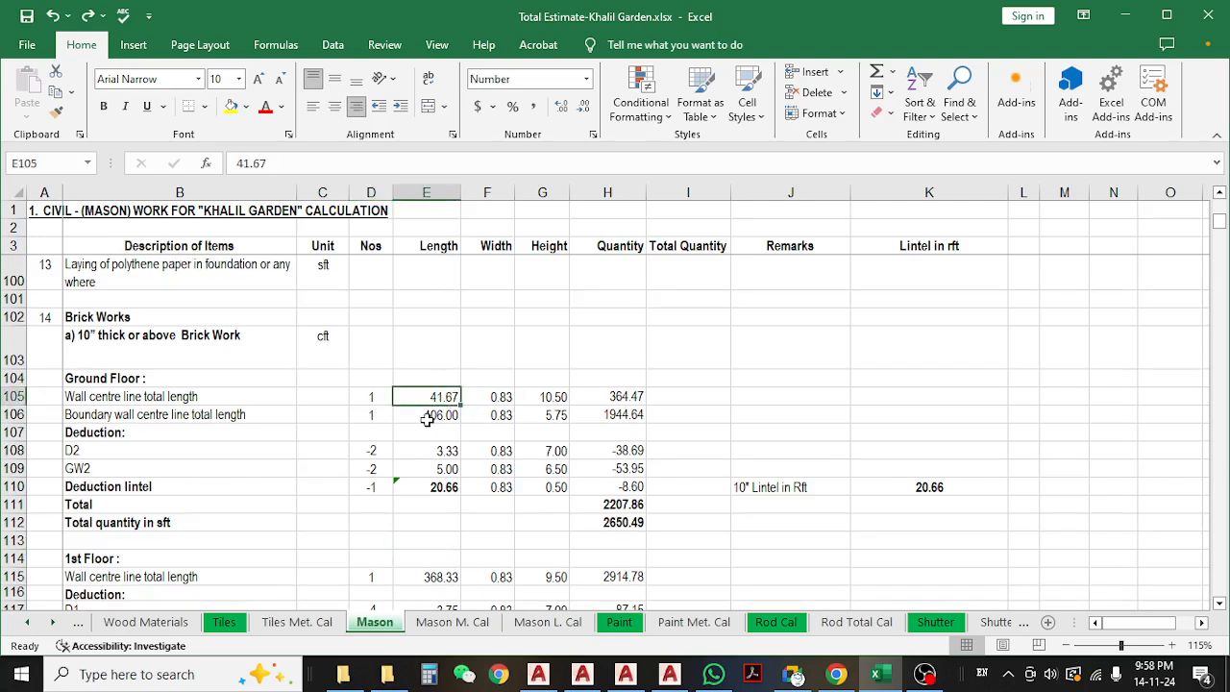
click(428, 420)
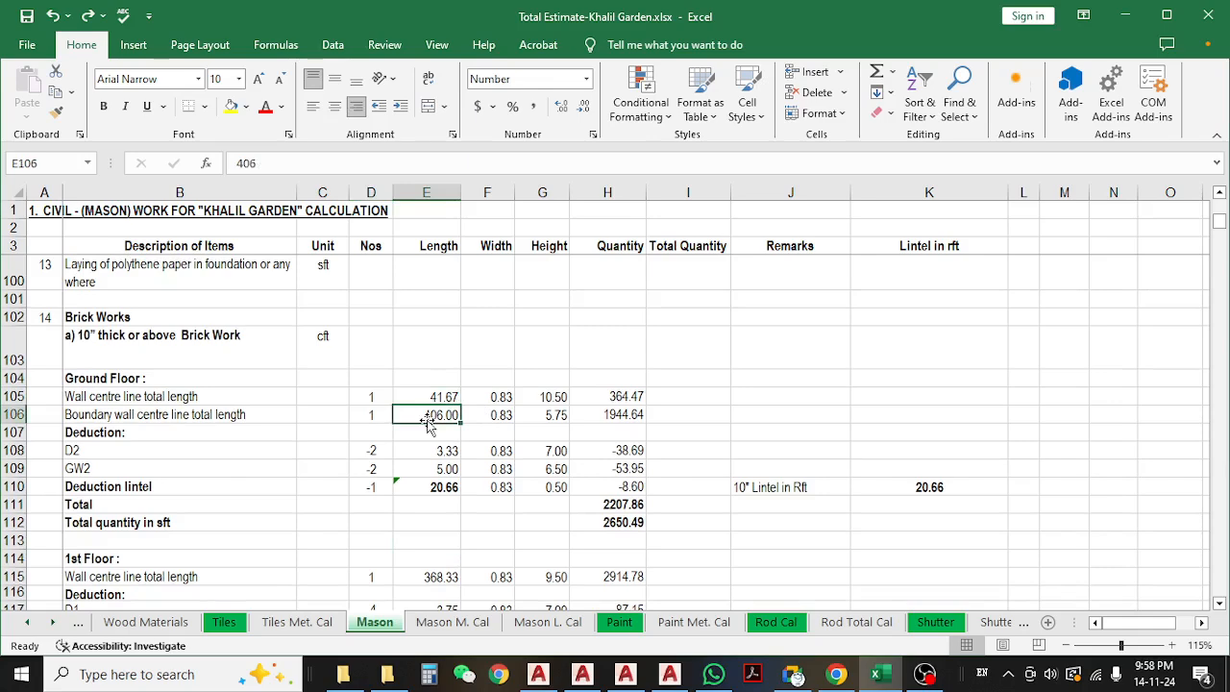
- Inspect the D2 and GW2 deduction rows under the ground floor 10" brickwork
scroll(428, 424, down, 1)
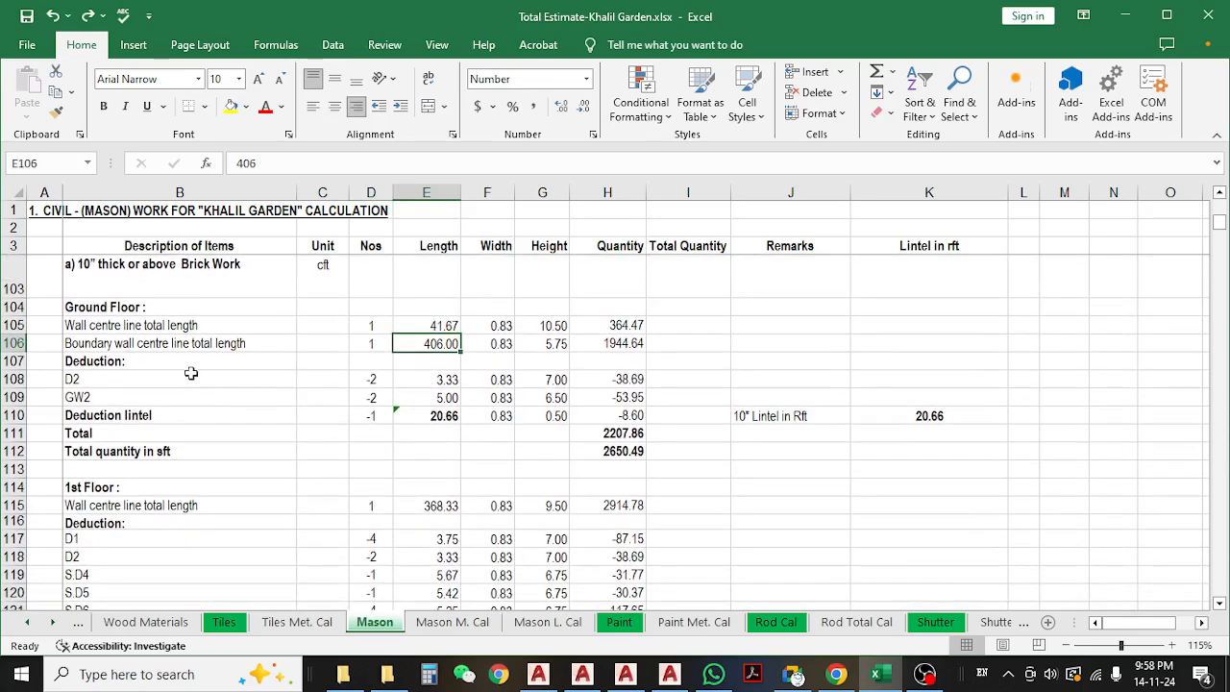
drag(187, 377, 172, 399)
drag(412, 382, 412, 398)
click(266, 393)
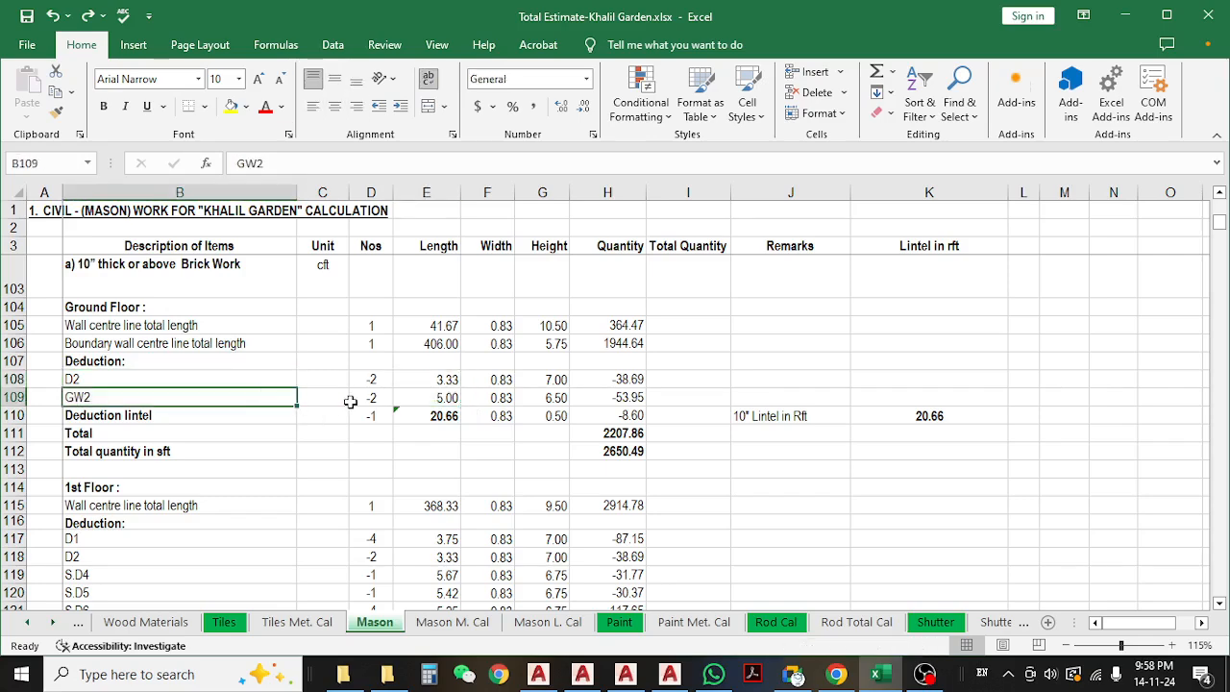
click(581, 380)
click(387, 394)
- Inspect the ground floor lintel deduction and total, and trace the lintel length to its 10" Lintel in Rft entry
click(605, 415)
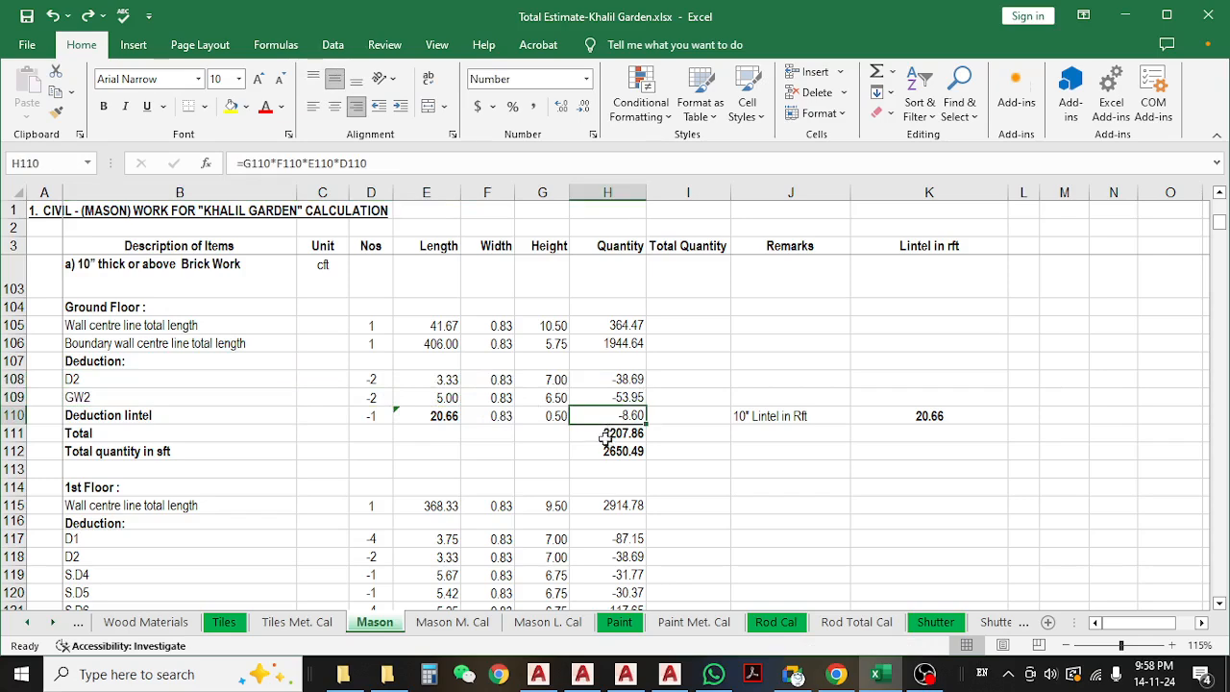
click(605, 434)
click(458, 380)
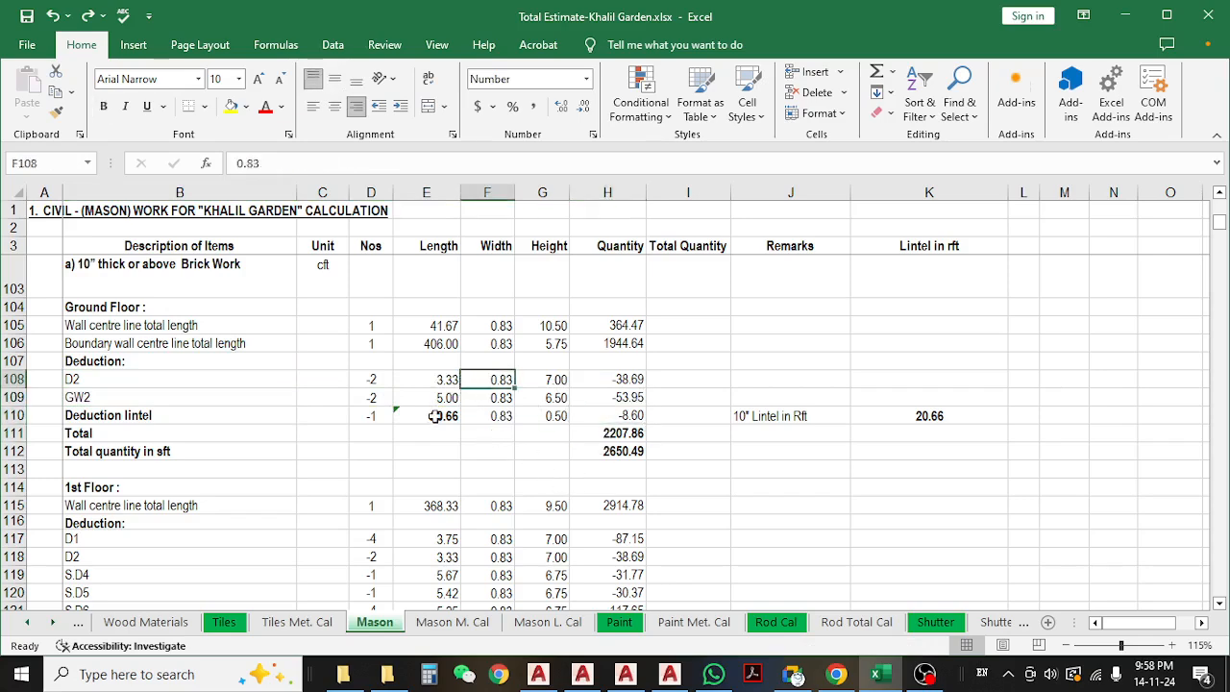
click(434, 415)
click(893, 421)
click(755, 414)
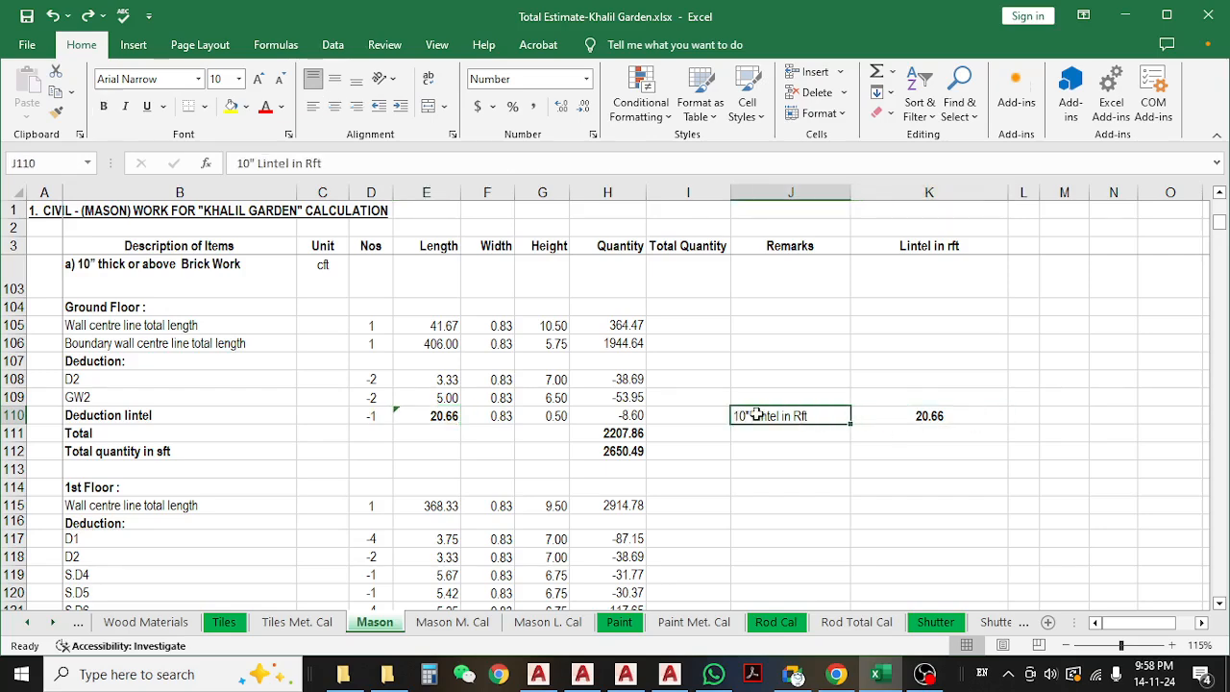
click(937, 421)
- Inspect the 1st floor lintel deduction's length formula, and select its row and the W6 row above
scroll(722, 430, down, 1)
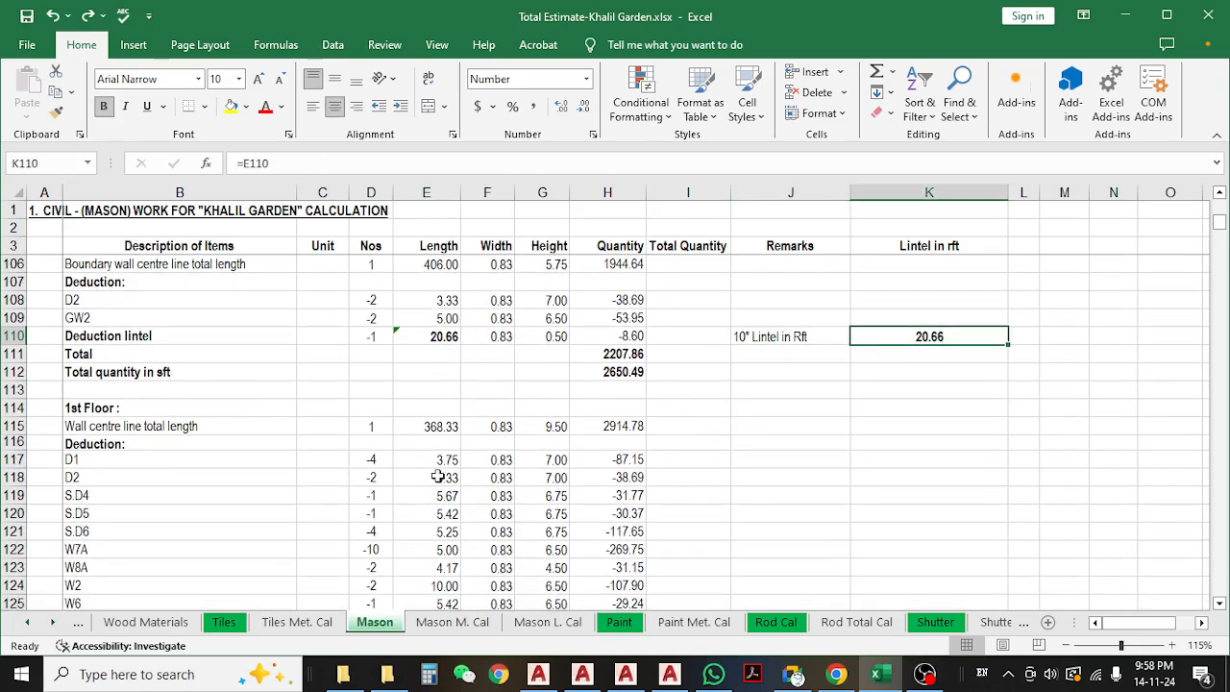
scroll(437, 477, down, 2)
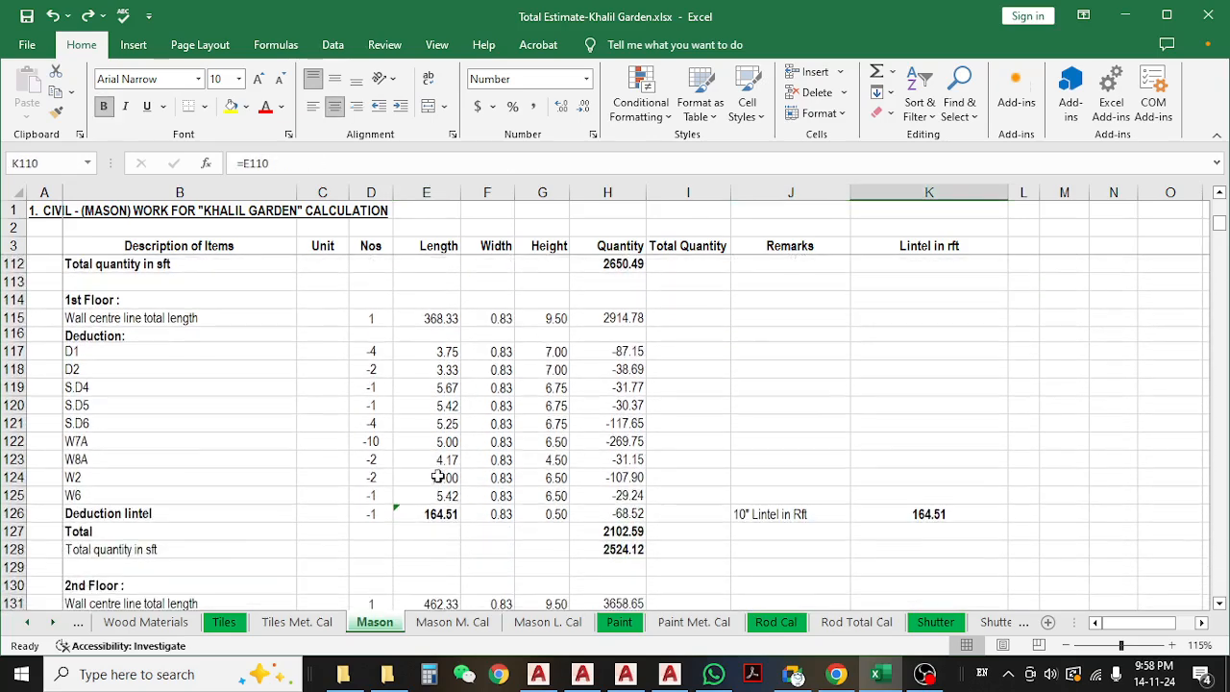
scroll(437, 477, down, 1)
click(438, 460)
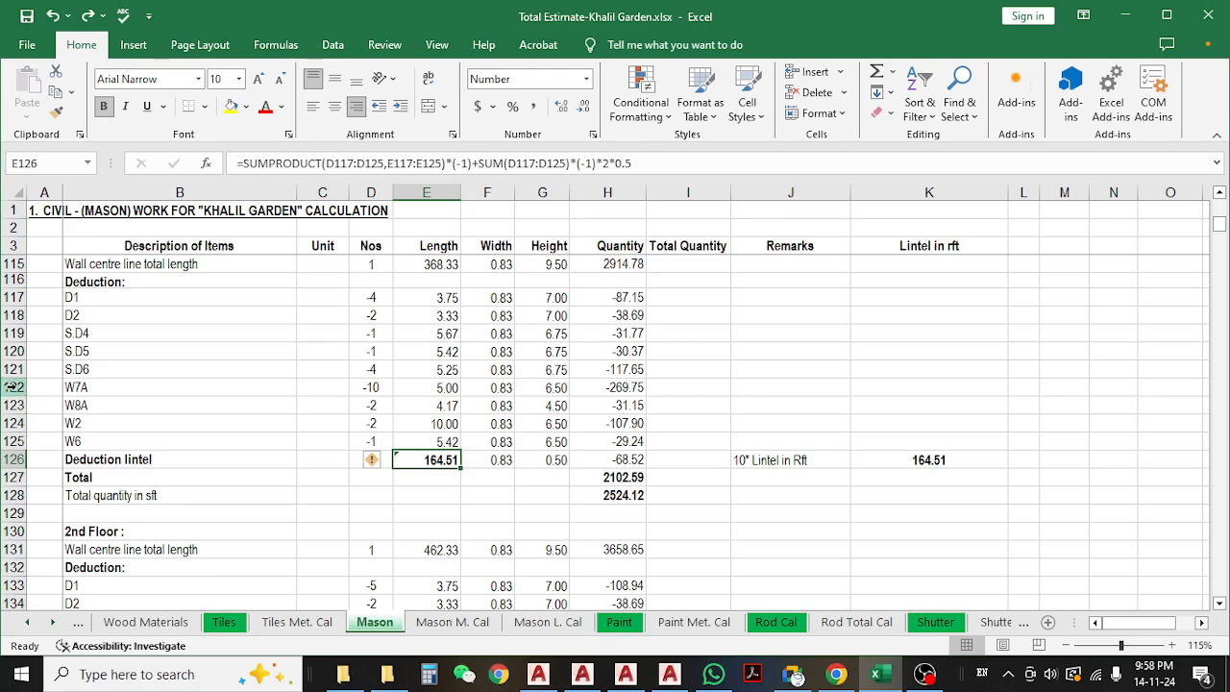
click(10, 459)
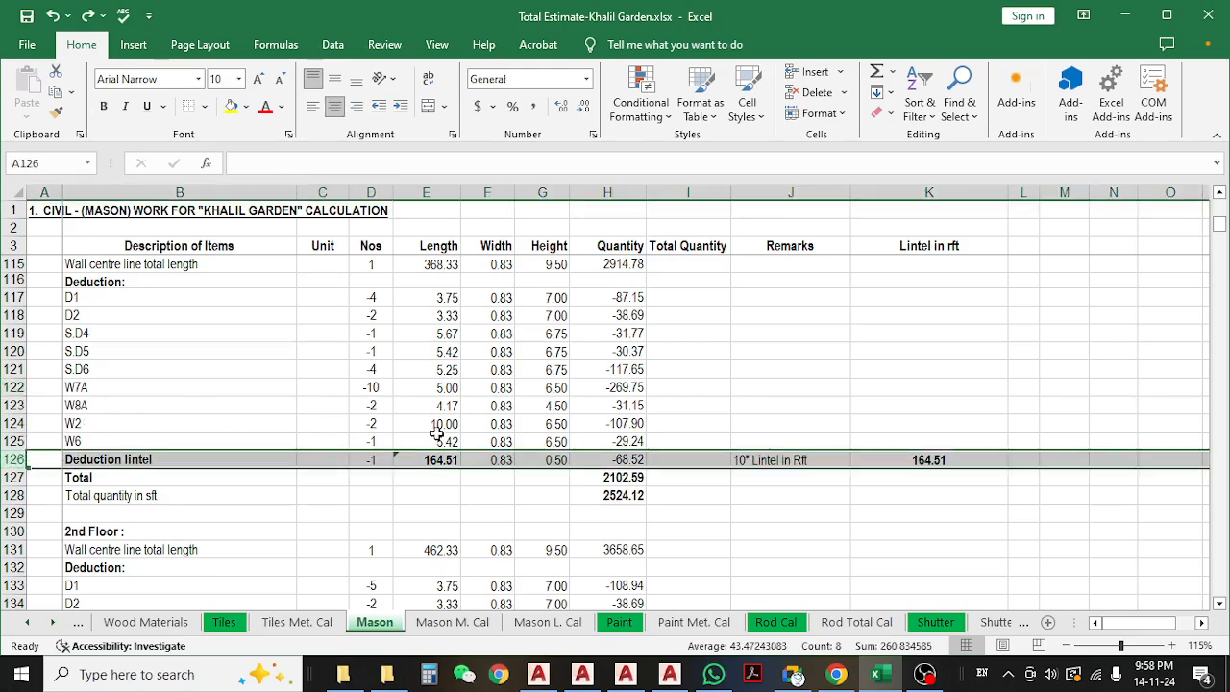
click(12, 441)
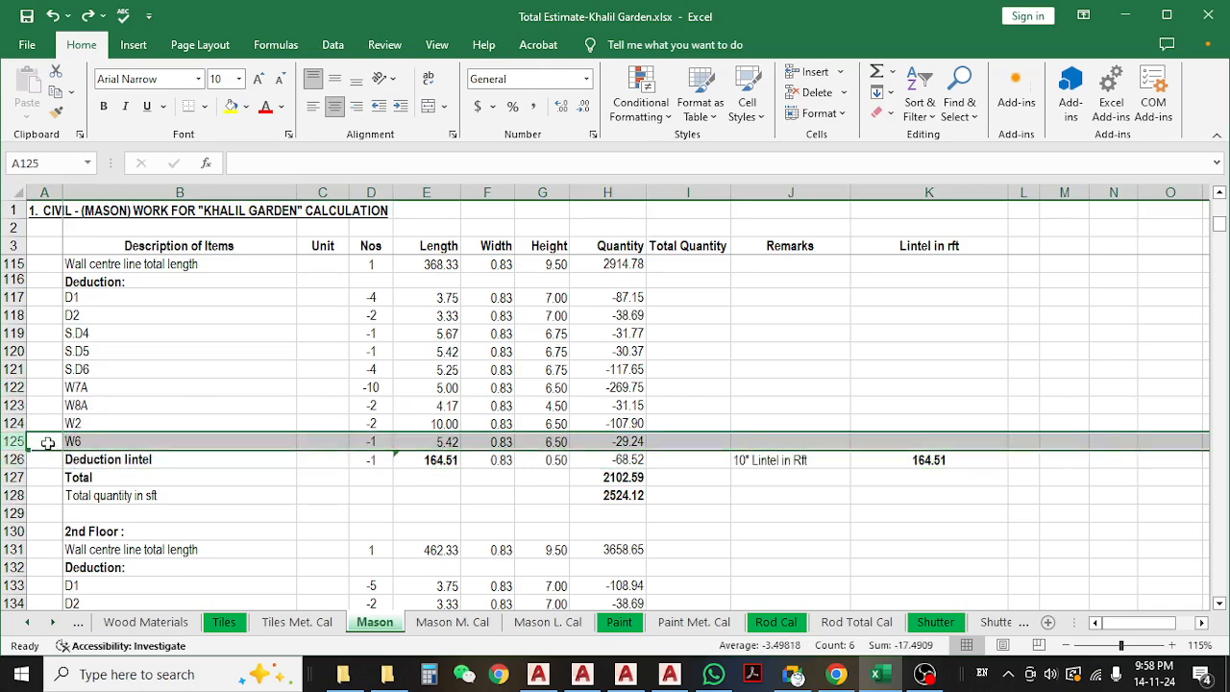
- Inspect the 1st floor lintel deduction's length formula, its 10" Lintel in Rft entry, and the floor's total formula
click(426, 458)
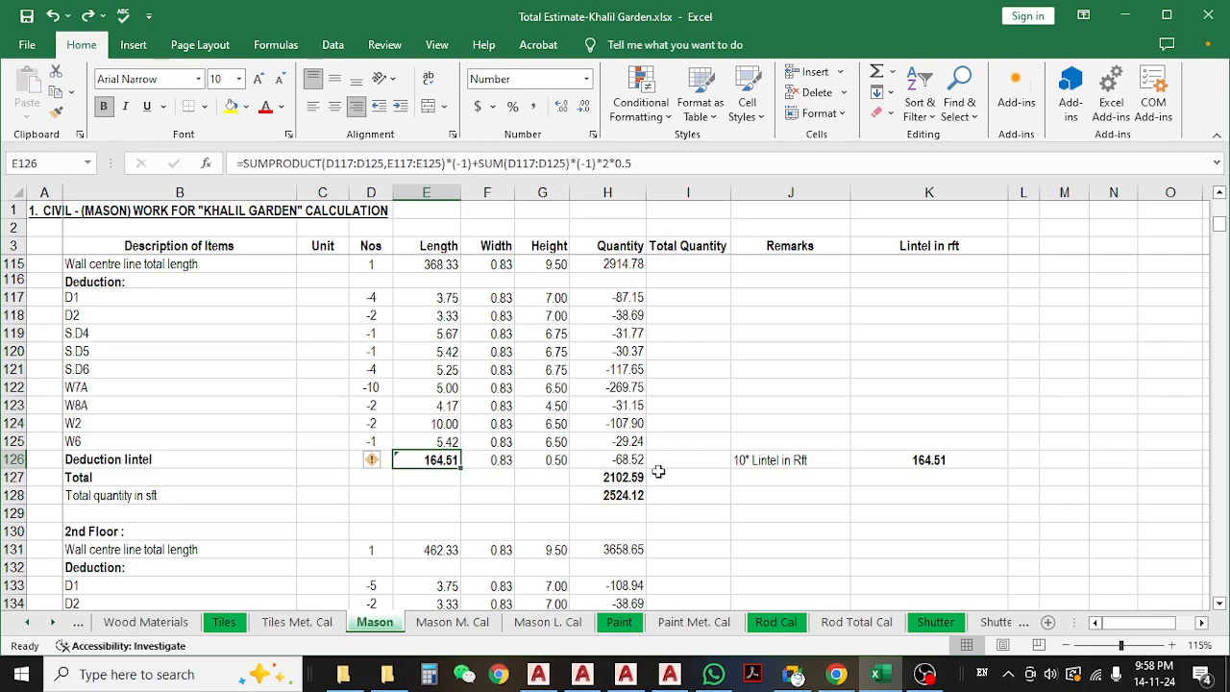
click(922, 459)
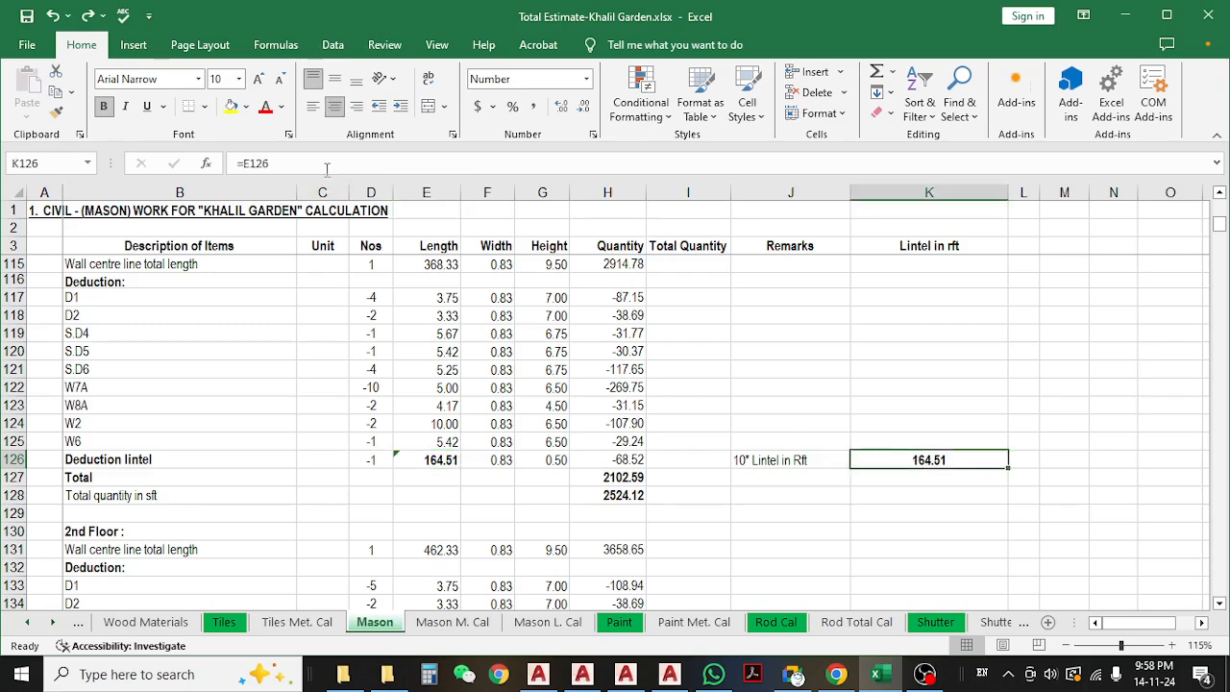
click(623, 477)
click(282, 163)
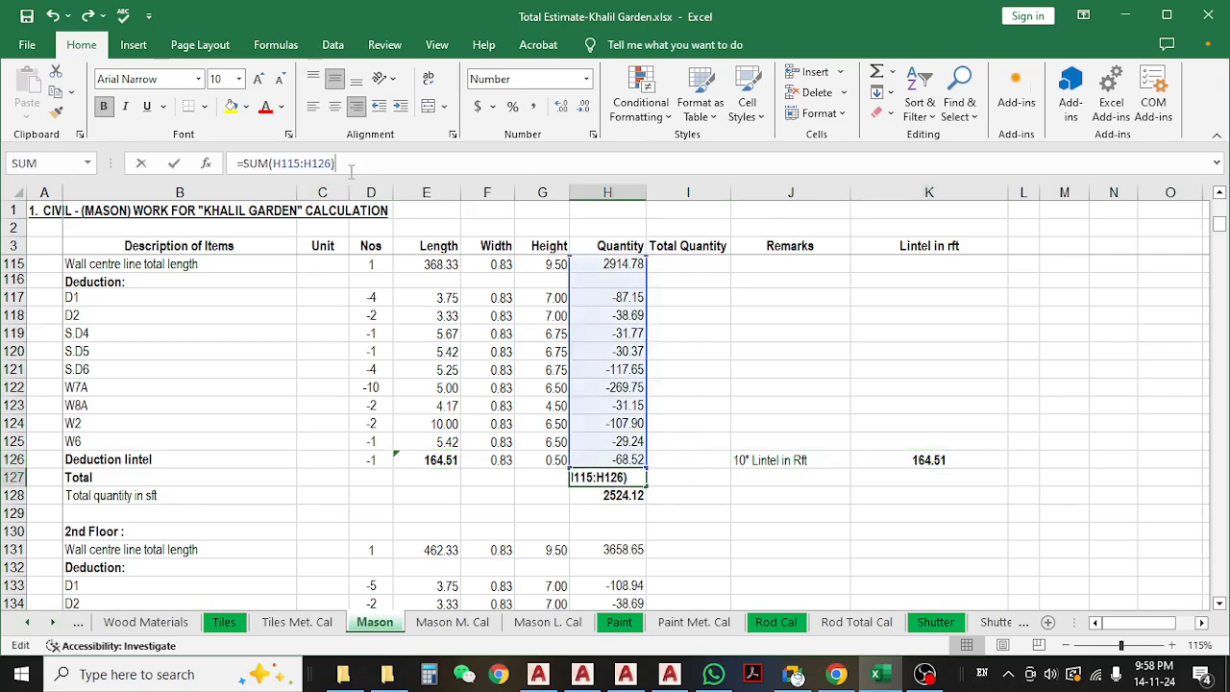
key(Escape)
scroll(651, 397, up, 1)
scroll(651, 396, up, 4)
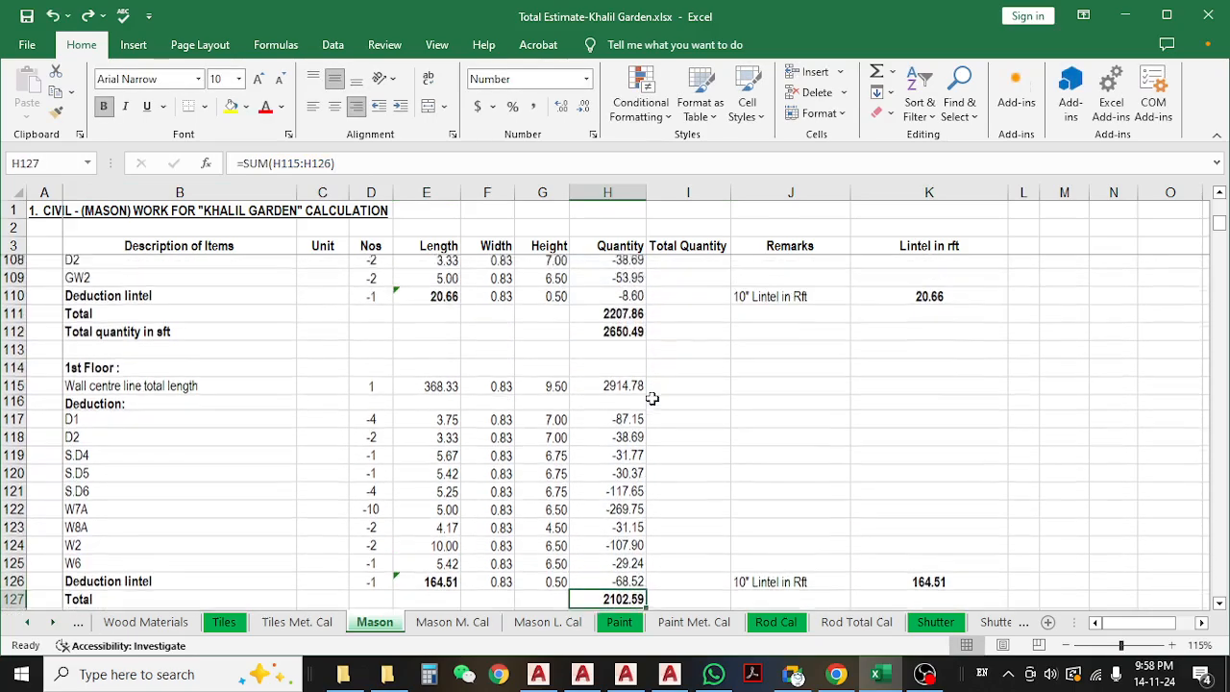
- Review the 10" brickwork quantities from the 2nd floor to the roof top, and the 5" thick brickwork section
scroll(651, 397, down, 4)
scroll(652, 397, down, 2)
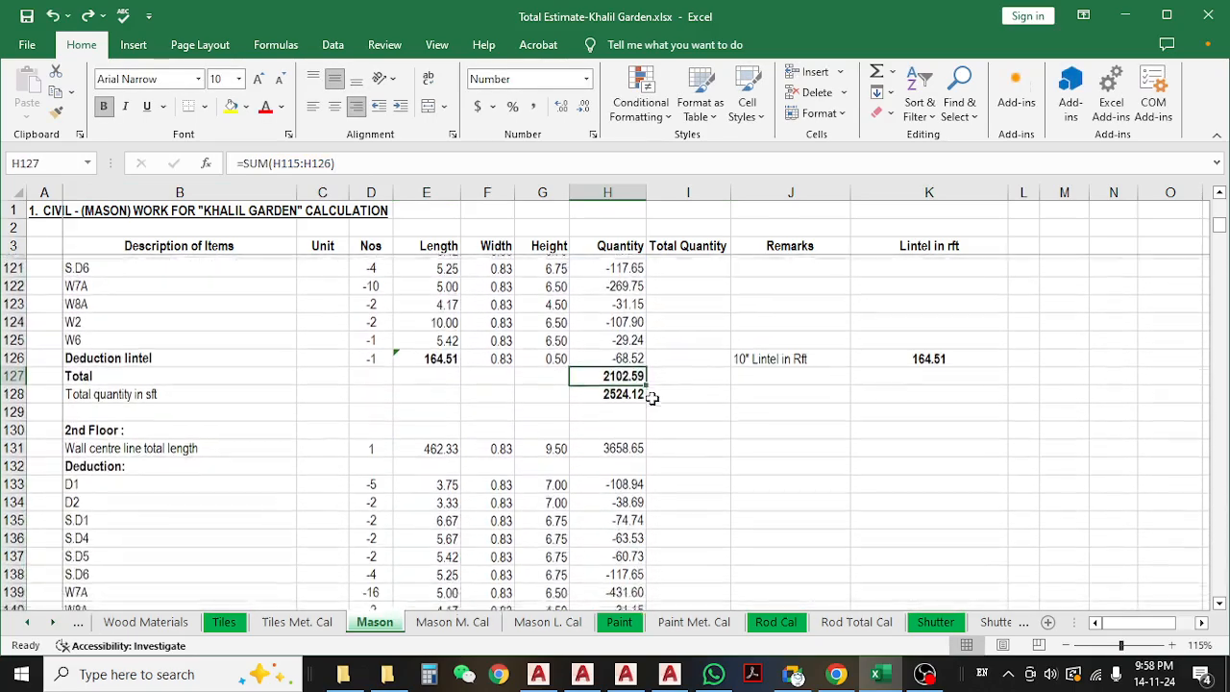
scroll(651, 397, down, 14)
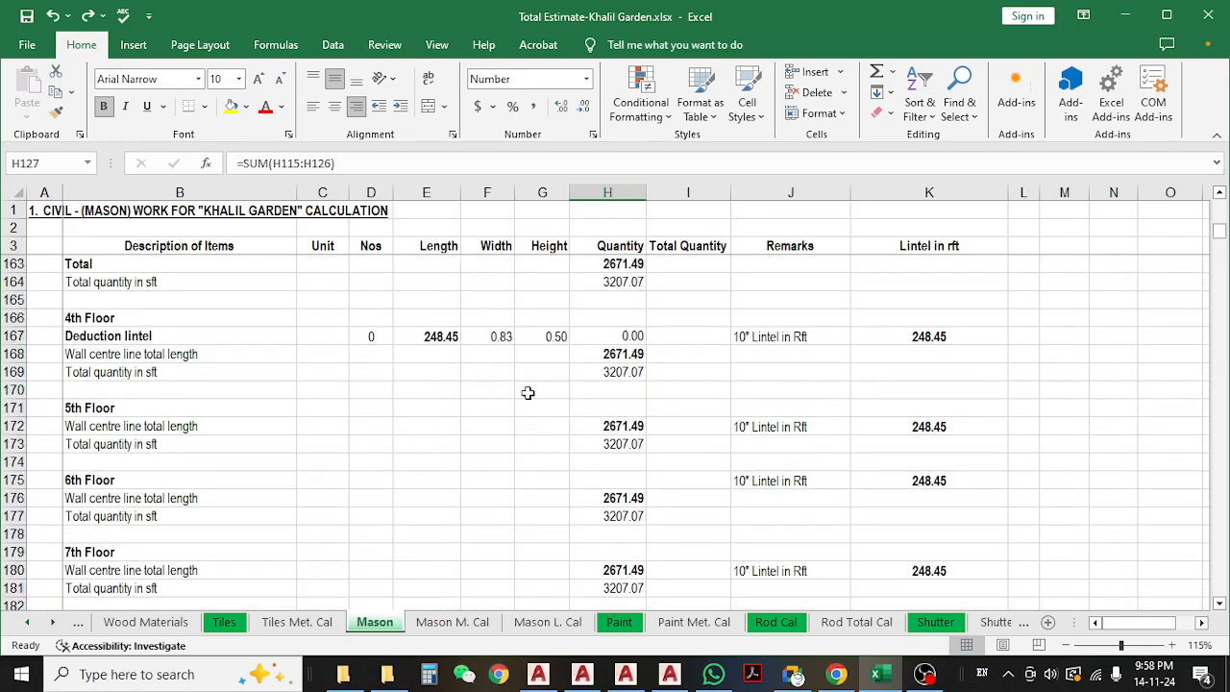
scroll(527, 393, down, 9)
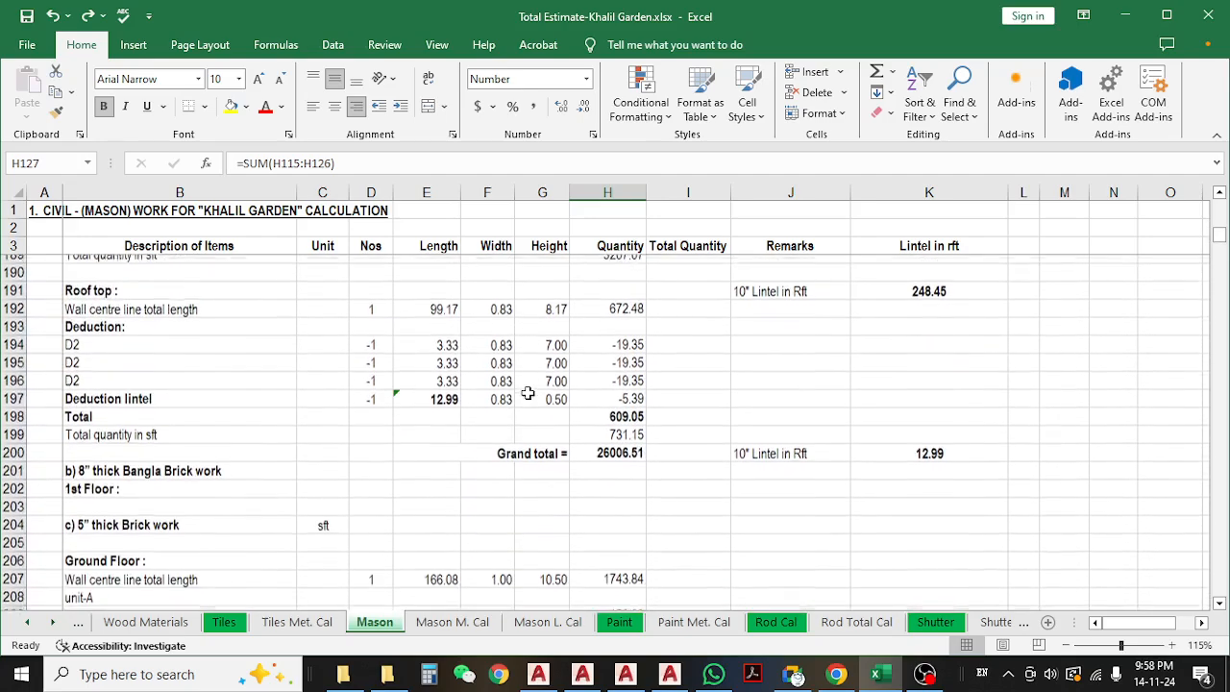
scroll(528, 393, down, 3)
scroll(527, 393, down, 2)
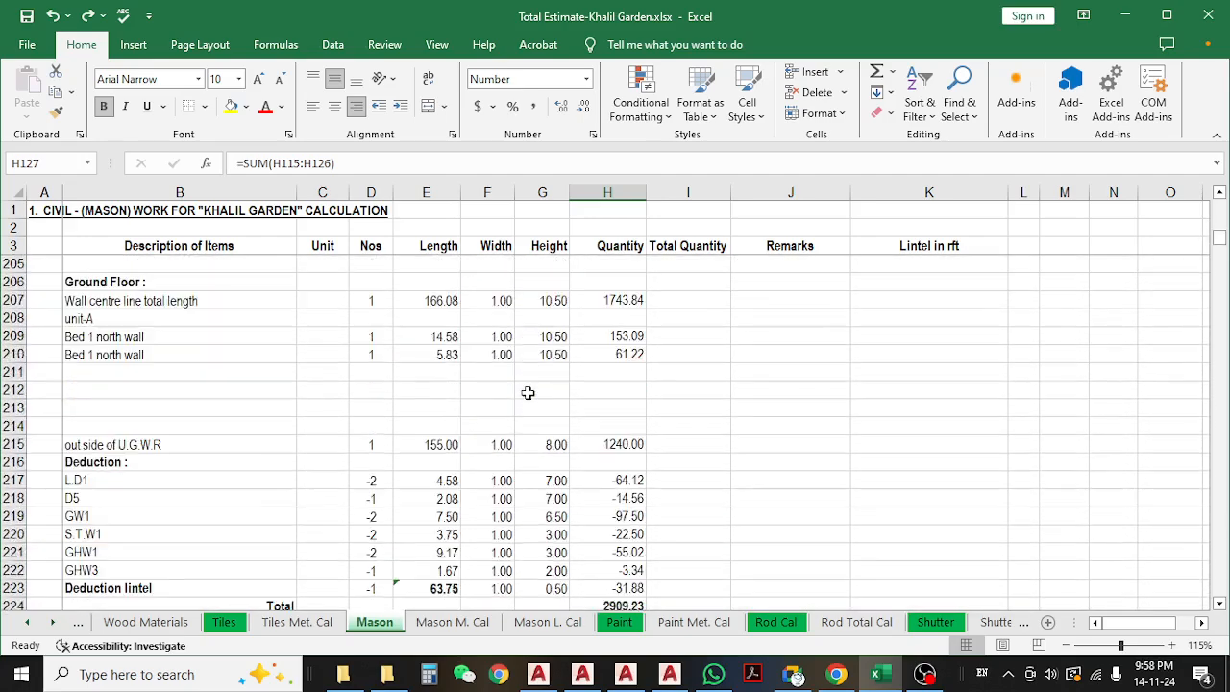
scroll(528, 393, down, 3)
scroll(528, 392, up, 4)
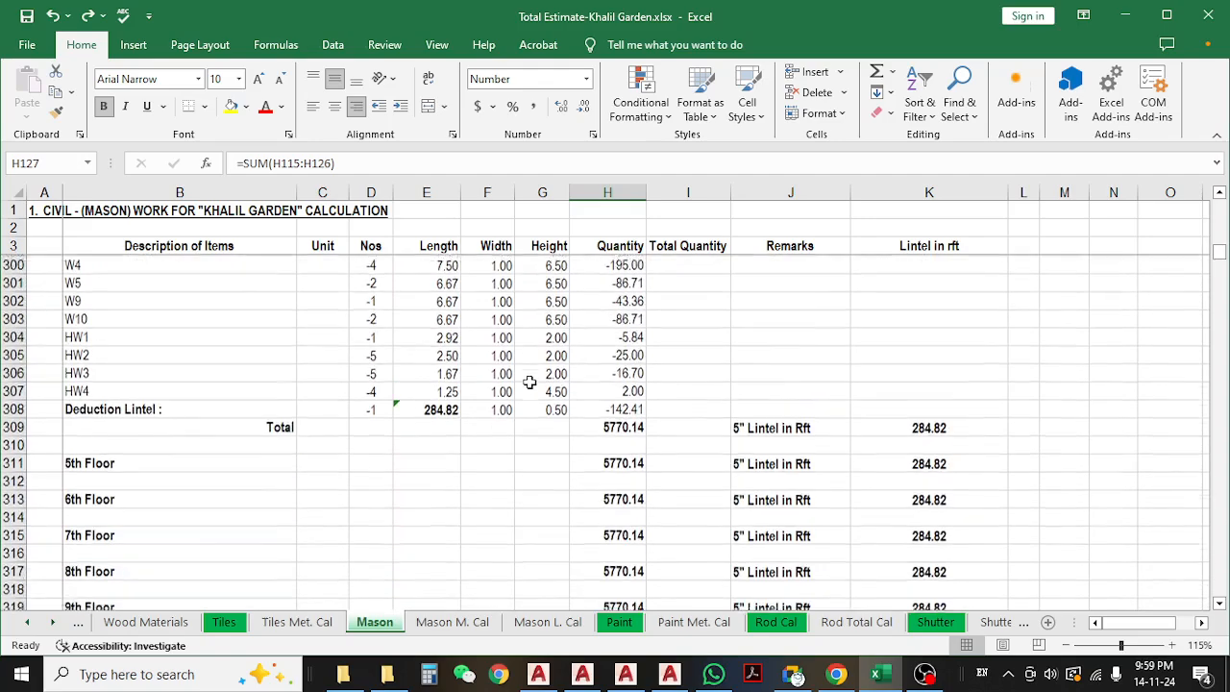
- Review the 5" brickwork's roof top rows and item 15's floor quantities, and check the ground floor 5" length's formula
scroll(529, 382, down, 6)
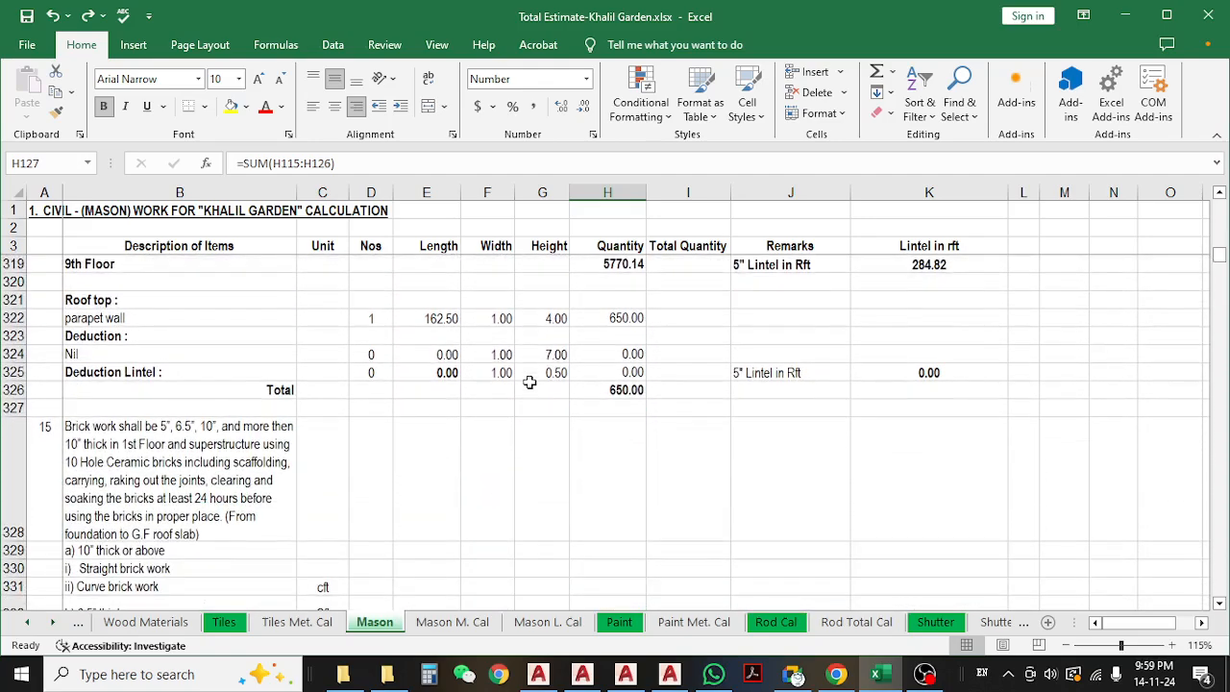
scroll(529, 382, down, 8)
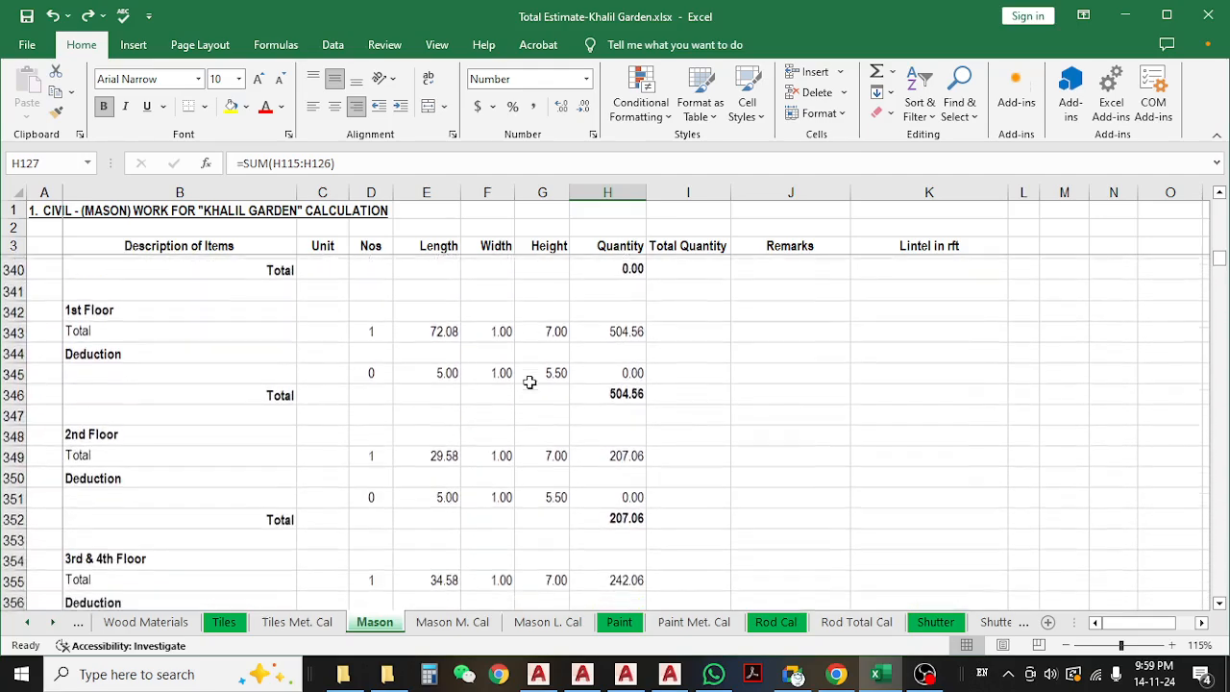
scroll(529, 382, down, 6)
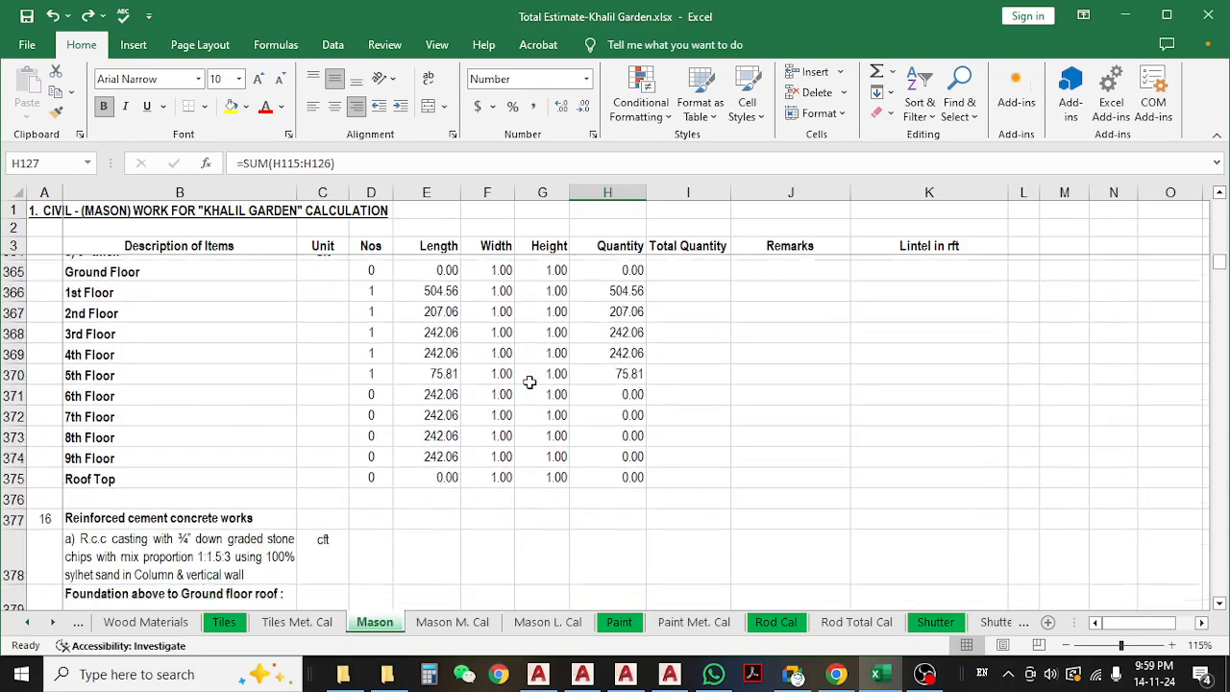
scroll(529, 383, up, 3)
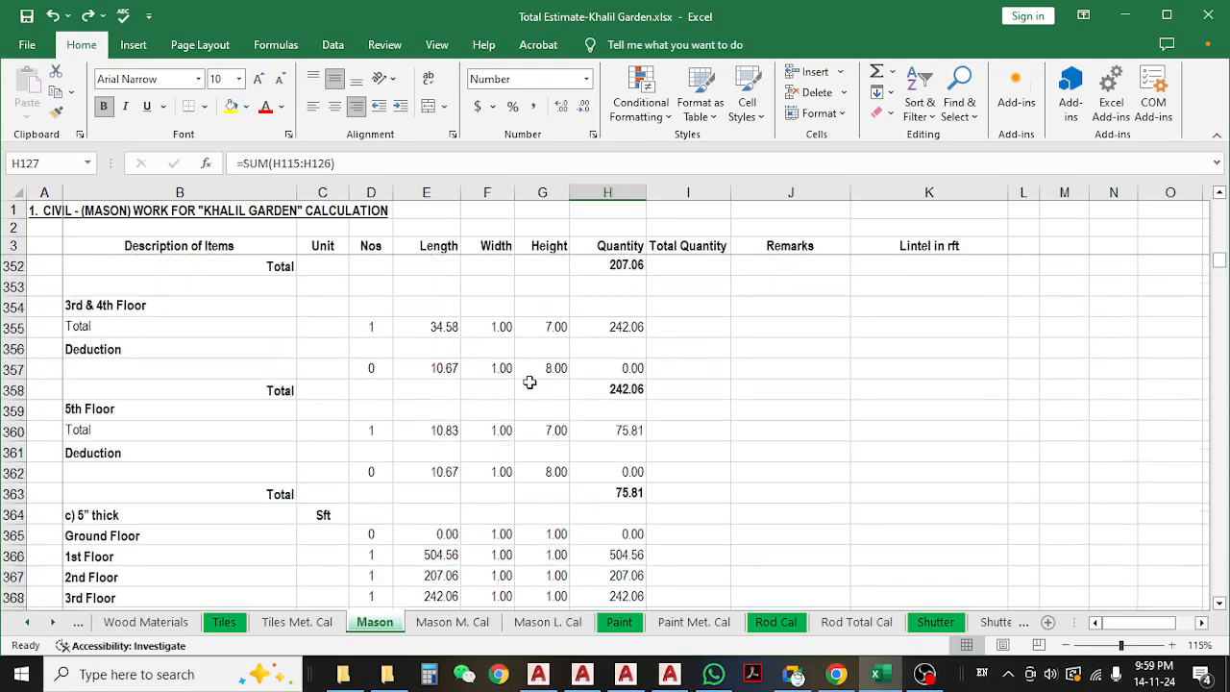
scroll(529, 383, up, 3)
scroll(529, 383, down, 7)
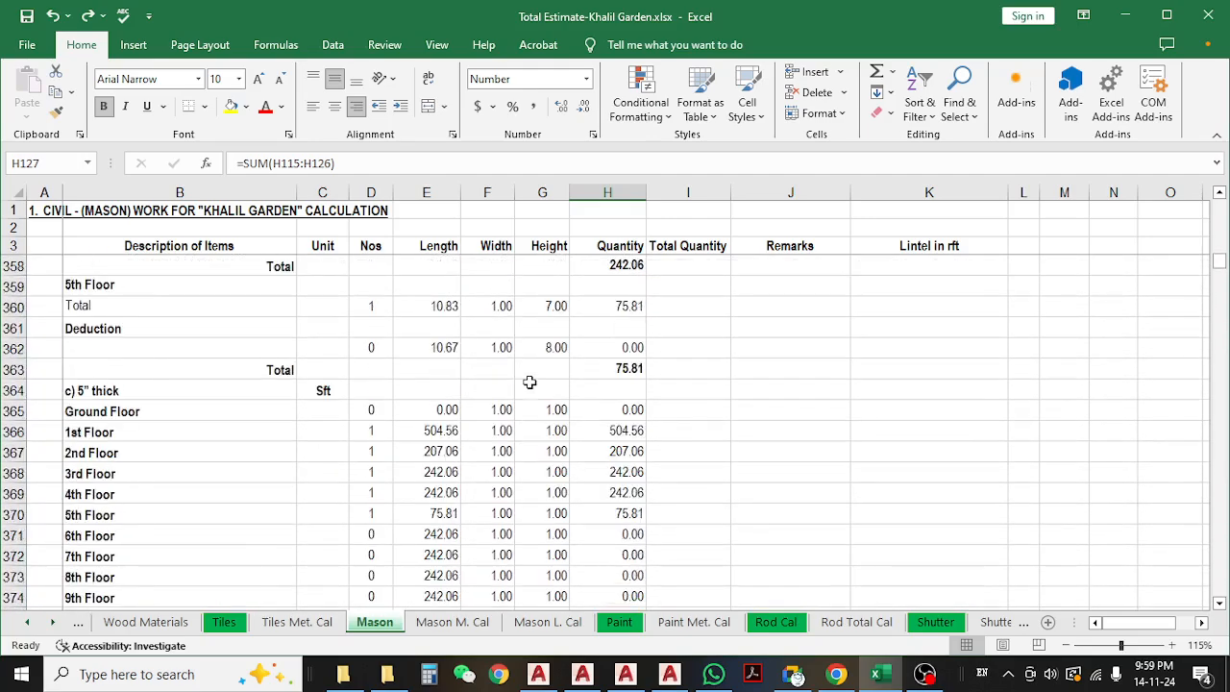
click(450, 293)
scroll(426, 504, down, 3)
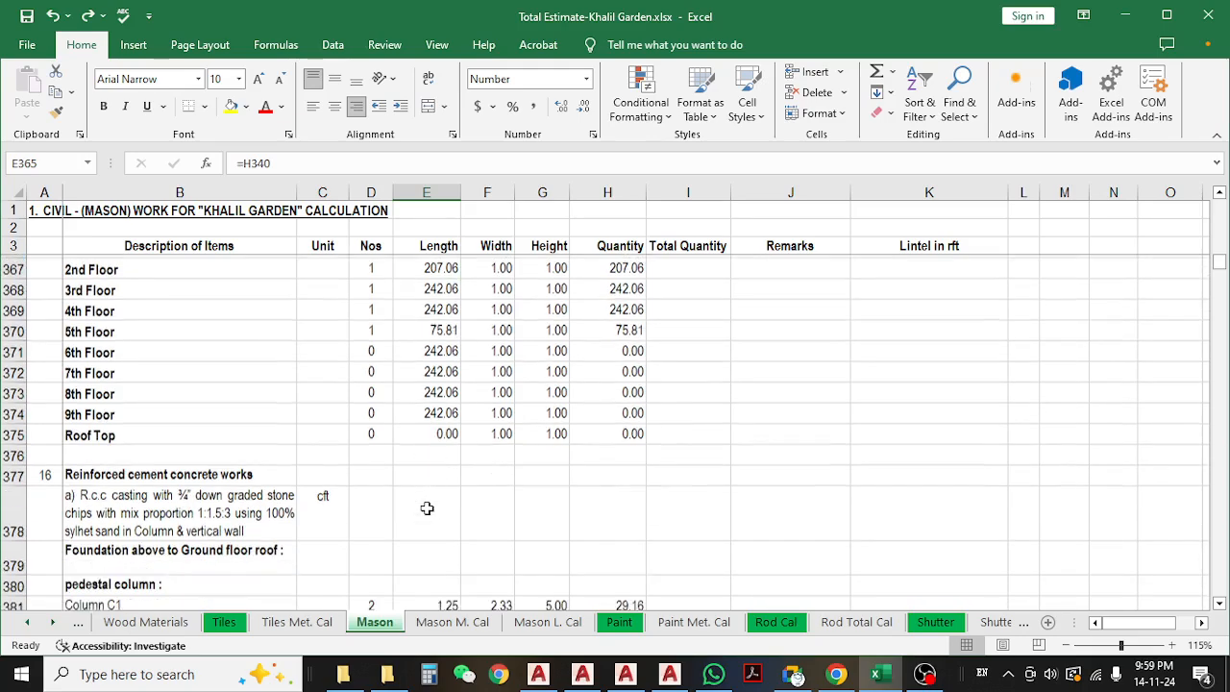
- Examine the reinforced cement concrete works headings from foundation to ground floor roof, and the pedestal column C1 row
click(183, 287)
click(183, 347)
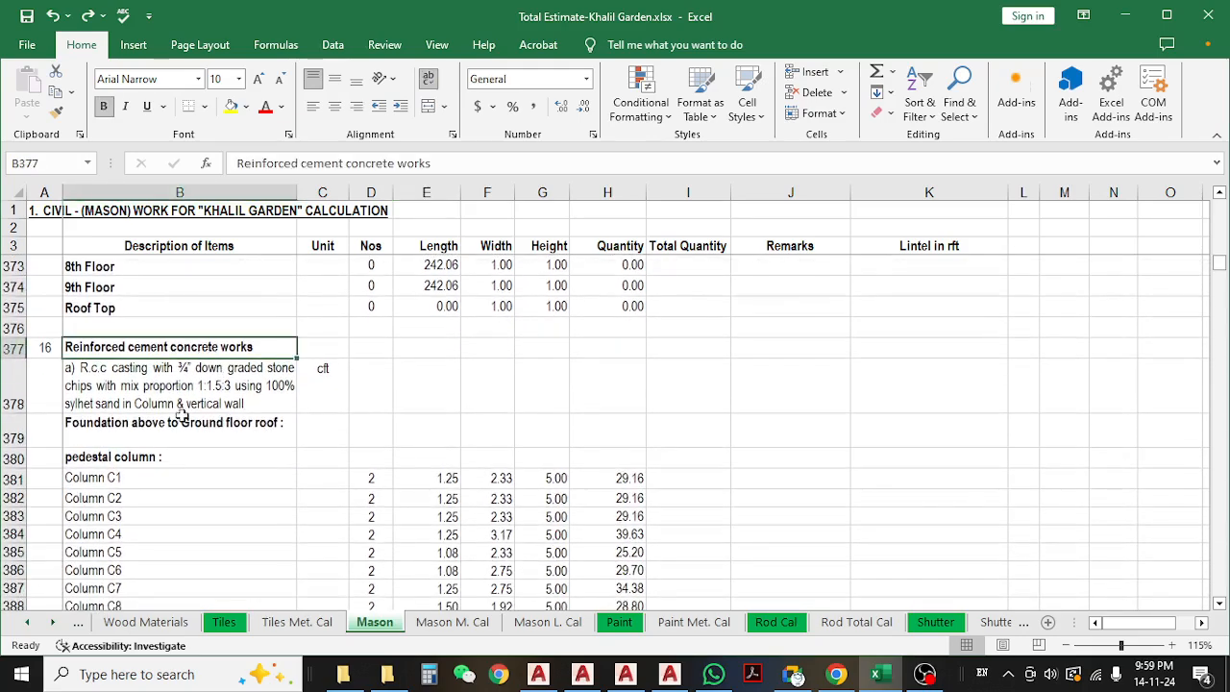
click(182, 415)
scroll(346, 464, down, 1)
scroll(347, 464, down, 1)
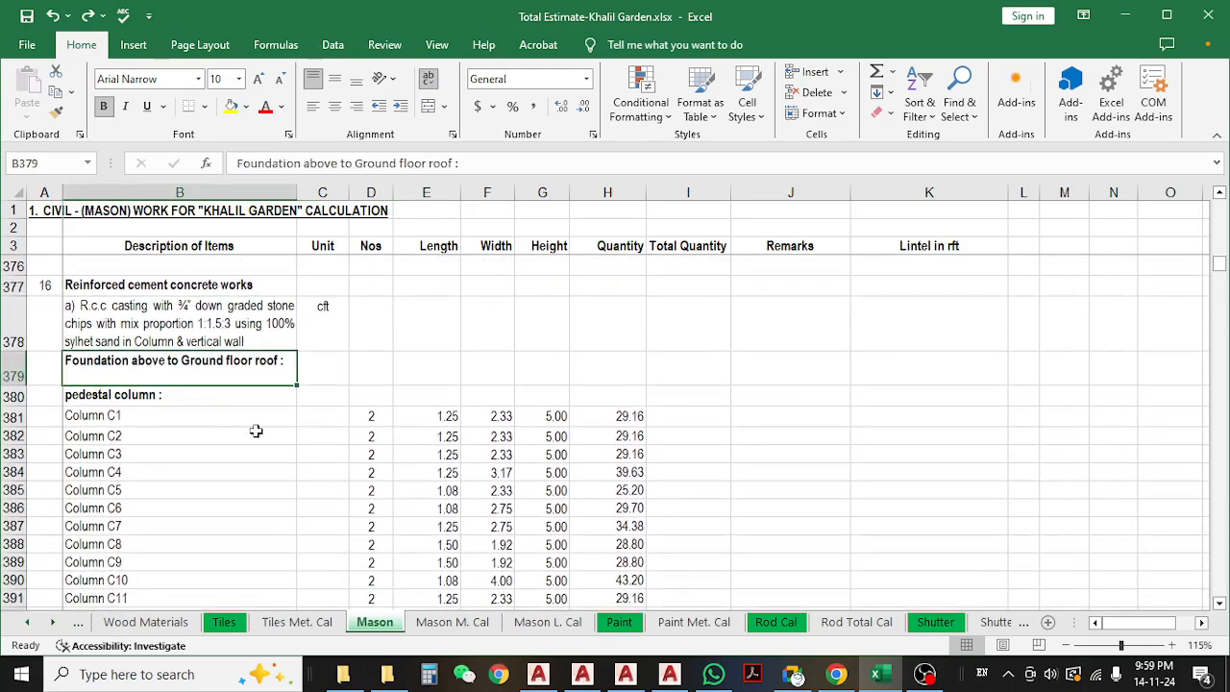
click(220, 414)
scroll(420, 431, down, 2)
scroll(417, 429, up, 2)
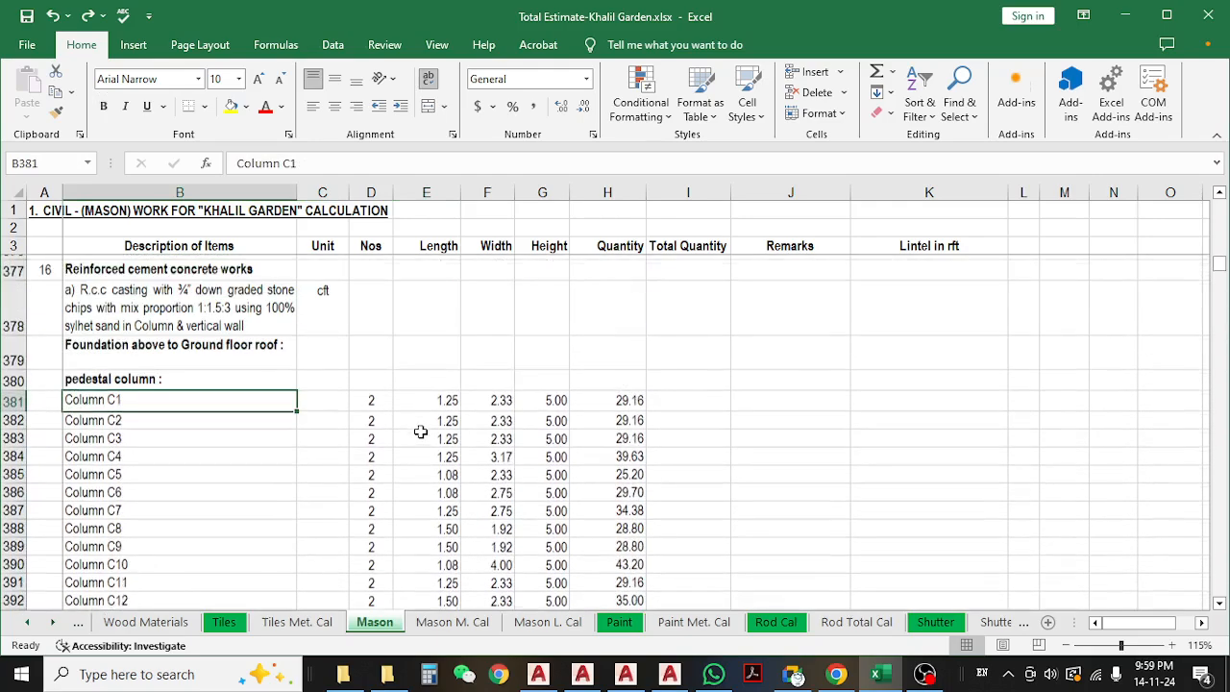
- Inspect the pedestal column C1's length and its quantity formula
click(415, 416)
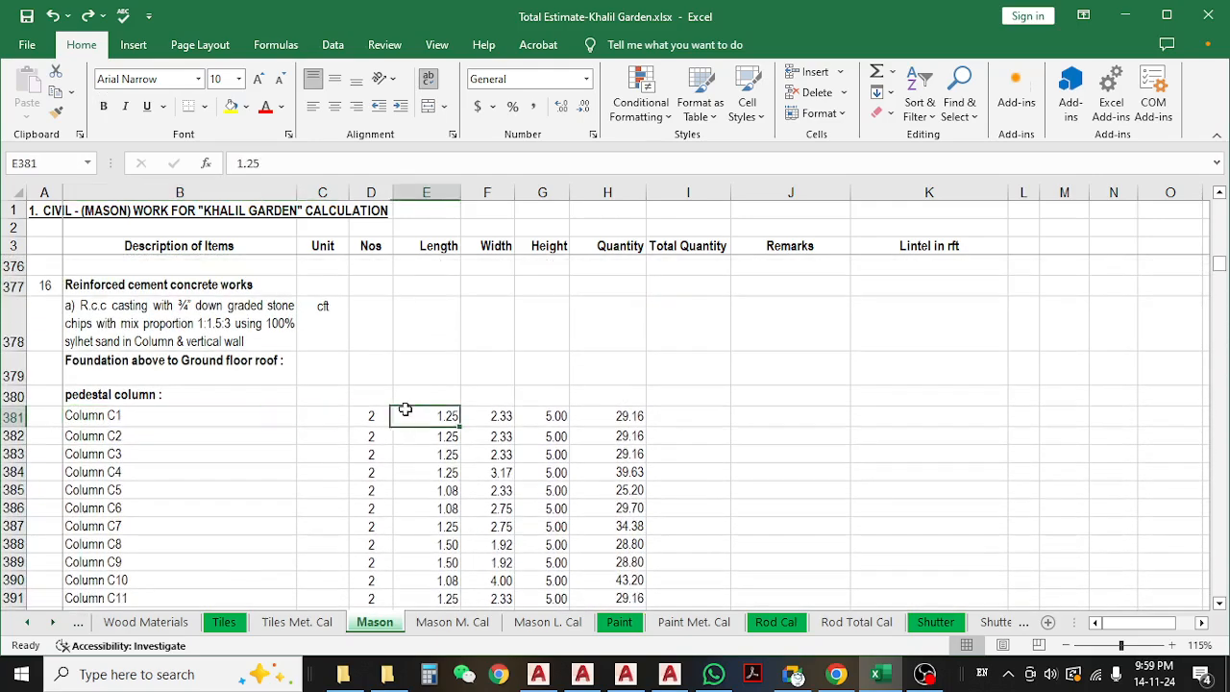
click(604, 417)
scroll(605, 419, down, 3)
scroll(604, 419, up, 4)
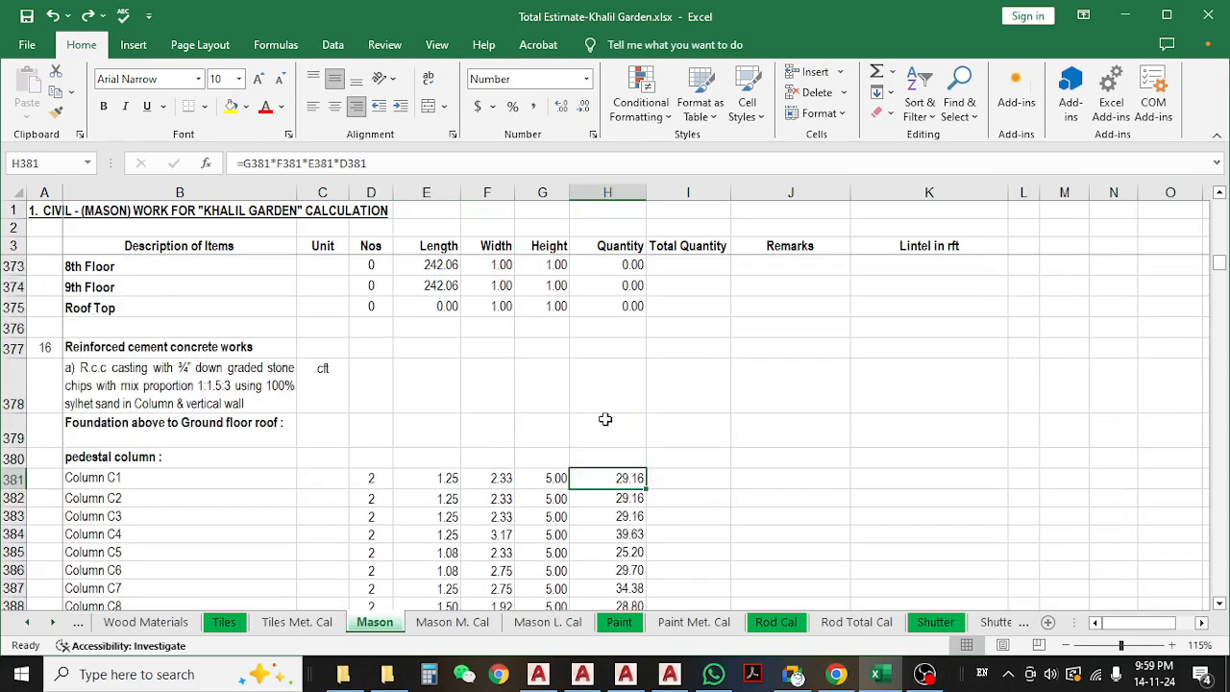
click(922, 675)
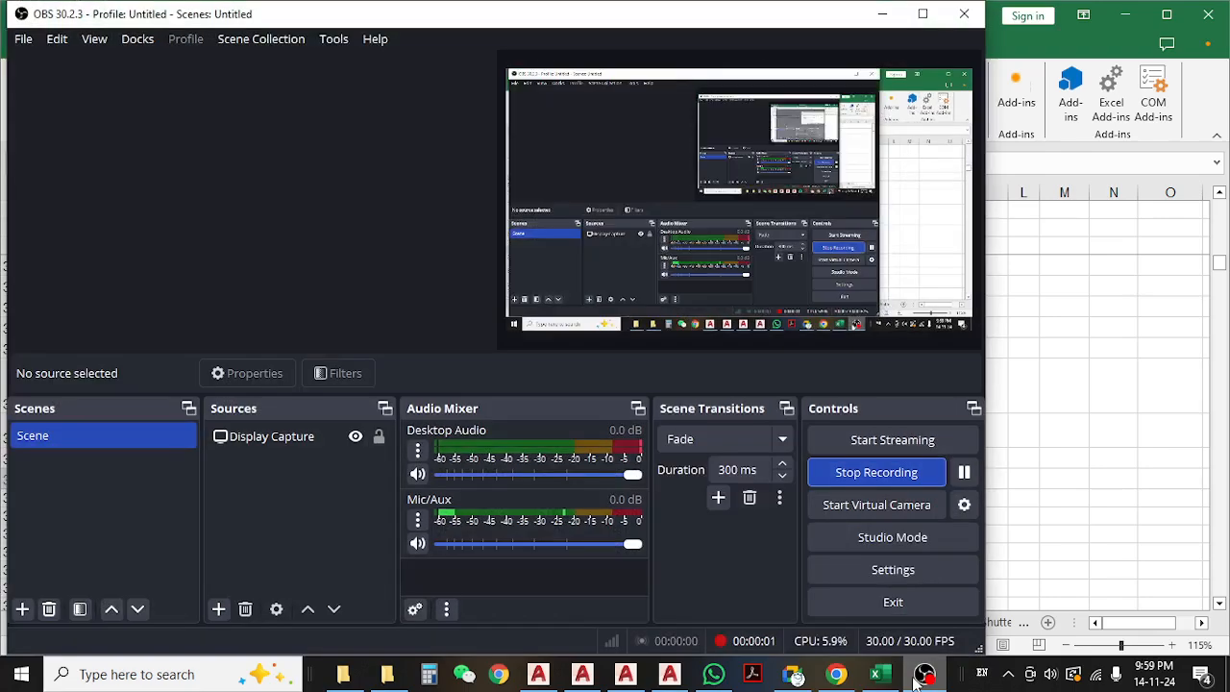
click(920, 677)
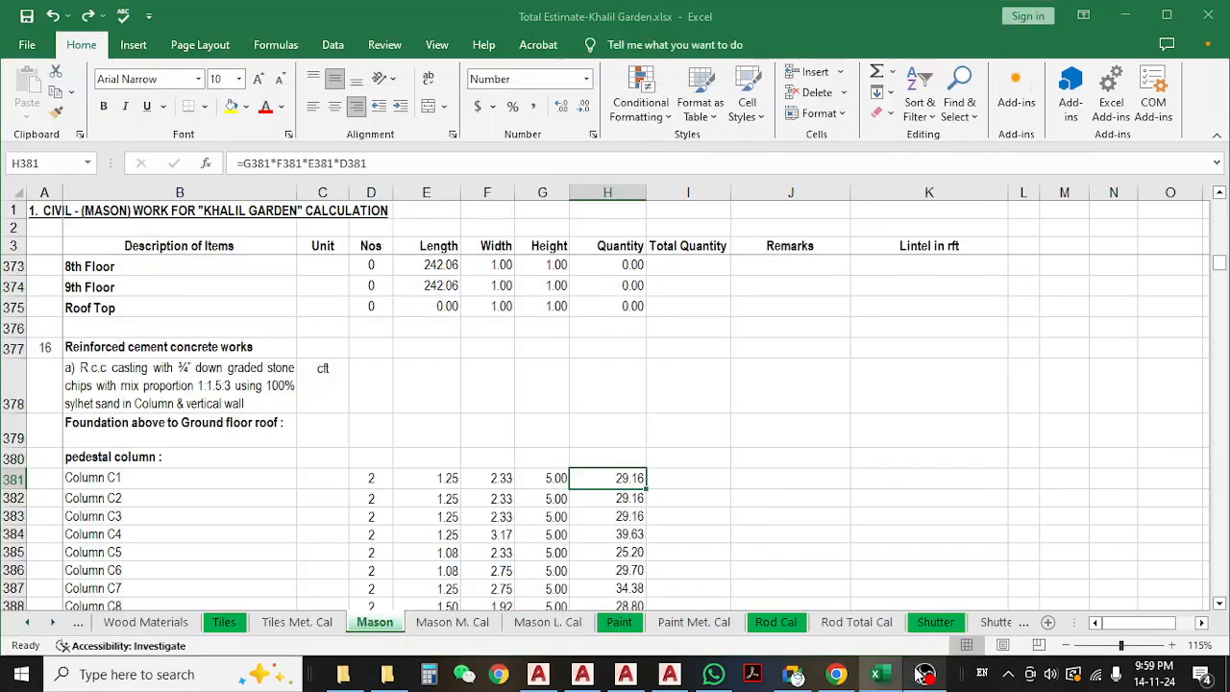
click(486, 513)
scroll(486, 510, down, 2)
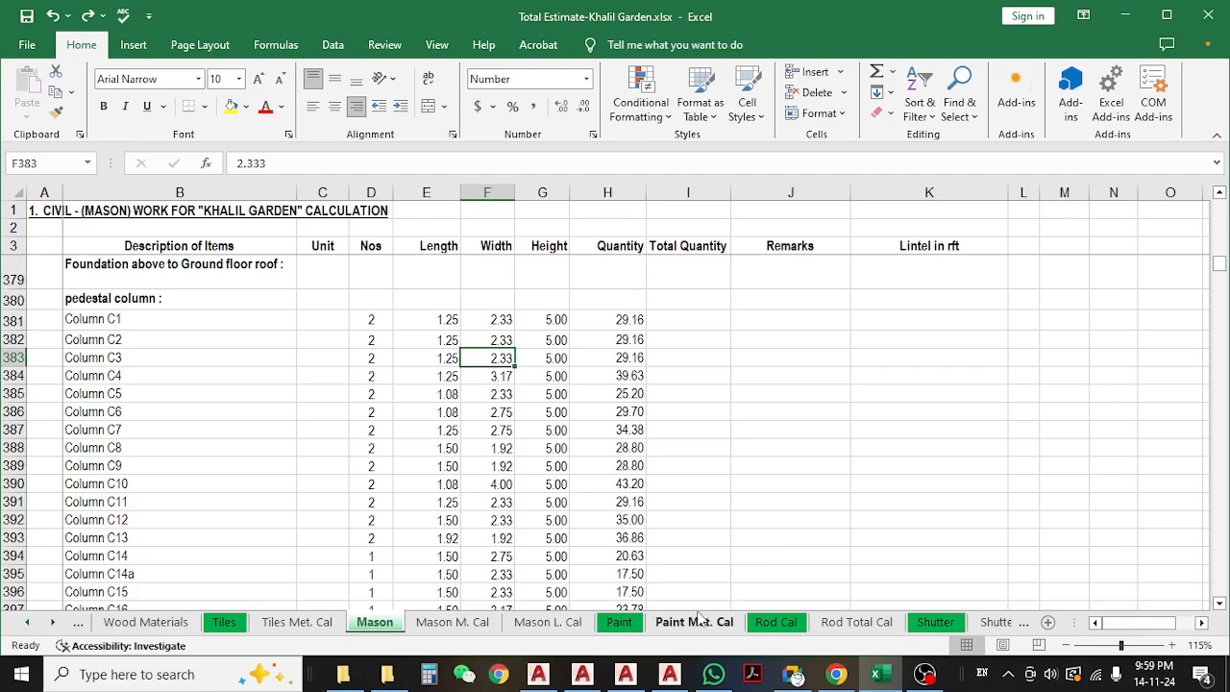
click(924, 674)
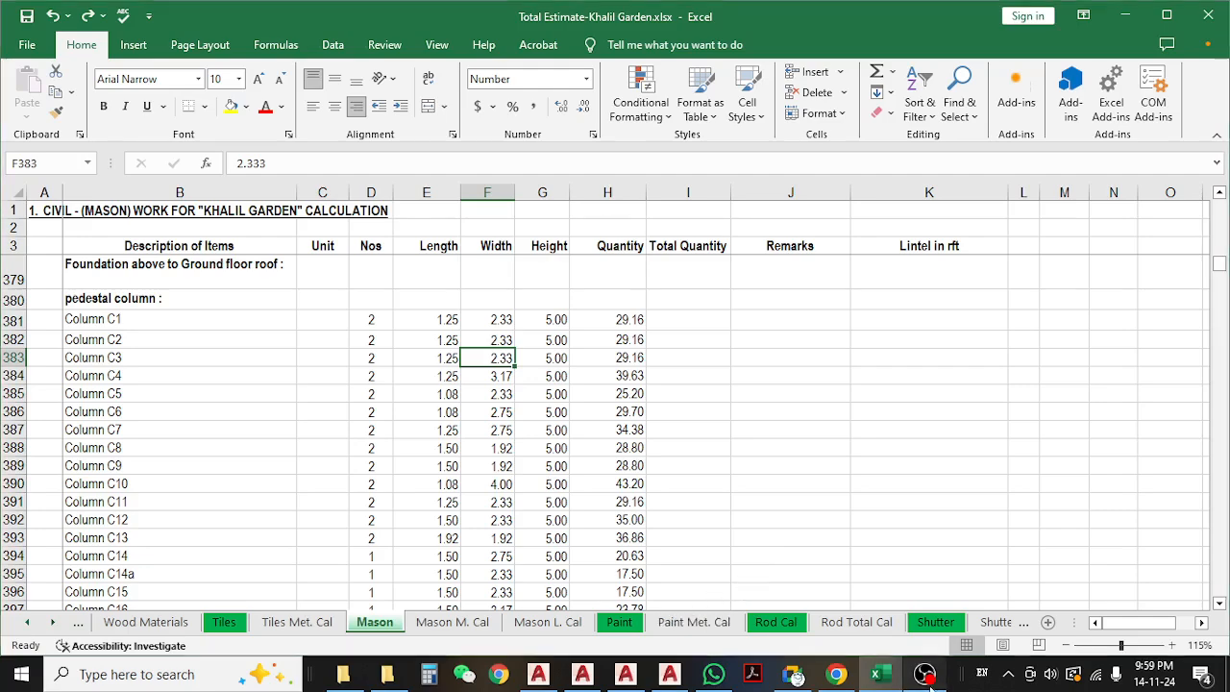